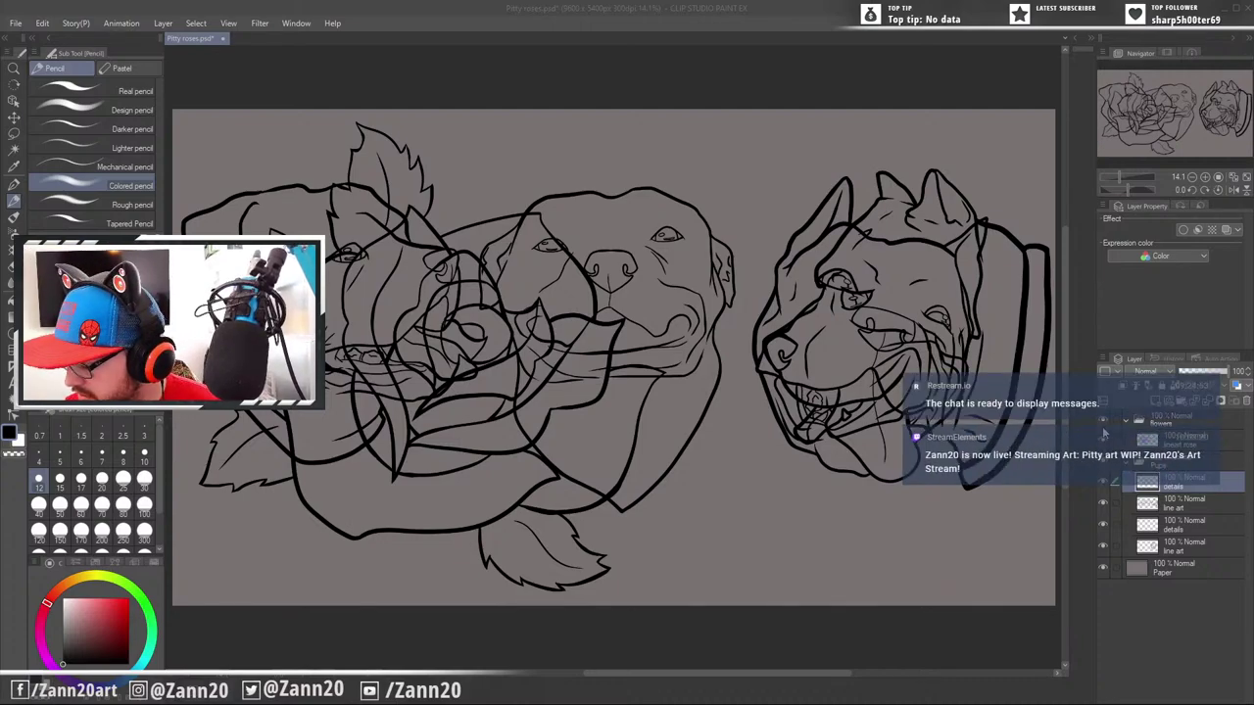
Hide the flowers folder and the lower pair of details and line art layers in the Pups folder
click(1104, 420)
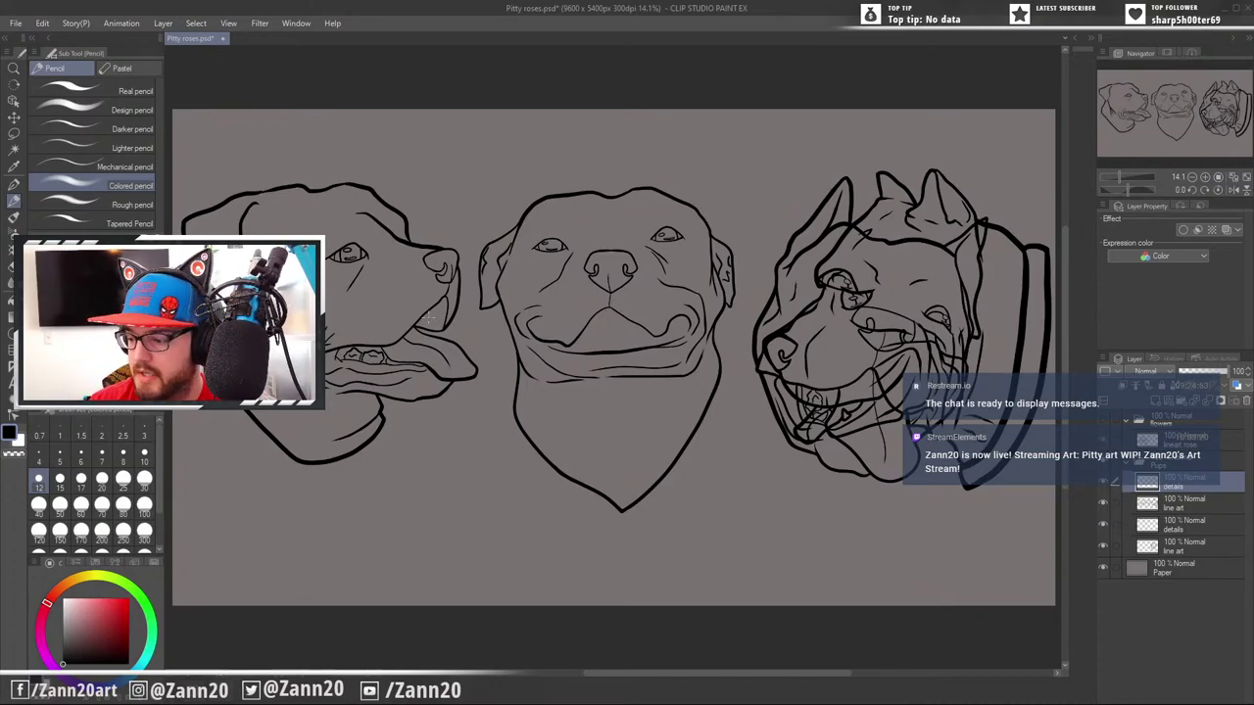
click(1104, 502)
click(1102, 482)
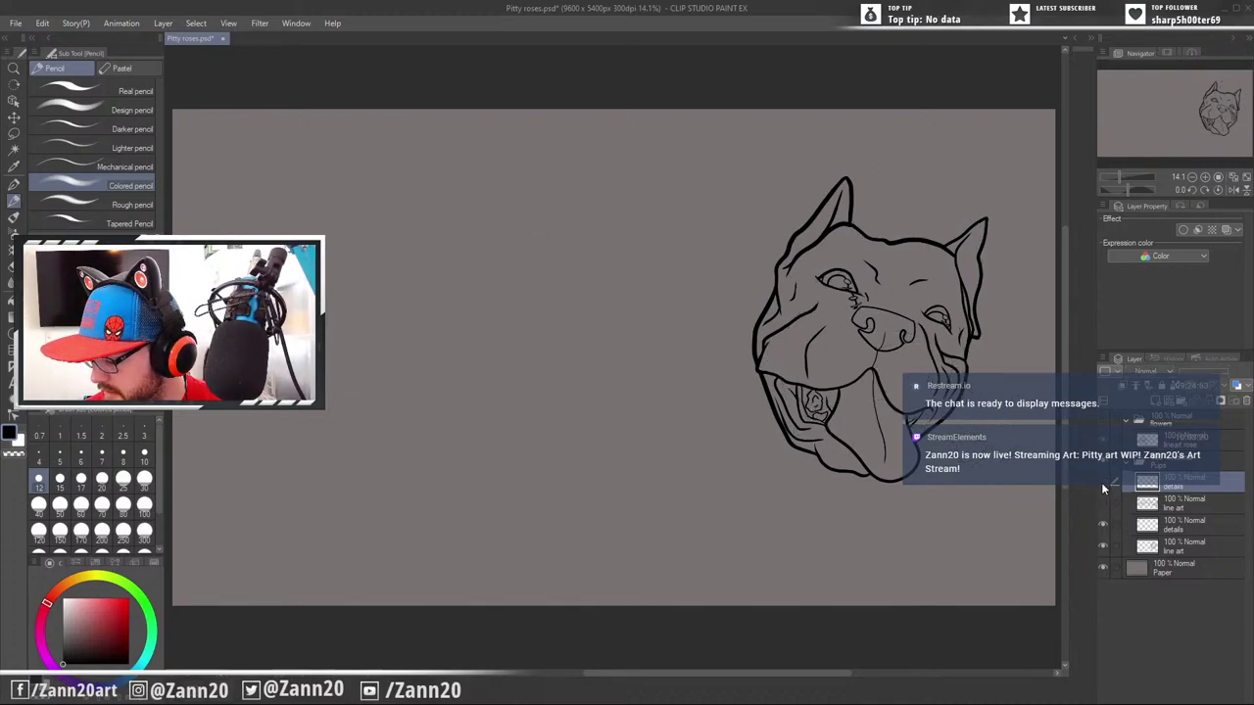
click(1102, 481)
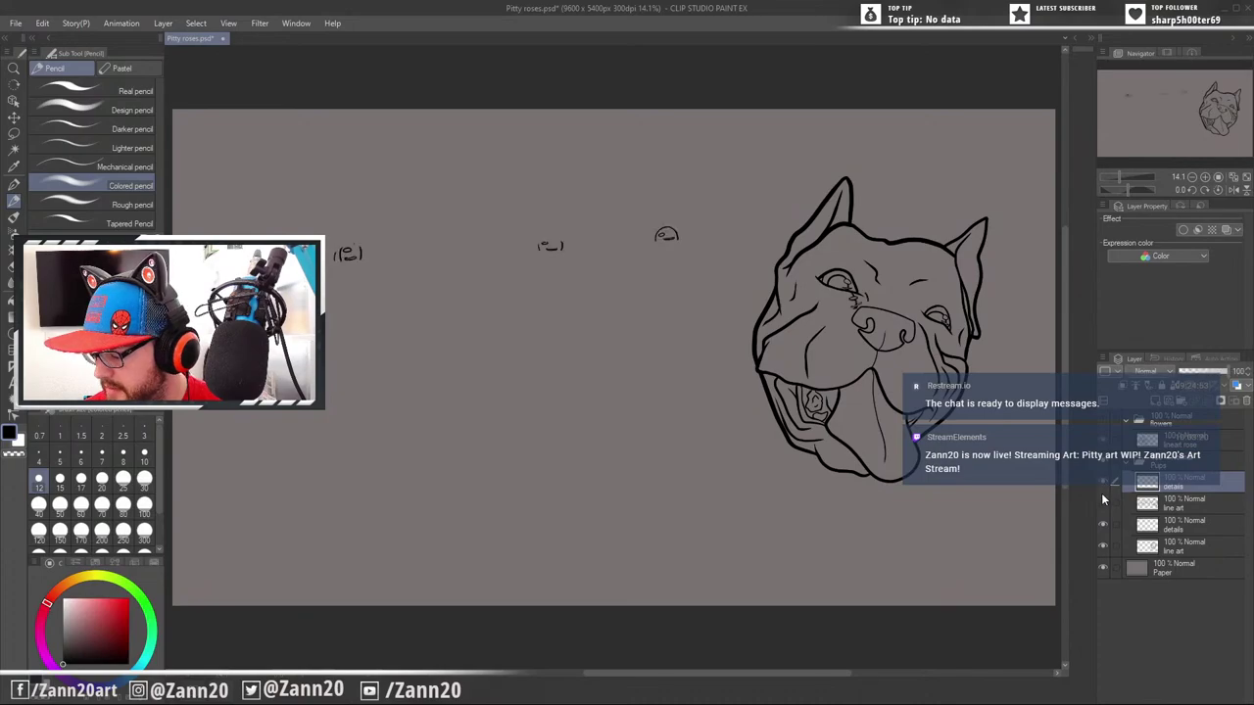
click(1102, 502)
click(1103, 526)
click(1103, 546)
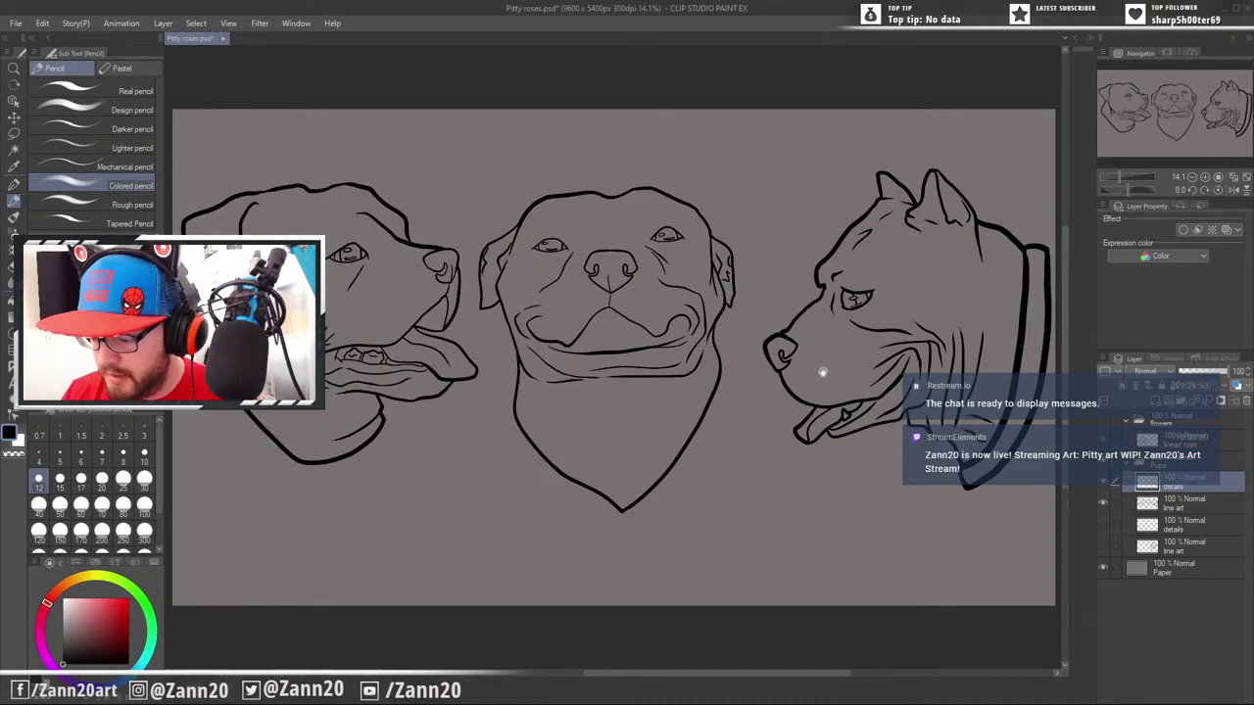
mouse_move(828, 373)
mouse_down()
mouse_move(890, 448)
mouse_move(845, 364)
mouse_up()
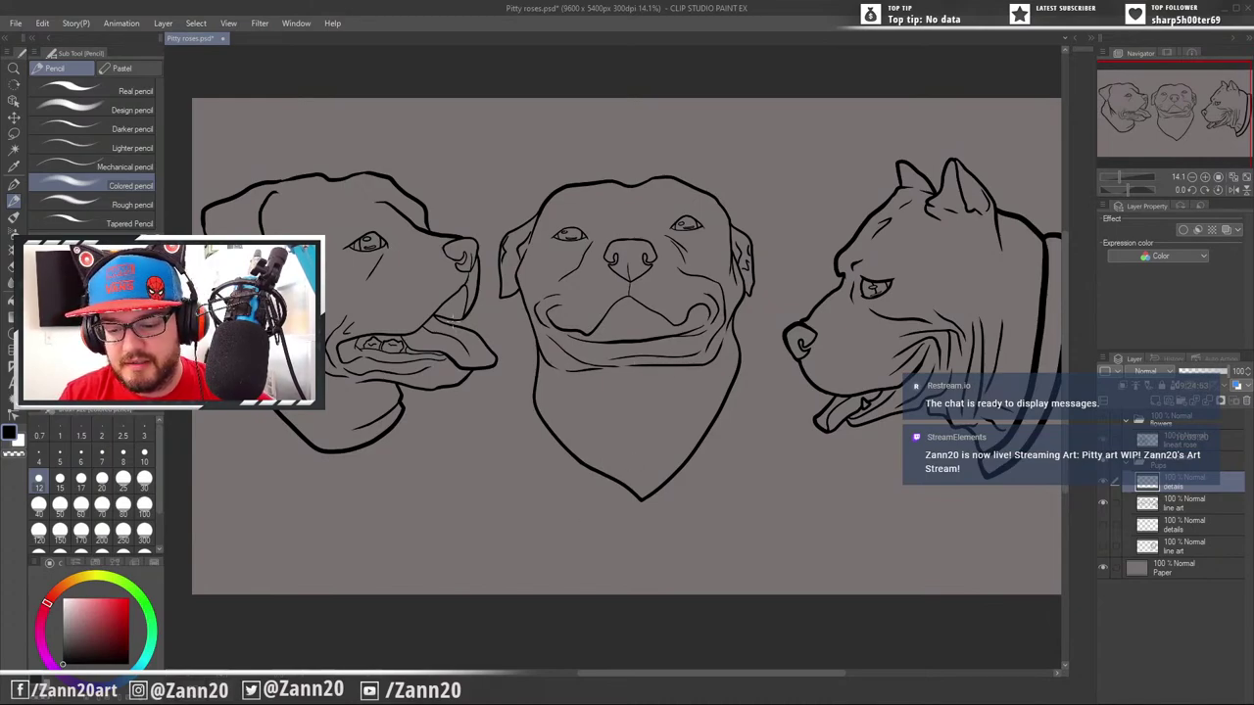
Compare the two pairs of dog details and line art layers by toggling their visibility, ending with only the upper pair shown
click(1103, 524)
click(1104, 546)
click(1104, 485)
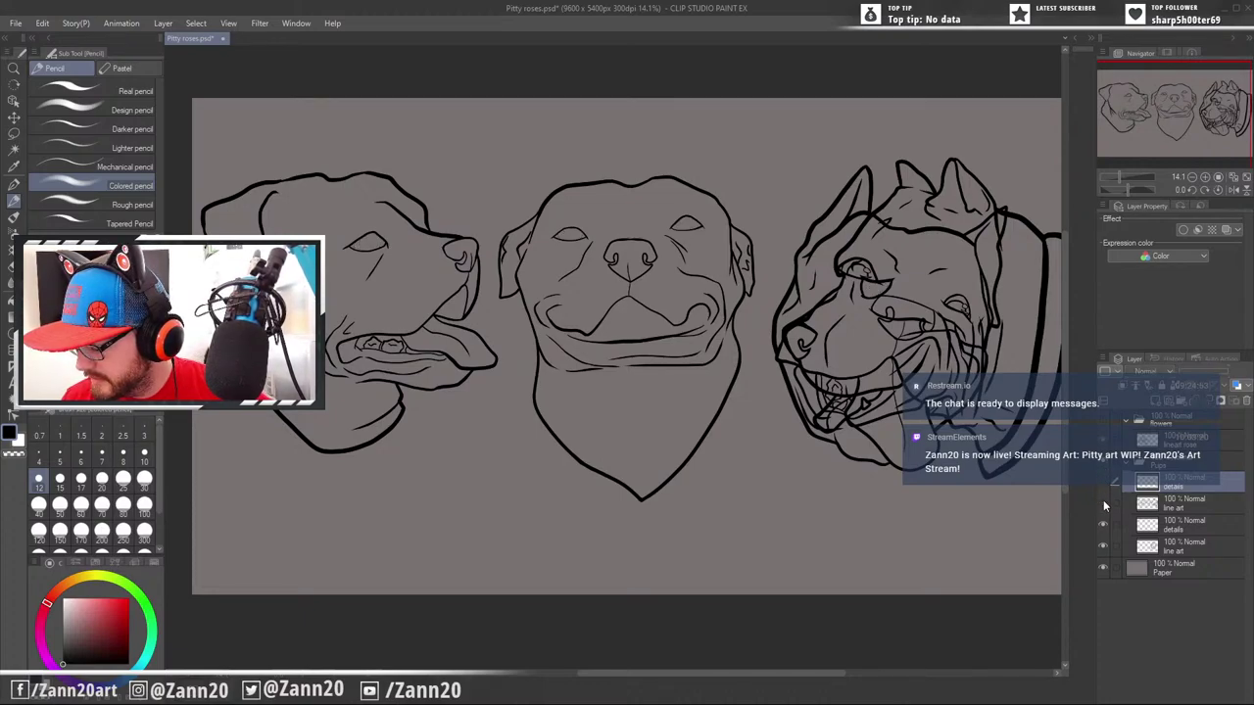
click(1105, 505)
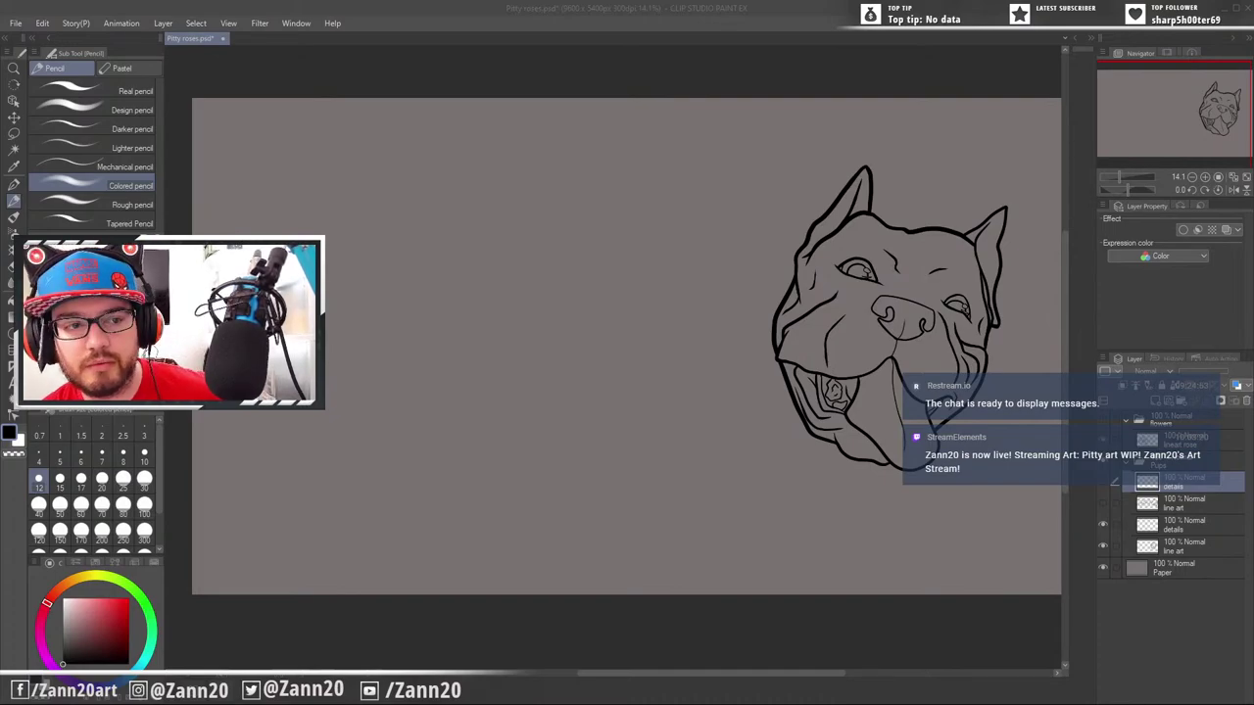
click(449, 11)
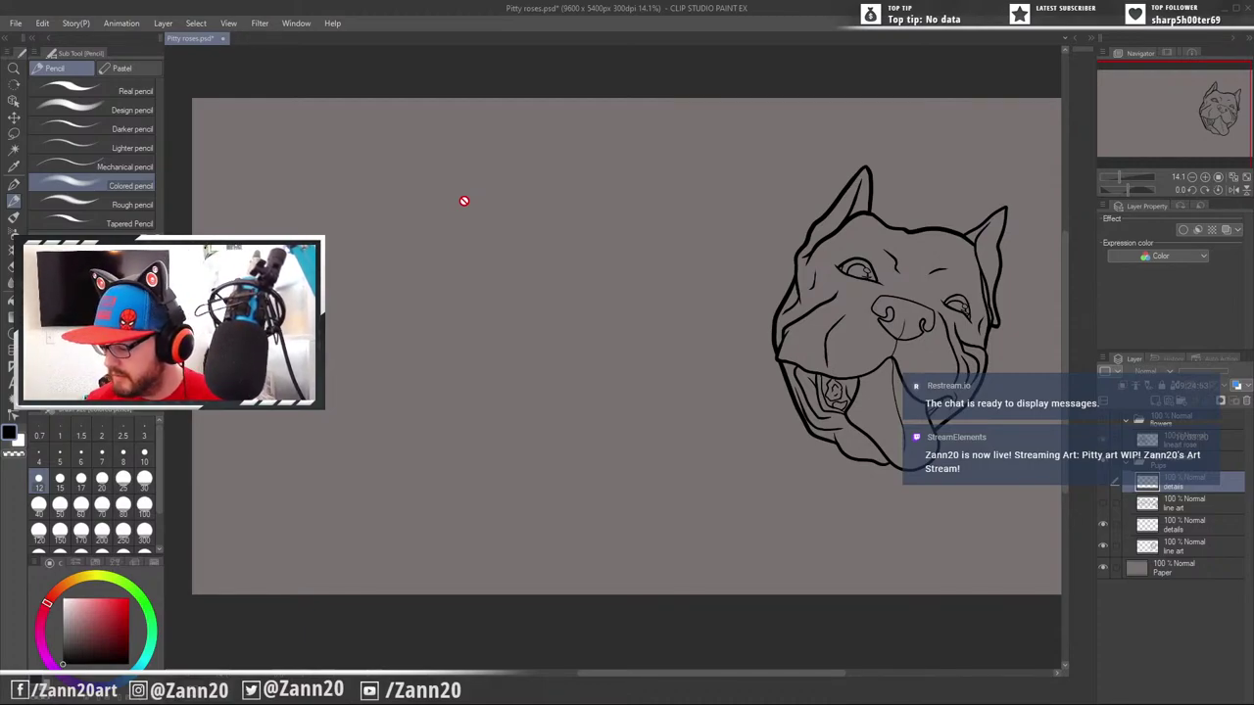
click(1101, 523)
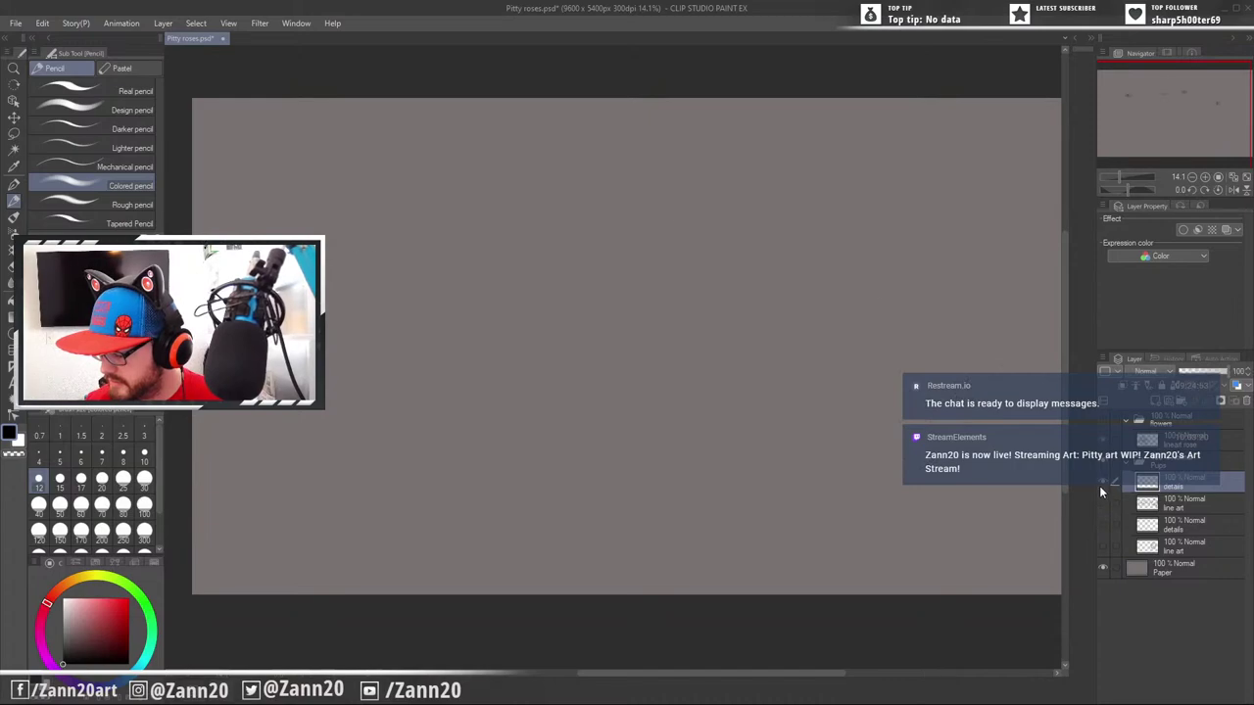
click(1099, 501)
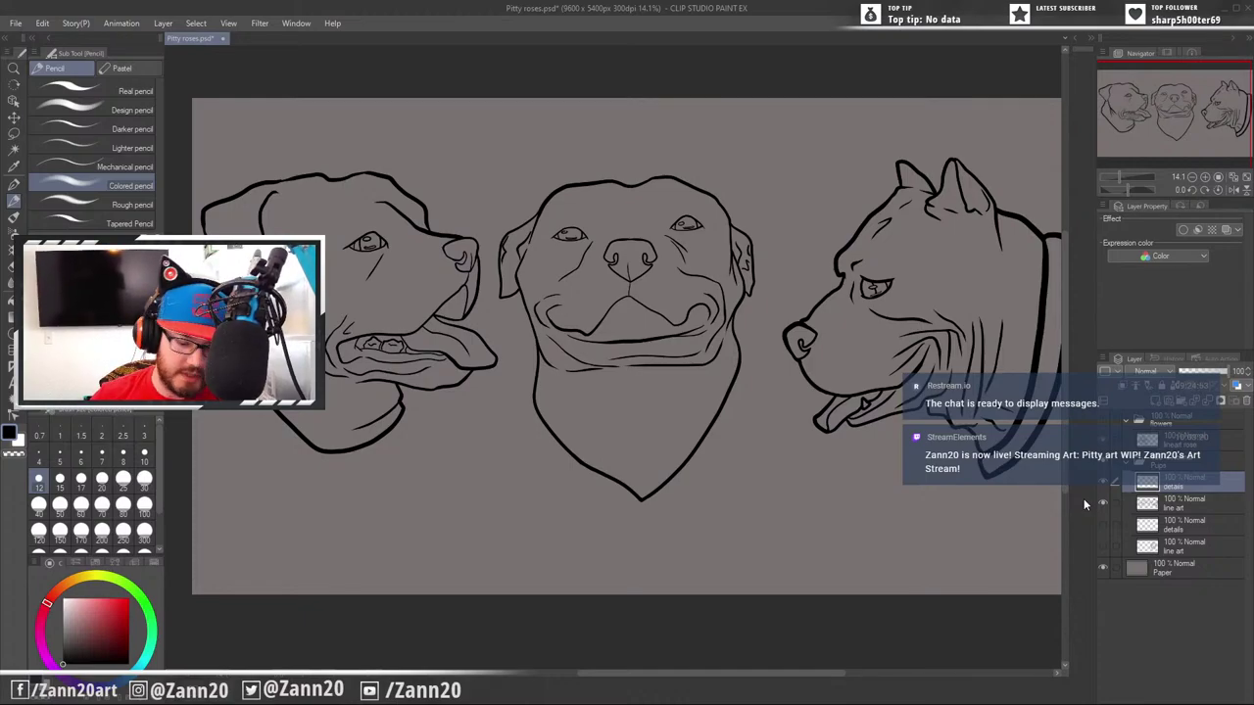
Lasso the left and right dog heads, cut them from the visible details and line art layers, and clear the selection
key(m)
drag(914, 489, 894, 496)
key(ctrl+minus)
key(ctrl+minus)
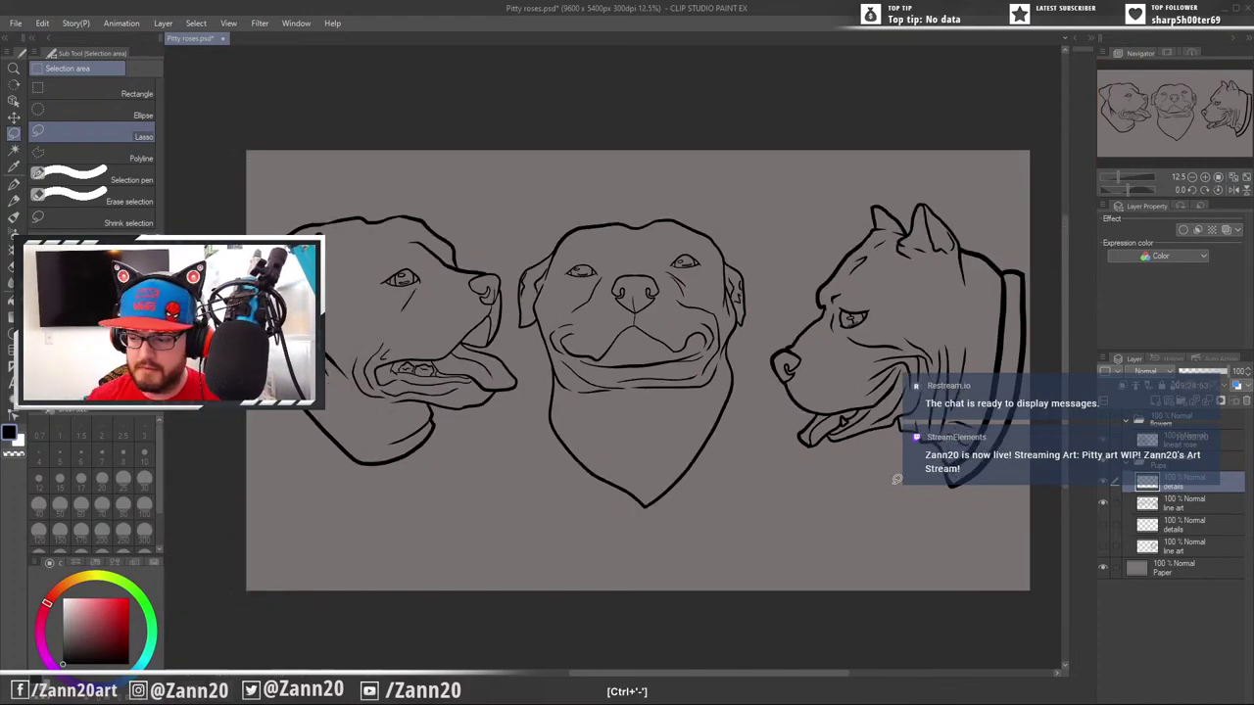
mouse_move(1029, 218)
mouse_down()
mouse_move(850, 158)
mouse_move(753, 355)
mouse_move(869, 523)
mouse_move(1035, 484)
mouse_move(1071, 317)
mouse_move(995, 214)
mouse_up()
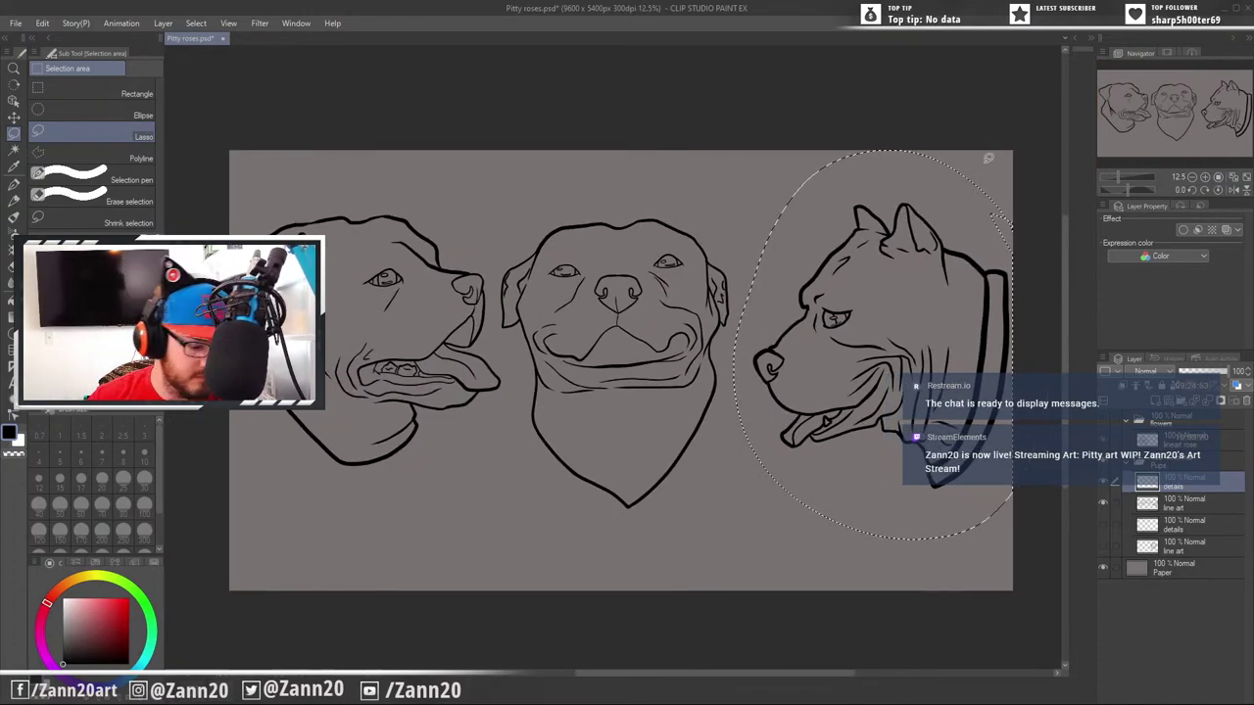
drag(481, 156, 480, 217)
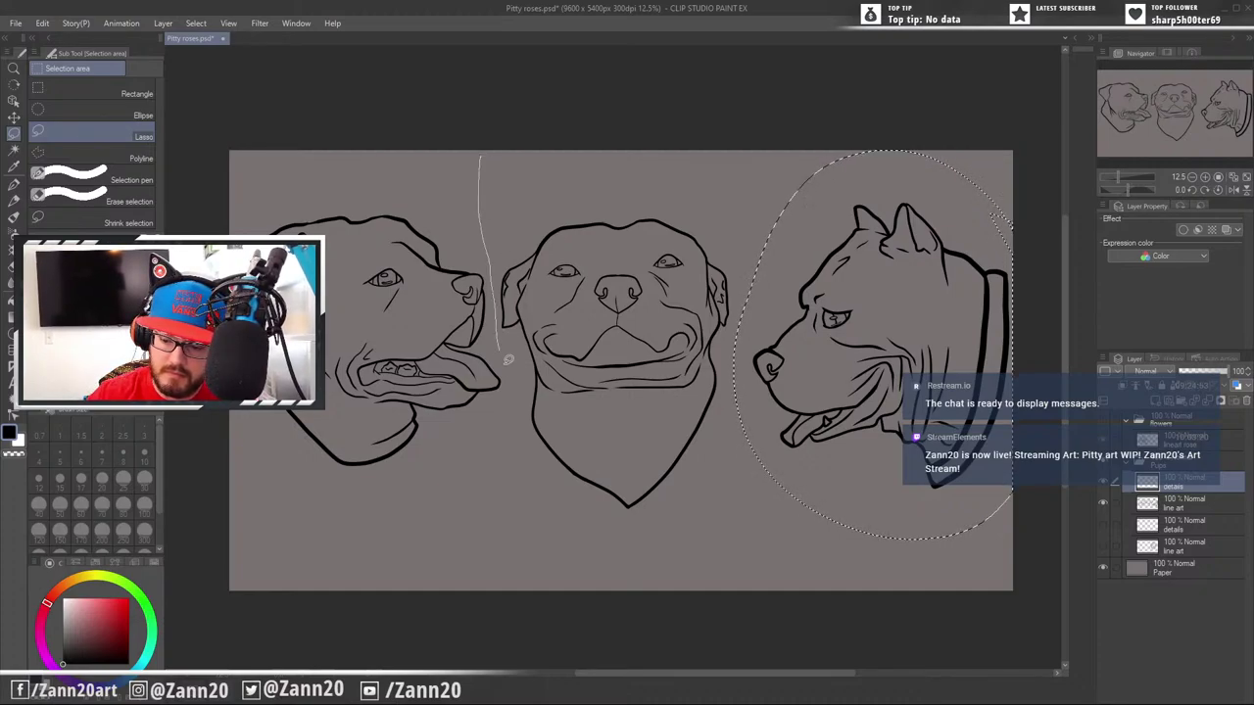
mouse_move(500, 351)
mouse_down()
mouse_move(235, 502)
mouse_move(226, 186)
mouse_move(505, 159)
mouse_up()
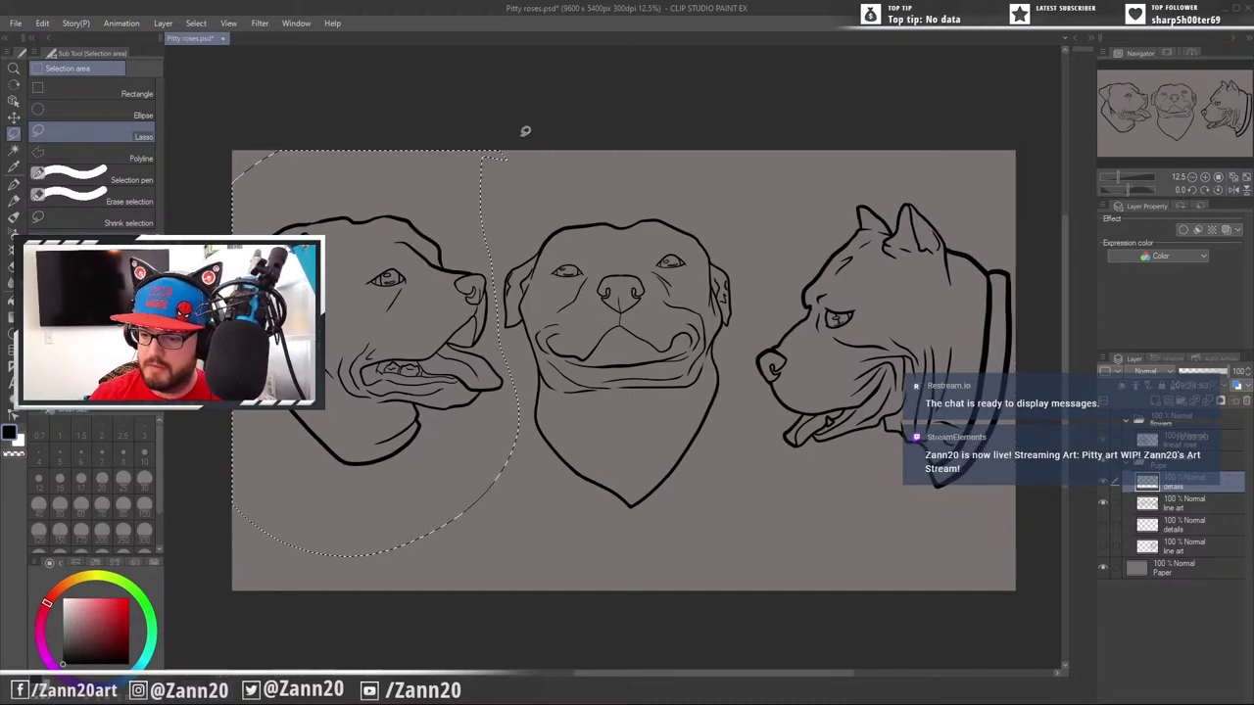
mouse_move(895, 547)
mouse_down()
mouse_move(1032, 224)
mouse_move(913, 153)
mouse_up()
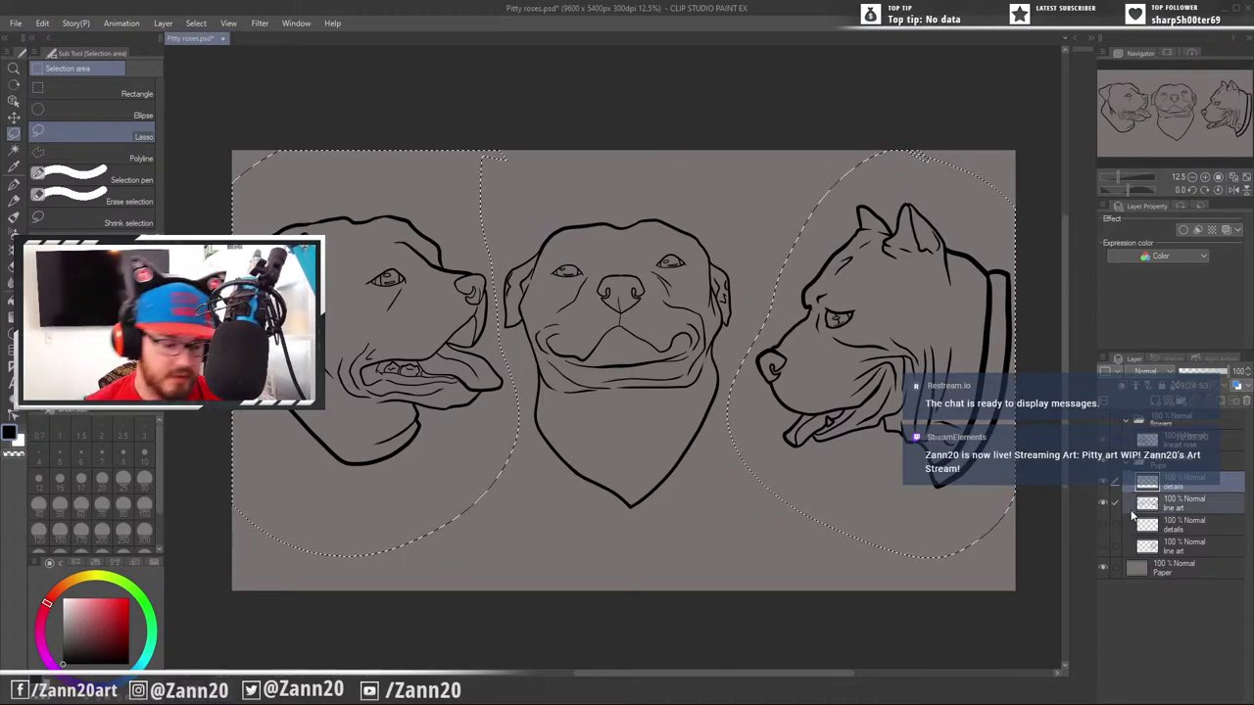
key(Delete)
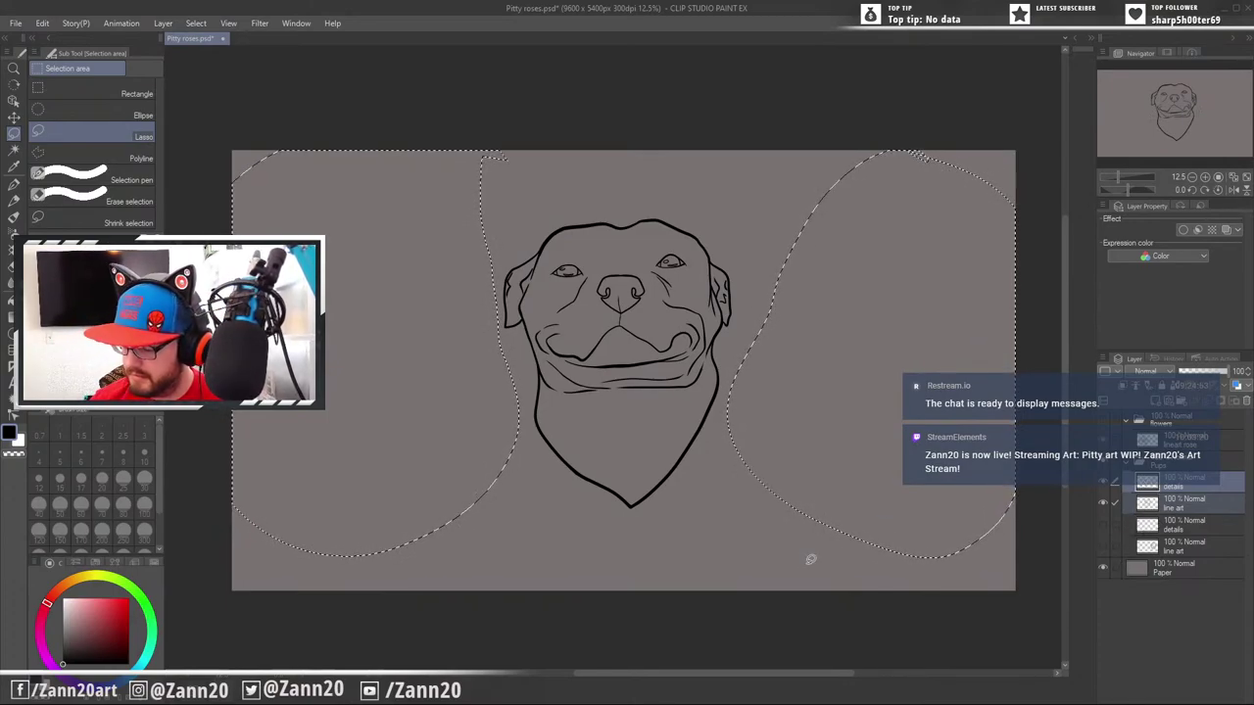
click(854, 544)
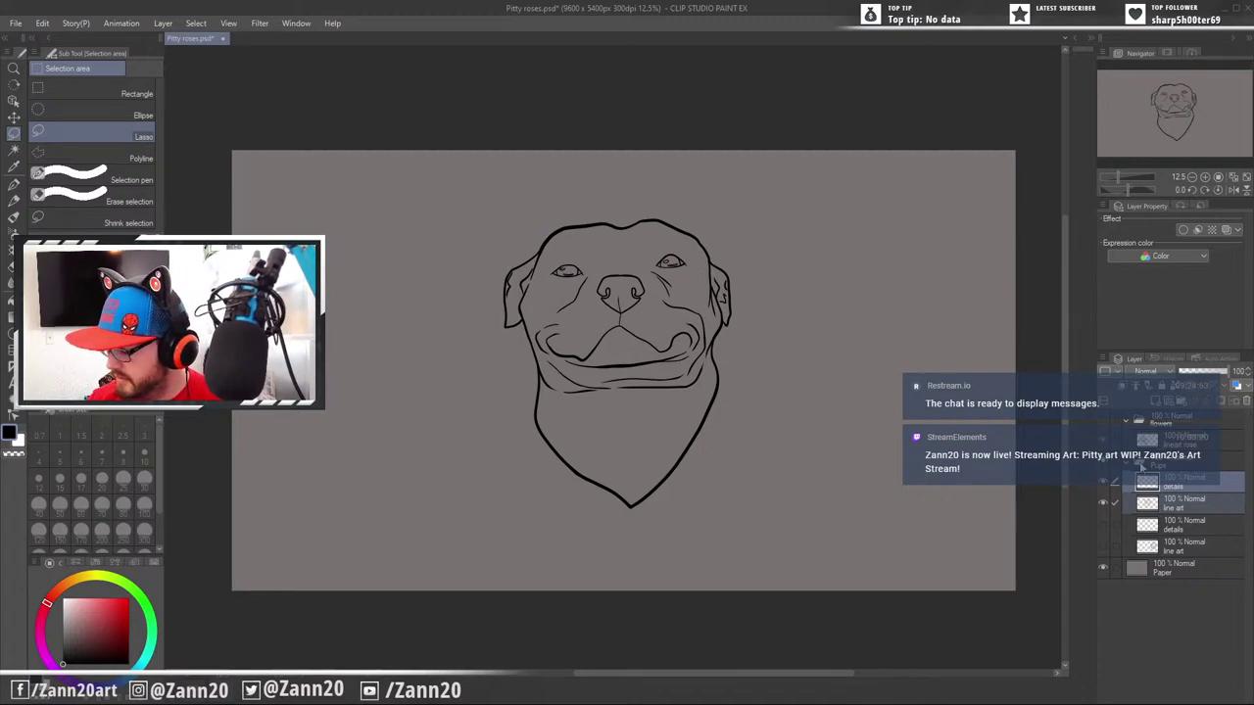
Add a new layer above the centre dog's details and line art layers, and hide those two layers
click(1103, 357)
click(1026, 219)
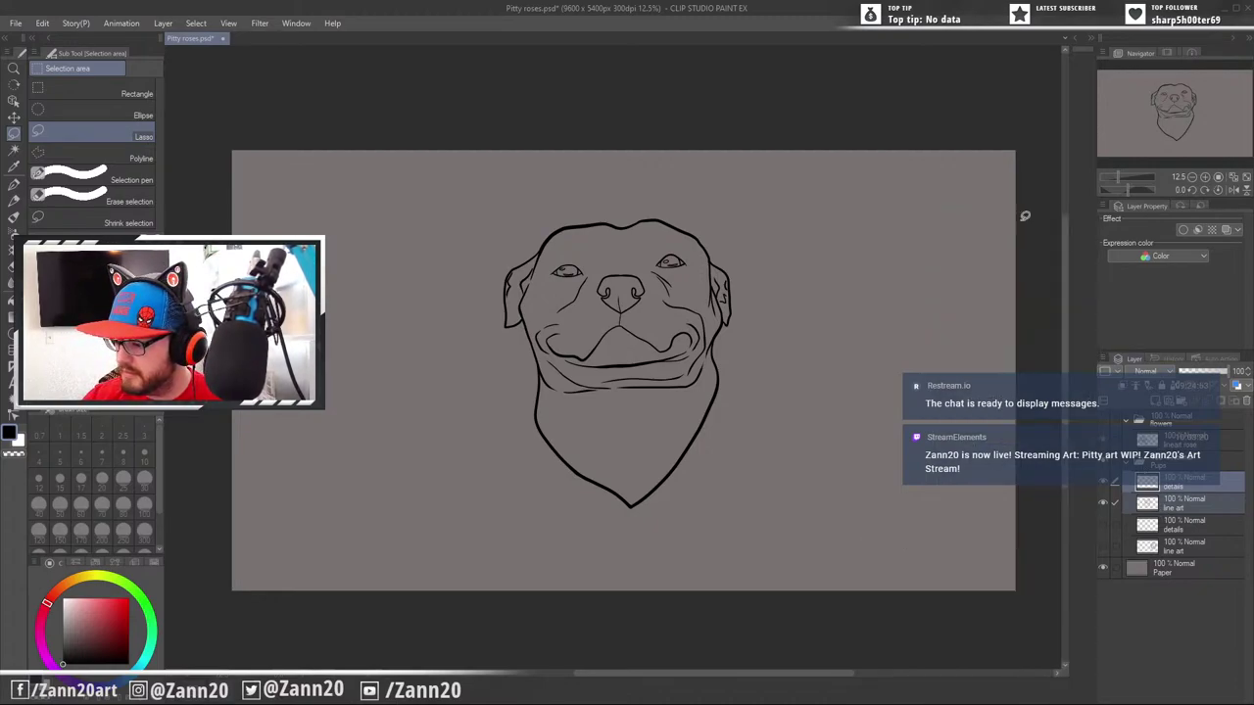
click(1102, 504)
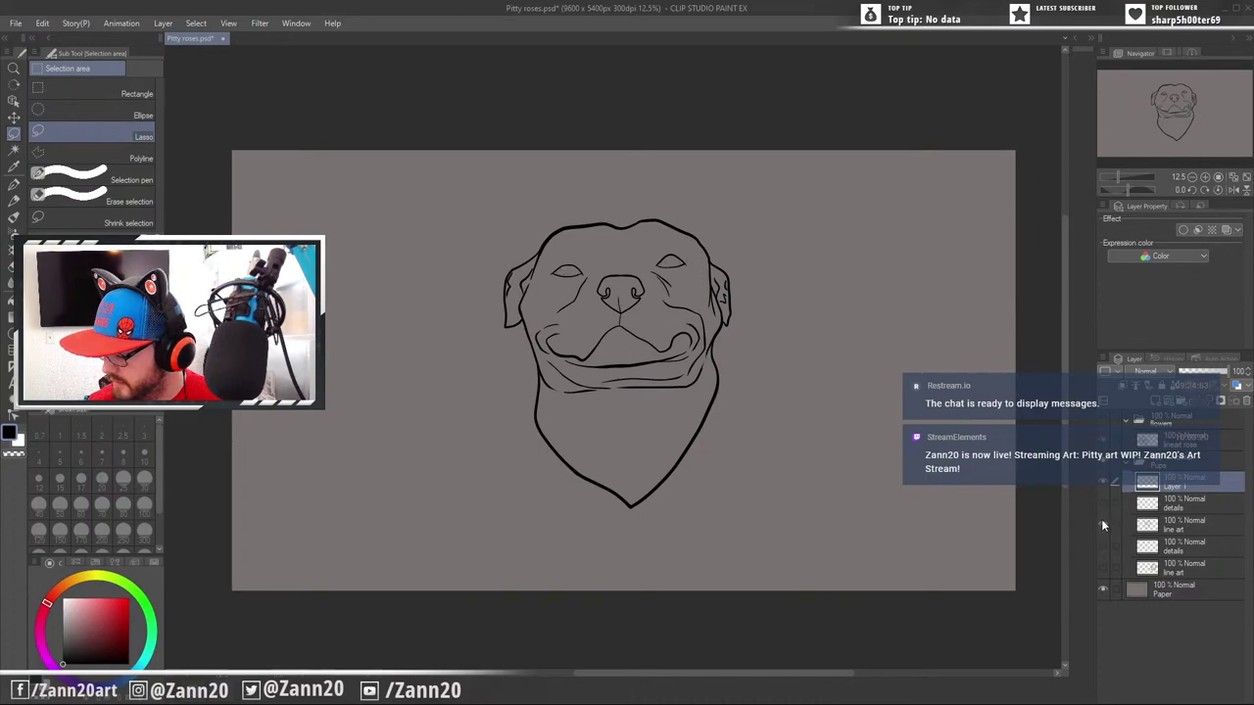
click(1103, 524)
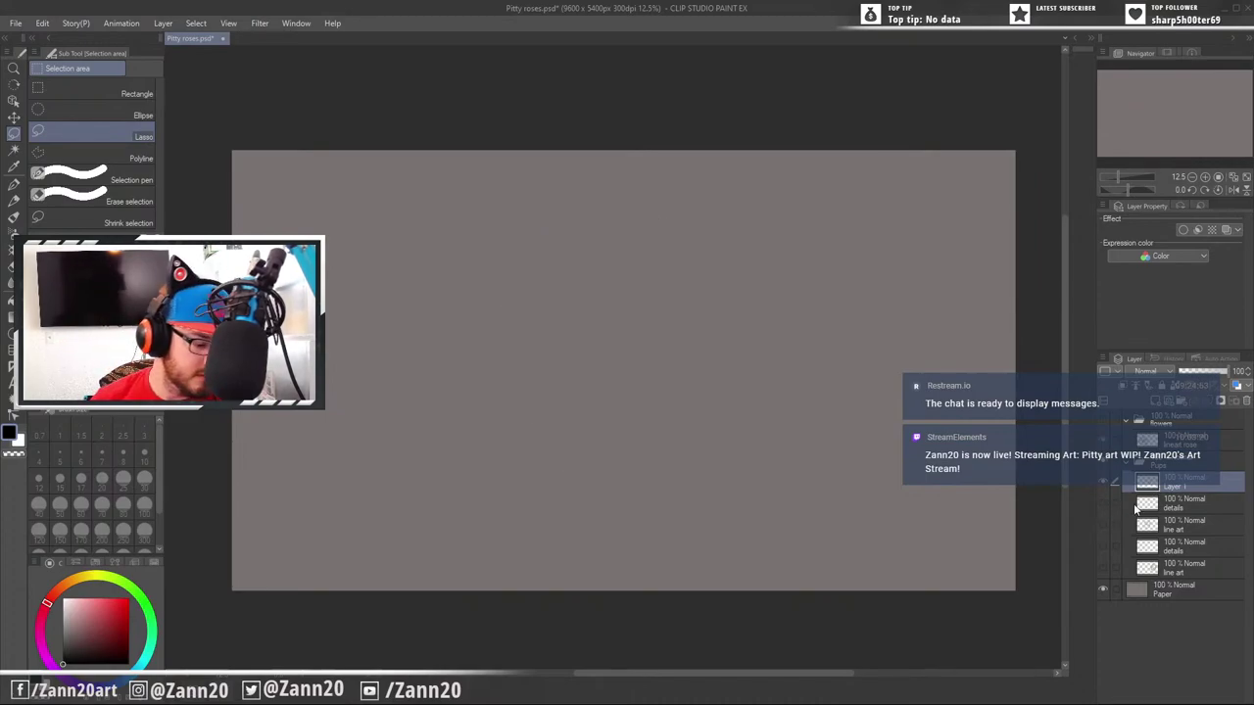
Paste the two cut dog heads as new layers and delete the empty Layer 1
key(ctrl+v)
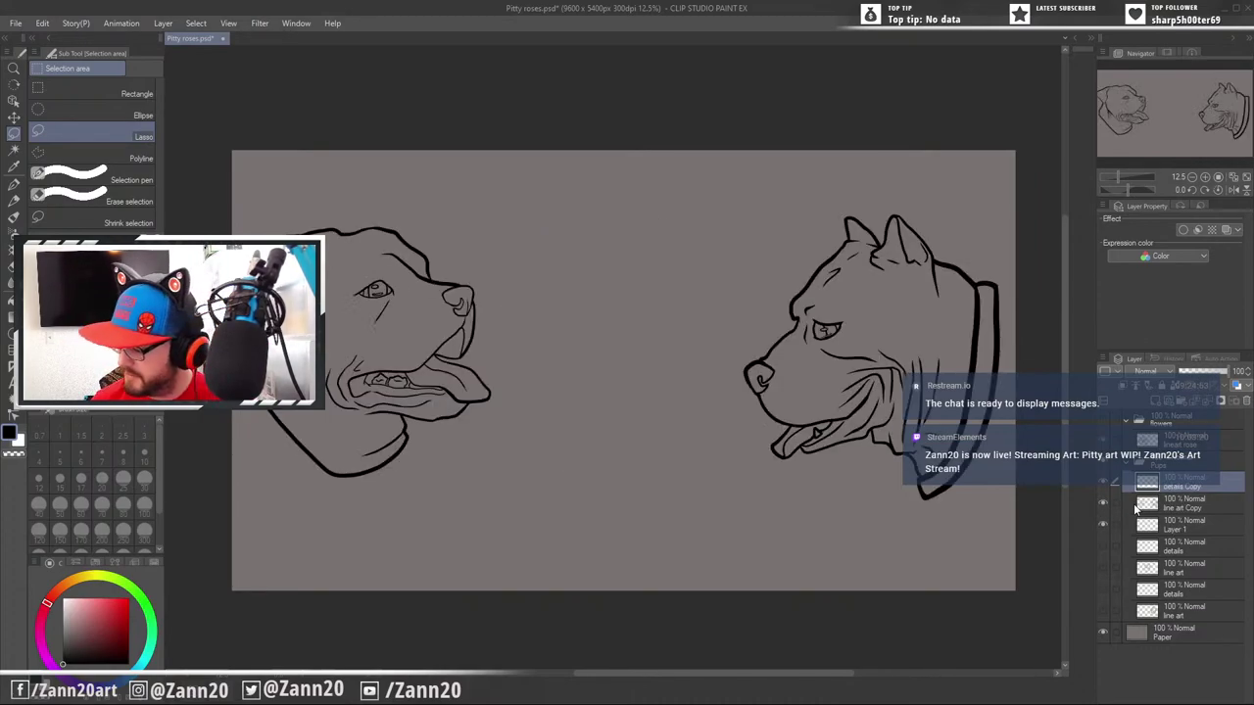
click(1159, 532)
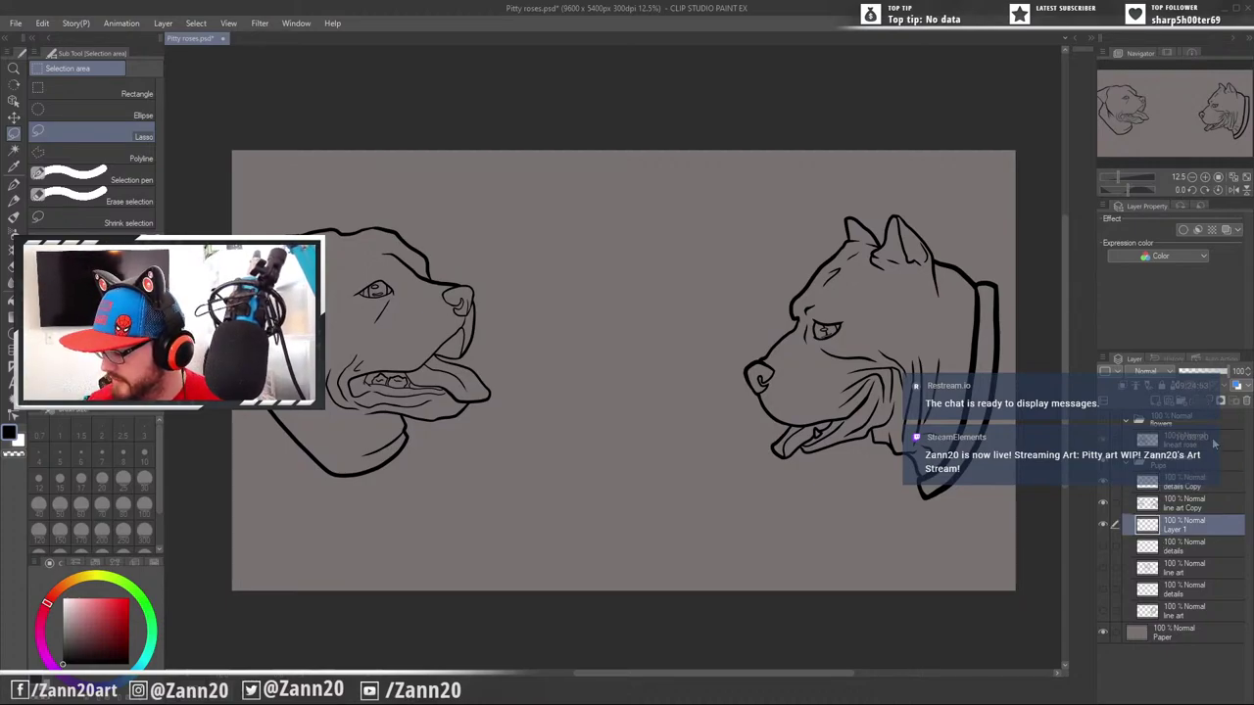
click(1246, 401)
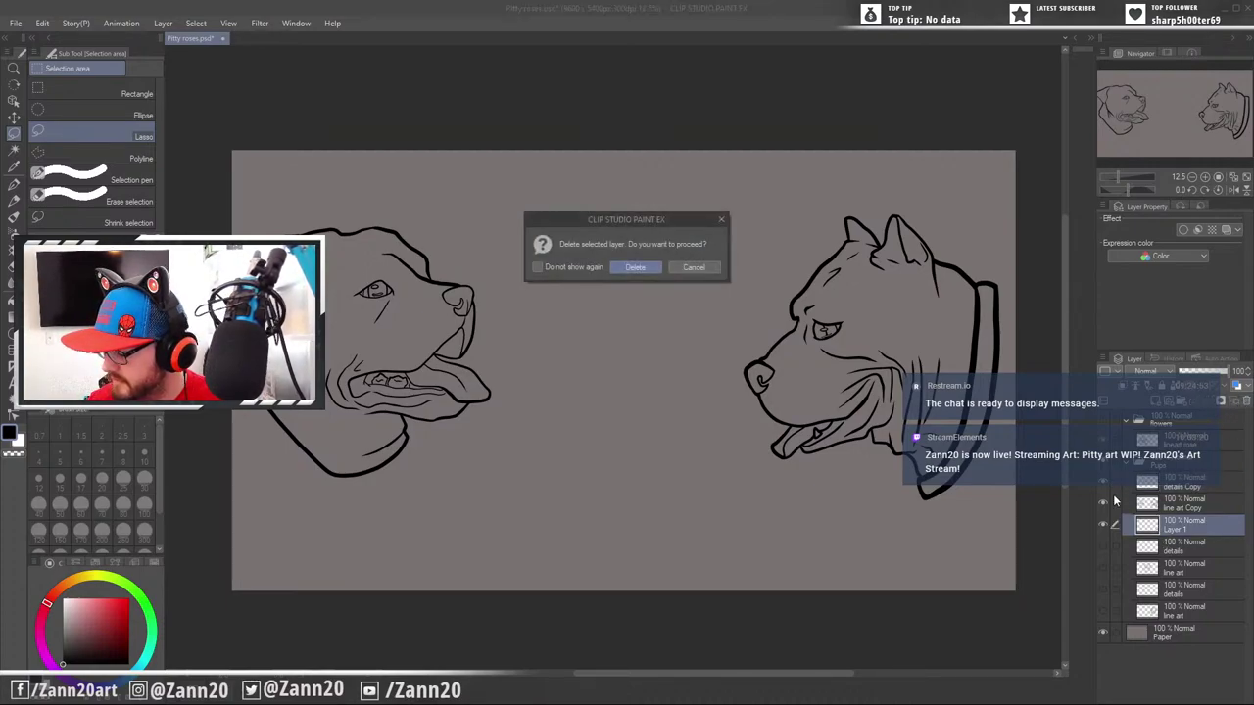
click(635, 266)
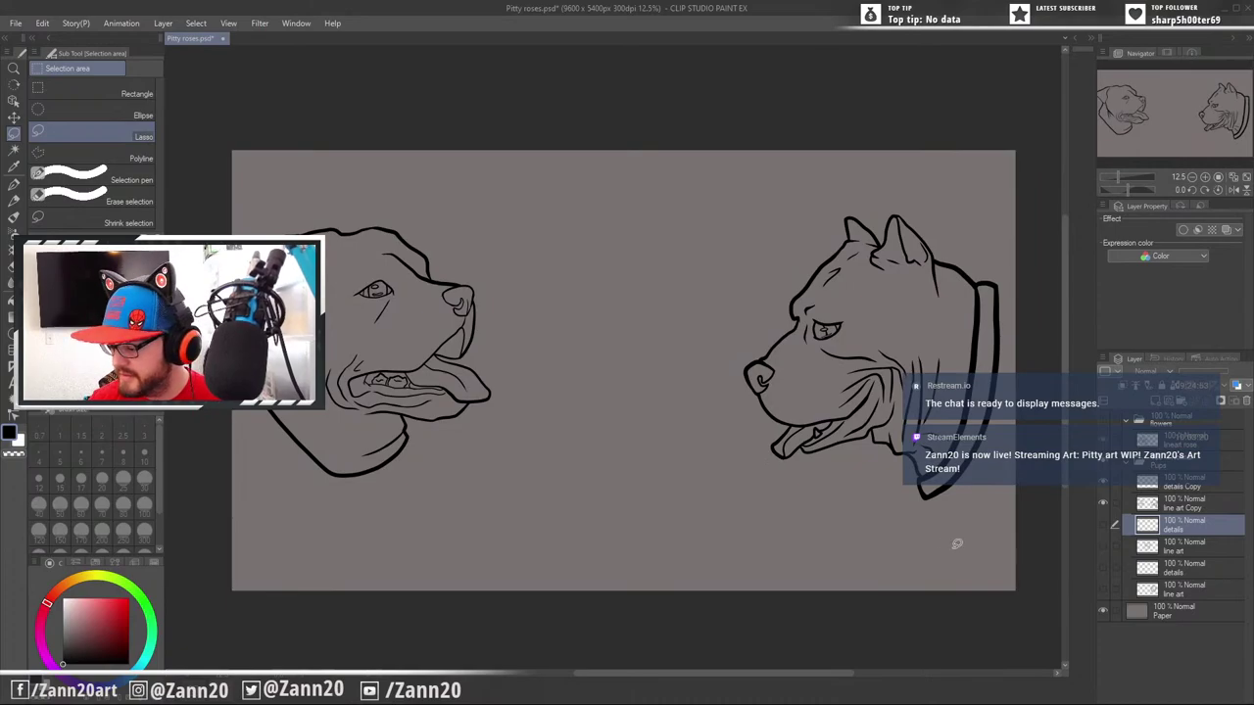
Lasso the right dog head with its collar and make the details Copy layer active
mouse_move(977, 542)
mouse_down()
mouse_move(900, 563)
mouse_move(638, 244)
mouse_move(730, 551)
mouse_move(926, 561)
mouse_up()
mouse_move(594, 555)
mouse_down()
mouse_move(731, 563)
mouse_move(711, 555)
mouse_up()
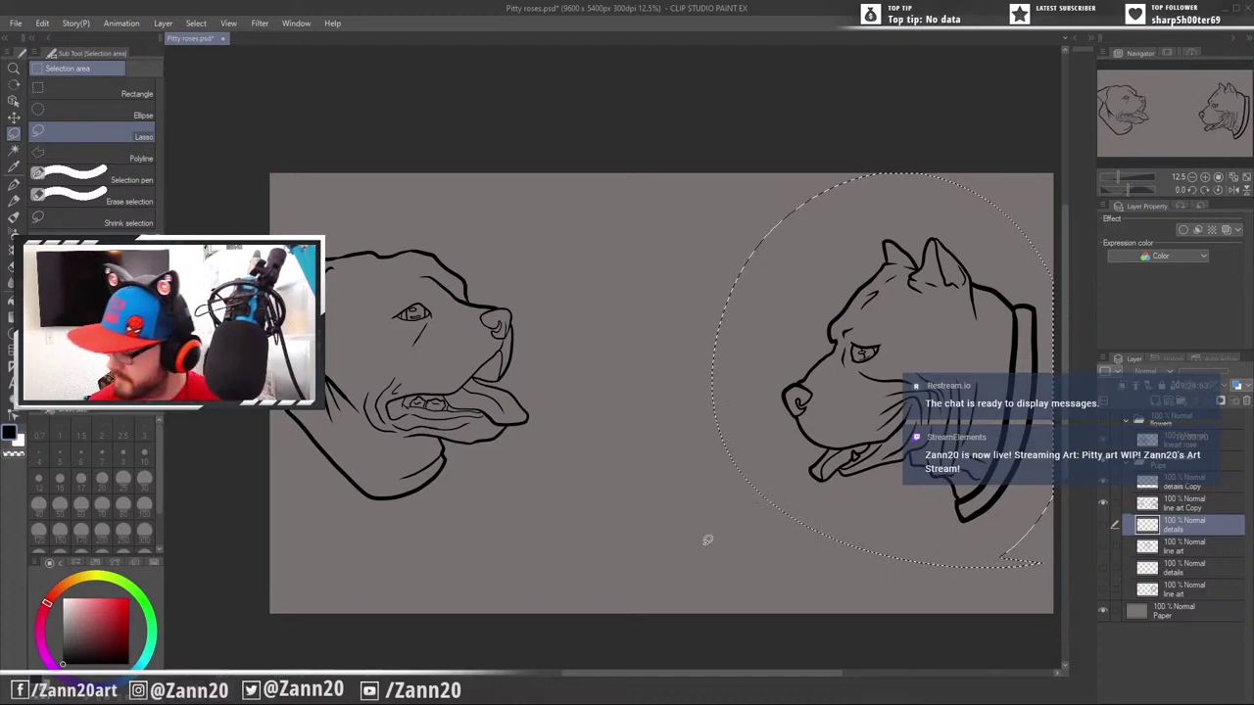
click(1155, 505)
click(1150, 486)
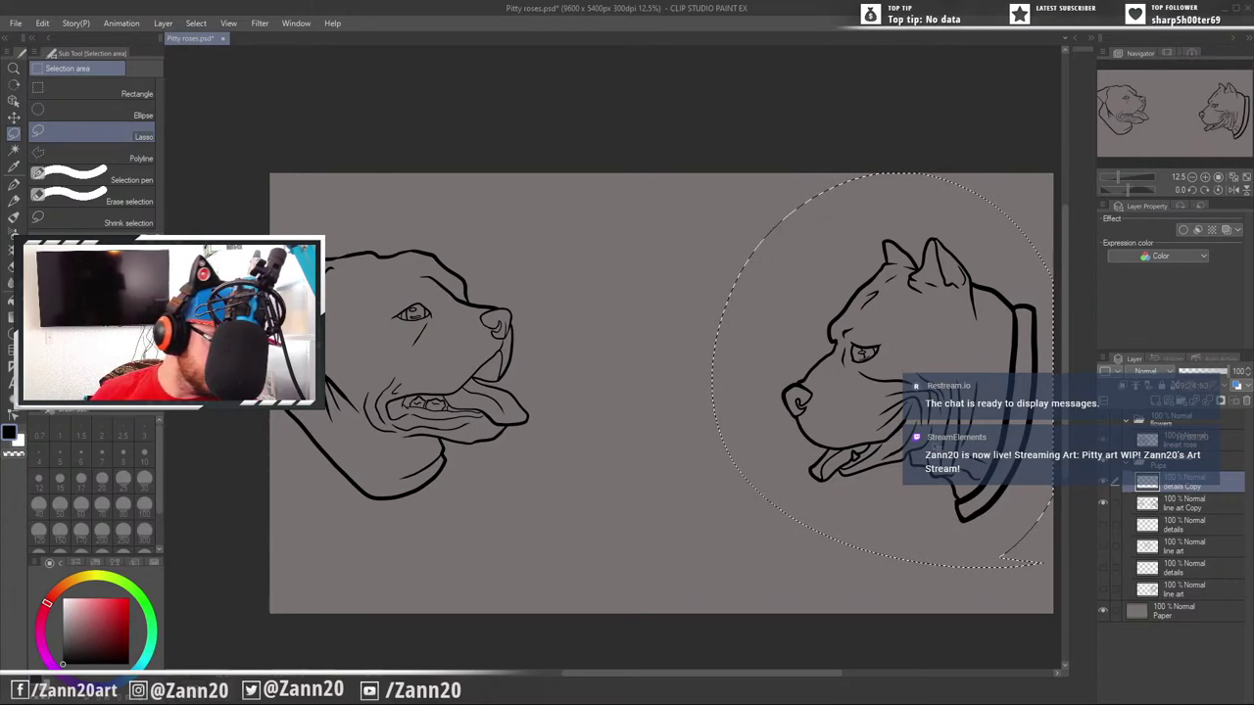
key(ctrl+t)
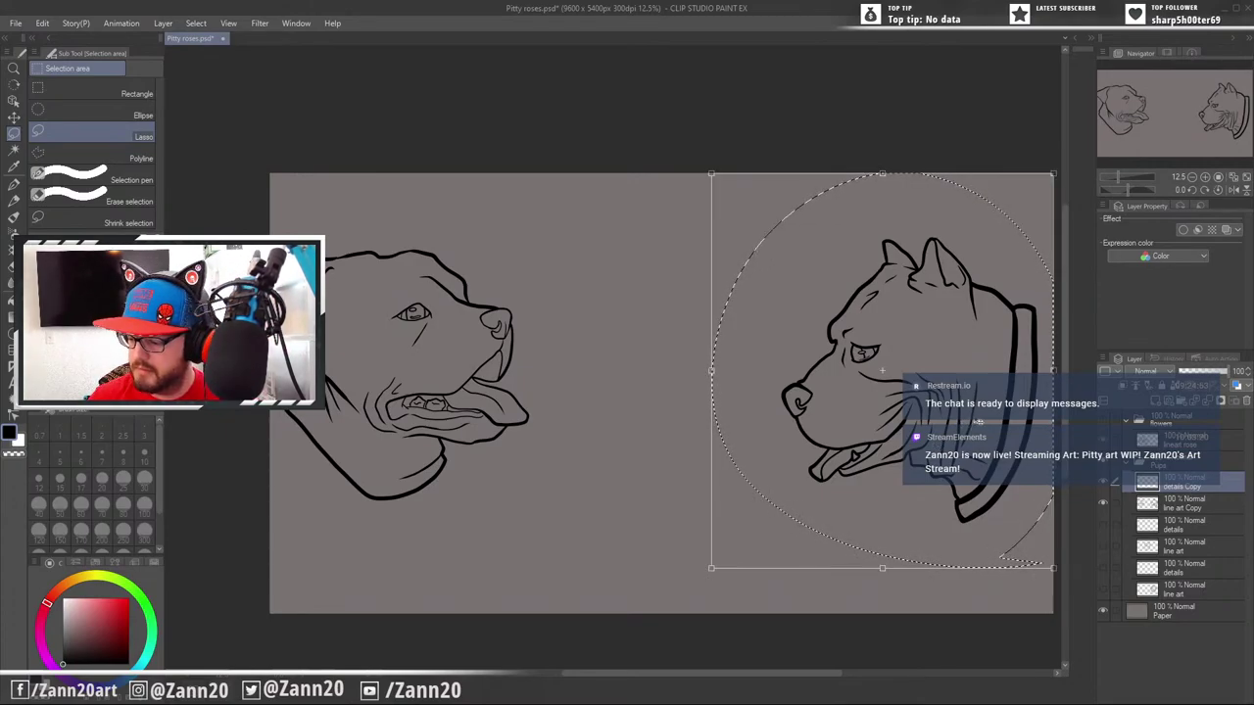
drag(977, 422, 974, 423)
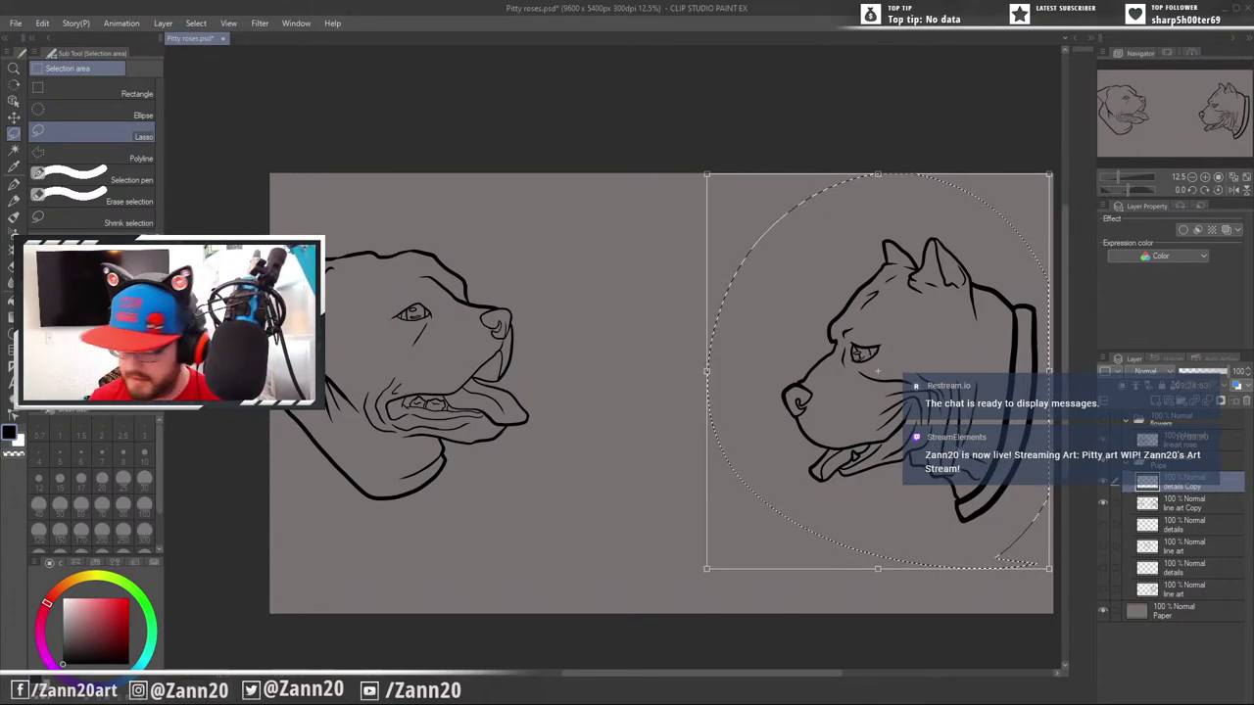
key(ctrl+z)
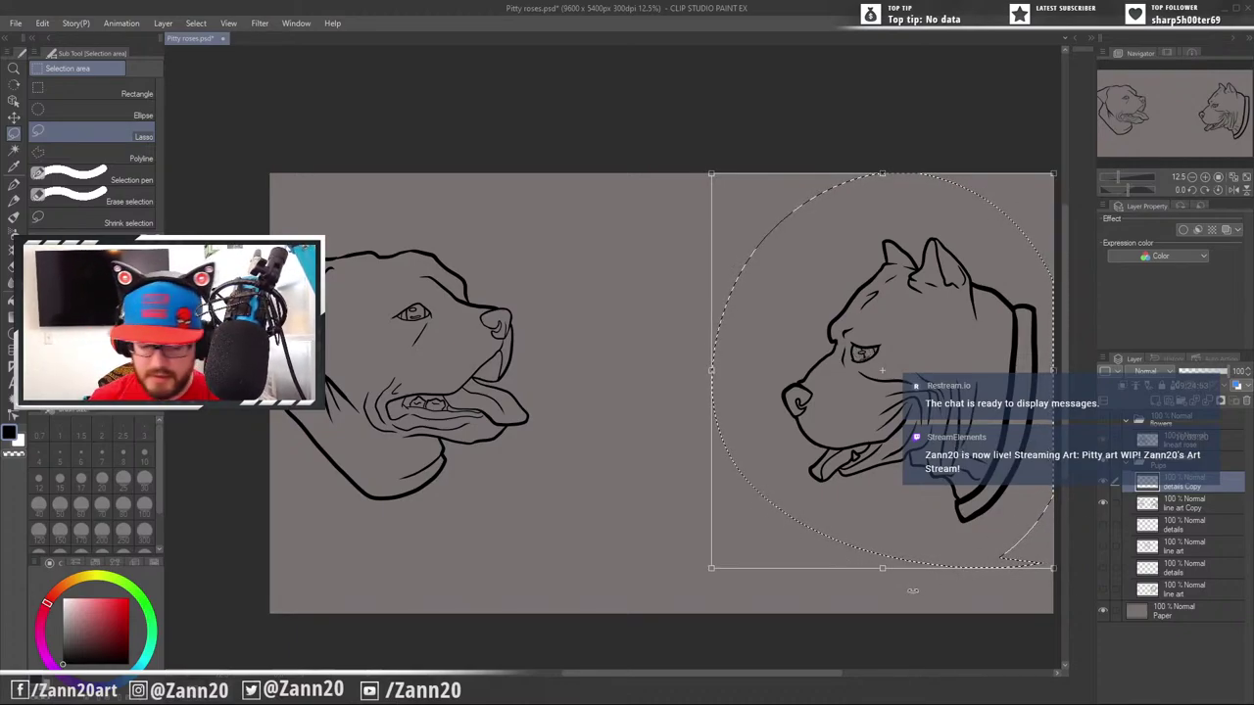
key(Return)
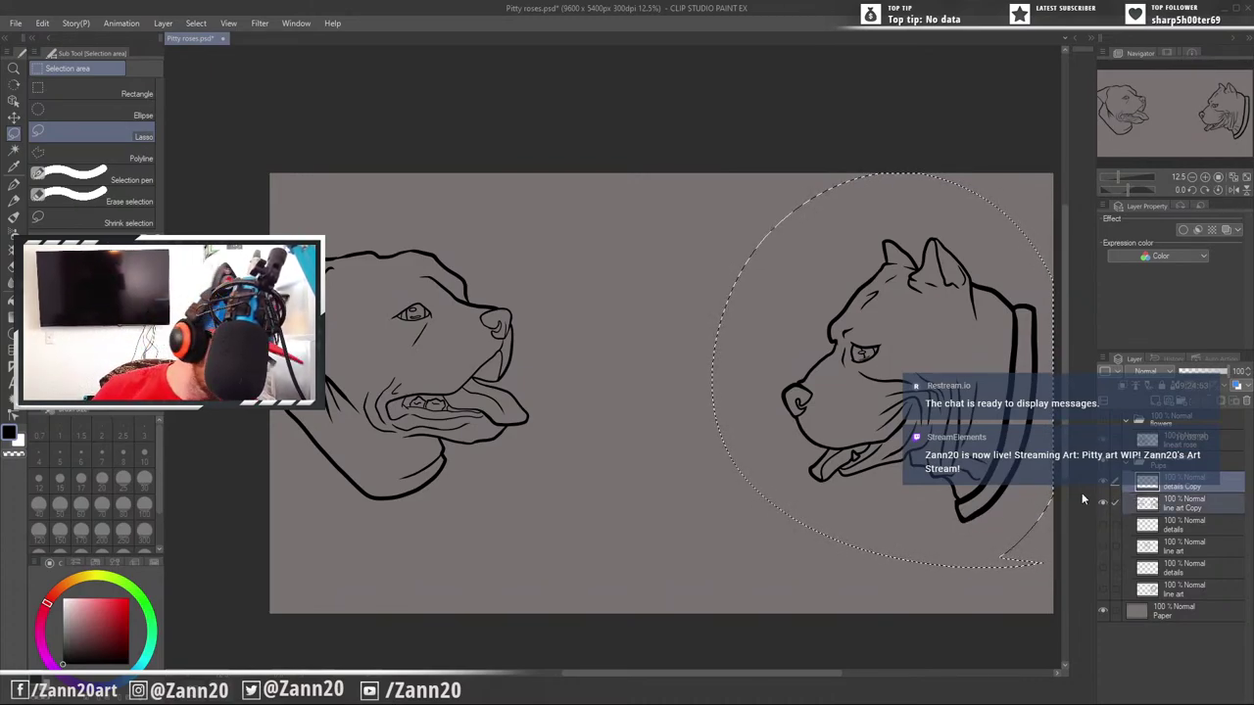
Move the right dog head on the details Copy and line art Copy layers until its nose nearly touches the left dog's, then deselect
key(ctrl+t)
drag(956, 474, 699, 437)
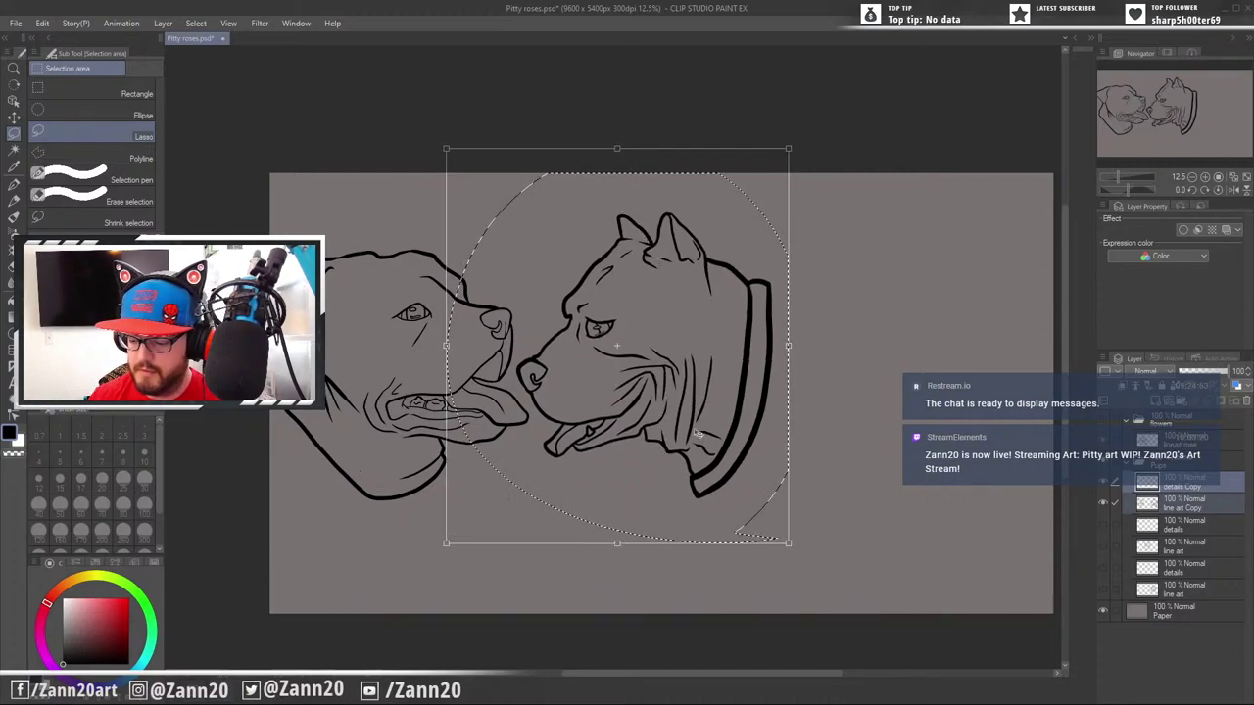
key(Return)
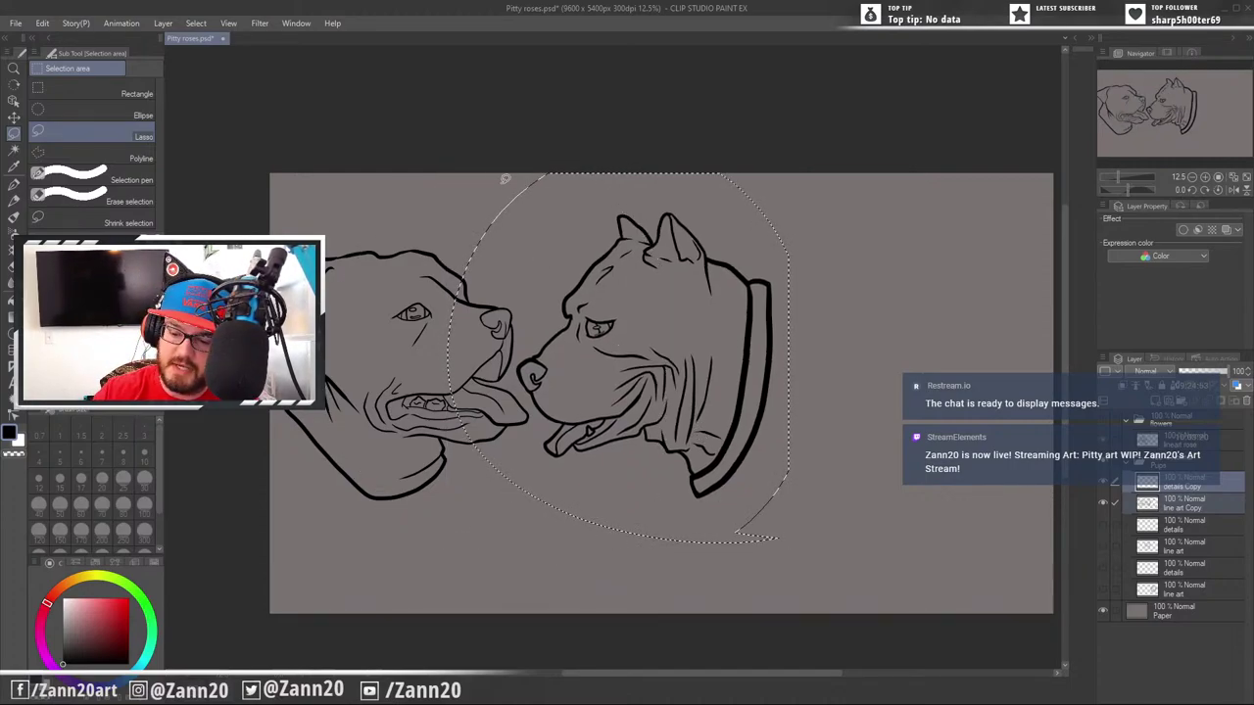
key(ctrl+d)
Try to lasso the left dog head and move it behind the collar of the other dog
mouse_move(497, 182)
mouse_down()
mouse_move(534, 227)
mouse_move(538, 333)
mouse_move(519, 357)
mouse_up()
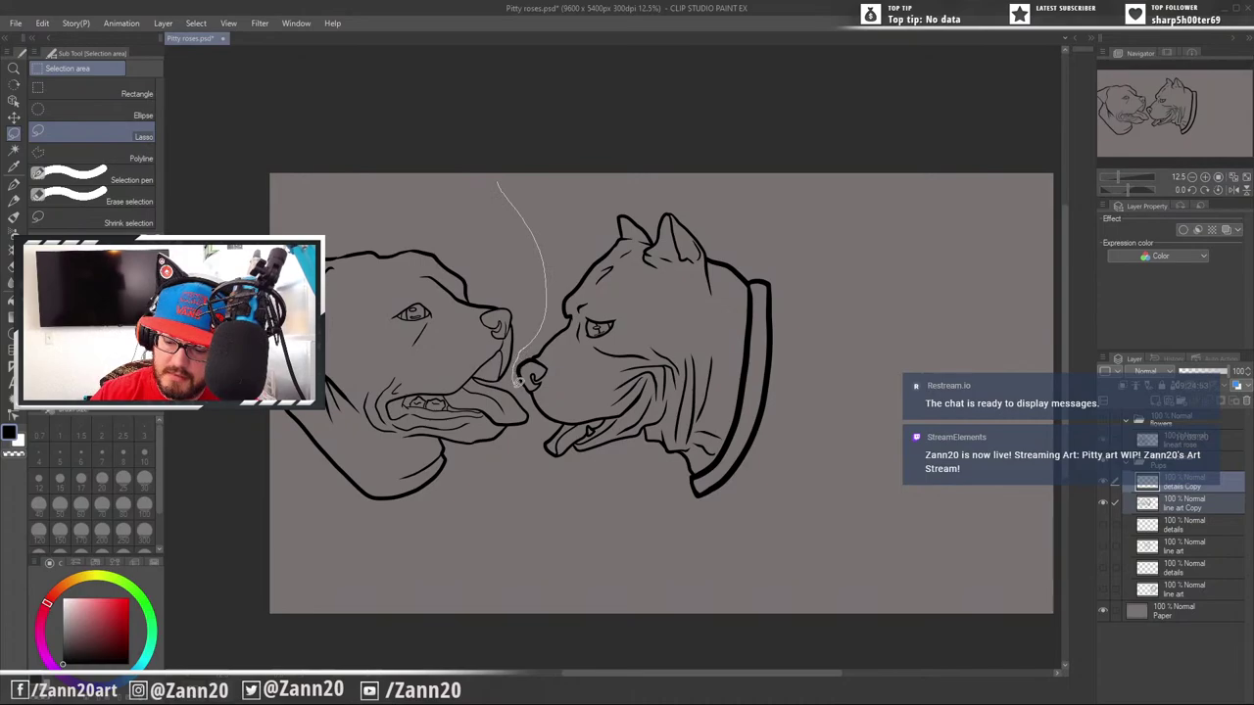
mouse_move(285, 513)
mouse_down()
mouse_move(225, 219)
mouse_move(566, 203)
mouse_up()
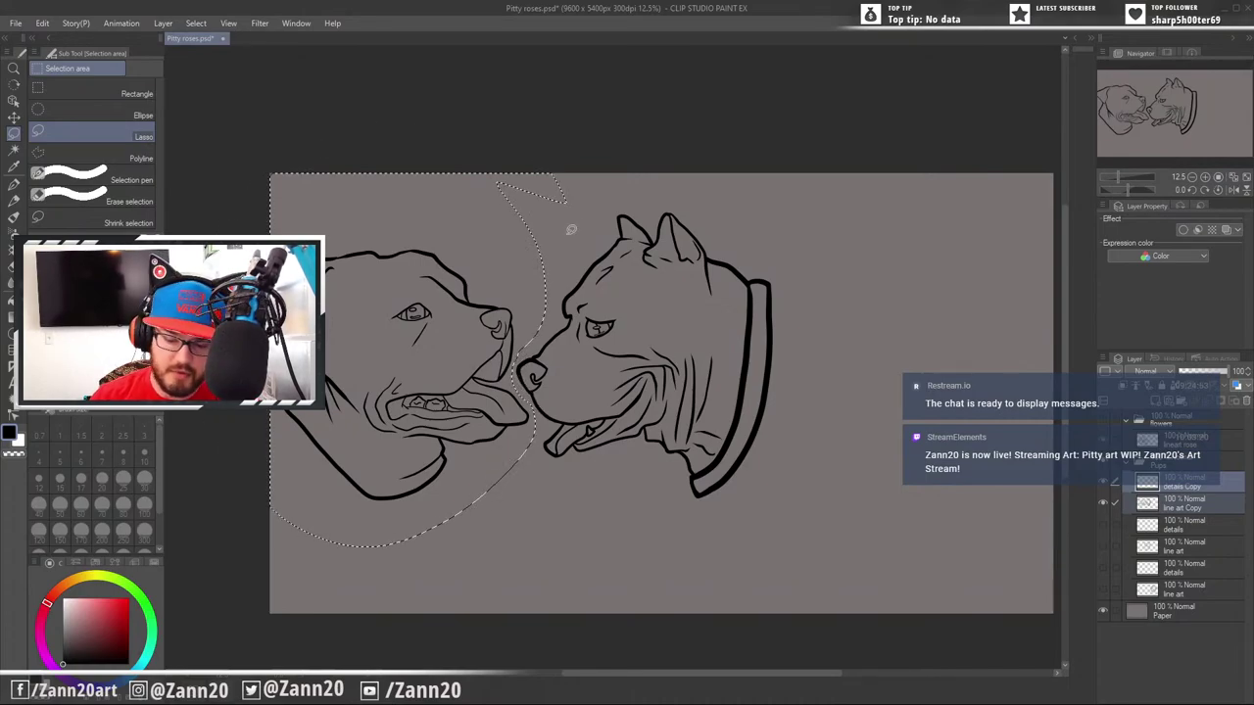
key(ctrl+t)
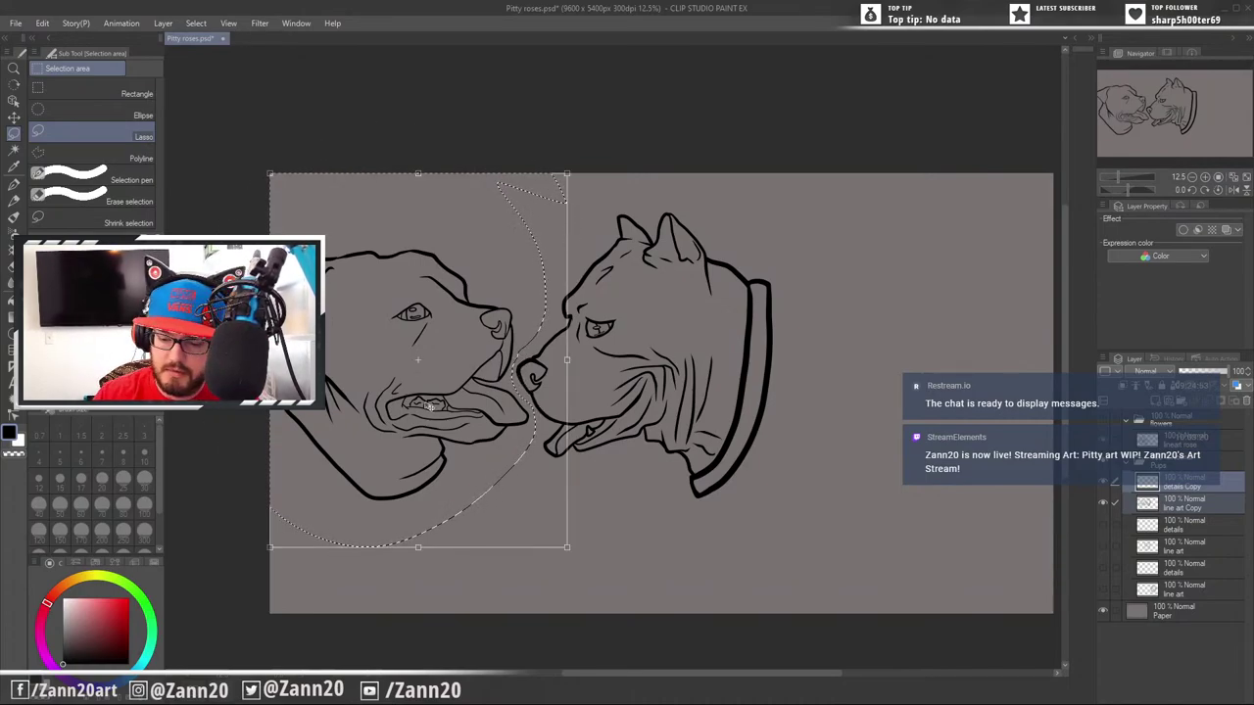
drag(428, 405, 900, 399)
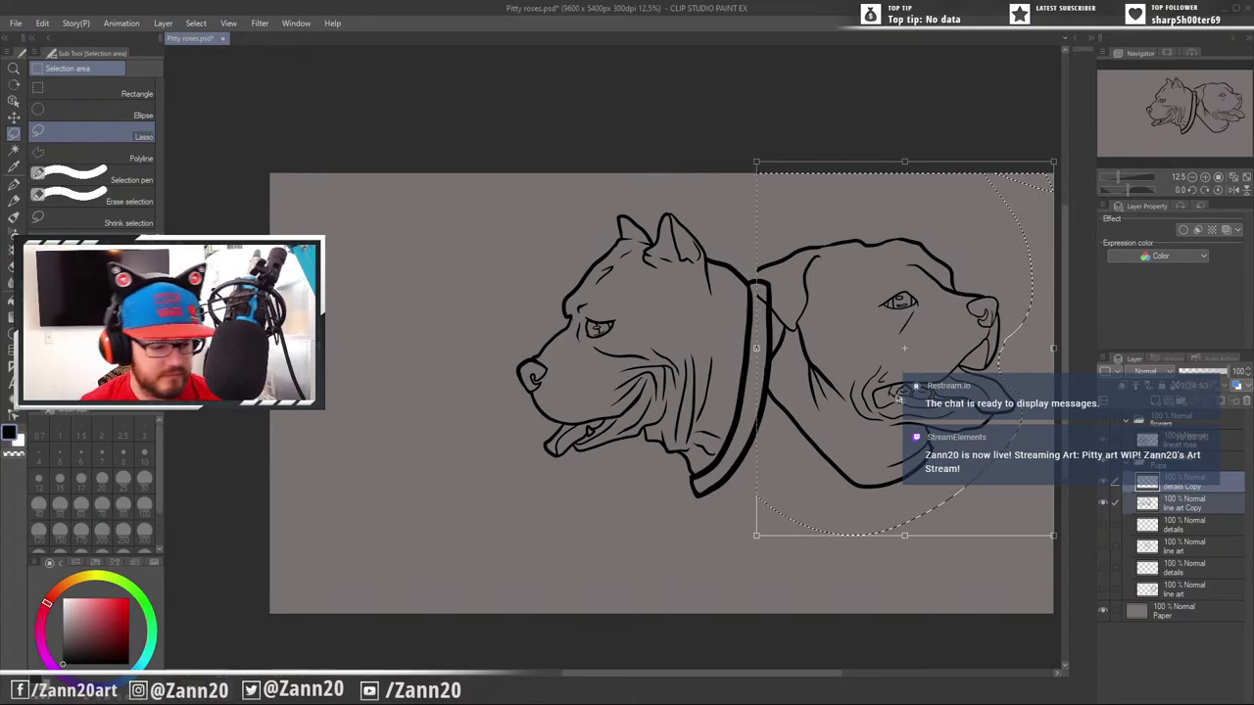
key(ctrl+z)
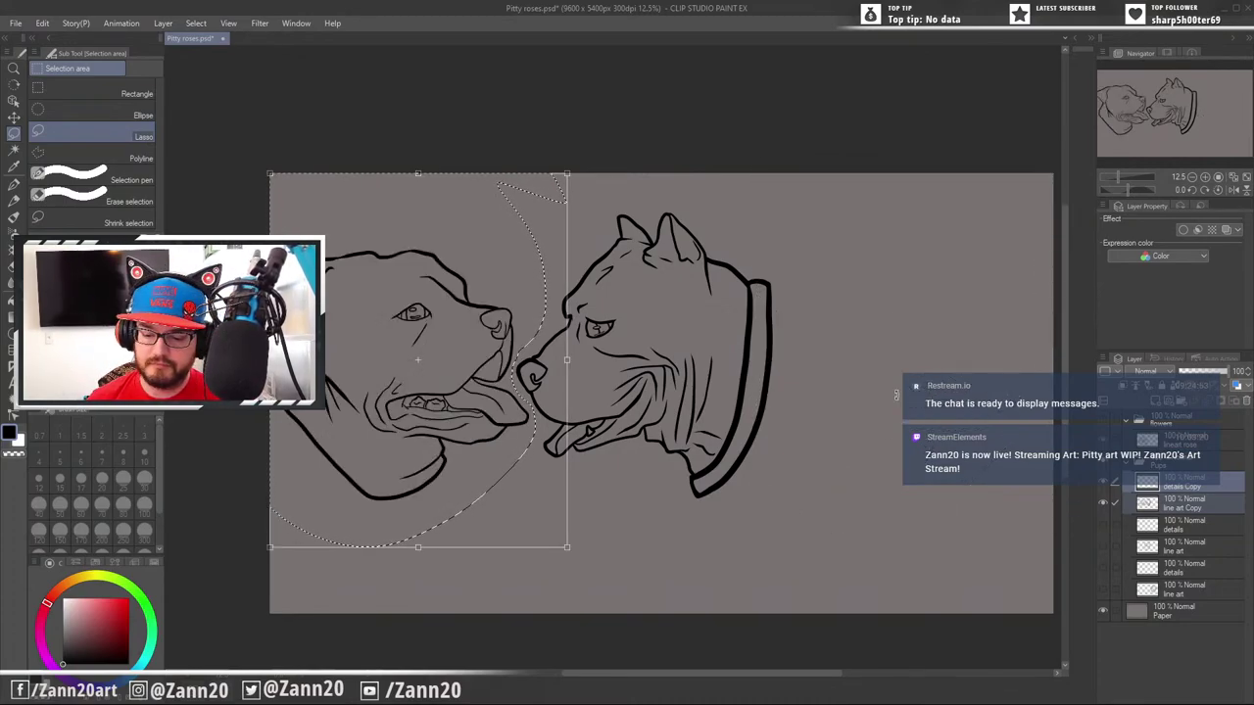
key(Escape)
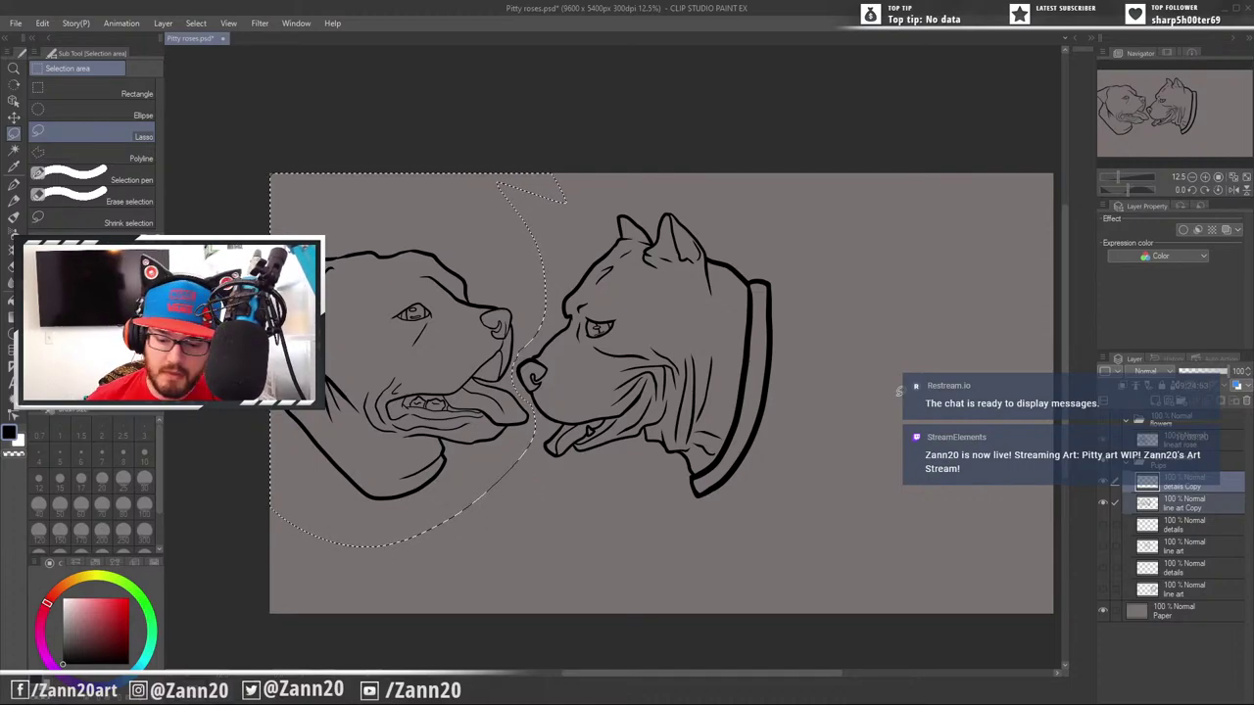
Undo back to the empty Layer 1 and paste the two dog heads again as new layers
key(ctrl+z)
key(ctrl+z)
key(ctrl+z)
key(ctrl+z)
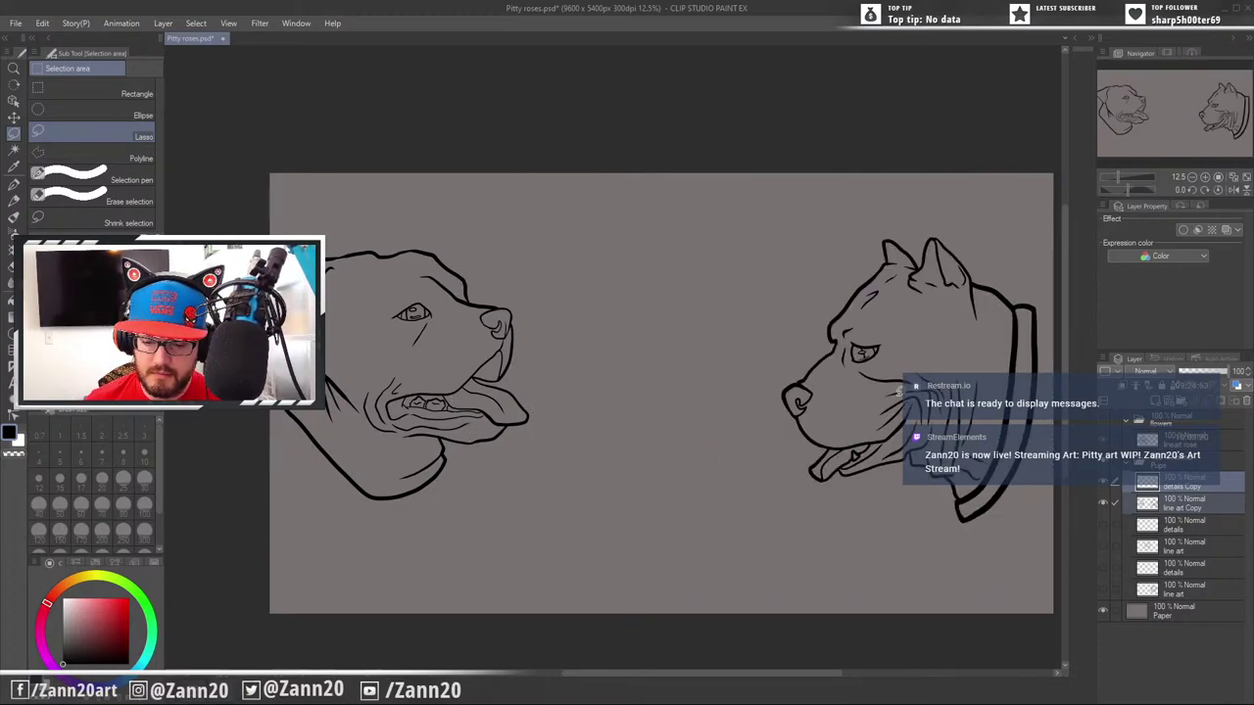
key(ctrl+z)
key(ctrl+z)
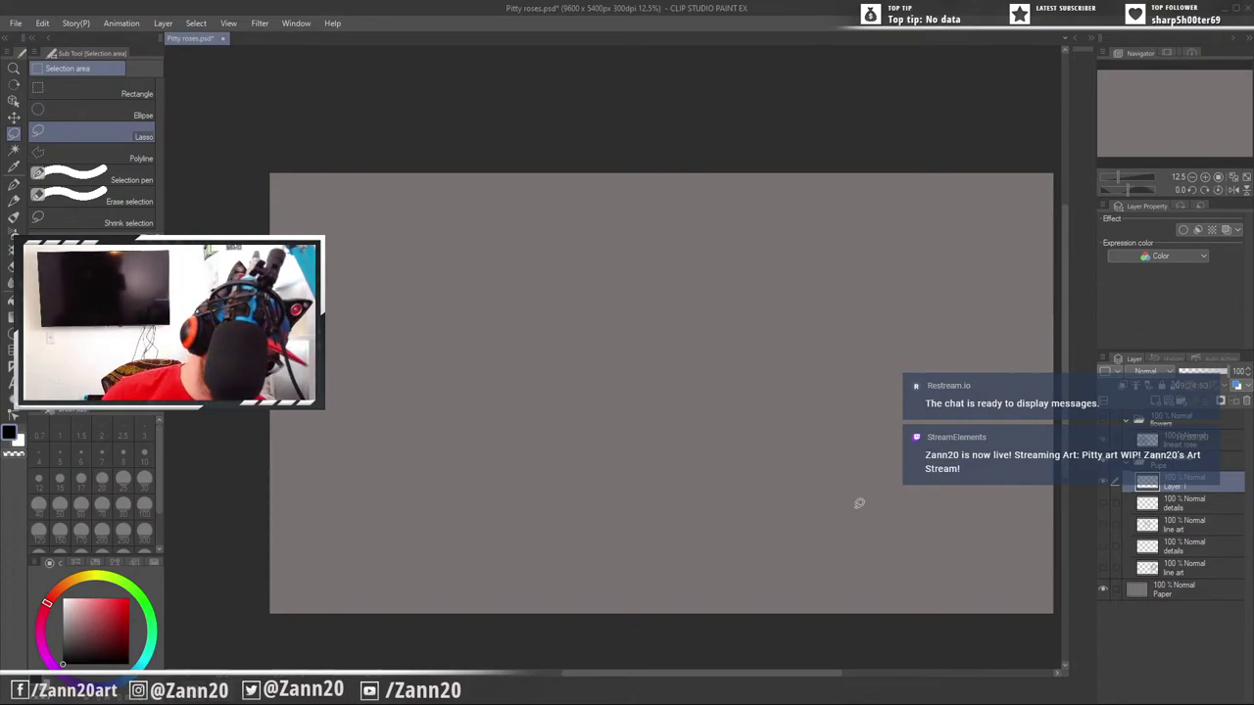
key(ctrl+z)
drag(895, 534, 865, 528)
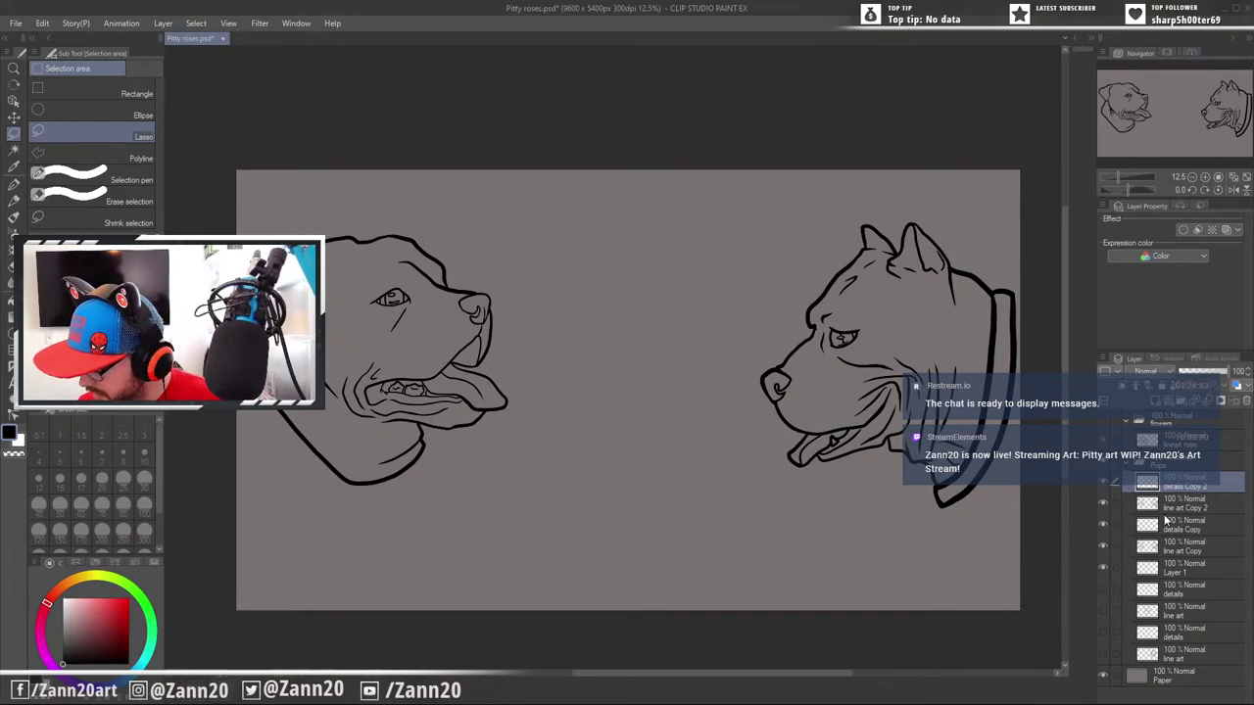
Delete the duplicate details Copy 2 and line art Copy 2 layers
click(1156, 526)
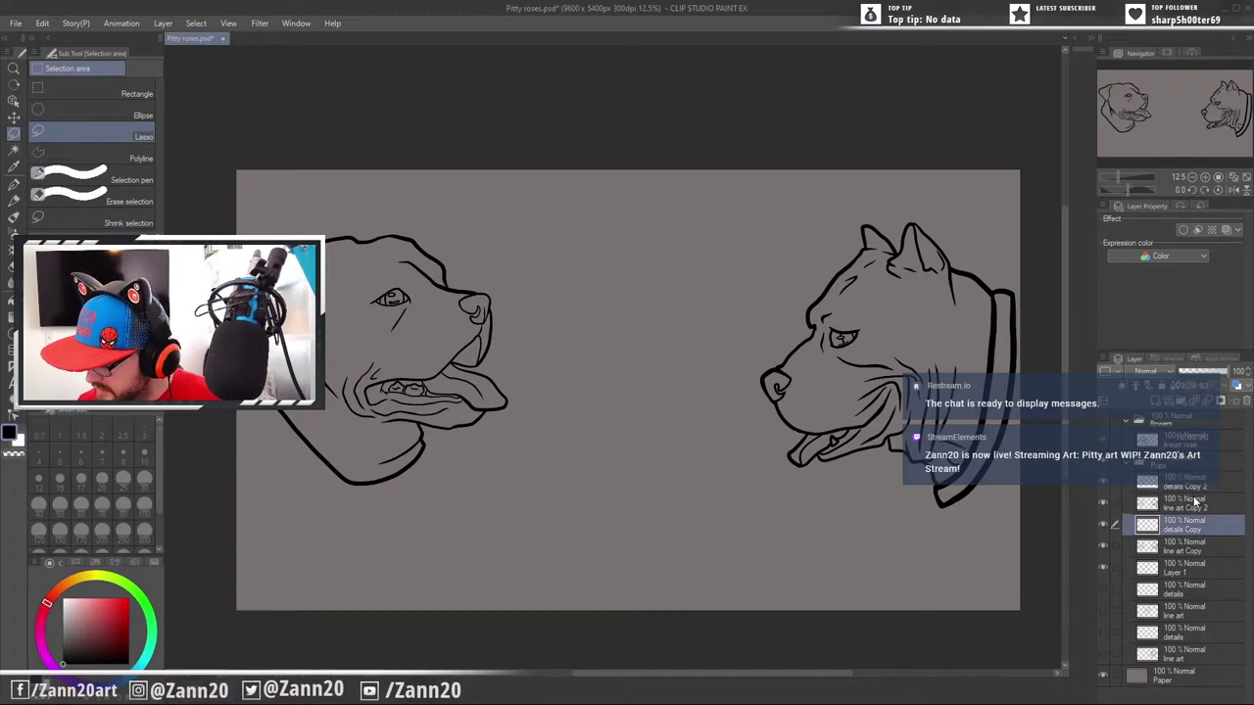
click(1194, 503)
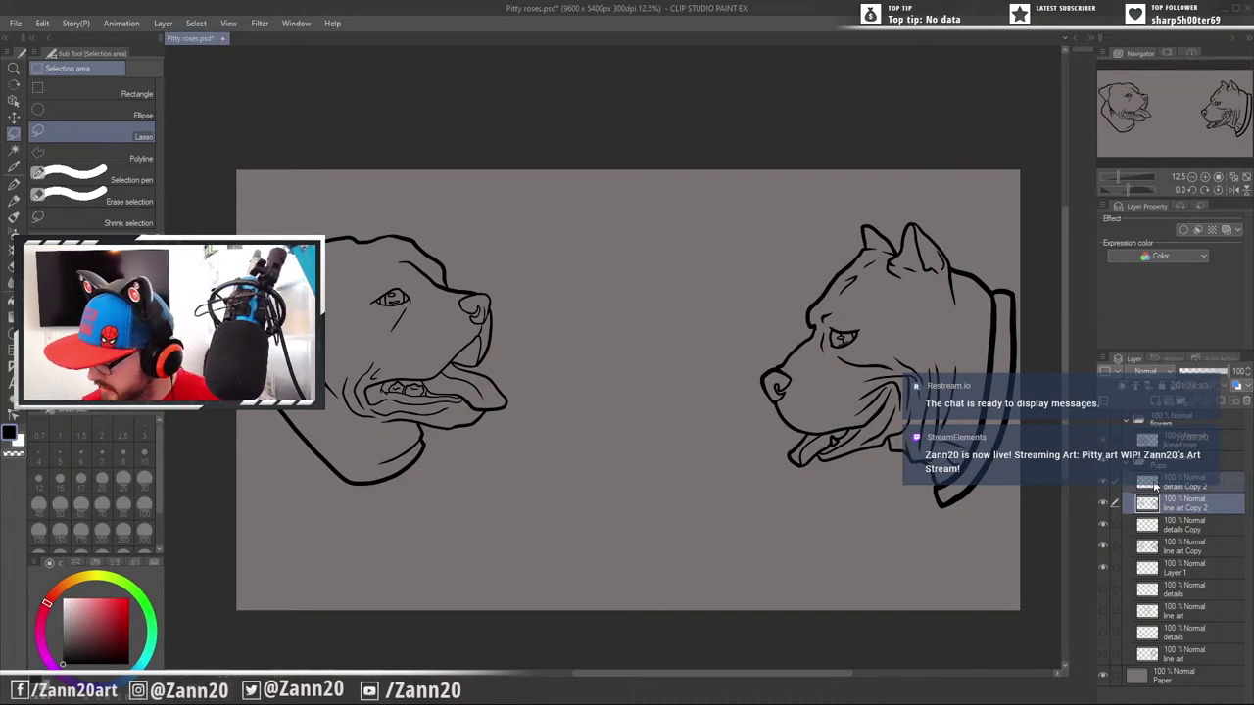
click(1240, 401)
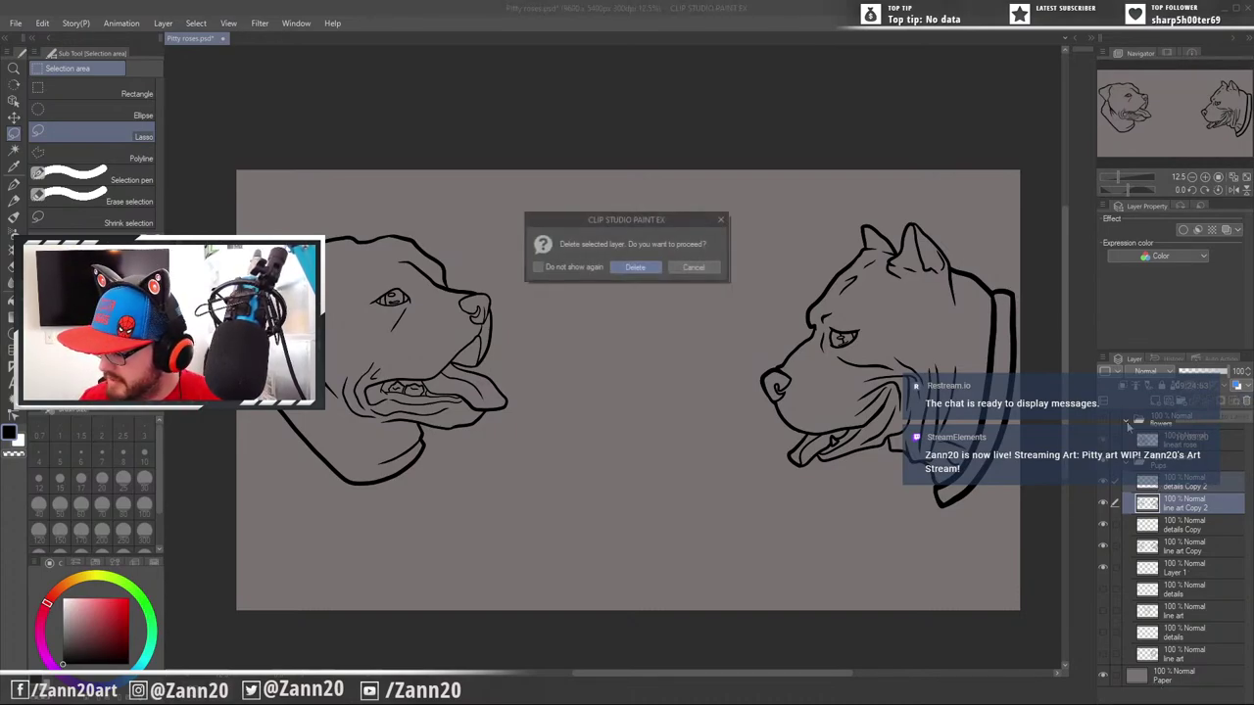
click(634, 269)
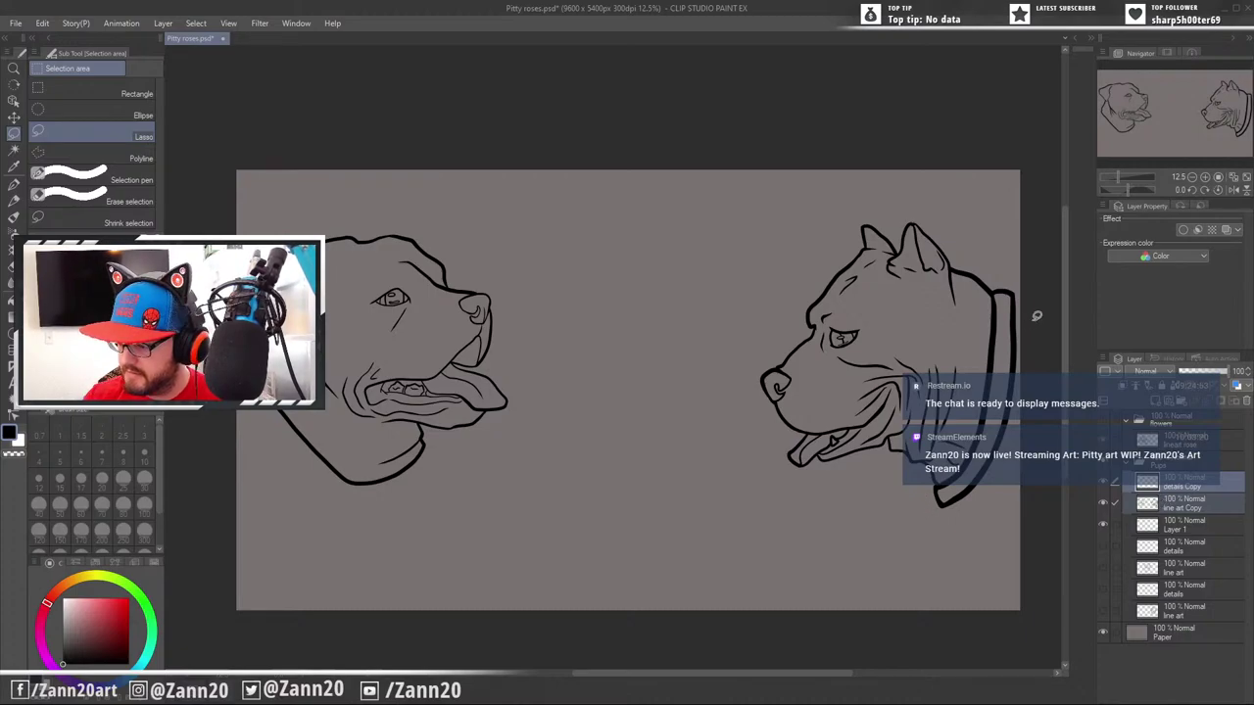
Lasso the collared dog head and move it left until its nose nearly touches the other dog's, then deselect
mouse_move(1036, 316)
mouse_down()
mouse_move(706, 298)
mouse_move(1054, 392)
mouse_move(1016, 238)
mouse_up()
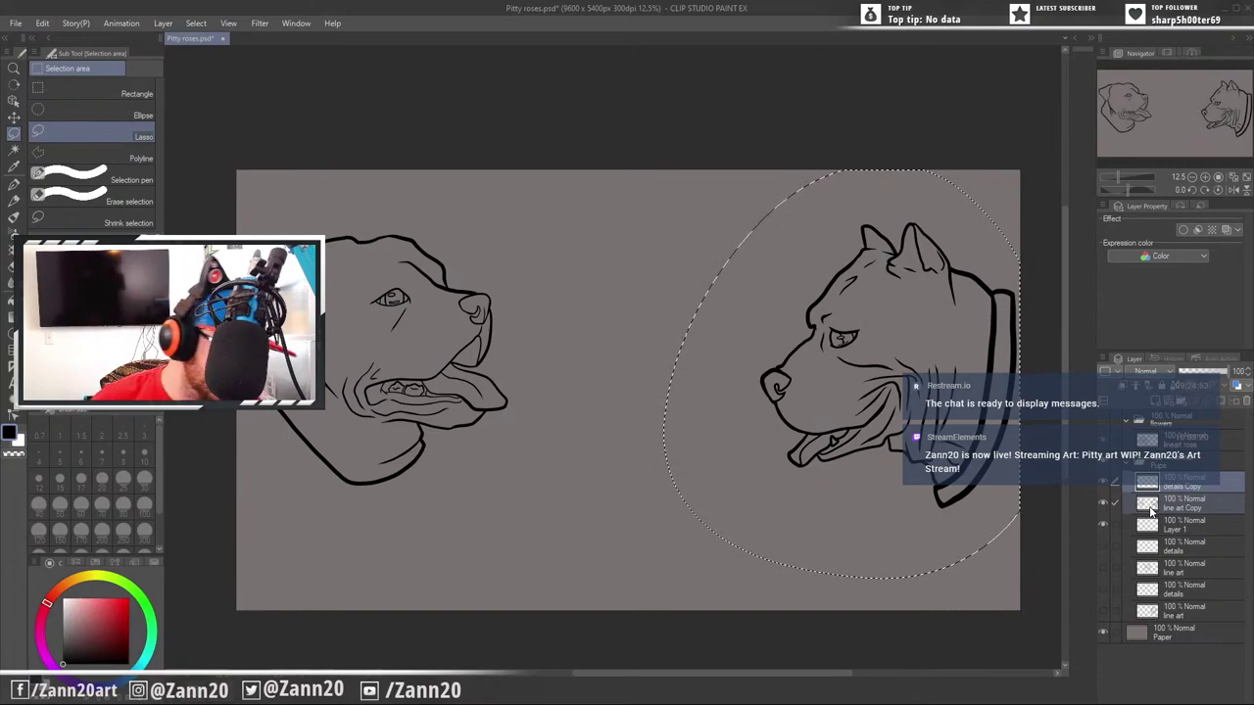
key(ctrl+t)
mouse_move(922, 406)
mouse_down()
mouse_move(679, 405)
mouse_move(658, 393)
mouse_up()
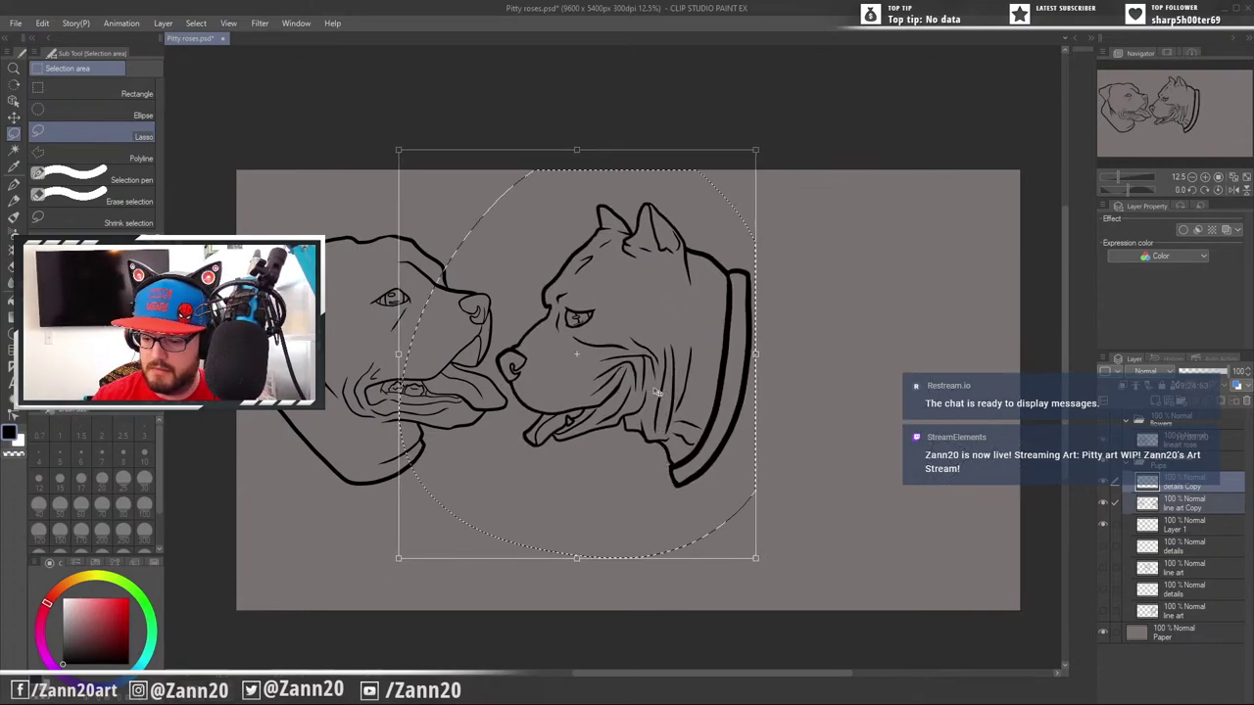
key(Return)
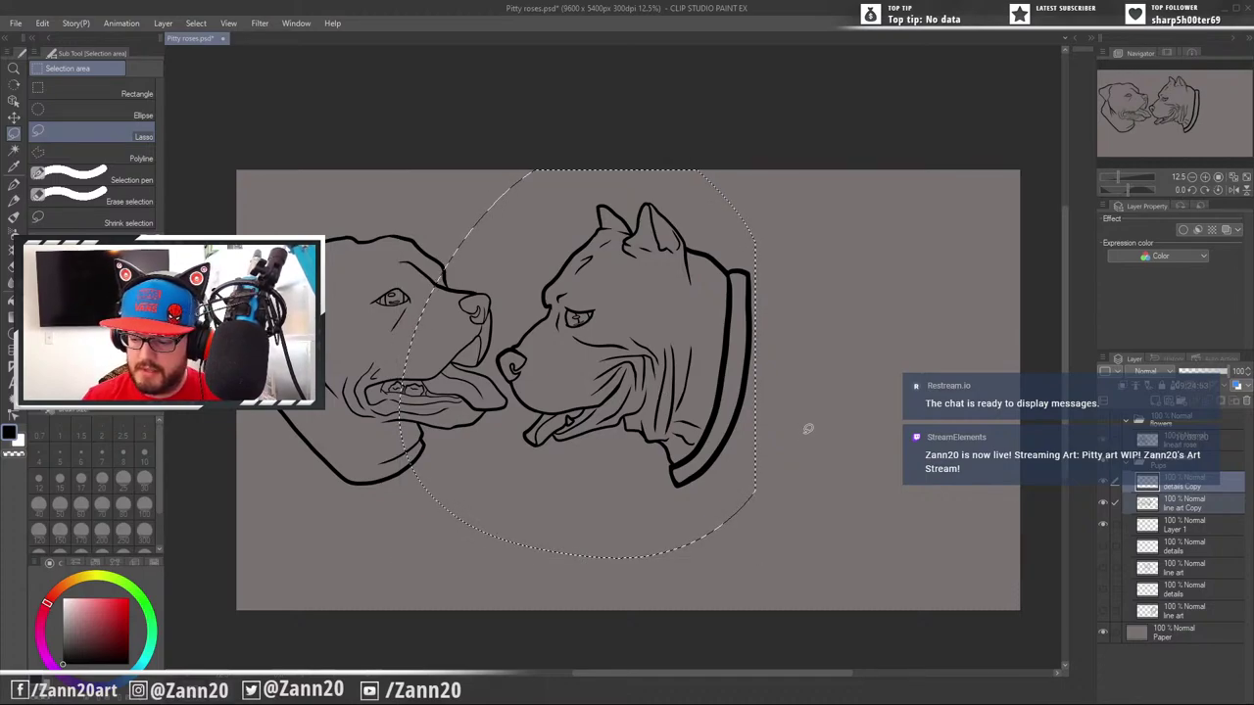
key(ctrl+d)
Lasso the uncollared left dog head, move it to the right side behind the other dog's collar, and deselect
mouse_move(504, 263)
mouse_down()
mouse_move(495, 354)
mouse_move(515, 392)
mouse_move(488, 455)
mouse_move(317, 525)
mouse_move(400, 133)
mouse_move(513, 235)
mouse_up()
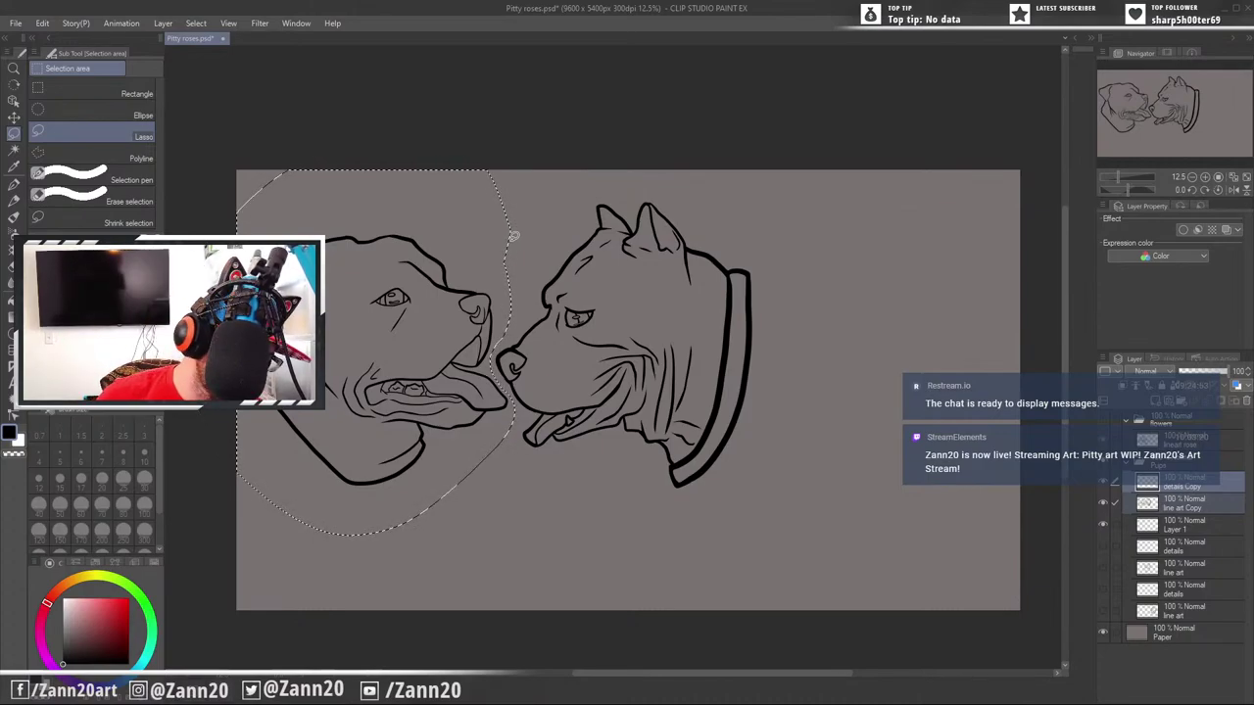
key(ctrl+t)
mouse_move(398, 384)
mouse_down()
mouse_move(919, 377)
mouse_move(895, 369)
mouse_up()
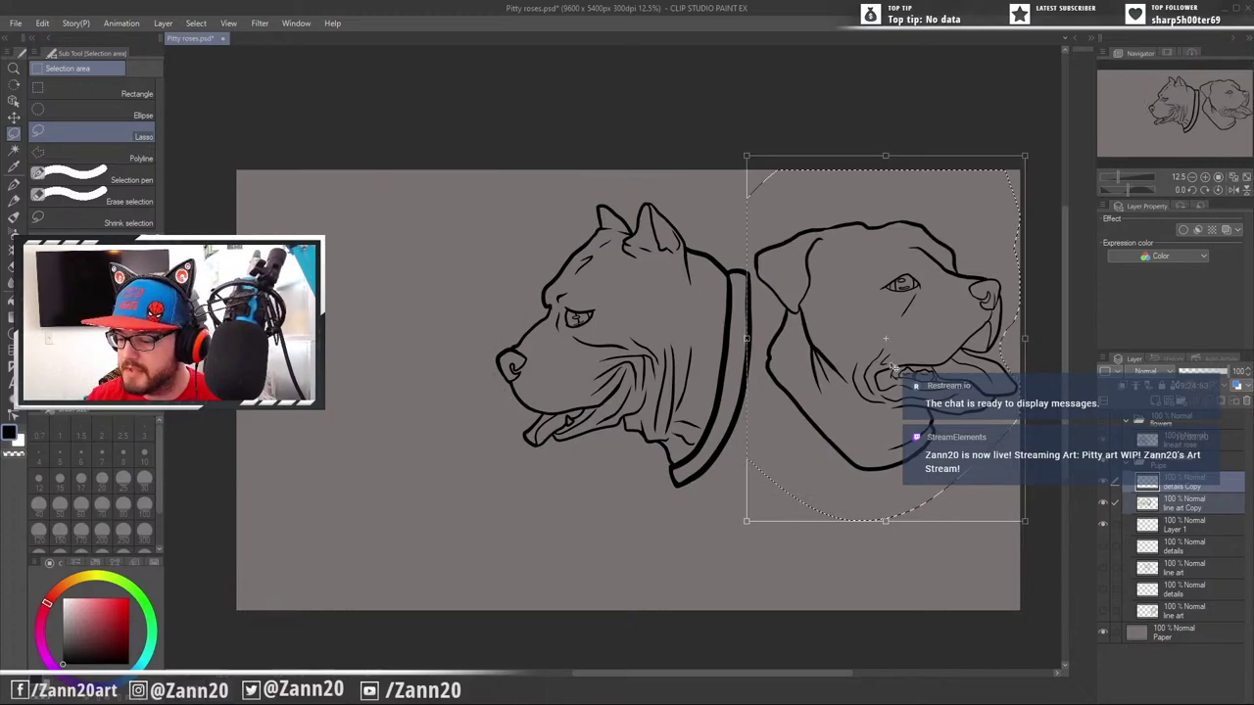
key(Return)
click(934, 535)
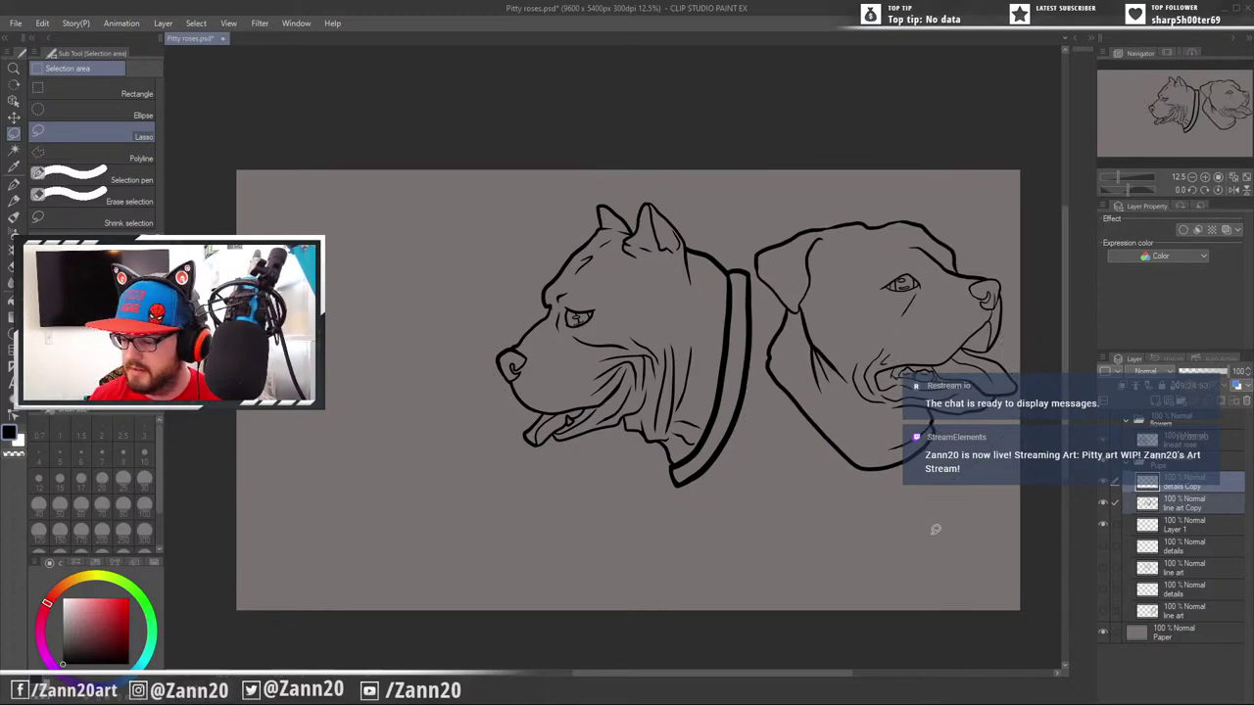
Lasso both dog heads, move them together left and slightly down to centre them on the canvas, and deselect
mouse_move(936, 529)
mouse_down()
mouse_move(1004, 475)
mouse_move(1042, 268)
mouse_move(703, 91)
mouse_up()
drag(891, 533, 815, 545)
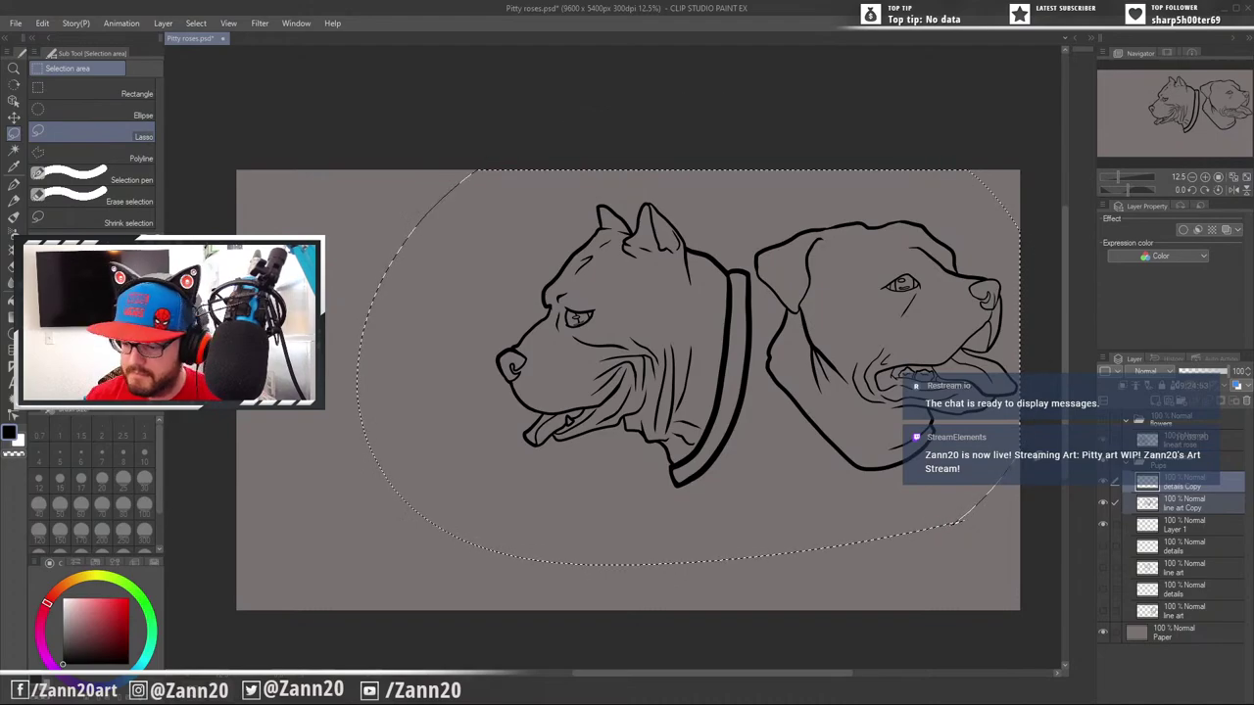
key(ctrl+t)
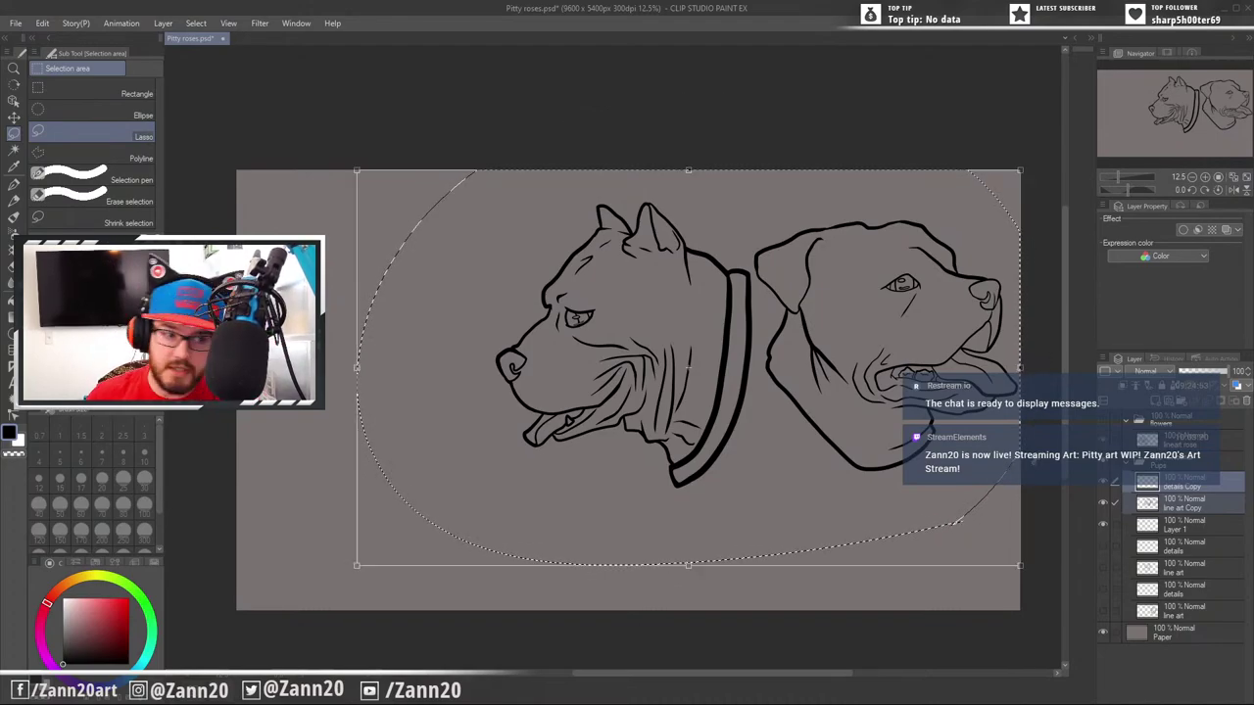
mouse_move(854, 420)
mouse_down()
mouse_move(714, 437)
mouse_move(734, 454)
mouse_up()
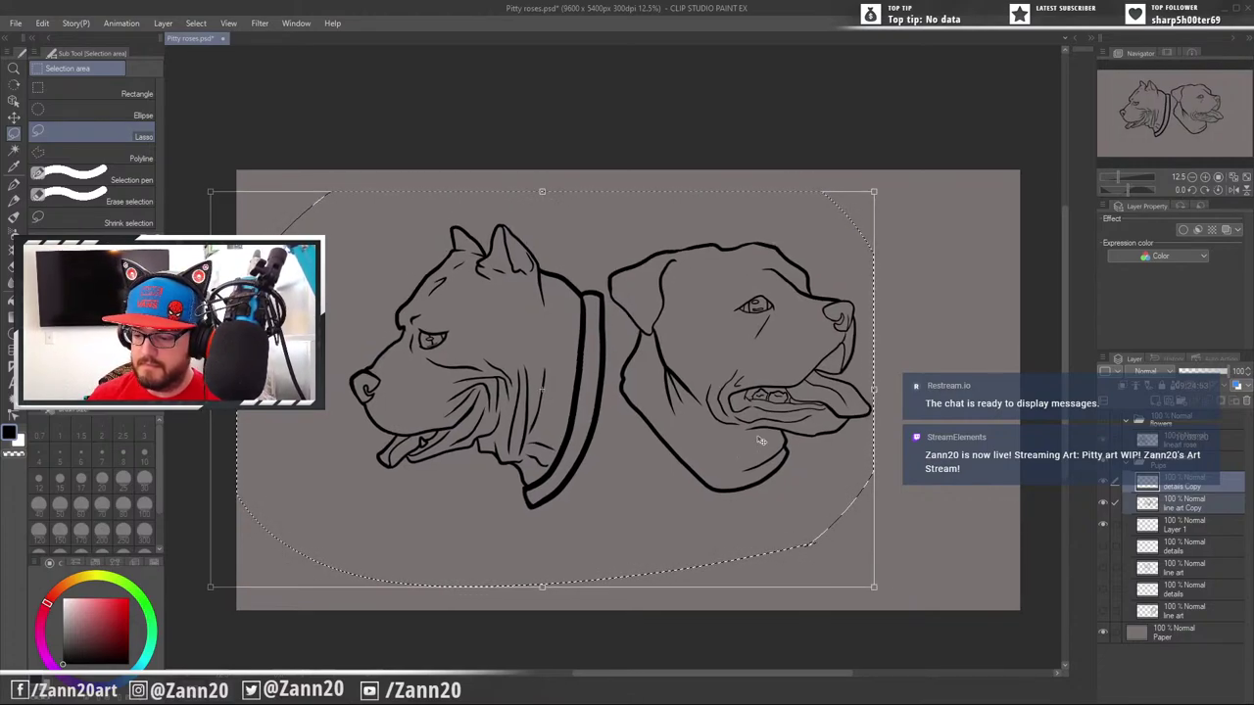
key(Return)
key(ctrl+d)
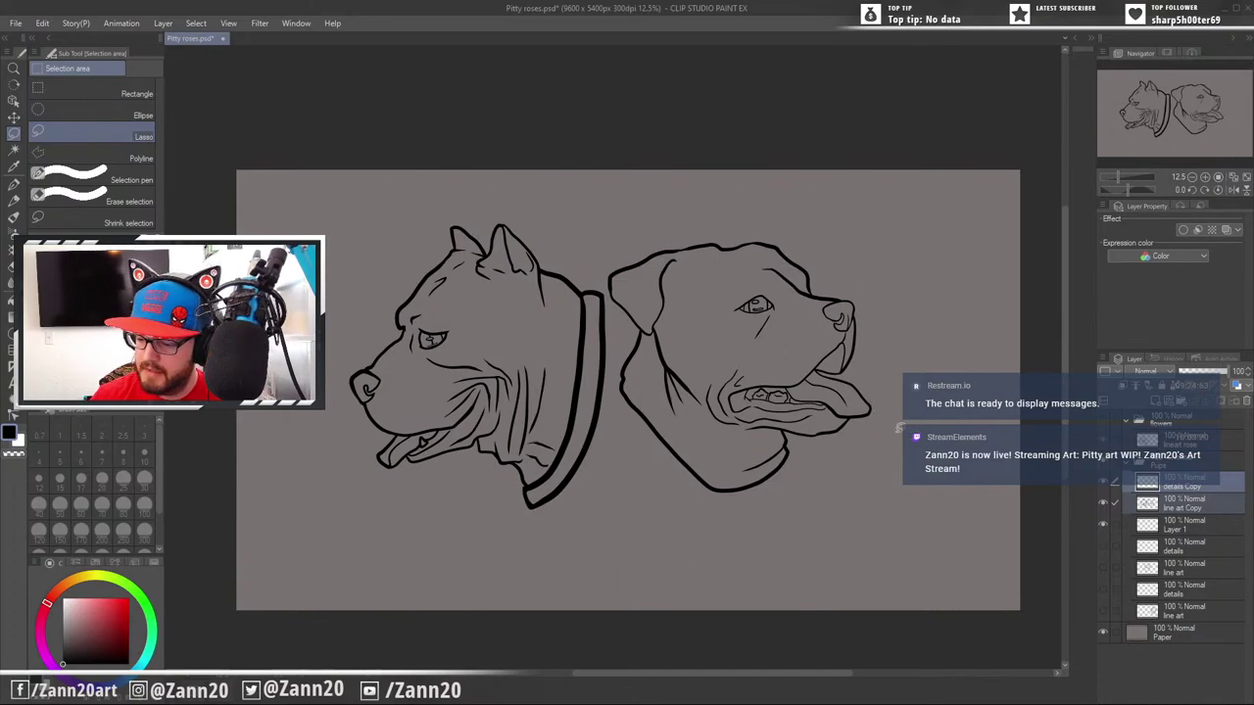
Lasso the right dog head, rotate it clockwise so its muzzle tilts down, shift it slightly right of the collar, and deselect
mouse_move(898, 435)
mouse_down()
mouse_move(909, 396)
mouse_move(805, 198)
mouse_move(610, 222)
mouse_move(599, 263)
mouse_move(616, 443)
mouse_move(811, 564)
mouse_move(884, 390)
mouse_up()
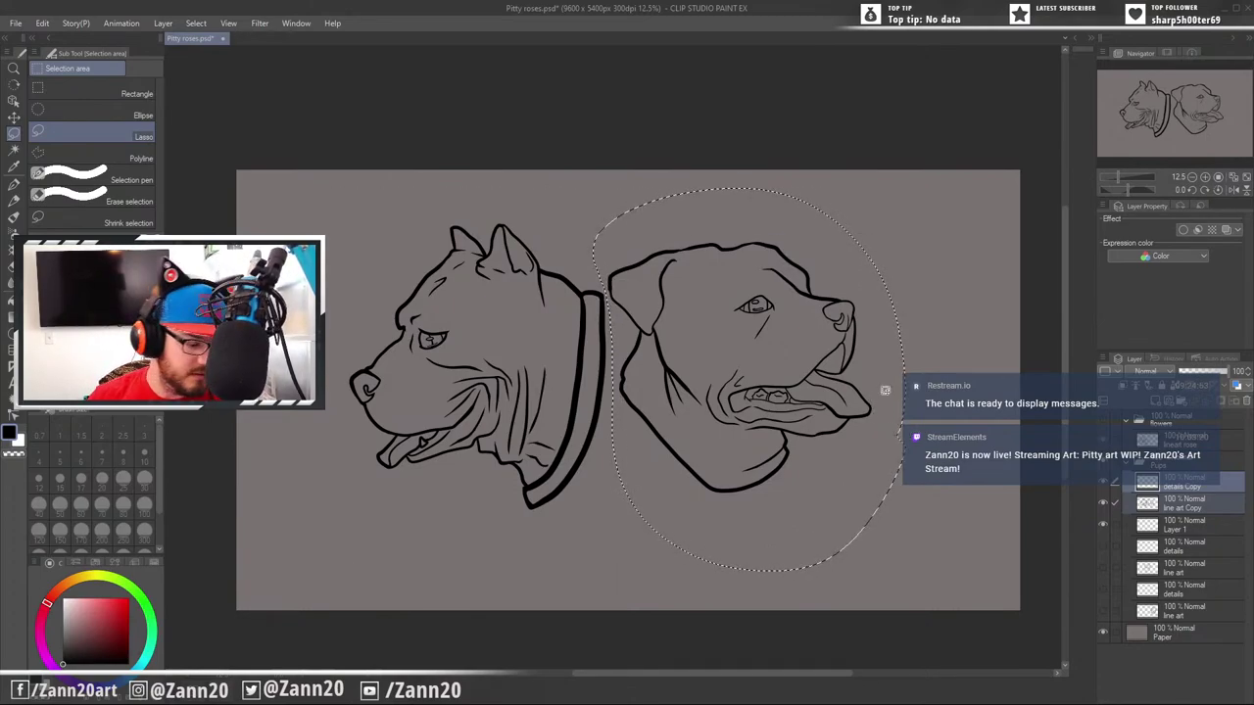
key(ctrl+t)
drag(938, 298, 966, 357)
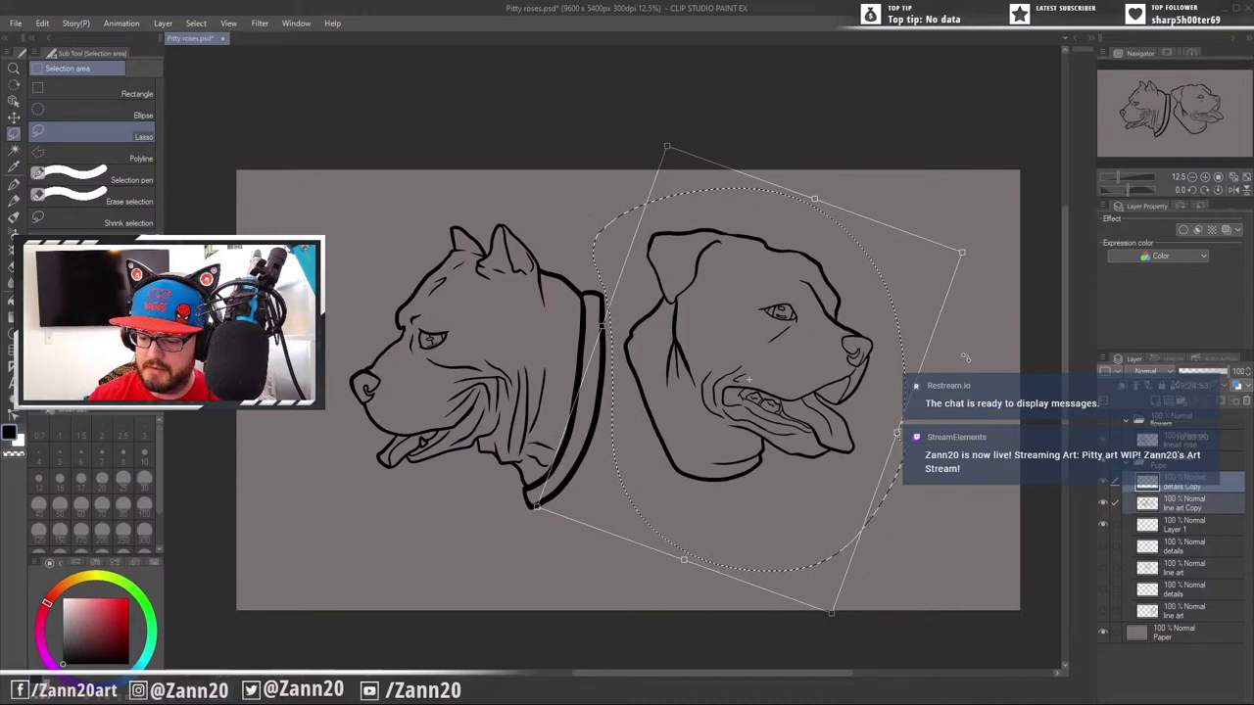
drag(789, 386, 806, 390)
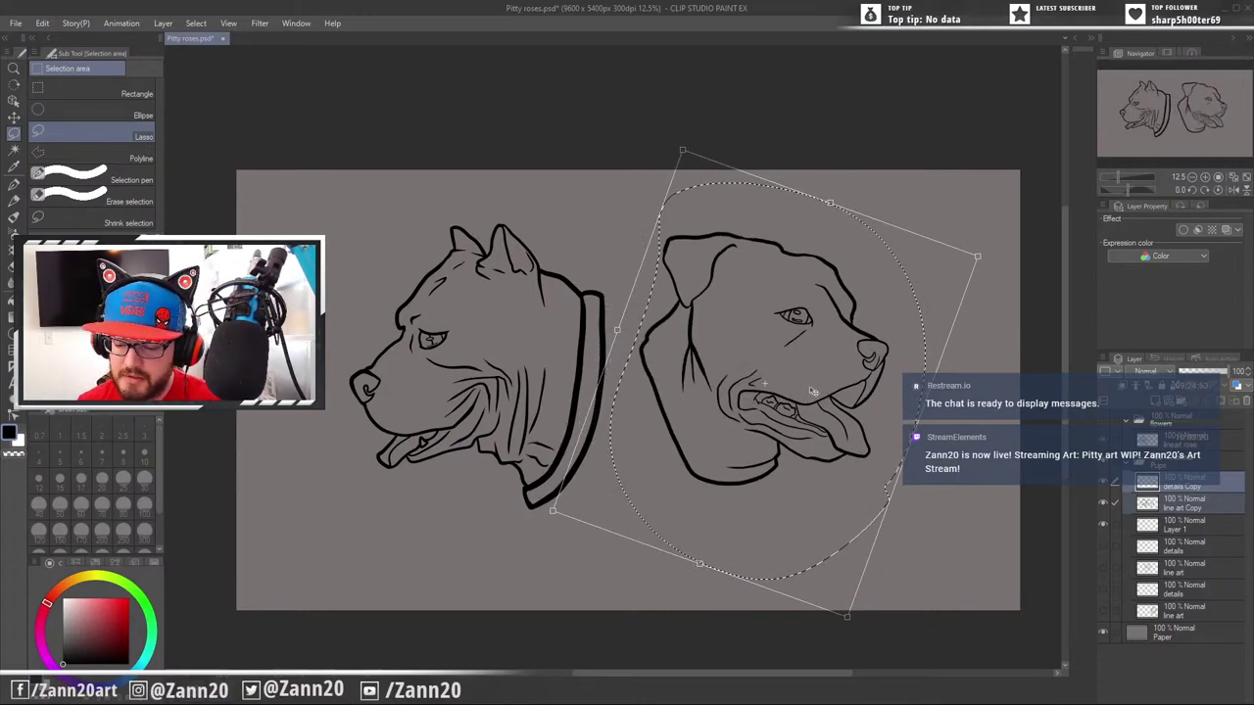
key(Return)
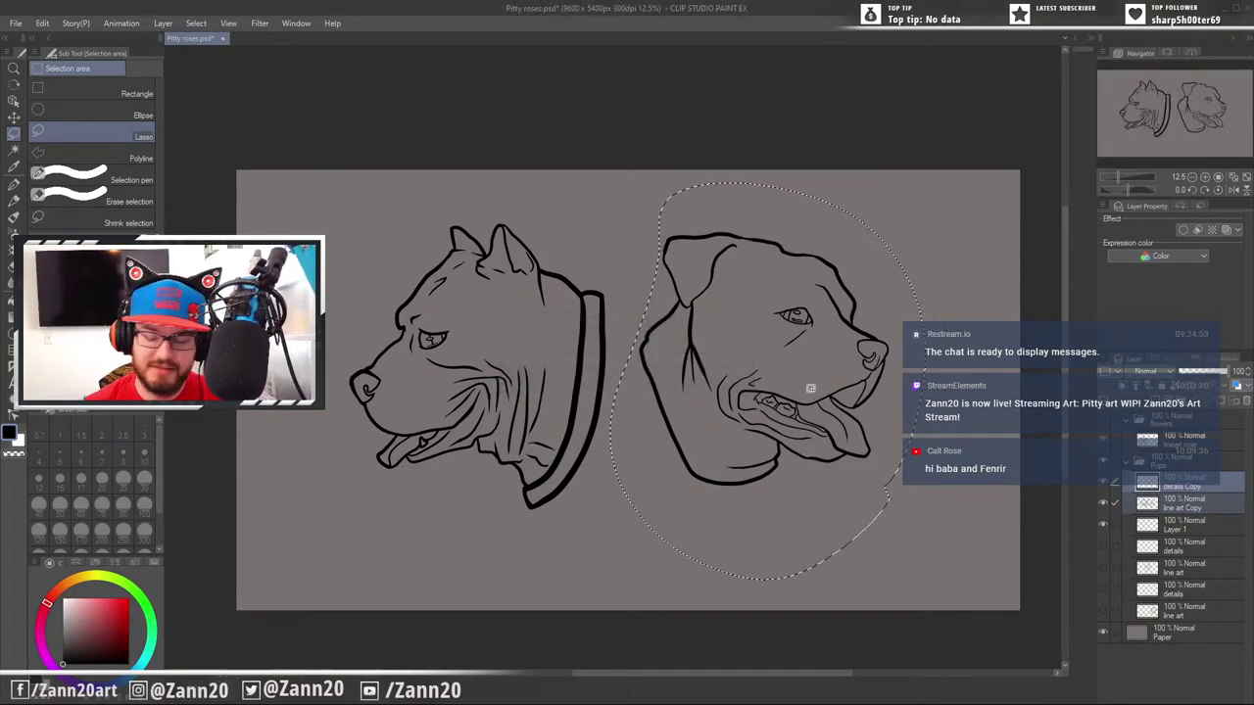
key(ctrl+d)
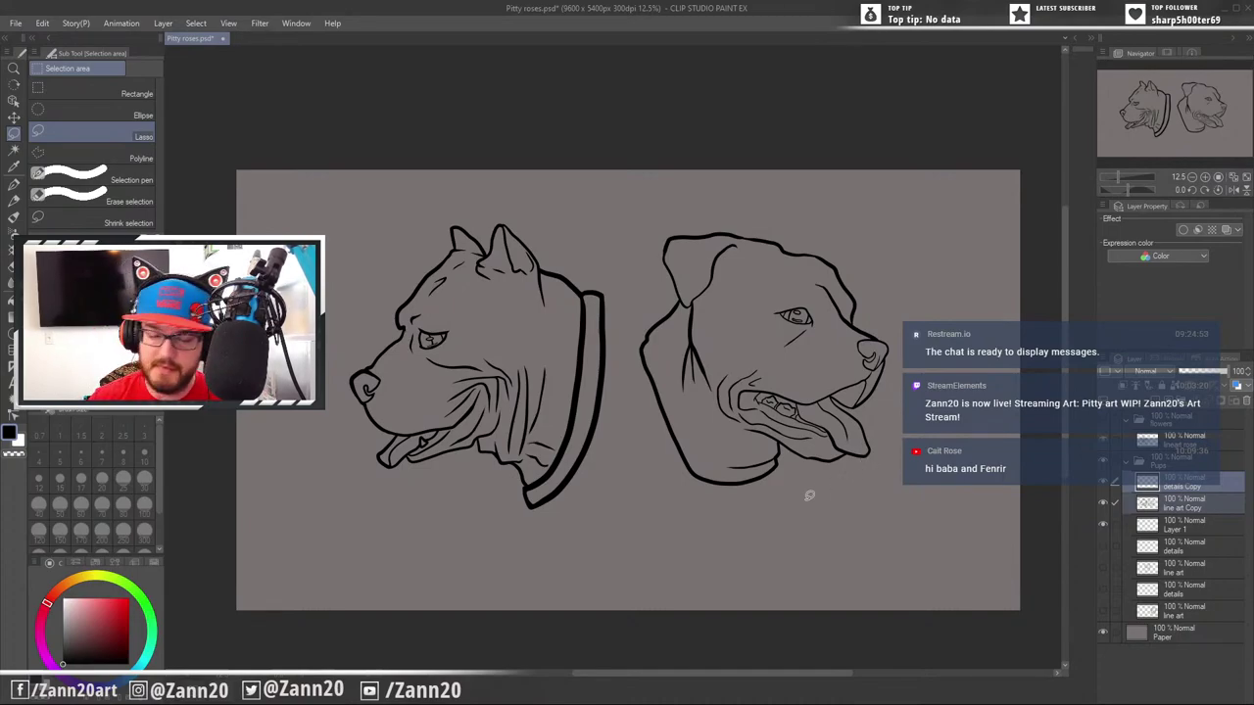
Lasso the rotated right dog head, nudge its position very slightly, and deselect
mouse_move(784, 499)
mouse_down()
mouse_move(787, 512)
mouse_move(775, 441)
mouse_move(766, 447)
mouse_move(830, 157)
mouse_move(609, 247)
mouse_move(789, 495)
mouse_up()
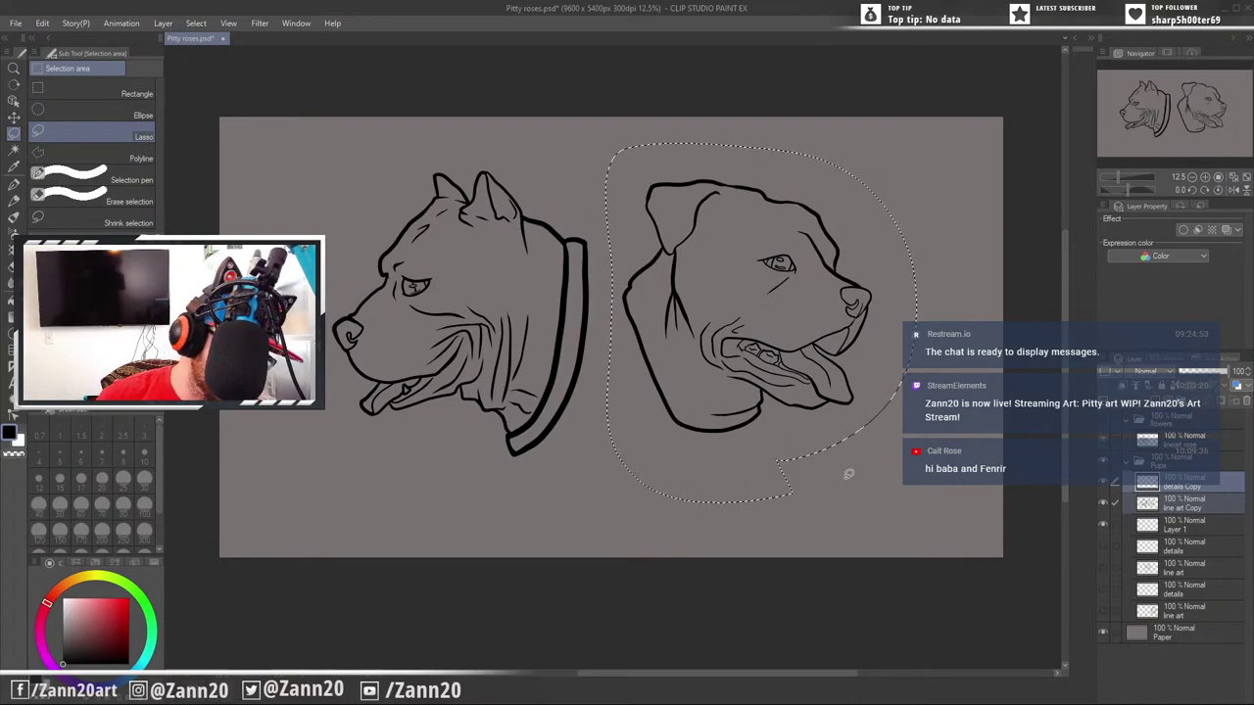
key(ctrl+t)
drag(753, 380, 752, 385)
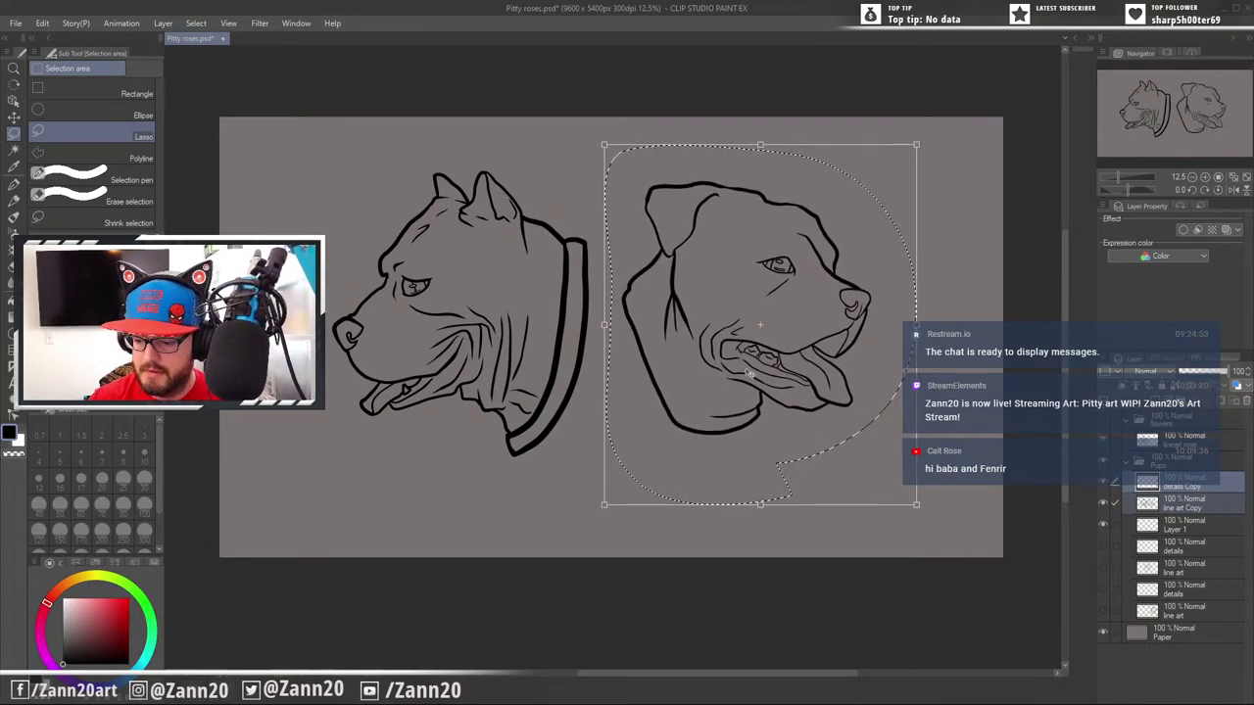
key(Return)
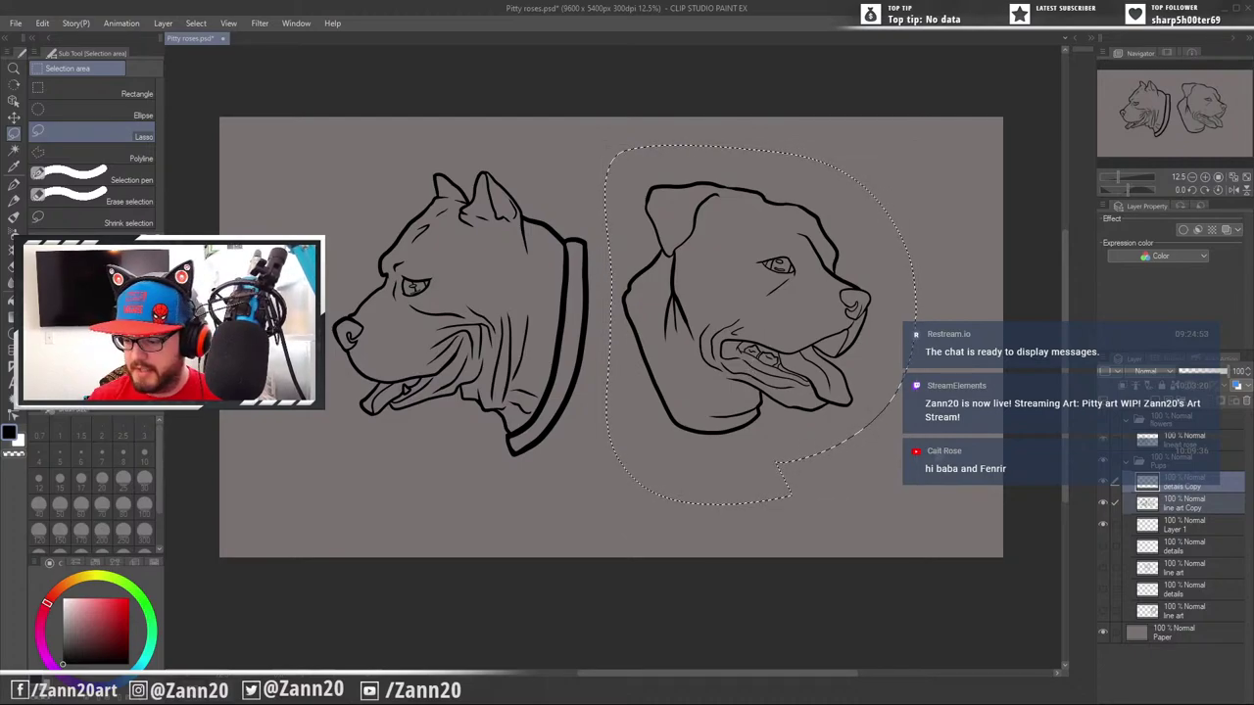
key(ctrl+d)
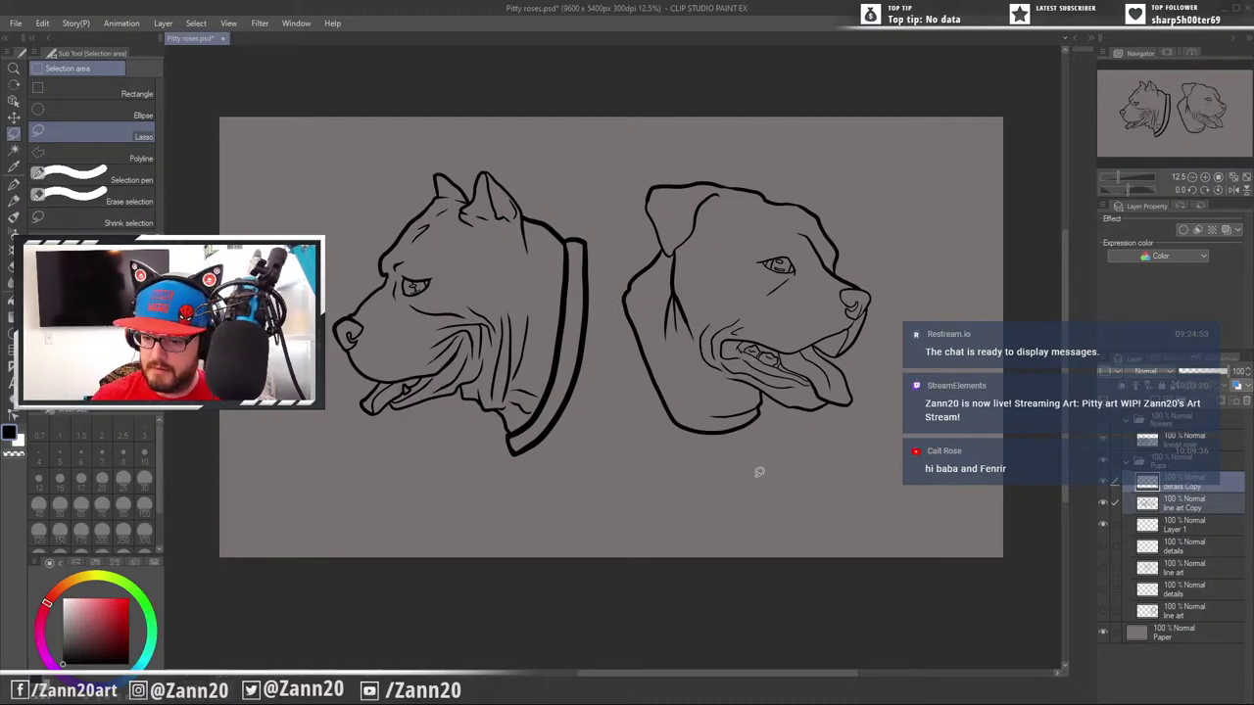
Lasso both dog heads, move them together slightly down on the canvas, and deselect
mouse_move(905, 248)
mouse_down()
mouse_move(644, 114)
mouse_move(399, 125)
mouse_move(286, 427)
mouse_move(725, 487)
mouse_up()
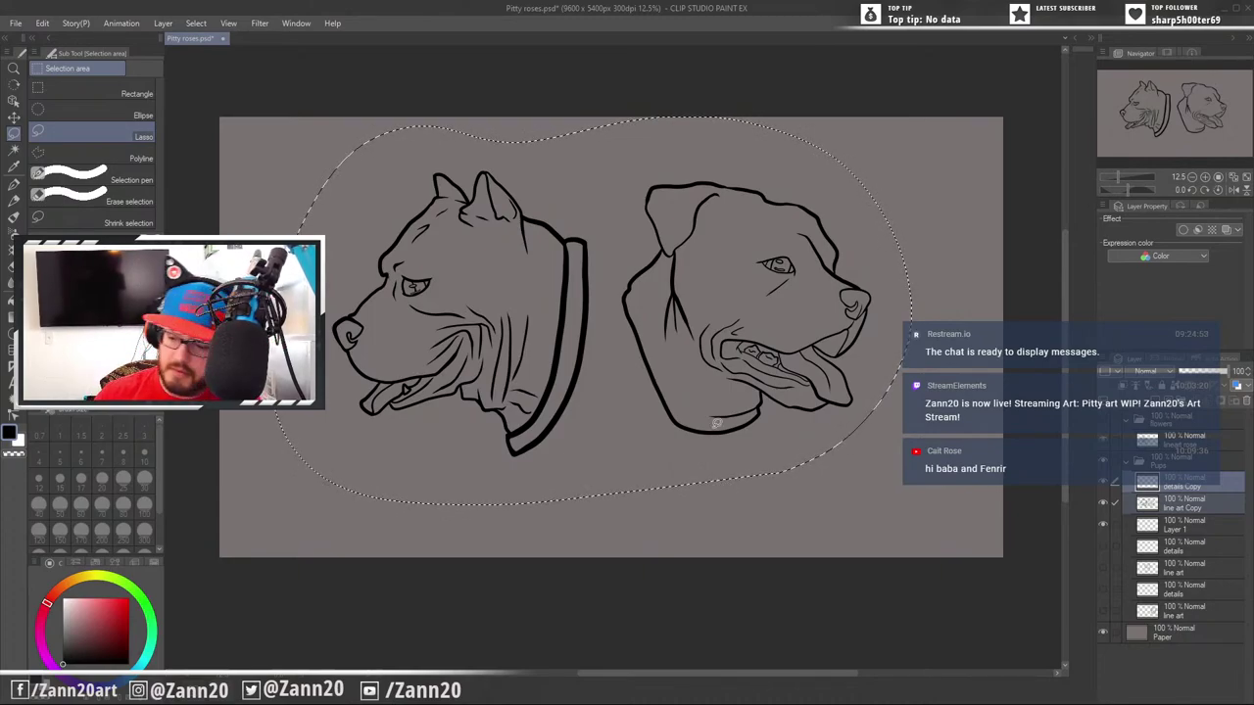
key(ctrl+t)
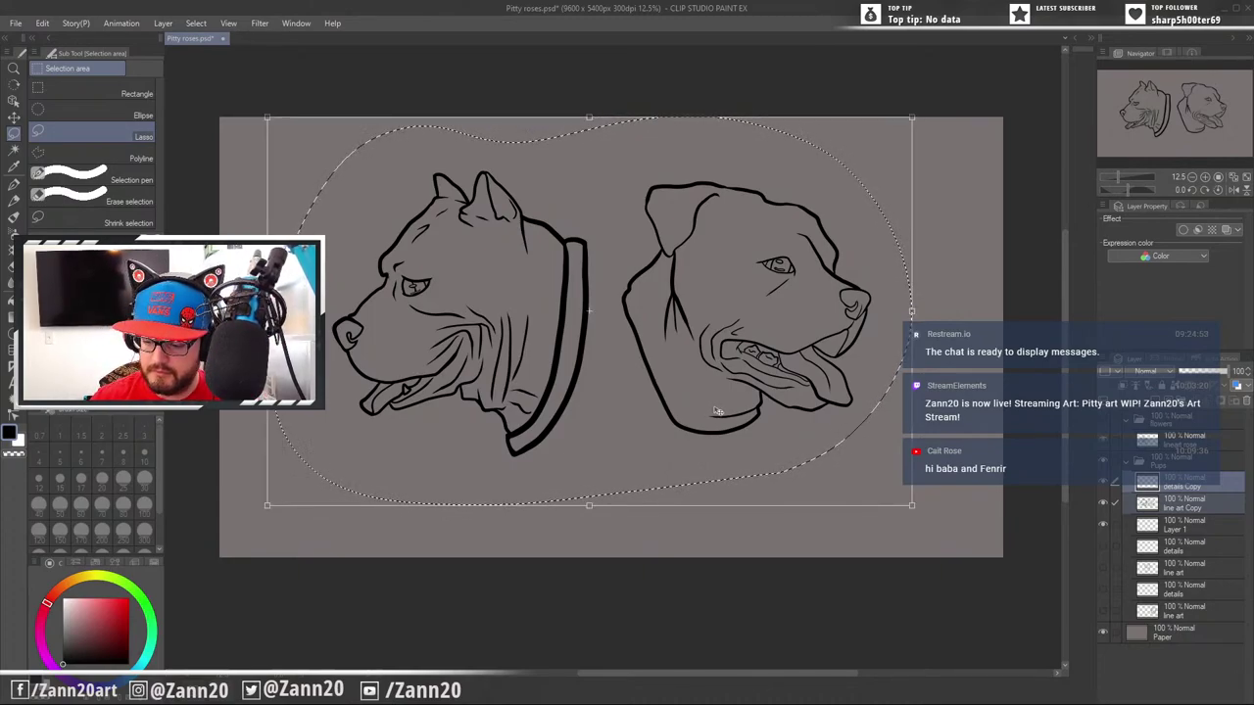
drag(709, 403, 708, 409)
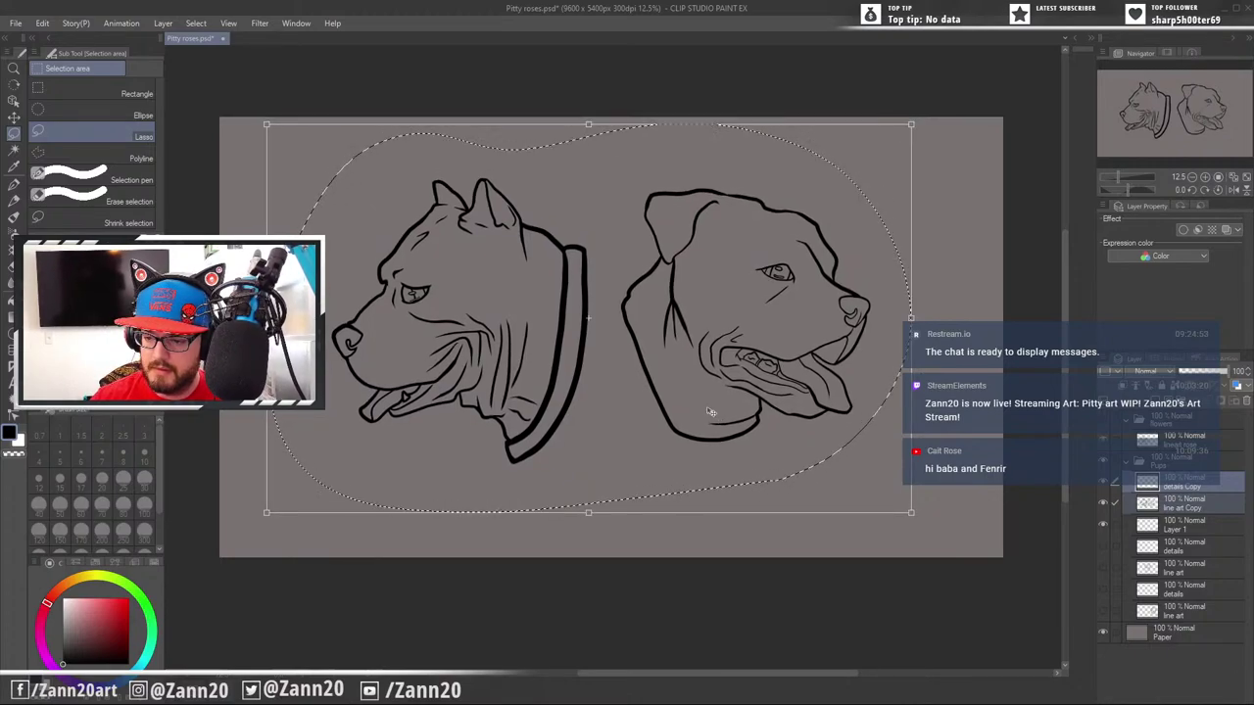
key(Return)
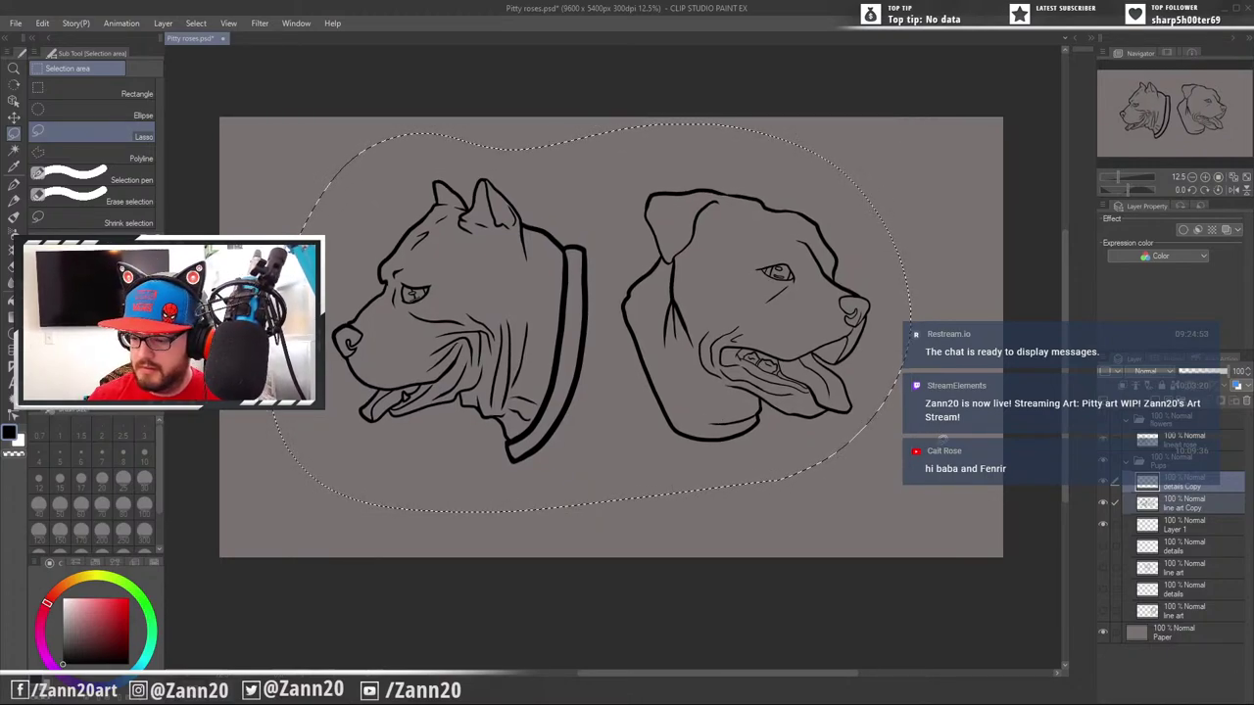
key(ctrl+d)
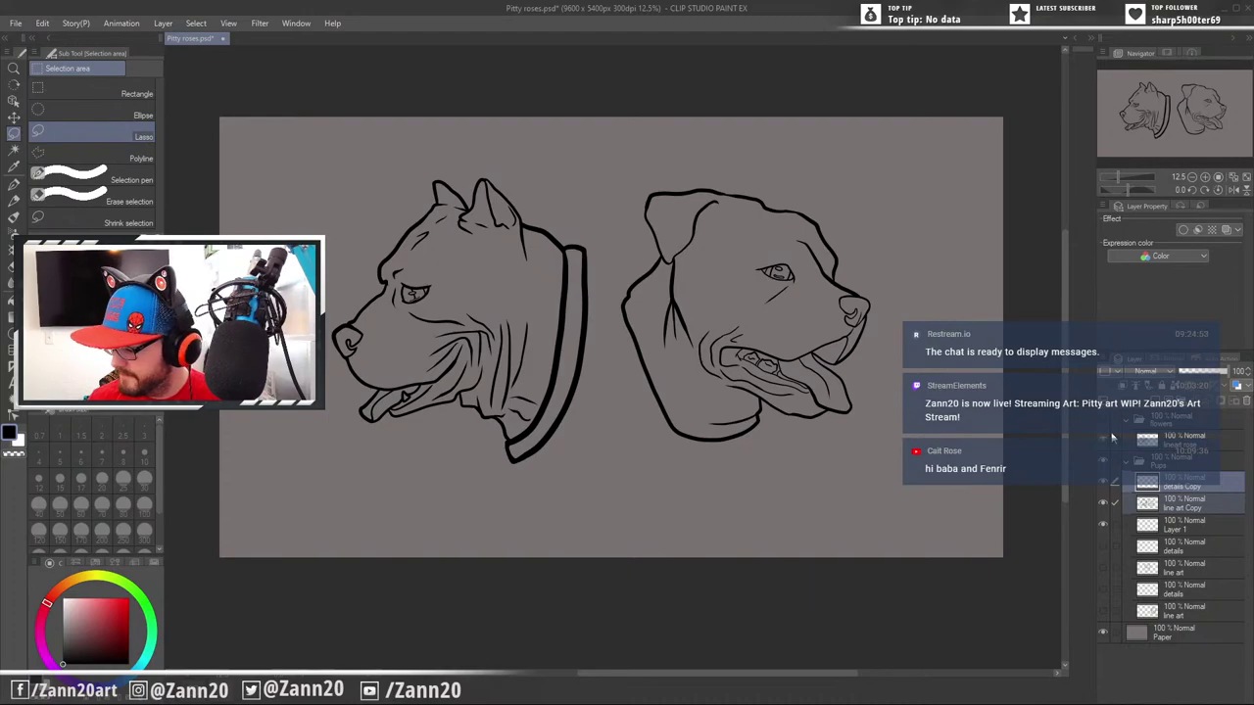
Show the flowers folder briefly to compare the rose line art with the dog heads, and hide it again
click(1105, 422)
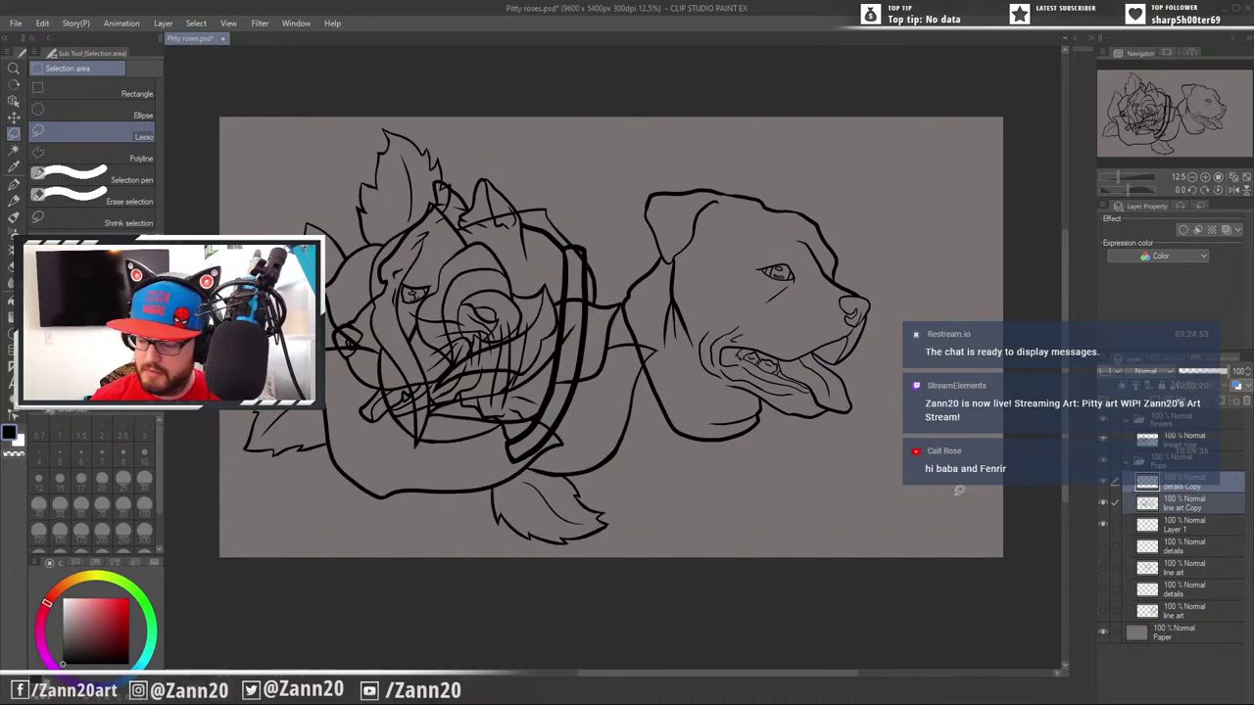
click(1106, 425)
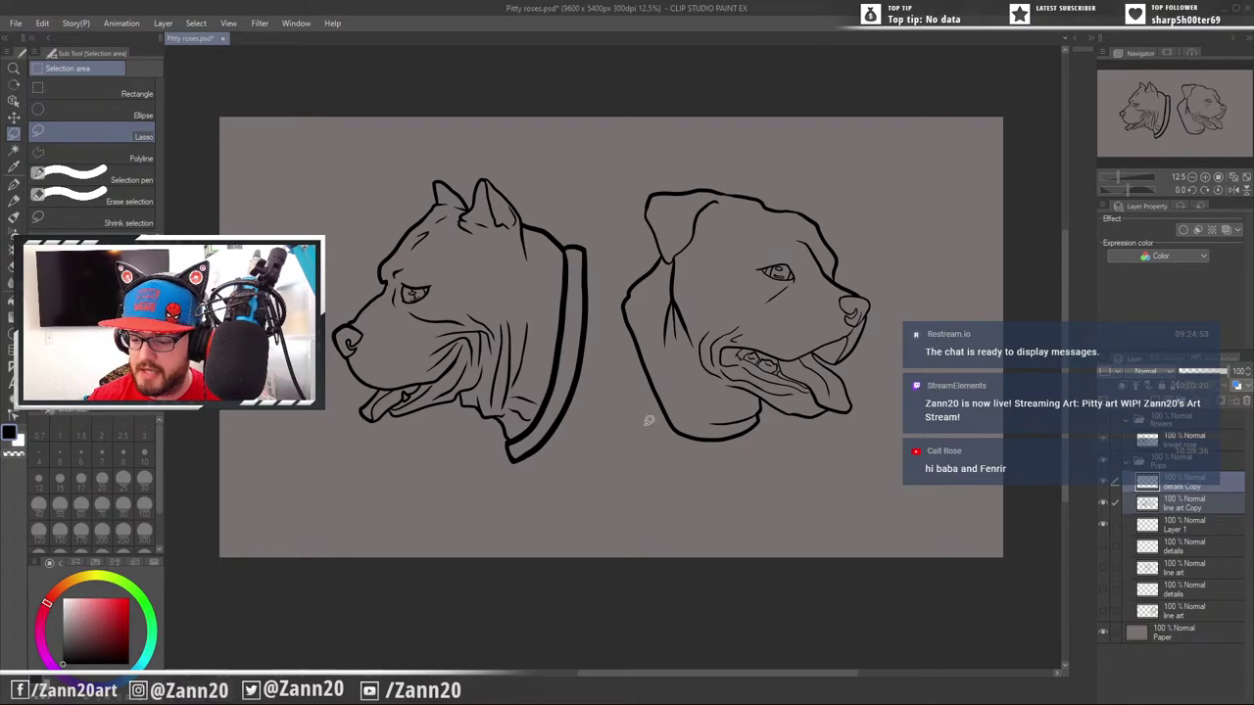
drag(645, 421, 666, 438)
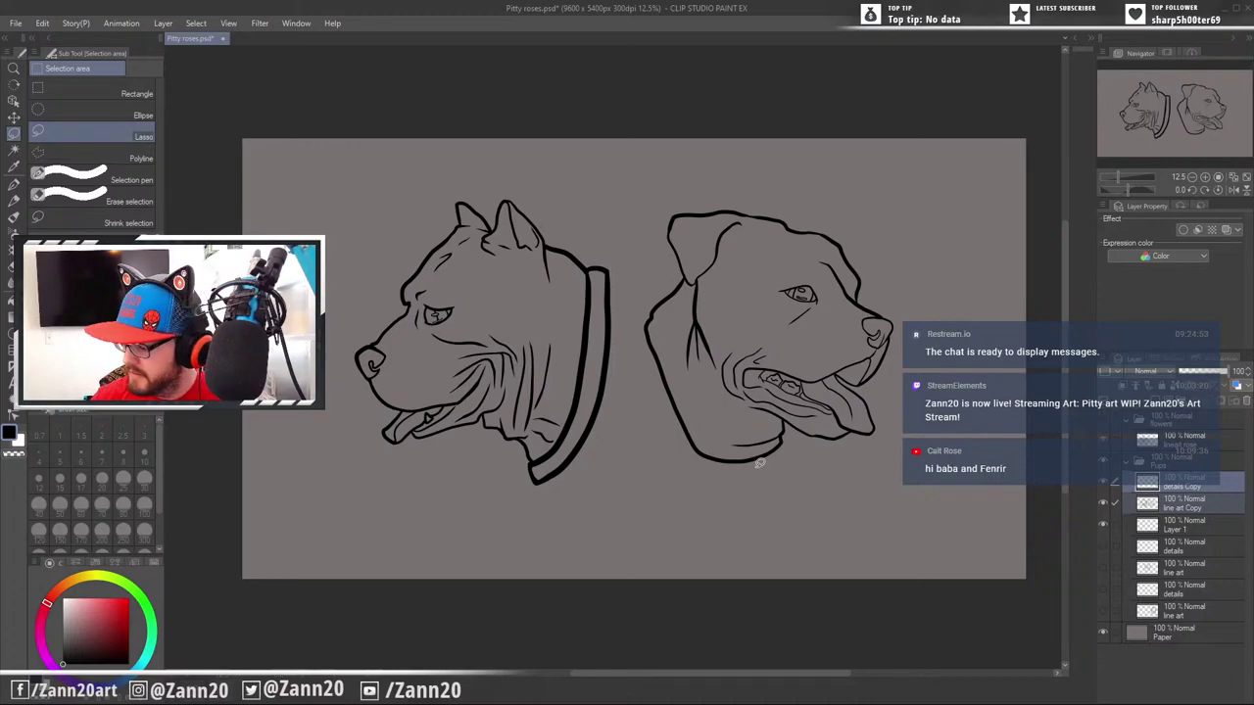
Hide the Pups folder, show the flowers folder, lasso the whole rose, and make its line art layer active
click(1105, 463)
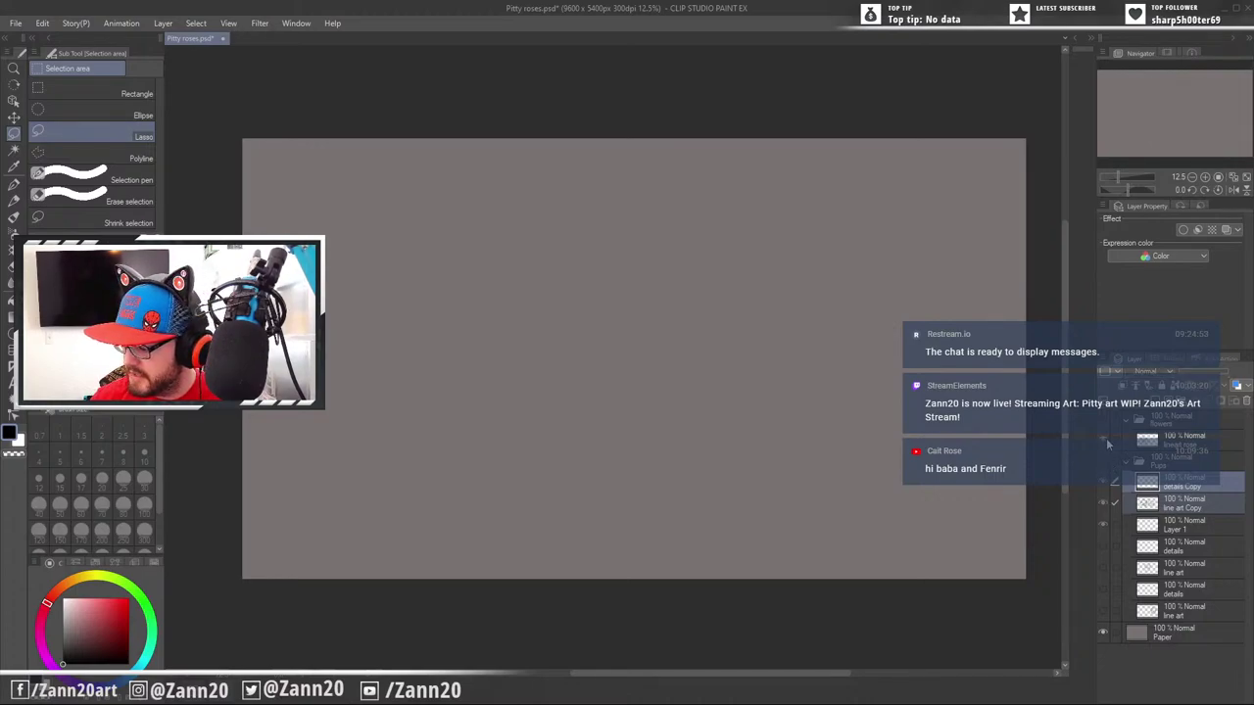
click(1104, 424)
mouse_move(646, 578)
mouse_down()
mouse_move(434, 97)
mouse_move(370, 637)
mouse_move(612, 627)
mouse_up()
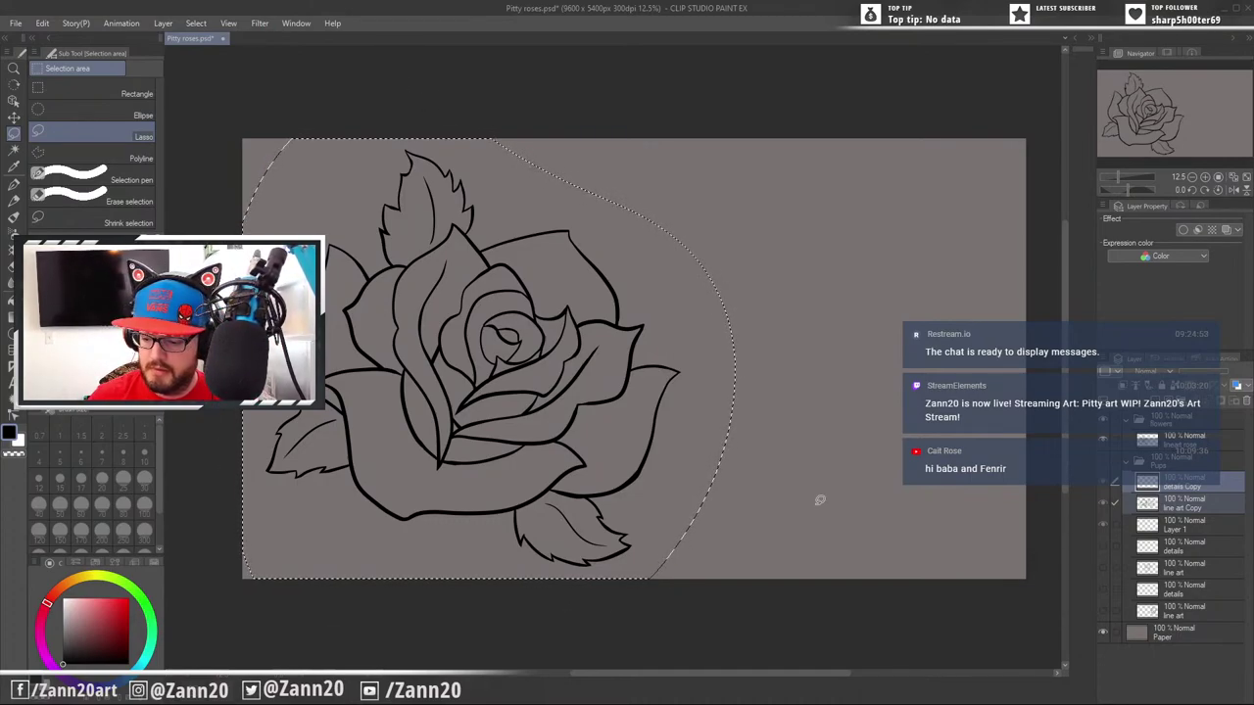
click(1154, 441)
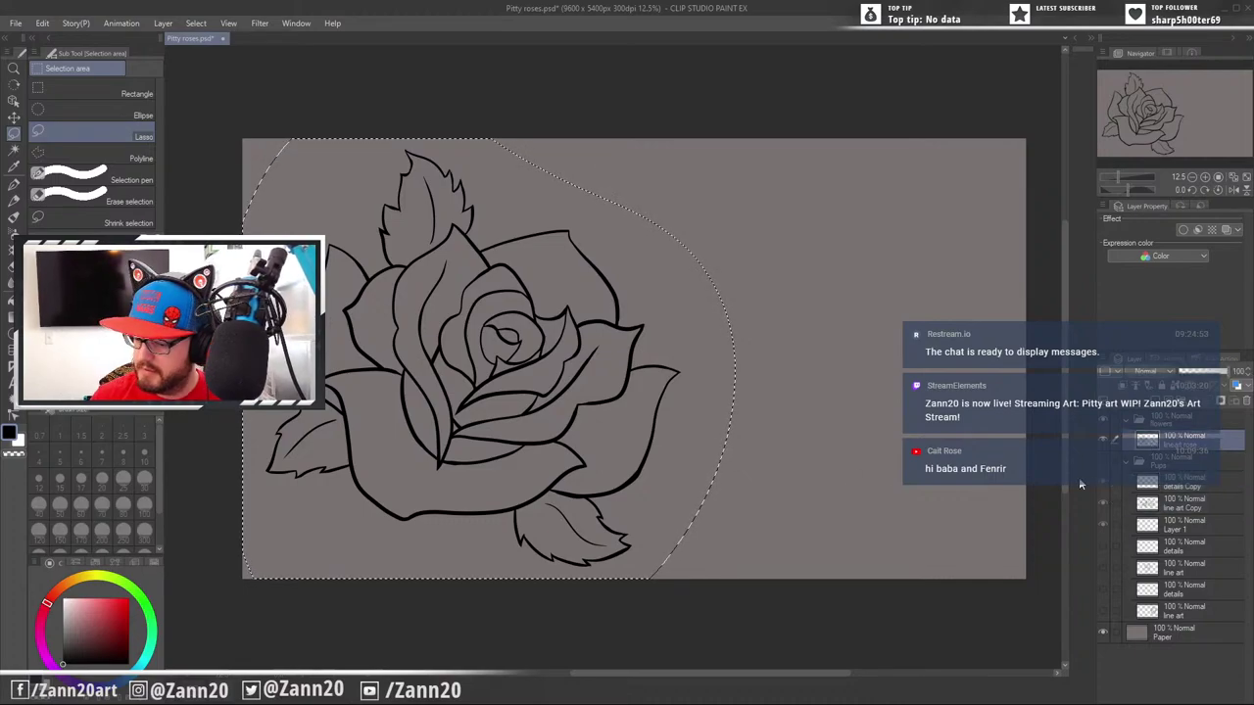
Scale the selected rose down to about two-thirds, move it to the upper right of the canvas, and deselect
key(ctrl+t)
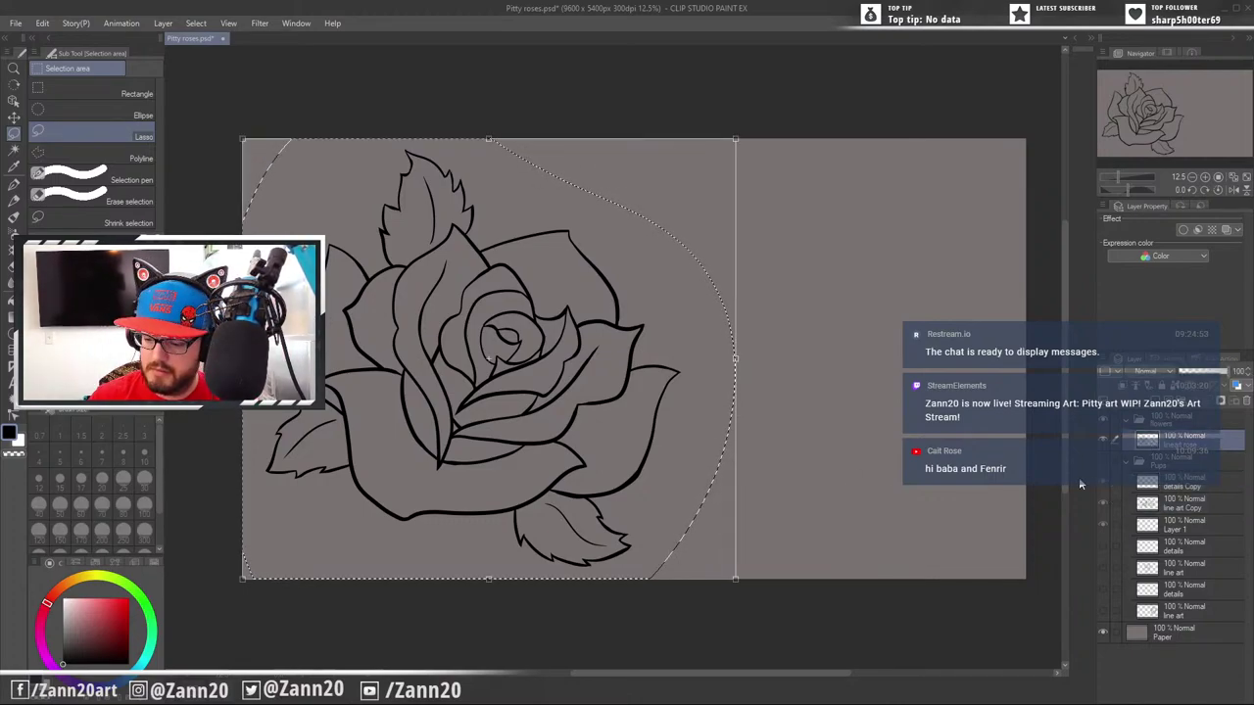
drag(739, 580, 577, 438)
drag(480, 304, 872, 331)
drag(874, 384, 871, 394)
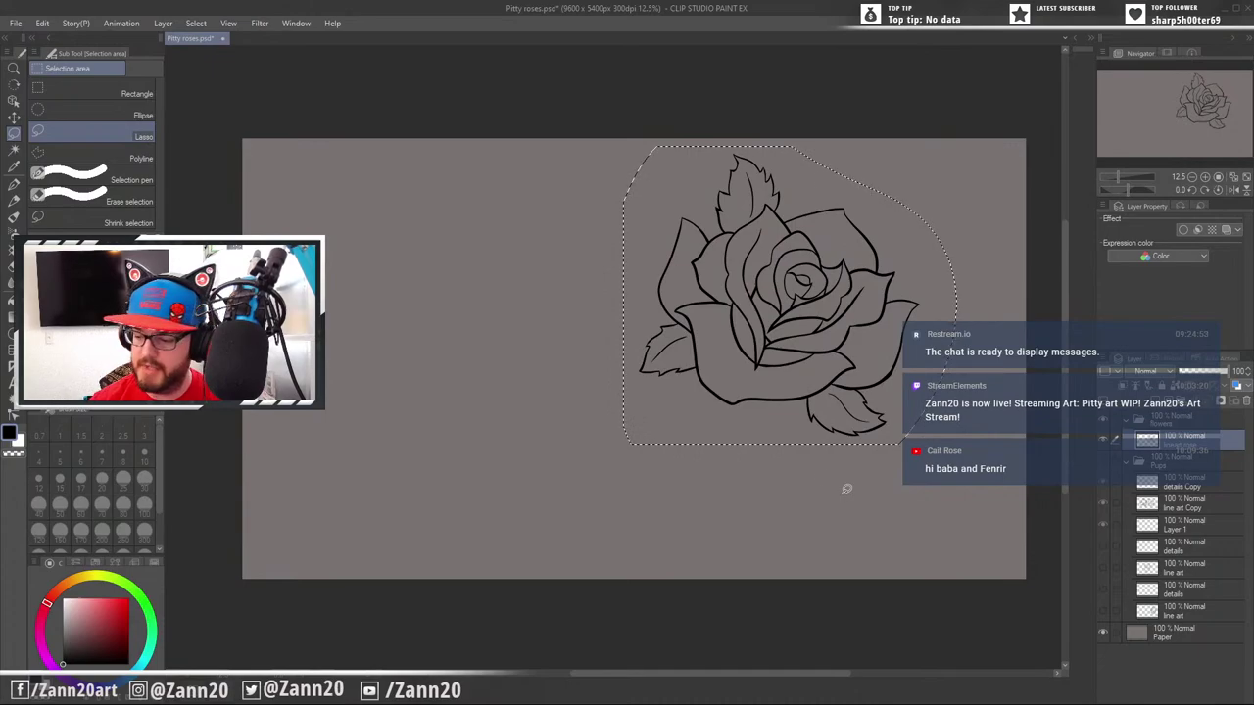
click(827, 478)
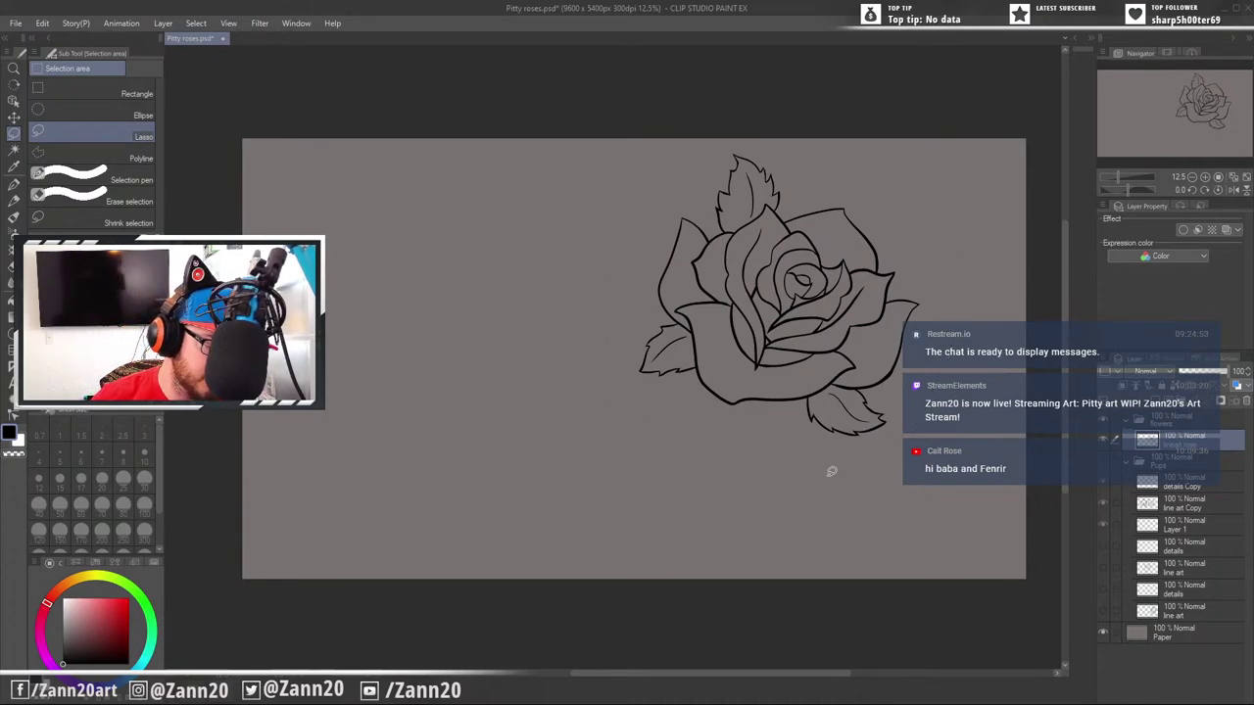
Lasso the reduced rose and duplicate it onto a new layer in the flowers folder
mouse_move(887, 455)
mouse_down()
mouse_move(711, 84)
mouse_move(891, 463)
mouse_up()
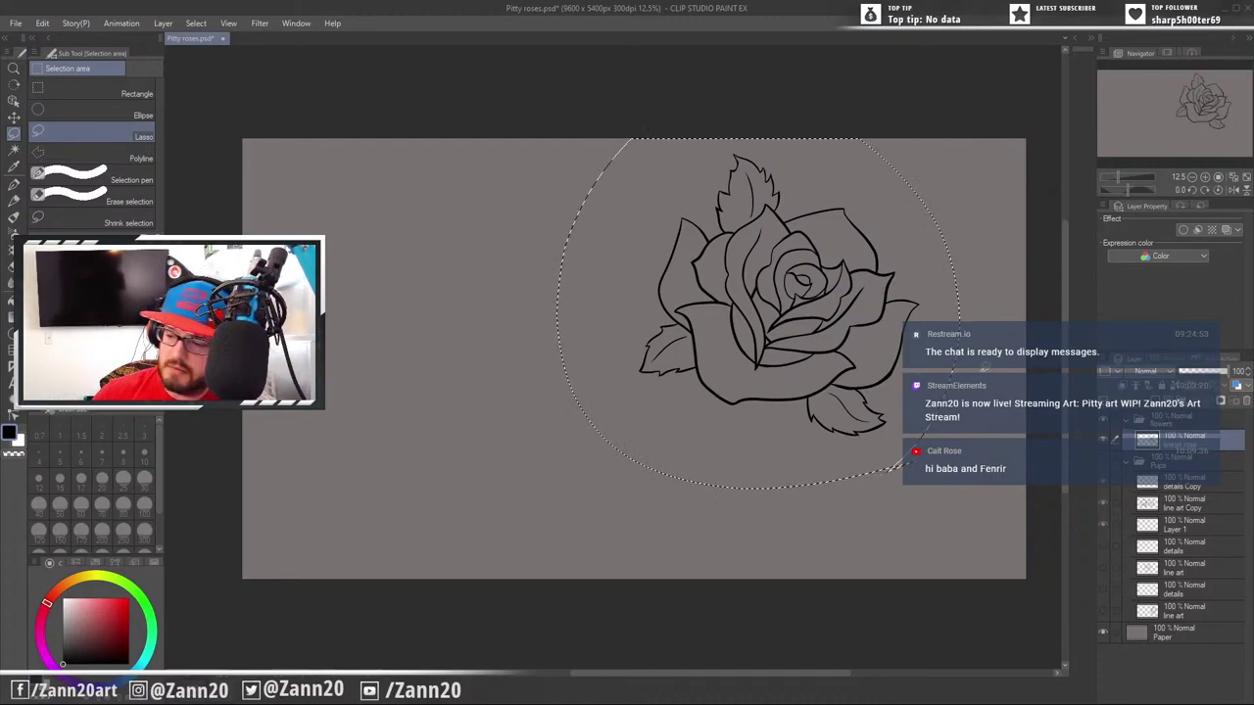
key(ctrl+t)
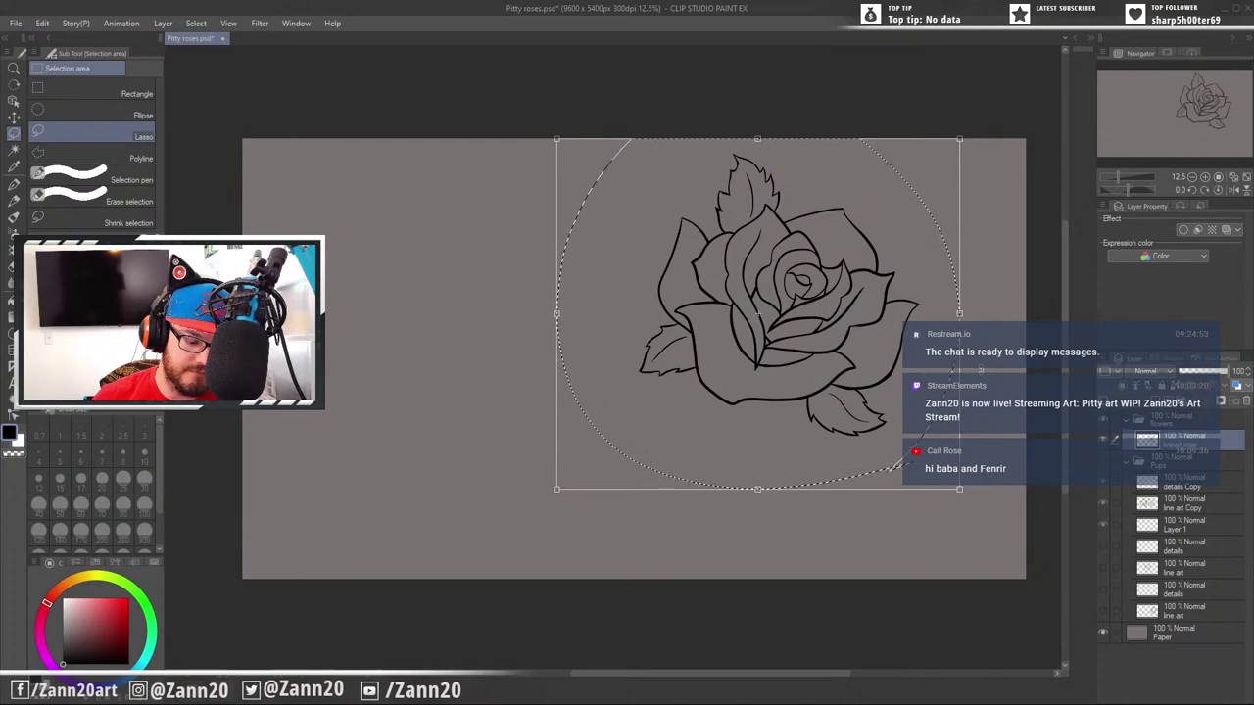
key(Escape)
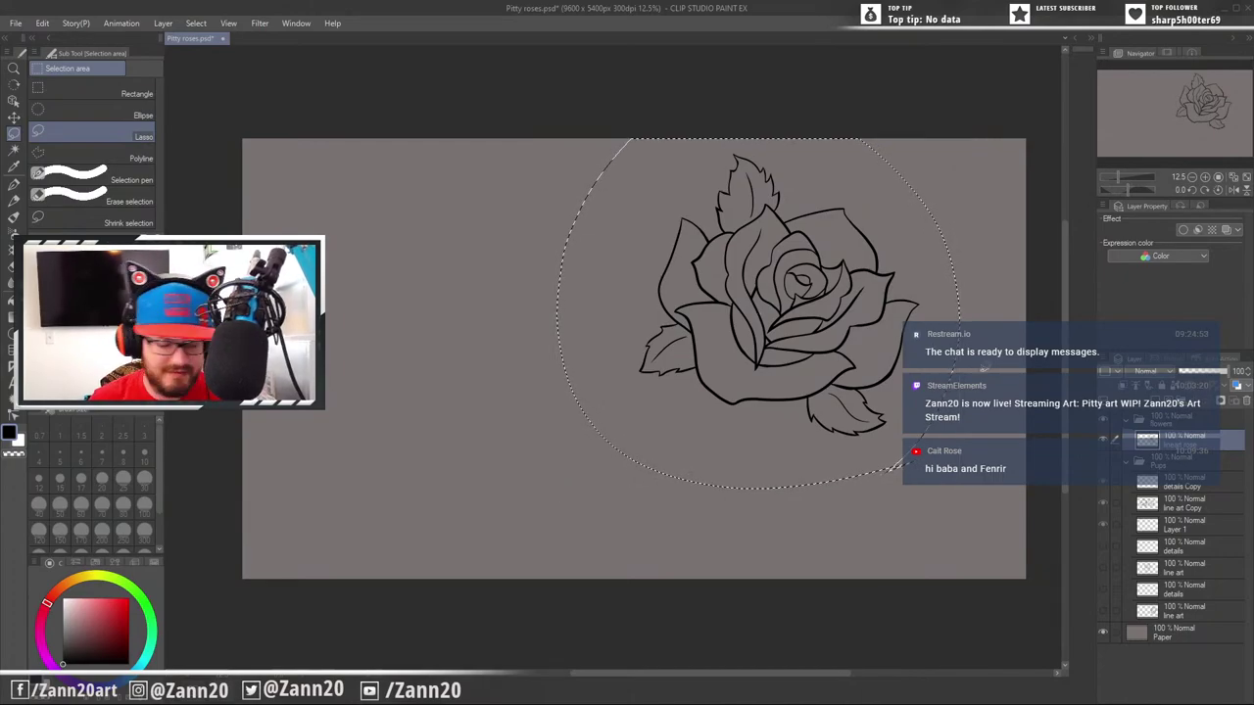
key(ctrl+v)
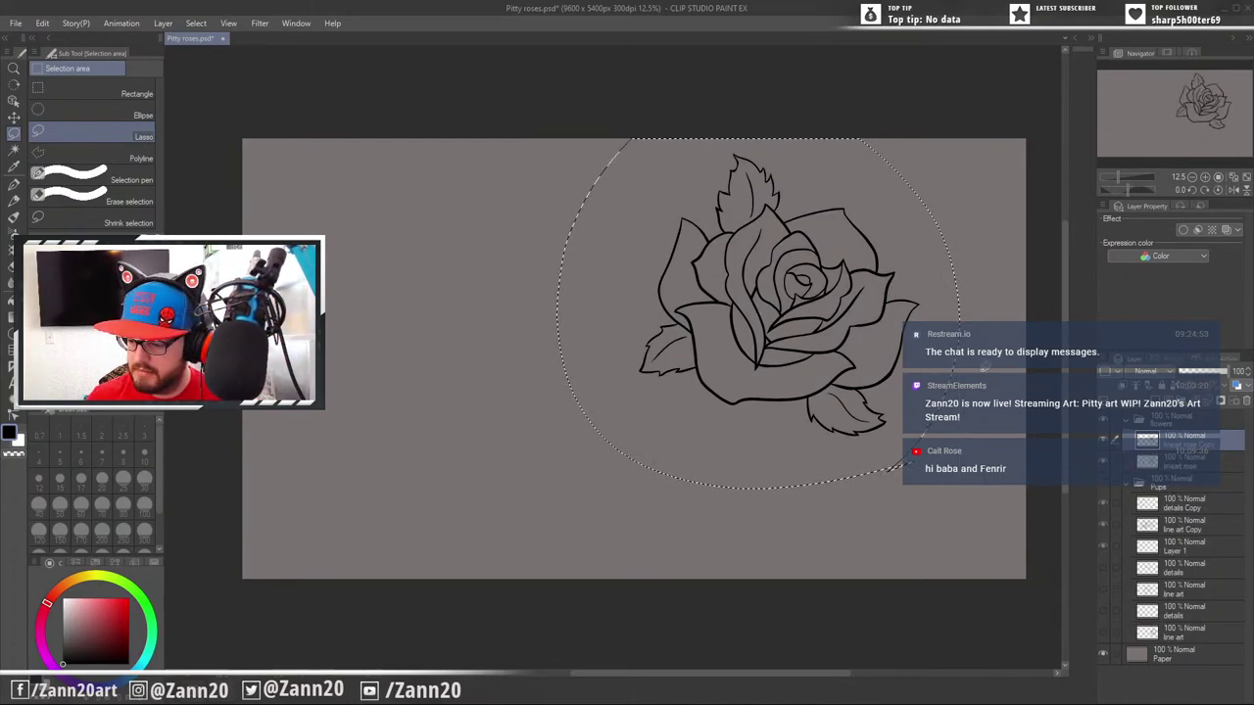
Move the rose copy to the lower left of the canvas, rotate it clockwise well past a quarter turn, and deselect
key(ctrl+t)
drag(827, 361, 570, 384)
drag(615, 428, 545, 420)
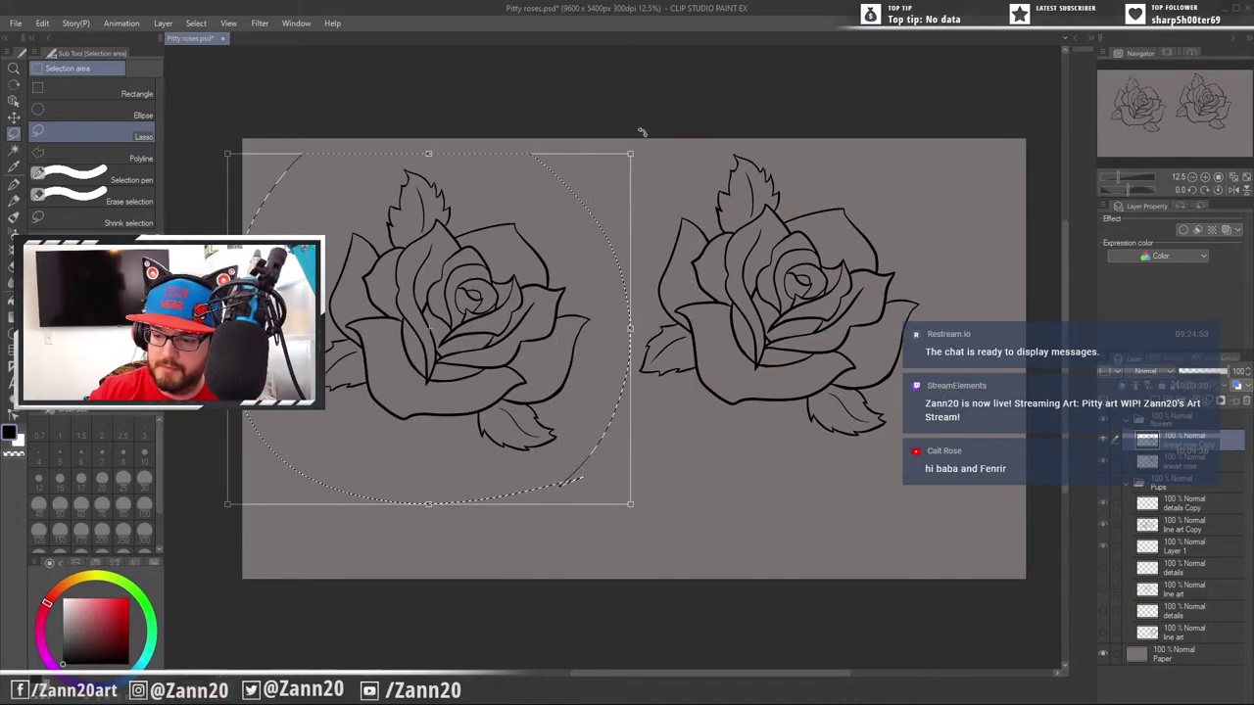
drag(642, 132, 519, 591)
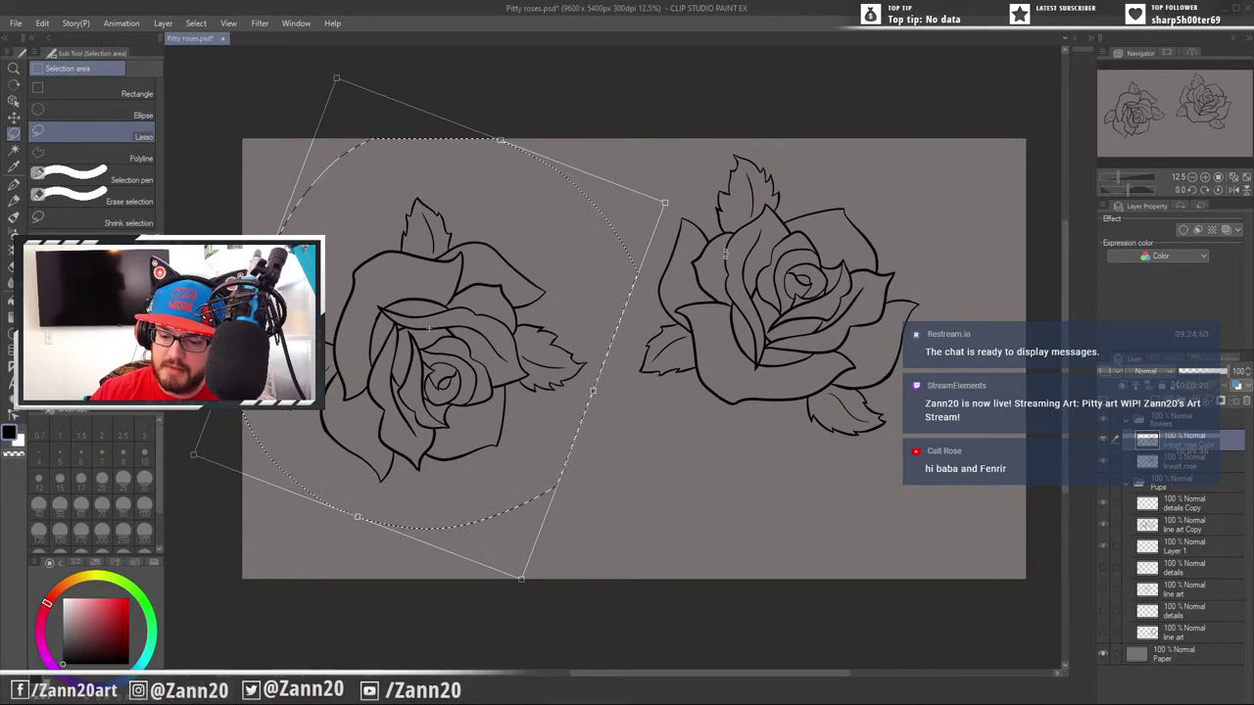
drag(728, 217, 715, 244)
drag(497, 364, 502, 425)
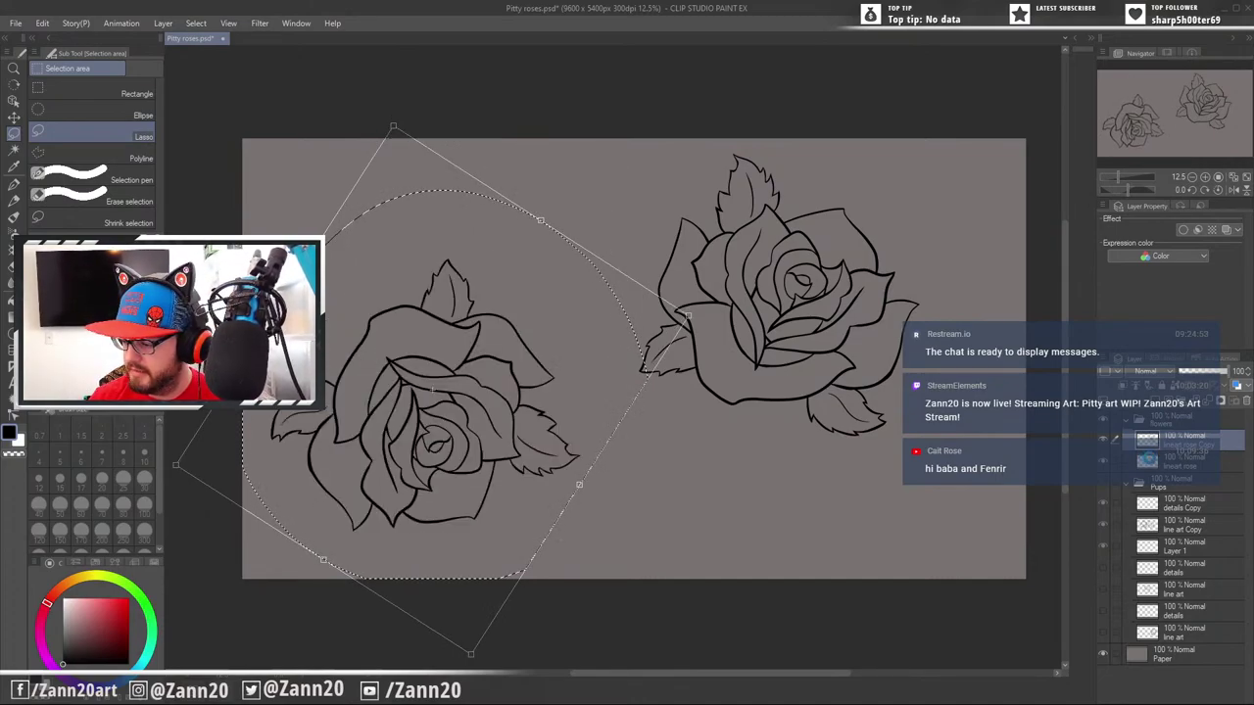
click(1150, 466)
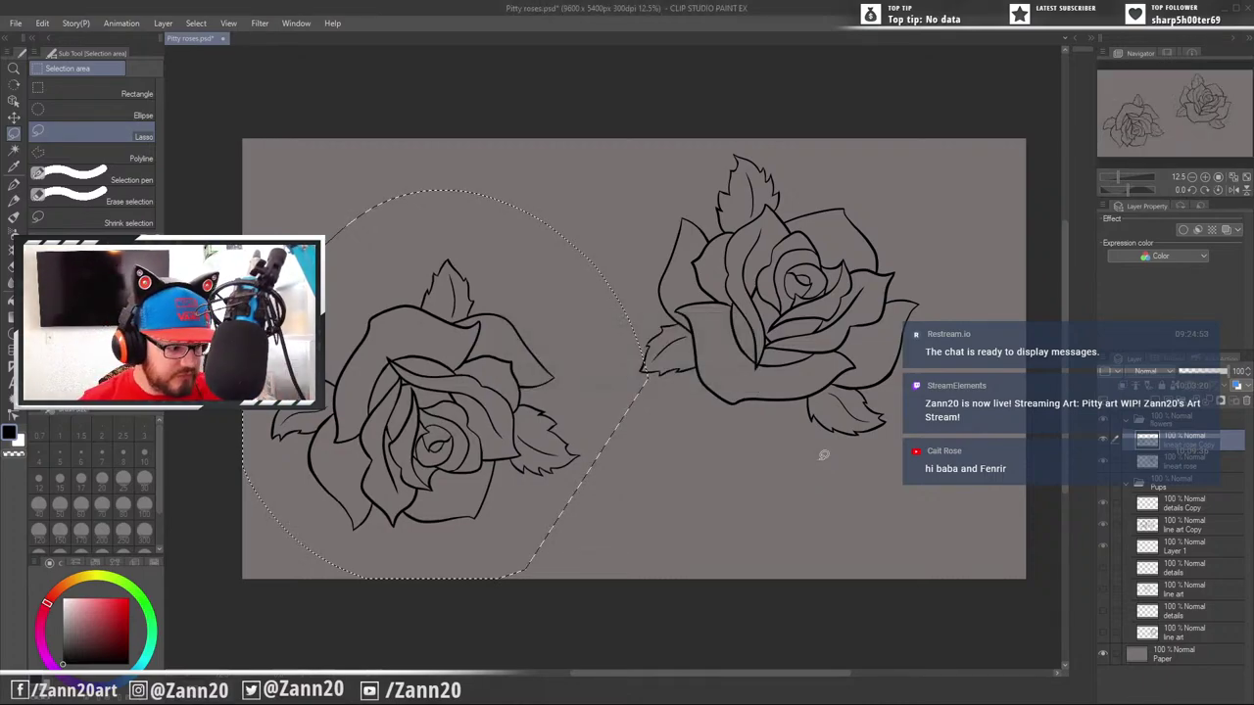
click(807, 467)
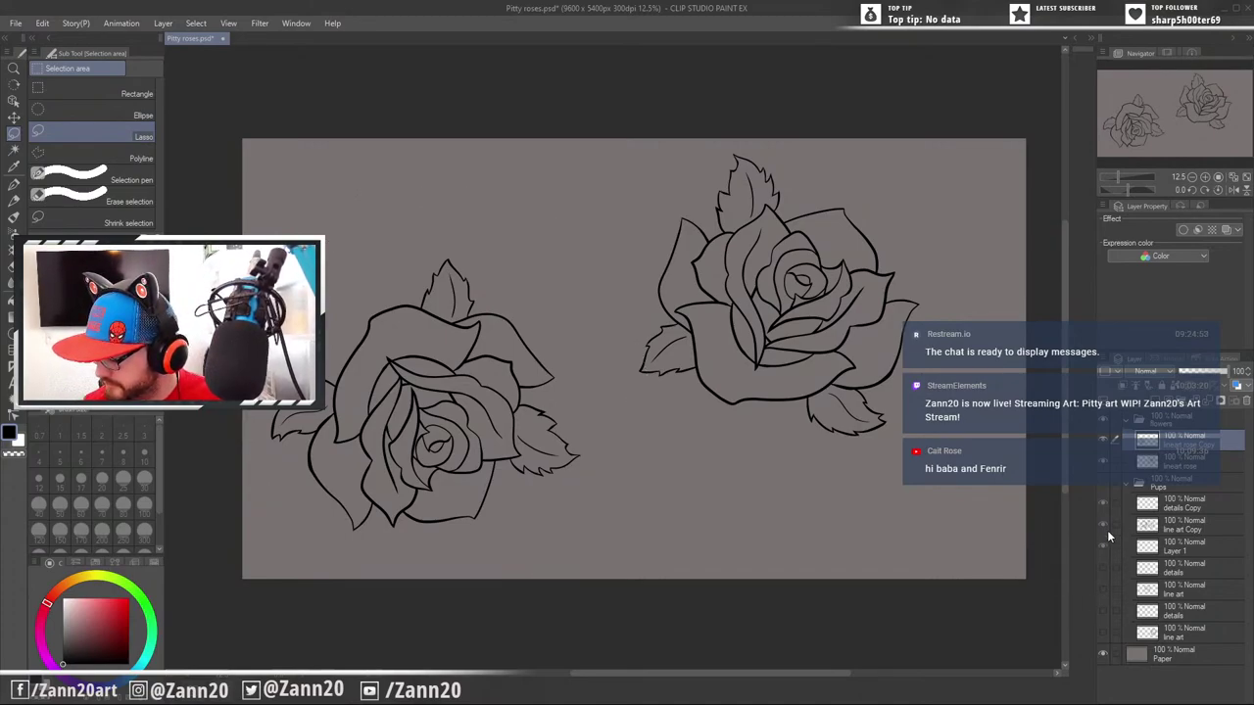
Show the Pups folder again and briefly display each hidden details and line art pair below Layer 1 to check its contents
click(1102, 483)
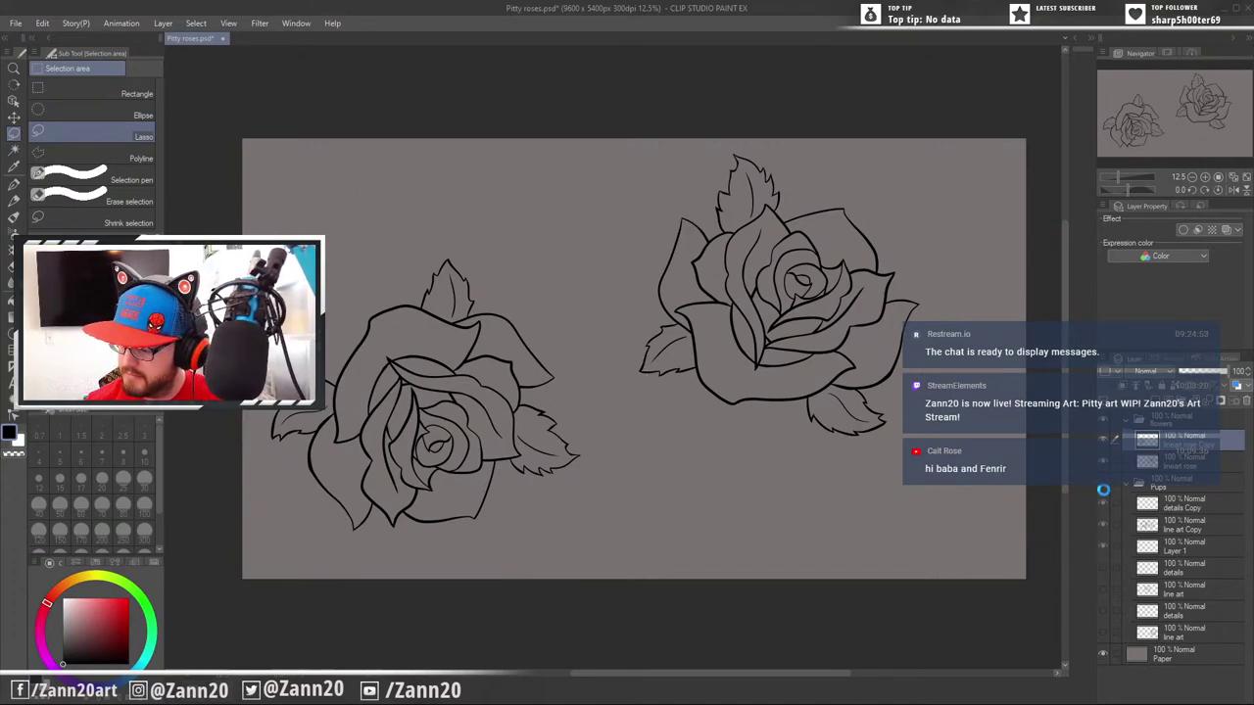
click(1103, 484)
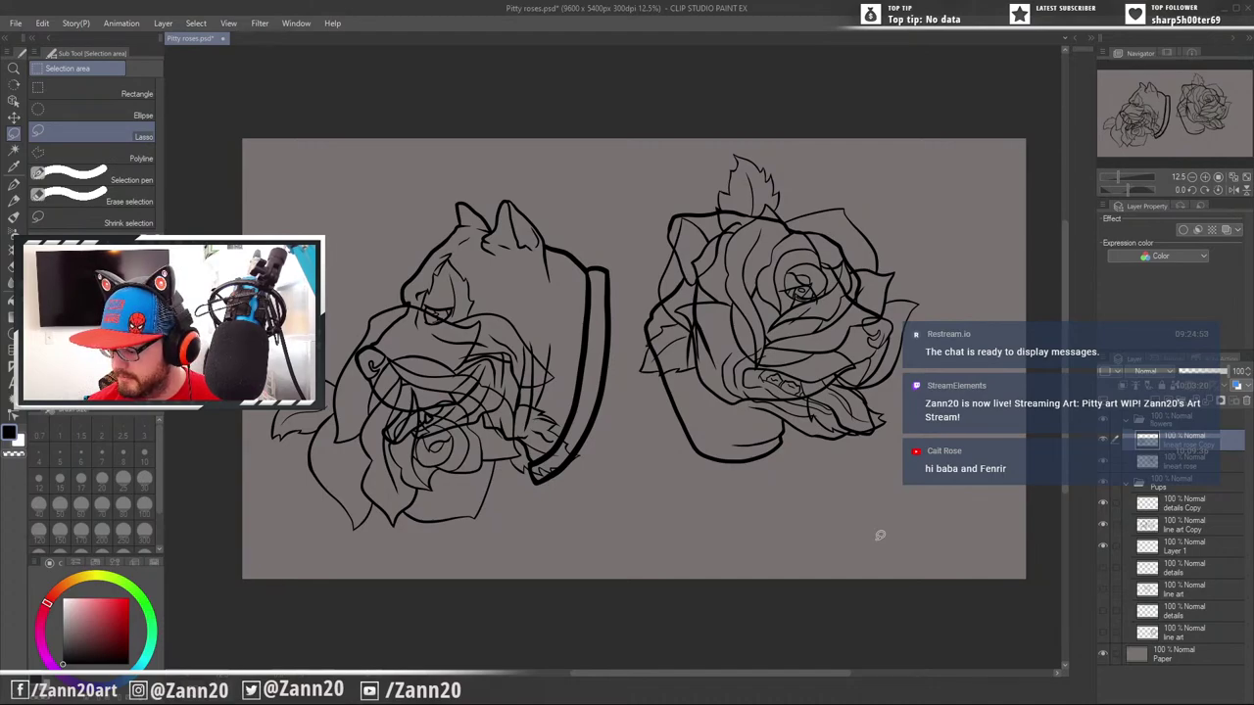
click(1103, 570)
click(1103, 587)
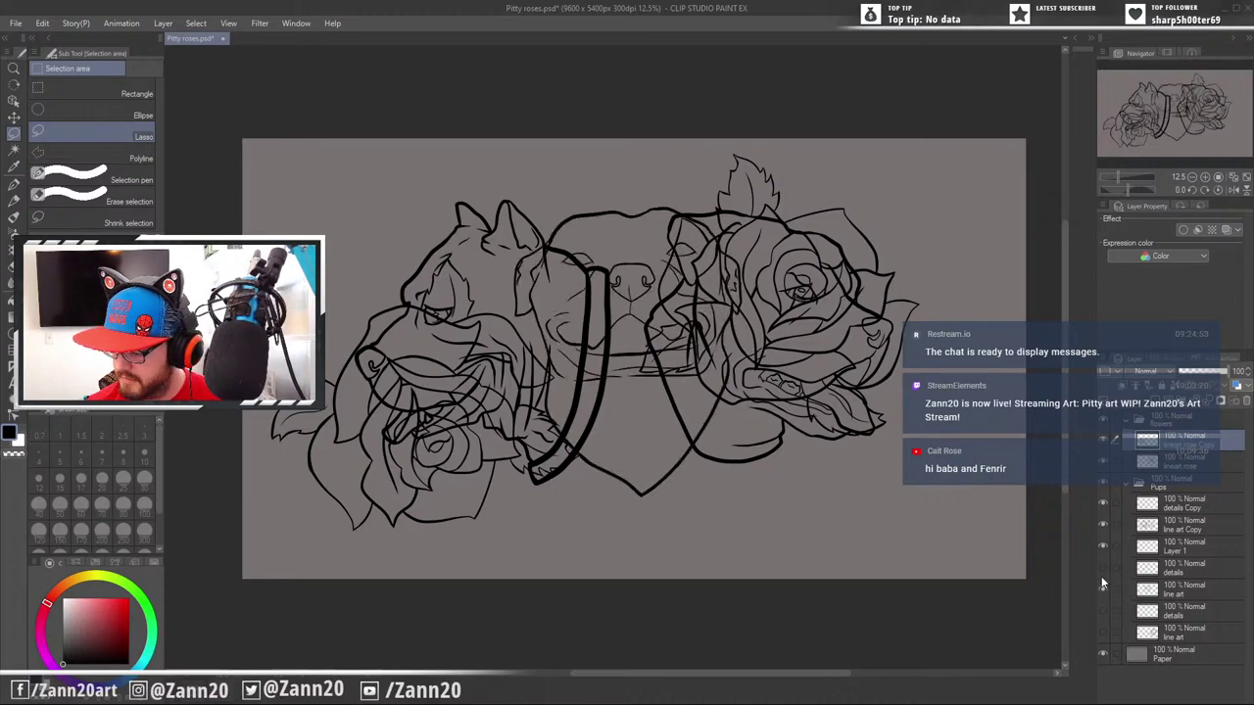
click(1104, 571)
click(1102, 588)
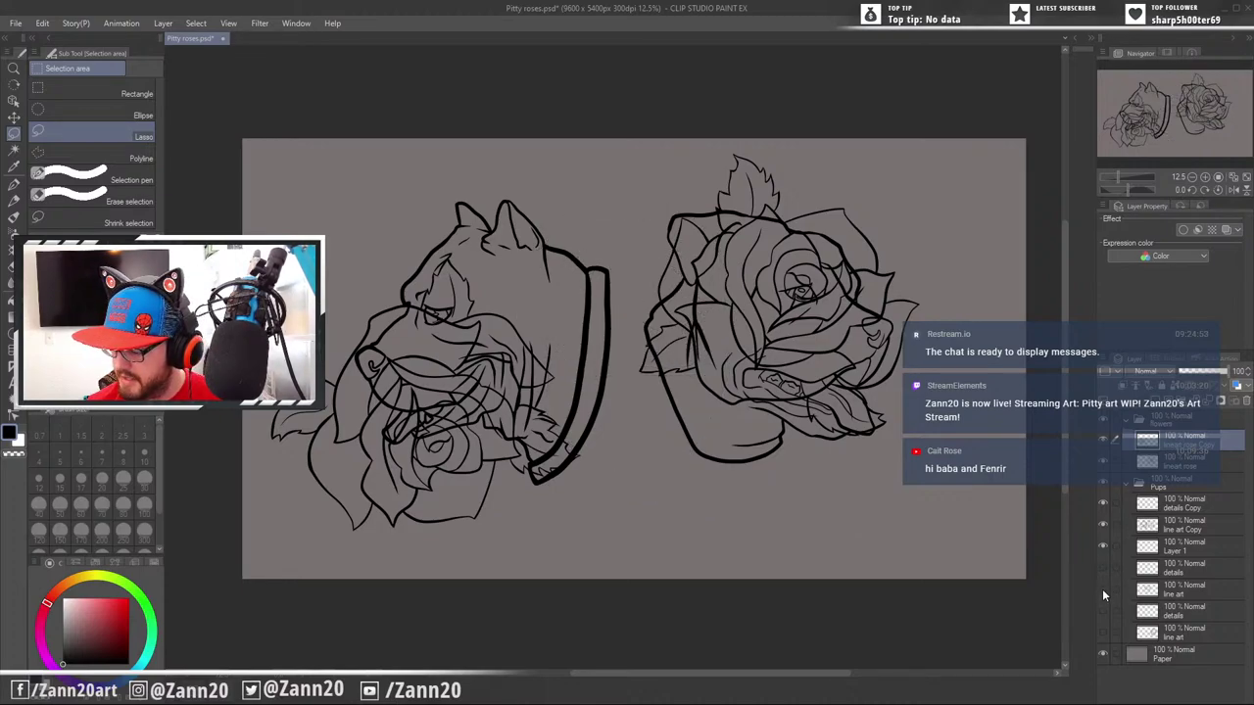
click(1101, 616)
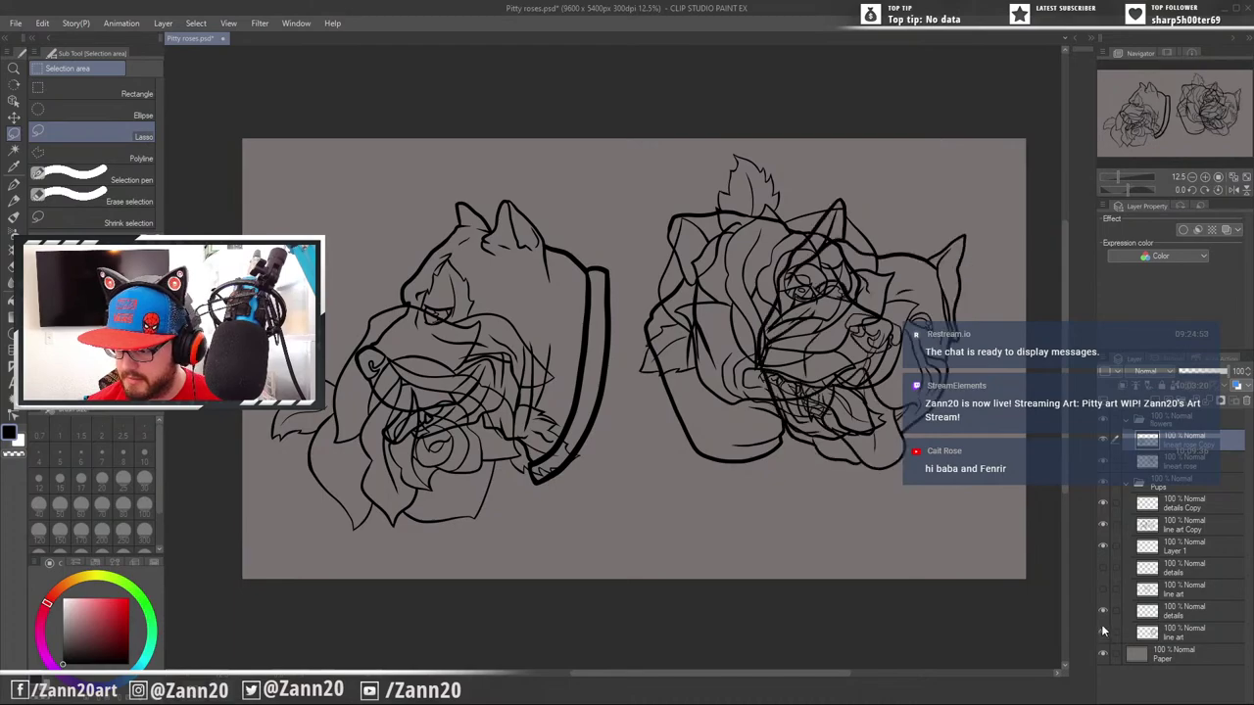
click(1102, 610)
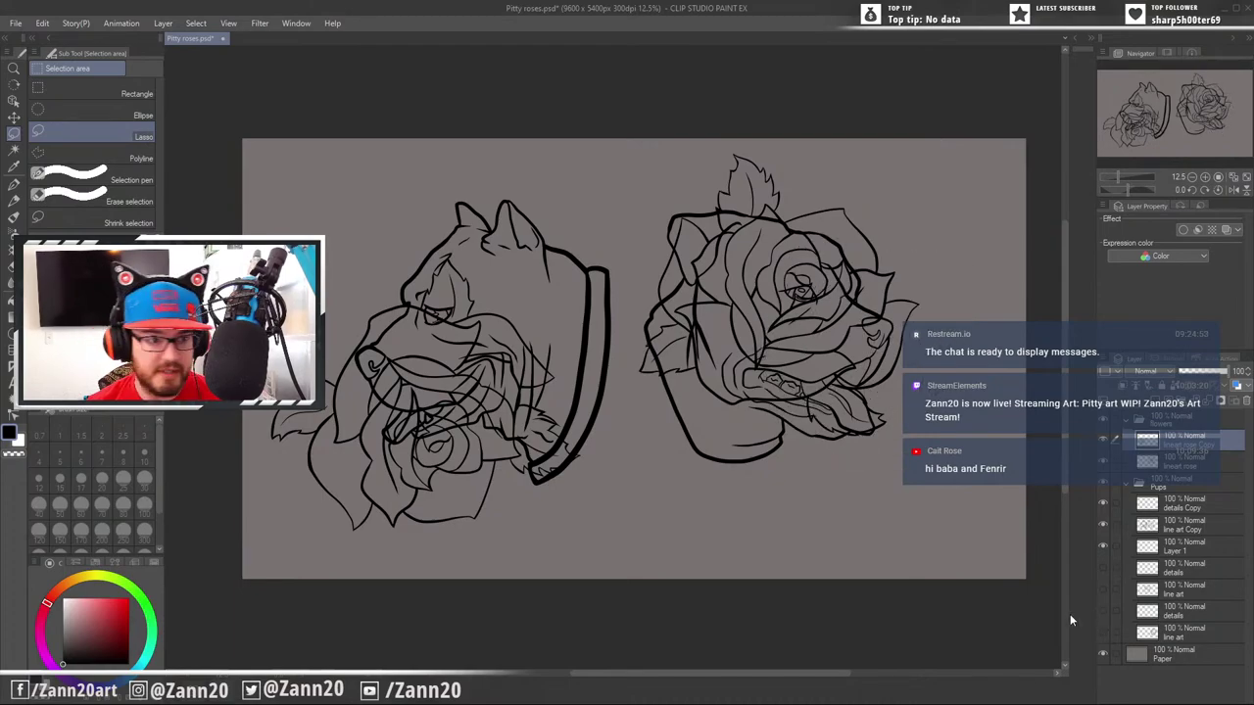
Delete the lowest hidden details and line art layers from the Pups folder
click(1150, 633)
click(1150, 616)
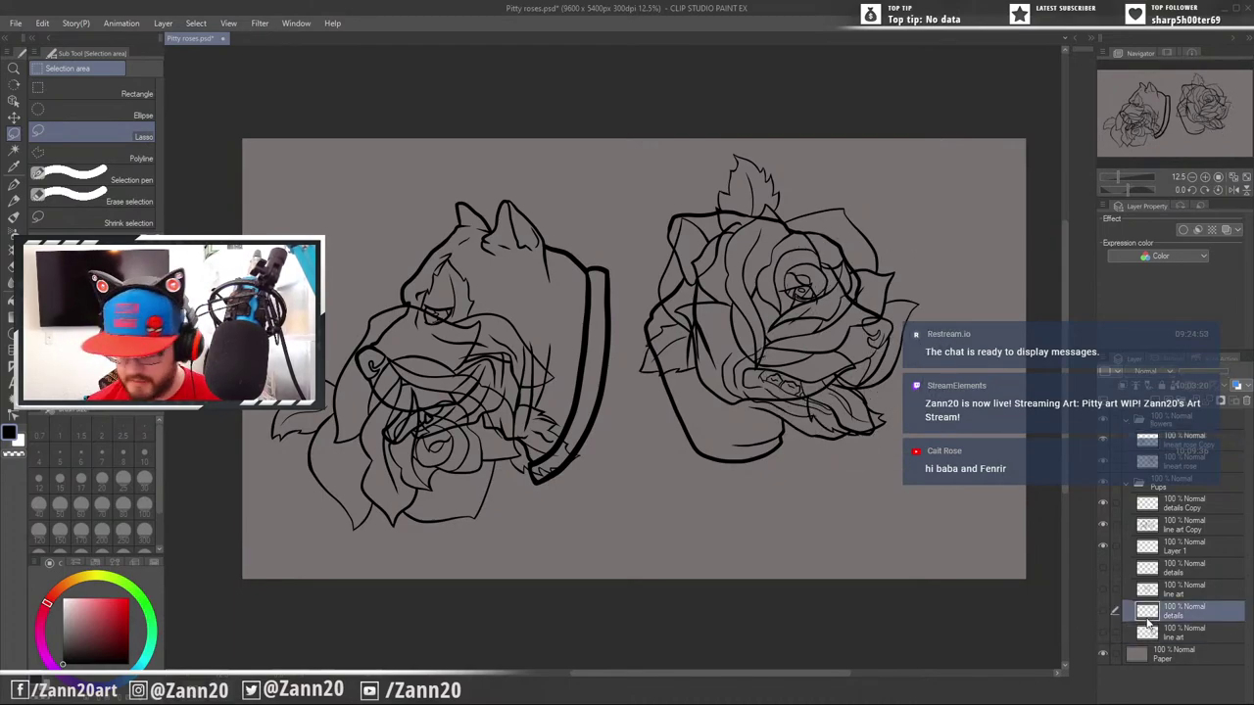
click(1149, 635)
shift+click(1153, 610)
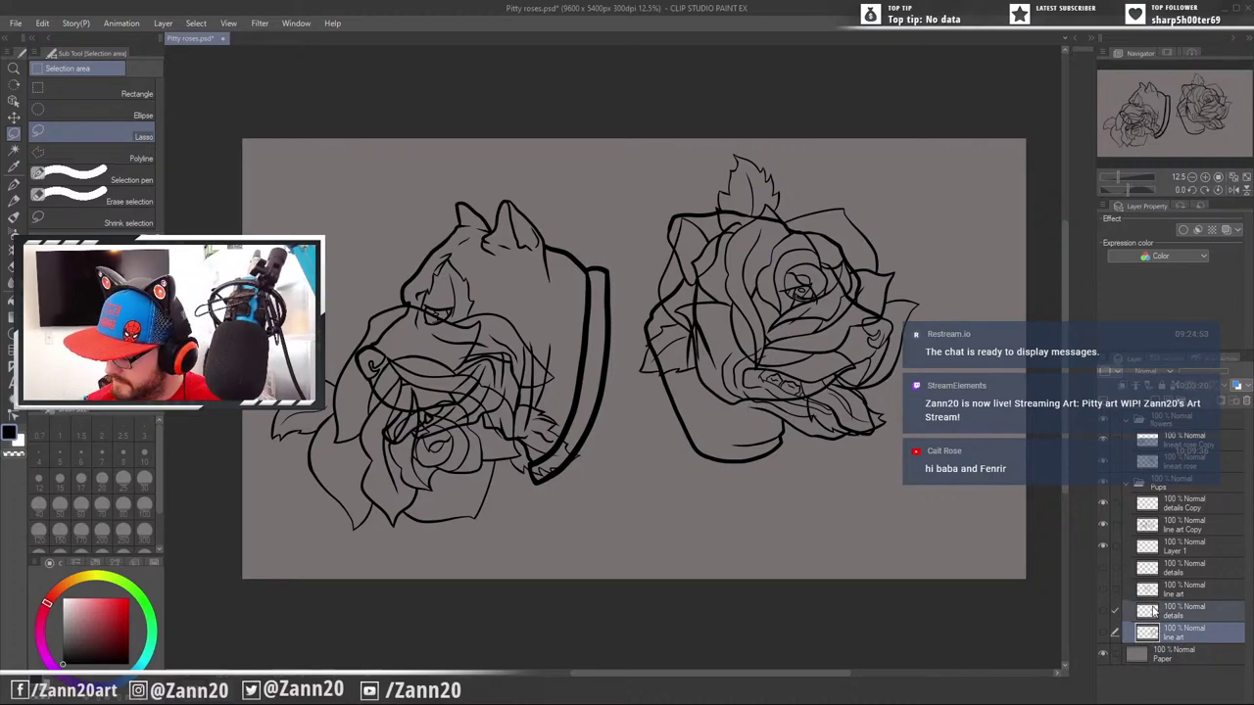
click(1243, 403)
click(664, 267)
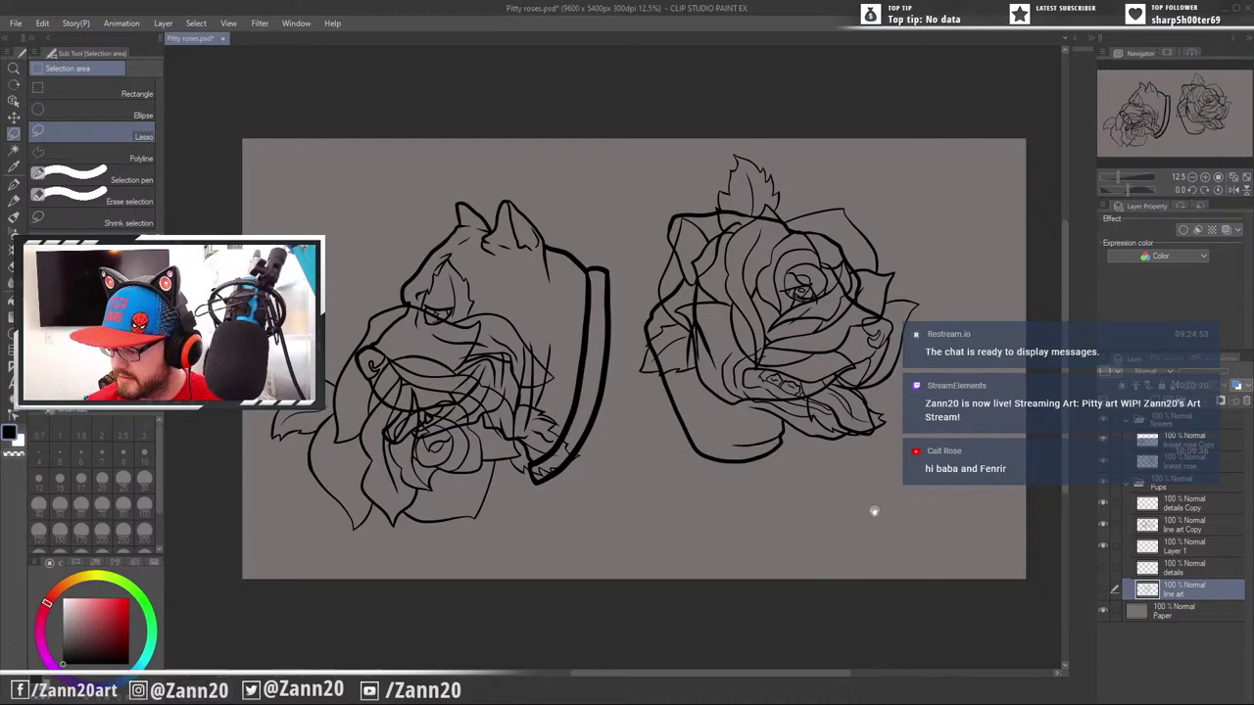
Hide Layer 1 in the Pups folder and make it the active layer
mouse_move(875, 510)
mouse_down()
mouse_move(874, 547)
mouse_move(878, 533)
mouse_up()
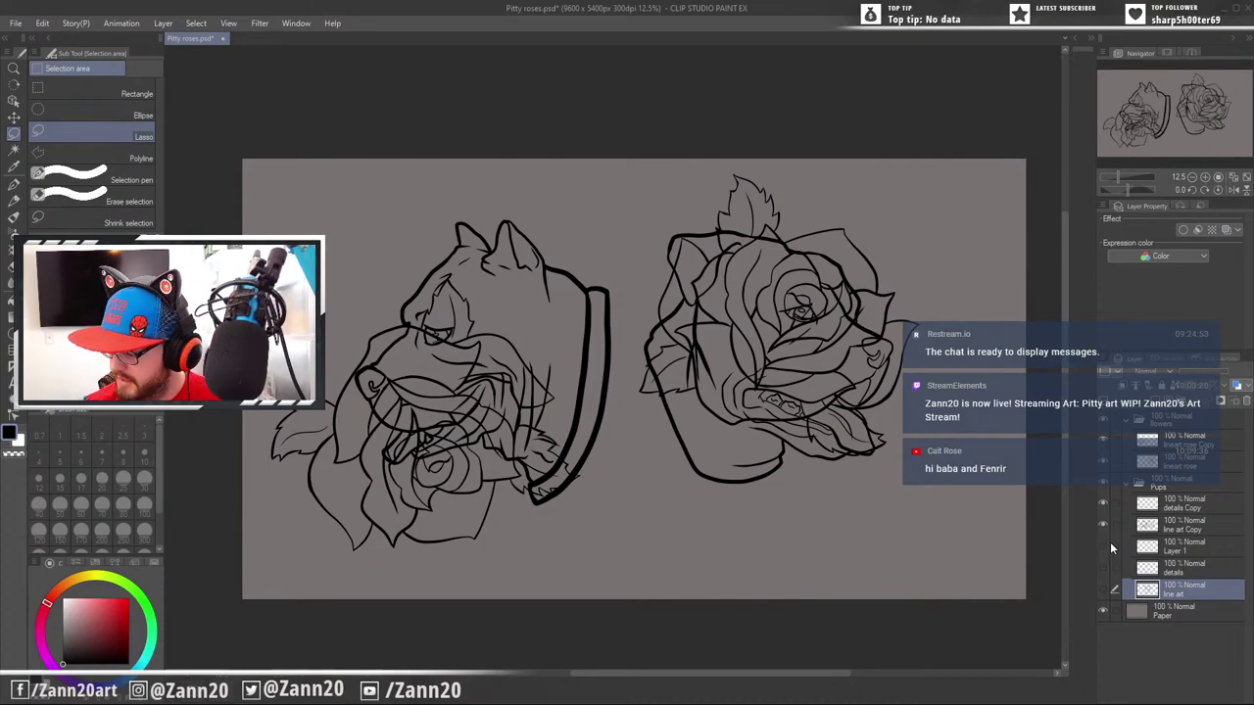
click(1109, 573)
click(1106, 568)
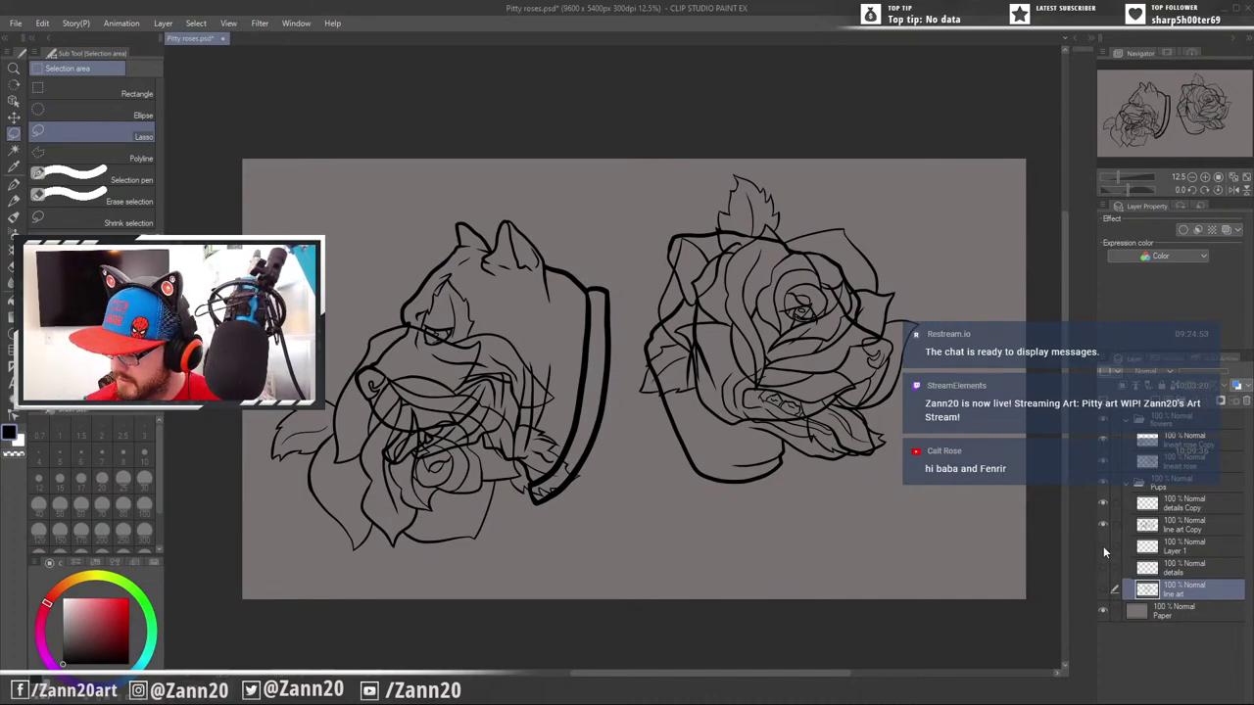
click(1126, 552)
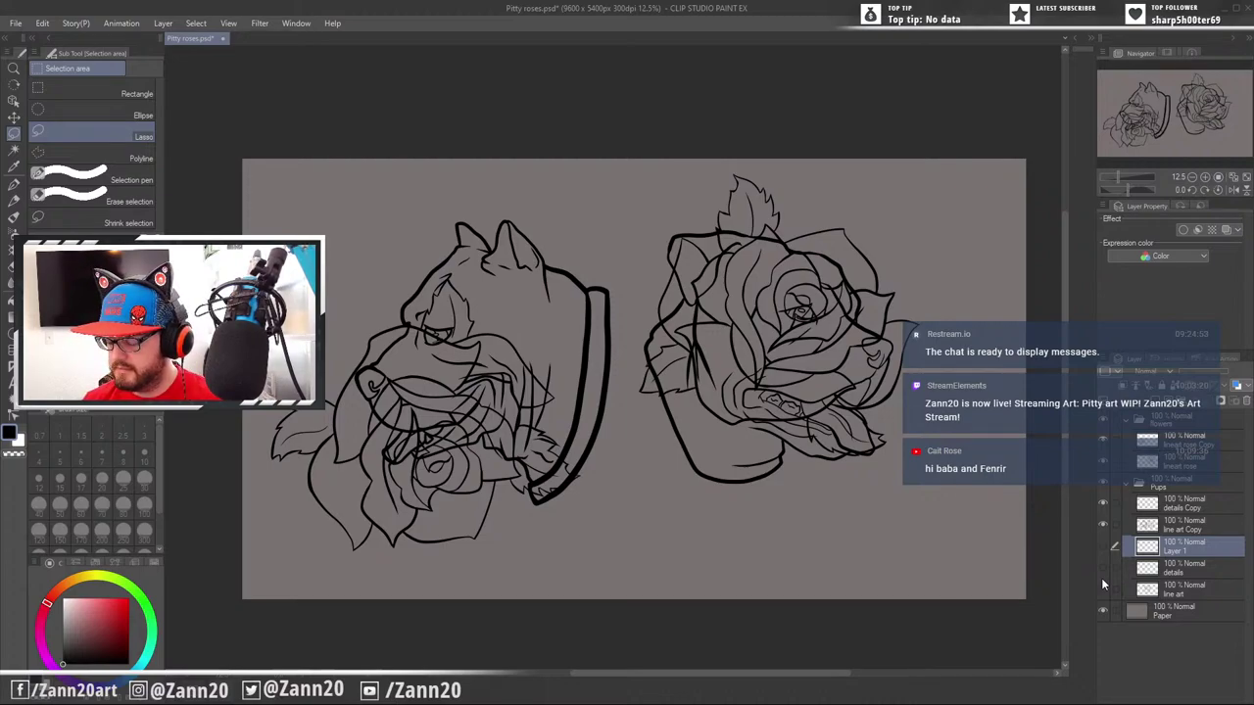
Delete Layer 1 from the Pups folder and move the flowers folder below the remaining line art layer, inside Pups
click(1245, 402)
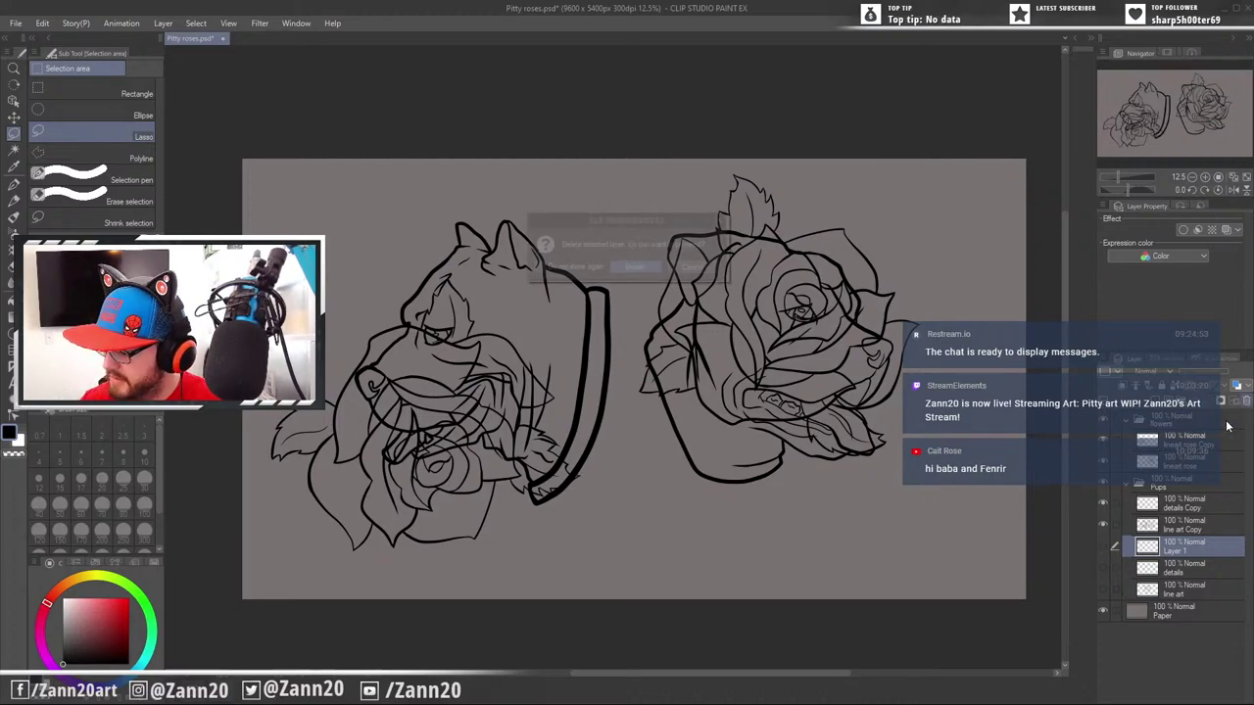
click(658, 264)
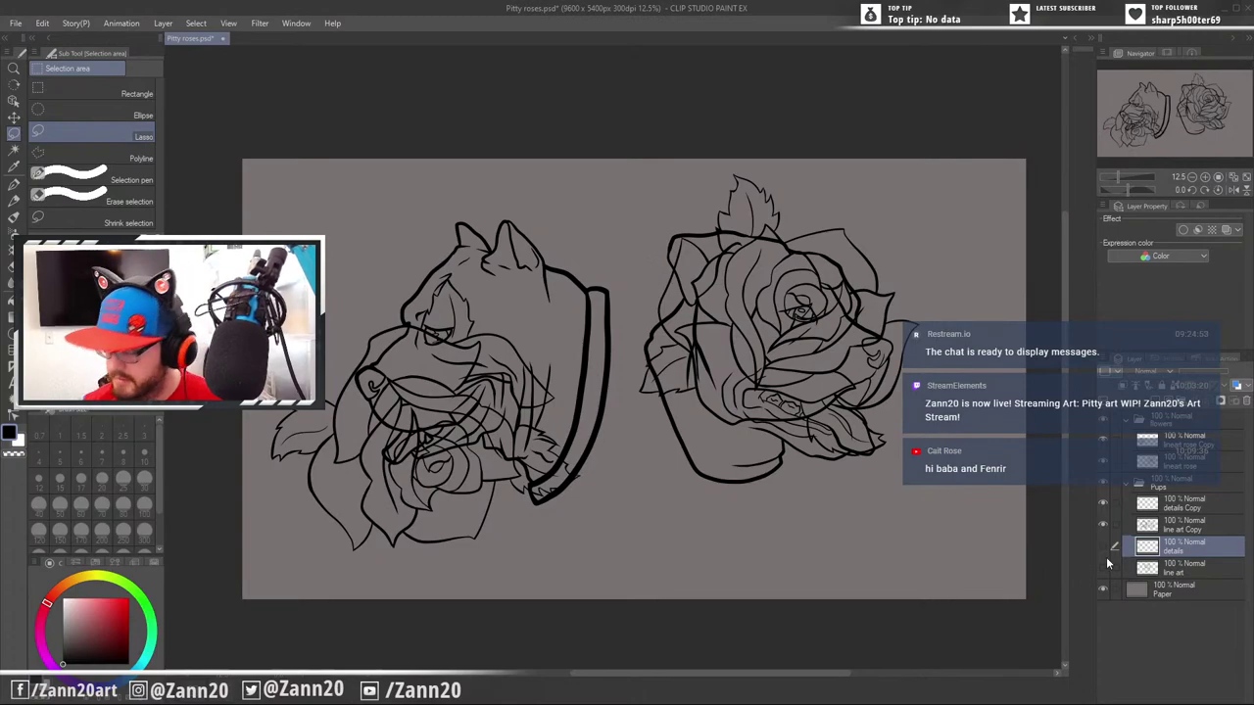
drag(747, 398, 763, 415)
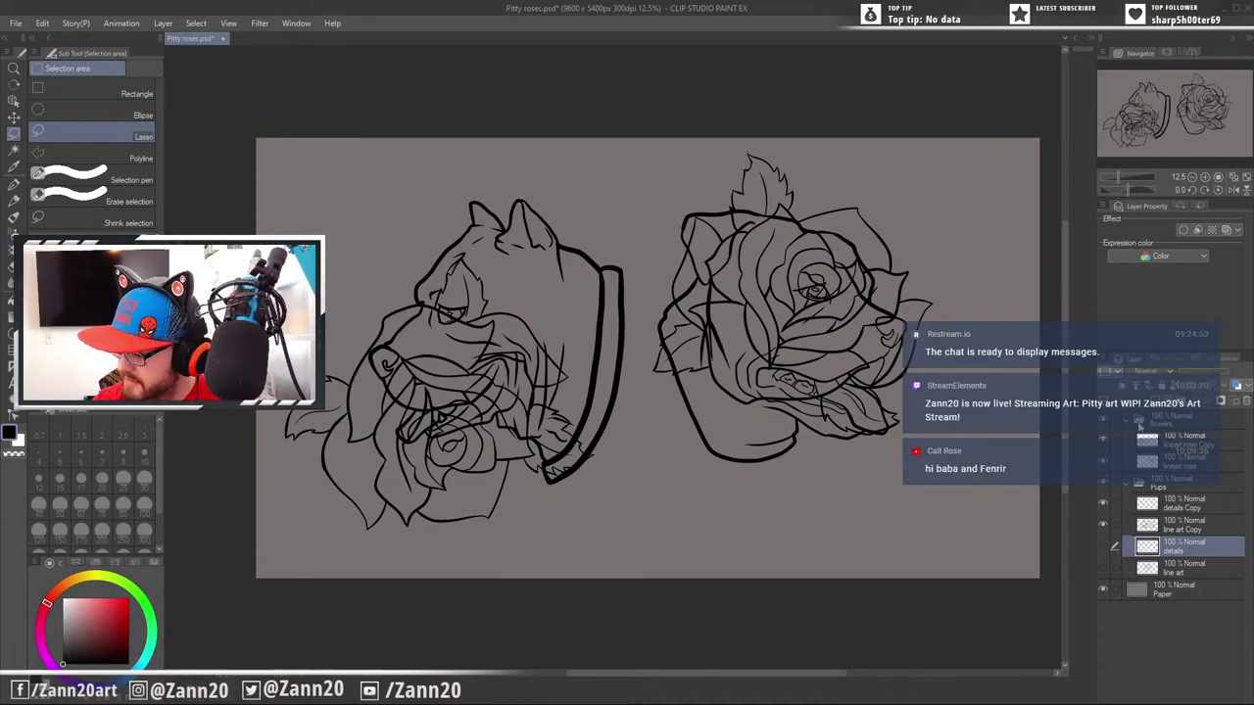
click(1139, 424)
drag(1139, 424, 1149, 572)
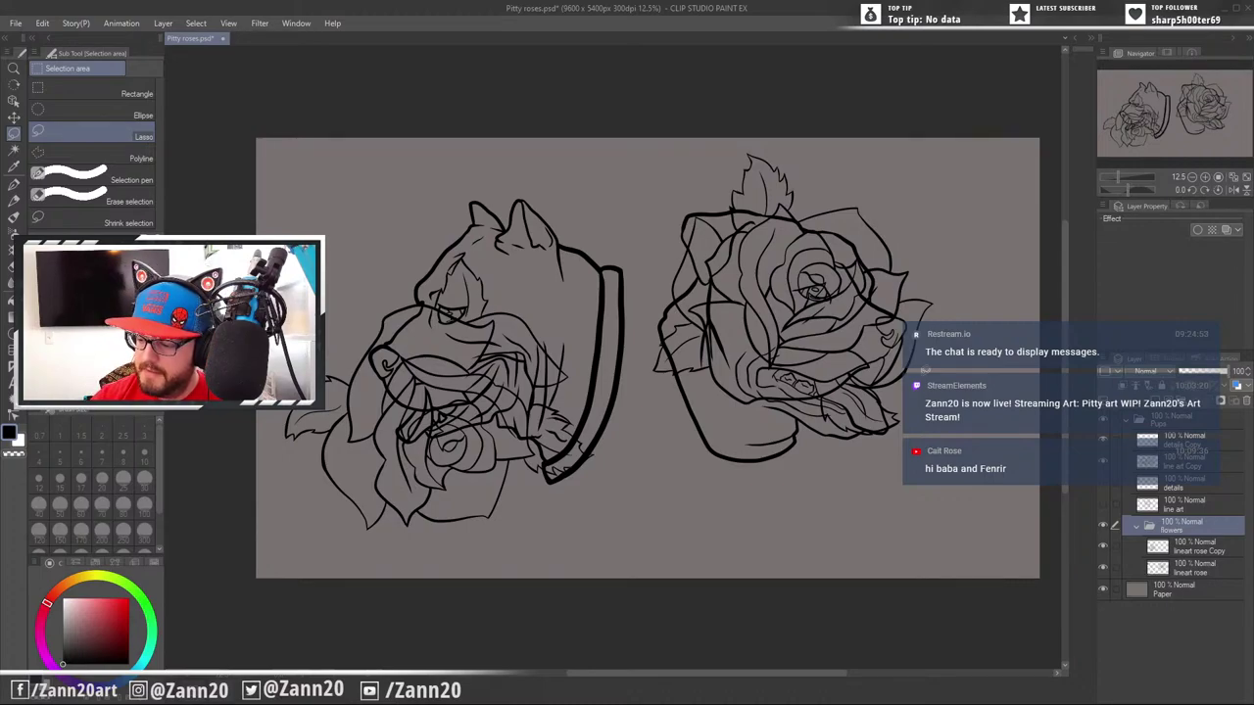
Reposition the lineart rose Copy slightly right and down, over the left pit bull's lower jaw and collar
click(1166, 551)
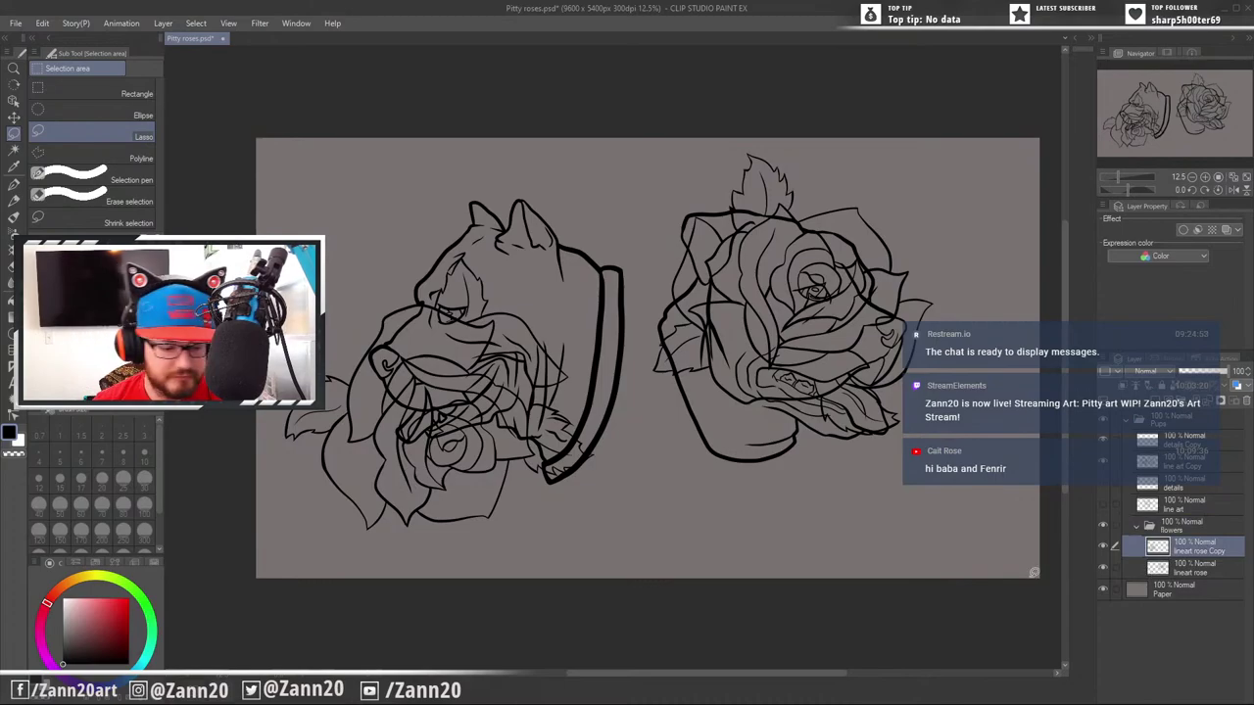
key(ctrl+t)
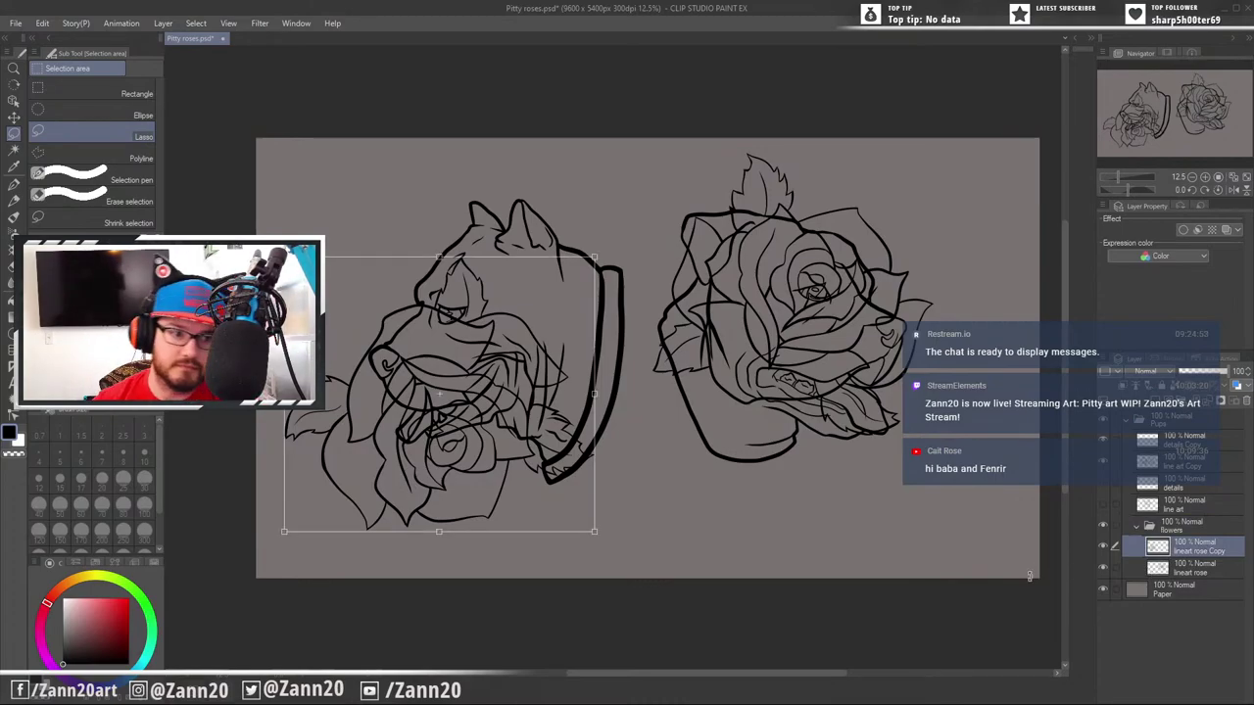
drag(481, 464, 572, 515)
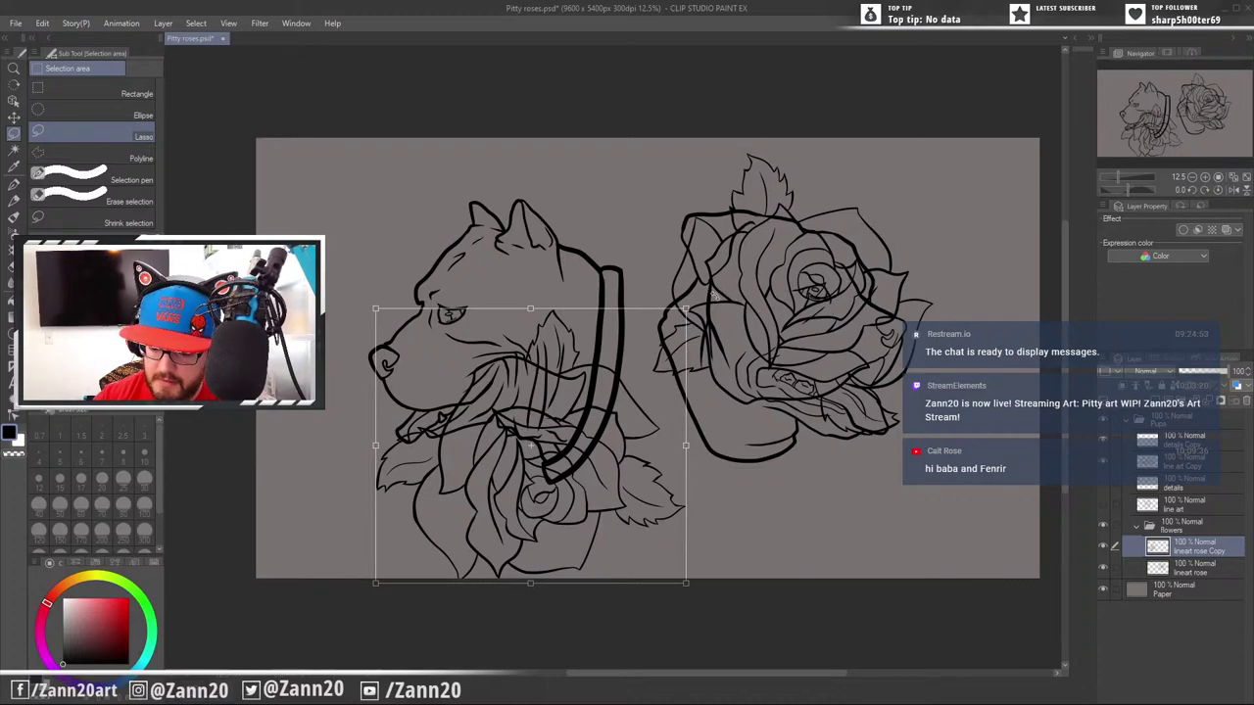
drag(591, 431, 702, 443)
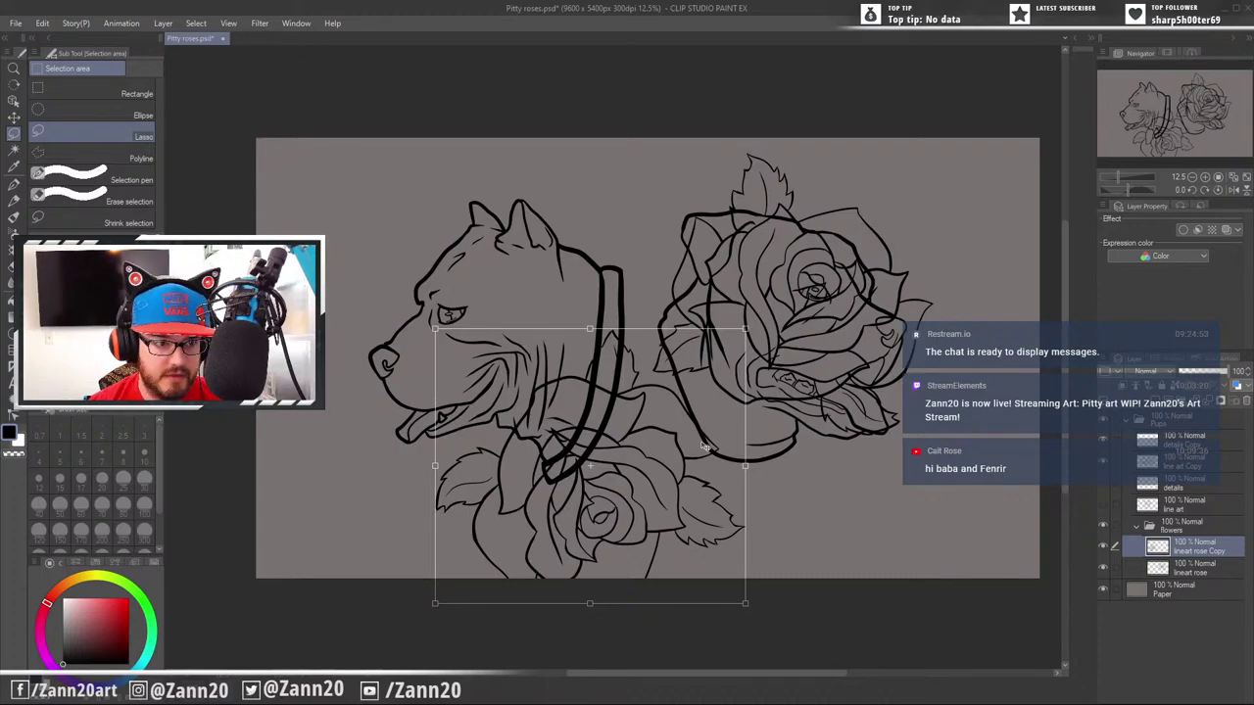
drag(661, 478, 544, 424)
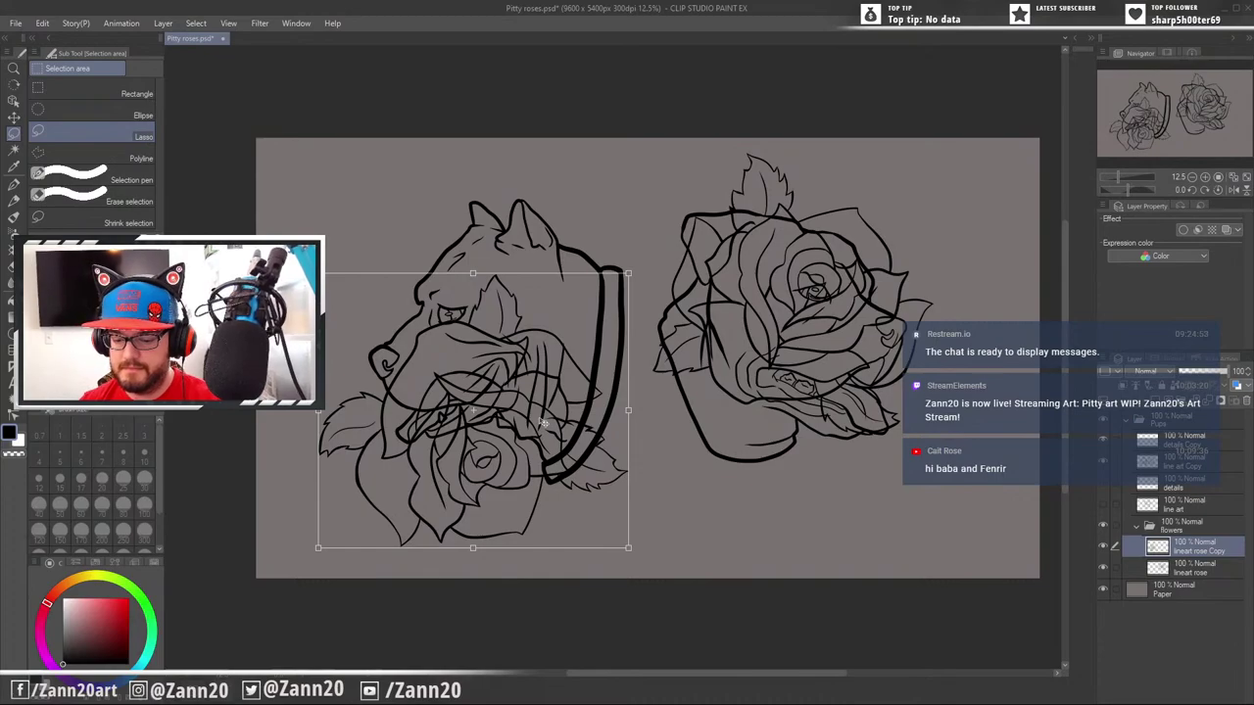
key(Return)
Try a canvas size of 20 by 20 inches with the centre reference point, and cancel the change
click(16, 24)
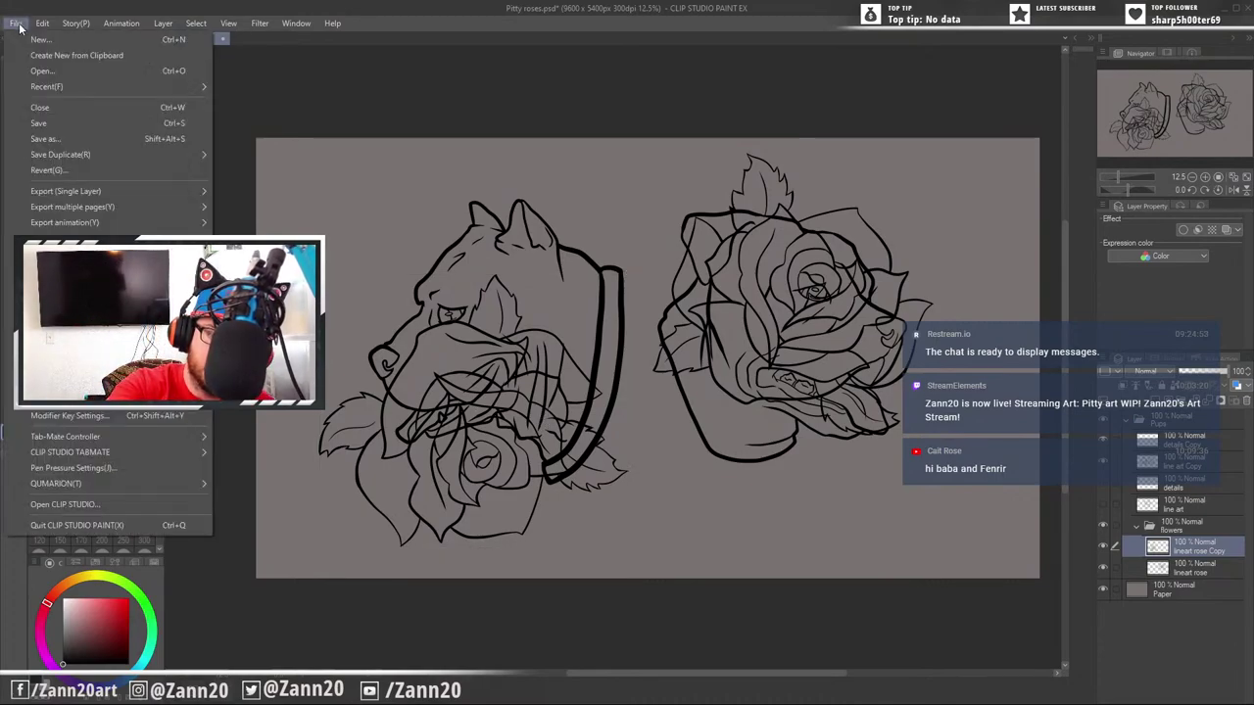
mouse_move(51, 21)
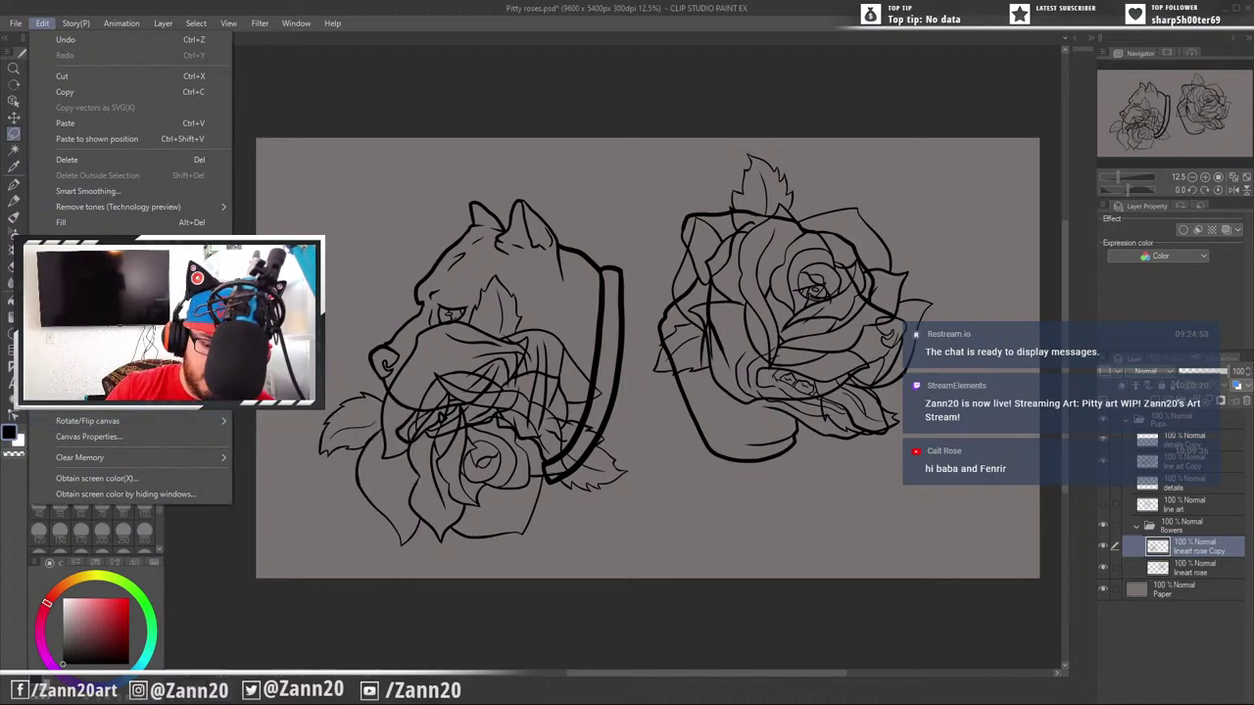
click(93, 389)
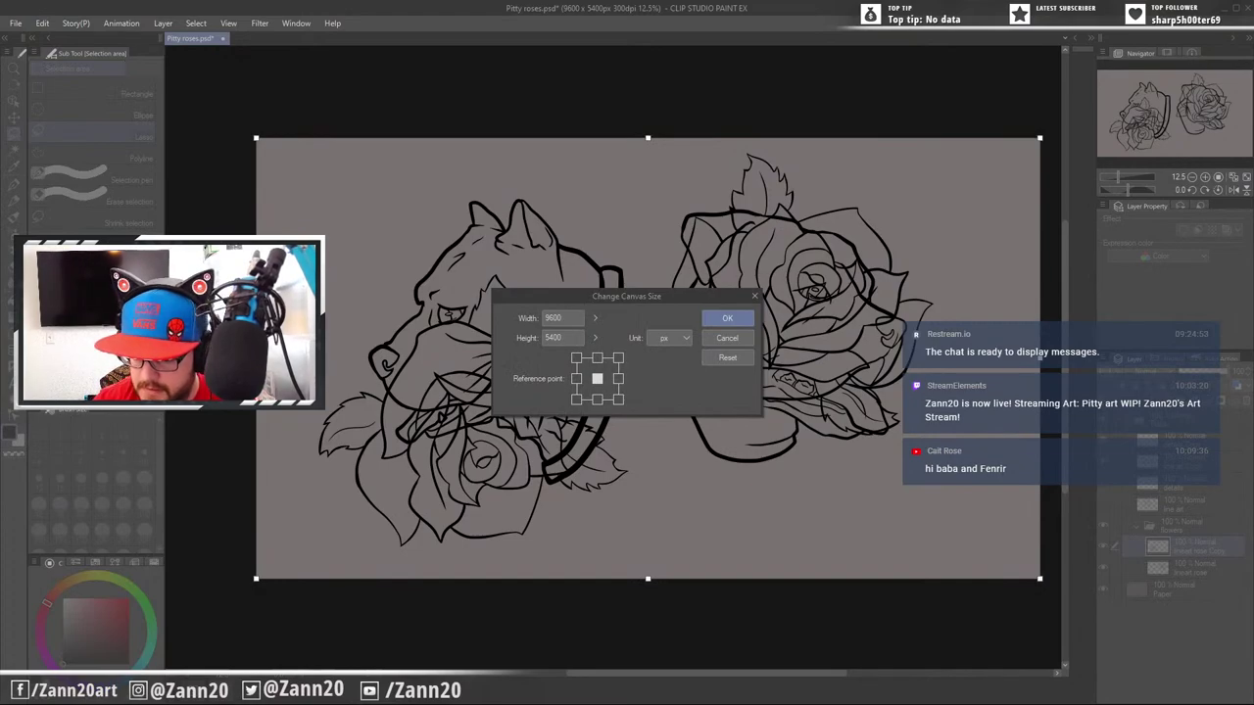
click(669, 338)
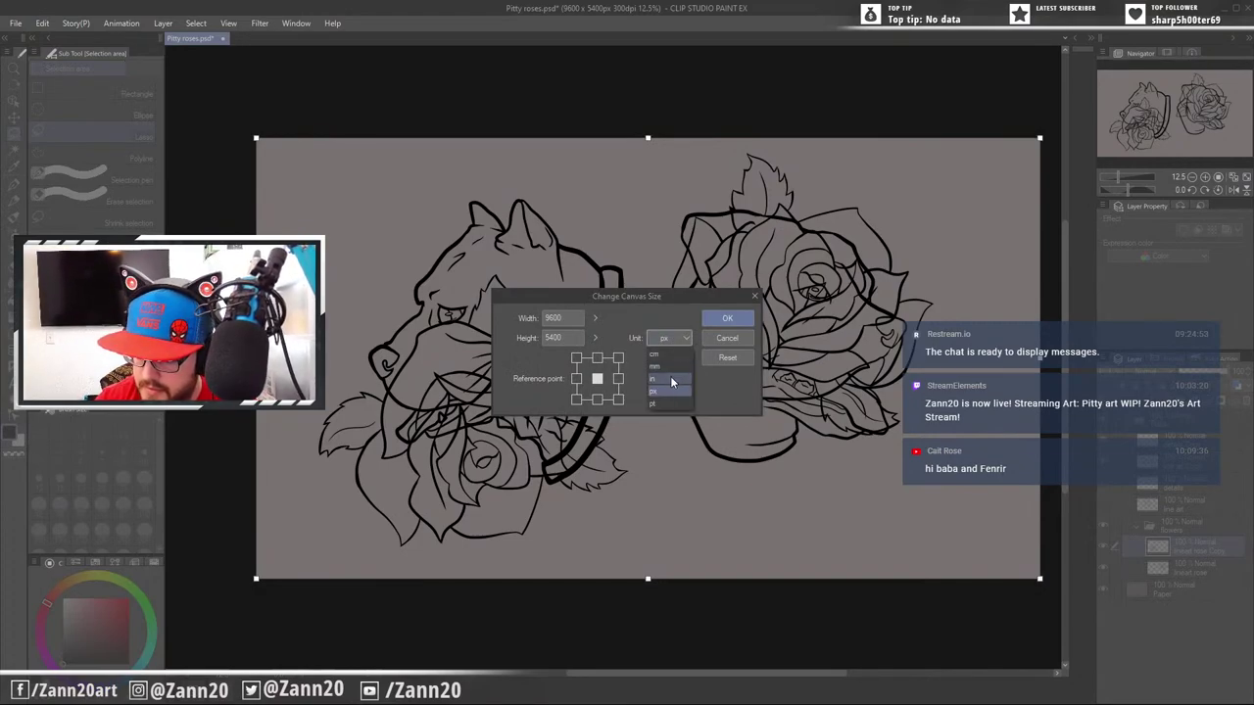
click(672, 380)
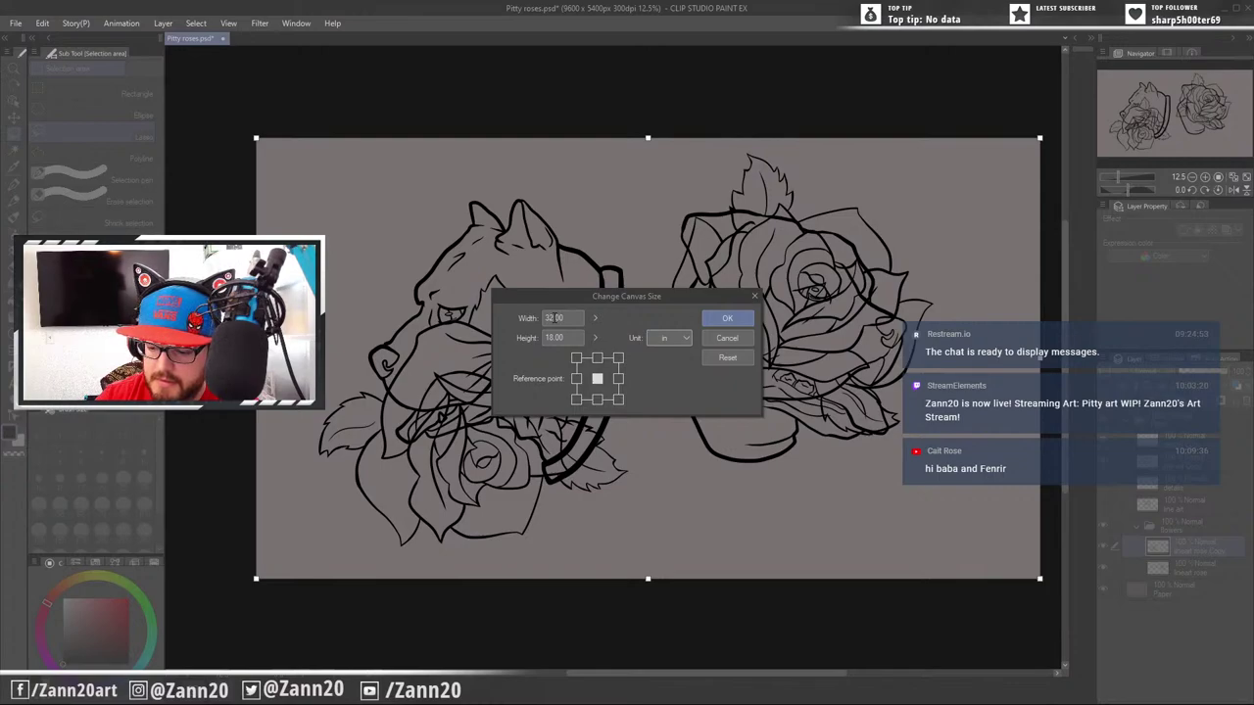
drag(555, 318, 515, 328)
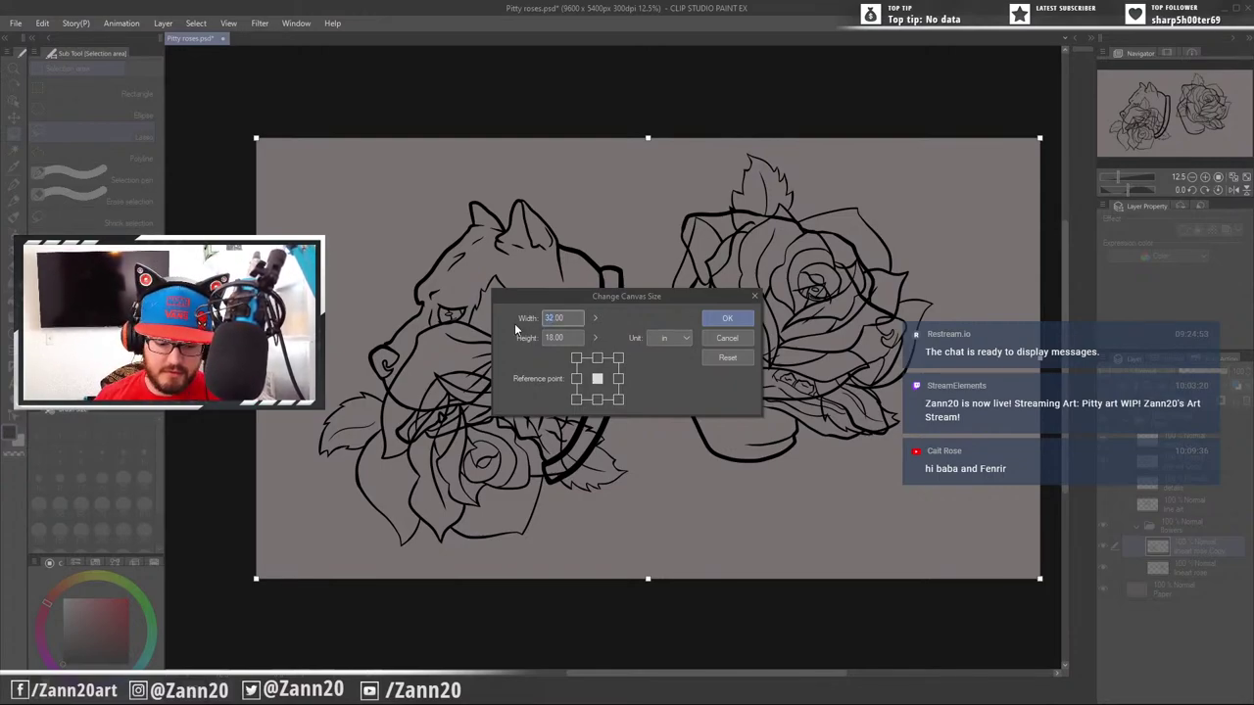
text(20)
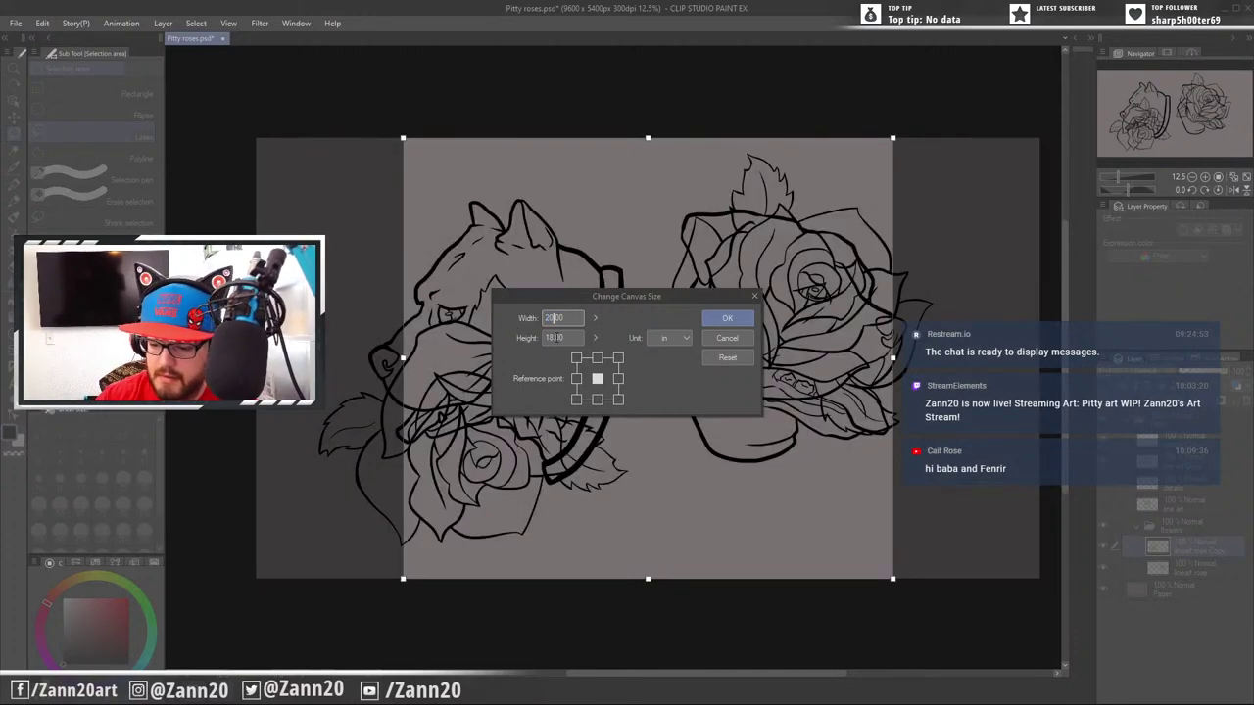
drag(547, 337, 555, 338)
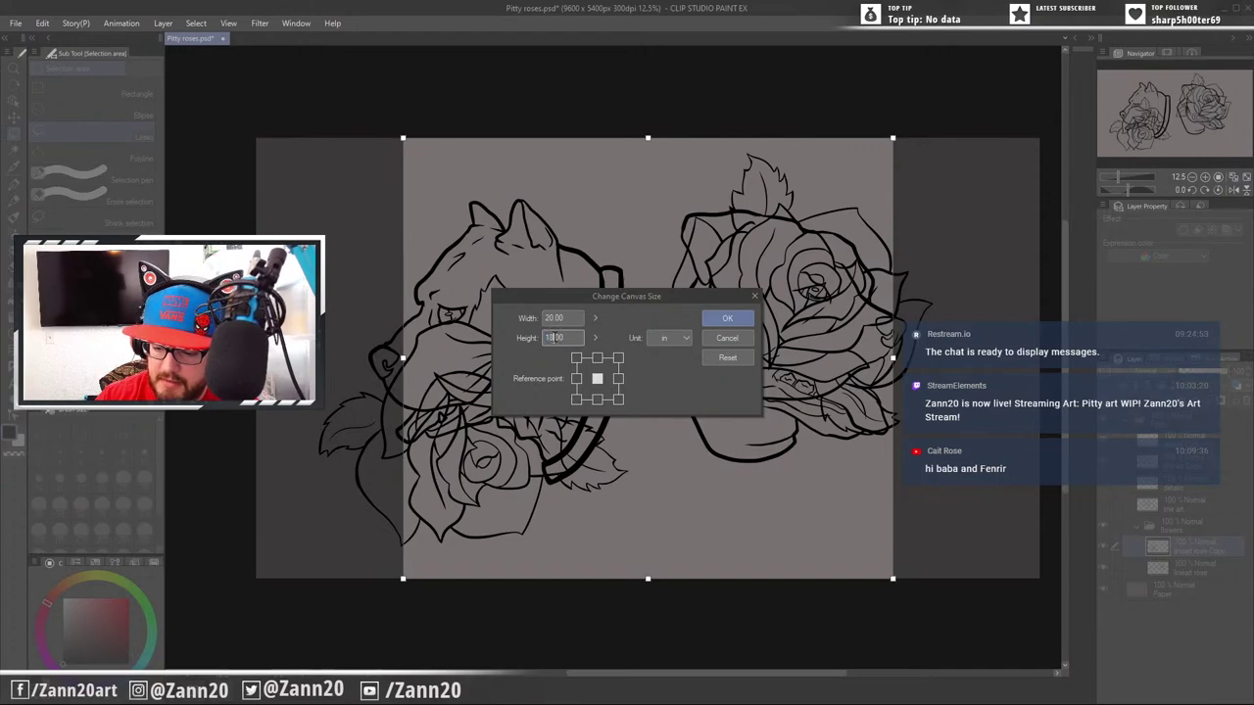
double_click(554, 337)
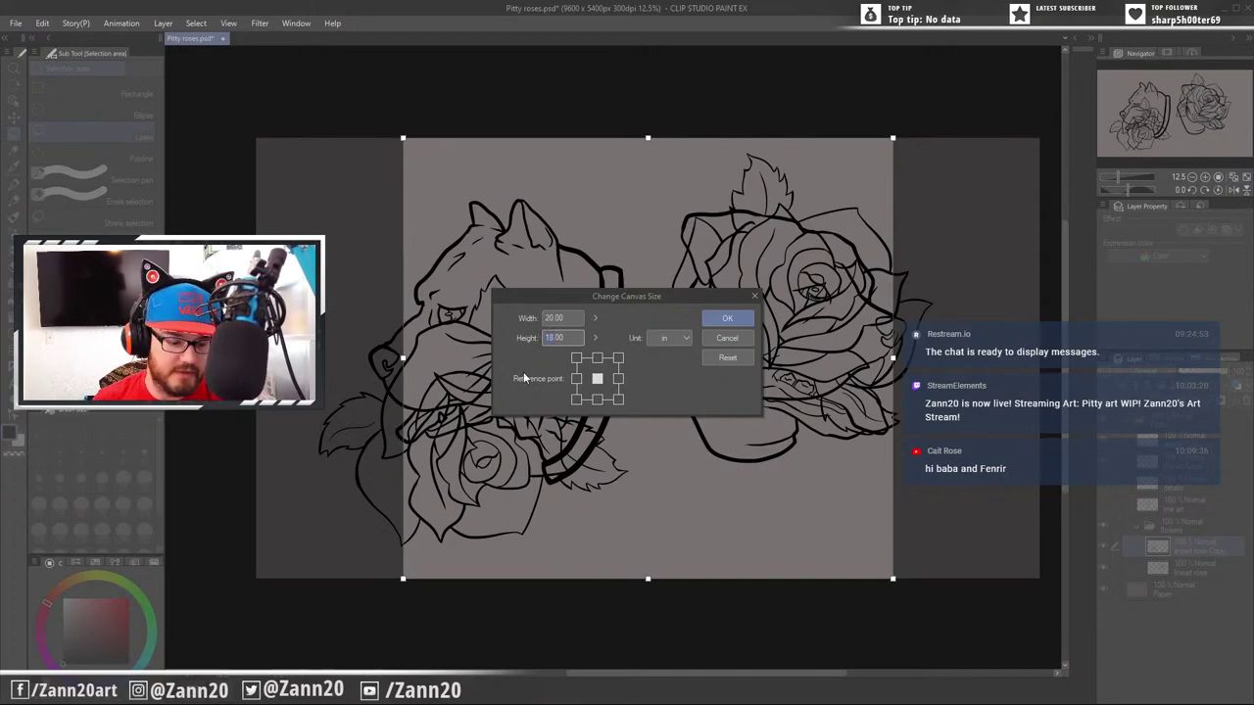
text(2)
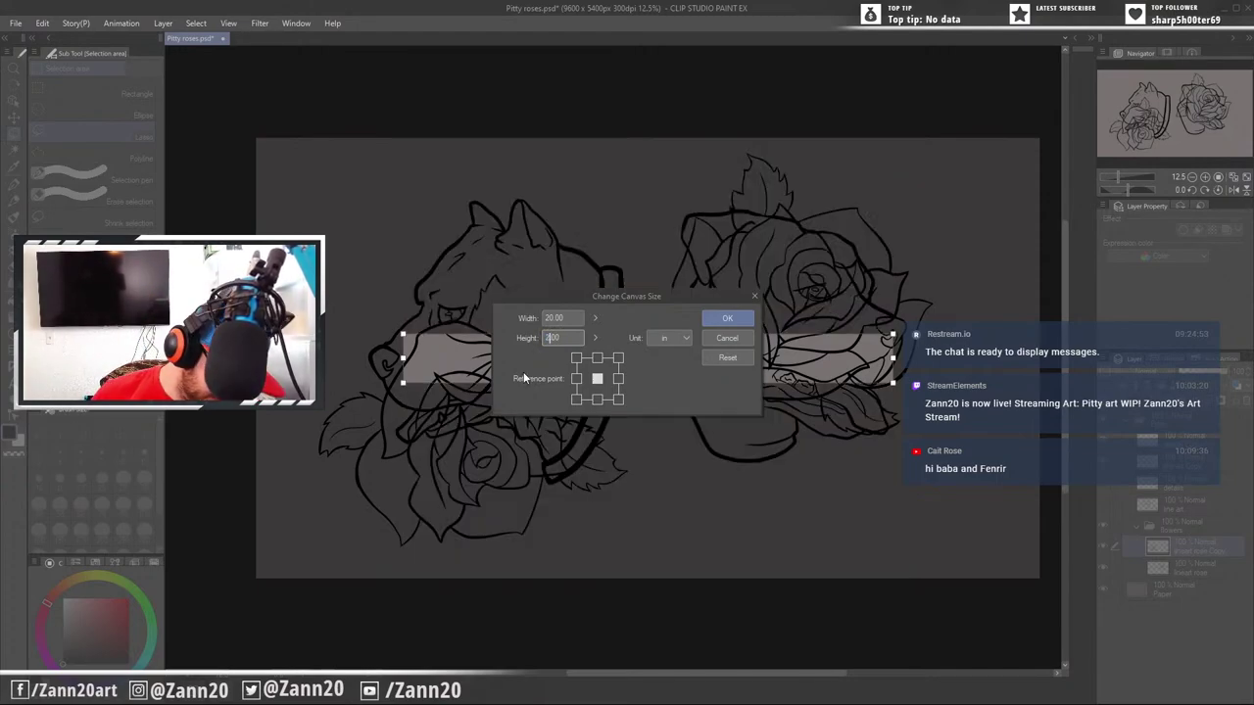
text(0)
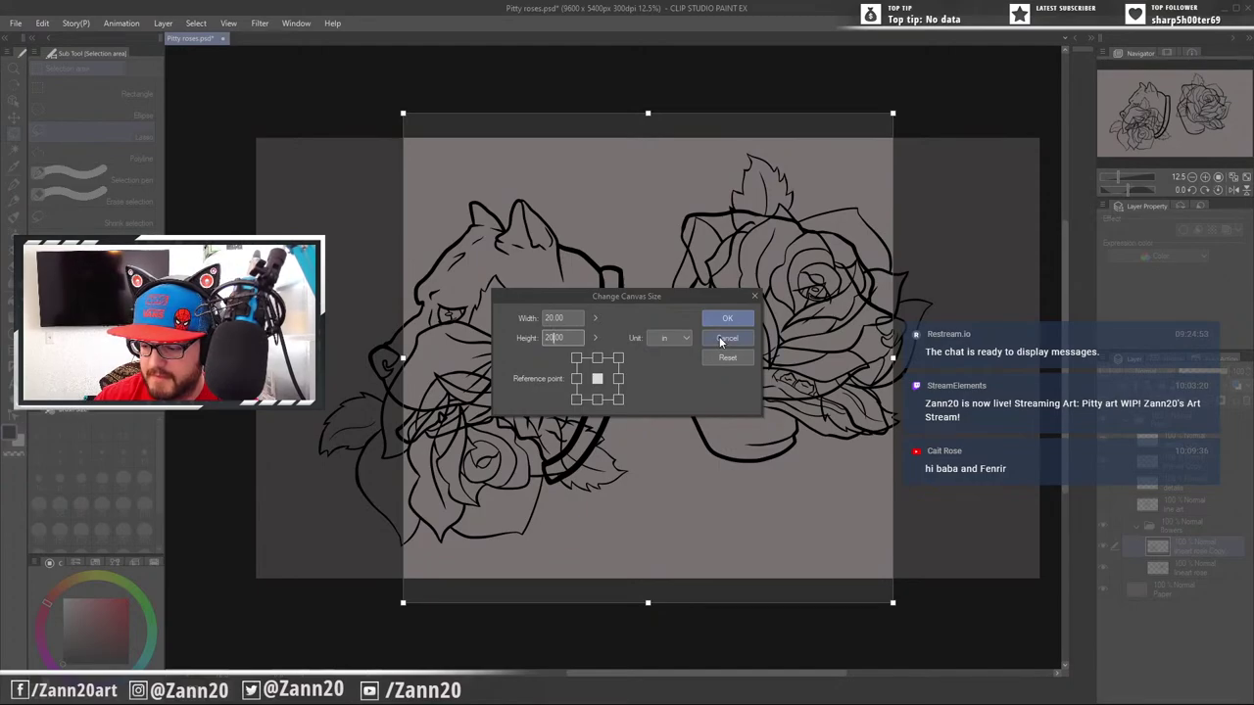
click(719, 336)
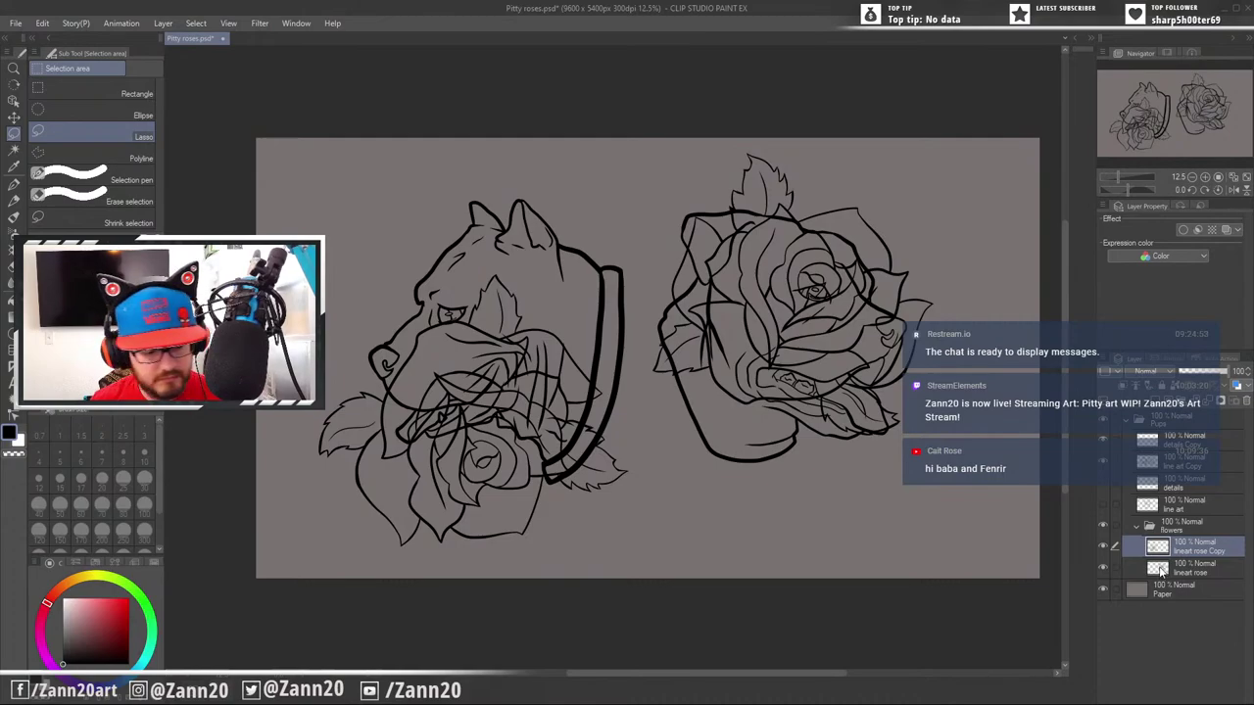
Scale down the details Copy and line art Copy layers together and place both pit bull heads around the canvas centre
shift+click(1162, 571)
shift+click(1155, 462)
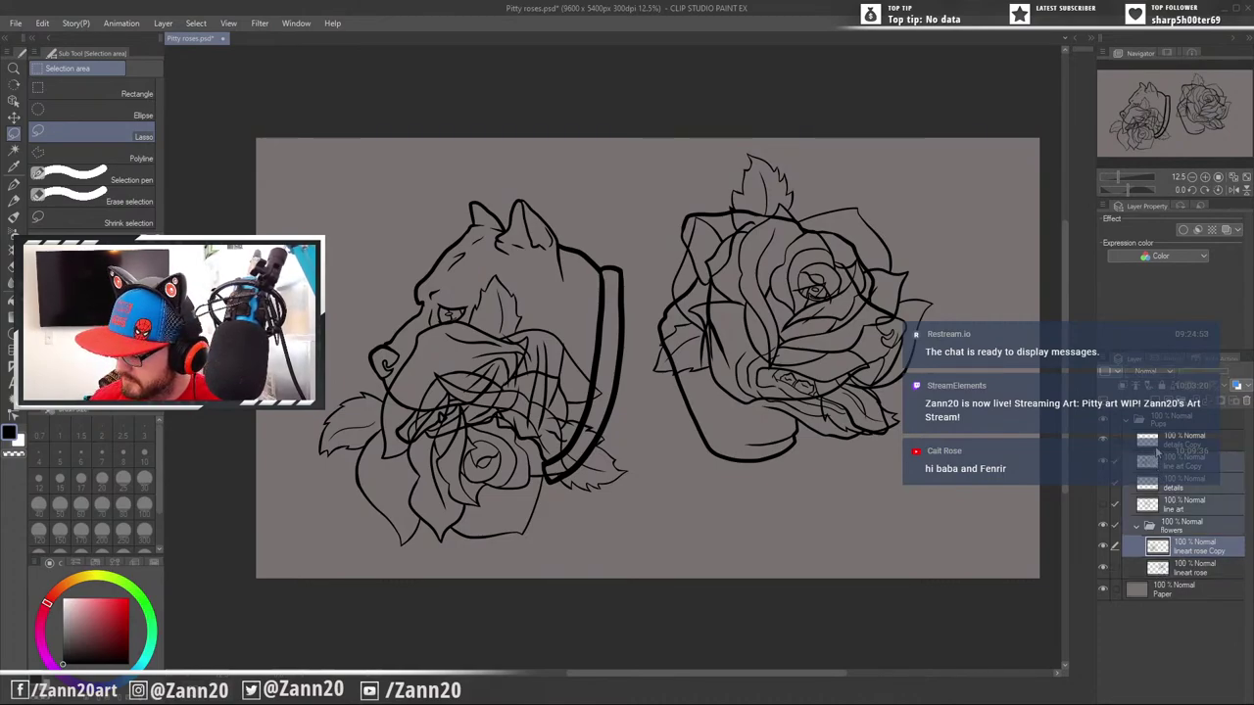
click(1153, 441)
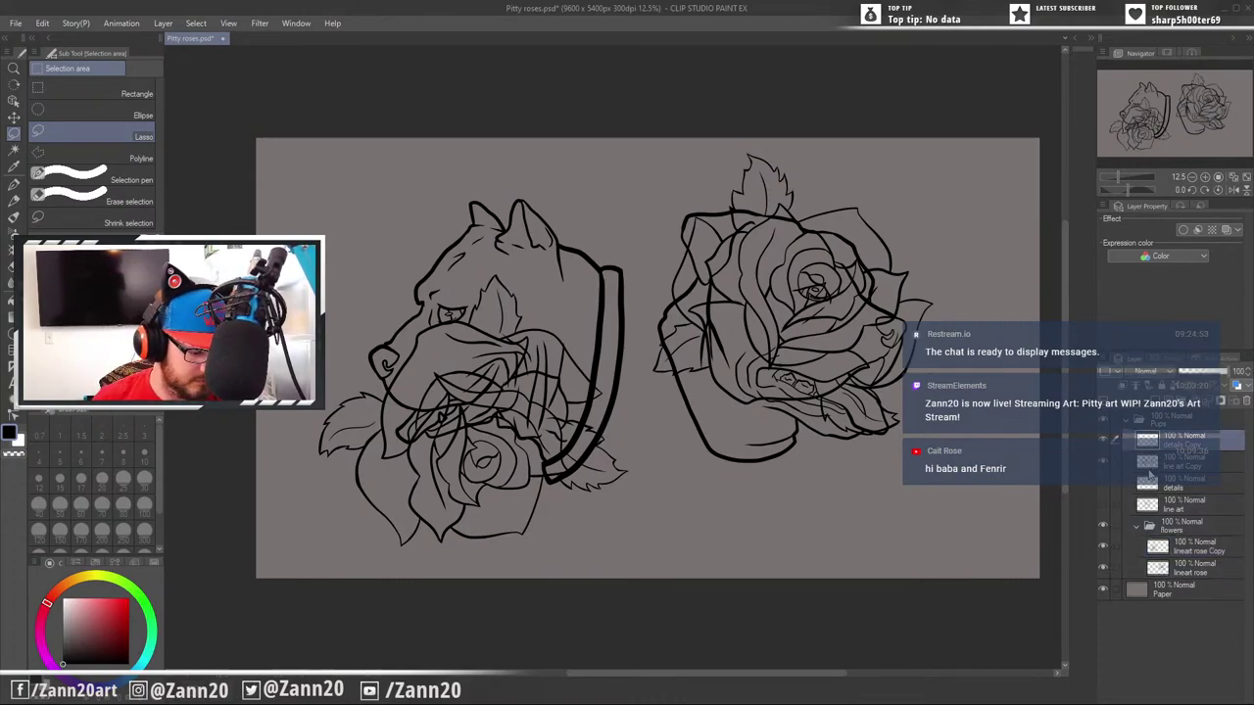
ctrl+click(1150, 465)
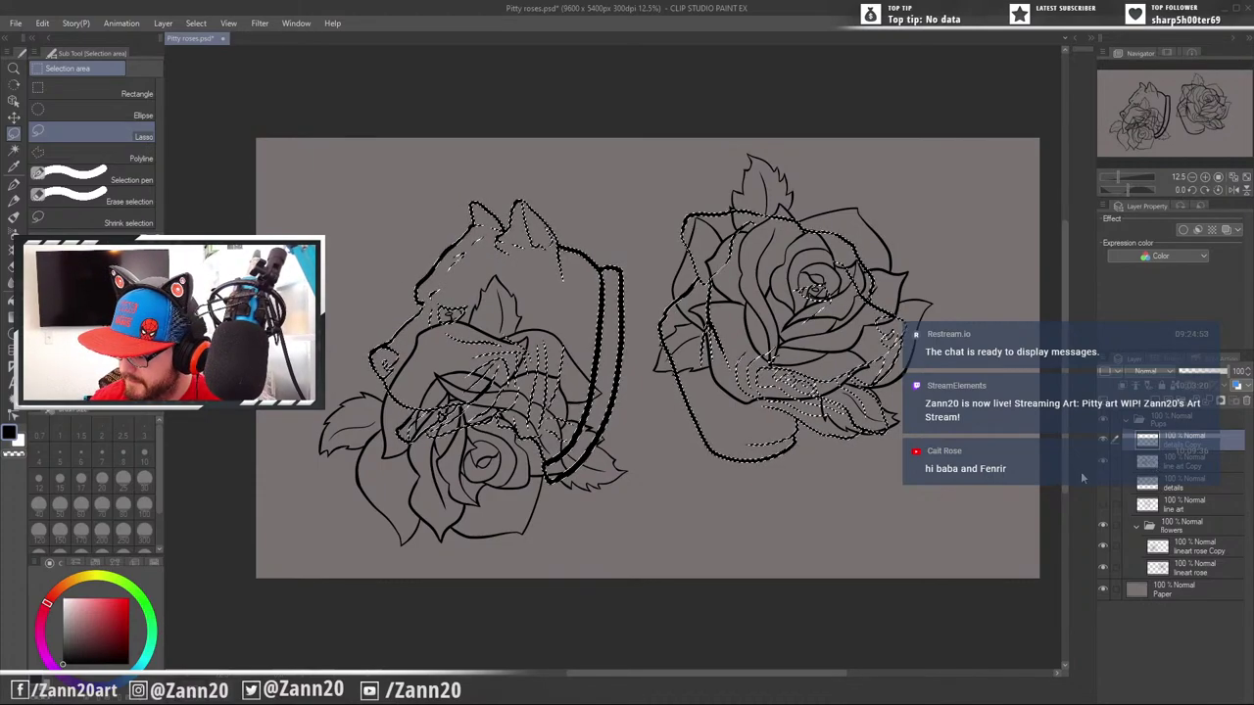
click(1013, 492)
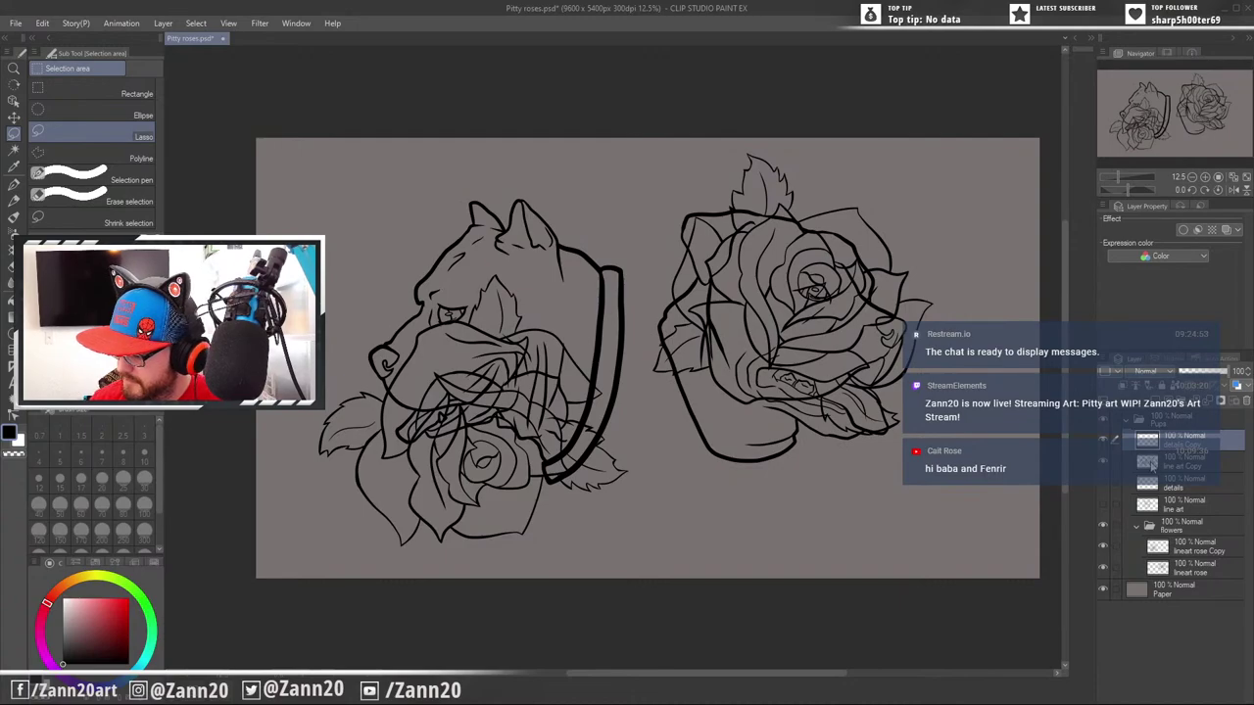
shift+click(1152, 465)
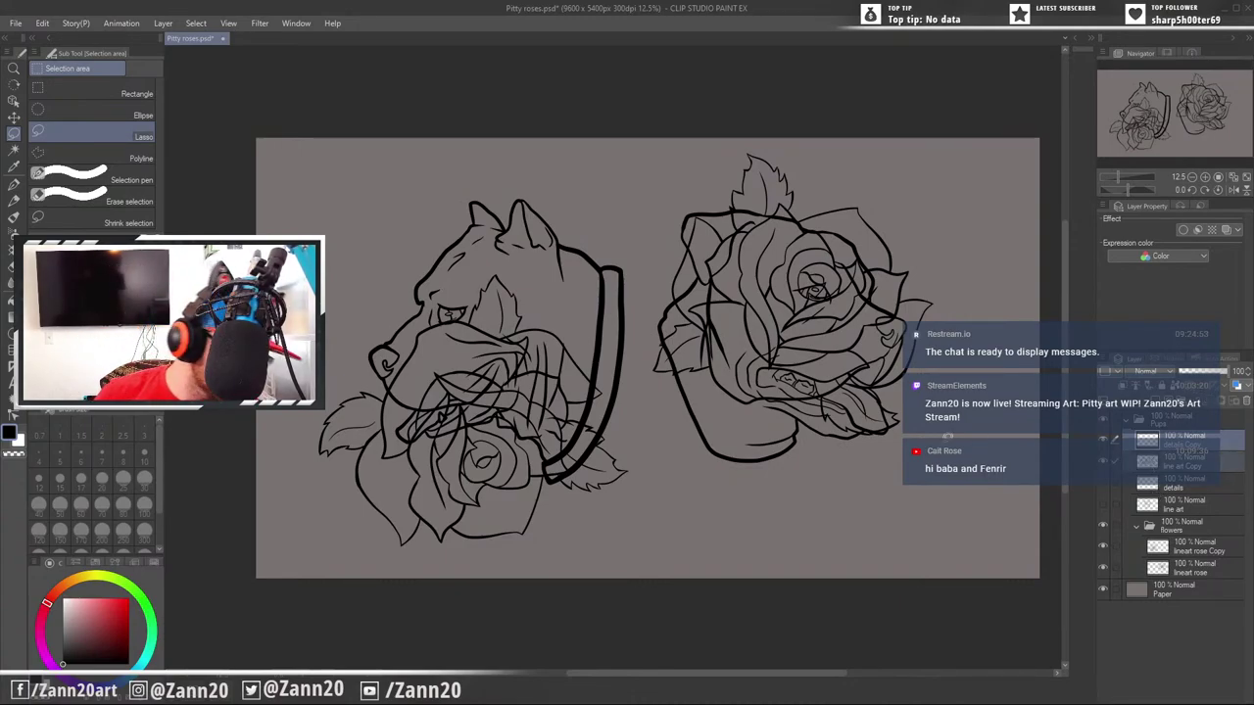
key(ctrl+t)
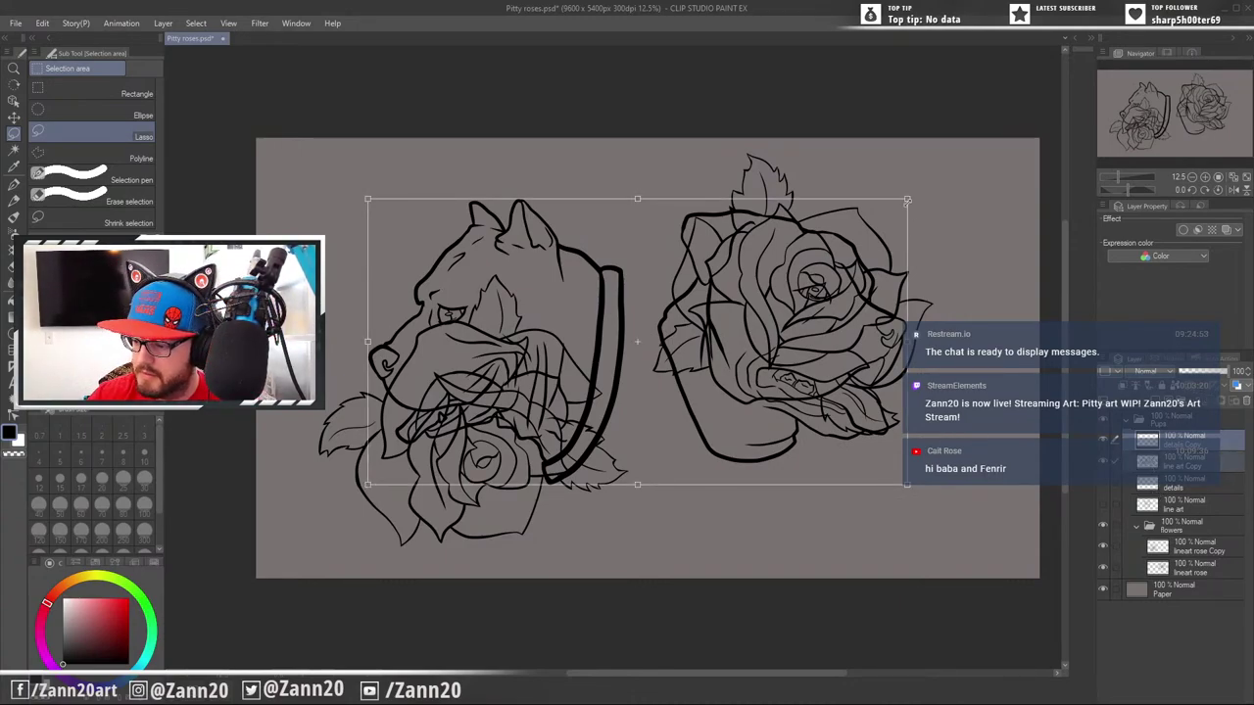
drag(907, 200, 767, 305)
drag(664, 395, 723, 382)
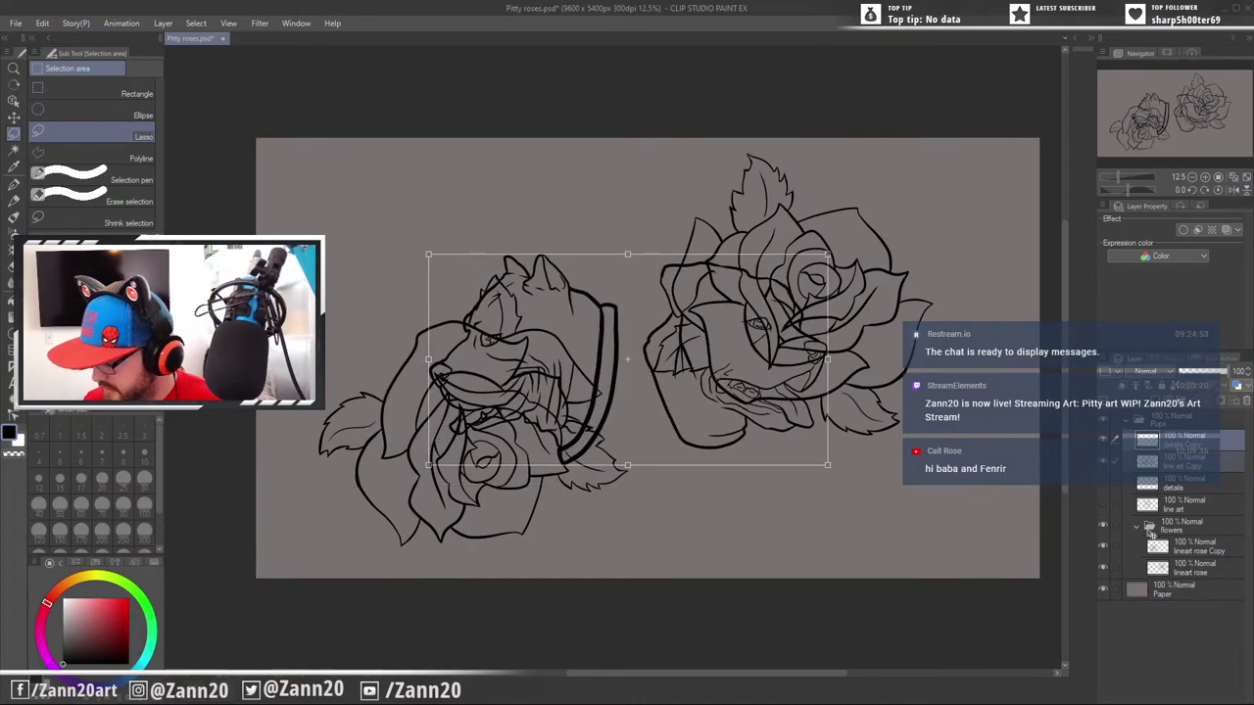
Scale down the lineart rose and lineart rose Copy layers together and centre them over the two pit bull heads
click(1164, 547)
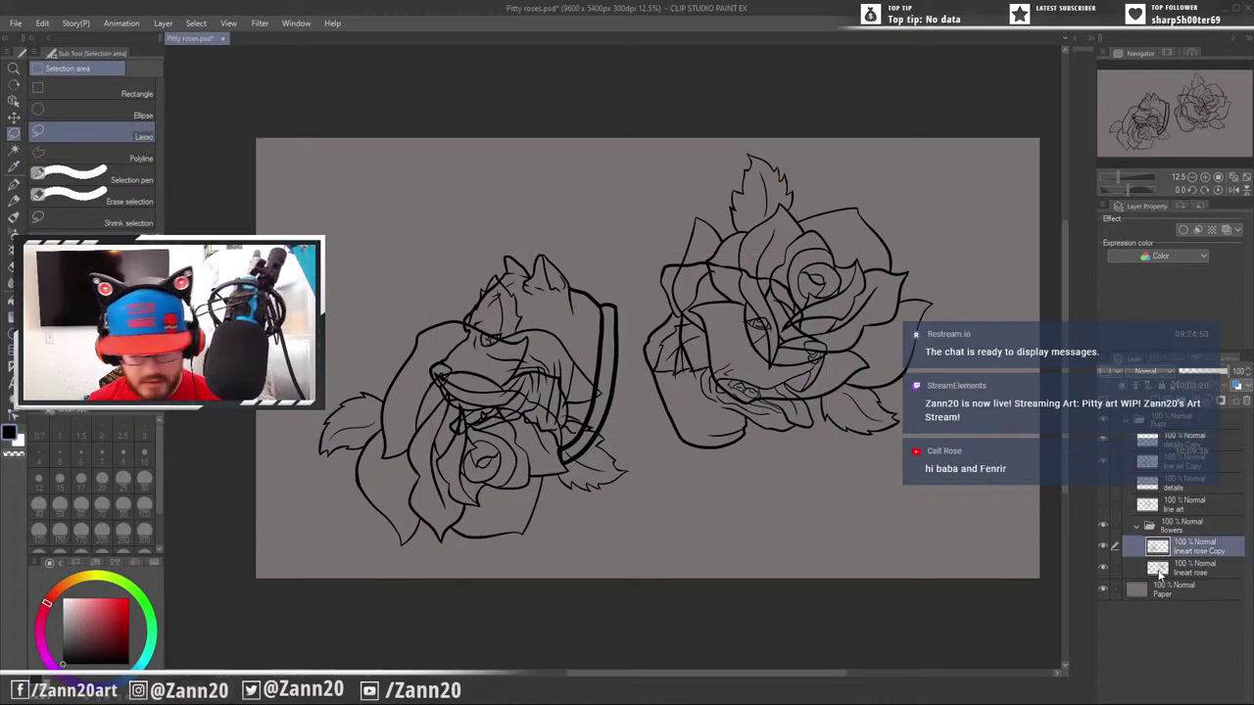
shift+click(1162, 573)
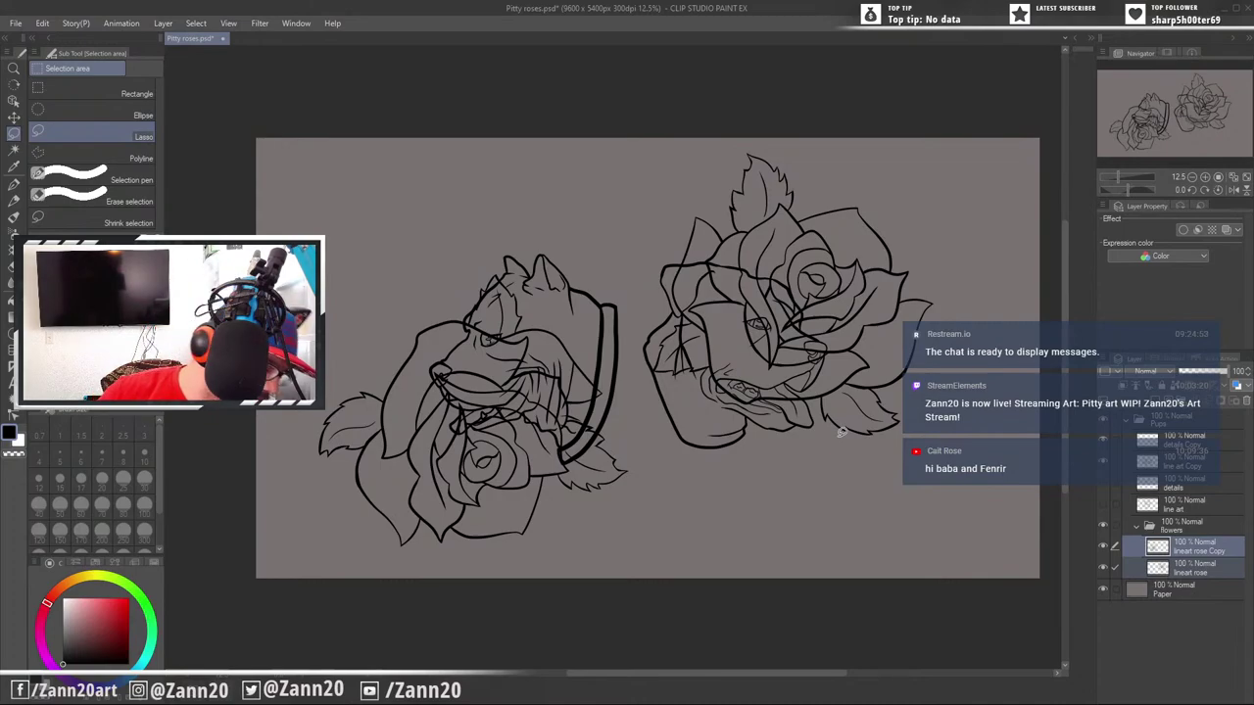
key(ctrl+t)
drag(936, 154, 819, 229)
drag(657, 477, 717, 451)
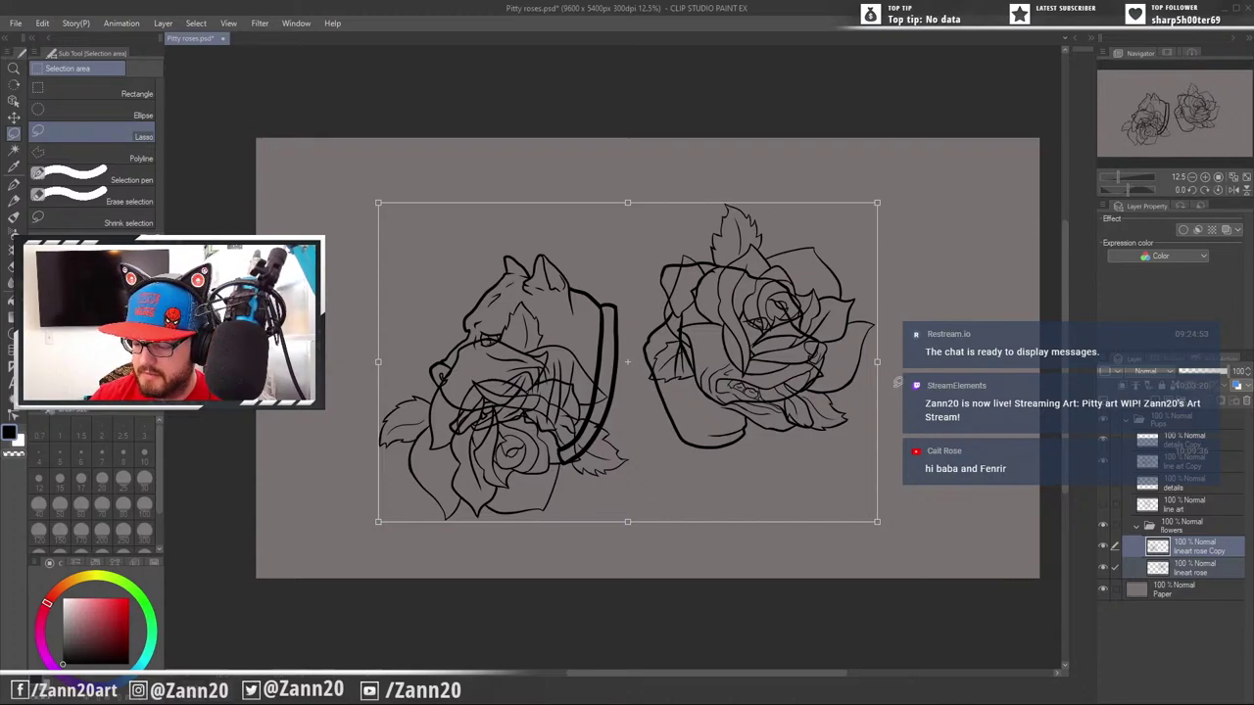
Lasso the right rose, move it up and left over the right pit bull's ear and forehead, and deselect
mouse_move(855, 454)
mouse_down()
mouse_move(887, 298)
mouse_move(621, 281)
mouse_move(784, 459)
mouse_move(860, 454)
mouse_up()
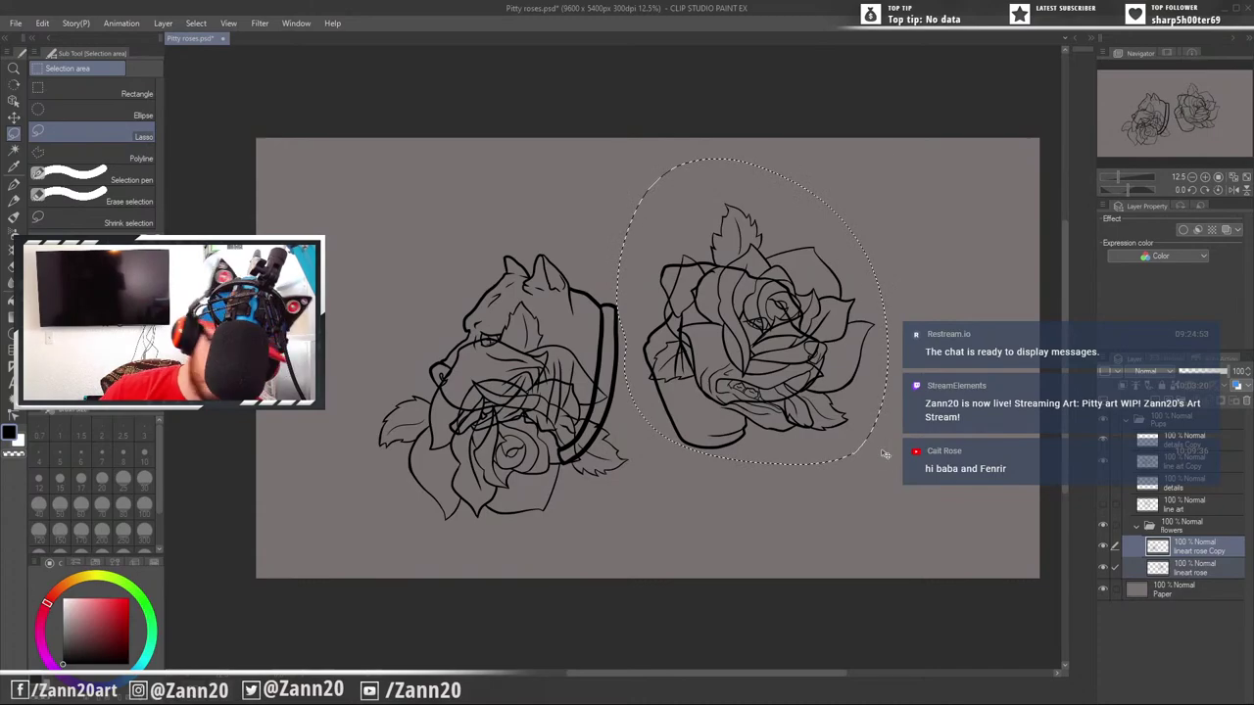
key(ctrl+t)
mouse_move(803, 370)
mouse_down()
mouse_move(757, 378)
mouse_move(738, 326)
mouse_move(752, 368)
mouse_move(746, 336)
mouse_up()
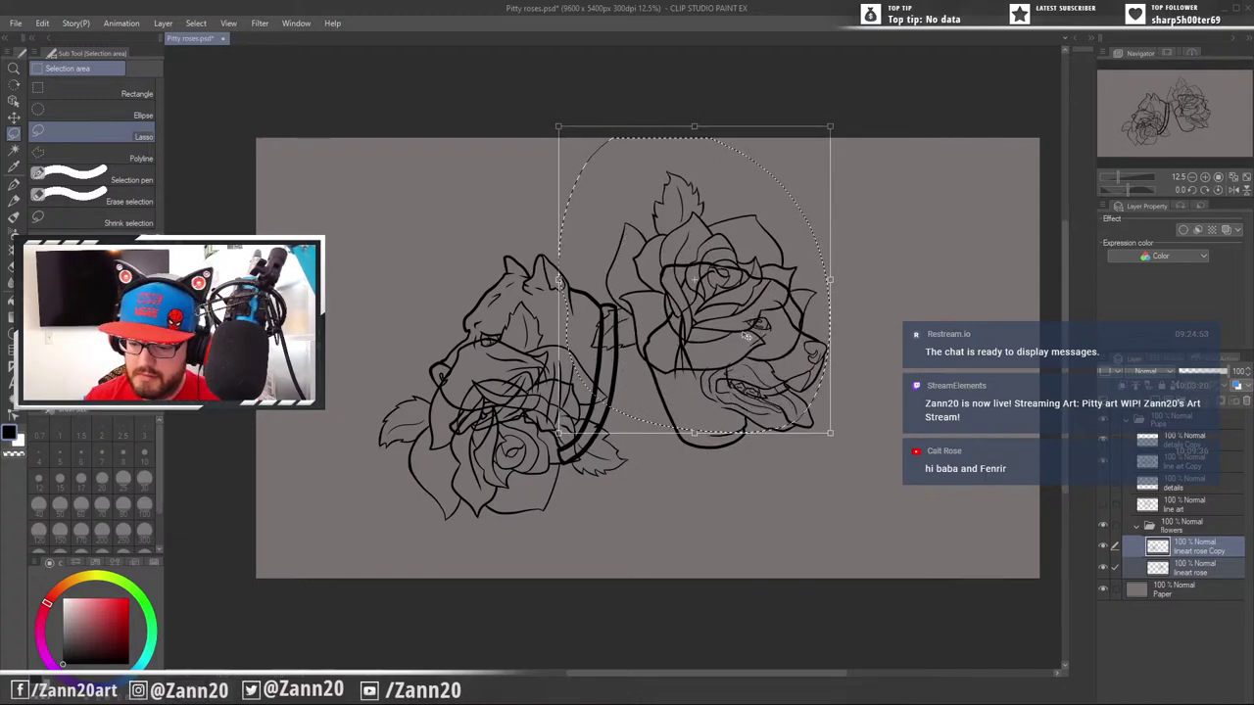
key(Return)
key(ctrl+d)
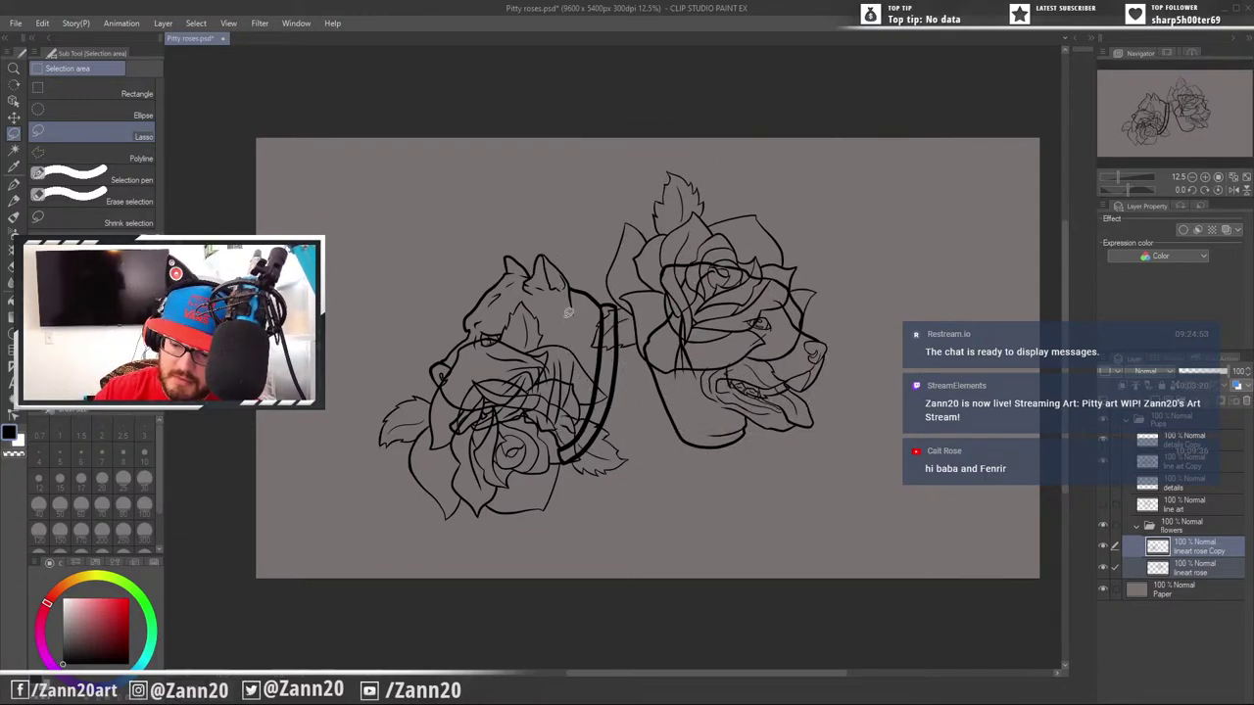
Lasso the left rose, move it down and right below the left pit bull's jaw and collar, and deselect
mouse_move(690, 487)
mouse_down()
mouse_move(530, 562)
mouse_move(307, 484)
mouse_move(519, 264)
mouse_up()
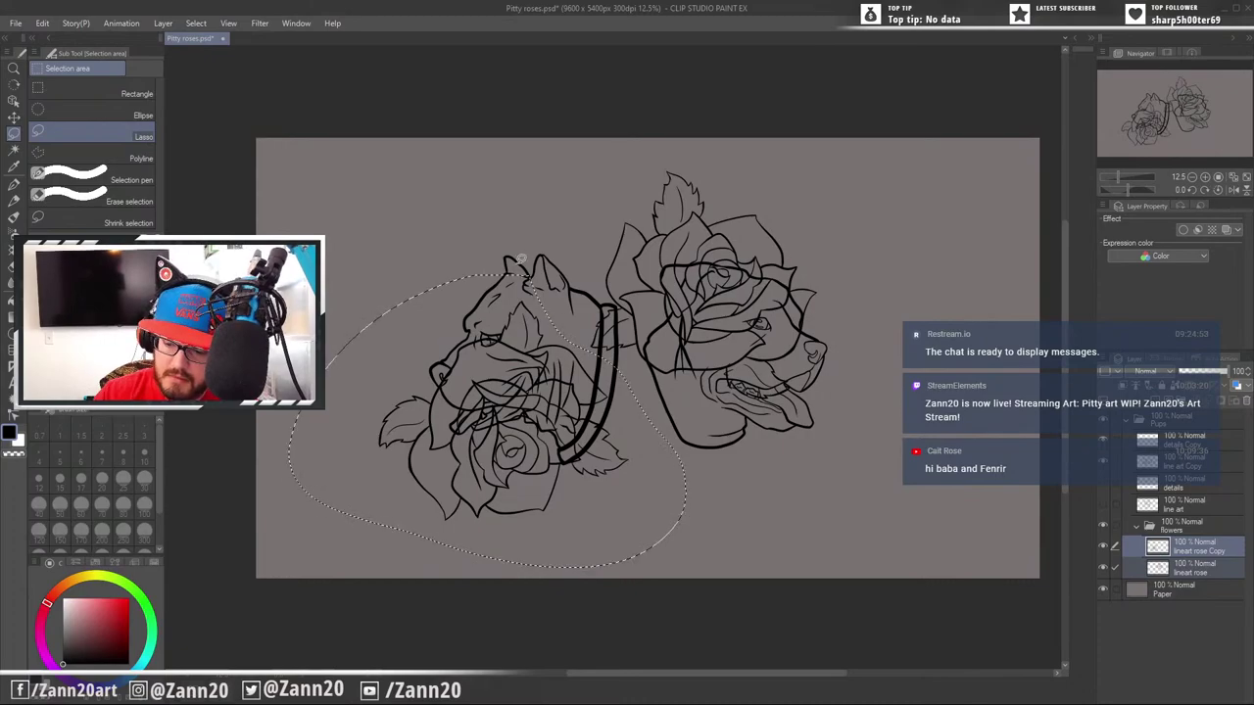
key(ctrl+t)
mouse_move(537, 423)
mouse_down()
mouse_move(569, 454)
mouse_move(601, 461)
mouse_move(595, 471)
mouse_move(601, 457)
mouse_up()
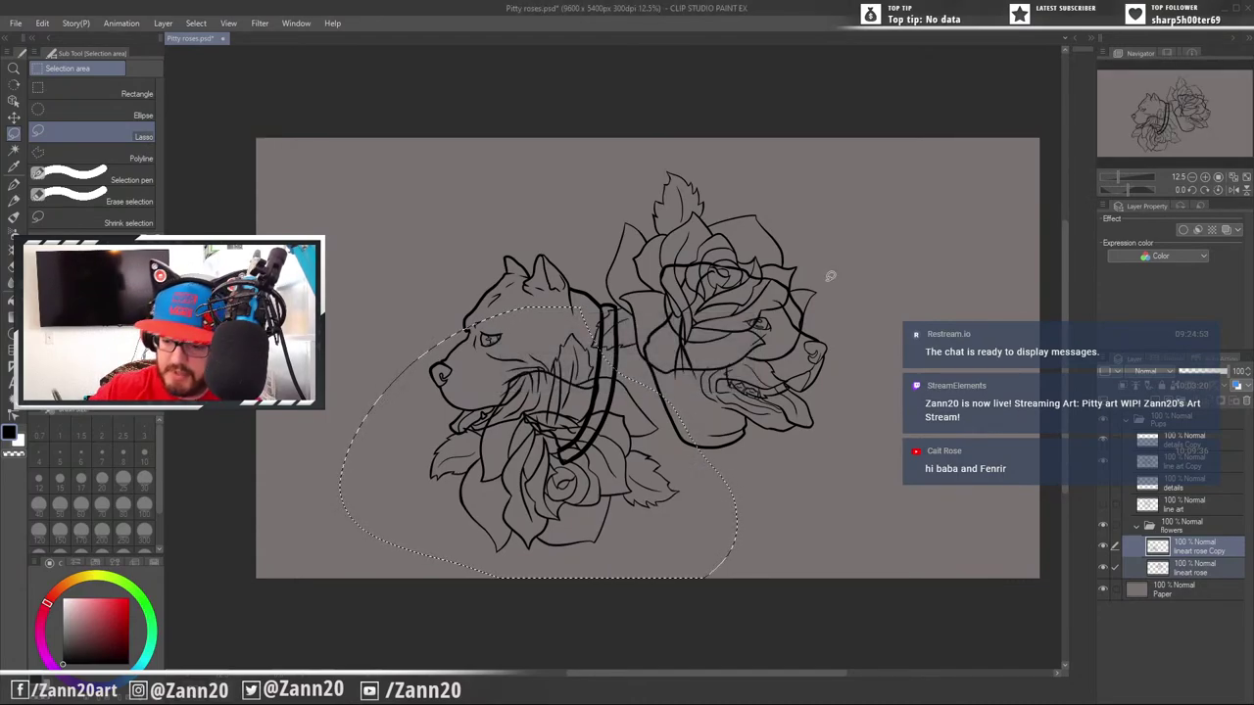
click(233, 108)
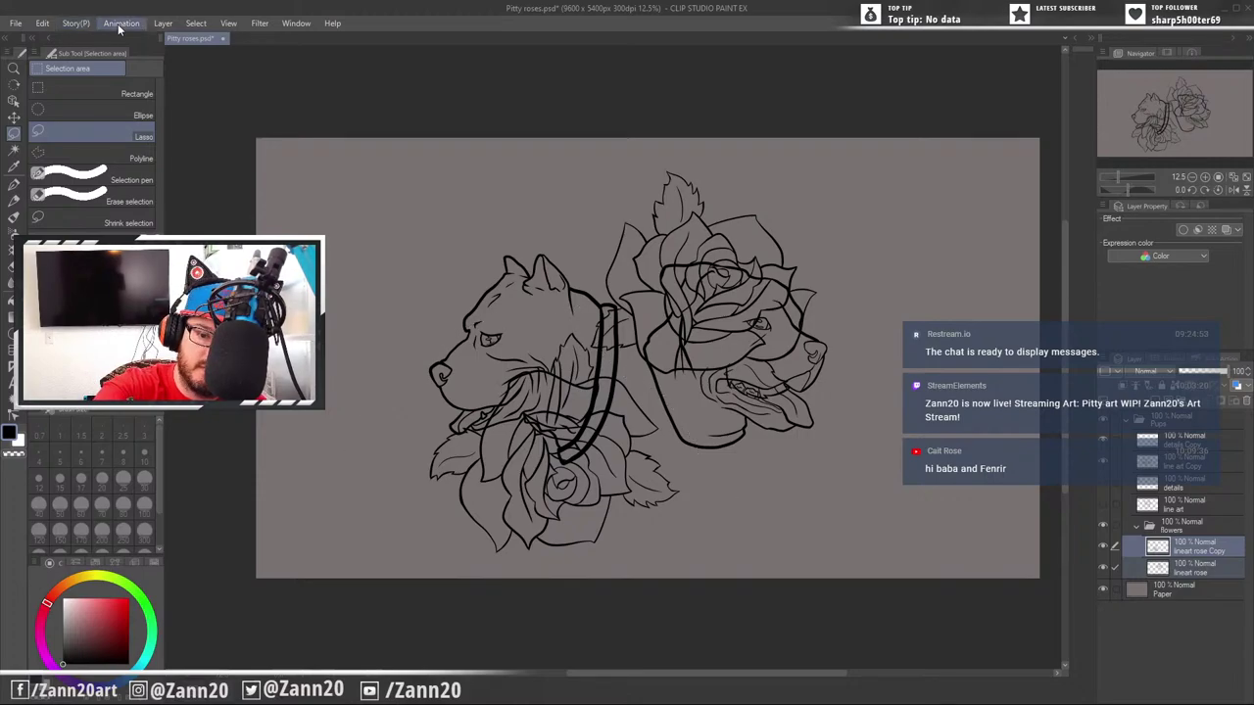
Change the canvas size to 20 by 20 inches with the centre reference point
click(43, 23)
mouse_move(88, 339)
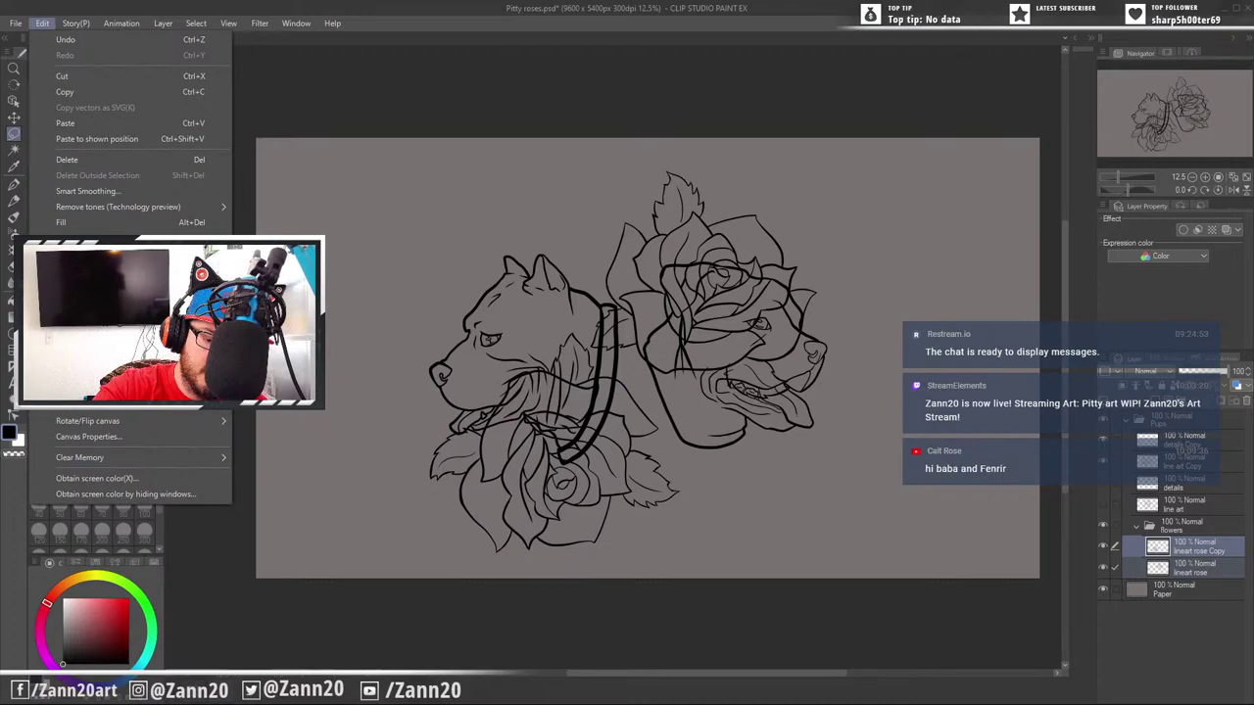
click(88, 389)
click(677, 338)
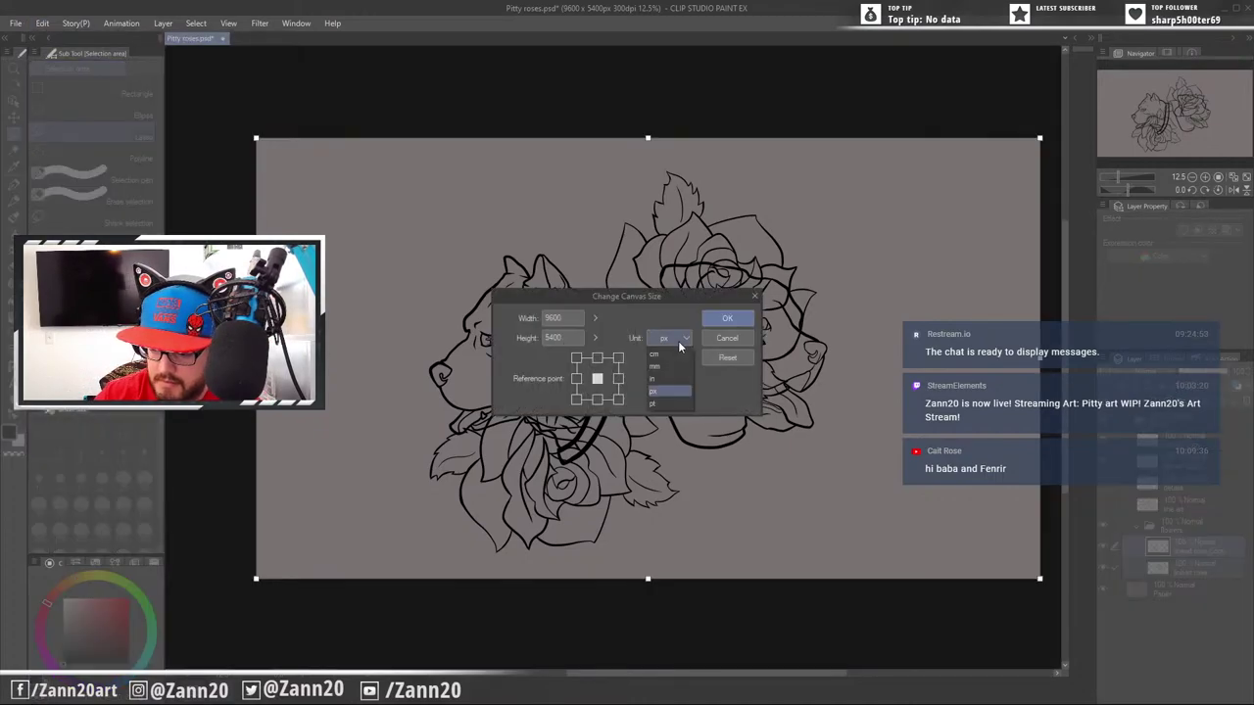
click(670, 380)
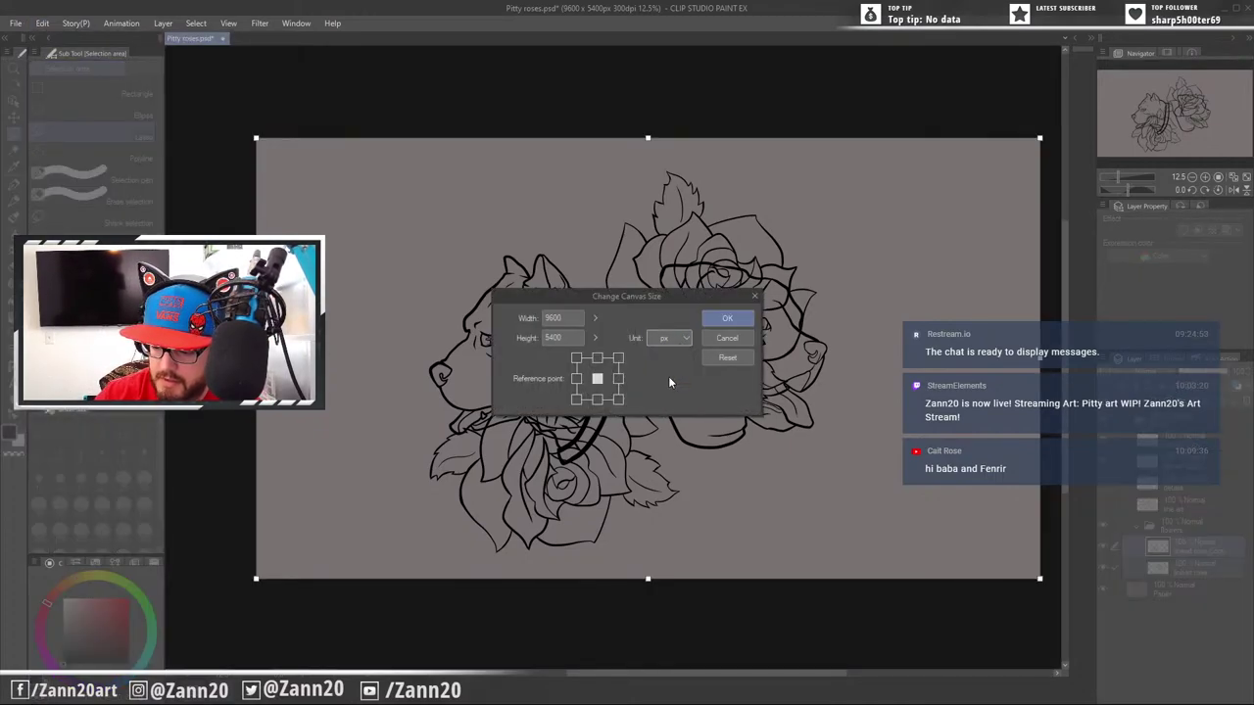
click(570, 319)
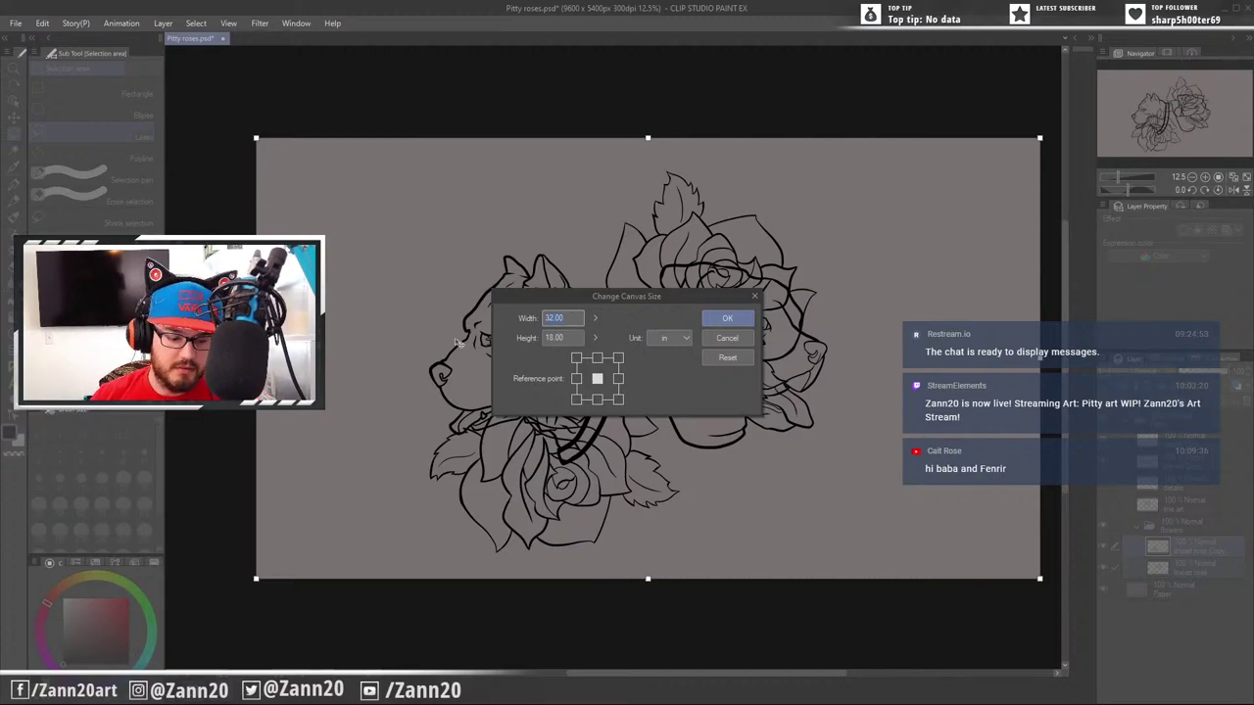
text(2)
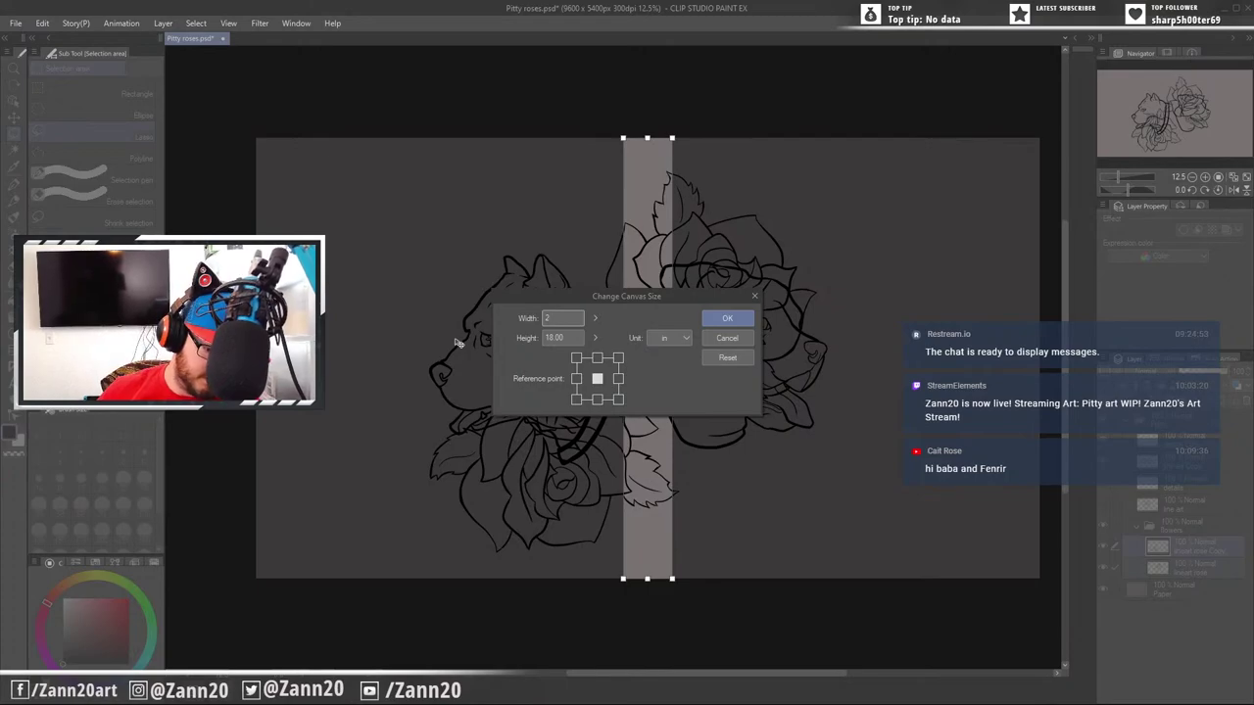
text(0)
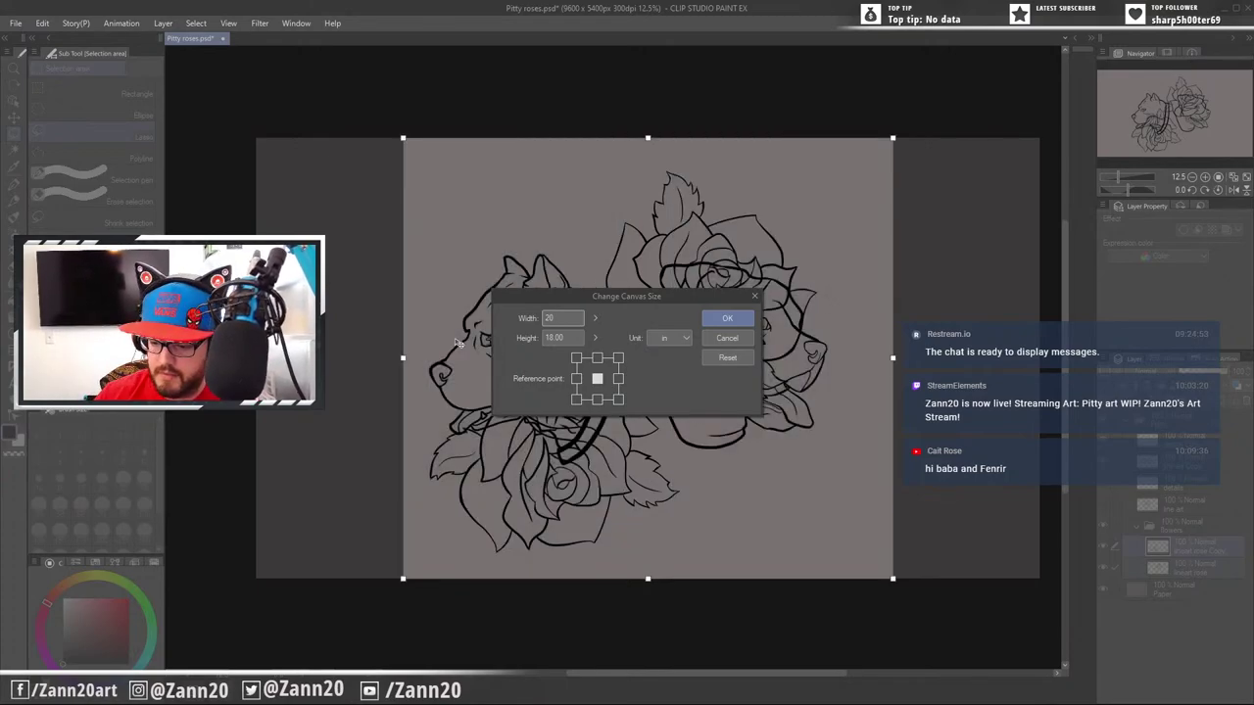
key(Tab)
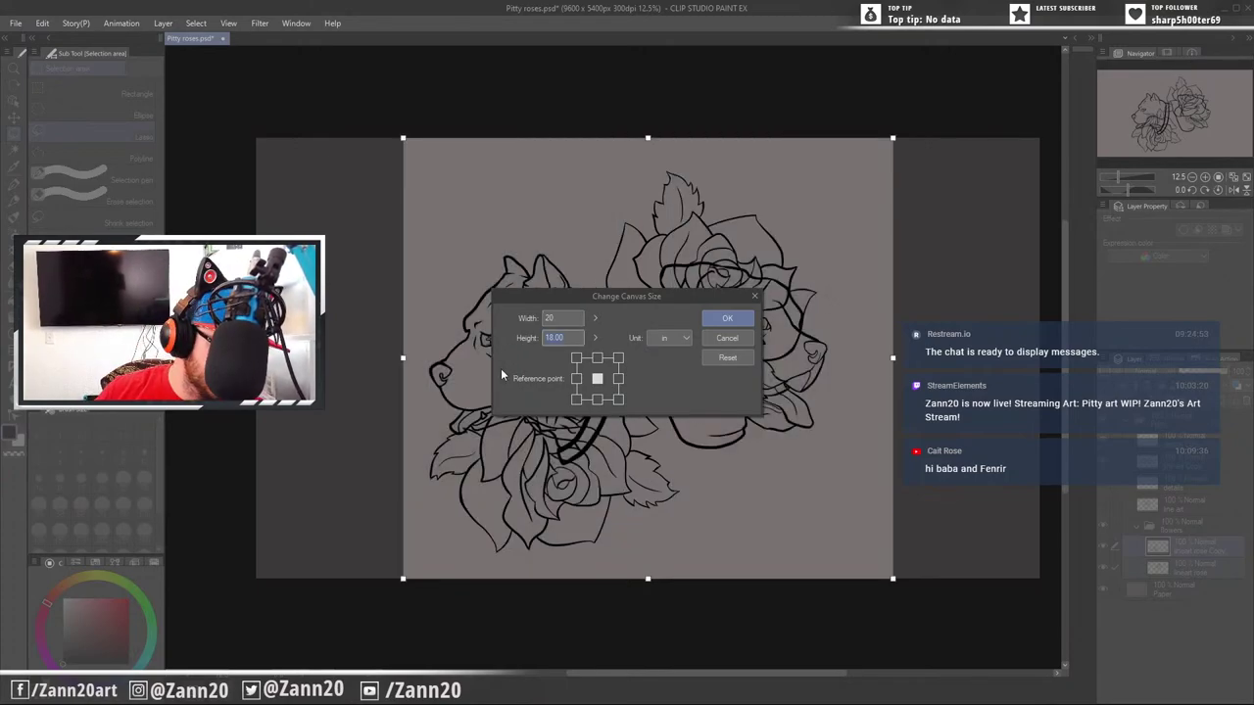
text(20)
key(Return)
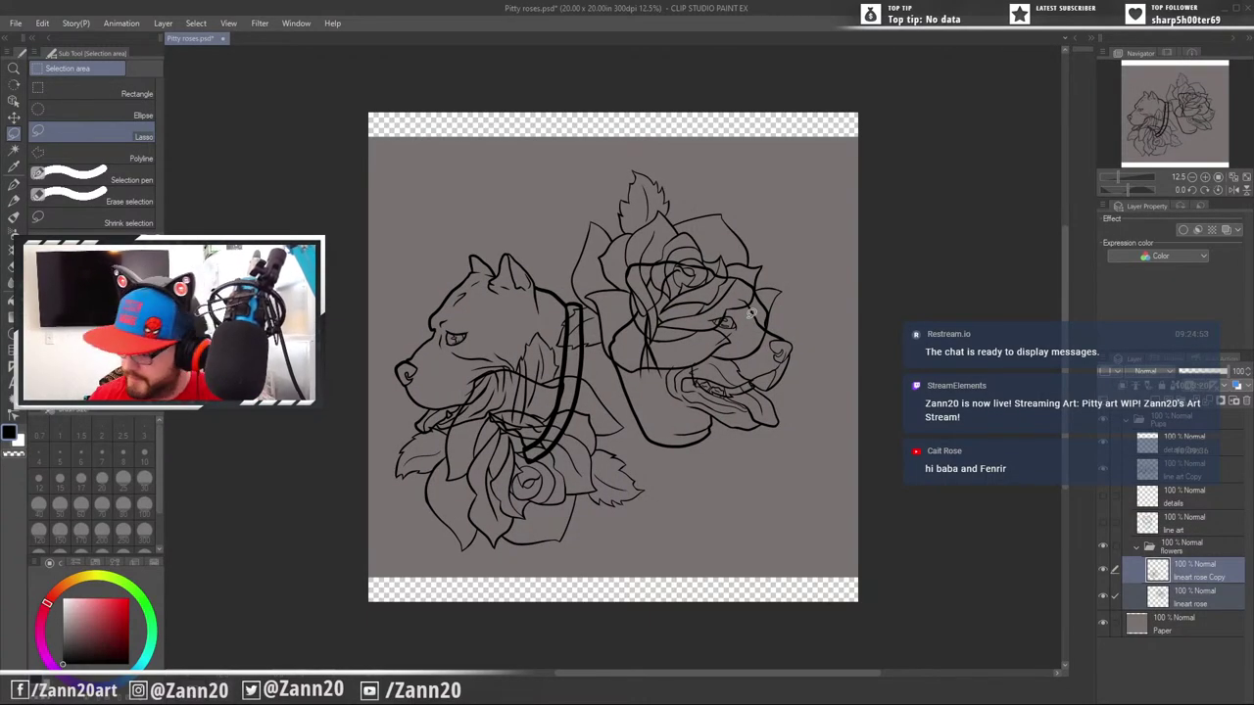
Sample the grey background colour and activate the G-pen on the Paper layer
right_click(773, 512)
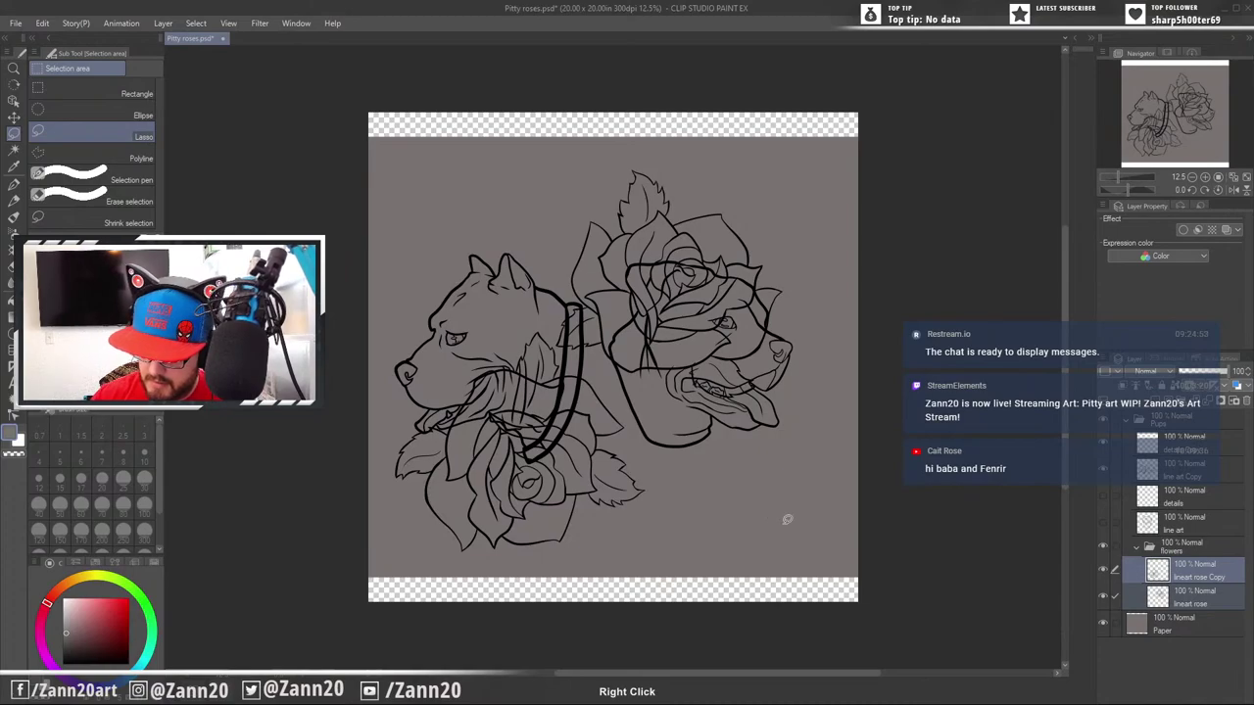
click(1138, 623)
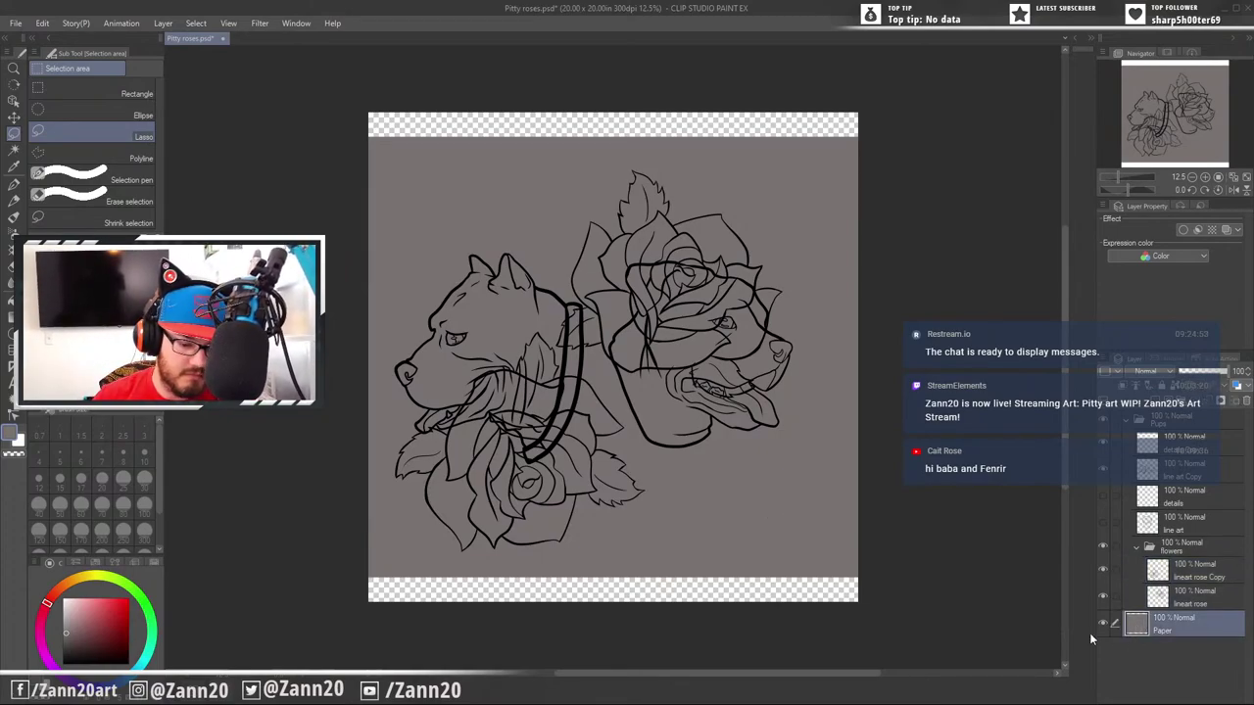
key(o)
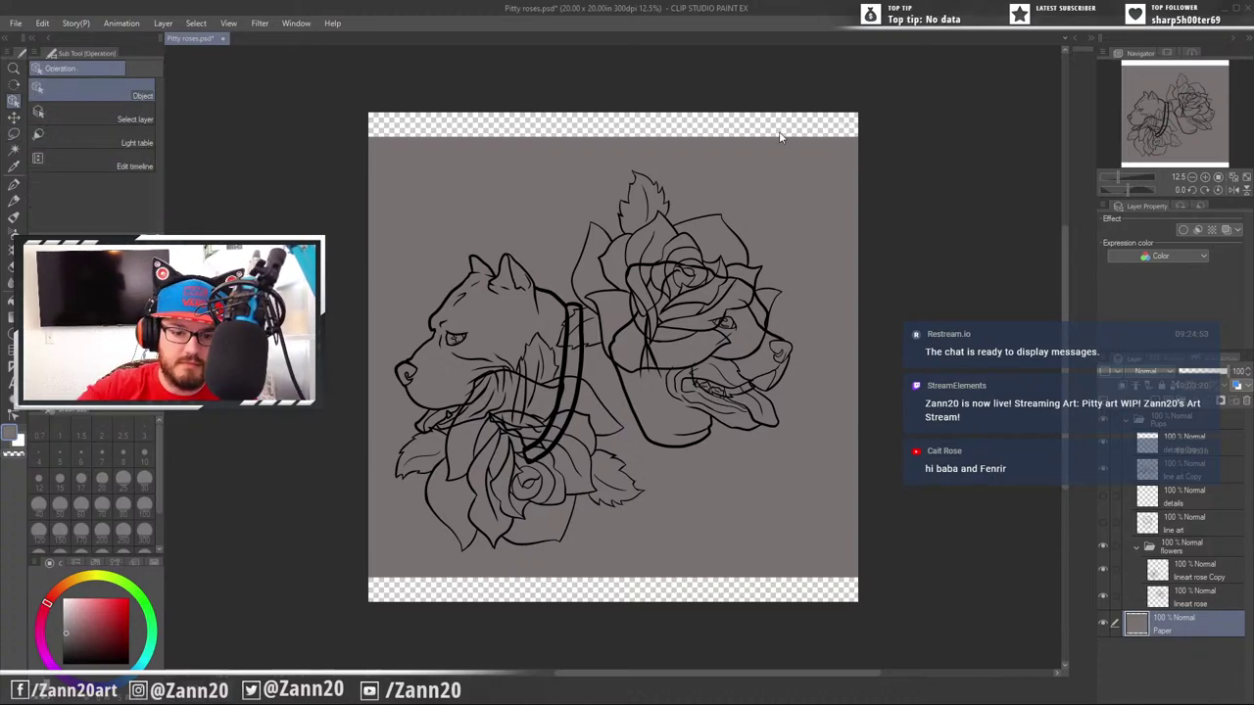
key(p)
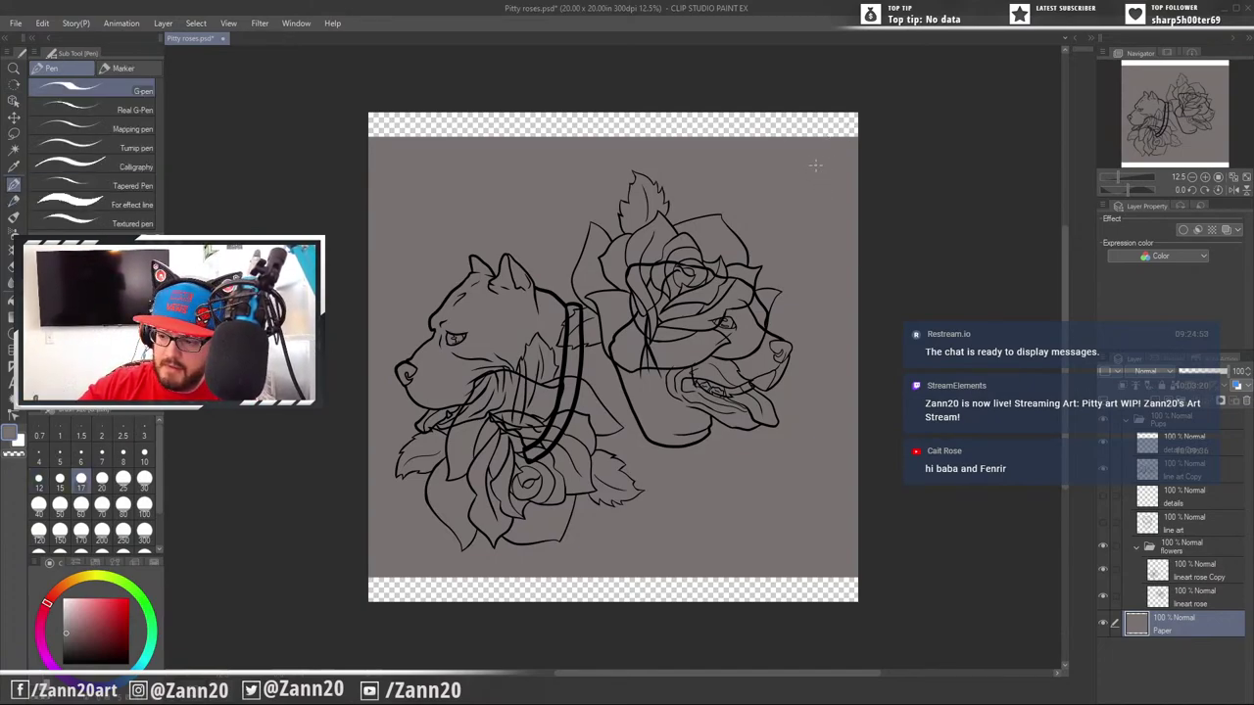
key(bracketleft)
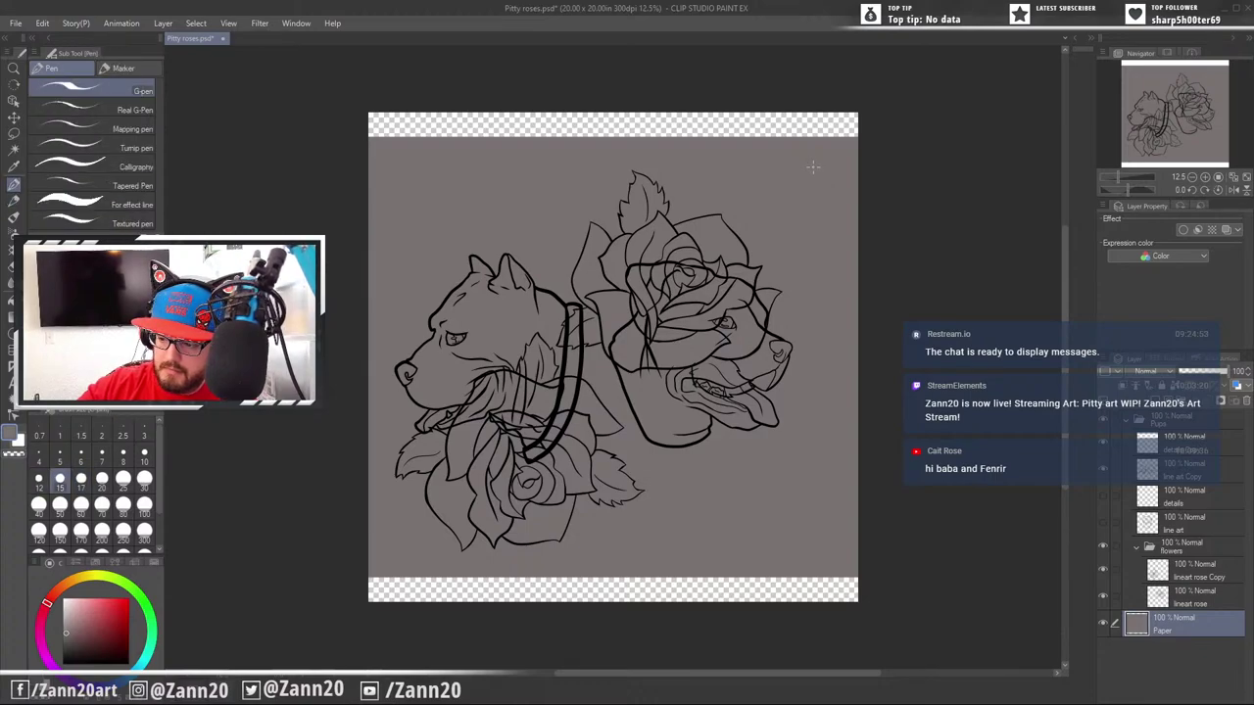
key(bracketleft)
key(bracketleft)
key(p)
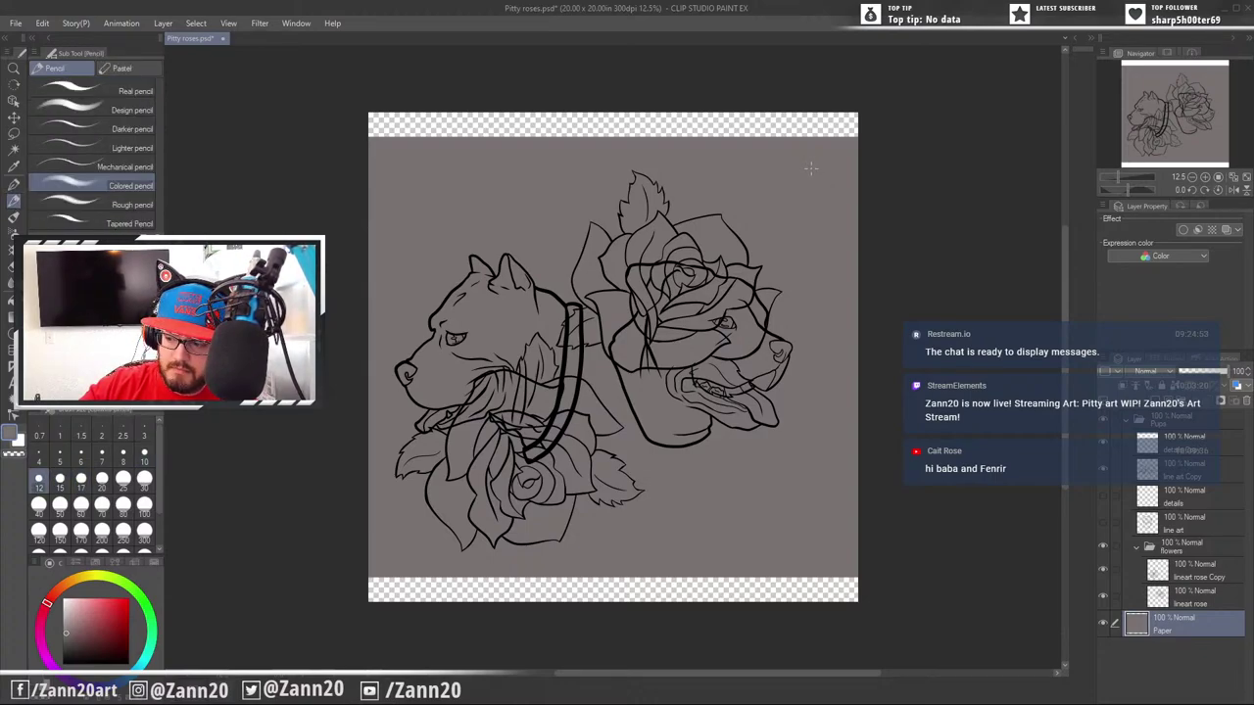
key(p)
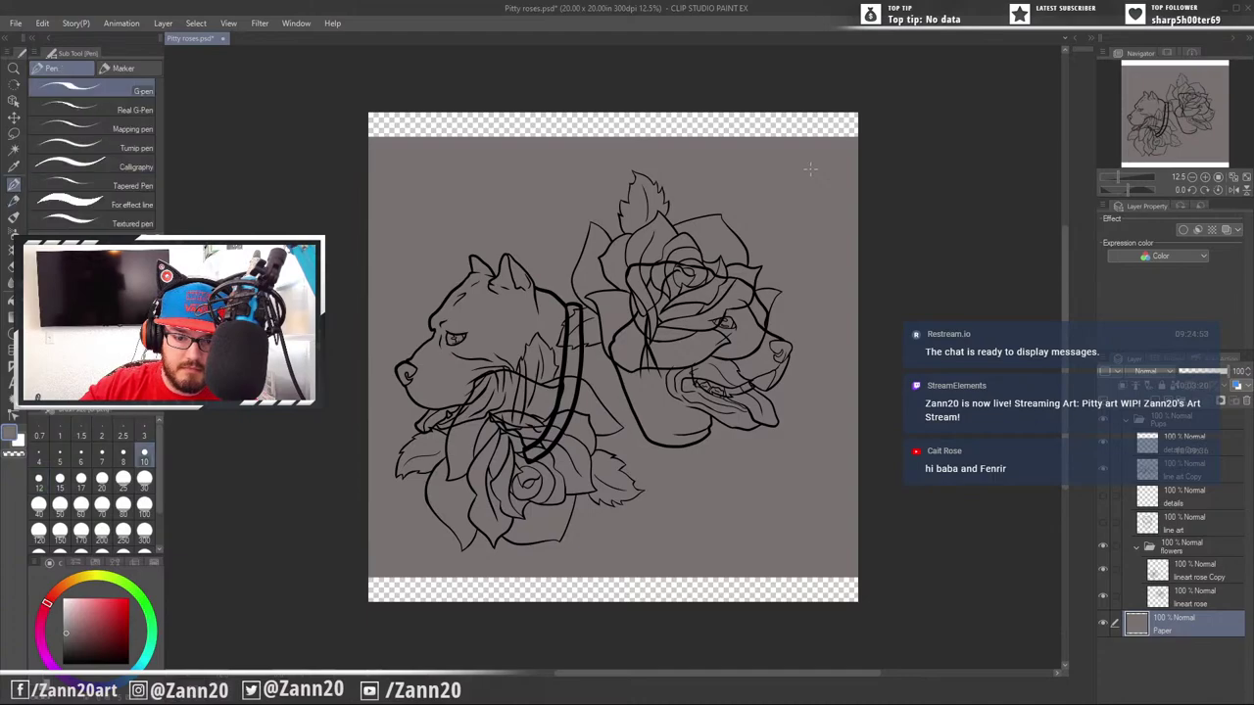
key(minus)
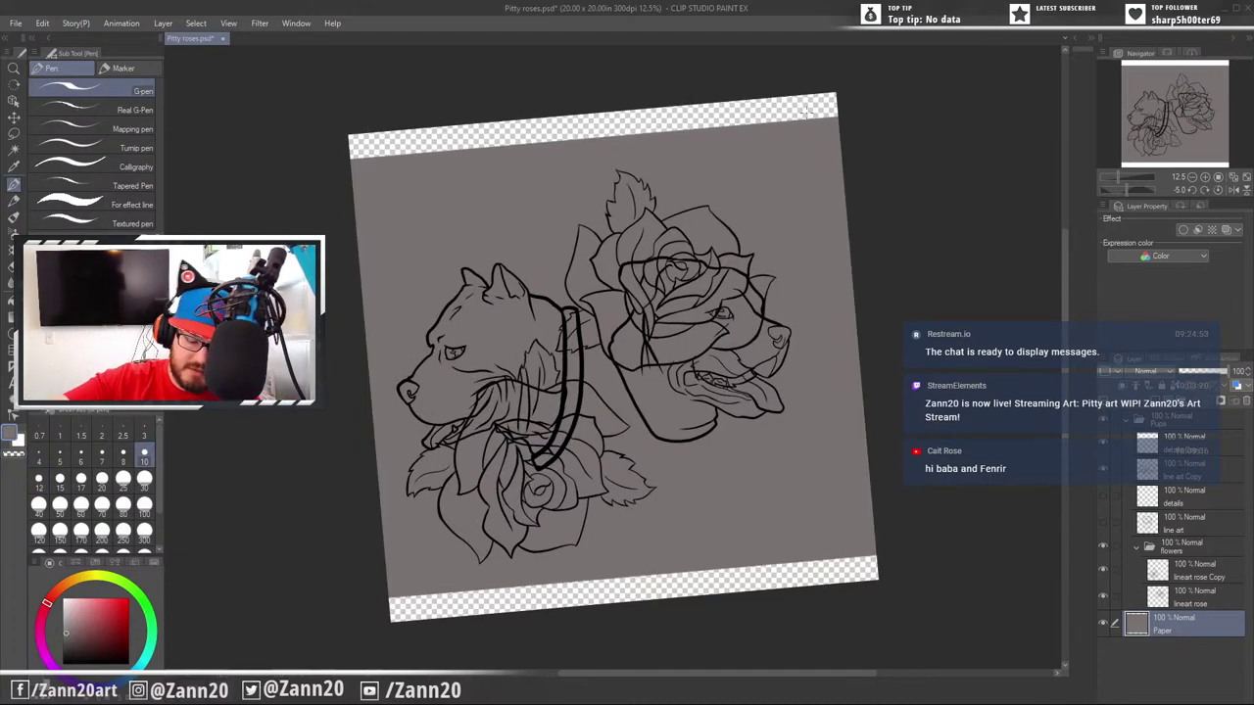
key(r)
double_click(865, 219)
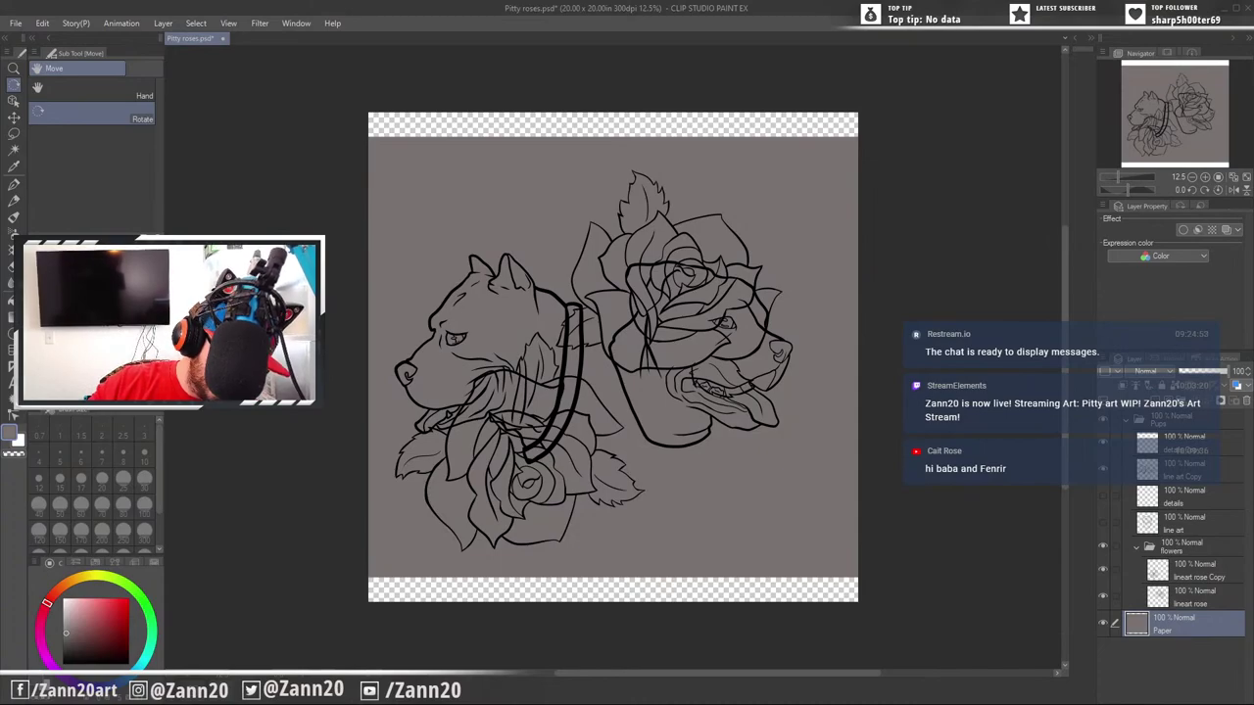
Enlarge the G-pen greatly and paint the transparent strips along the canvas's upper and lower edges with the background grey
key(p)
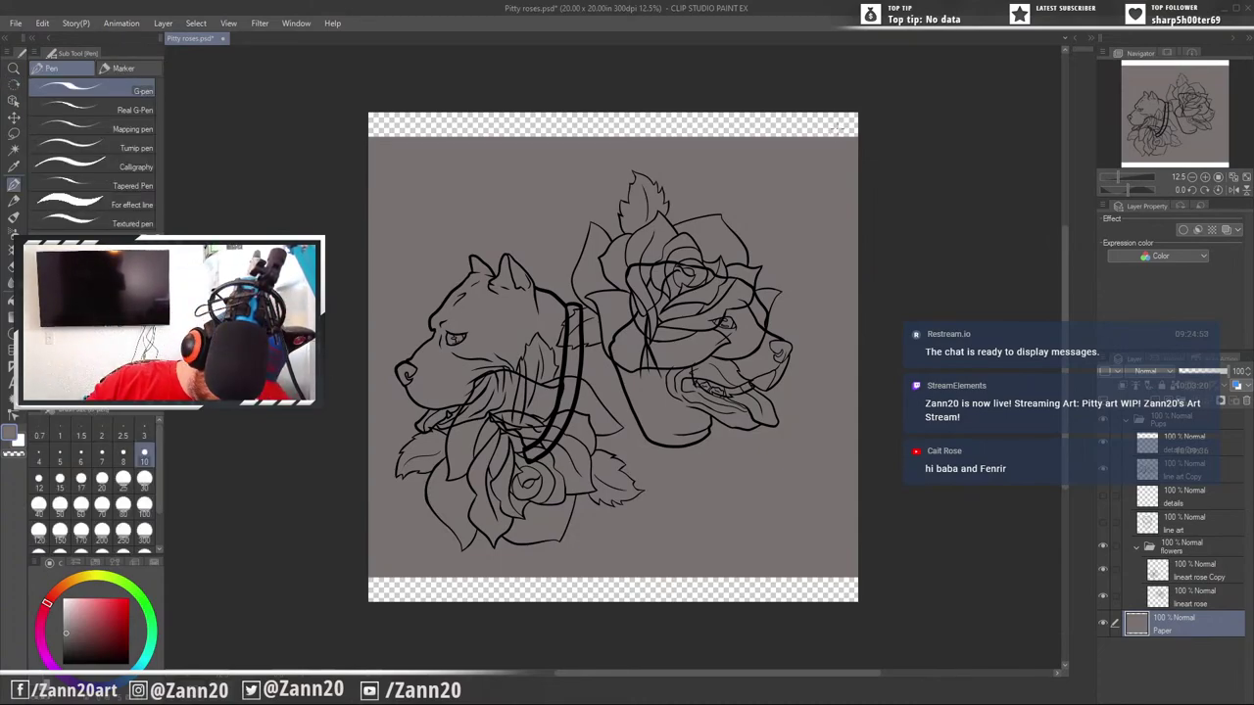
key(])
key(])
key(])
key(])
key(])
key(])
key(])
key(])
key(])
key(])
key(])
key(])
key(])
key(])
key(])
key(])
key(])
key(])
key(])
key(])
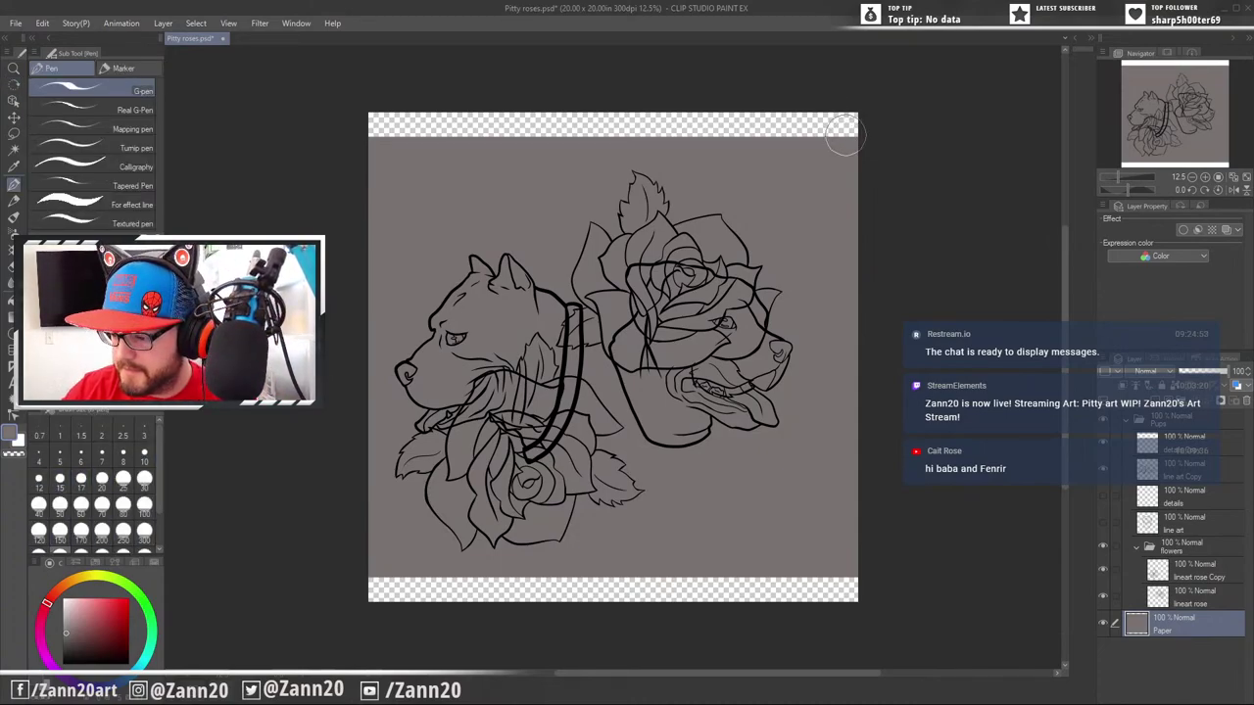
mouse_move(846, 135)
mouse_down()
mouse_move(845, 101)
mouse_move(790, 128)
mouse_move(808, 126)
mouse_move(370, 133)
mouse_move(668, 116)
mouse_up()
mouse_move(361, 595)
mouse_down()
mouse_move(403, 576)
mouse_move(869, 585)
mouse_move(425, 600)
mouse_move(893, 578)
mouse_move(882, 592)
mouse_move(416, 585)
mouse_up()
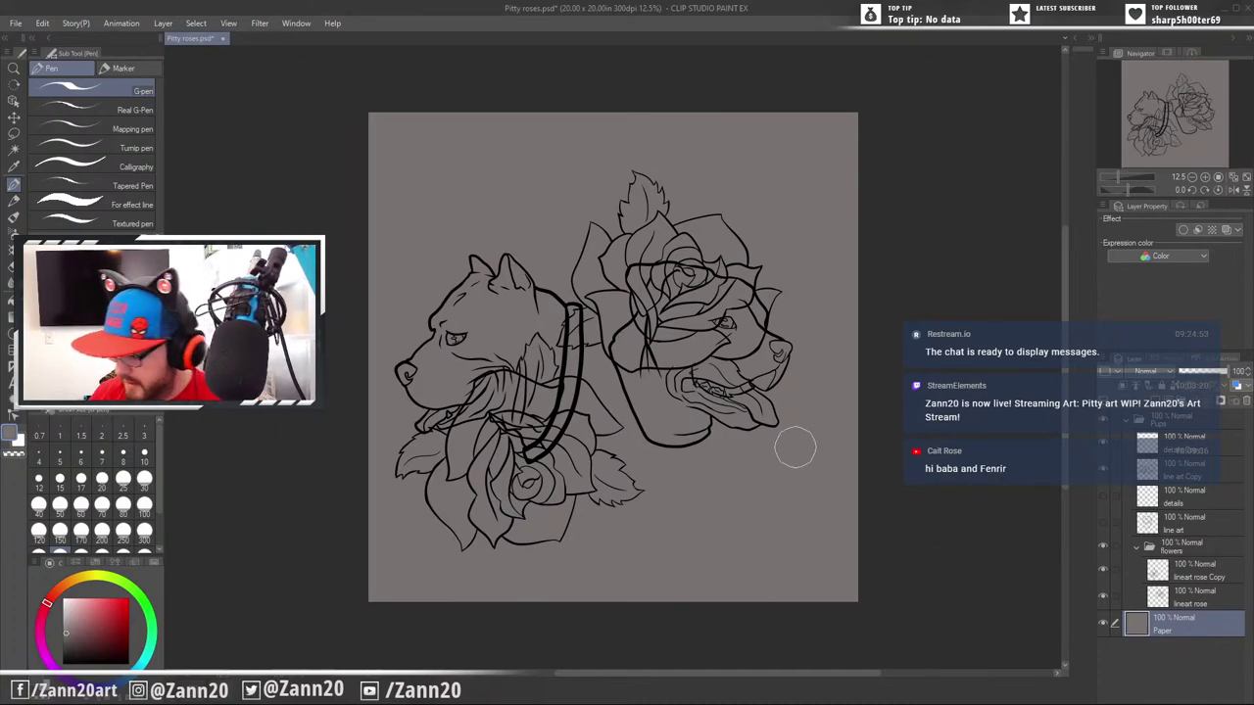
Transform the lineart rose Copy layer, rotating the rose slightly clockwise and placing it beneath and between the two pit bull necks
key(m)
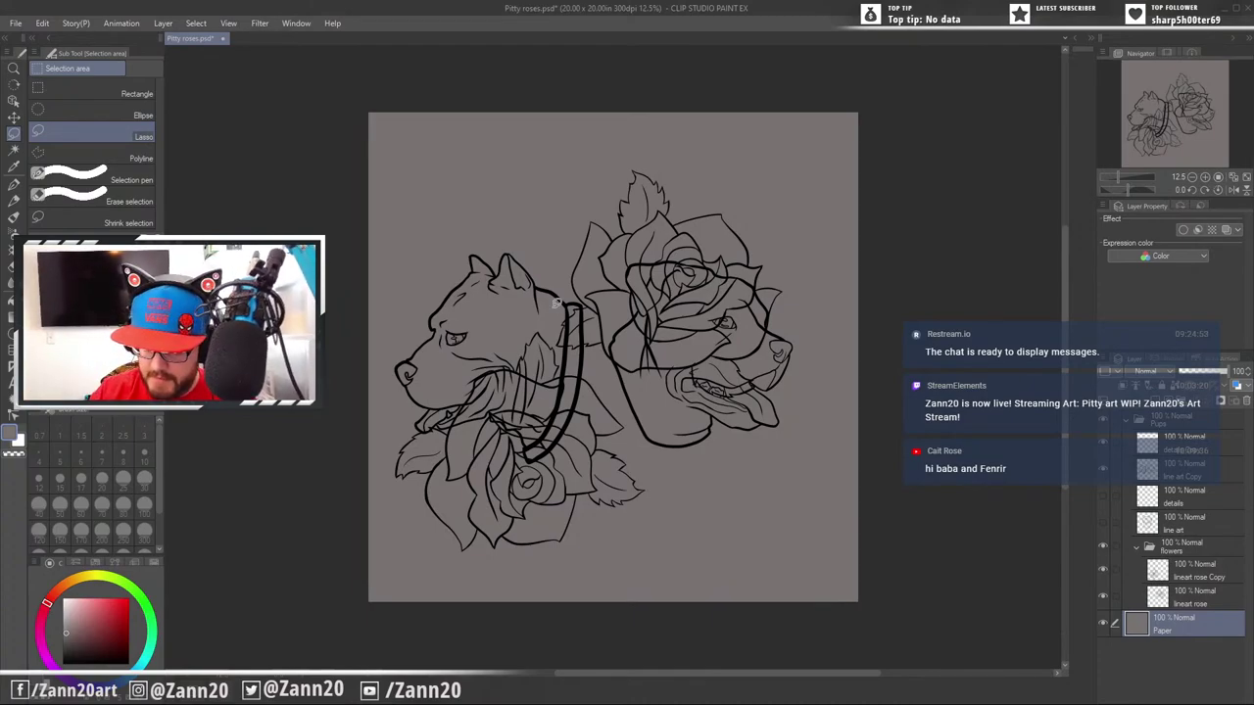
click(1168, 574)
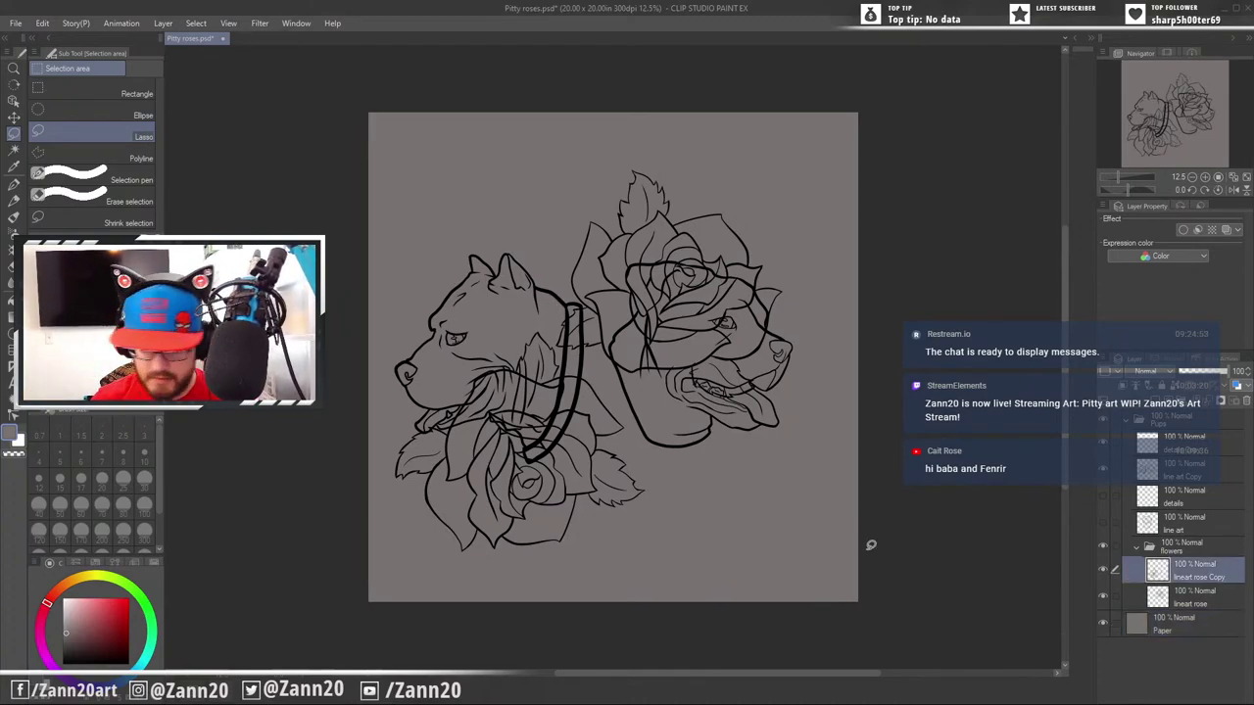
key(ctrl+t)
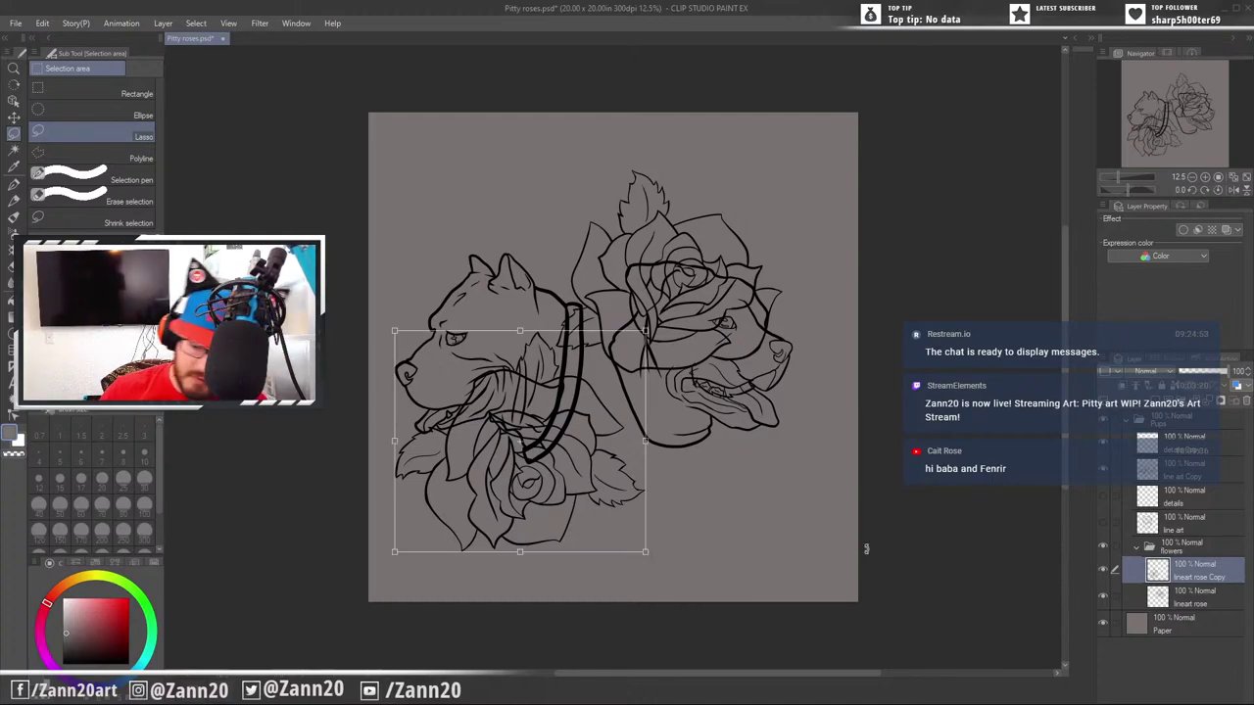
drag(598, 465, 633, 493)
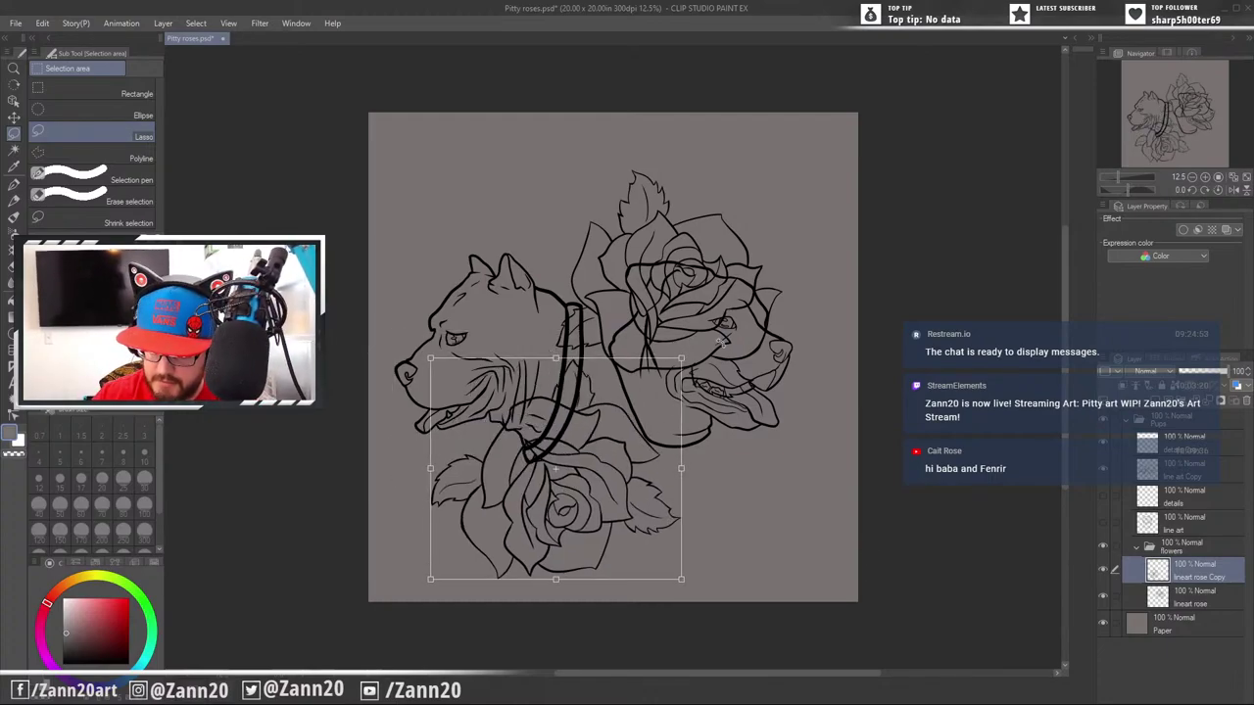
drag(721, 342, 771, 422)
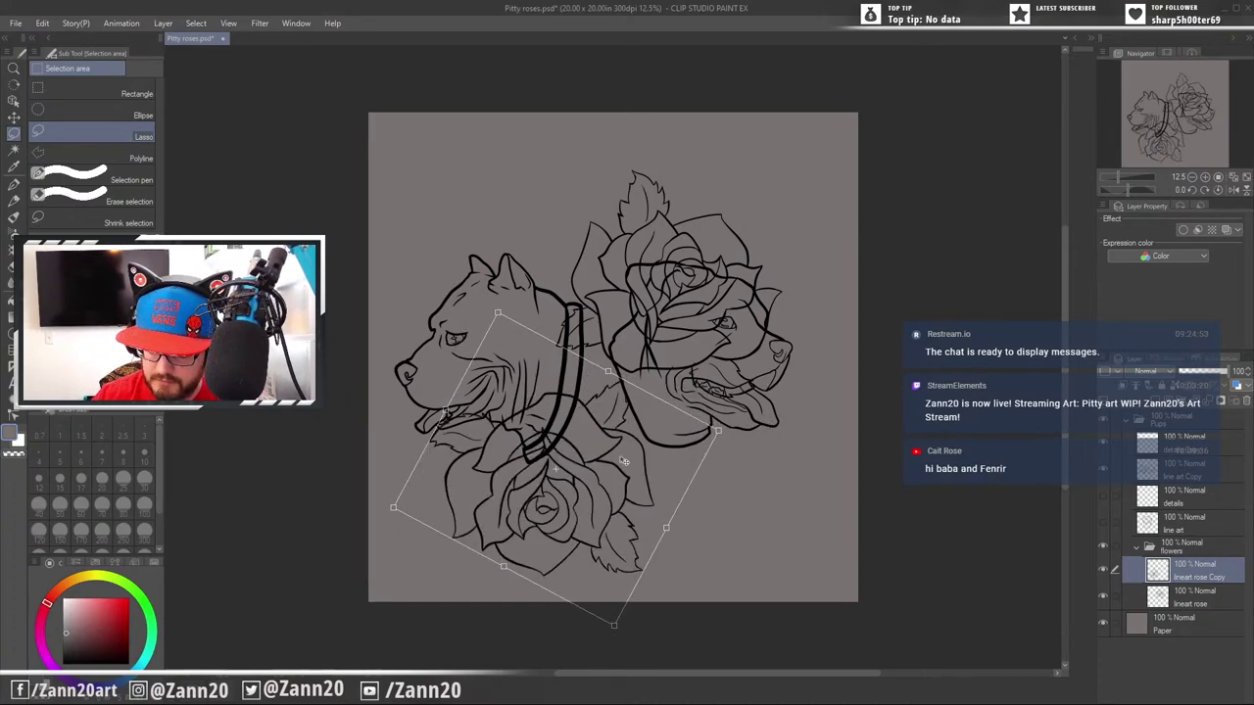
drag(625, 460, 644, 469)
drag(817, 416, 827, 427)
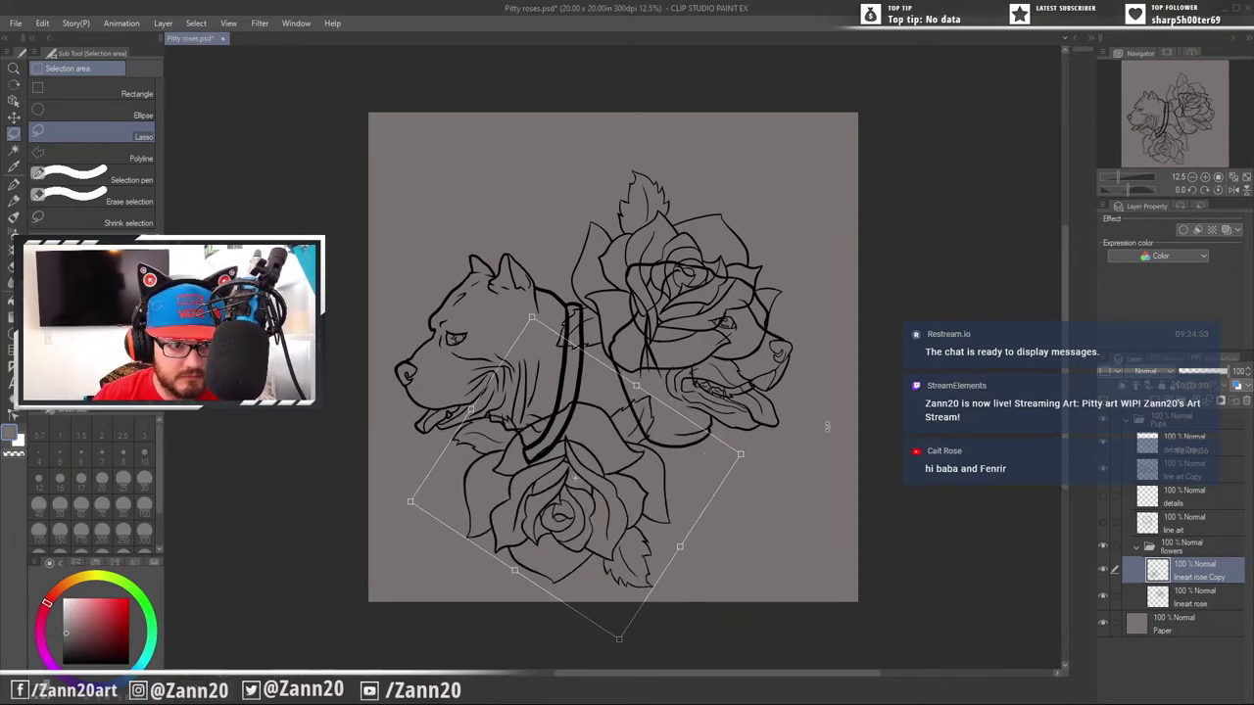
drag(613, 503, 612, 492)
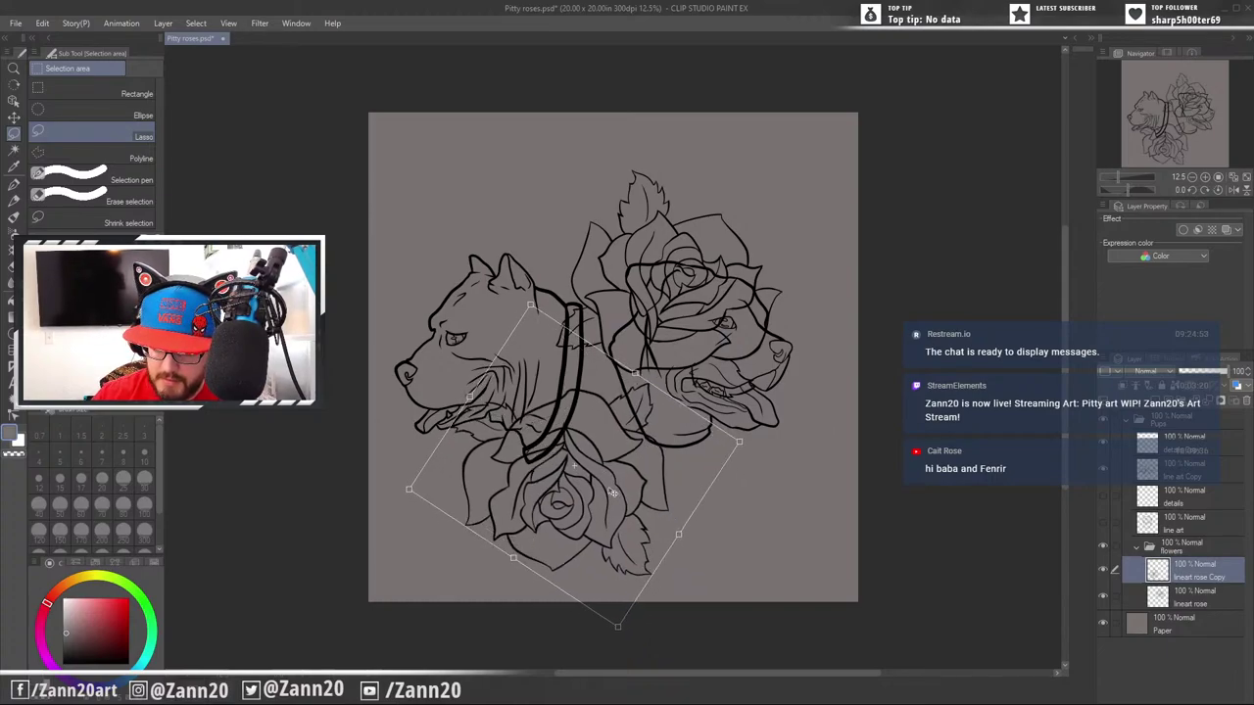
drag(781, 407, 785, 367)
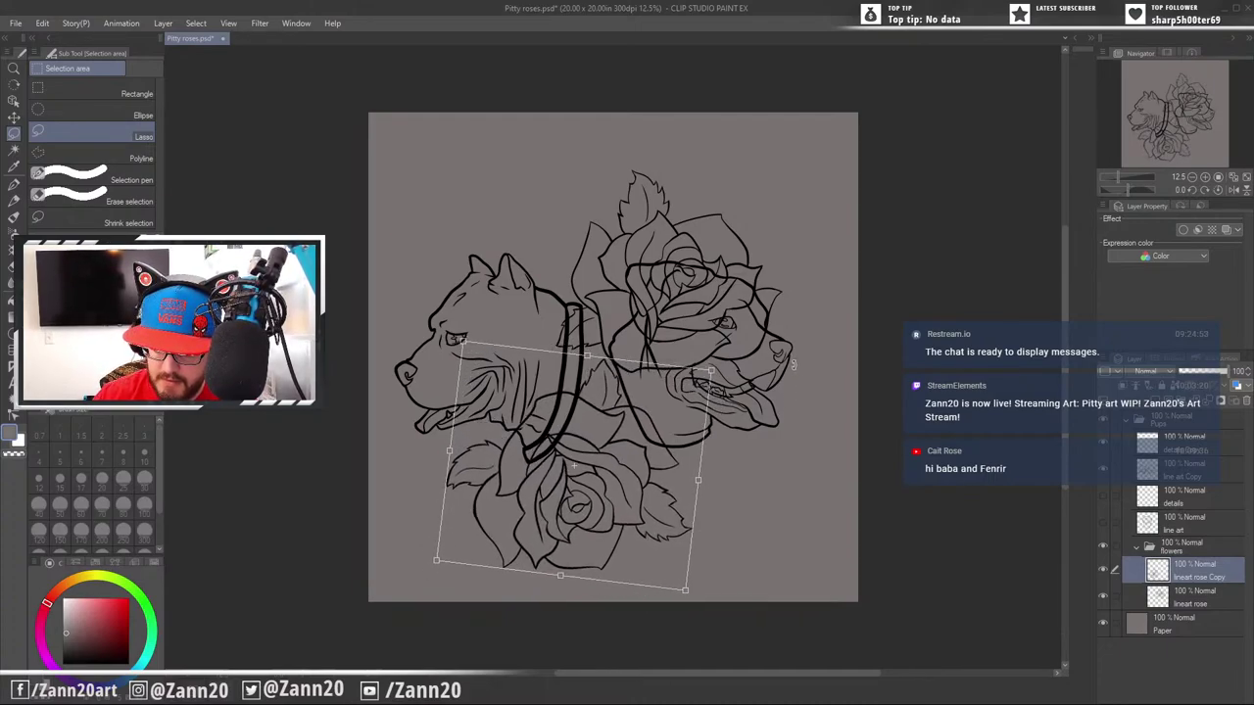
drag(621, 492, 627, 479)
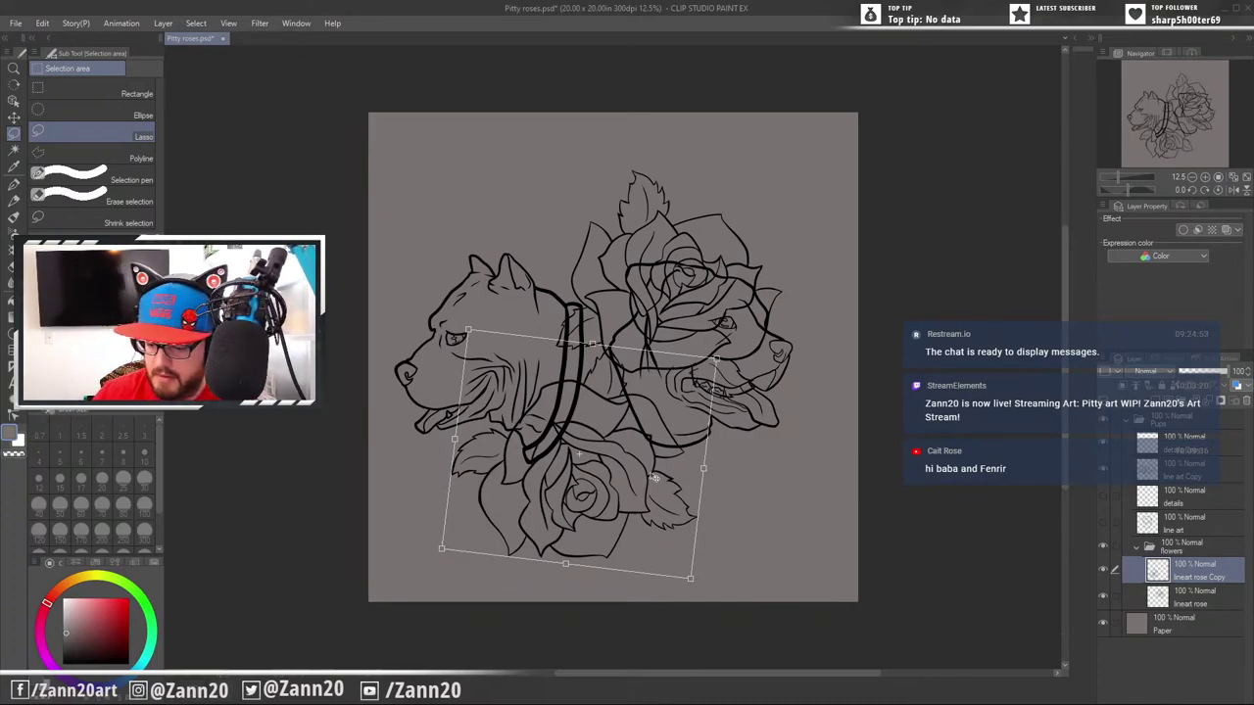
key(Return)
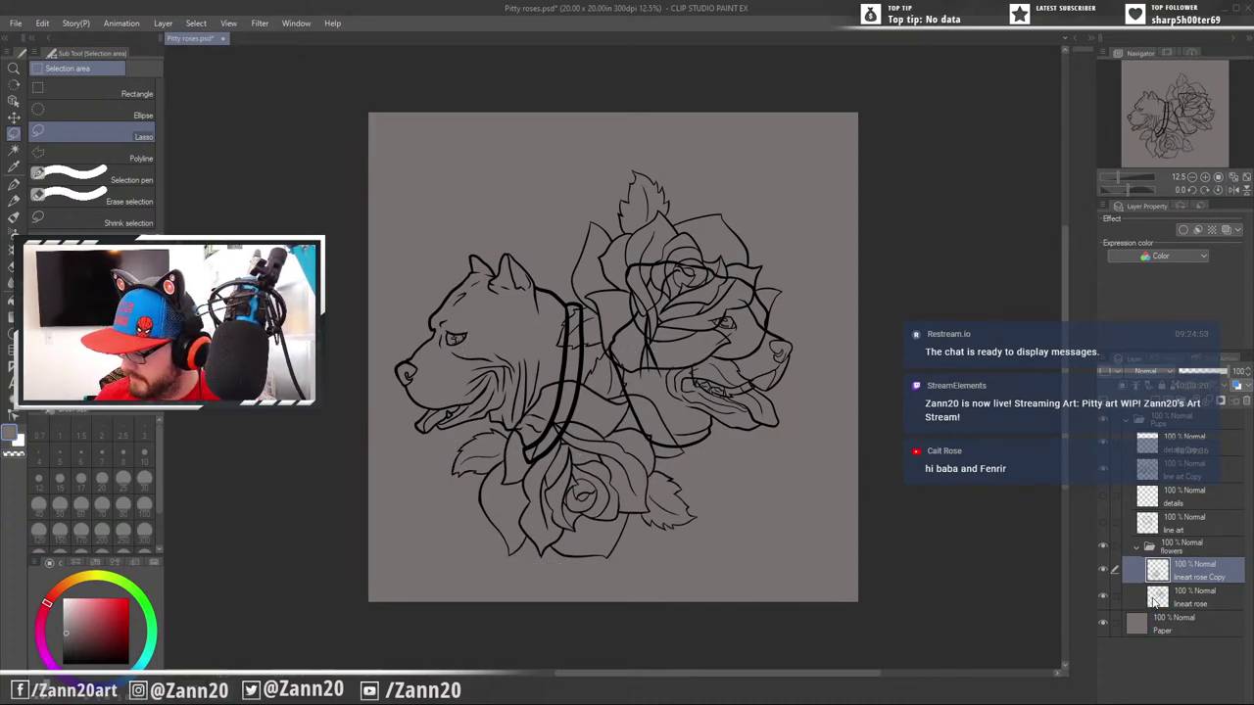
Transform the lineart rose layer, rotating the rose counterclockwise and placing it above and between the two pit bull heads
click(1158, 600)
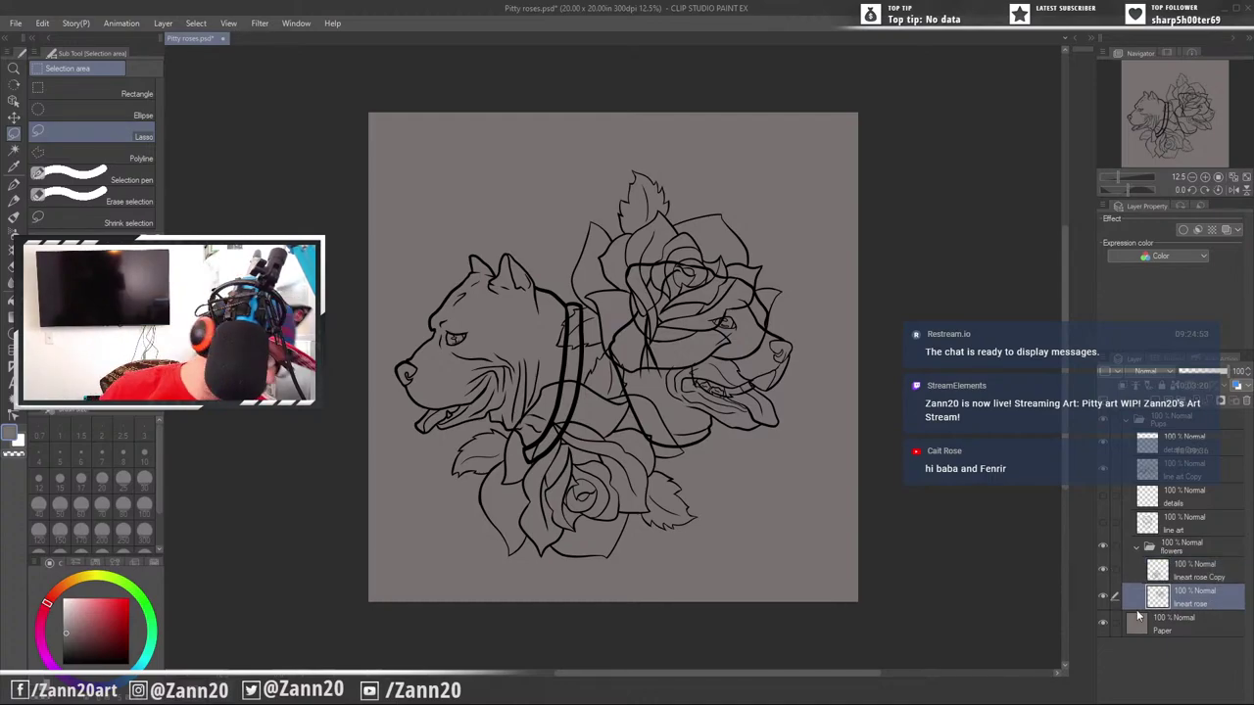
key(ctrl+t)
drag(740, 269, 688, 251)
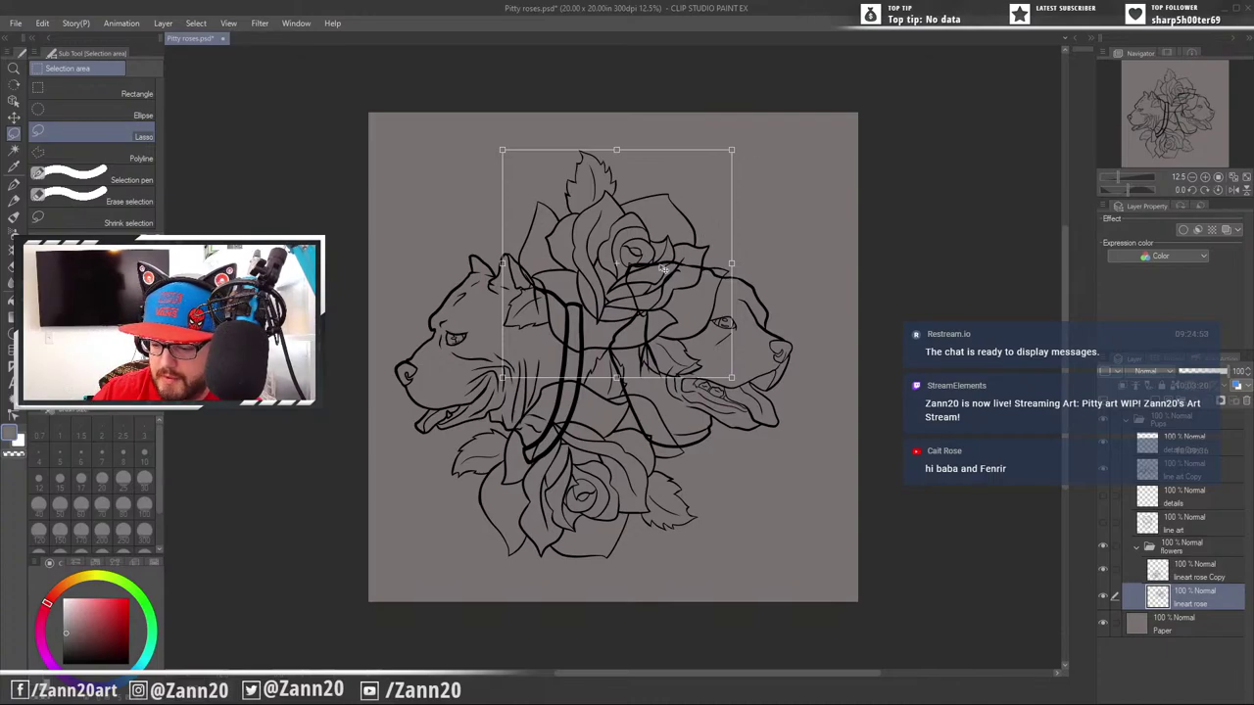
drag(656, 348, 663, 377)
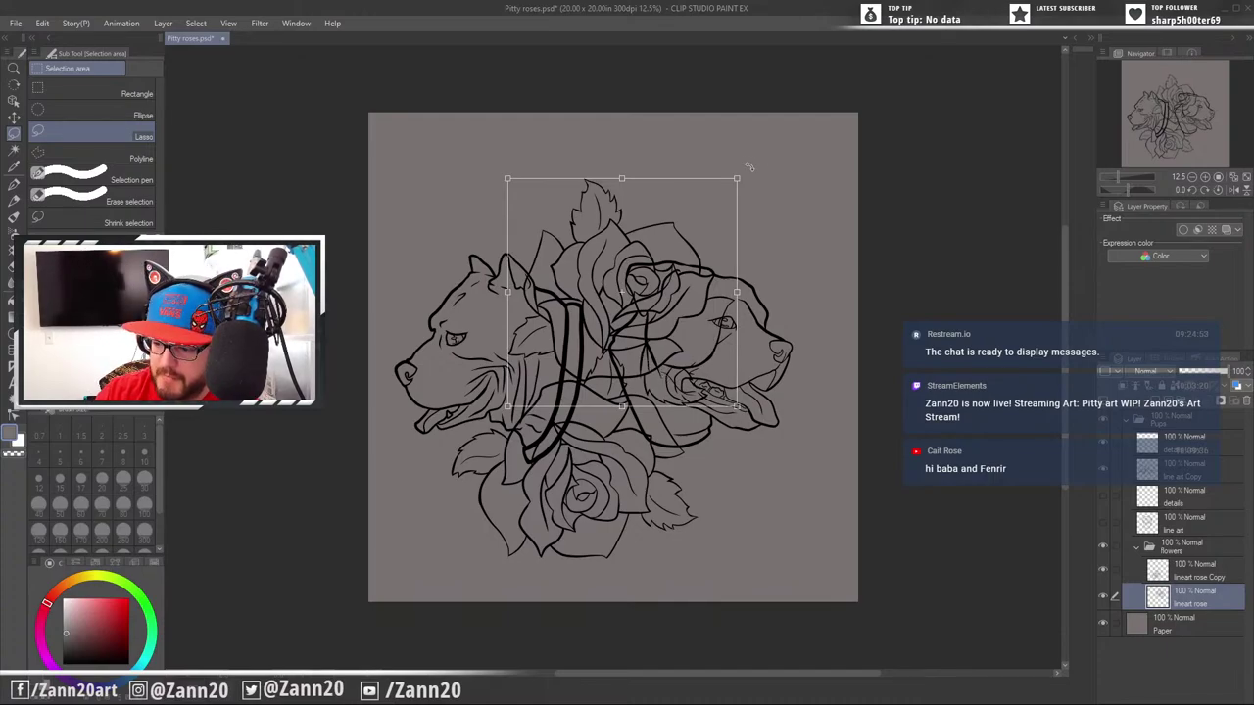
drag(751, 167, 774, 421)
drag(676, 316, 682, 286)
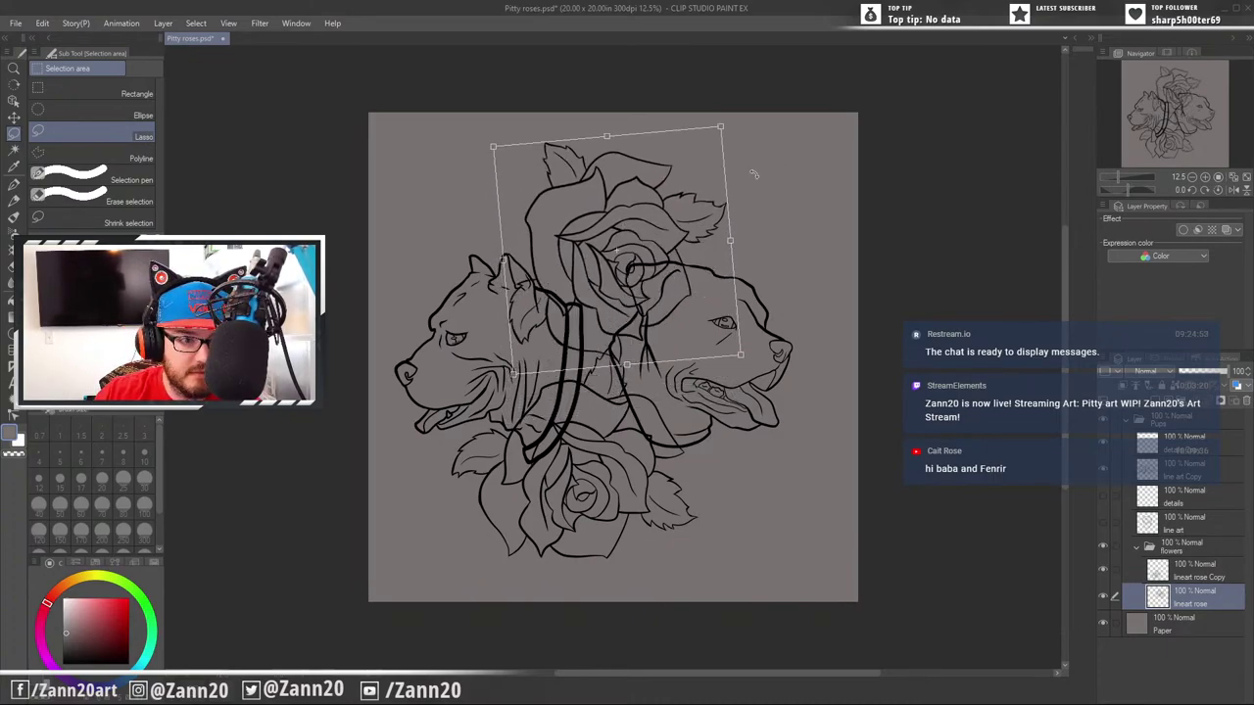
drag(750, 345, 652, 68)
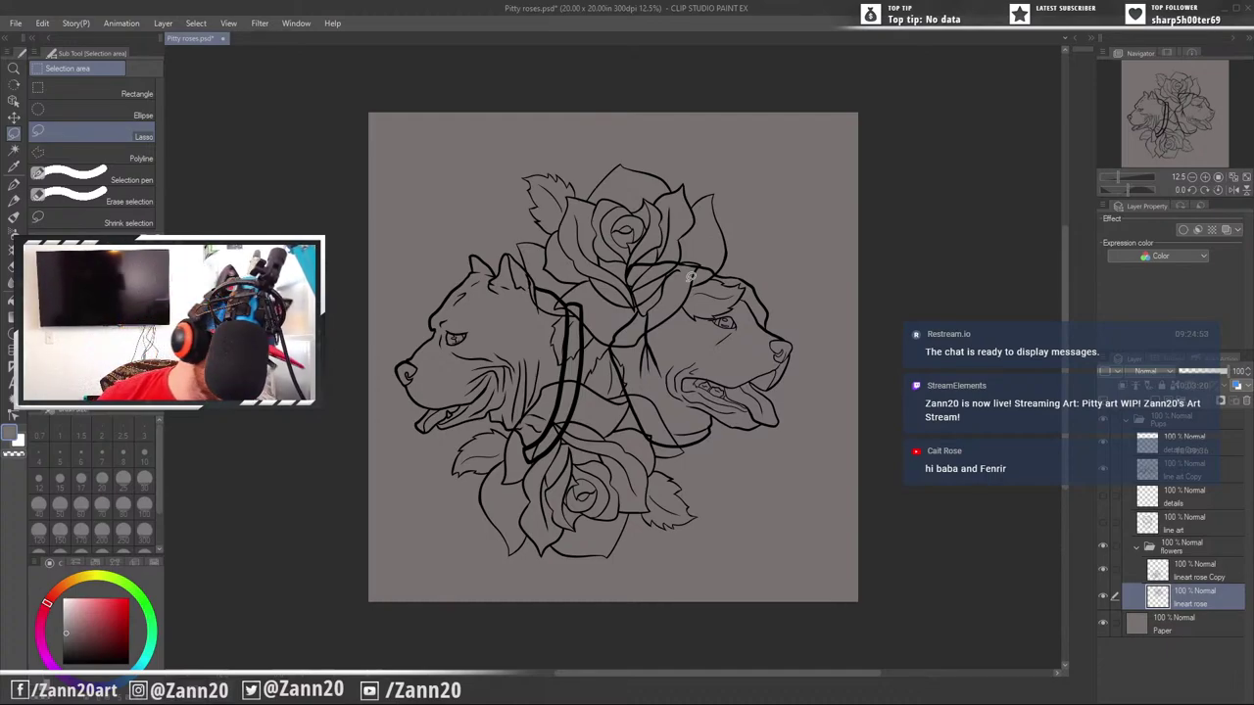
Duplicate the lineart rose Copy layer and transform the duplicate, rotating it counterclockwise, shrinking it slightly and placing it beneath the right pit bull's jaw
click(1162, 578)
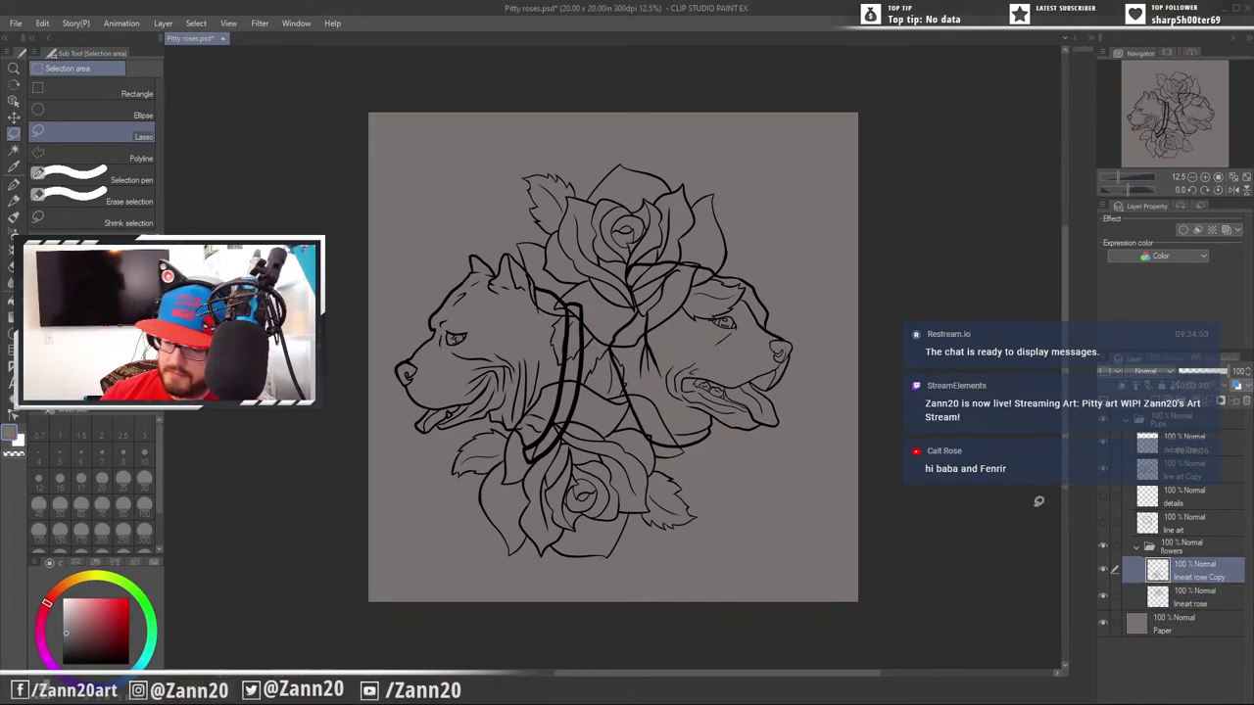
click(1111, 357)
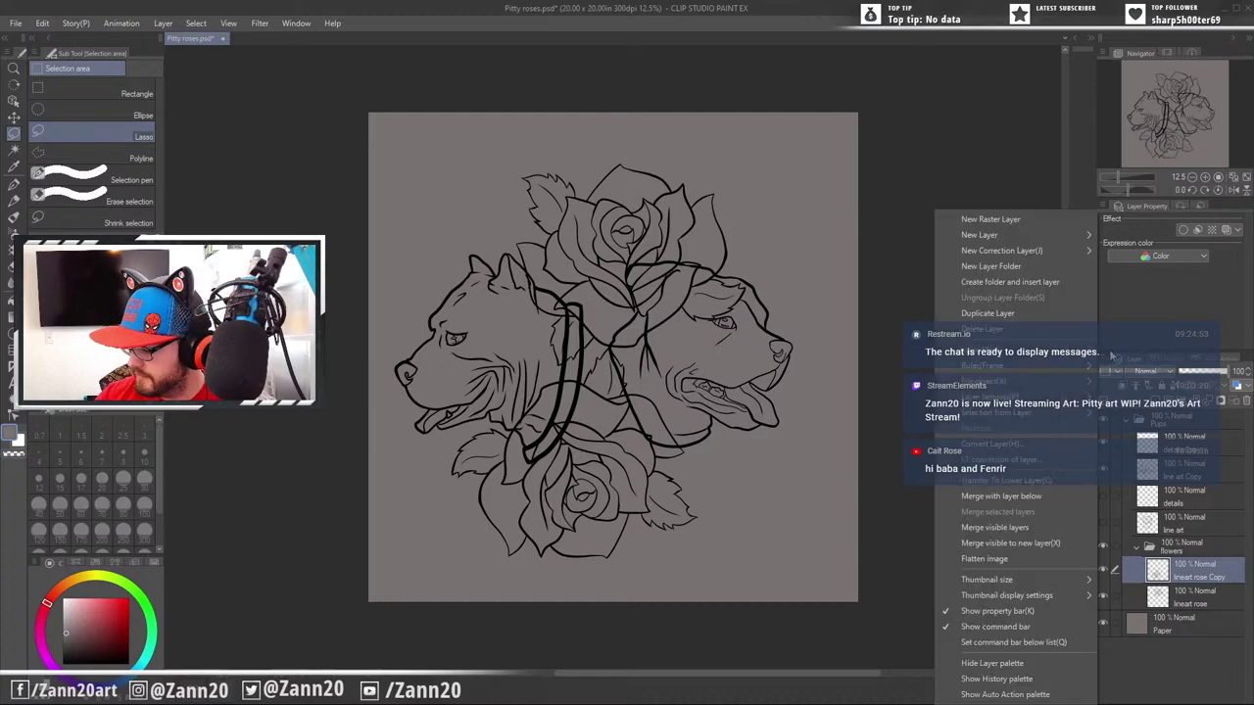
click(1019, 313)
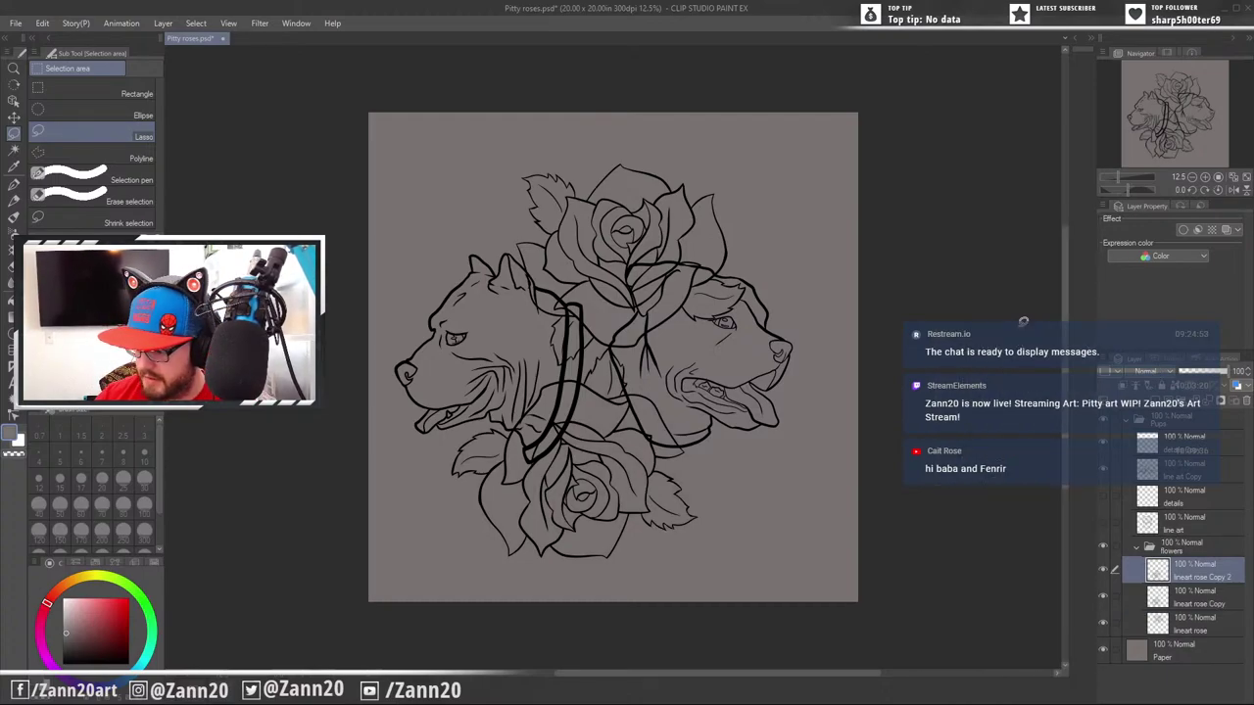
key(ctrl+t)
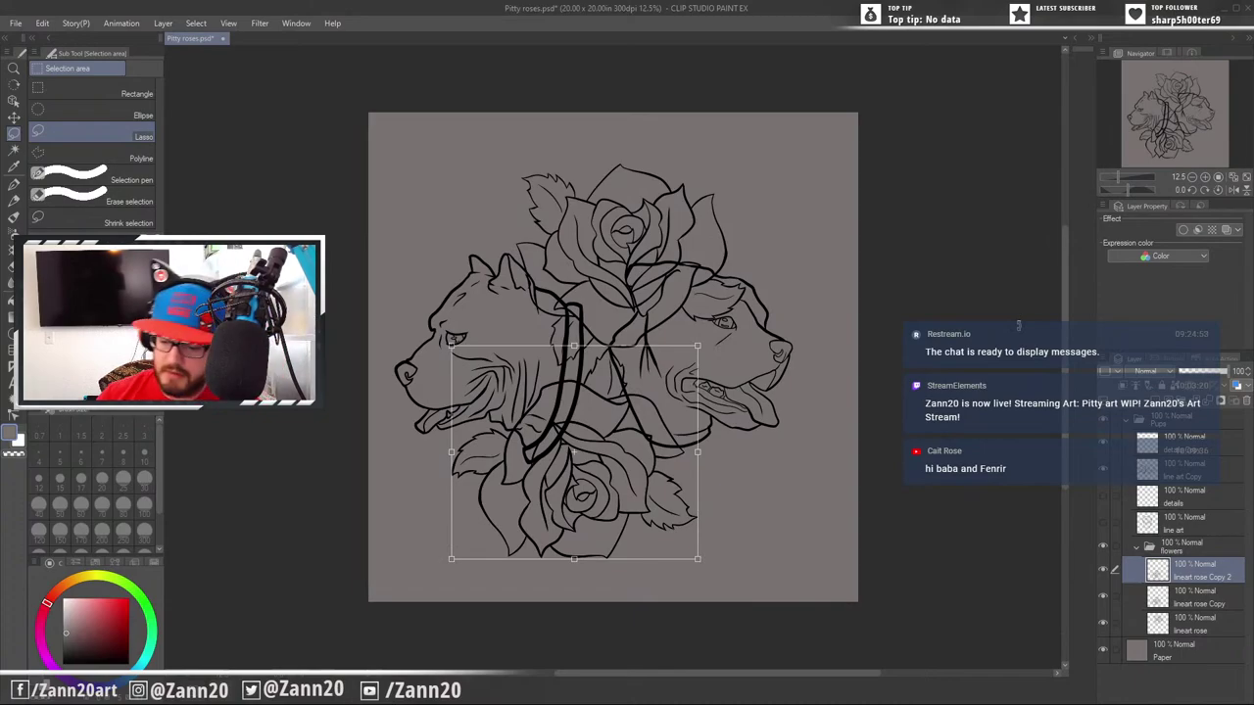
drag(600, 475, 778, 508)
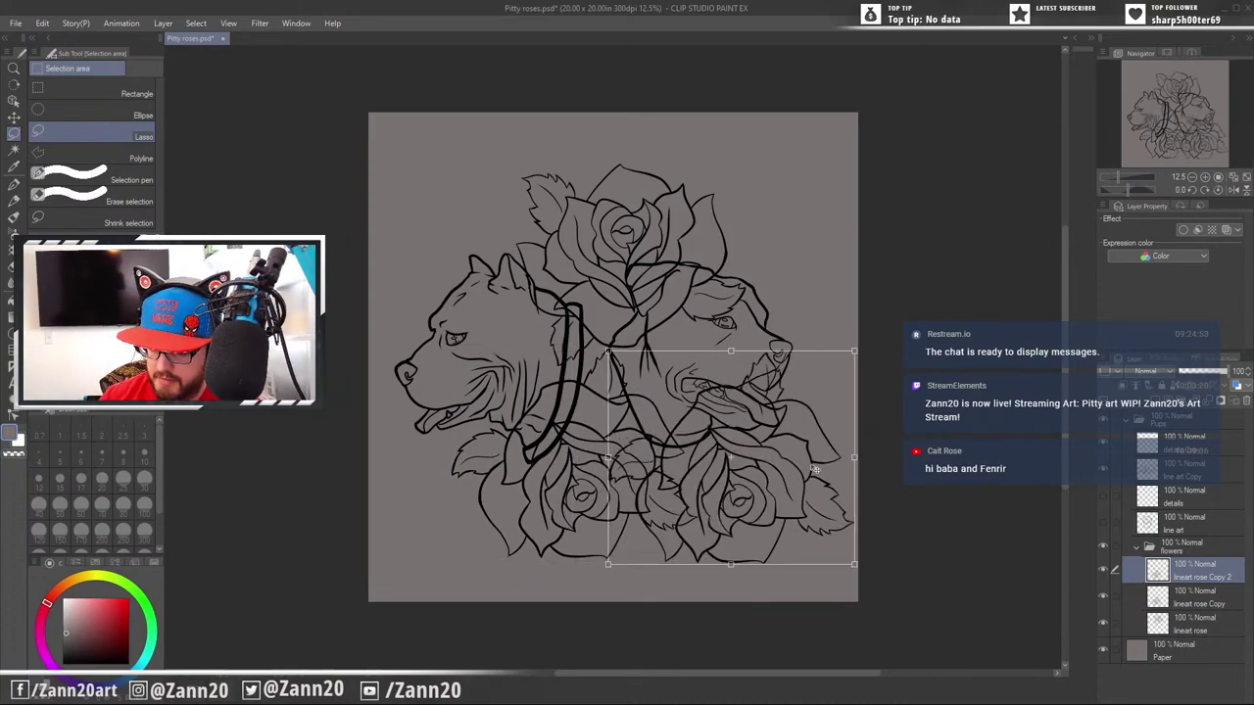
drag(880, 410, 852, 347)
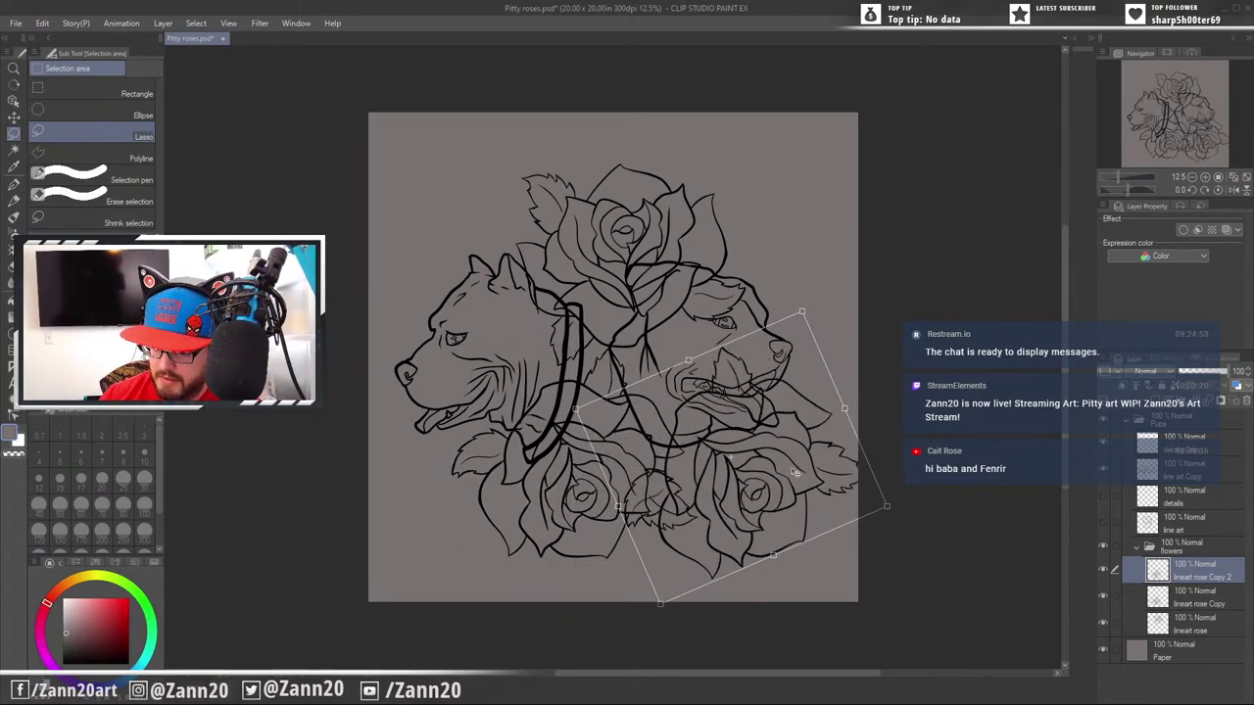
drag(795, 473, 796, 457)
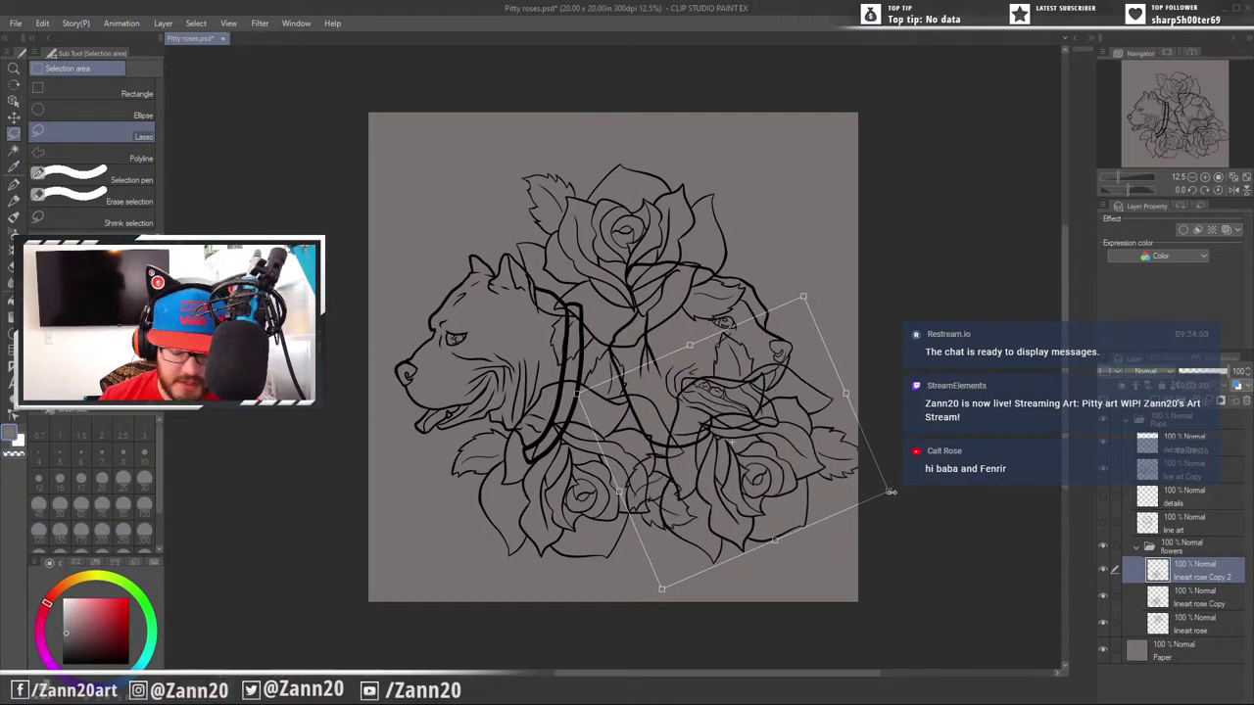
drag(889, 492, 830, 472)
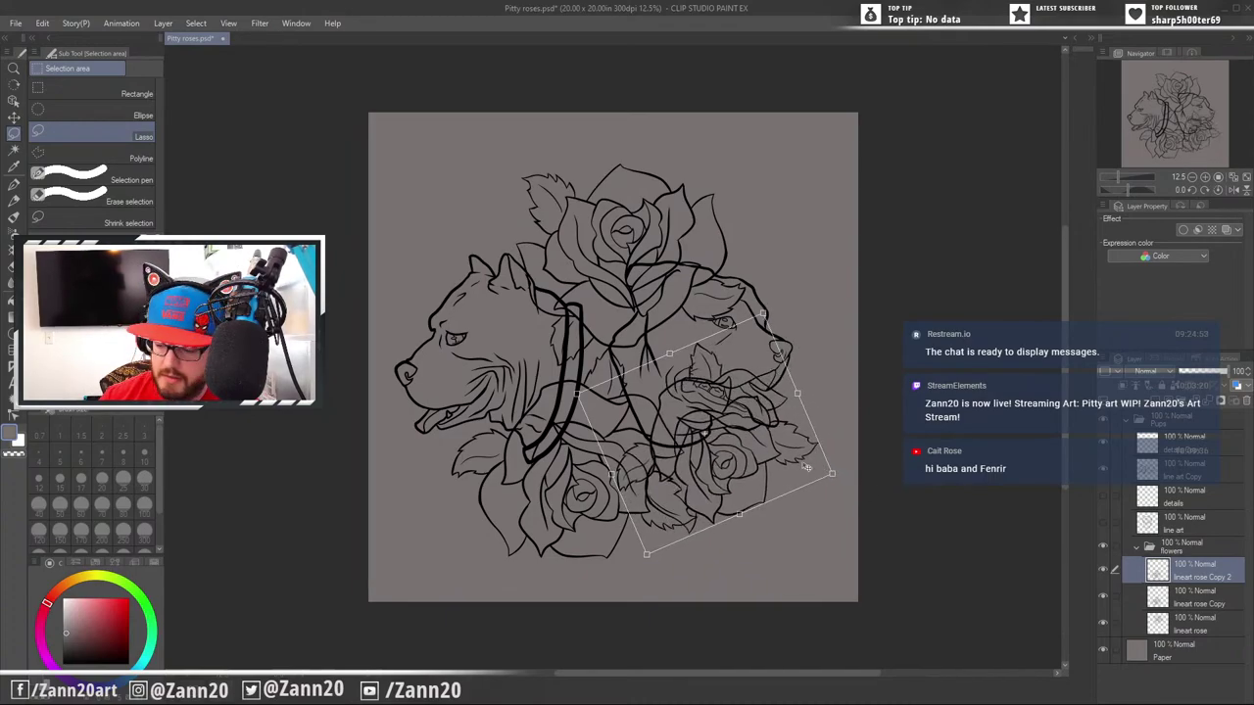
drag(739, 457, 777, 467)
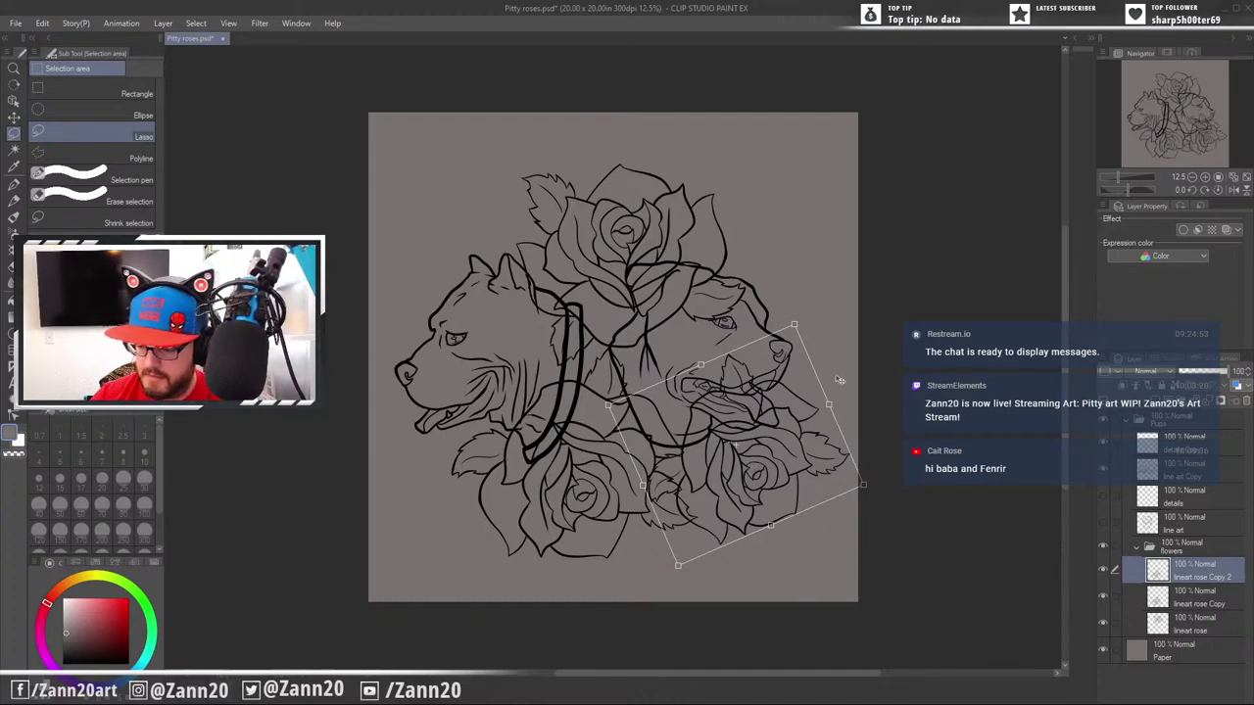
key(Return)
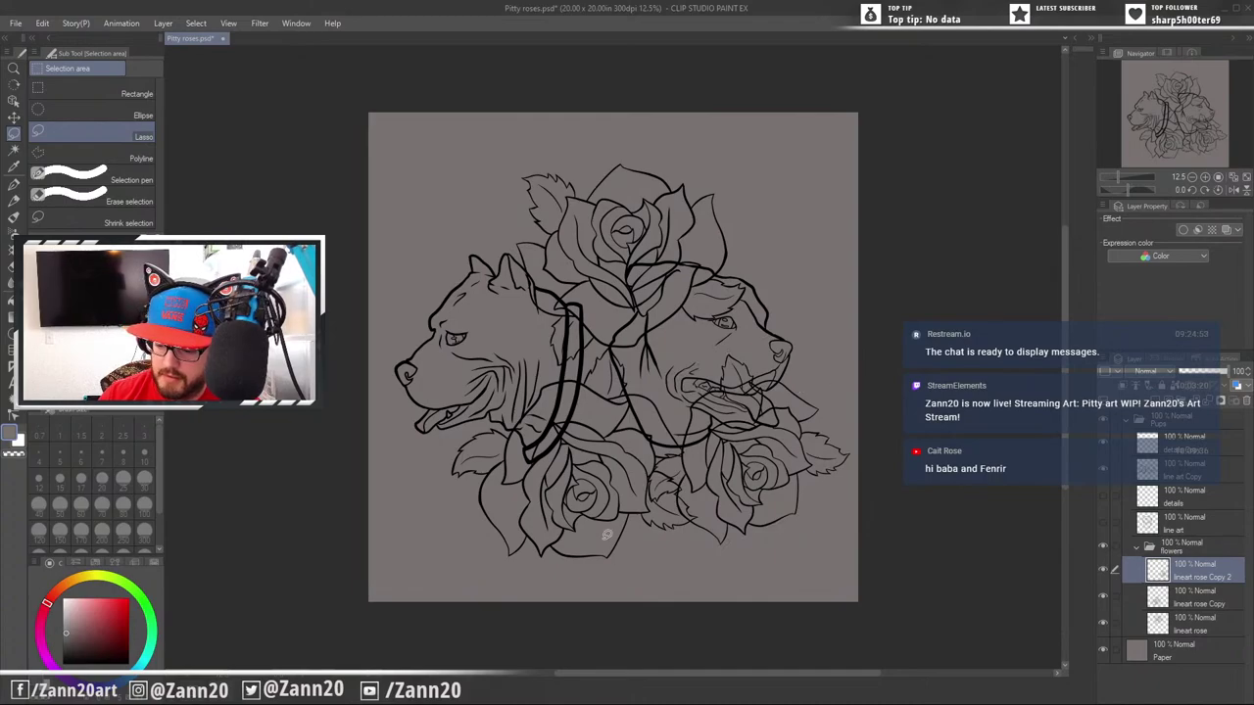
Transform the lineart rose Copy layer, shrinking the rose, rotating it clockwise and moving it beneath the left pit bull's jaw
click(1156, 600)
click(1104, 598)
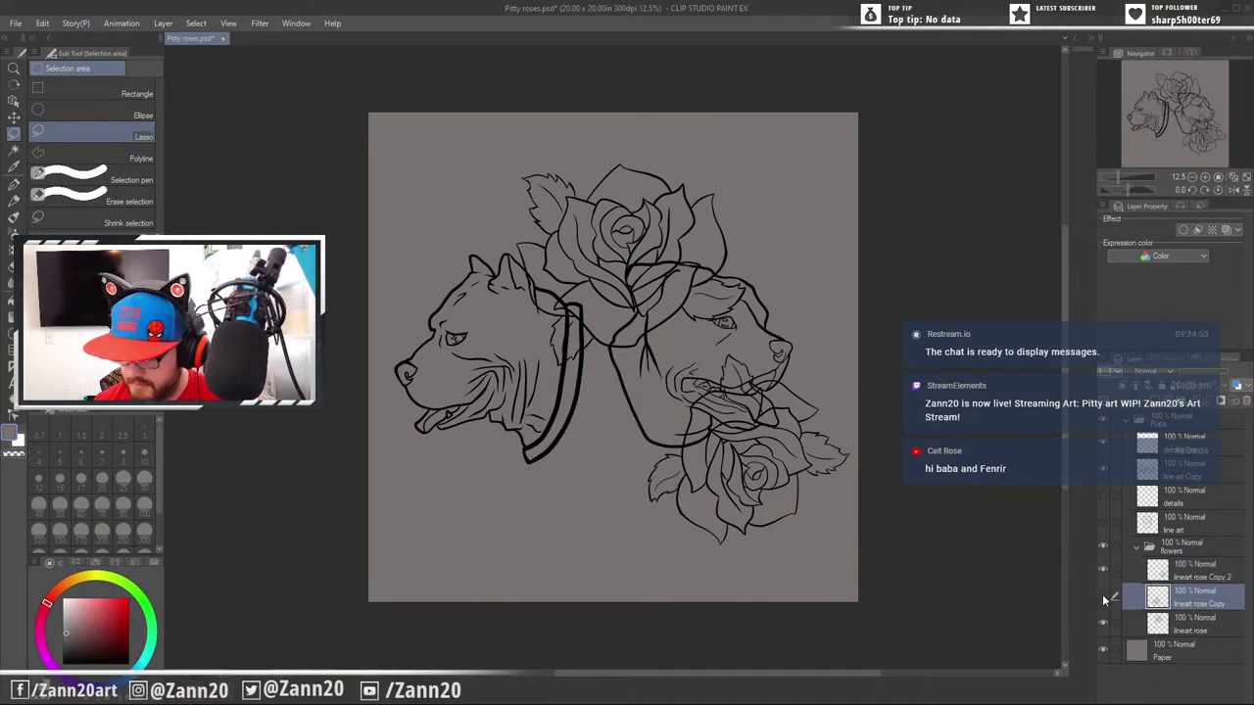
click(1104, 597)
key(ctrl+t)
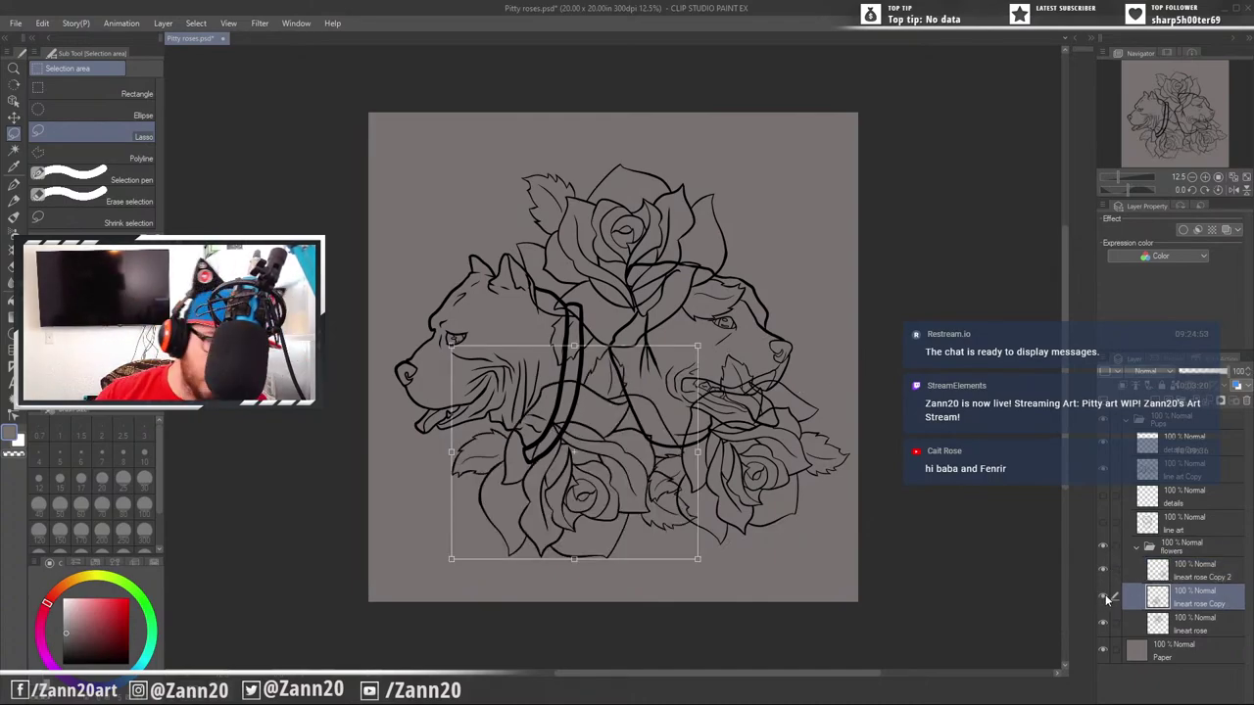
drag(699, 346, 695, 420)
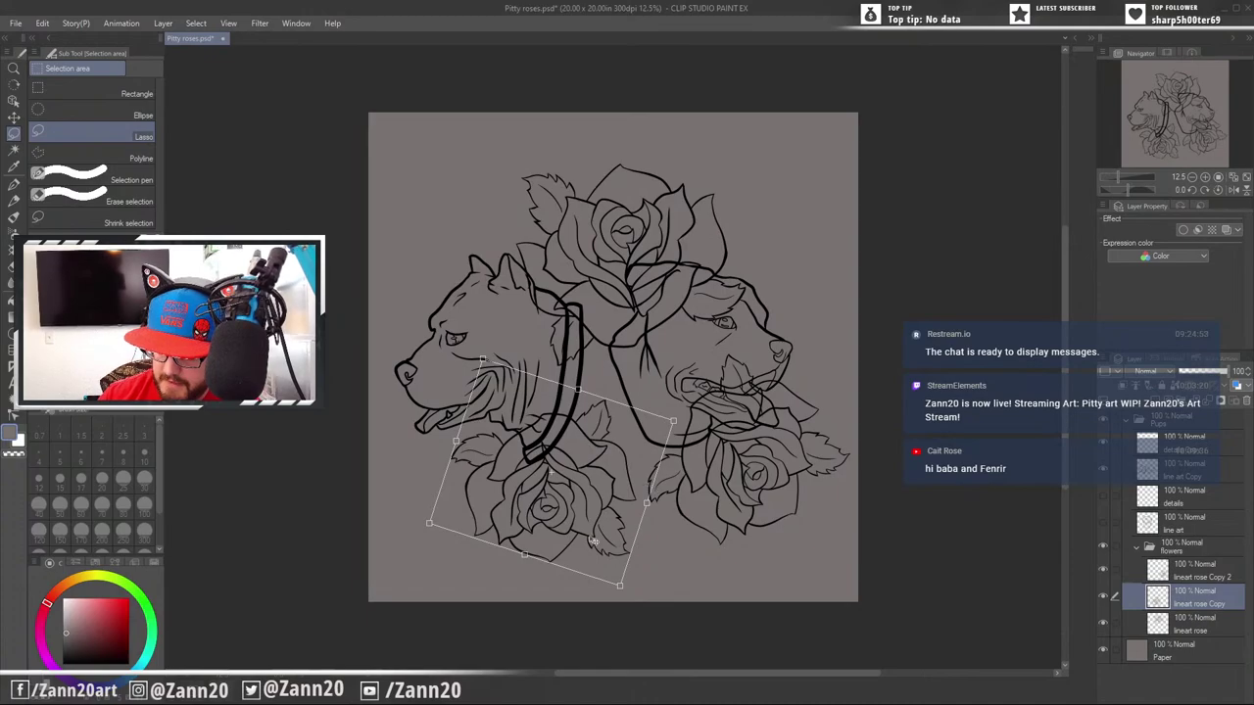
drag(693, 419, 666, 451)
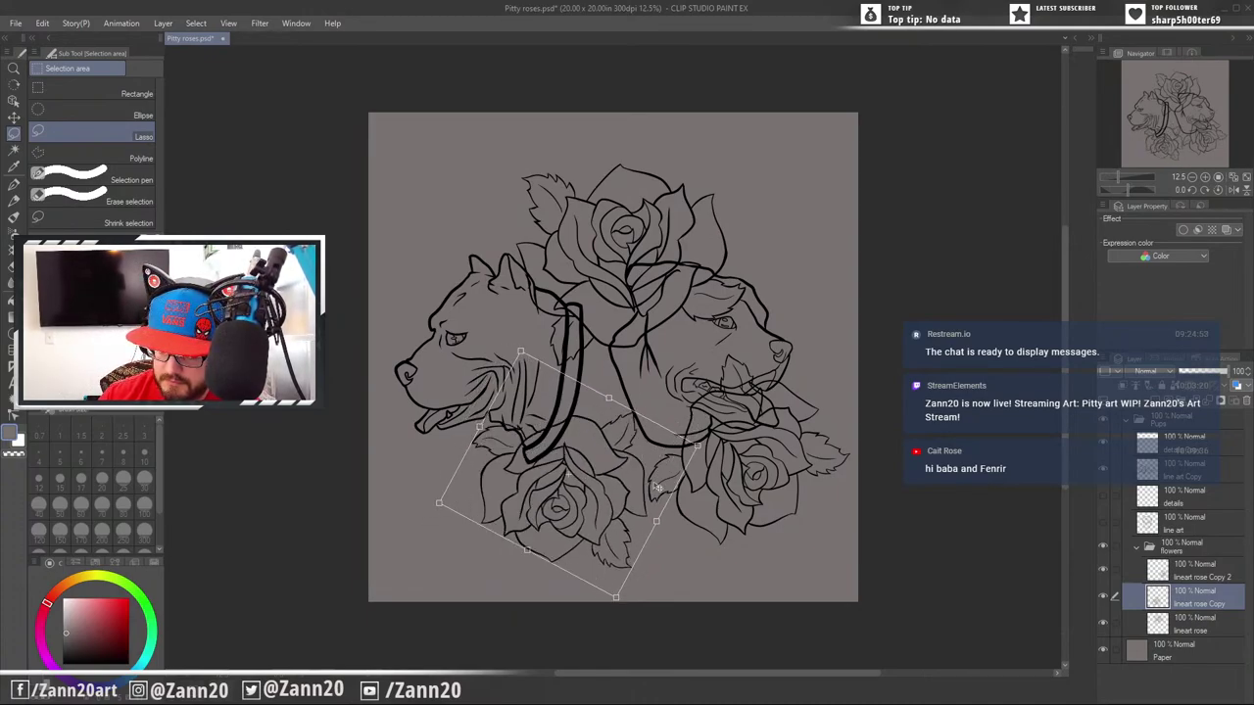
drag(614, 498, 602, 482)
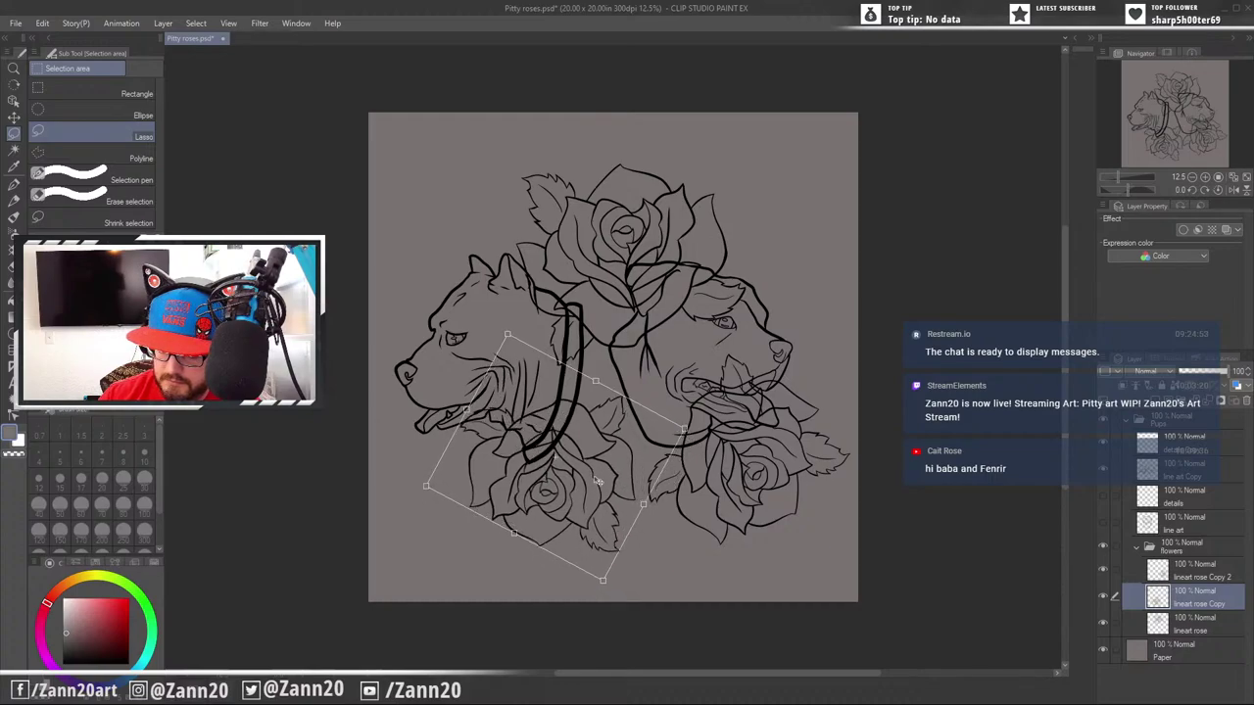
drag(596, 530, 570, 530)
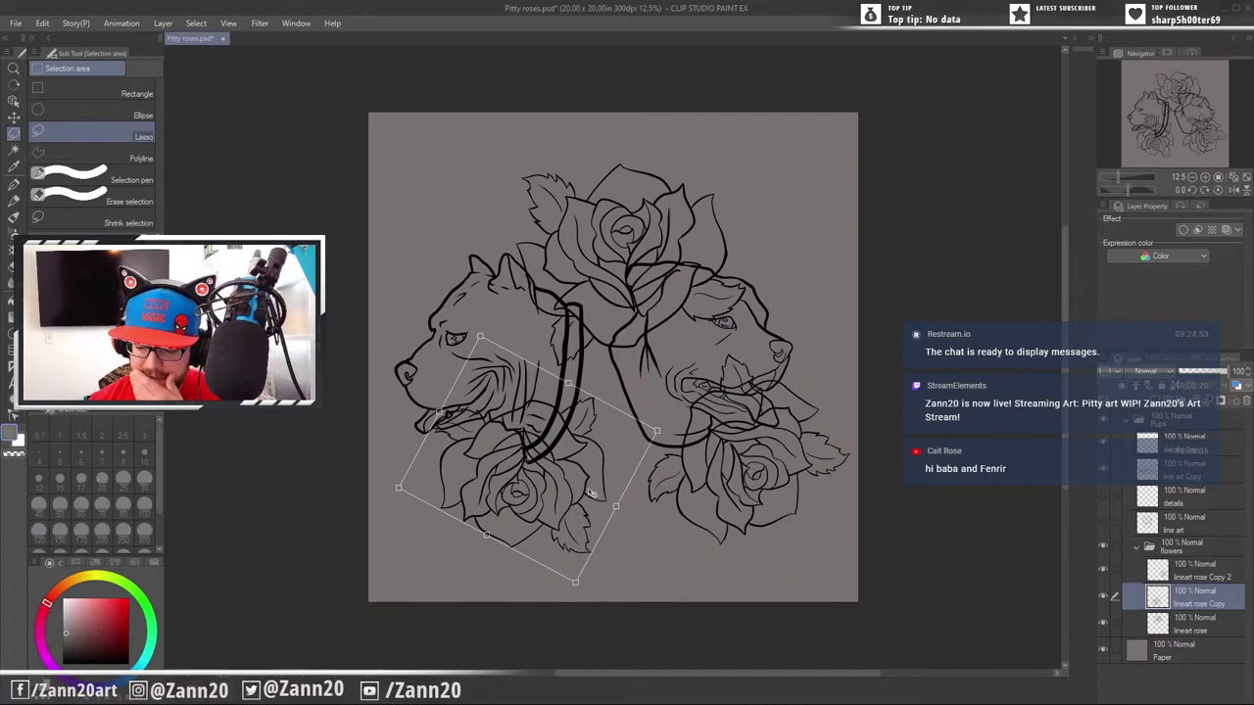
Enlarge the left rose again, rotate it further clockwise and settle it against the base of the left pit bull's neck
drag(576, 581, 599, 535)
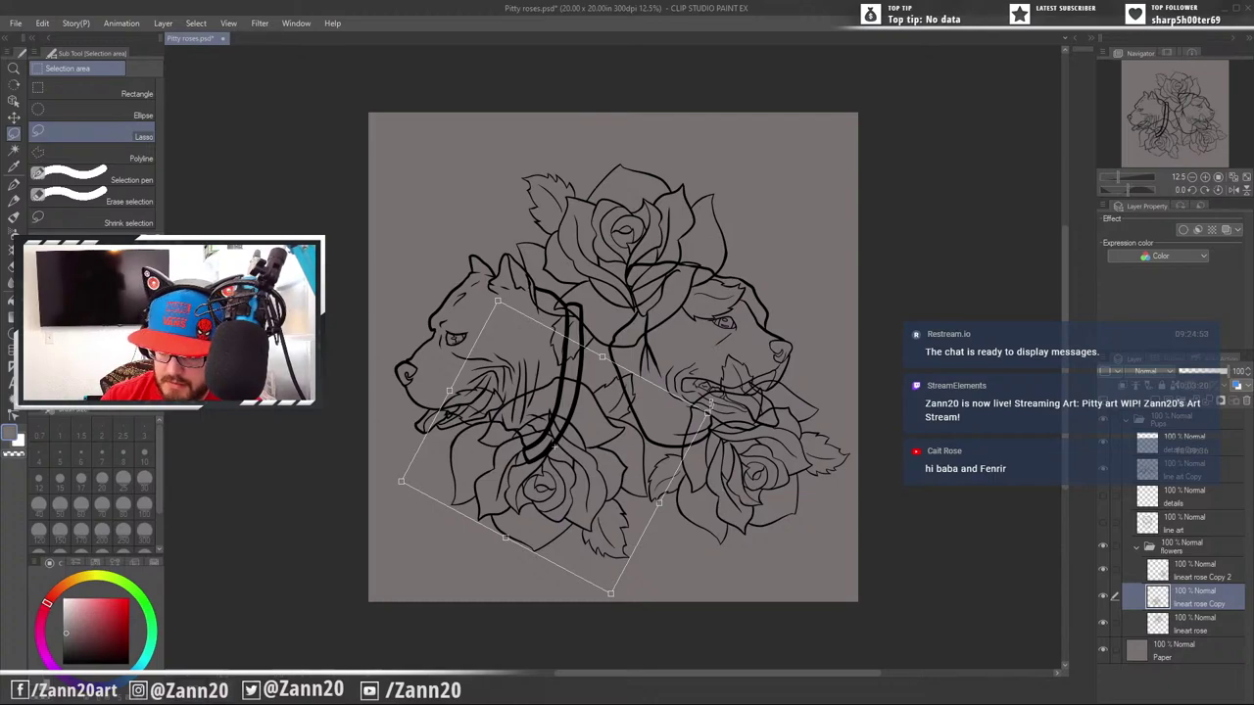
drag(711, 409, 715, 433)
drag(631, 453, 641, 448)
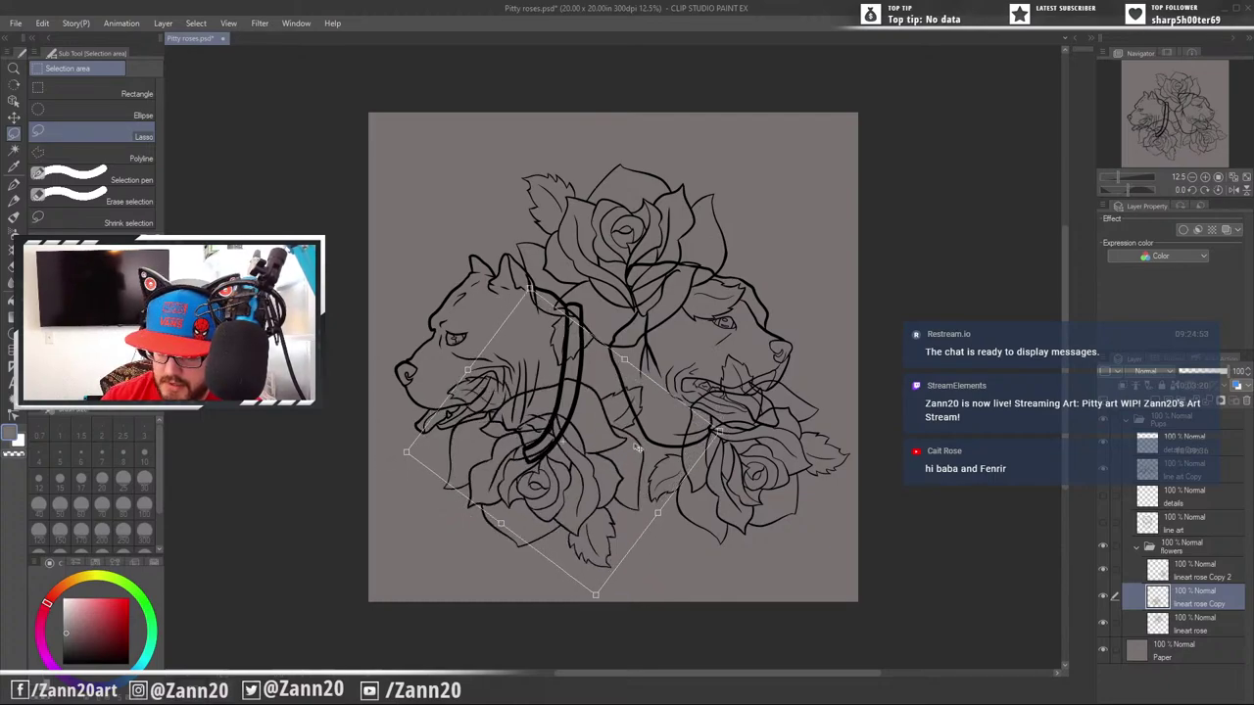
mouse_move(649, 490)
mouse_down()
mouse_move(646, 460)
mouse_move(626, 481)
mouse_move(635, 496)
mouse_up()
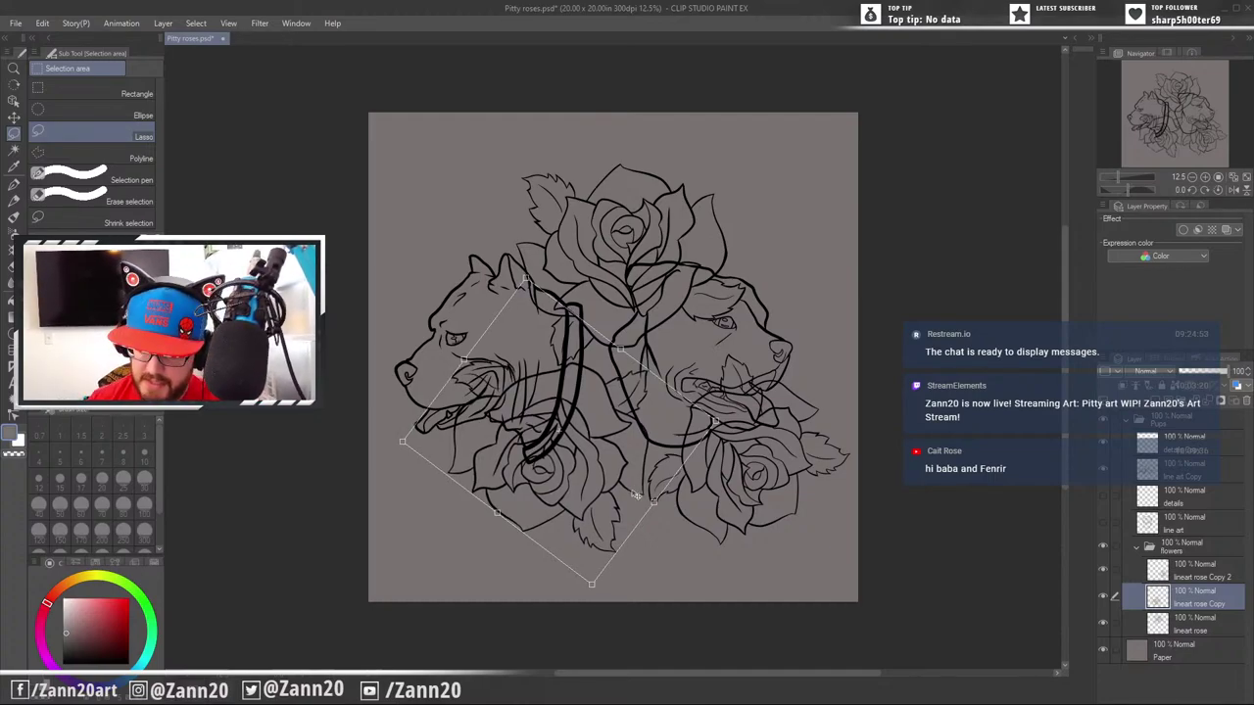
drag(589, 495, 588, 498)
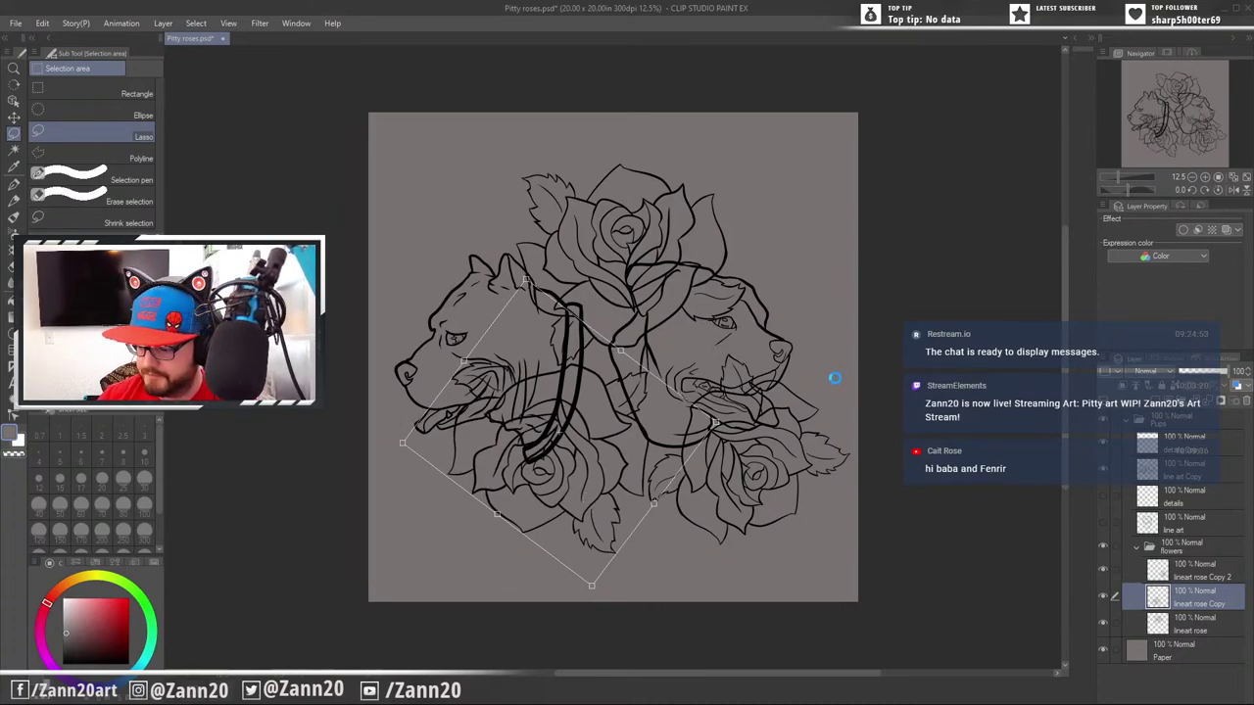
key(Return)
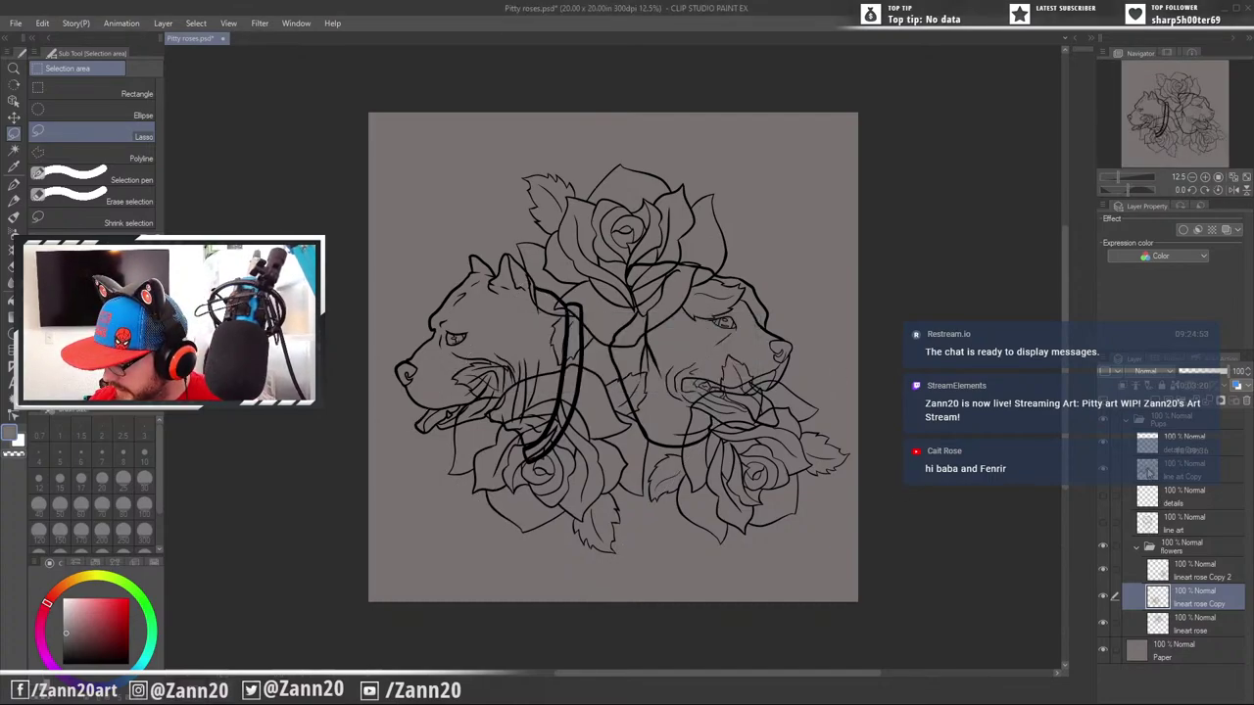
Auto-select the area outside the two heads on the line art Copy layer and add a new raster layer directly beneath it
click(1155, 474)
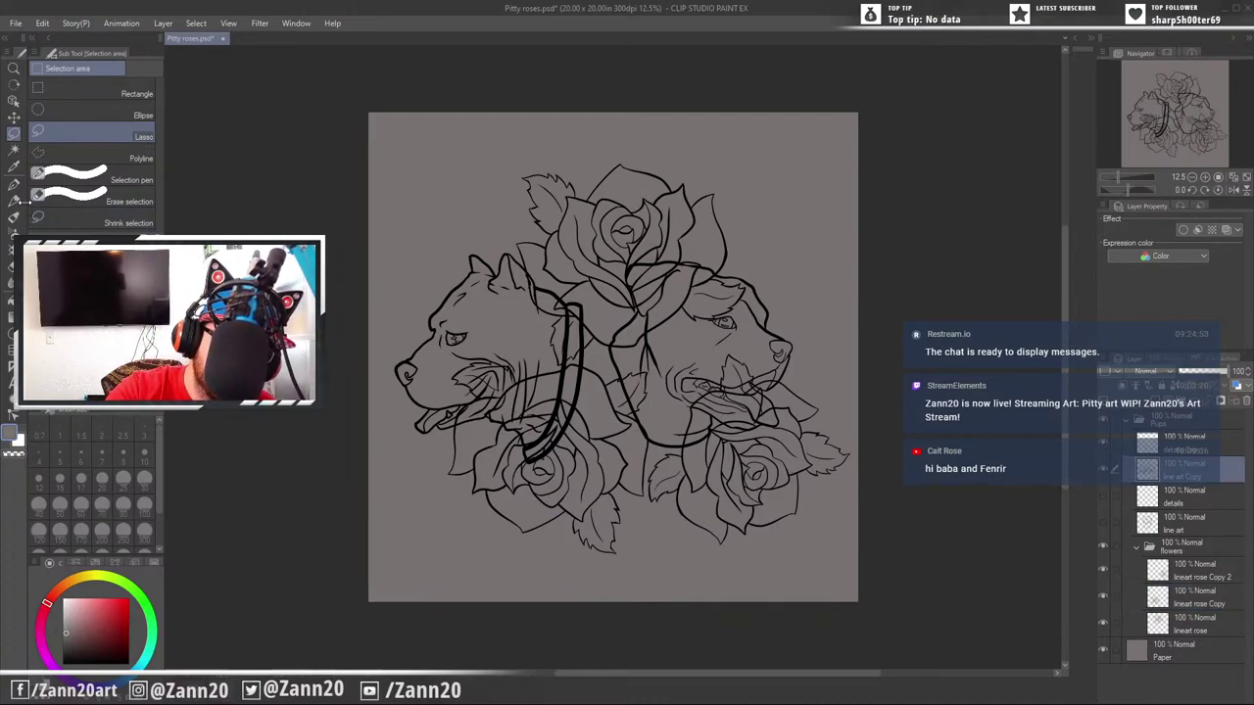
click(16, 151)
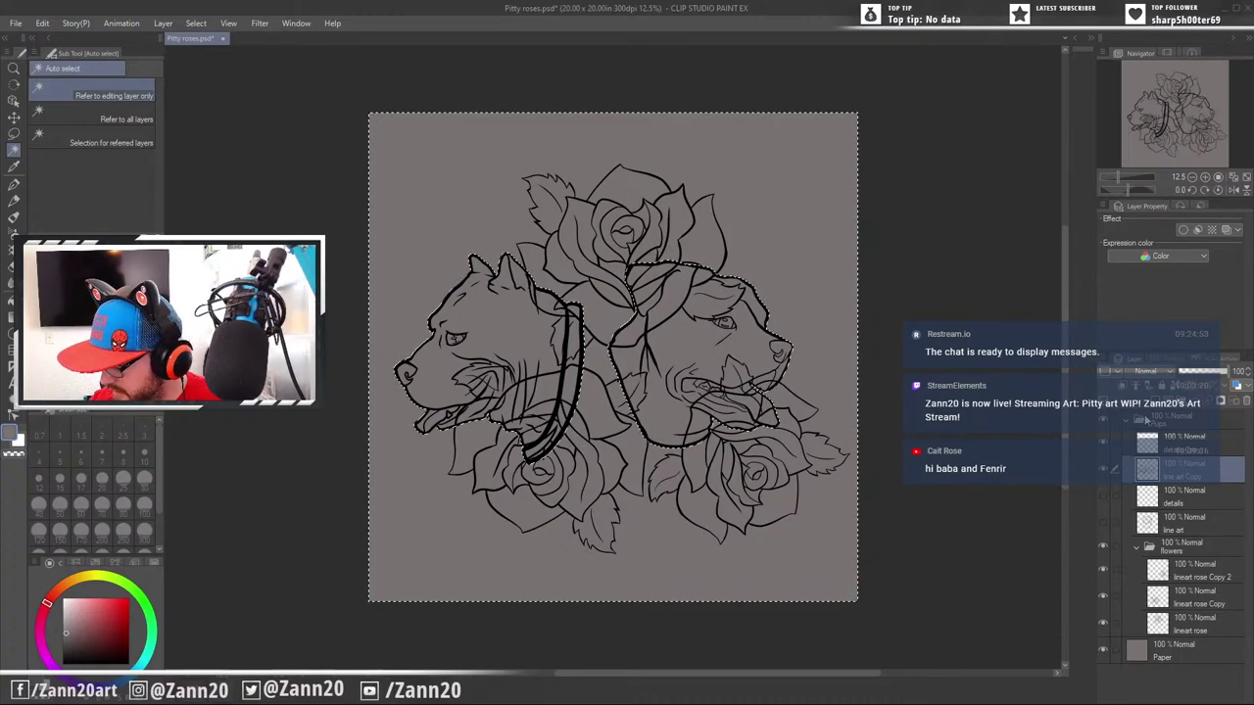
click(1103, 360)
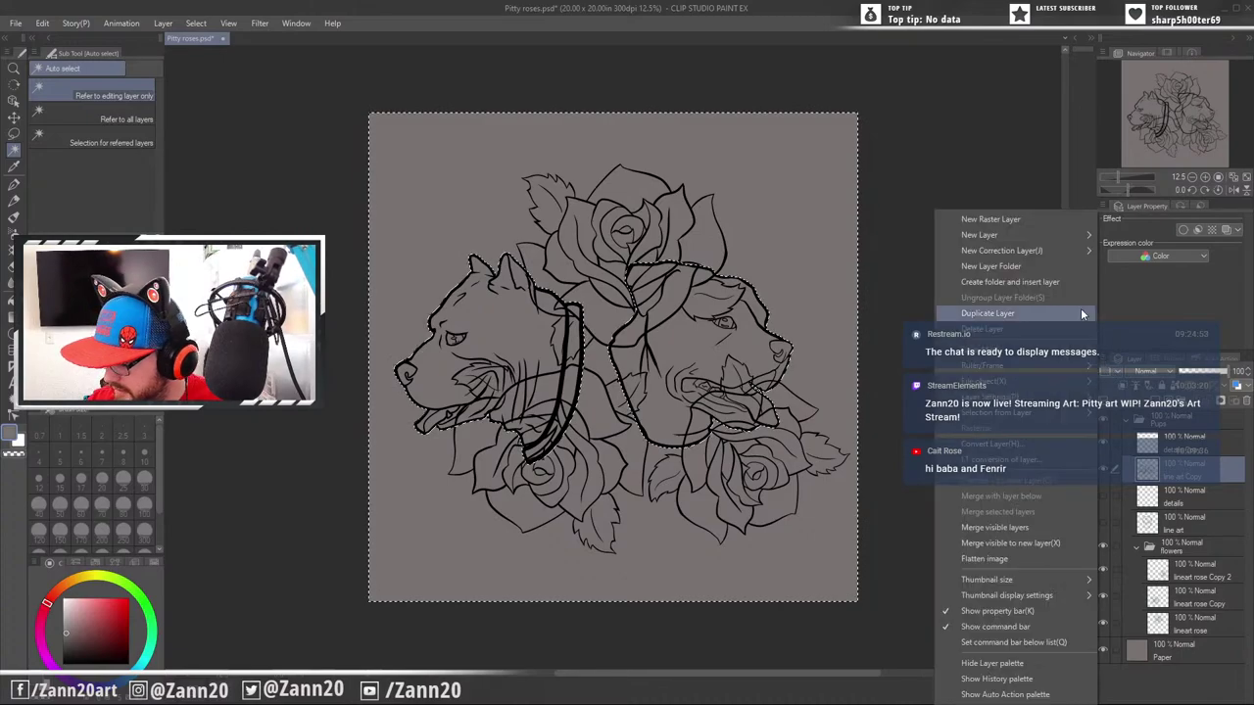
click(1020, 221)
drag(1158, 478, 1149, 506)
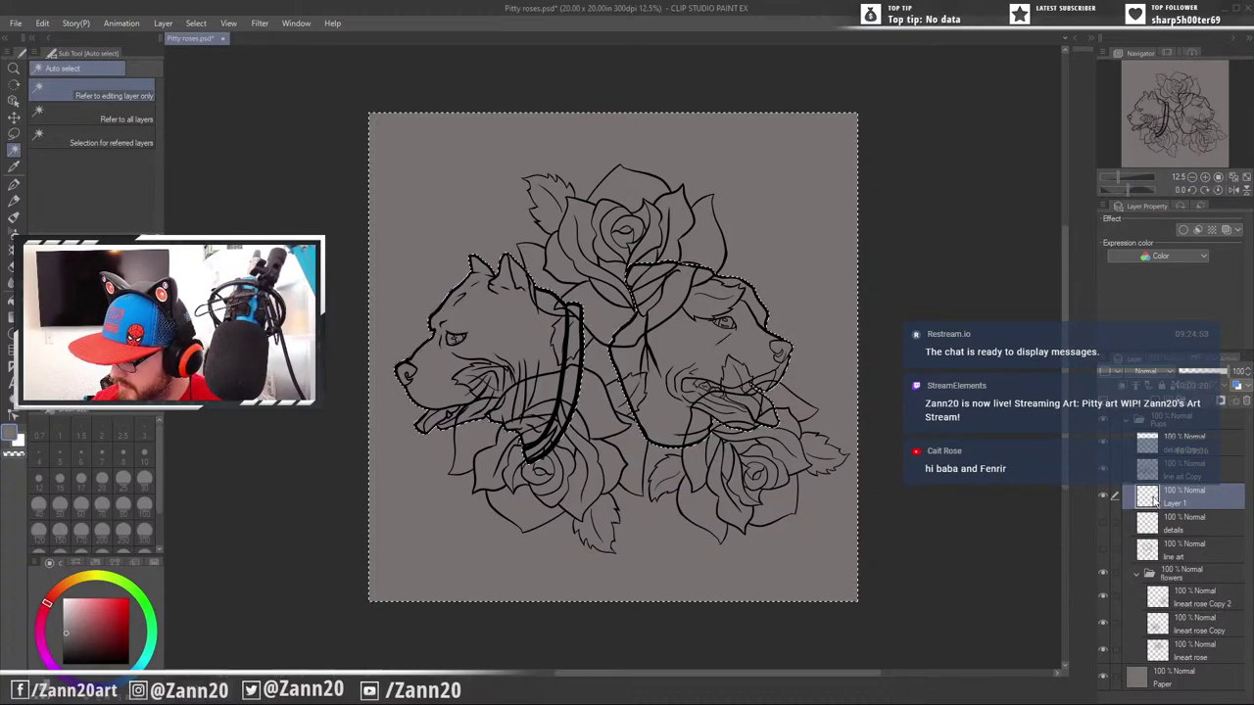
Invert the selection to cover the two pit bull heads and create a layer mask from it on the new layer
click(1220, 405)
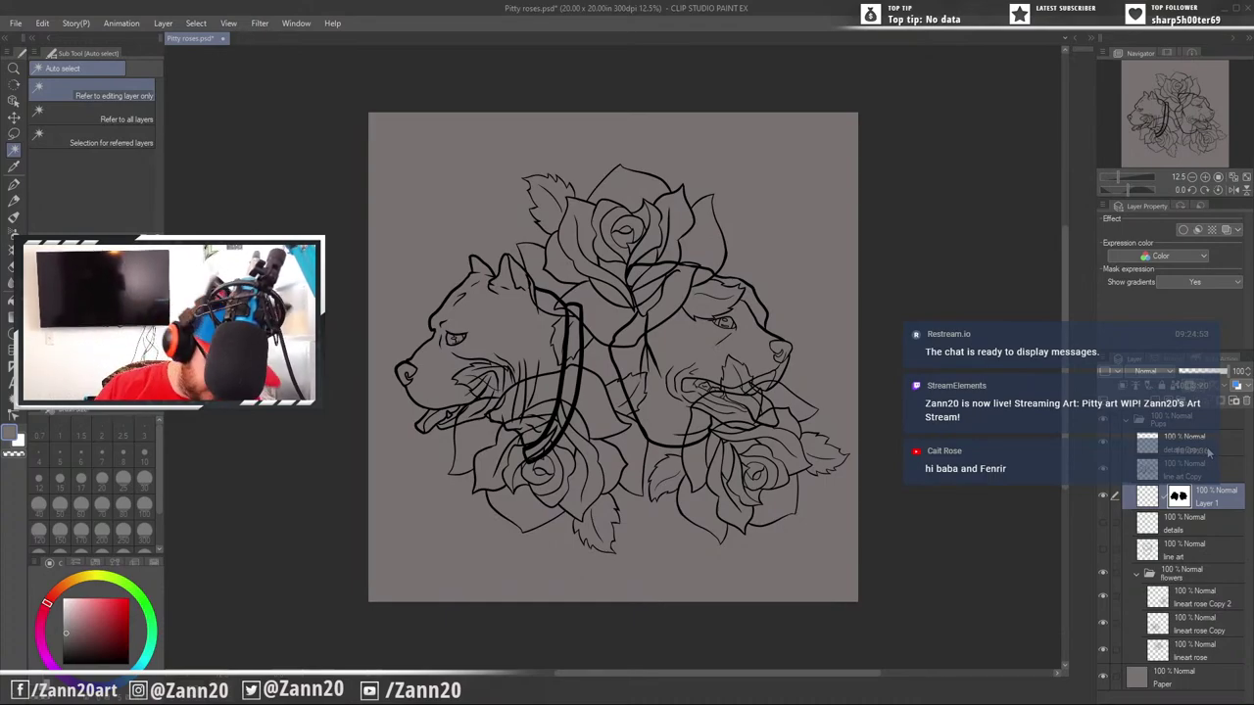
key(ctrl+z)
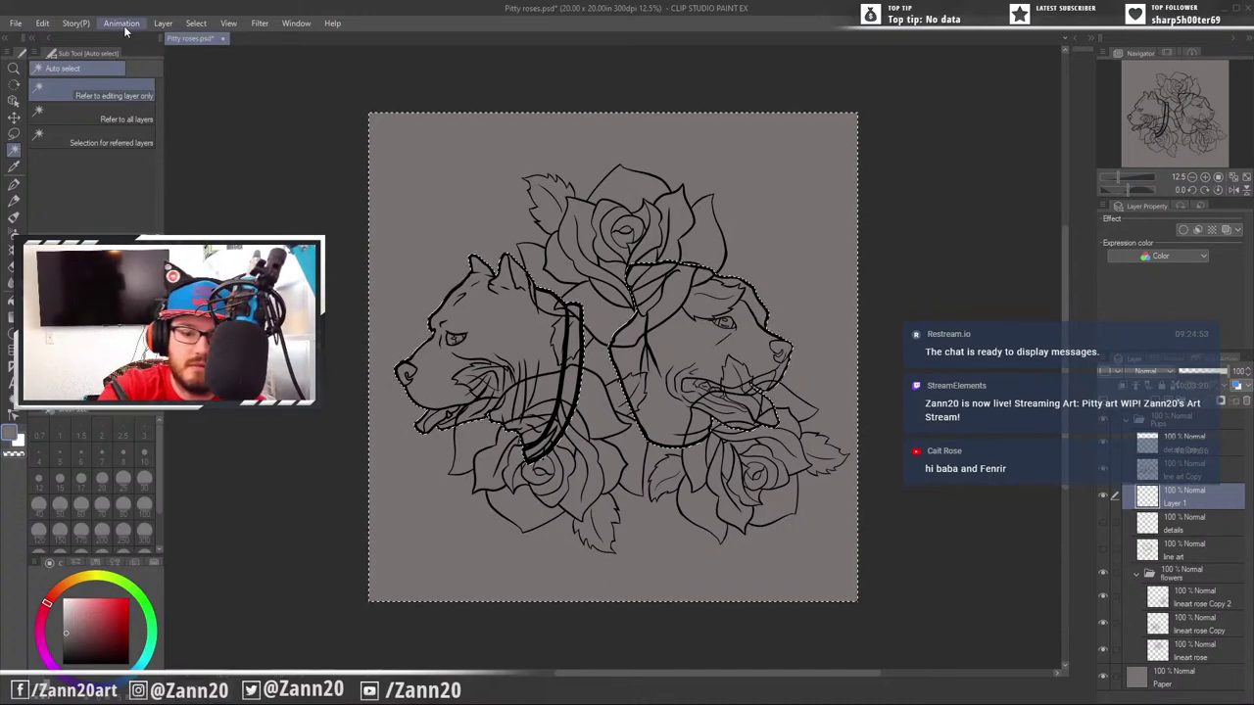
click(196, 22)
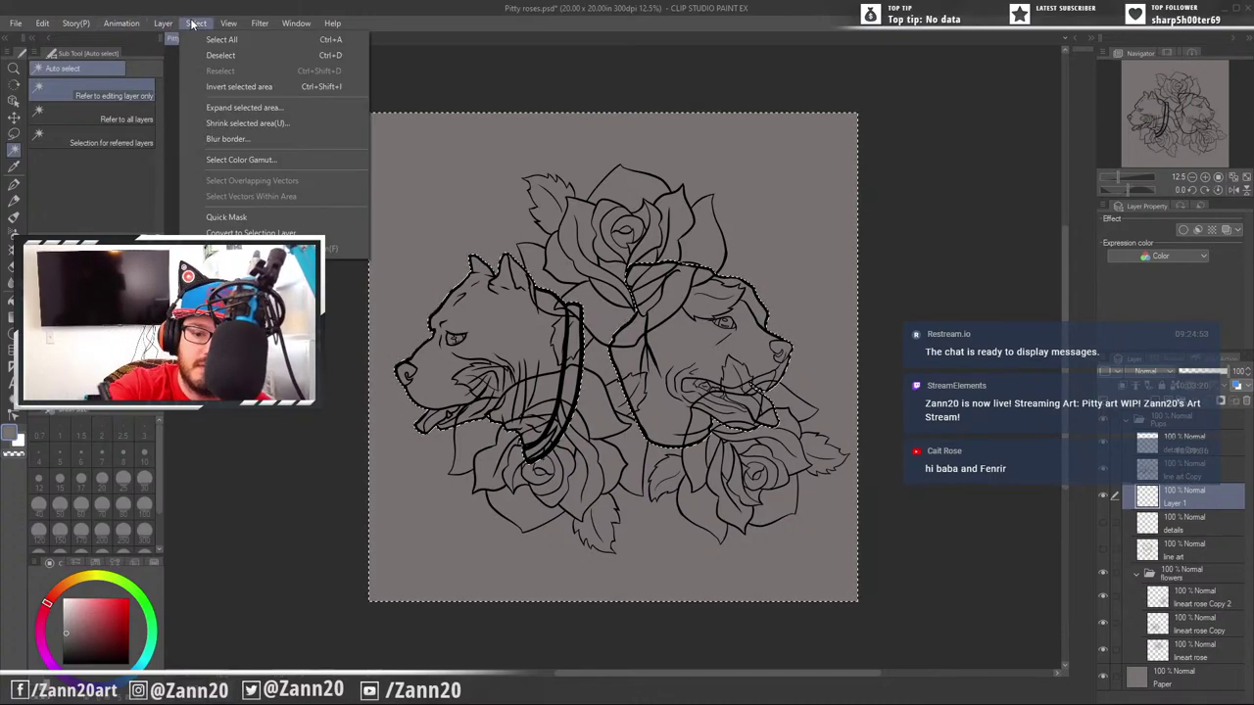
click(238, 86)
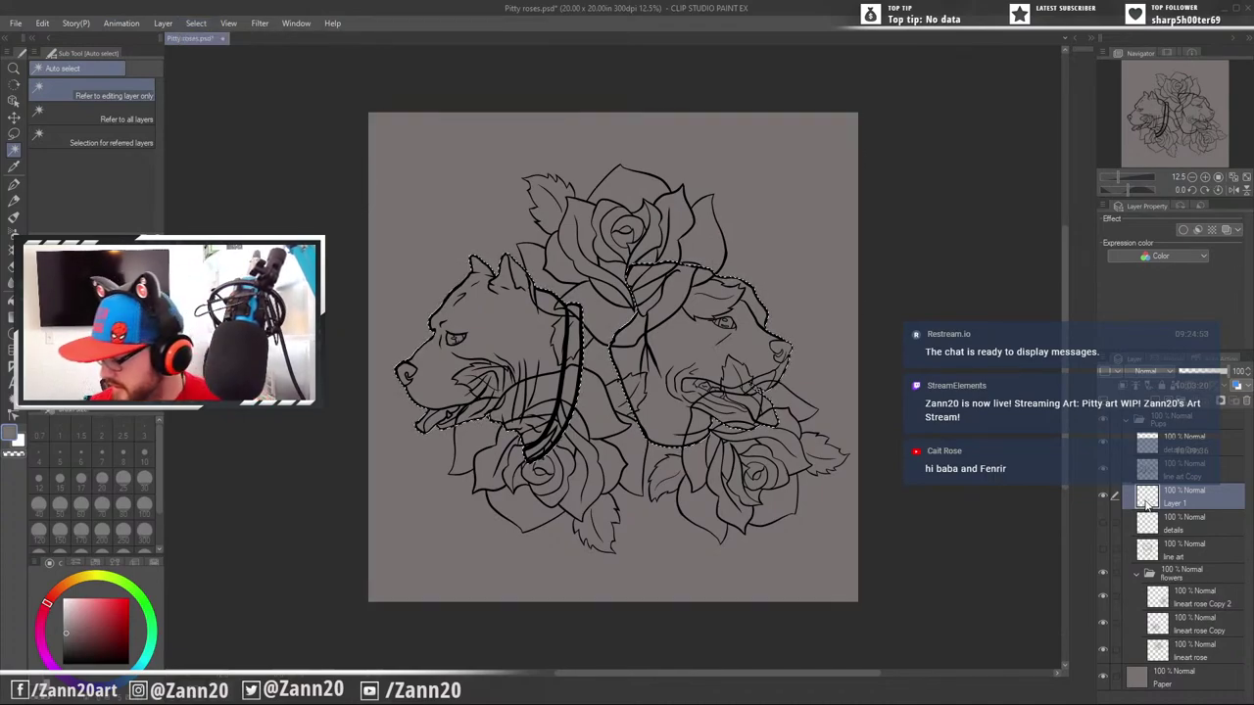
click(1222, 400)
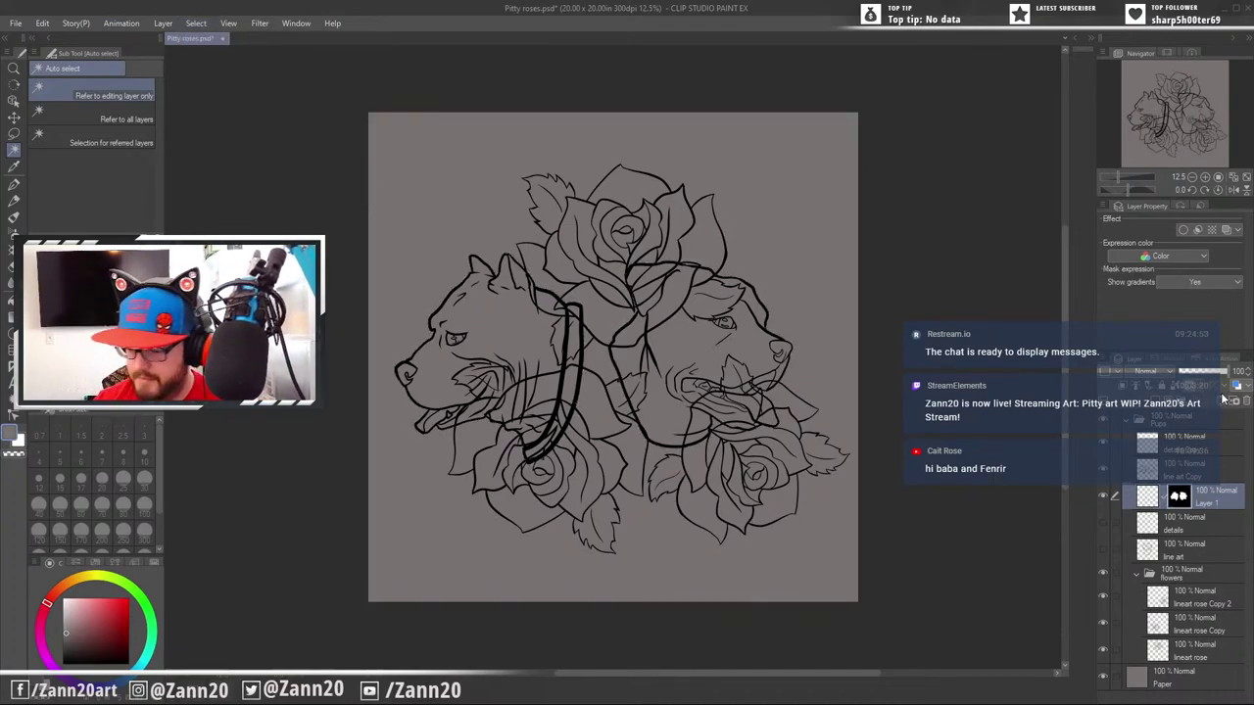
Fill the masked Layer 1 with light grey as a flat base tone for the two pit bull heads
click(1153, 501)
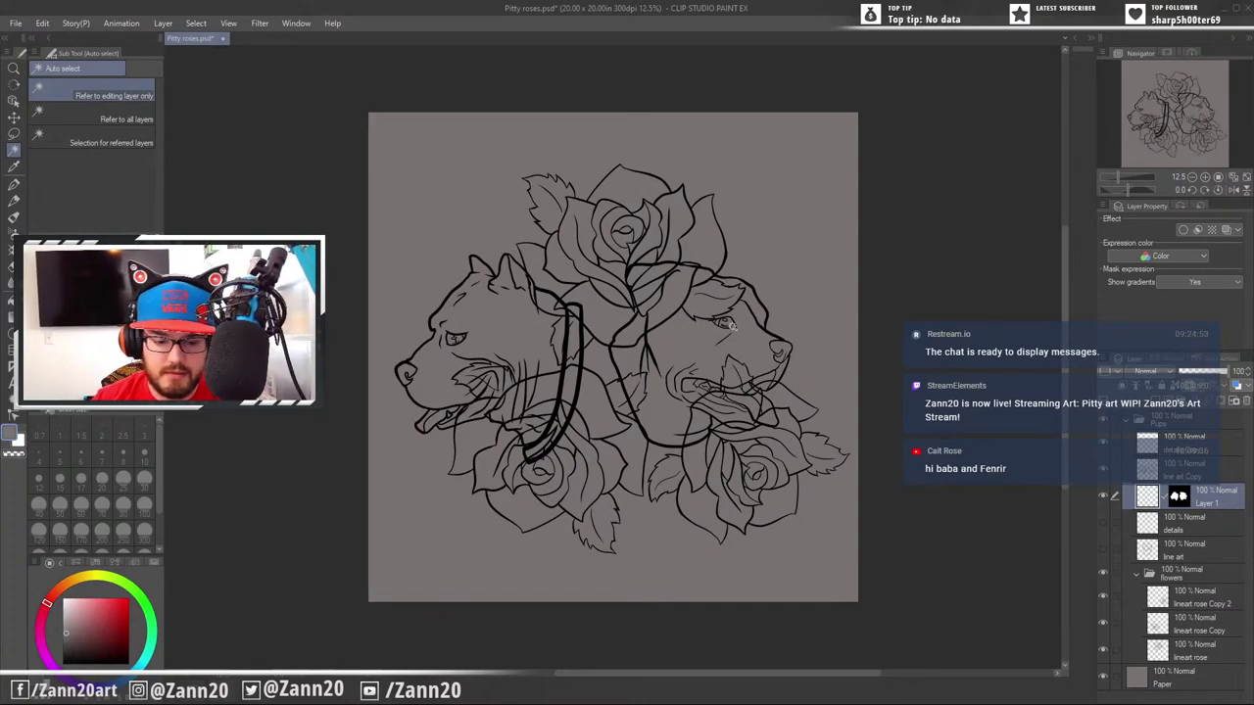
key(g)
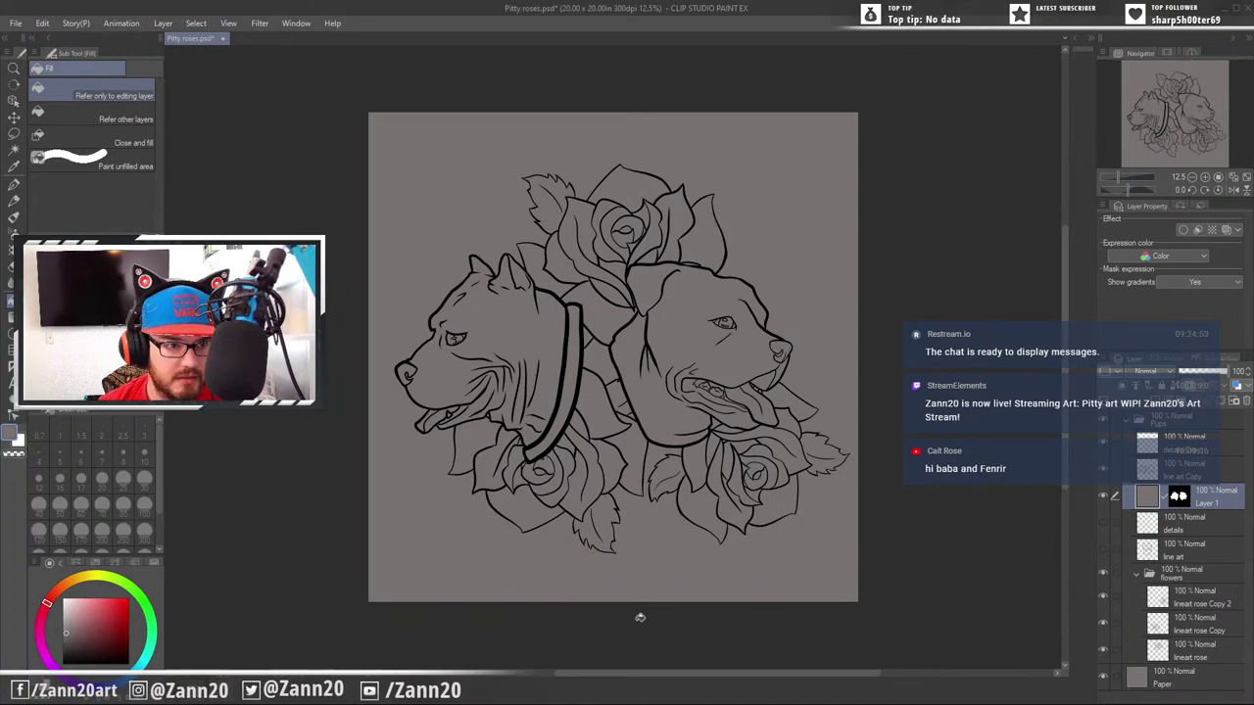
drag(74, 615, 63, 614)
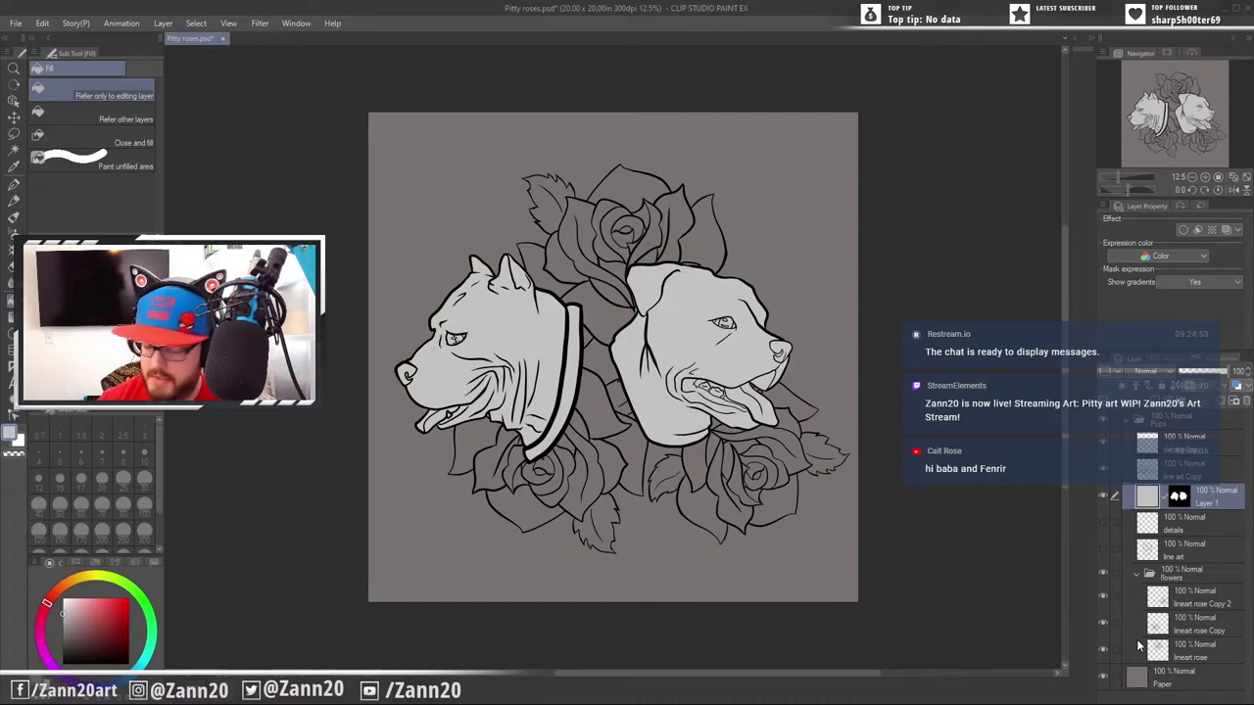
Move the flowers folder out of the Pups folder and hide the Pups folder
click(1104, 421)
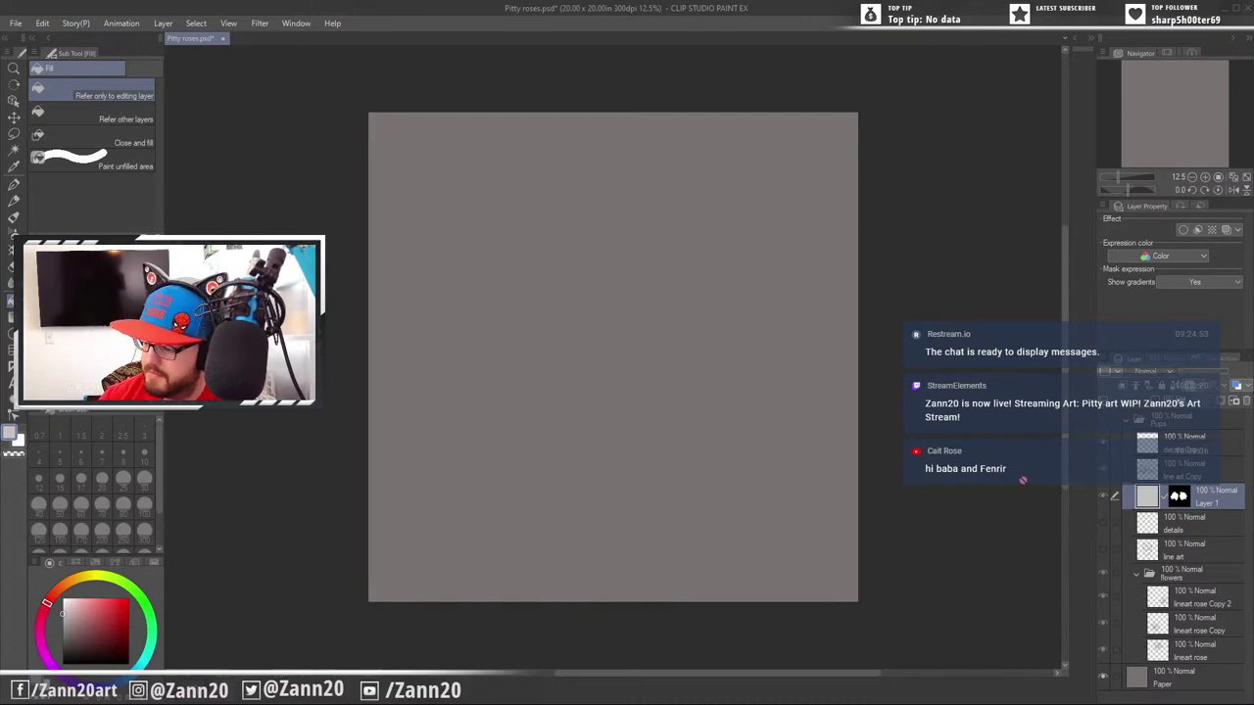
click(1104, 420)
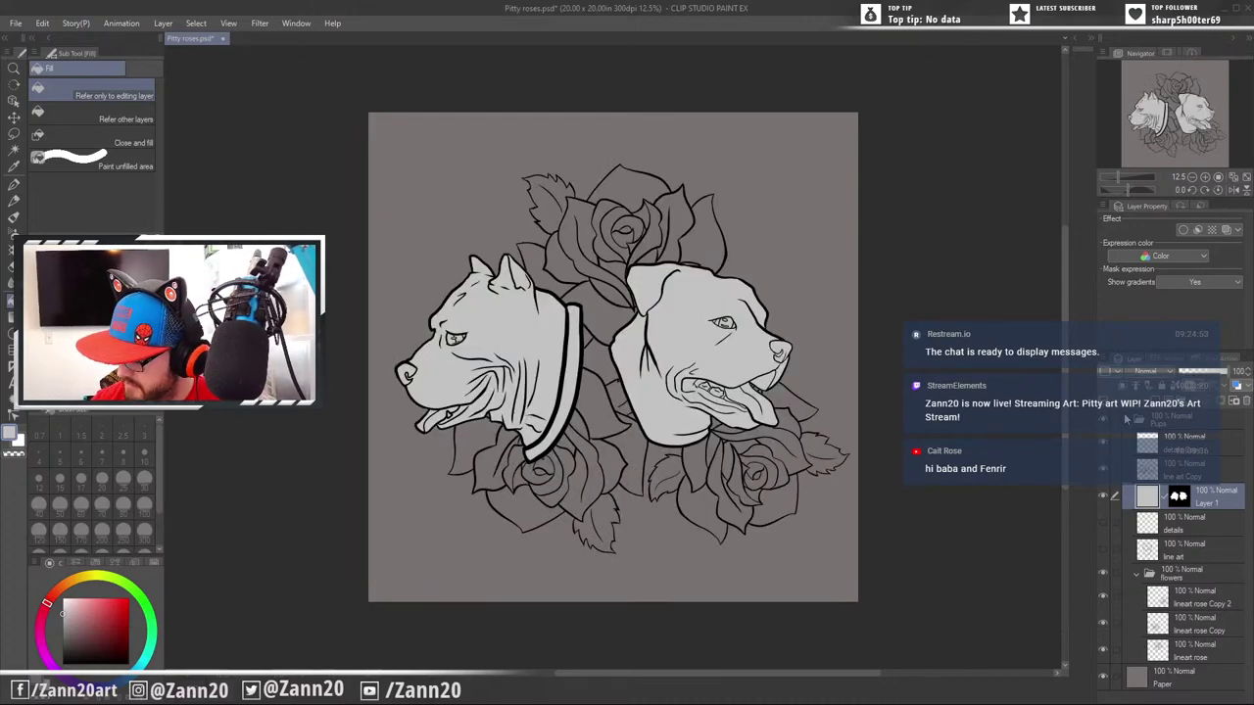
click(1179, 578)
drag(1178, 578, 1133, 671)
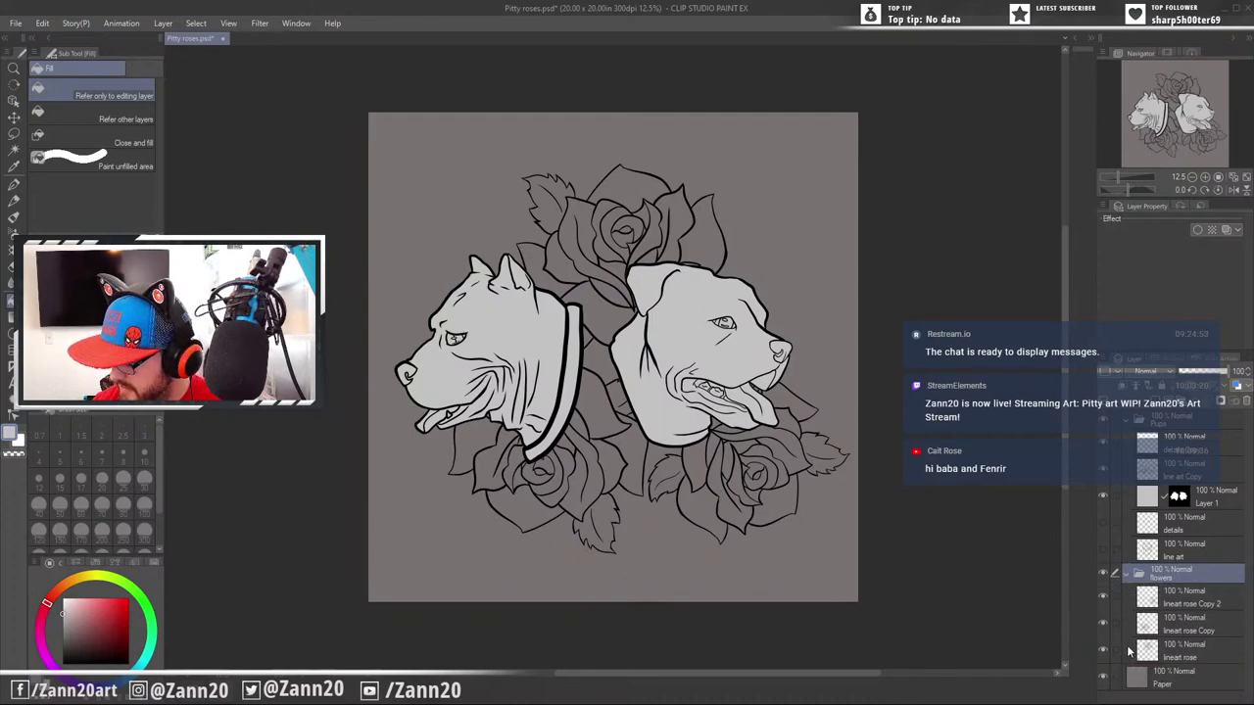
click(1105, 421)
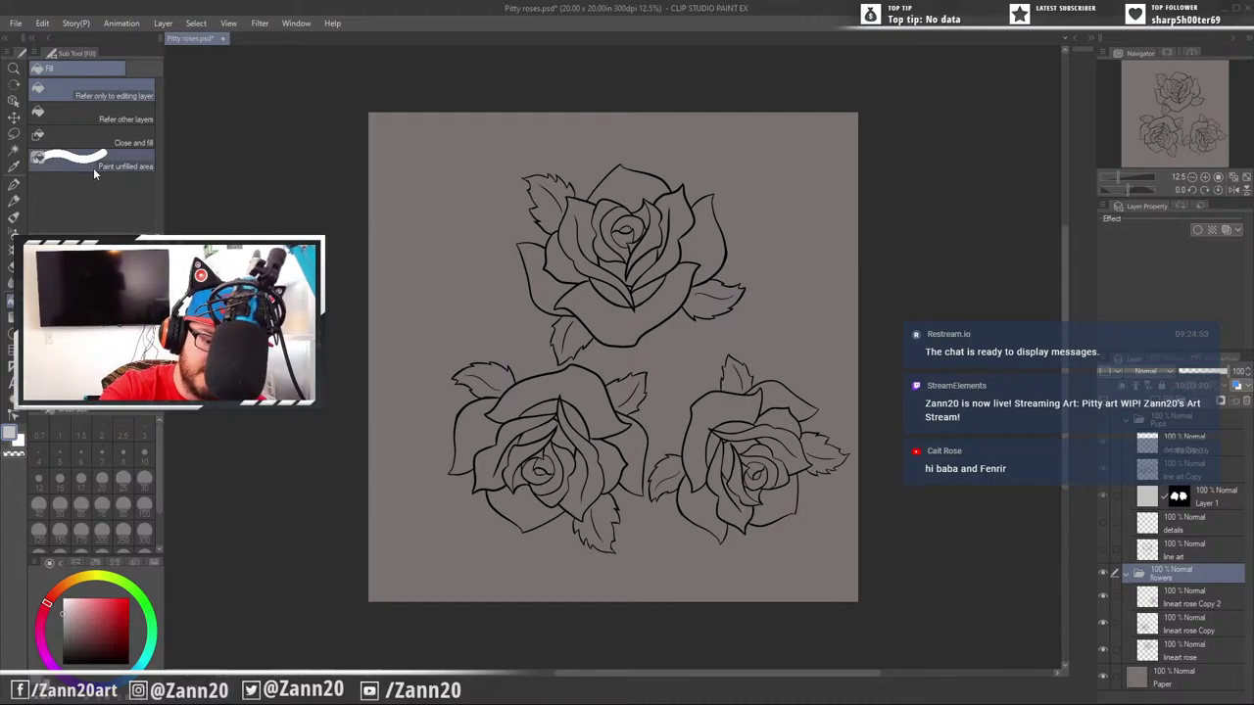
Auto-select the area outside the three roses, referring to all layers, and invert the selection to cover the roses
click(14, 152)
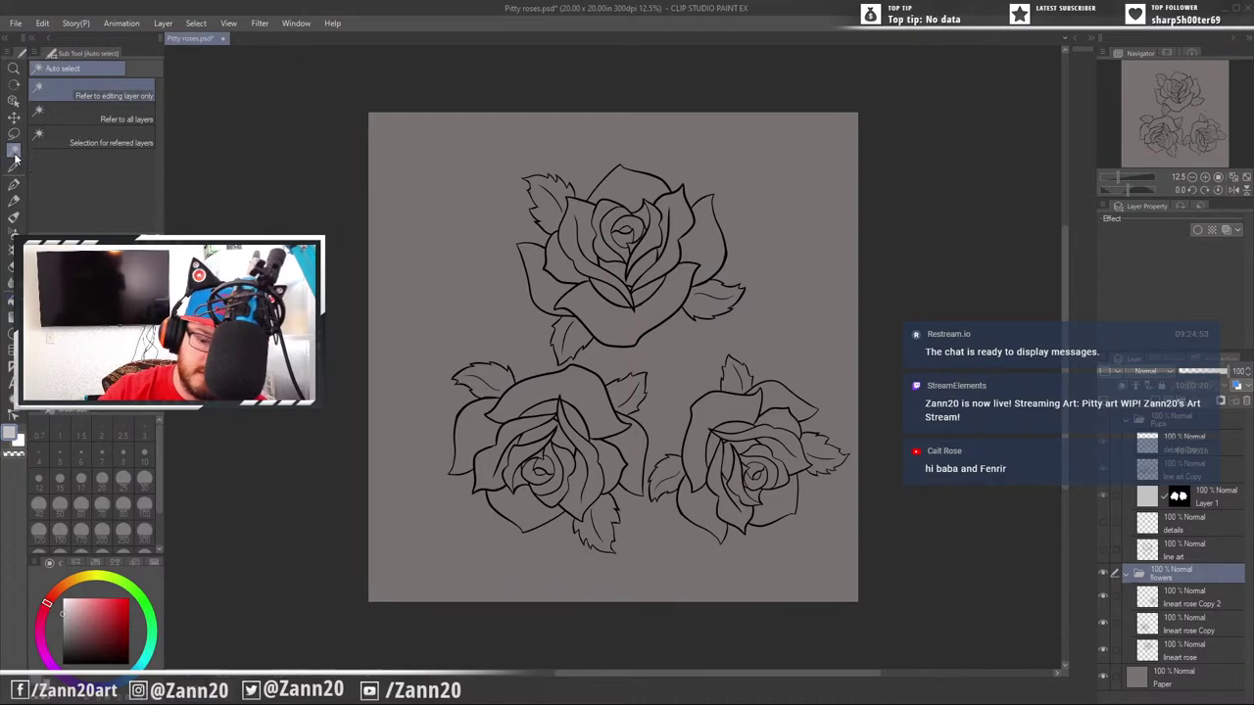
click(110, 112)
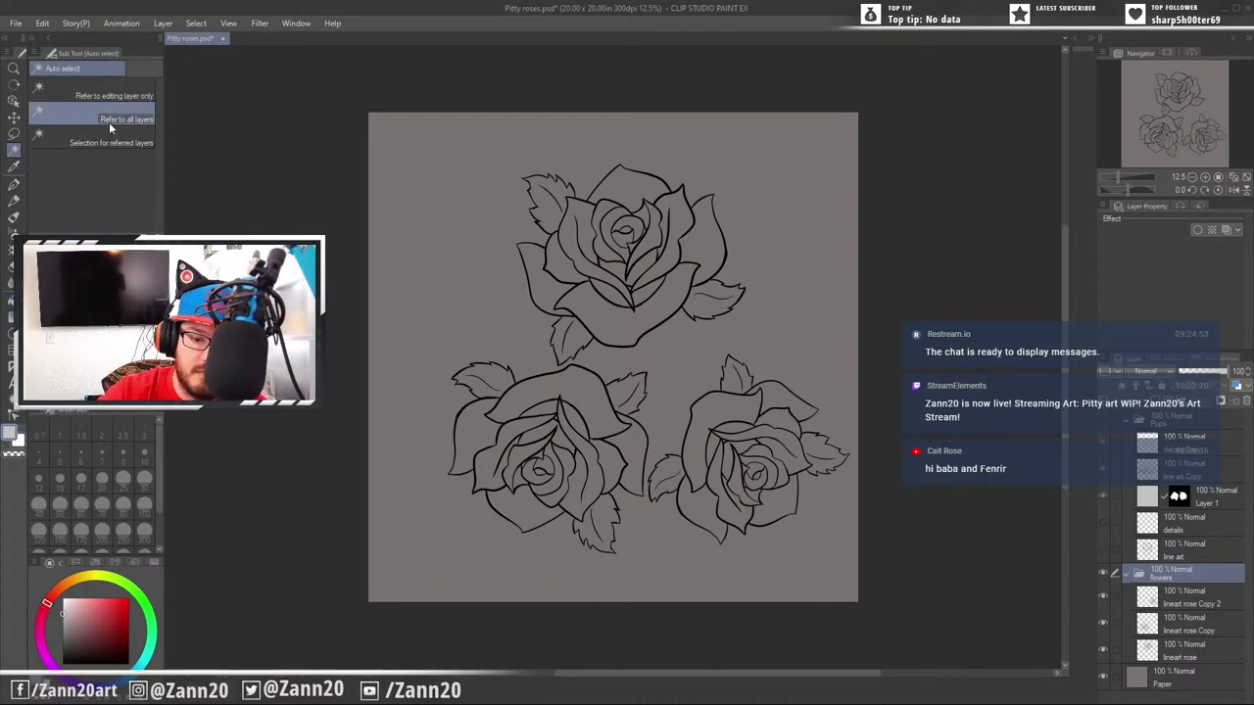
click(775, 319)
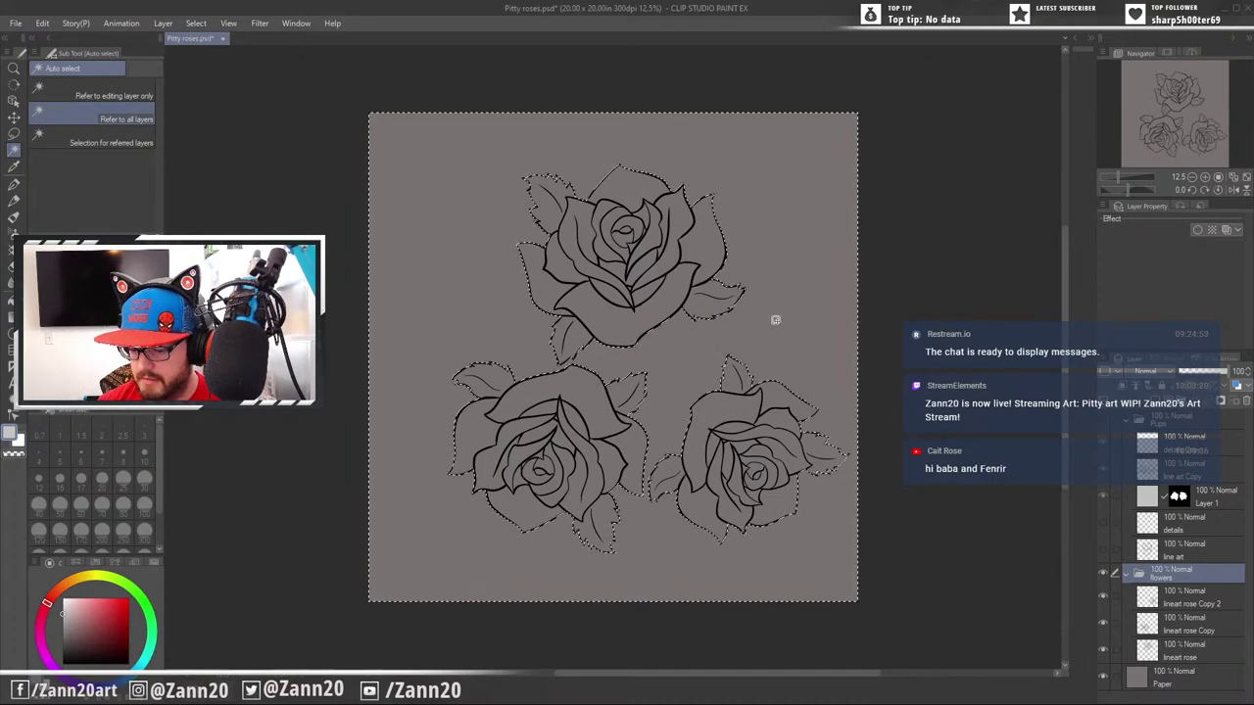
click(197, 24)
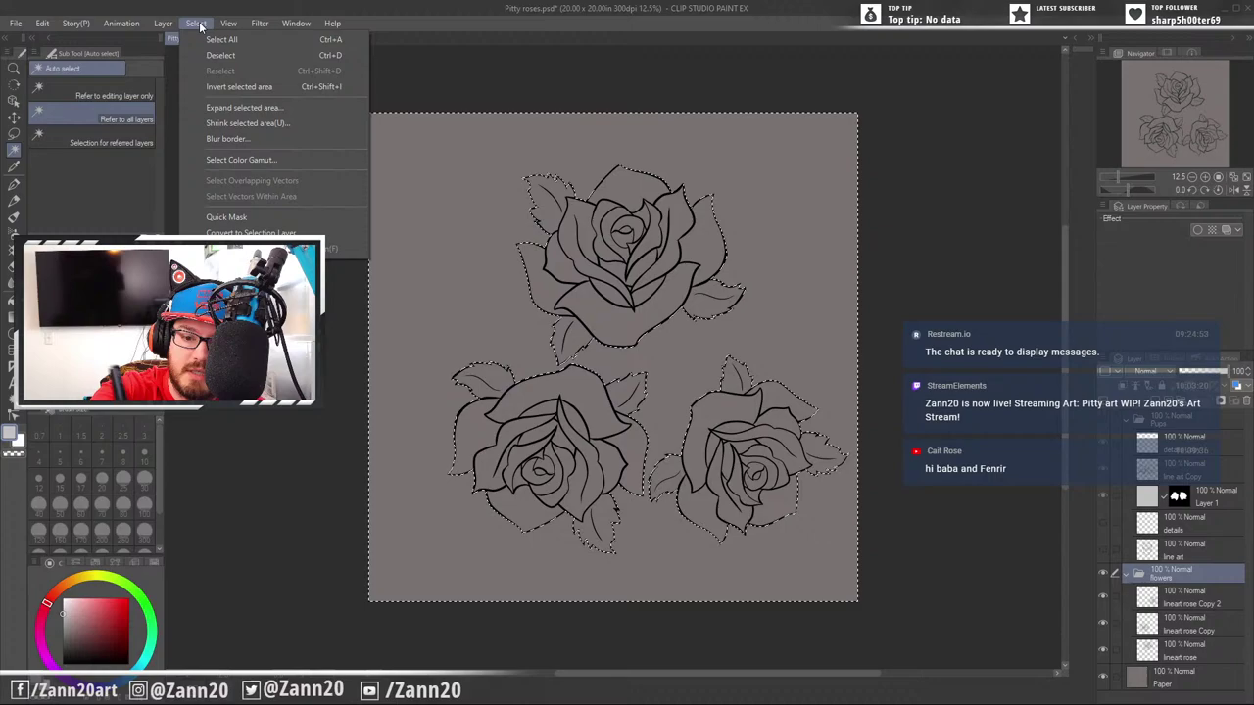
click(232, 86)
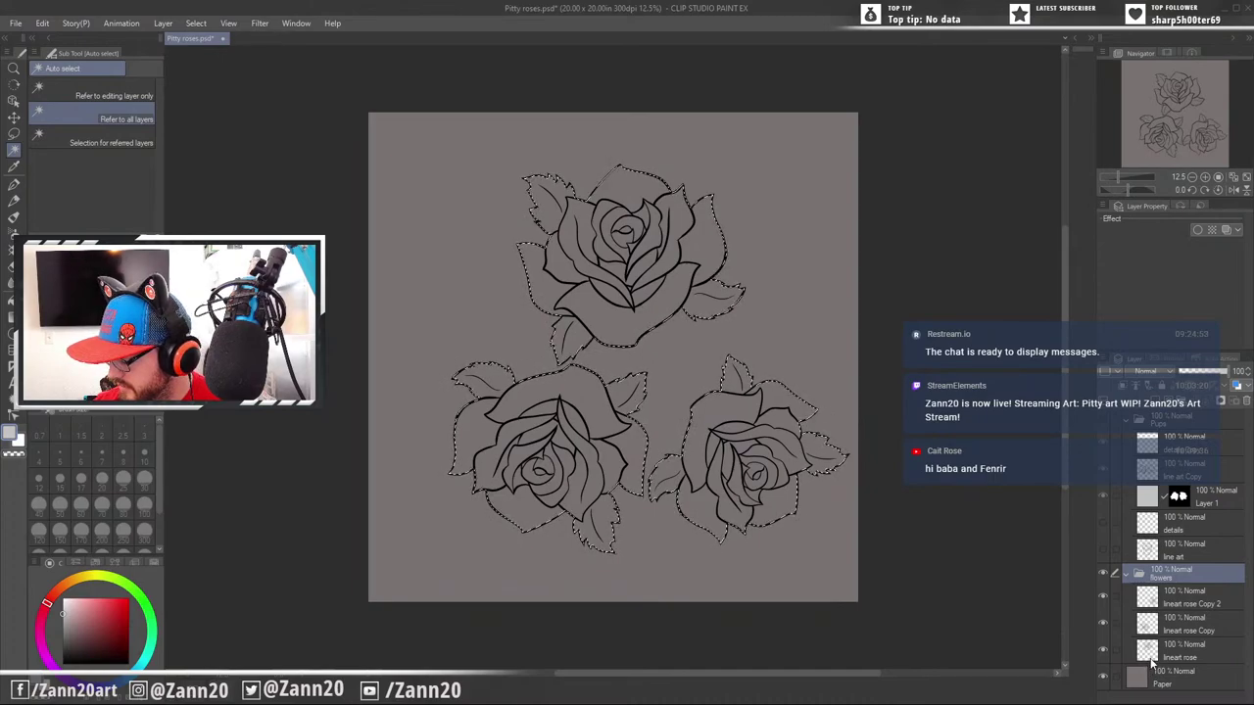
Add a new raster layer directly beneath the lineart rose layer and create a layer mask from the rose selection
click(1153, 652)
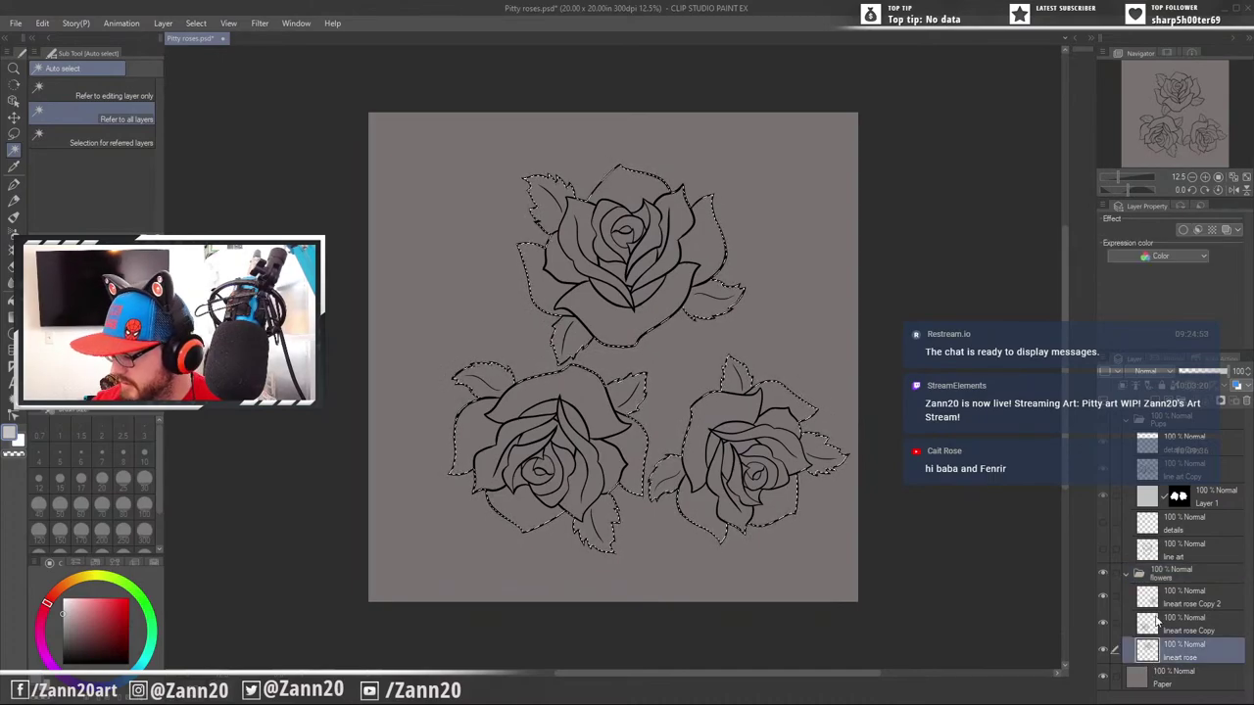
click(1117, 369)
click(990, 219)
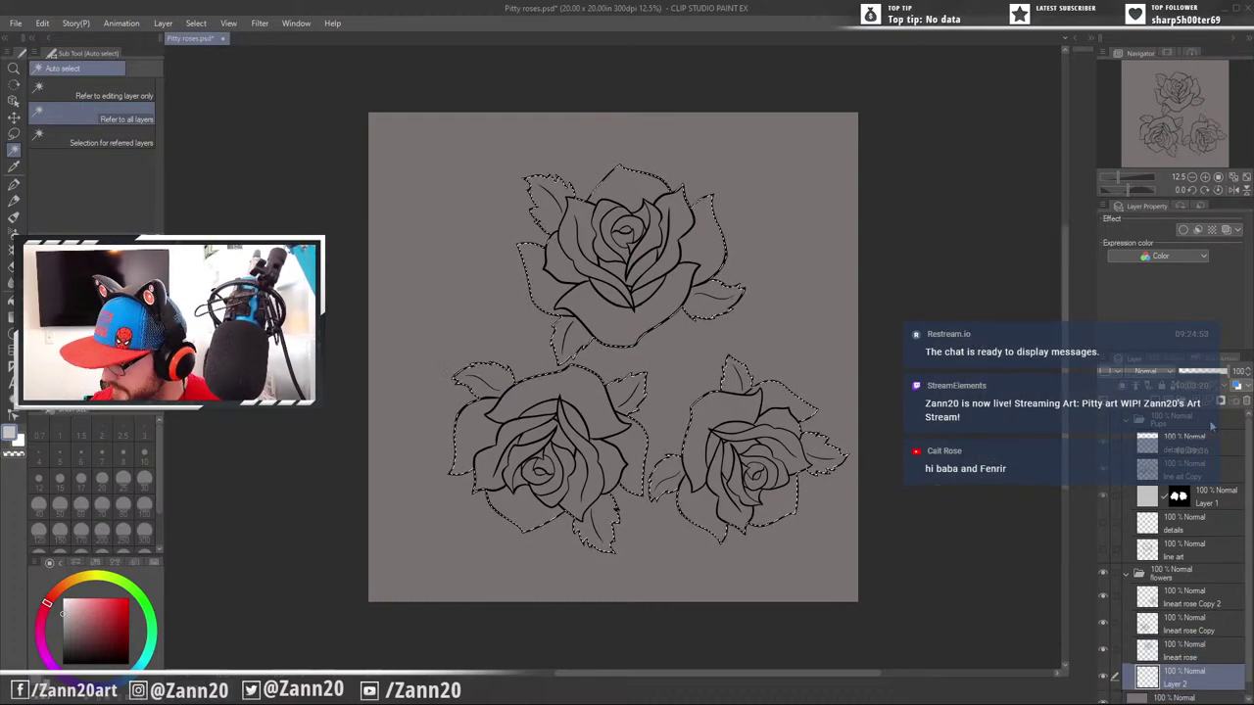
click(1221, 401)
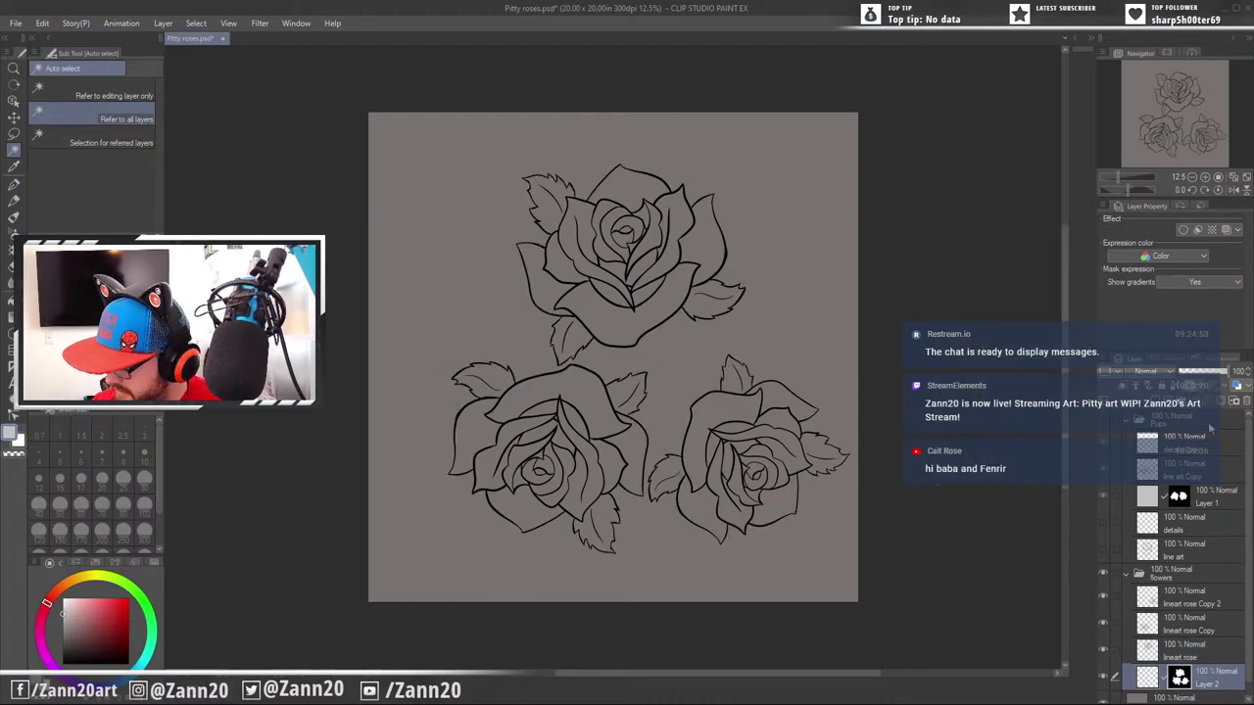
Fill the masked Layer 2 with mid grey behind the rose line art and show the Pups folder again
click(1148, 679)
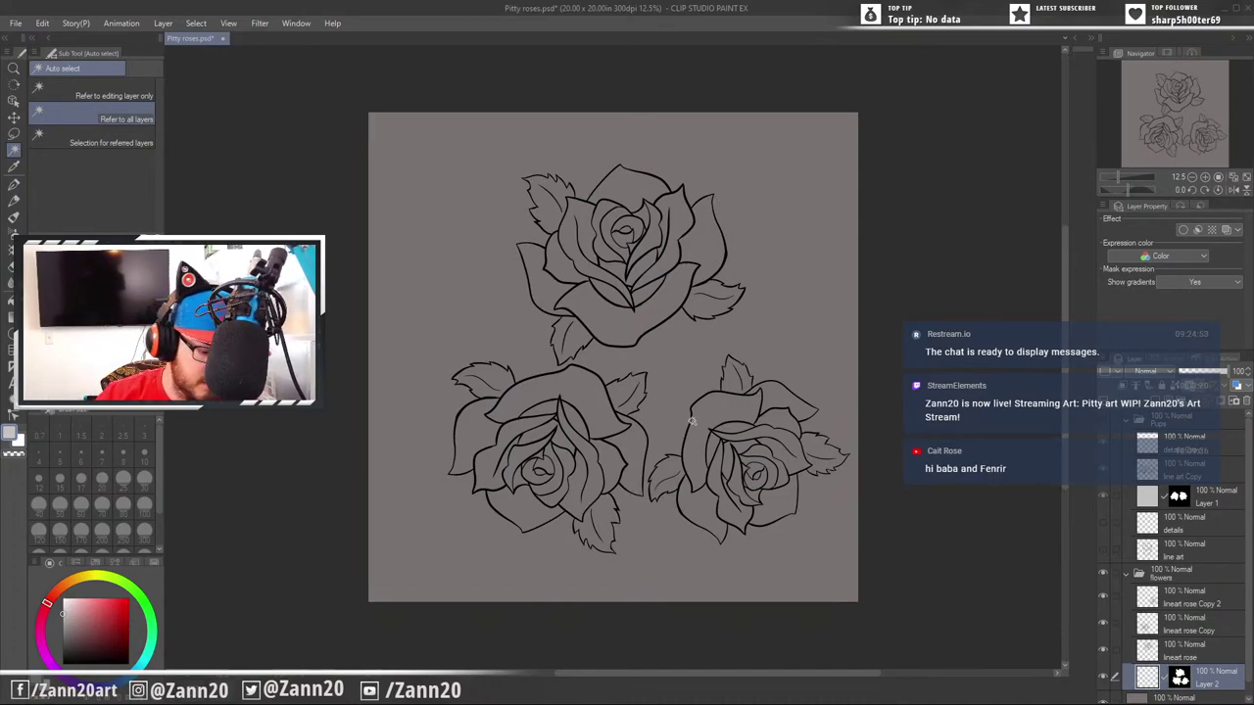
key(g)
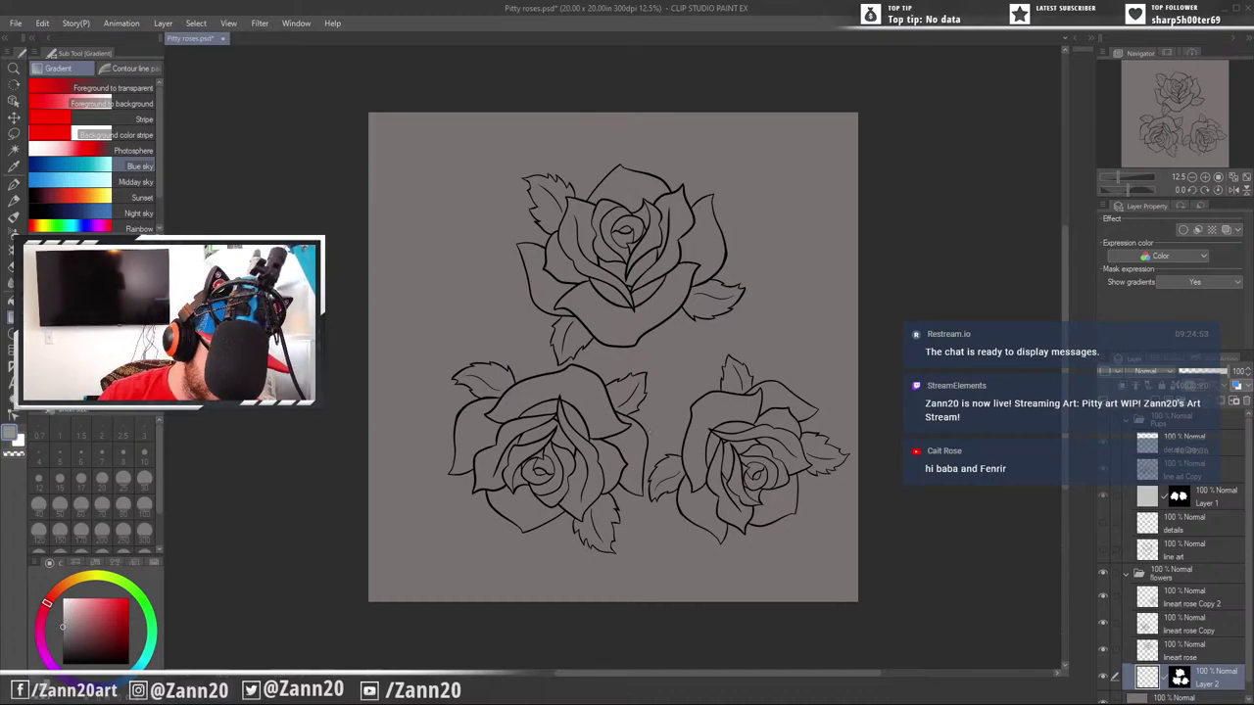
key(g)
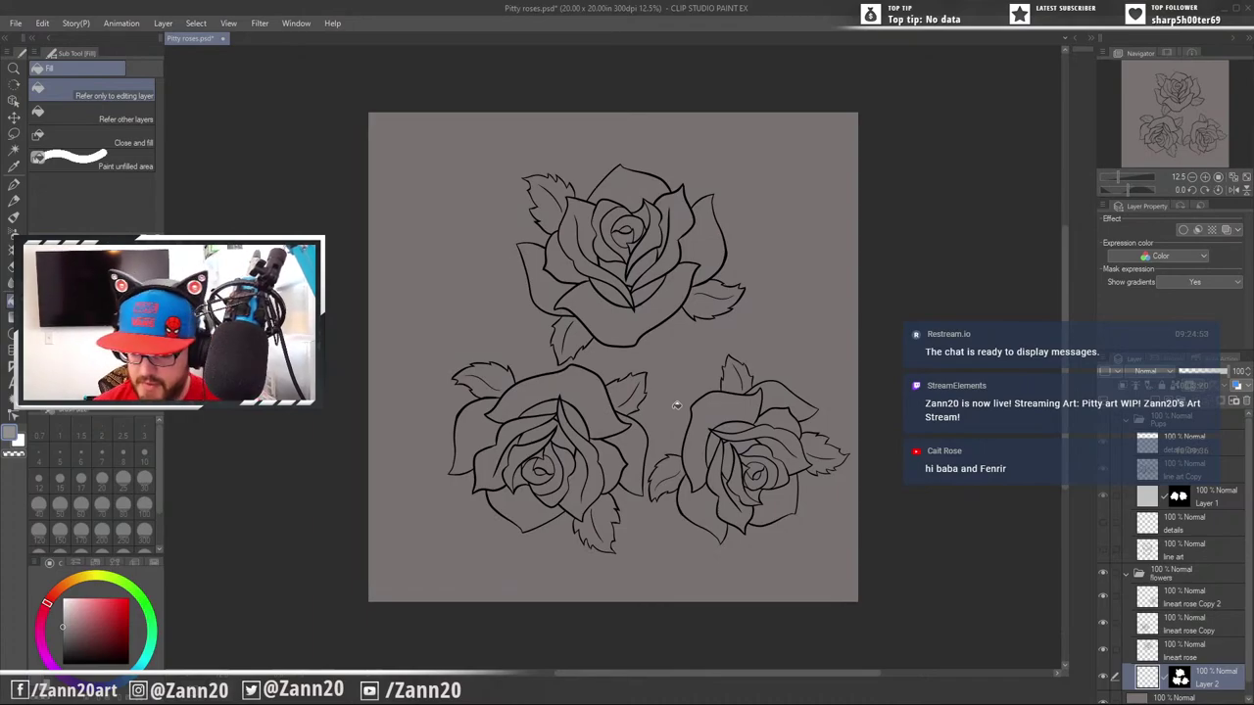
click(673, 408)
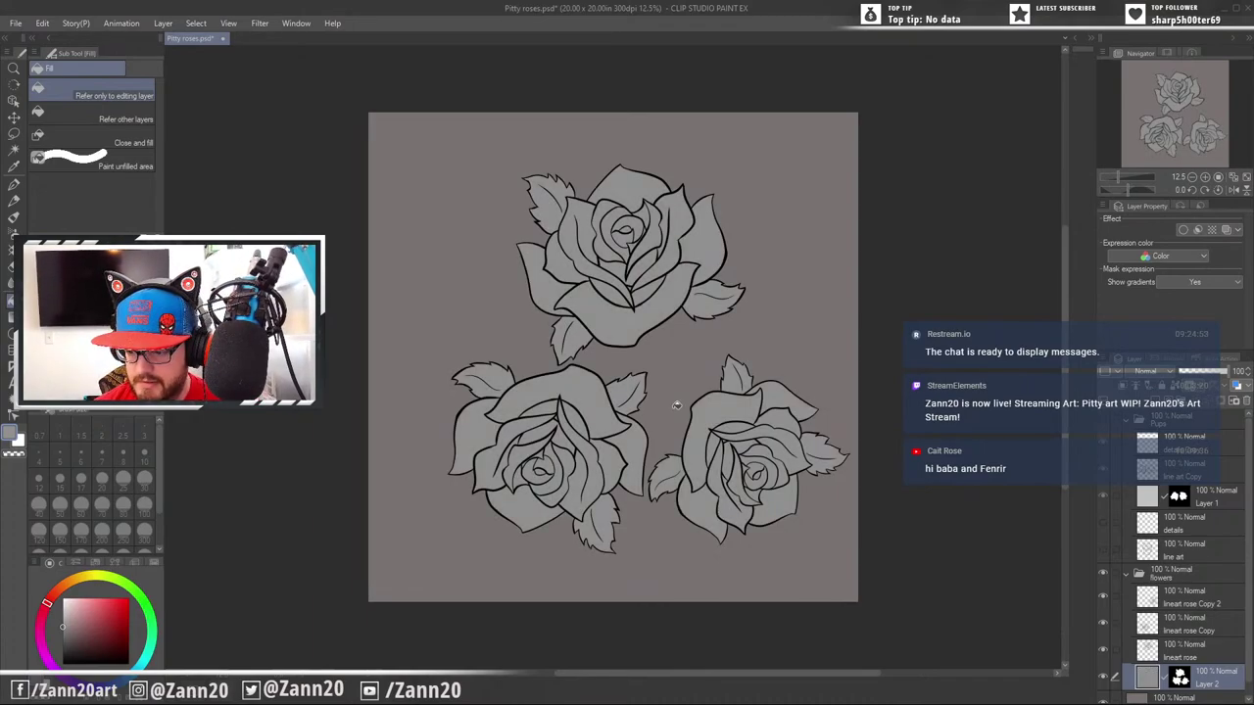
click(1103, 421)
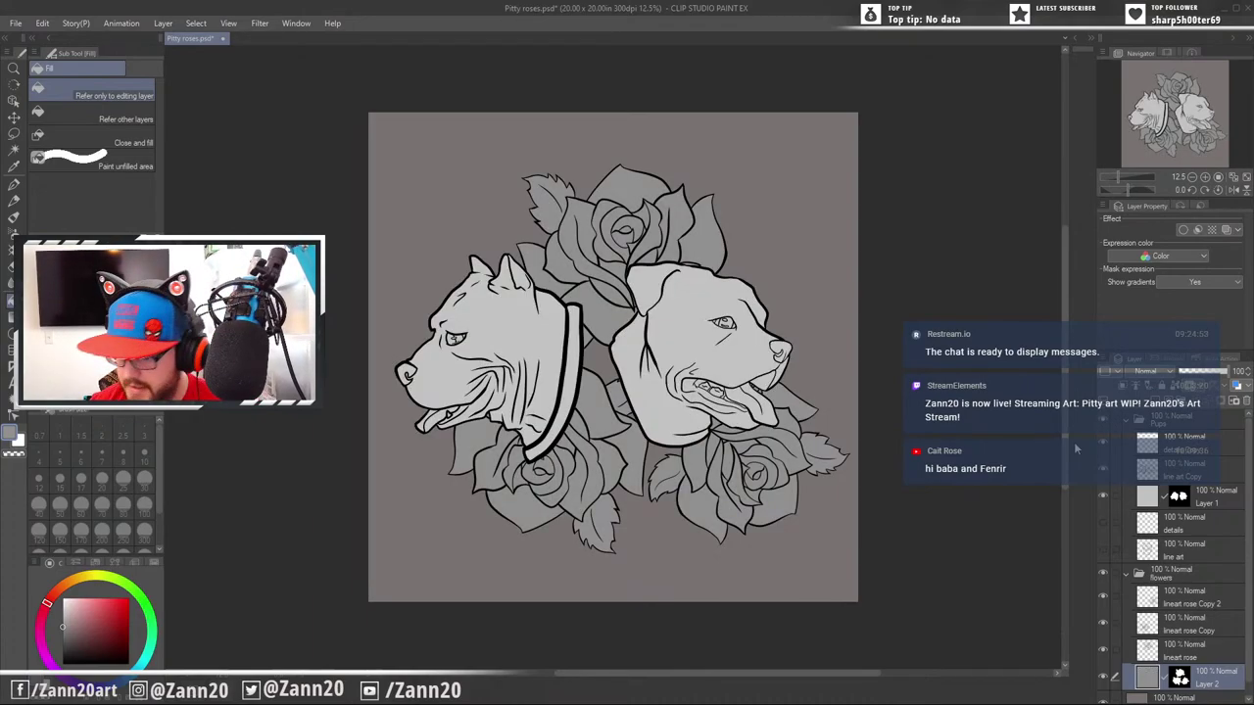
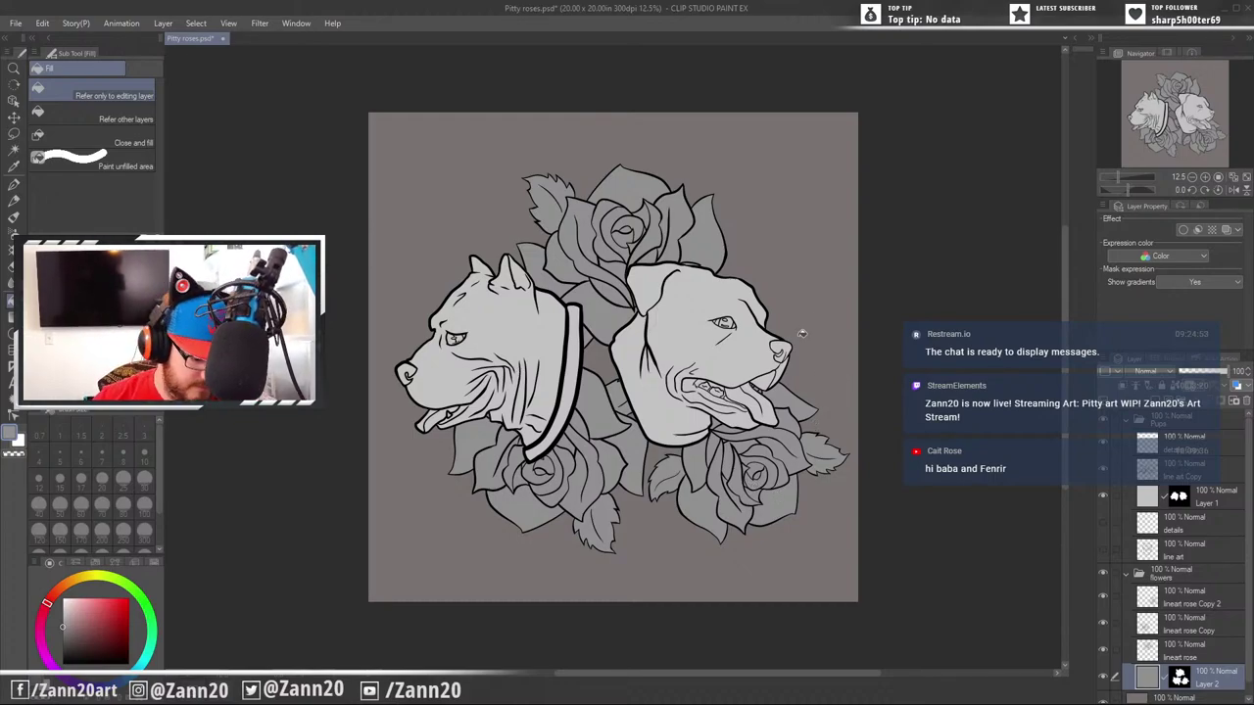
Select the details Copy, line art Copy and Layer 1 layers together and lasso around both pit bull heads
key(m)
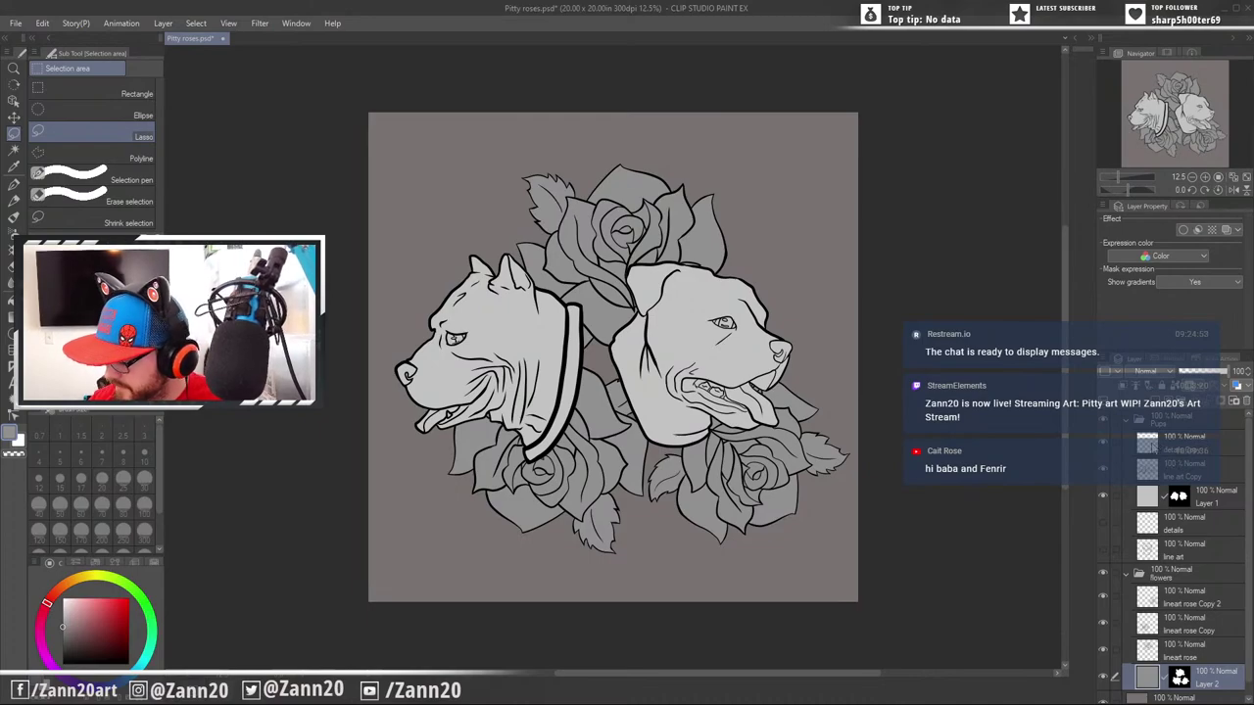
click(1156, 447)
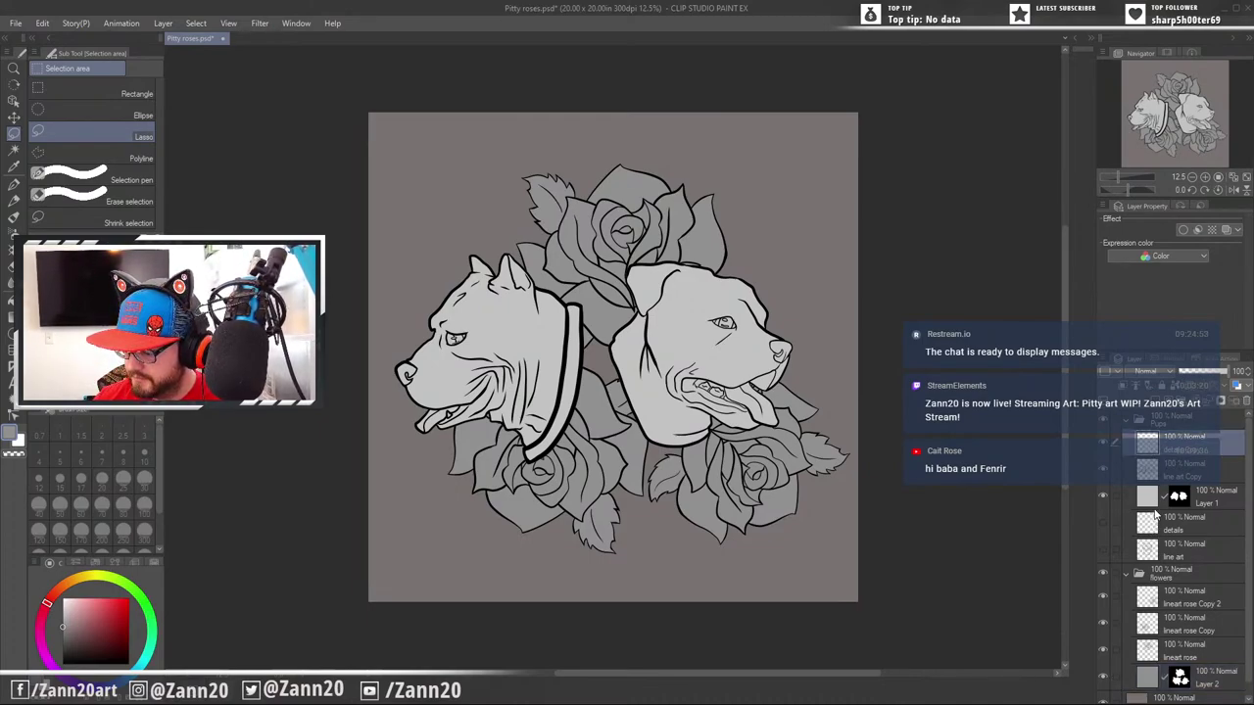
click(1151, 505)
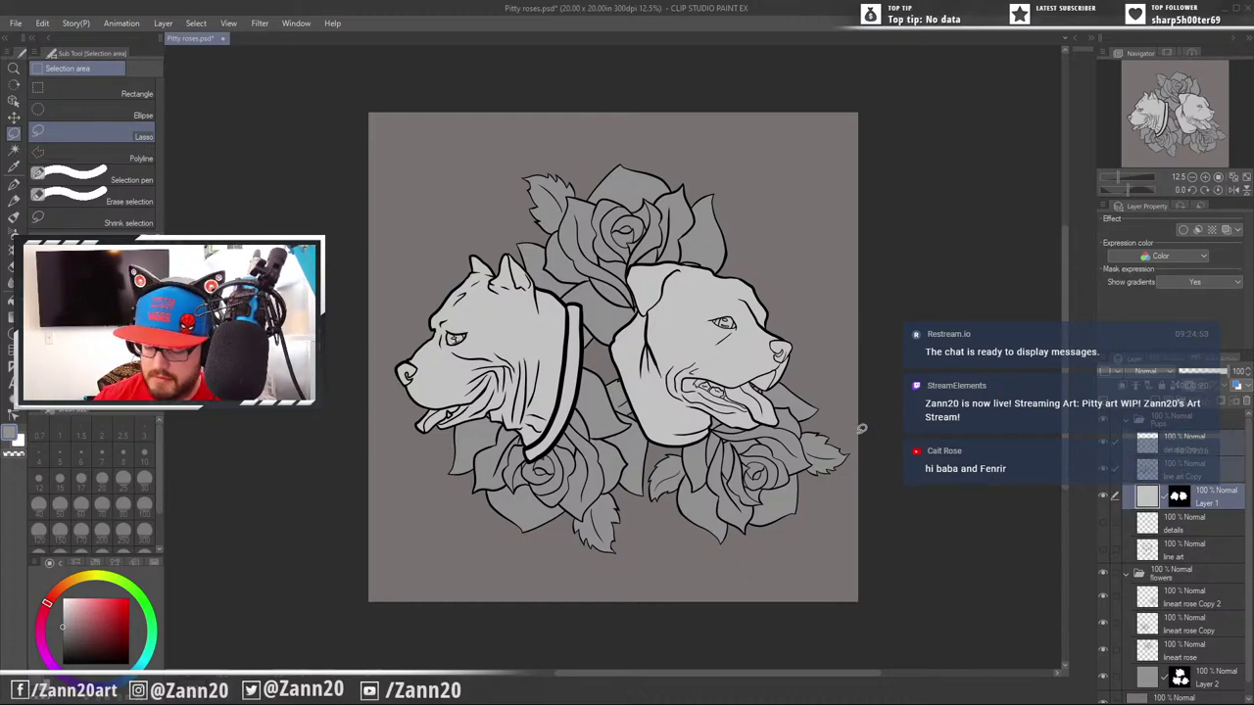
mouse_move(844, 368)
mouse_down()
mouse_move(810, 203)
mouse_move(458, 138)
mouse_up()
drag(860, 389, 850, 338)
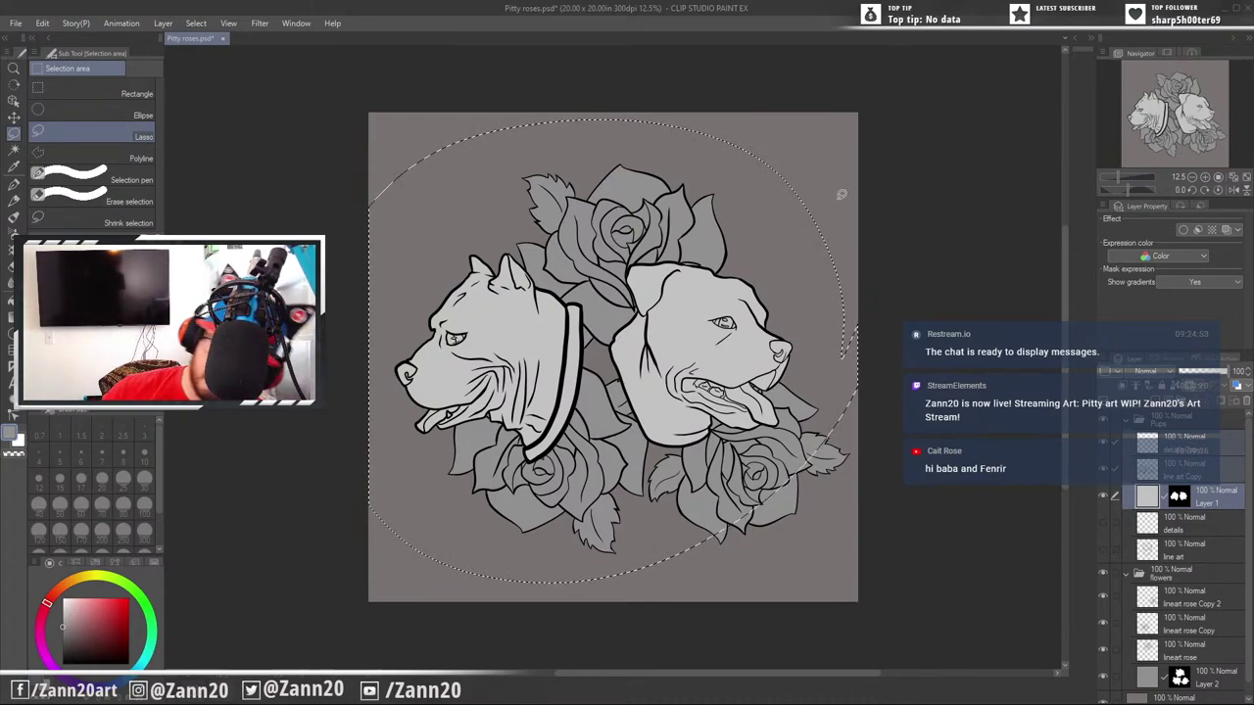
Start a transform on the selected head layers and nudge both pit bull heads right, towards the canvas centre
key(ctrl+t)
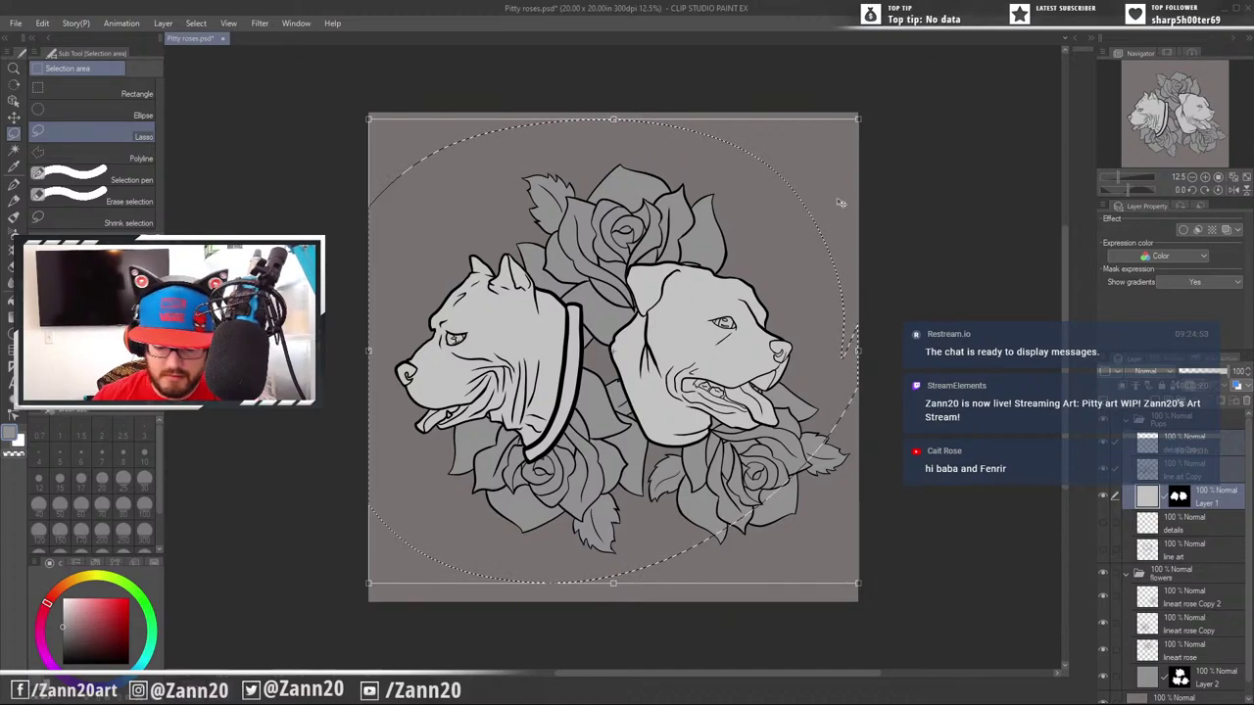
key(Right)
key(Right)
key(Right)
key(Right)
key(Right)
key(Right)
key(Right)
key(Right)
key(Right)
key(Right)
key(Right)
key(Right)
key(Right)
key(Right)
key(Right)
key(Right)
key(Right)
key(Right)
key(Right)
key(Right)
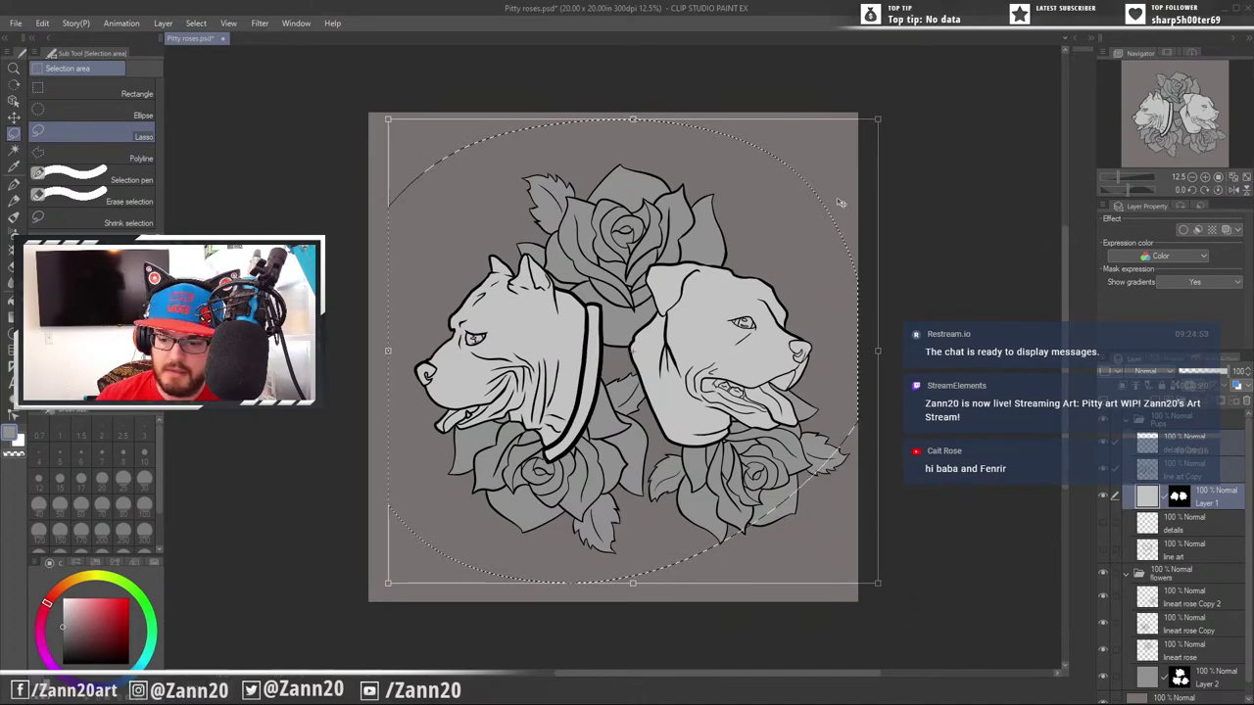
click(196, 23)
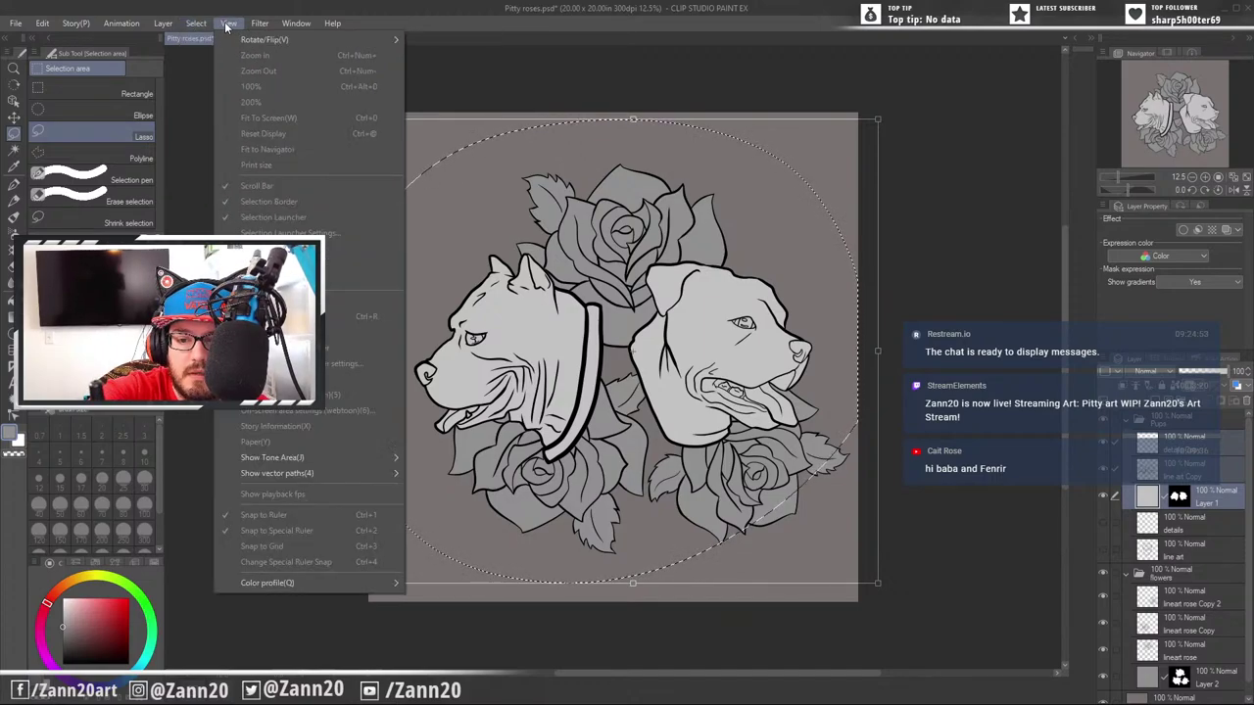
mouse_move(153, 24)
mouse_move(44, 25)
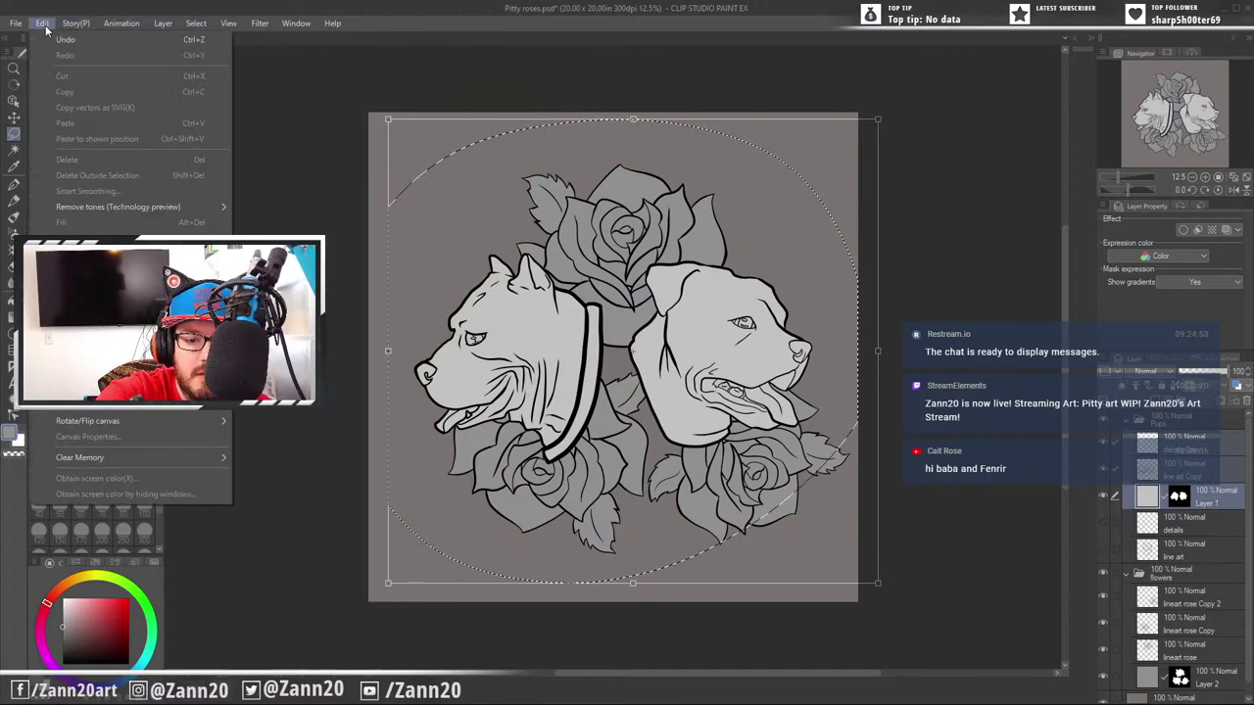
mouse_move(117, 208)
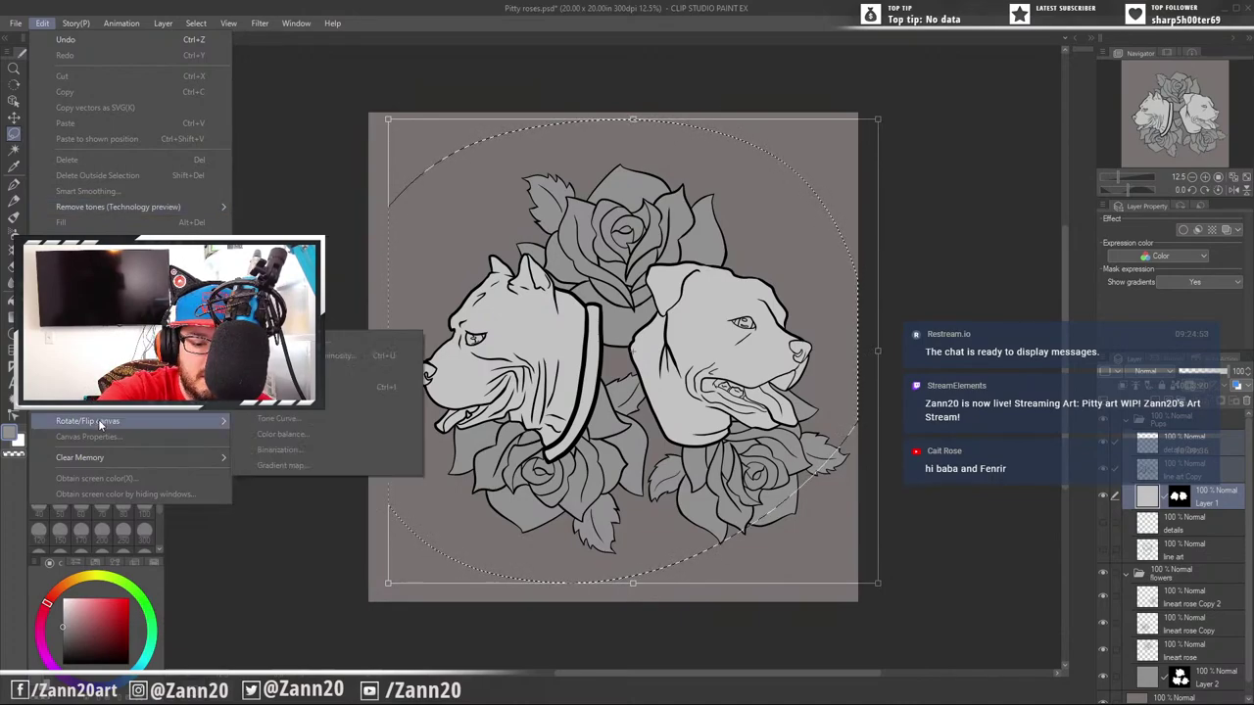
mouse_move(98, 421)
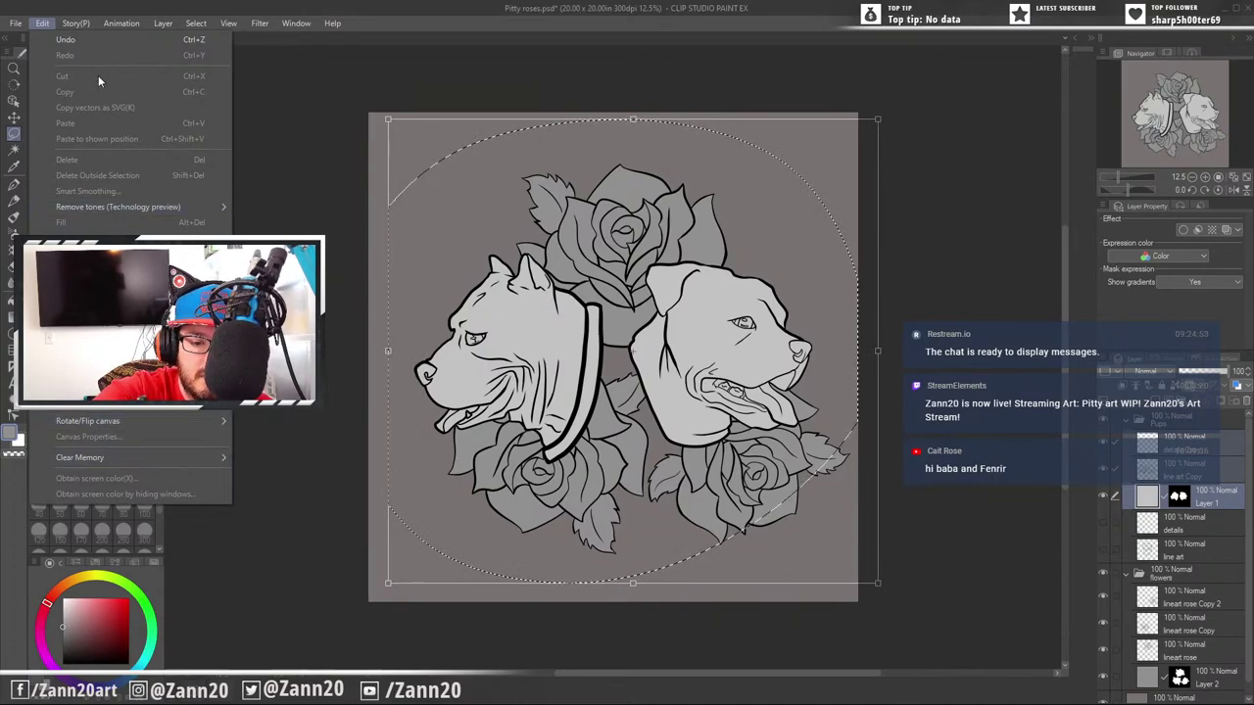
click(47, 27)
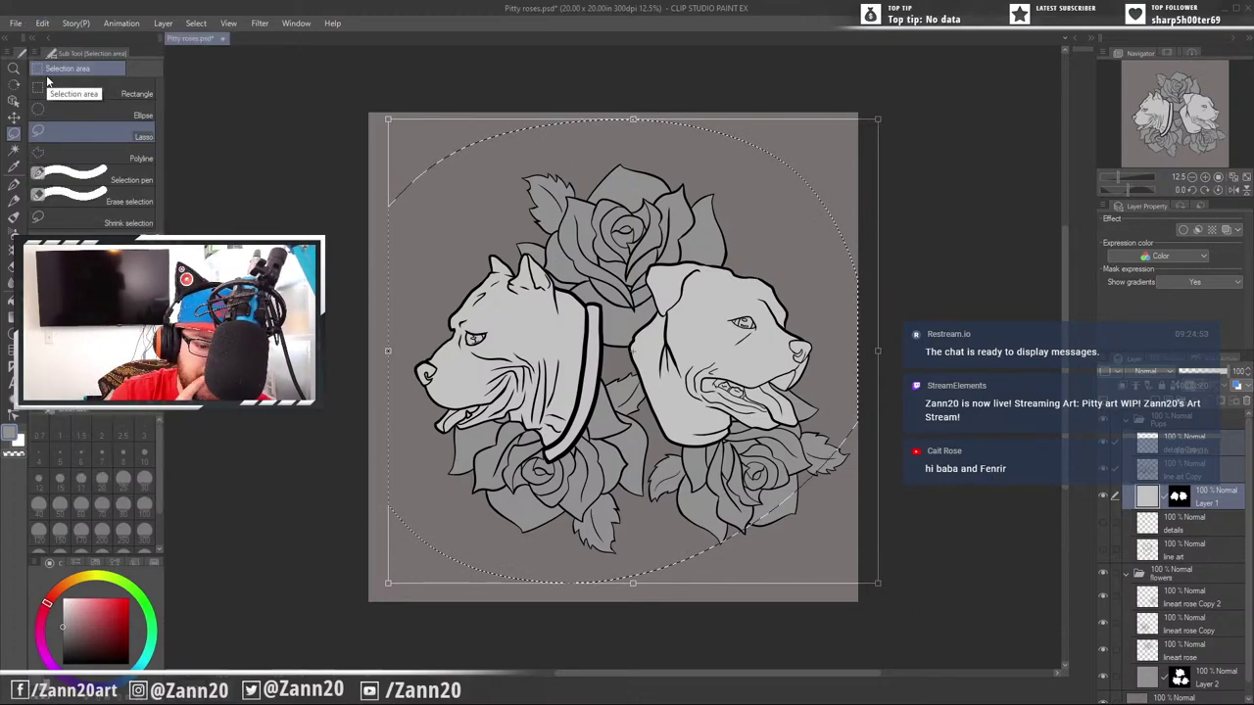
click(20, 412)
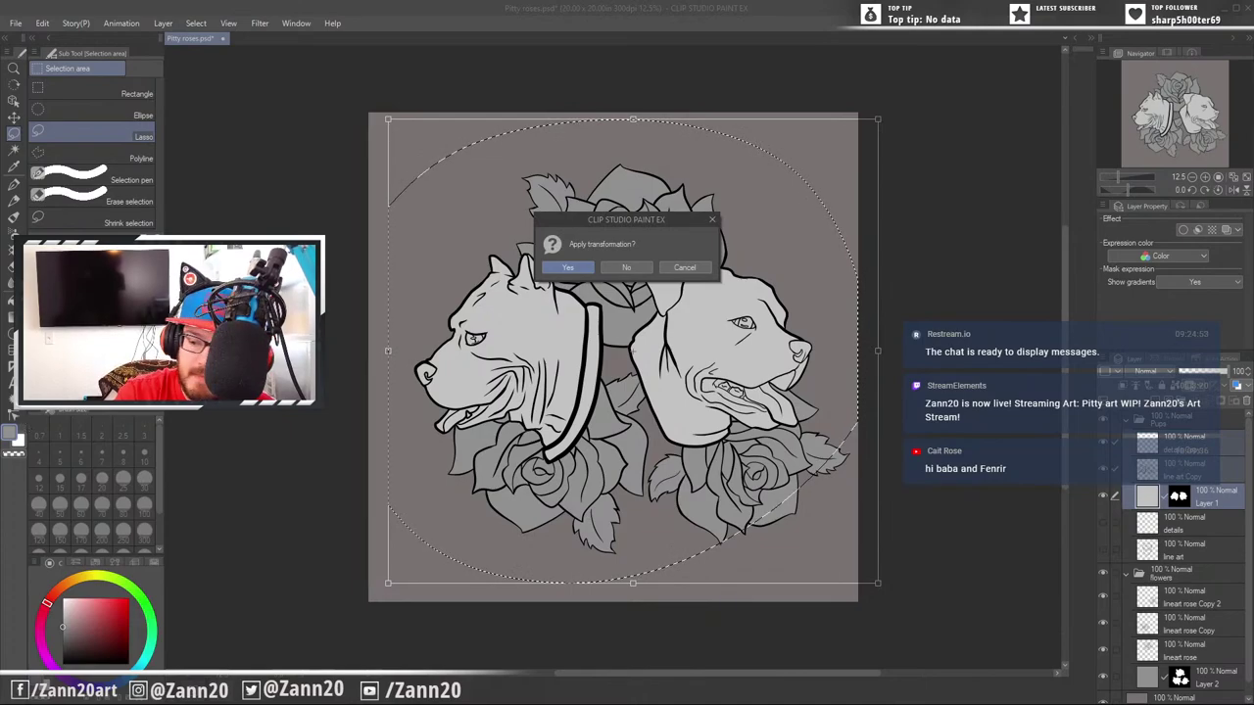
click(682, 268)
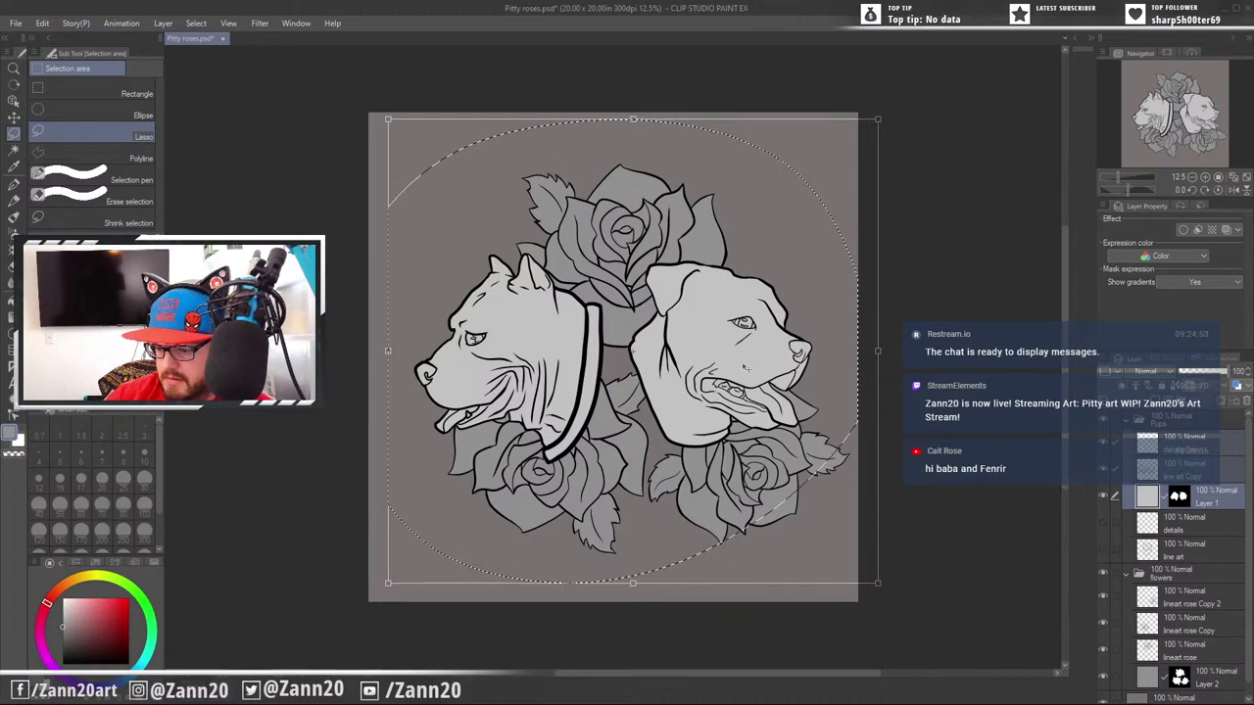
Fine-tune the horizontal position of both pit bull heads, apply the transform and clear the selection
mouse_move(738, 367)
mouse_down()
mouse_move(751, 357)
mouse_move(744, 337)
mouse_move(745, 366)
mouse_up()
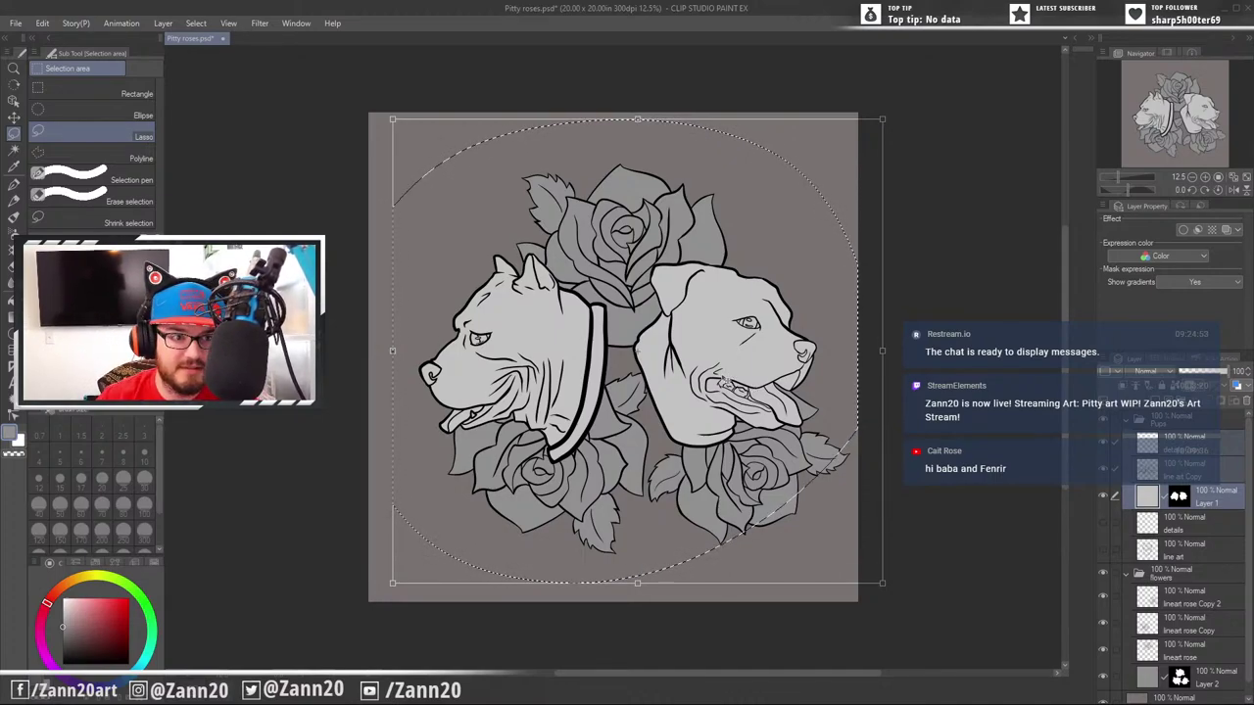
drag(726, 381, 723, 382)
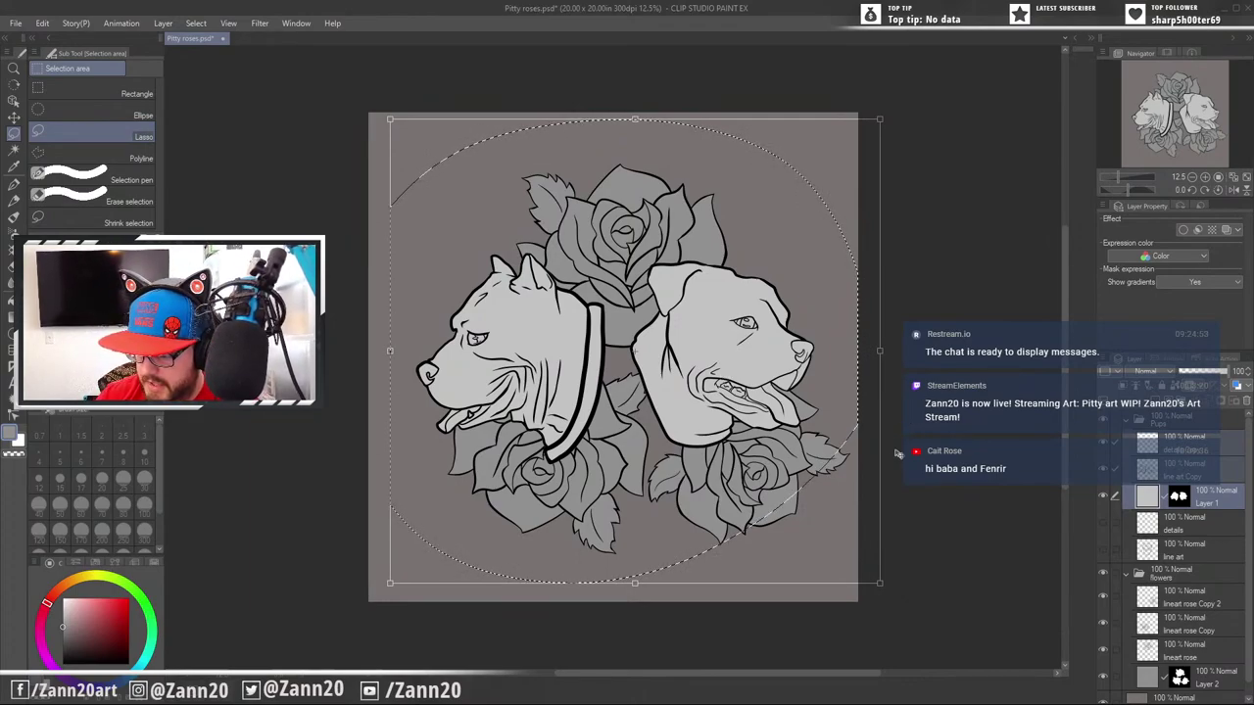
key(Return)
key(ctrl+d)
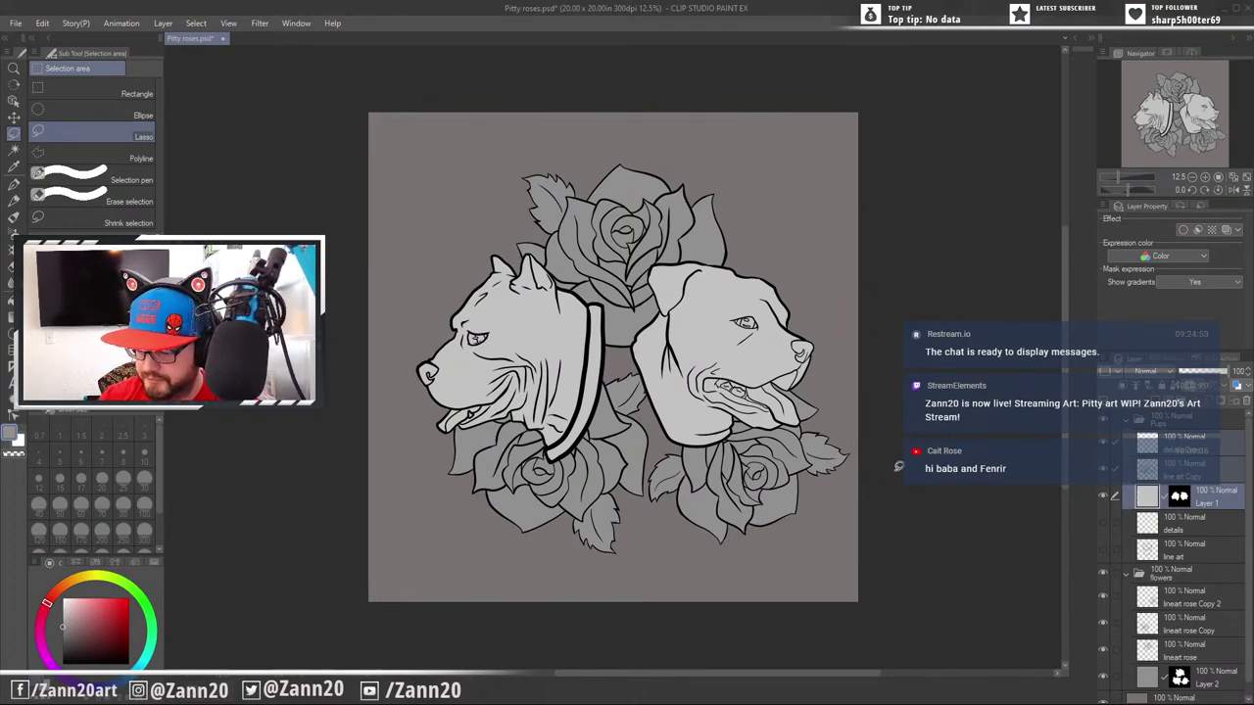
Select the layers from lineart rose Copy 2 through Layer 2, hide the Pups folder and lasso around the lower-left rose
click(1154, 609)
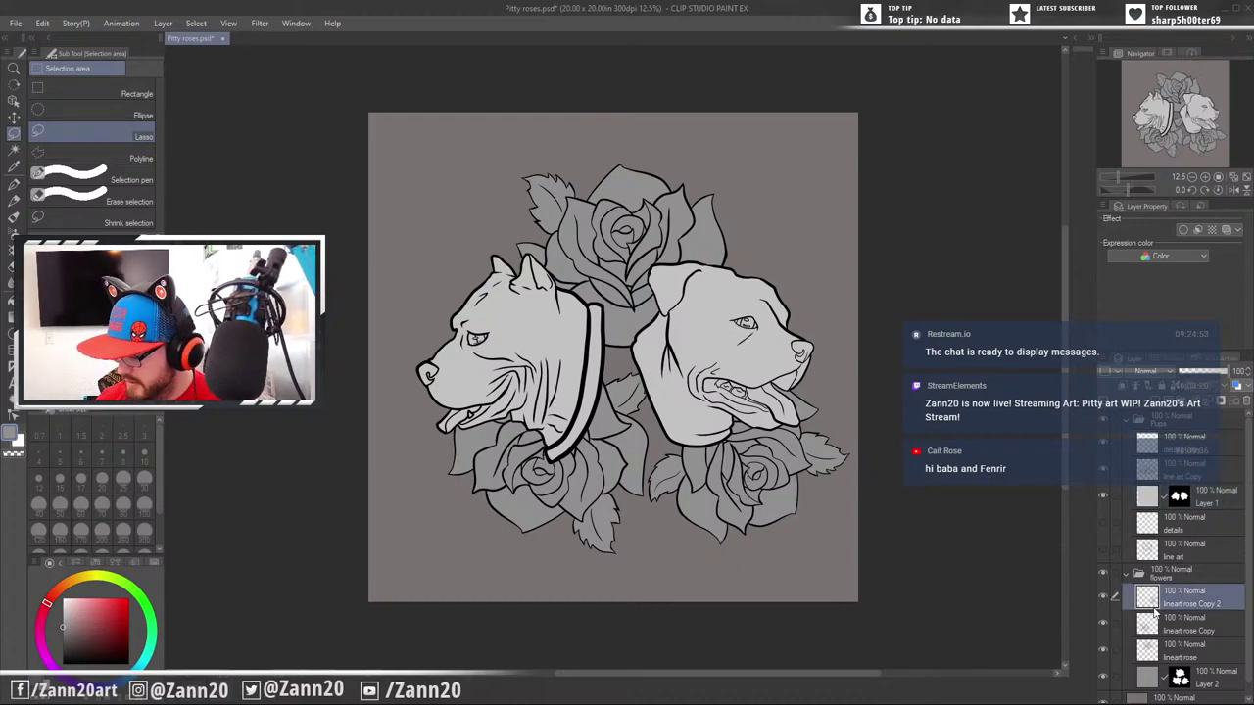
shift+click(1153, 679)
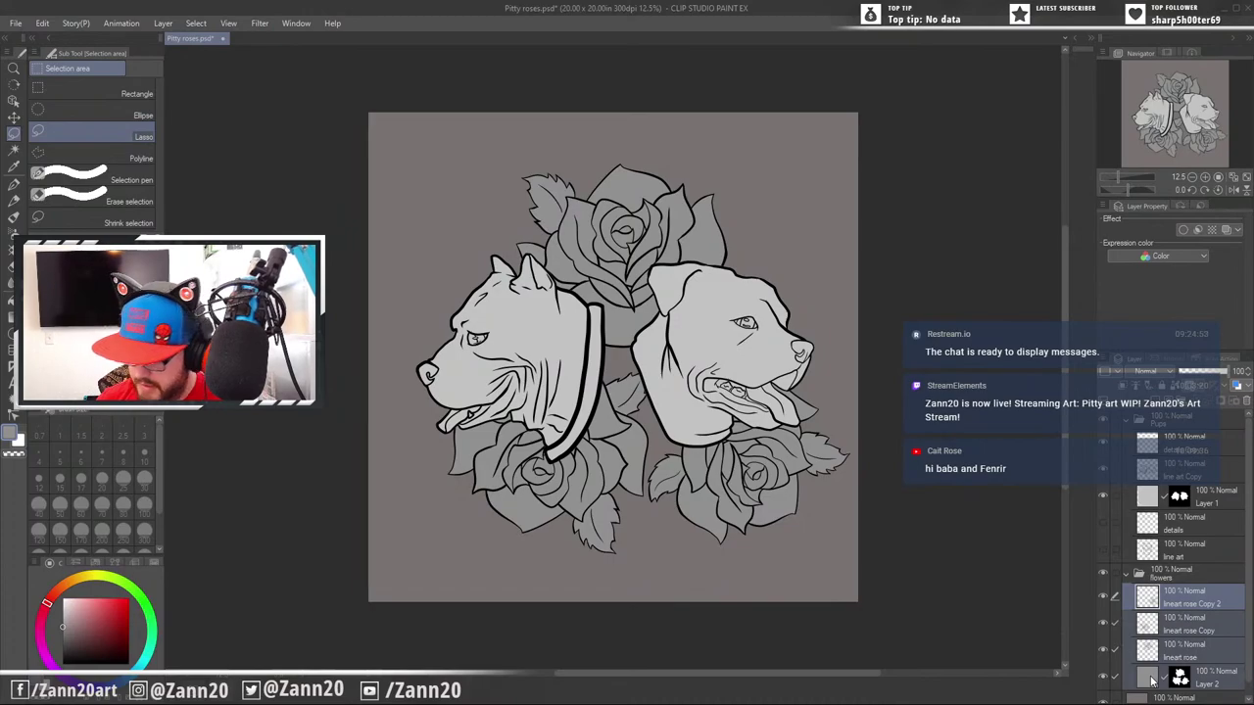
drag(740, 558, 779, 521)
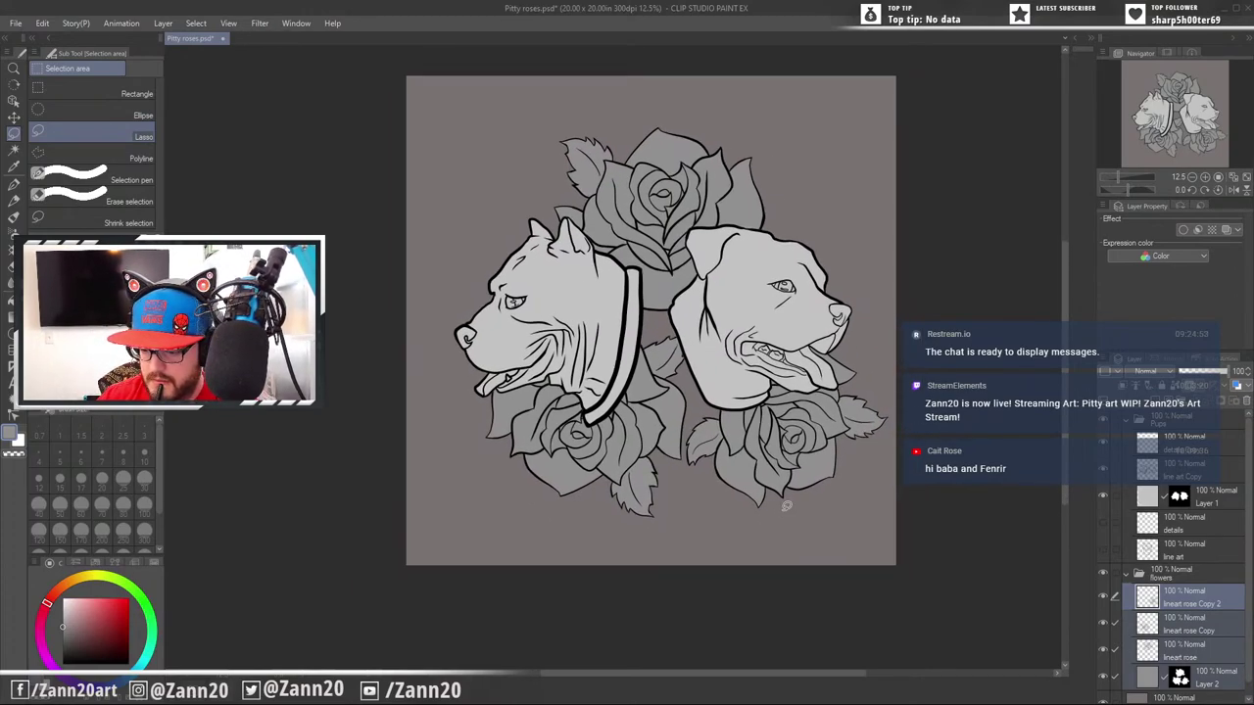
click(1106, 421)
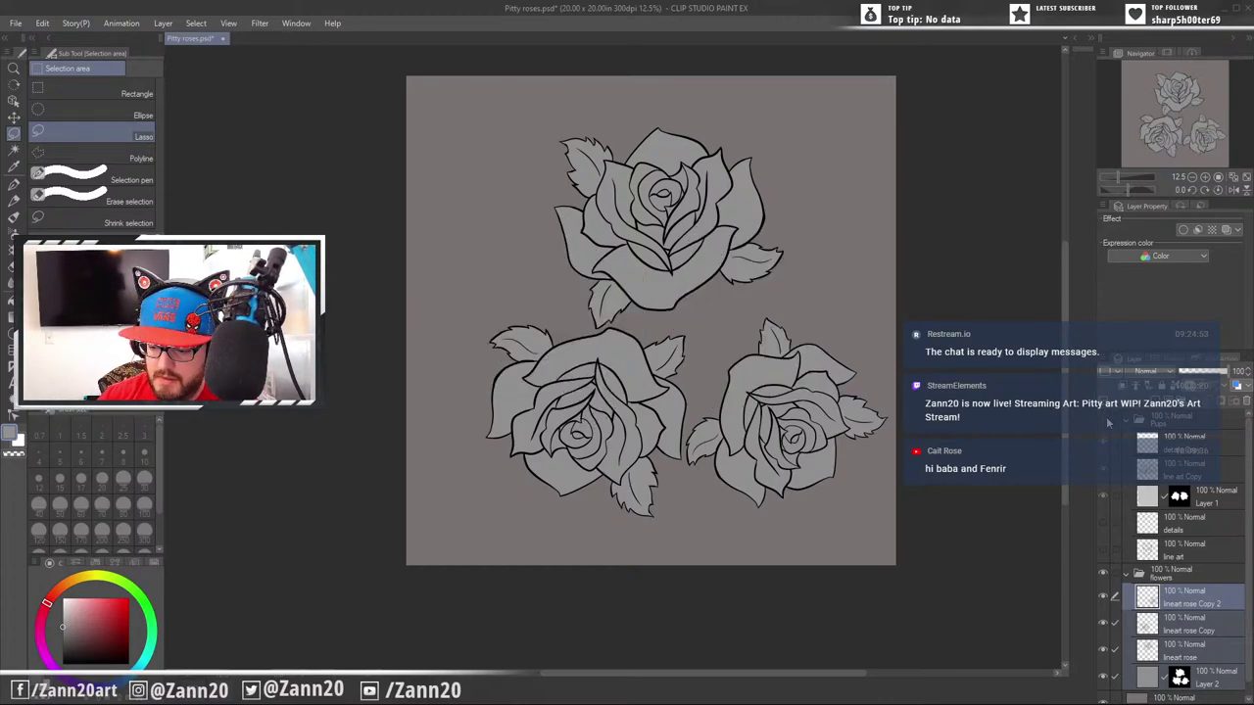
mouse_move(699, 326)
mouse_down()
mouse_move(597, 326)
mouse_move(532, 290)
mouse_move(510, 530)
mouse_move(686, 507)
mouse_move(697, 323)
mouse_up()
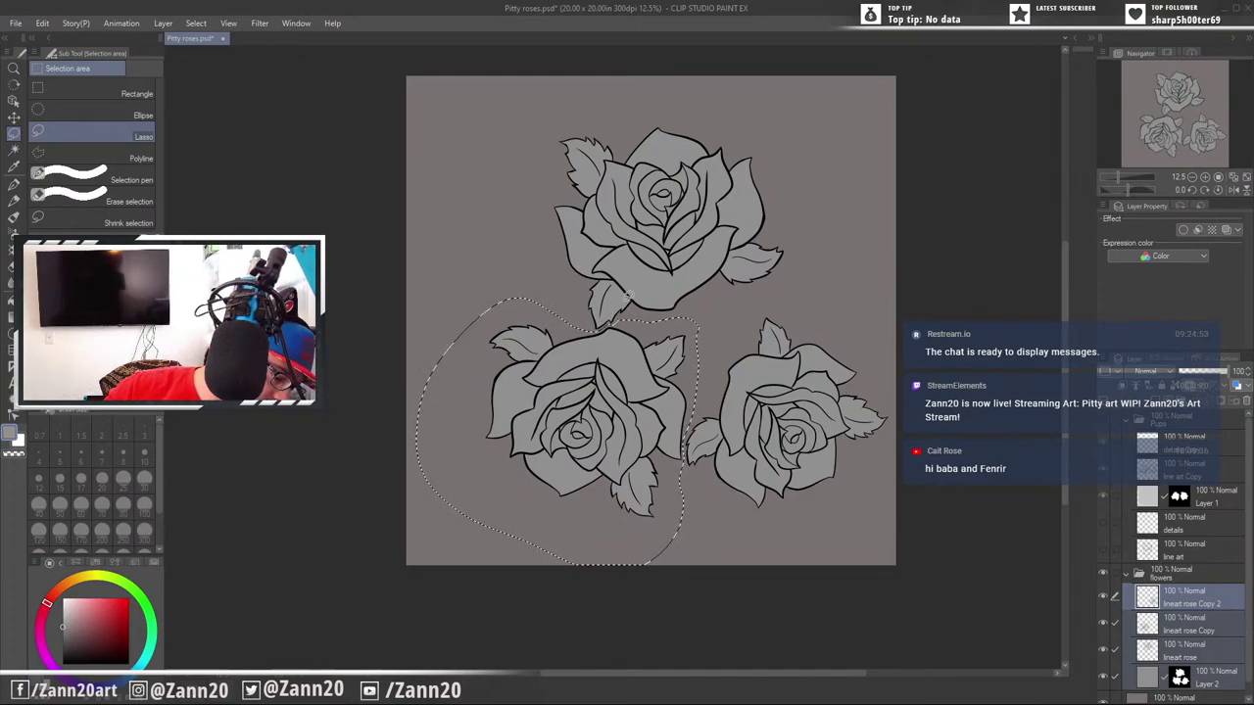
Transform the lassoed lower-left rose, moving it slightly down and left away from the other roses
key(ctrl+t)
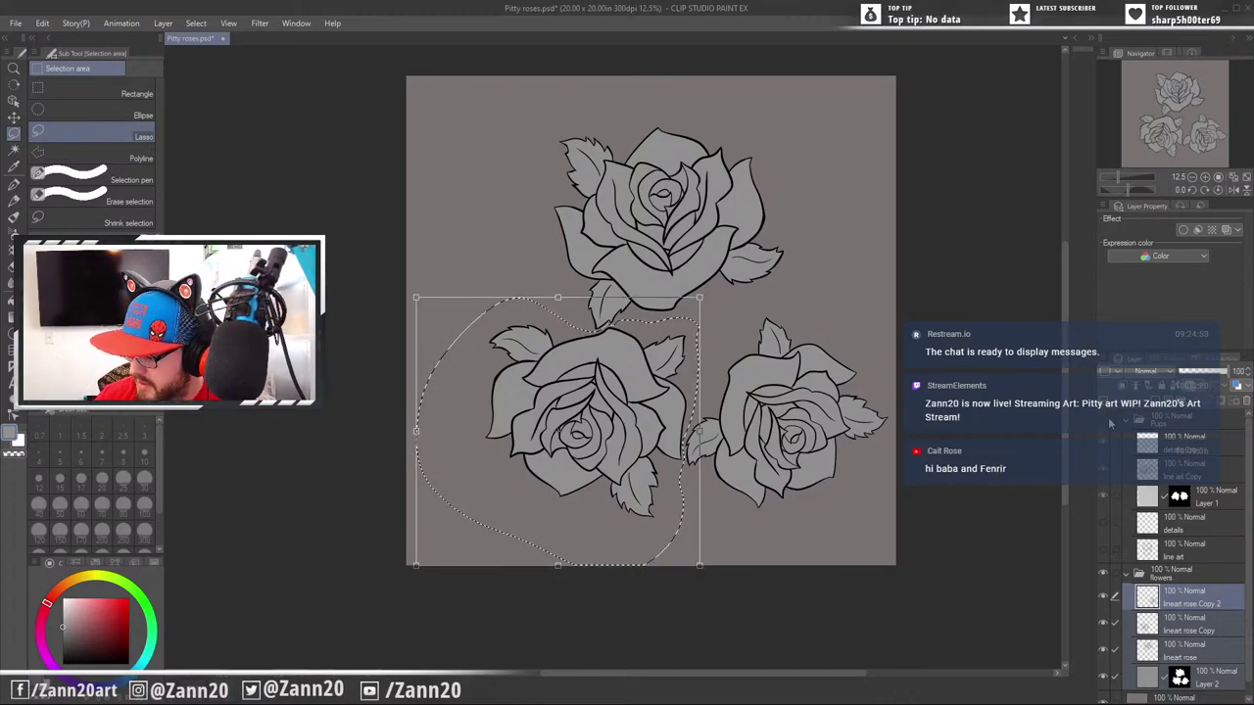
click(1106, 423)
click(683, 266)
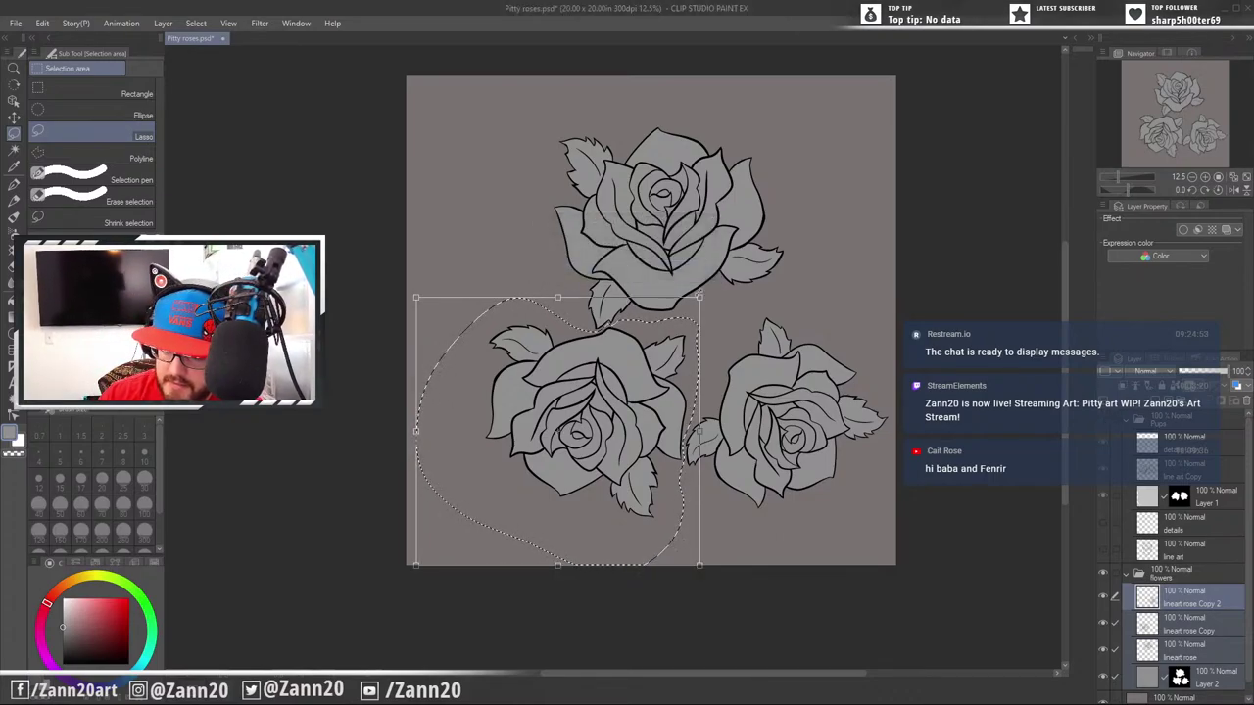
drag(646, 441, 636, 450)
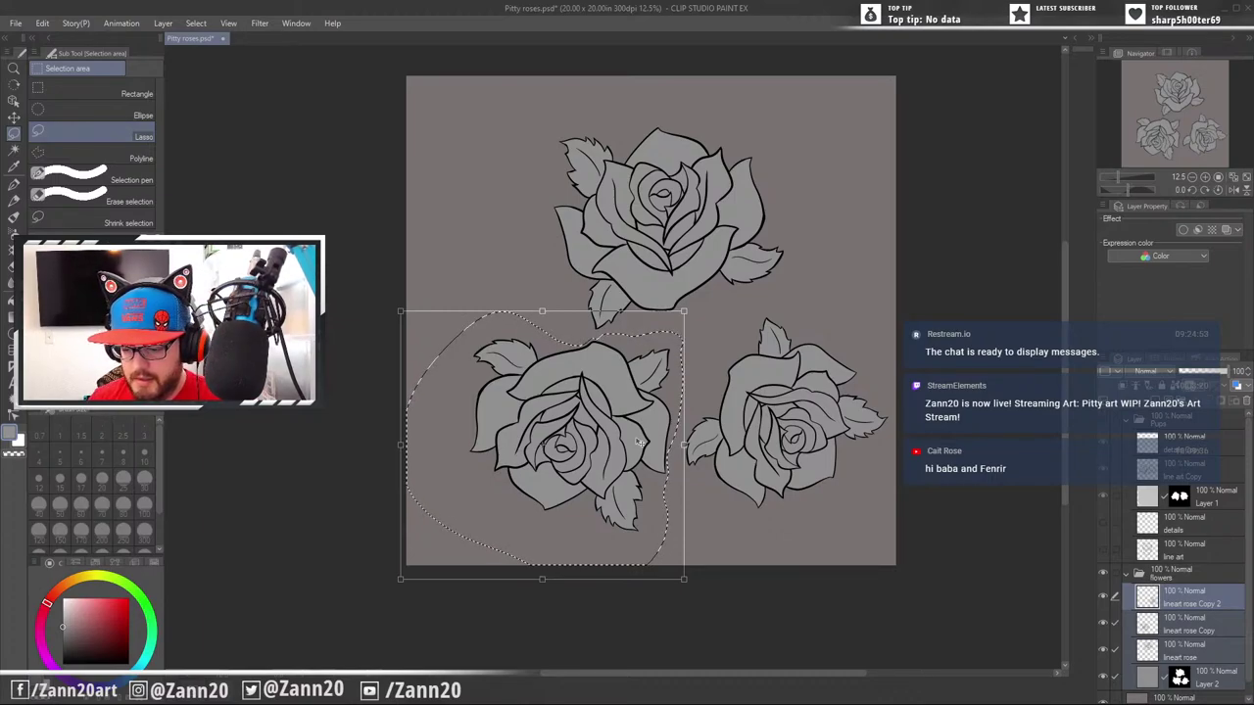
key(Return)
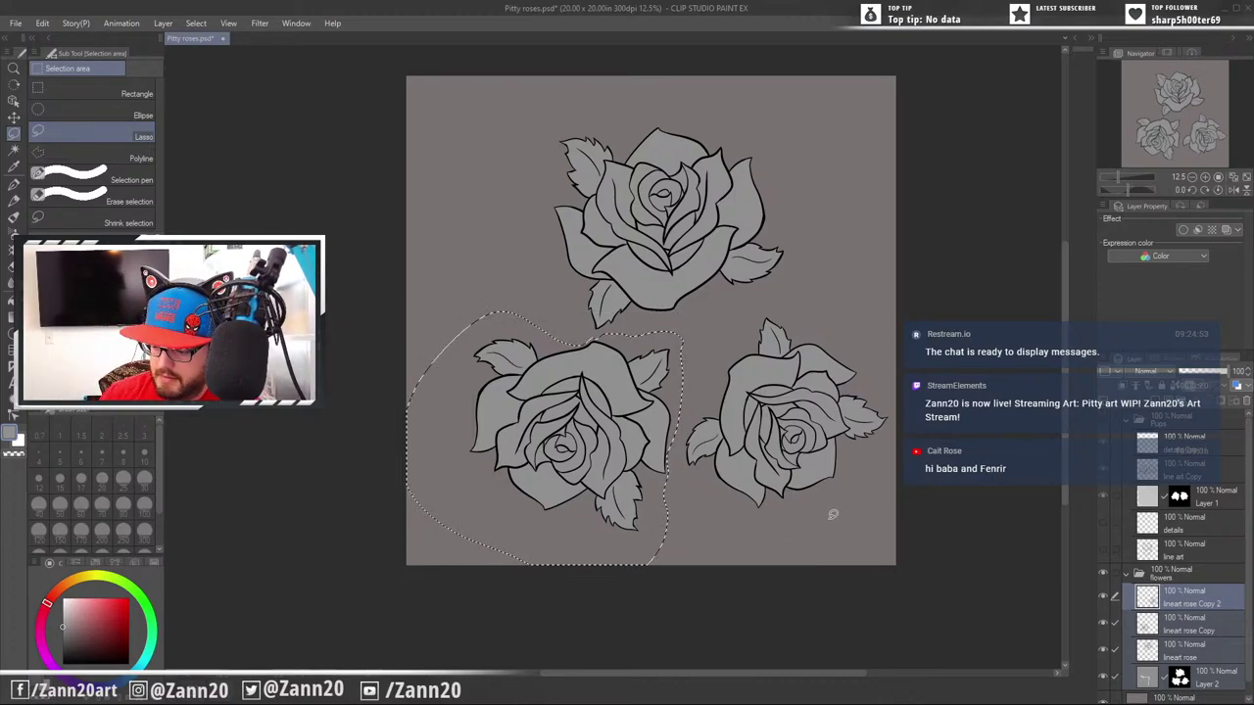
Lasso all three roses and shift them left together, show the Pups folder again and clear the selection
click(838, 516)
mouse_move(844, 511)
mouse_down()
mouse_move(875, 517)
mouse_move(911, 272)
mouse_move(689, 71)
mouse_move(433, 149)
mouse_move(451, 519)
mouse_move(882, 532)
mouse_up()
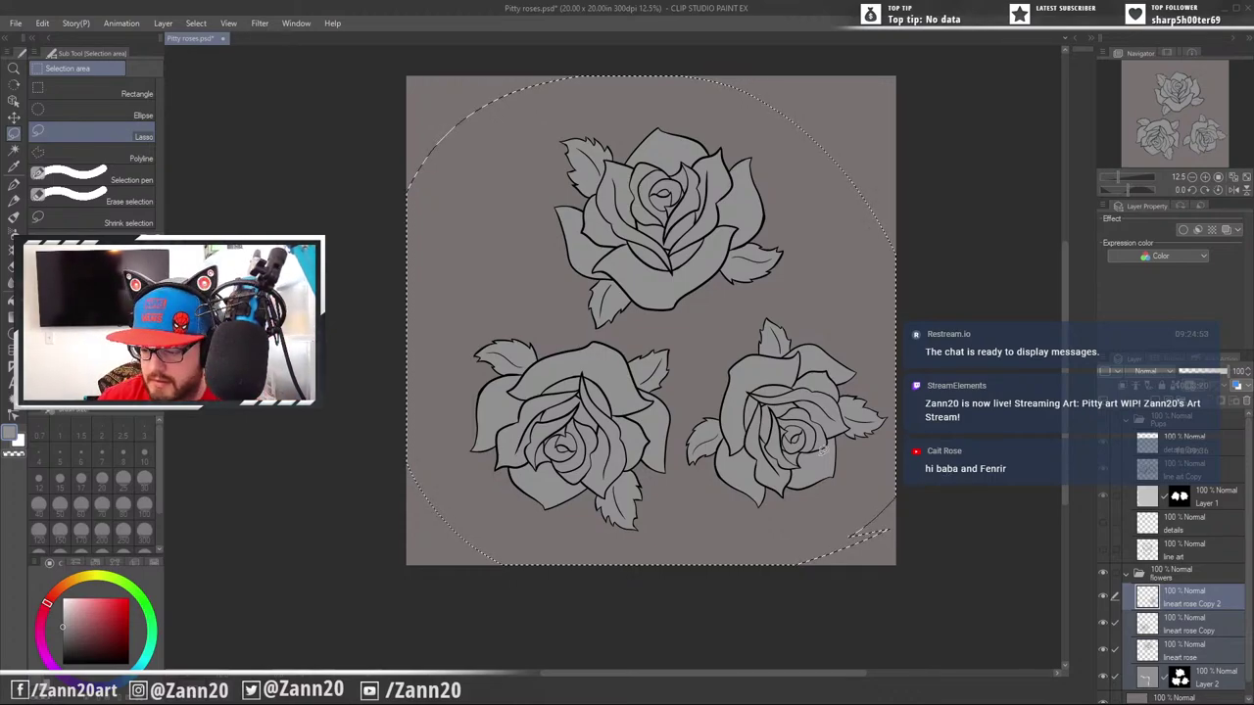
key(ctrl+t)
drag(820, 463, 807, 463)
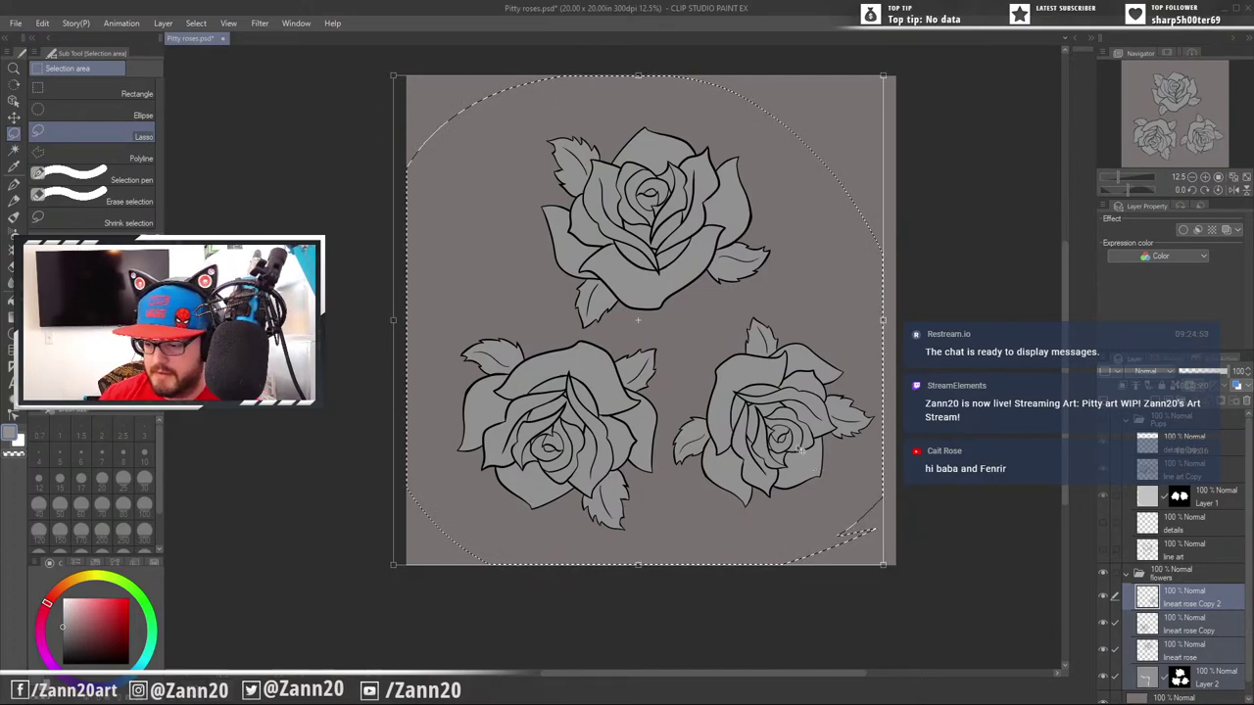
drag(791, 467, 776, 466)
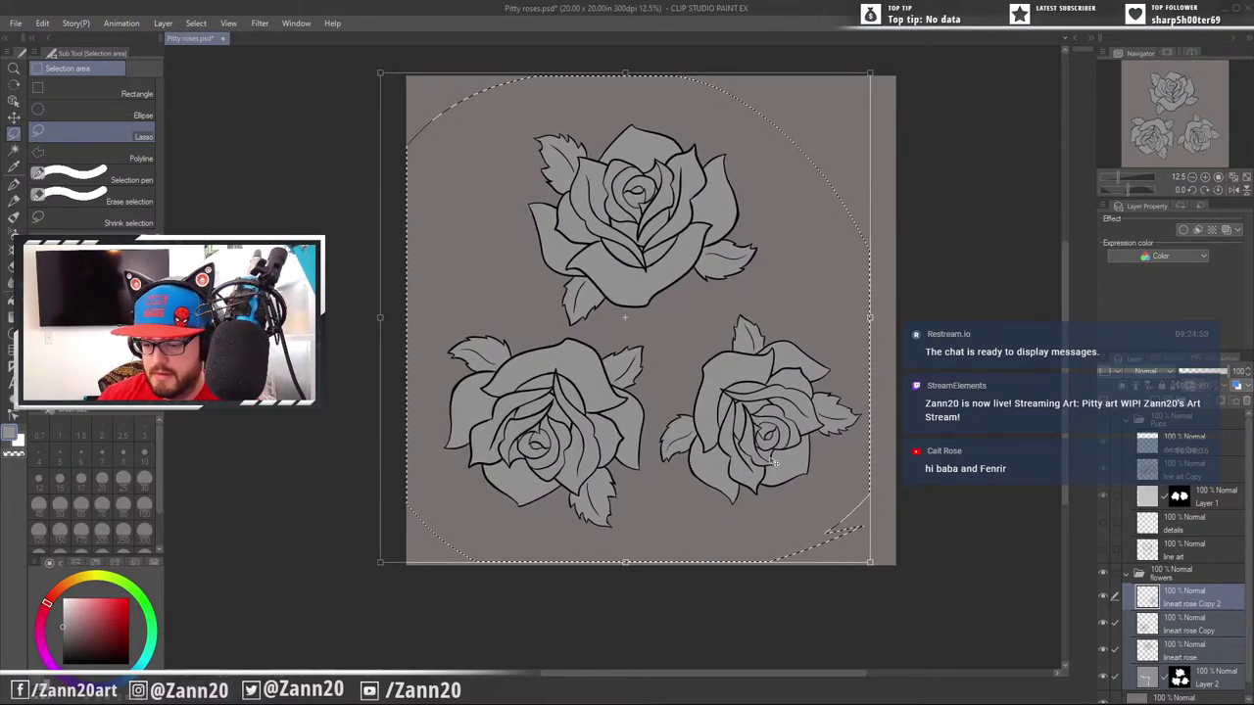
click(1103, 420)
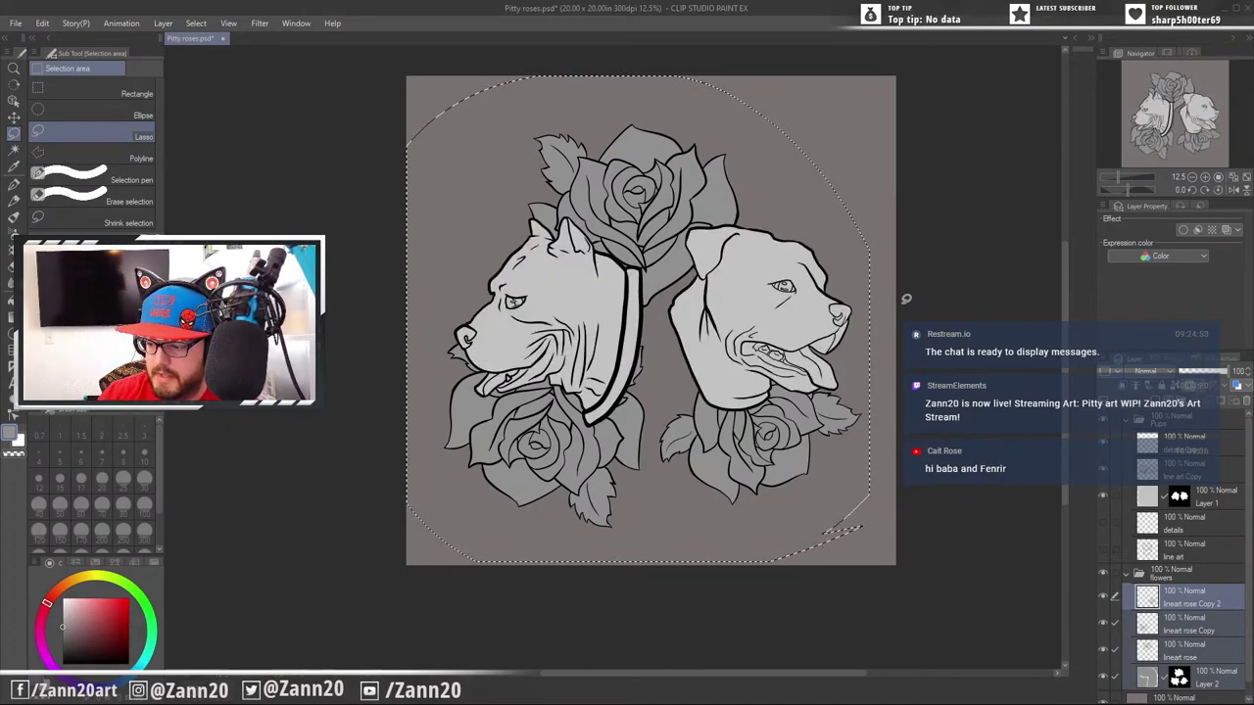
key(ctrl+d)
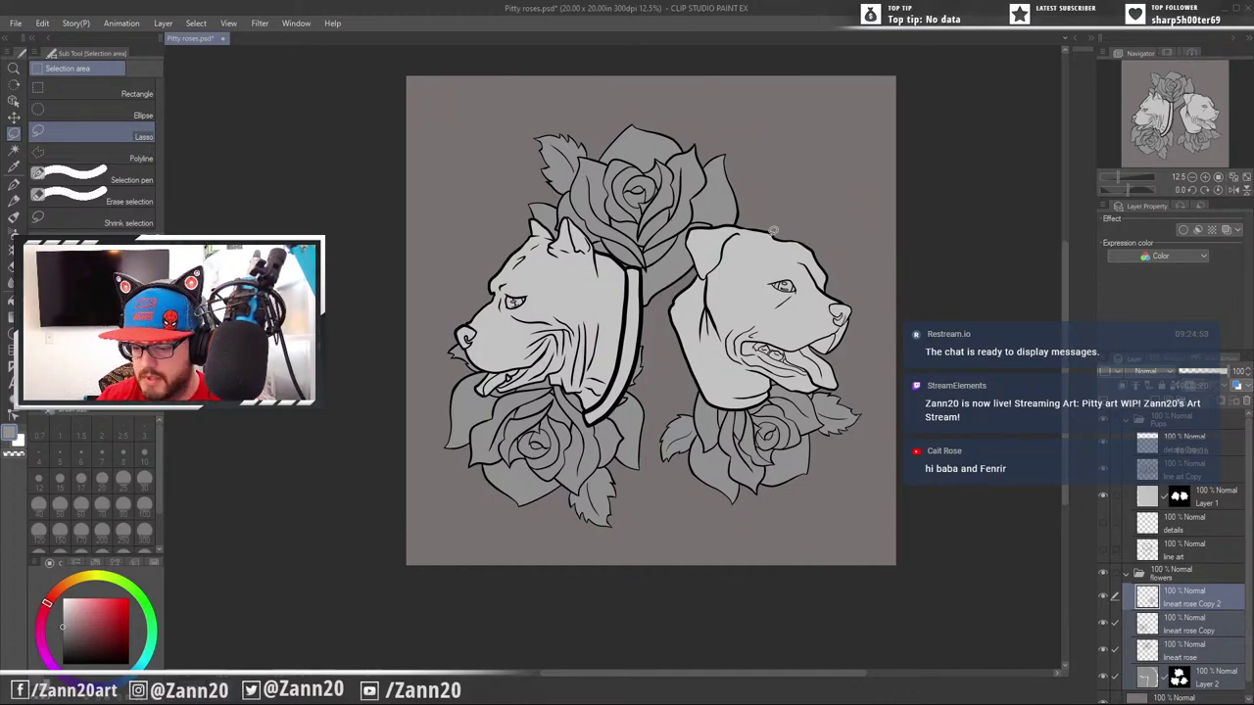
Lower the opacity of the heads' base fill on Layer 1 to 62% and lasso around the top rose
click(1153, 497)
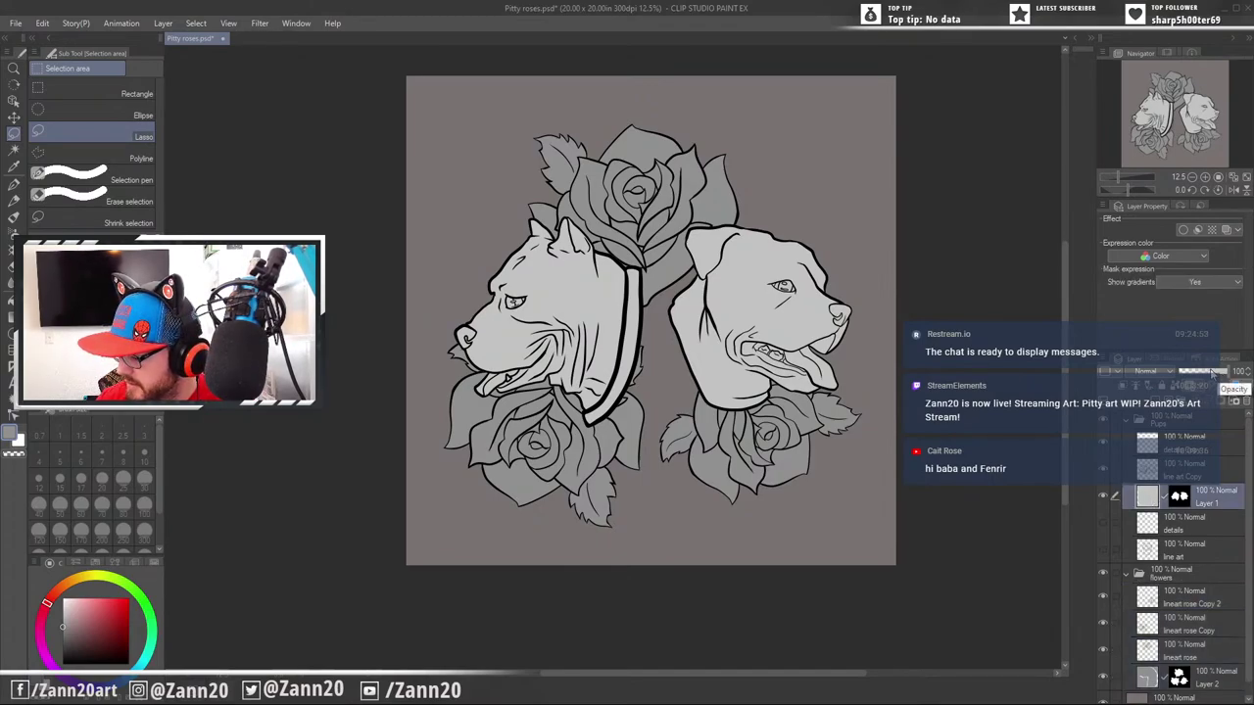
drag(1218, 372, 1209, 373)
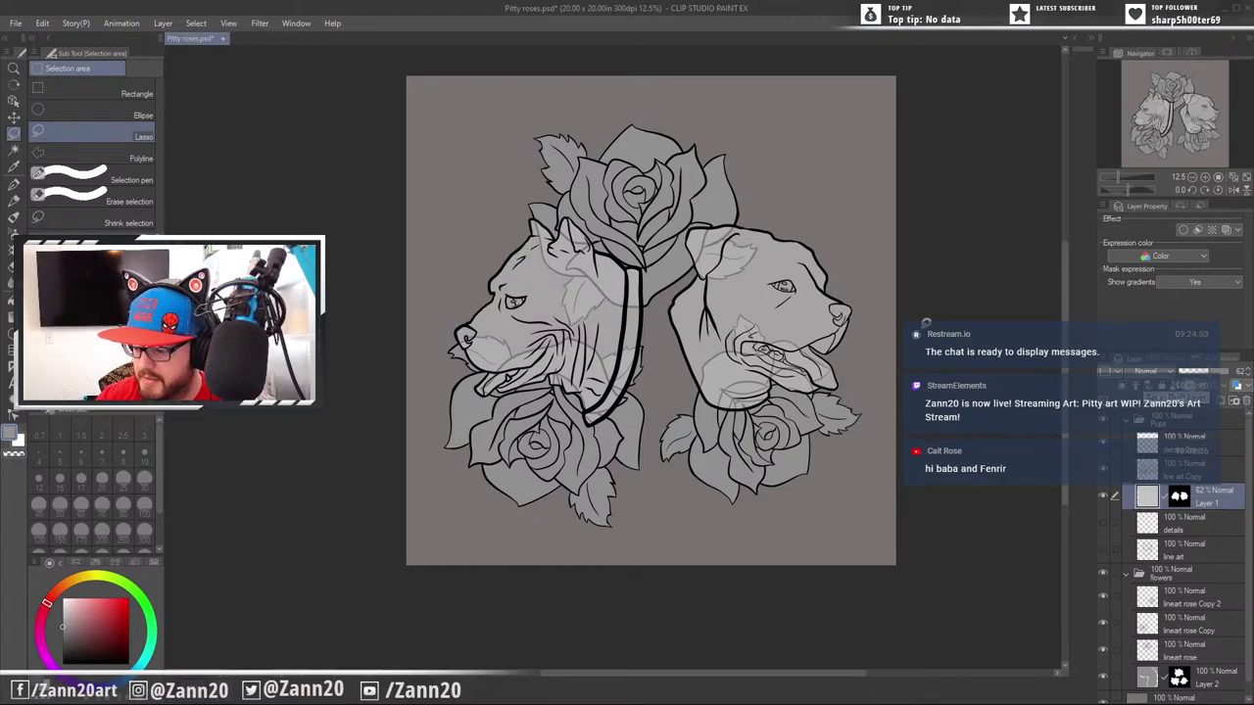
mouse_move(761, 166)
mouse_down()
mouse_move(772, 257)
mouse_move(652, 313)
mouse_move(580, 325)
mouse_move(509, 261)
mouse_move(604, 63)
mouse_move(763, 157)
mouse_up()
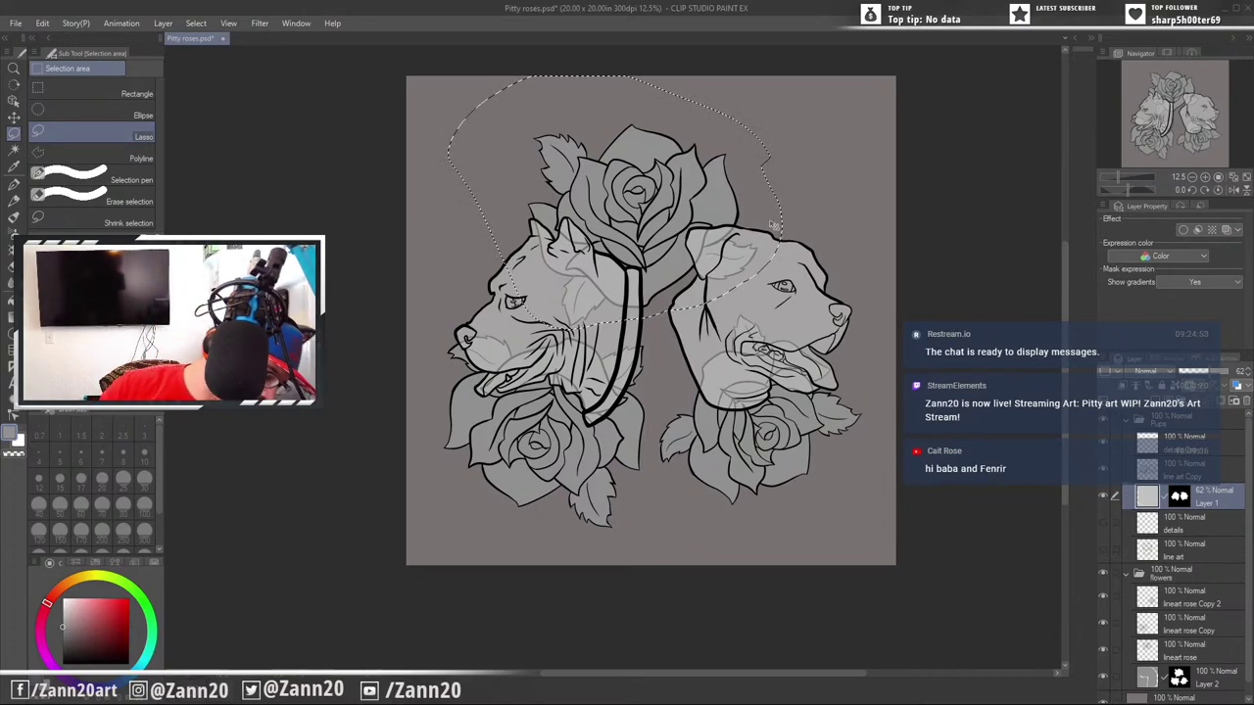
Select all rose layers including Layer 2, move the top rose right and slightly down between the heads, and deselect
key(ctrl+t)
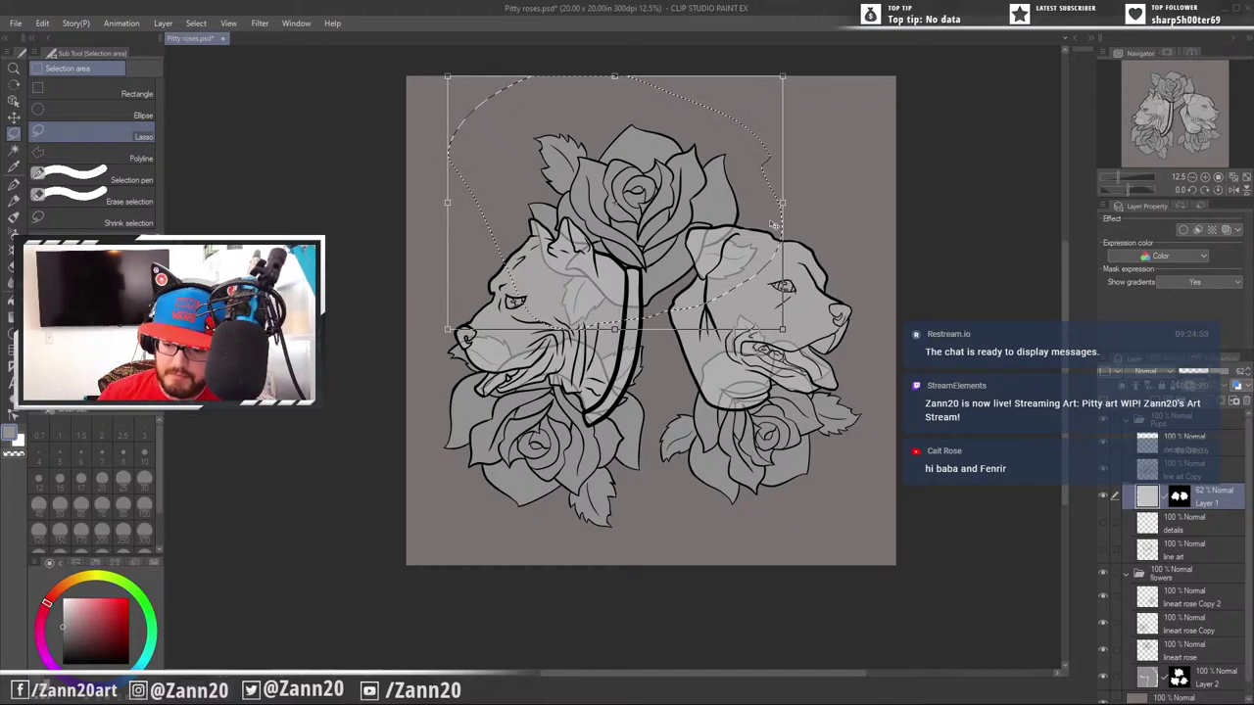
key(Escape)
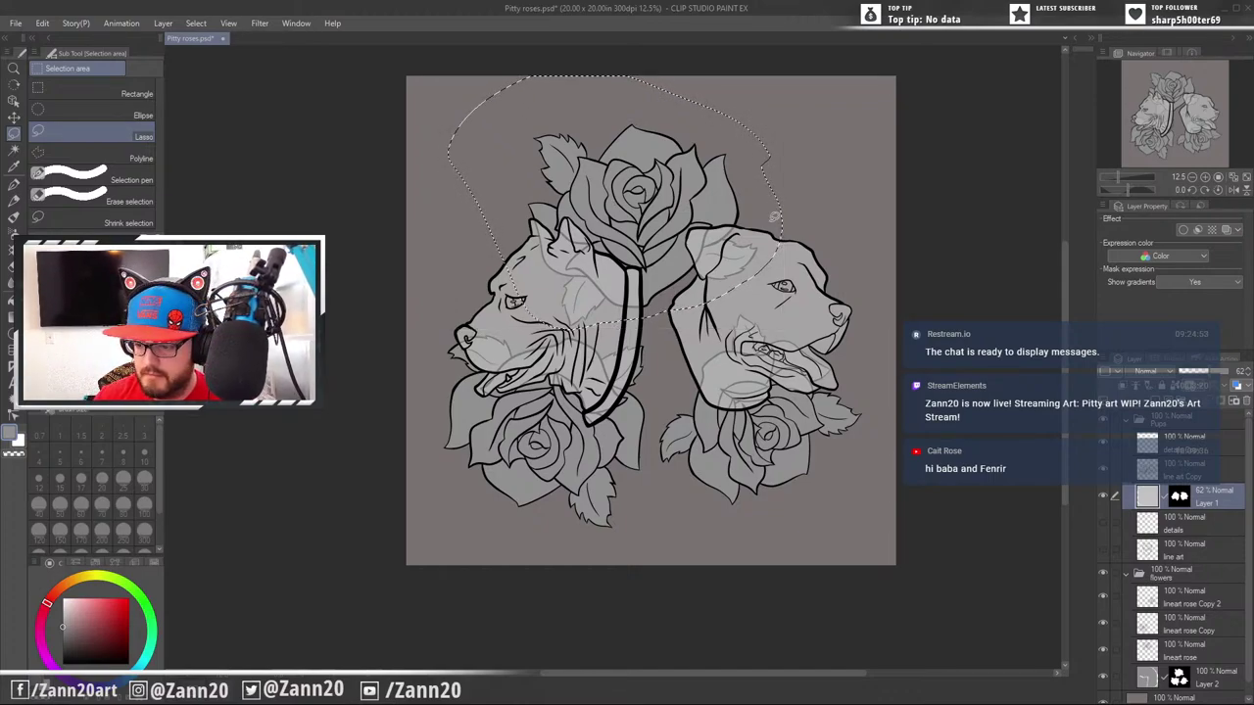
click(1159, 600)
shift+click(1152, 677)
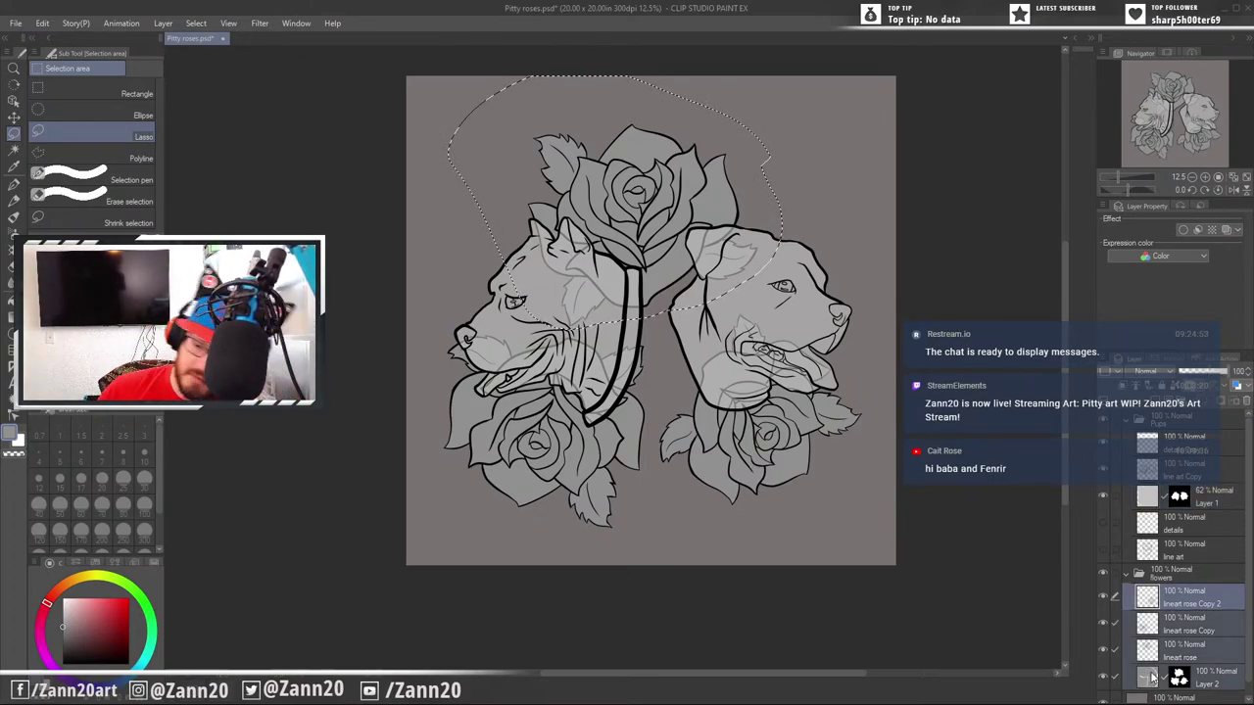
key(ctrl+t)
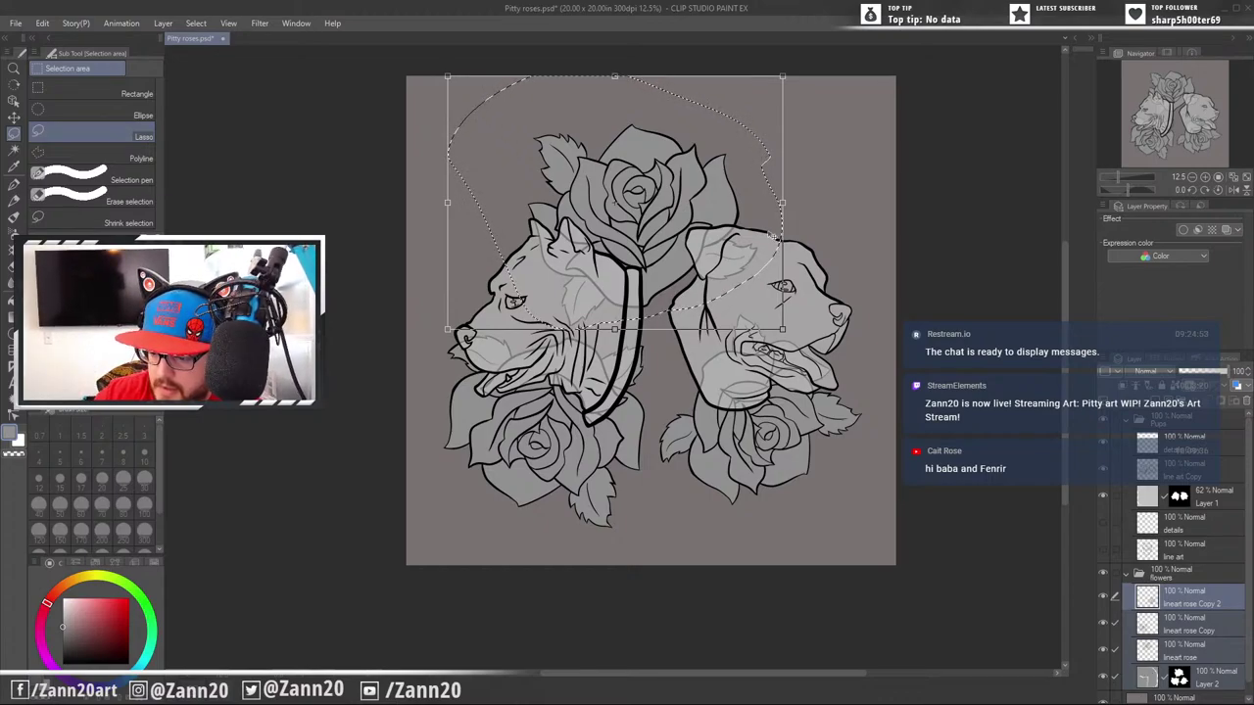
drag(764, 237, 788, 249)
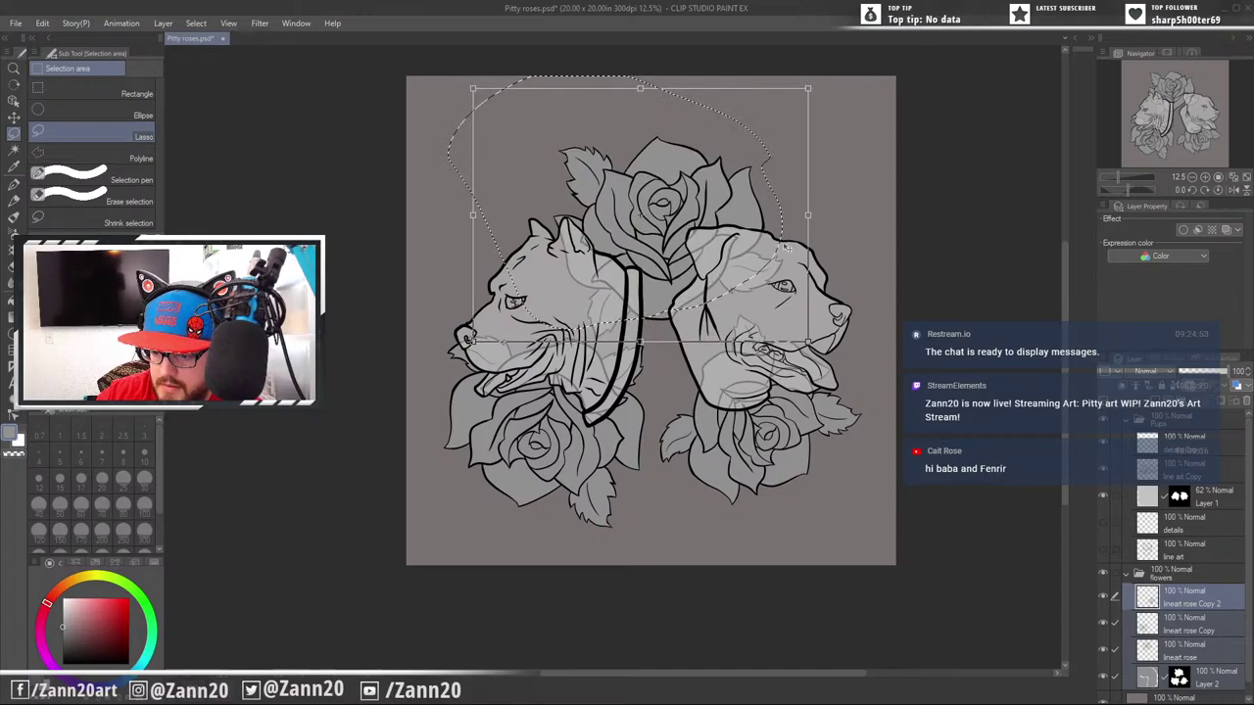
drag(787, 248, 787, 248)
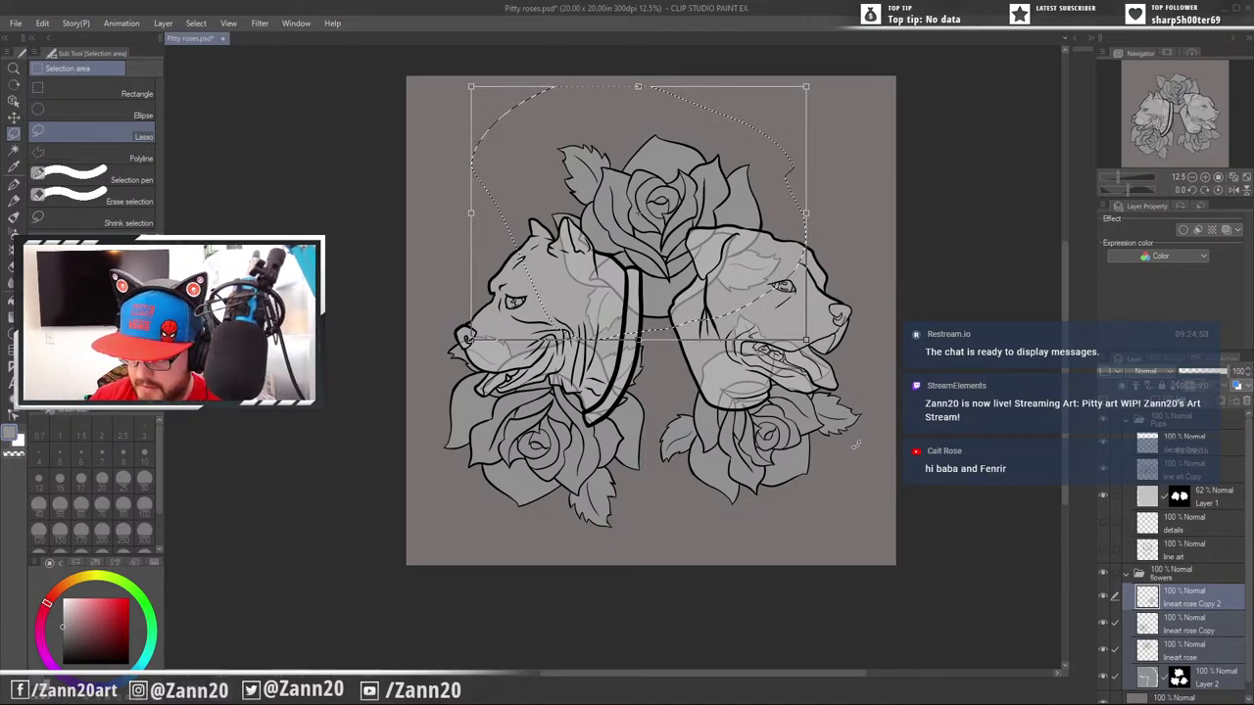
key(Return)
key(ctrl+d)
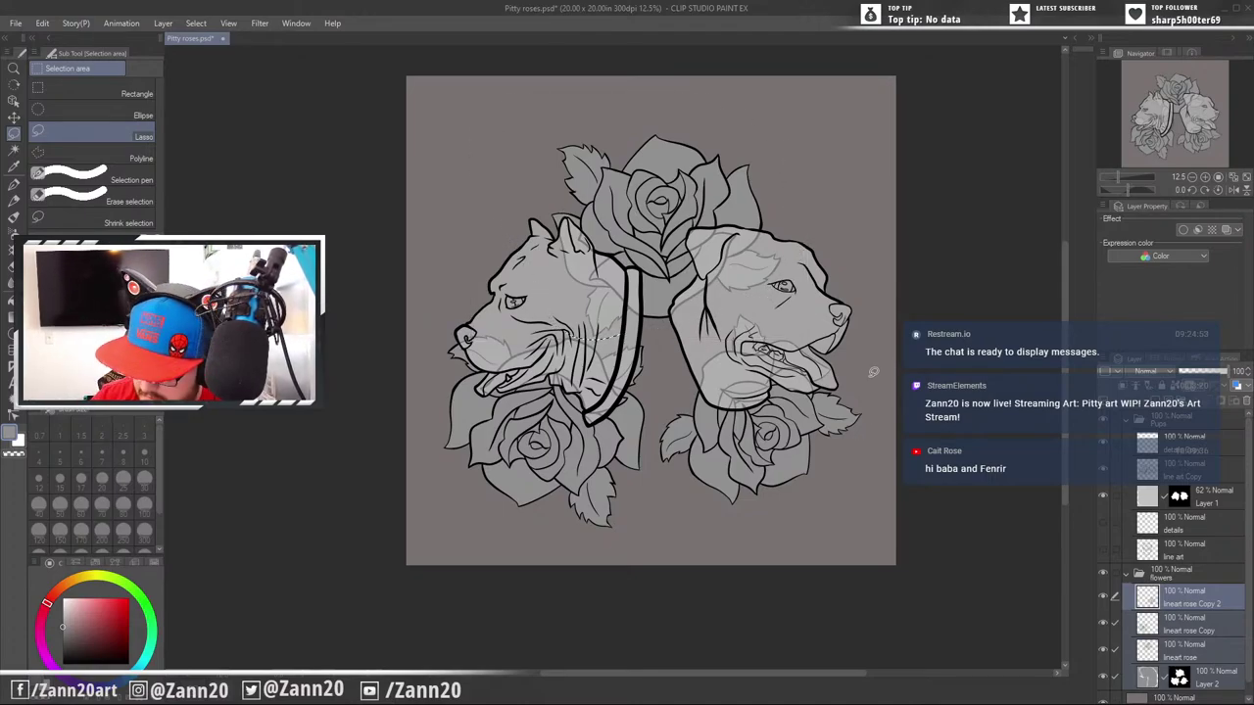
Lasso around the lower-right rose, move it right and slightly up under the dog's jaw, and rotate it clockwise
mouse_move(868, 372)
mouse_down()
mouse_move(856, 345)
mouse_move(750, 306)
mouse_move(658, 432)
mouse_move(870, 480)
mouse_move(881, 392)
mouse_up()
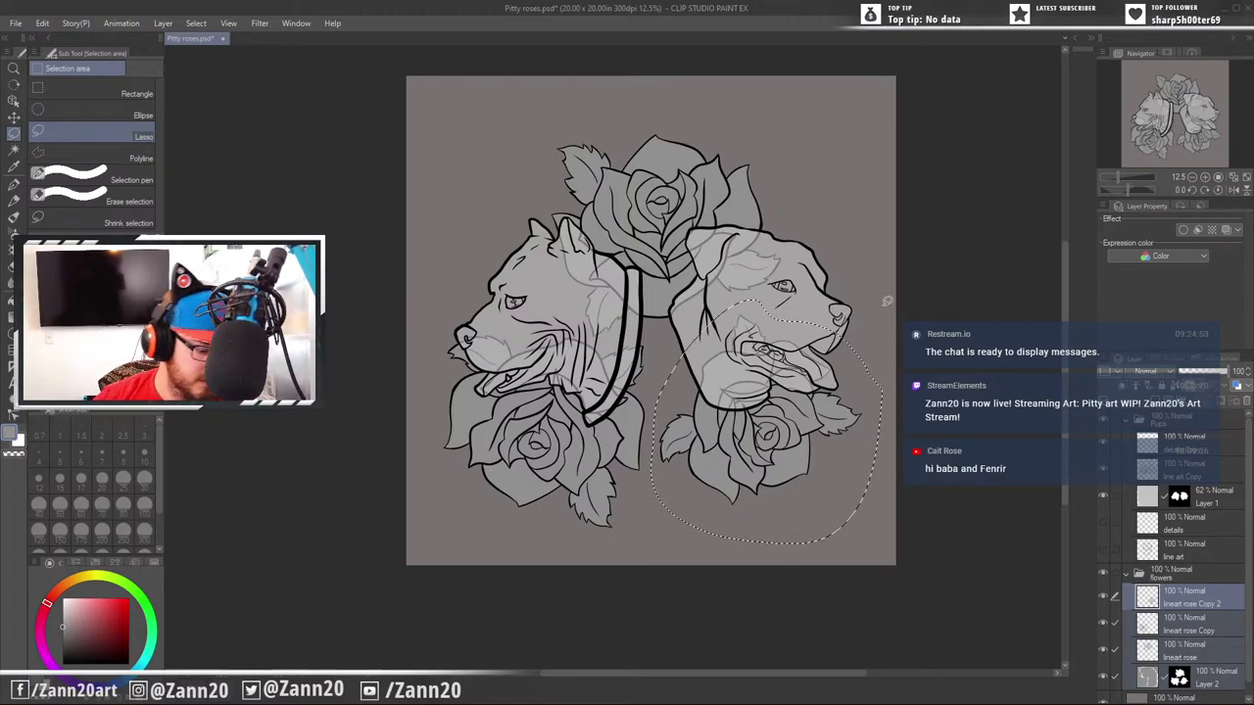
key(ctrl+t)
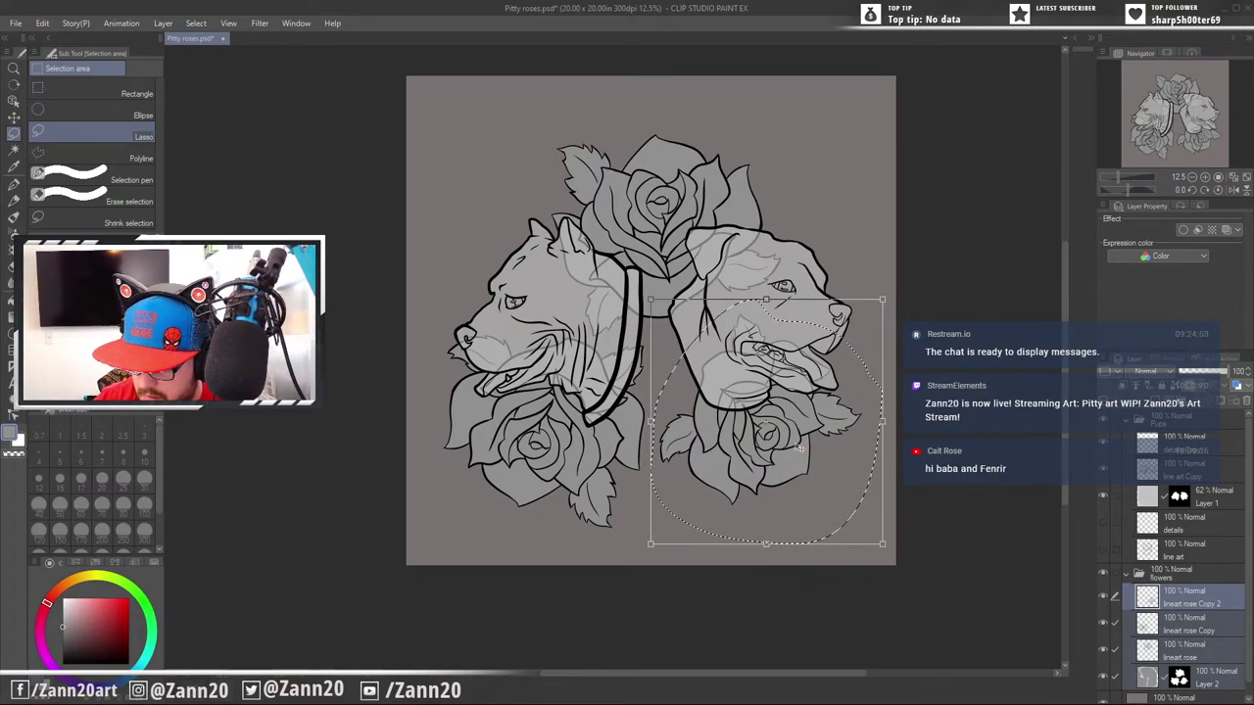
drag(799, 453, 834, 471)
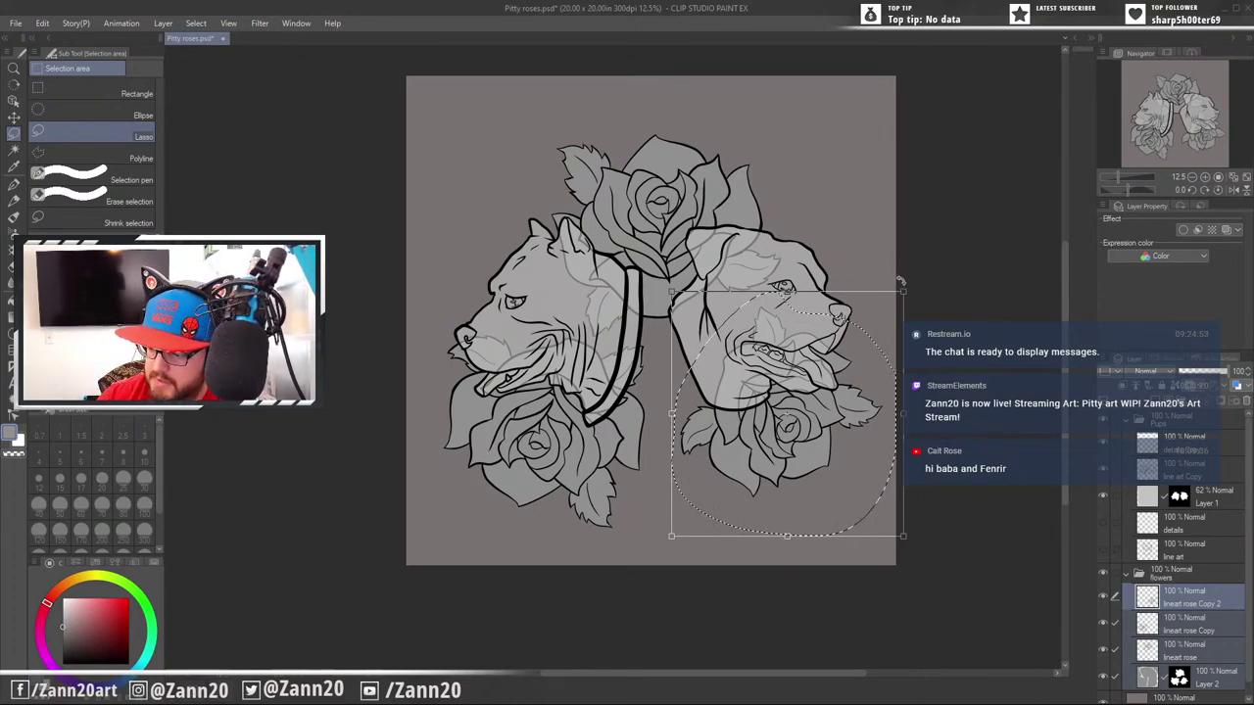
drag(911, 282, 805, 580)
drag(966, 383, 968, 343)
drag(841, 573, 965, 318)
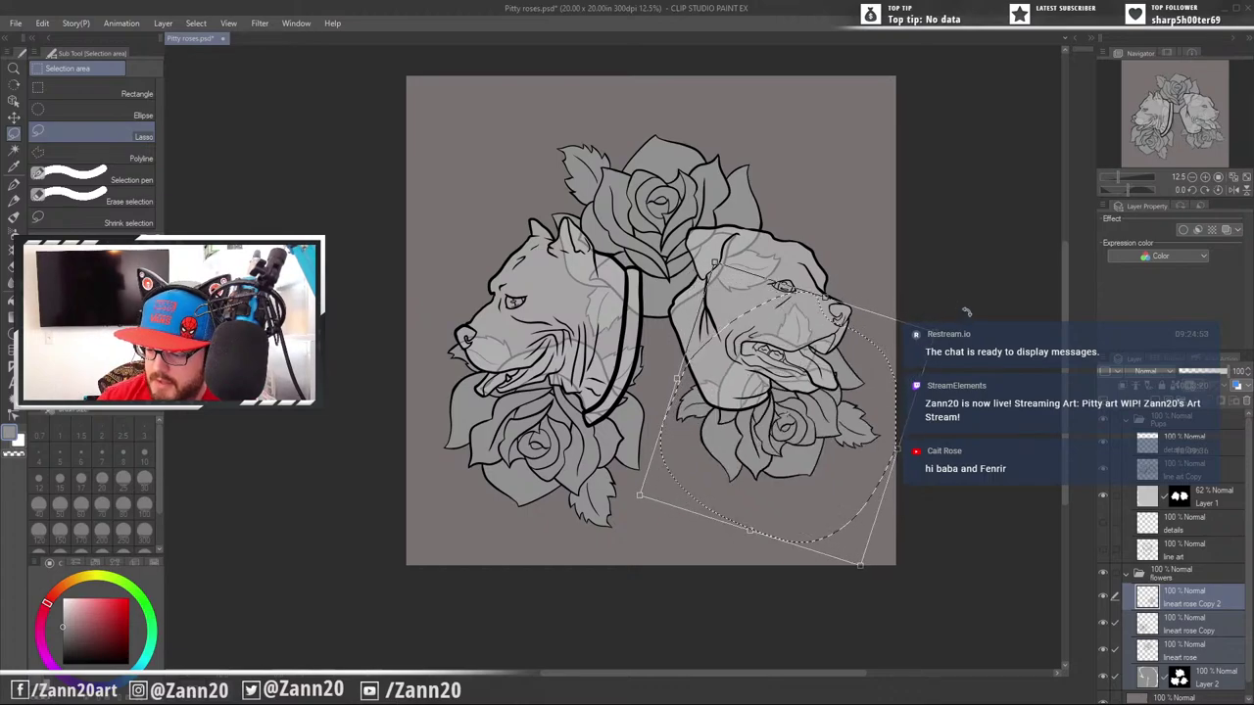
Shift the rotated lower-right rose down and left, fine-tune its angle and apply the transform
drag(839, 457, 832, 463)
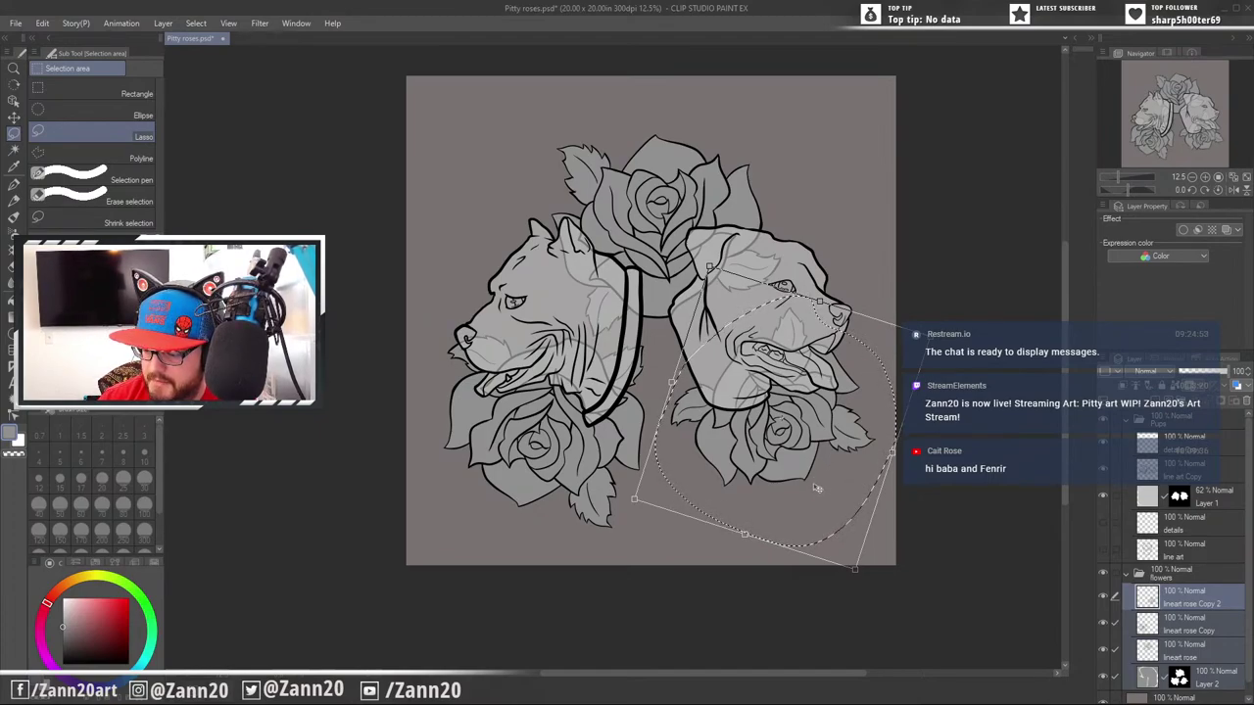
drag(814, 495, 812, 499)
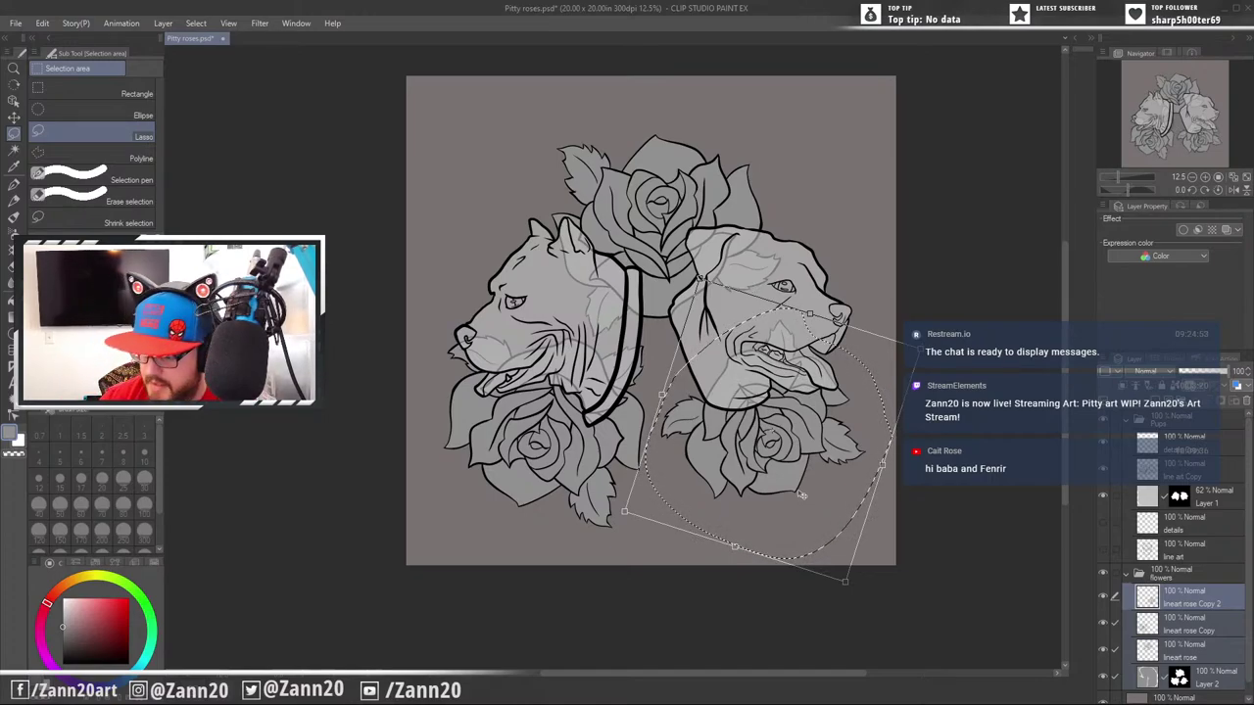
drag(935, 344, 935, 339)
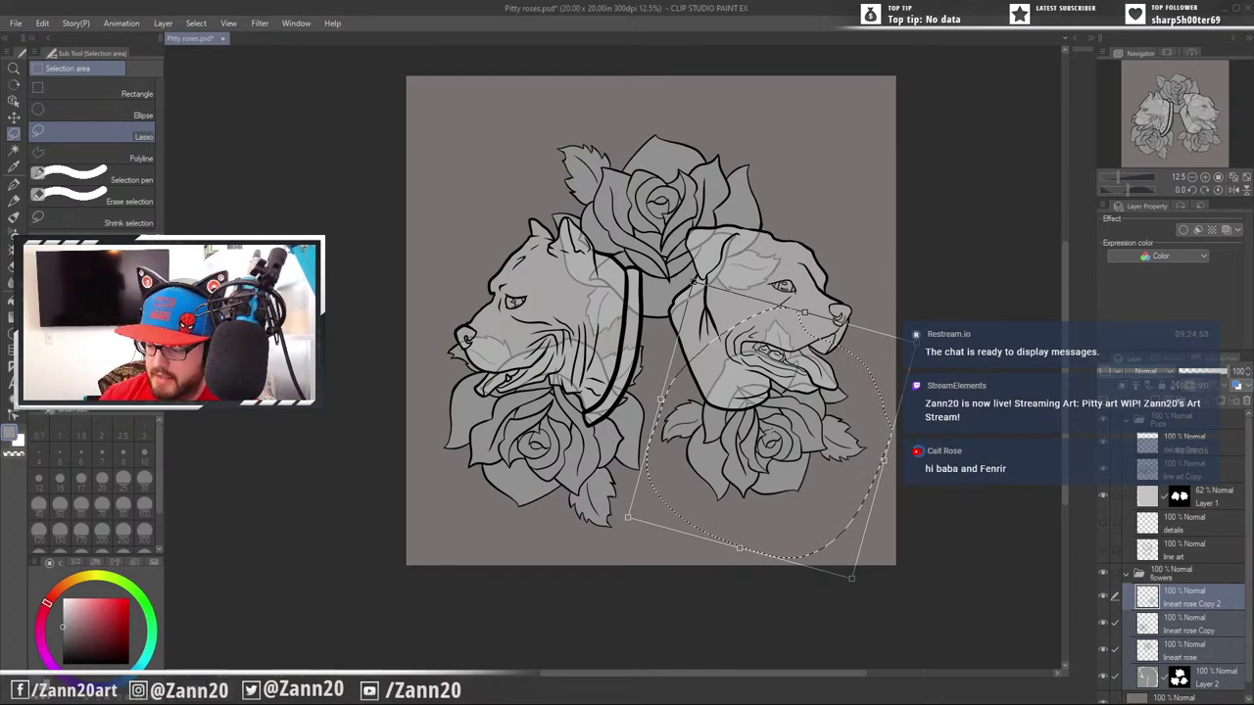
key(Return)
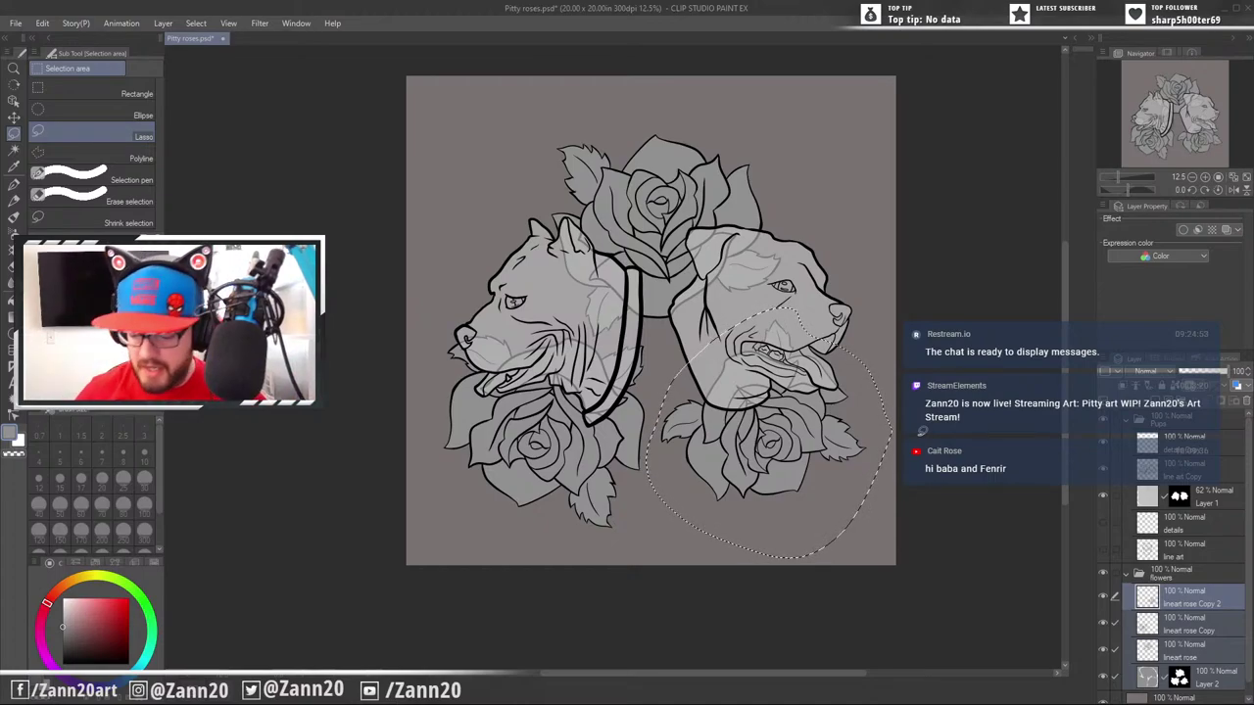
Lasso around the lower-left rose, scale it down slightly with its base fill toward the canvas corner, and apply the transform
key(ctrl+d)
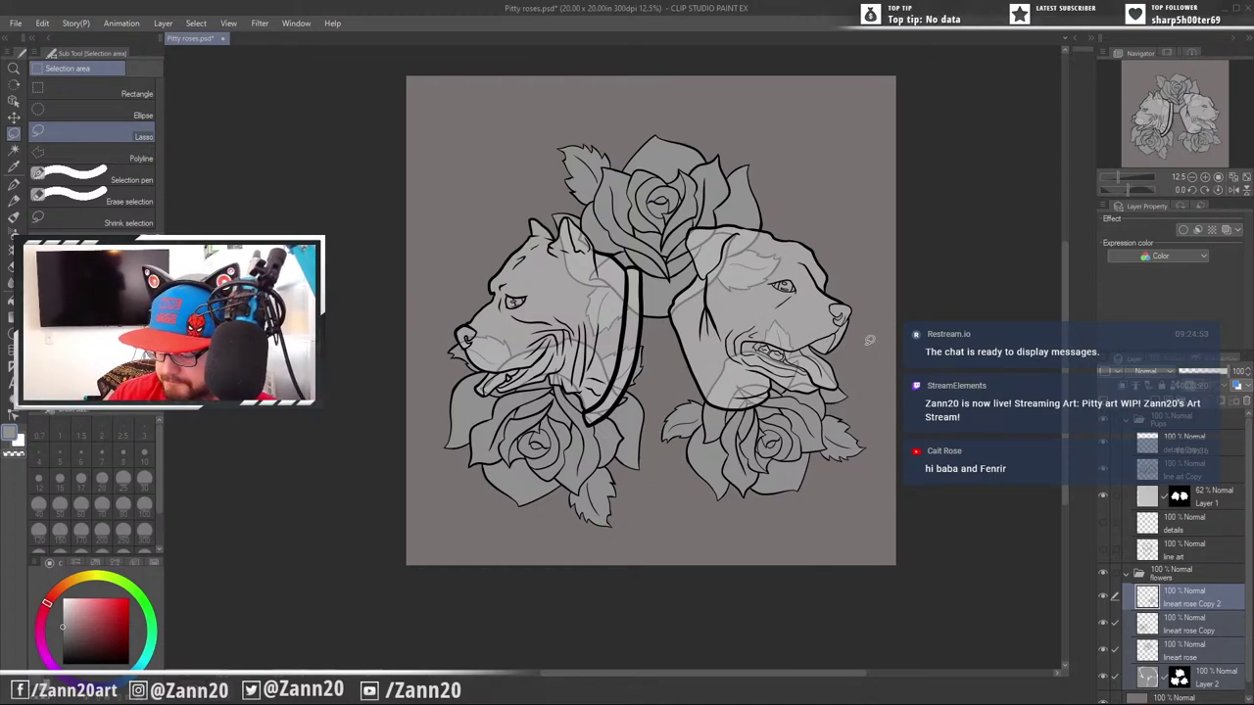
mouse_move(663, 351)
mouse_down()
mouse_move(602, 338)
mouse_move(580, 328)
mouse_move(416, 442)
mouse_move(449, 534)
mouse_move(584, 572)
mouse_move(658, 487)
mouse_move(661, 333)
mouse_up()
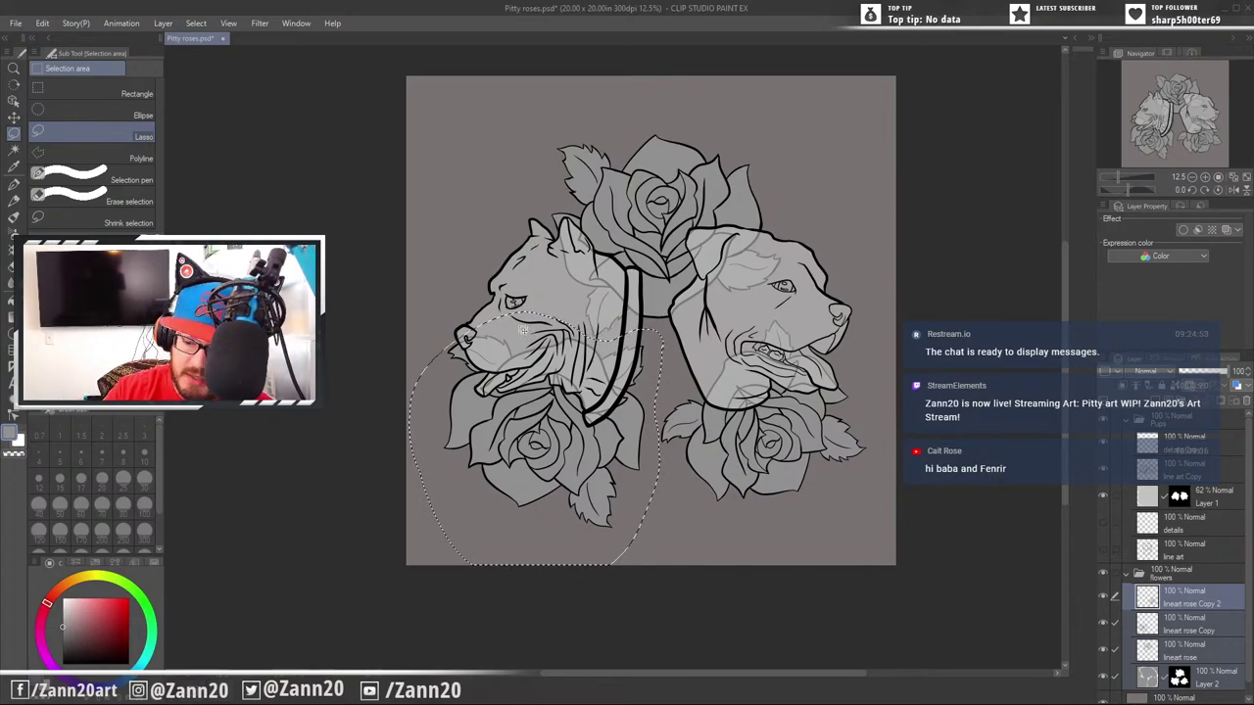
drag(520, 328, 424, 345)
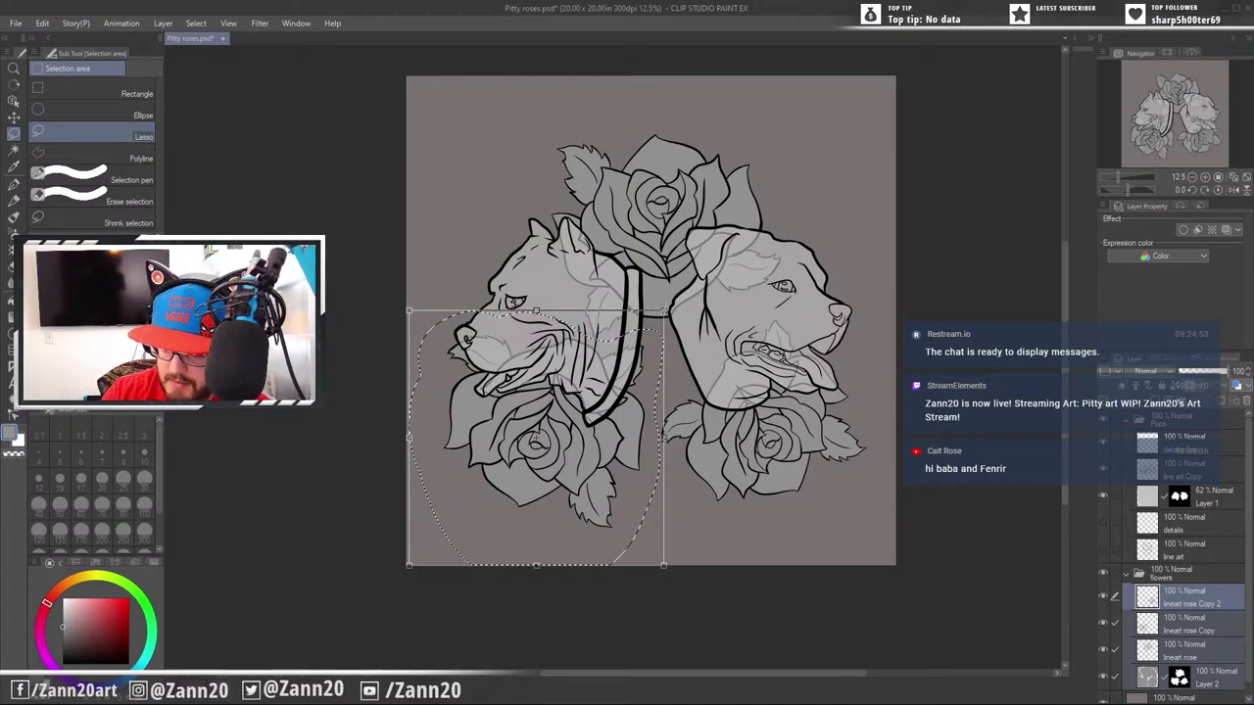
drag(664, 311, 651, 333)
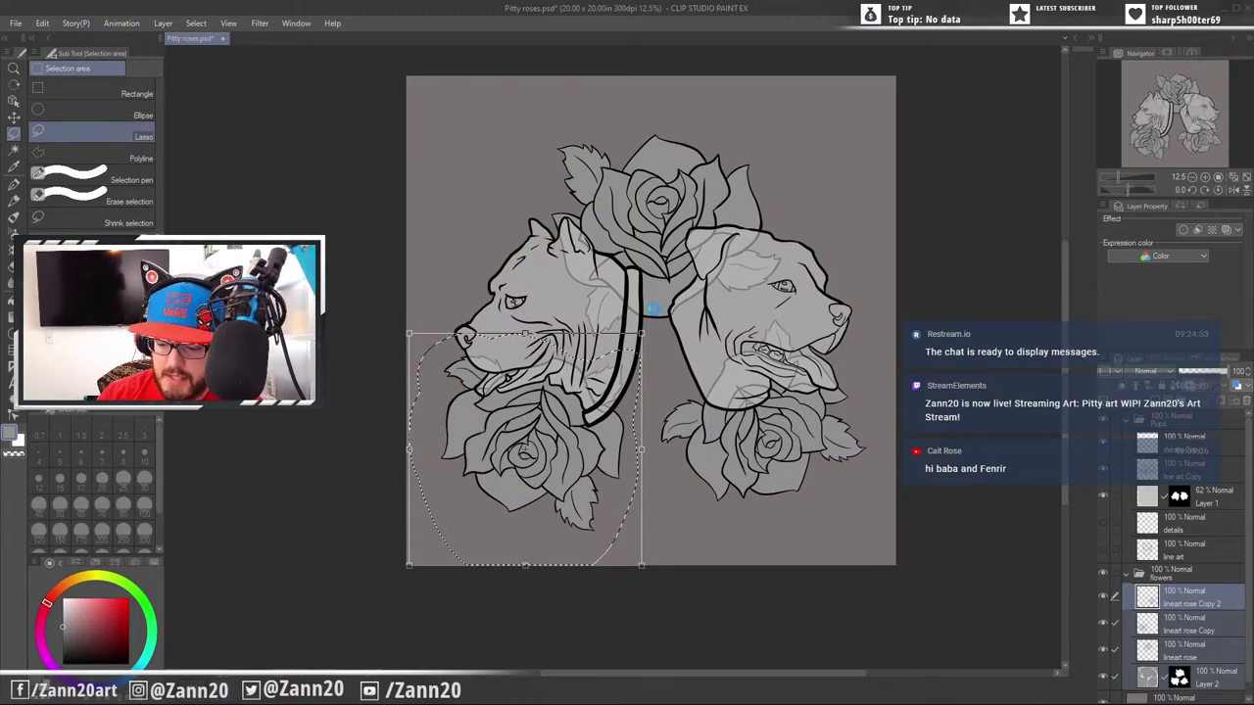
key(Return)
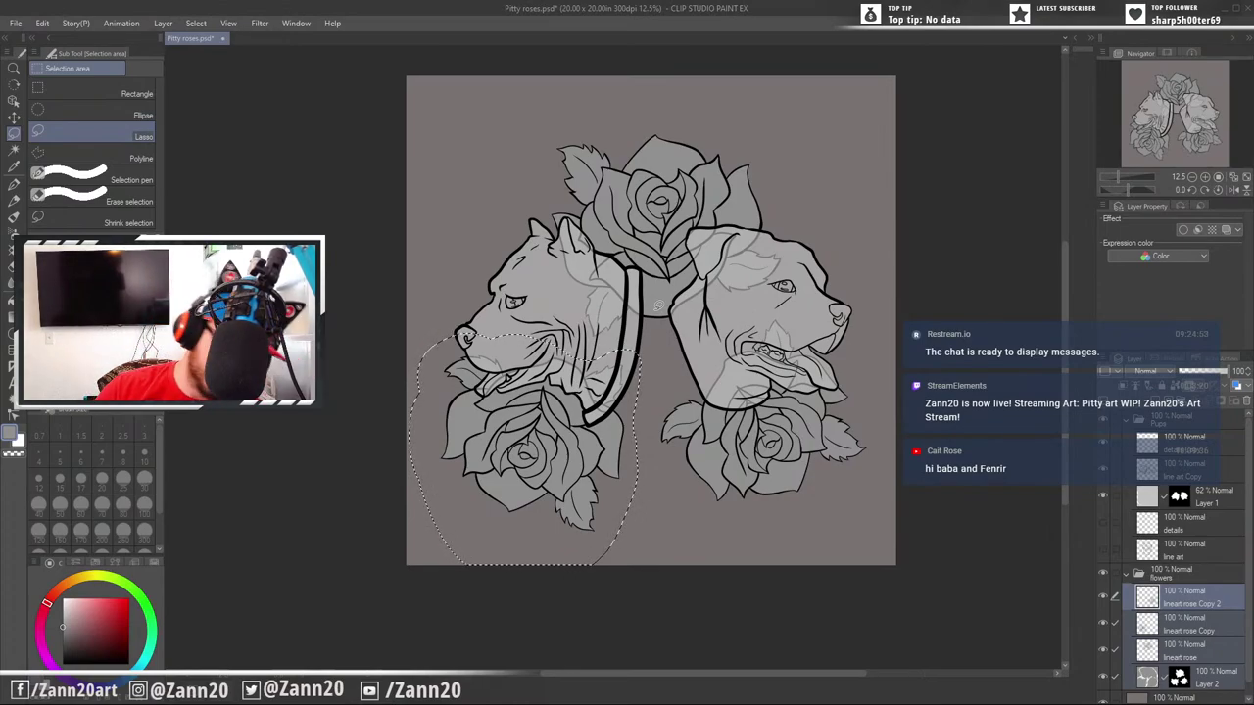
key(ctrl+t)
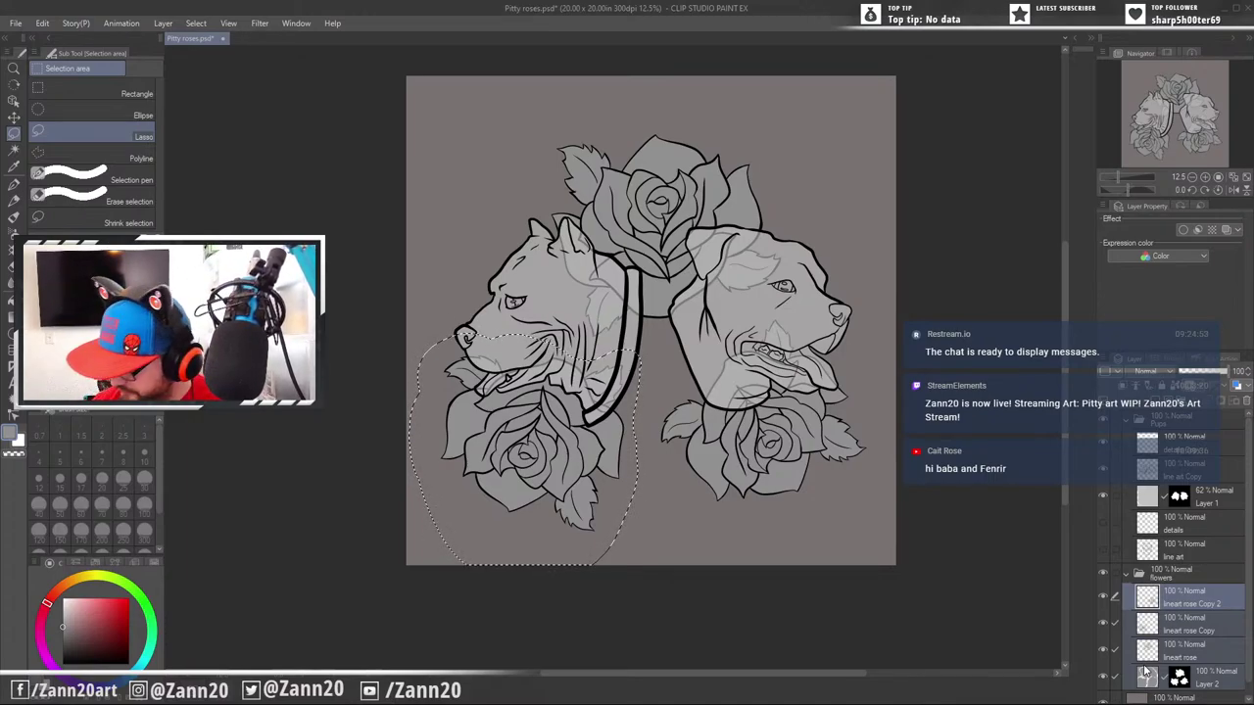
Toggle the visibility of the rose line-art layers to identify which one holds the lower-left rose
click(1105, 597)
click(1105, 596)
click(1104, 625)
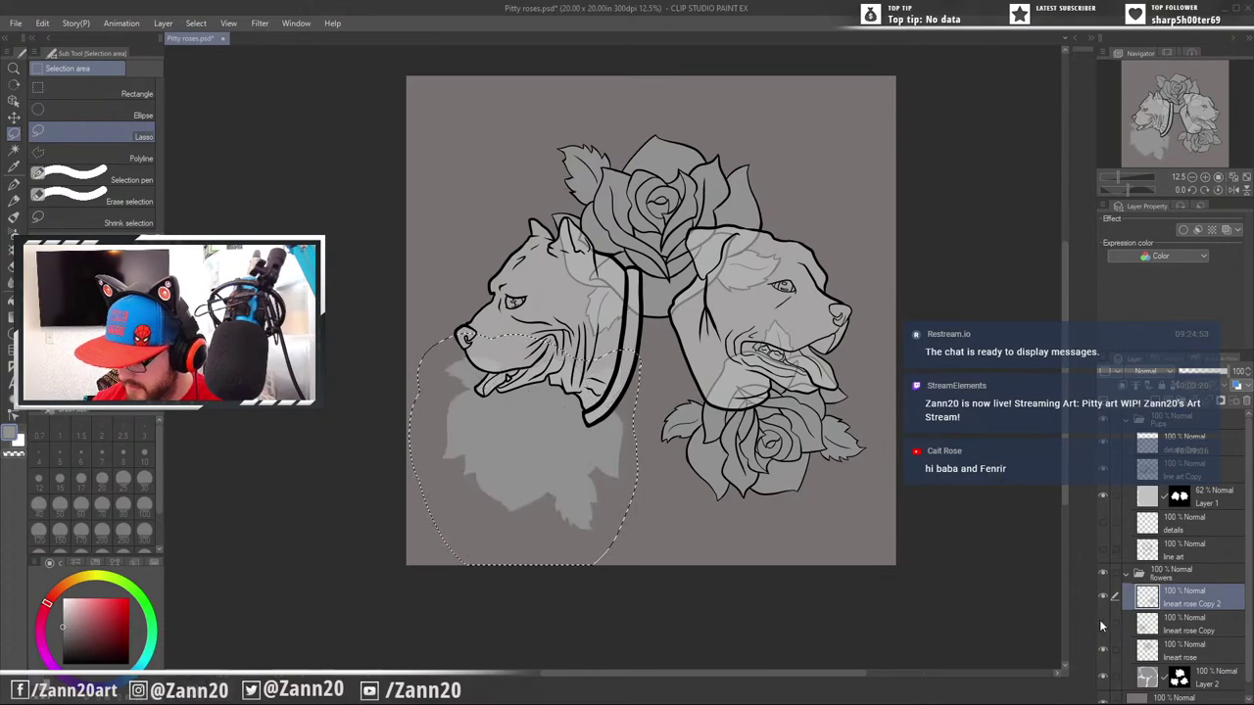
click(1104, 625)
click(1104, 625)
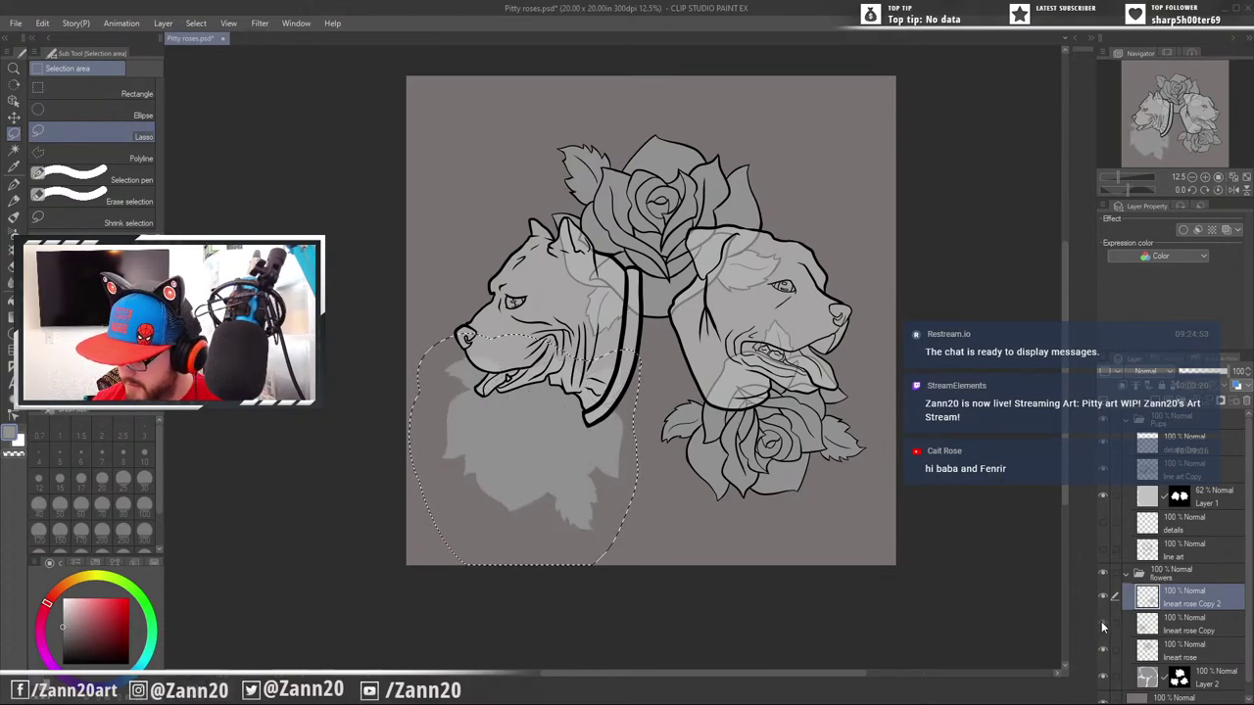
click(1103, 625)
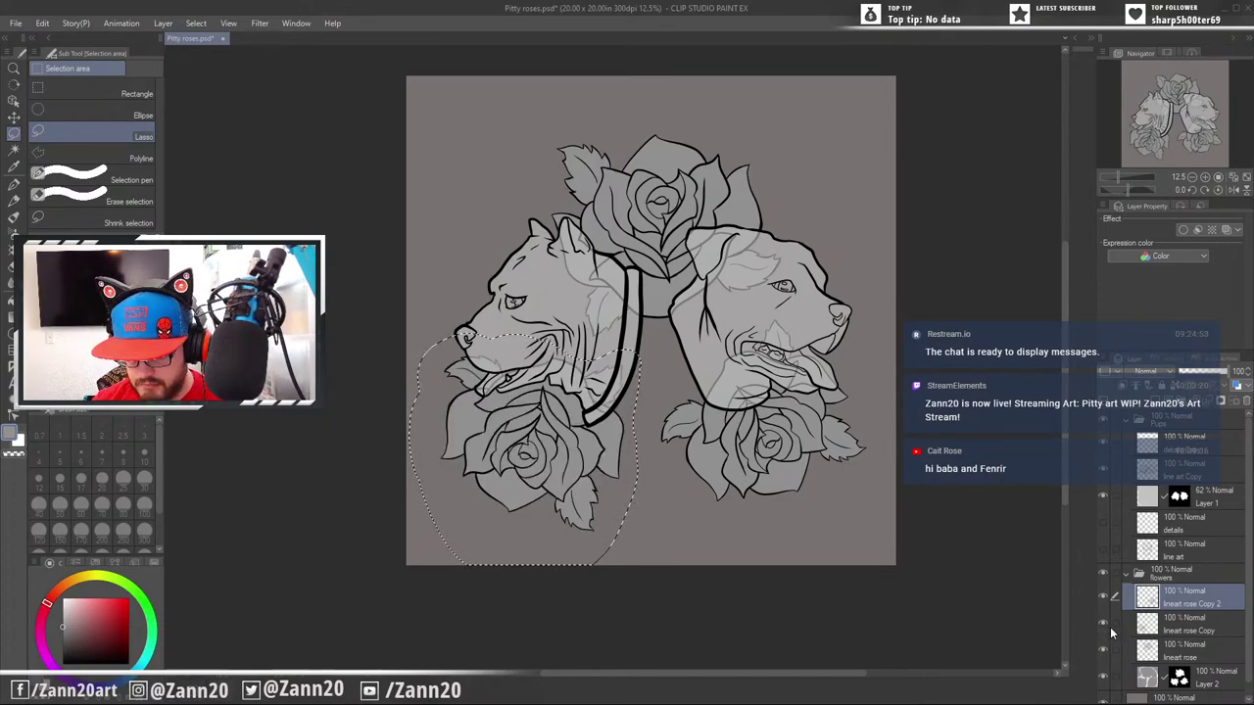
click(1104, 624)
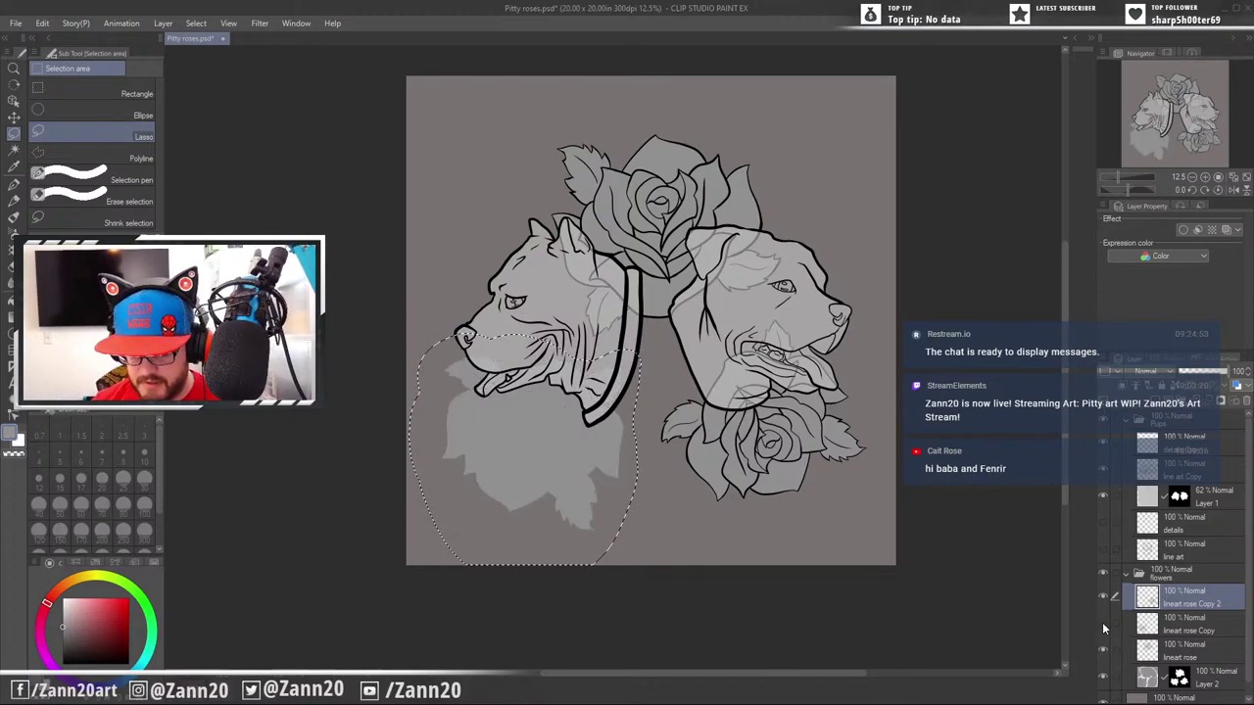
click(1101, 625)
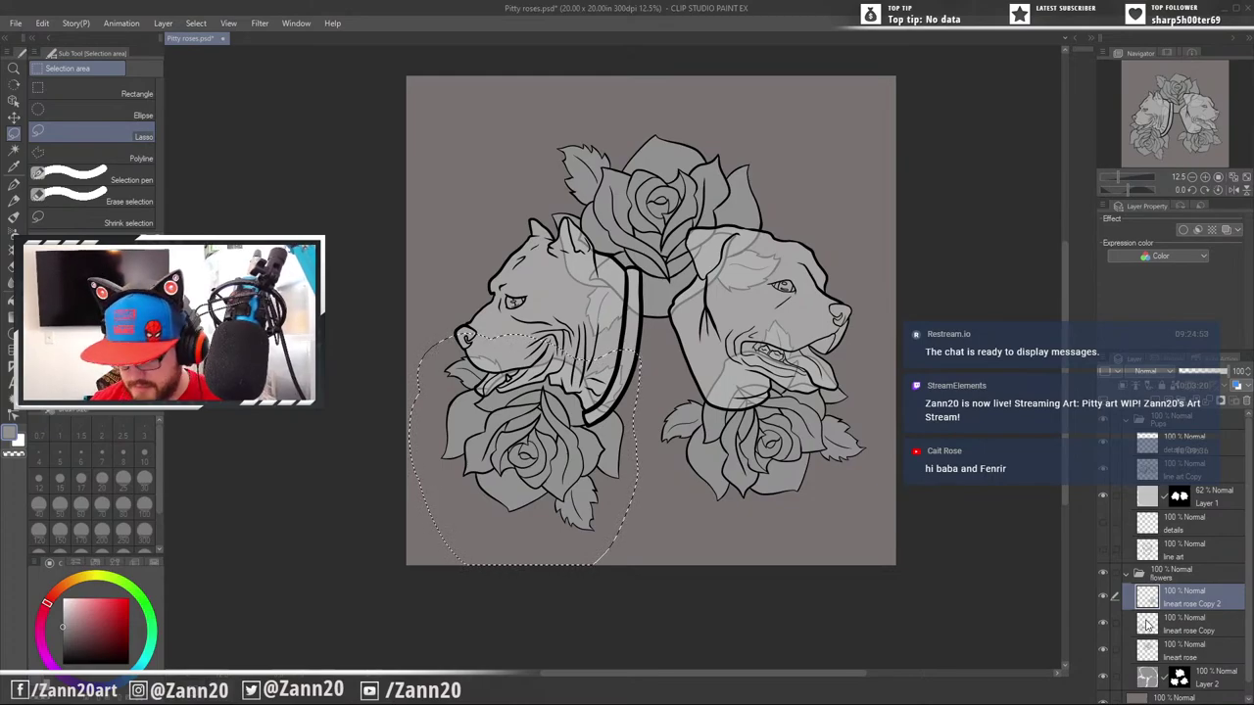
Duplicate the lower-left rose's line art from lineart rose Copy, shrink the duplicate to a small rose, and place it between the dogs' necks
click(1148, 625)
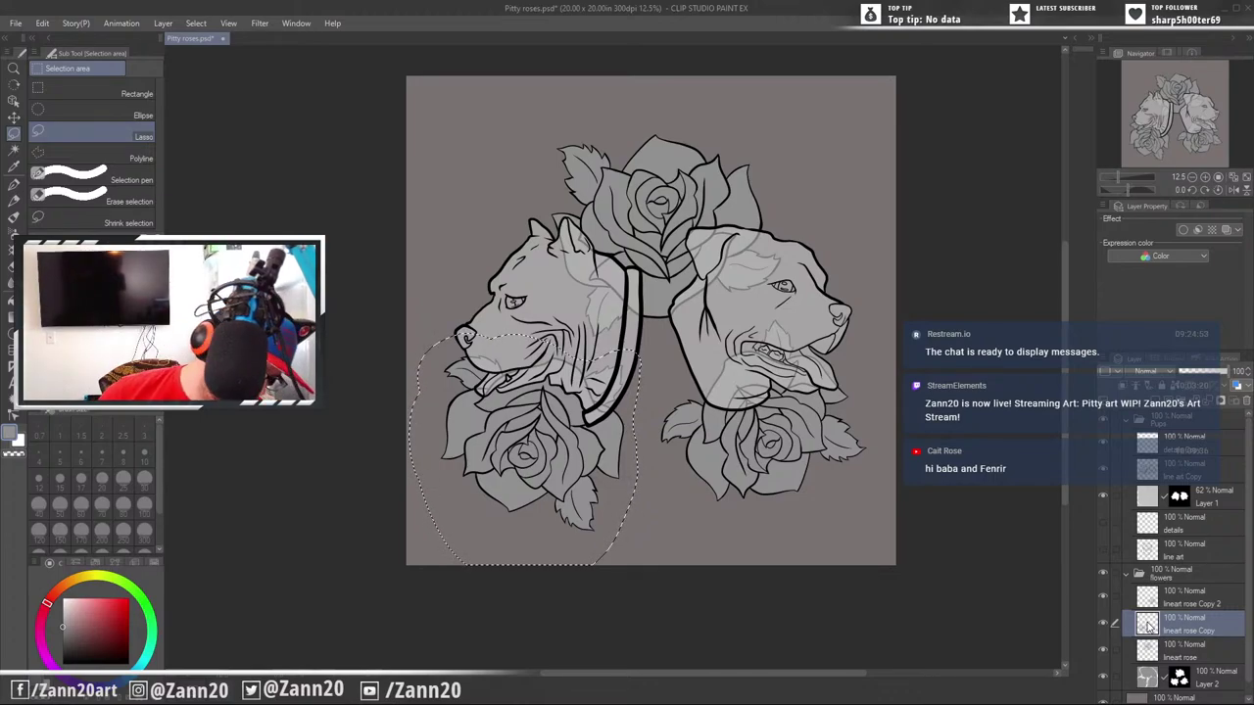
key(ctrl+v)
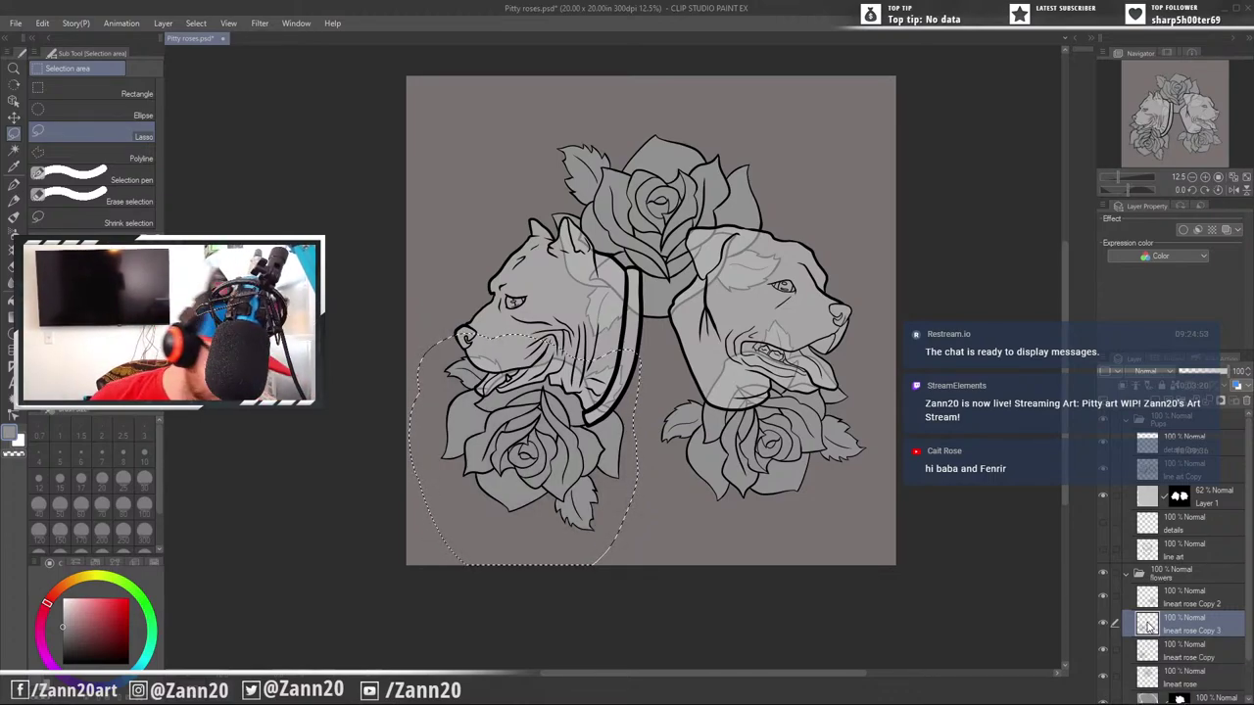
drag(629, 480, 693, 484)
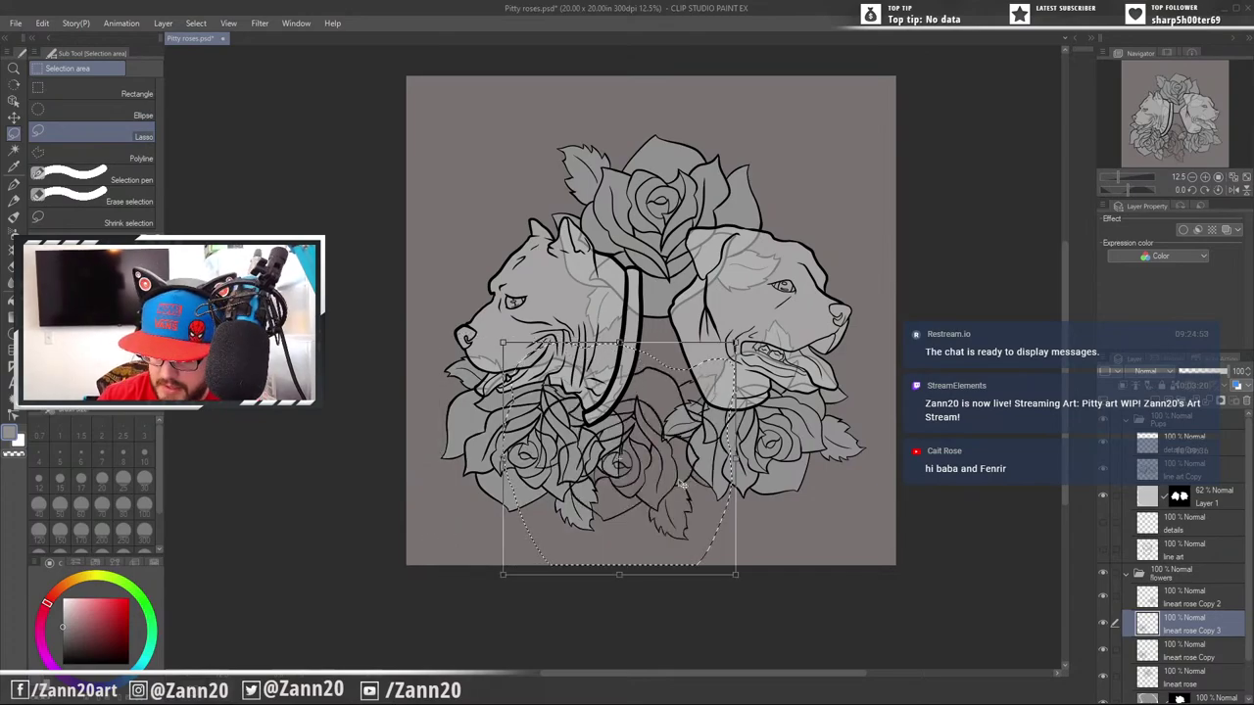
drag(736, 342, 675, 351)
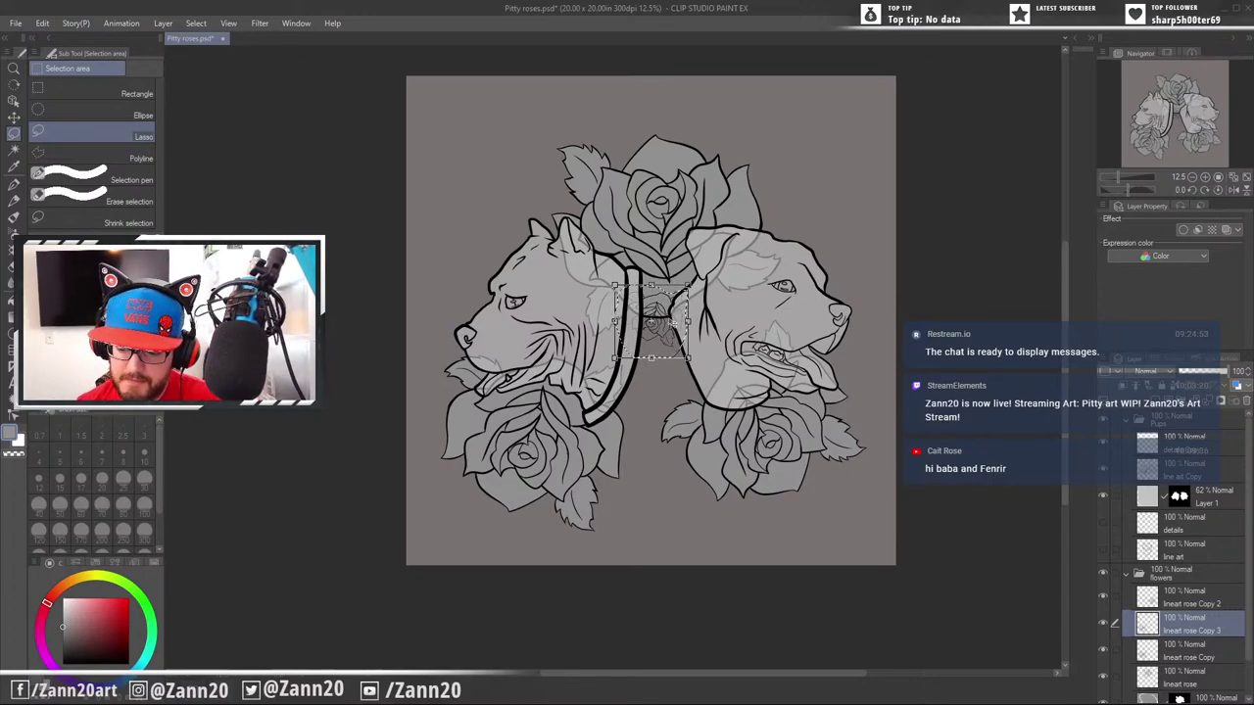
key(Return)
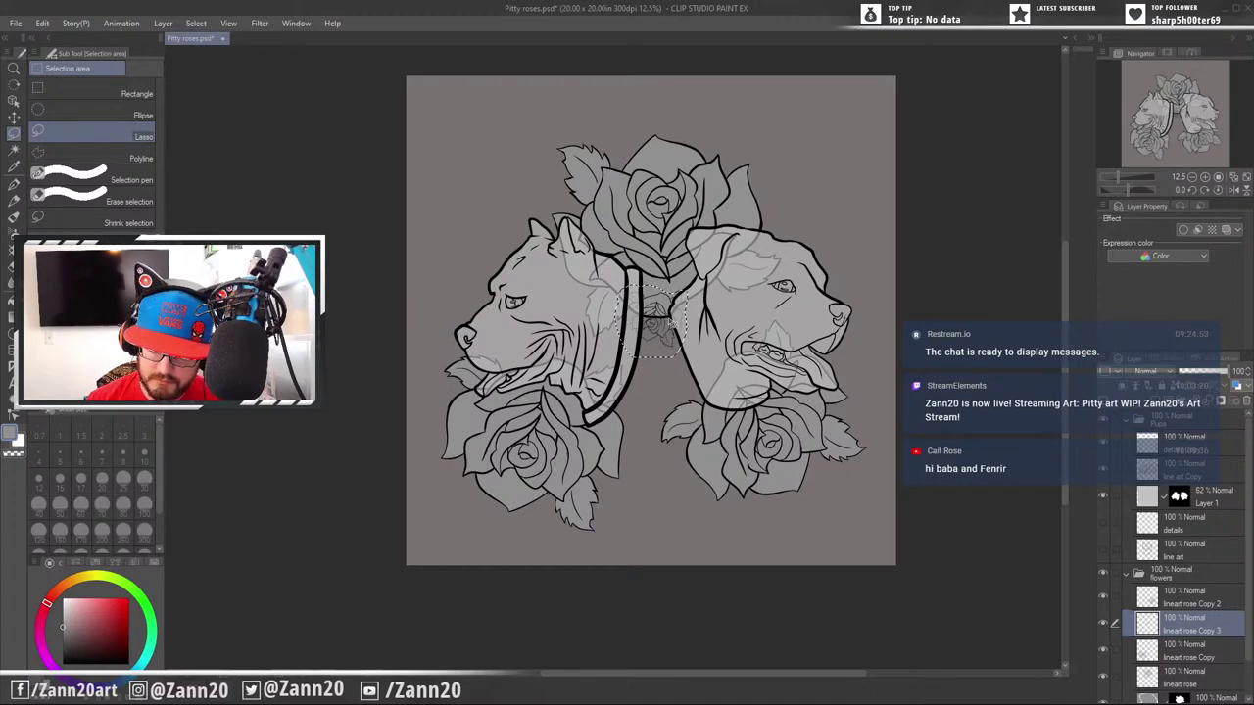
Paste more copies of the small rose and arrange them at different angles in the upper gap between the dogs' necks
key(ctrl+v)
key(ctrl+v)
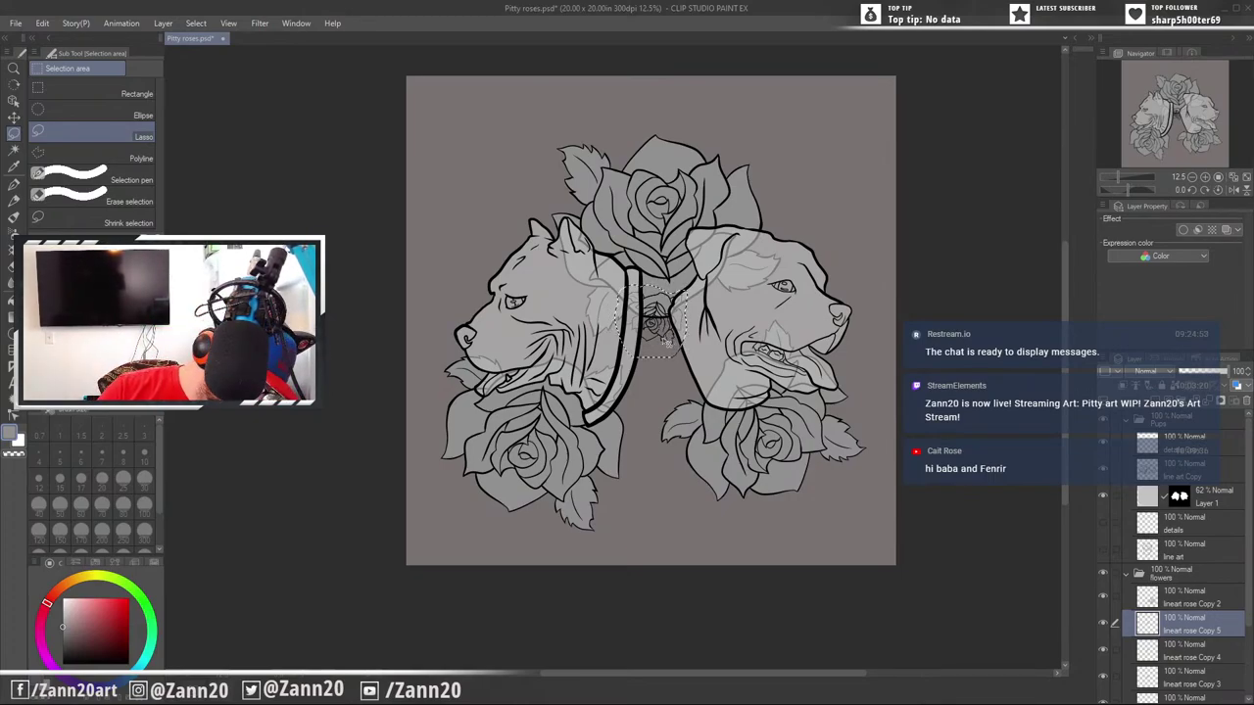
drag(680, 327, 672, 399)
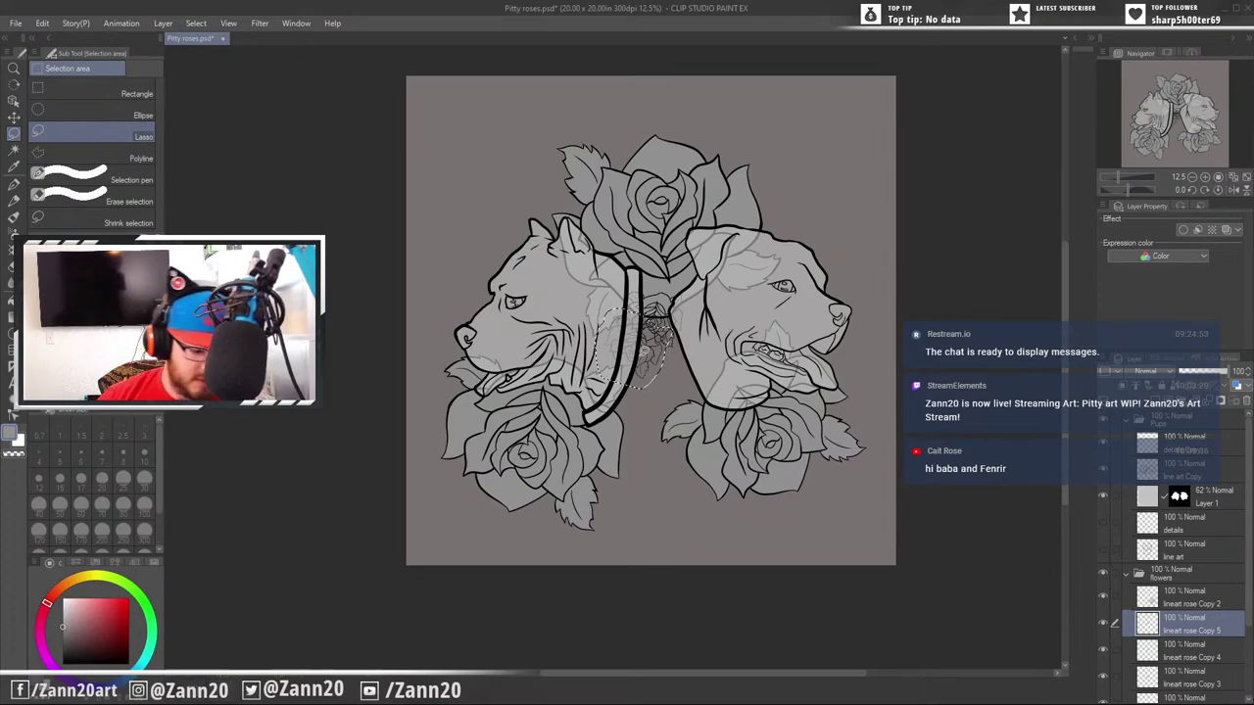
key(ctrl+v)
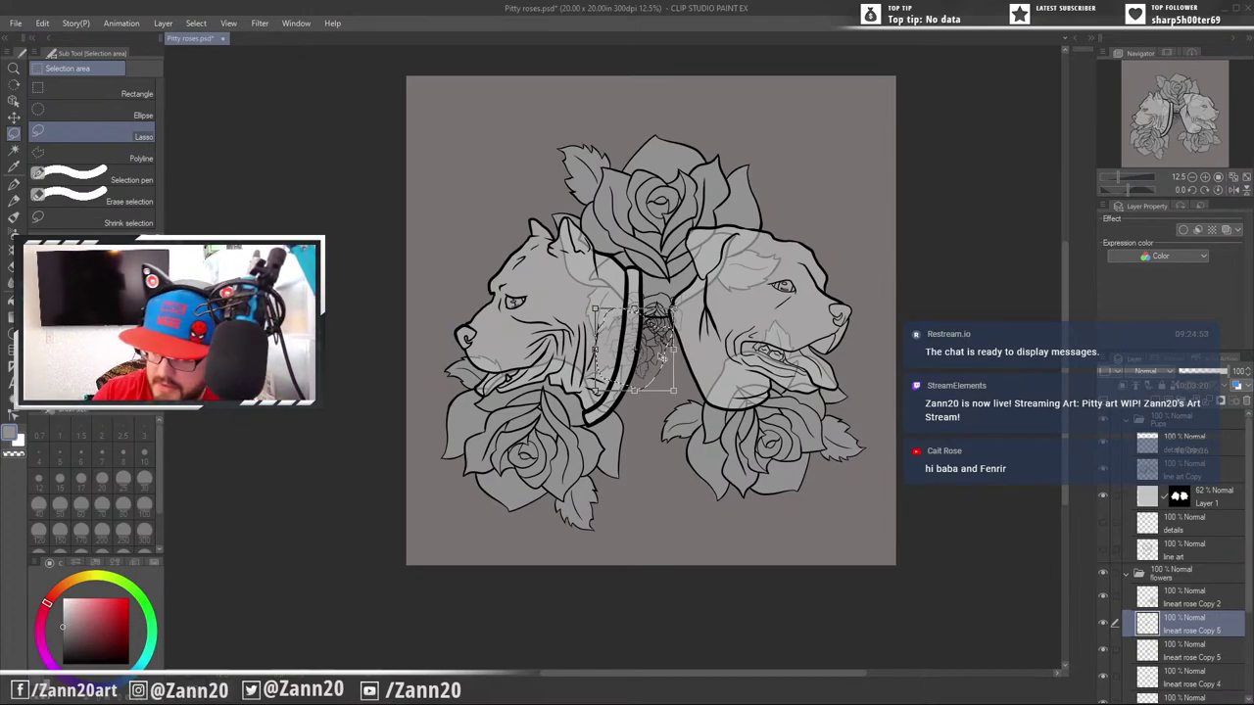
drag(663, 359, 718, 361)
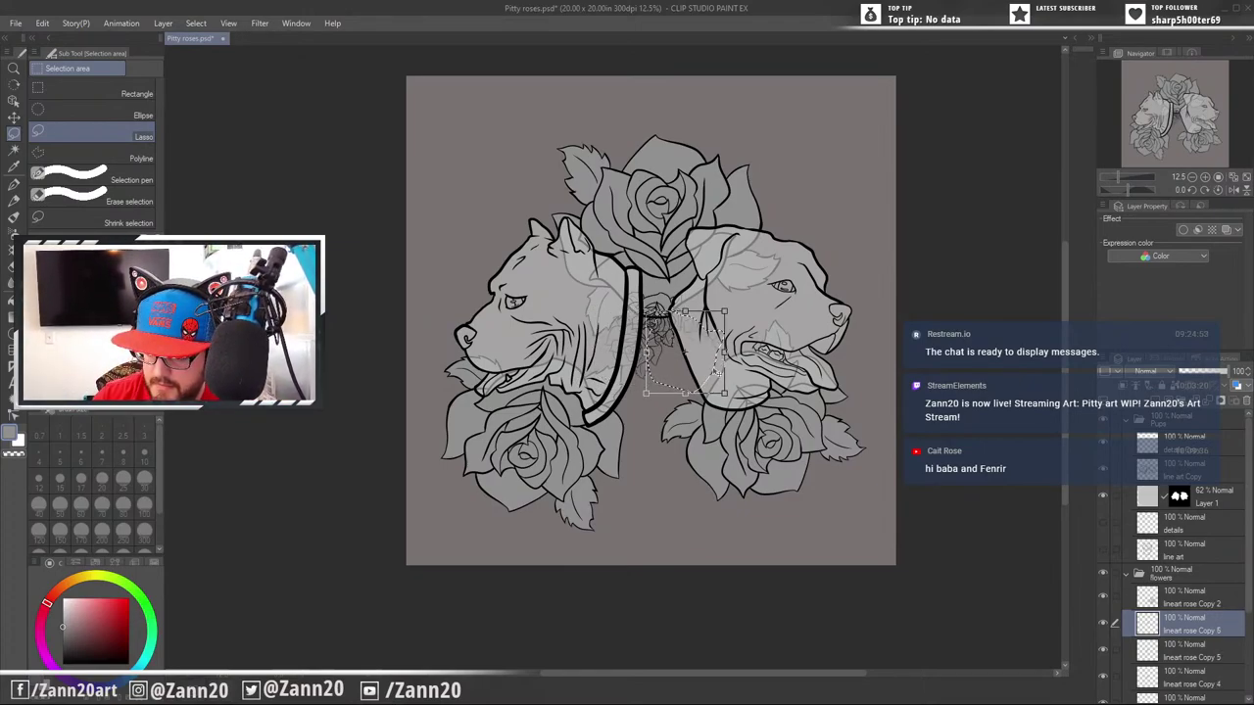
key(ctrl+z)
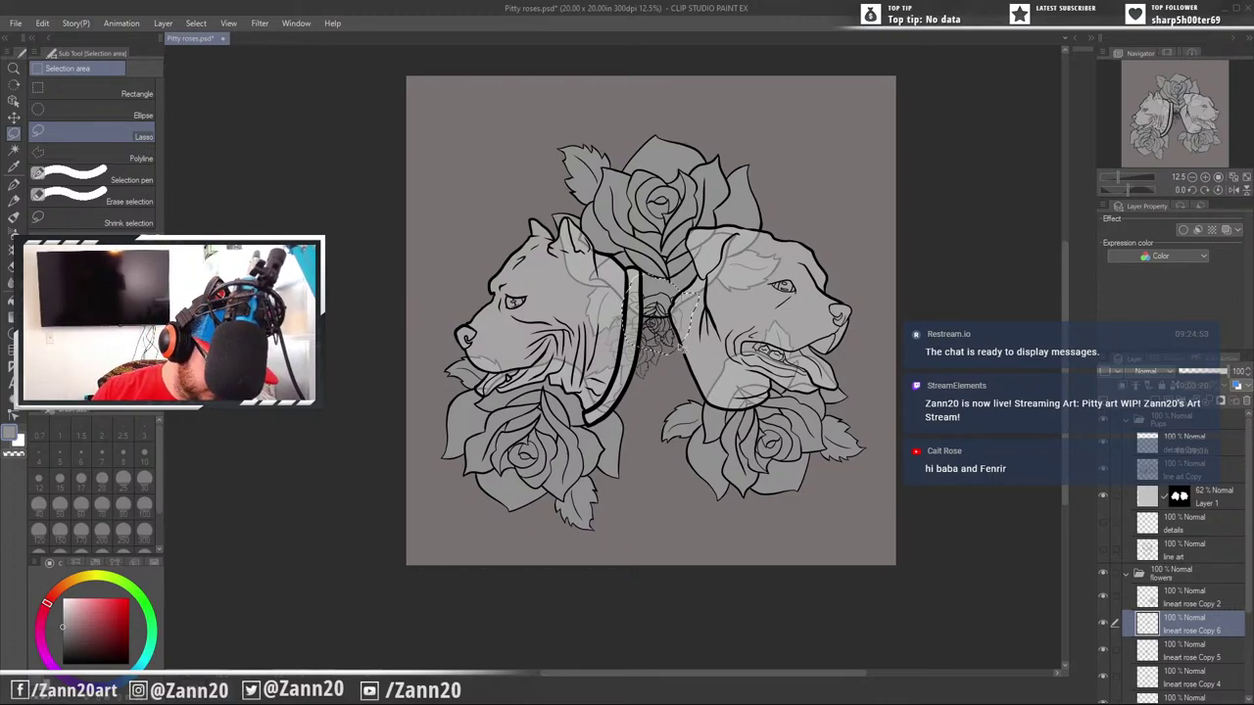
Paste two further small roses, clear the selection, move the topmost copy down and right, and rotate it counterclockwise beside the right dog's neck
key(ctrl+v)
key(ctrl+v)
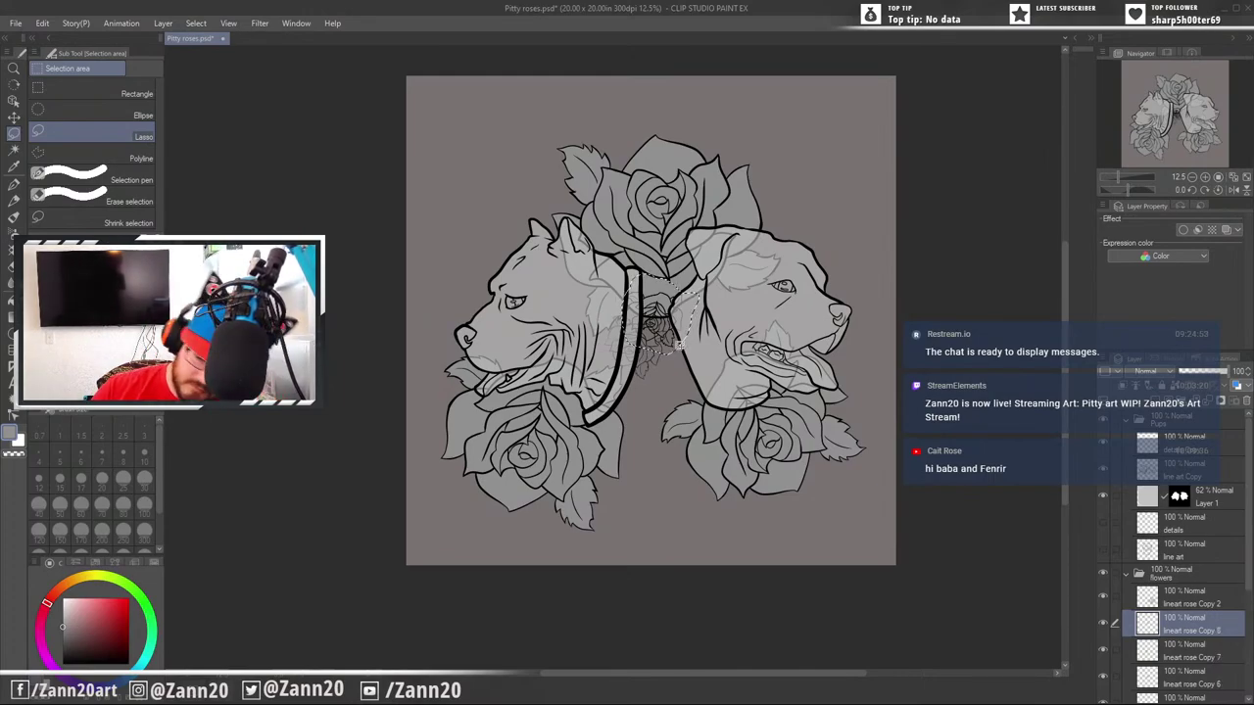
key(ctrl+d)
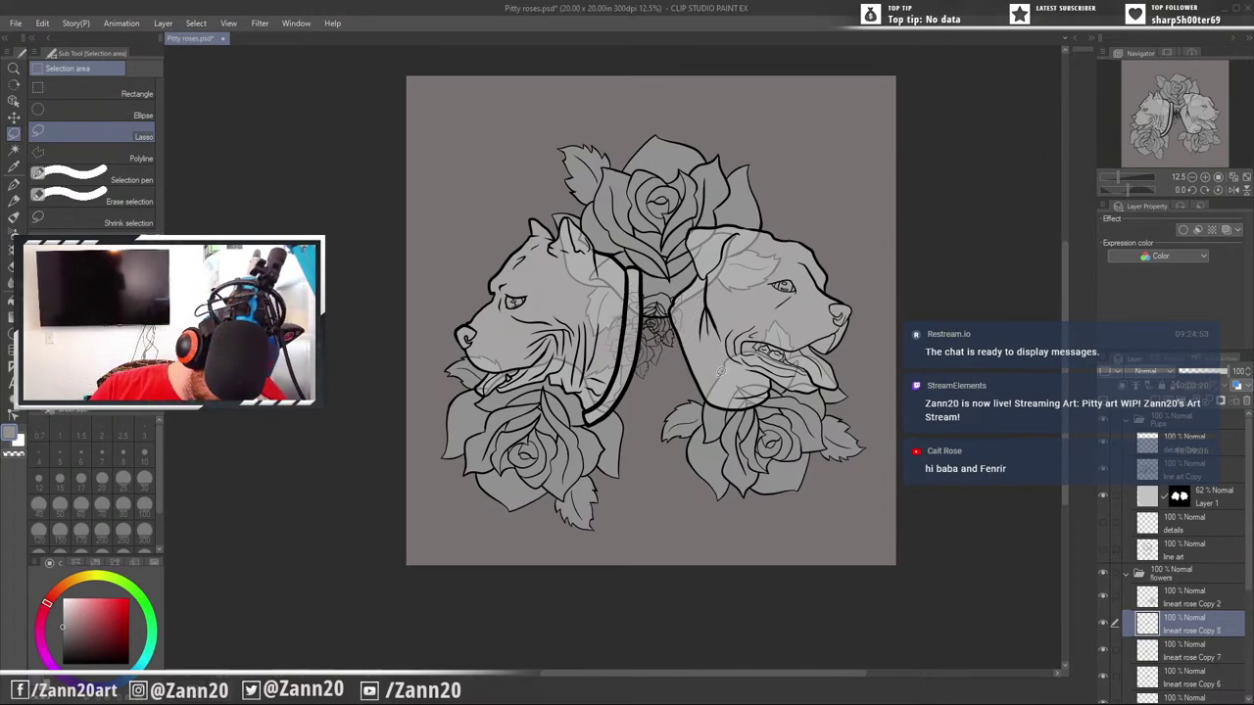
key(ctrl+t)
drag(671, 336, 708, 366)
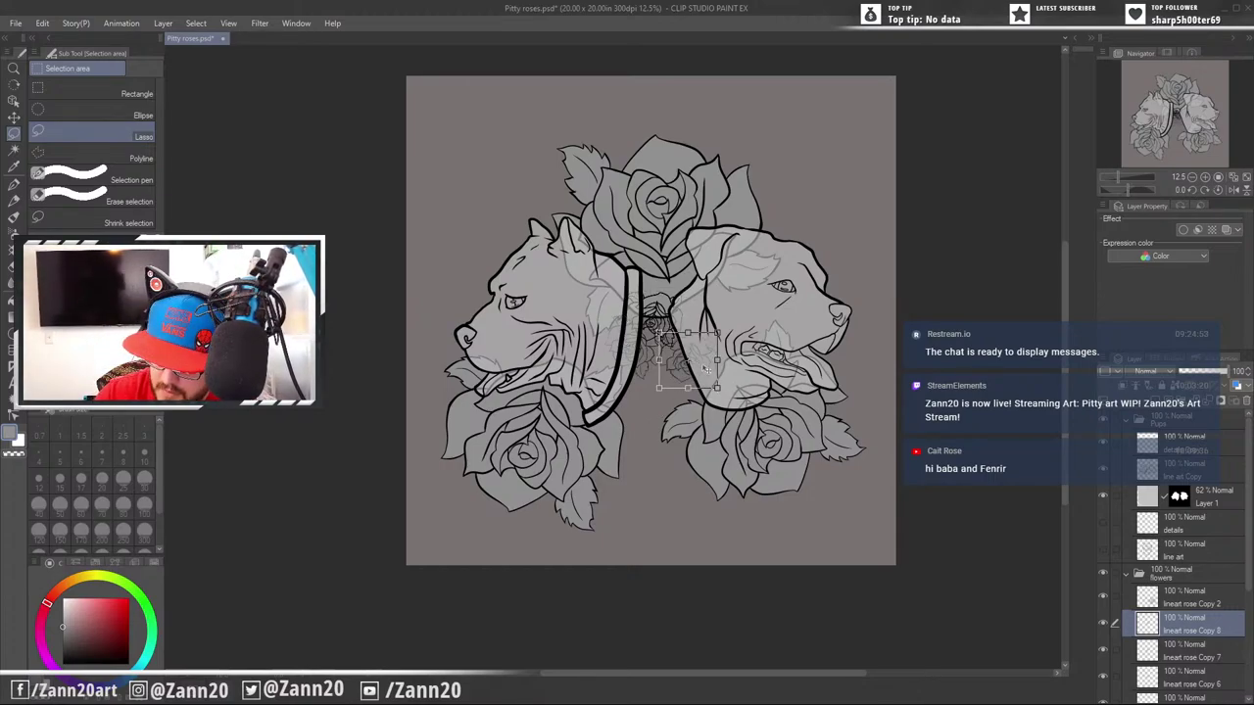
drag(706, 370, 702, 377)
drag(747, 334, 706, 274)
drag(716, 366, 707, 369)
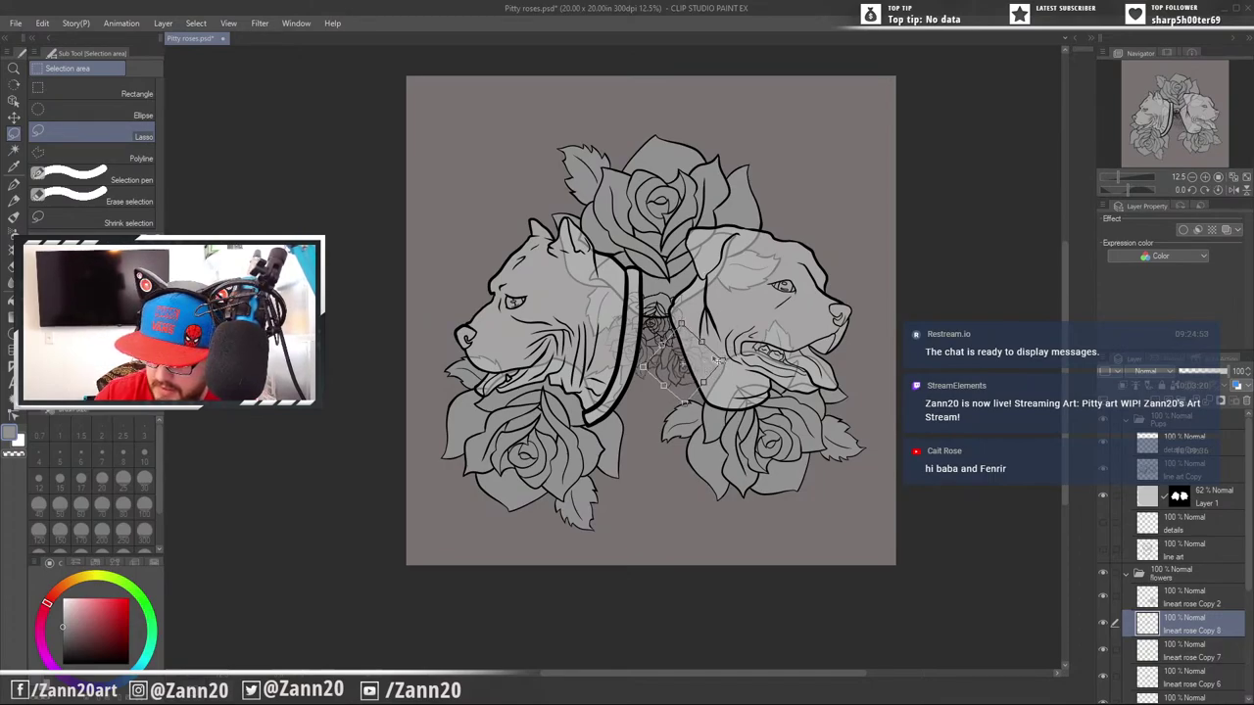
key(Return)
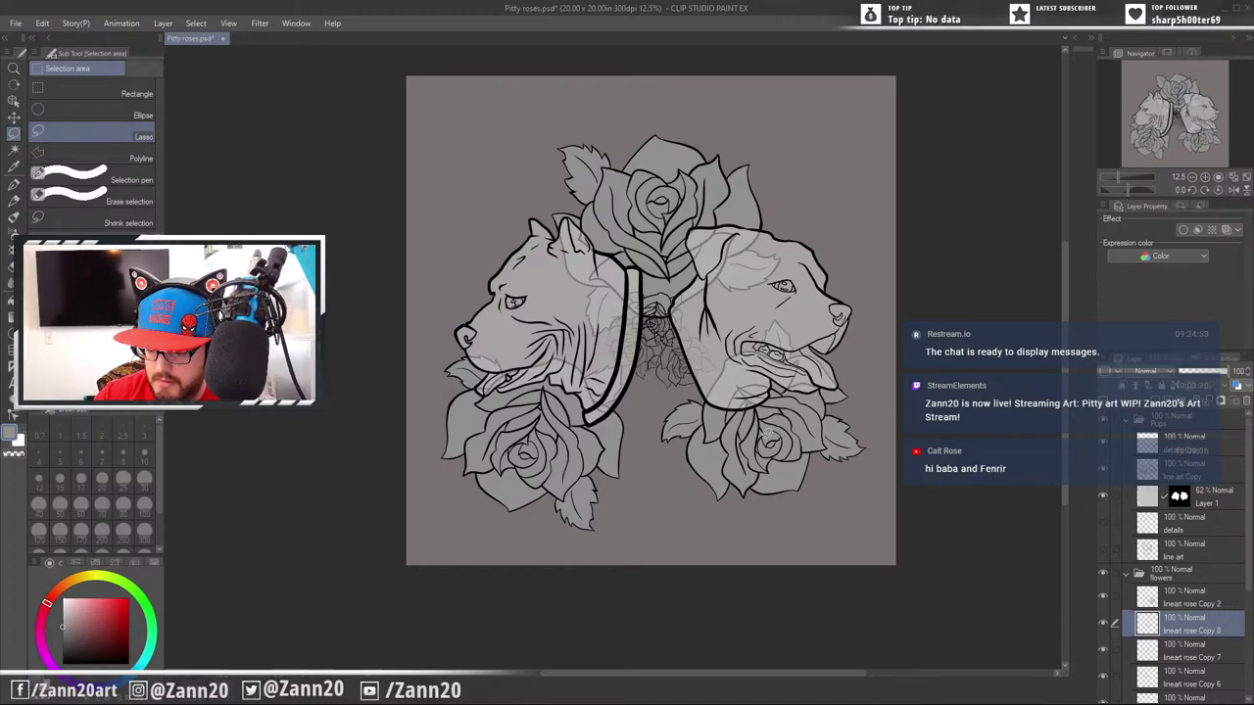
click(1152, 598)
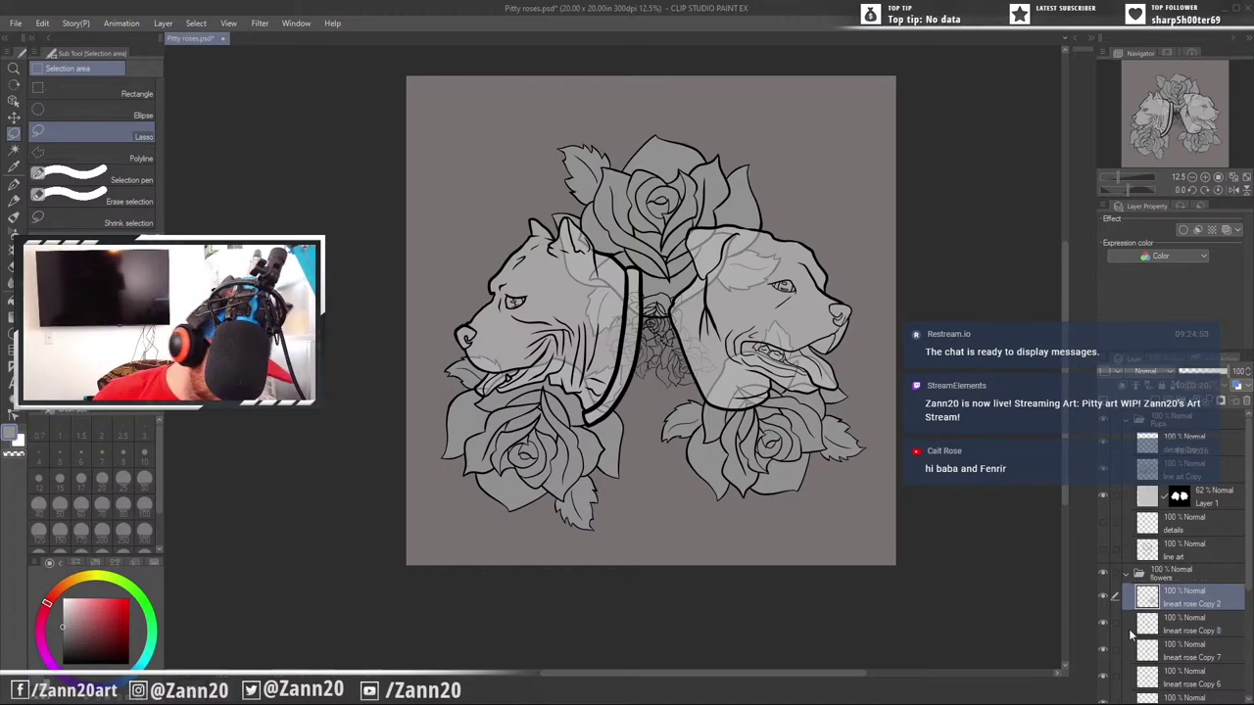
key(ctrl+t)
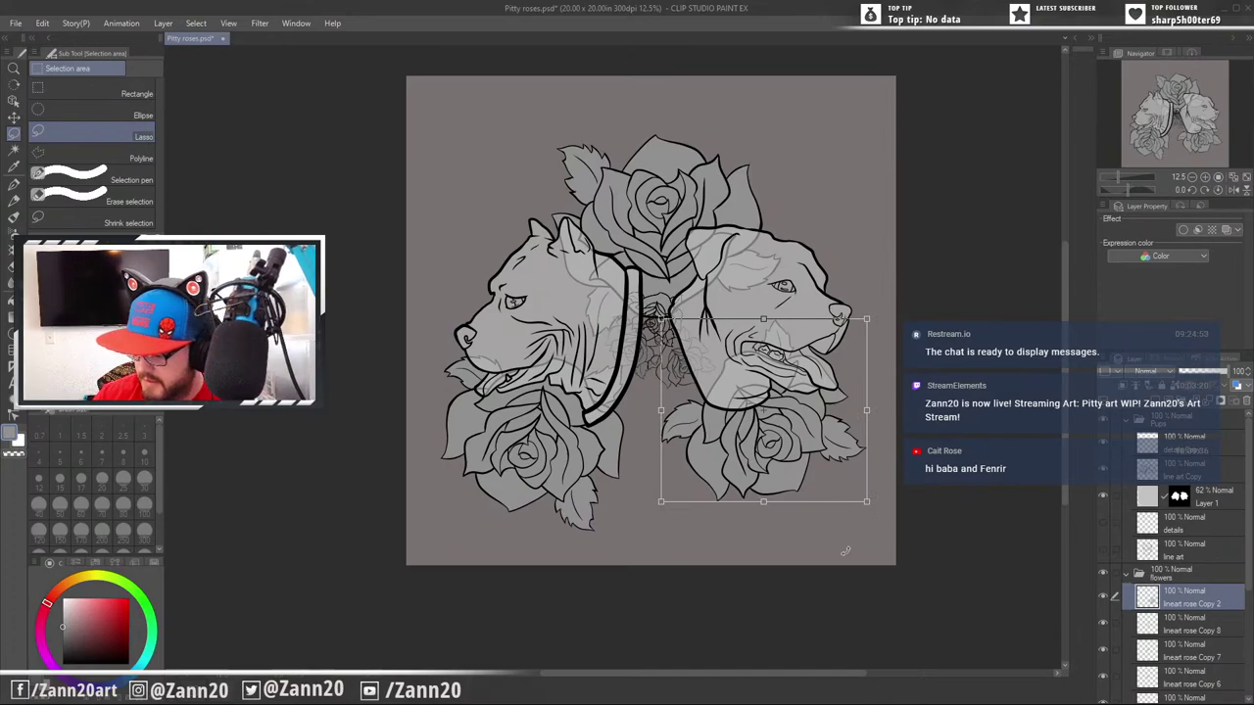
key(Return)
Move the small rose on lineart rose Copy 7 down beside the end of the collar, enlarge it slightly, and apply the transform
click(1148, 632)
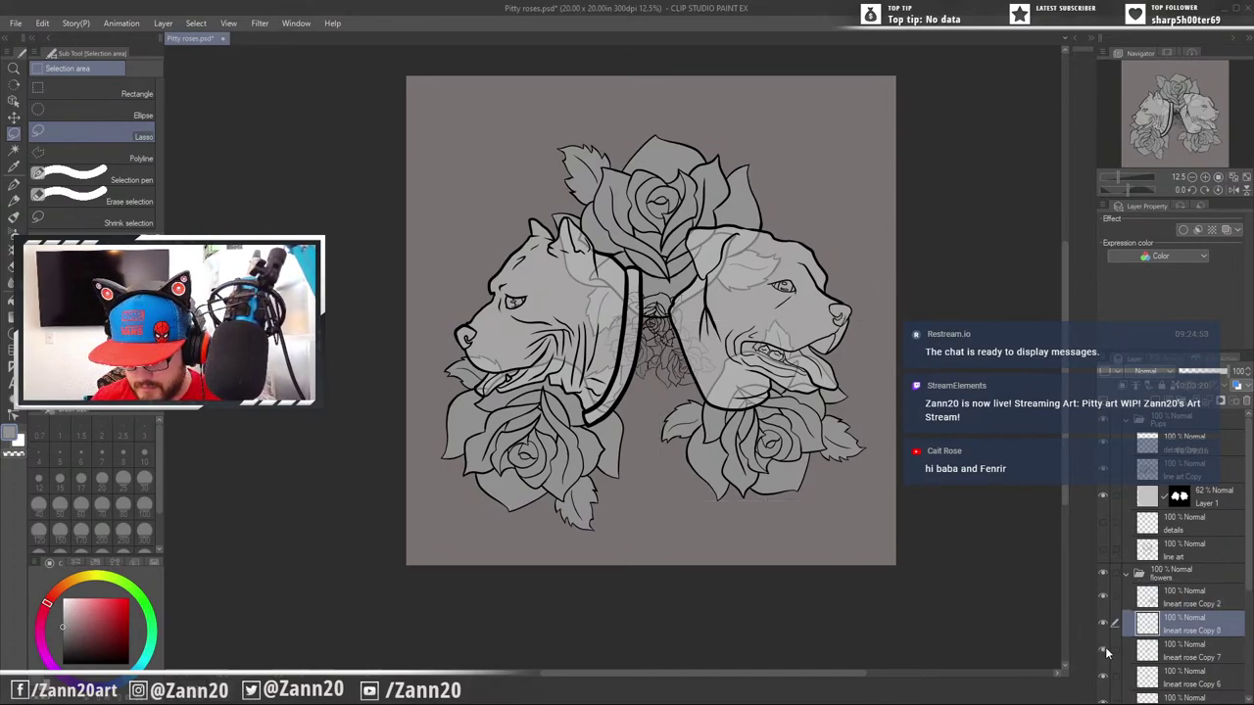
click(1117, 656)
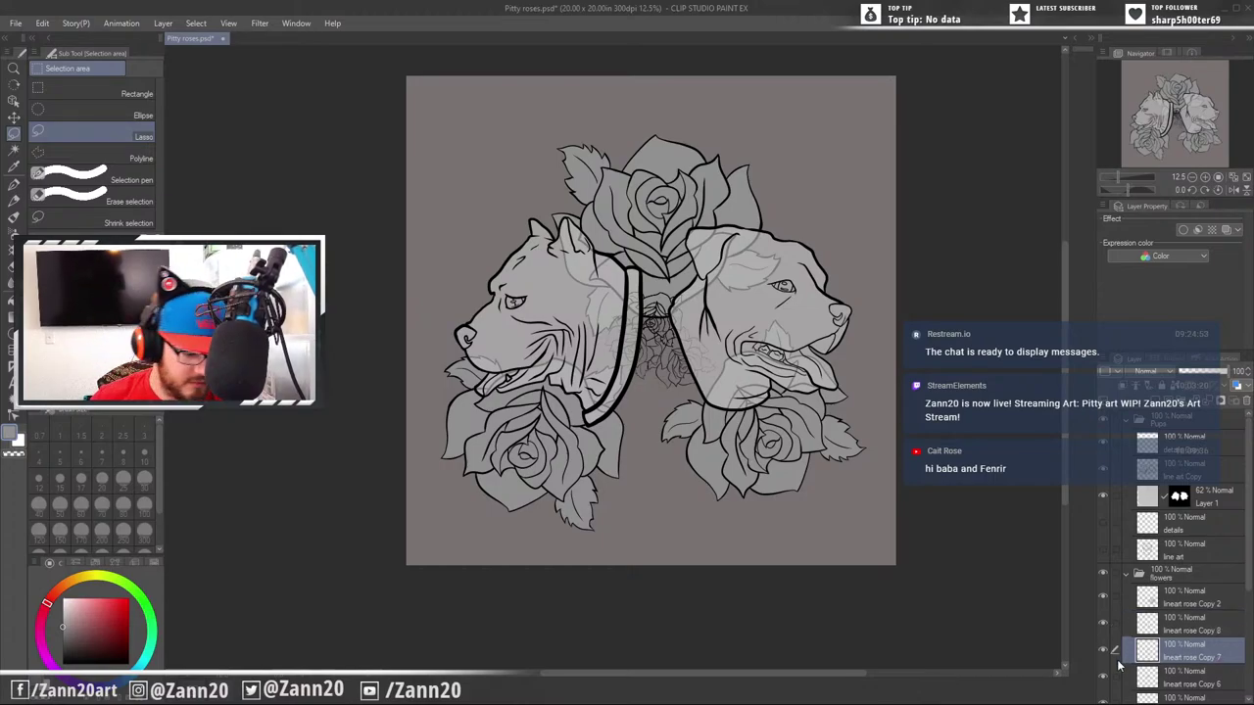
key(ctrl+t)
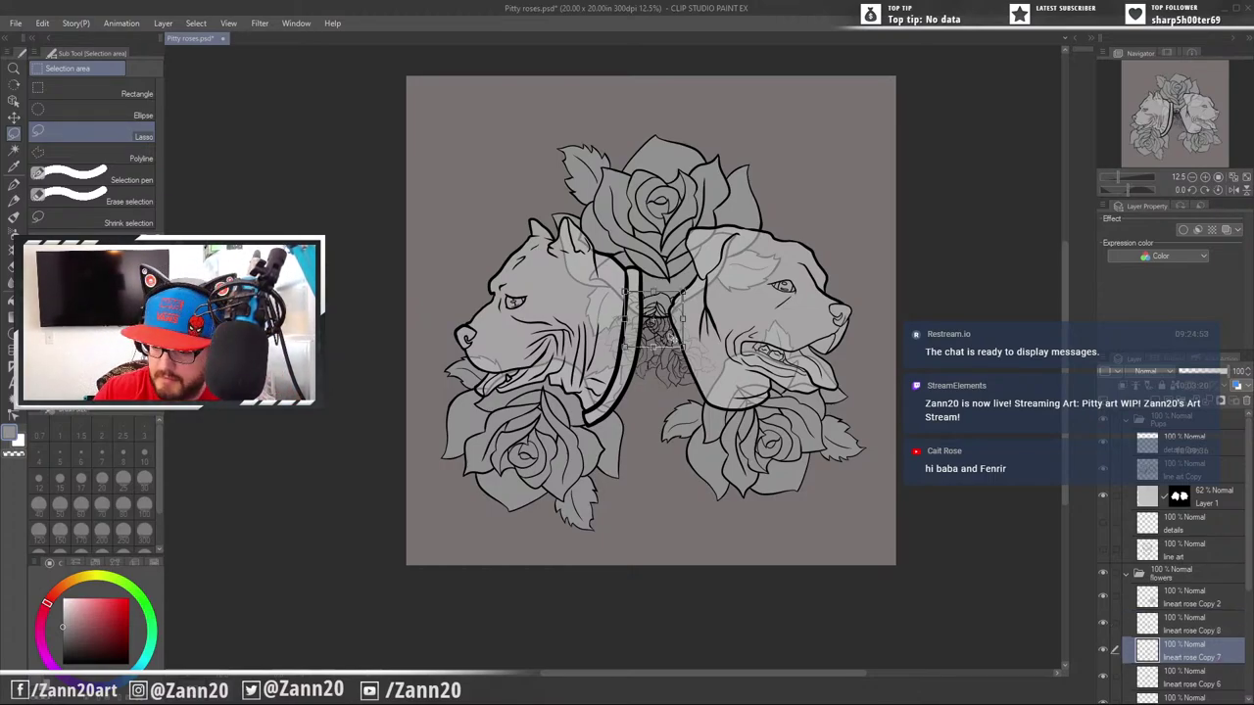
drag(673, 339, 653, 404)
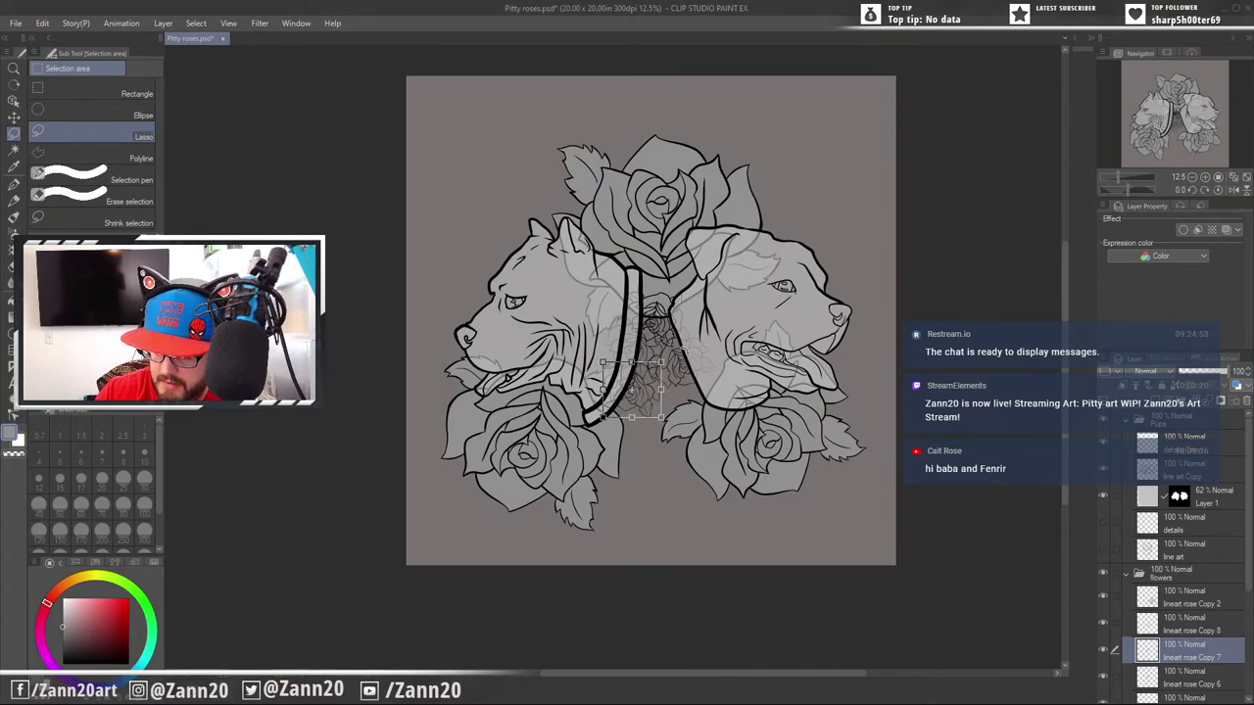
drag(662, 362, 680, 345)
drag(663, 389, 660, 405)
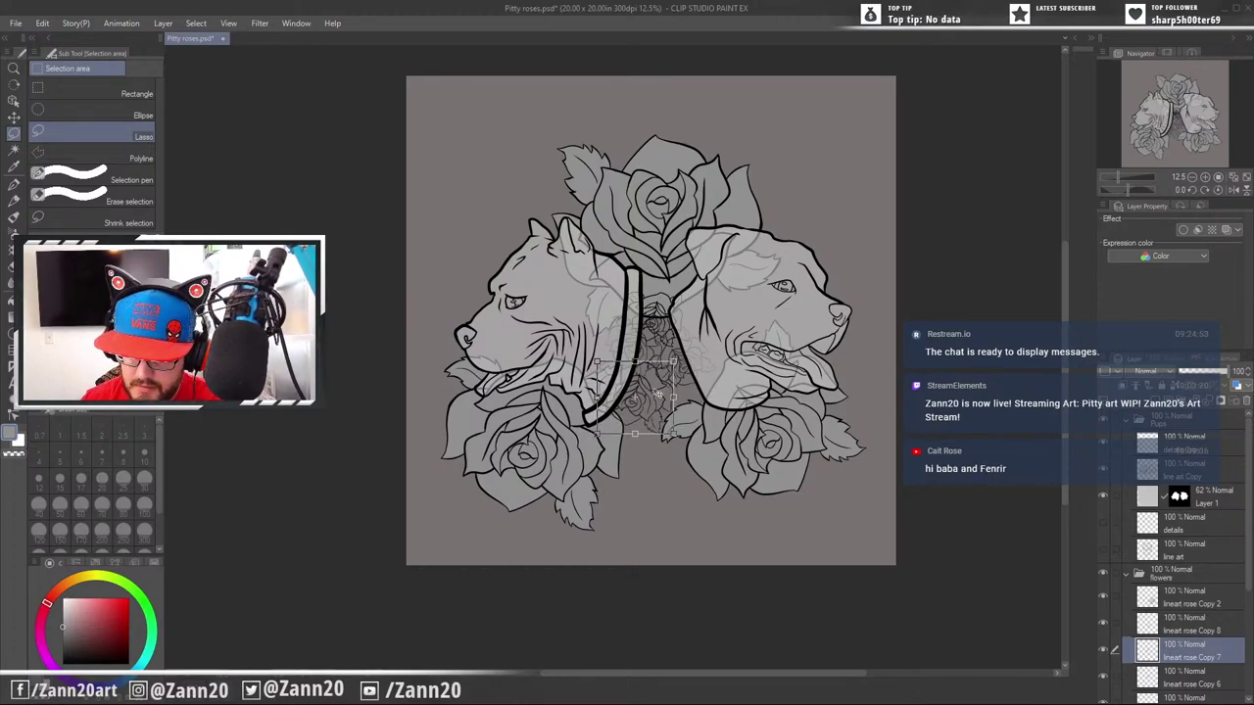
key(Return)
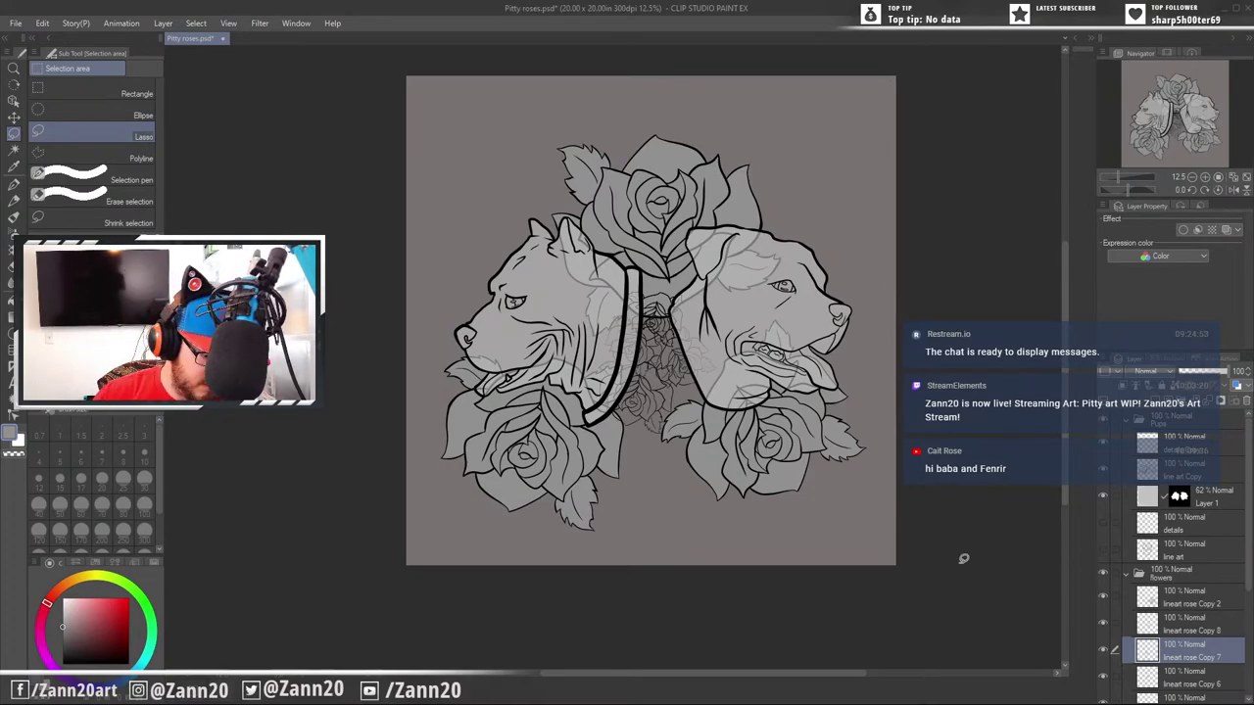
Lasso and copy the small rose beside the collar, paste it twice, then move and rotate lineart rose Copy 10 toward the lower-right rose
mouse_move(660, 485)
mouse_down()
mouse_move(715, 386)
mouse_move(689, 505)
mouse_up()
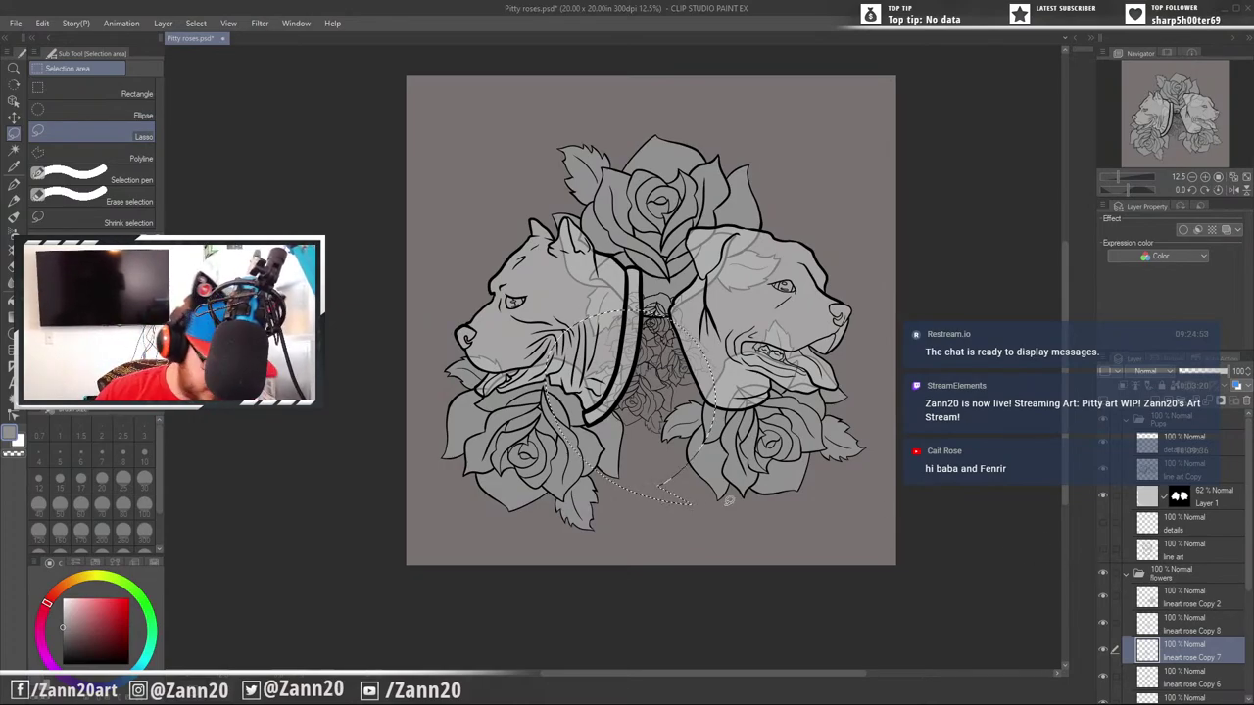
key(ctrl+c)
key(ctrl+v)
key(ctrl+v)
key(ctrl+t)
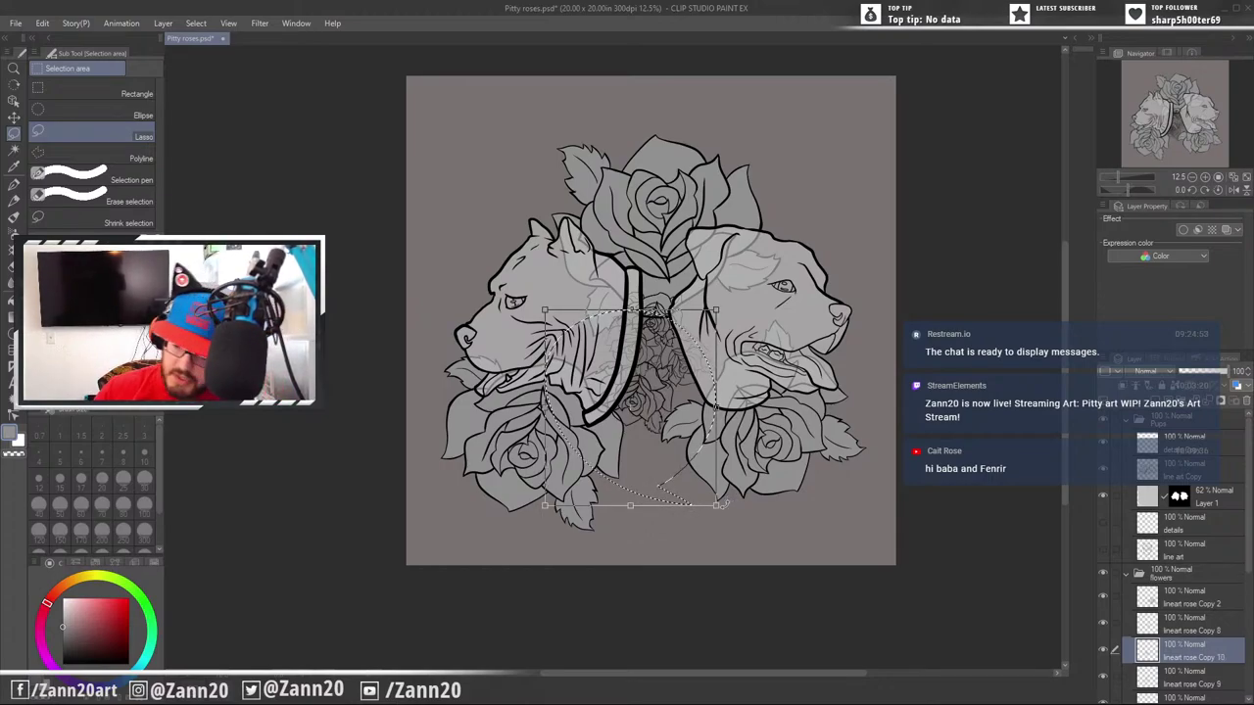
drag(663, 438, 735, 433)
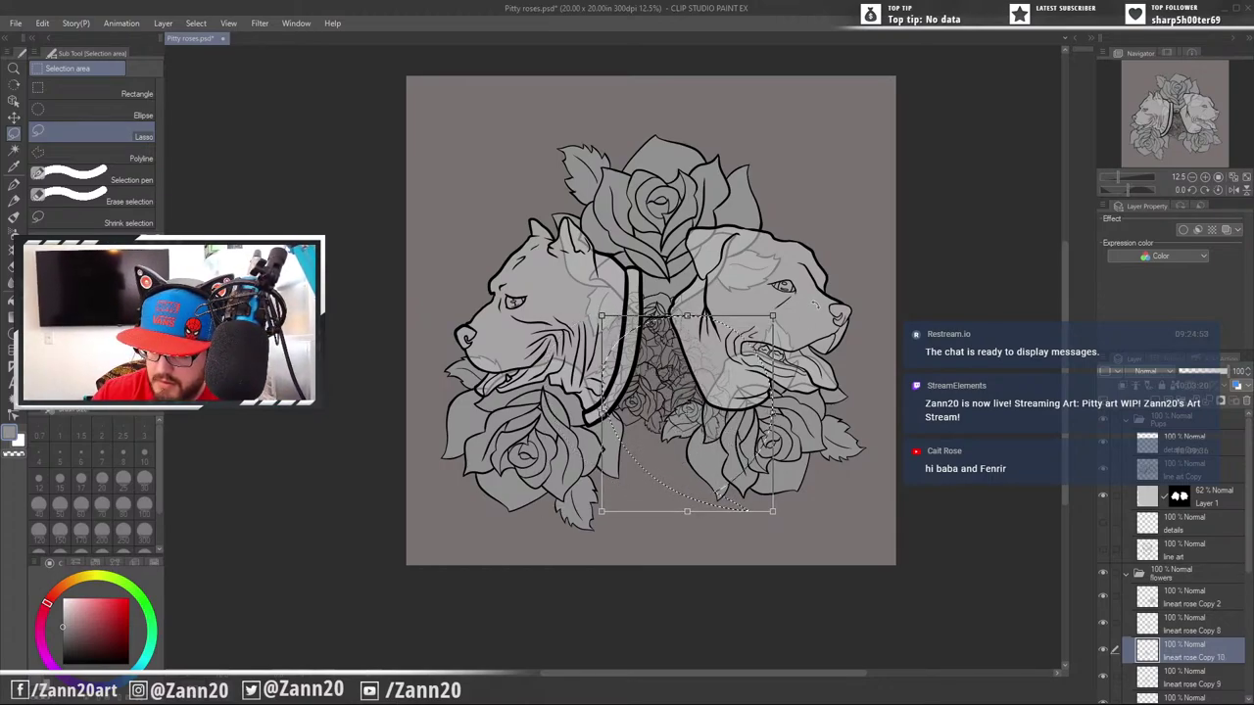
drag(807, 321, 739, 256)
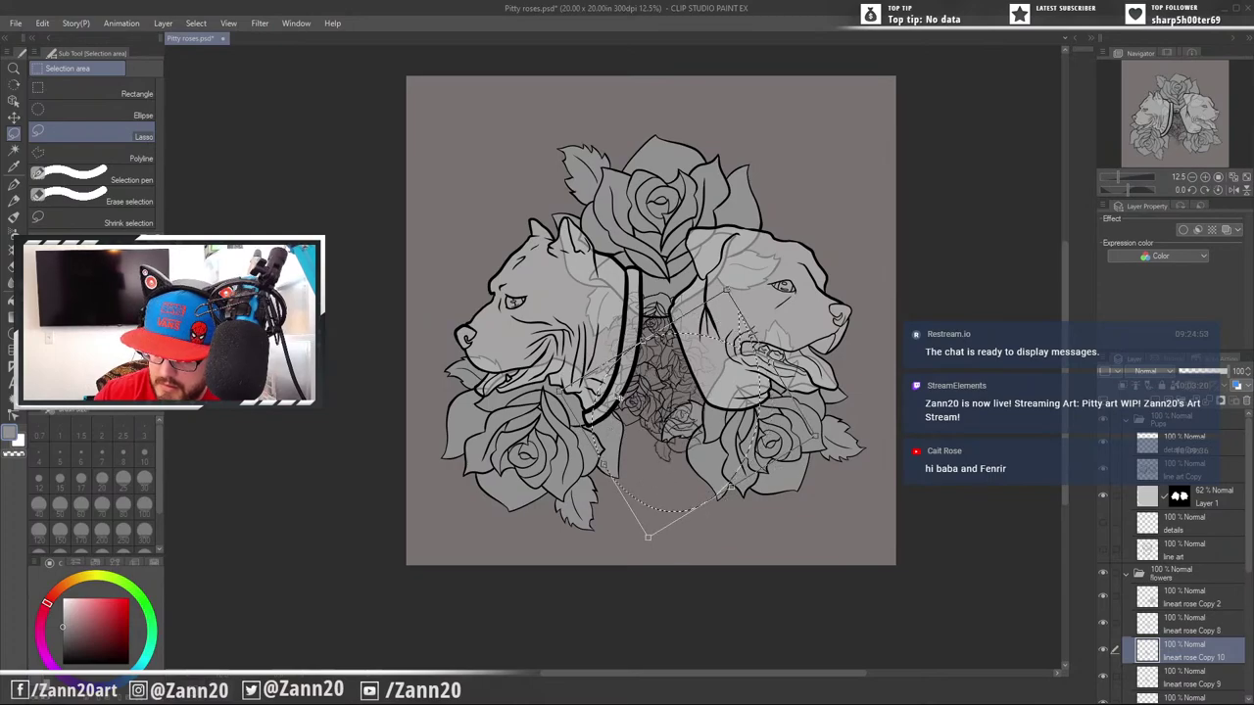
drag(716, 438, 730, 423)
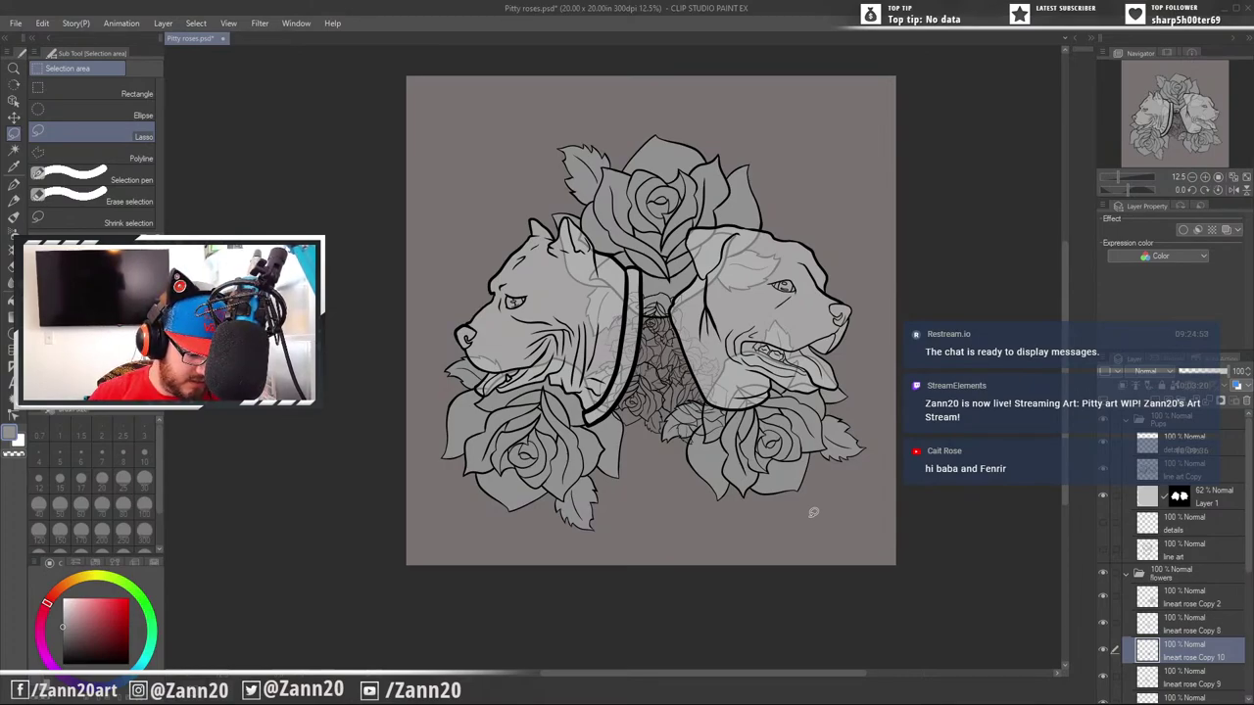
Paste further small rose copies, then enlarge lineart rose Copy 12 and position it centrally between the two lower roses
key(ctrl+v)
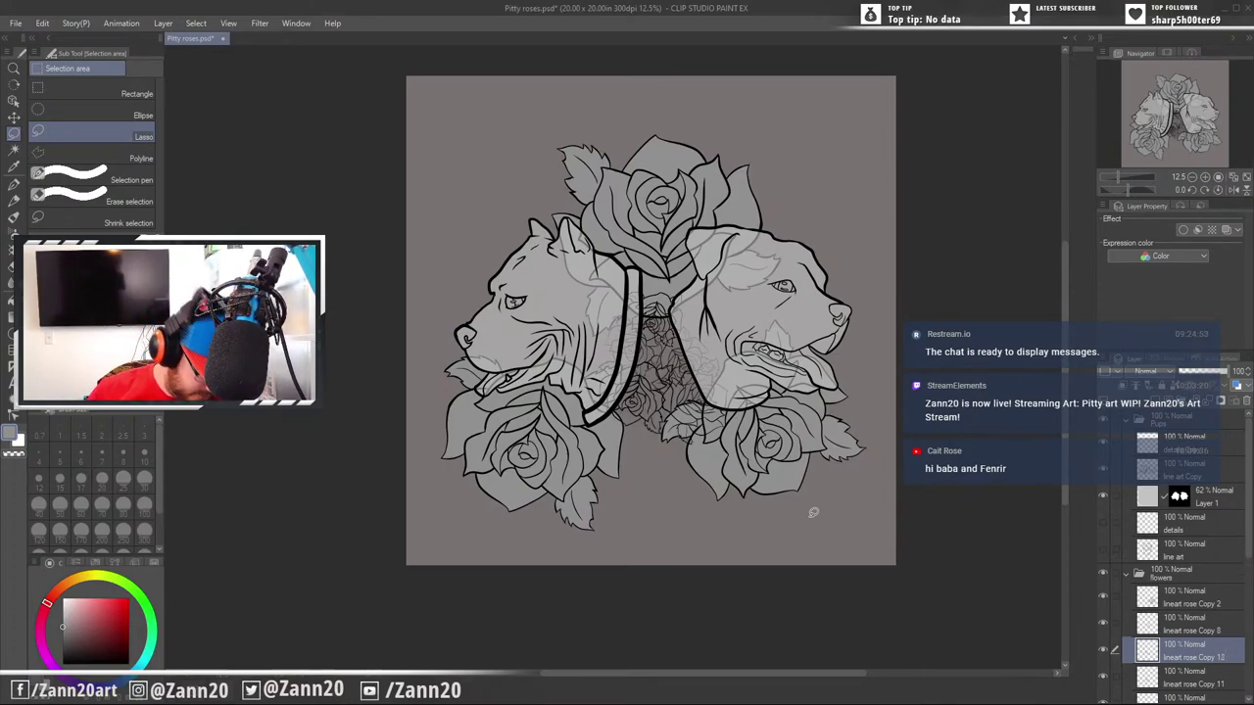
key(ctrl+t)
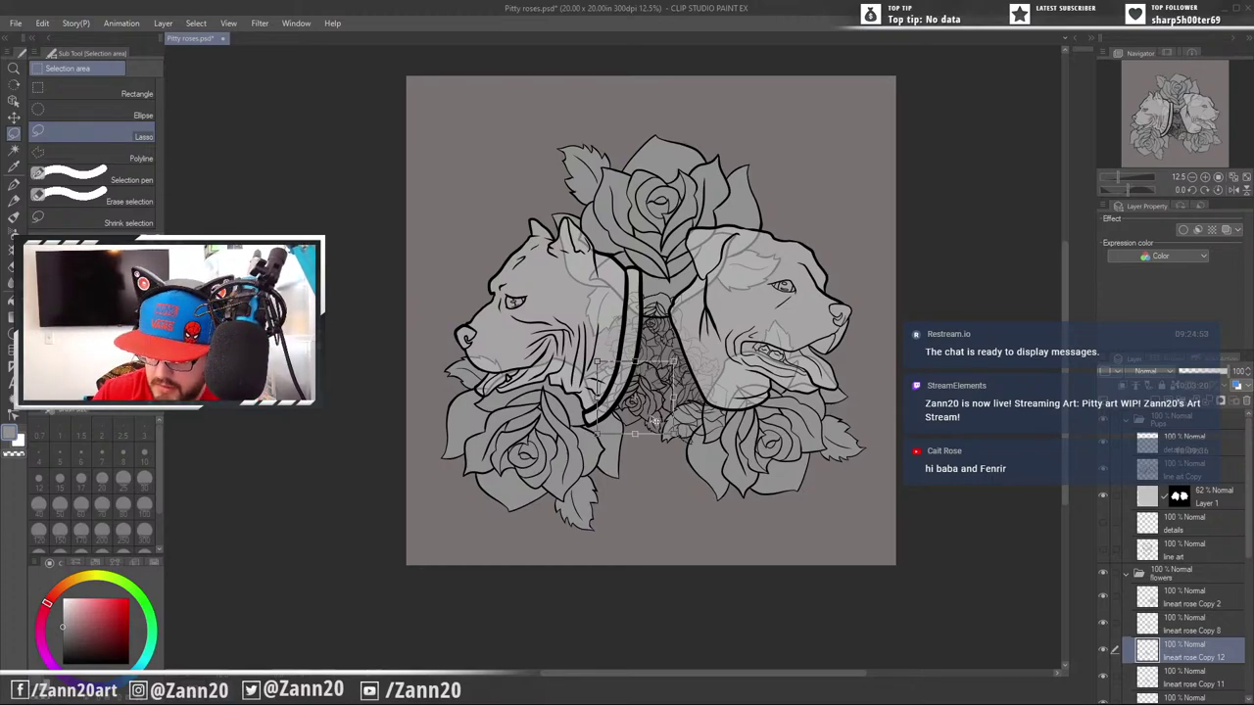
drag(656, 415, 673, 460)
drag(695, 408, 732, 367)
drag(699, 432, 693, 478)
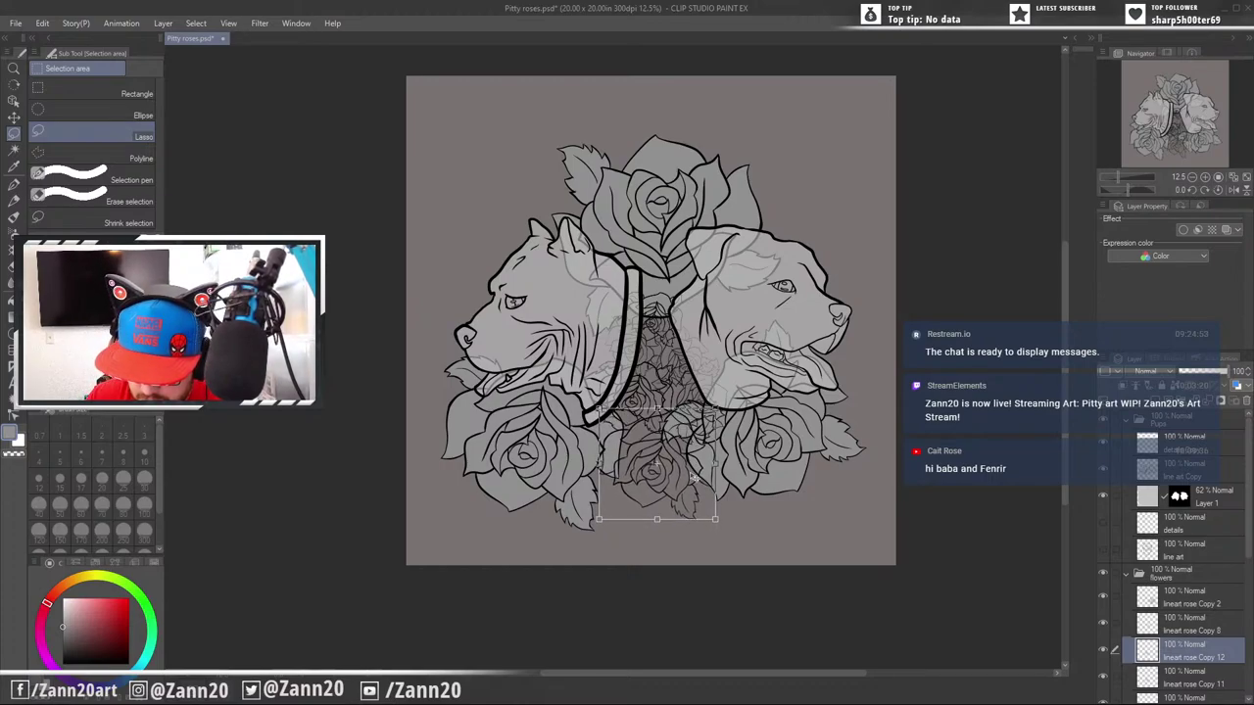
key(Return)
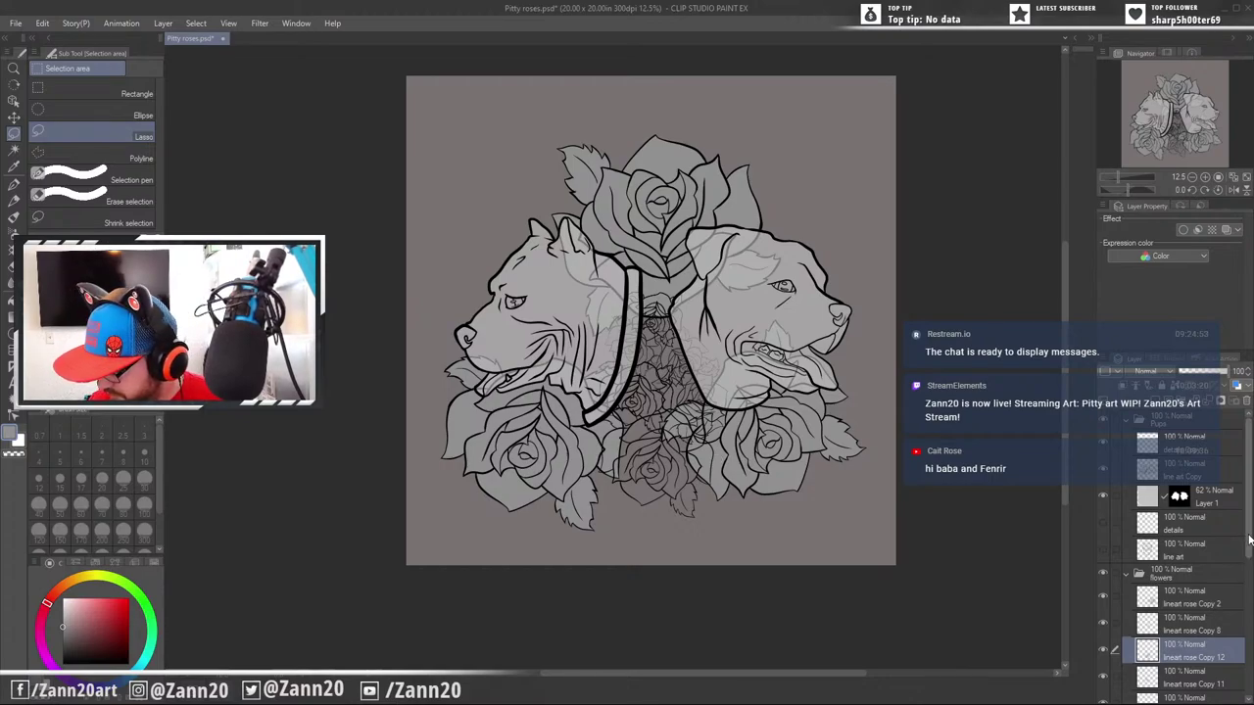
Duplicate the lineart rose layer, move the duplicate beneath the original, and hide it as a backup
scroll(1237, 599, down, 5)
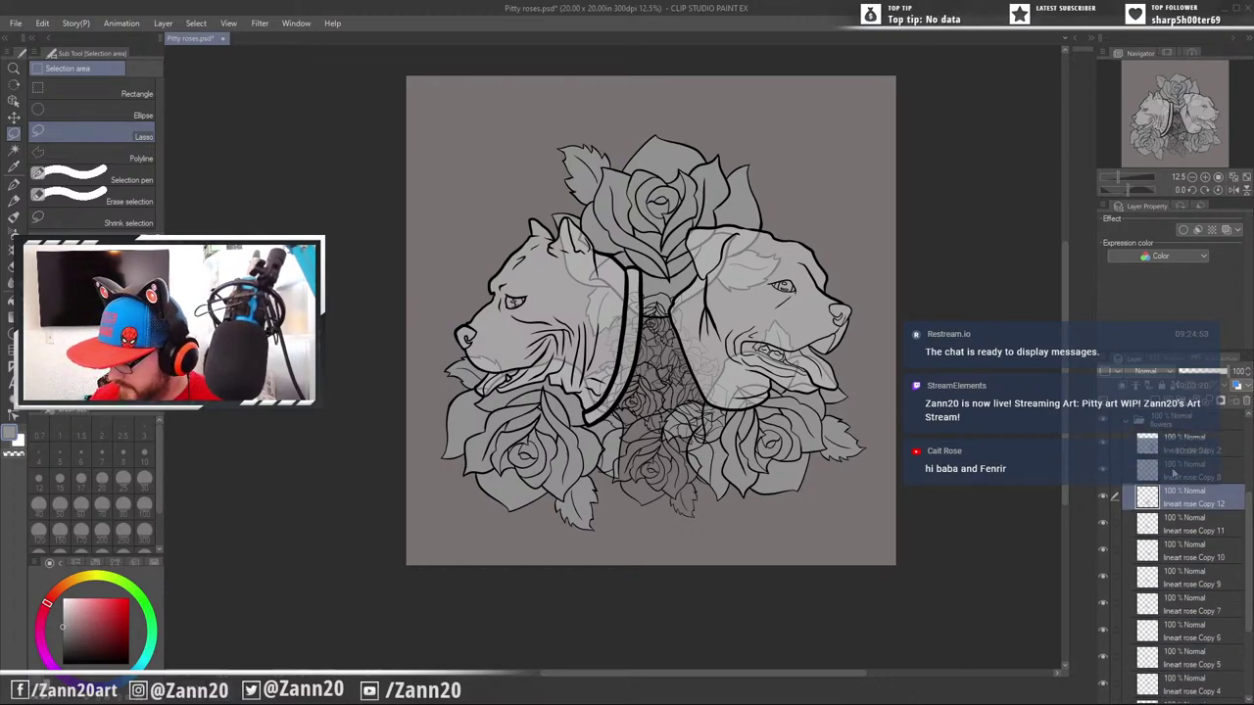
key(ctrl+plus)
key(ctrl+plus)
key(ctrl+plus)
key(ctrl+plus)
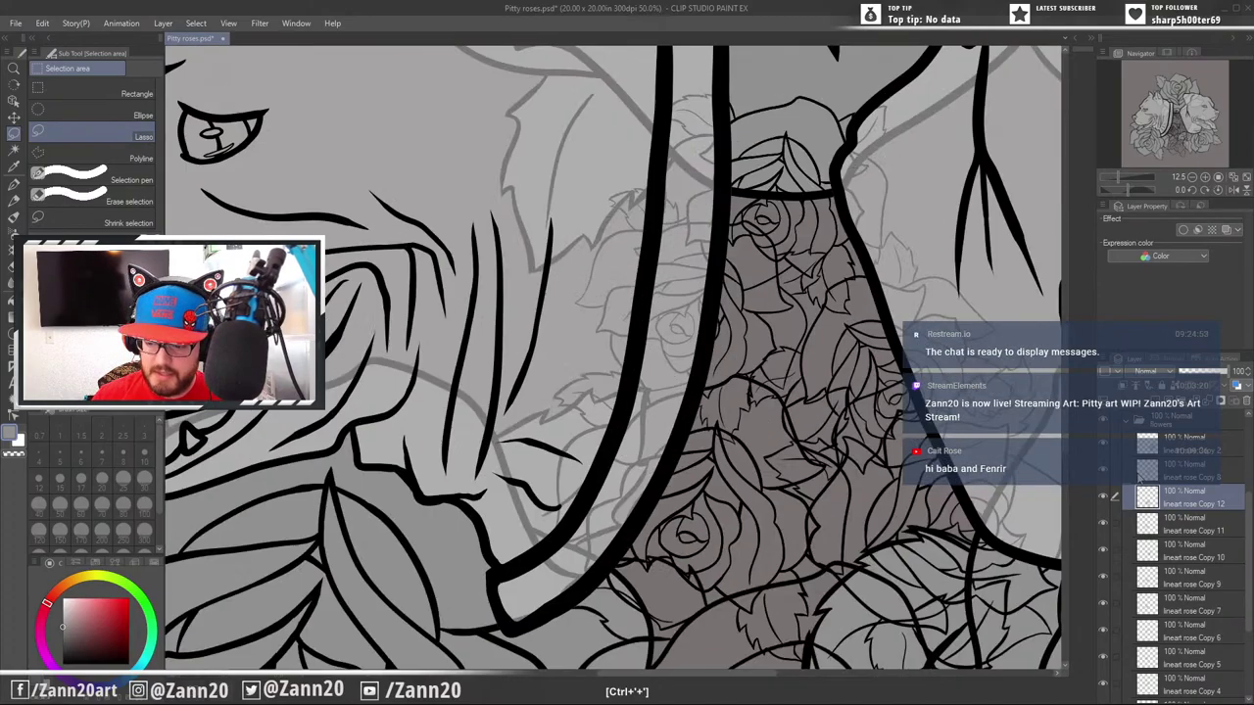
drag(897, 519, 818, 269)
drag(866, 417, 863, 508)
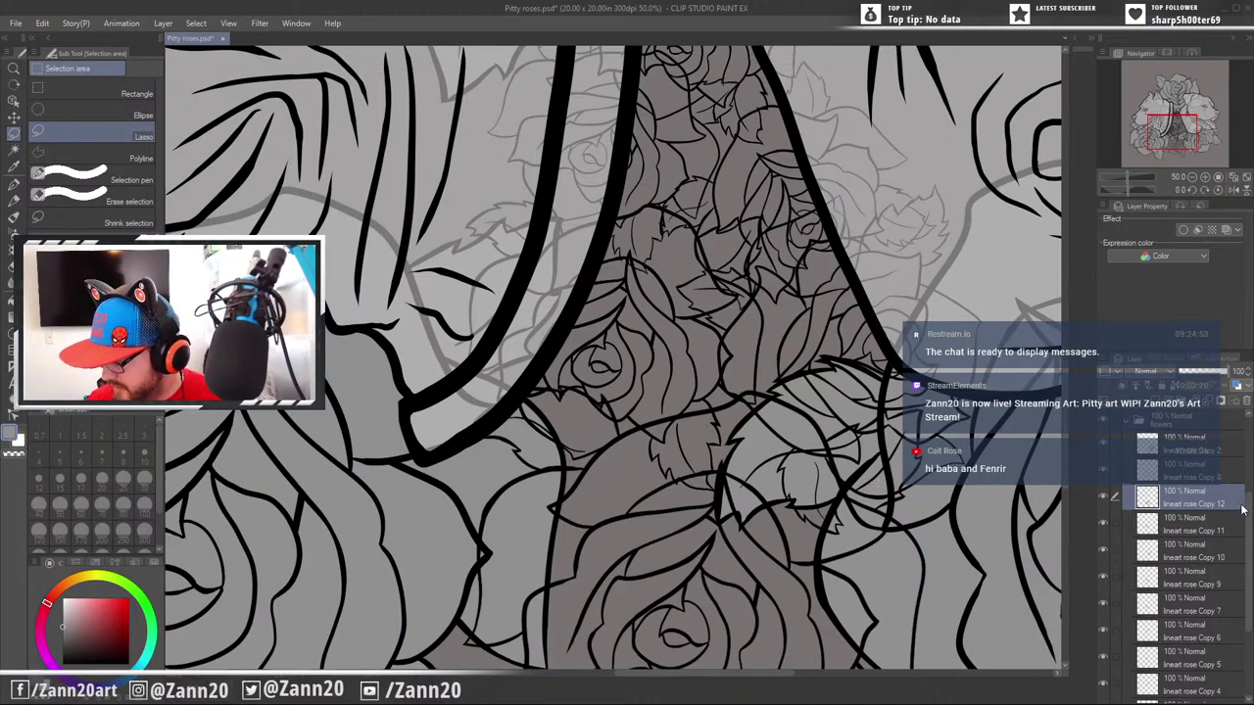
scroll(1242, 514, down, 3)
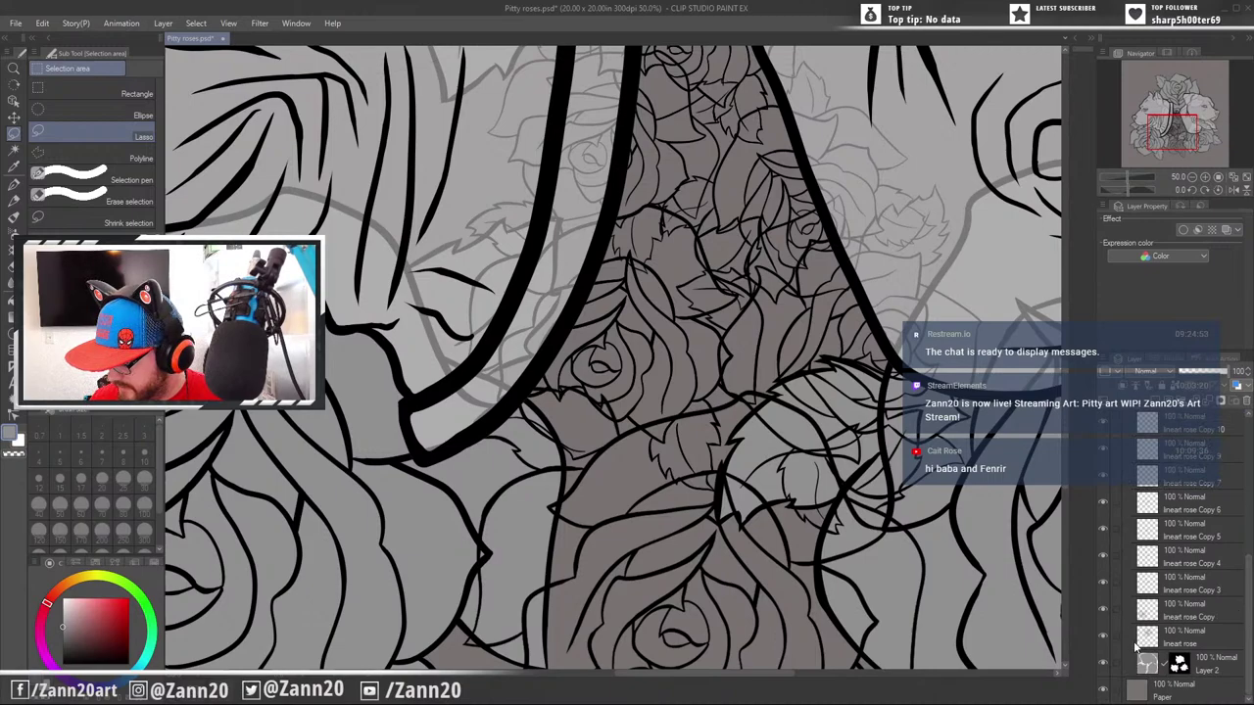
click(1119, 638)
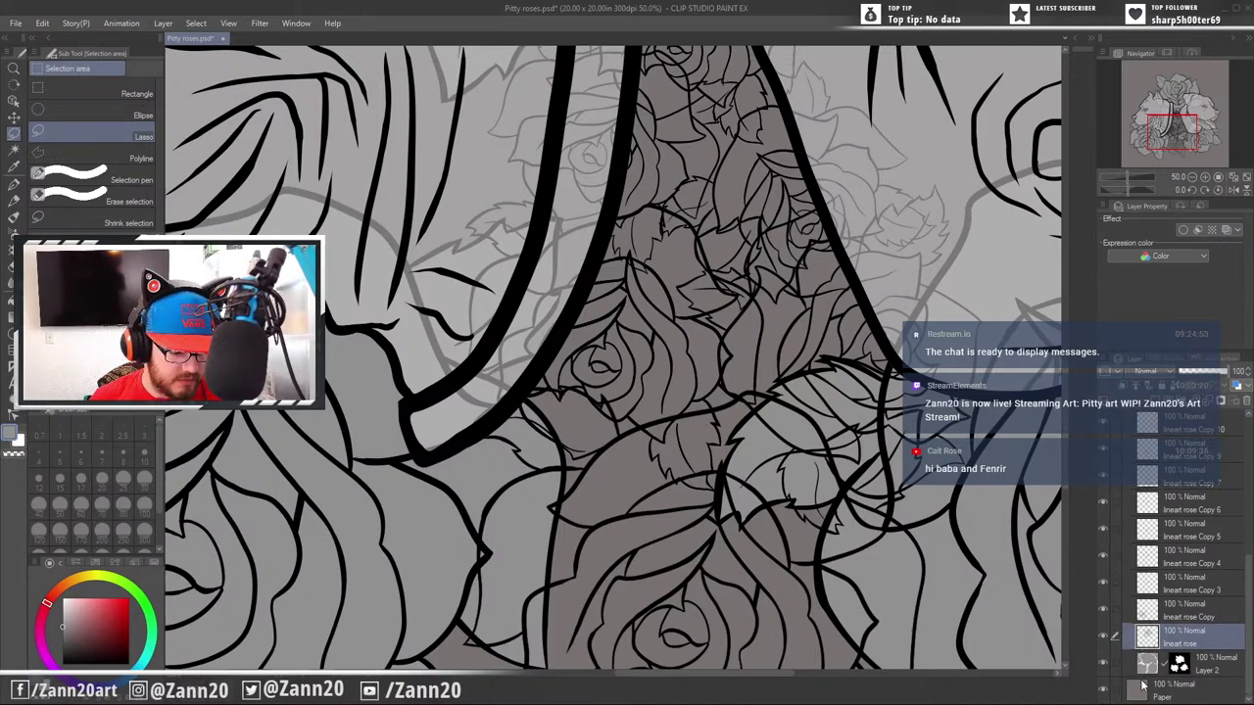
click(1103, 360)
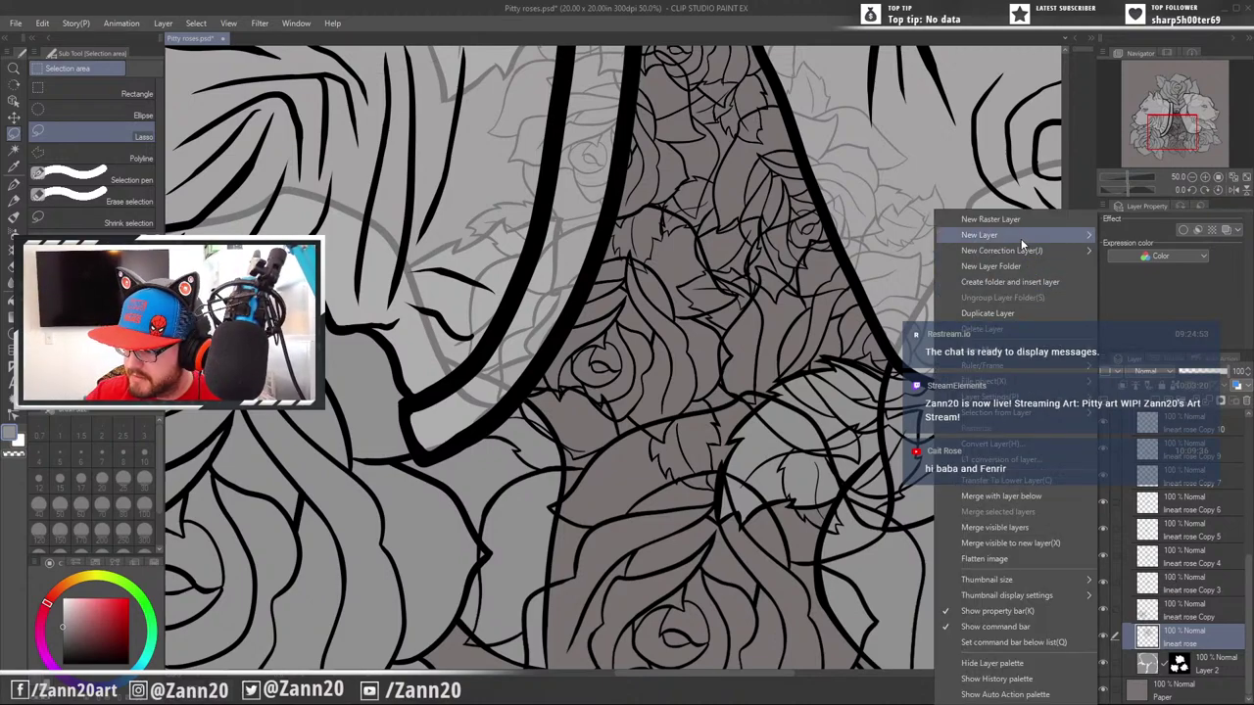
click(1016, 309)
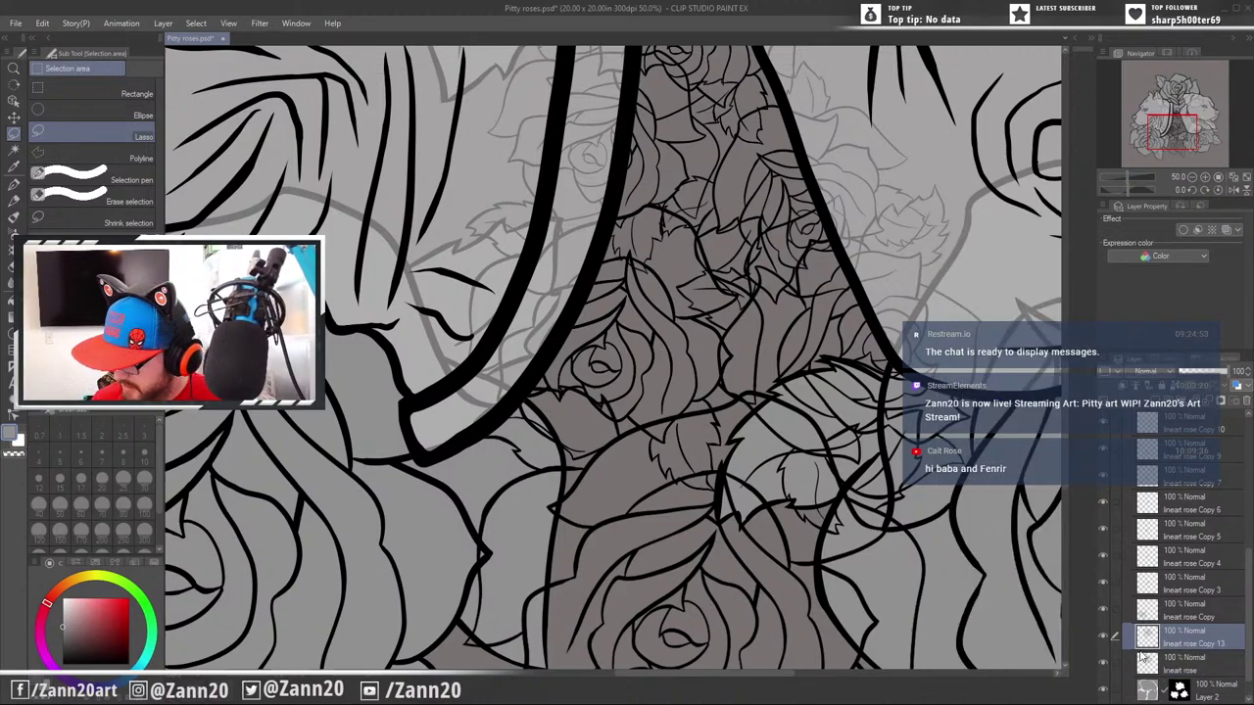
drag(1148, 643, 1150, 670)
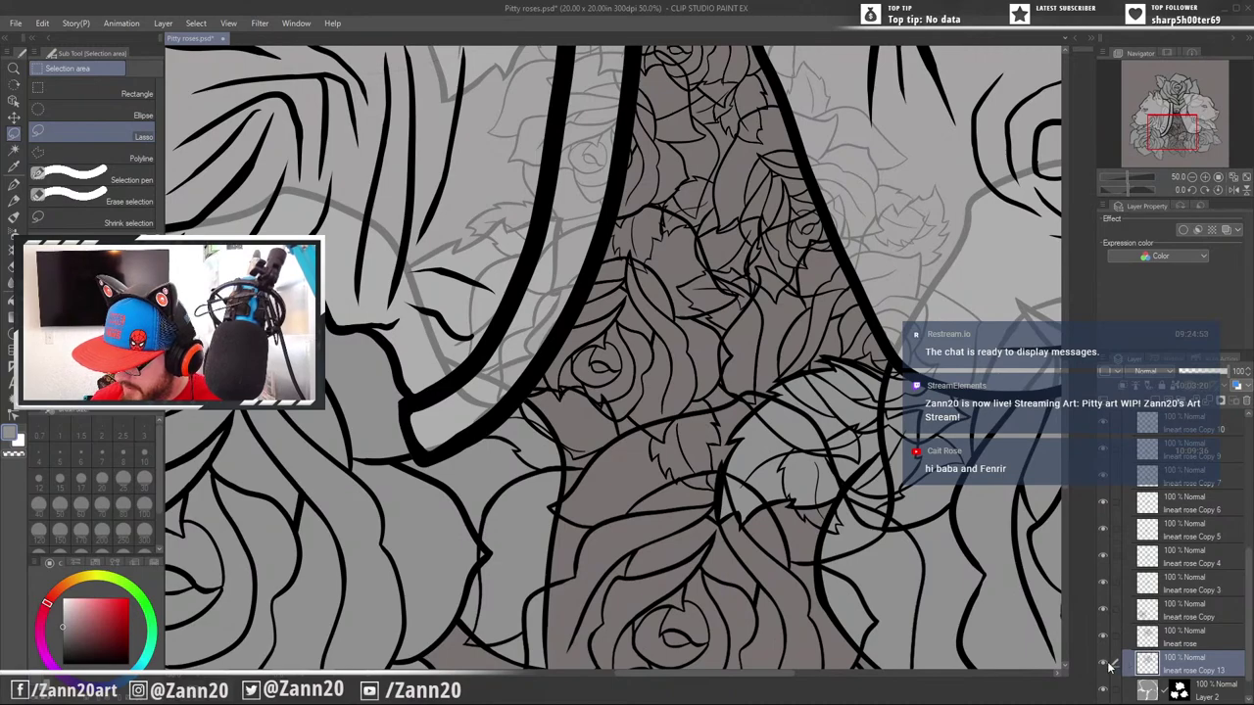
Try to merge all the rose line-art layers from lineart rose up to lineart rose Copy 2 into one layer
click(1148, 645)
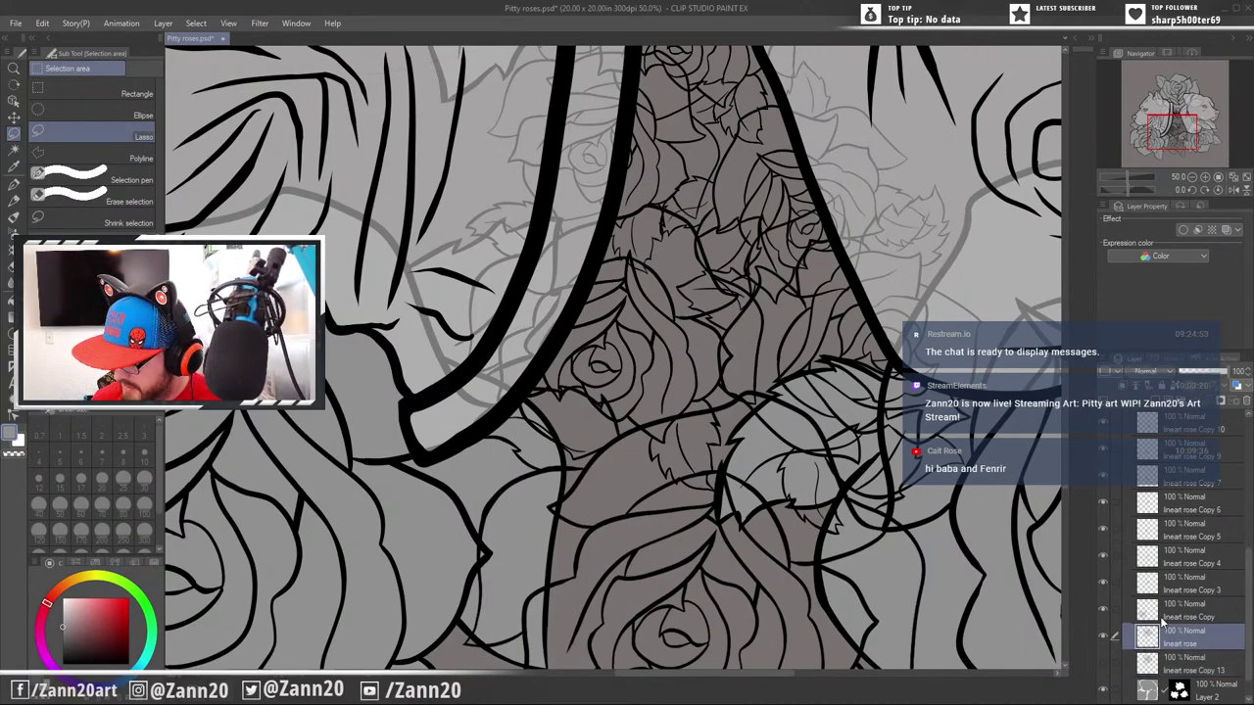
drag(1249, 592, 1250, 522)
shift+click(1166, 481)
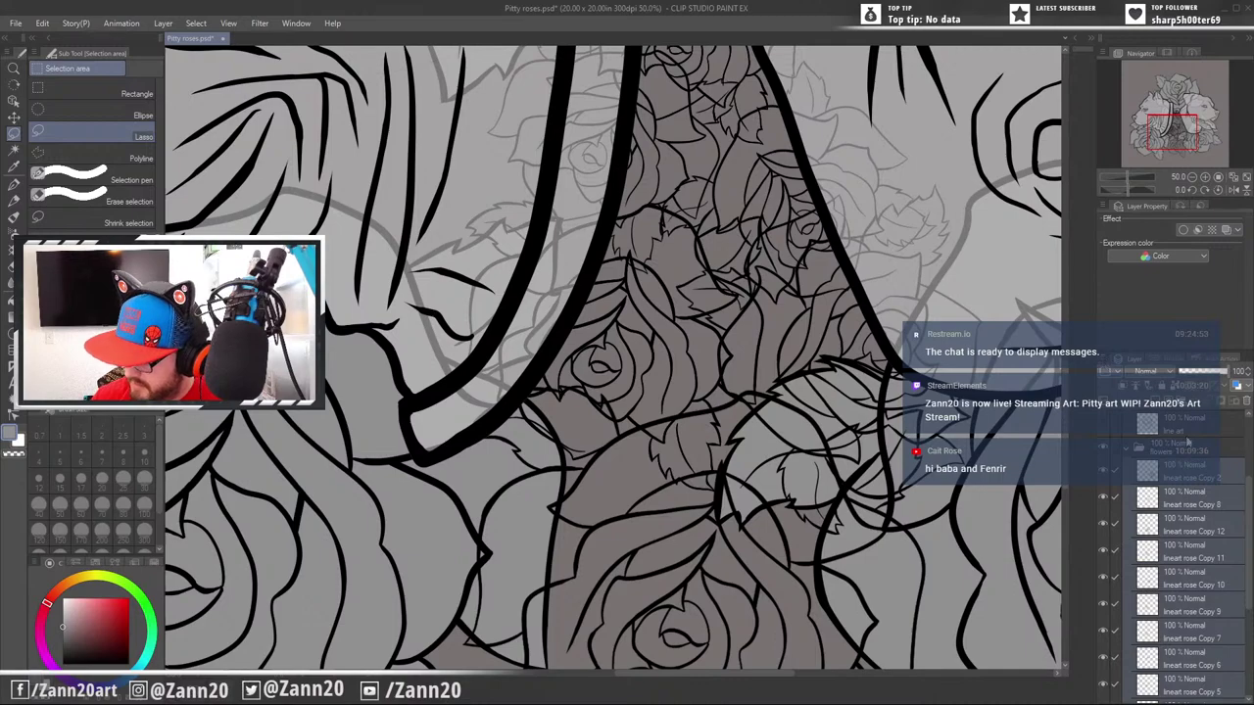
scroll(1237, 484, up, 4)
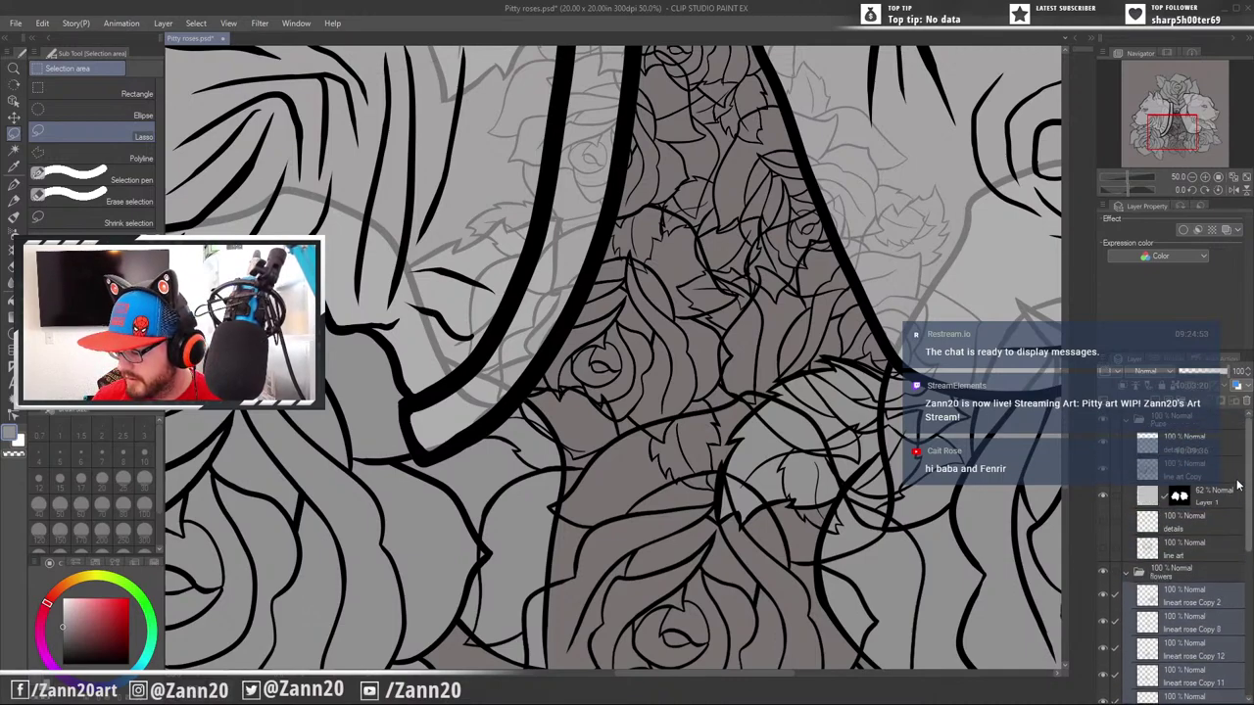
click(1105, 359)
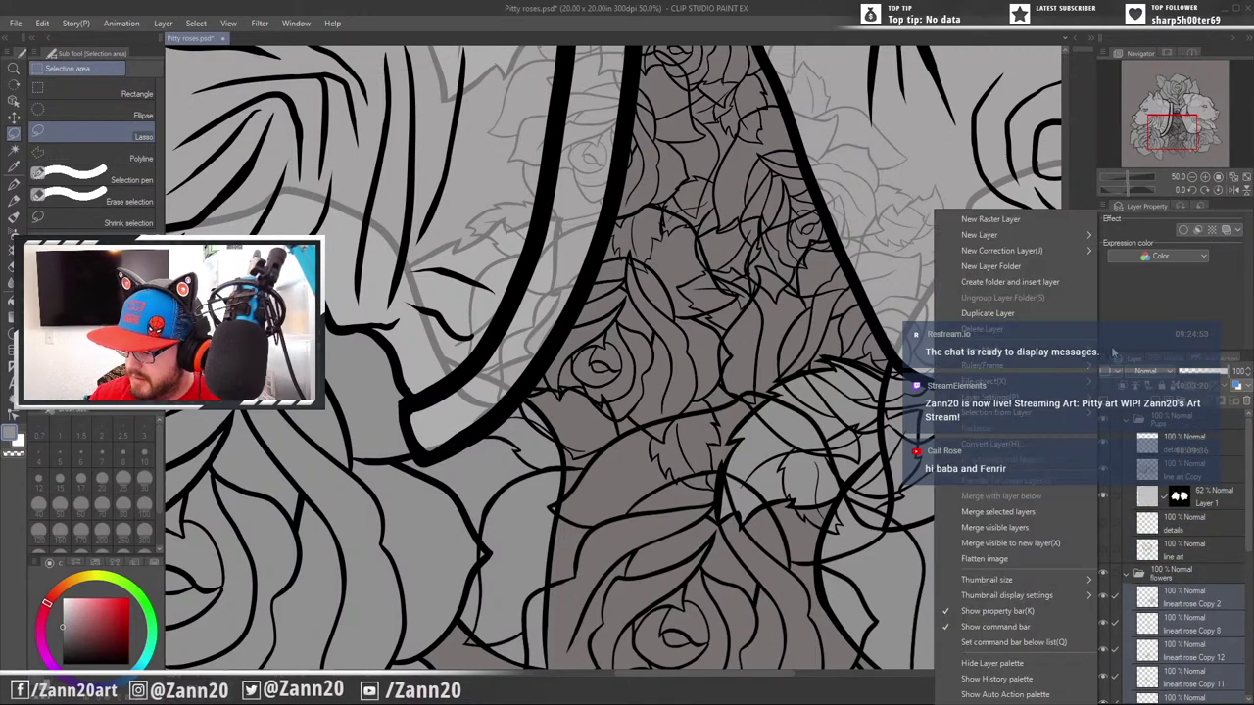
click(1023, 510)
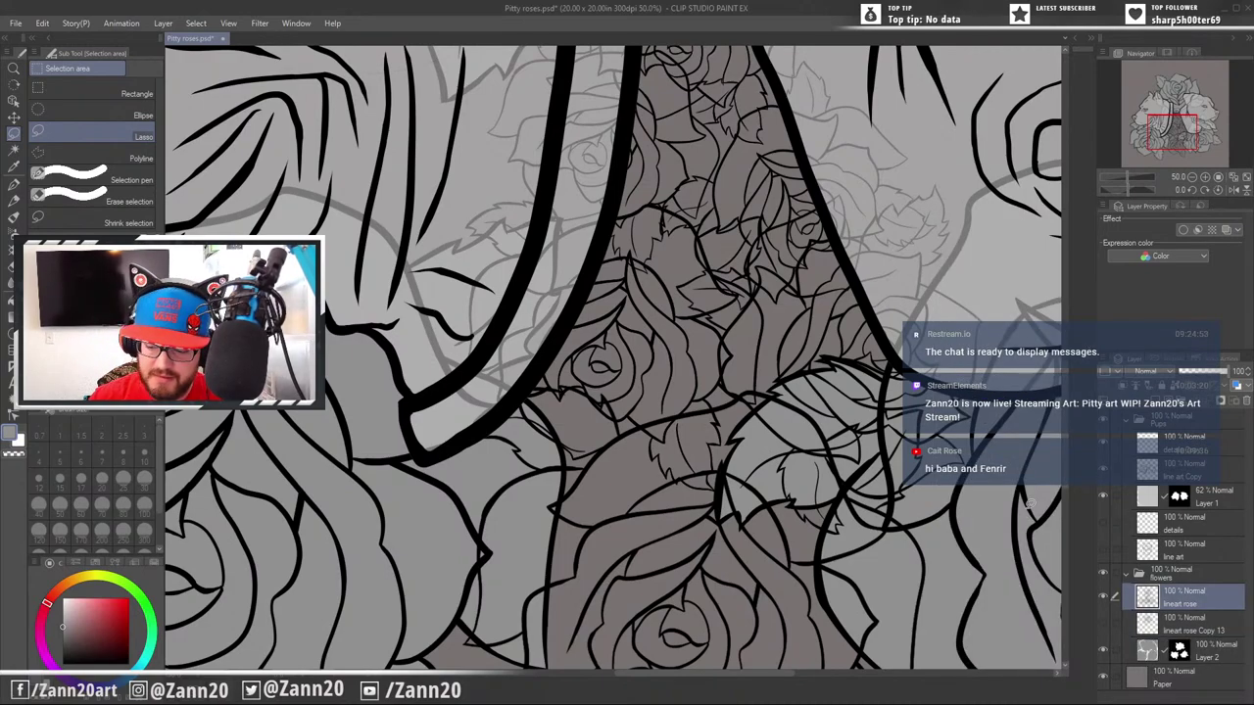
drag(806, 527, 789, 450)
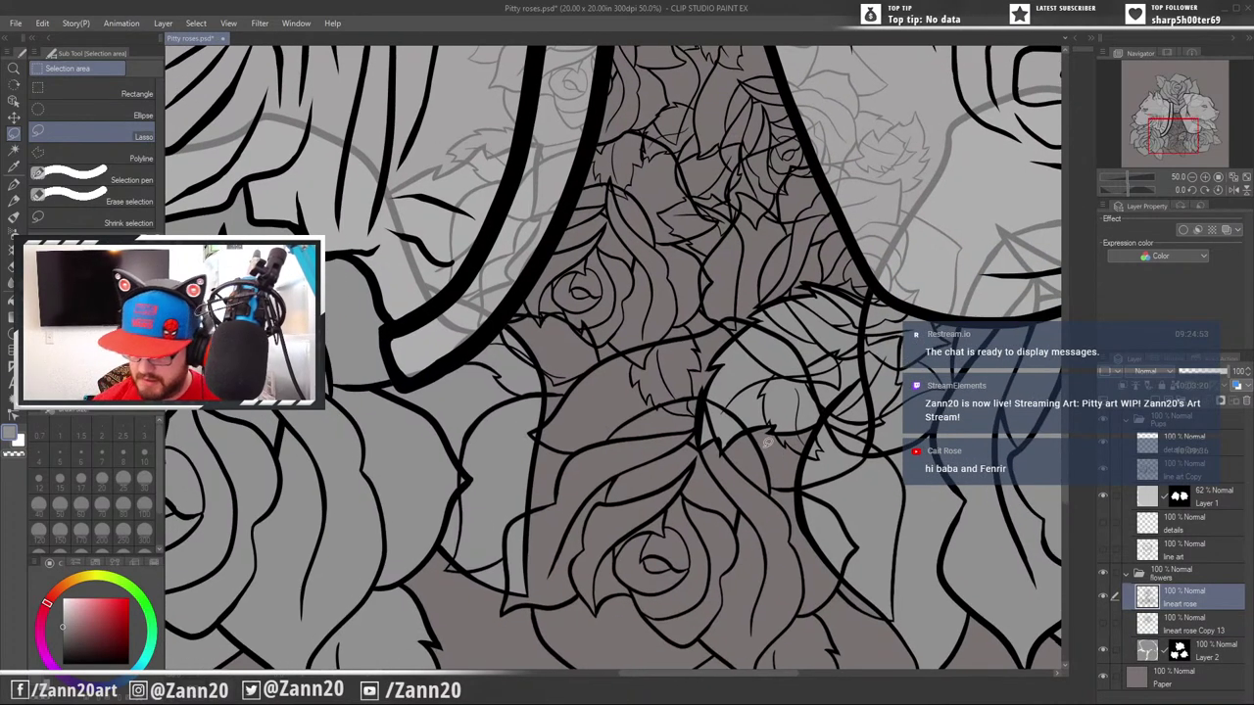
key(ctrl+z)
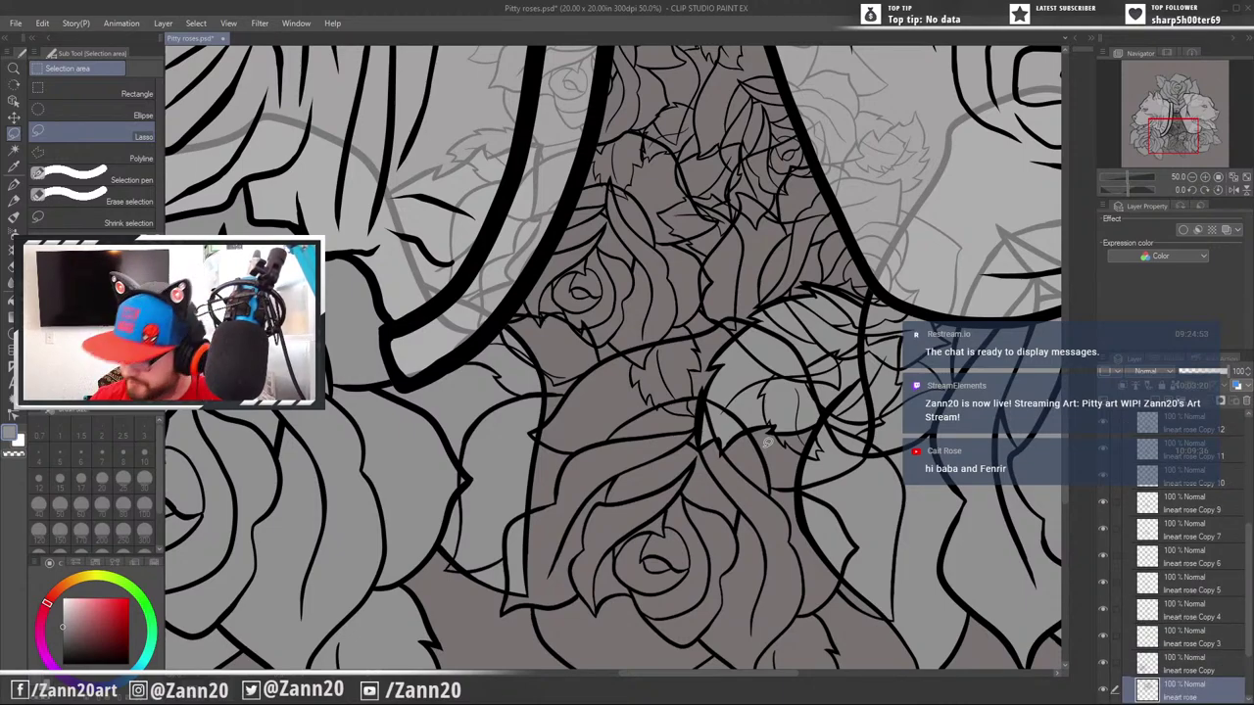
Check which rose belongs to lineart rose Copy 2, Copy 8 and Copy 12 by hiding and showing each layer
scroll(1246, 639, down, 3)
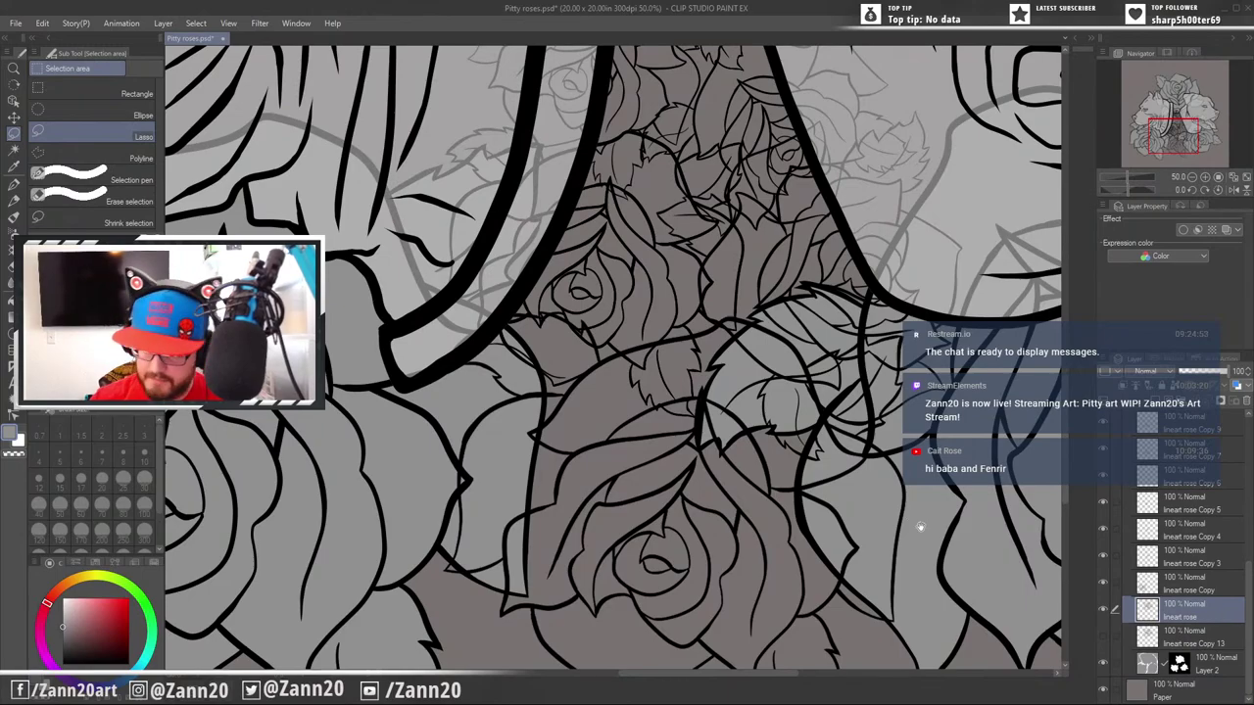
key(ctrl+minus)
key(ctrl+minus)
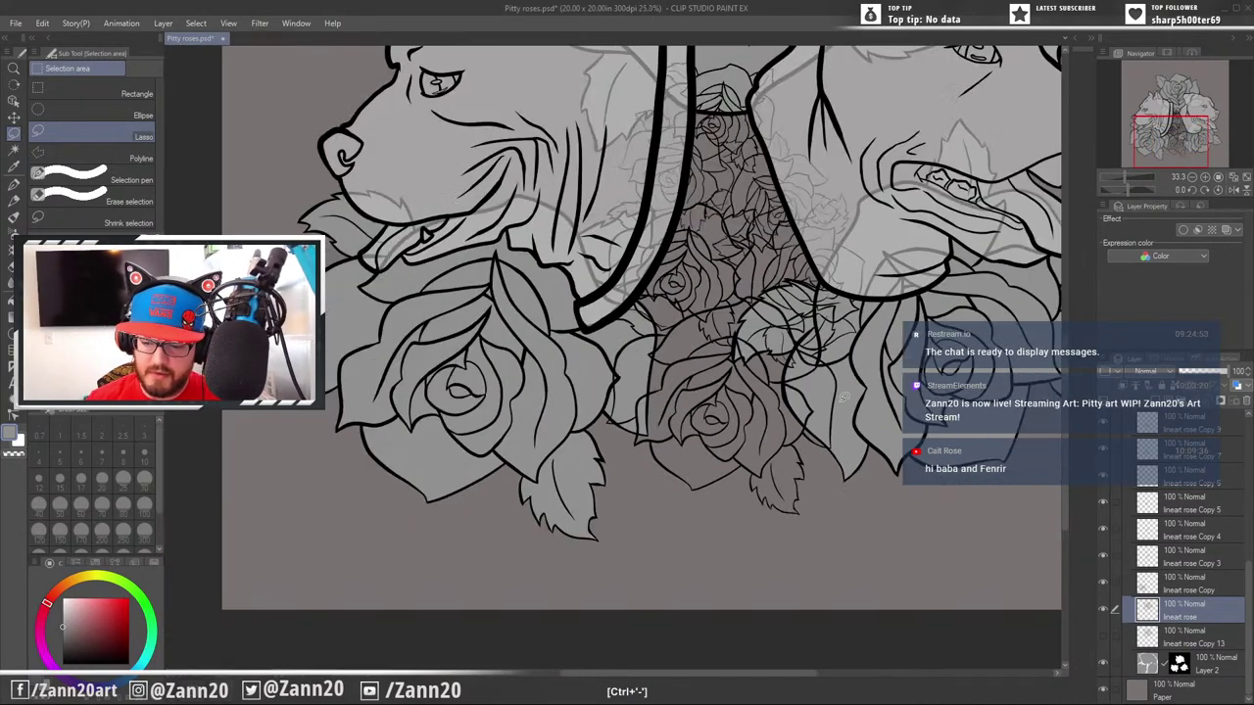
key(ctrl+minus)
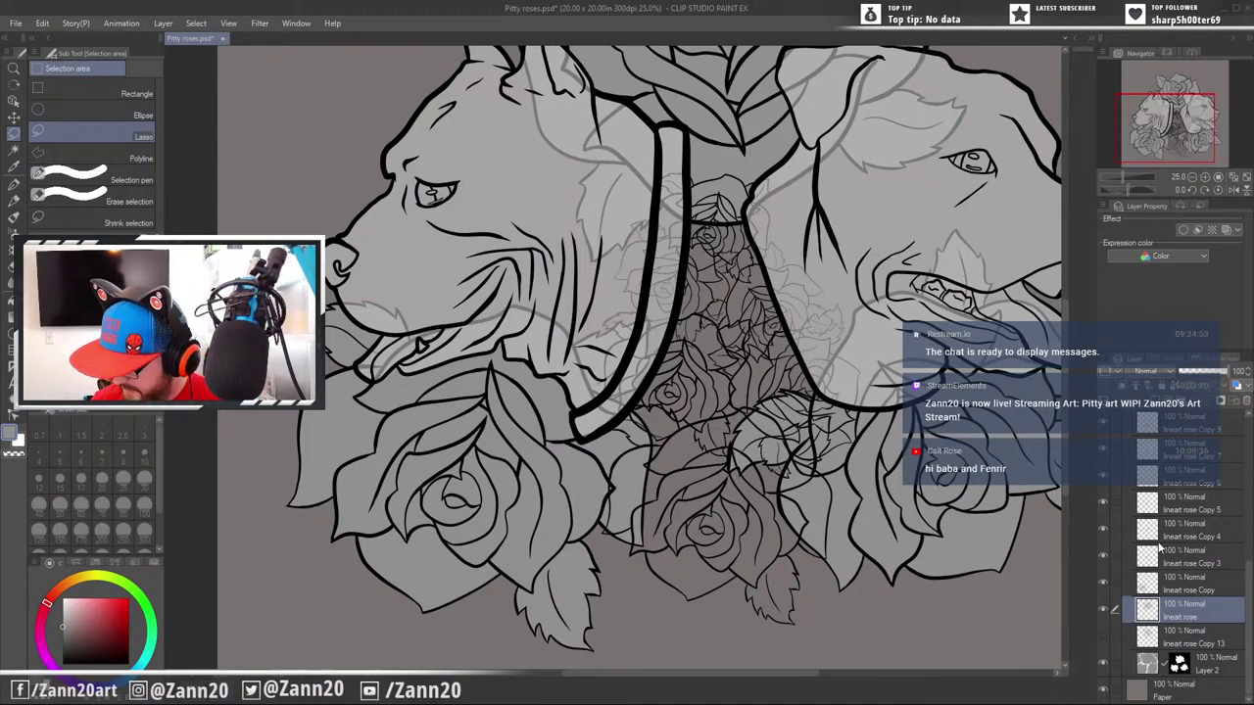
drag(1249, 586, 1249, 455)
click(1147, 571)
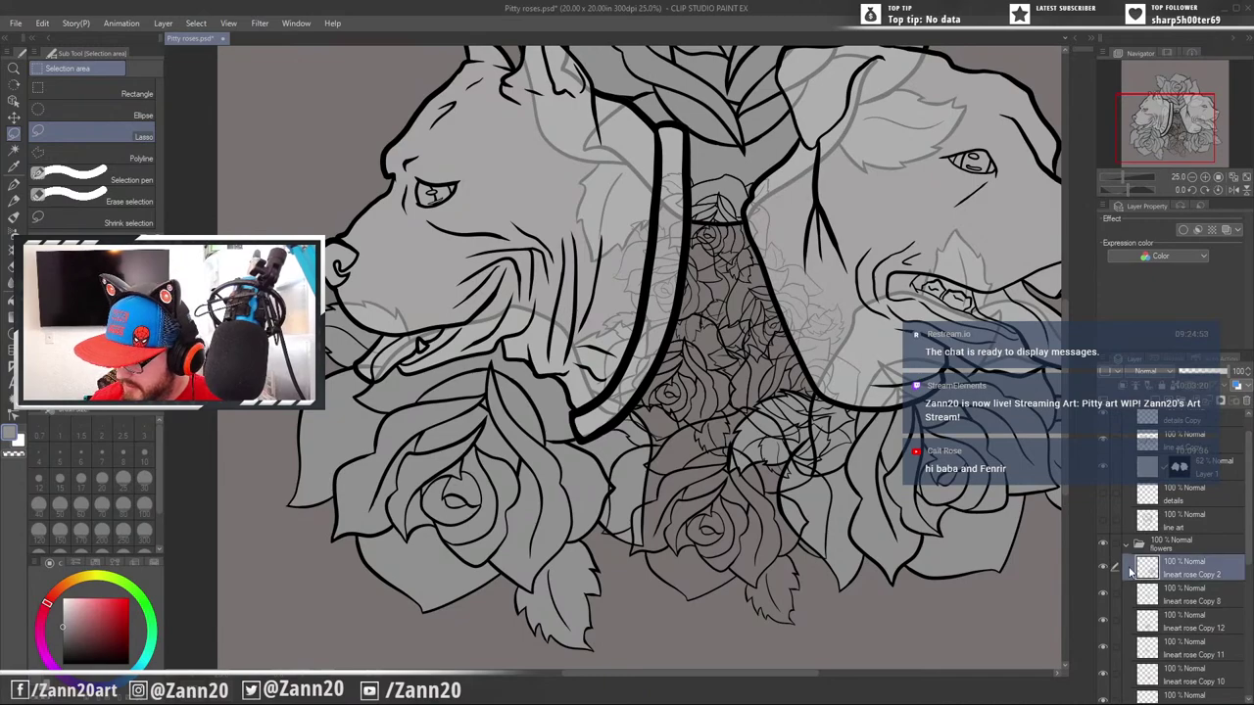
click(1105, 570)
click(1105, 571)
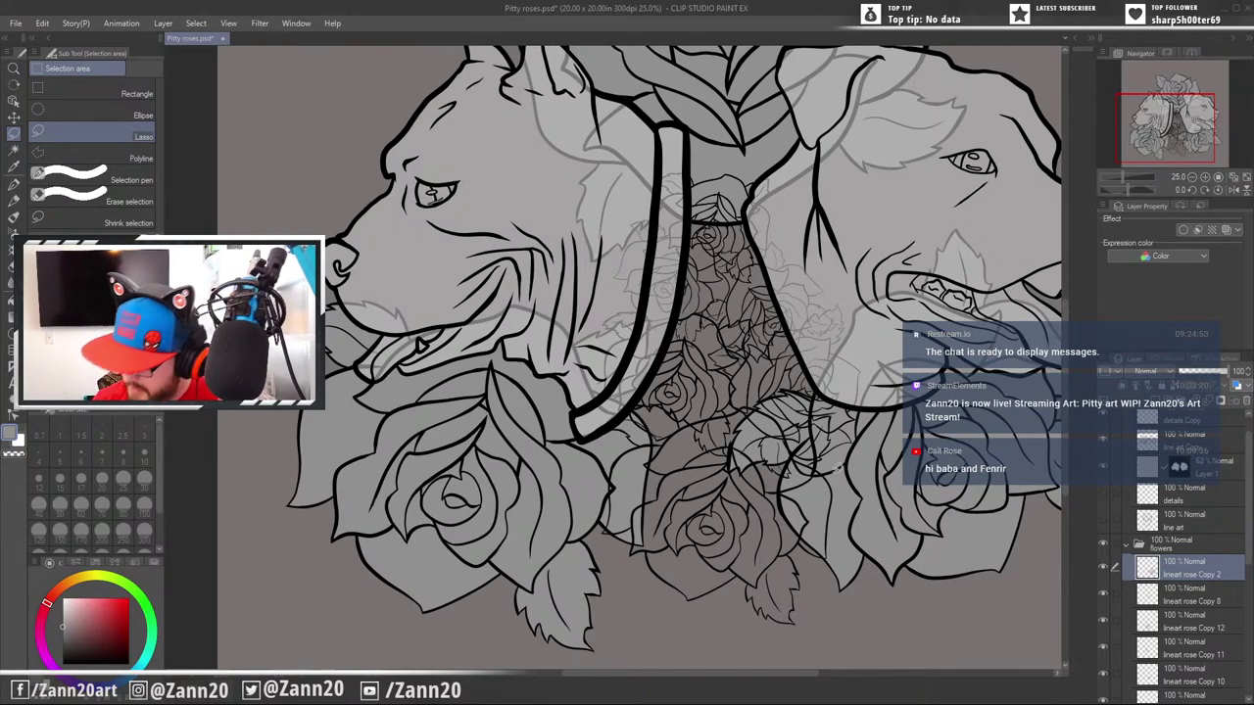
click(1103, 594)
click(1103, 594)
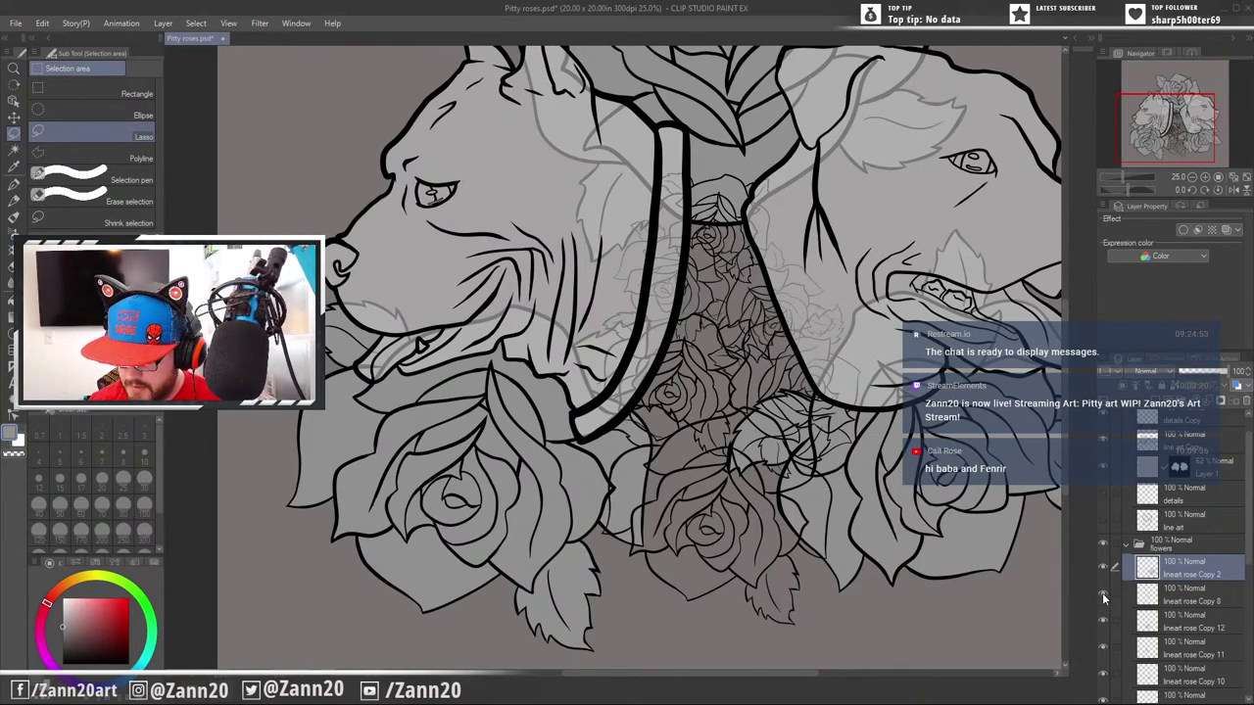
click(1103, 618)
click(1103, 618)
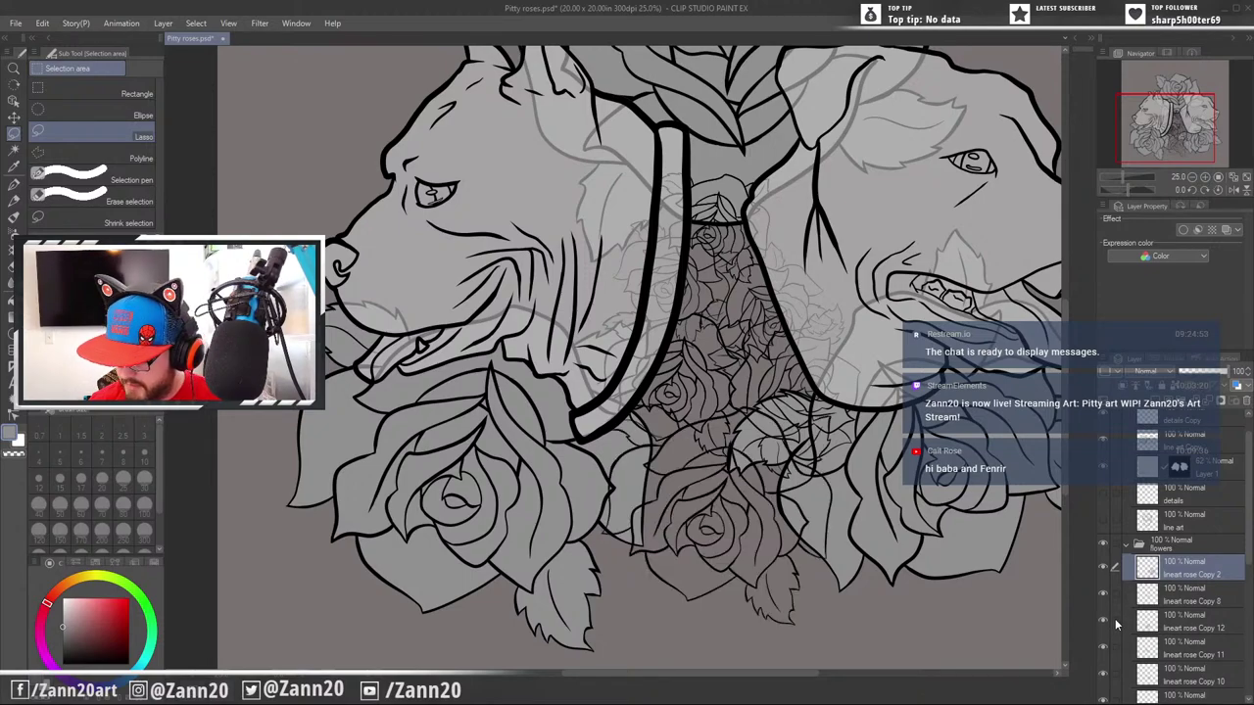
On lineart rose Copy 12, erase the central rose's lines where they overlap the lower-right rose's petals
click(1136, 633)
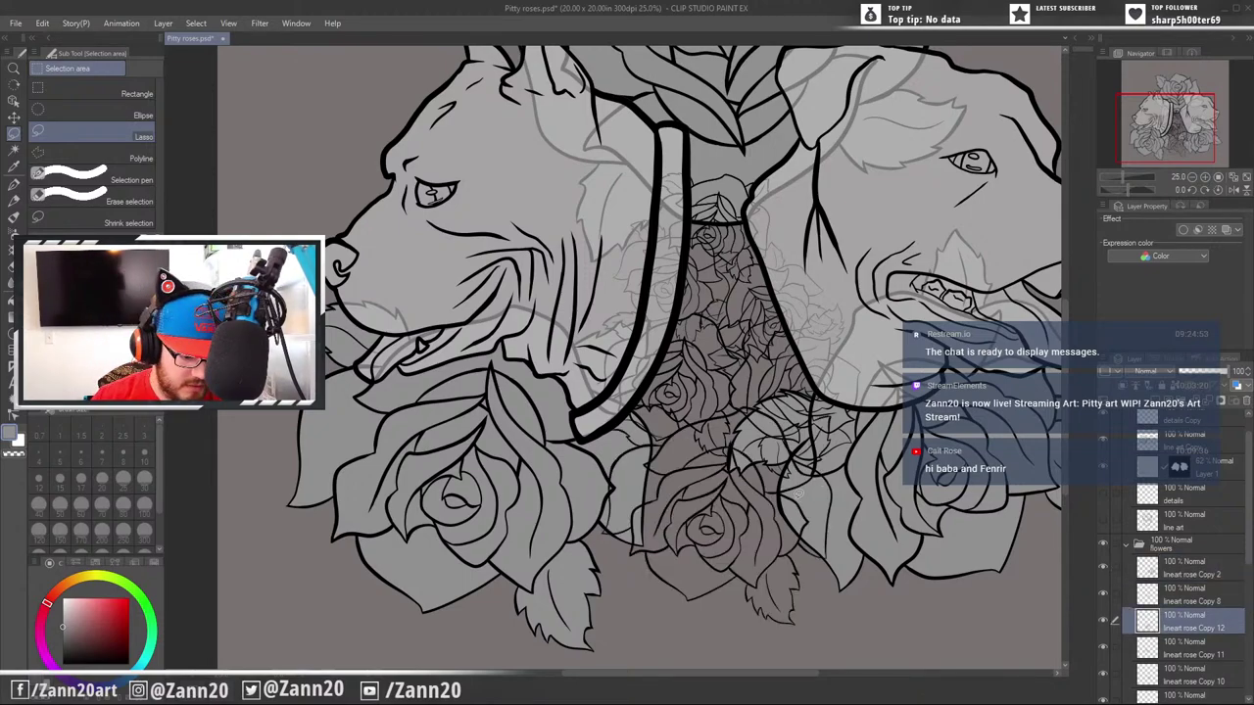
key(e)
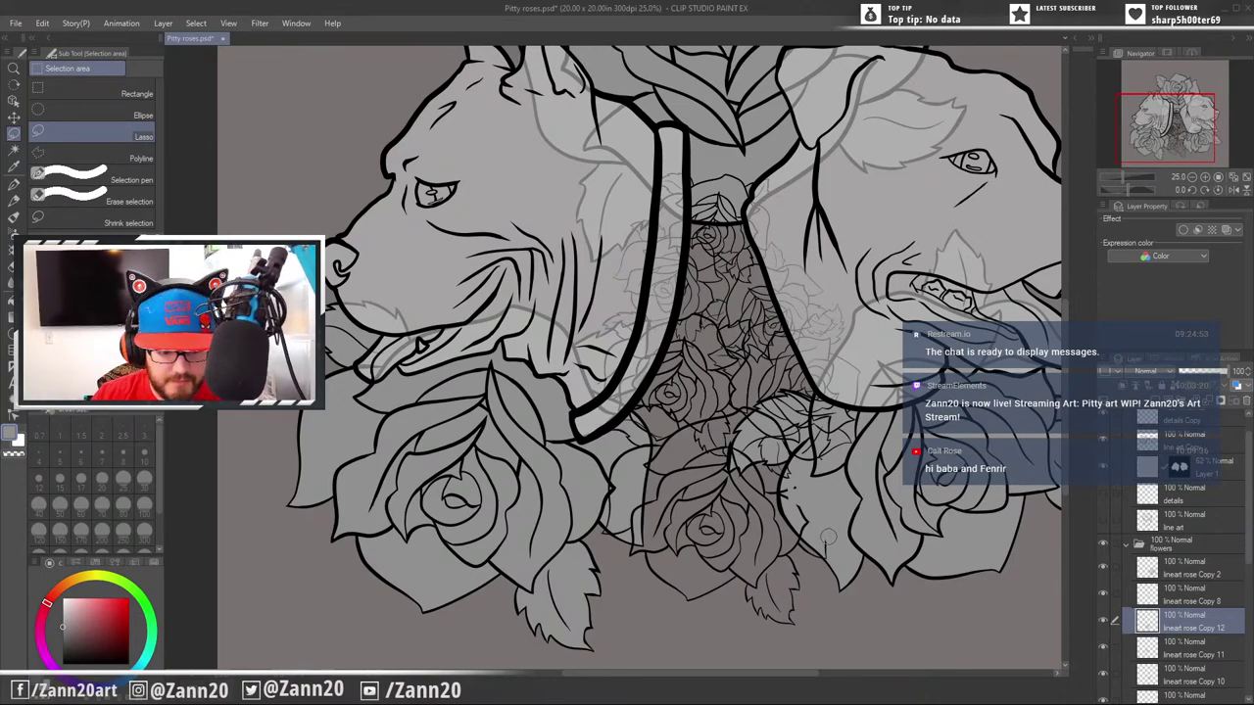
scroll(828, 536, up, 2)
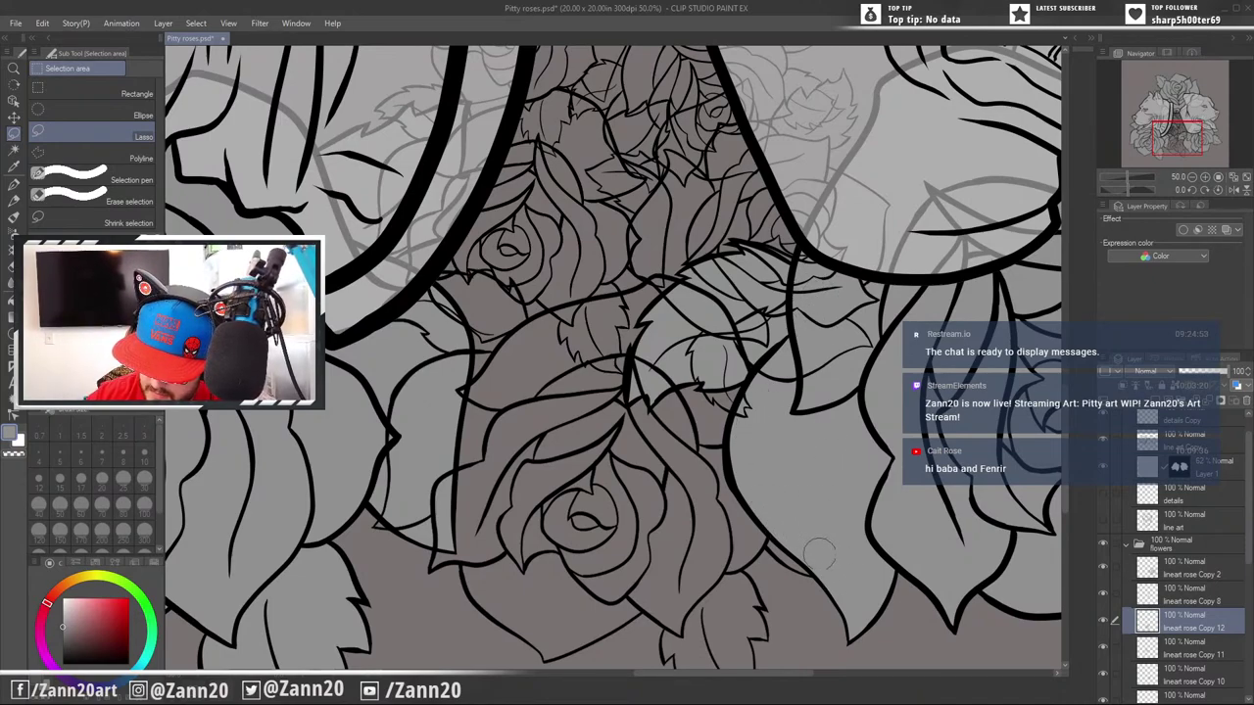
drag(750, 471, 888, 424)
drag(812, 423, 858, 436)
drag(806, 516, 863, 547)
drag(883, 504, 777, 581)
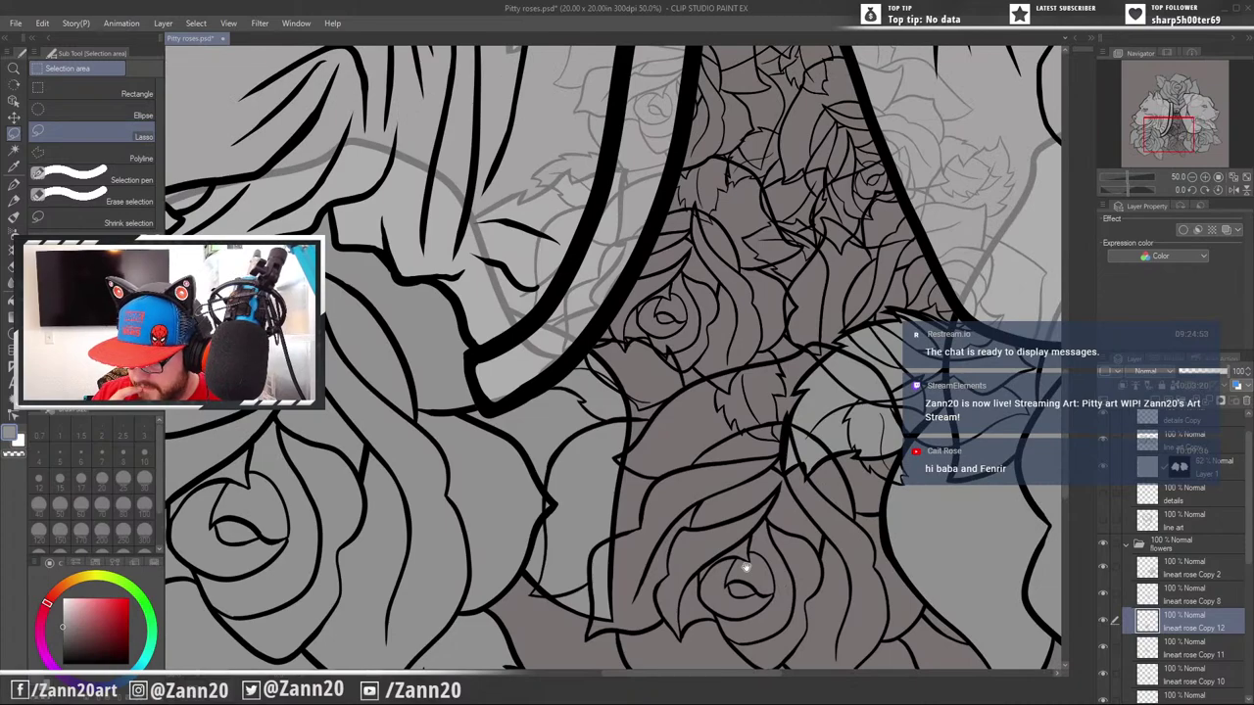
Examine the line overlaps around the central lower rose and its neighbouring roses and leaves
drag(928, 510, 833, 519)
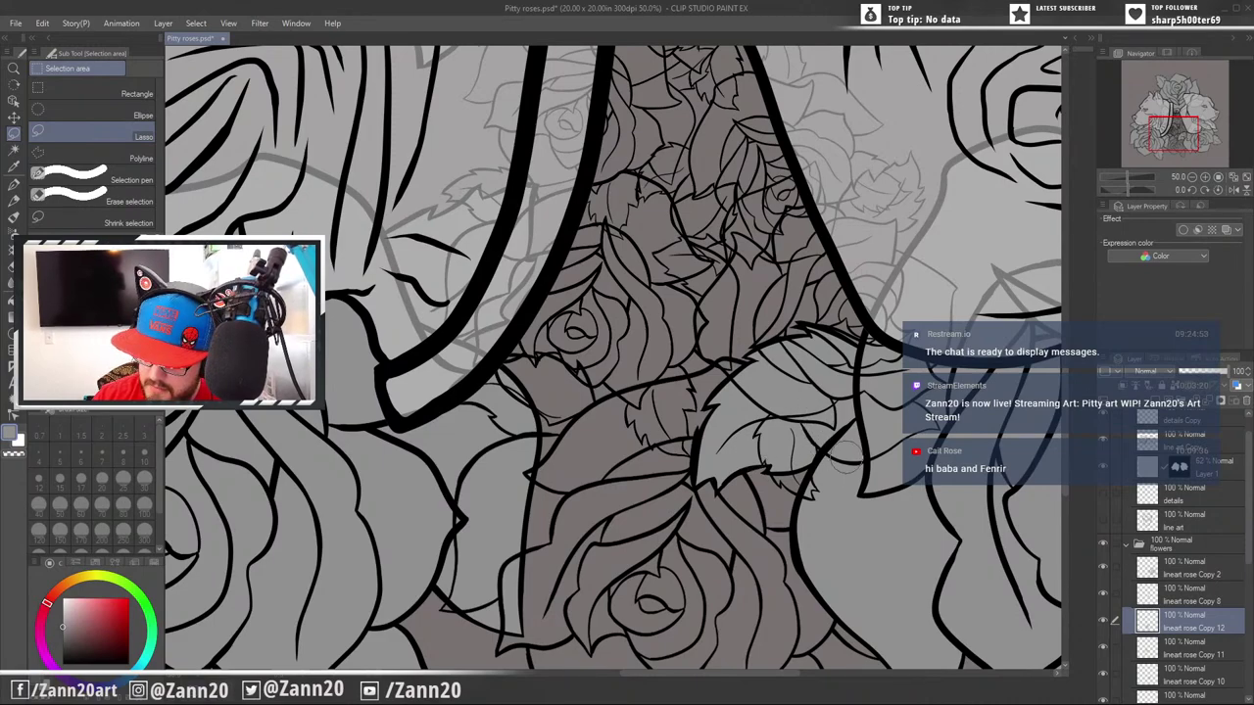
mouse_move(846, 429)
mouse_down()
mouse_move(843, 454)
mouse_move(846, 414)
mouse_up()
drag(862, 483, 888, 423)
drag(909, 509, 862, 418)
drag(804, 503, 824, 476)
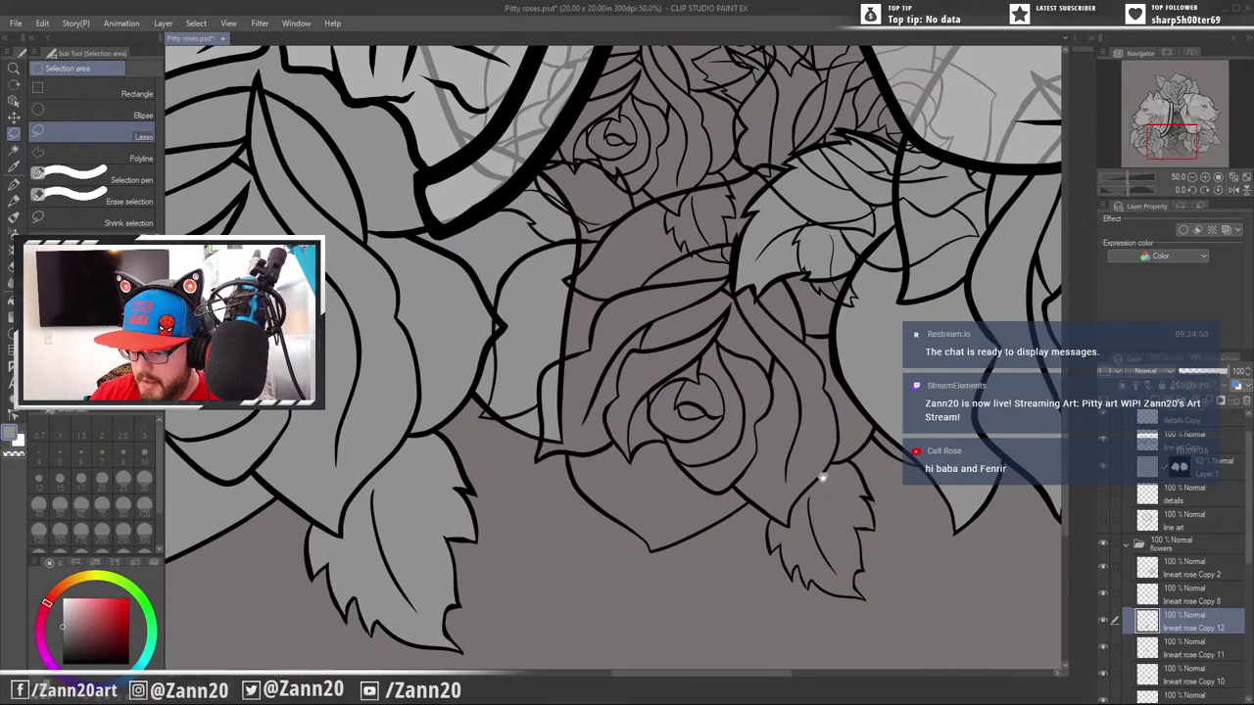
scroll(828, 475, up, 3)
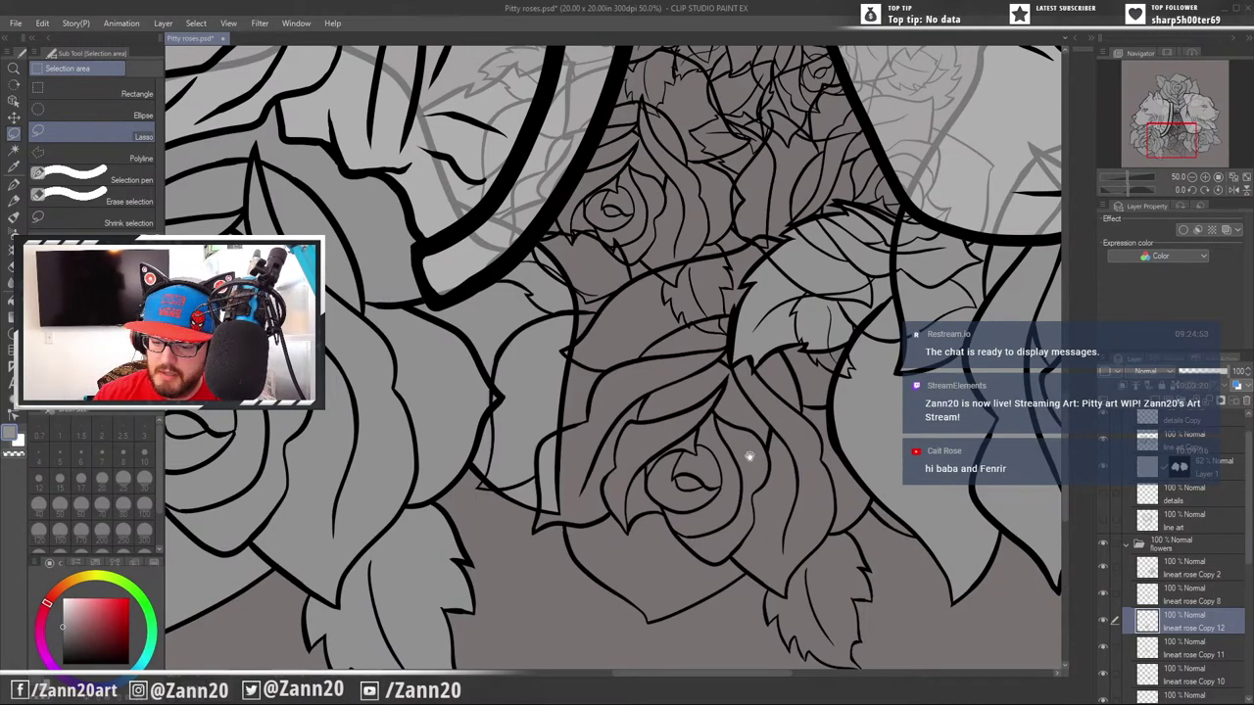
drag(724, 472, 764, 480)
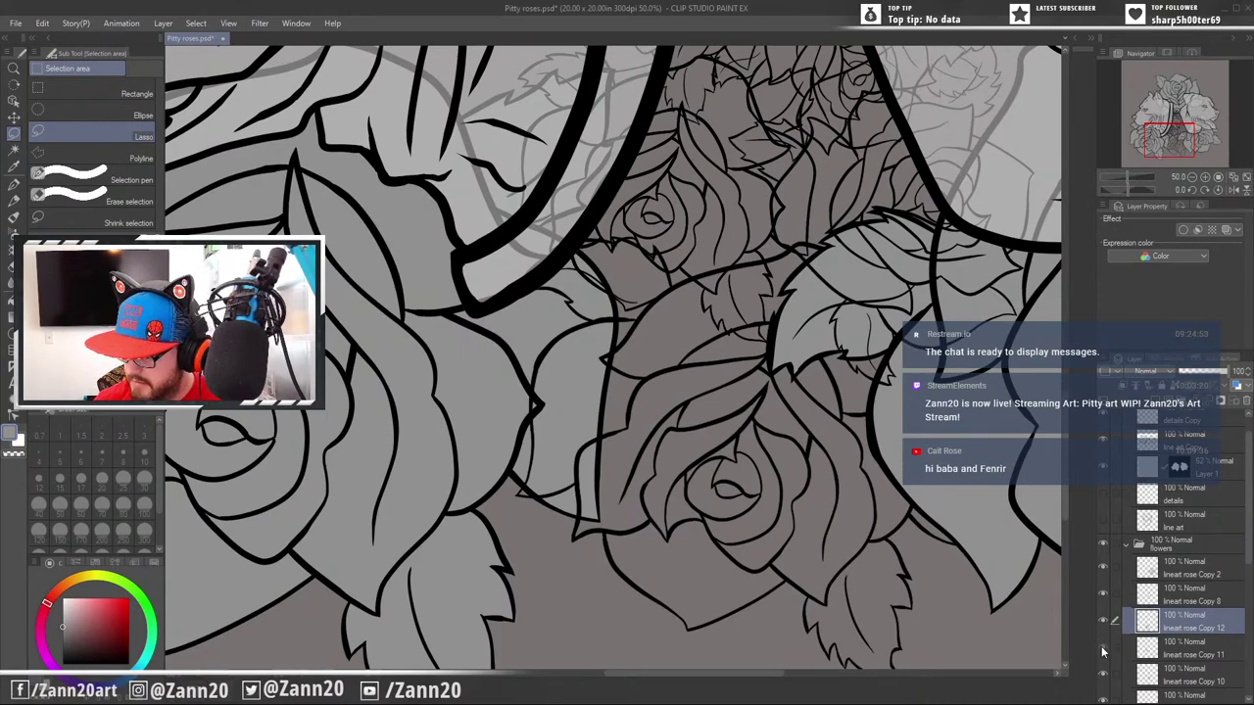
Delete the lineart rose Copy 11 layer
key(ctrl+minus)
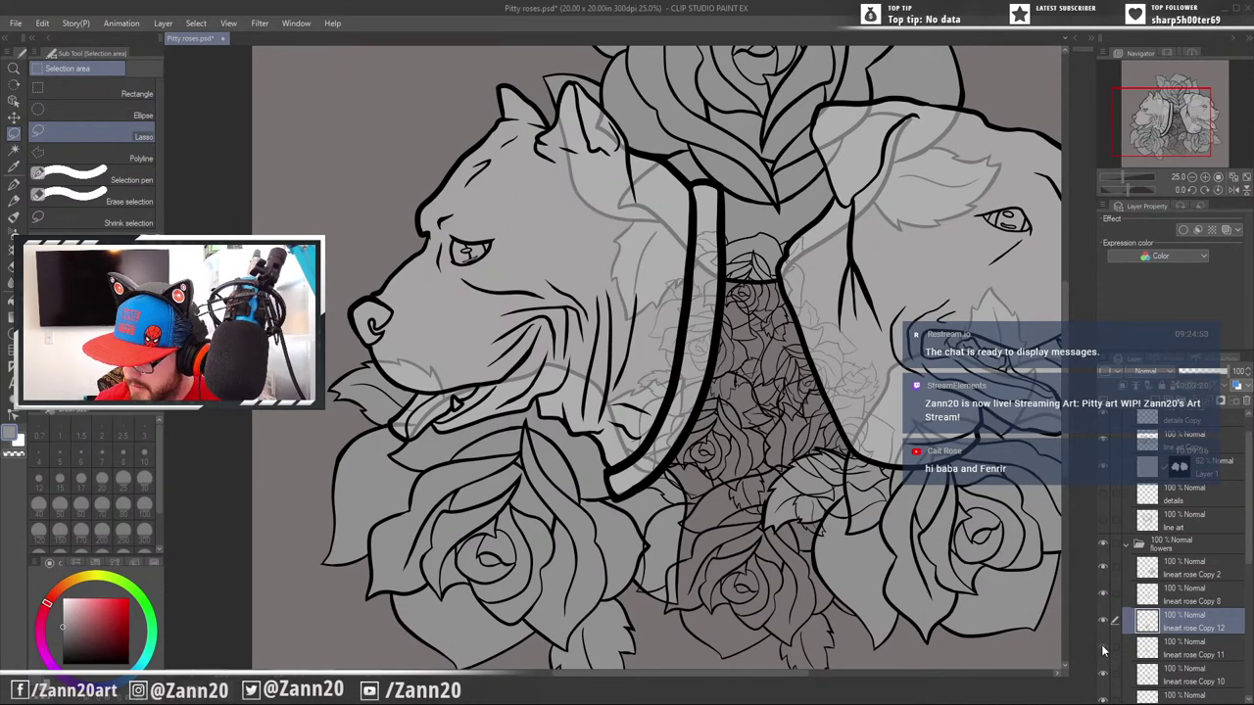
click(1158, 649)
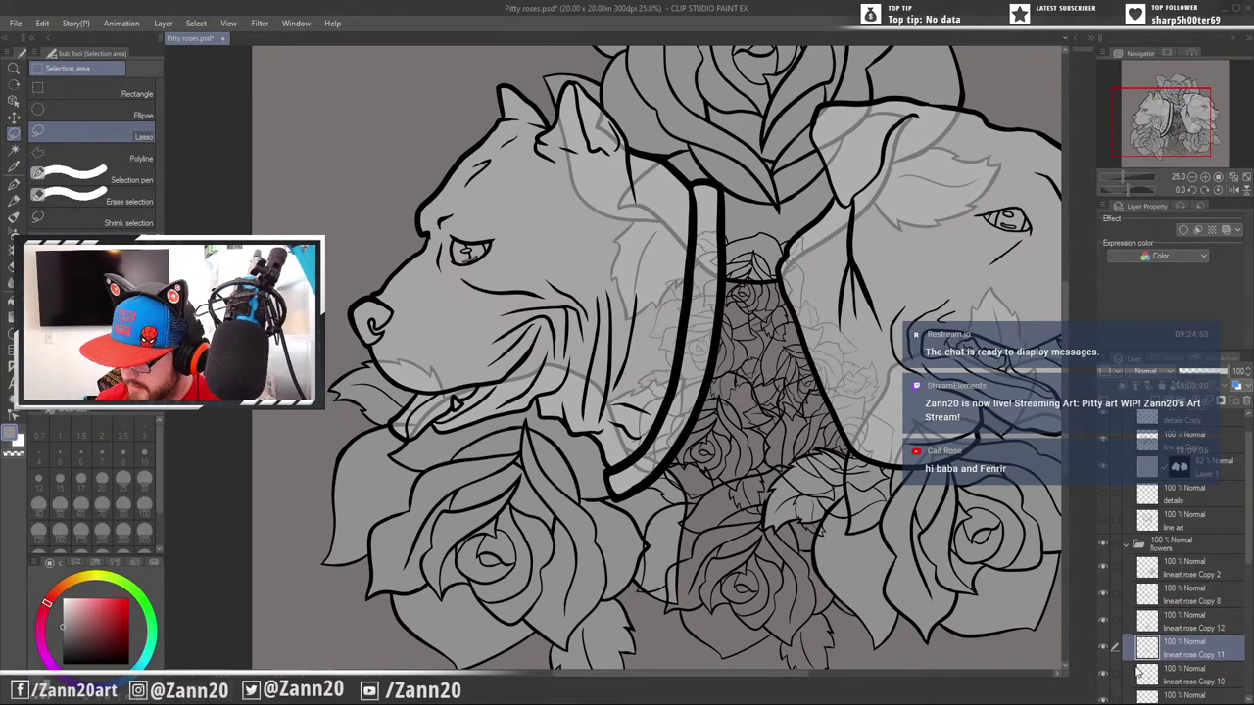
click(1247, 403)
click(637, 266)
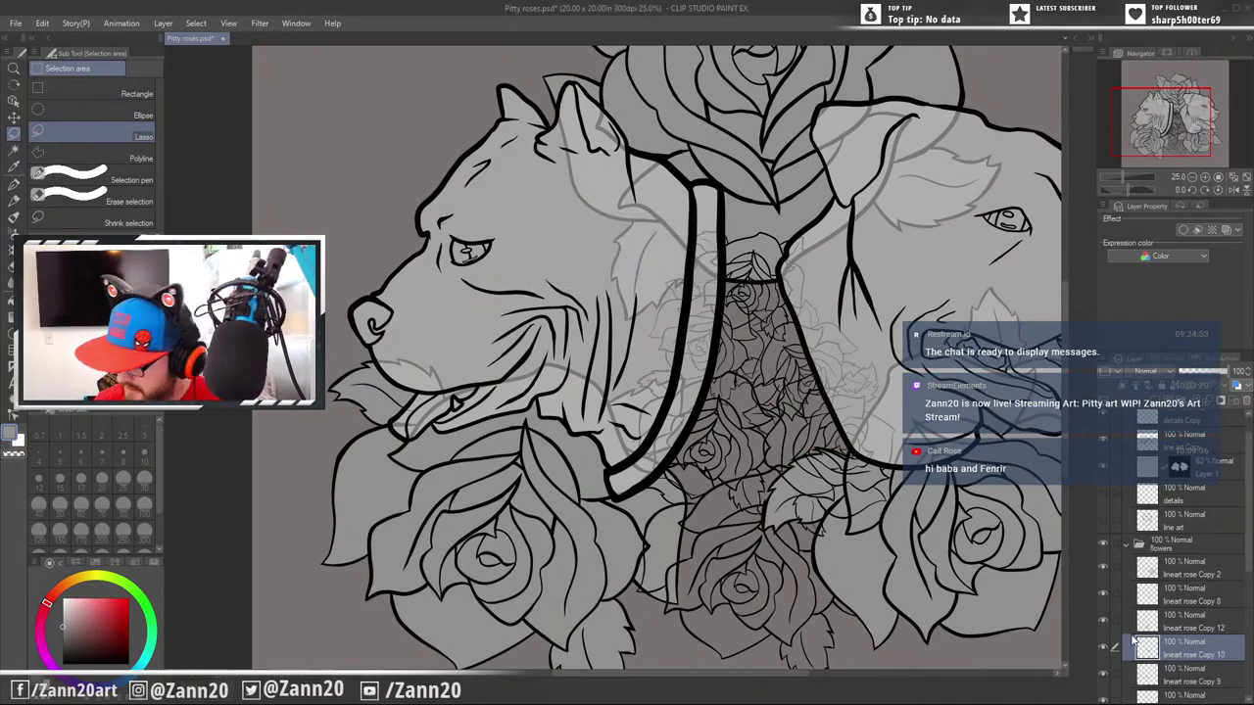
Check which rose belongs to lineart rose Copy 10 by hiding and showing the layer
click(1104, 650)
click(1104, 650)
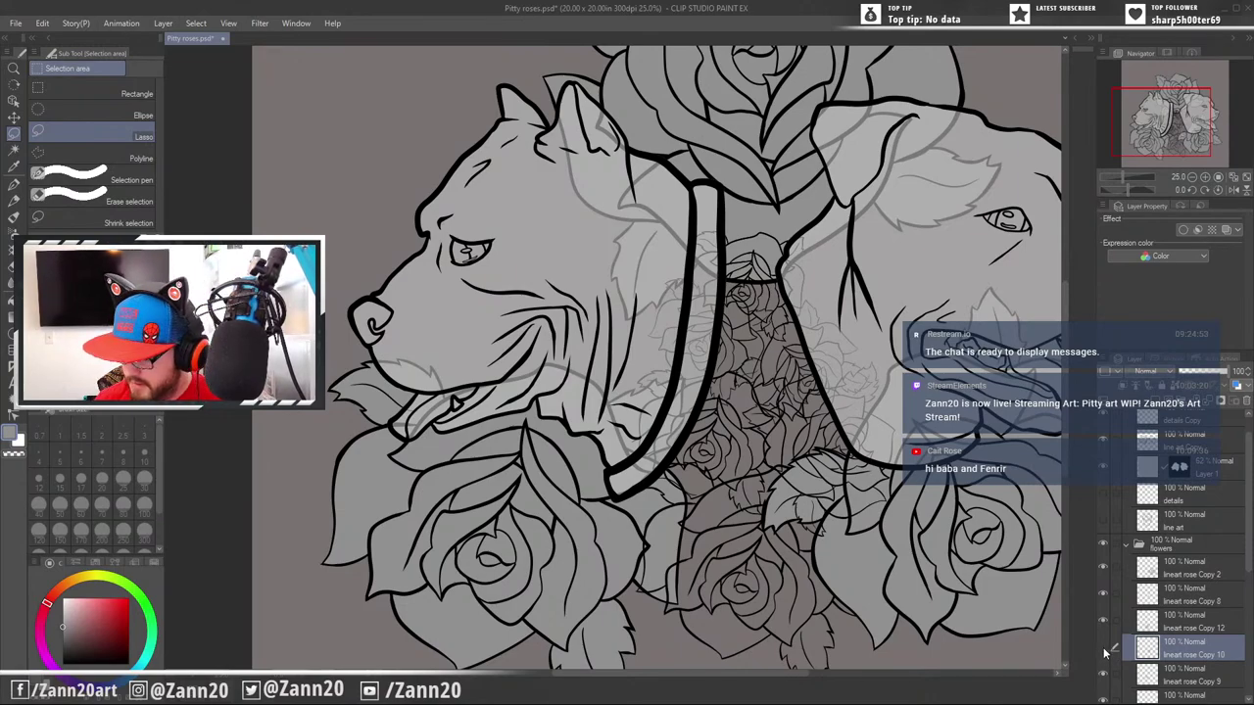
click(1104, 651)
click(1104, 650)
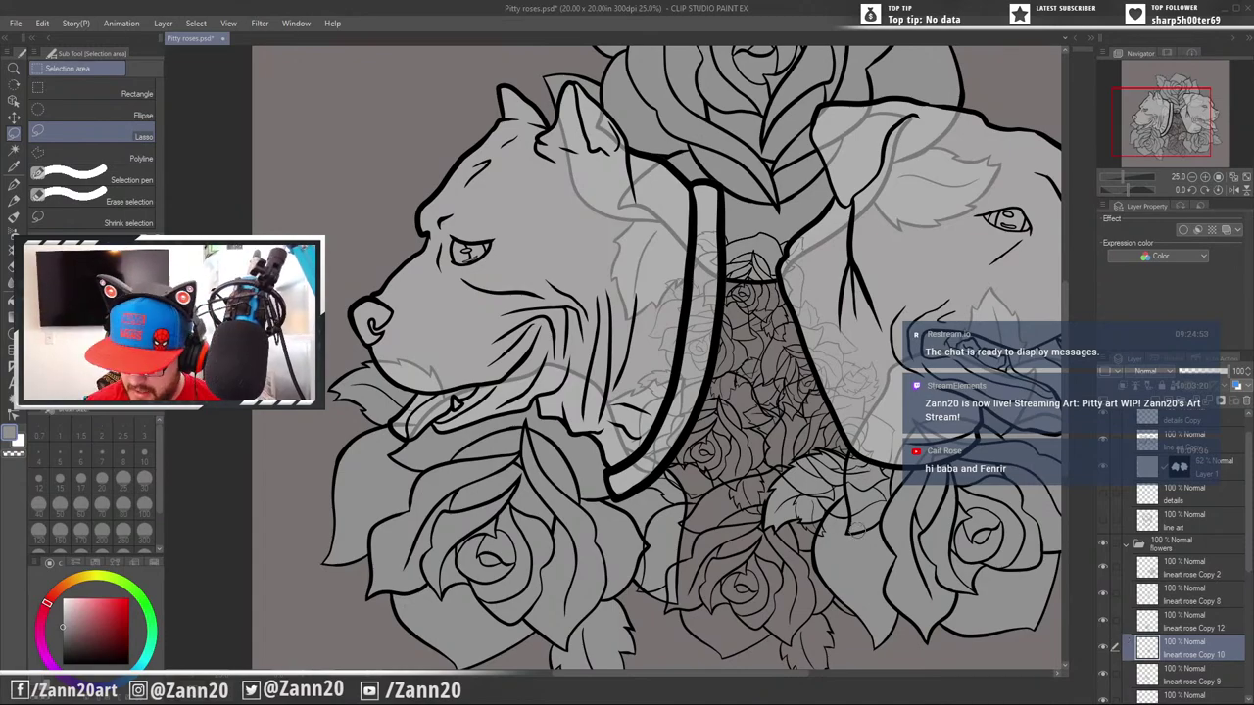
On lineart rose Copy 10, erase the filler rose's lines where they overlap the lower-right rose's large leaf and petals
key(ctrl+plus)
key(ctrl+plus)
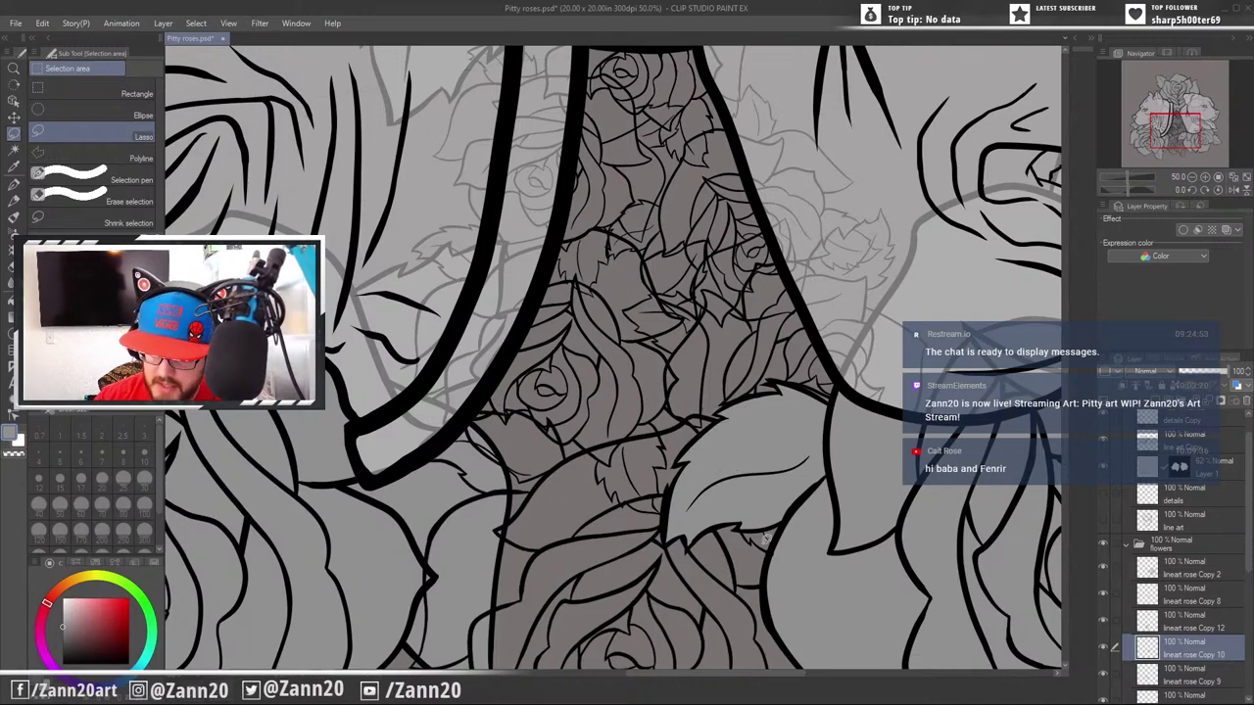
drag(887, 527, 882, 471)
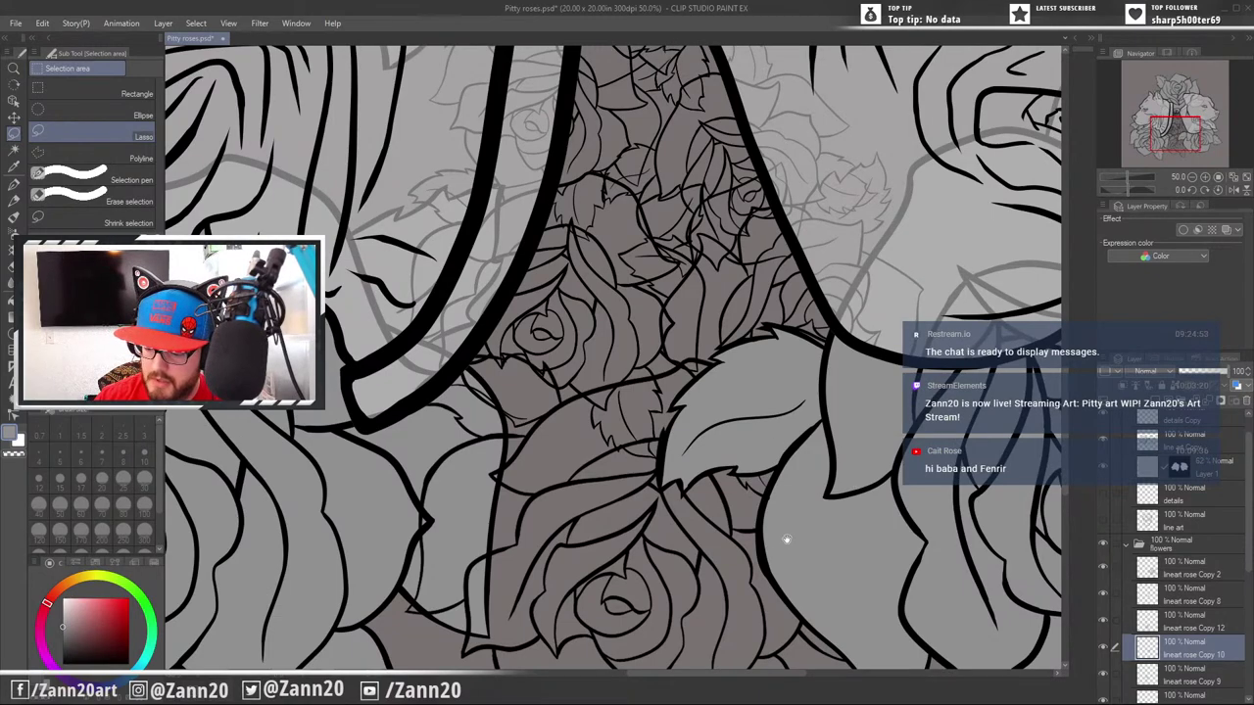
drag(786, 540, 828, 524)
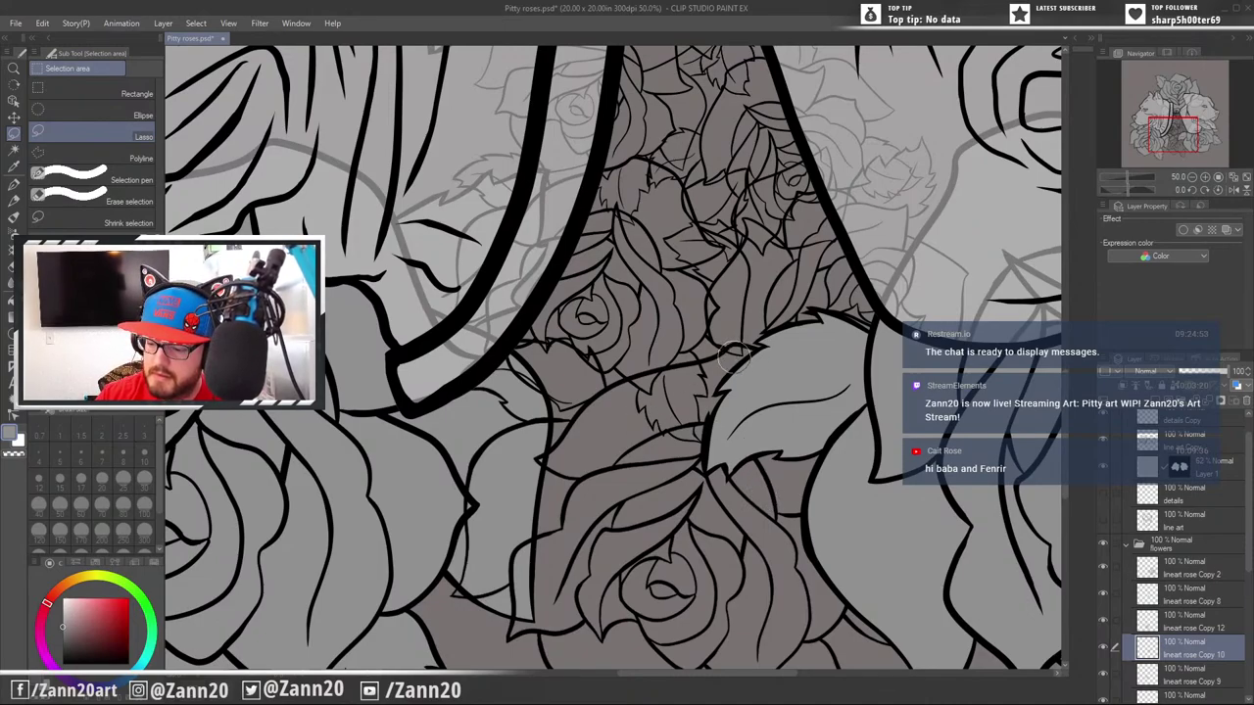
drag(763, 554, 787, 499)
drag(894, 459, 865, 543)
drag(888, 498, 879, 523)
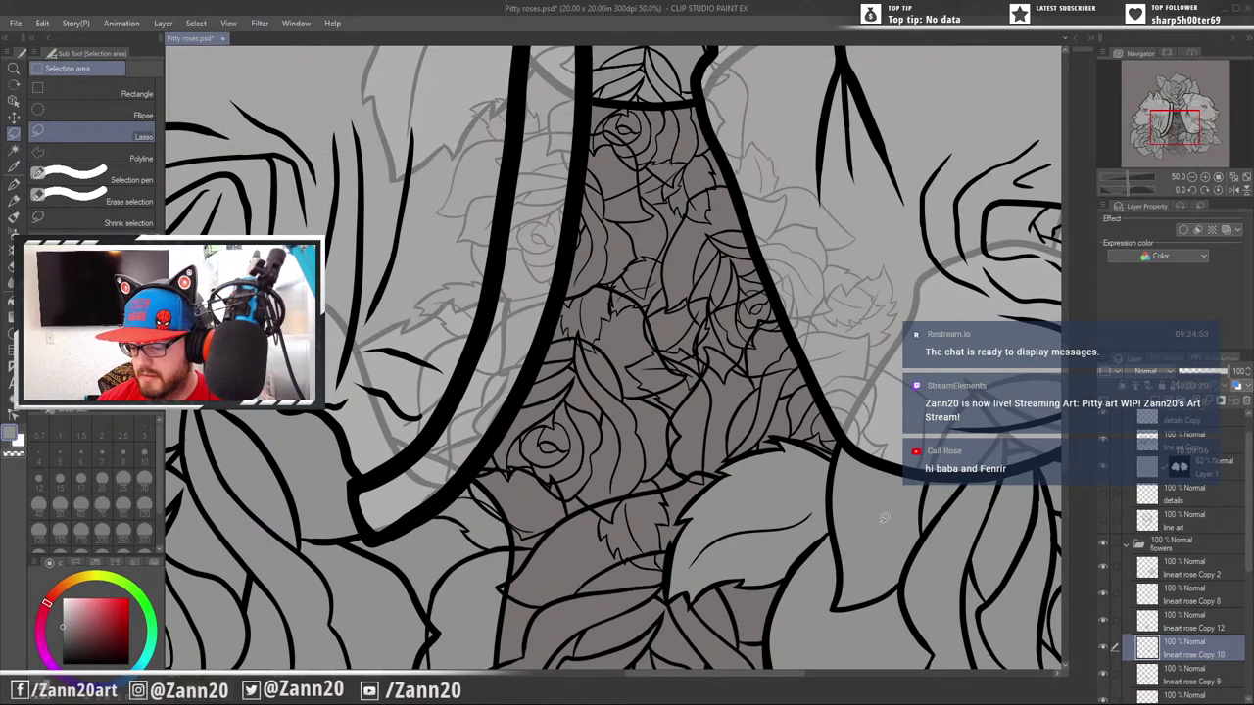
mouse_move(926, 522)
mouse_down()
mouse_move(874, 537)
mouse_move(743, 538)
mouse_up()
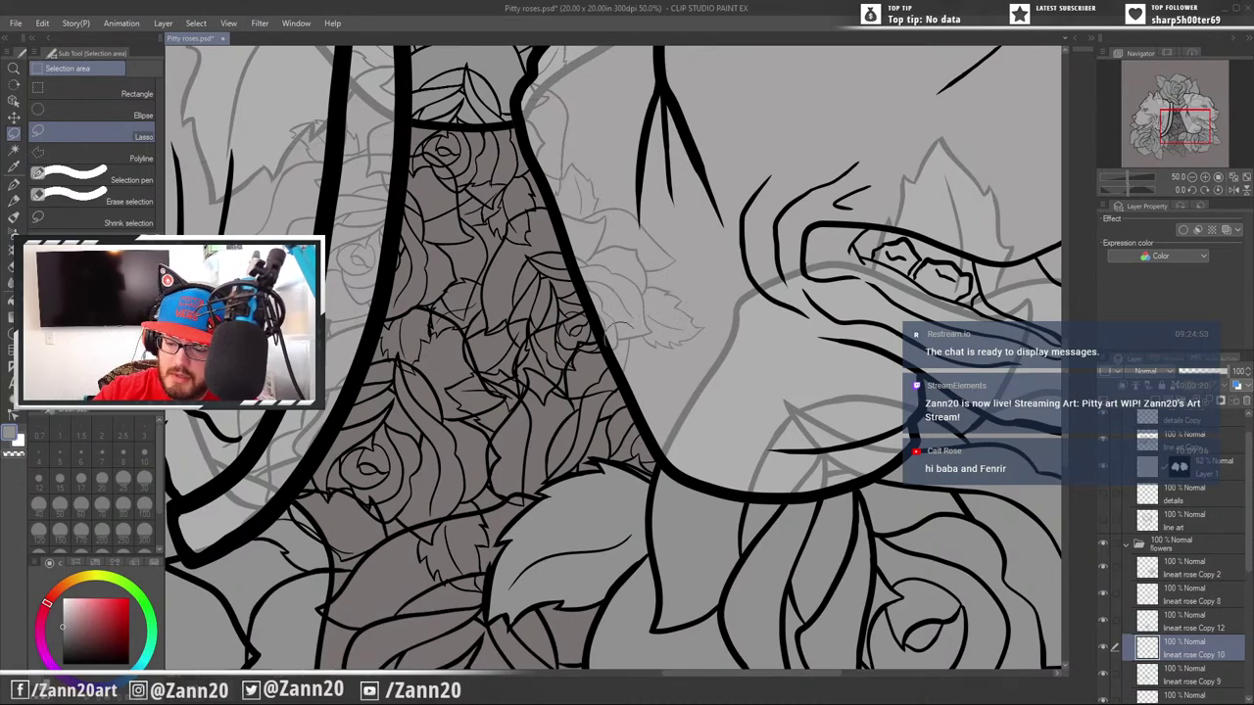
drag(841, 543, 985, 479)
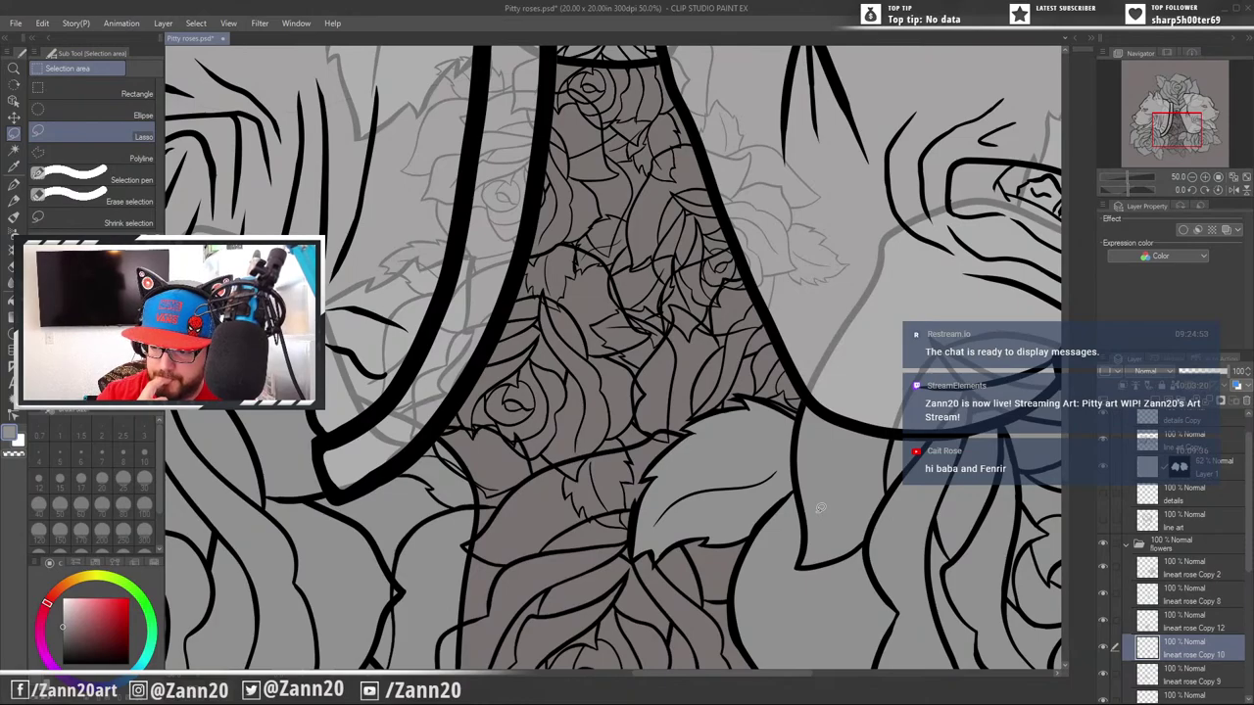
drag(816, 512, 836, 500)
drag(801, 384, 790, 452)
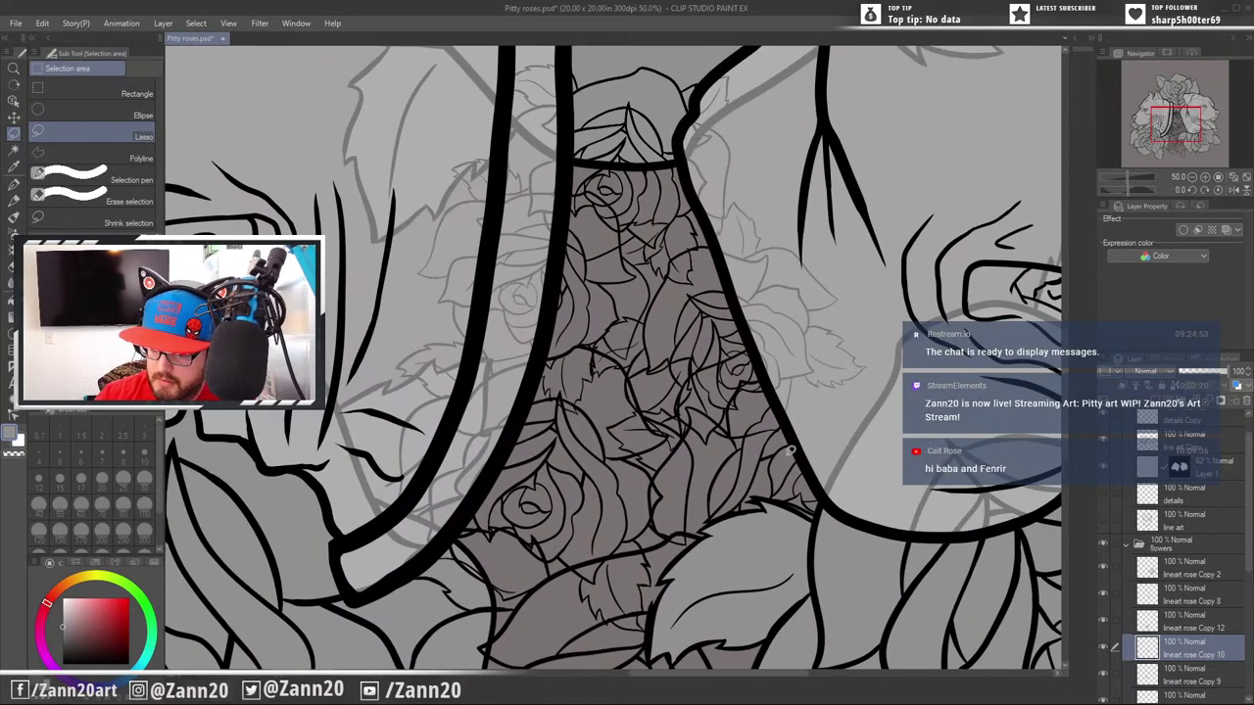
drag(759, 556, 868, 428)
drag(852, 494, 865, 428)
drag(887, 481, 871, 436)
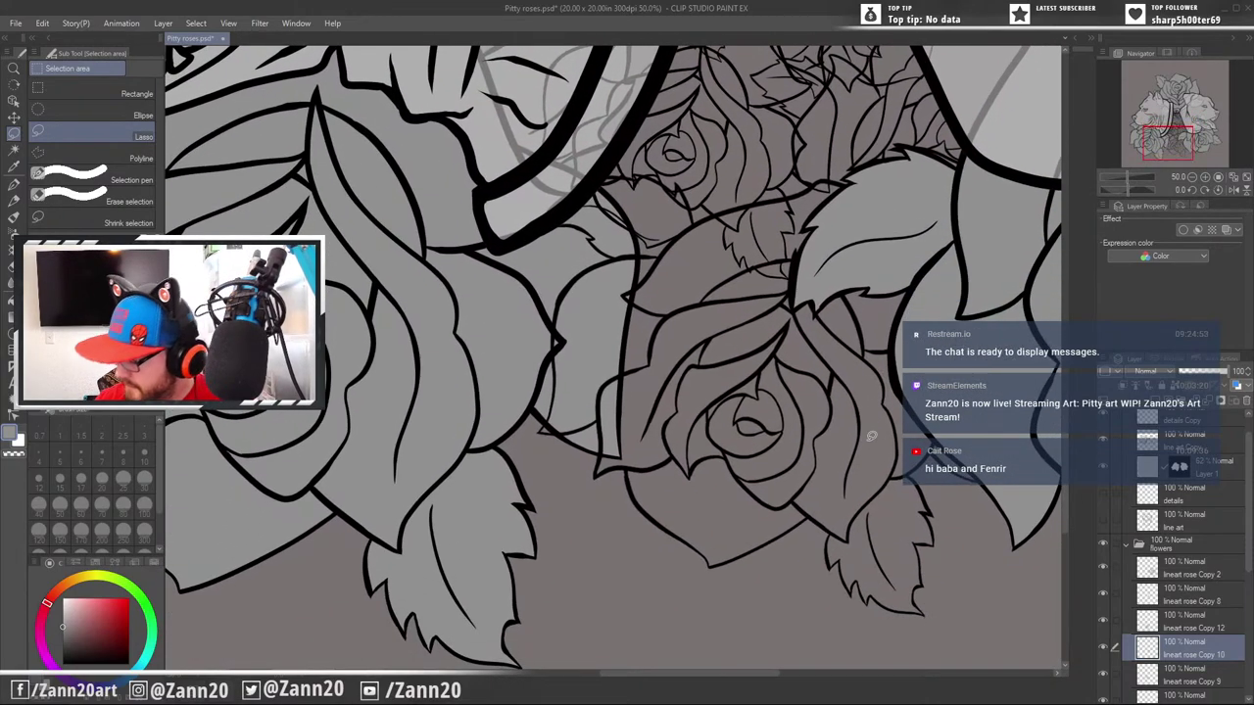
Delete the lineart rose Copy 9 layer
click(1144, 676)
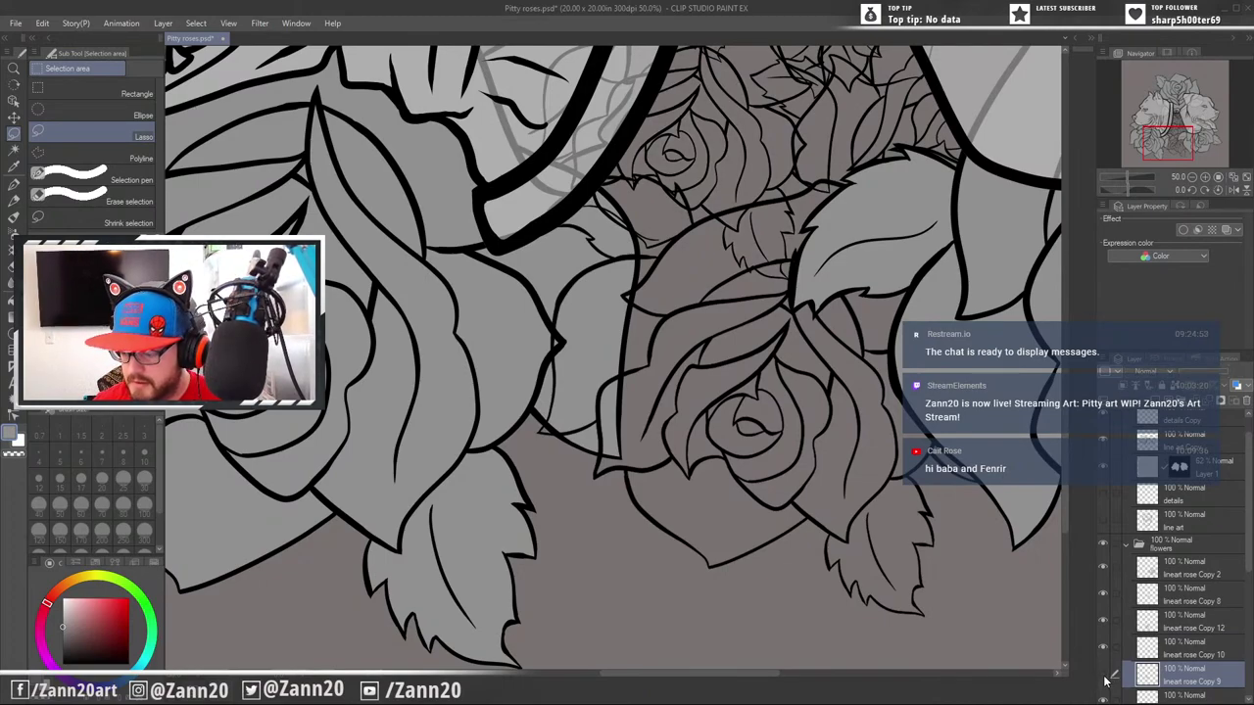
click(1245, 404)
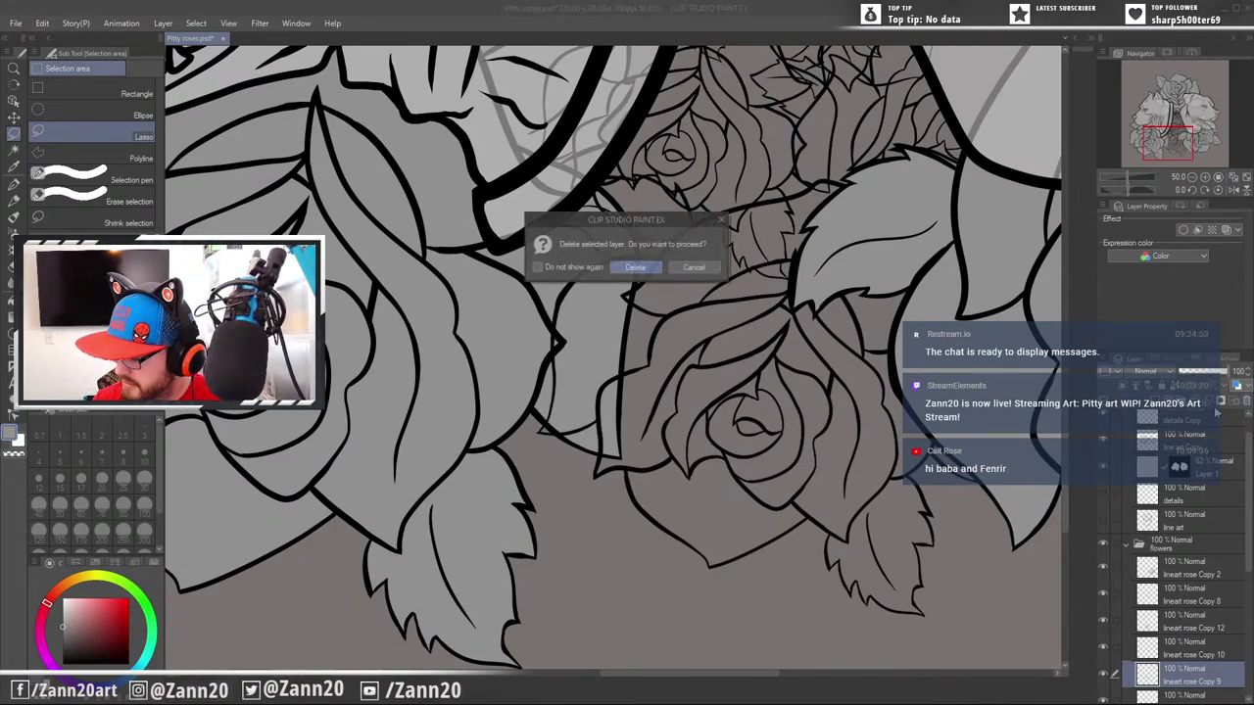
click(637, 270)
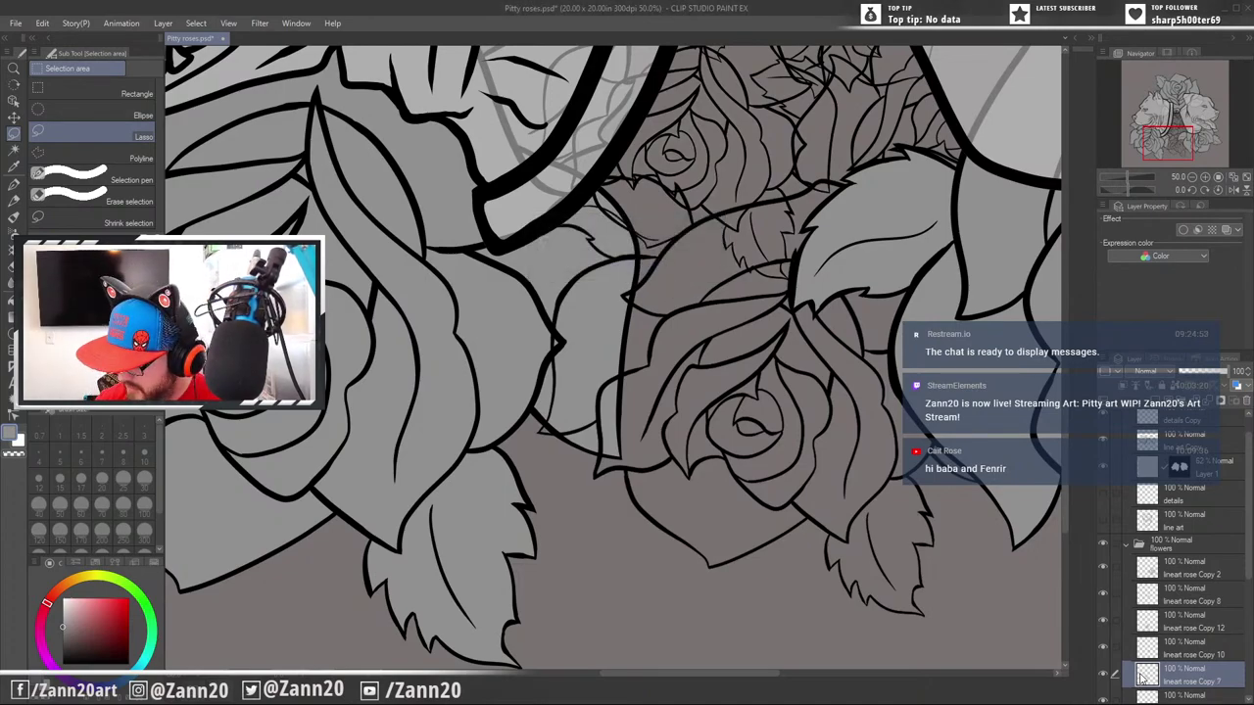
Identify the rose on lineart rose Copy 7 and erase its leaf lines where they overlap the central lower rose's upper petals
click(1104, 677)
click(1104, 677)
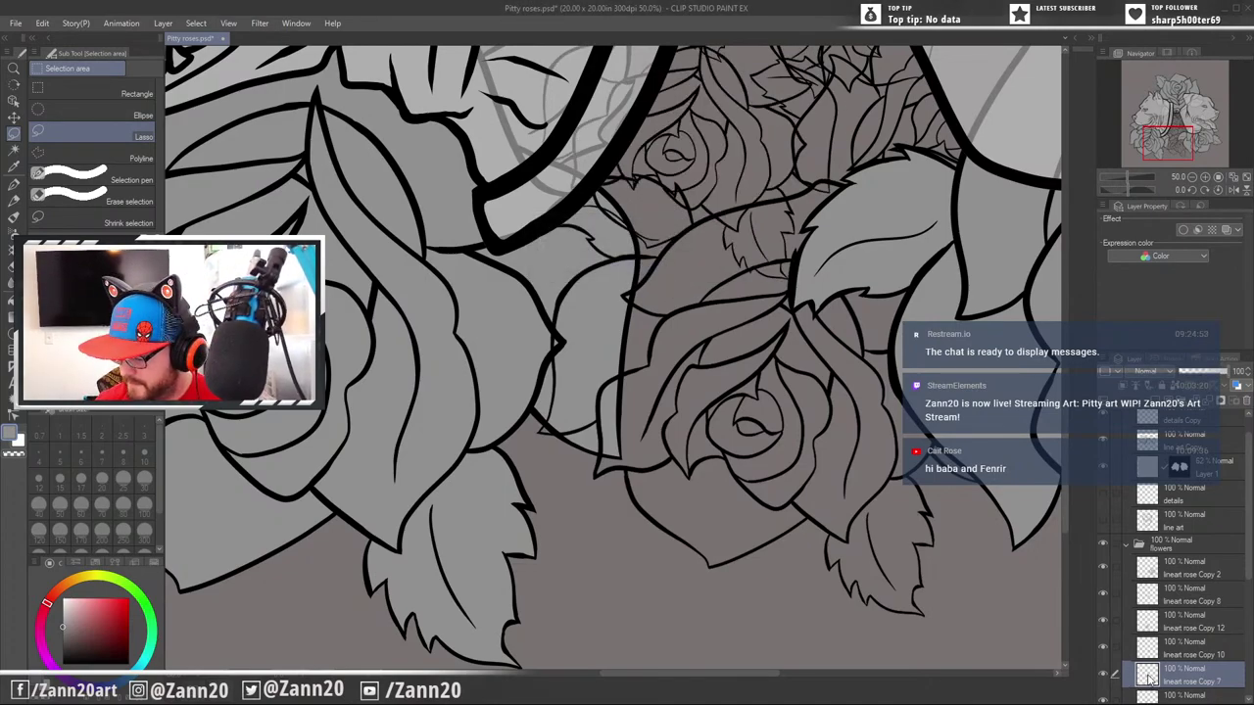
drag(774, 249, 808, 456)
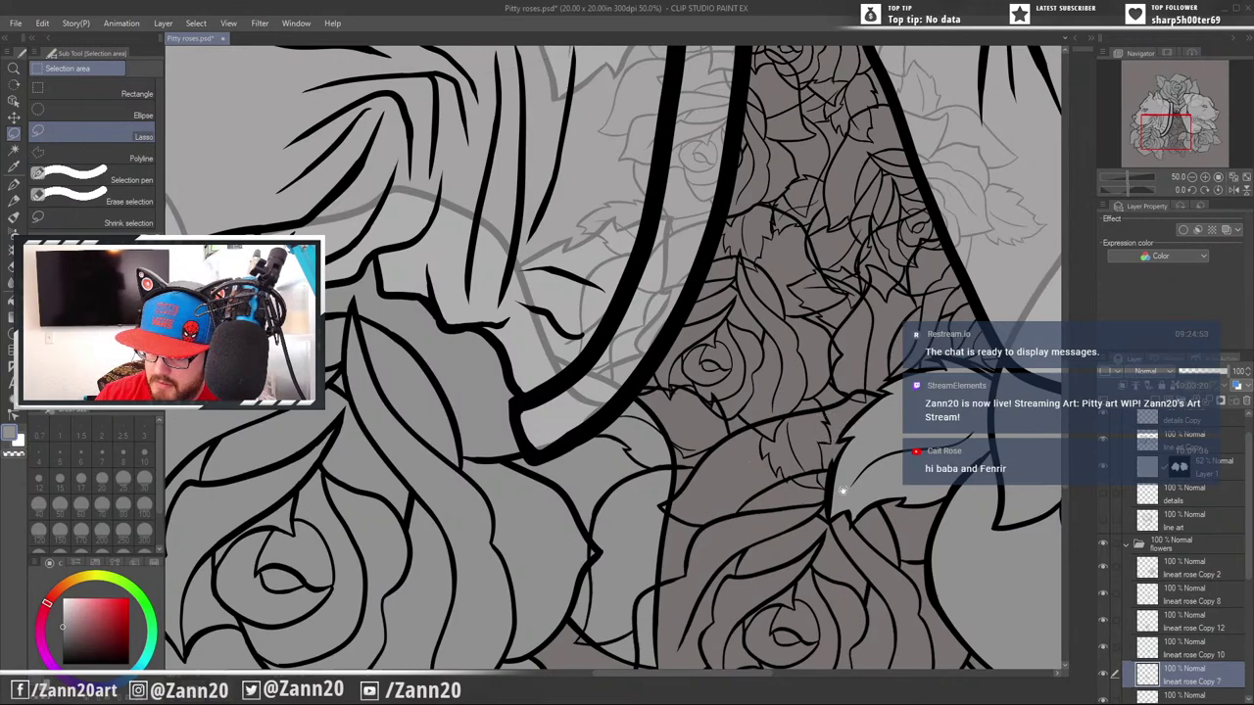
drag(843, 490, 855, 432)
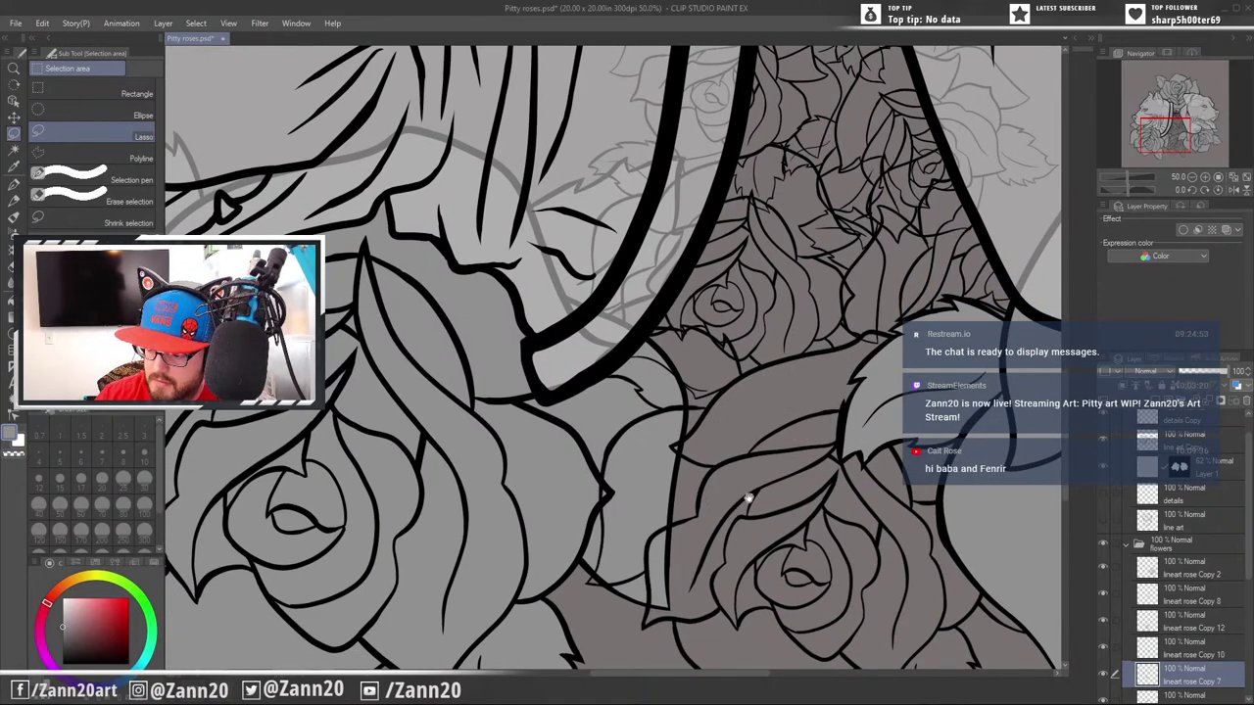
drag(778, 449, 791, 505)
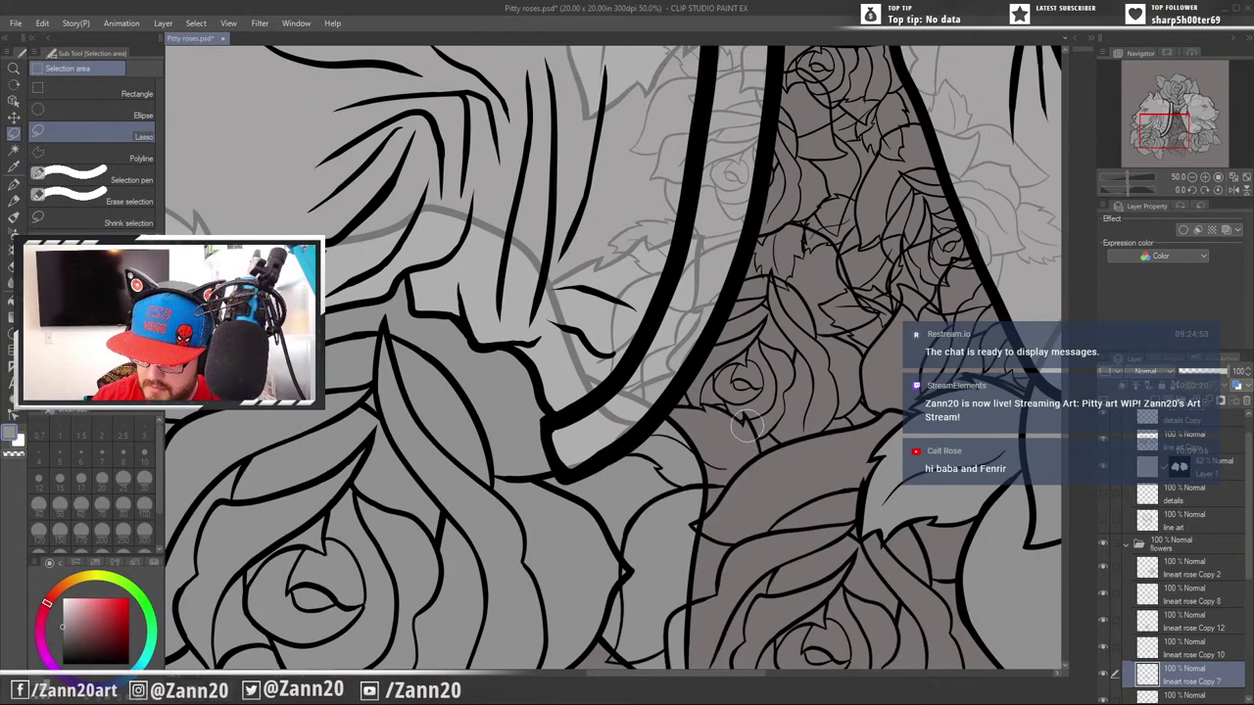
mouse_move(858, 474)
mouse_down()
mouse_move(879, 481)
mouse_move(865, 480)
mouse_move(845, 525)
mouse_up()
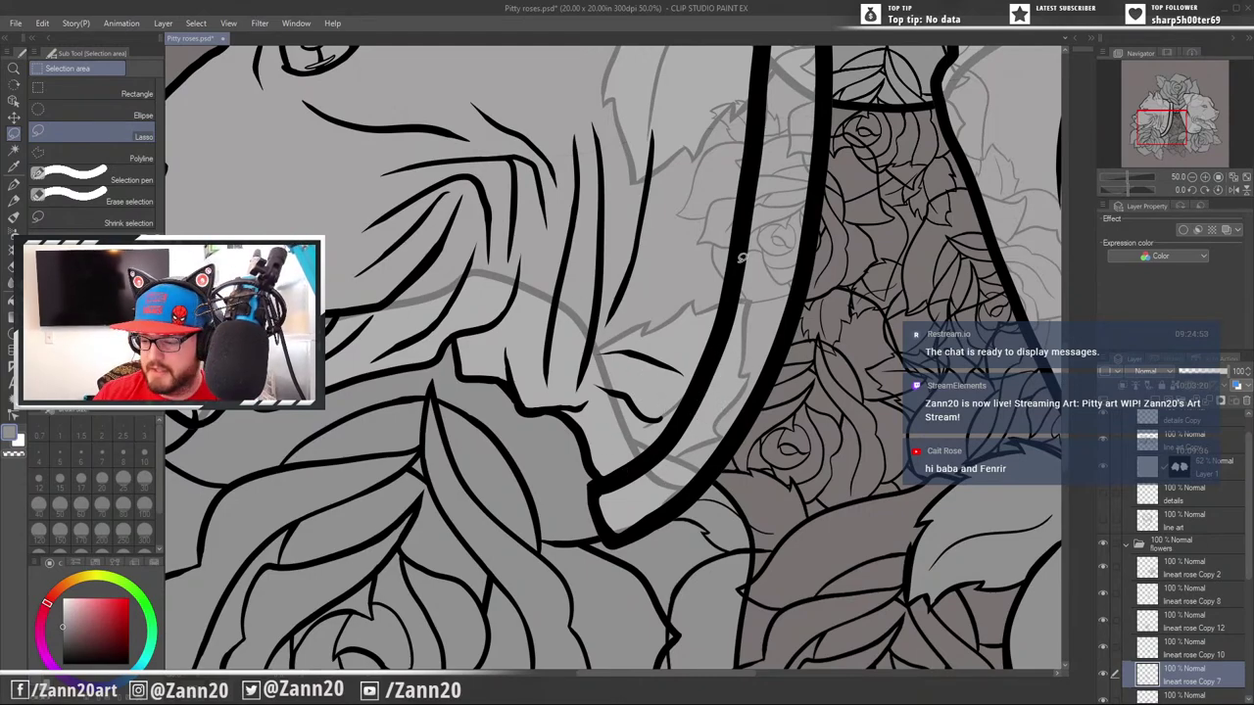
drag(850, 268, 843, 446)
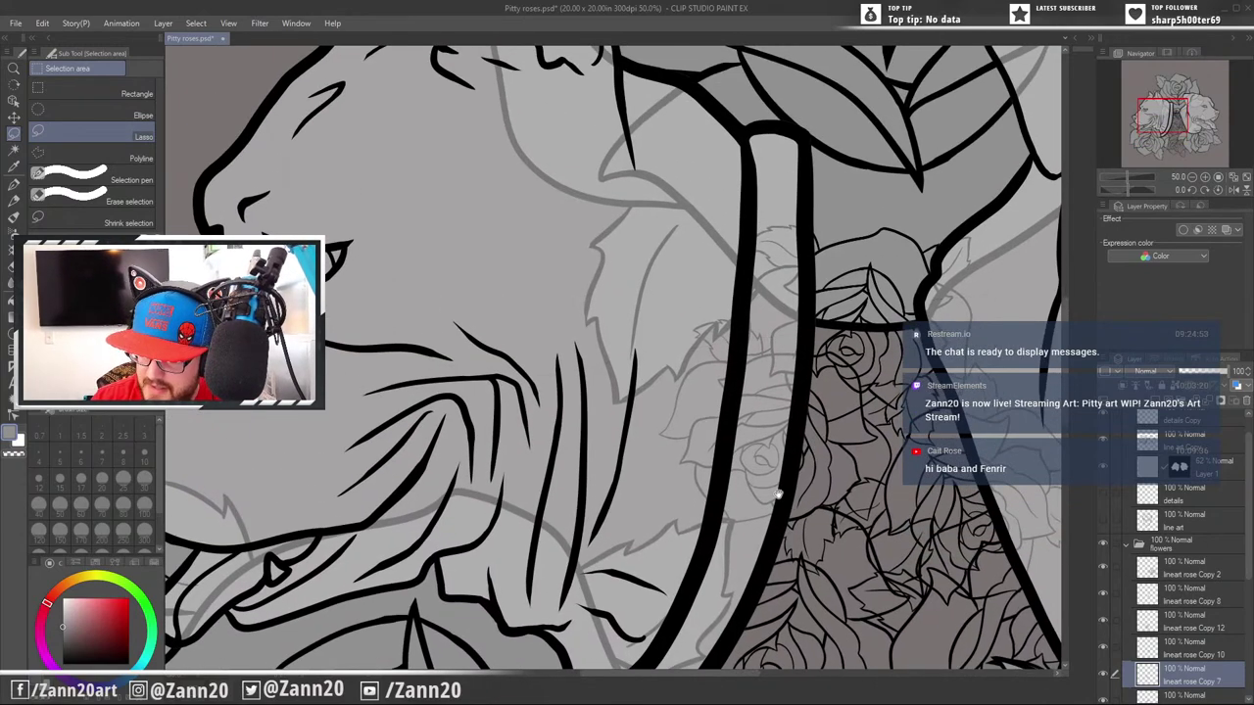
scroll(778, 495, down, 5)
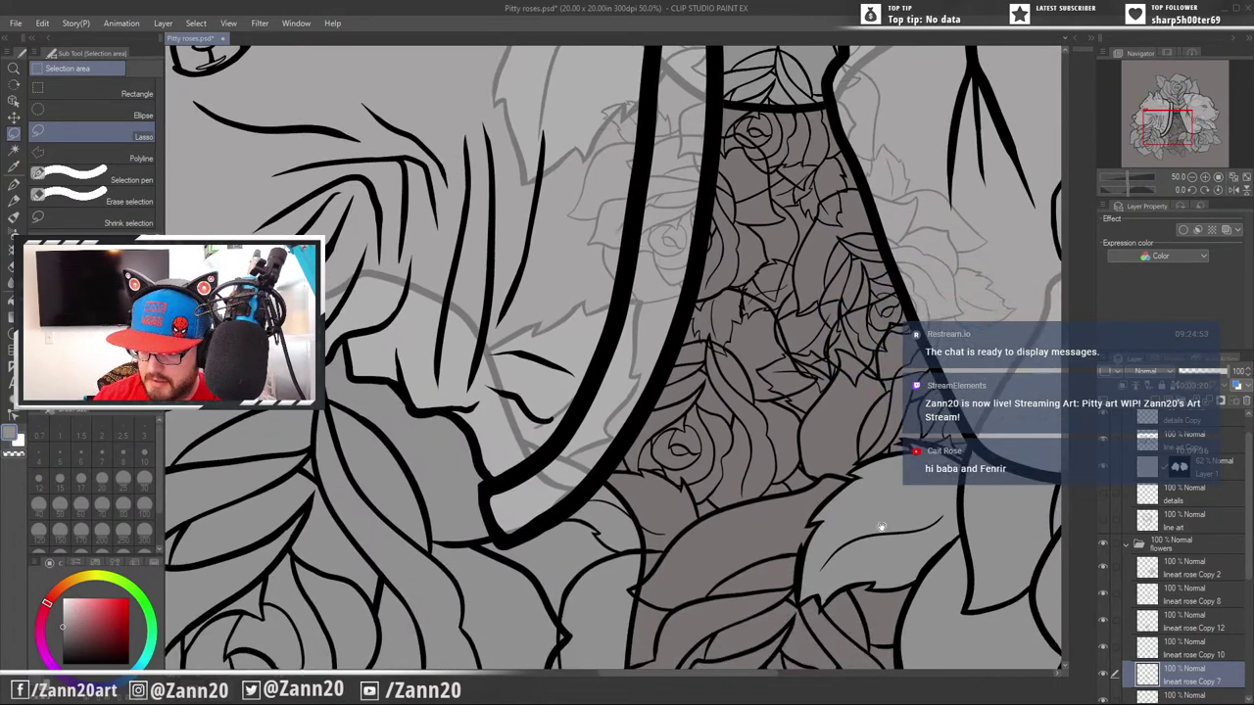
Delete the layer "lineart rose Copy 6" from the flowers folder
mouse_move(882, 527)
mouse_down()
mouse_move(876, 473)
mouse_move(902, 513)
mouse_up()
drag(823, 379, 829, 470)
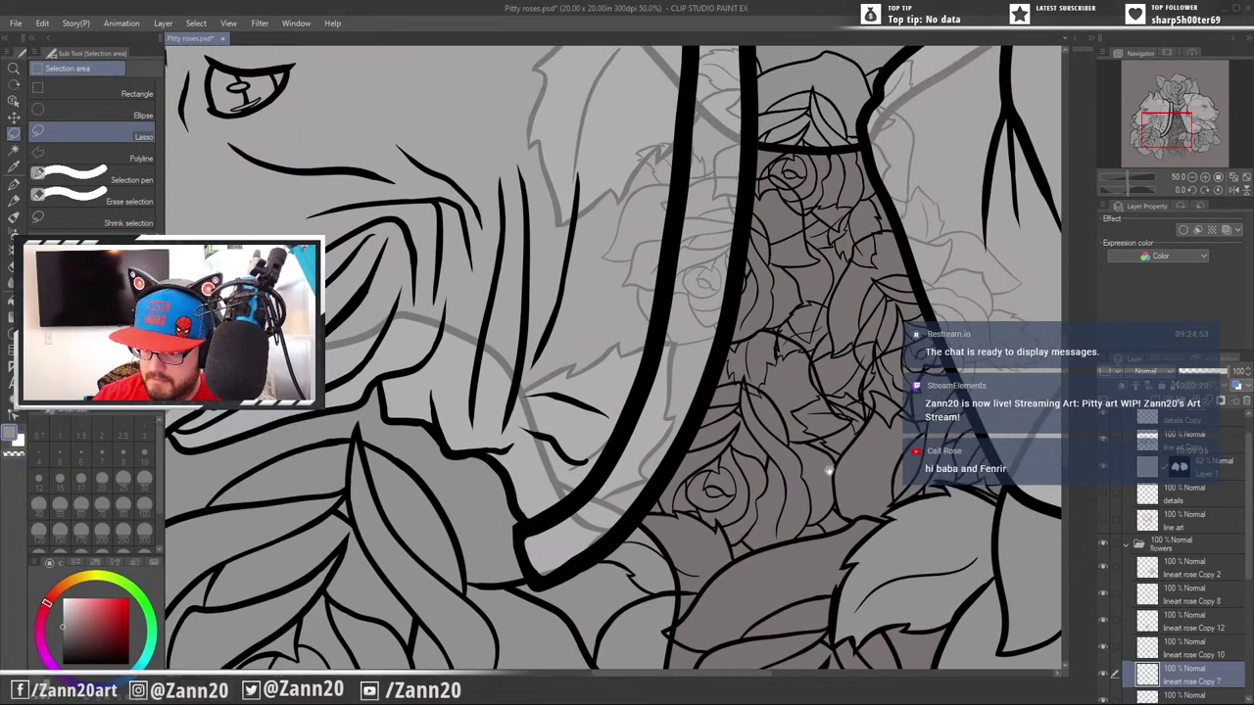
scroll(882, 490, down, 1)
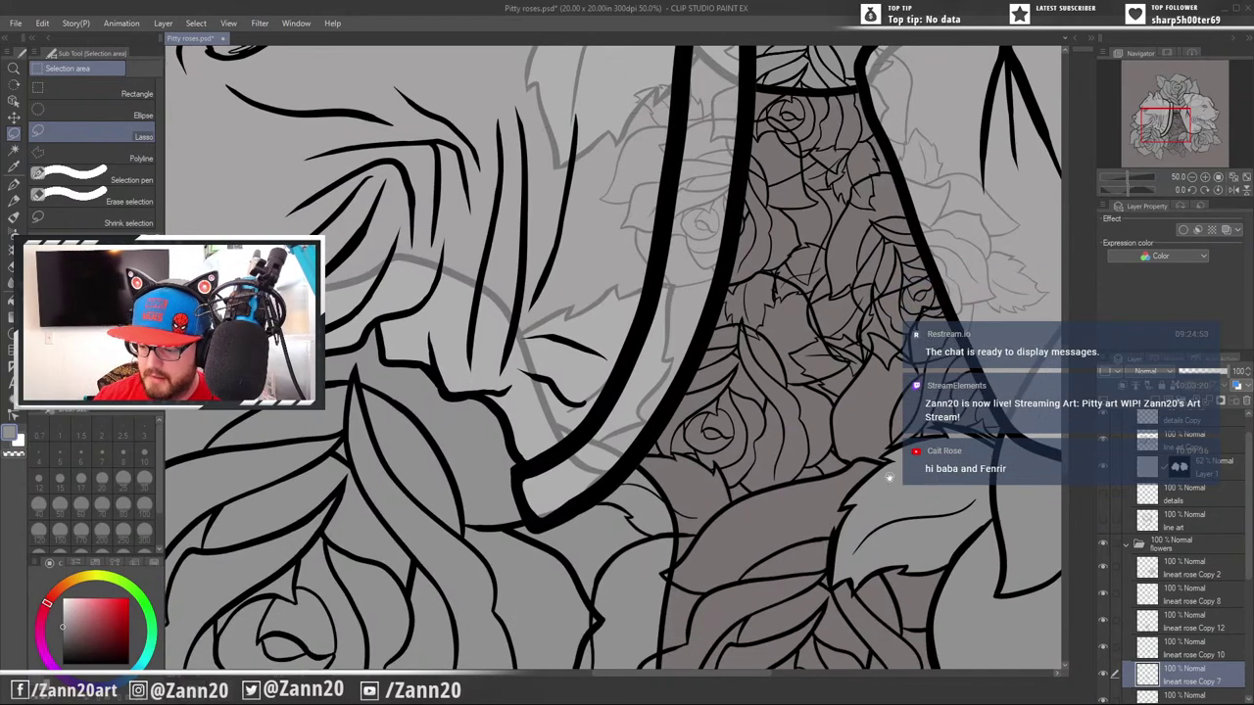
scroll(864, 561, down, 2)
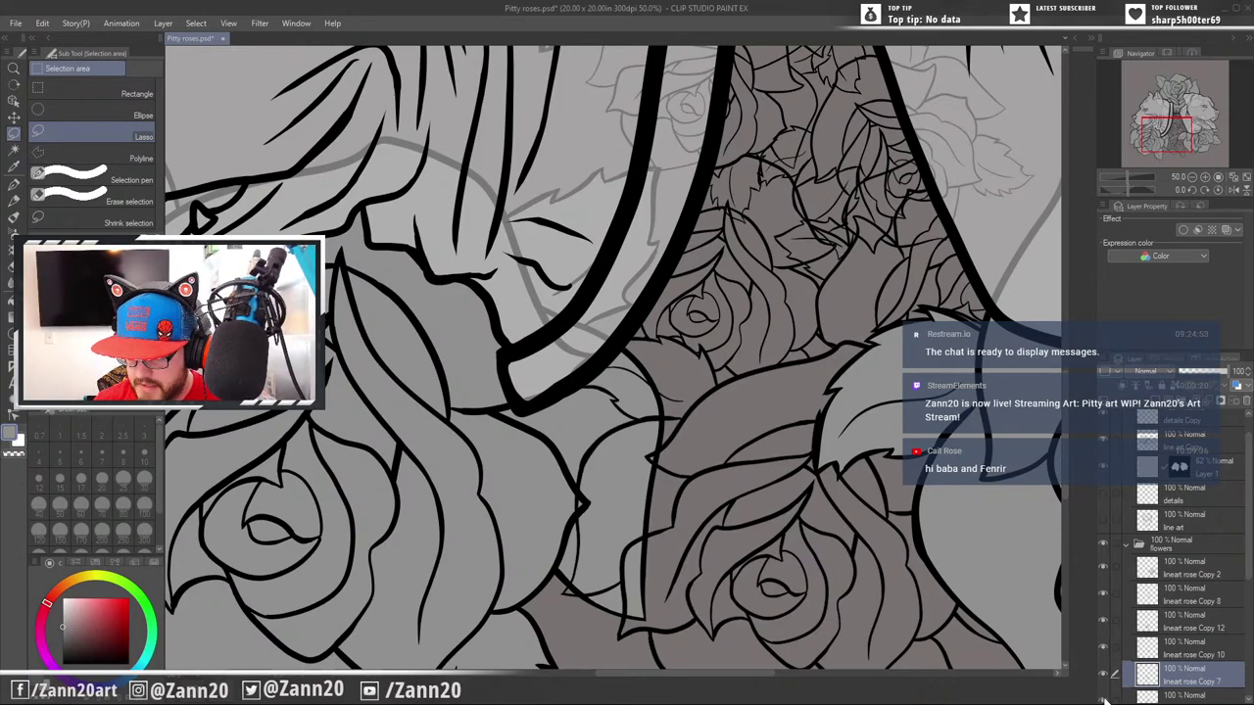
key(ctrl+minus)
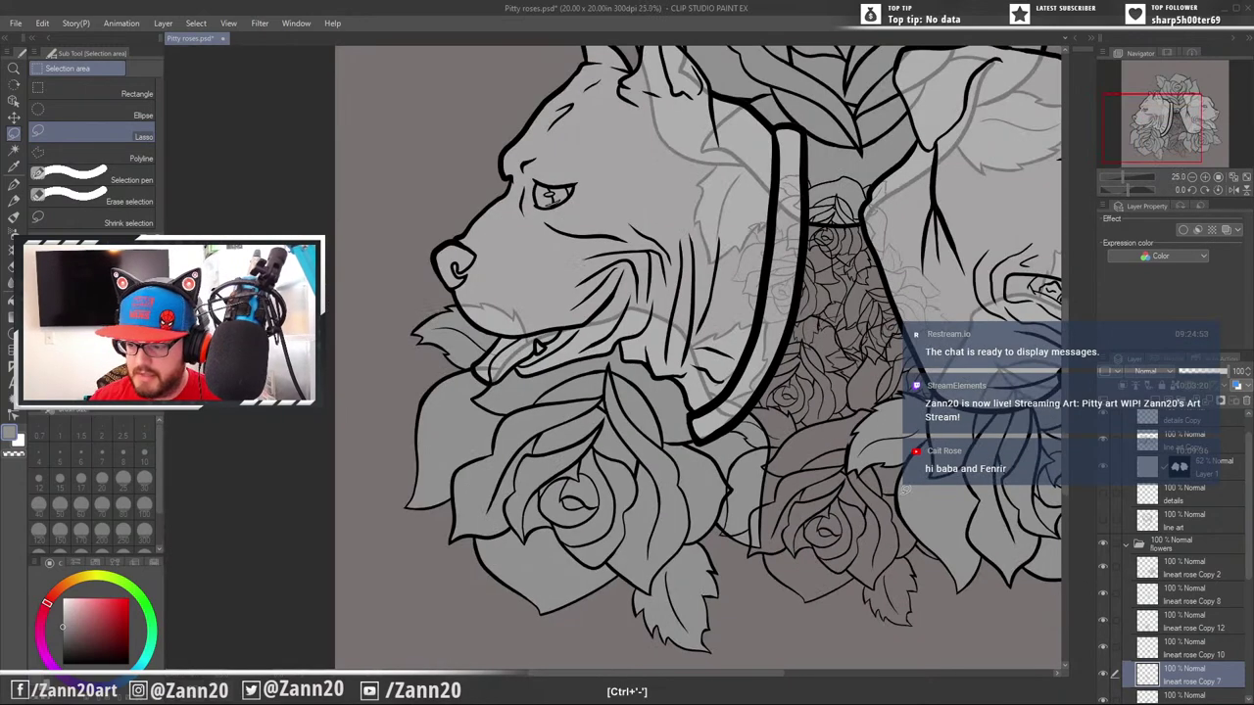
scroll(1236, 587, down, 5)
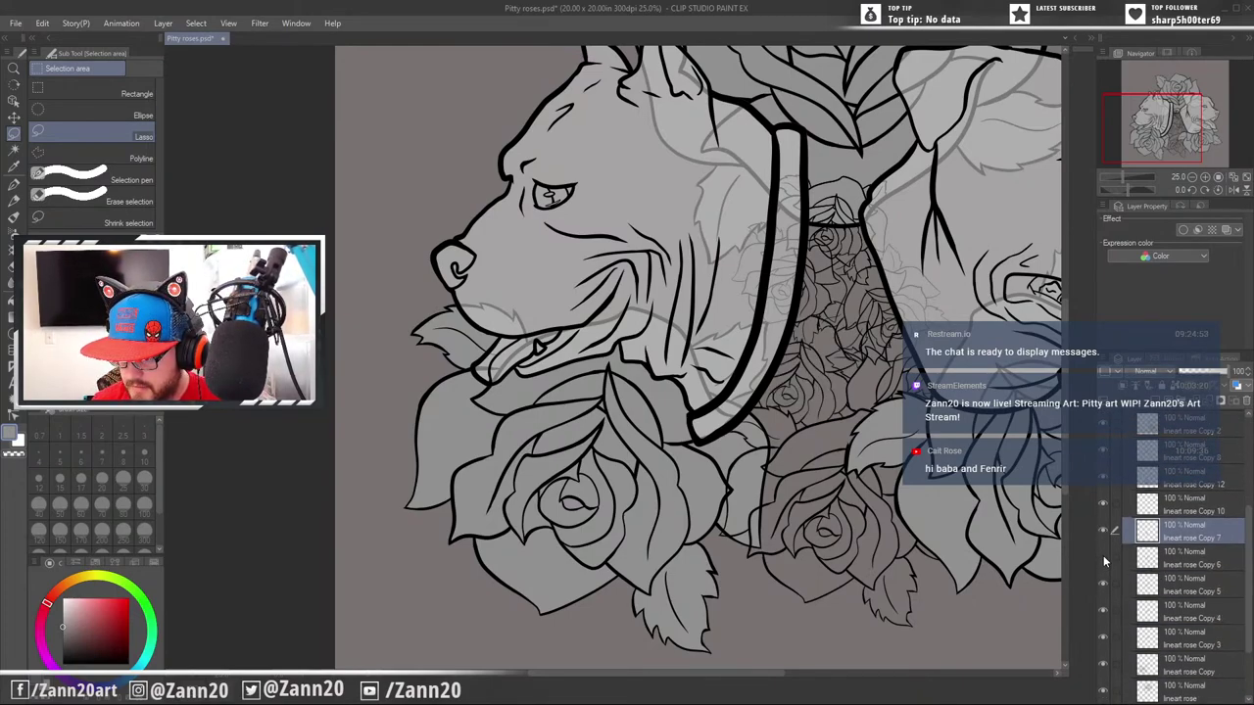
click(1150, 561)
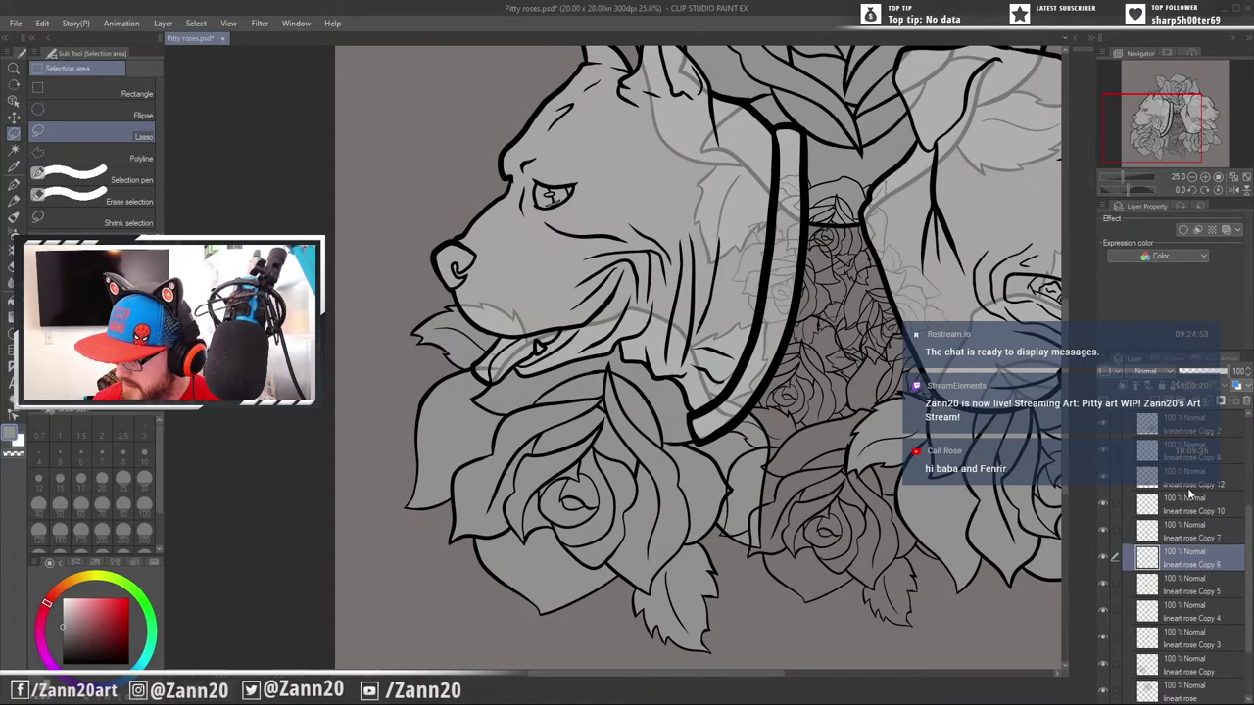
click(1247, 406)
click(644, 269)
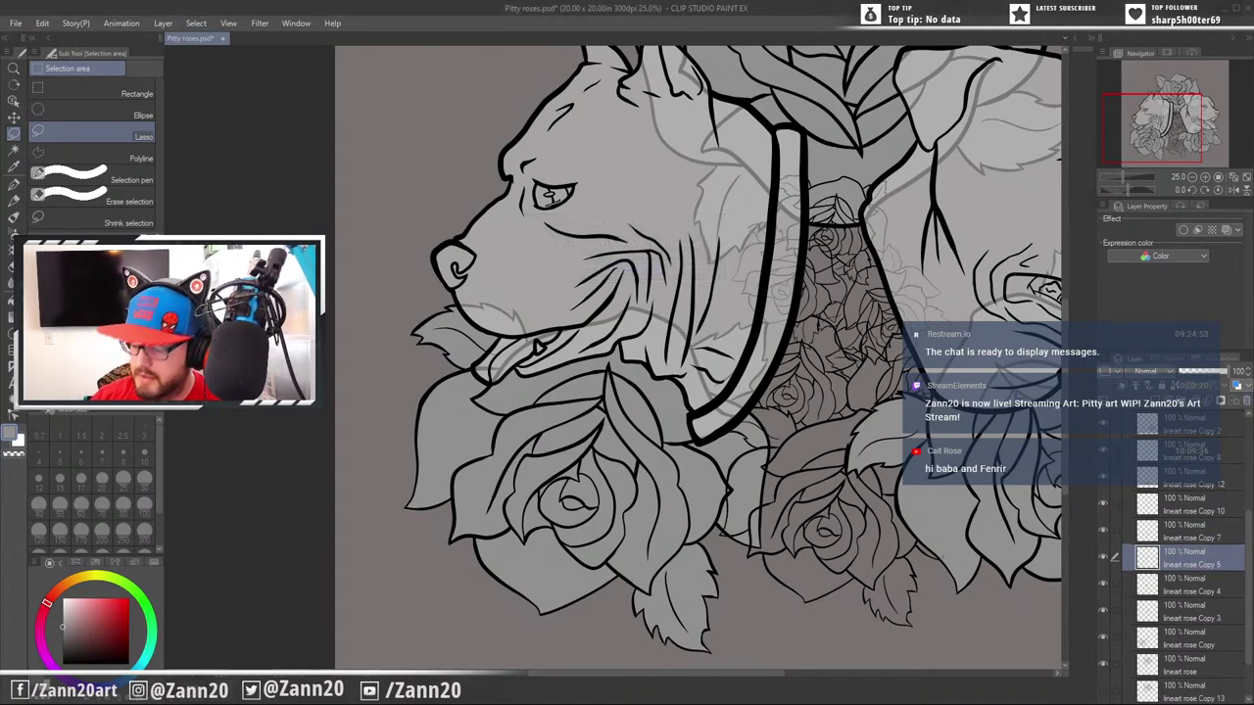
Toggle the visibility of the lineart rose Copy 5 and Copy 7 layers to check which rose each one holds
click(1102, 564)
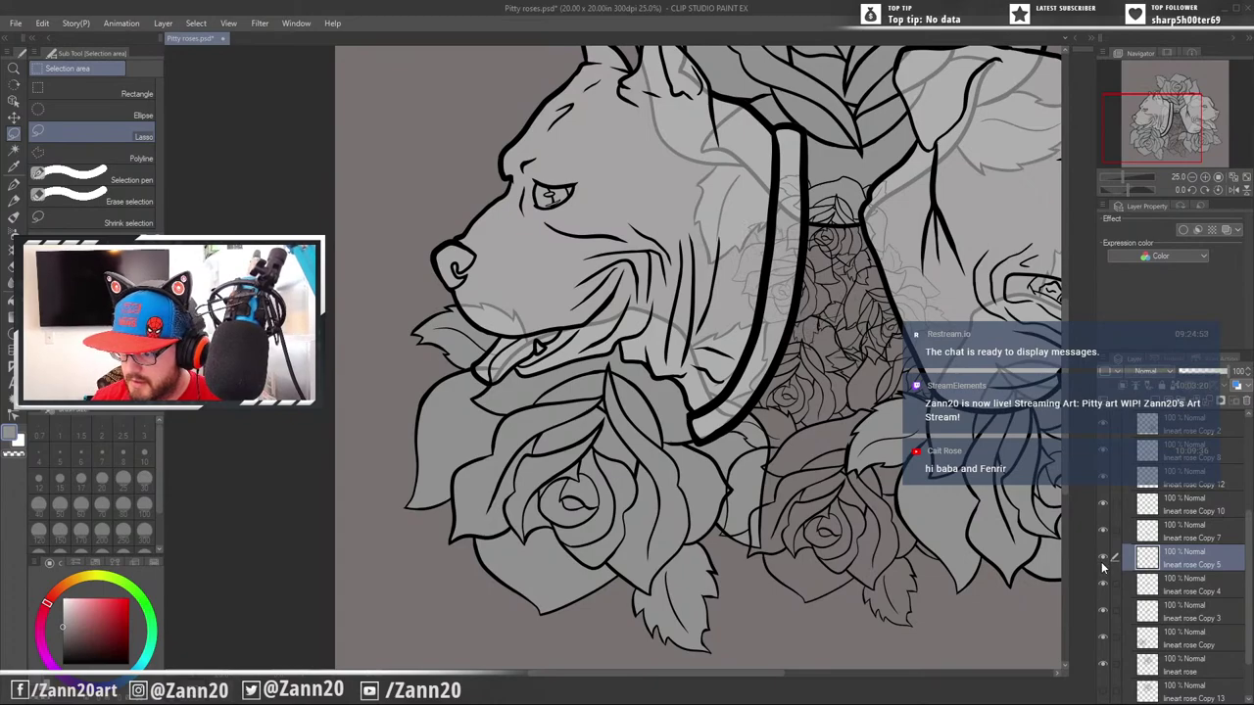
click(1102, 563)
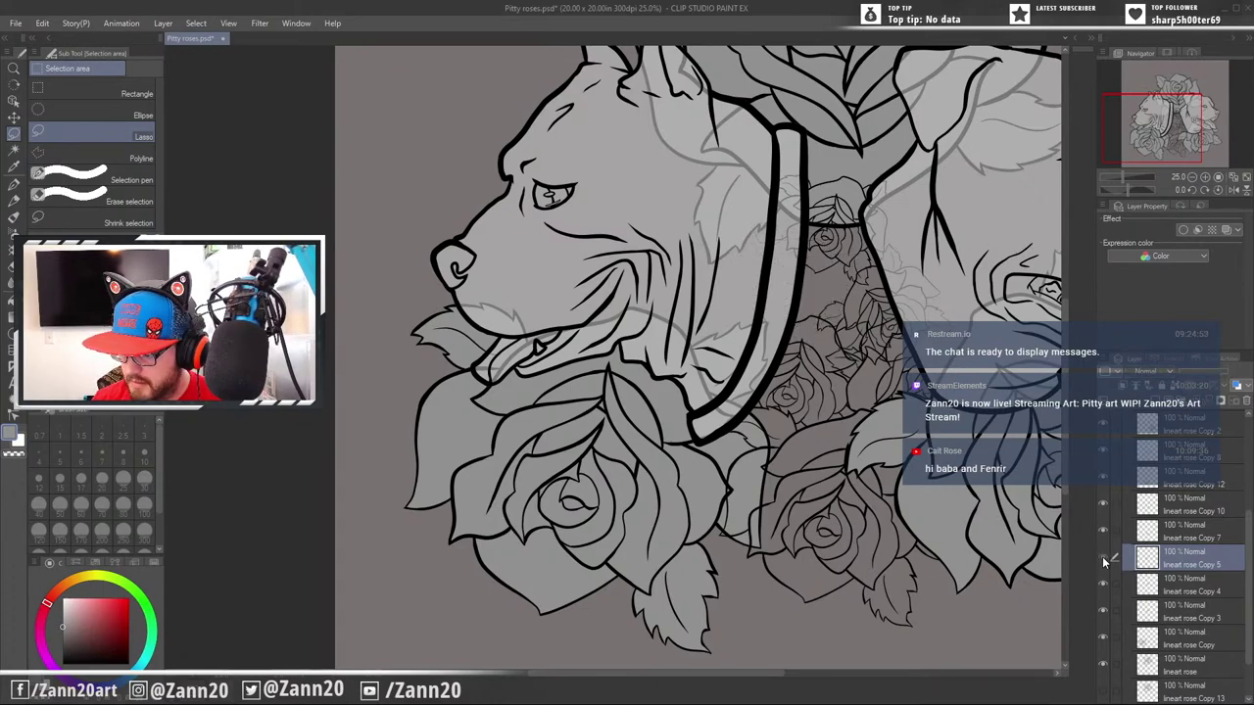
click(1103, 563)
click(1104, 561)
click(1105, 561)
click(1105, 562)
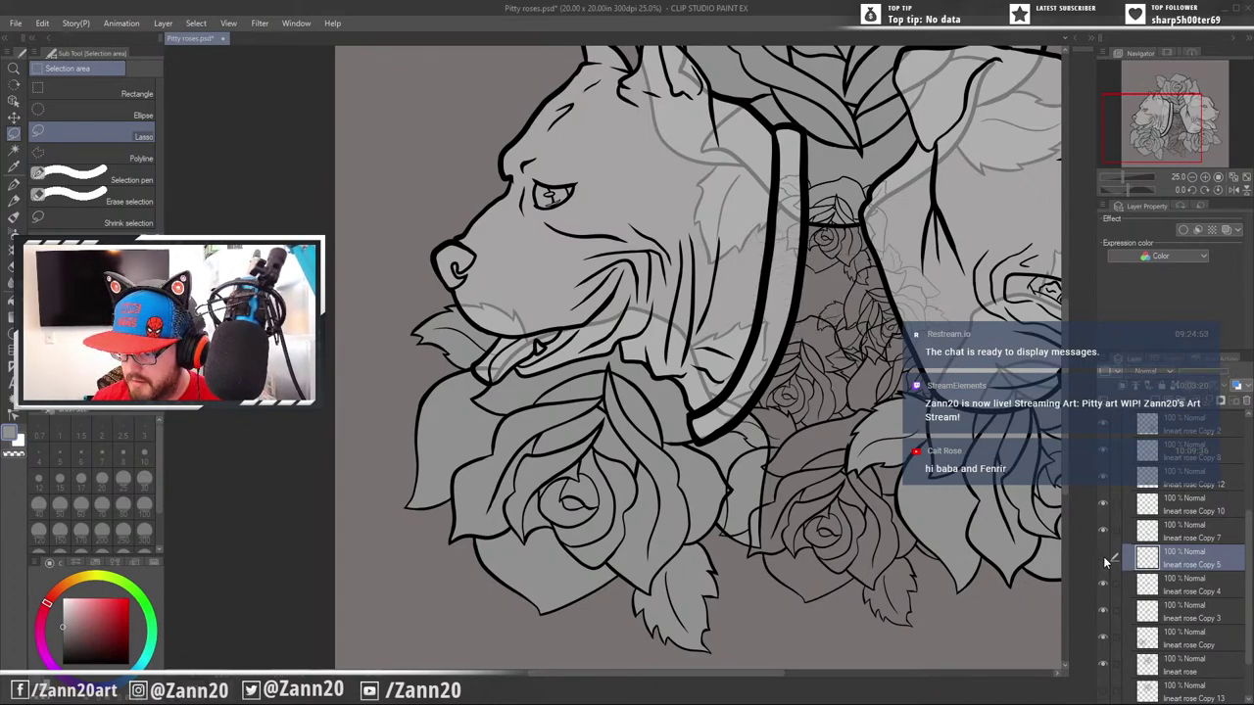
click(1106, 563)
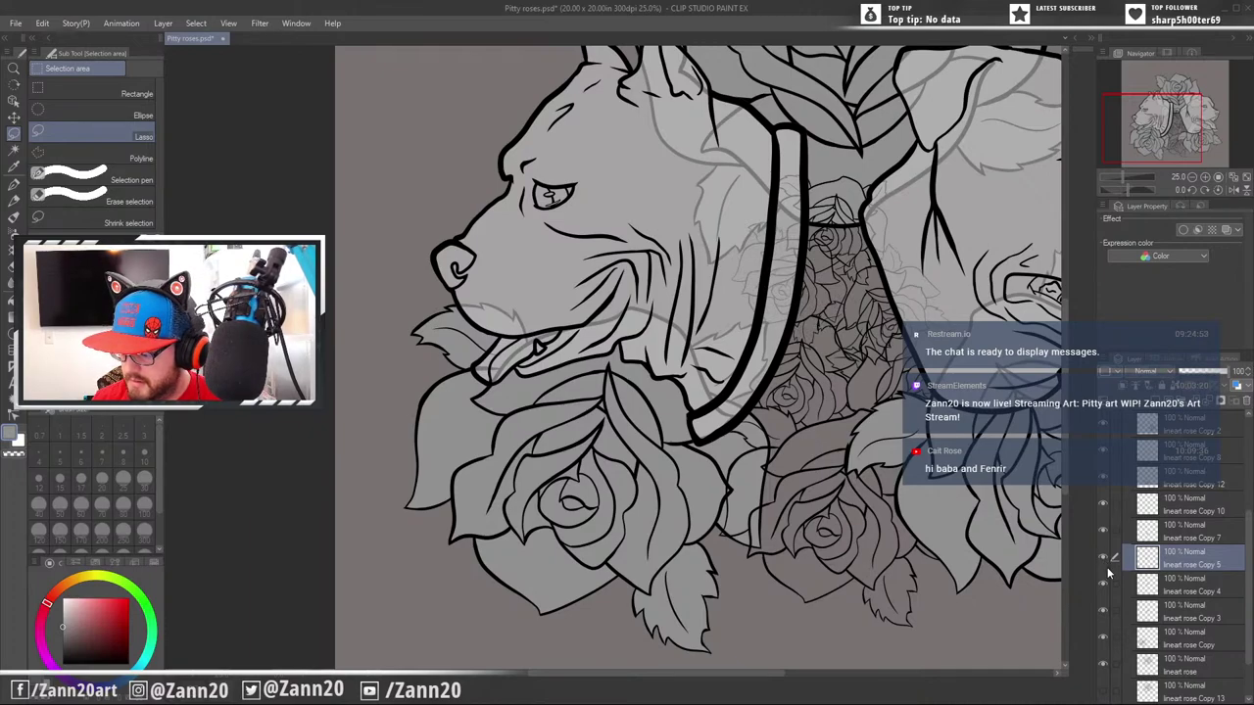
click(1104, 534)
click(1104, 534)
click(1104, 534)
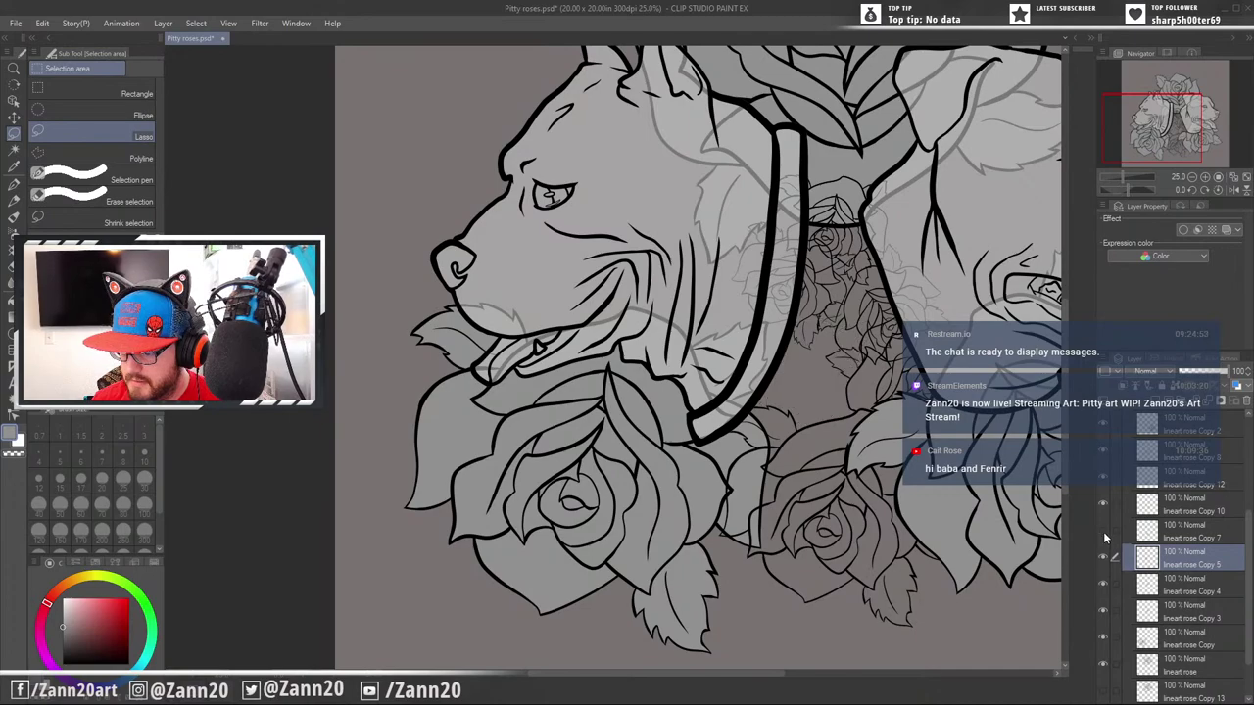
click(1104, 534)
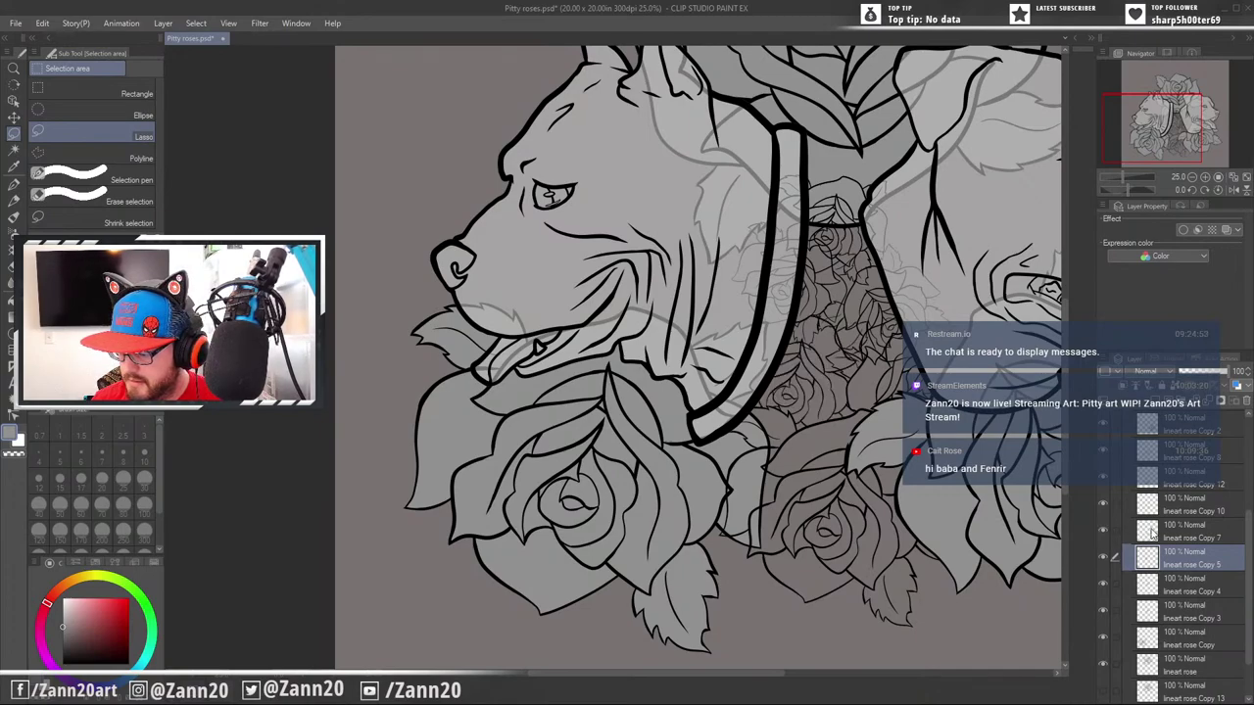
Trim the overlapping rose lines on the lineart rose Copy 7 layer in the gap between the two dogs
click(1153, 532)
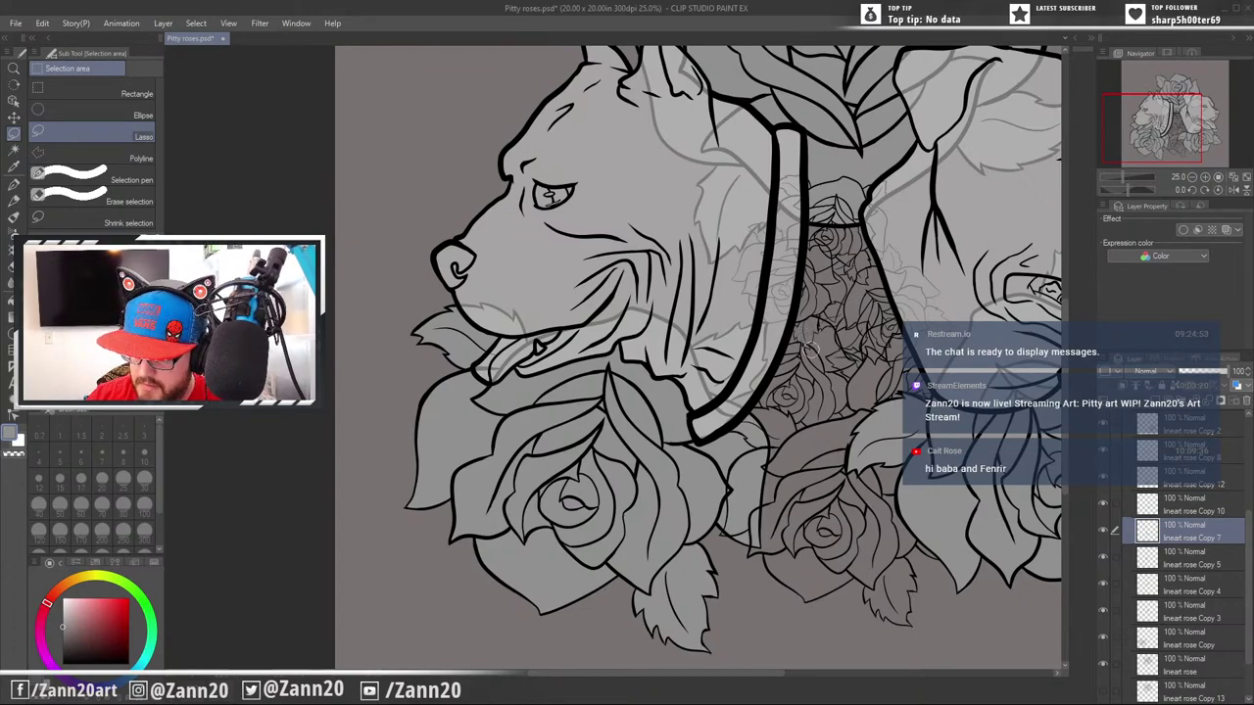
key(ctrl+plus)
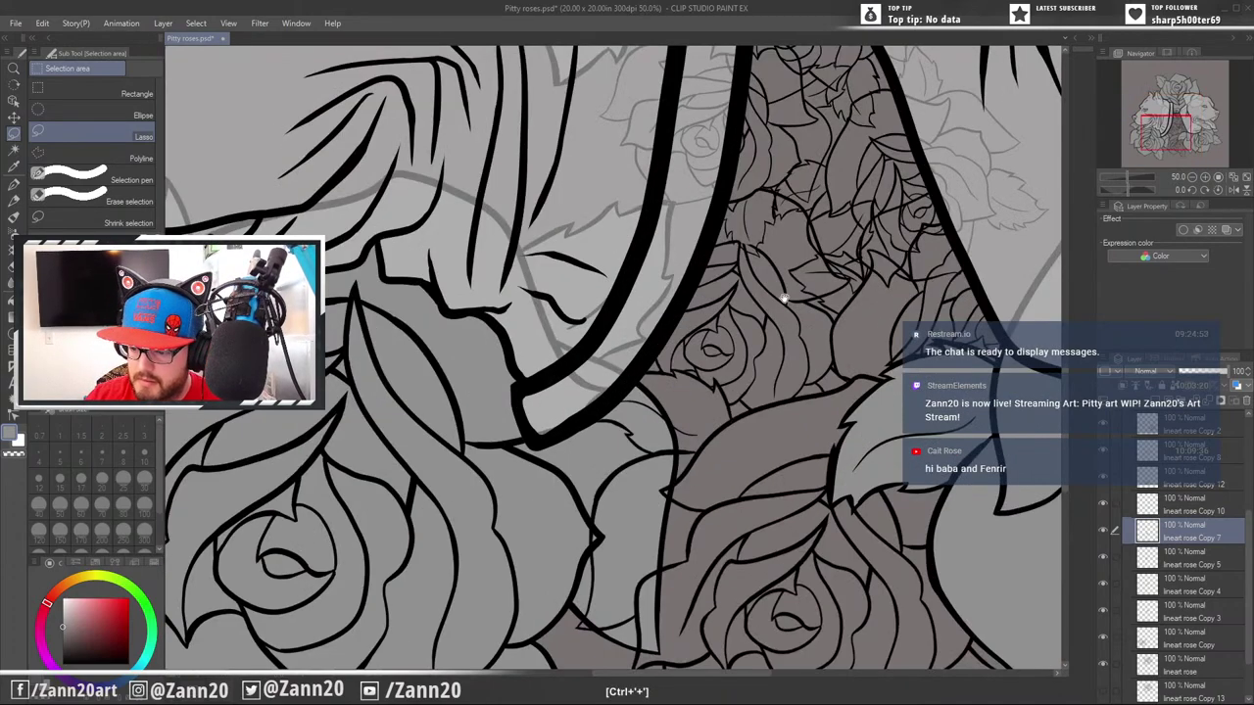
drag(784, 299, 788, 394)
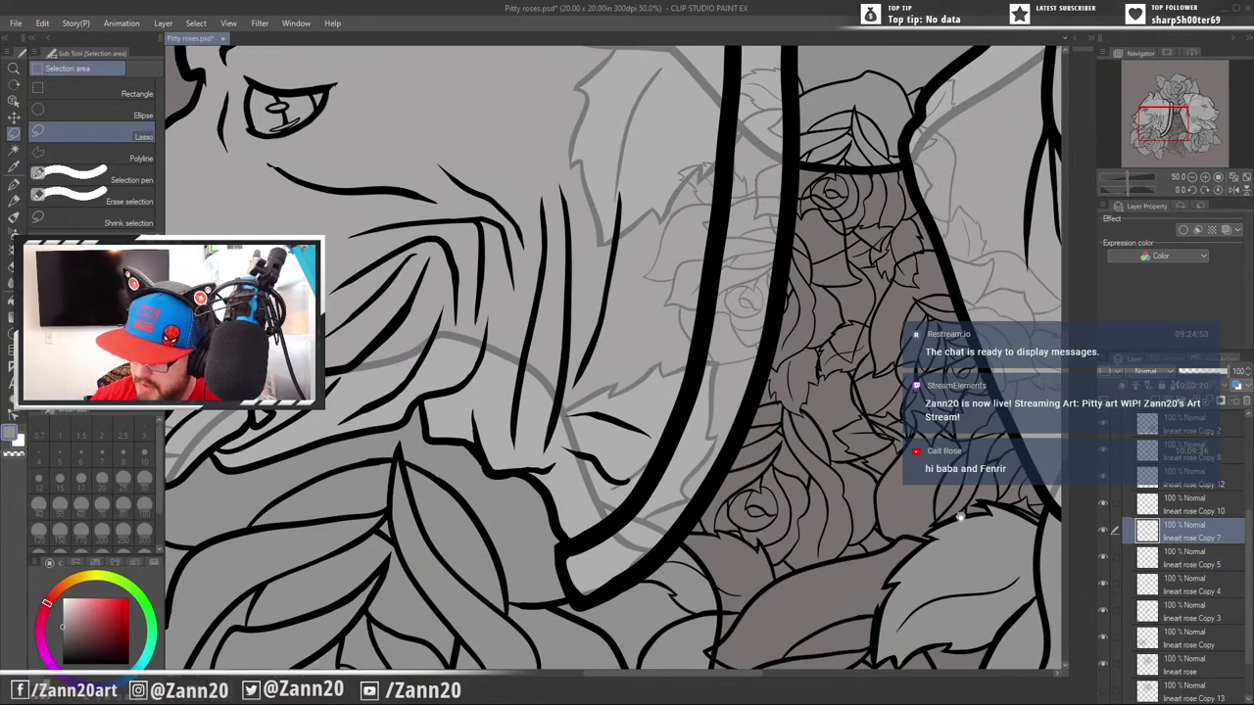
drag(948, 438, 909, 400)
click(1103, 529)
click(1103, 529)
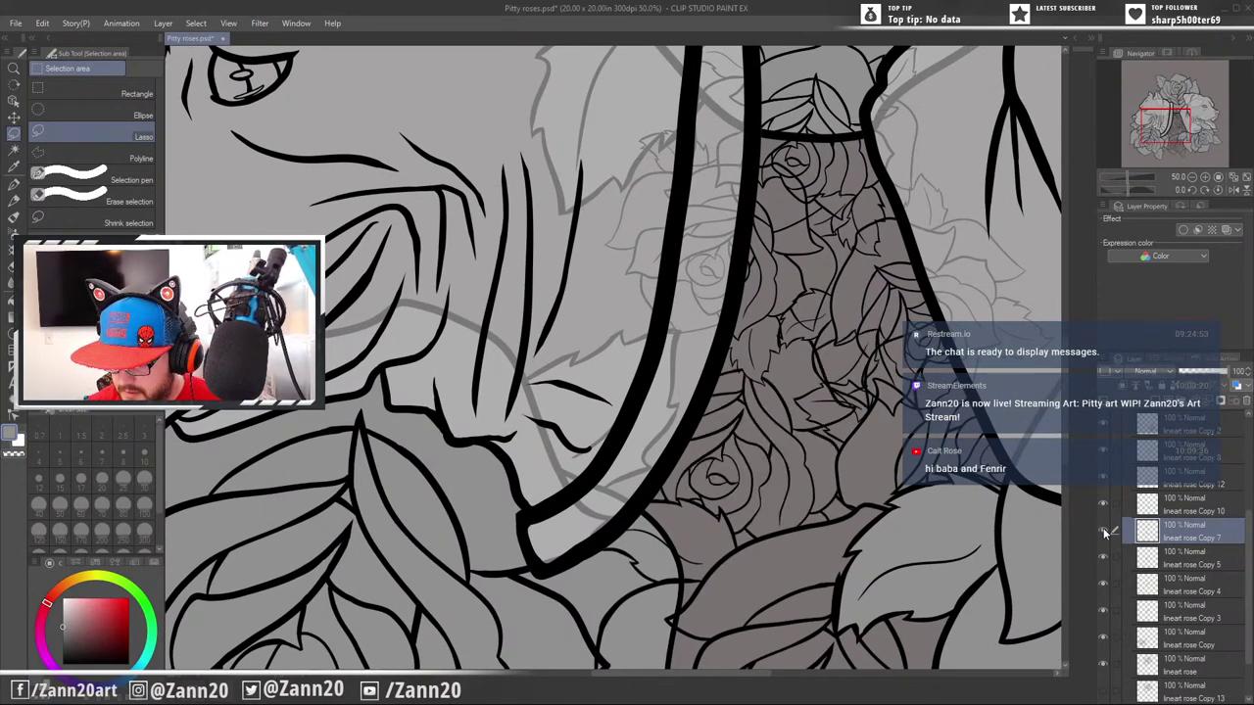
click(1103, 529)
click(1103, 529)
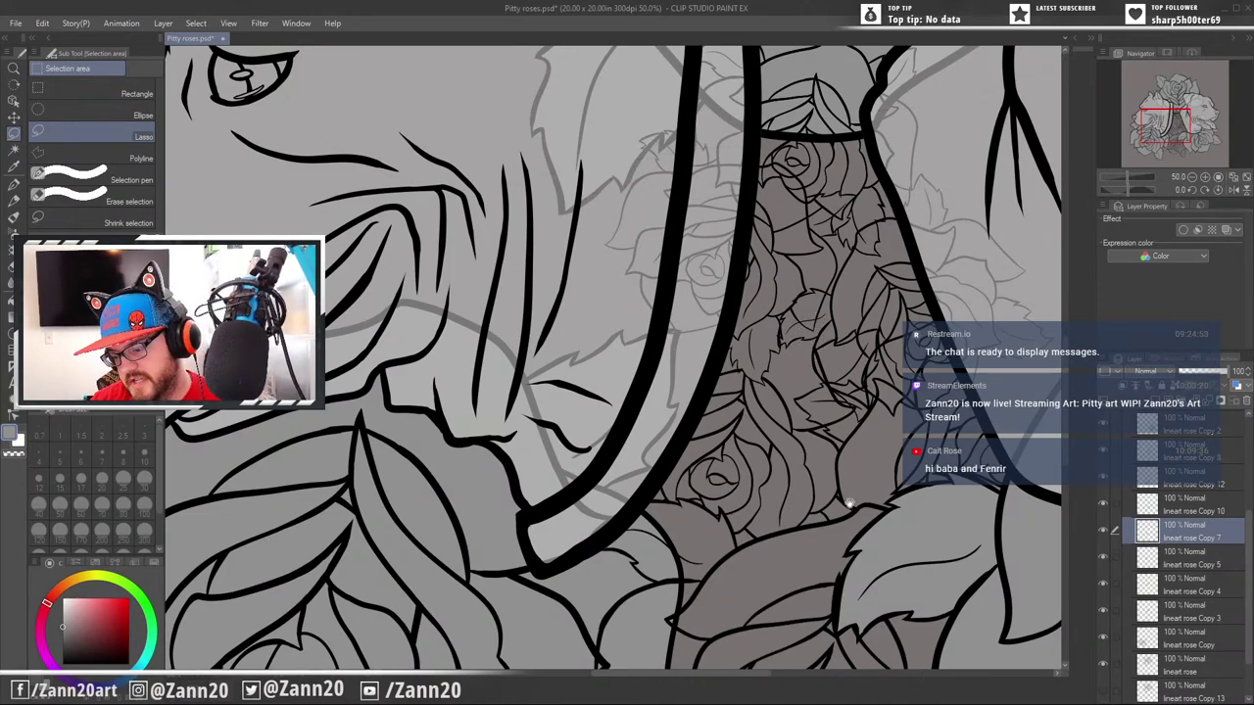
drag(849, 502, 861, 544)
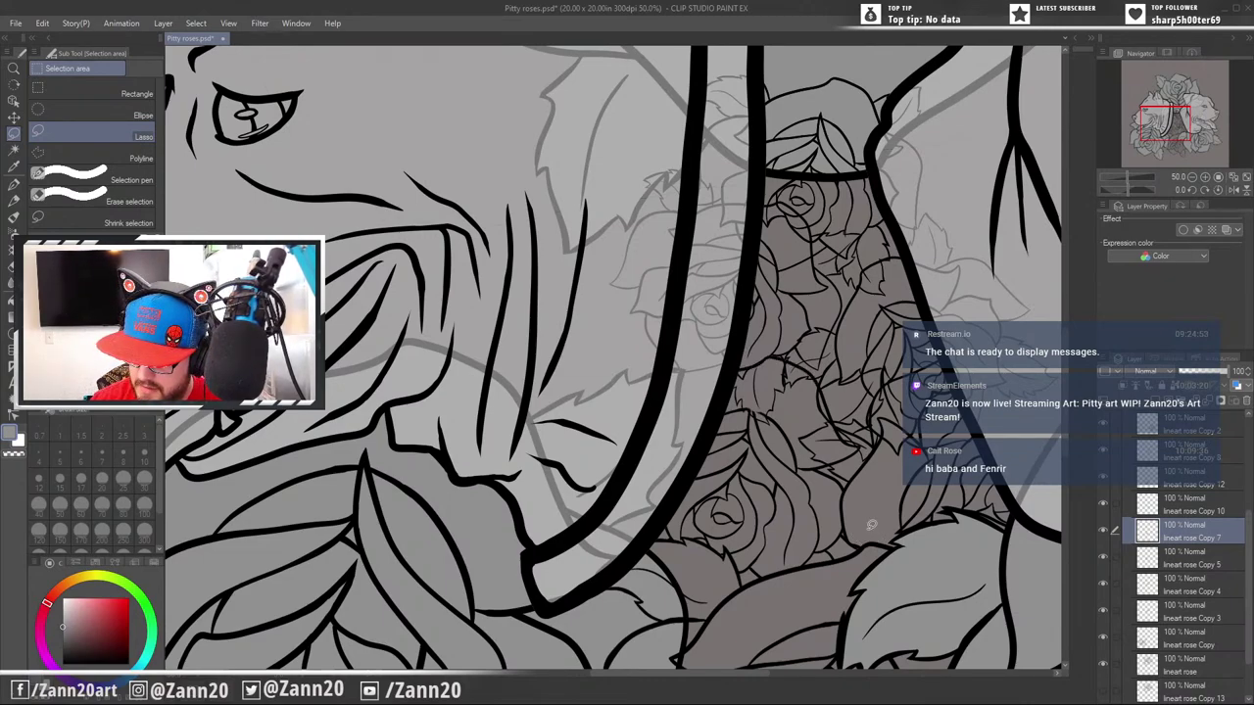
mouse_move(811, 376)
mouse_down()
mouse_move(784, 369)
mouse_move(800, 370)
mouse_up()
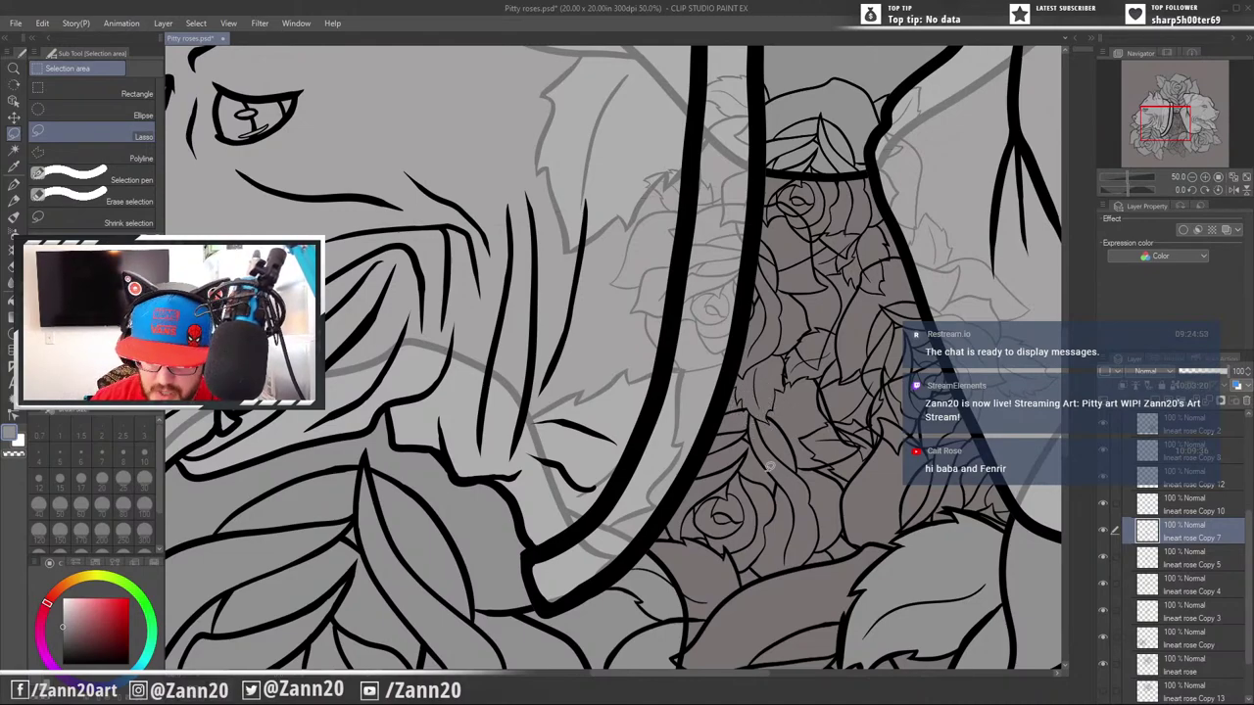
drag(859, 493, 855, 487)
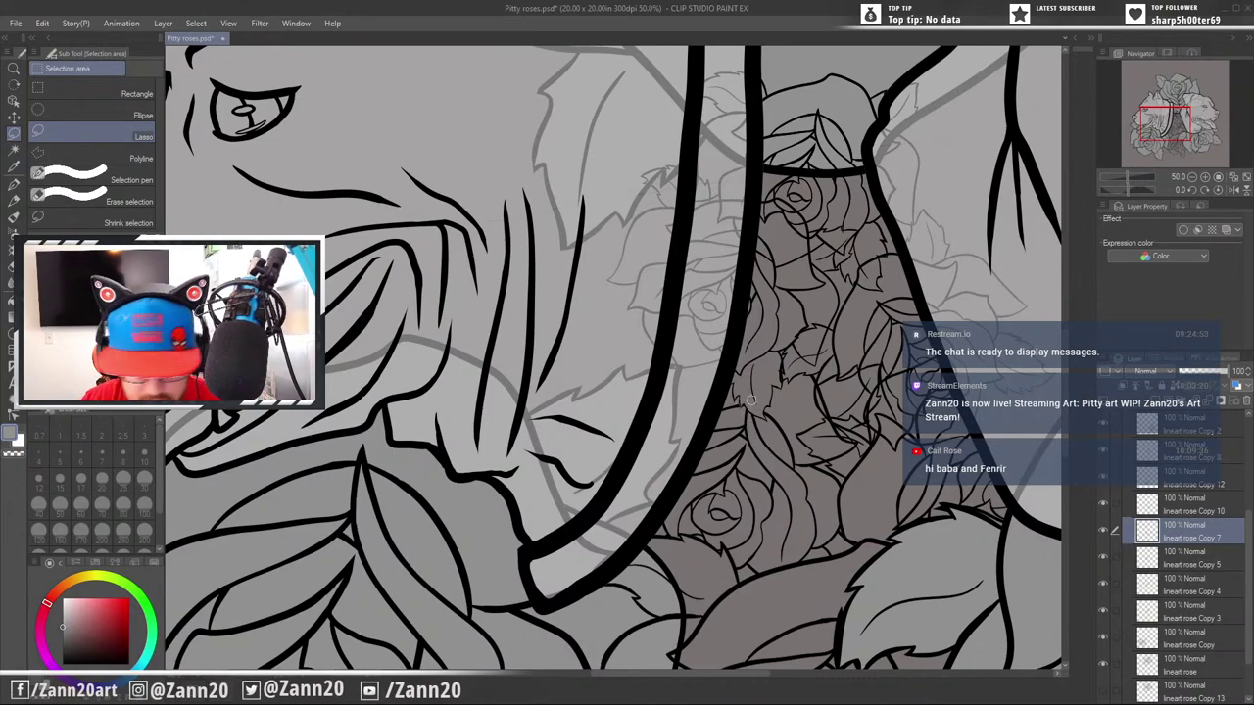
drag(823, 437, 836, 474)
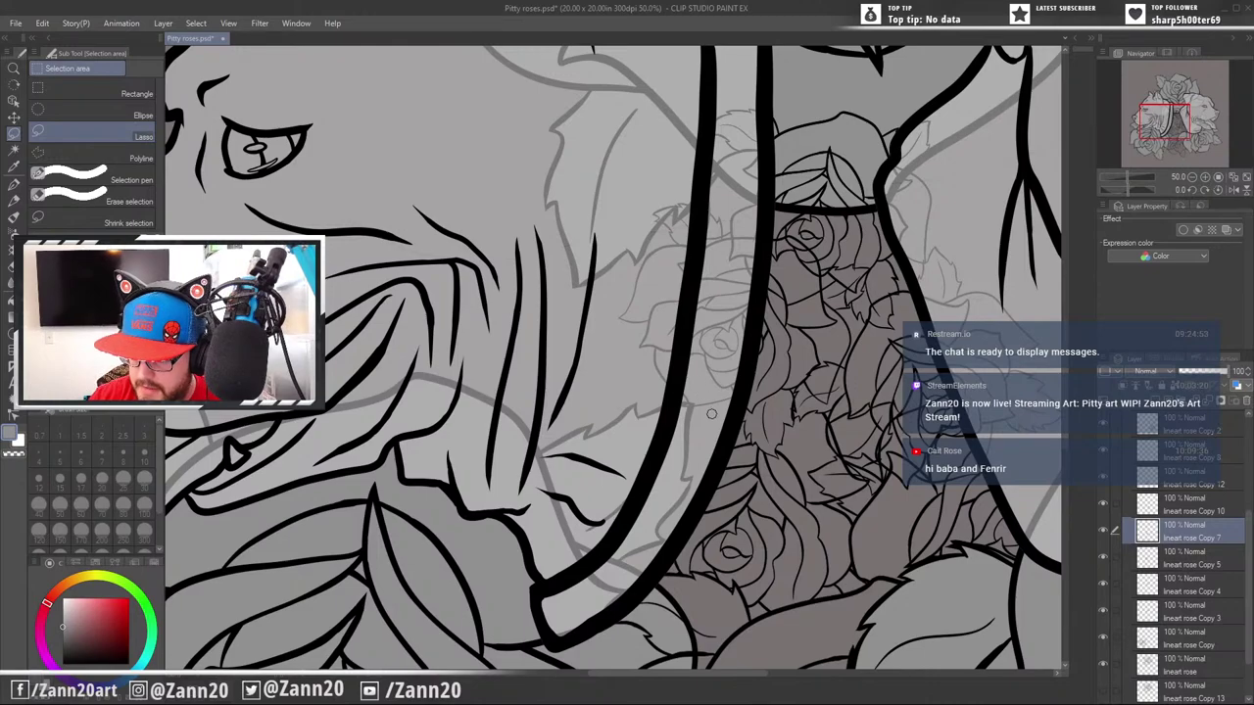
Toggle the lineart rose Copy 5 layer's visibility to compare its lines with the neighbouring roses
click(1103, 558)
click(1102, 558)
click(1102, 559)
click(1102, 558)
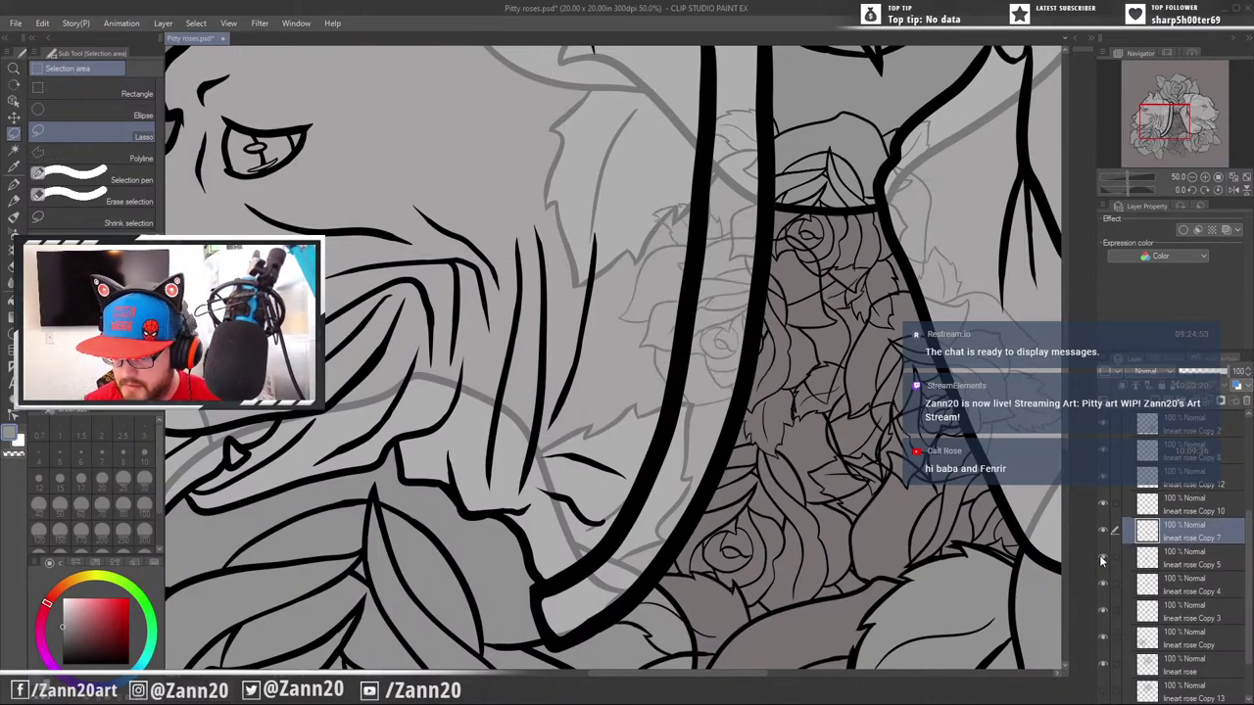
click(1102, 558)
click(1102, 558)
click(1102, 559)
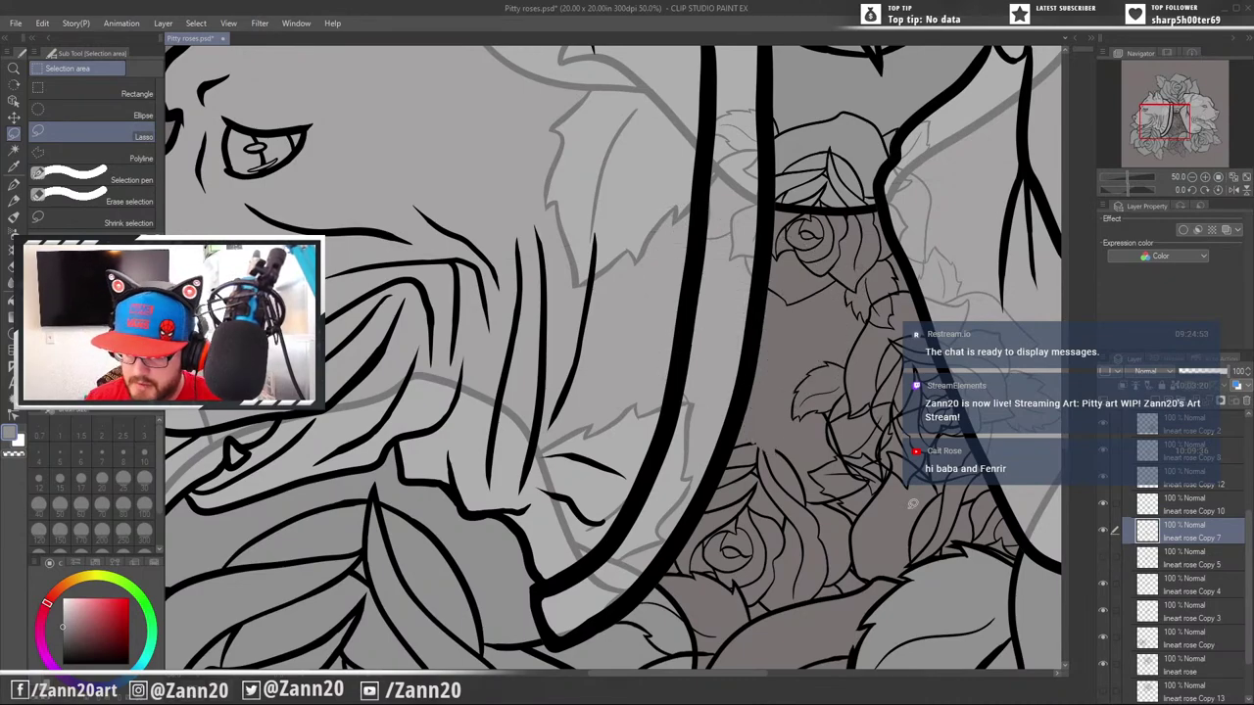
click(1103, 532)
click(1104, 540)
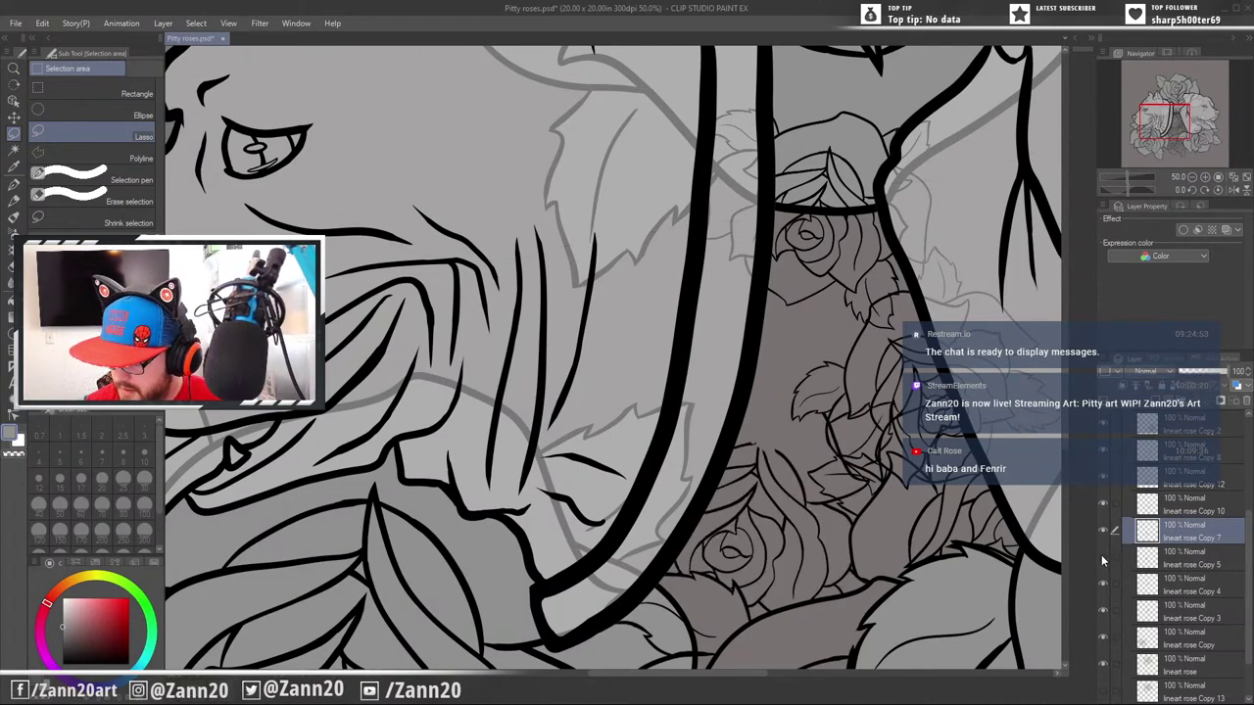
click(1102, 557)
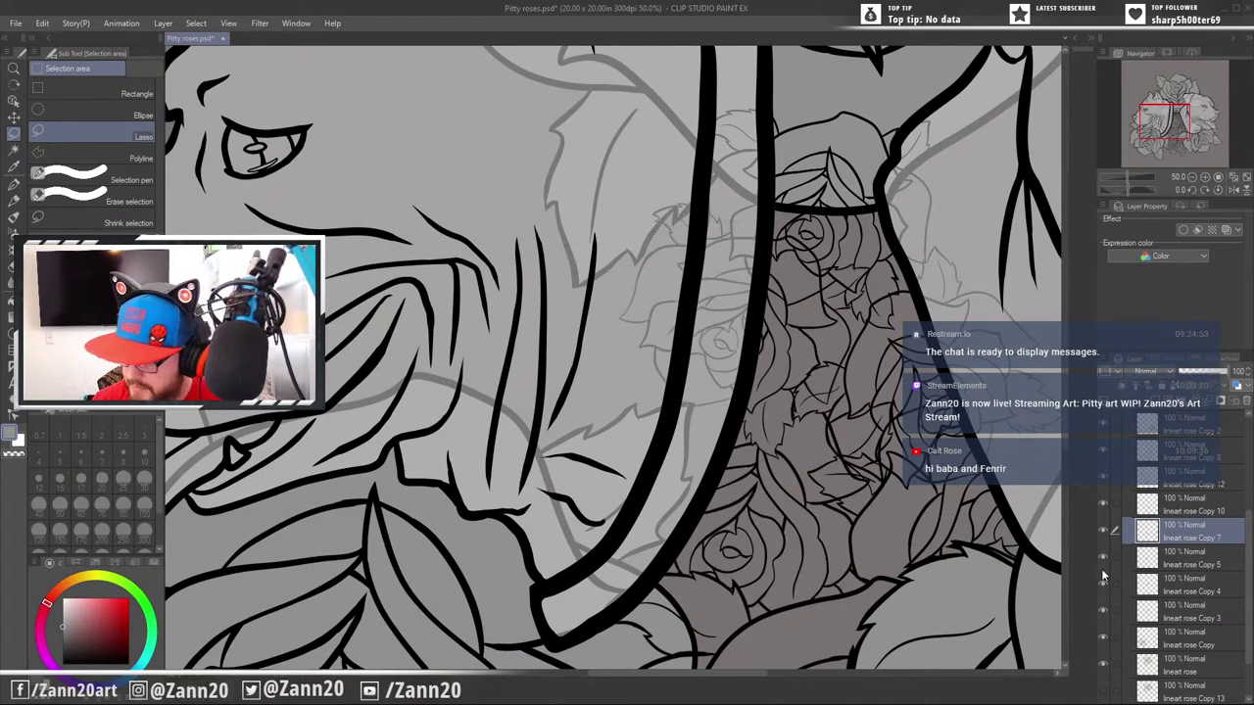
Clean up the overlapping lines on the lineart rose Copy 5 layer, comparing the drawing with that layer hidden and shown
click(1144, 565)
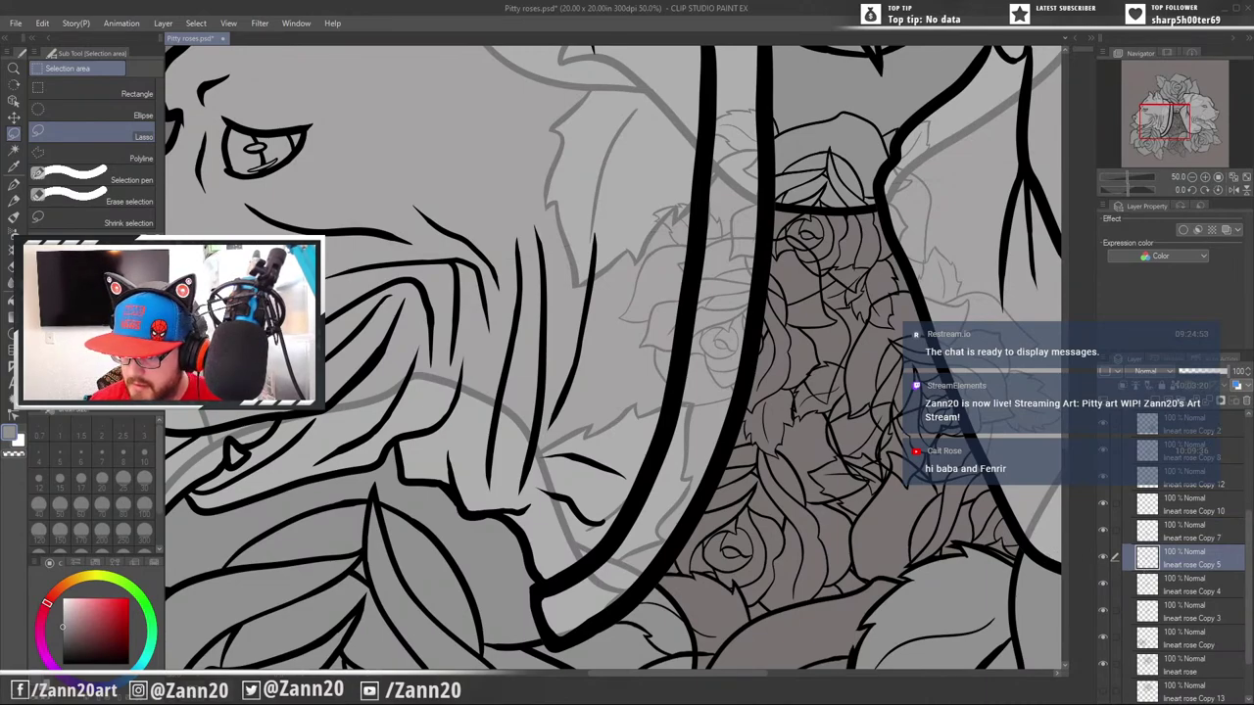
drag(860, 445, 858, 489)
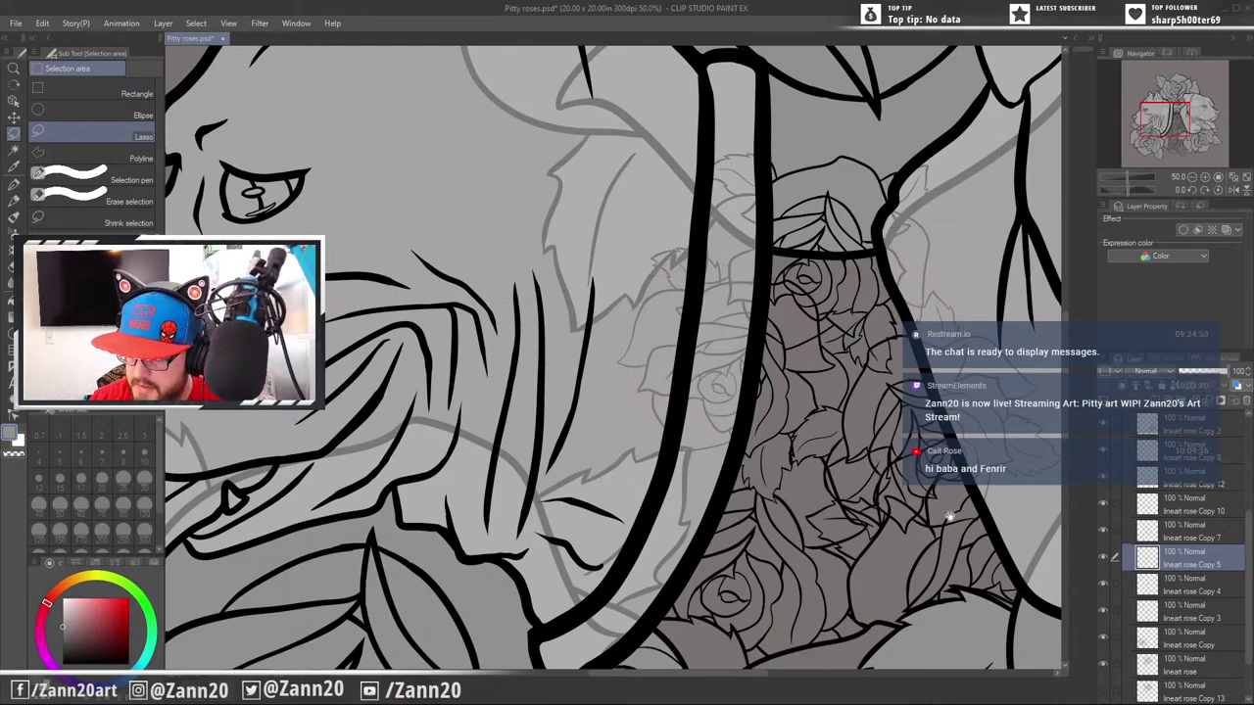
drag(965, 537, 945, 561)
mouse_move(895, 516)
mouse_down()
mouse_move(884, 484)
mouse_move(852, 496)
mouse_move(846, 486)
mouse_up()
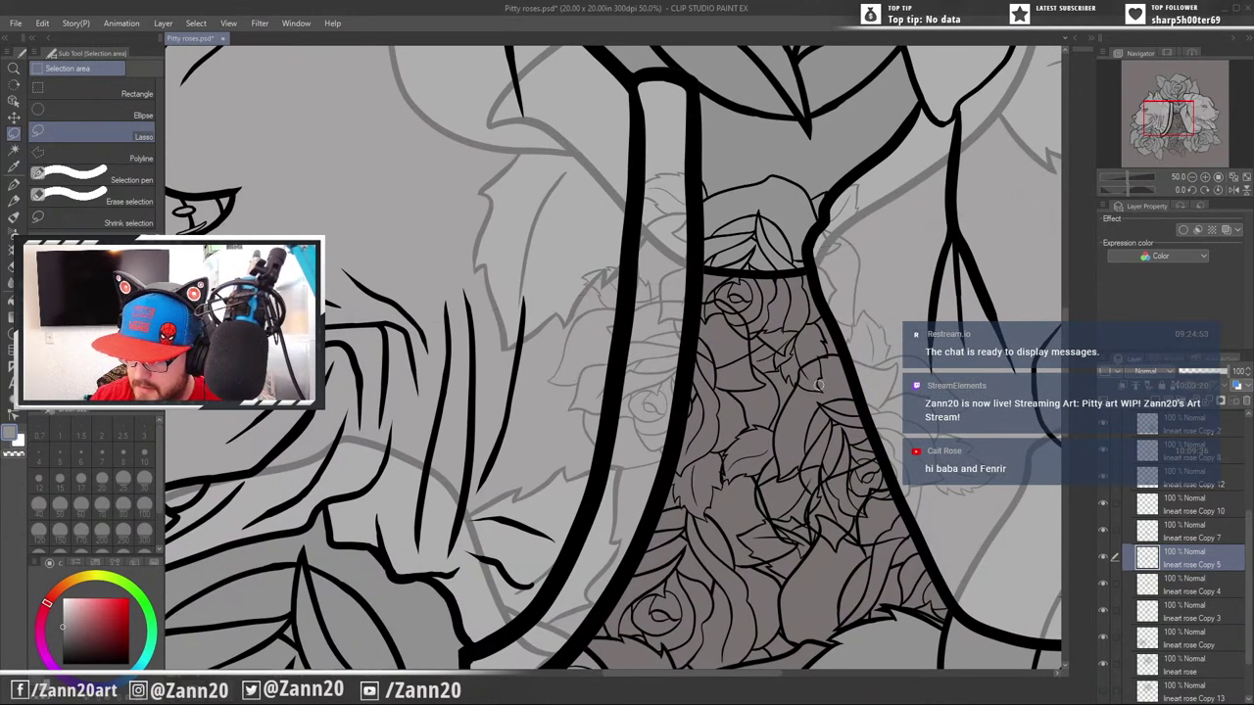
drag(987, 598, 975, 545)
click(1103, 558)
click(1103, 557)
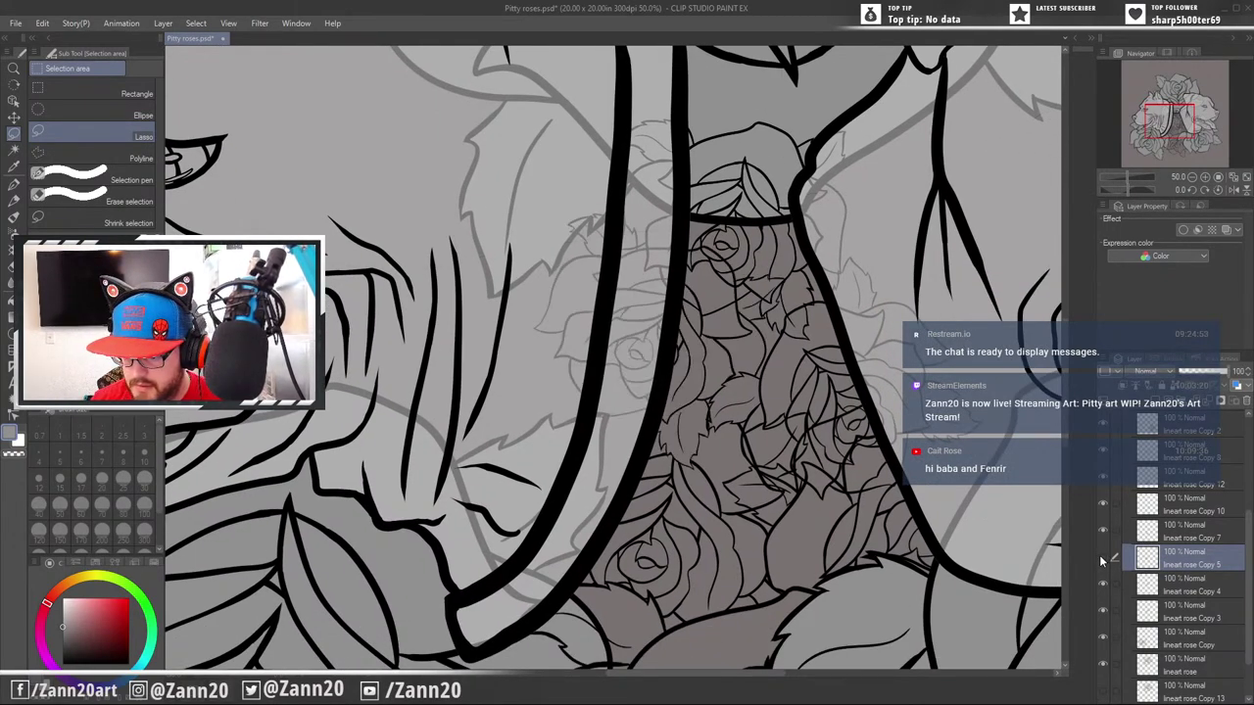
click(1102, 558)
click(1102, 558)
click(1103, 559)
click(1102, 557)
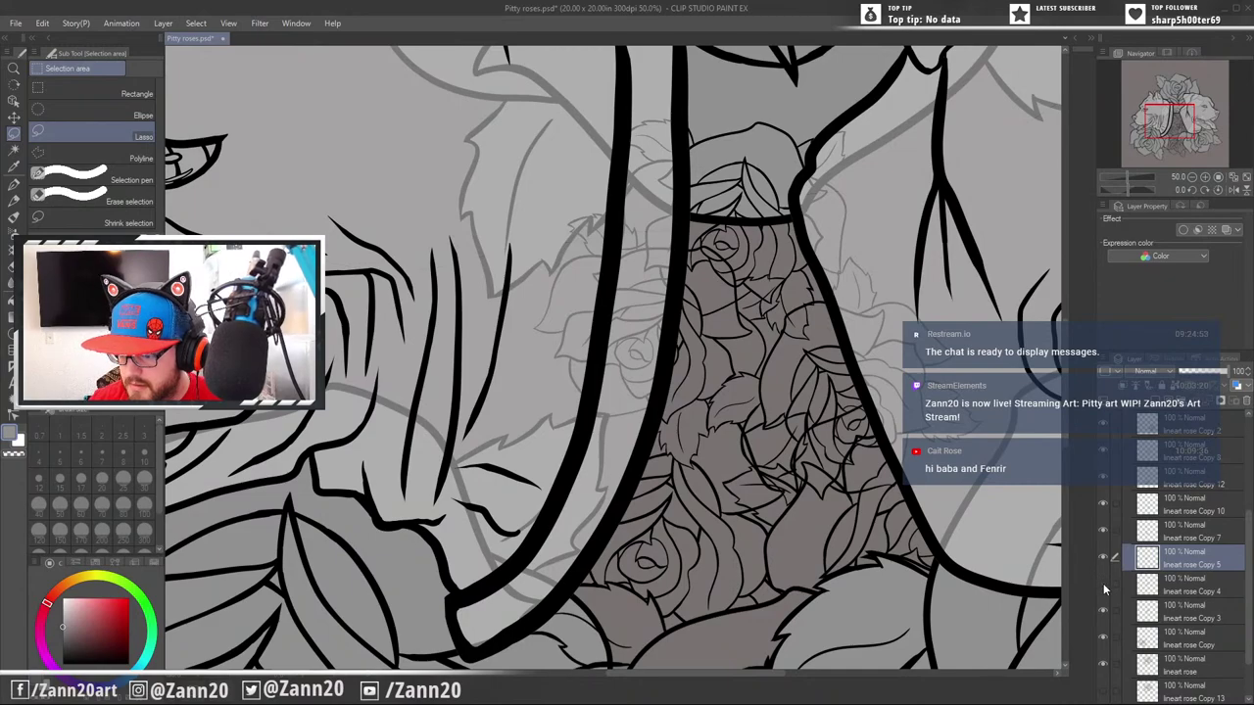
Delete the layer "lineart rose Copy 4"
click(1148, 586)
click(1245, 402)
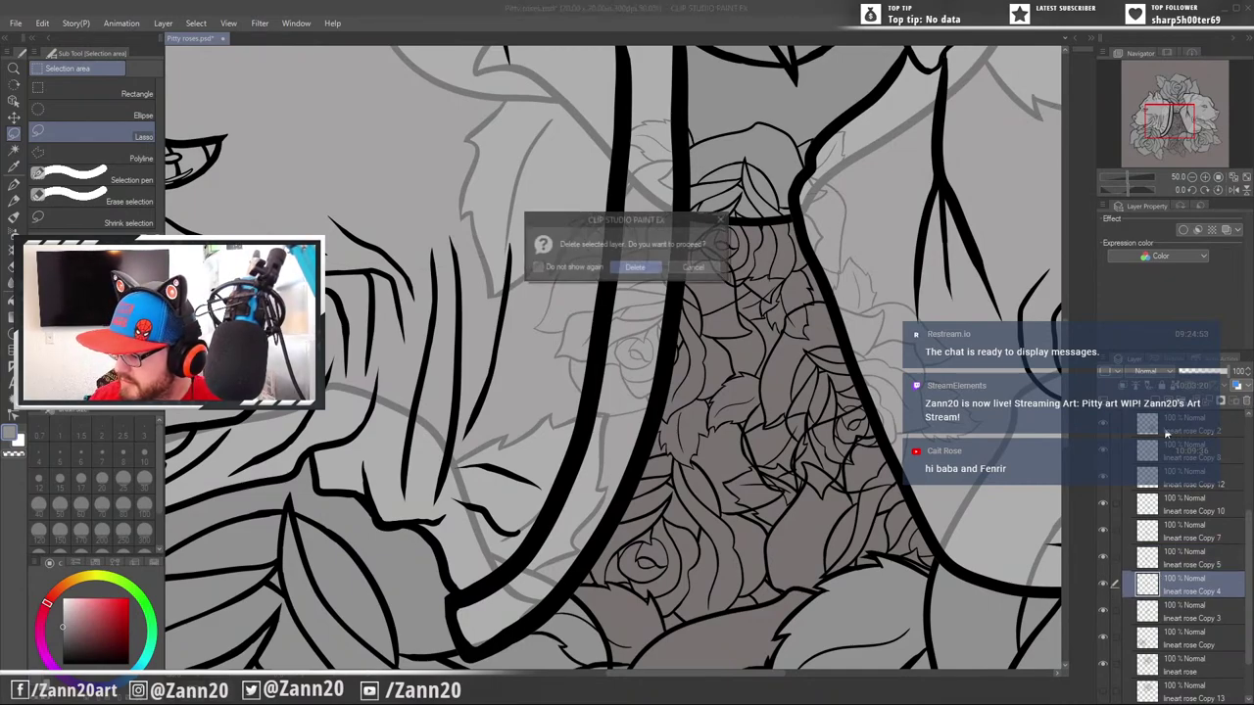
click(636, 268)
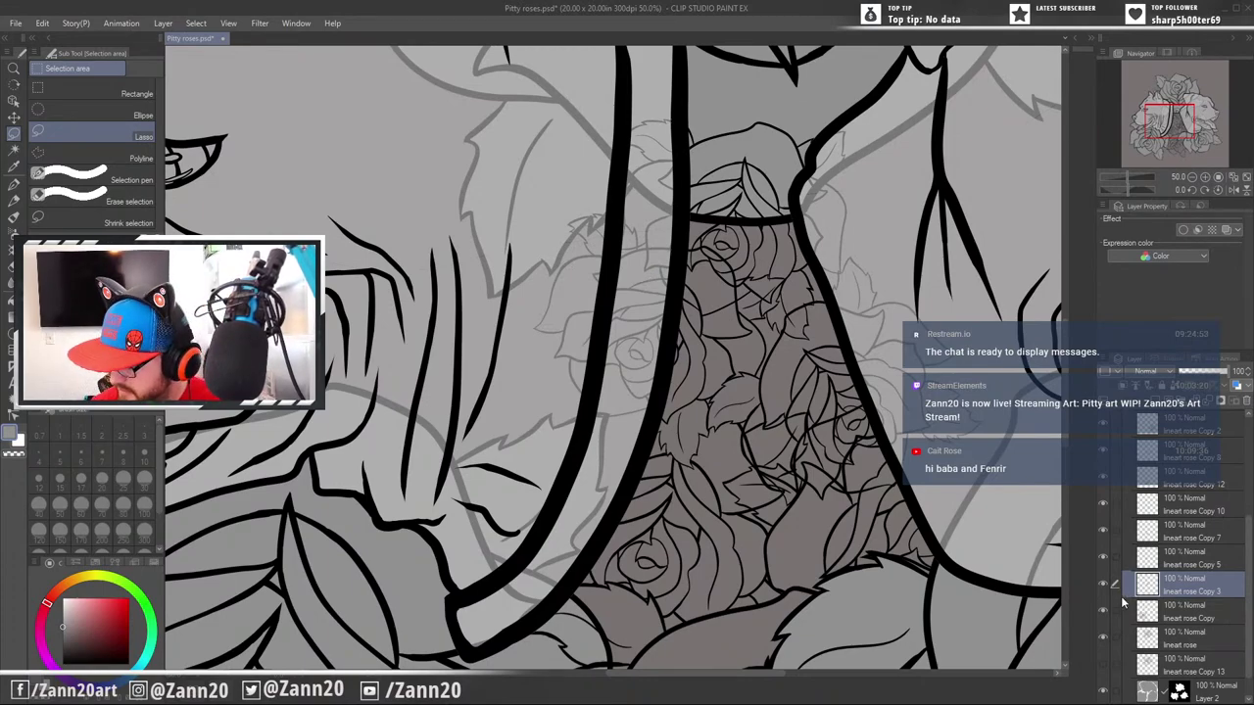
Trim the overlapping rose lines on the lineart rose Copy 3 layer between the two dogs, comparing the drawing with that layer hidden and shown
click(1104, 588)
click(1104, 588)
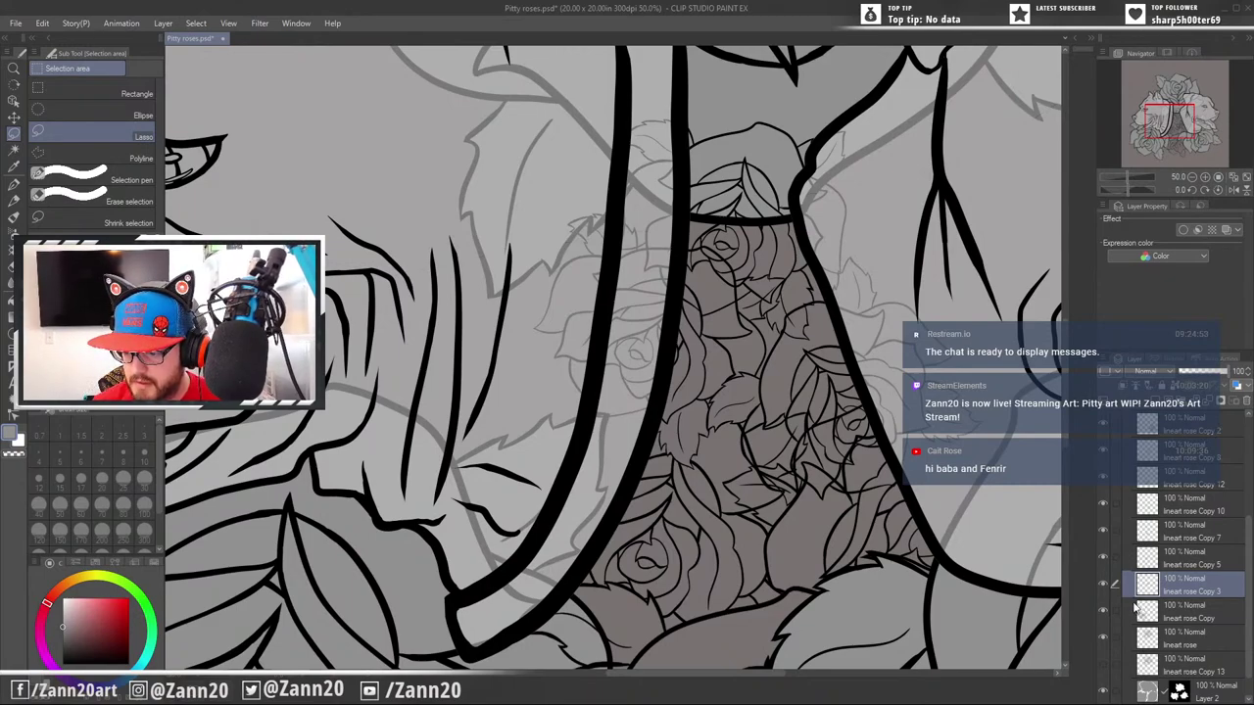
drag(850, 331, 845, 502)
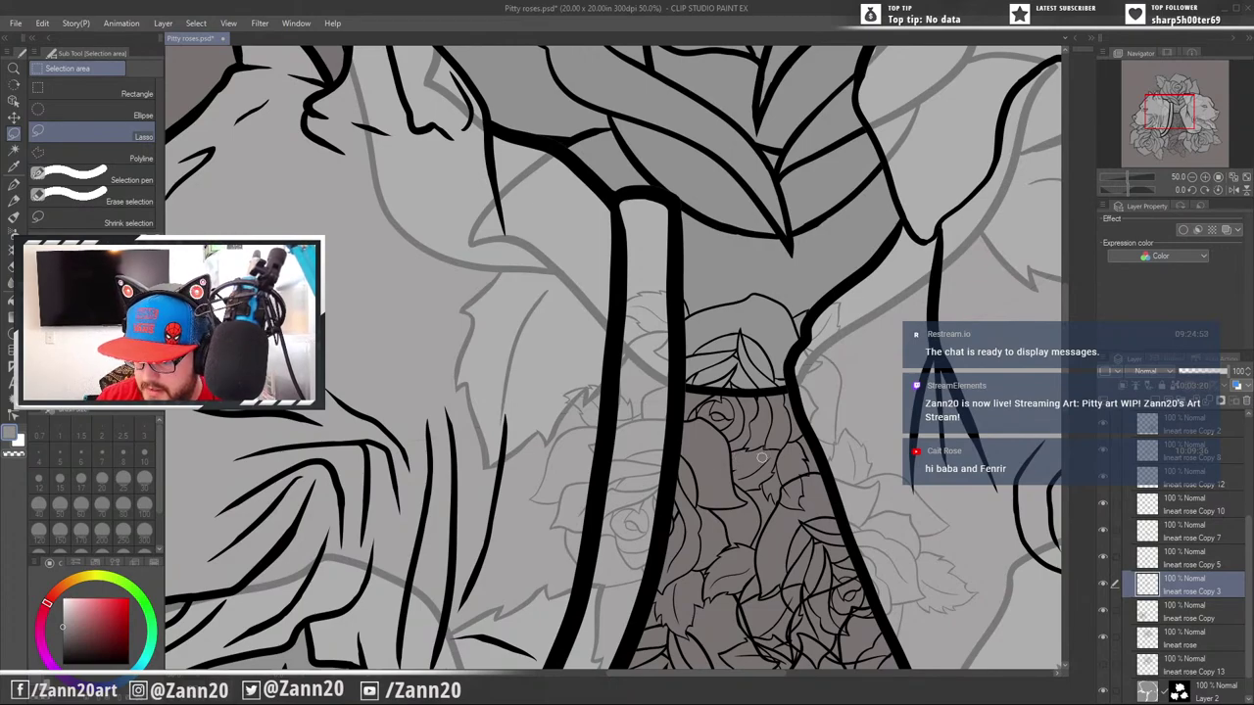
scroll(903, 560, down, 3)
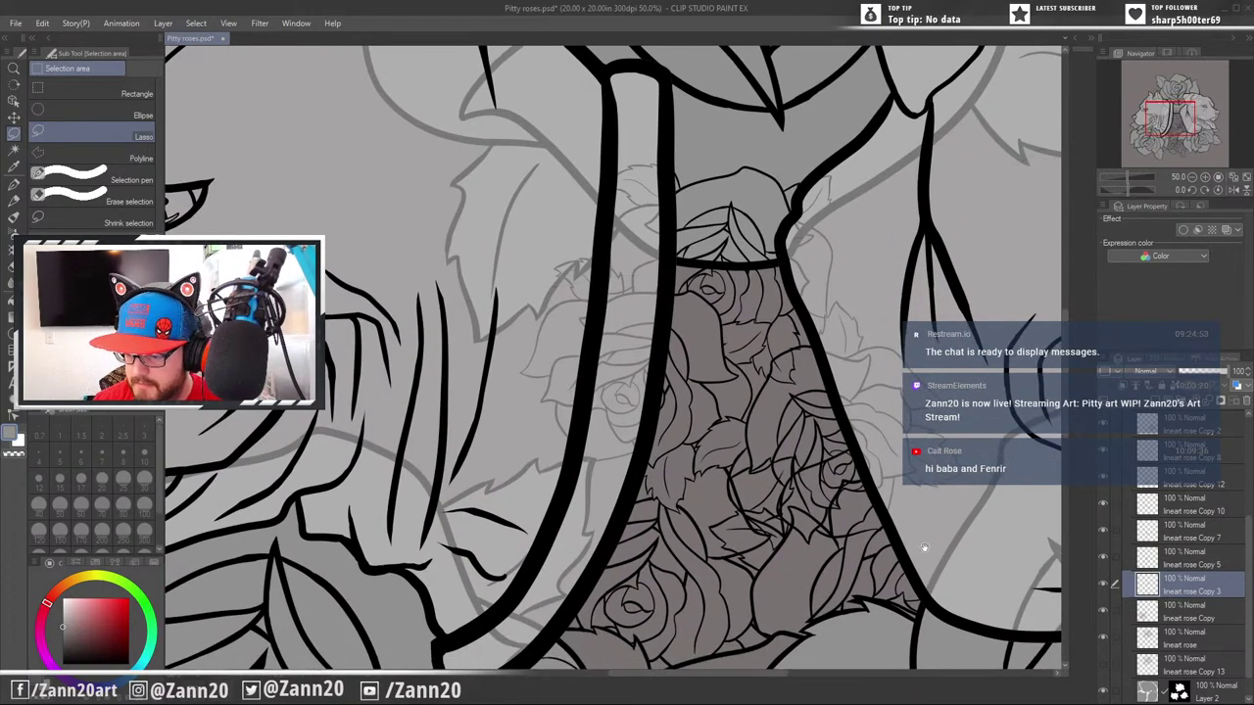
drag(924, 549, 939, 555)
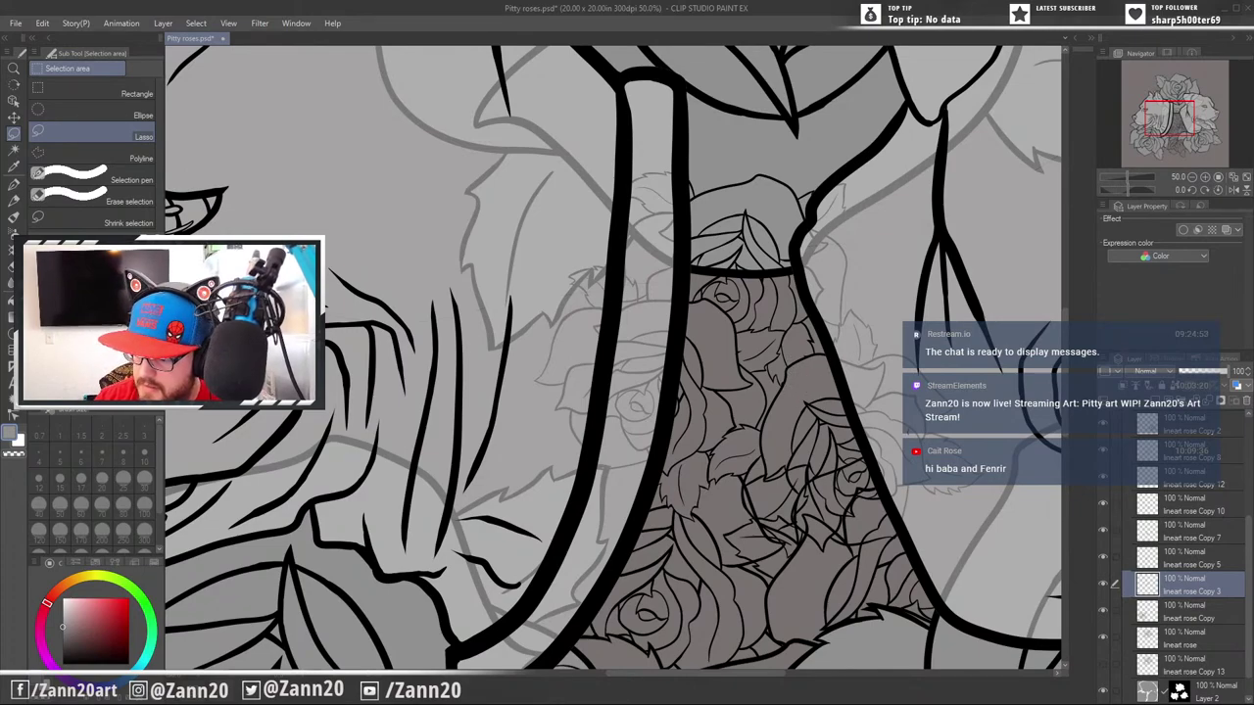
drag(959, 567, 961, 475)
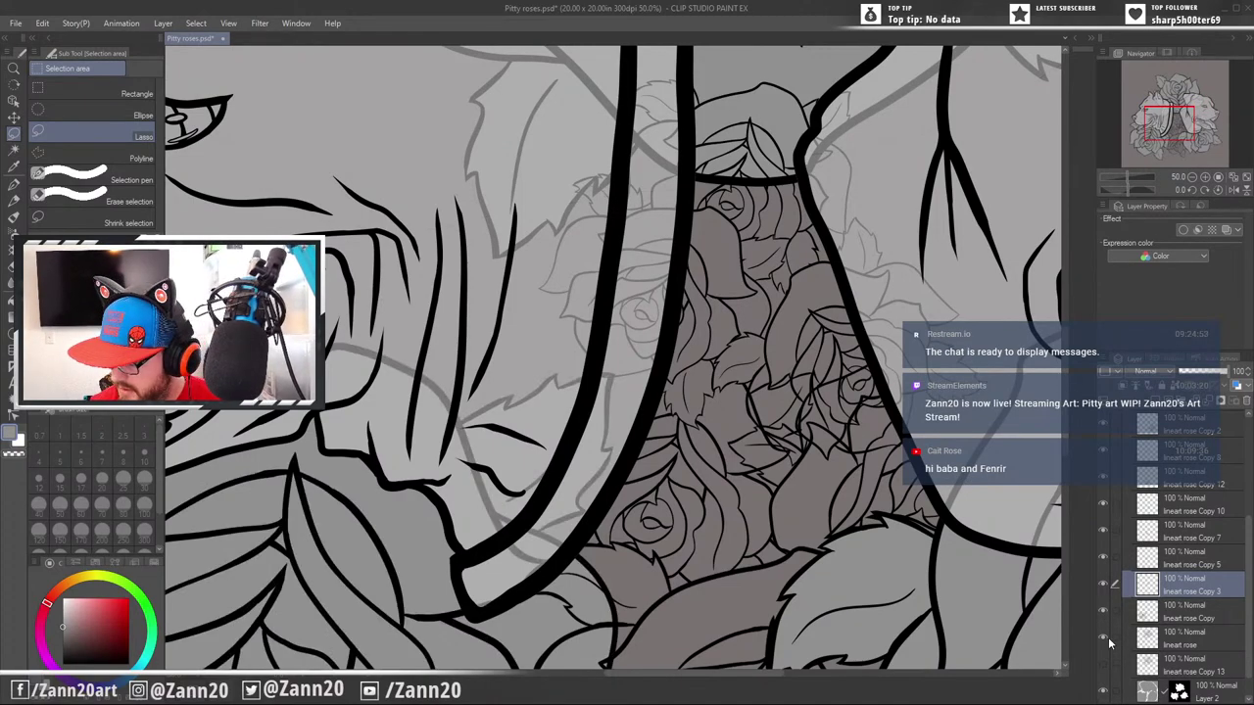
Toggle the visibility of the lineart rose Copy 2, Copy 8, Copy 12 and Copy 10 layers to identify which lines belong to each
click(1103, 558)
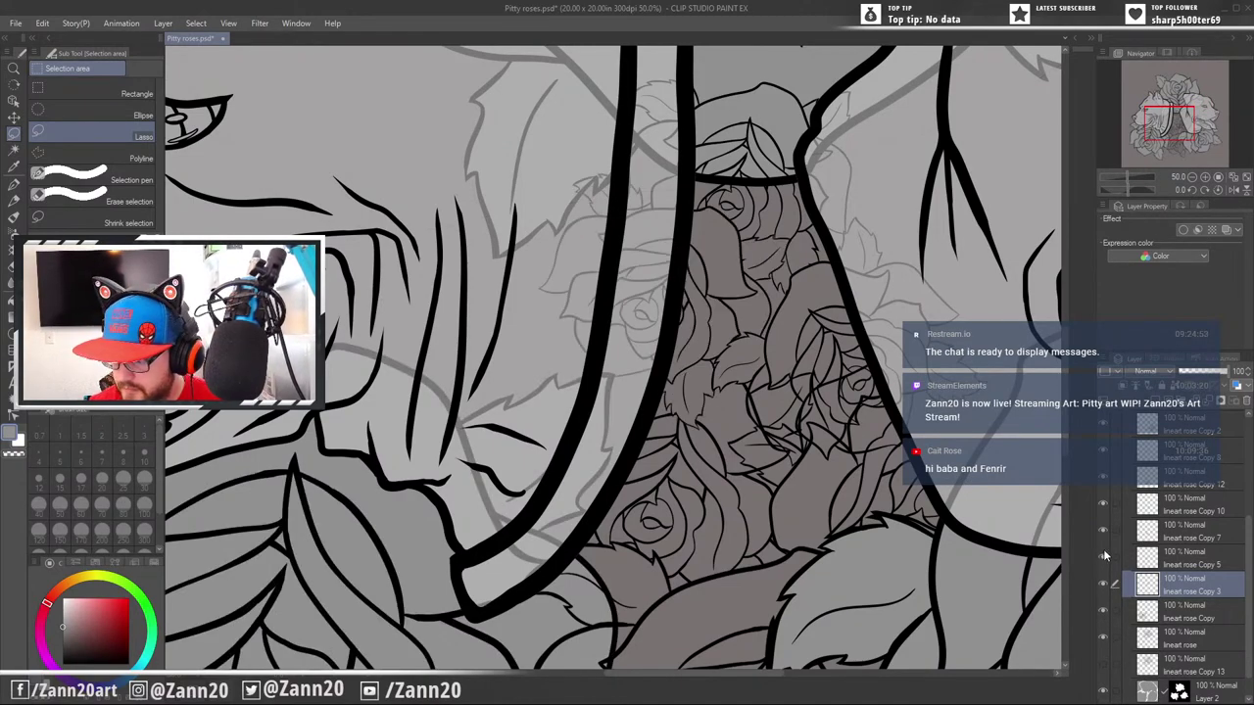
click(1105, 432)
click(1104, 431)
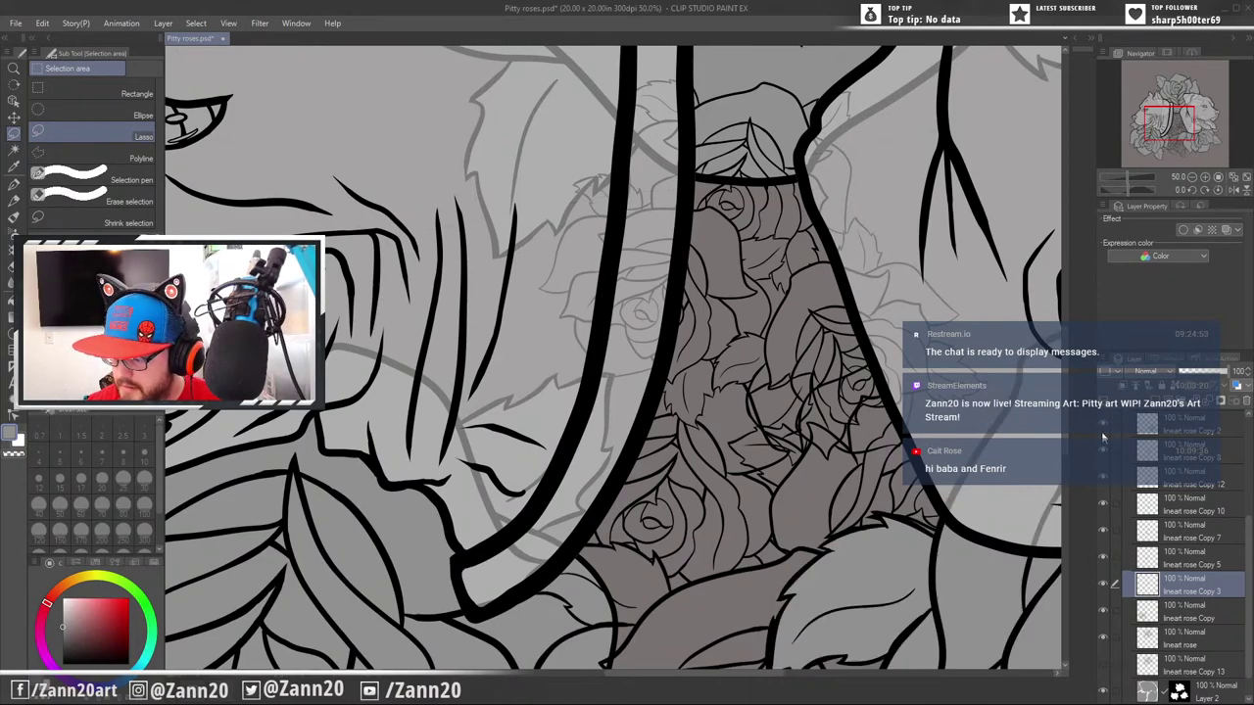
click(1103, 452)
click(1104, 453)
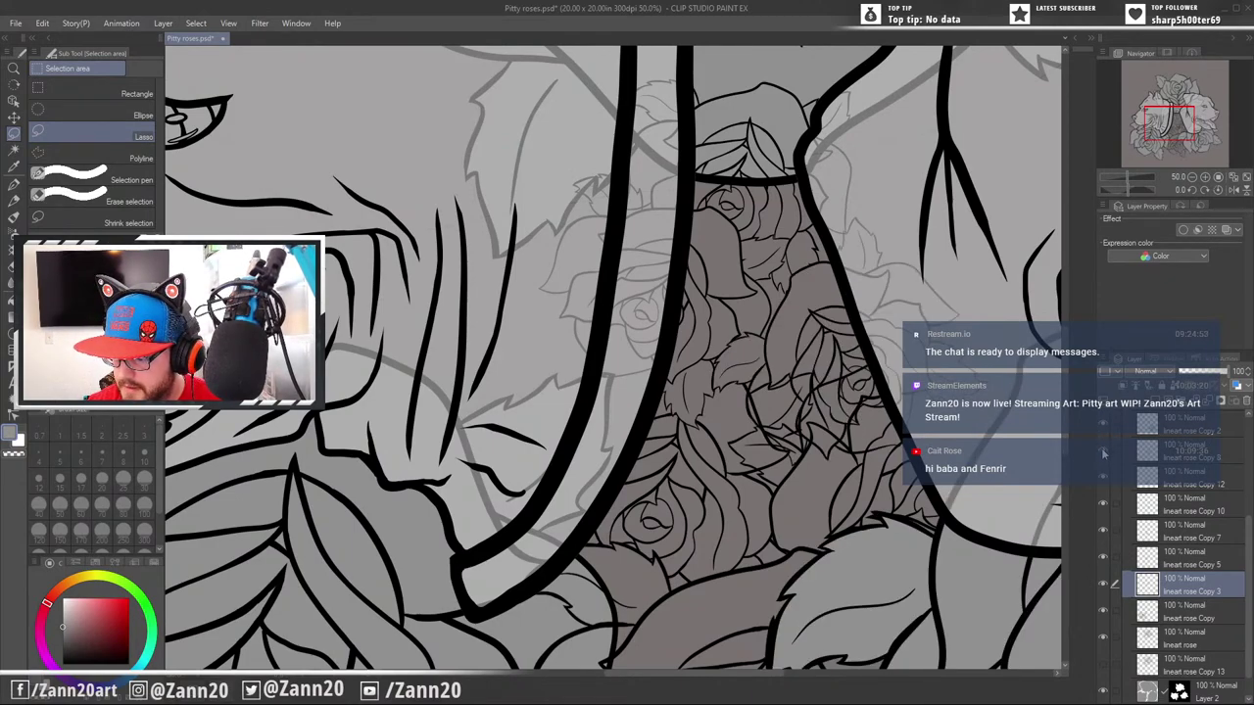
click(1104, 453)
click(1103, 452)
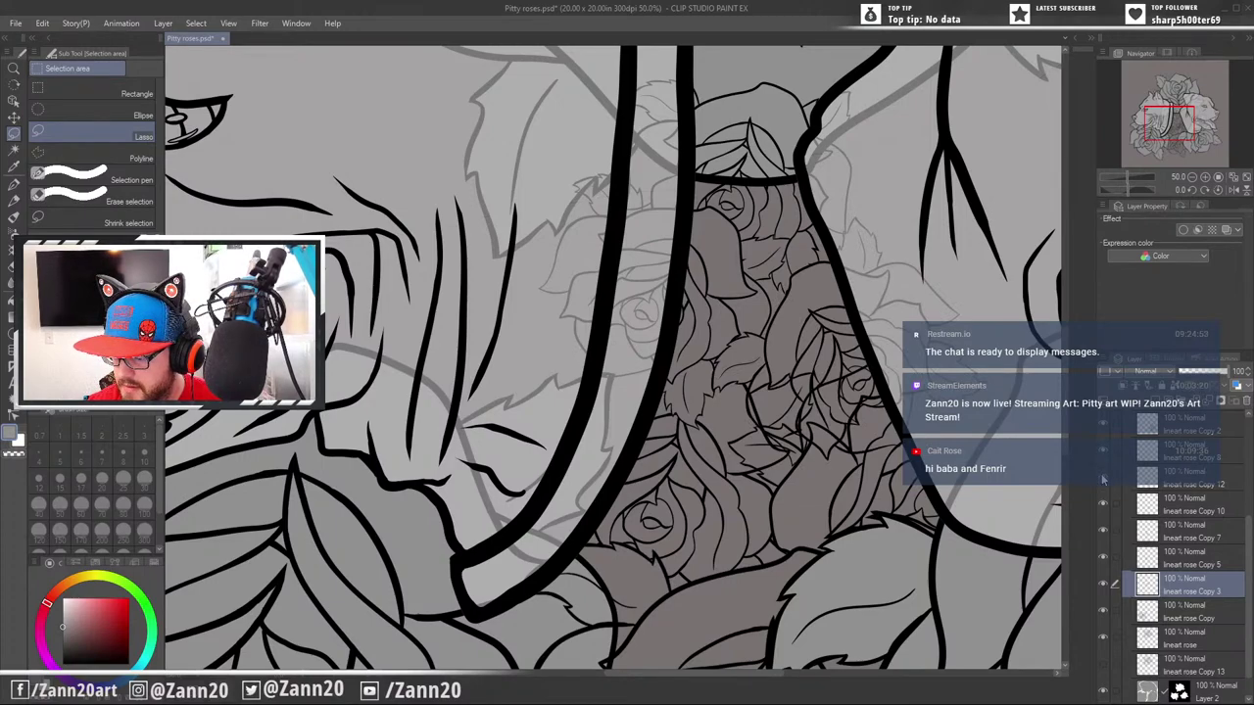
click(1103, 478)
click(1103, 478)
click(1103, 505)
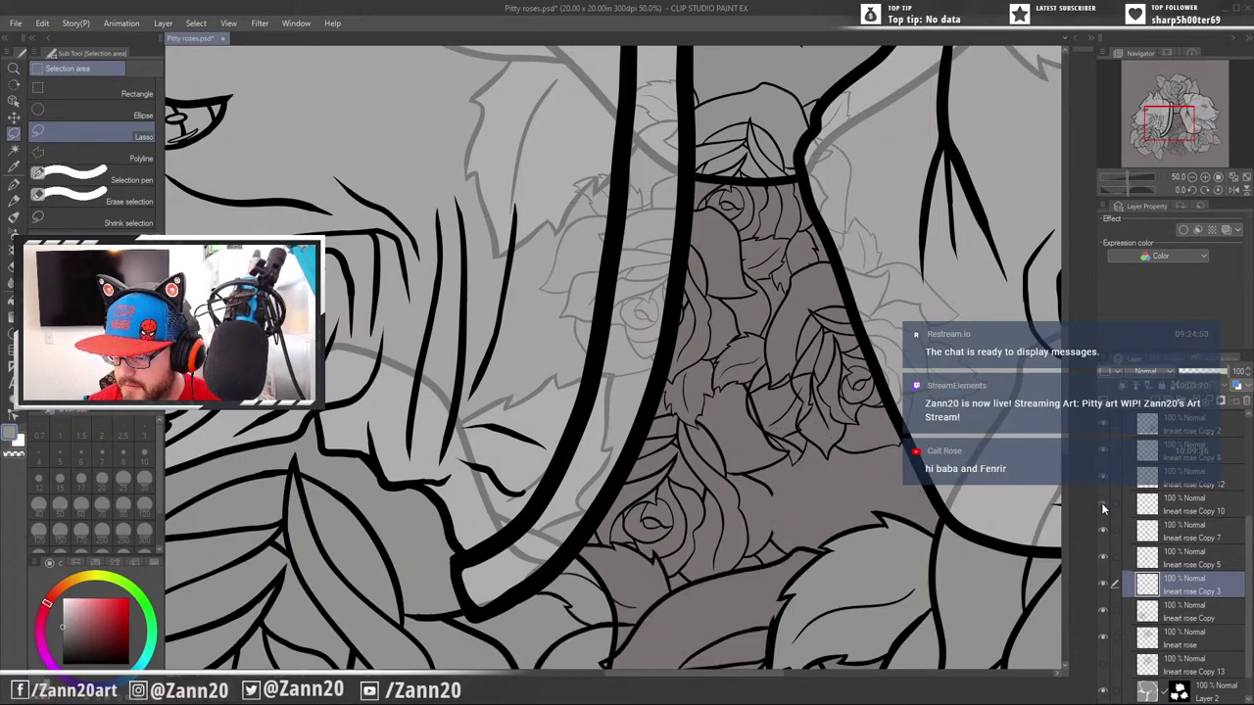
click(1102, 506)
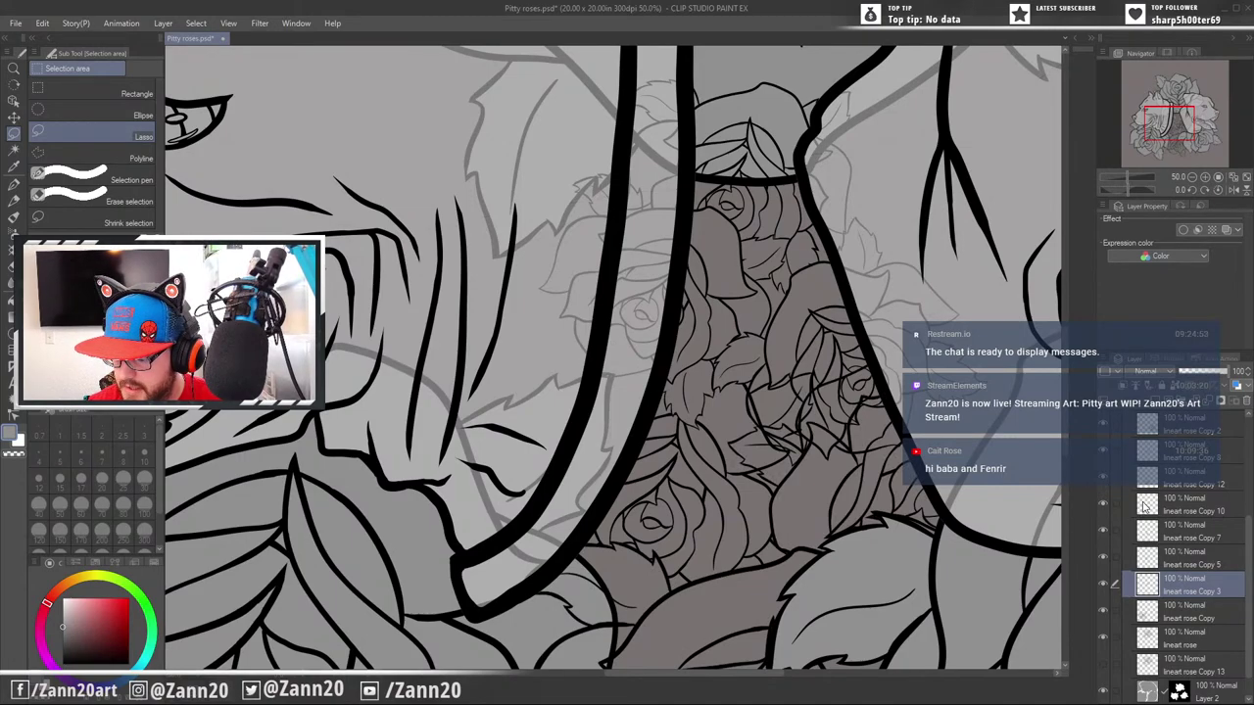
Trim the lines of the lineart rose Copy 8 layer where they overlap the neighbouring roses between the dogs
click(1105, 453)
click(1105, 454)
click(1149, 456)
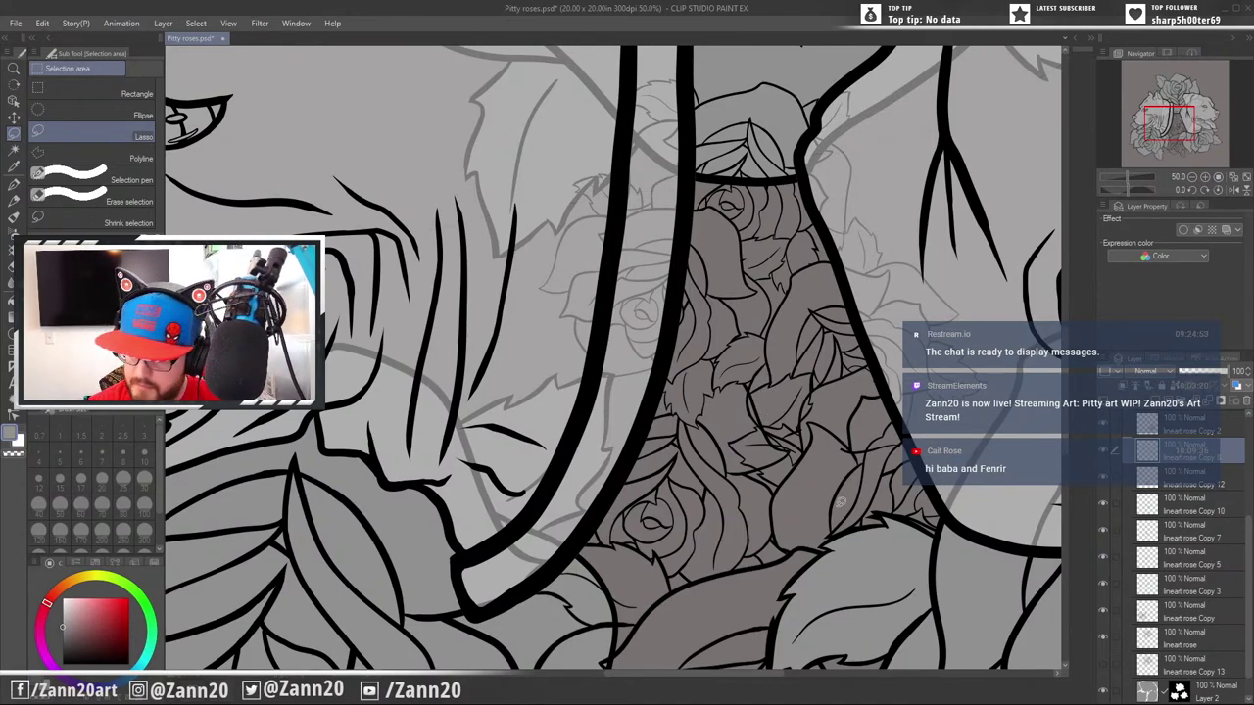
drag(925, 510, 890, 503)
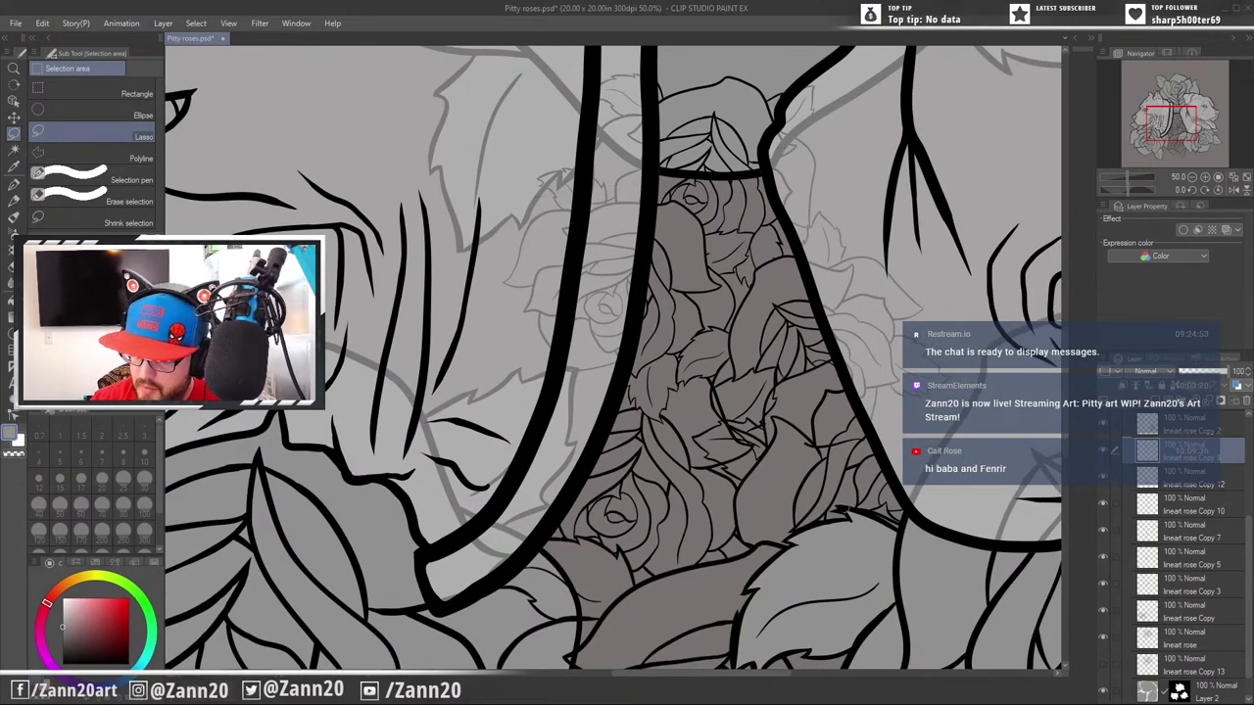
drag(927, 554, 884, 579)
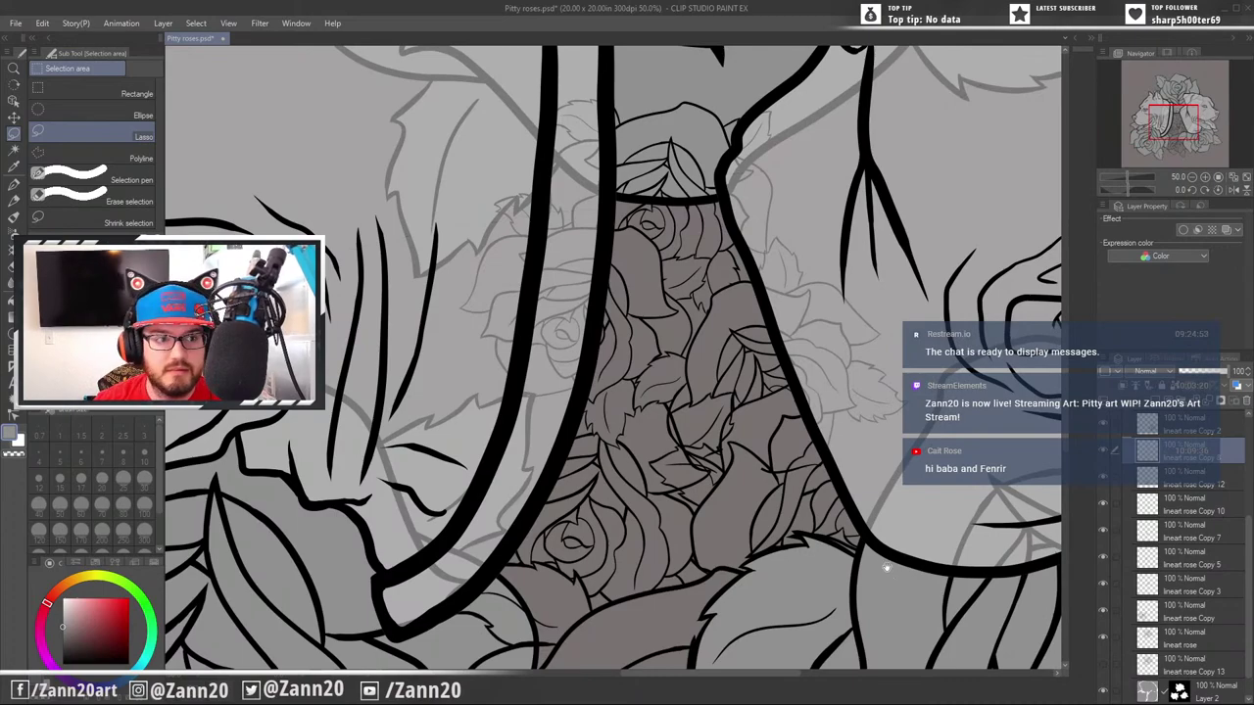
drag(855, 512, 877, 481)
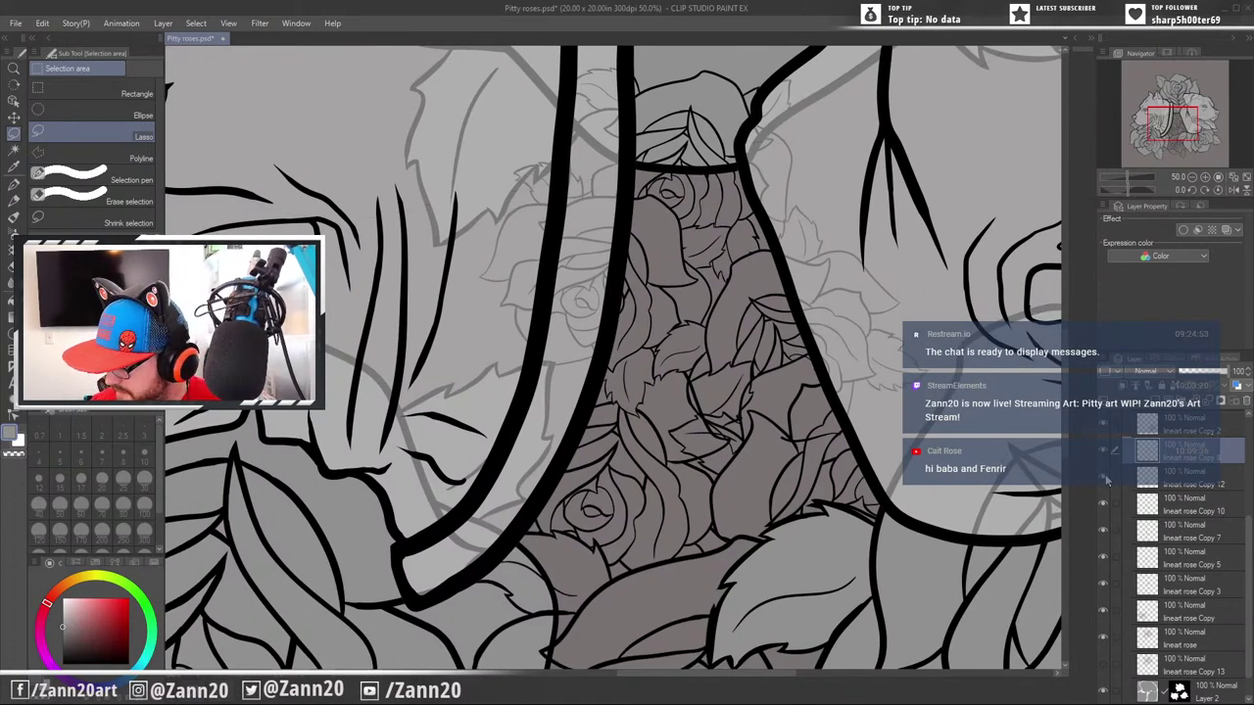
Trim the lineart rose Copy 7 lines that run through the neighbouring leaves, checking the Copy 12, Copy 10 and Copy 7 layers to locate them
click(1106, 480)
click(1106, 482)
click(1101, 501)
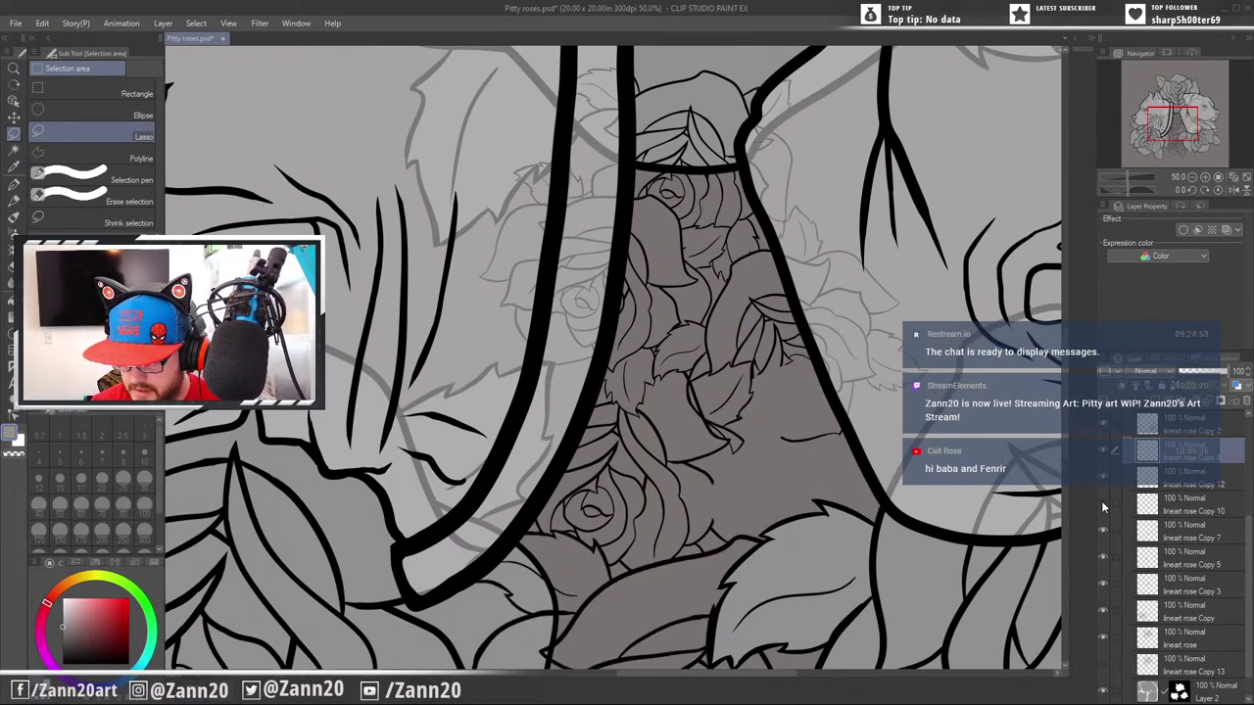
click(1101, 502)
click(1102, 502)
click(1102, 502)
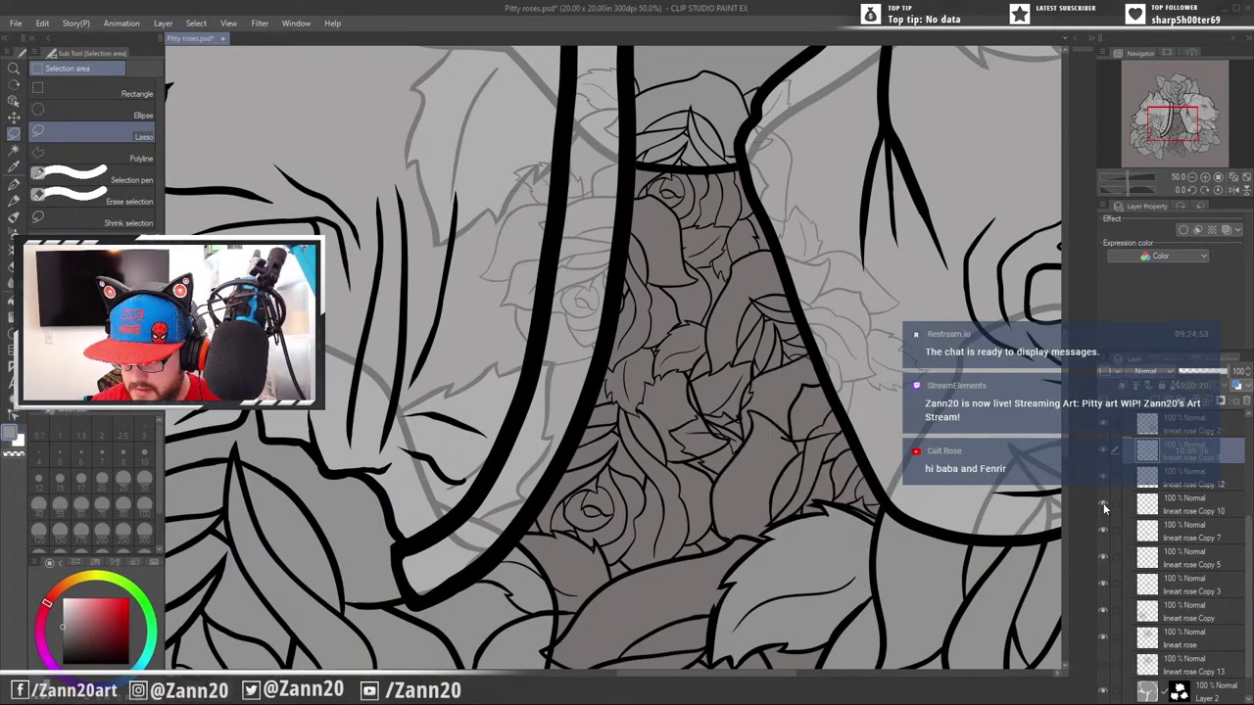
click(1101, 527)
click(1101, 528)
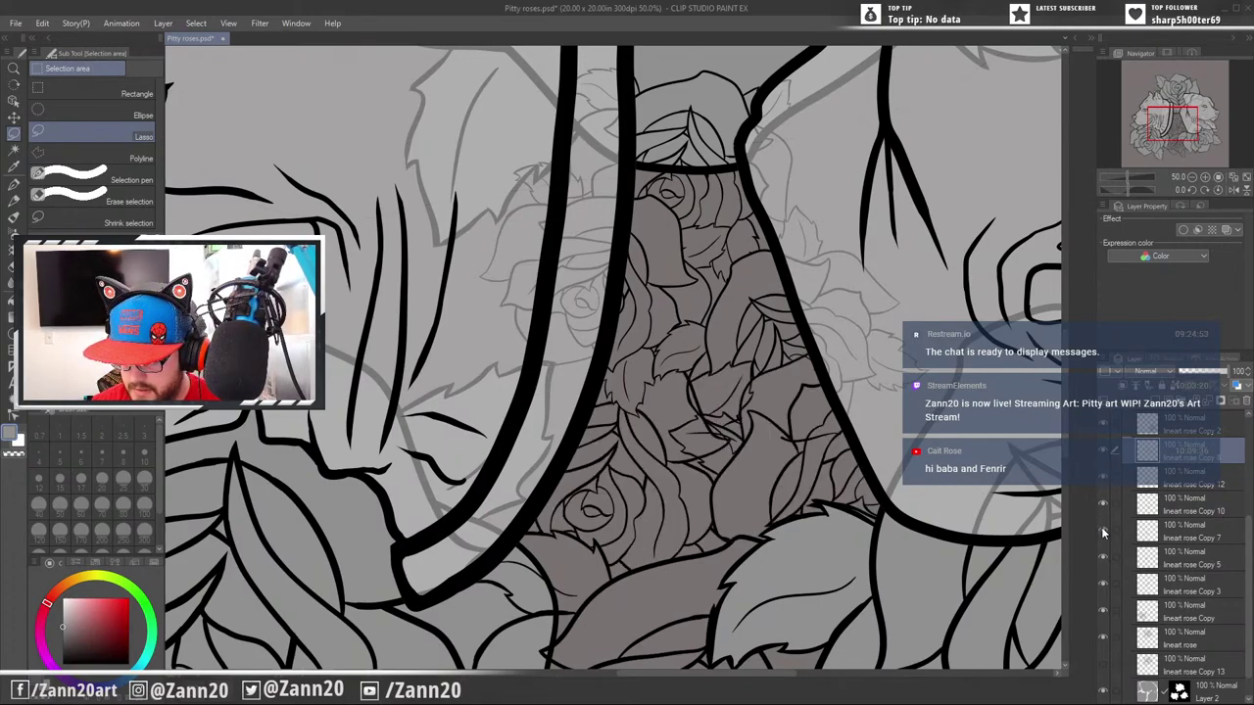
click(1146, 534)
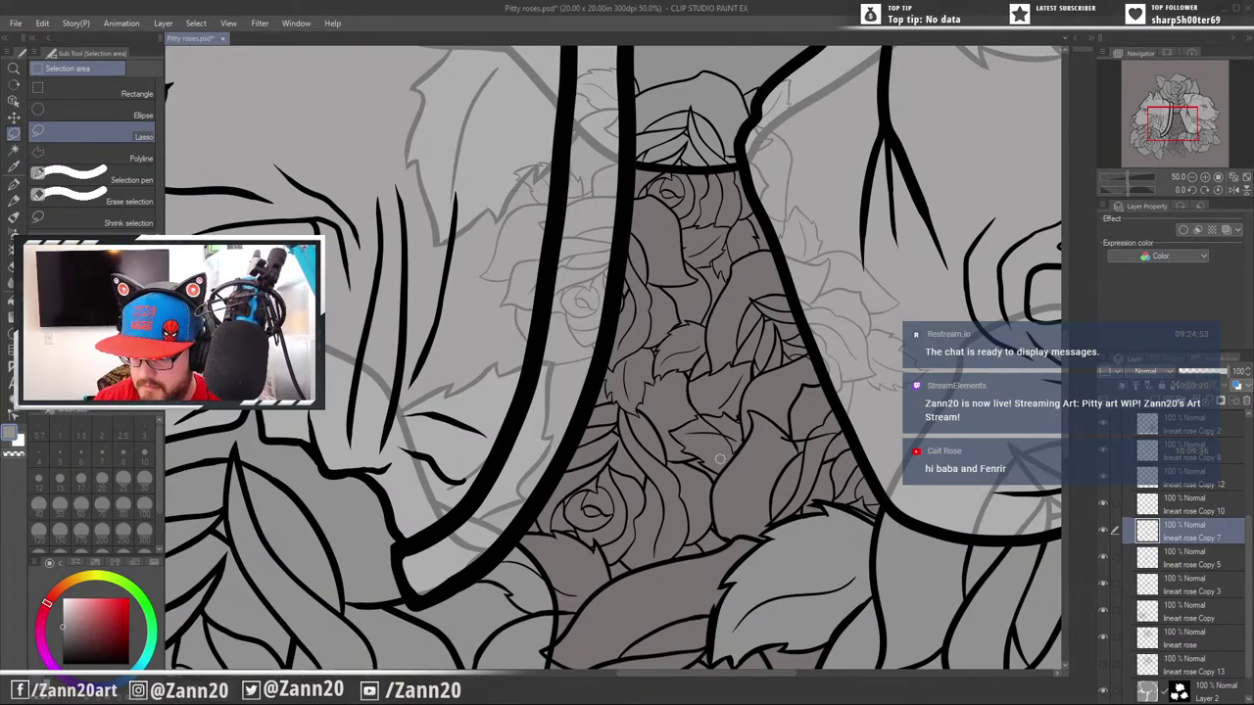
Toggle the lineart rose Copy 5, Copy 3, Copy 10, Copy 12 and Copy 8 layers to examine where their lines still overlap
click(1102, 558)
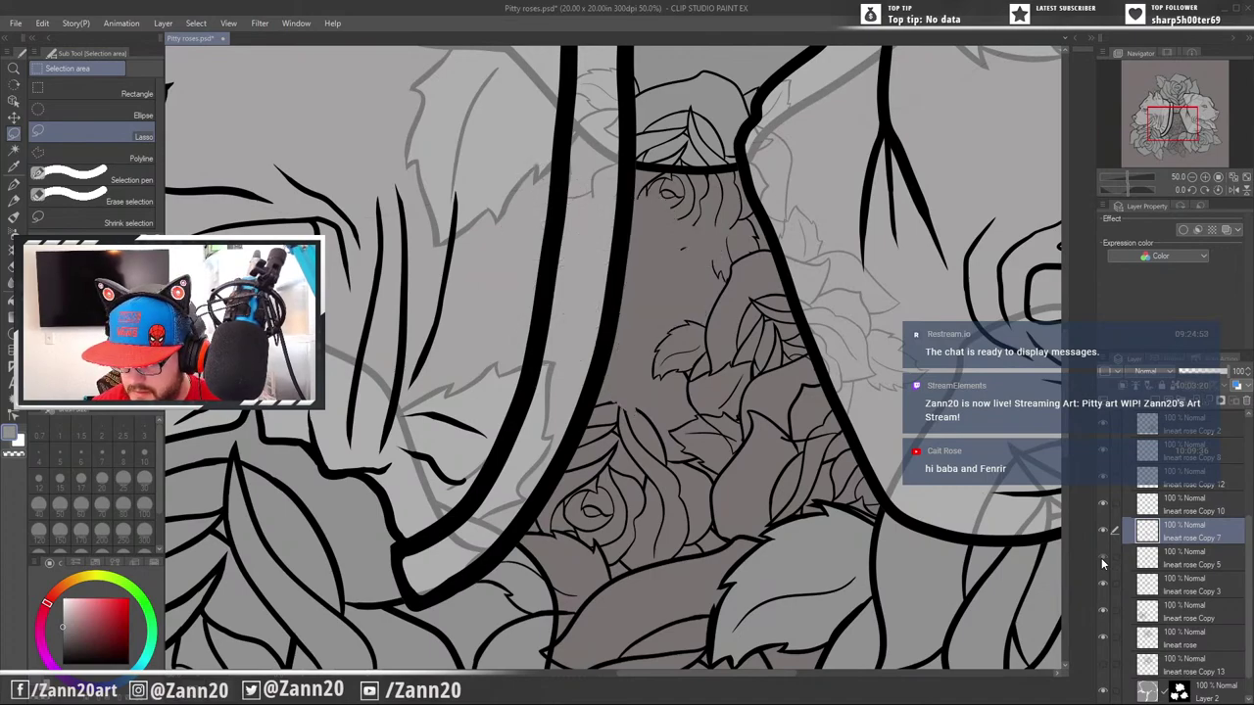
click(1102, 559)
click(1102, 584)
click(1102, 584)
click(1101, 501)
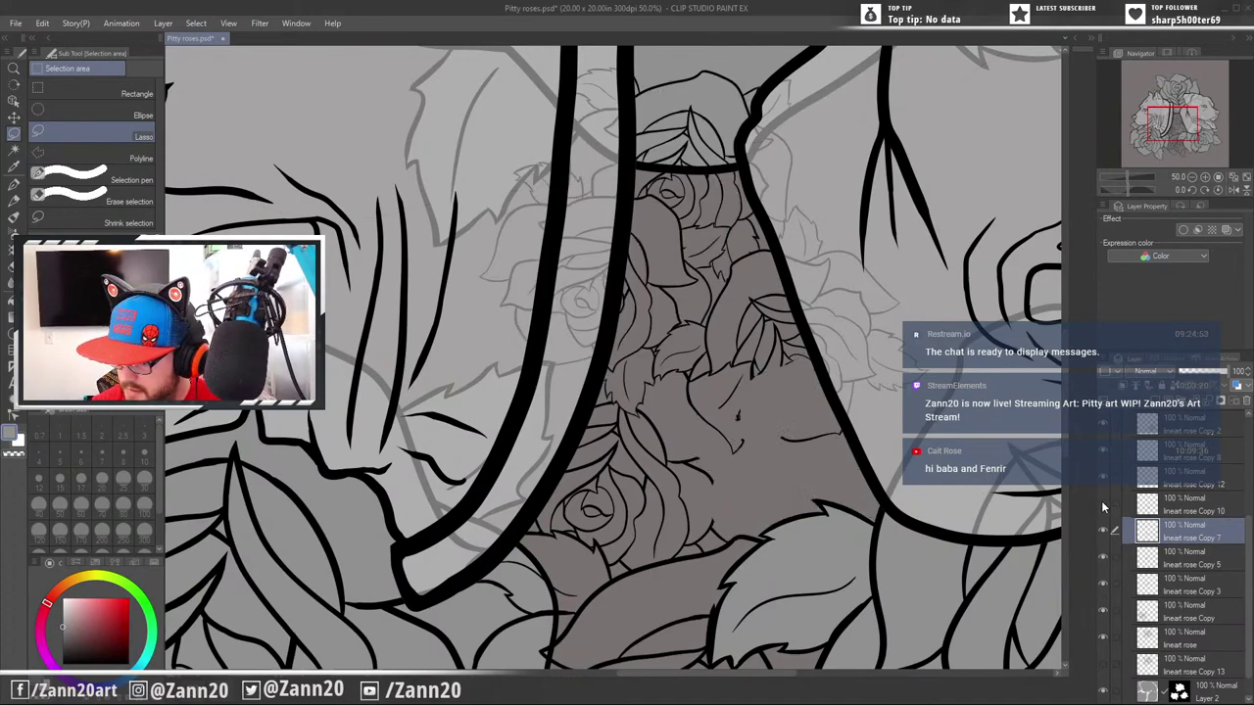
click(1101, 504)
click(1100, 504)
click(1100, 503)
click(1100, 504)
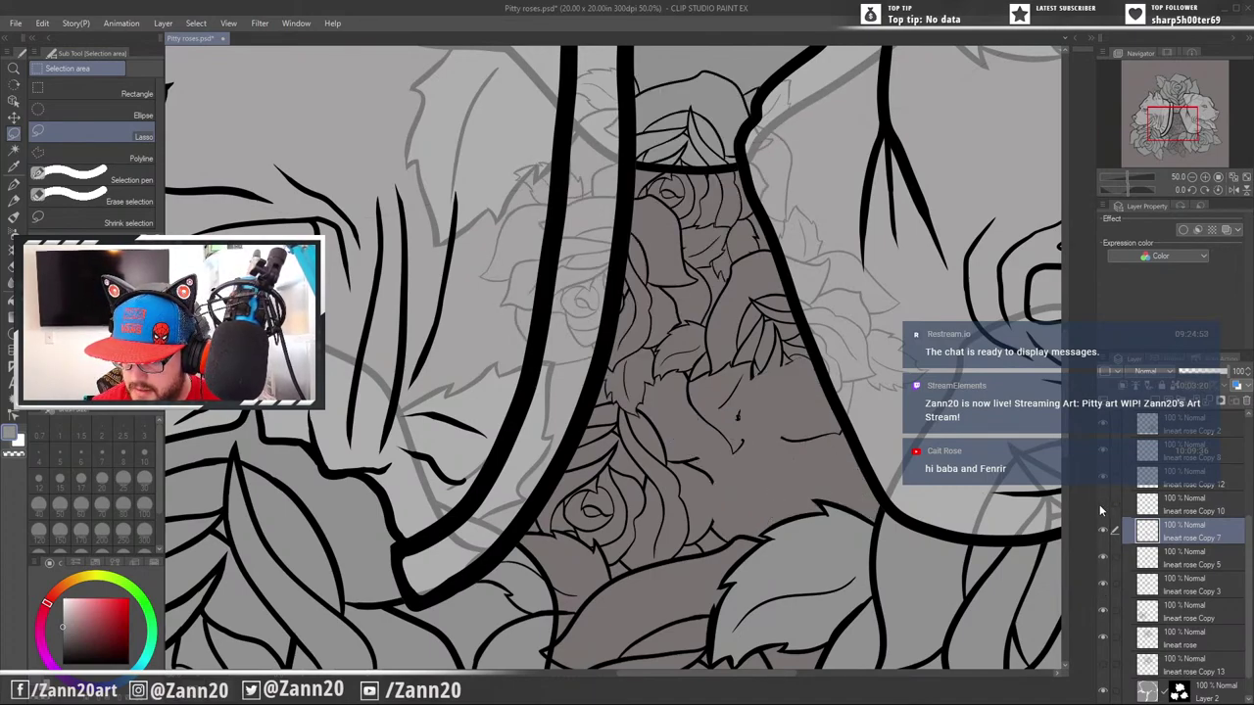
click(1099, 505)
click(1099, 505)
click(1099, 506)
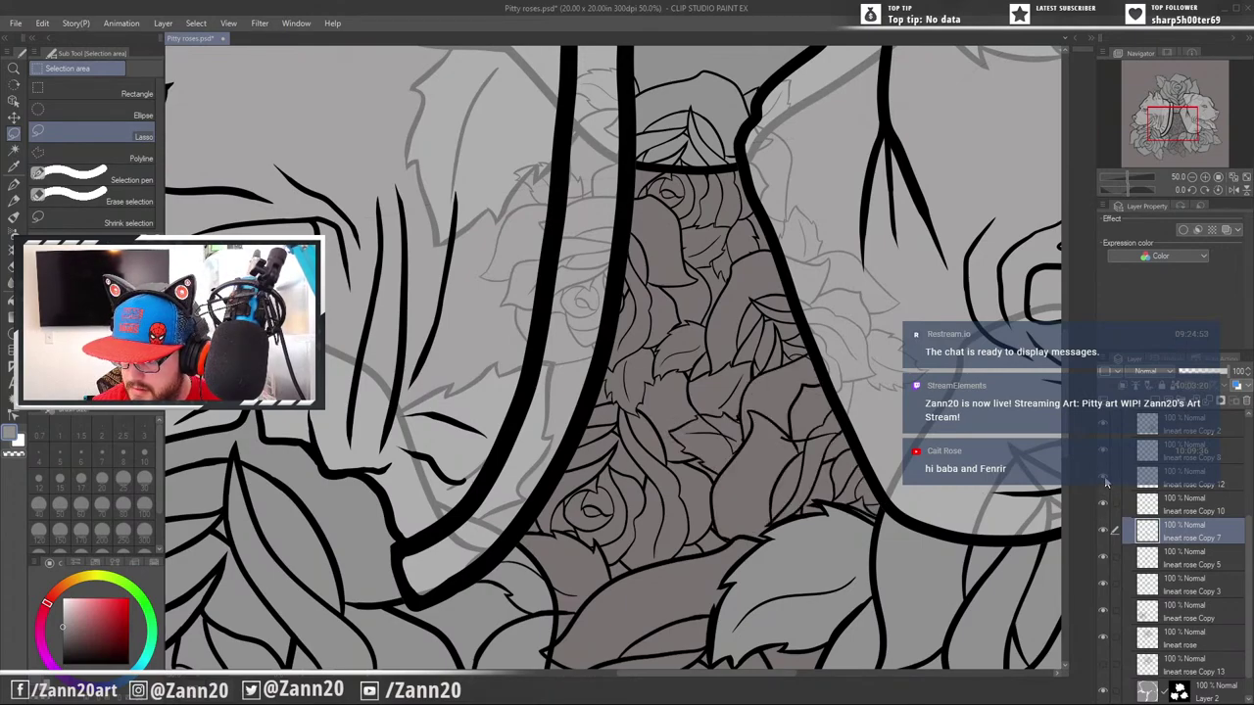
click(1104, 480)
click(1104, 480)
click(1103, 455)
click(1103, 455)
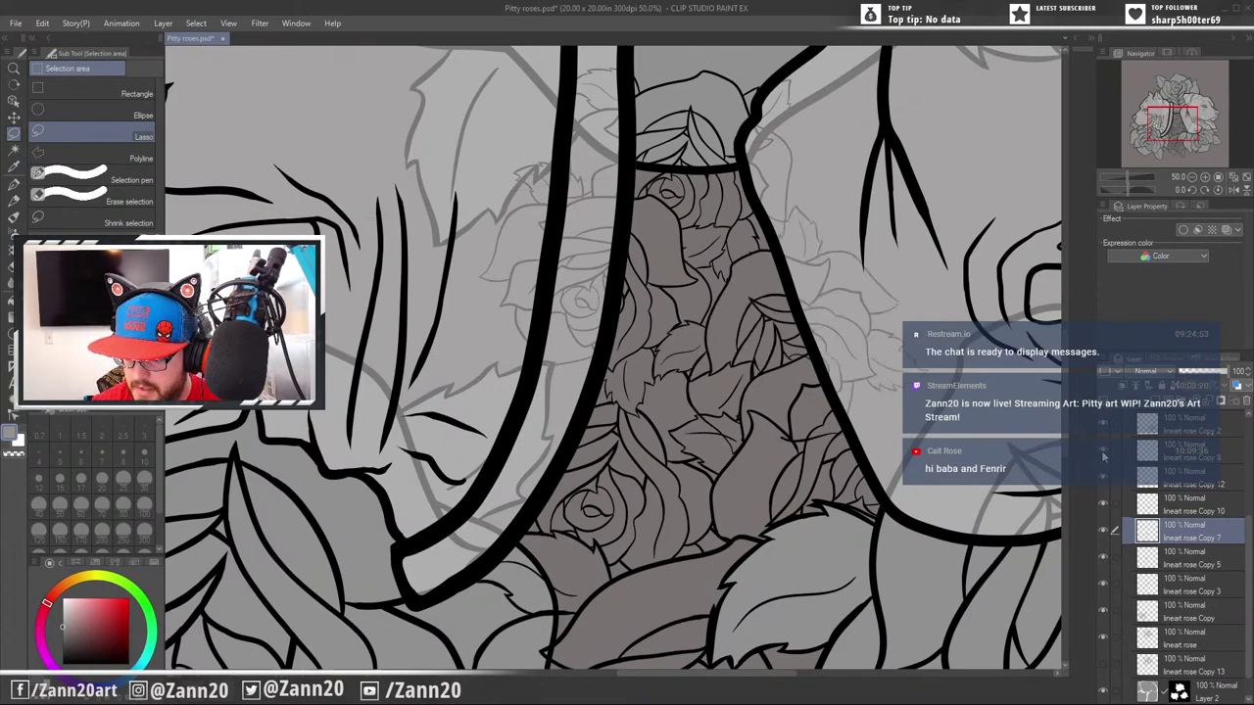
Clean up the remaining overlapping lines on the lineart rose Copy 8 layer beside the dog outline
click(1146, 454)
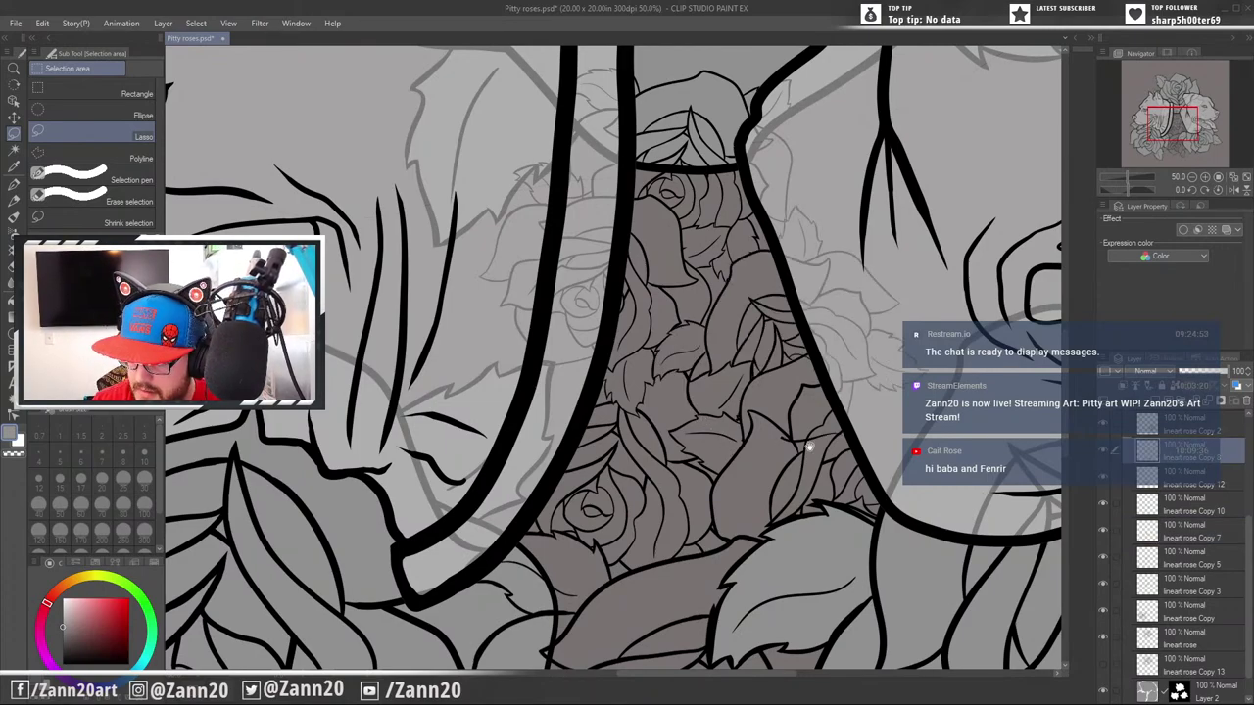
drag(809, 447, 807, 467)
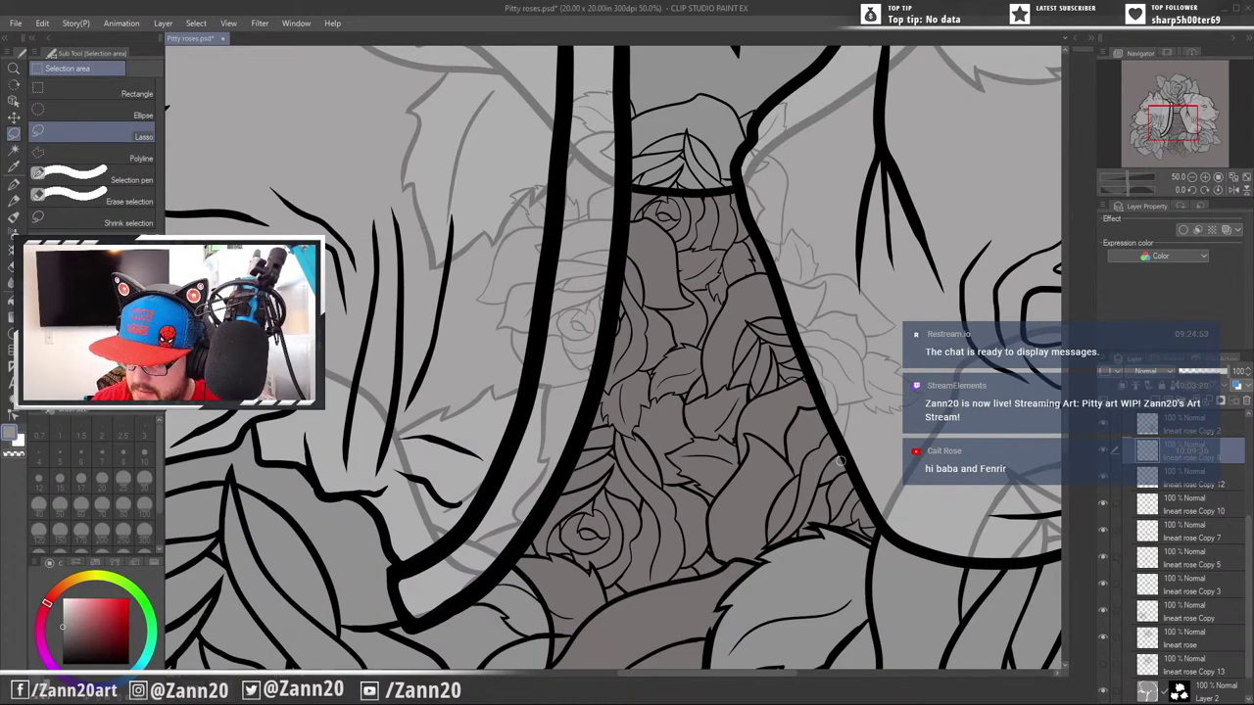
drag(948, 521, 947, 534)
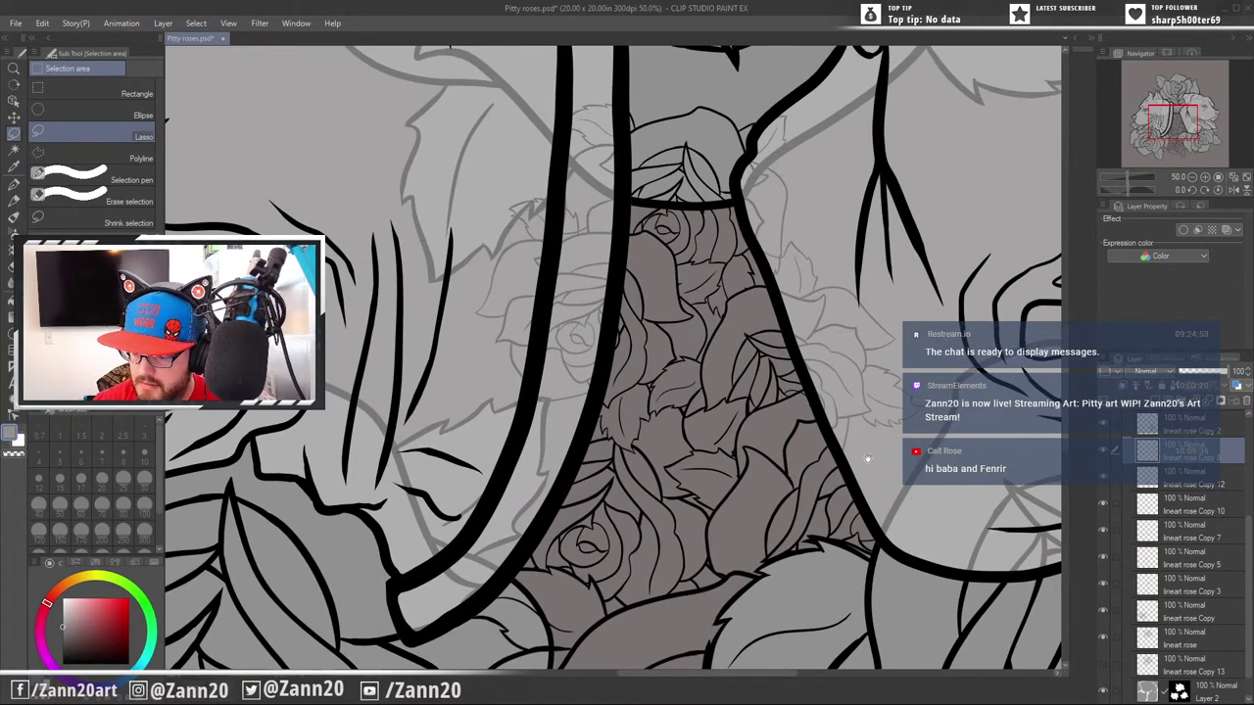
drag(826, 488, 848, 531)
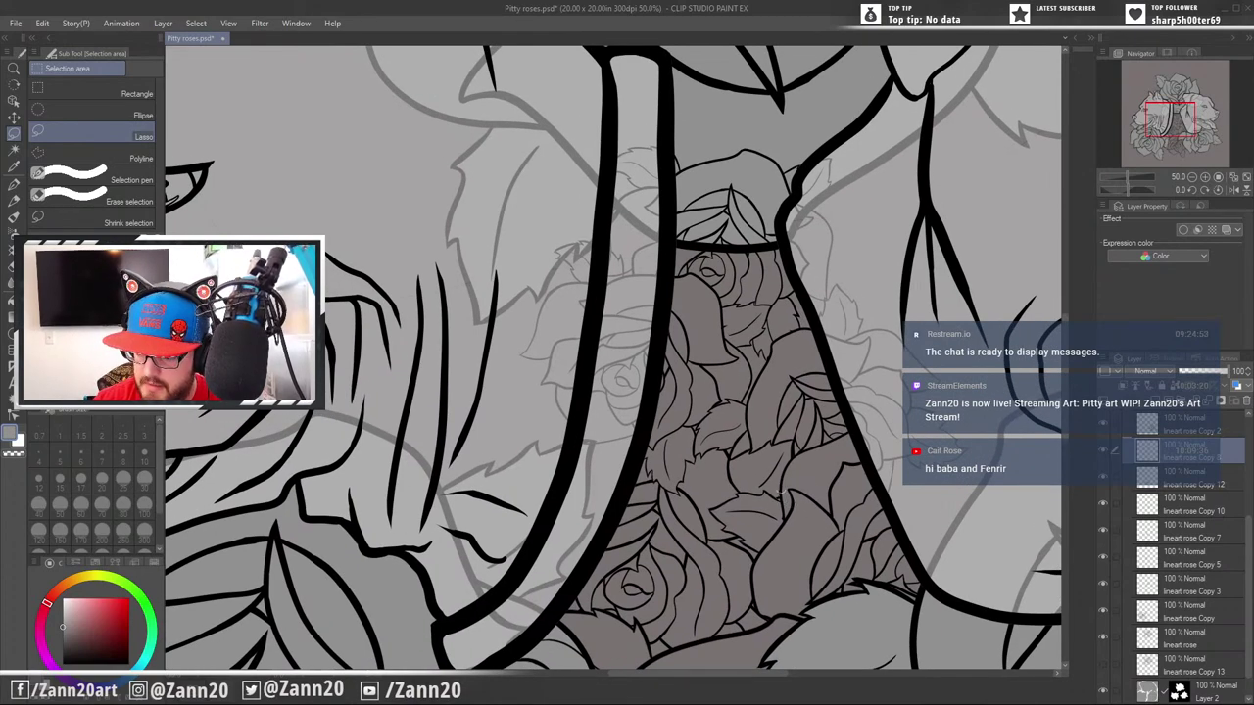
mouse_move(907, 507)
mouse_down()
mouse_move(915, 521)
mouse_move(913, 503)
mouse_up()
drag(892, 461, 898, 522)
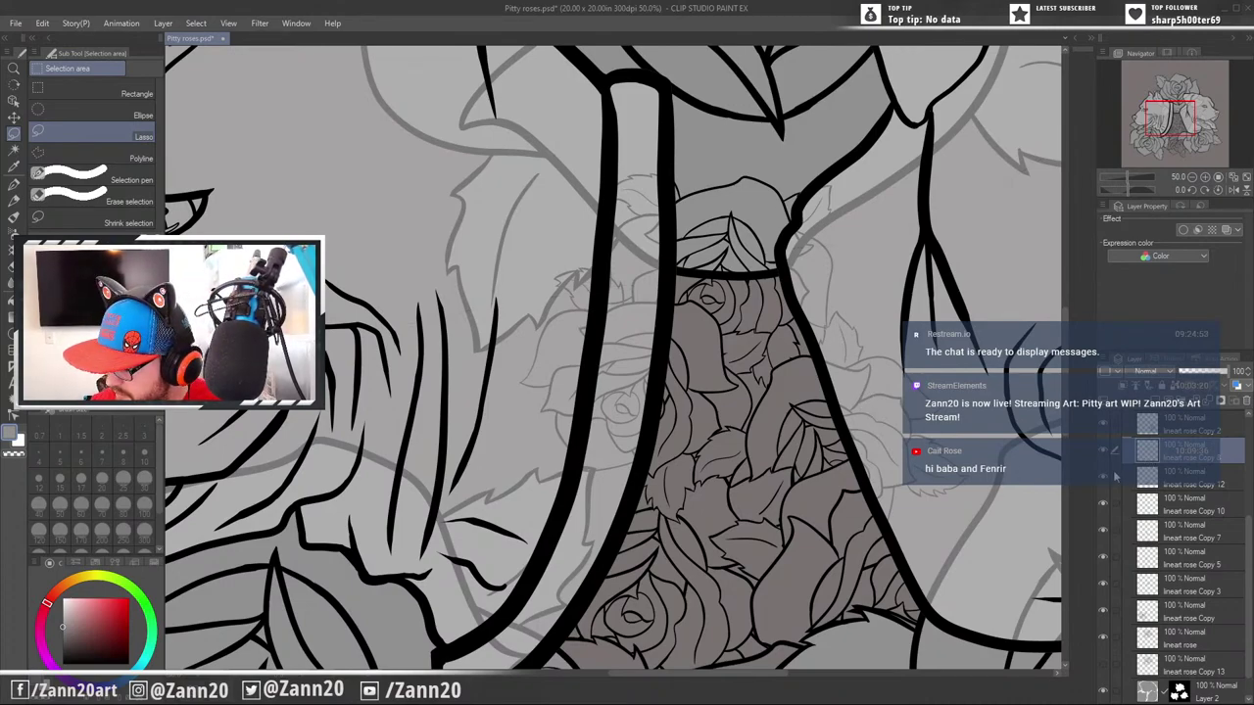
Toggle the lineart rose Copy 10, Copy 2, Copy 7 and Copy 3 layers to check which lines each contributes between the dogs
click(1103, 504)
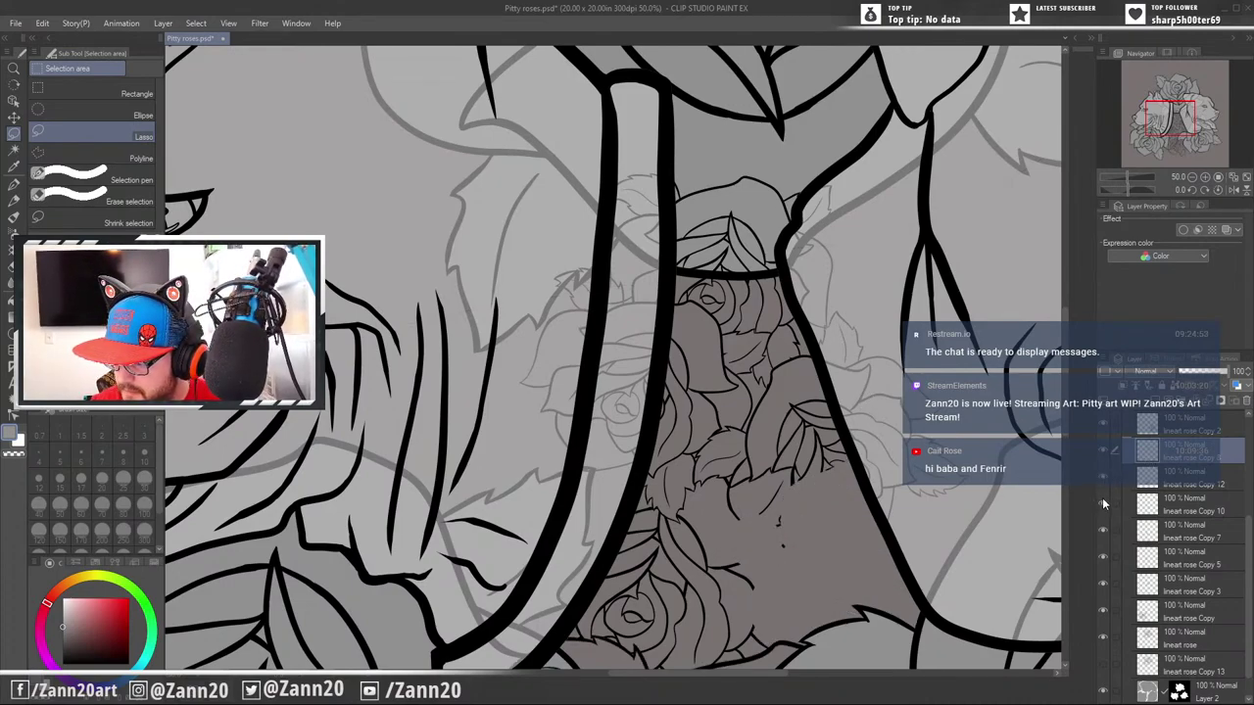
click(1102, 498)
click(1103, 429)
click(1103, 429)
click(1102, 529)
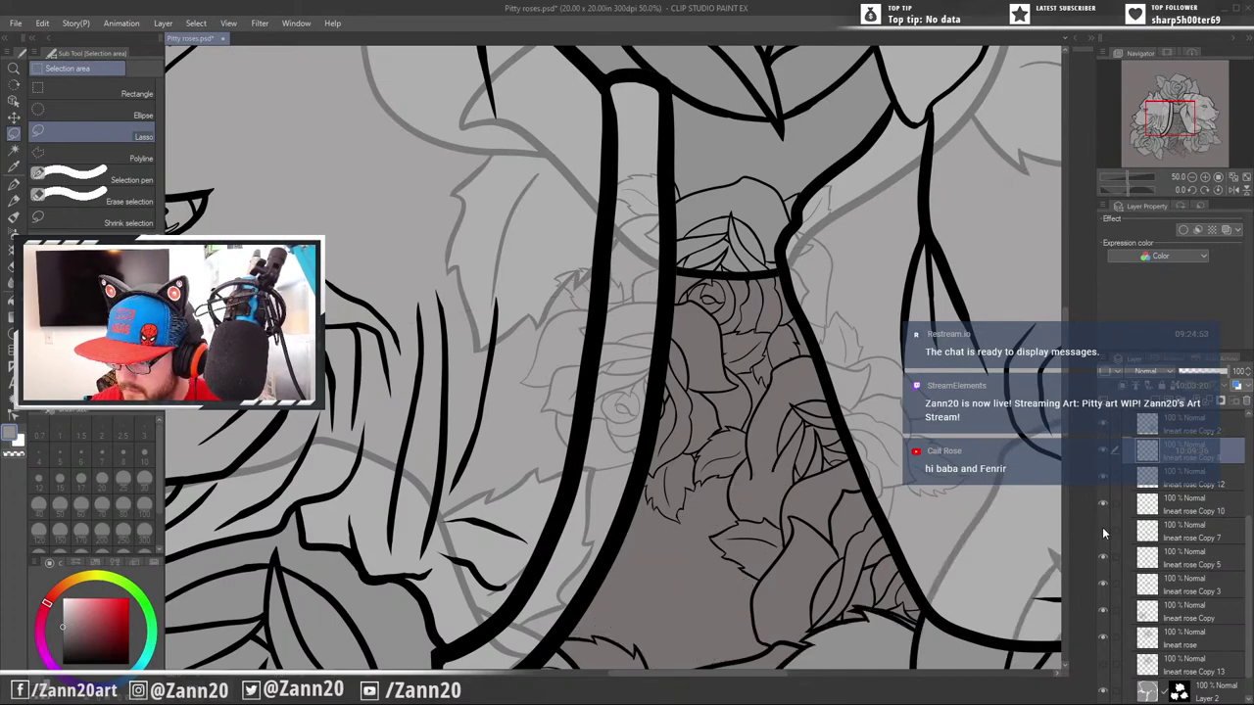
click(1102, 529)
click(1102, 583)
click(1102, 583)
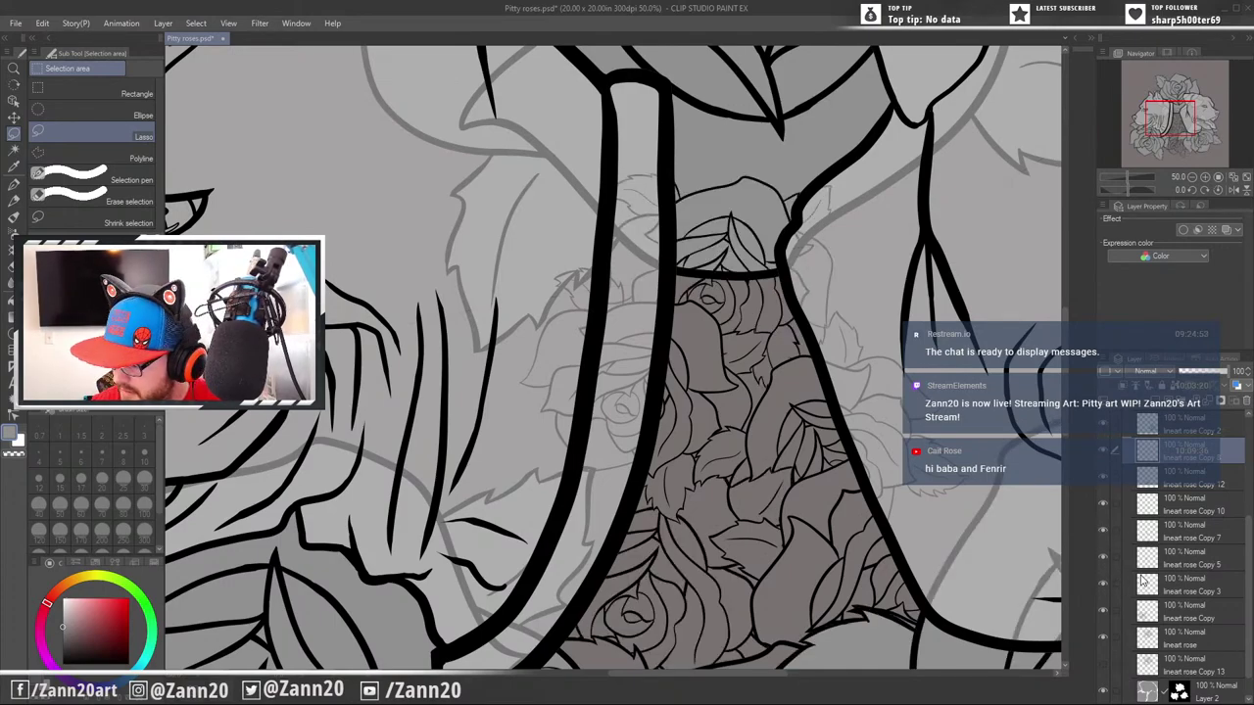
Inspect the lower roses between the dogs and toggle the lineart rose layer to check which lines it contributes
click(1149, 587)
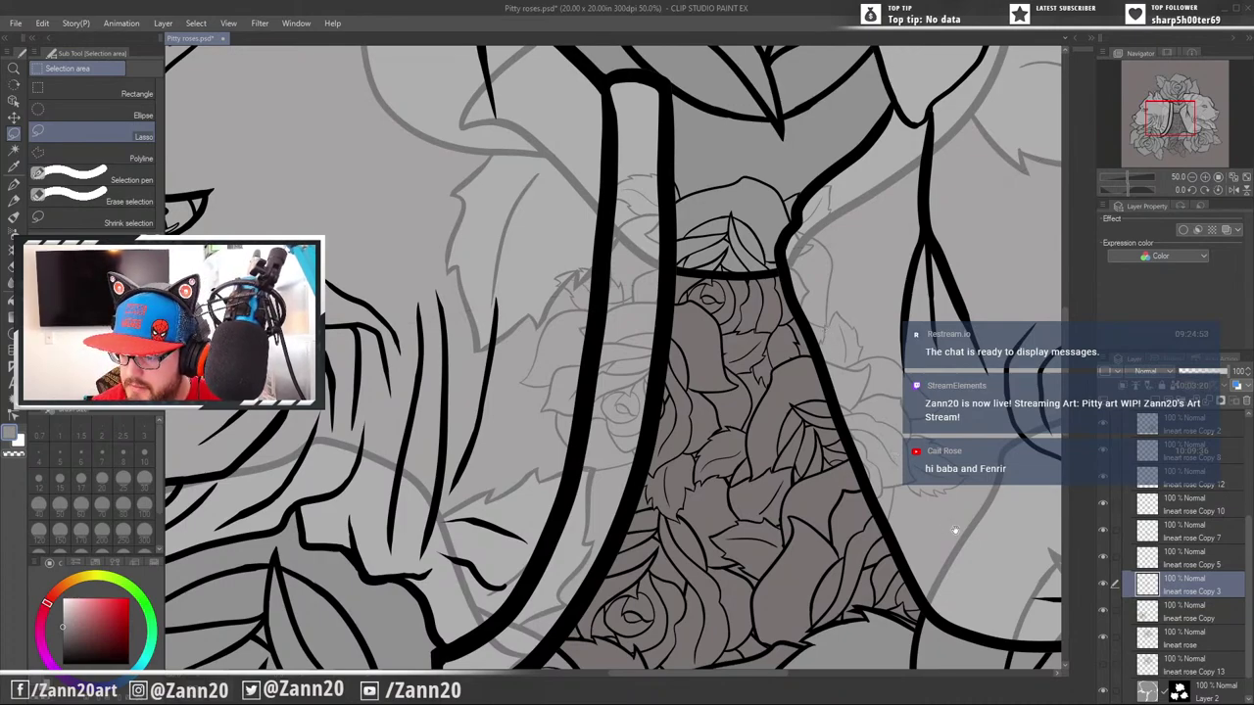
drag(955, 530, 899, 270)
mouse_move(965, 561)
mouse_down()
mouse_move(960, 494)
mouse_move(990, 509)
mouse_move(961, 560)
mouse_move(973, 564)
mouse_up()
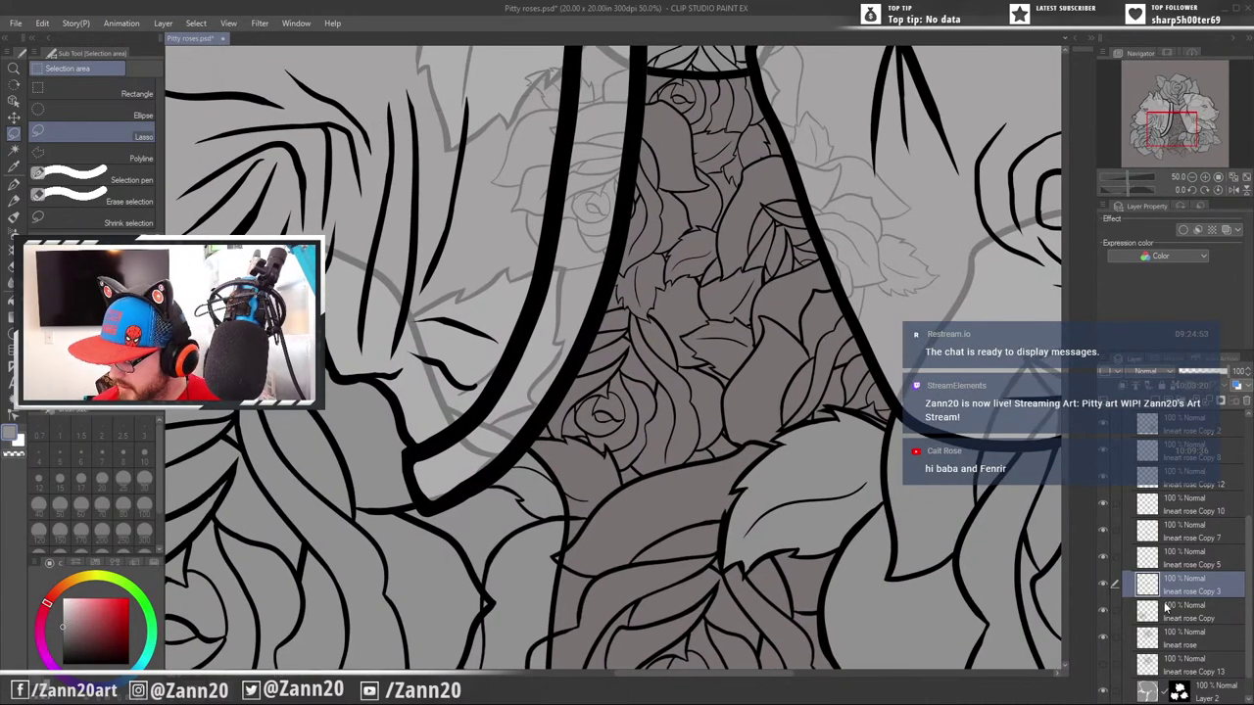
drag(1248, 589, 1248, 609)
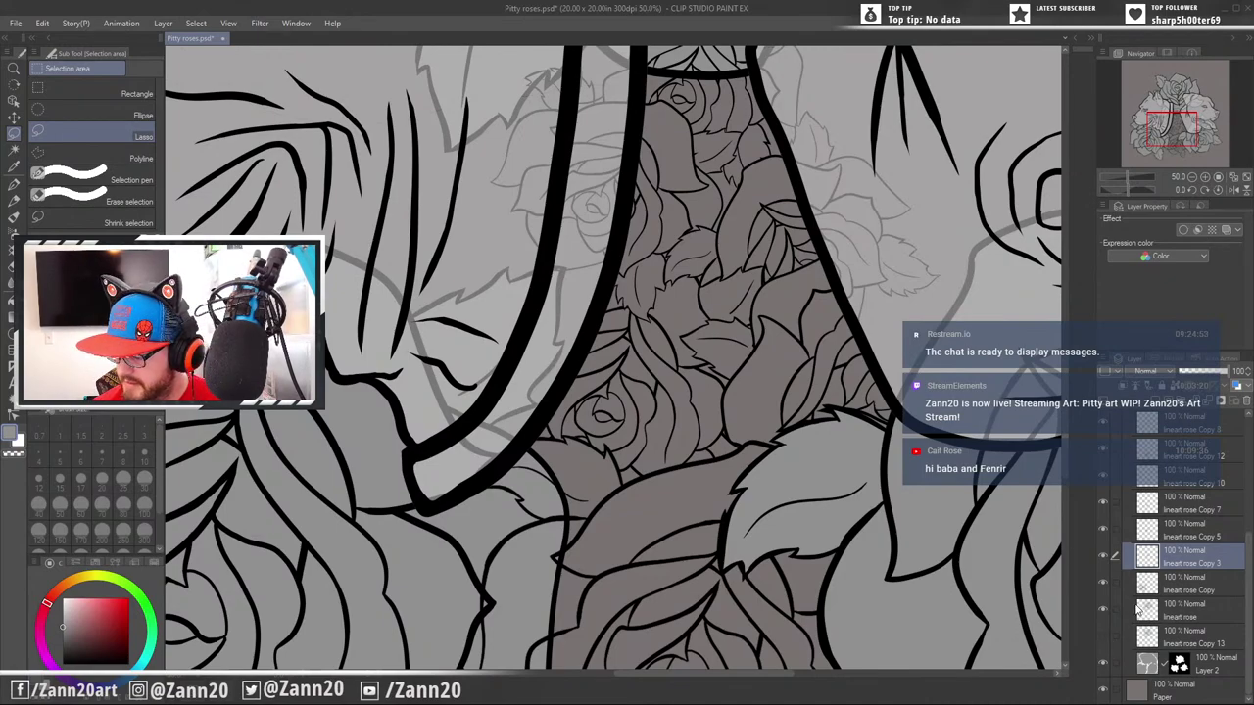
click(1102, 610)
click(1102, 610)
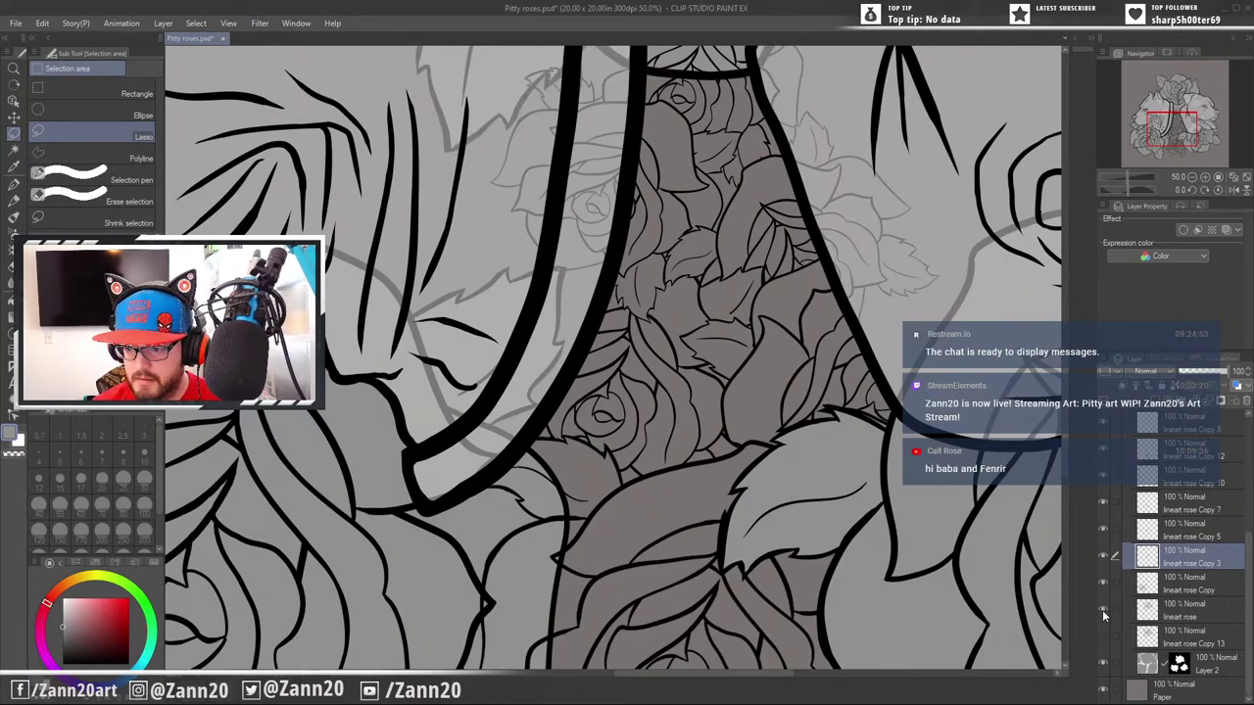
Delete the lineart rose layer's lines that cross the left dog's ear, cheek and upper collar
click(1158, 610)
drag(785, 221, 841, 578)
mouse_move(812, 421)
mouse_down()
mouse_move(756, 452)
mouse_move(741, 431)
mouse_move(710, 427)
mouse_up()
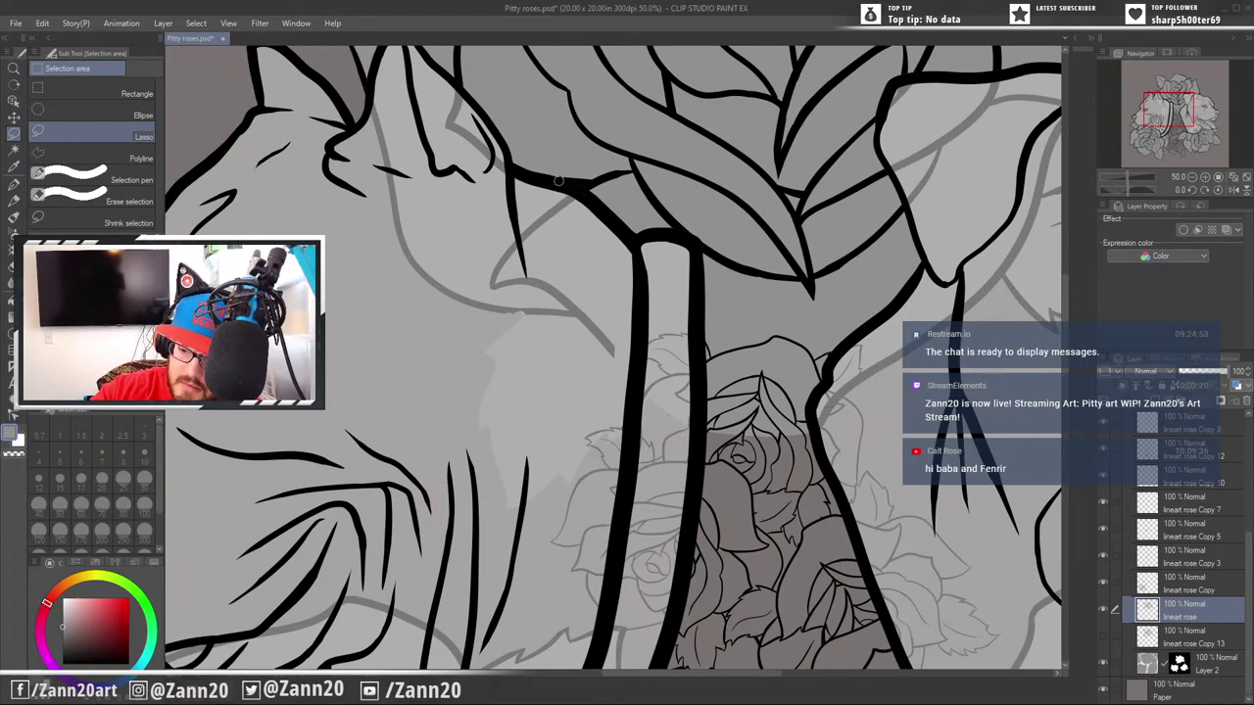
mouse_move(660, 362)
mouse_down()
mouse_move(617, 217)
mouse_move(516, 167)
mouse_move(484, 103)
mouse_move(435, 54)
mouse_move(374, 88)
mouse_move(351, 139)
mouse_move(371, 306)
mouse_move(551, 434)
mouse_move(620, 442)
mouse_move(674, 343)
mouse_up()
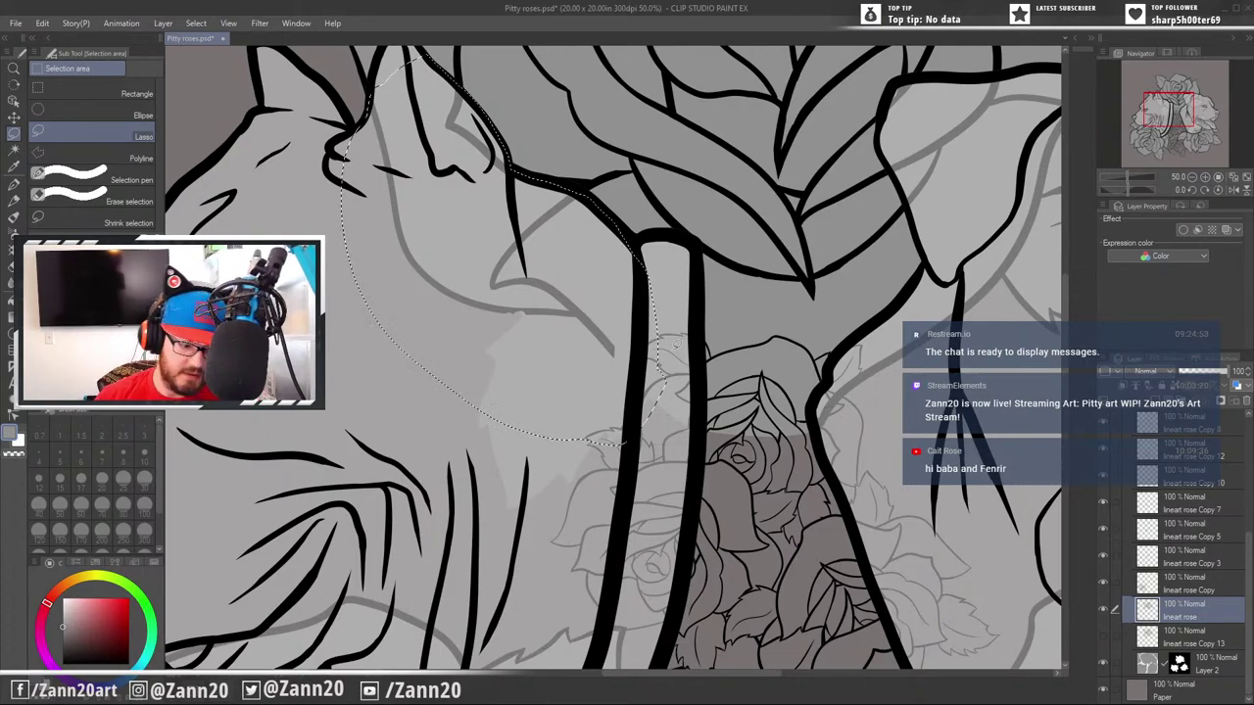
key(Delete)
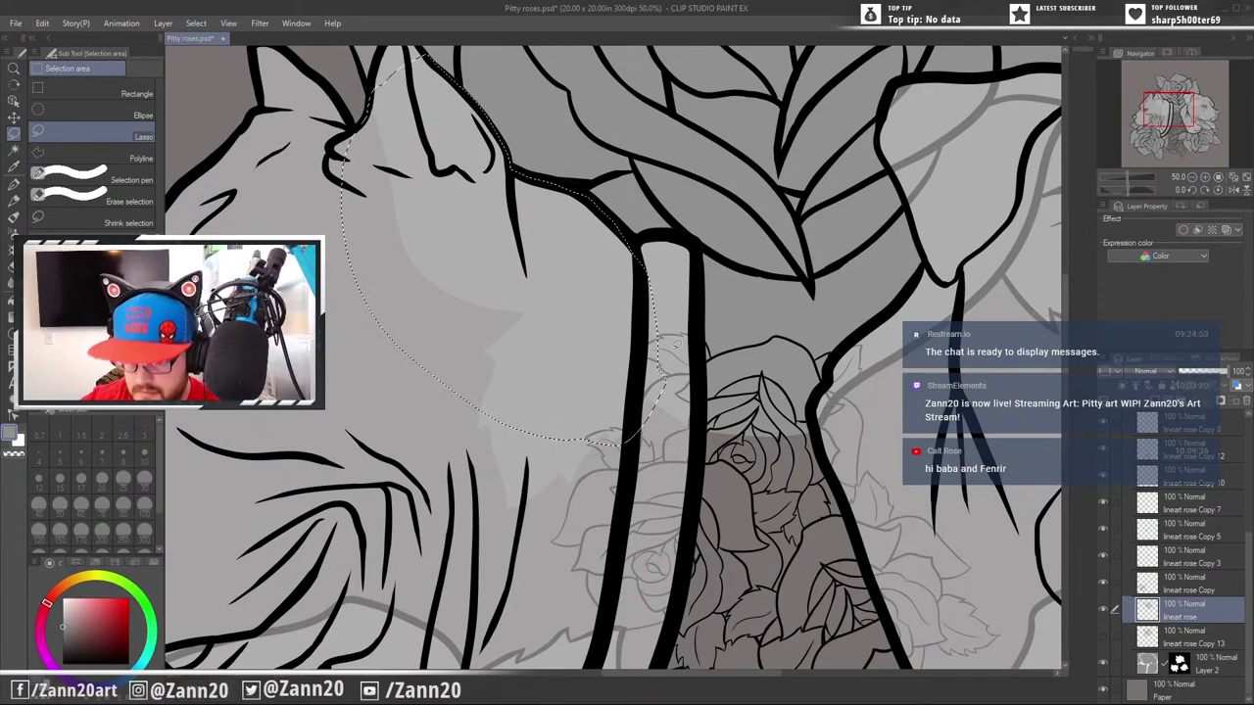
Delete the lineart rose layer's lines over the right dog's head, including the leftover stub at its crown
mouse_move(831, 452)
mouse_down()
mouse_move(827, 391)
mouse_move(932, 253)
mouse_move(884, 142)
mouse_move(885, 103)
mouse_move(907, 76)
mouse_move(1068, 63)
mouse_move(1071, 101)
mouse_move(1091, 126)
mouse_move(941, 149)
mouse_move(1002, 204)
mouse_move(991, 280)
mouse_move(782, 460)
mouse_move(736, 541)
mouse_move(663, 542)
mouse_move(591, 509)
mouse_move(535, 459)
mouse_up()
key(Delete)
key(ctrl+d)
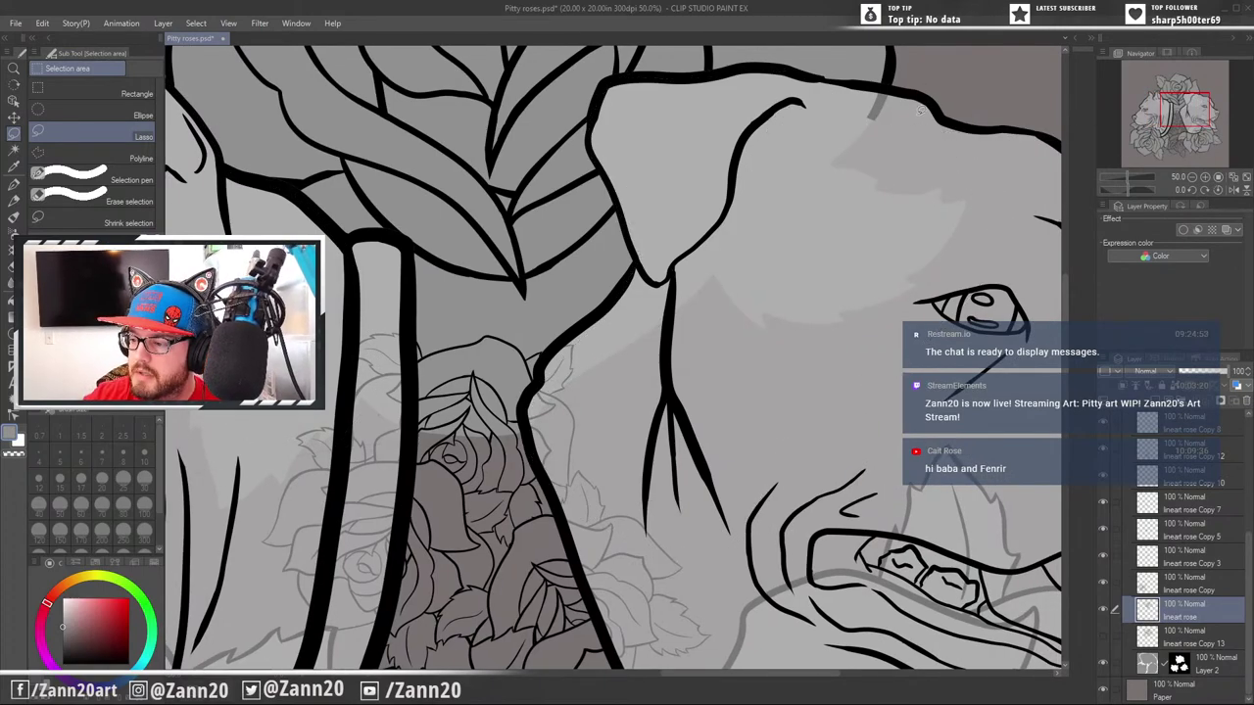
mouse_move(919, 107)
mouse_down()
mouse_move(881, 86)
mouse_move(927, 102)
mouse_up()
key(Delete)
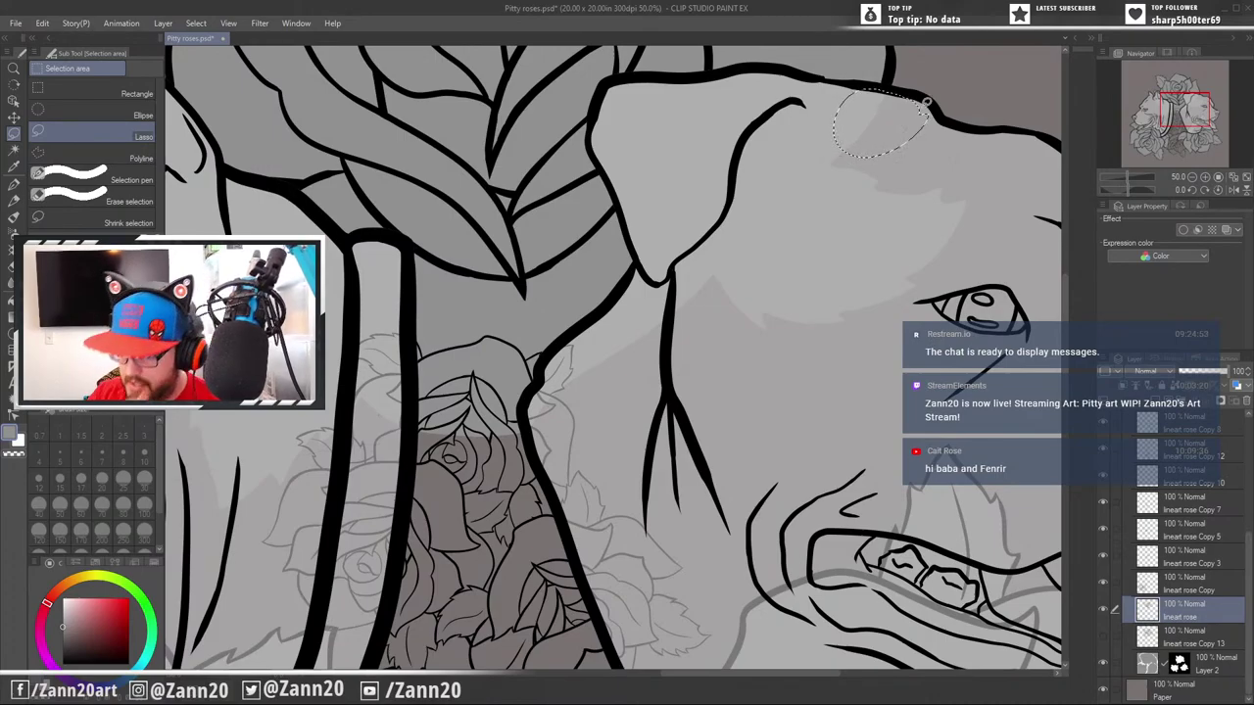
Examine the roses below the right dog's jaw and toggle the lineart rose Copy layer to identify its lines
drag(692, 571, 825, 284)
drag(790, 529, 997, 482)
drag(902, 390, 852, 377)
drag(862, 523, 742, 447)
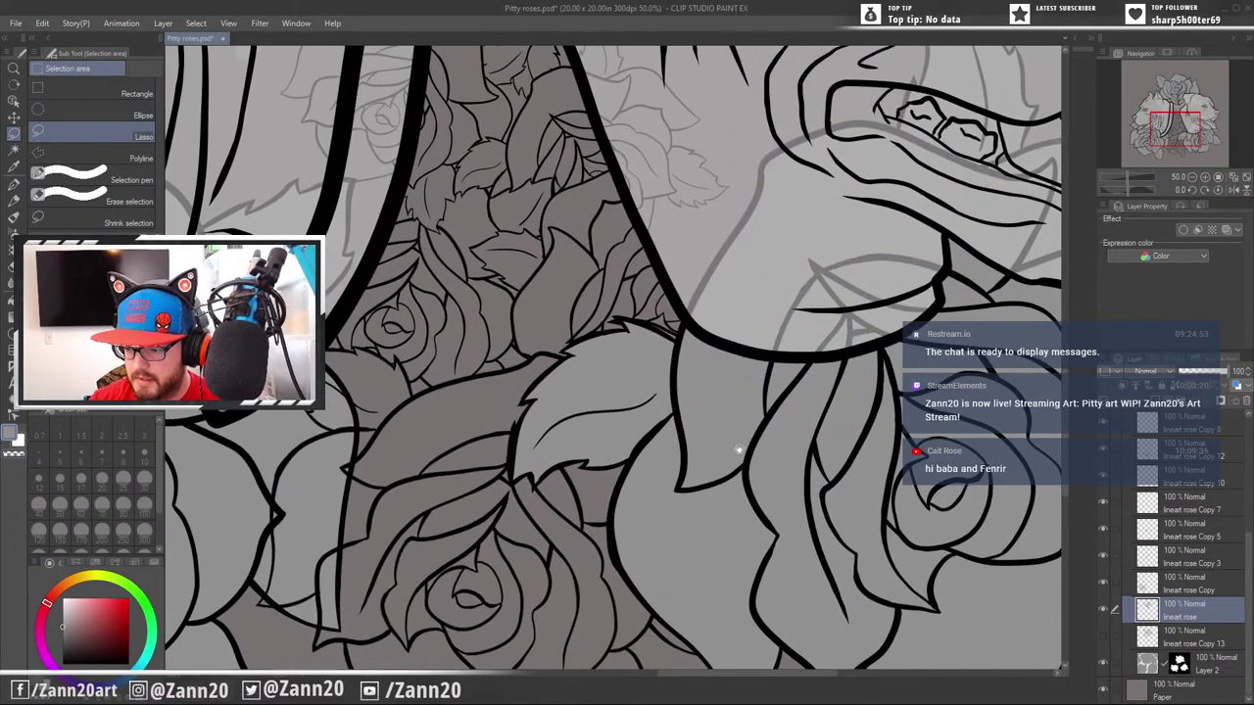
drag(943, 560, 889, 538)
scroll(888, 537, down, 2)
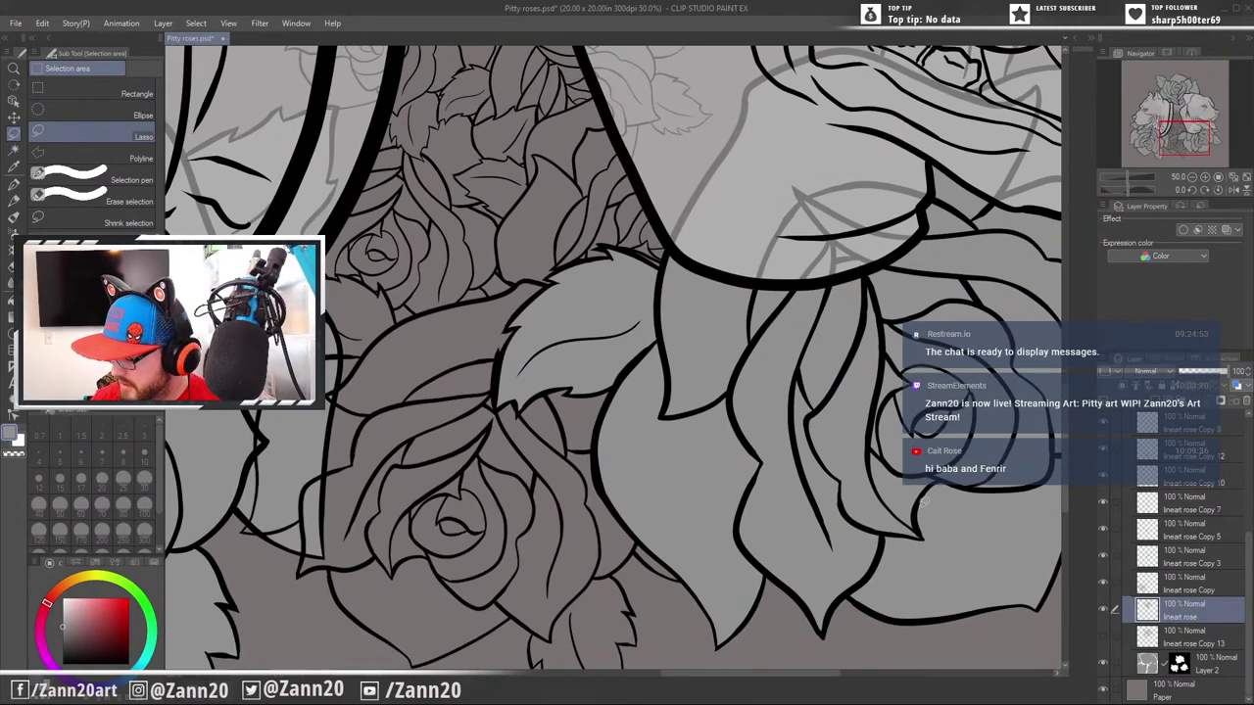
click(1103, 584)
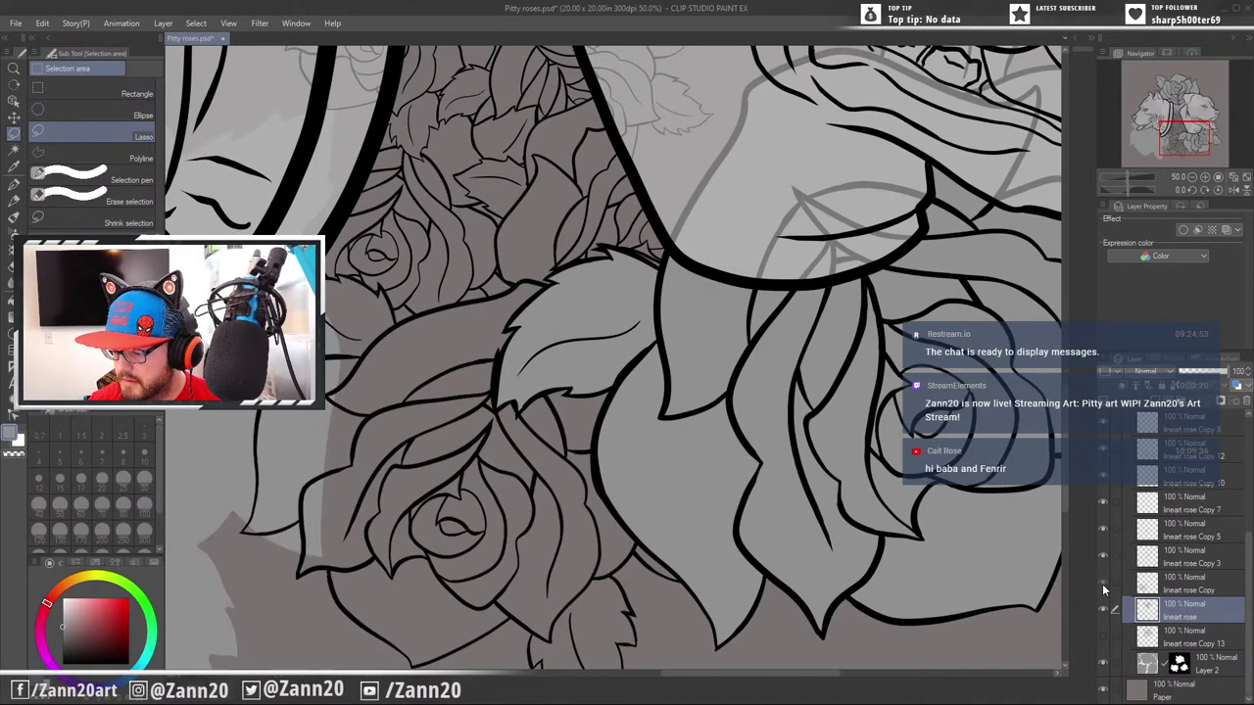
click(1102, 584)
Outline the left dog's muzzle, jaw and collar with the Lasso and remove the lineart rose Copy lines crossing them
drag(388, 401, 770, 656)
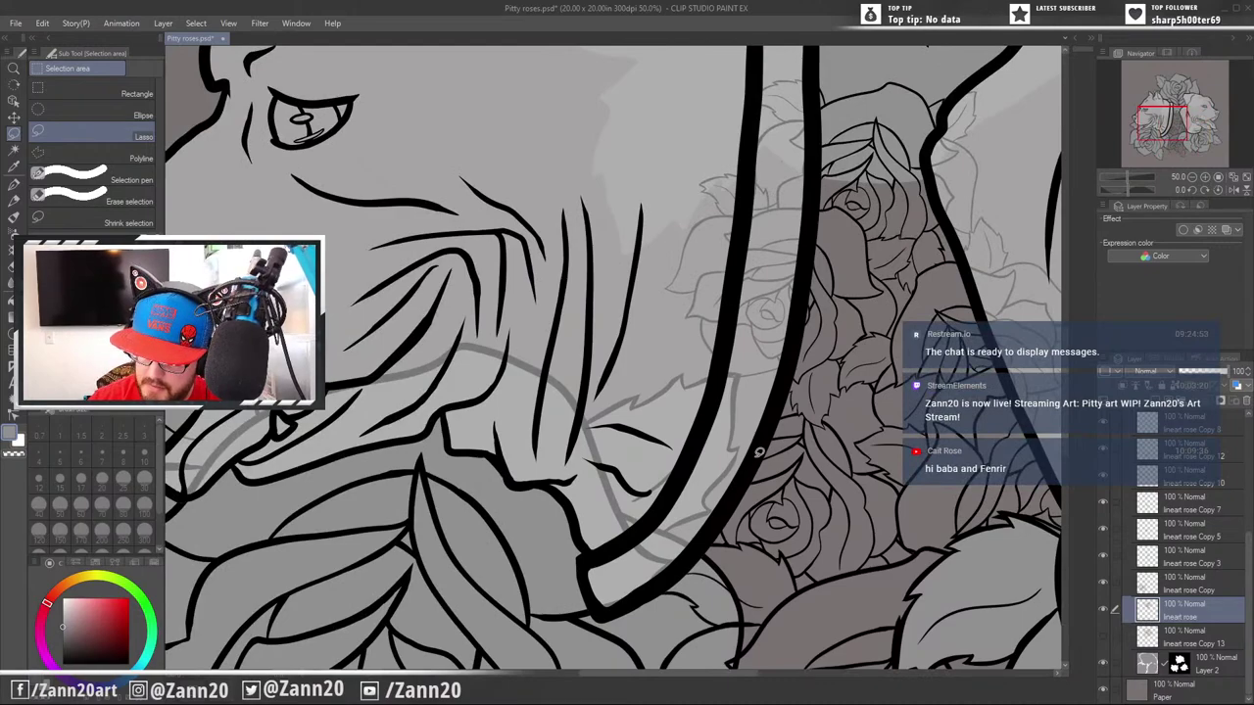
mouse_move(816, 199)
mouse_down()
mouse_move(793, 352)
mouse_move(759, 459)
mouse_move(709, 536)
mouse_move(624, 610)
mouse_move(592, 597)
mouse_move(588, 551)
mouse_move(557, 491)
mouse_move(458, 443)
mouse_move(445, 409)
mouse_move(409, 437)
mouse_move(278, 470)
mouse_move(241, 464)
mouse_move(196, 492)
mouse_move(196, 477)
mouse_move(169, 493)
mouse_move(146, 466)
mouse_move(136, 421)
mouse_move(579, 196)
mouse_move(698, 157)
mouse_move(809, 128)
mouse_move(921, 127)
mouse_move(977, 190)
mouse_move(996, 247)
mouse_up()
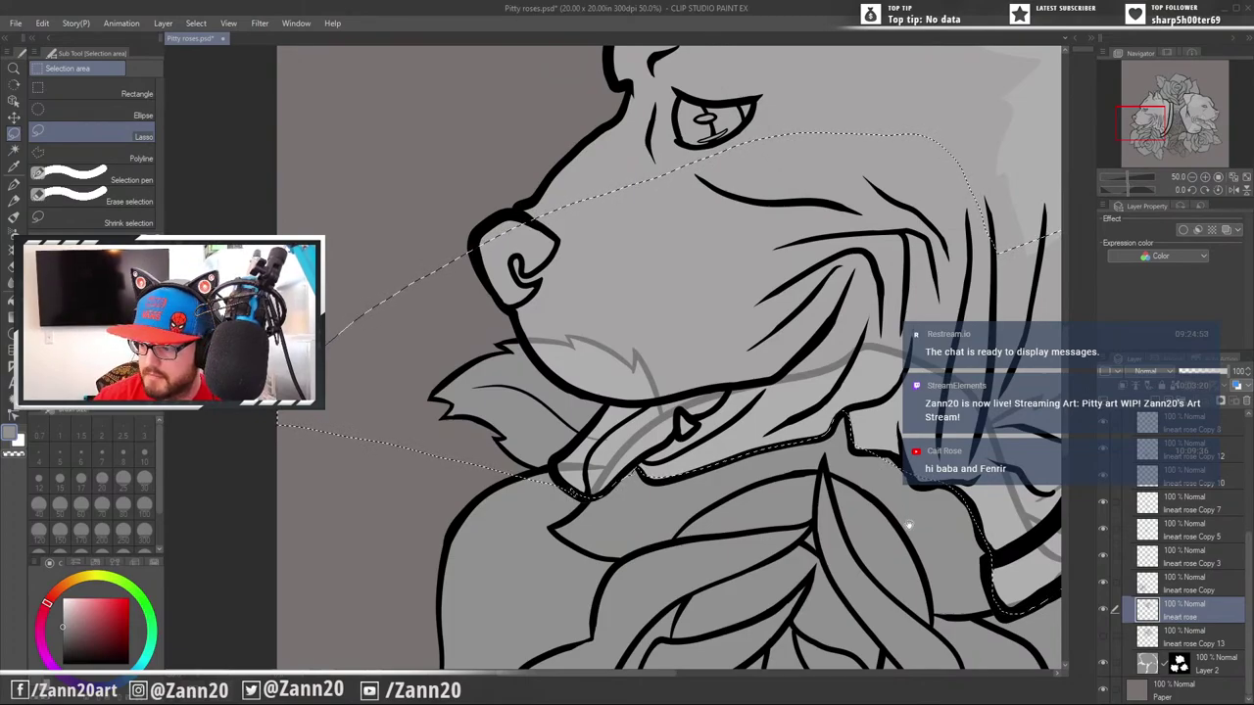
drag(909, 525, 807, 525)
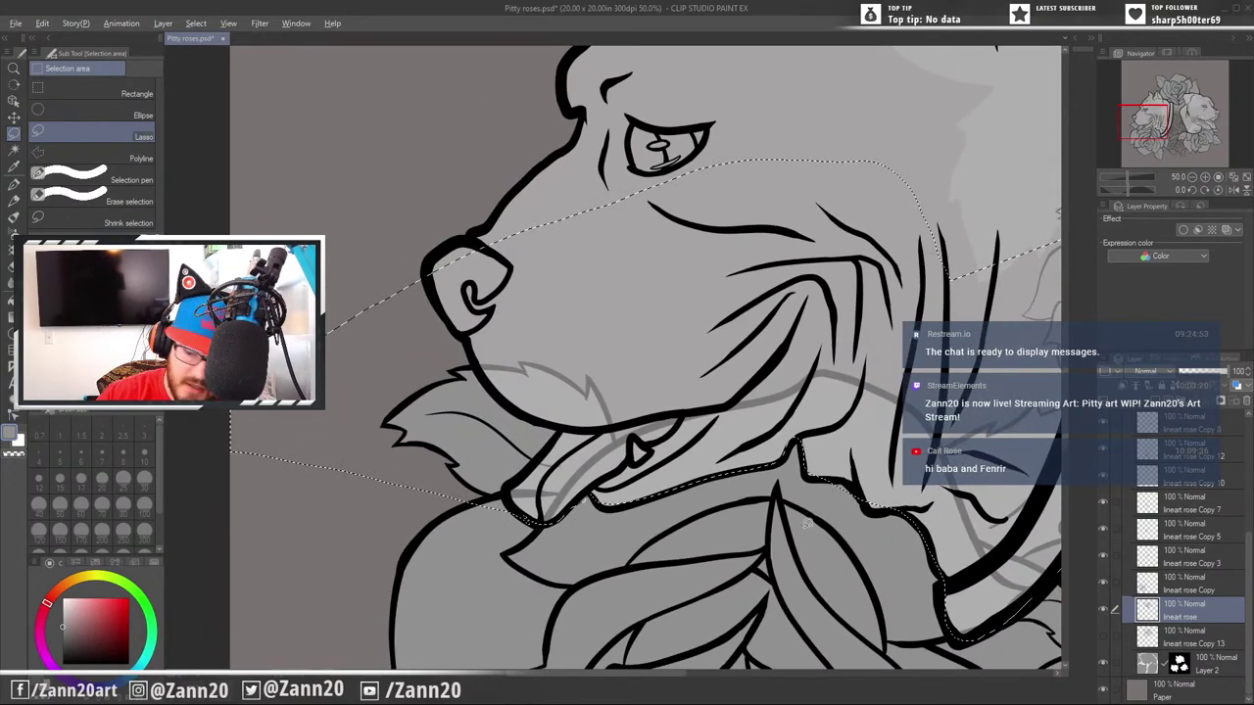
mouse_move(391, 274)
mouse_down()
mouse_move(502, 395)
mouse_move(566, 428)
mouse_move(509, 488)
mouse_move(508, 537)
mouse_move(366, 603)
mouse_move(273, 577)
mouse_move(231, 482)
mouse_move(406, 225)
mouse_up()
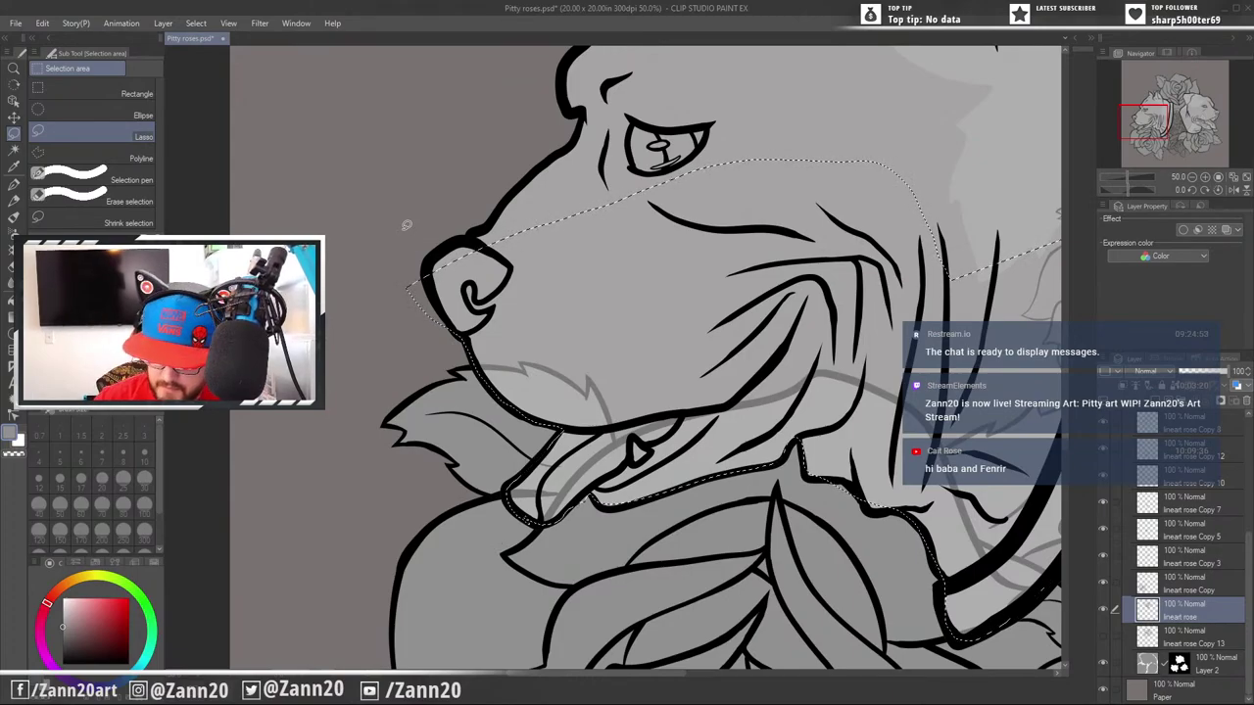
drag(970, 536, 661, 502)
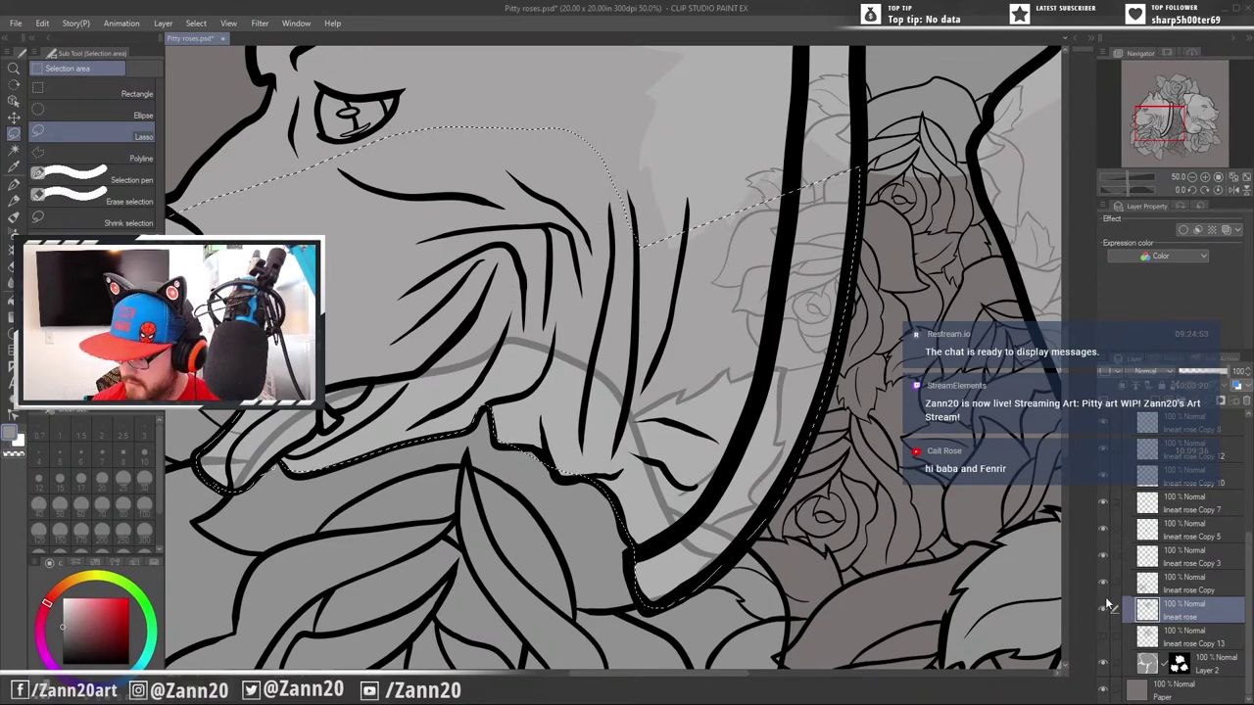
click(1103, 585)
click(1103, 584)
click(1148, 585)
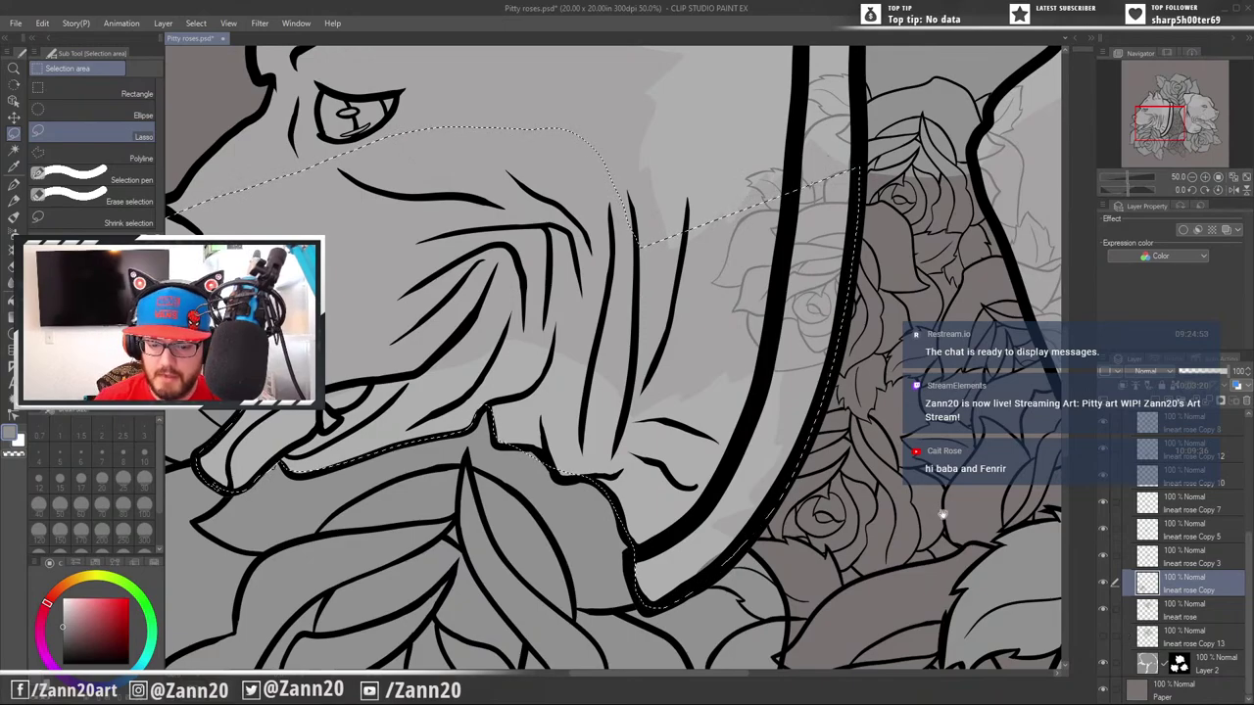
Toggle the lineart rose Copy 5 layer to check which lines it contributes between the dogs
drag(932, 513, 509, 484)
drag(744, 511, 527, 466)
drag(899, 519, 776, 512)
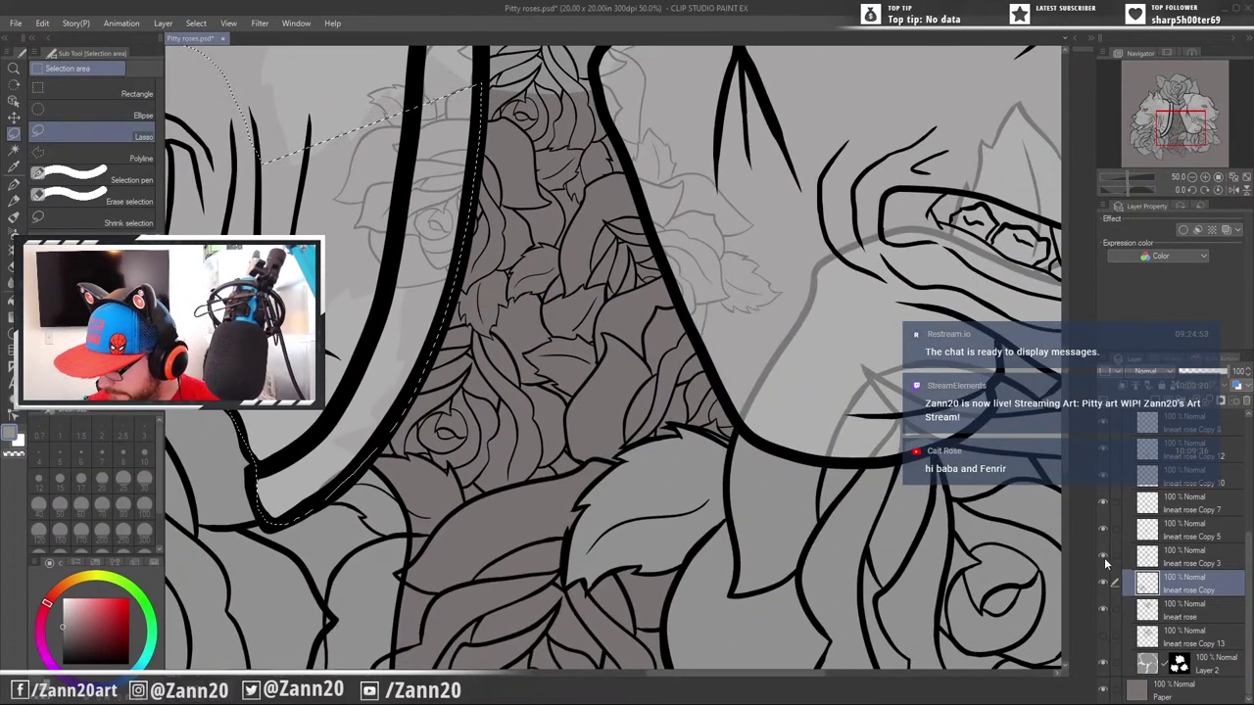
click(1104, 532)
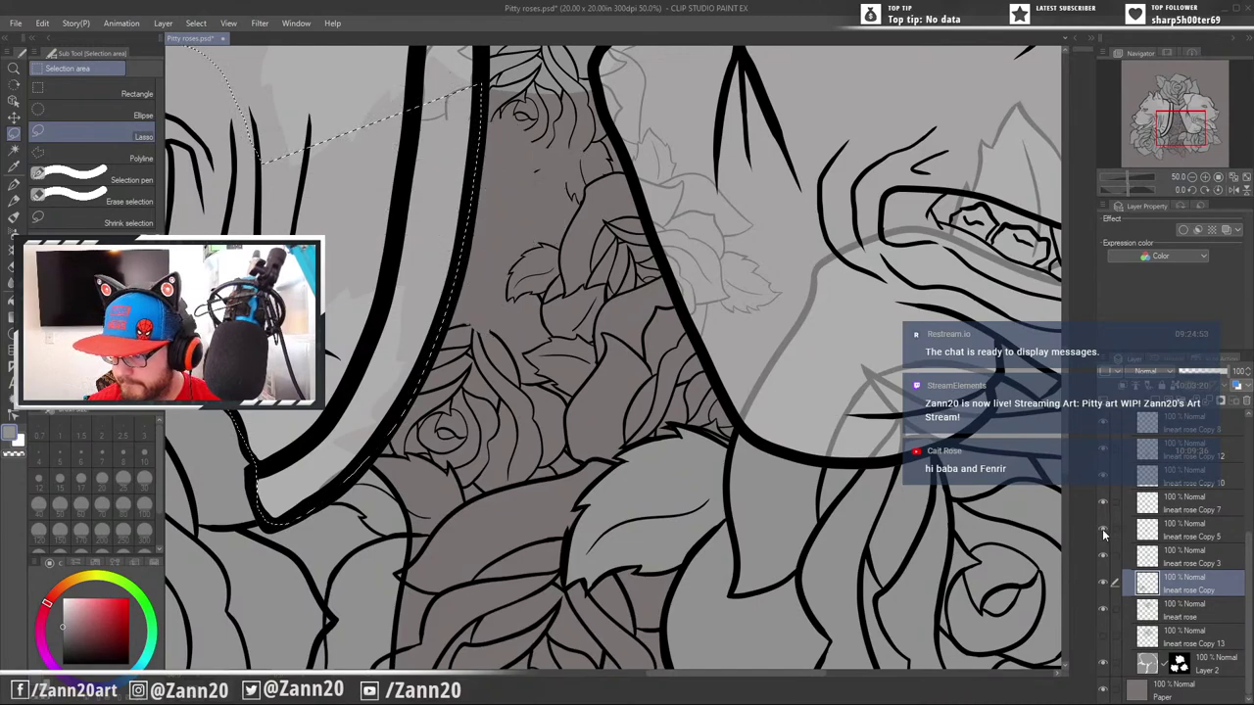
click(1104, 532)
drag(1250, 549, 1252, 505)
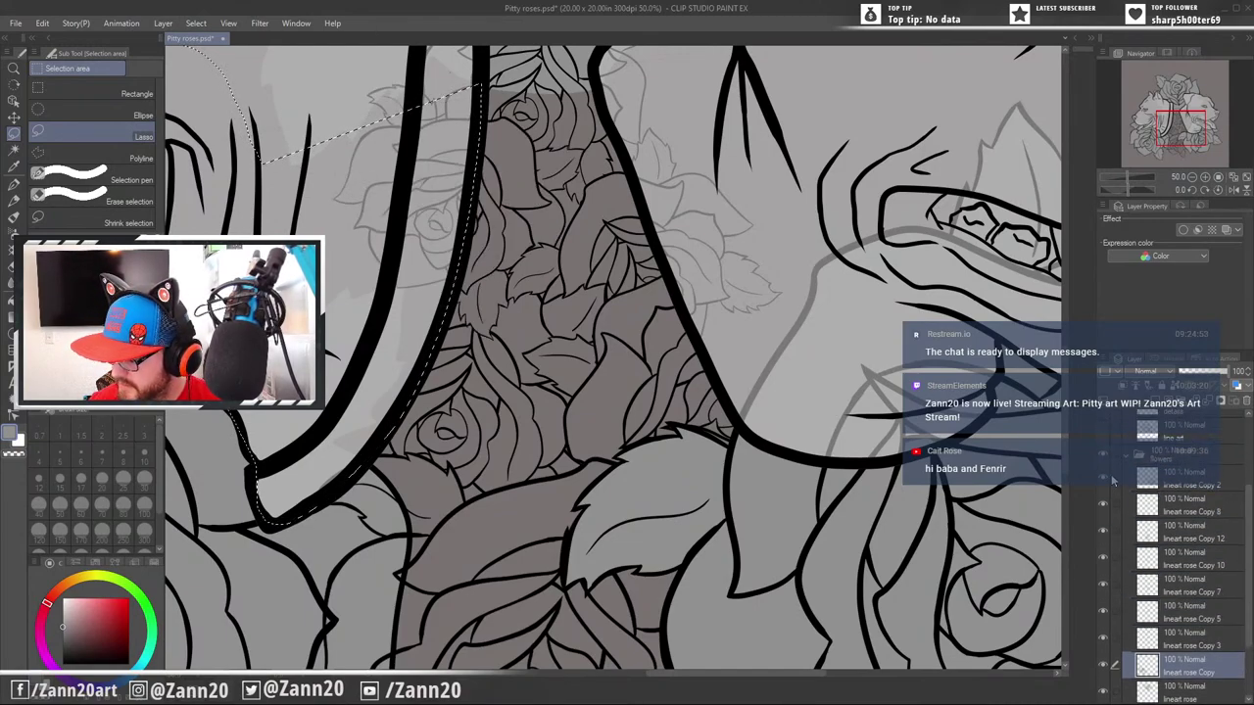
Lasso the right dog's neck, jaw and mouth and delete the lineart rose Copy 2 lines inside that area
click(1150, 480)
drag(966, 510, 699, 576)
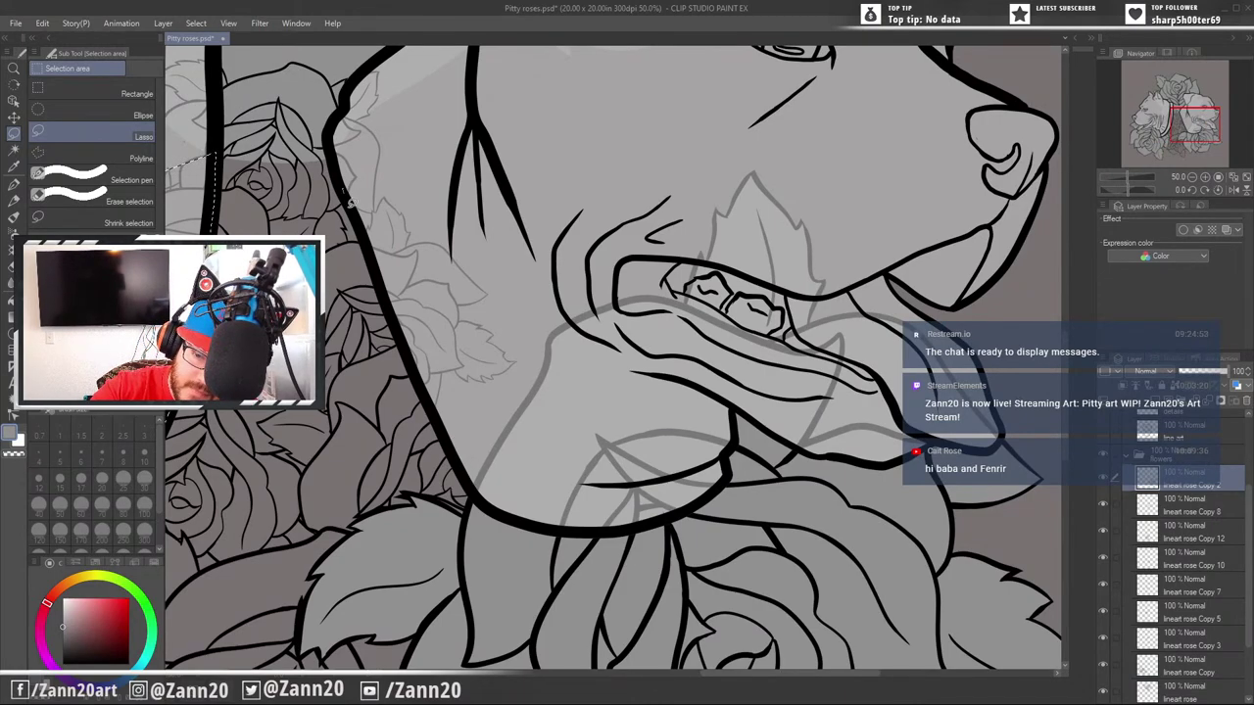
drag(347, 202, 422, 377)
mouse_move(458, 465)
mouse_down()
mouse_move(502, 509)
mouse_move(627, 524)
mouse_up()
mouse_move(691, 502)
mouse_down()
mouse_move(730, 470)
mouse_move(739, 403)
mouse_move(801, 419)
mouse_move(796, 441)
mouse_move(850, 448)
mouse_up()
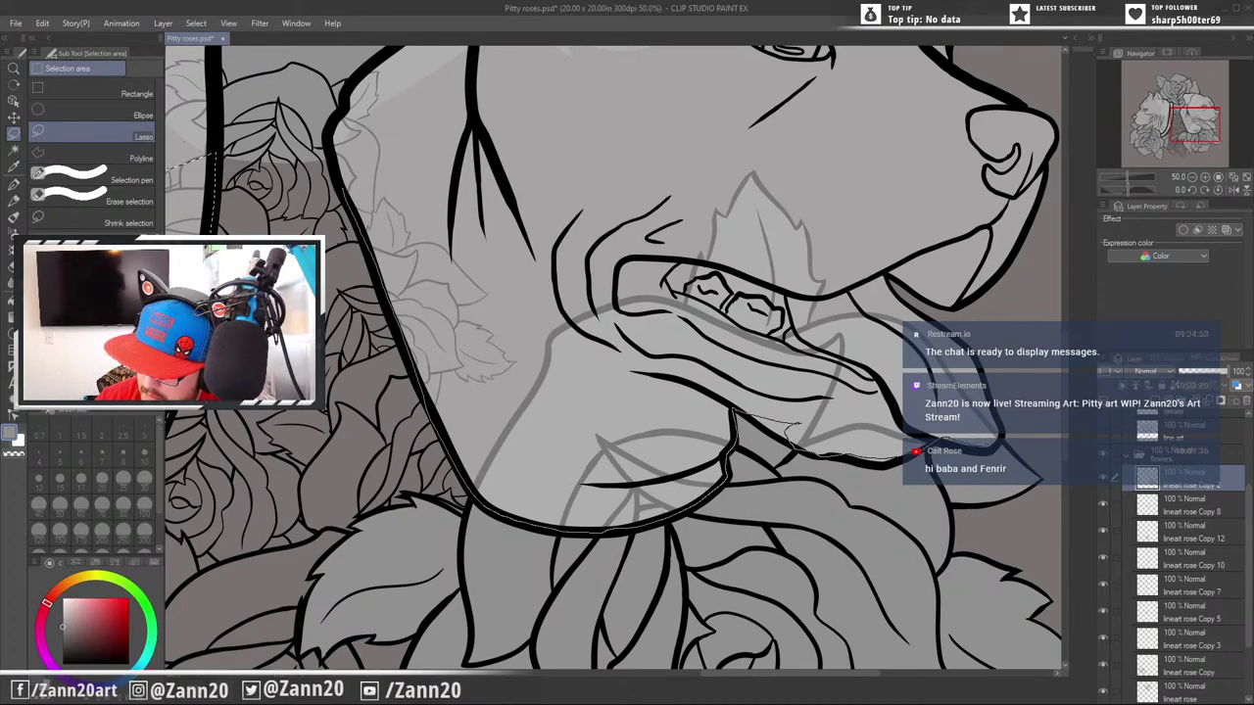
mouse_move(989, 446)
mouse_down()
mouse_move(1004, 429)
mouse_move(987, 383)
mouse_move(921, 294)
mouse_move(670, 96)
mouse_move(480, 86)
mouse_move(360, 164)
mouse_up()
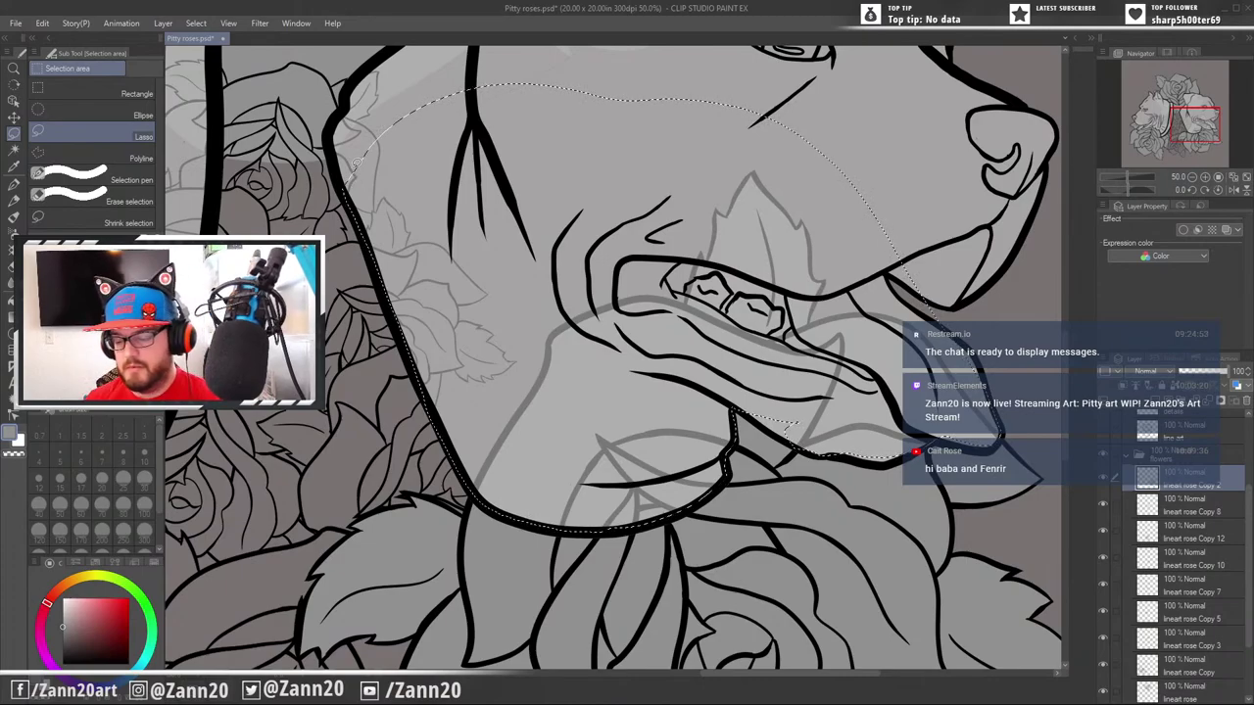
key(Delete)
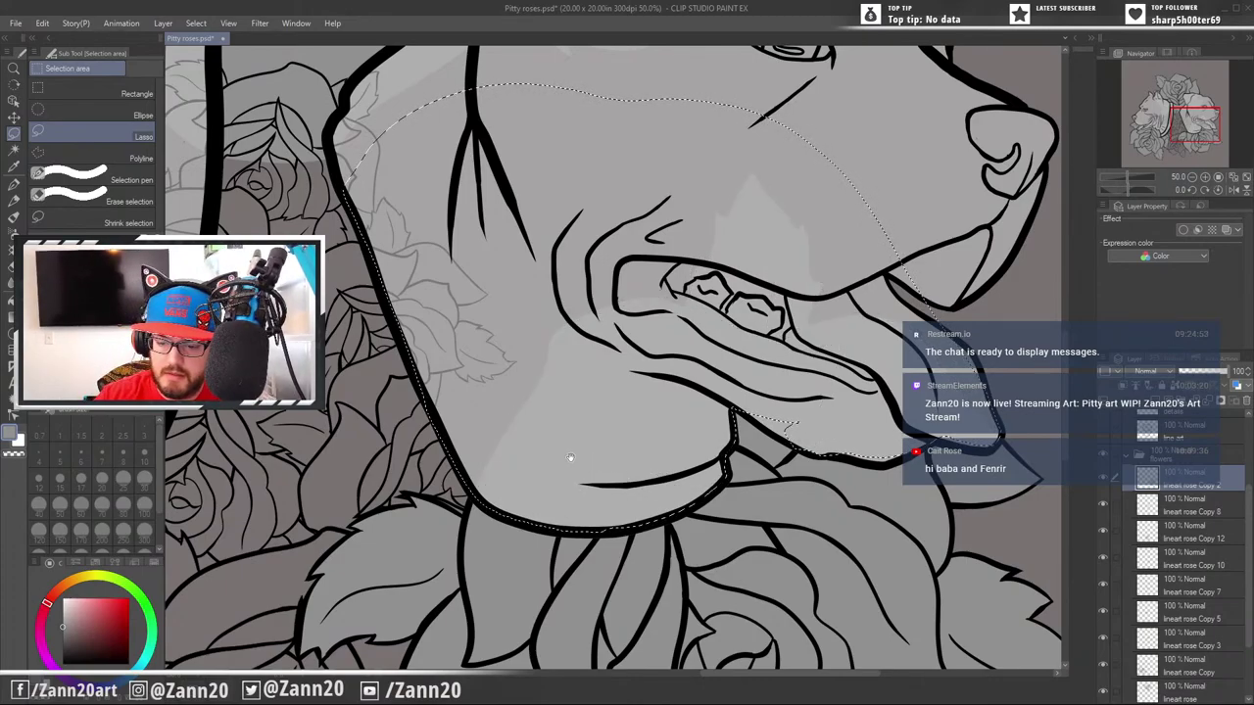
Inspect the roses beneath both dogs, toggling the lineart rose and lineart rose Copy layers to find which holds the overlapping petals
drag(571, 458, 809, 406)
drag(815, 339, 817, 395)
drag(796, 285, 838, 560)
drag(826, 339, 829, 152)
drag(954, 595, 811, 291)
drag(795, 546, 931, 447)
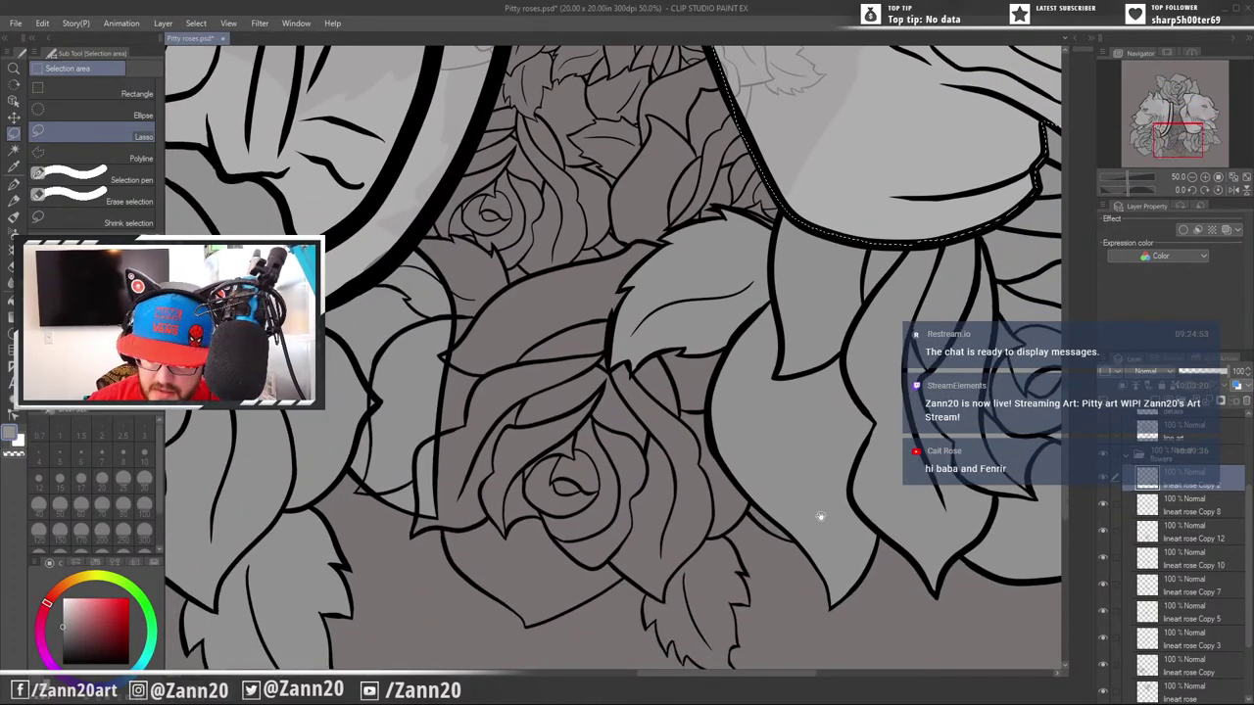
drag(821, 517, 910, 456)
mouse_move(838, 488)
mouse_down()
mouse_move(924, 502)
mouse_move(935, 533)
mouse_up()
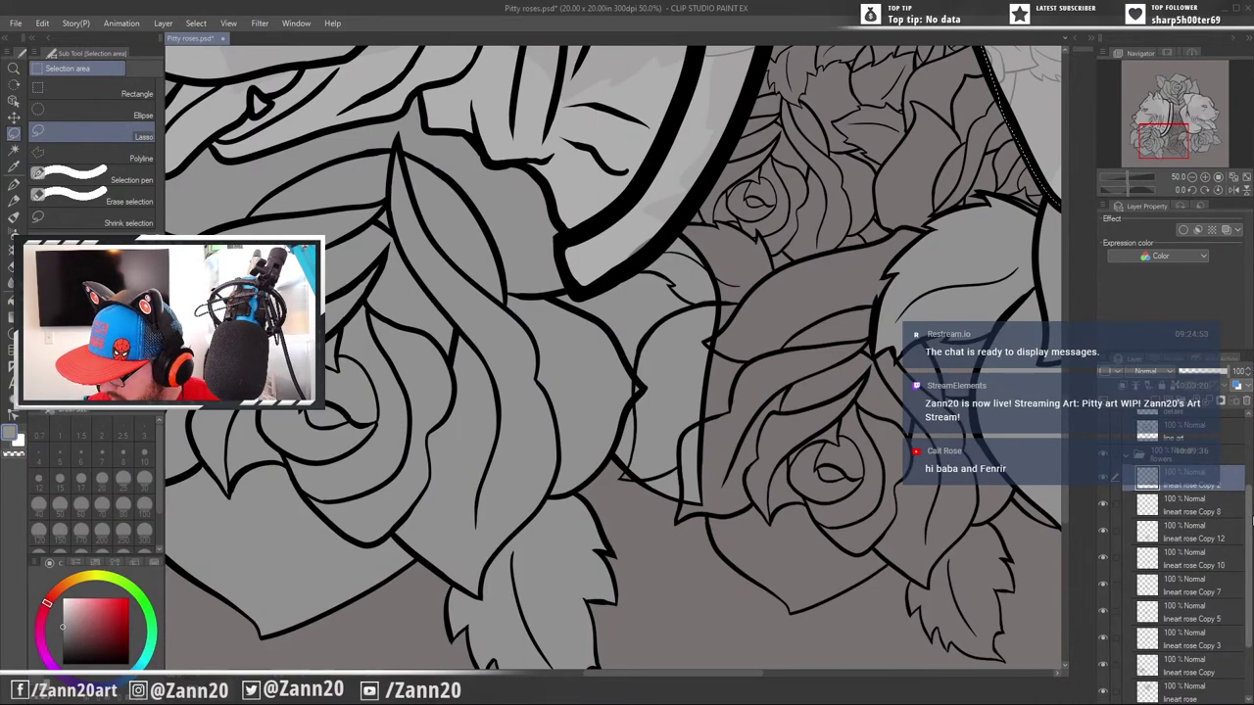
scroll(1109, 609, down, 3)
click(1102, 608)
click(1102, 607)
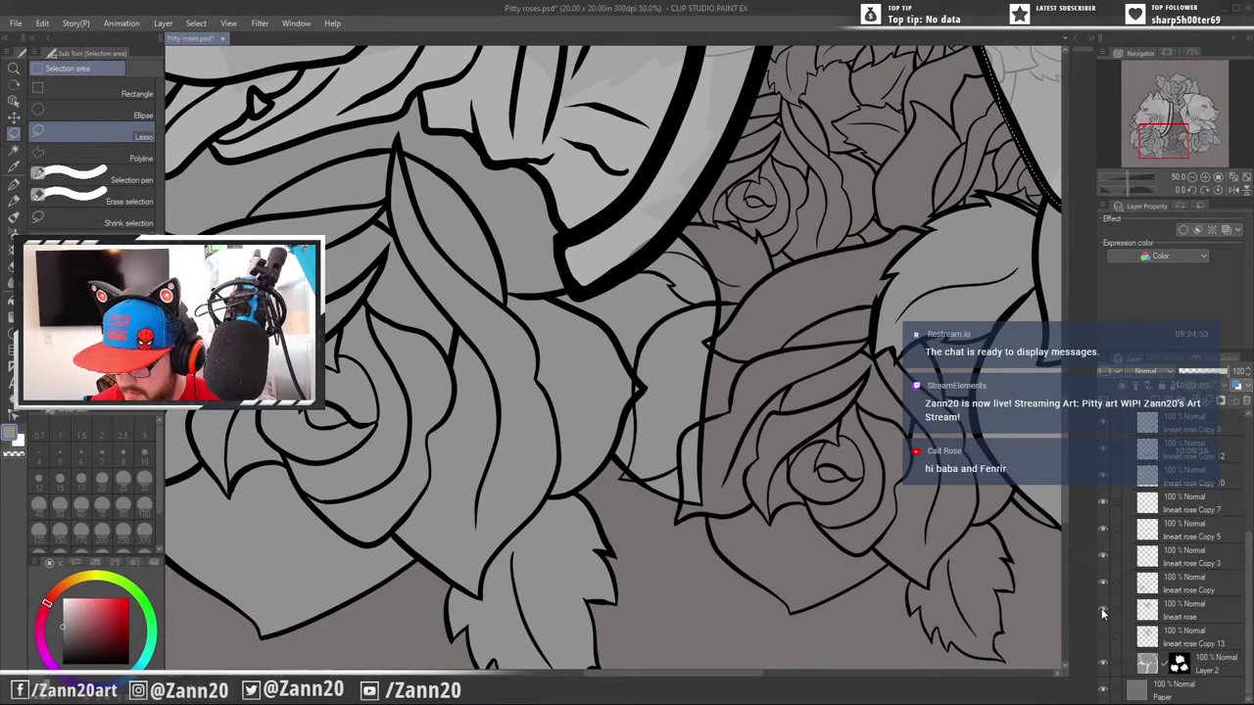
click(1103, 584)
click(1103, 584)
Delete the lineart rose Copy petal lines that overlap the small center rose below the left dog's collar
click(1122, 585)
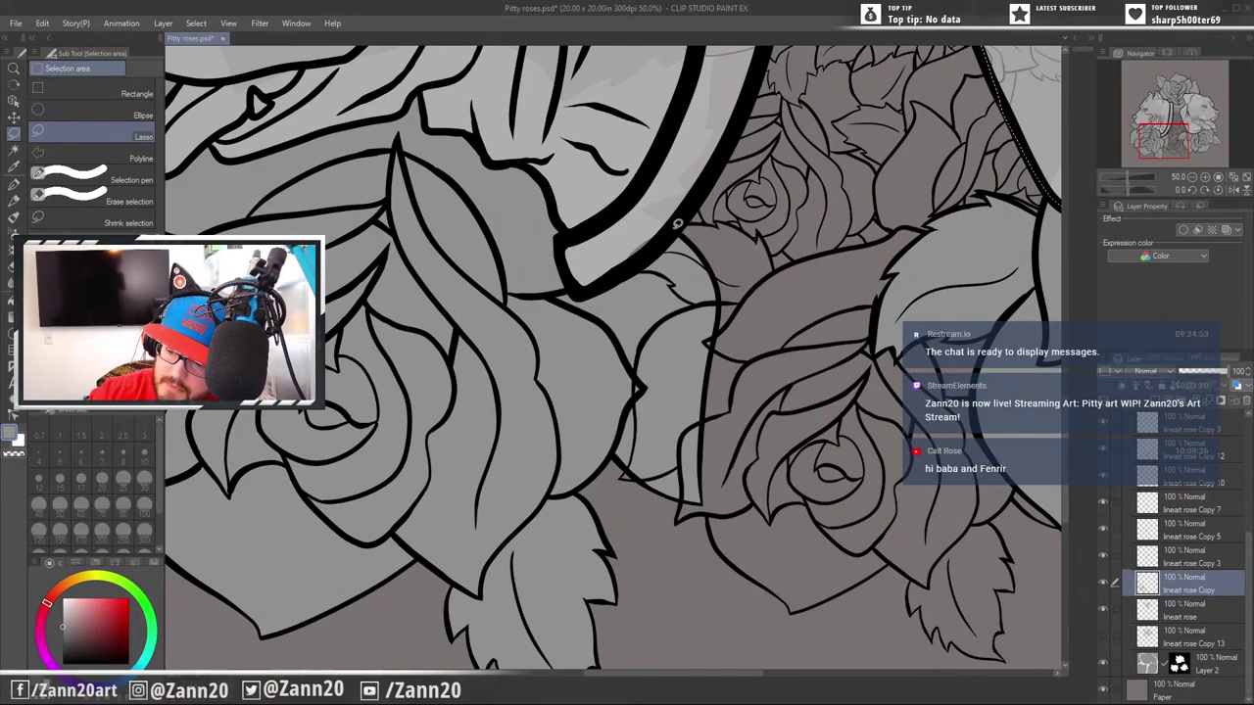
mouse_move(675, 231)
mouse_down()
mouse_move(643, 256)
mouse_move(699, 292)
mouse_move(648, 340)
mouse_move(623, 477)
mouse_move(680, 466)
mouse_move(685, 518)
mouse_move(725, 500)
mouse_move(791, 286)
mouse_move(781, 257)
mouse_move(669, 220)
mouse_up()
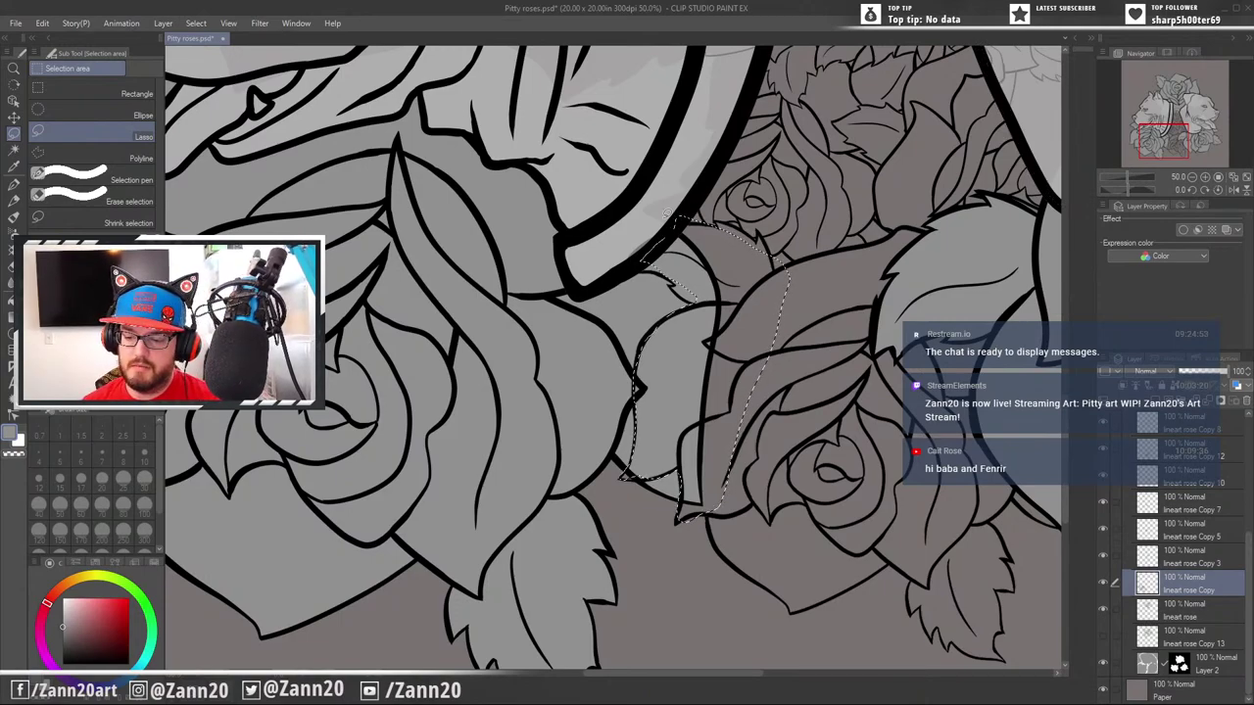
key(Delete)
key(ctrl+d)
Trim the leftover lineart rose Copy bits beside the collar's edge and around the lower petal next to the center rose
mouse_move(675, 207)
mouse_down()
mouse_move(621, 263)
mouse_move(676, 210)
mouse_up()
key(Delete)
key(ctrl+d)
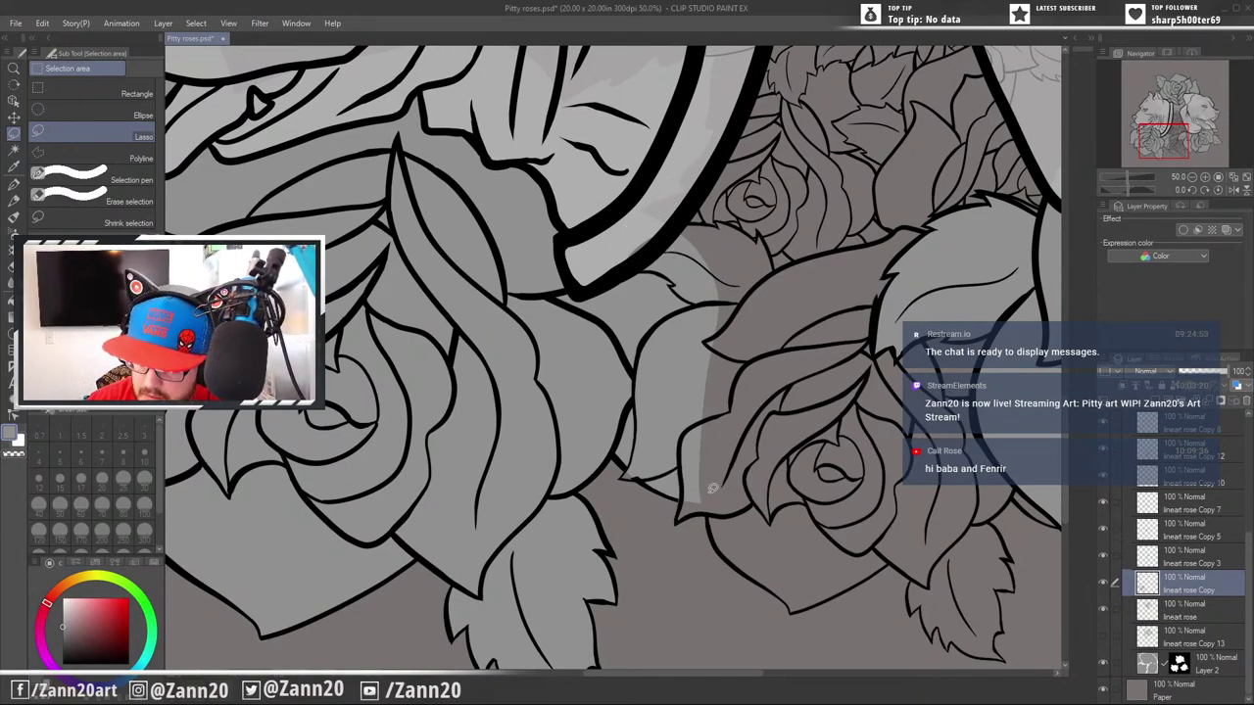
mouse_move(627, 476)
mouse_down()
mouse_move(646, 475)
mouse_move(631, 474)
mouse_up()
key(Delete)
key(ctrl+d)
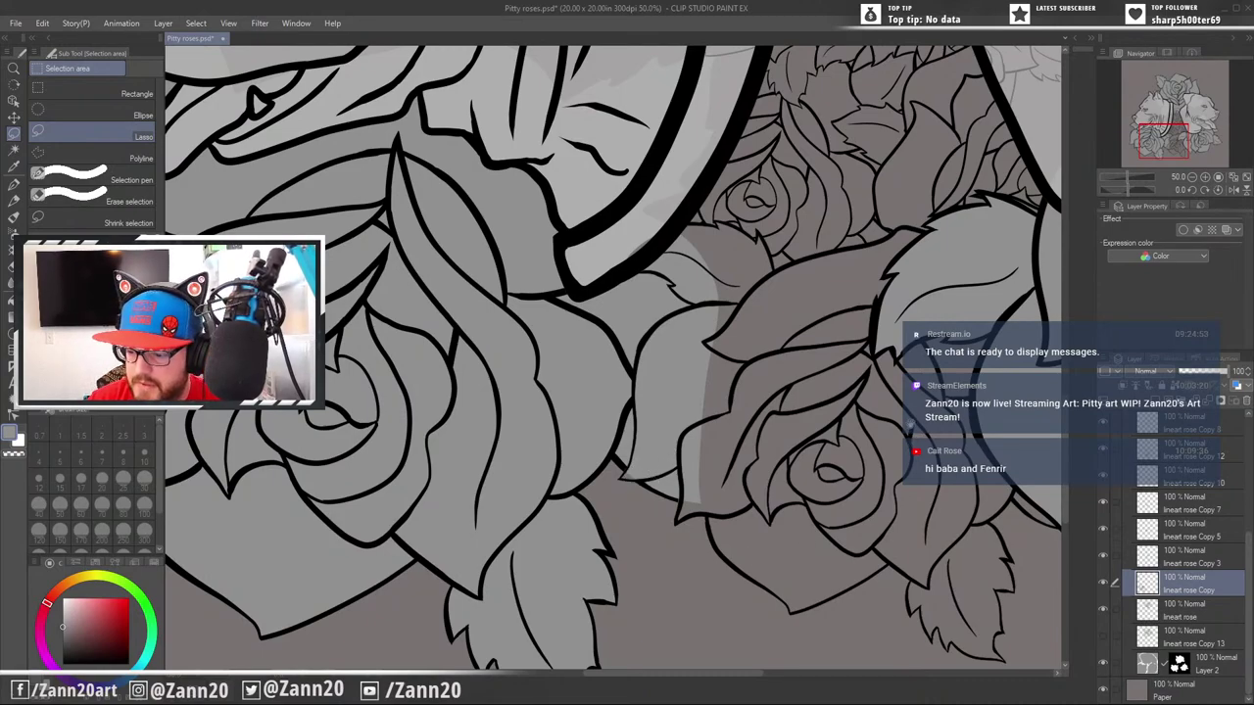
Review the whole illustration at 25% zoom and look through the layer list for remaining rose overlaps
drag(913, 428, 915, 506)
mouse_move(826, 504)
mouse_down()
mouse_move(895, 498)
mouse_move(570, 511)
mouse_up()
key(ctrl+minus)
key(ctrl+minus)
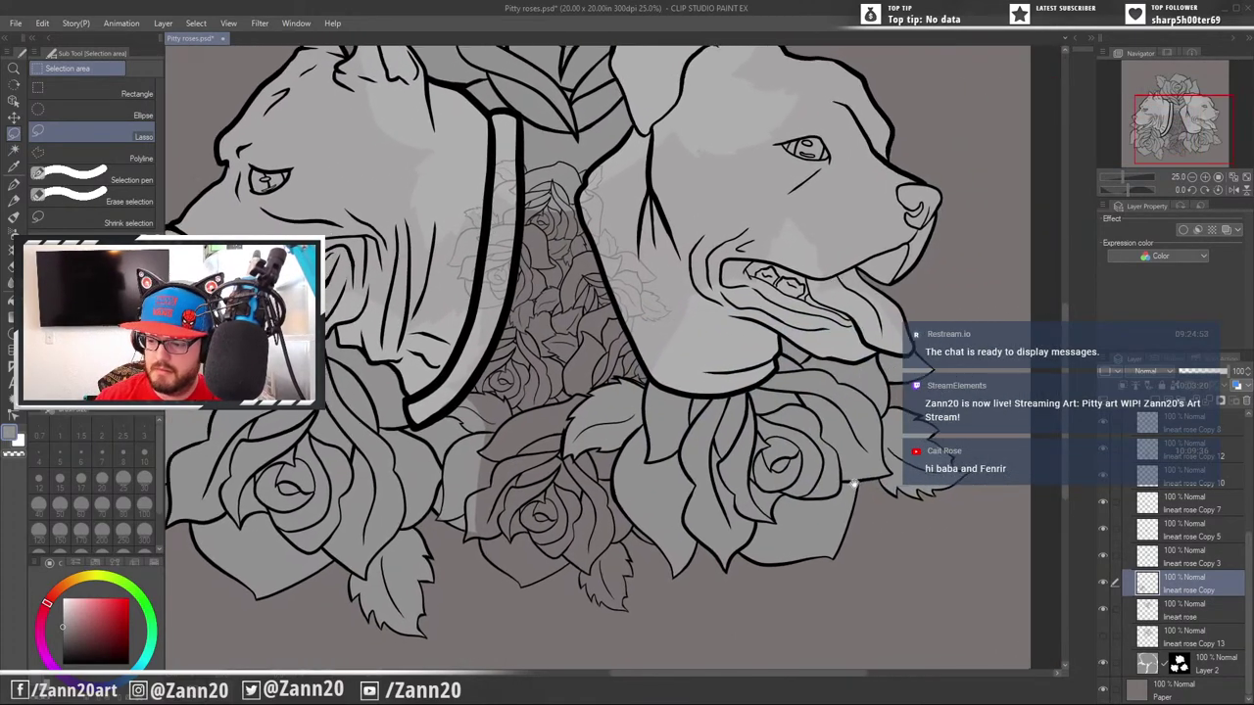
drag(838, 443, 943, 590)
drag(935, 472, 906, 383)
drag(828, 551, 853, 522)
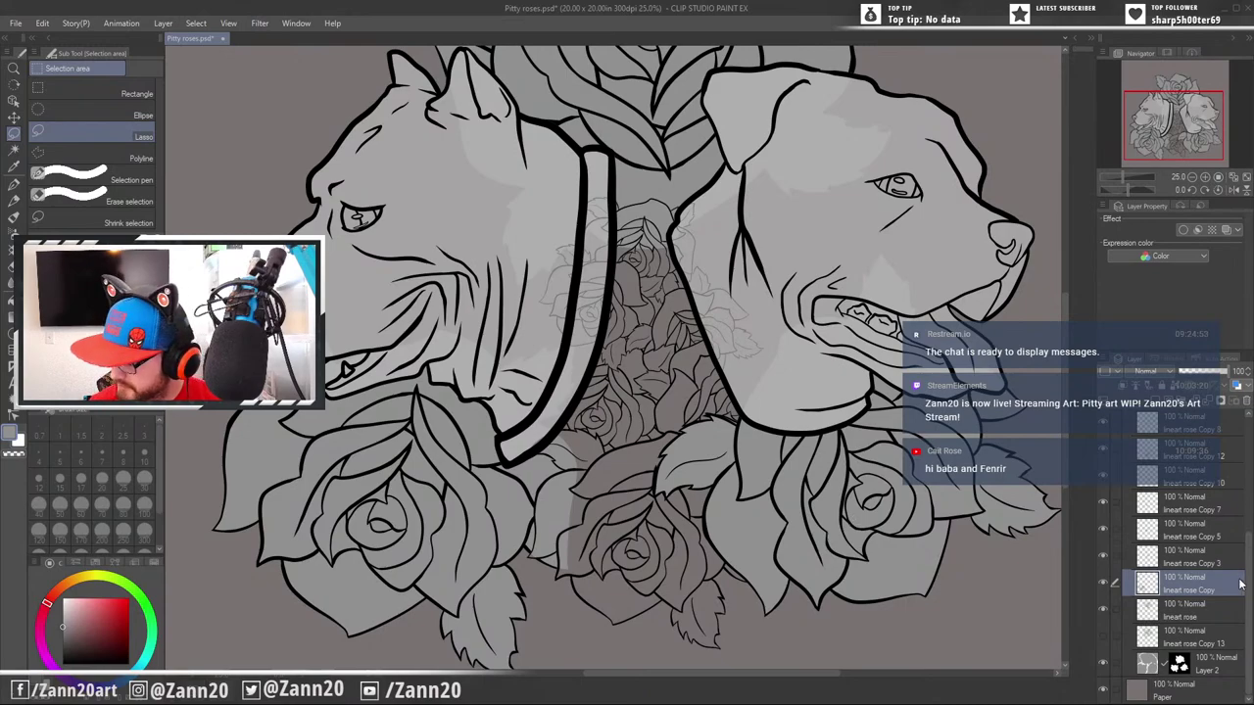
drag(1248, 586, 1252, 455)
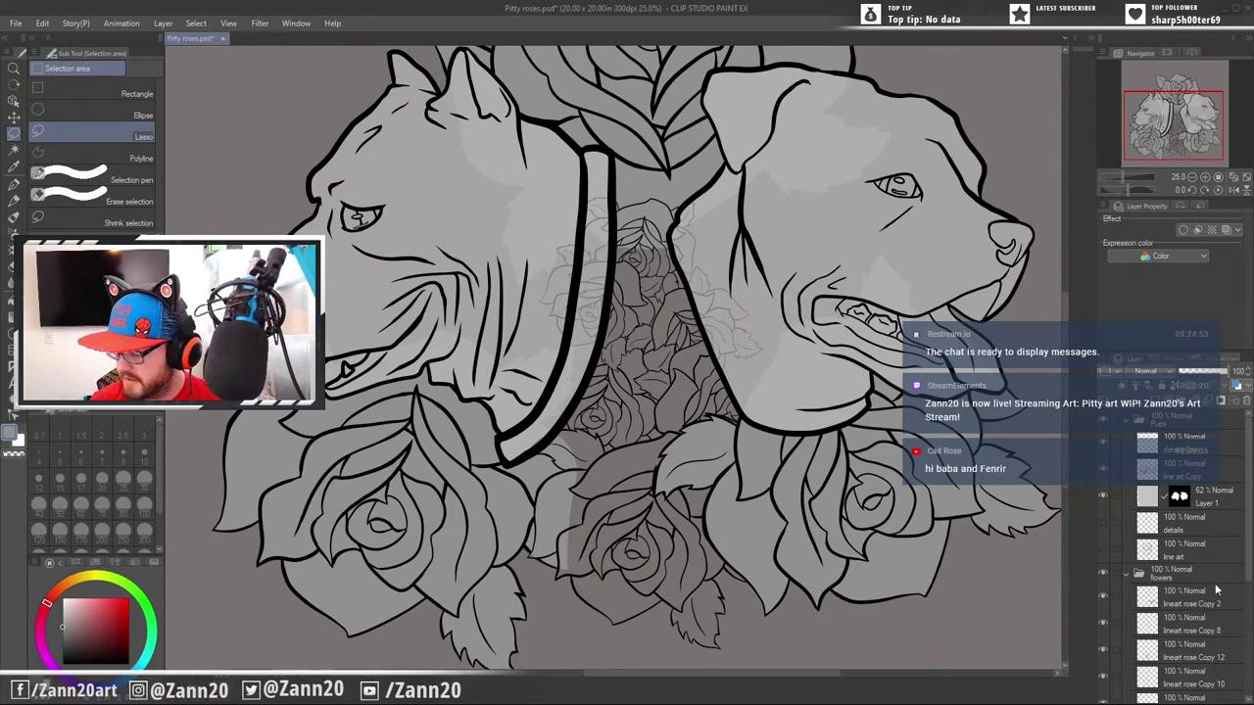
Merge all the lineart rose layers in the flowers folder, from lineart rose Copy 2 down to lineart rose Copy 13, into one layer
drag(839, 426, 814, 485)
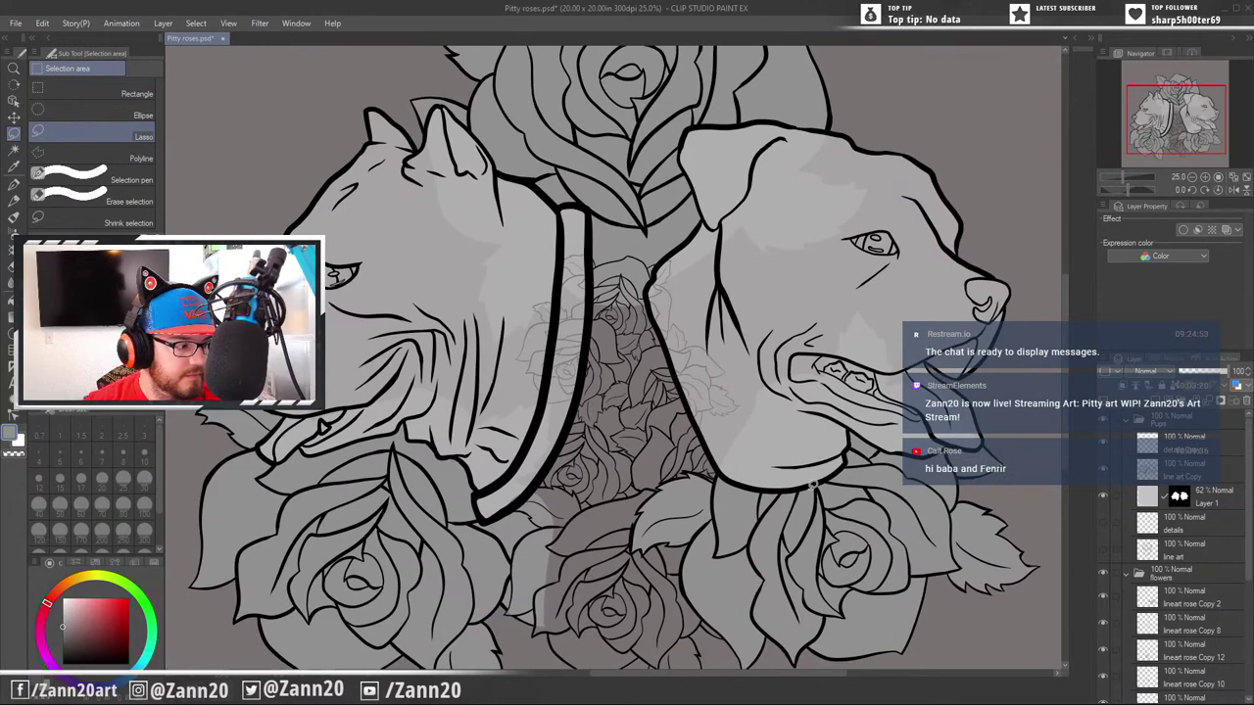
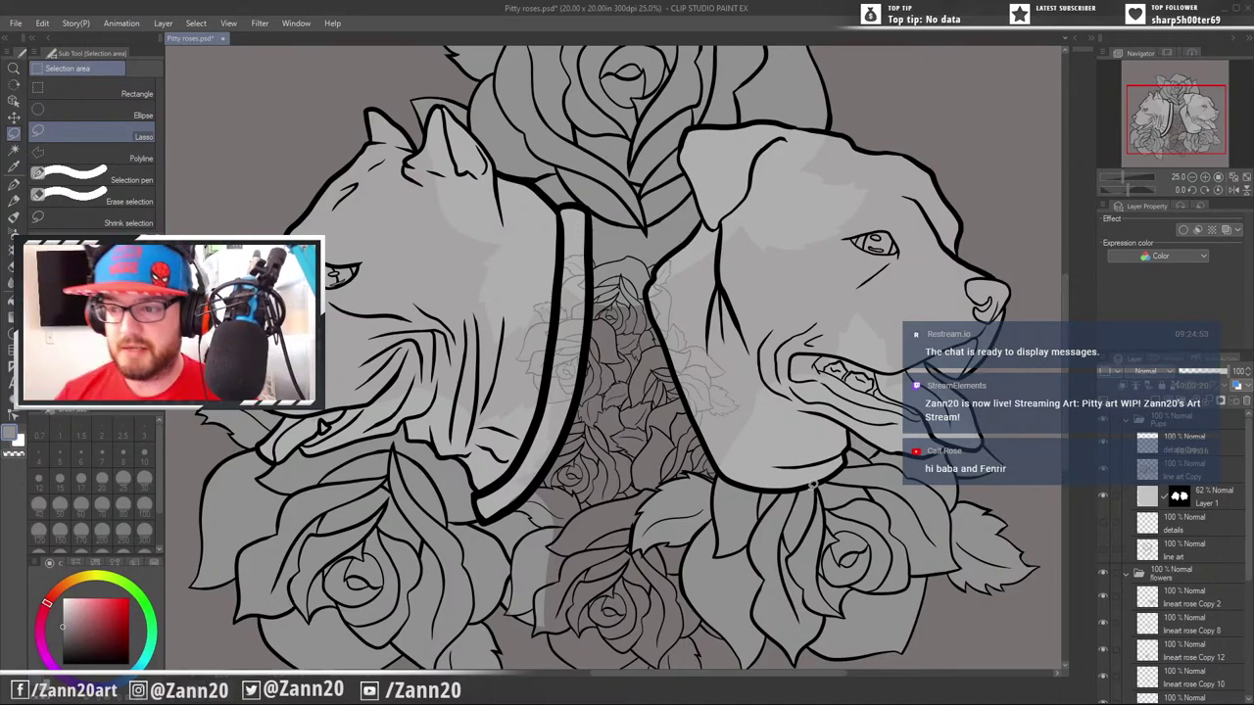
drag(741, 518, 720, 445)
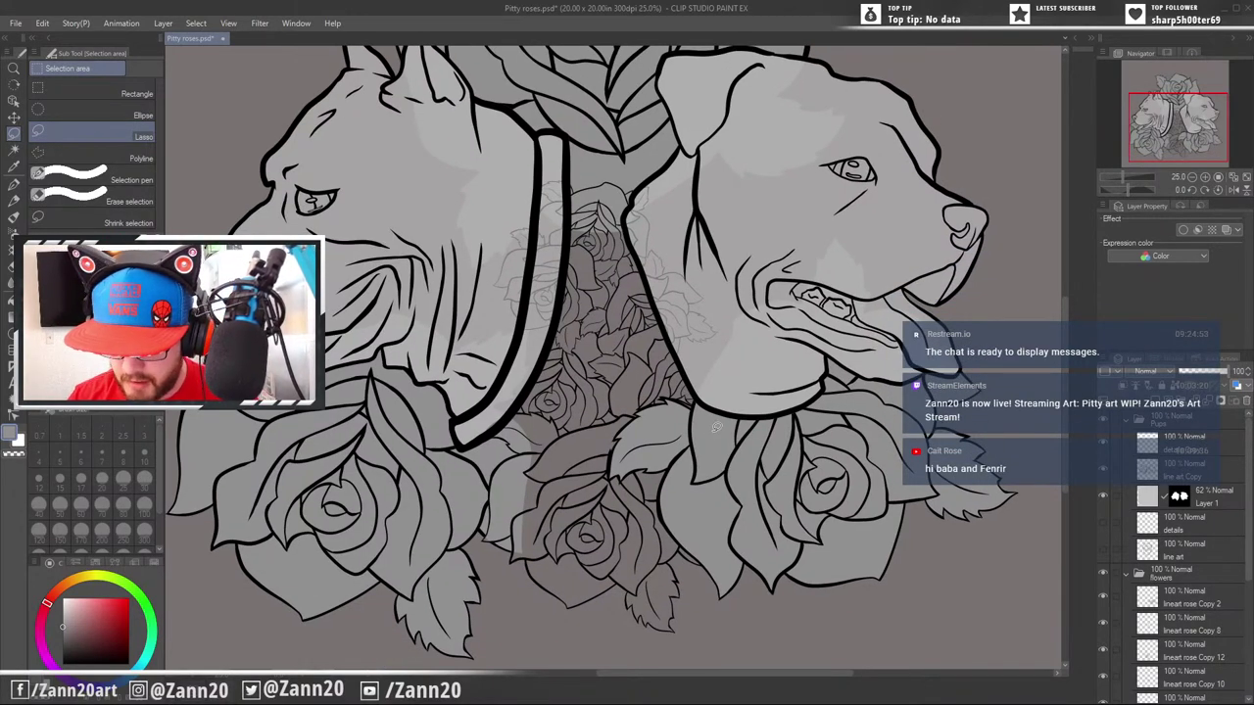
drag(726, 419, 809, 384)
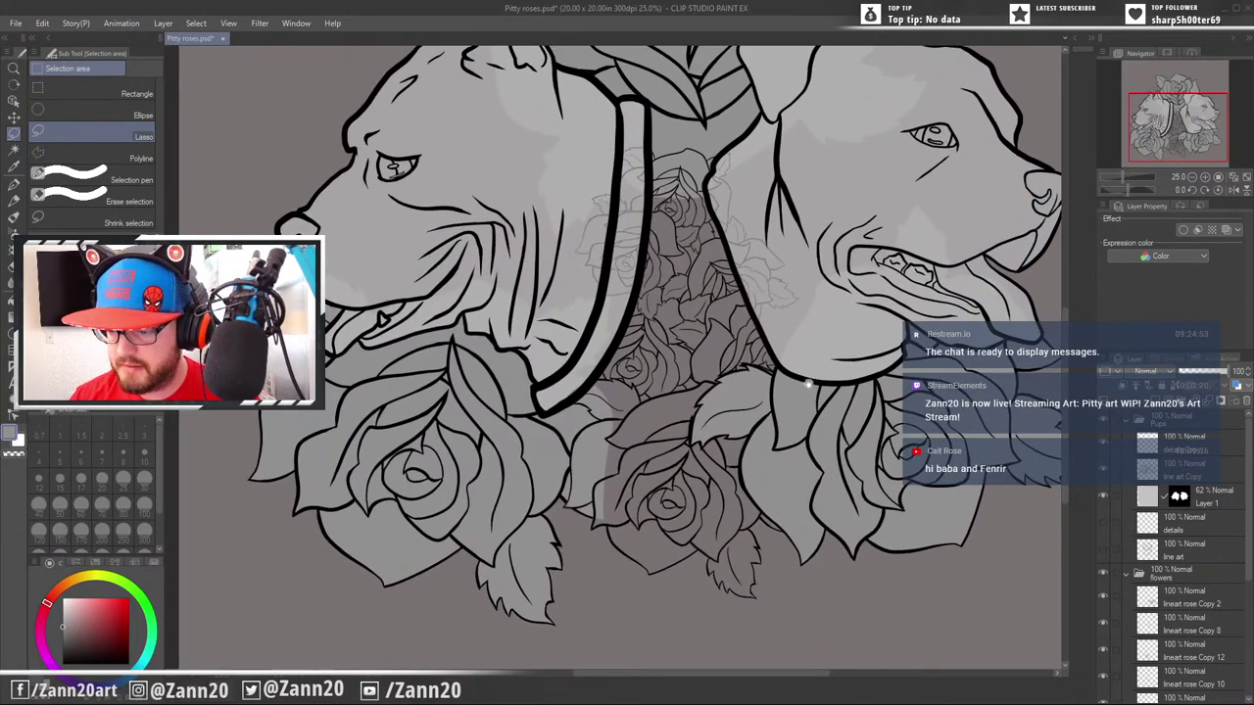
drag(907, 530, 829, 482)
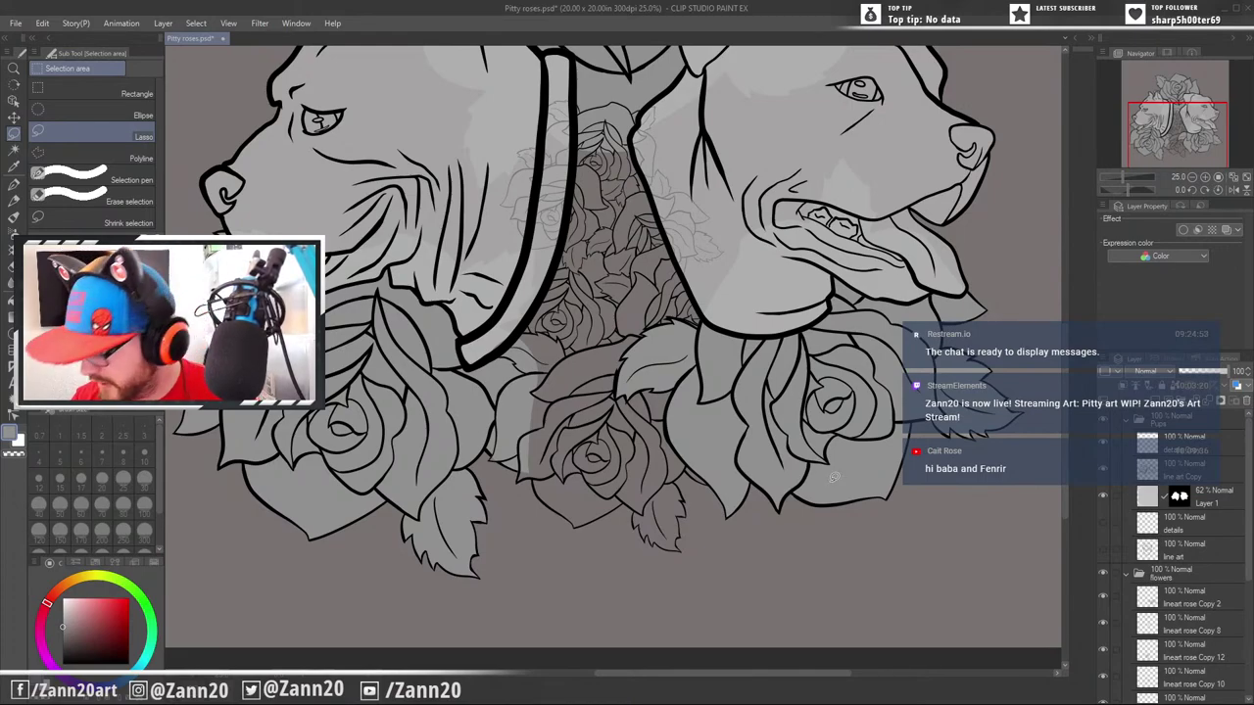
drag(1247, 558, 1241, 647)
click(1142, 428)
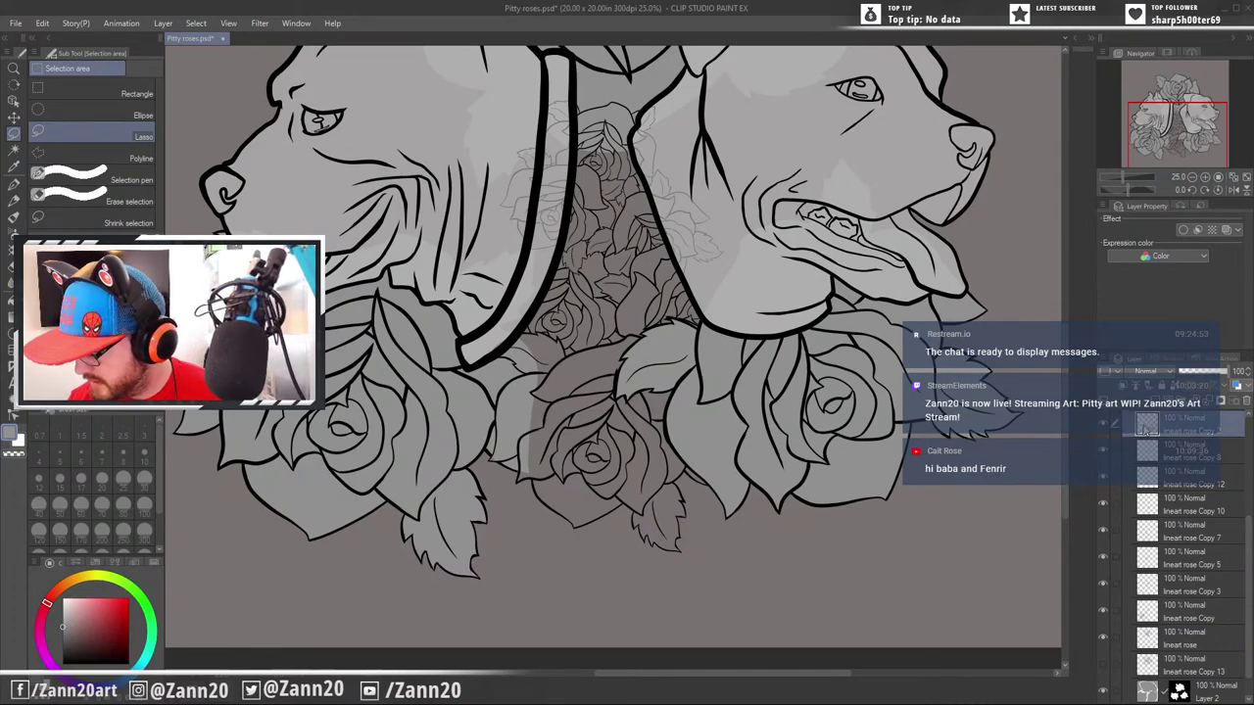
shift+click(1153, 669)
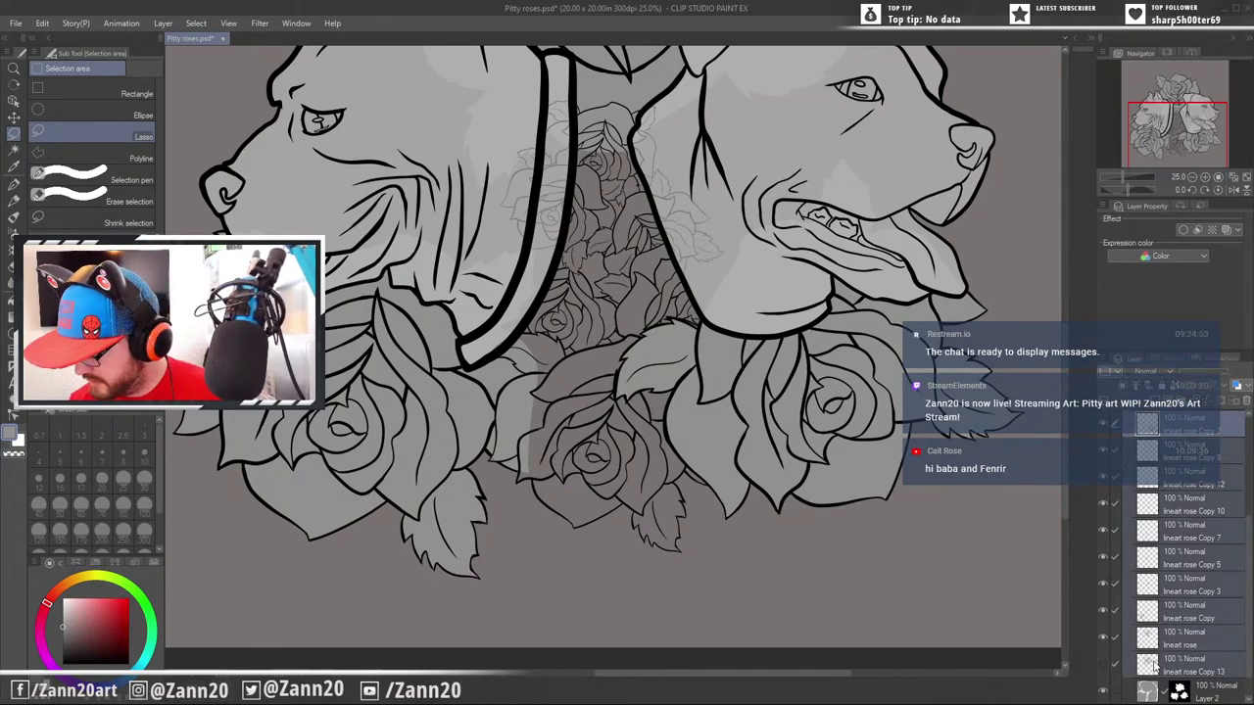
right_click(1117, 378)
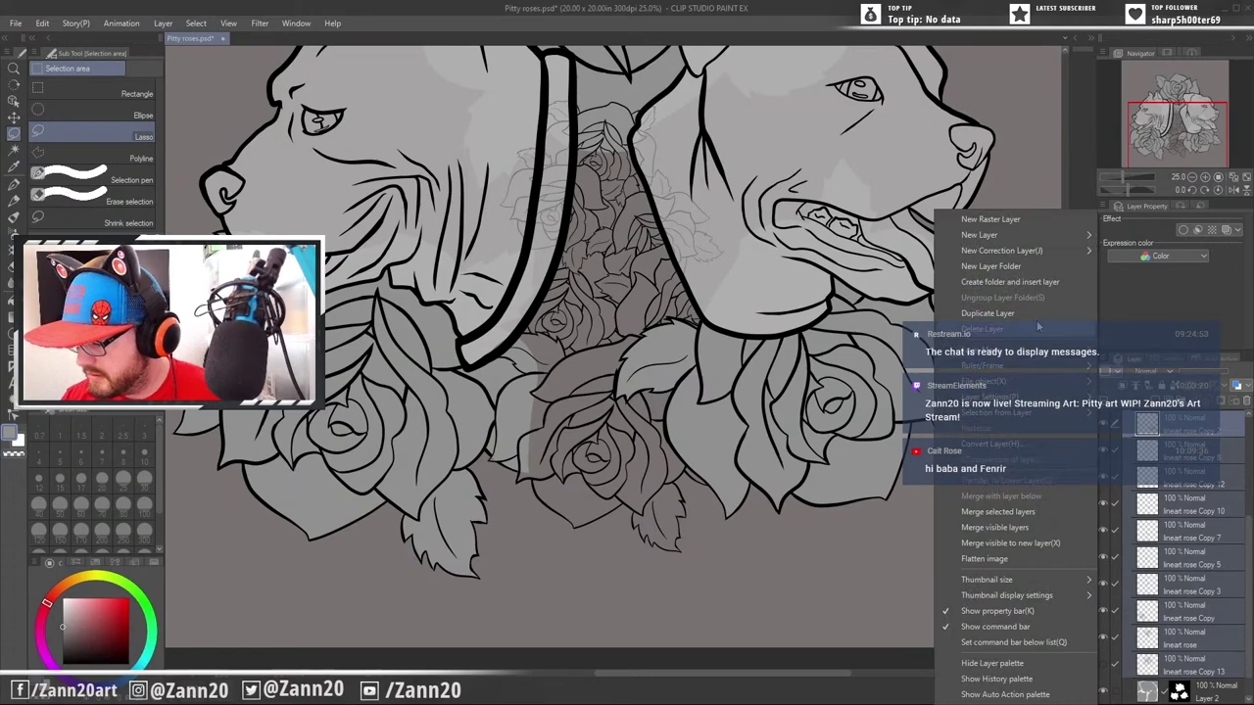
click(1009, 512)
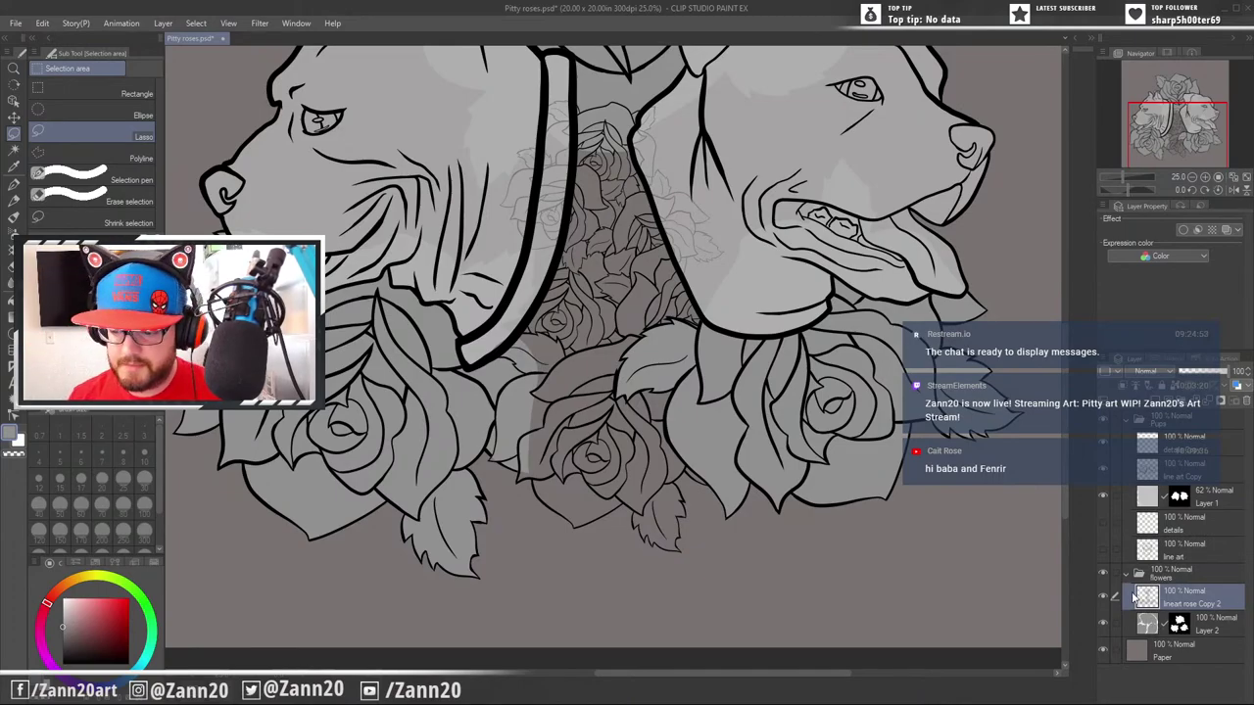
Hide the Pups folder and clear the stray specks above the lower right rose from the merged lineart rose Copy 2 layer
drag(820, 482, 836, 540)
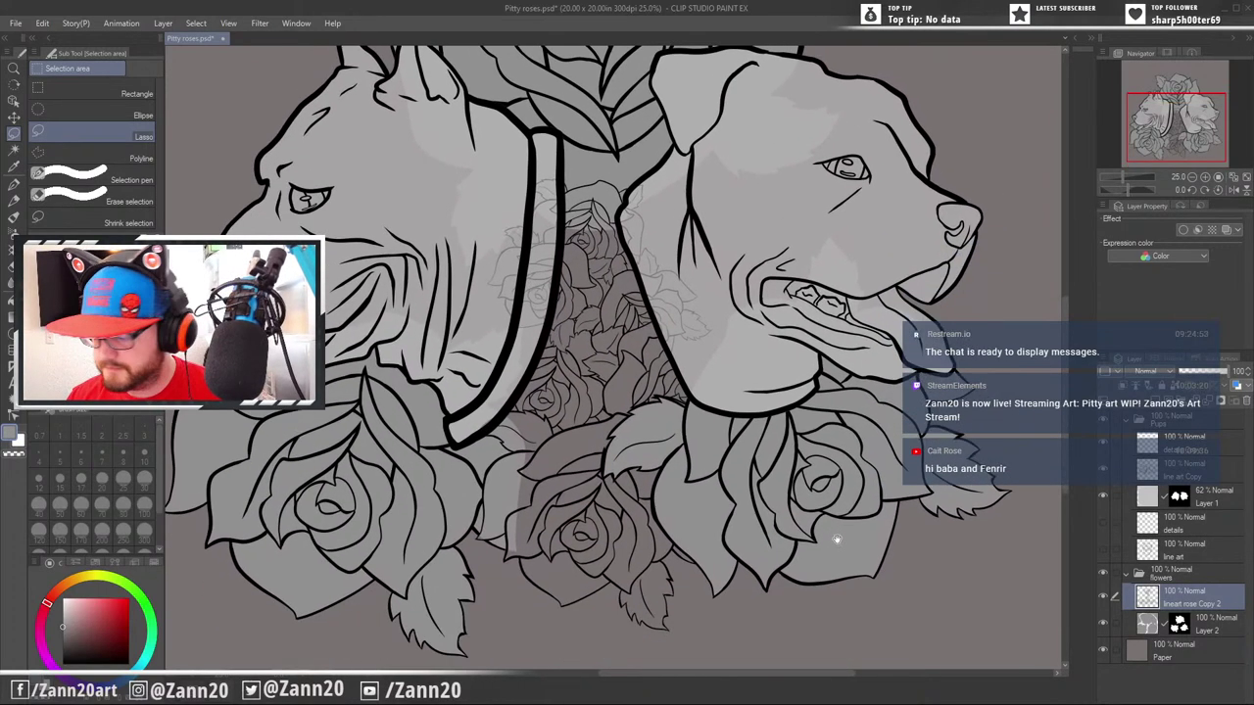
click(1105, 422)
drag(860, 478, 876, 442)
click(1179, 631)
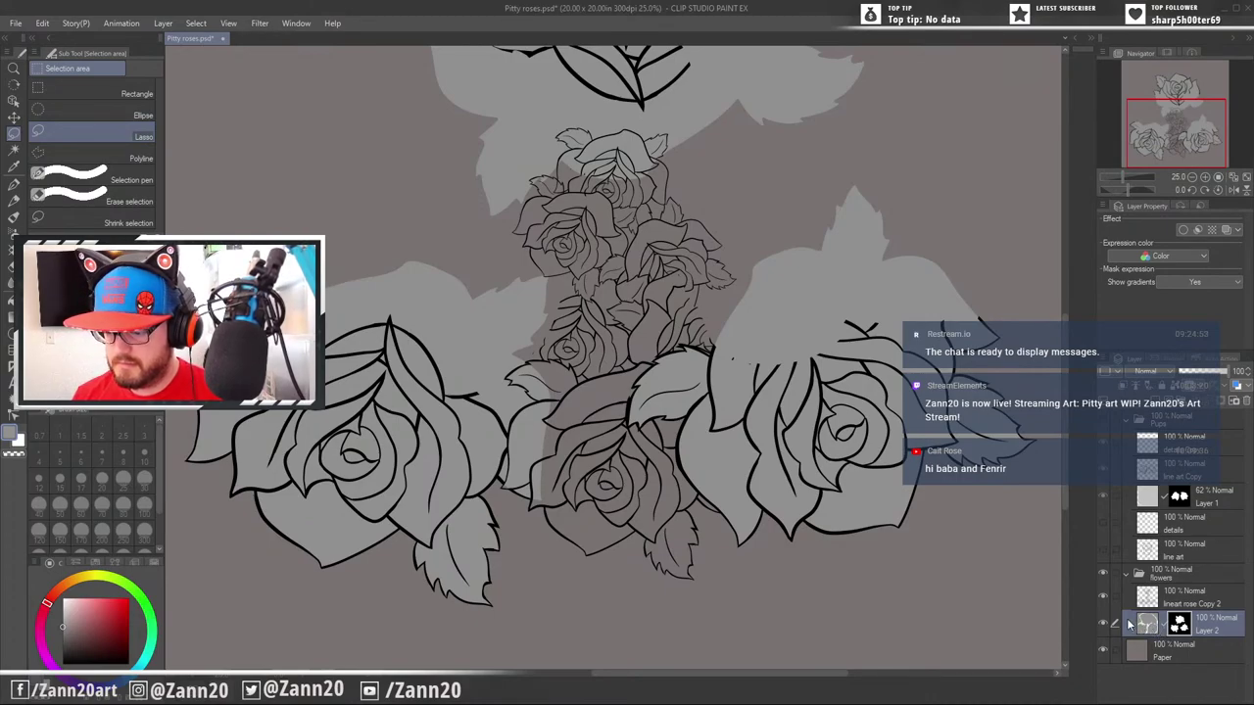
drag(753, 369, 760, 351)
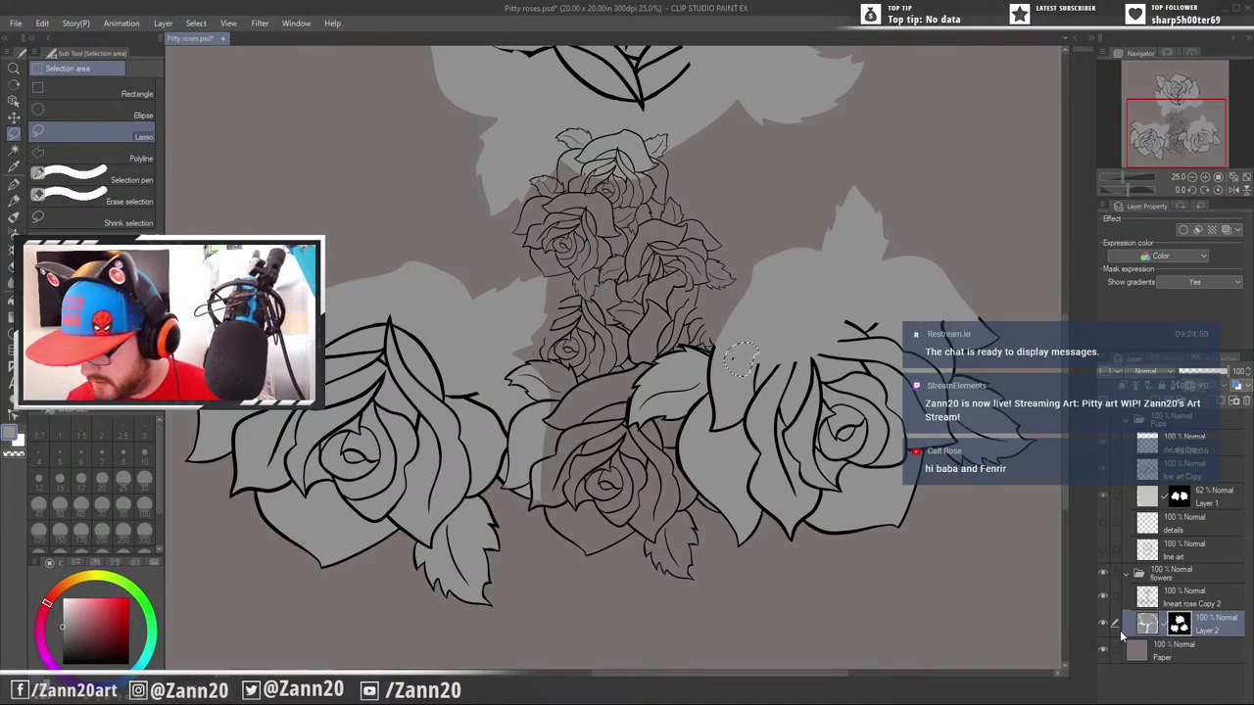
click(1148, 600)
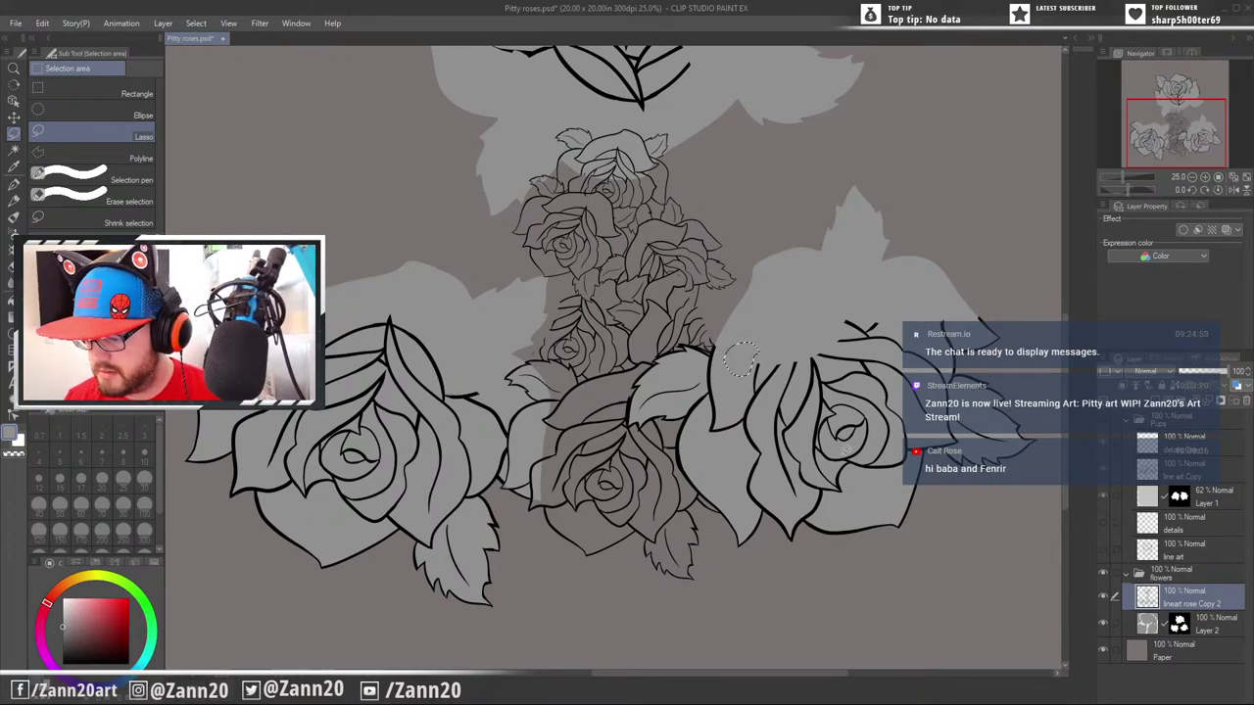
key(ctrl+d)
mouse_move(831, 256)
mouse_down()
mouse_move(878, 527)
mouse_move(905, 198)
mouse_up()
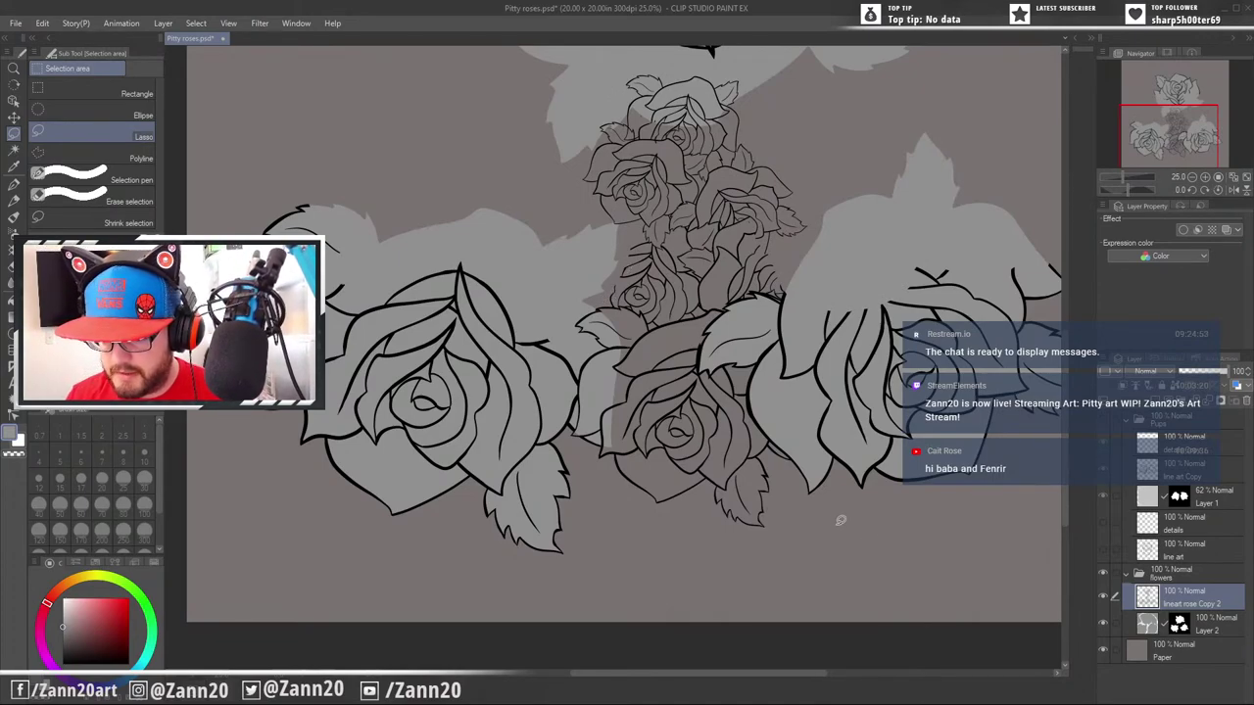
Remove the mask from Layer 2 by applying it to the layer, and erase the layer's grey fill
click(1150, 625)
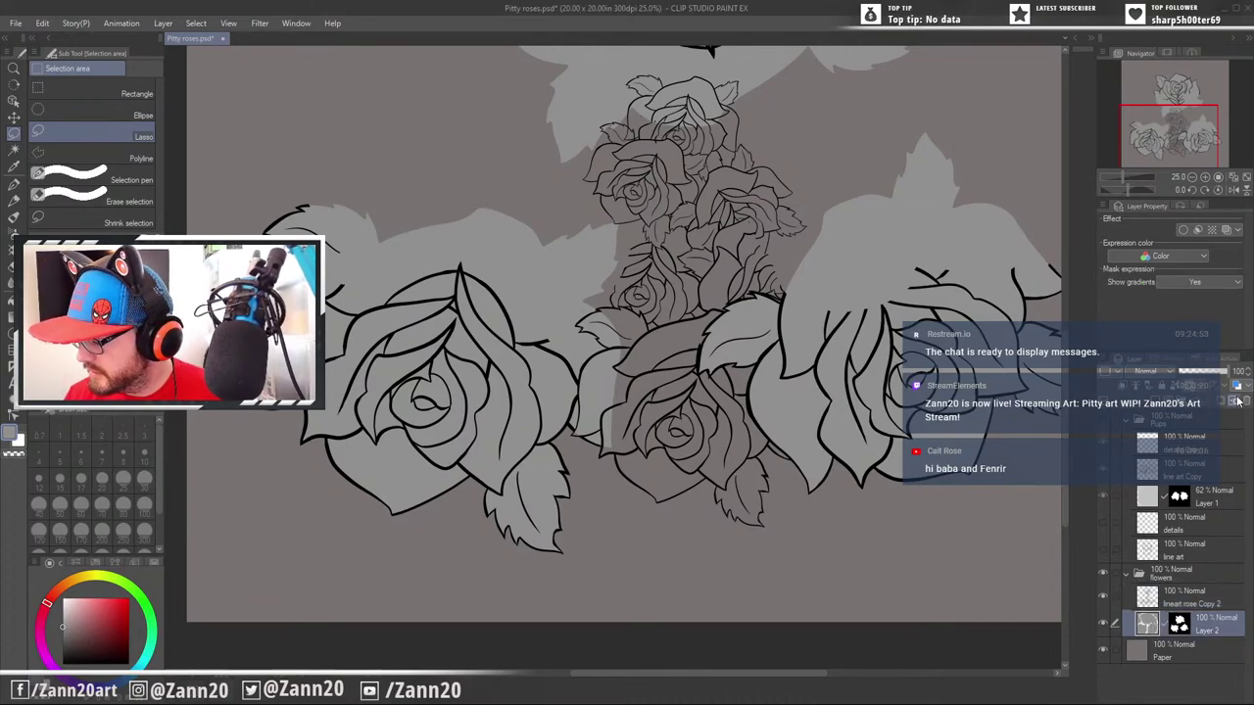
click(1238, 401)
click(676, 270)
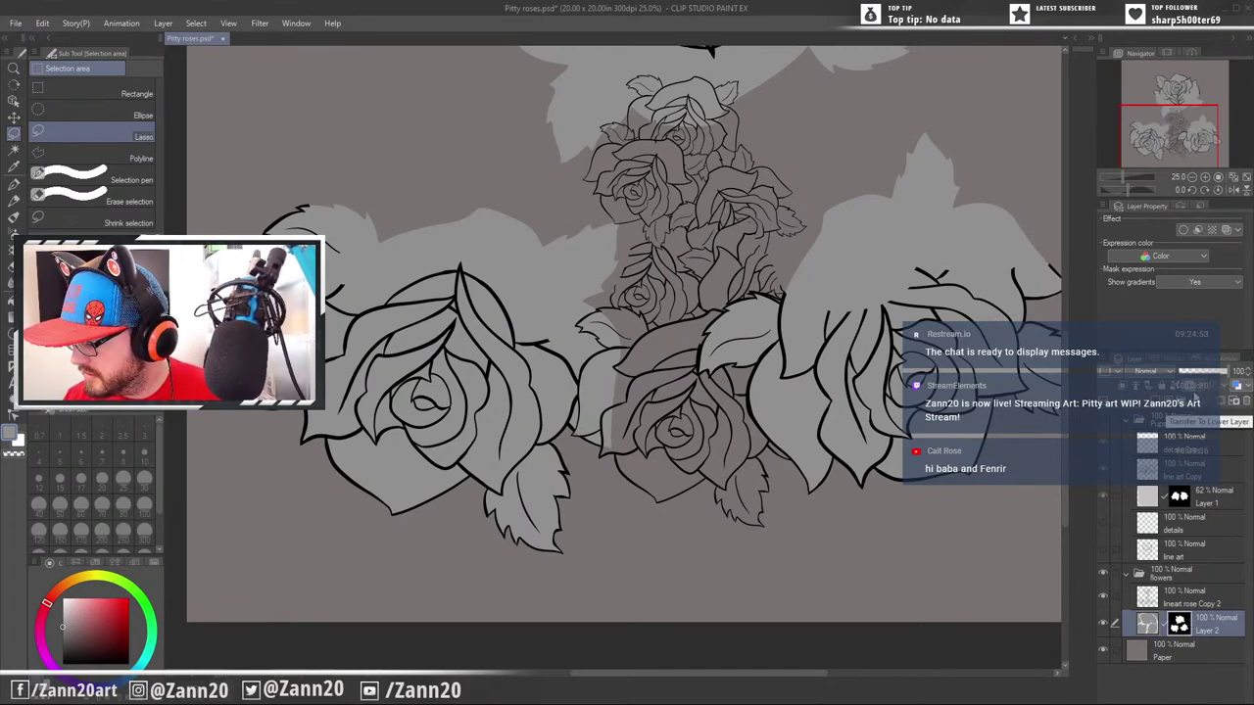
click(1245, 402)
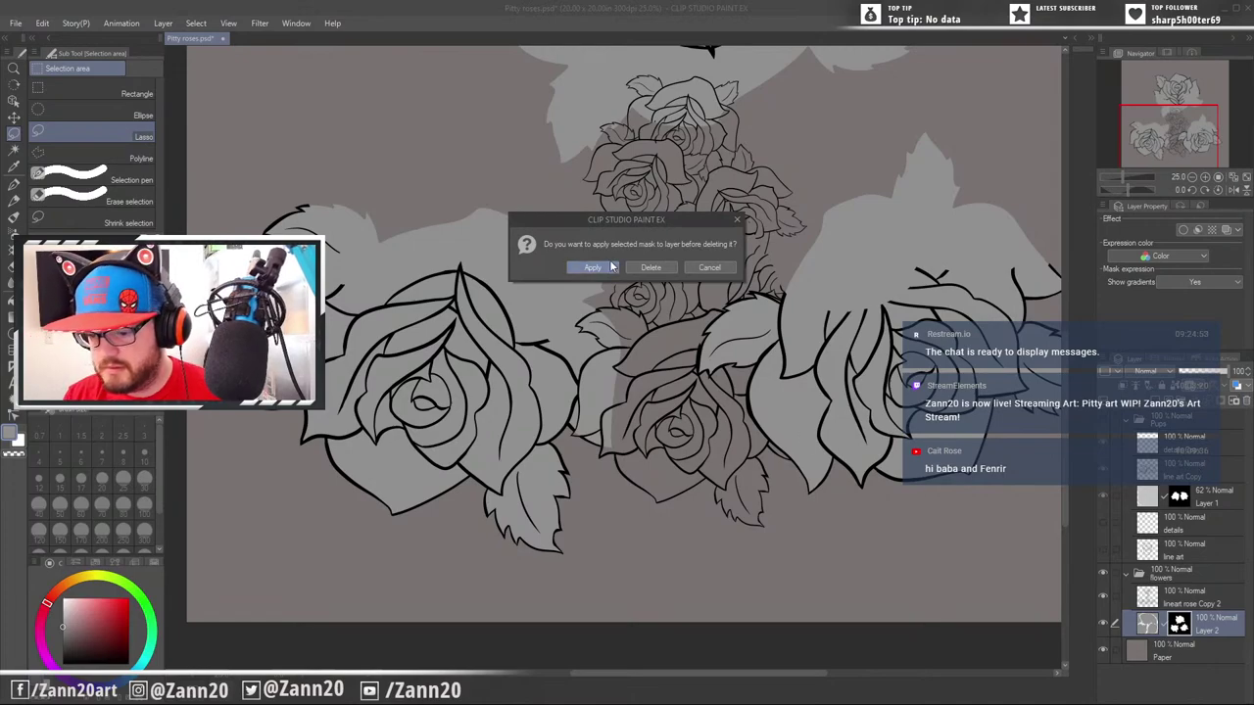
click(595, 266)
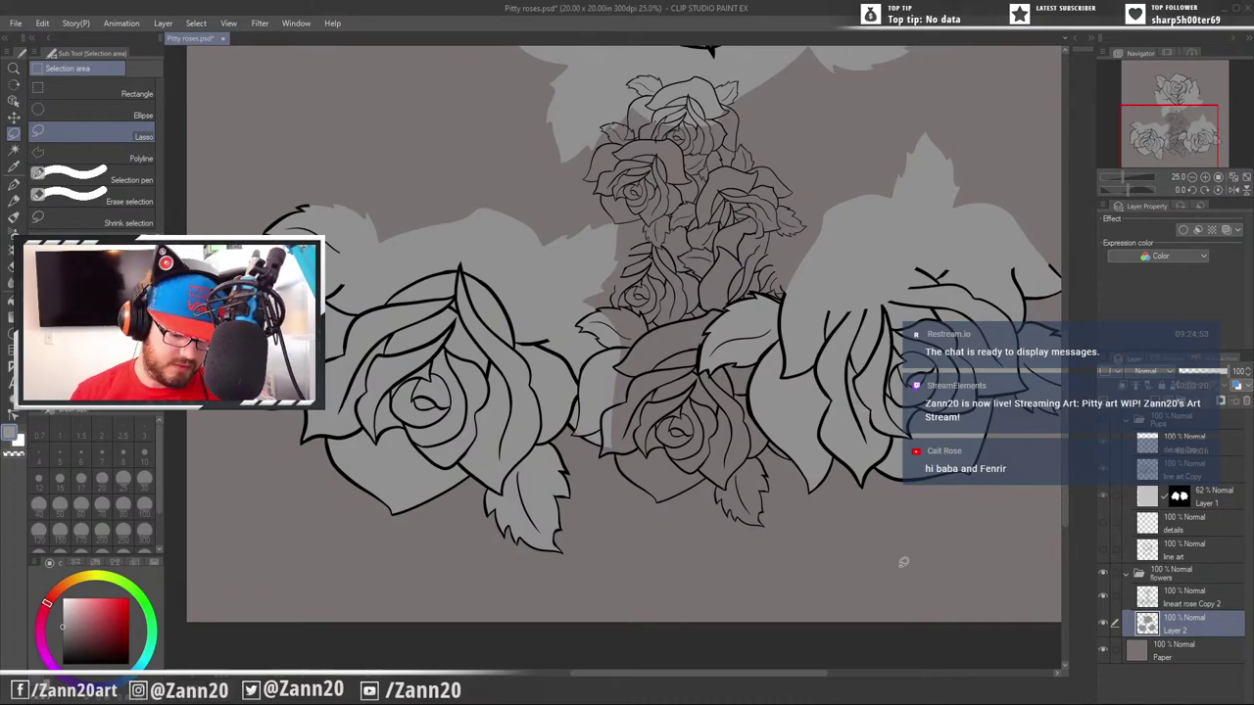
key(Delete)
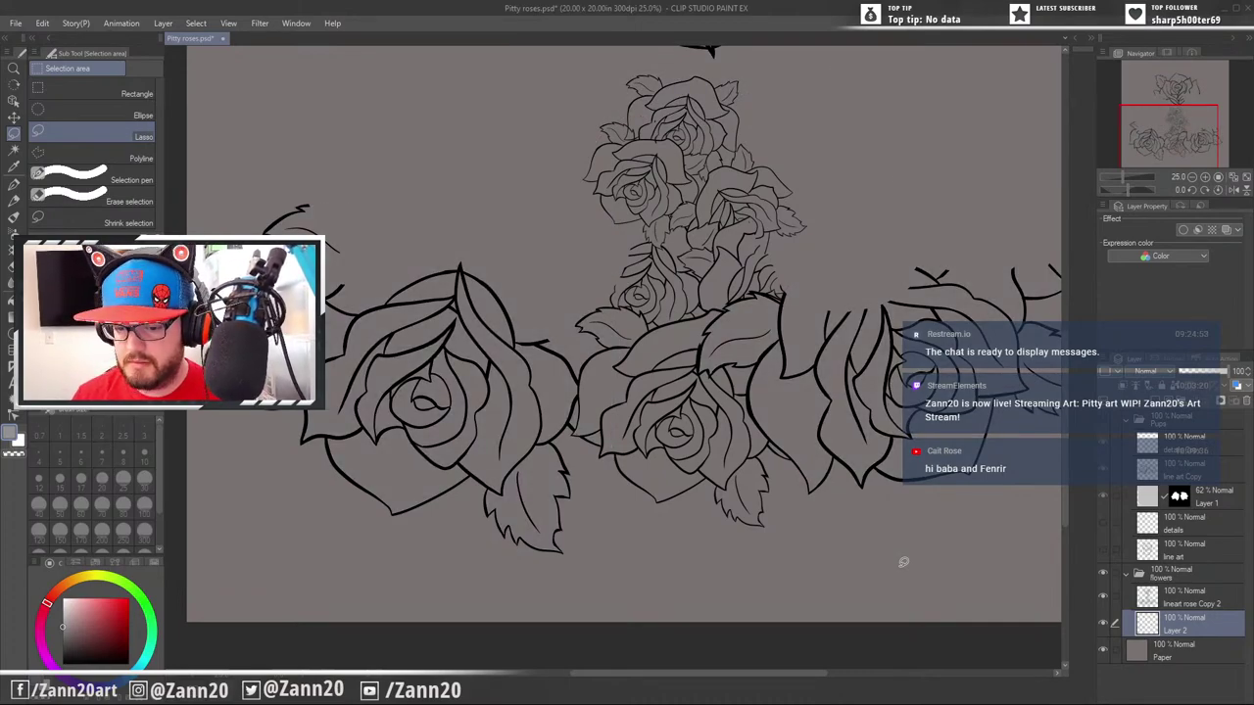
Check the merged rose line art at 50% zoom and clear stray specks among the small center roses on lineart rose Copy 2
drag(875, 318, 802, 468)
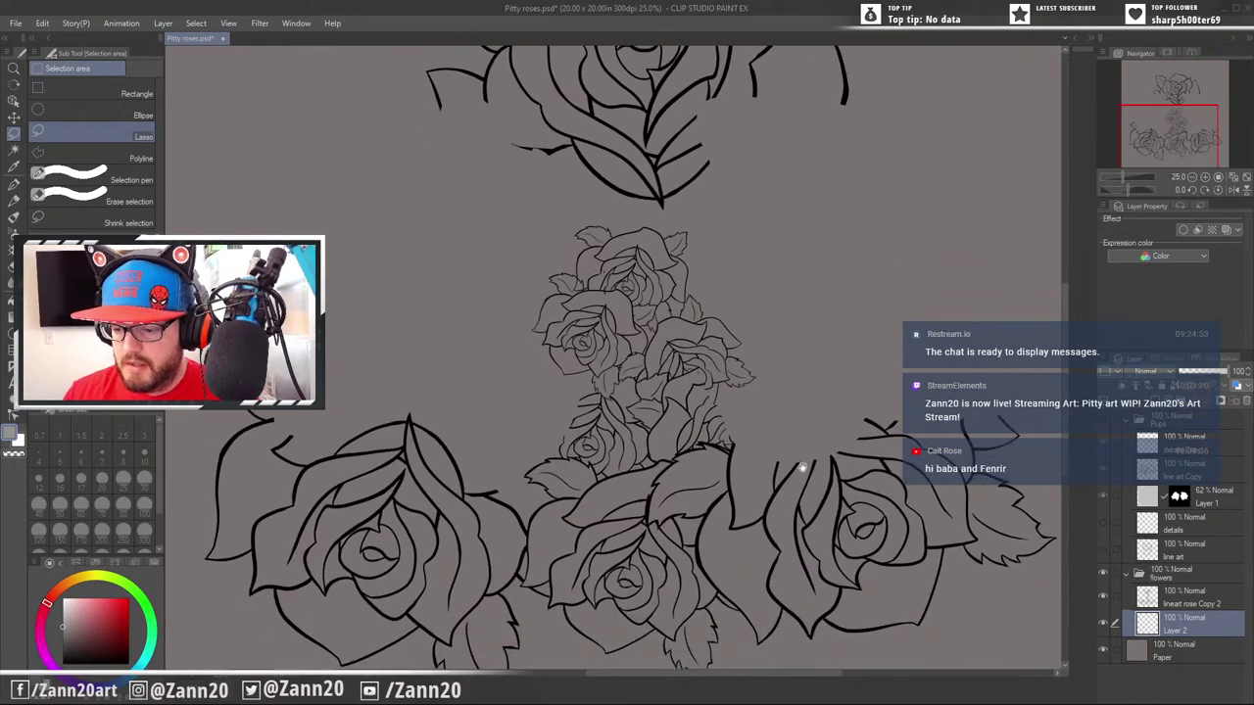
drag(823, 397, 834, 518)
drag(823, 467, 823, 522)
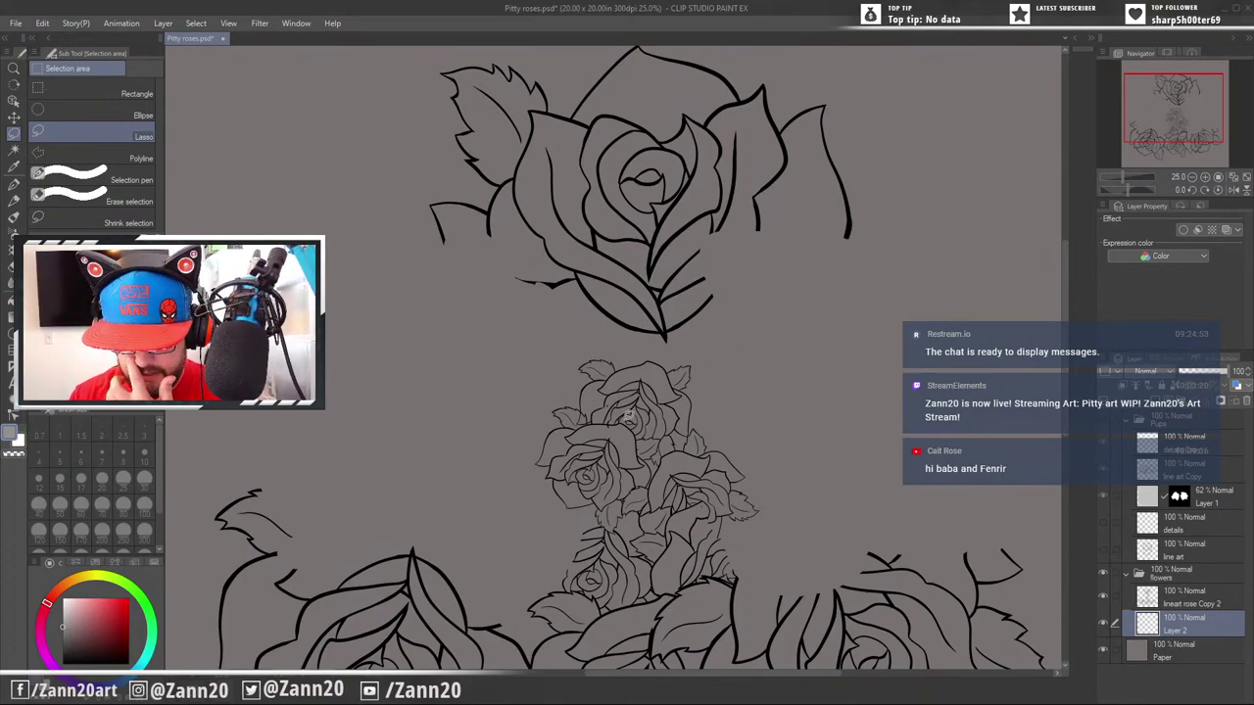
key(ctrl+plus)
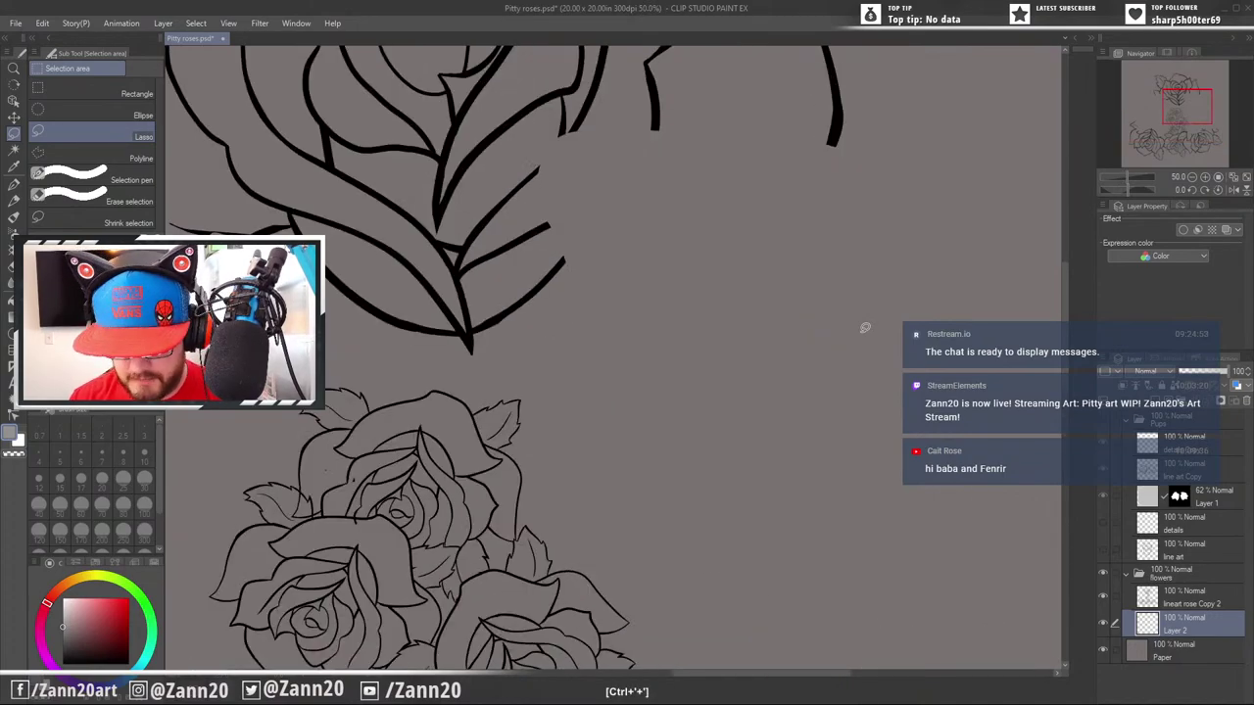
drag(507, 492, 837, 336)
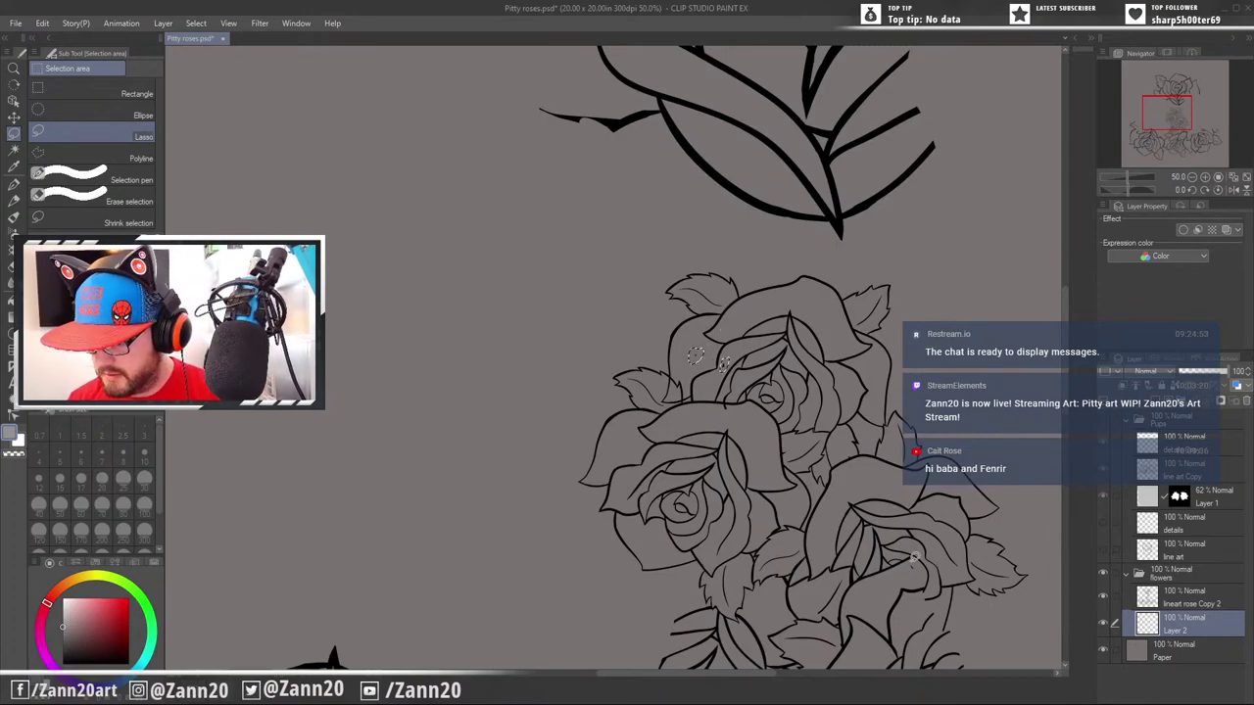
click(1153, 599)
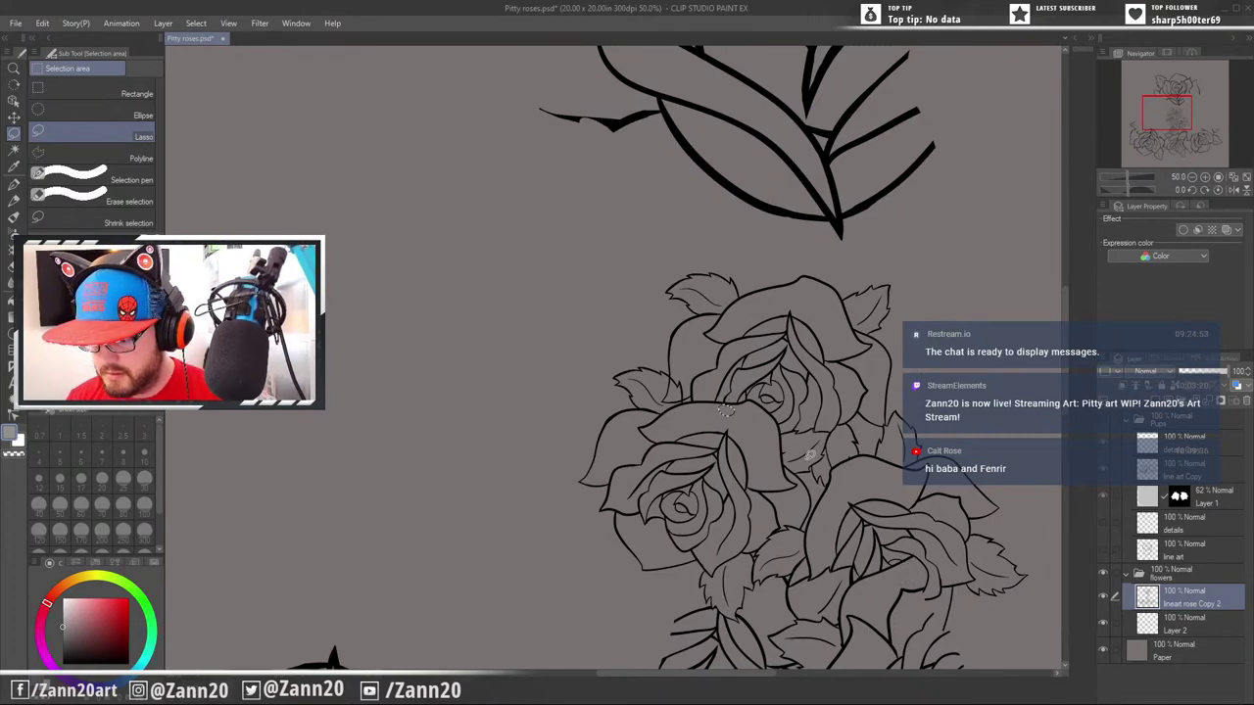
drag(956, 585, 898, 346)
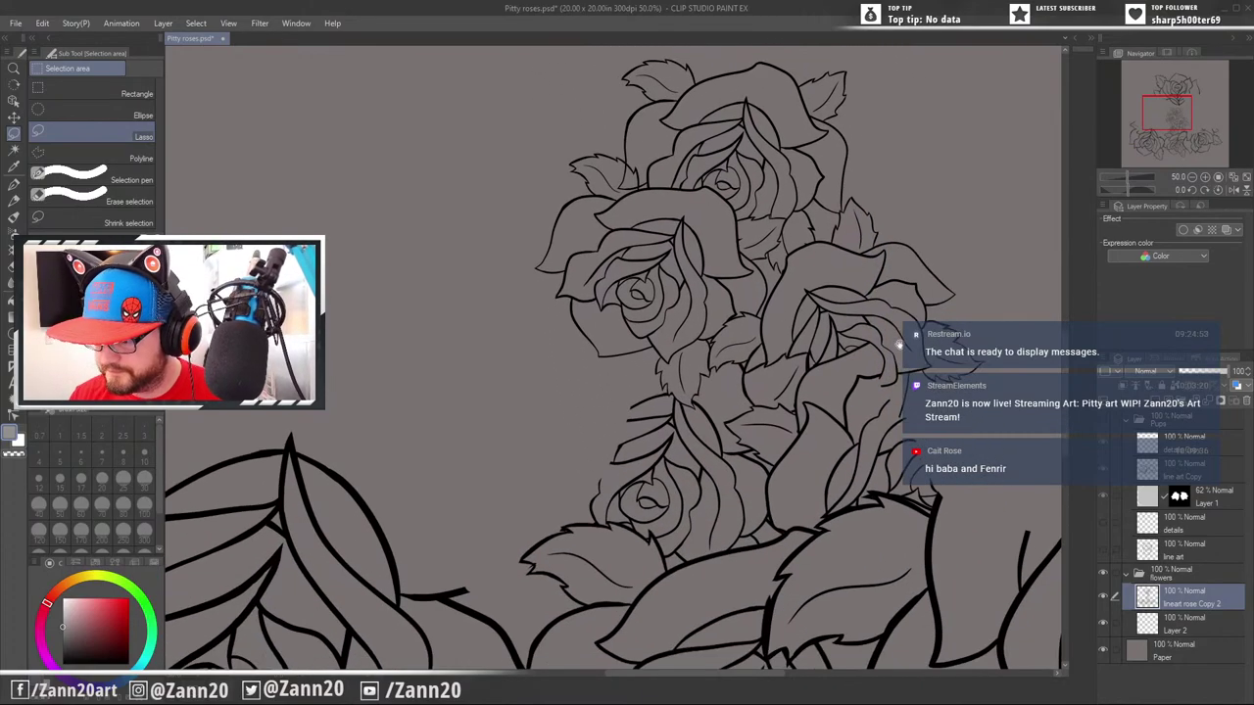
drag(940, 577, 981, 393)
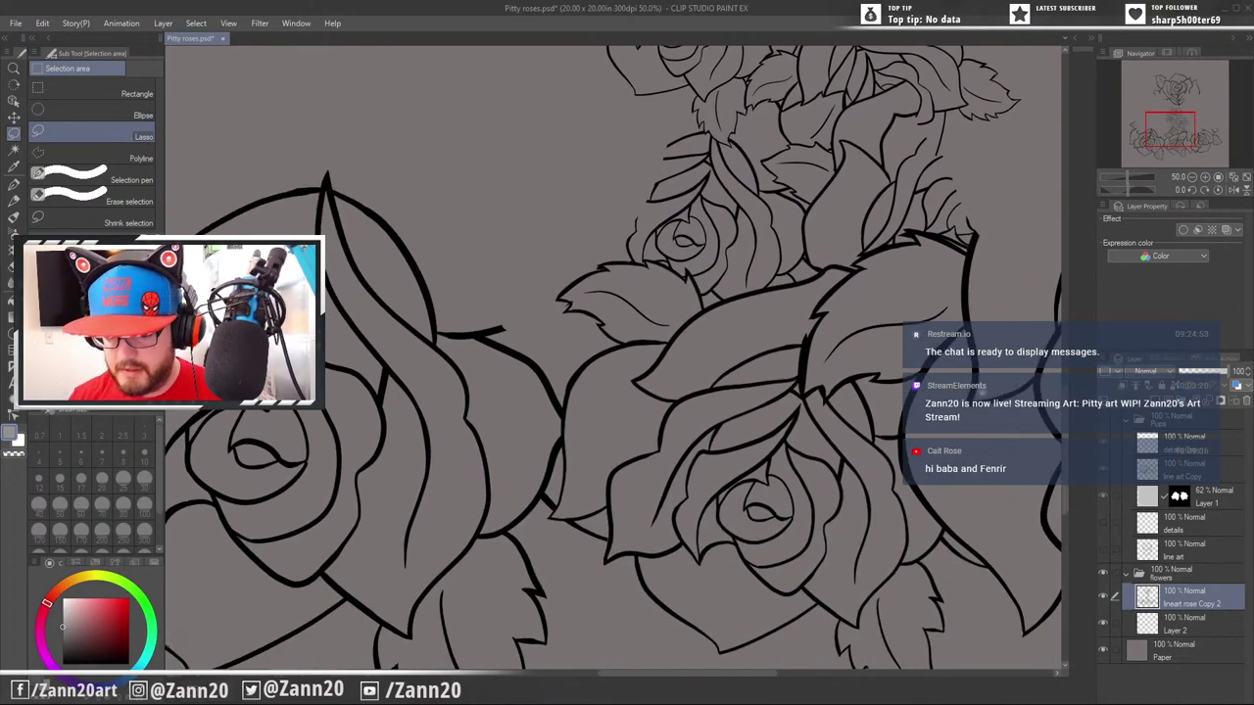
drag(722, 498, 345, 543)
mouse_move(893, 366)
mouse_down()
mouse_move(723, 476)
mouse_move(532, 246)
mouse_move(915, 540)
mouse_move(797, 461)
mouse_move(776, 409)
mouse_move(806, 485)
mouse_up()
Show the Pups folder again and, with Layer 2 active, auto-select the background across all layers and invert the selection to the artwork's silhouette
key(ctrl+minus)
key(ctrl+minus)
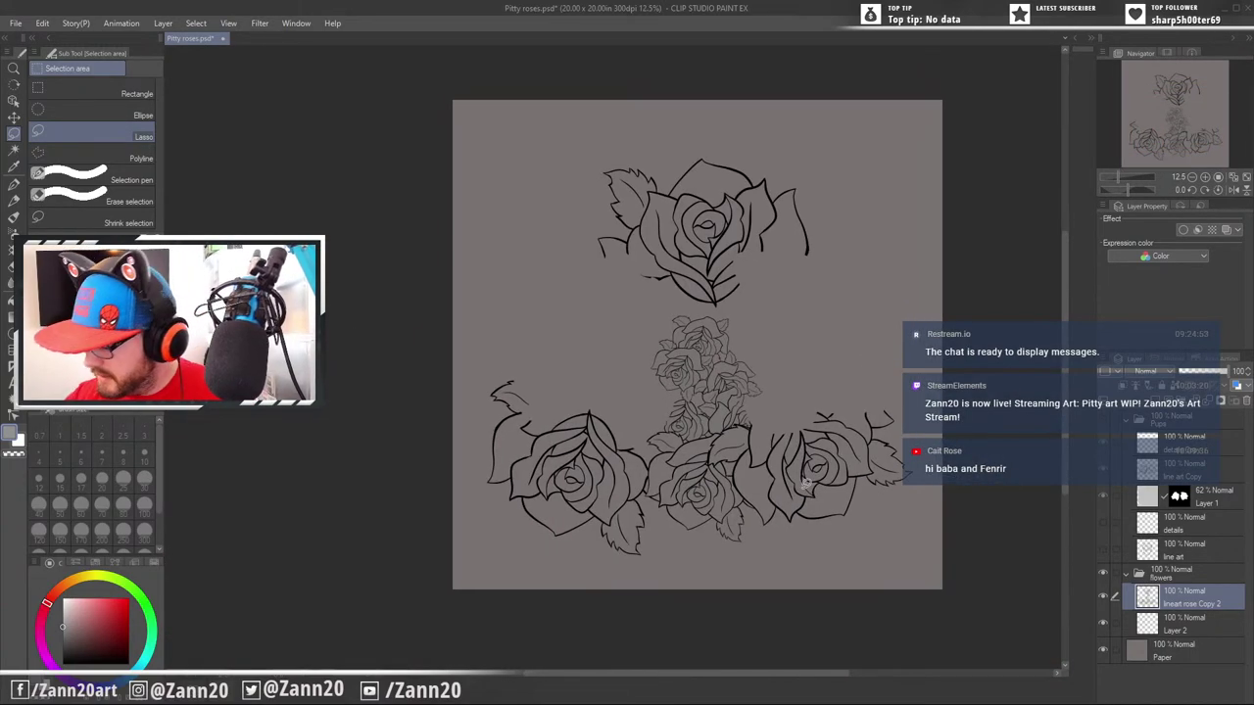
click(1105, 421)
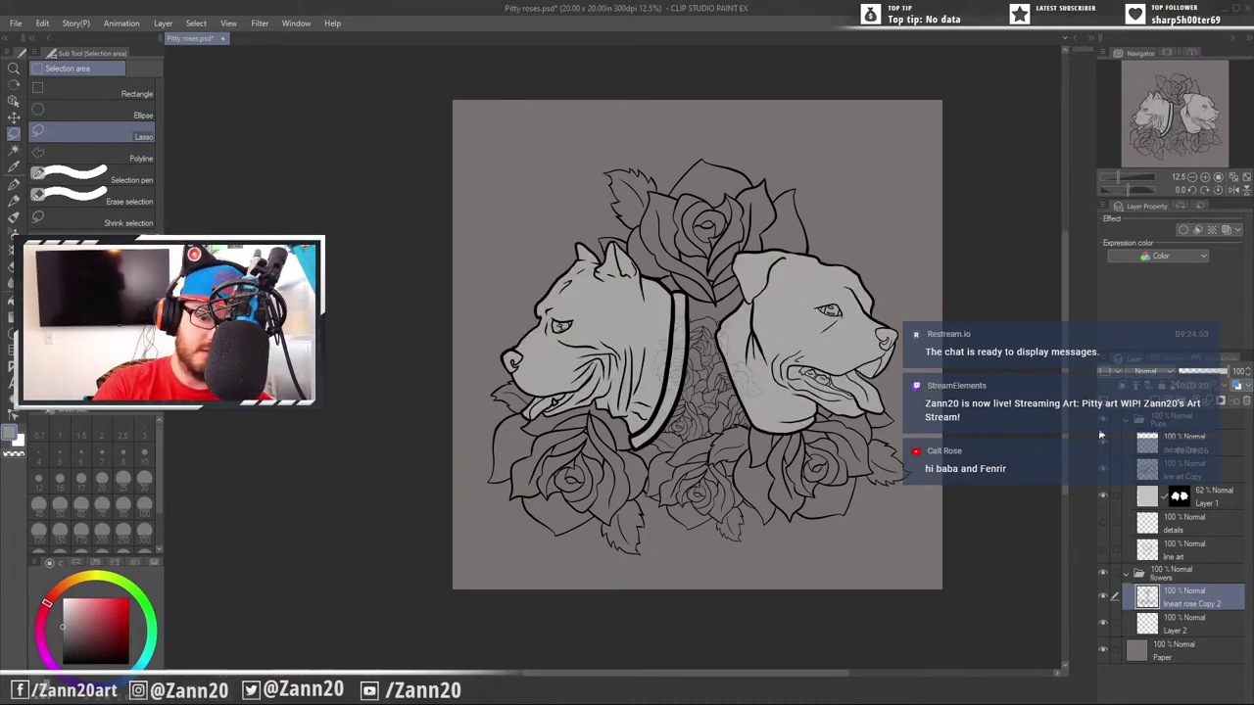
click(20, 153)
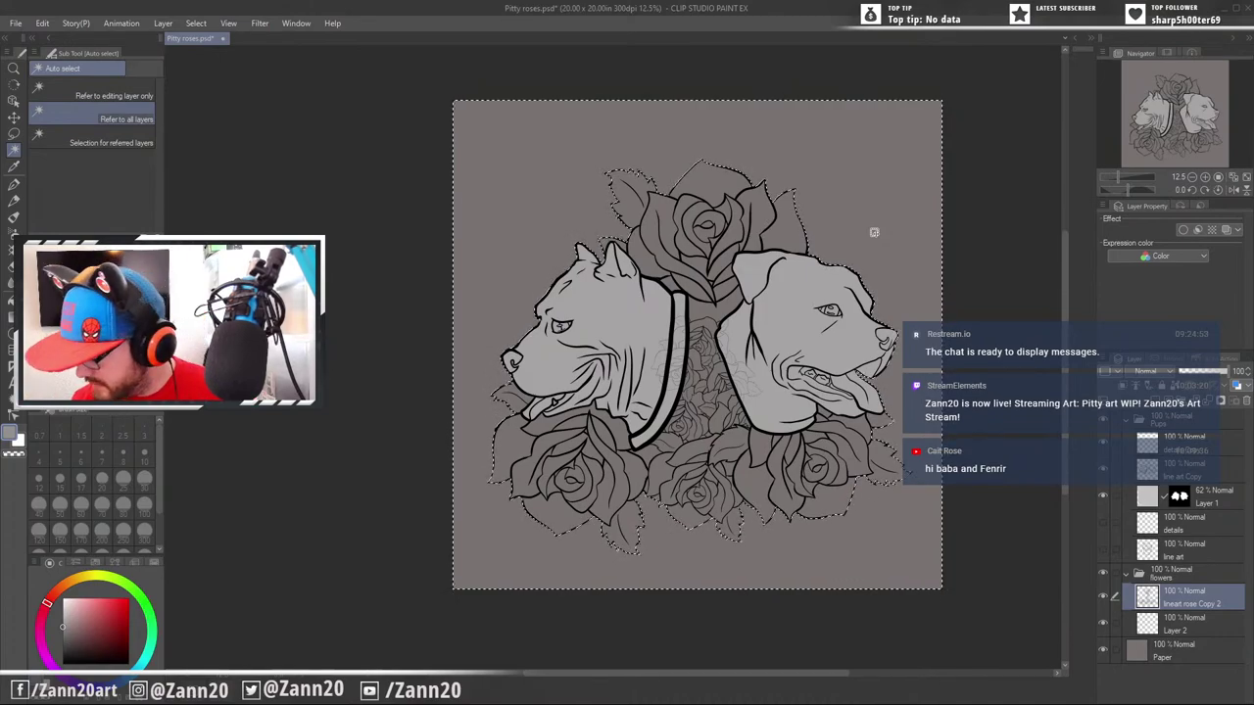
click(1148, 628)
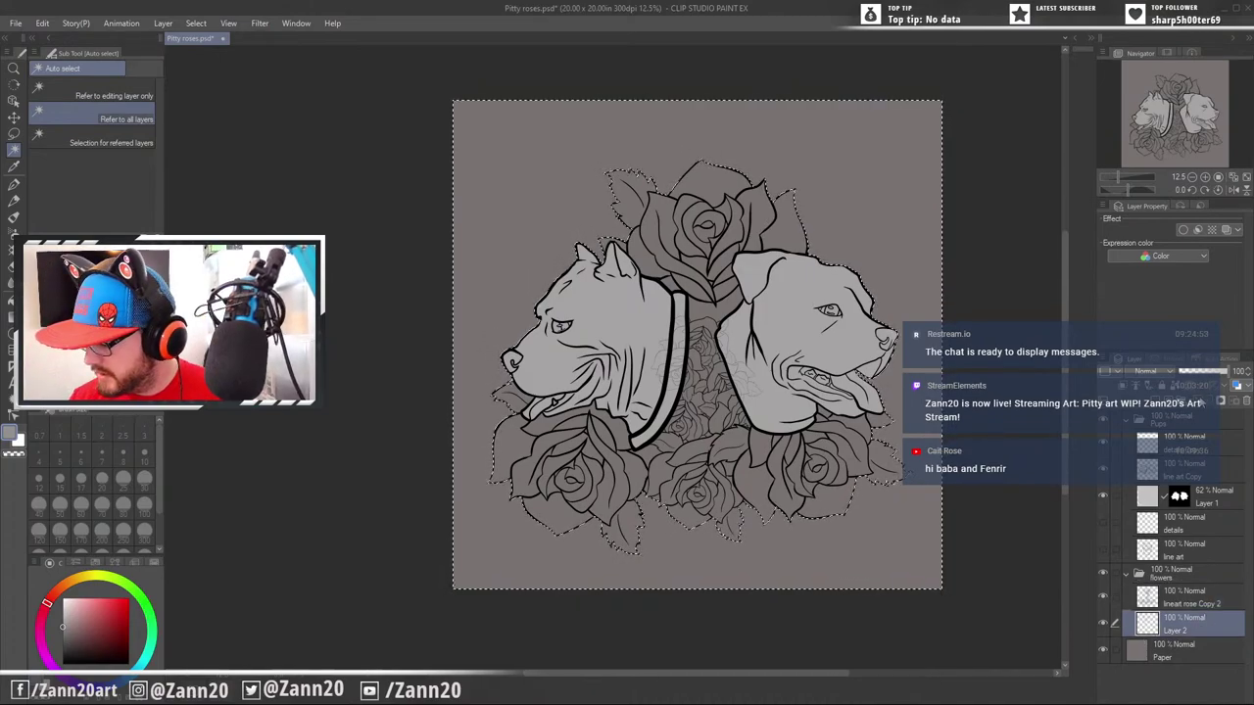
click(196, 22)
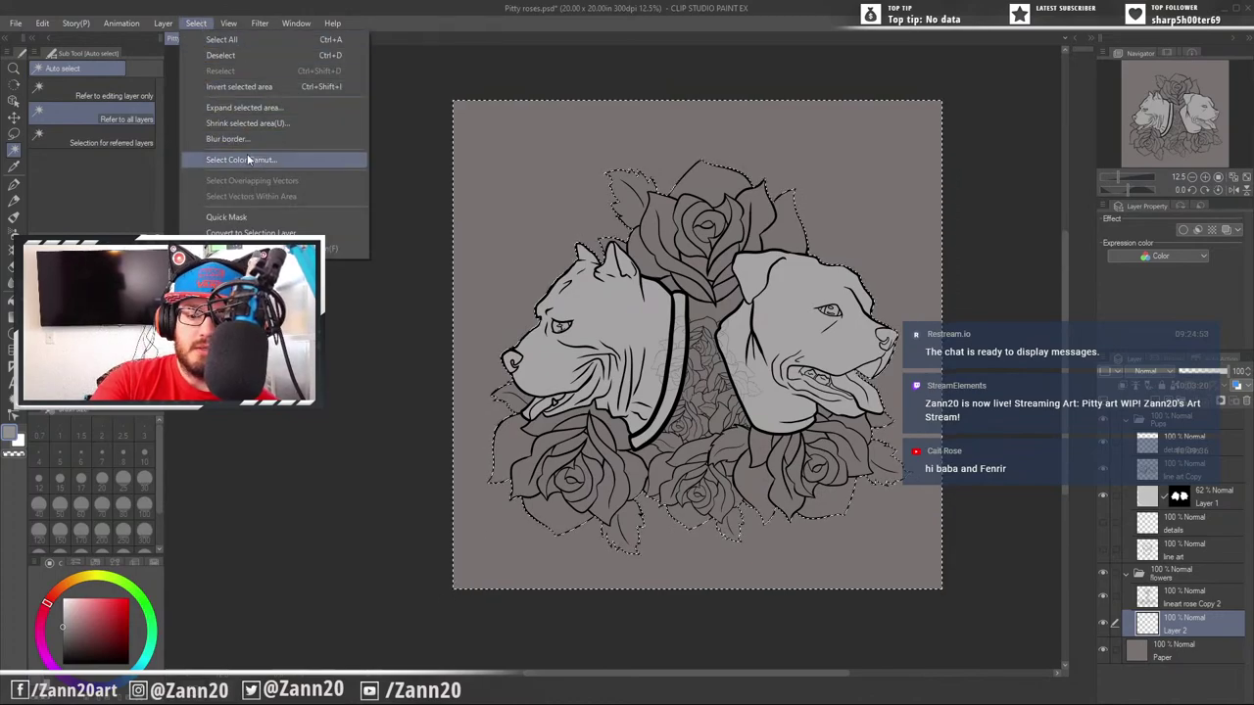
click(277, 86)
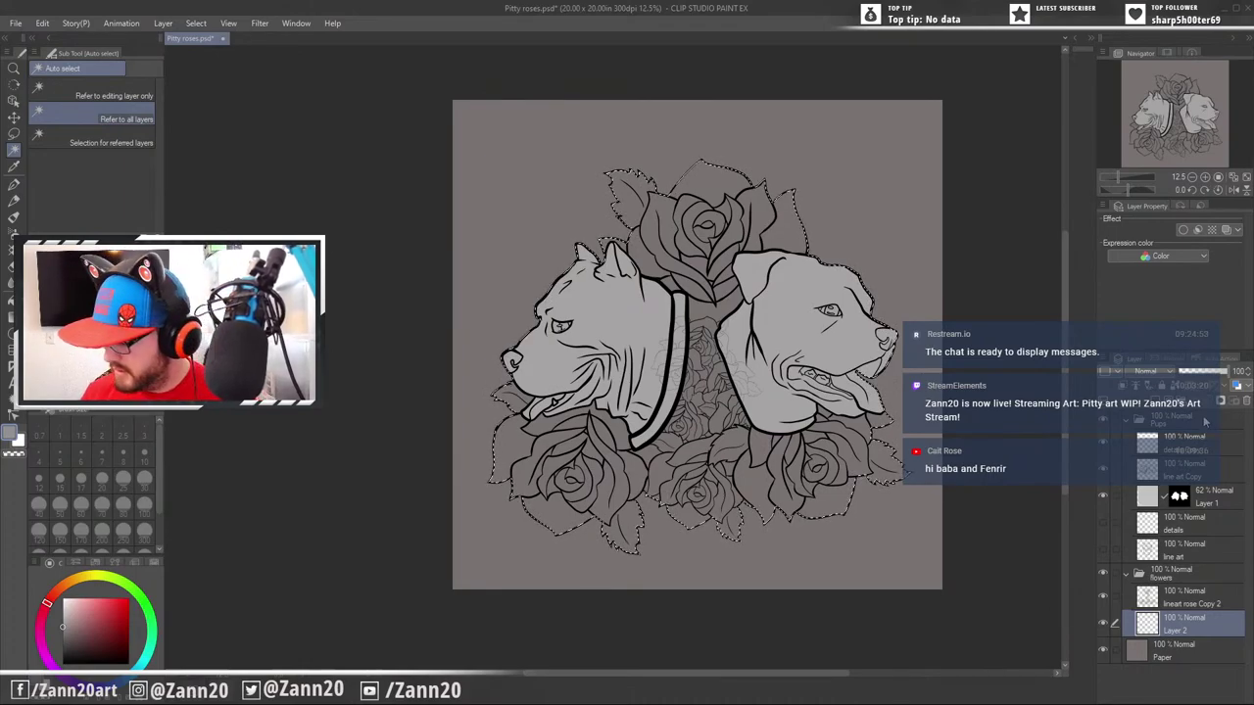
Mask Layer 2 to the selected silhouette, fill it with the current grey, and make lineart rose Copy 2 the active layer
click(1224, 402)
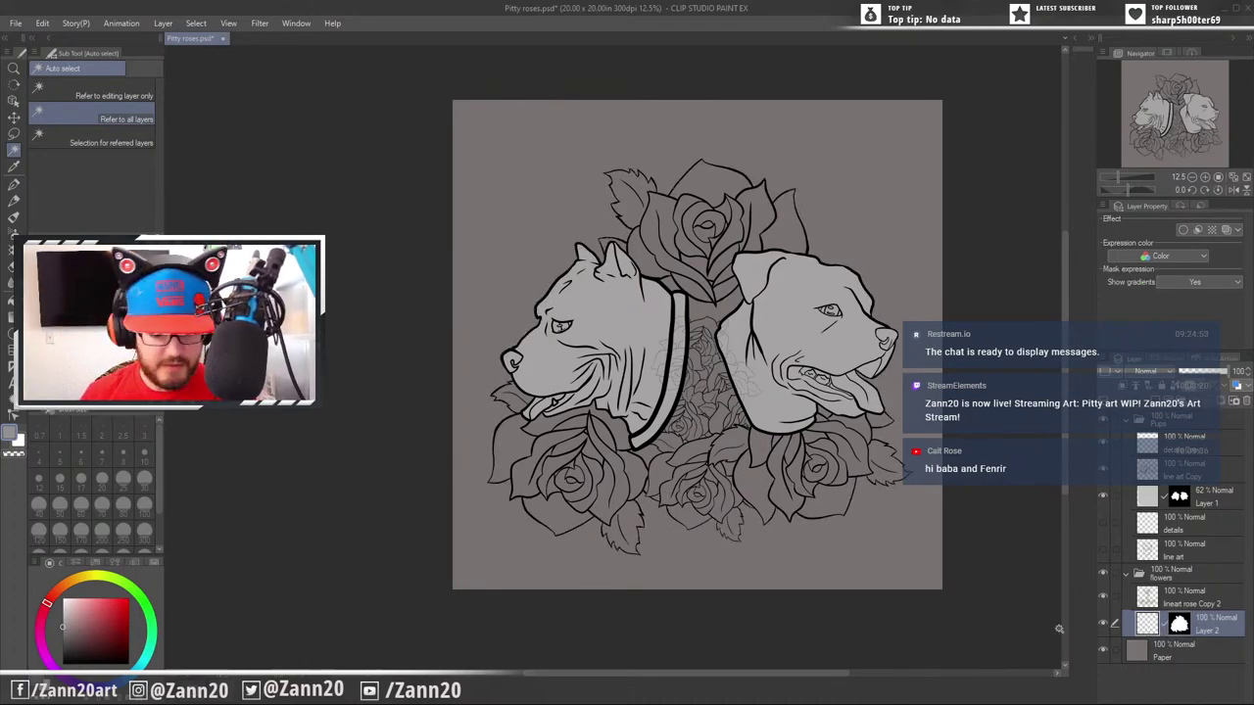
key(g)
key(g)
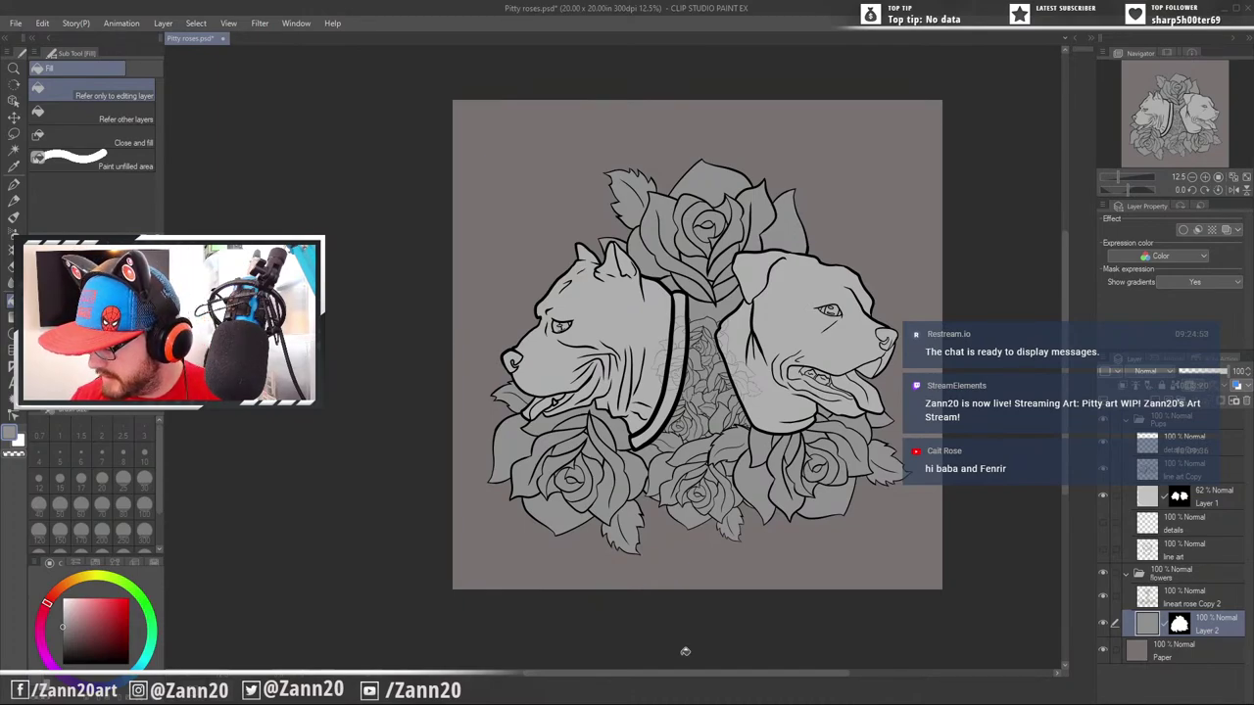
click(1150, 594)
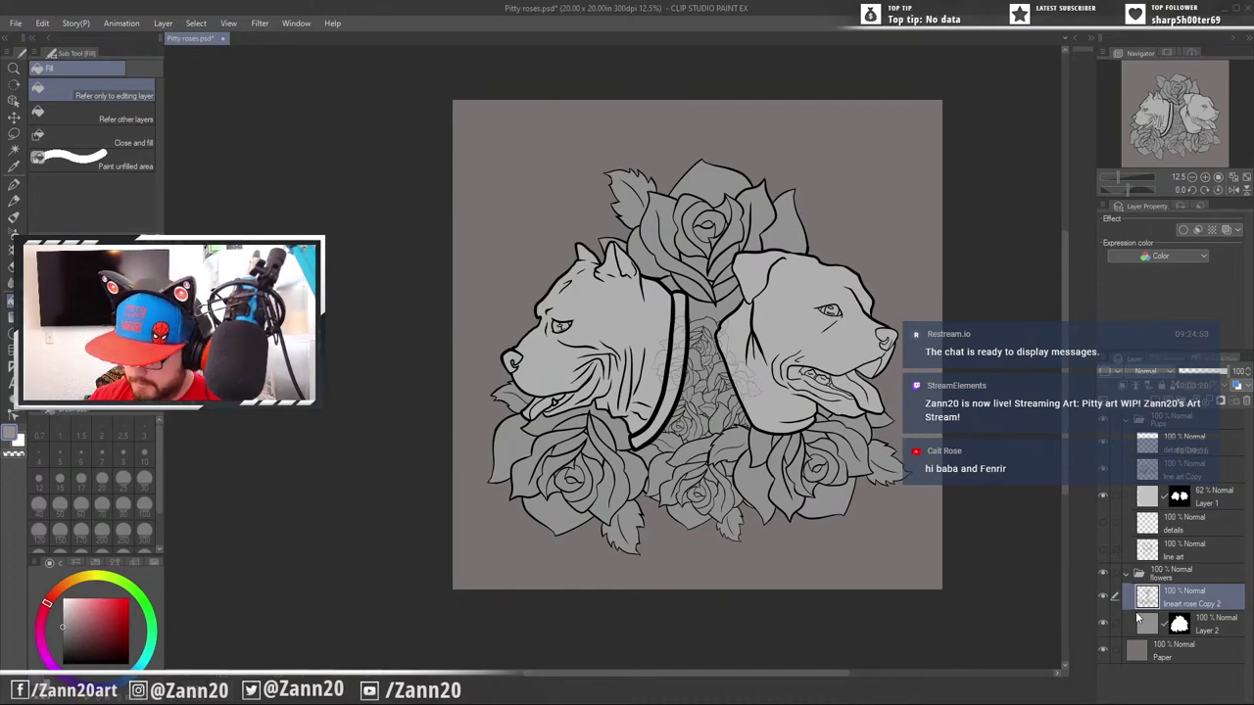
Move Layer 2 out of the flowers folder to just above Paper, and place the flowers folder above the Pups folder
click(1146, 624)
drag(1148, 625, 1149, 640)
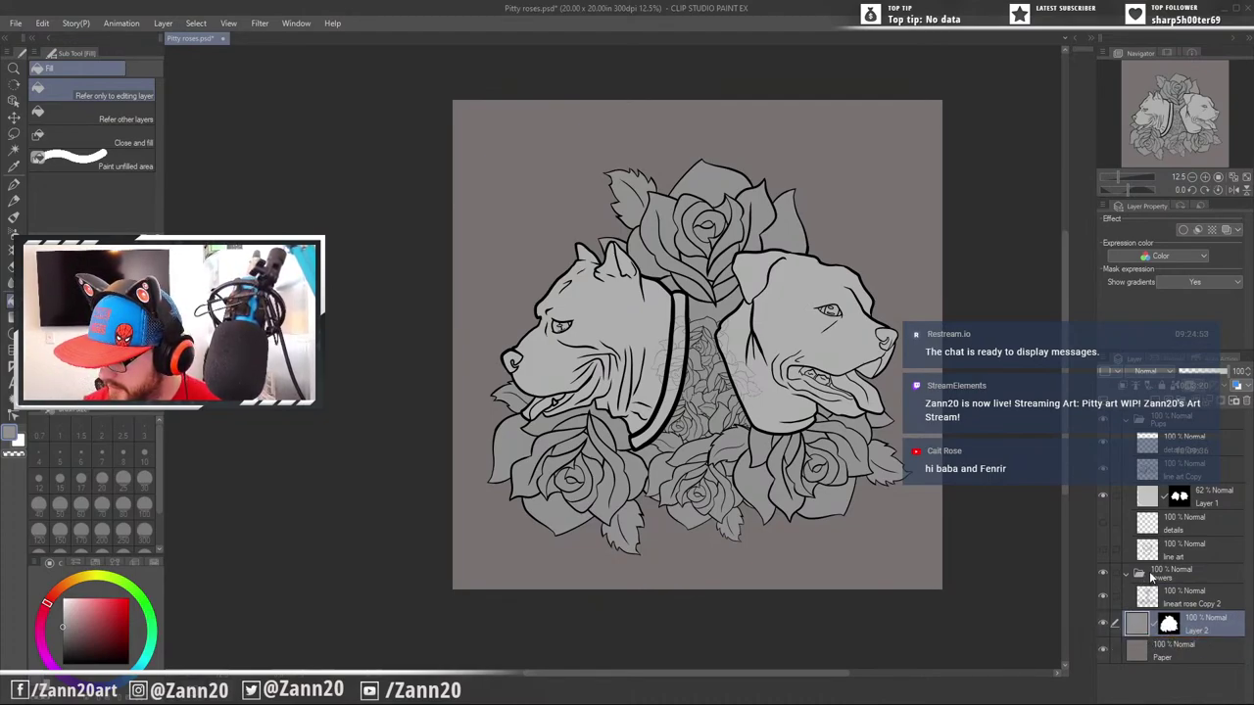
click(1152, 577)
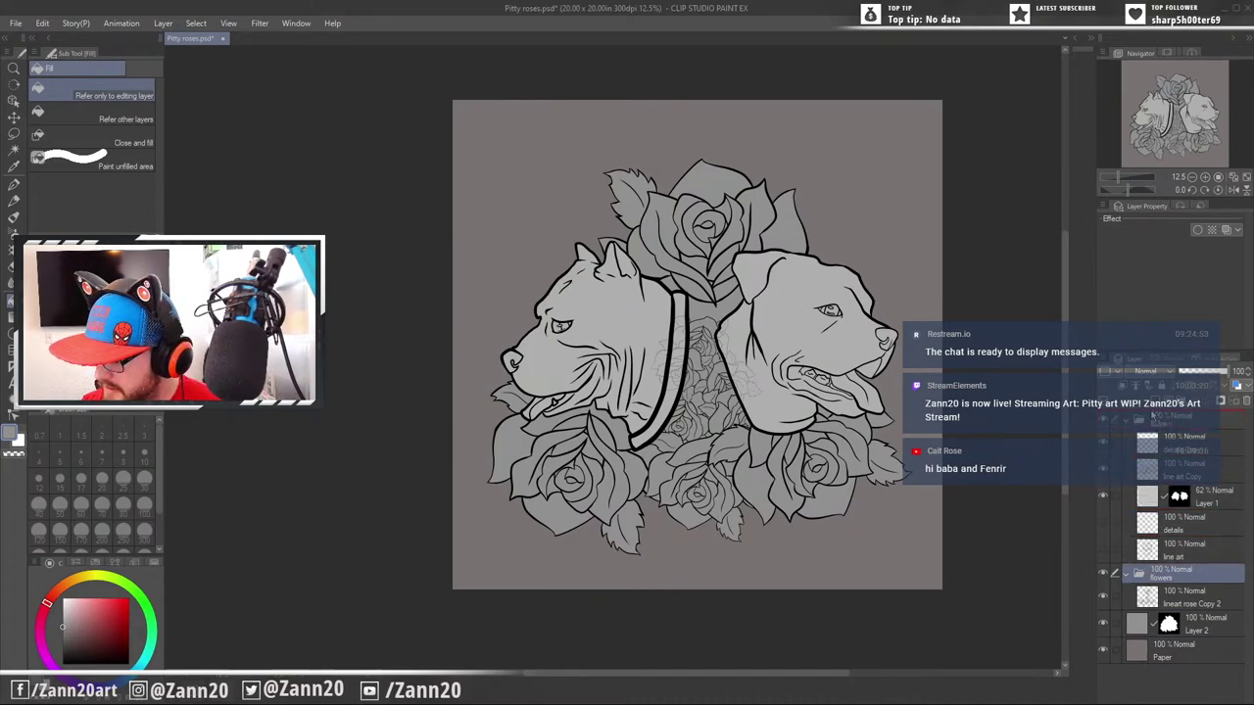
drag(1153, 417, 1156, 419)
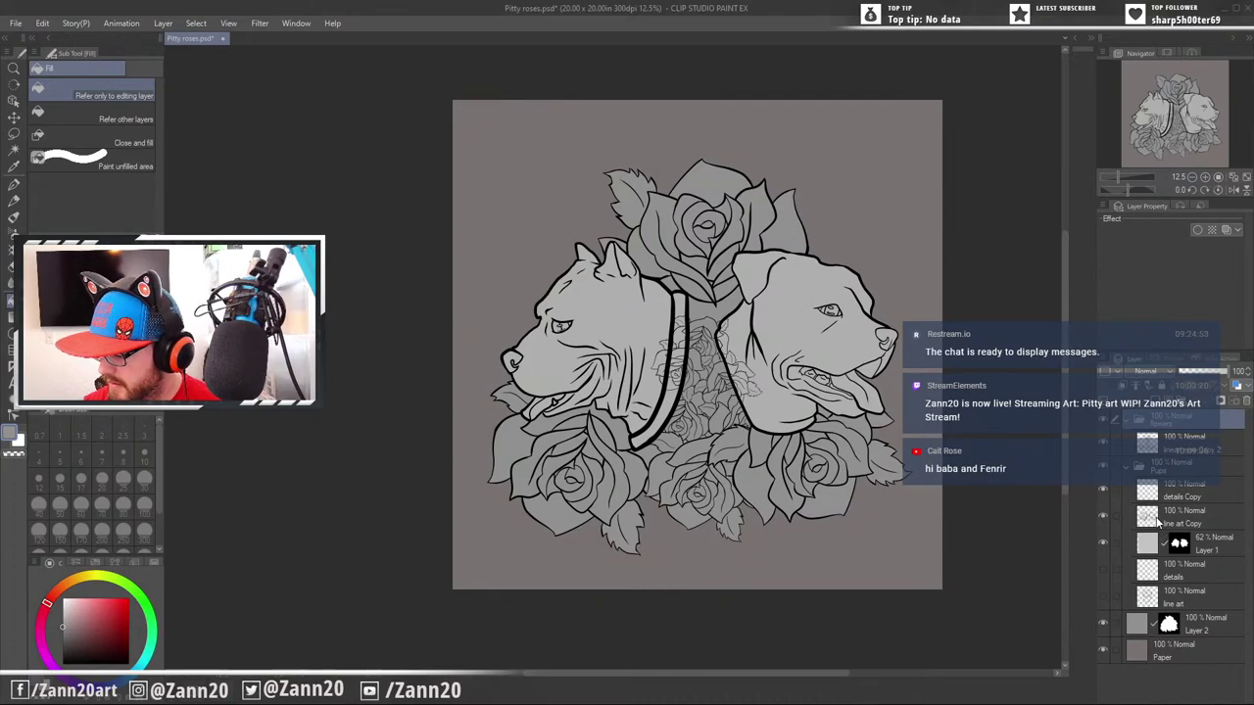
Duplicate the details Copy and line art Copy layers together
click(1158, 524)
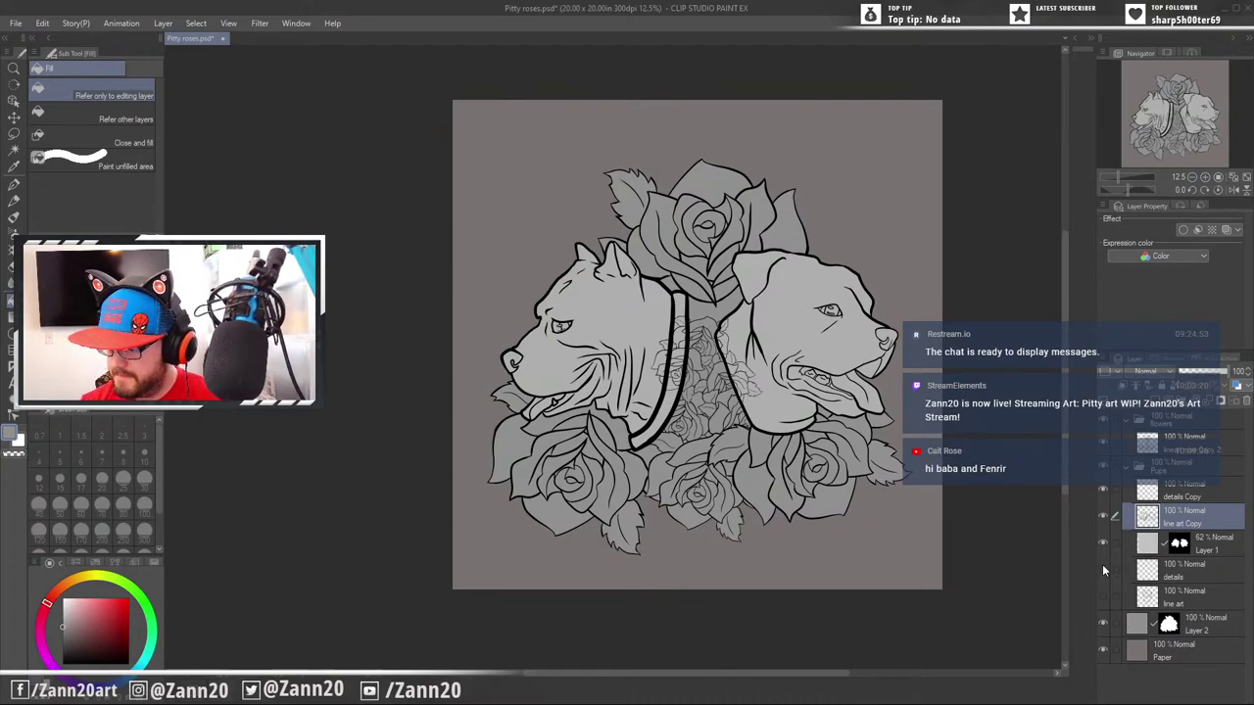
shift+click(1151, 495)
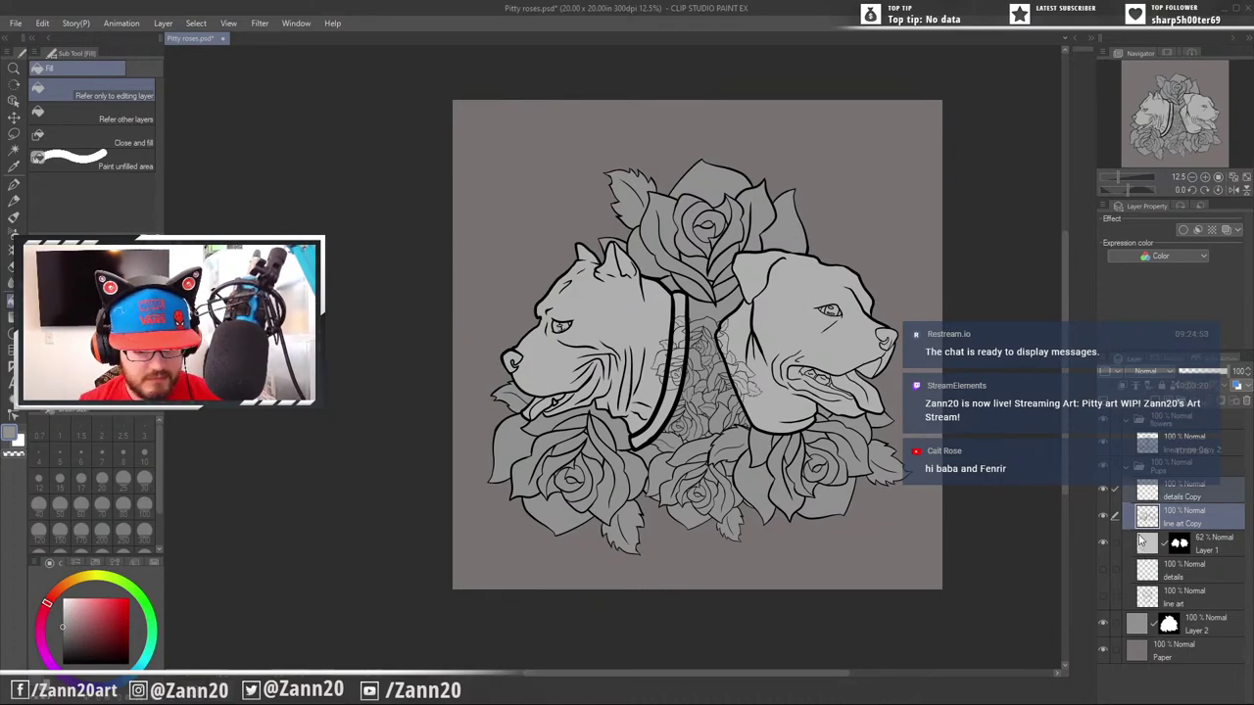
click(1104, 359)
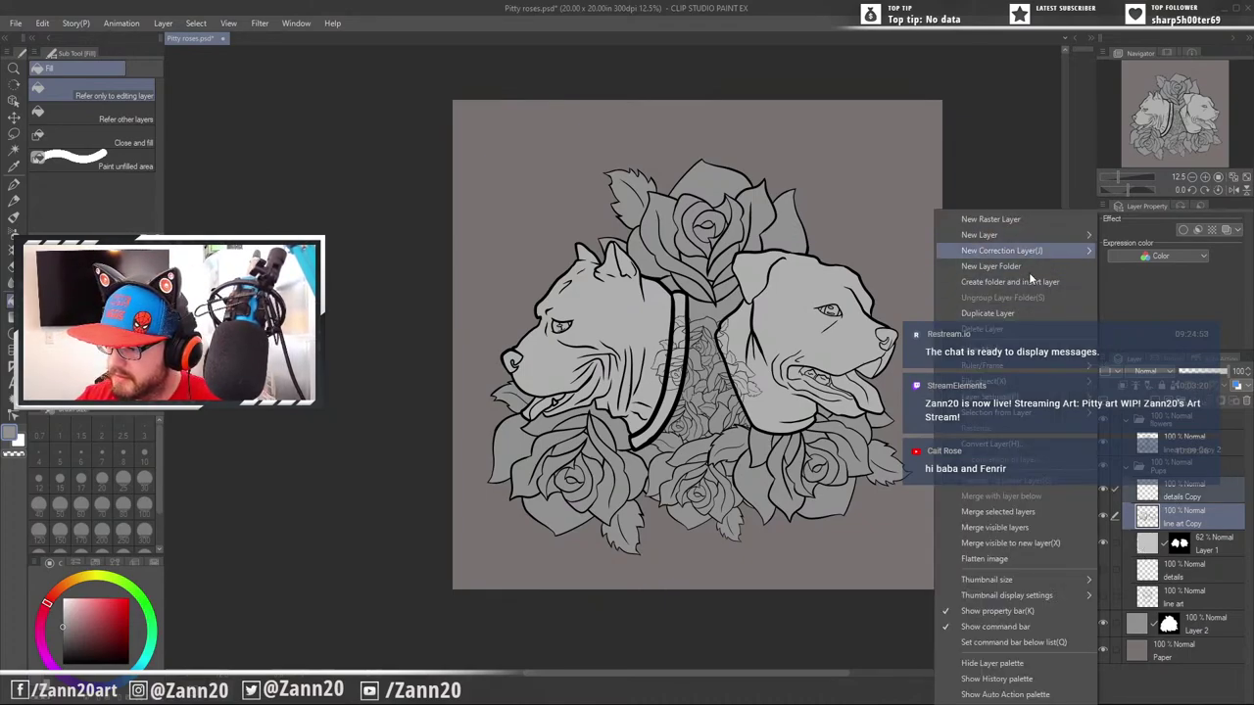
click(1029, 312)
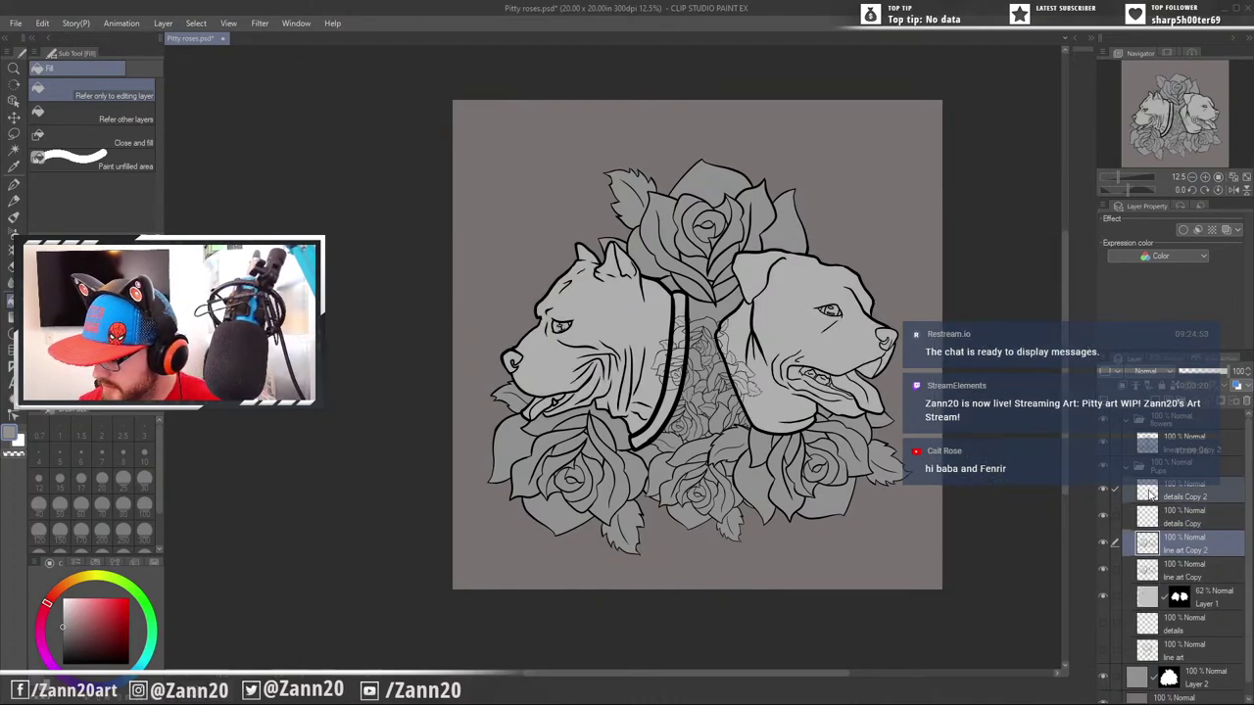
Move details Copy 2 and line art Copy 2 beneath Layer 1 in the Pups folder and hide them as backups
click(1150, 493)
drag(1150, 496, 1155, 530)
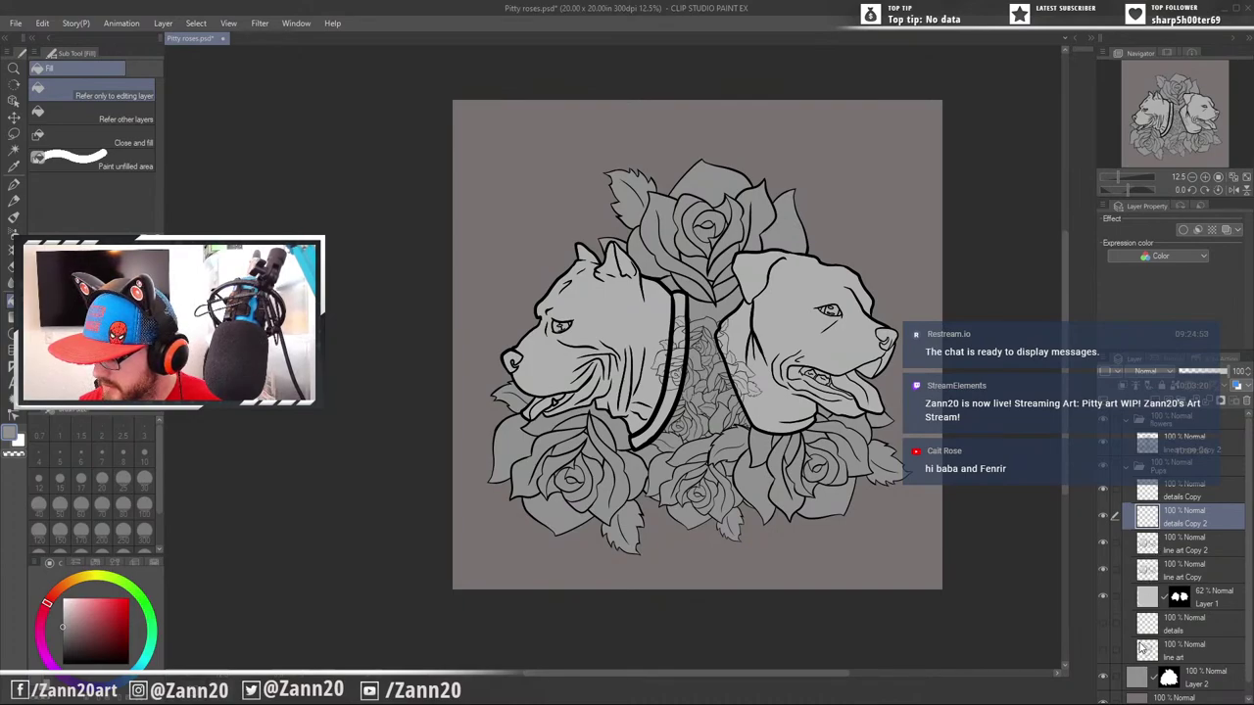
shift+click(1155, 553)
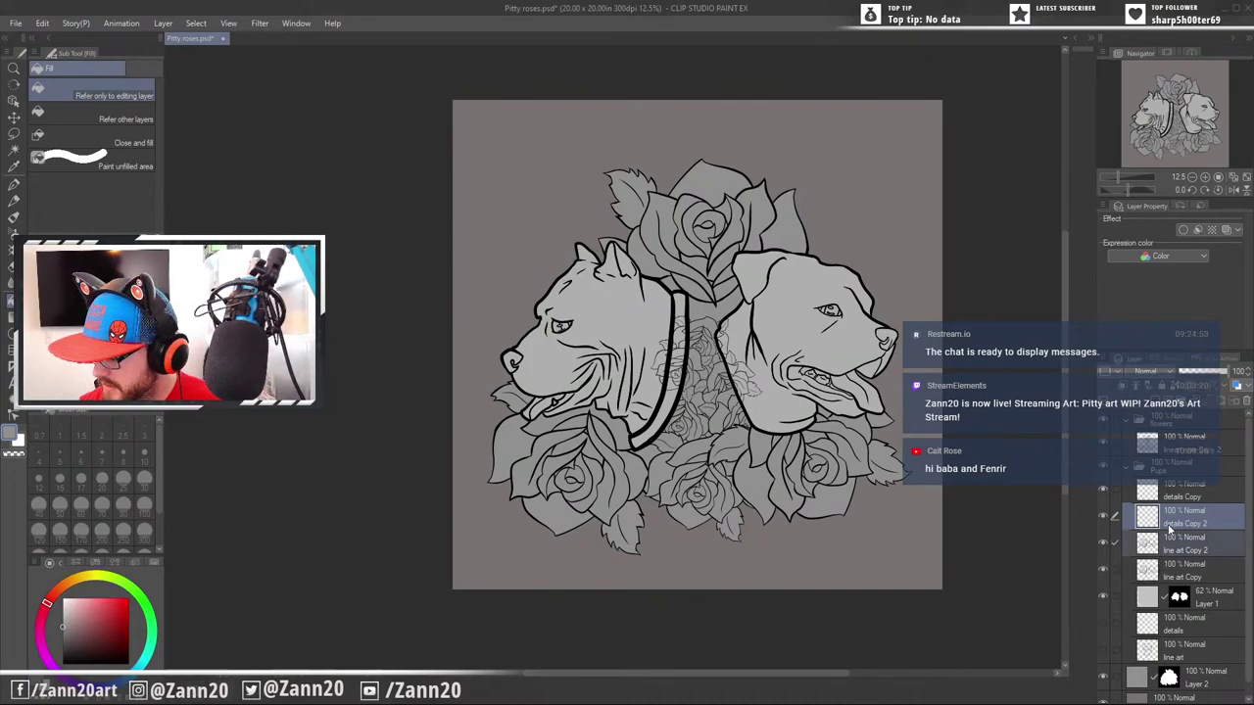
drag(1160, 521, 1158, 600)
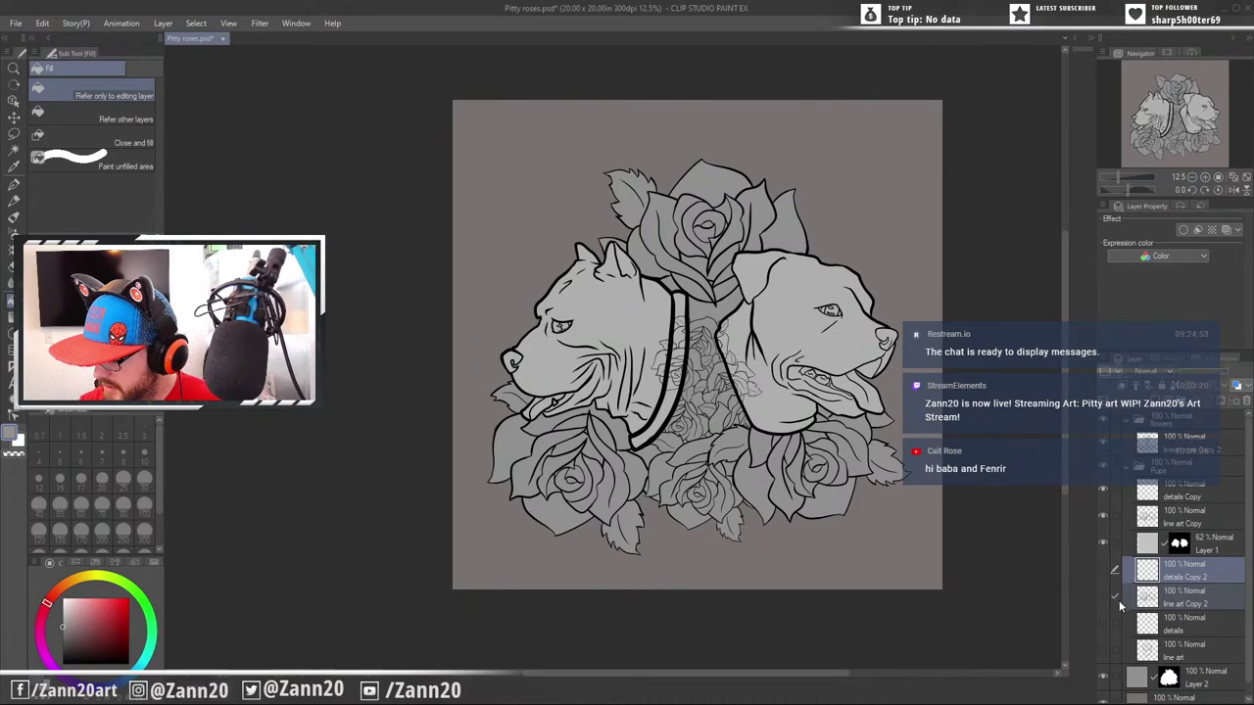
Merge the details Copy and line art Copy layers into one layer
click(1150, 516)
shift+click(1153, 497)
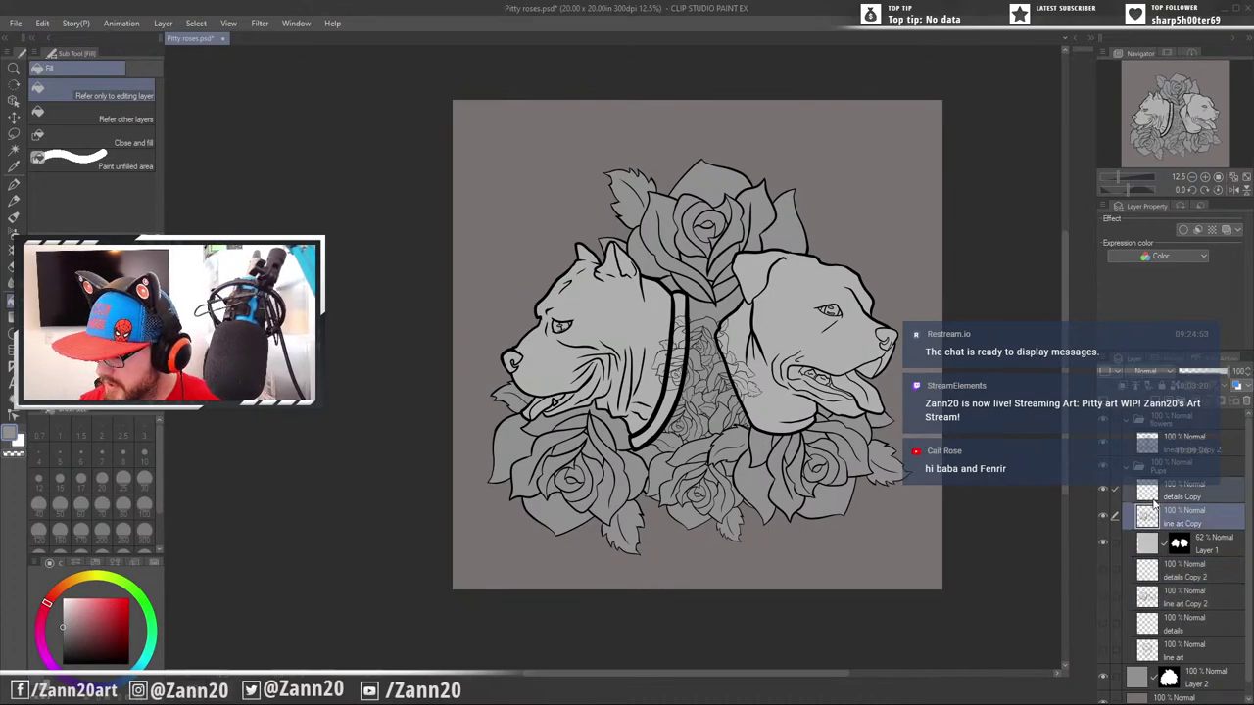
click(1104, 359)
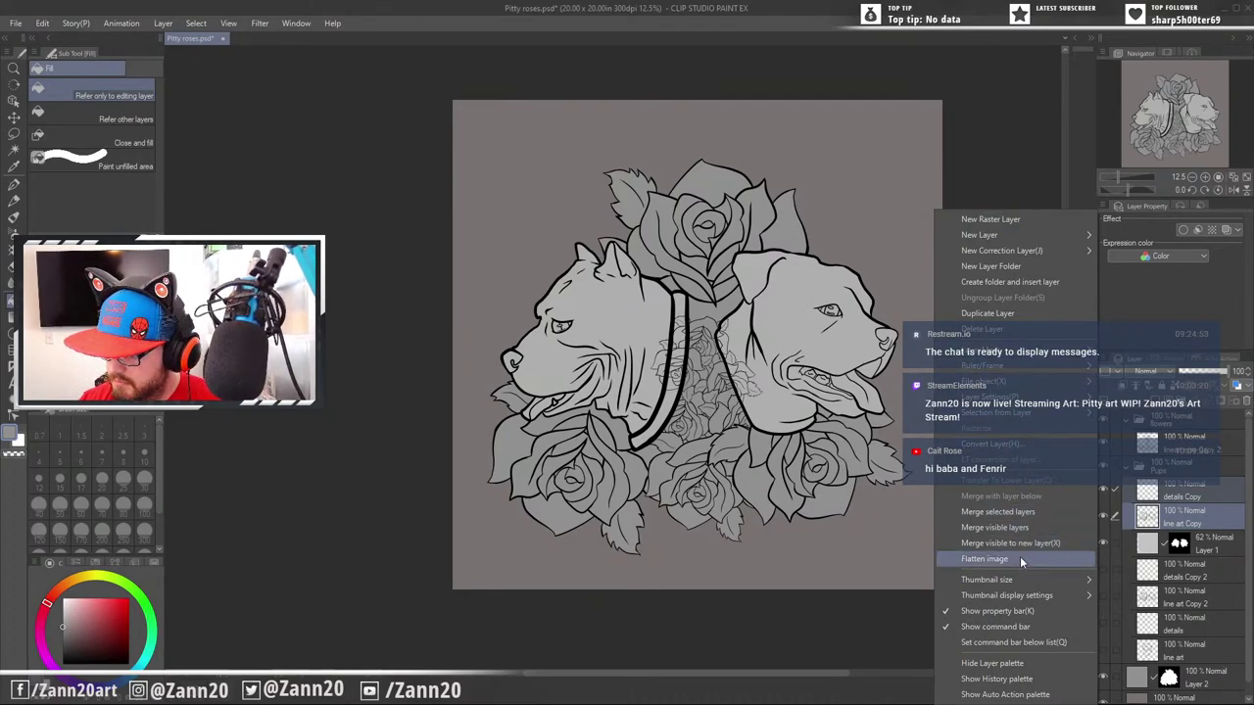
click(1024, 510)
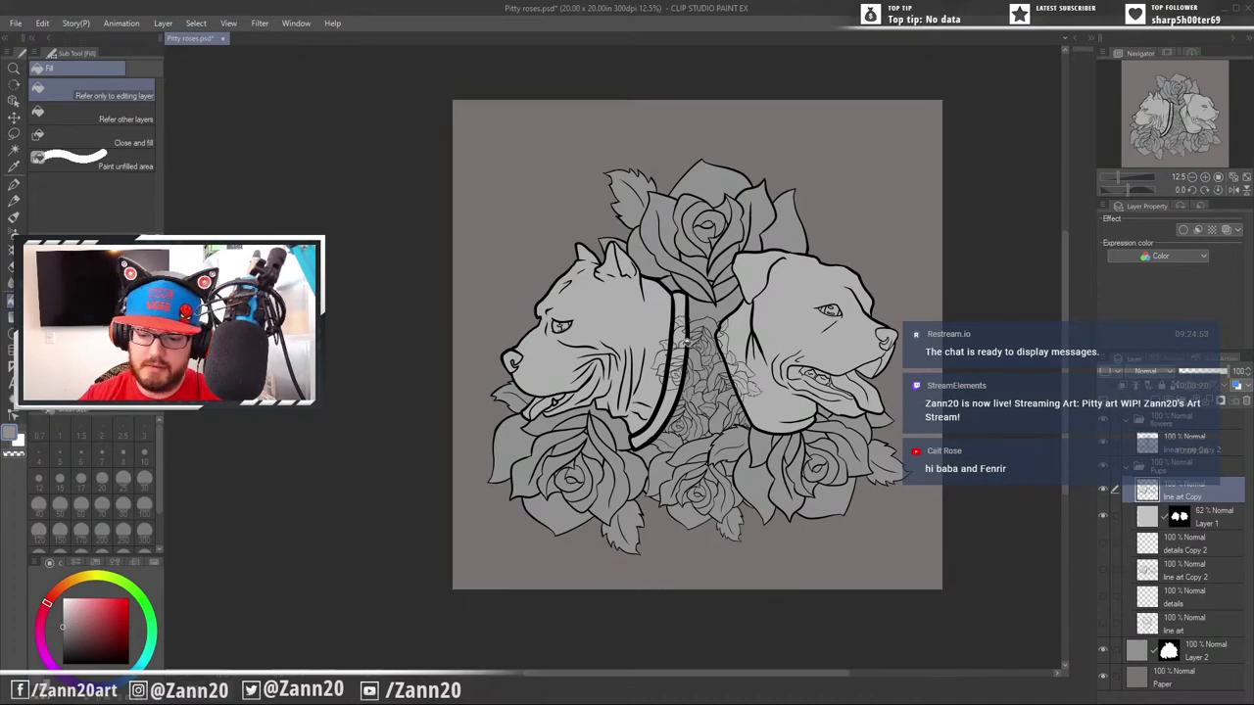
Lower the merged line art Copy layer's opacity to 57% so the small center roses show through the dogs' lines
key(ctrl+plus)
key(ctrl+plus)
key(ctrl+plus)
key(ctrl+plus)
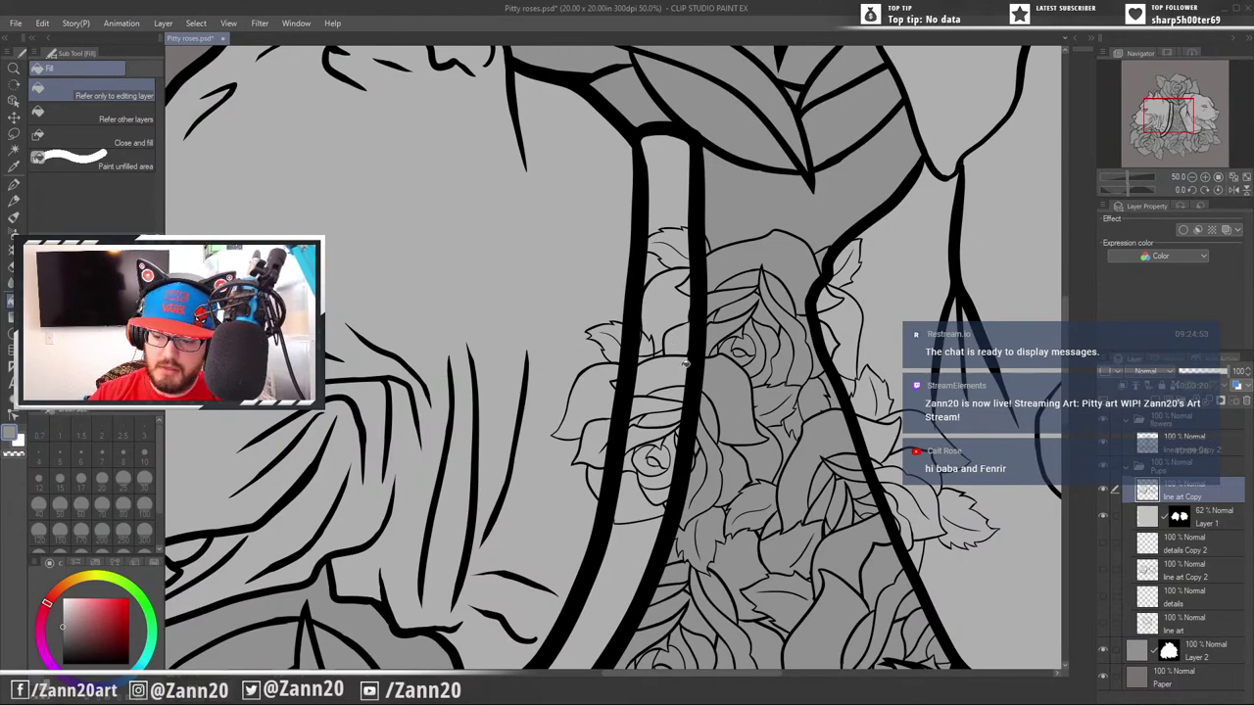
key(e)
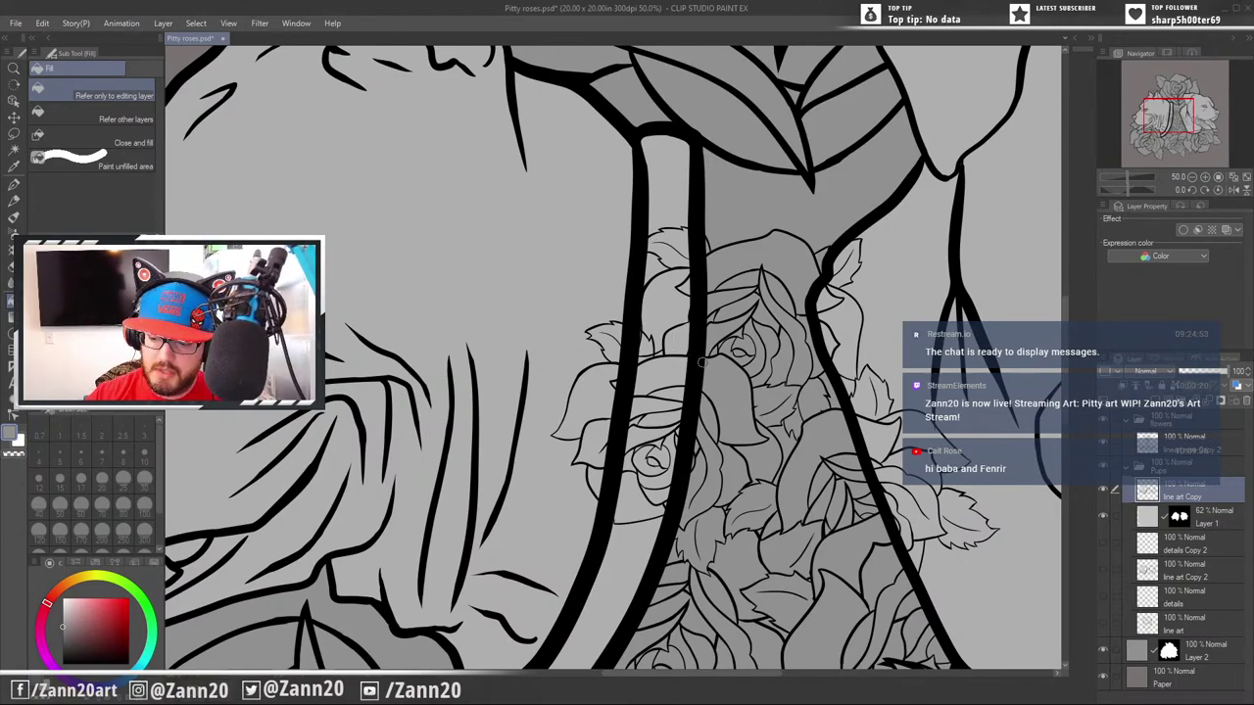
key(p)
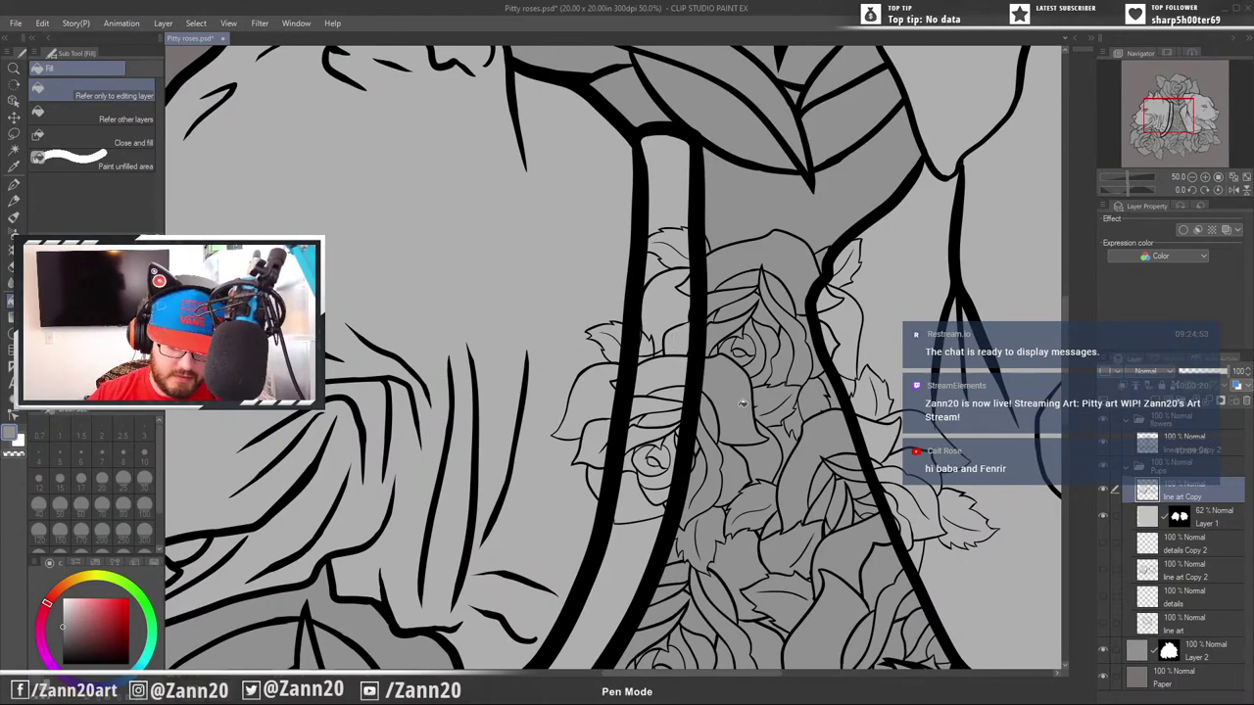
key(m)
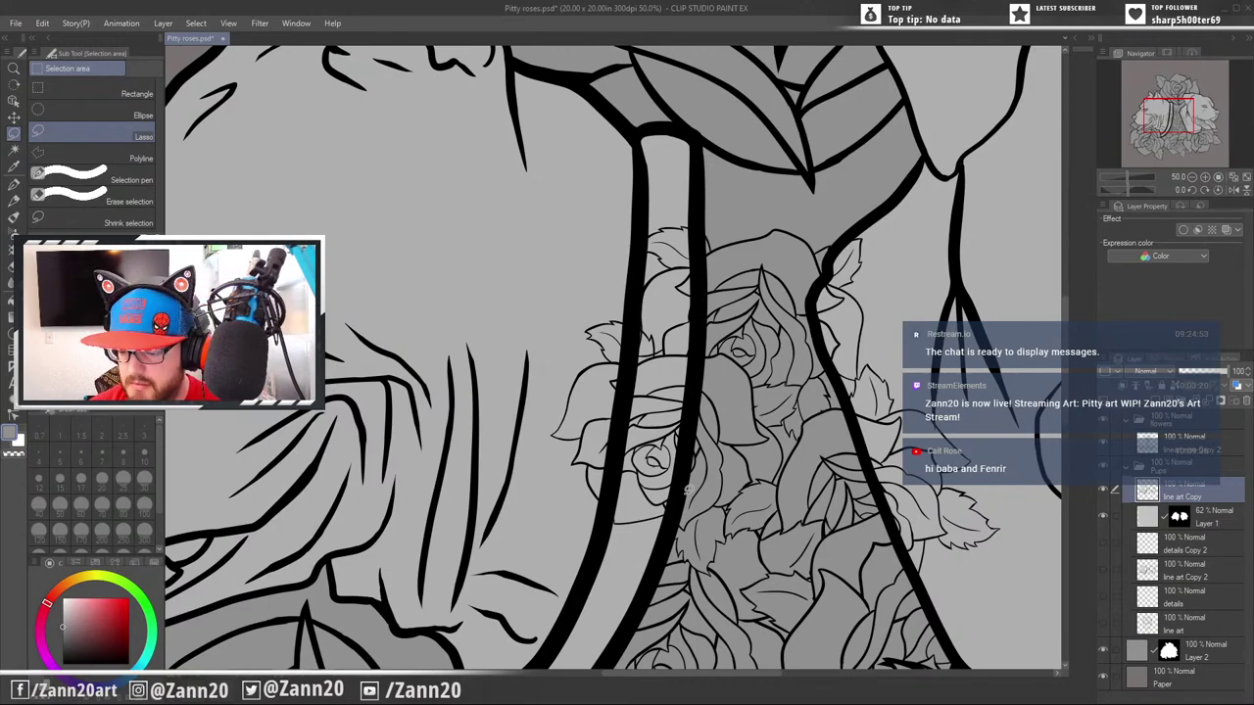
key(e)
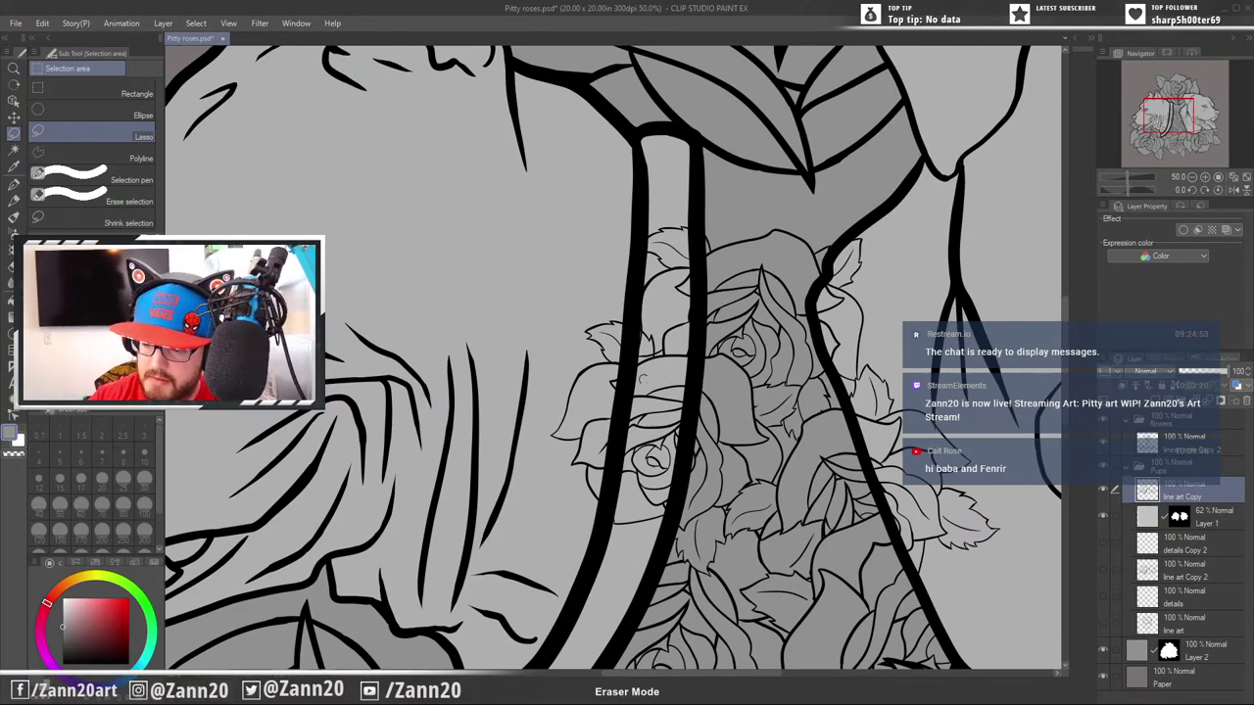
drag(1220, 372, 1207, 380)
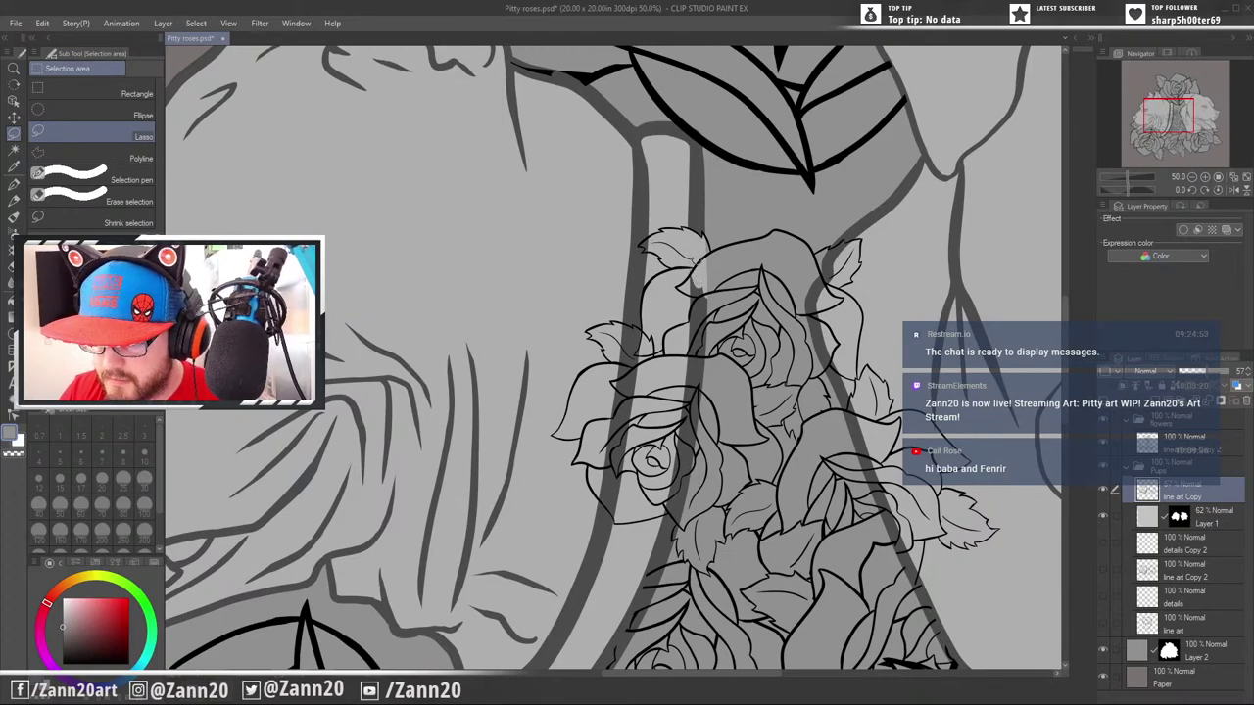
Erase the left dog's collar lines on line art Copy where they cross the small center roses and leaves
mouse_move(692, 266)
mouse_down()
mouse_move(705, 332)
mouse_move(691, 383)
mouse_up()
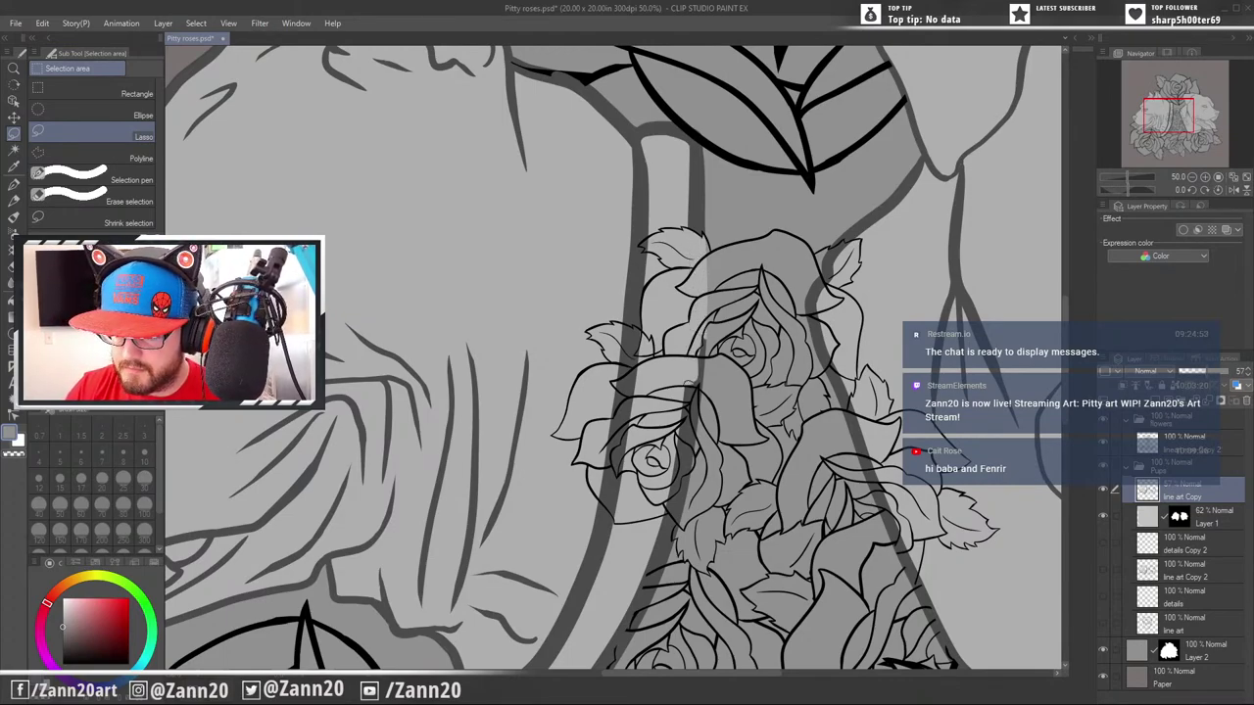
drag(684, 427, 682, 511)
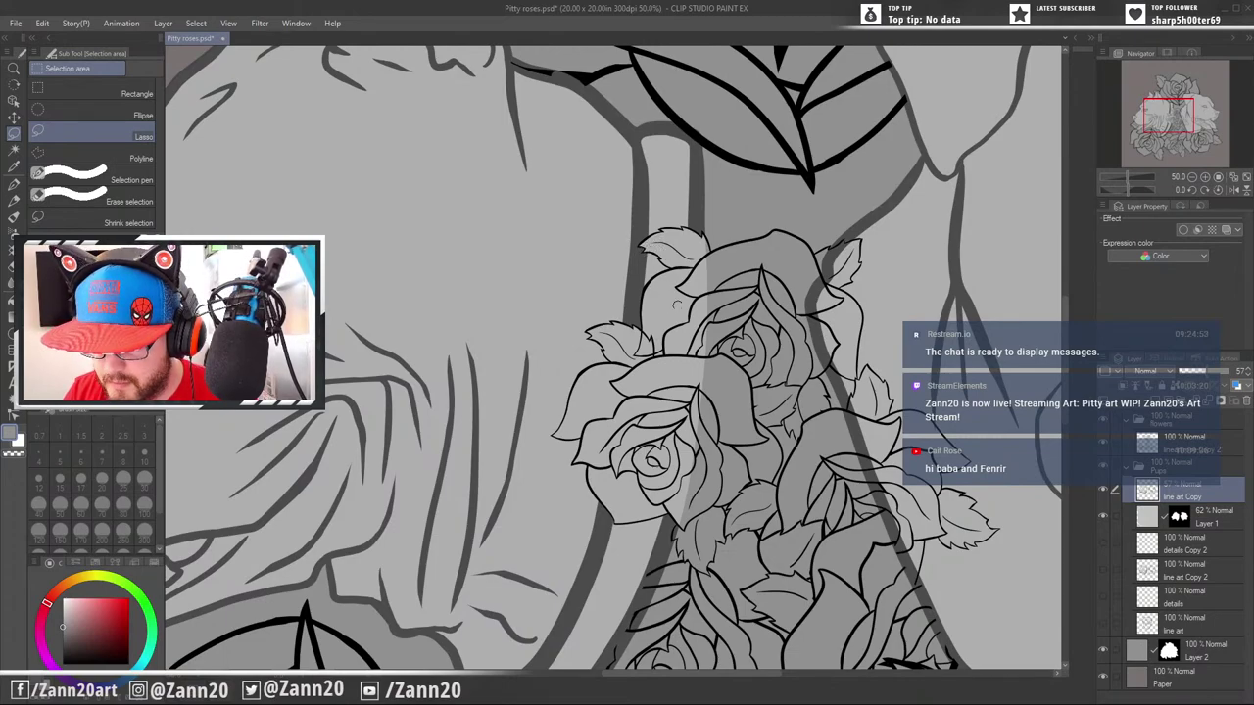
drag(729, 525, 740, 487)
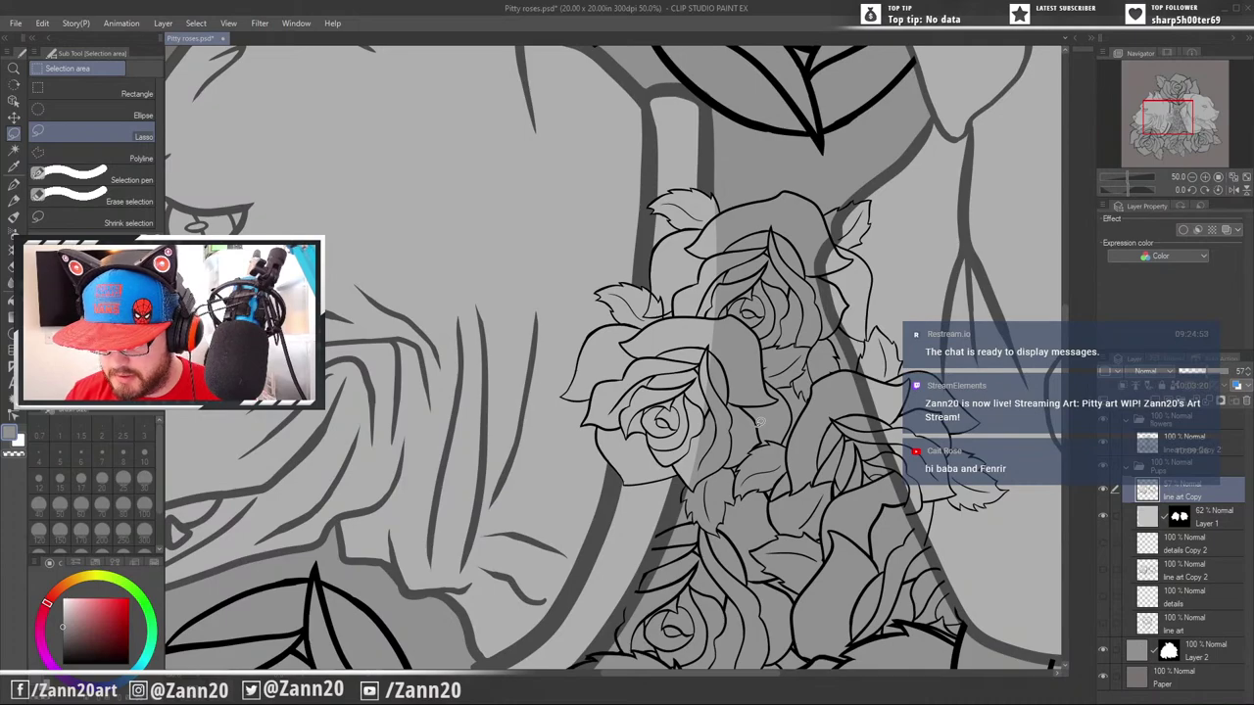
Erase the right dog's neck outline where it crosses the small center roses, undoing the last two eraser strokes along the way
mouse_move(799, 484)
mouse_down()
mouse_move(788, 417)
mouse_move(802, 394)
mouse_move(758, 550)
mouse_up()
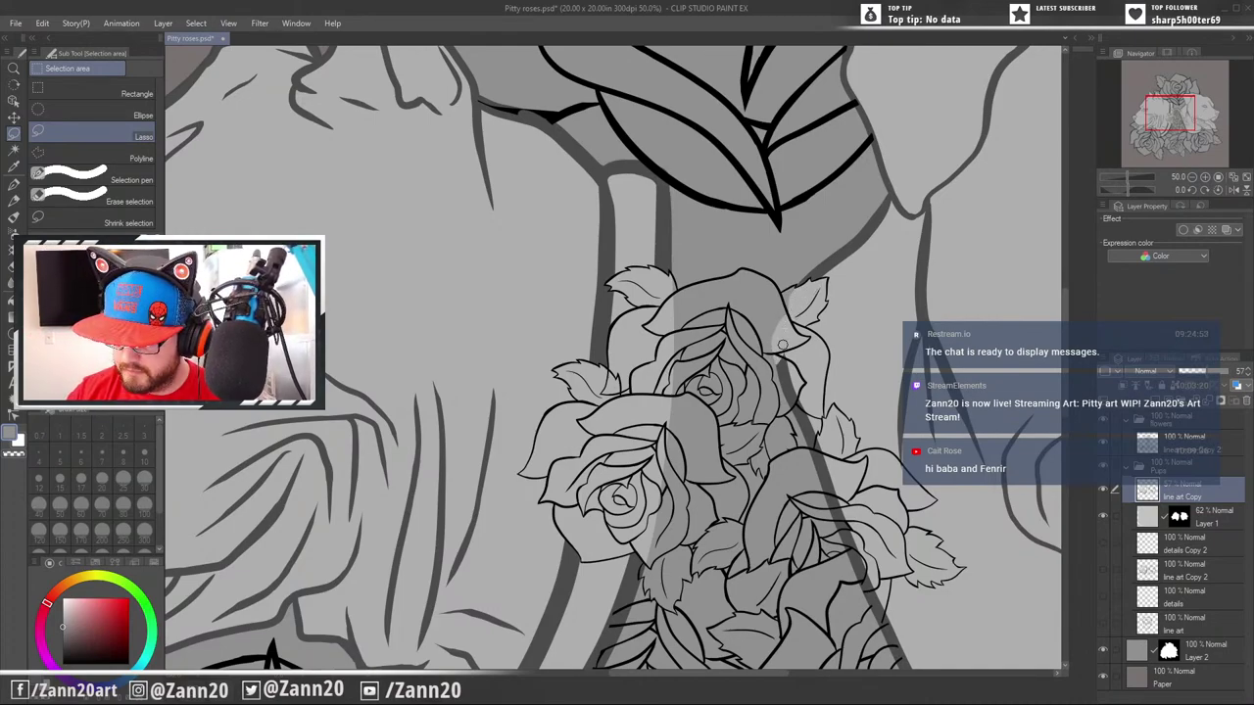
drag(783, 344, 813, 452)
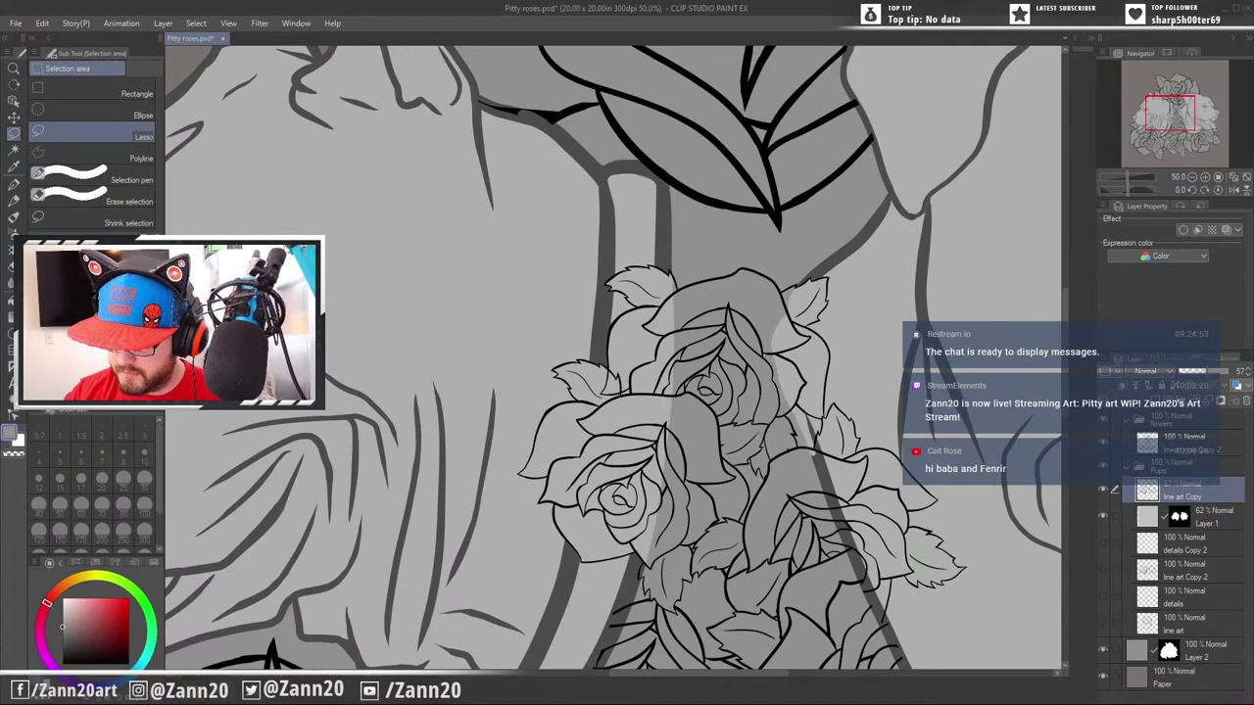
mouse_move(798, 388)
mouse_down()
mouse_move(834, 503)
mouse_move(853, 499)
mouse_move(874, 554)
mouse_up()
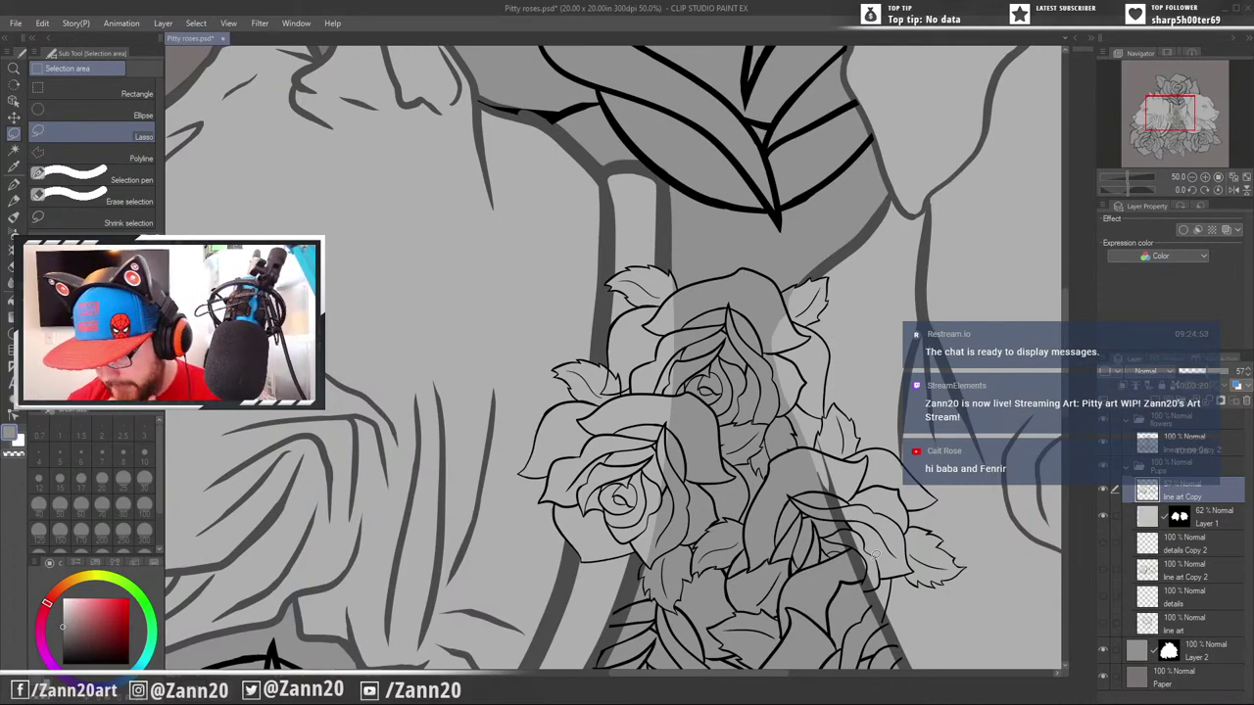
drag(825, 458, 832, 489)
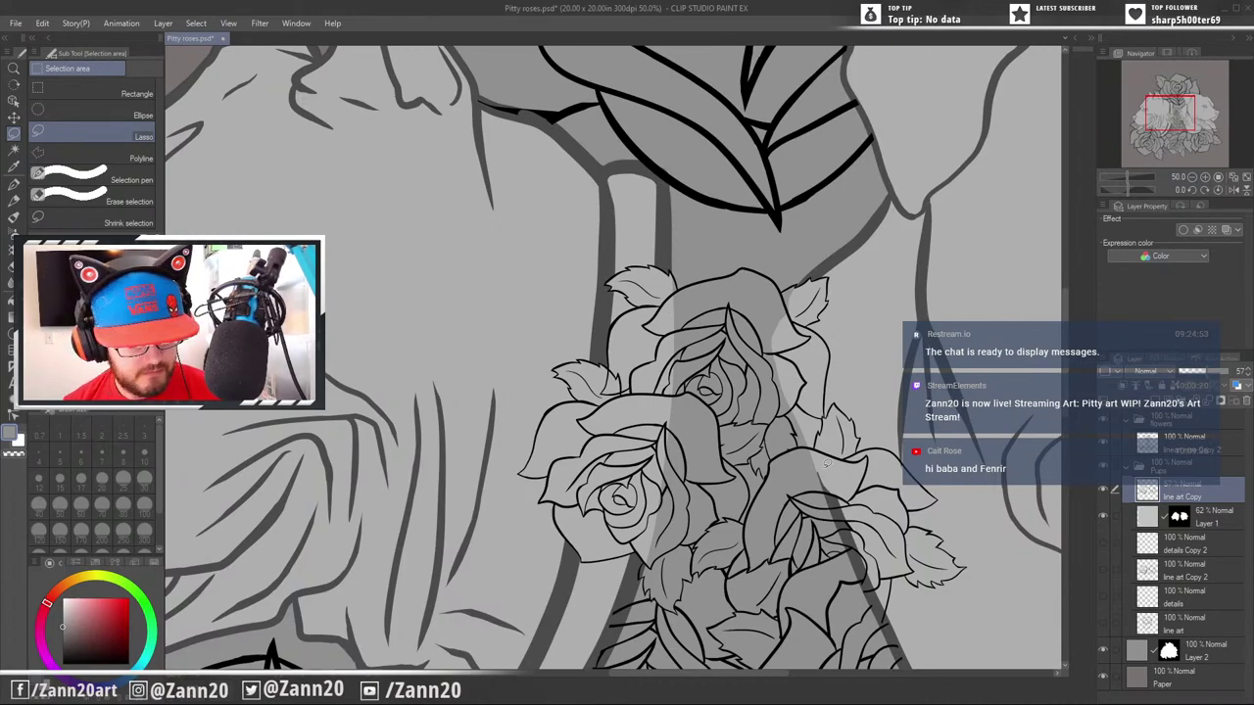
key(ctrl+z)
key(ctrl+z)
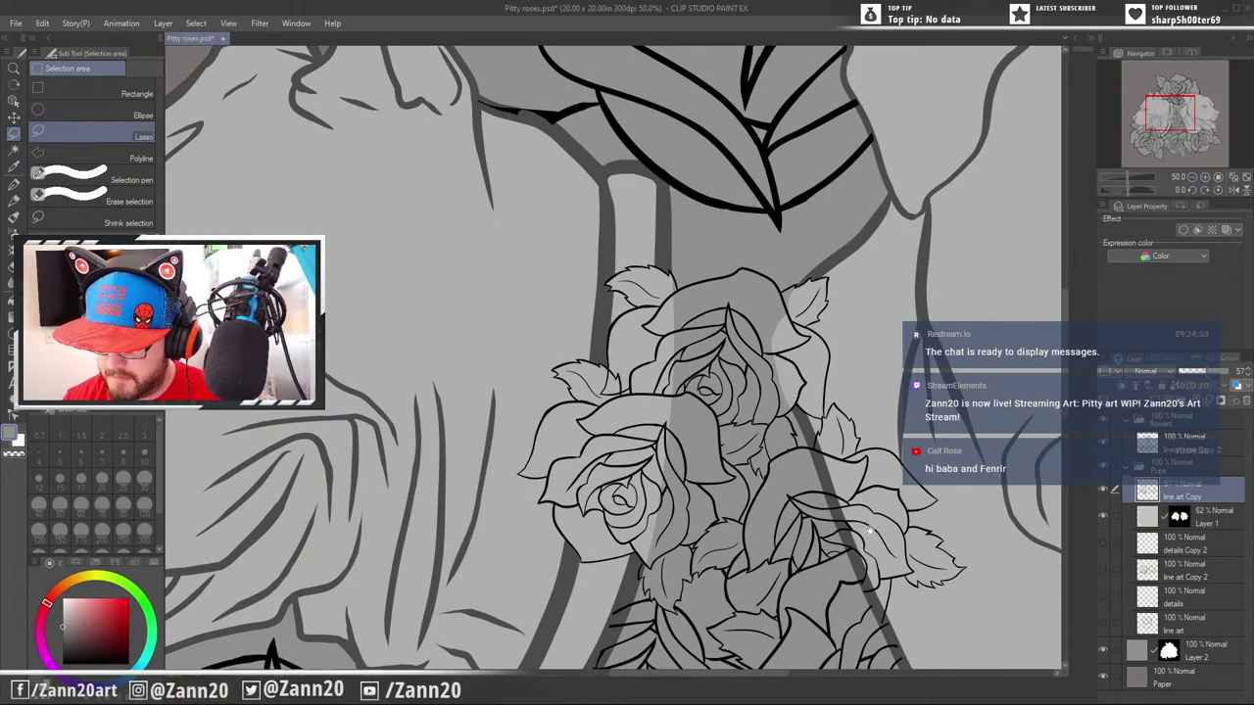
drag(870, 530, 846, 442)
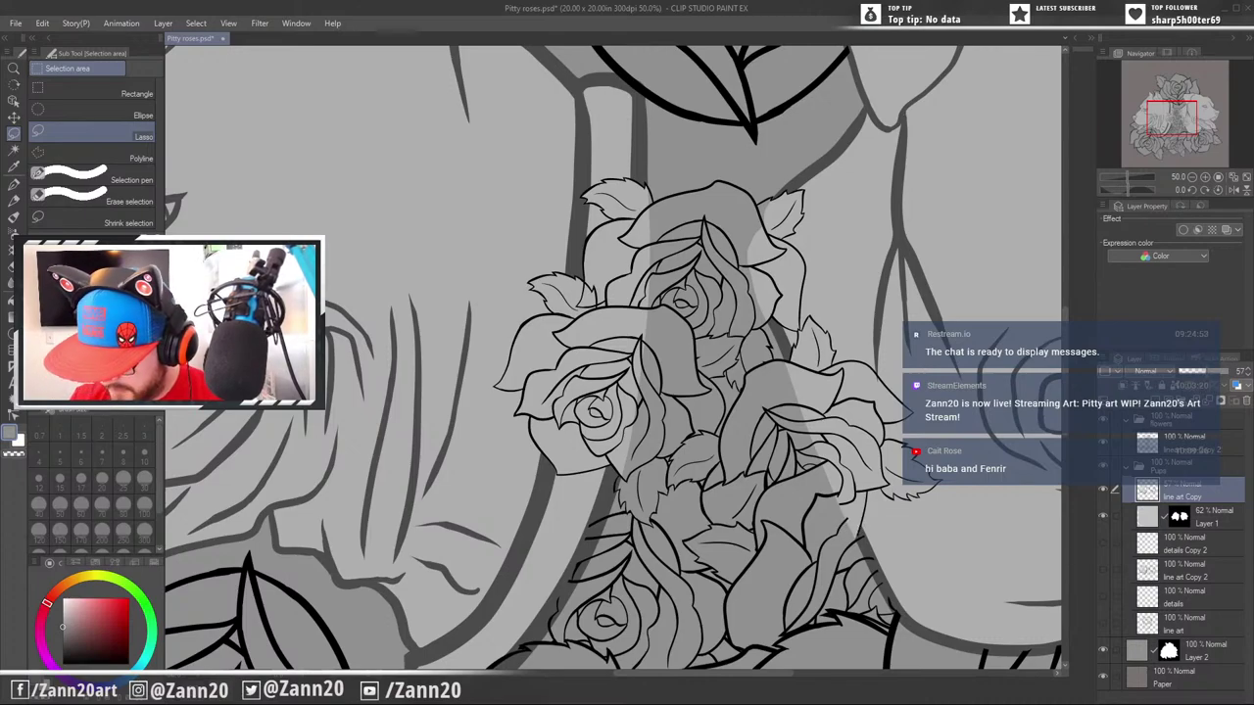
Inspect the dogs' outlines around the center and lower roses for remaining overlaps, and review the whole design at 12.5% zoom
drag(915, 602, 726, 414)
drag(799, 526, 776, 509)
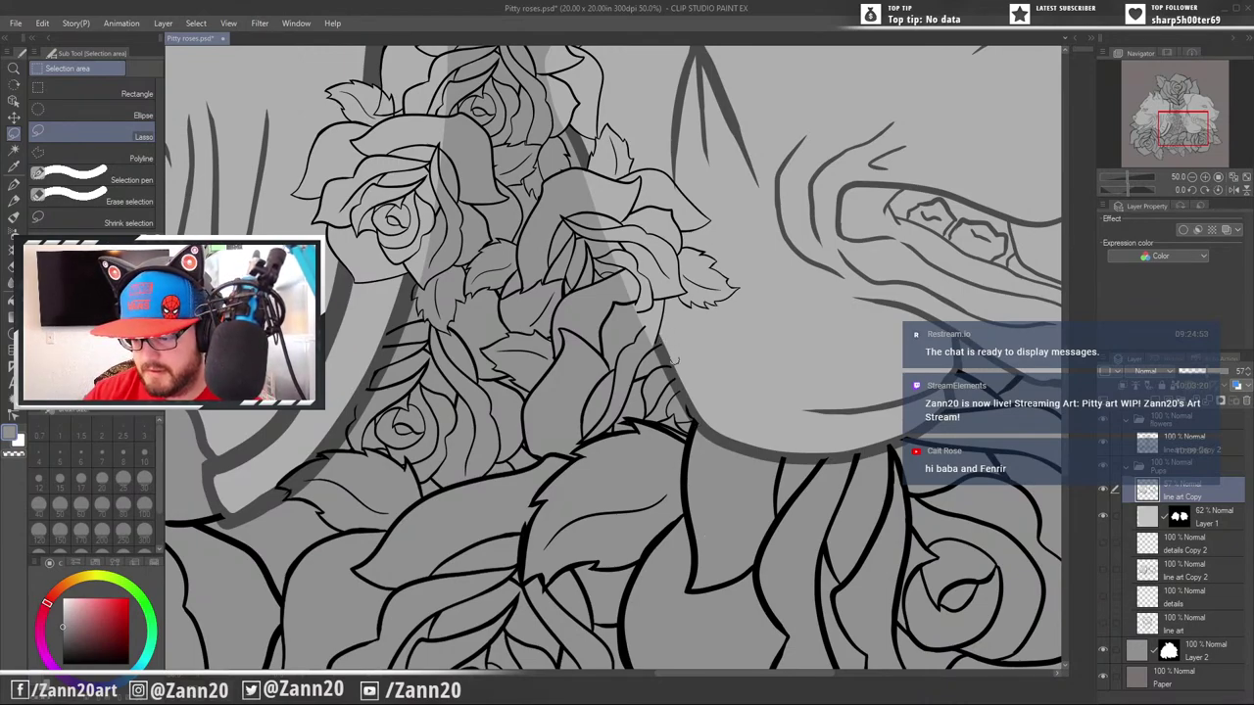
drag(720, 485, 615, 446)
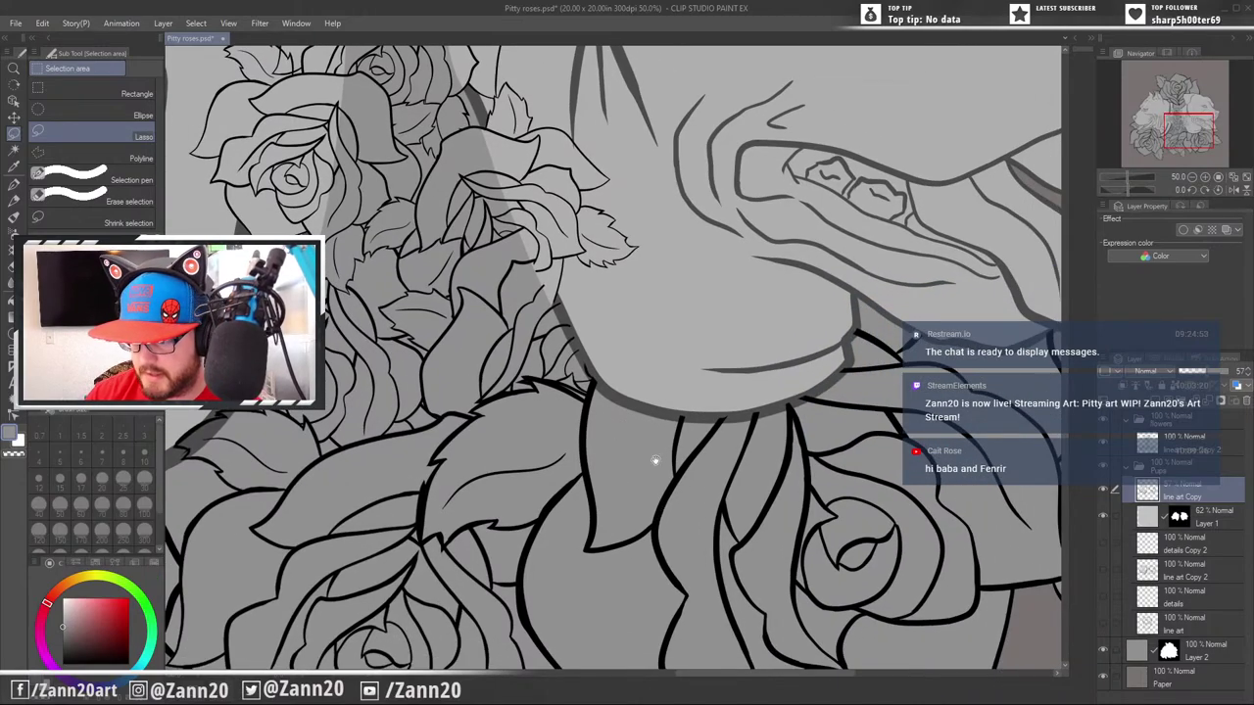
drag(628, 524, 926, 477)
drag(699, 480, 873, 487)
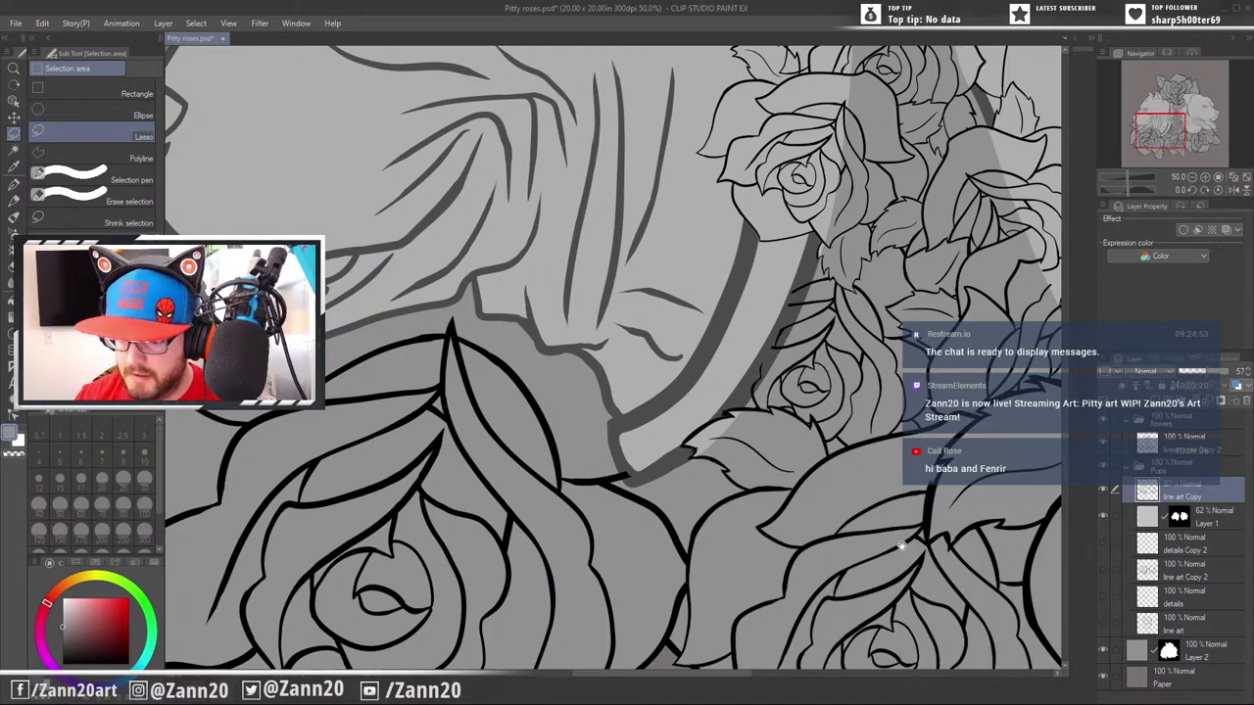
drag(871, 523, 804, 468)
mouse_move(872, 548)
mouse_down()
mouse_move(801, 487)
mouse_move(829, 523)
mouse_move(716, 523)
mouse_up()
drag(848, 328, 778, 604)
drag(845, 431, 820, 551)
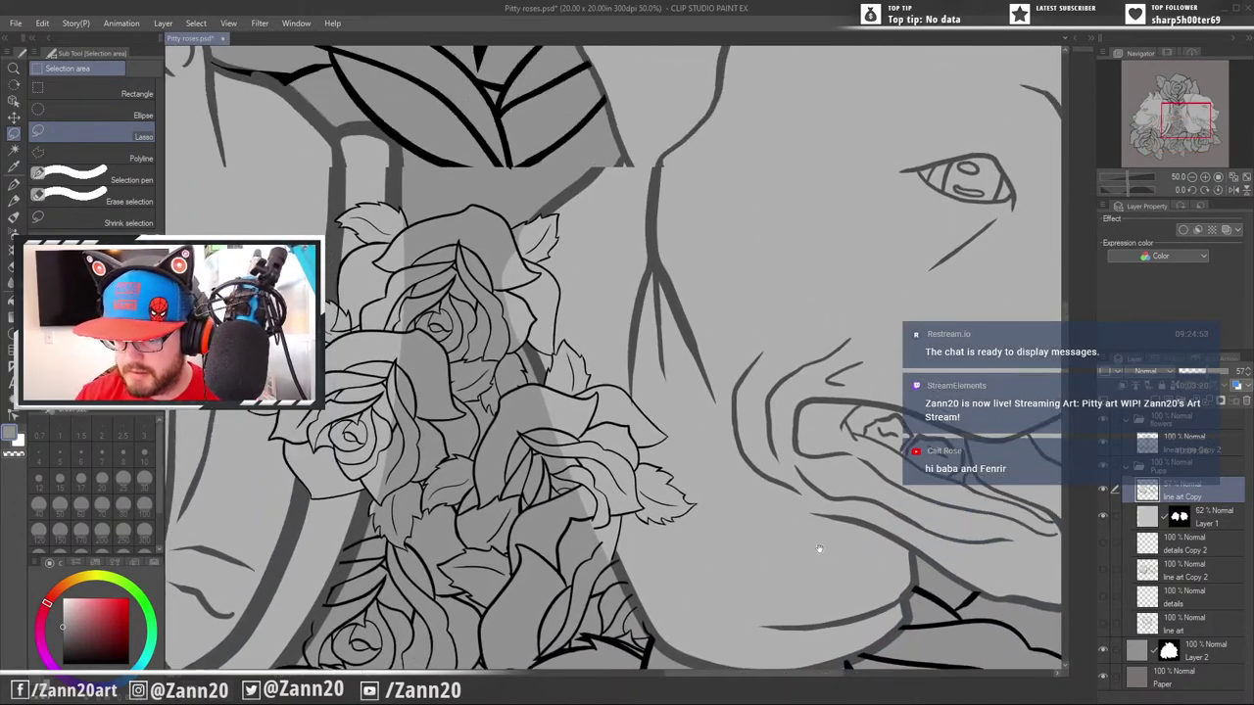
mouse_move(744, 386)
mouse_down()
mouse_move(751, 460)
mouse_move(798, 475)
mouse_up()
drag(747, 442, 781, 481)
mouse_move(771, 400)
mouse_down()
mouse_move(797, 548)
mouse_move(798, 496)
mouse_up()
key(ctrl+minus)
key(ctrl+minus)
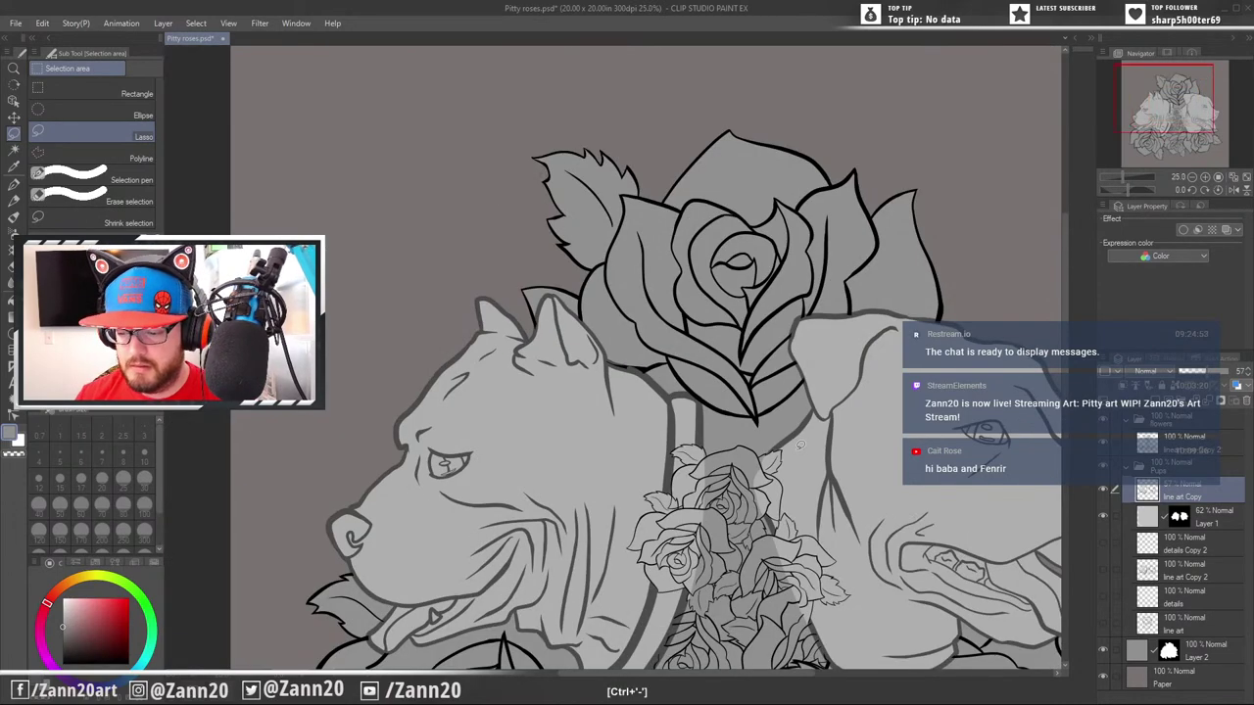
key(ctrl+minus)
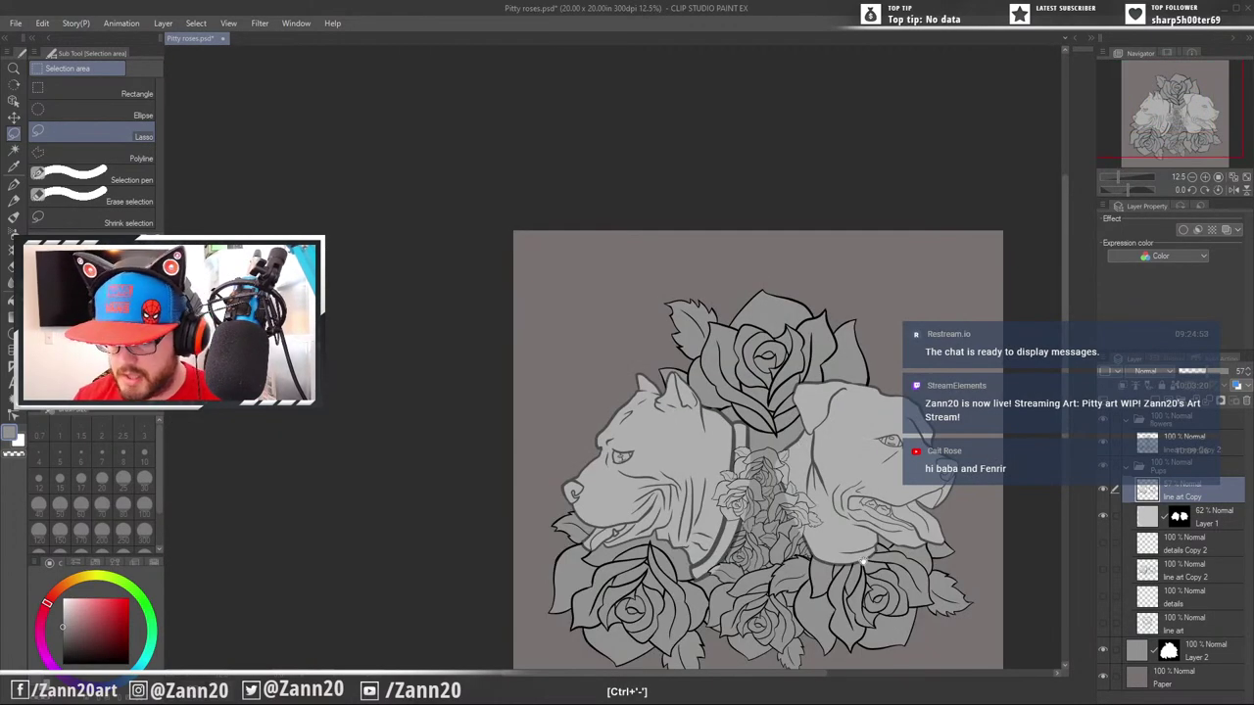
drag(862, 555, 828, 386)
drag(823, 373, 802, 401)
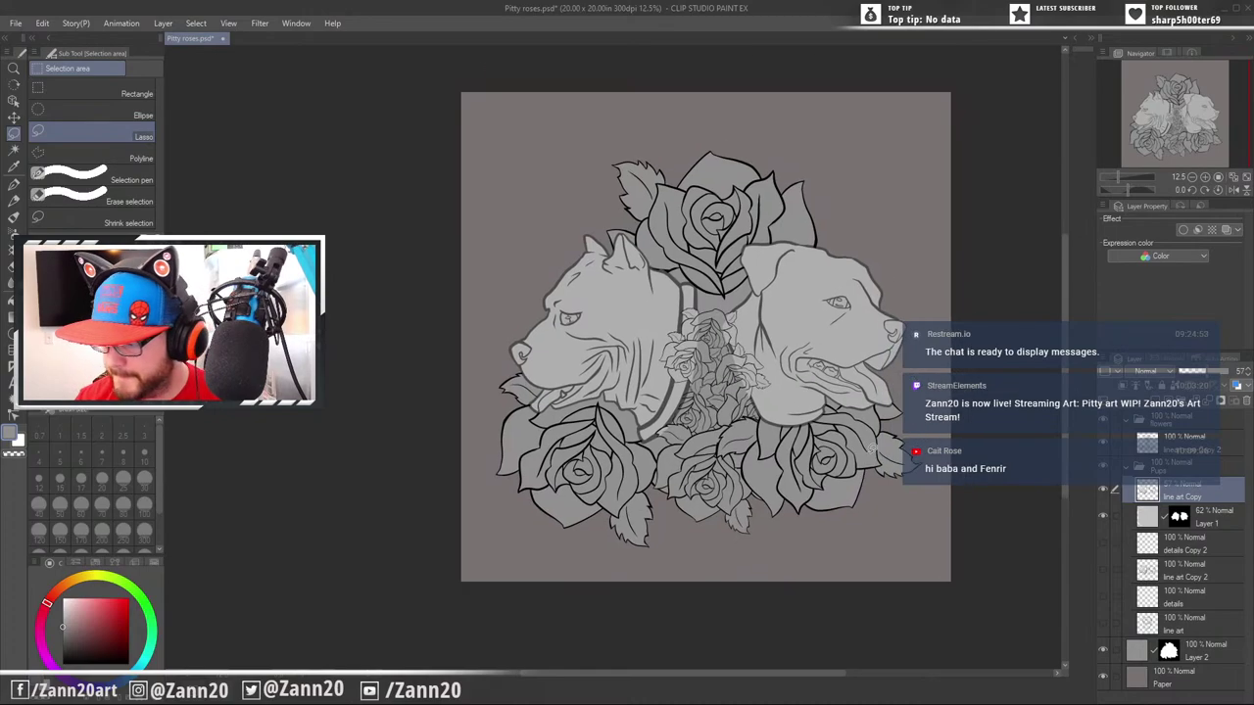
Restore the line art Copy layer's opacity to 100% and select the mask of Layer 1, keeping the layer
click(1233, 374)
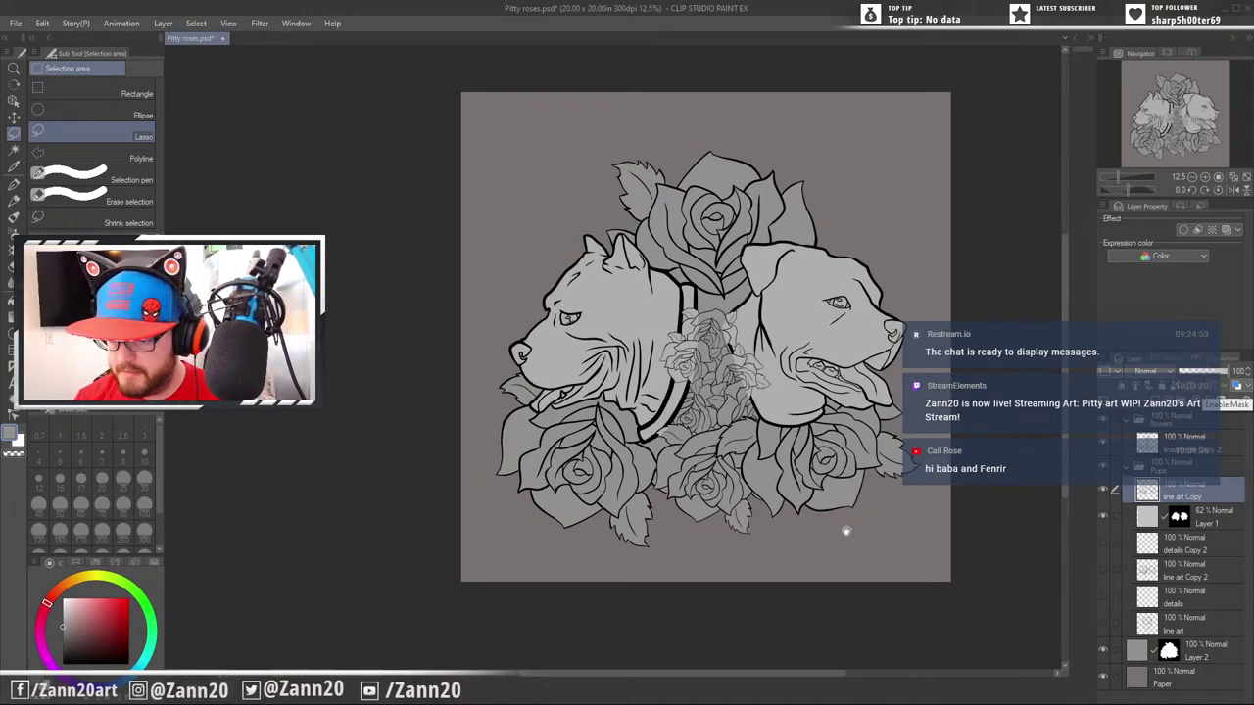
drag(847, 531, 819, 522)
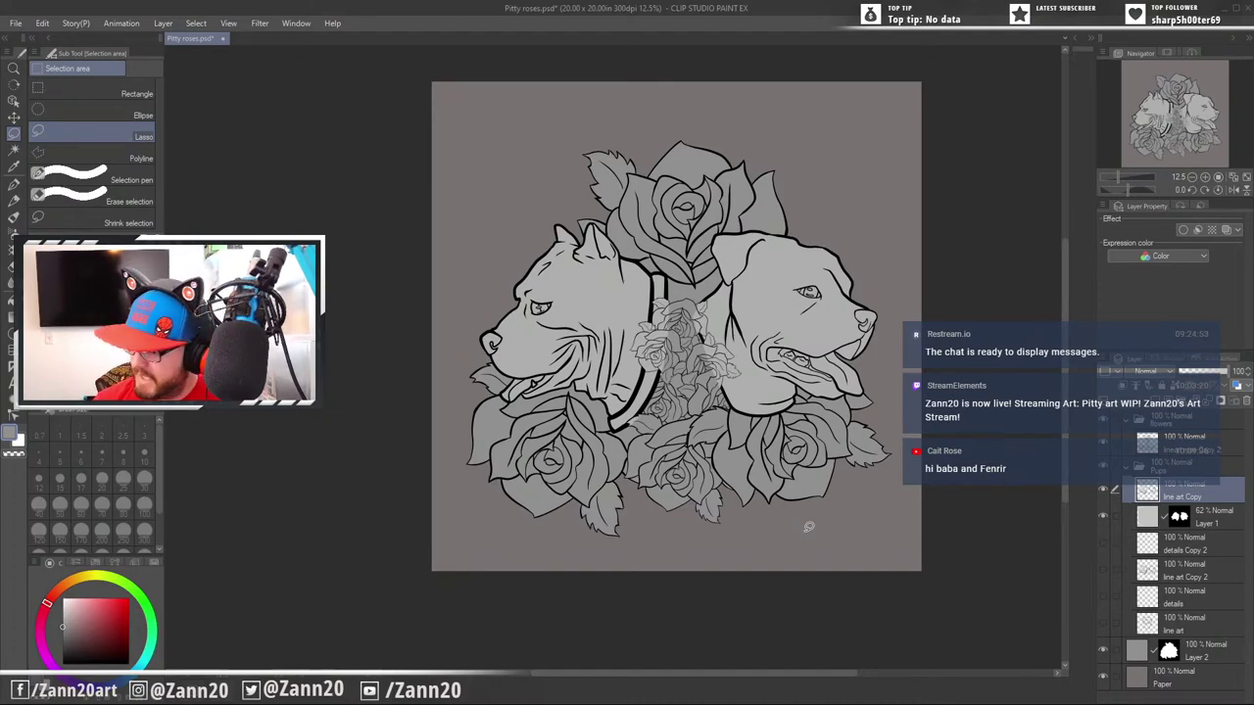
click(1179, 519)
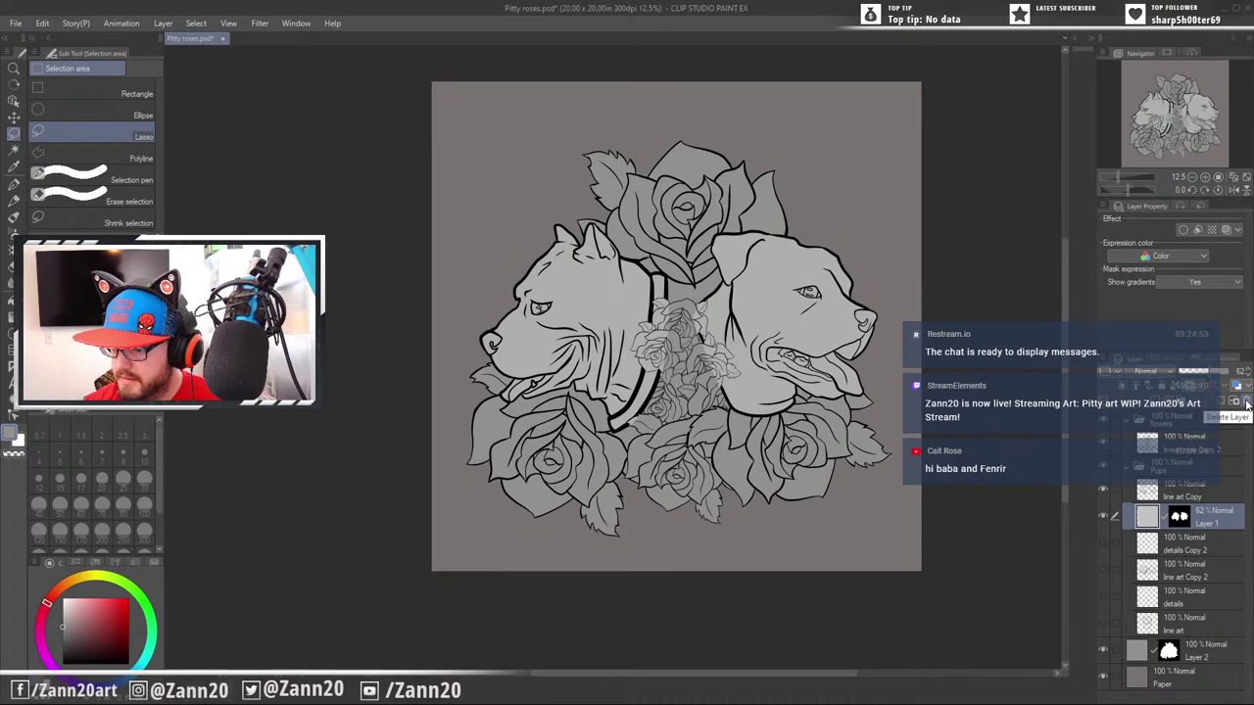
click(1246, 404)
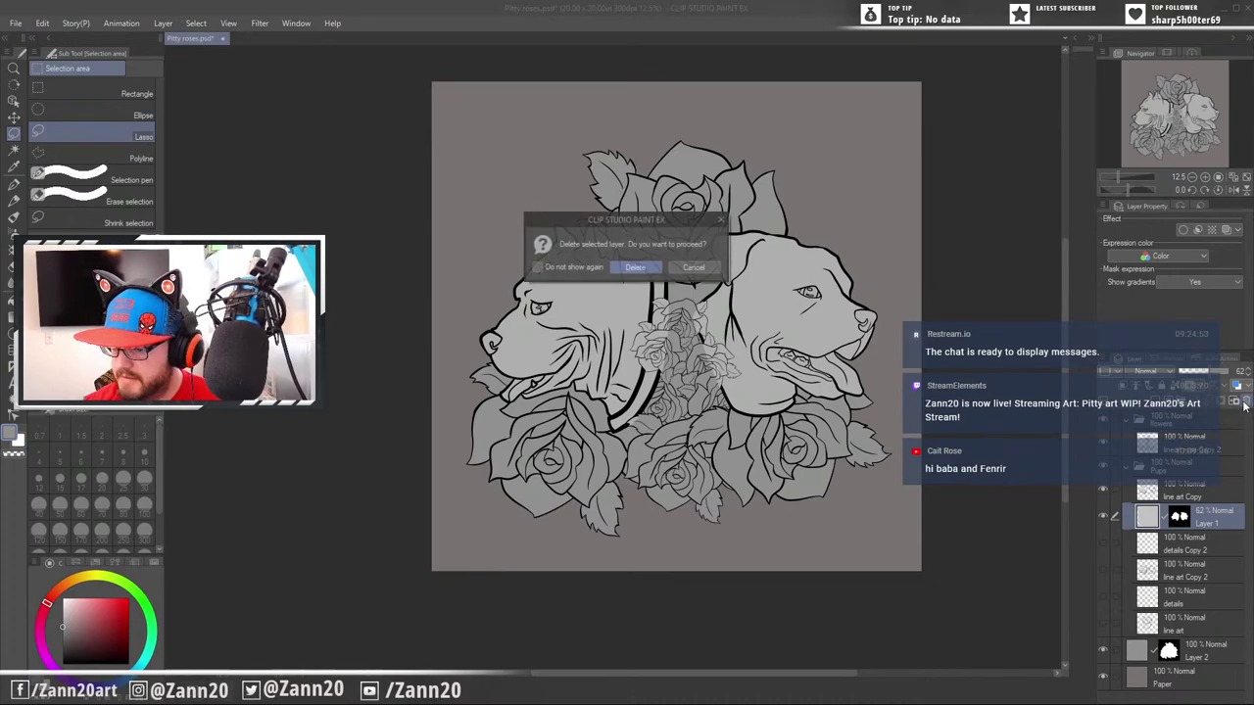
click(692, 267)
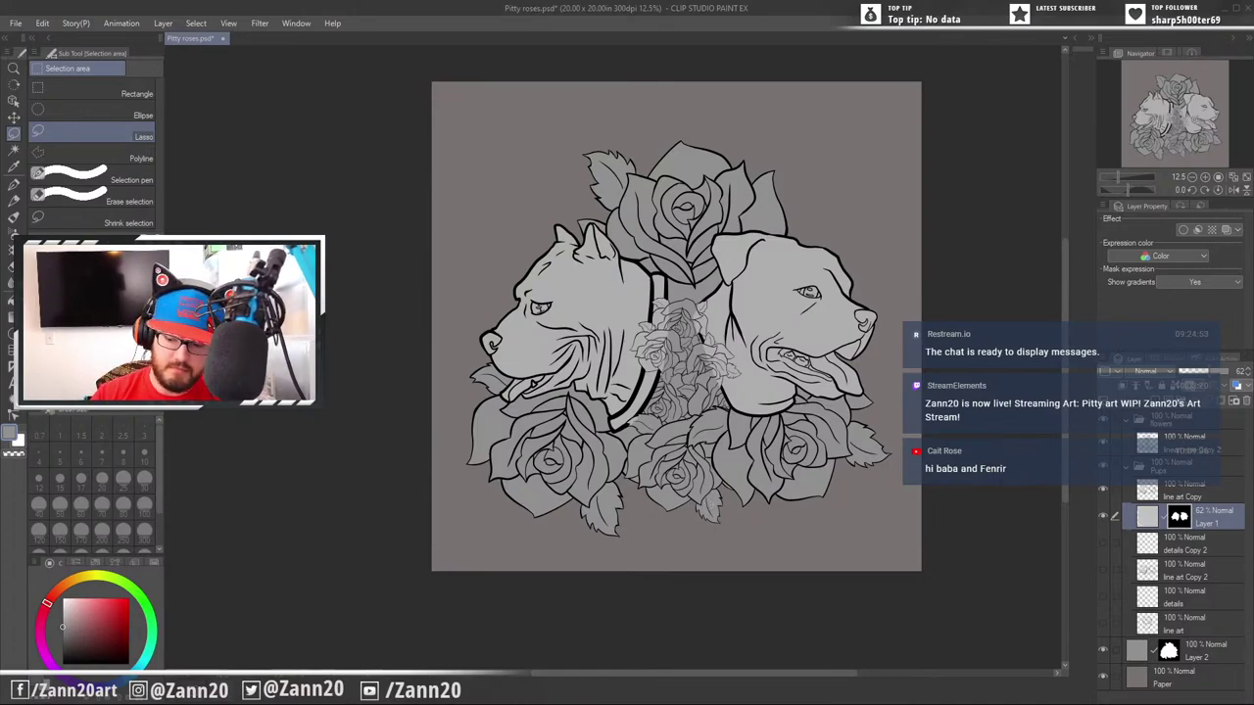
Mask out Layer 1's light dog fill over the upper and left small center roses with broad strokes, undoing the first attempt
key(p)
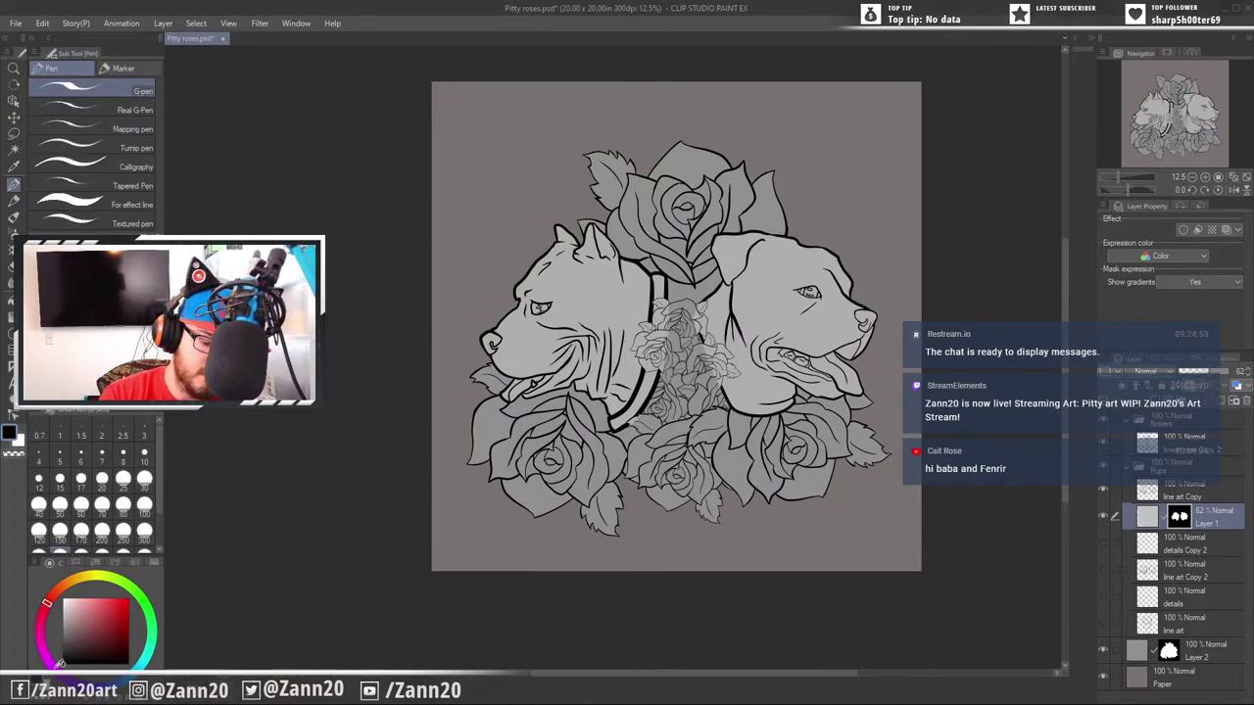
key(ctrl+plus)
key(ctrl+plus)
key(ctrl+plus)
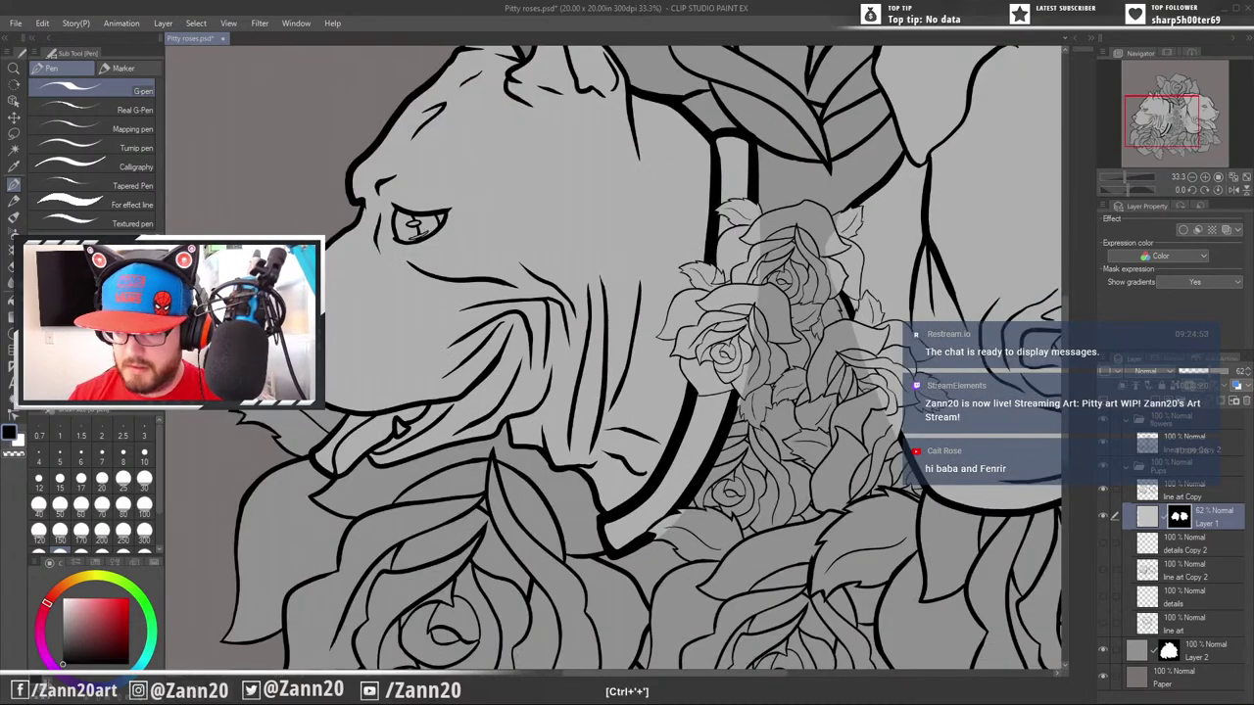
drag(792, 425, 795, 490)
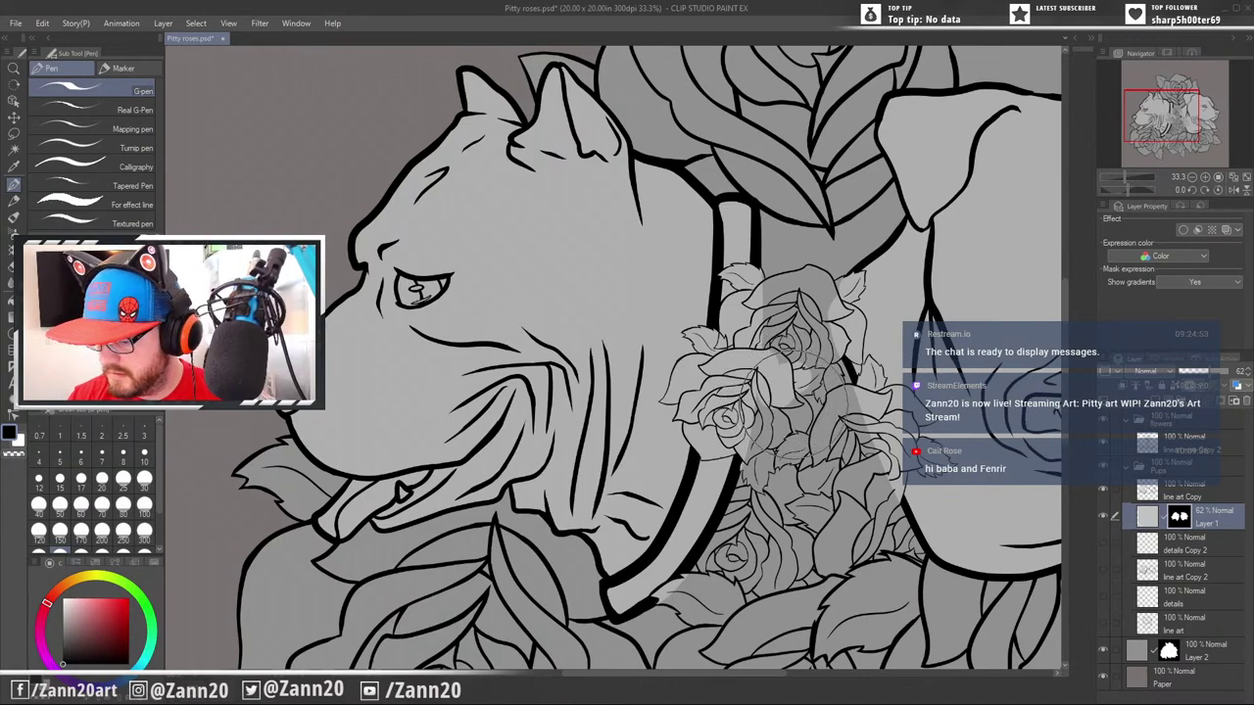
key(e)
mouse_move(715, 441)
mouse_down()
mouse_move(815, 374)
mouse_move(780, 405)
mouse_move(774, 436)
mouse_move(795, 427)
mouse_up()
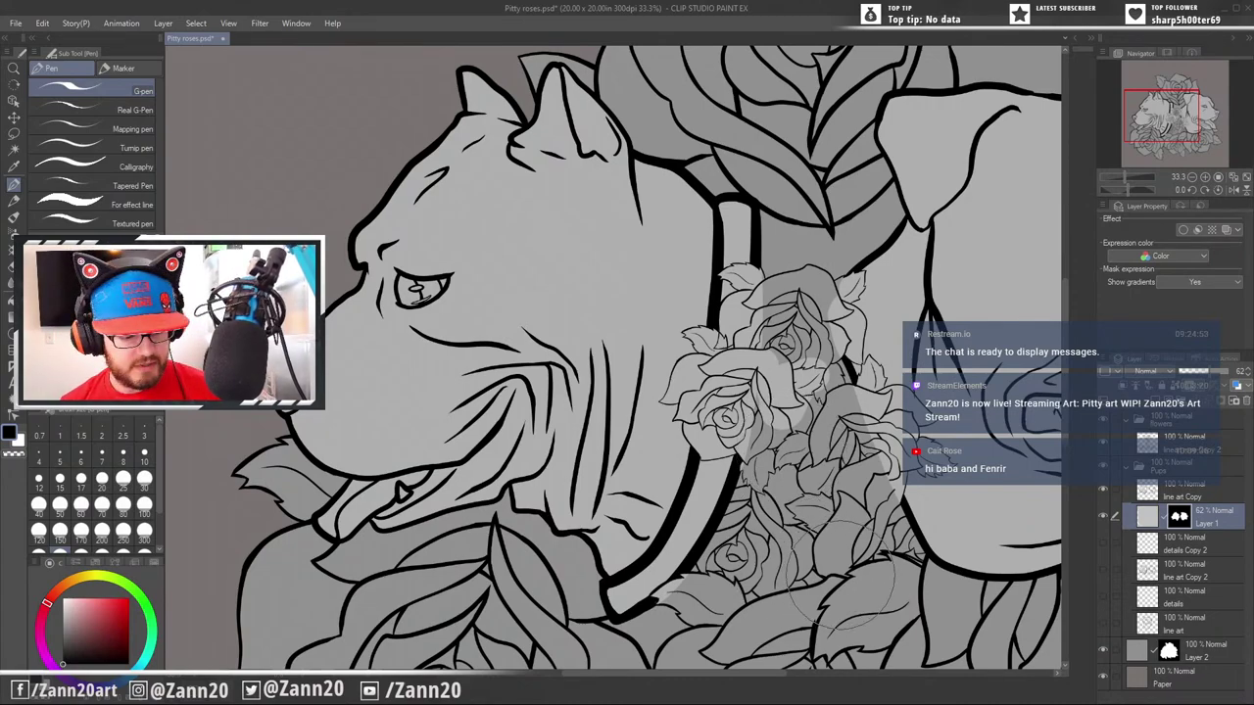
key(ctrl+z)
key(ctrl+z)
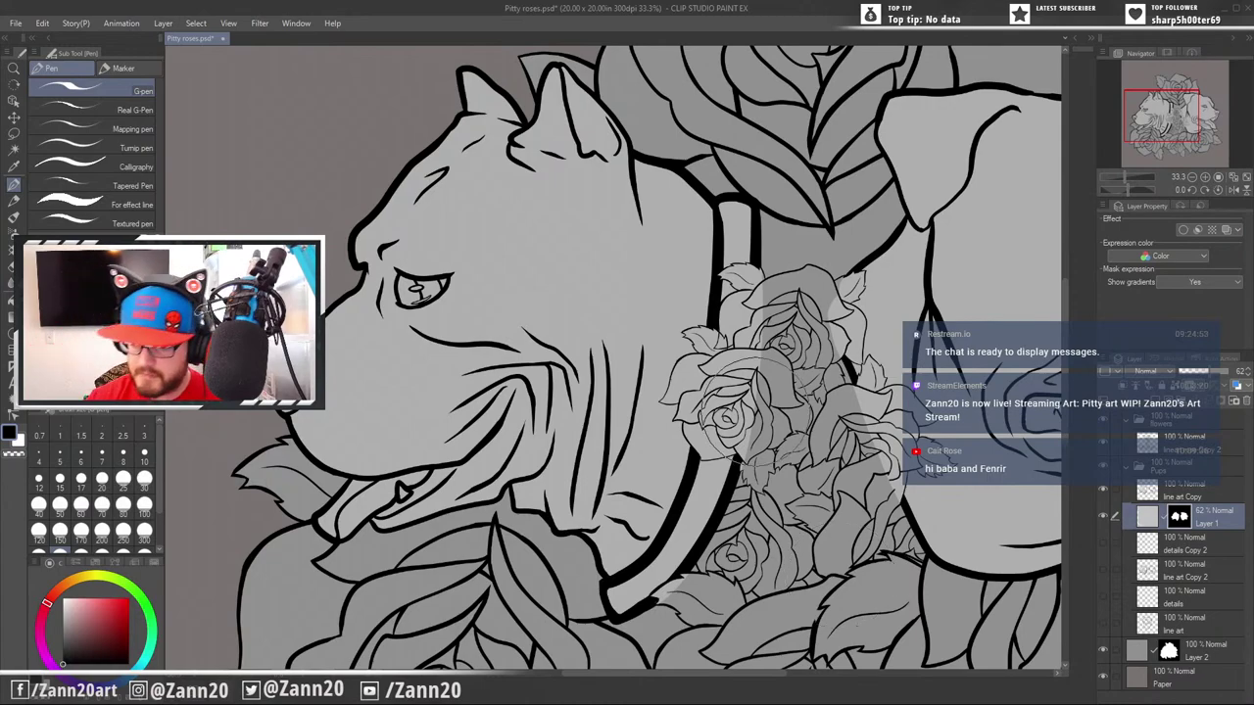
key(e)
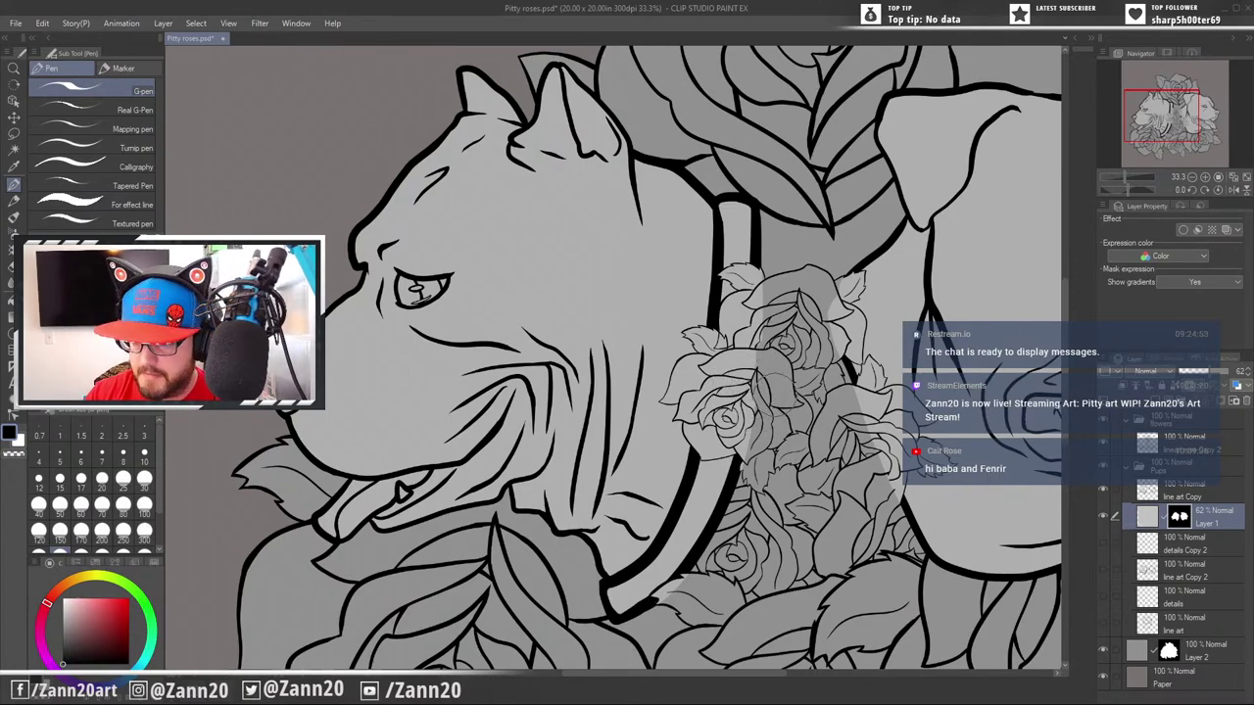
mouse_move(767, 328)
mouse_down()
mouse_move(758, 370)
mouse_move(725, 394)
mouse_move(726, 423)
mouse_up()
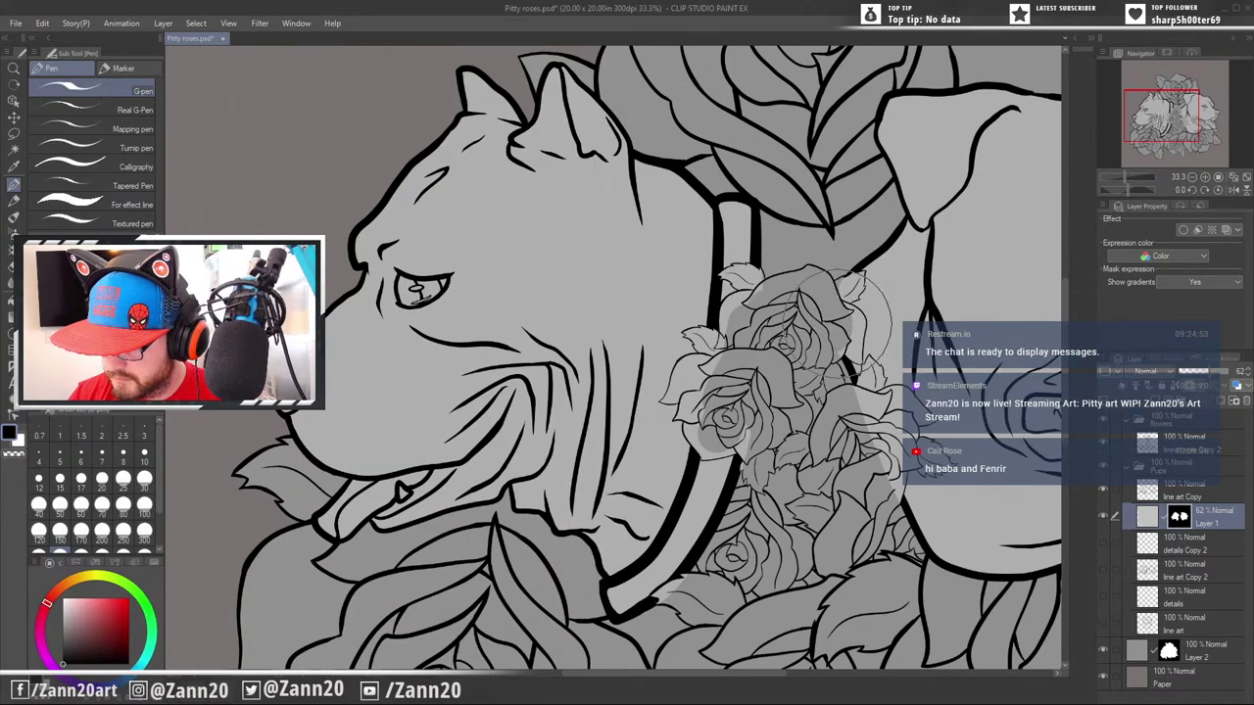
Mask out the dog fill over the outer petals and leaves on the collar side of the upper and left small roses
key(ctrl+plus)
key(ctrl+plus)
key(ctrl+plus)
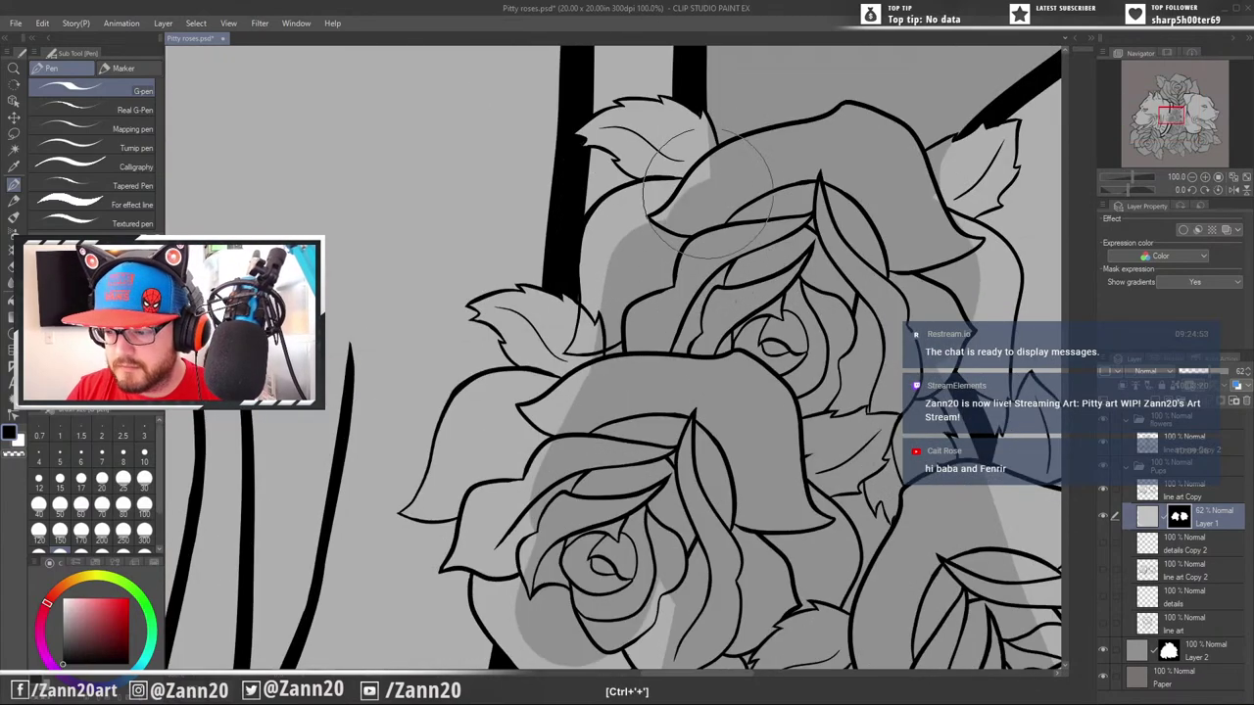
mouse_move(707, 196)
mouse_down()
mouse_move(699, 131)
mouse_move(682, 146)
mouse_move(670, 138)
mouse_move(672, 198)
mouse_move(631, 240)
mouse_move(645, 211)
mouse_move(623, 225)
mouse_move(608, 269)
mouse_move(631, 215)
mouse_move(608, 236)
mouse_move(614, 318)
mouse_move(596, 360)
mouse_move(584, 368)
mouse_move(588, 340)
mouse_move(567, 360)
mouse_move(583, 333)
mouse_move(617, 378)
mouse_move(561, 334)
mouse_move(540, 338)
mouse_move(581, 438)
mouse_move(537, 448)
mouse_move(534, 412)
mouse_move(511, 400)
mouse_move(522, 401)
mouse_move(478, 432)
mouse_move(497, 400)
mouse_move(459, 444)
mouse_up()
drag(535, 445, 526, 465)
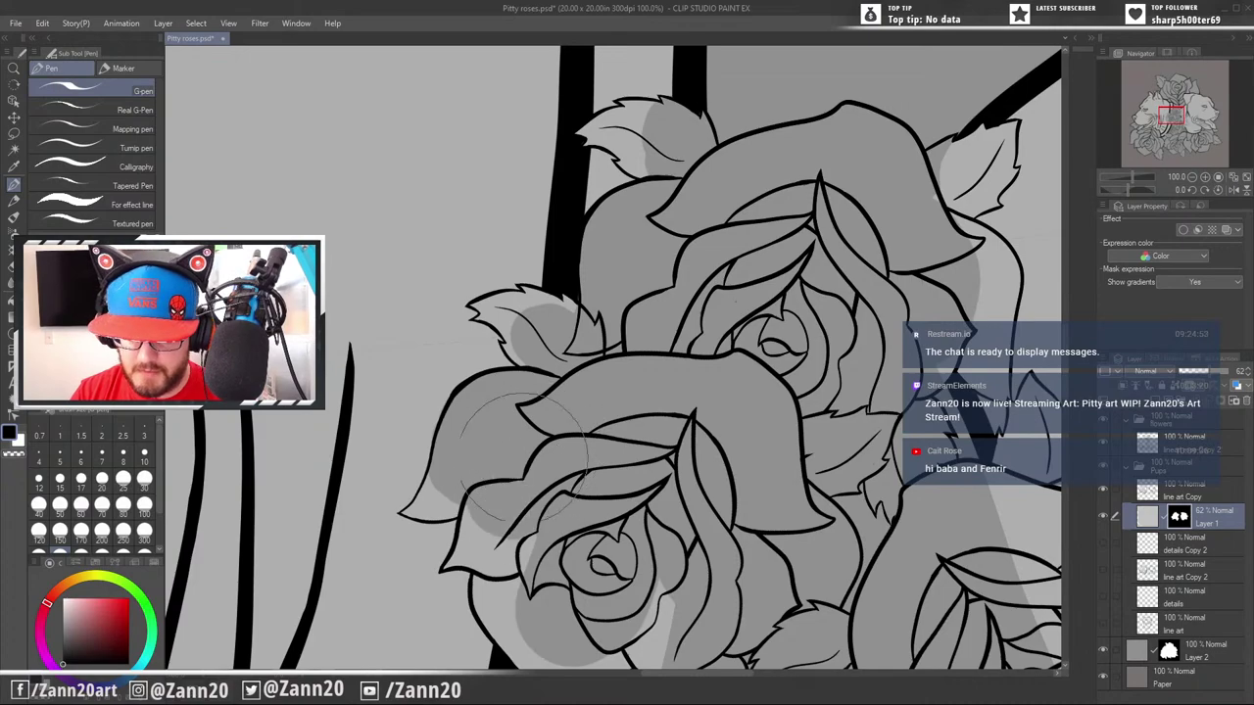
mouse_move(690, 544)
mouse_down()
mouse_move(714, 298)
mouse_move(697, 360)
mouse_move(702, 420)
mouse_move(687, 413)
mouse_move(702, 472)
mouse_up()
drag(860, 432, 603, 564)
drag(747, 404, 638, 506)
Mask out the dog fill inside the upper small rose's right leaf and right petals, redoing one stroke
mouse_move(634, 184)
mouse_down()
mouse_move(662, 179)
mouse_move(627, 193)
mouse_move(688, 147)
mouse_move(672, 191)
mouse_move(680, 179)
mouse_up()
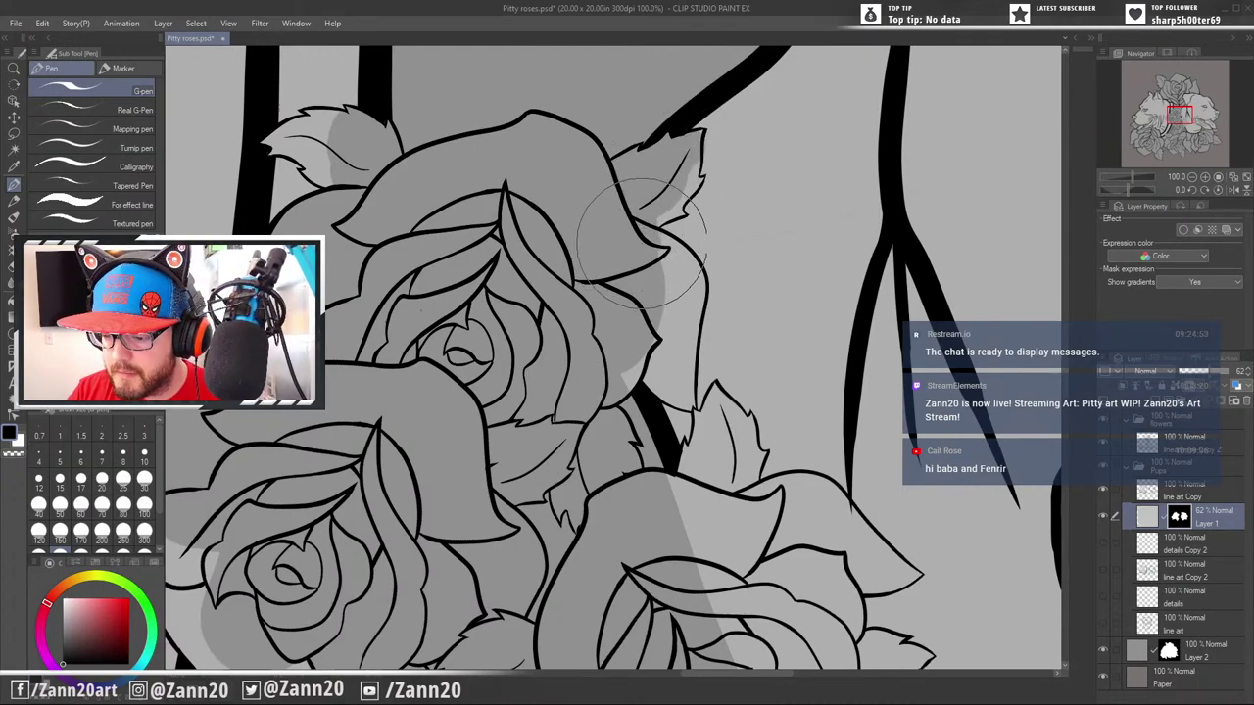
mouse_move(654, 259)
mouse_down()
mouse_move(685, 292)
mouse_move(658, 353)
mouse_move(678, 322)
mouse_move(677, 384)
mouse_up()
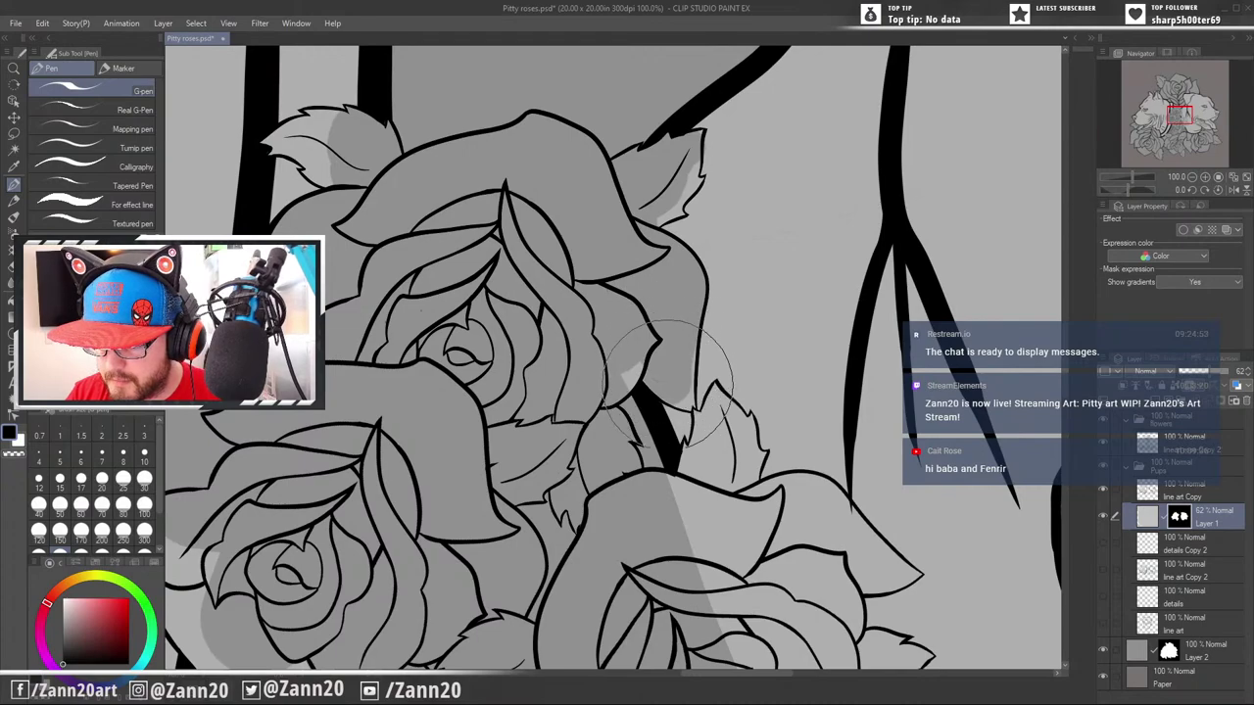
key(ctrl+z)
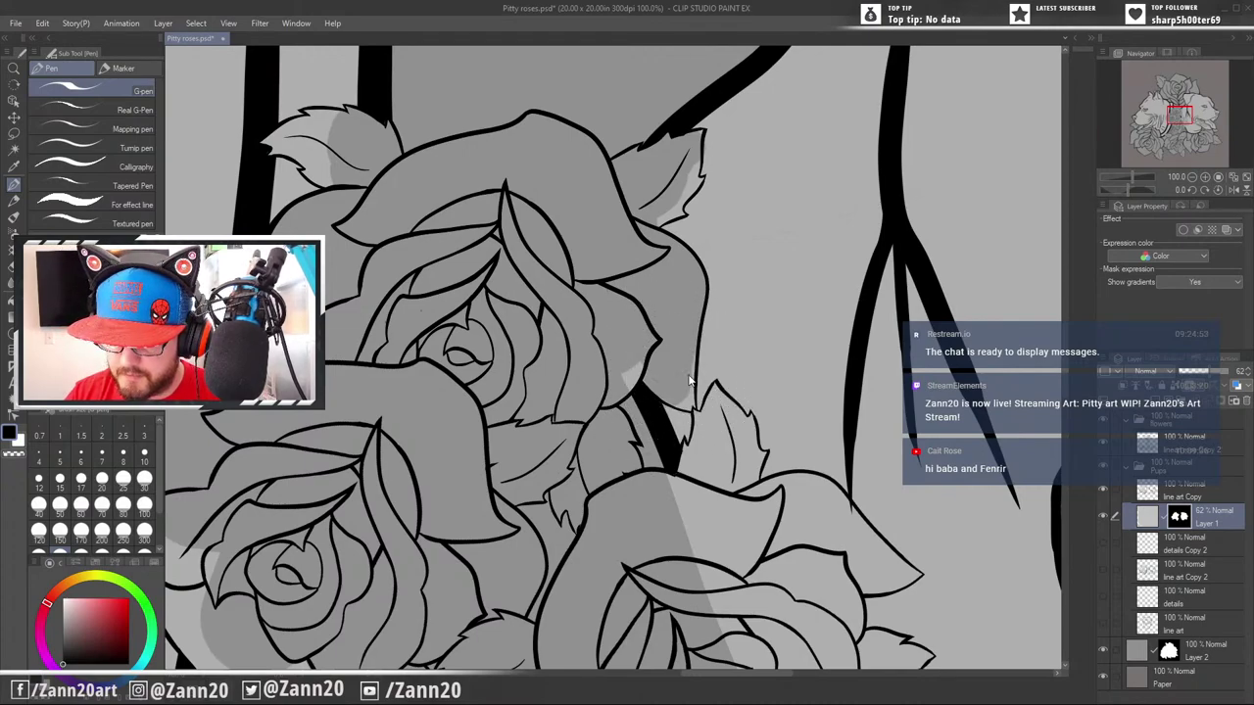
mouse_move(659, 340)
mouse_down()
mouse_move(624, 472)
mouse_move(641, 443)
mouse_up()
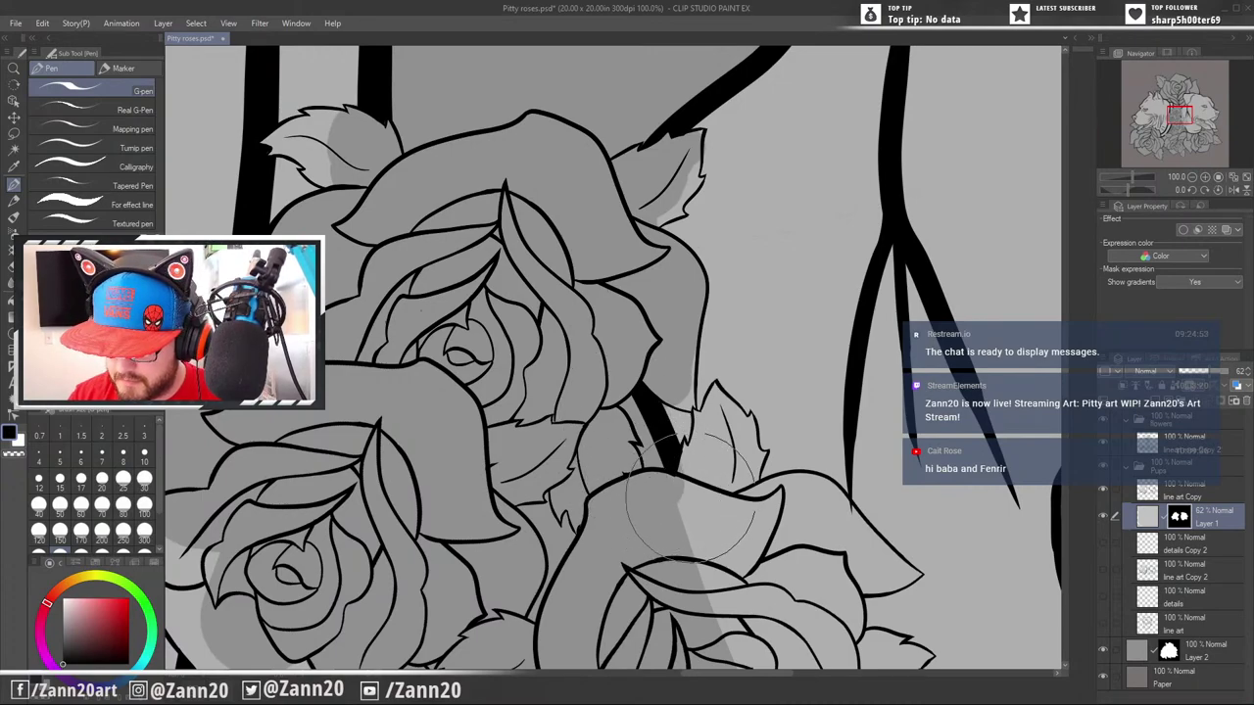
Mask out the dog fill over the leaf and upper petals of the right small rose, undoing one stroke along the way
drag(710, 473, 700, 492)
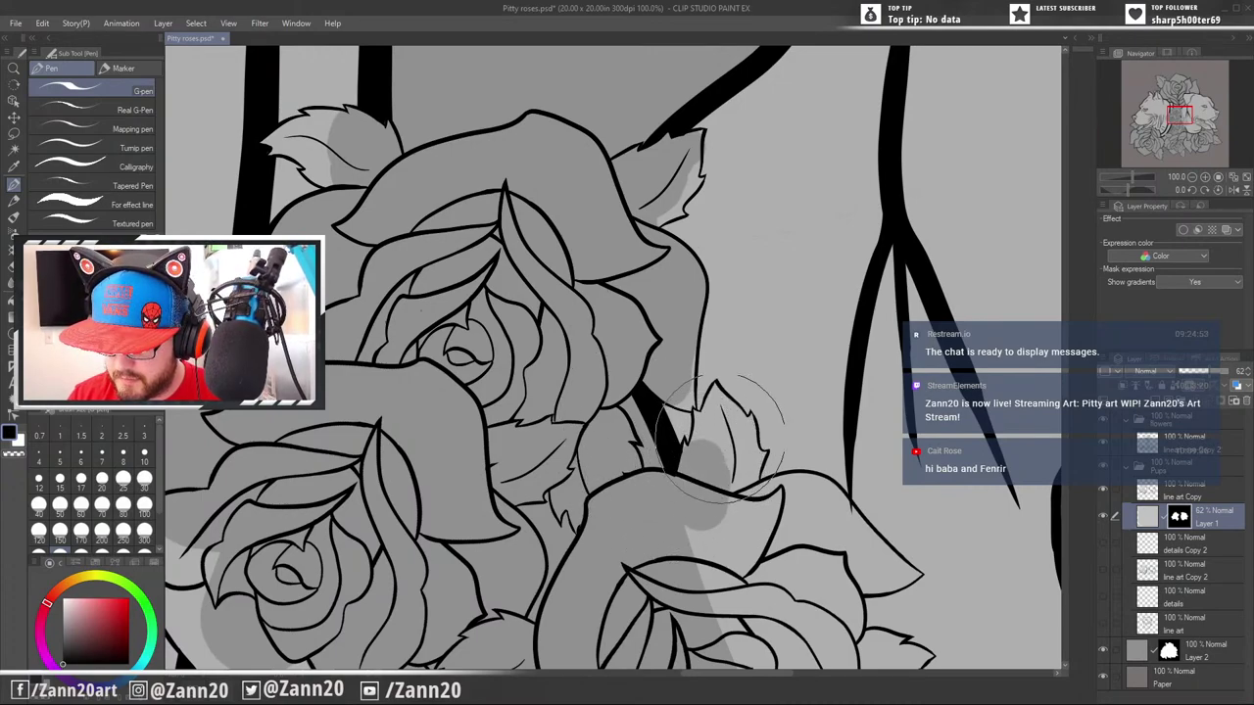
mouse_move(721, 418)
mouse_down()
mouse_move(716, 484)
mouse_move(728, 501)
mouse_up()
key(ctrl+z)
mouse_move(799, 556)
mouse_down()
mouse_move(735, 363)
mouse_move(672, 352)
mouse_move(674, 338)
mouse_up()
mouse_move(710, 401)
mouse_down()
mouse_move(662, 493)
mouse_move(721, 476)
mouse_move(772, 370)
mouse_move(736, 337)
mouse_move(765, 329)
mouse_move(739, 310)
mouse_move(759, 317)
mouse_move(712, 317)
mouse_up()
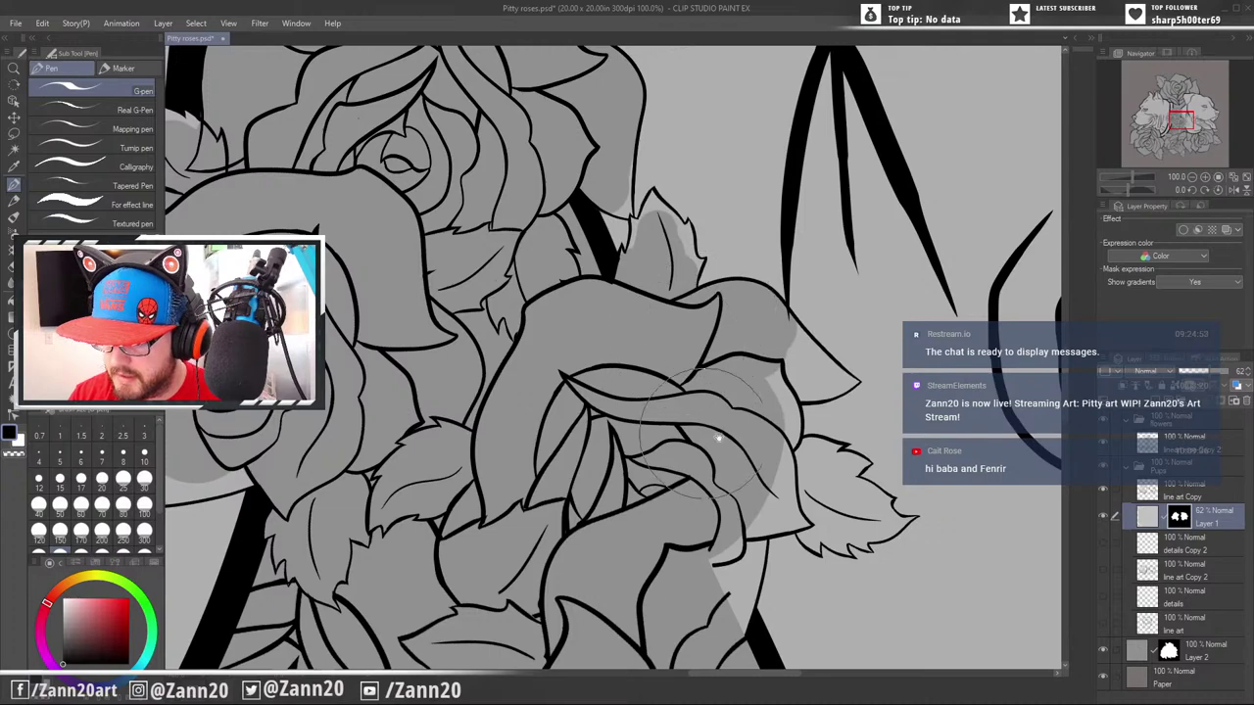
Mask out the dog fill over the right small rose's outer petals and the leaf beside the right dog's neck
drag(758, 443, 582, 411)
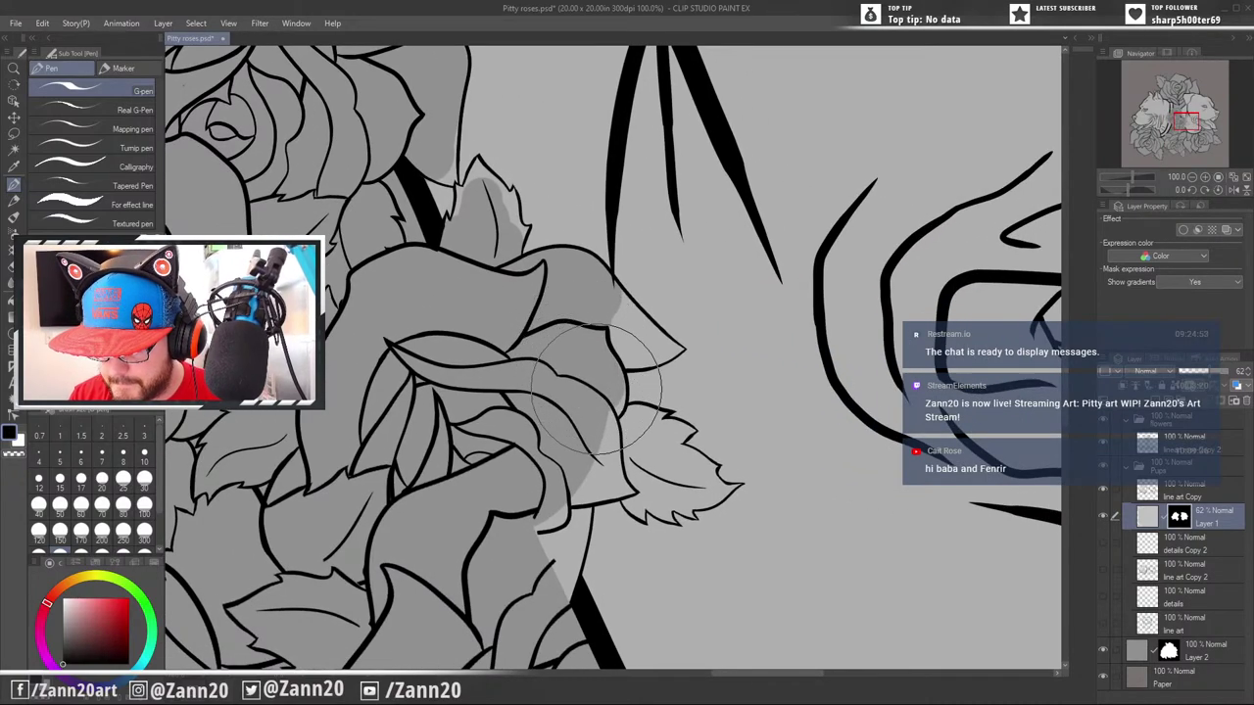
mouse_move(598, 402)
mouse_down()
mouse_move(500, 493)
mouse_move(633, 475)
mouse_move(587, 442)
mouse_move(636, 447)
mouse_up()
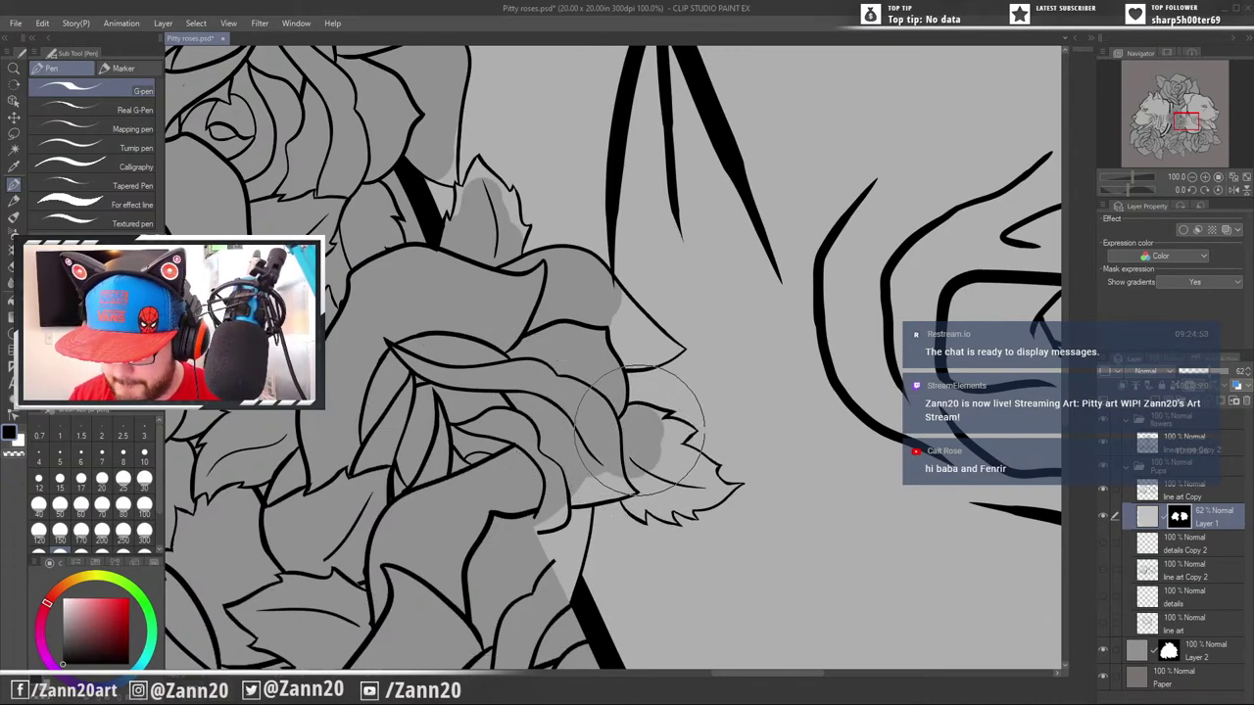
mouse_move(650, 463)
mouse_down()
mouse_move(690, 483)
mouse_move(607, 461)
mouse_move(574, 481)
mouse_move(630, 466)
mouse_move(584, 475)
mouse_move(549, 510)
mouse_move(536, 536)
mouse_move(561, 513)
mouse_move(547, 561)
mouse_move(564, 511)
mouse_move(543, 593)
mouse_up()
drag(624, 564, 833, 318)
drag(627, 461, 868, 545)
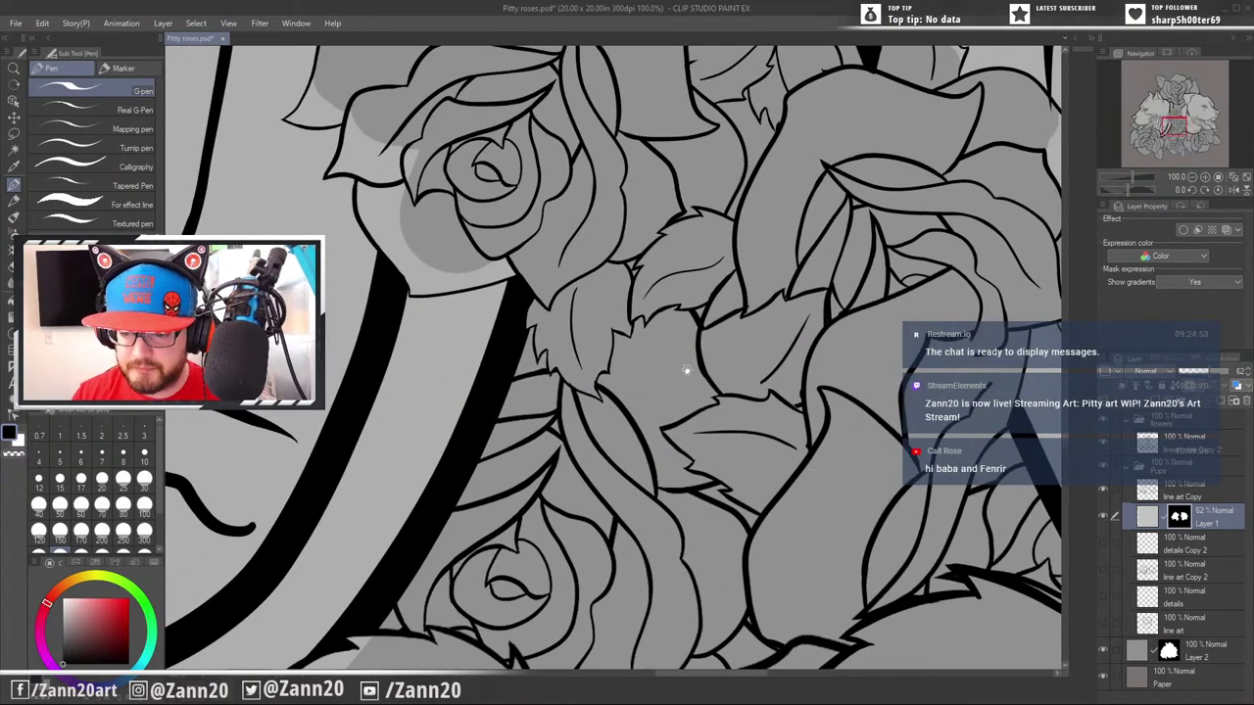
Mask out the dog fill over the left small rose's bottom petal where it crosses the collar
drag(687, 370, 805, 556)
mouse_move(526, 349)
mouse_down()
mouse_move(537, 343)
mouse_move(513, 359)
mouse_move(516, 315)
mouse_move(487, 294)
mouse_move(497, 384)
mouse_move(540, 446)
mouse_move(586, 437)
mouse_move(571, 453)
mouse_move(624, 436)
mouse_move(565, 451)
mouse_up()
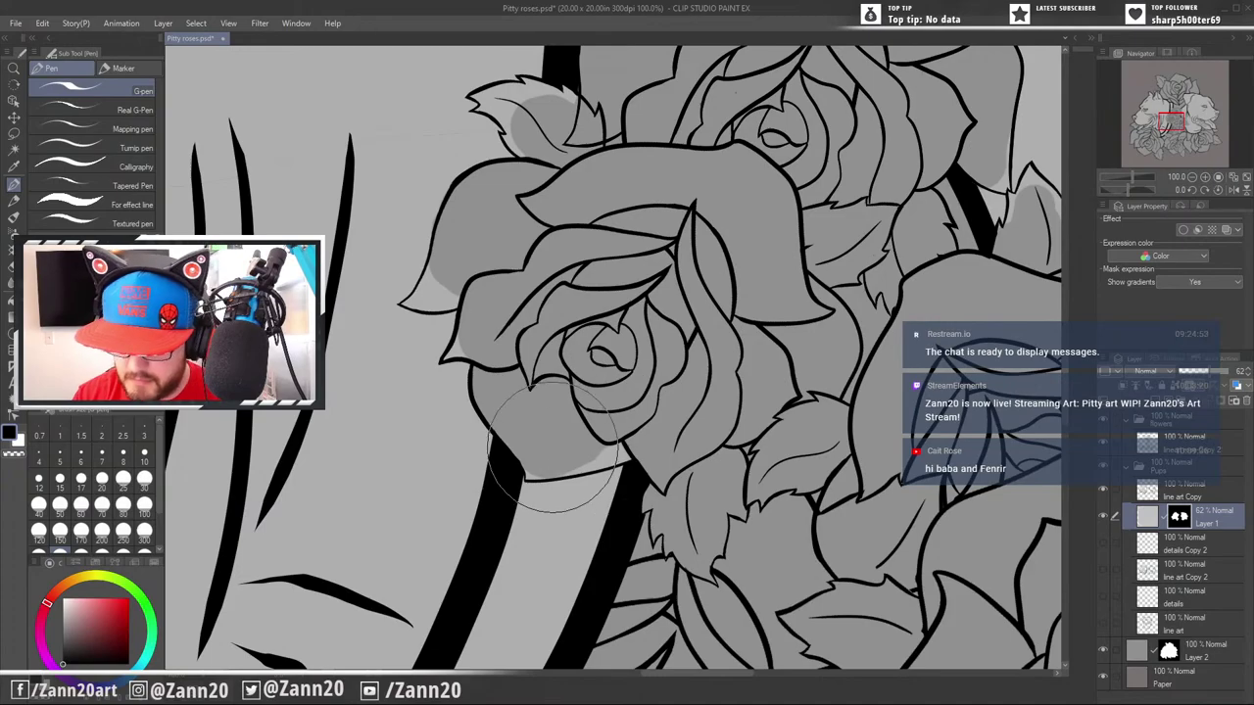
drag(688, 280, 709, 407)
drag(751, 292, 739, 462)
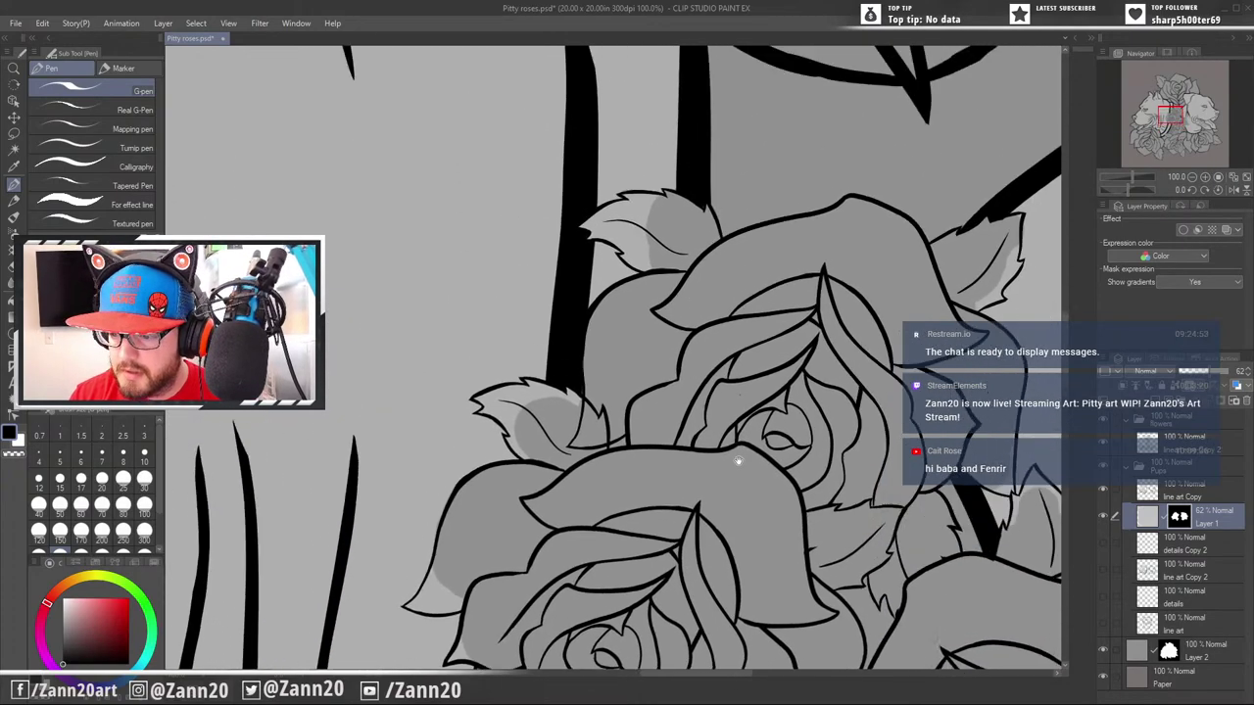
mouse_move(862, 313)
mouse_down()
mouse_move(812, 420)
mouse_move(546, 376)
mouse_move(784, 232)
mouse_up()
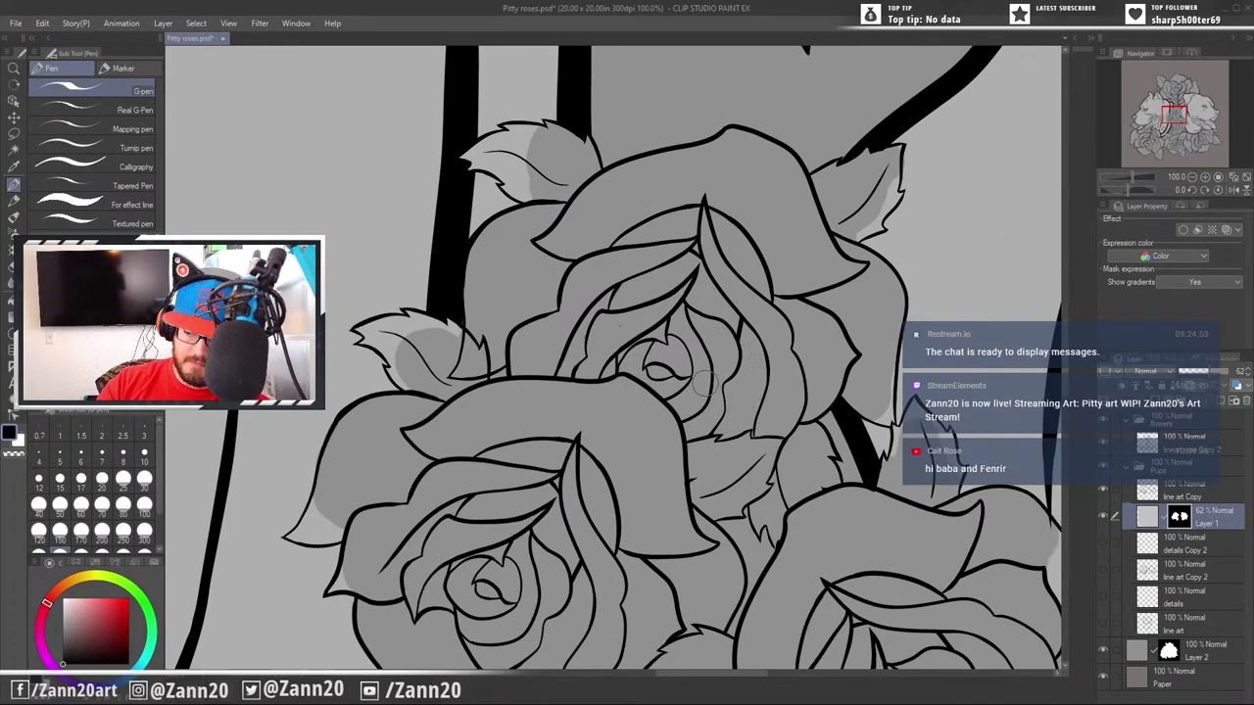
Clear the remaining dog fill at 200% zoom from the left leaves of the upper and left small roses
key(ctrl+plus)
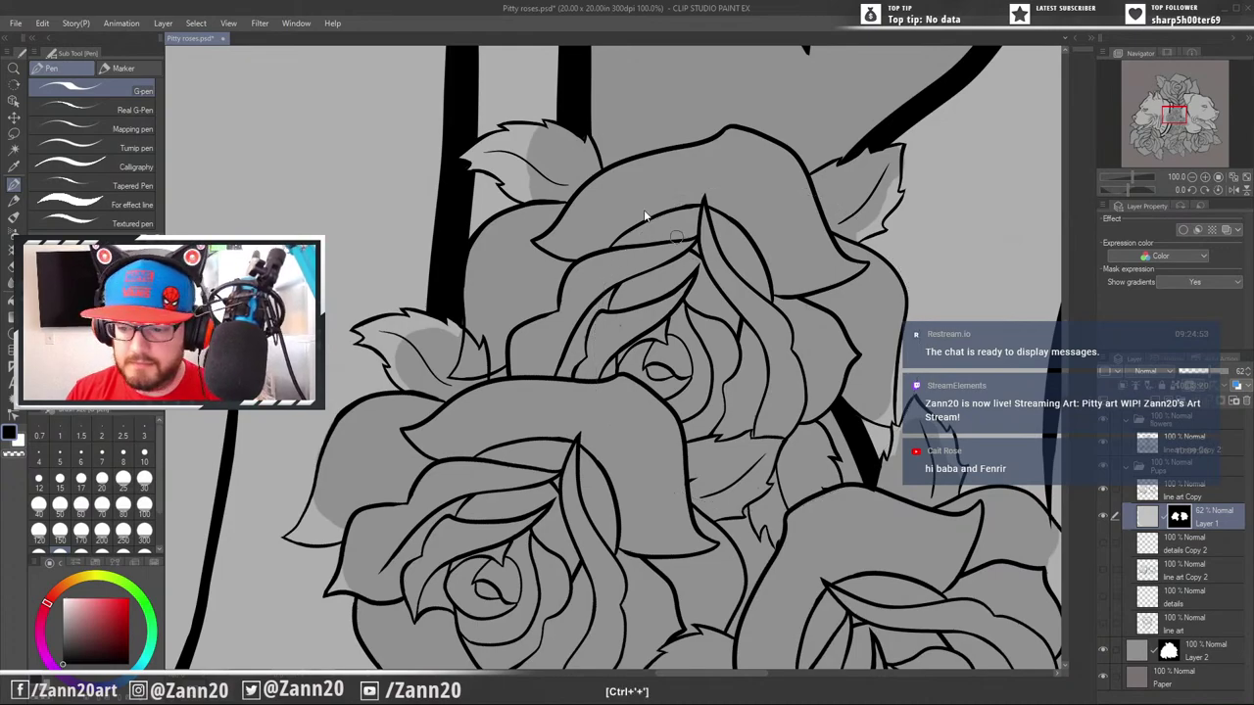
key(ctrl+plus)
drag(567, 221, 800, 491)
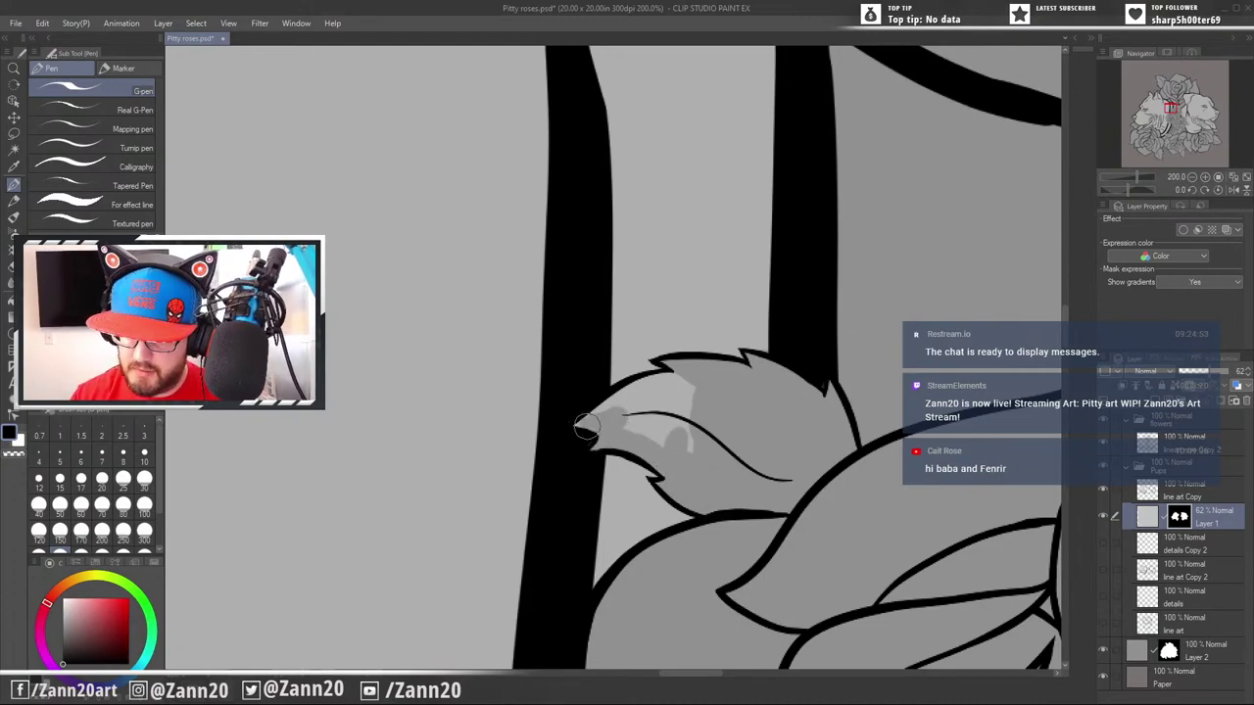
mouse_move(615, 404)
mouse_down()
mouse_move(681, 386)
mouse_move(637, 397)
mouse_move(652, 420)
mouse_move(704, 416)
mouse_up()
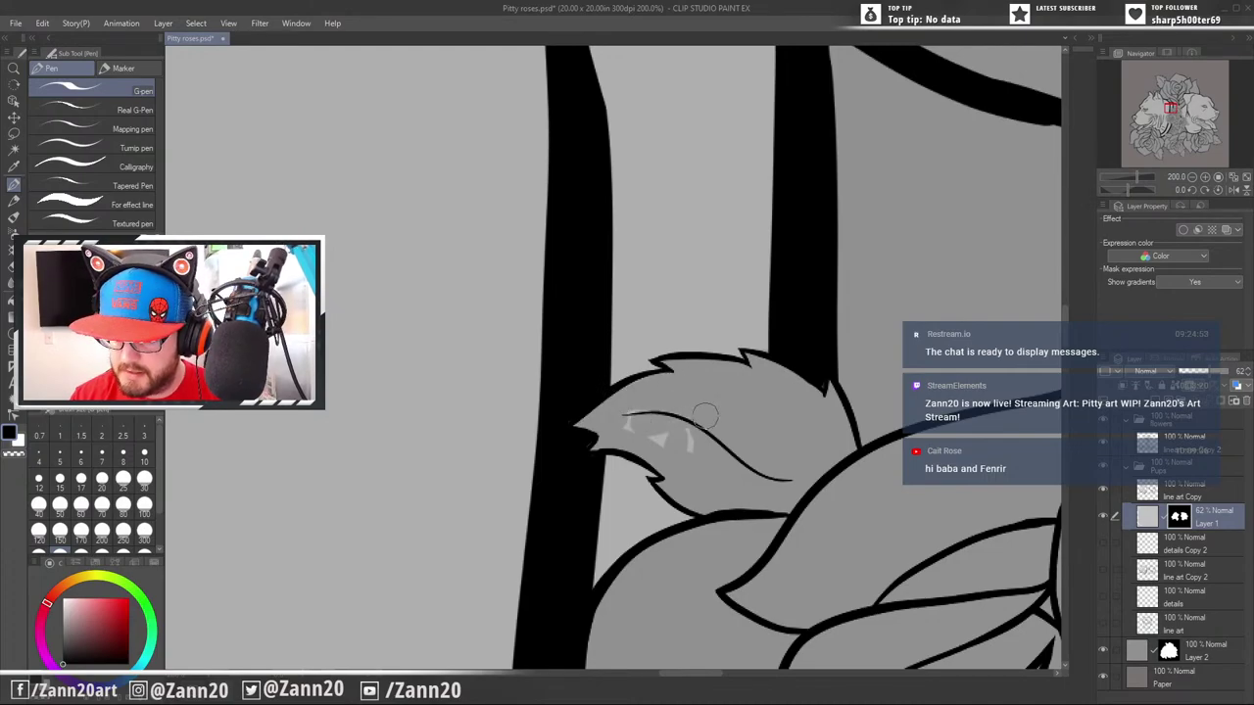
mouse_move(850, 574)
mouse_down()
mouse_move(755, 257)
mouse_move(754, 165)
mouse_up()
drag(689, 468, 868, 451)
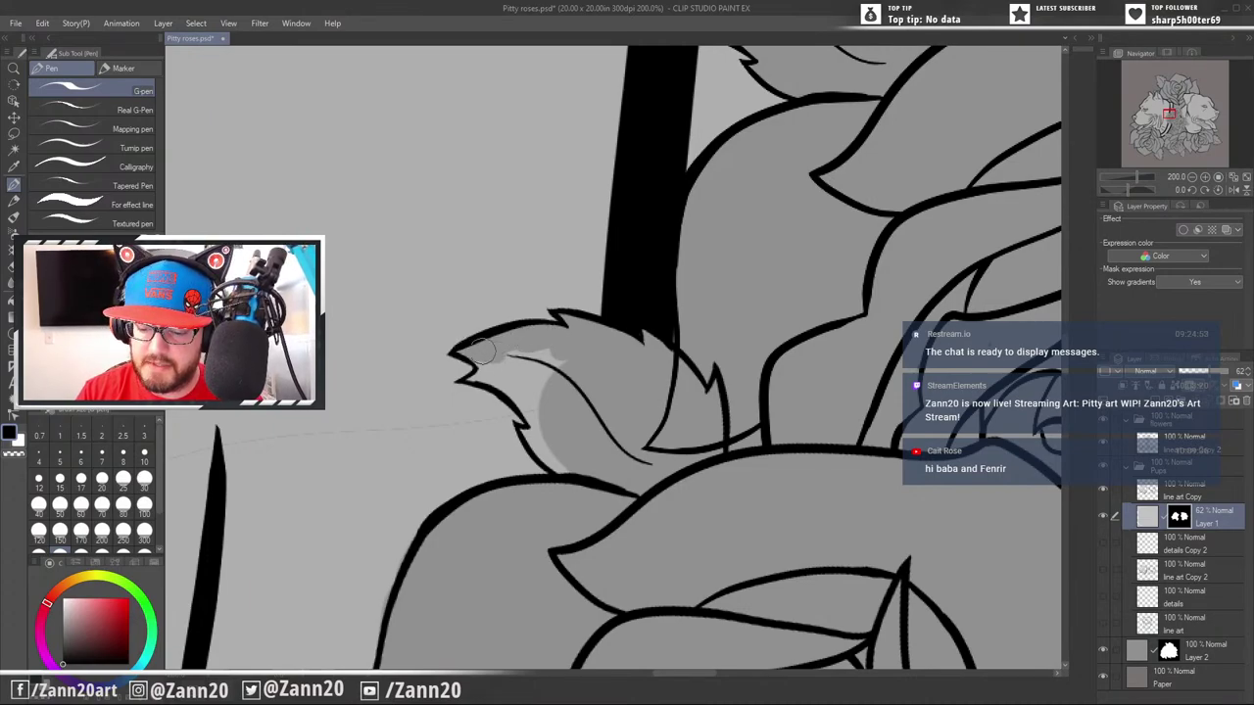
drag(485, 359, 594, 368)
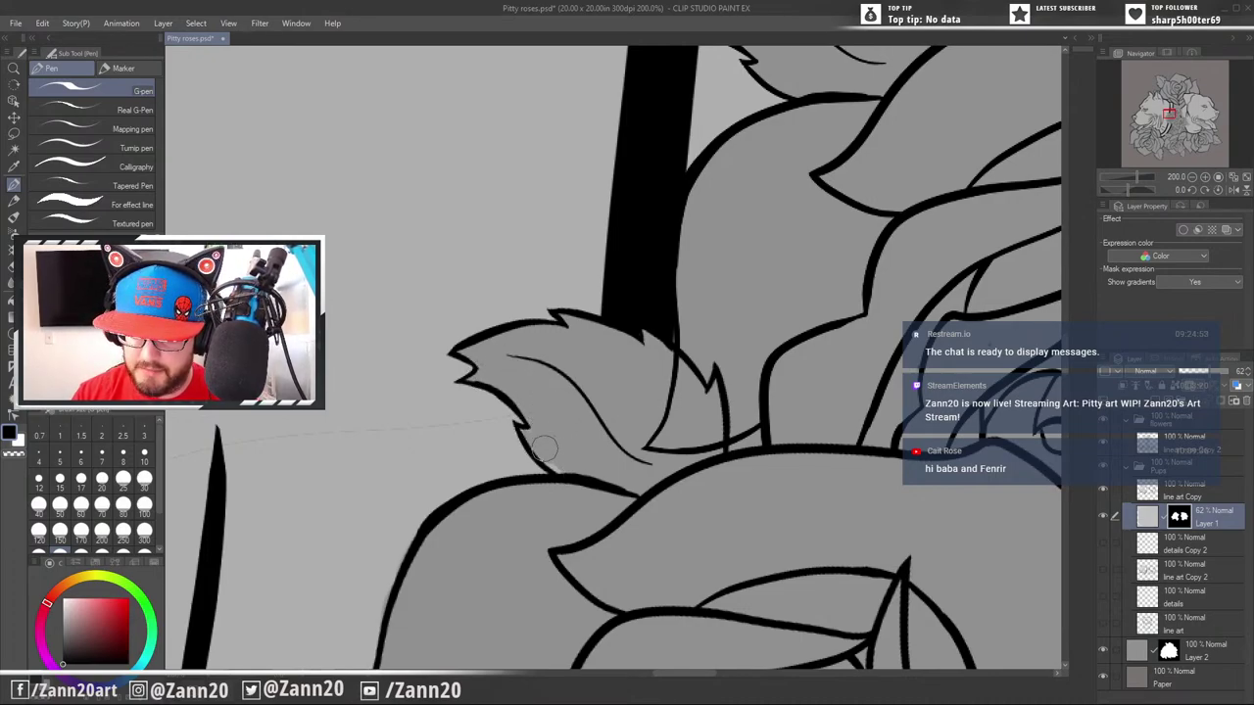
Clear the remaining dog fill up to the outlines of the left small rose's outer left petals and bottom petal
drag(789, 546, 650, 418)
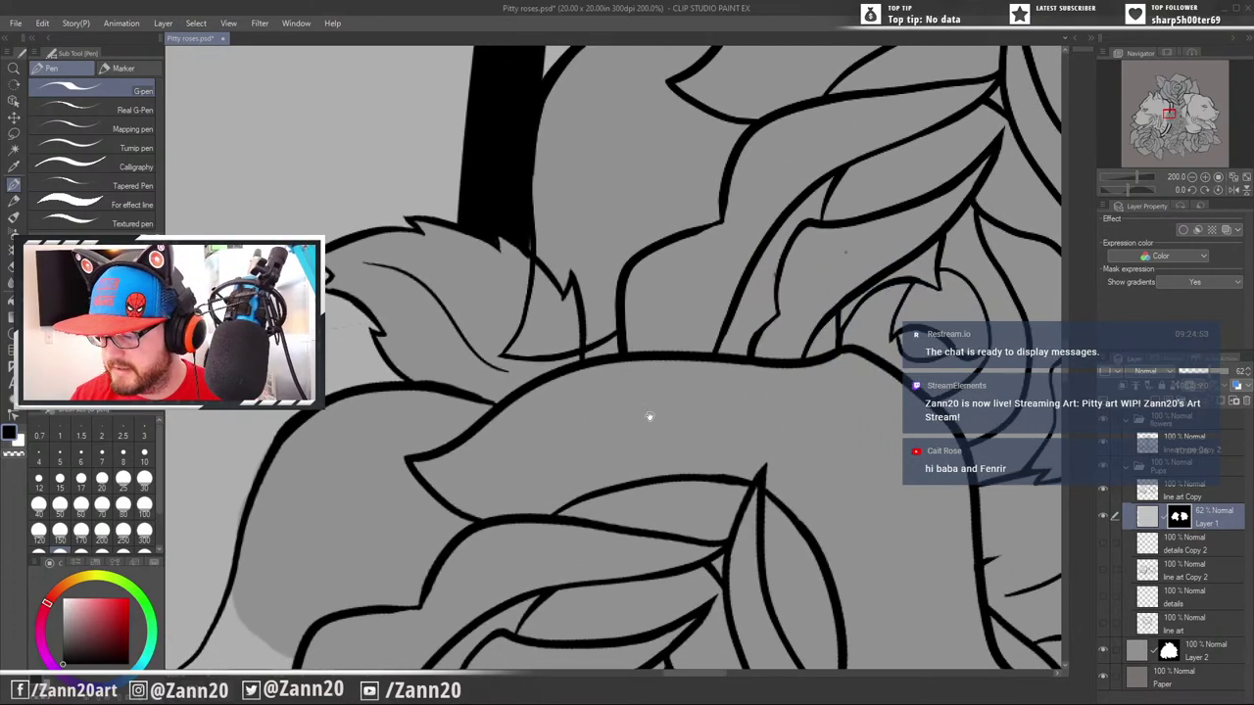
drag(613, 481, 911, 211)
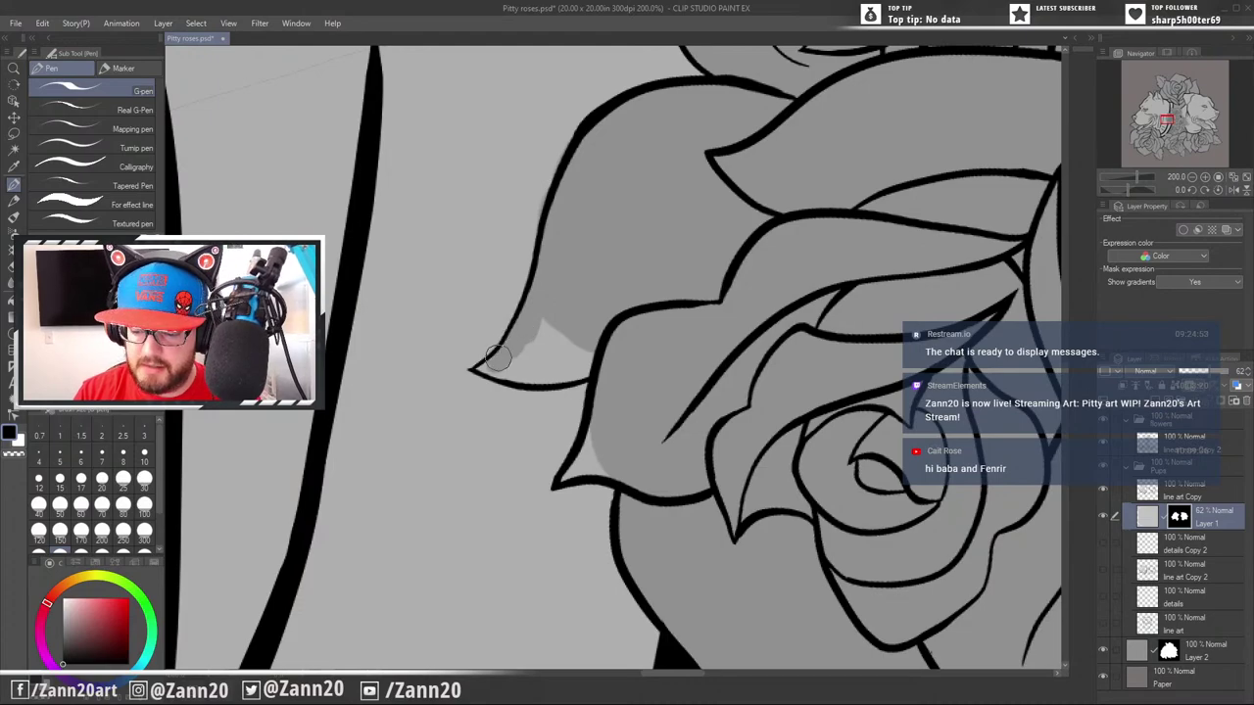
drag(493, 363, 578, 355)
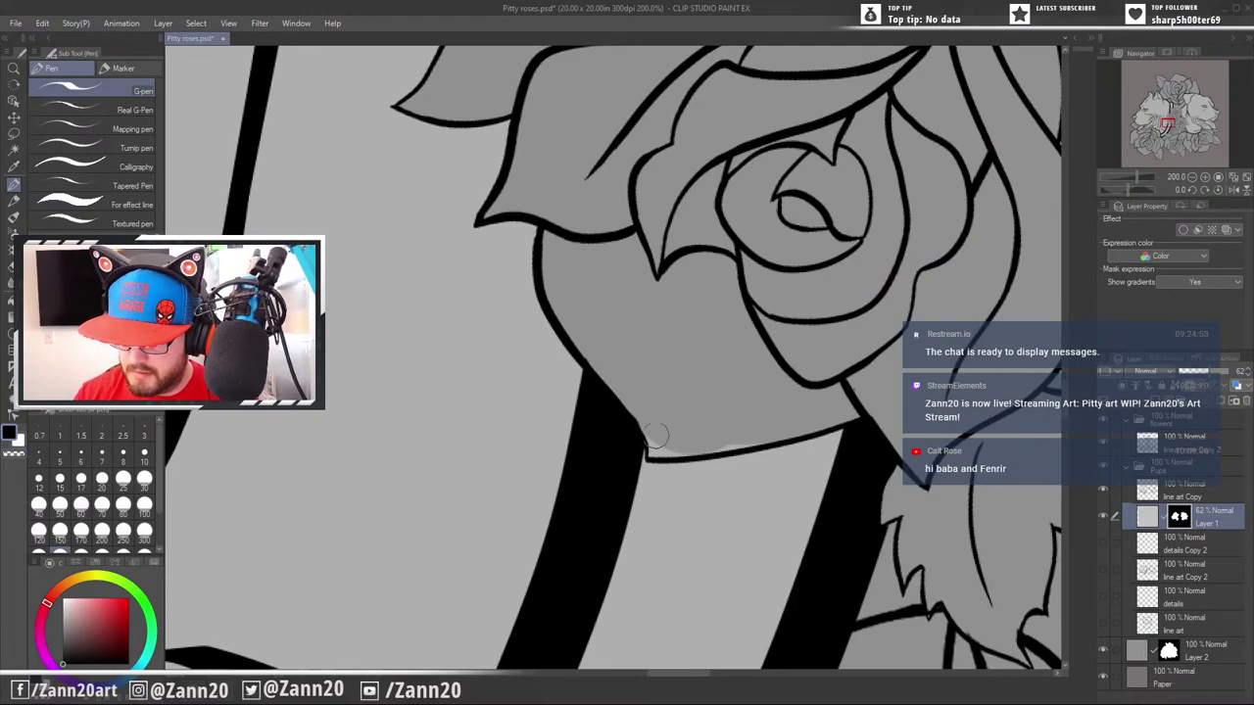
mouse_move(643, 418)
mouse_down()
mouse_move(723, 448)
mouse_move(785, 429)
mouse_up()
mouse_move(974, 427)
mouse_down()
mouse_move(902, 443)
mouse_move(729, 442)
mouse_up()
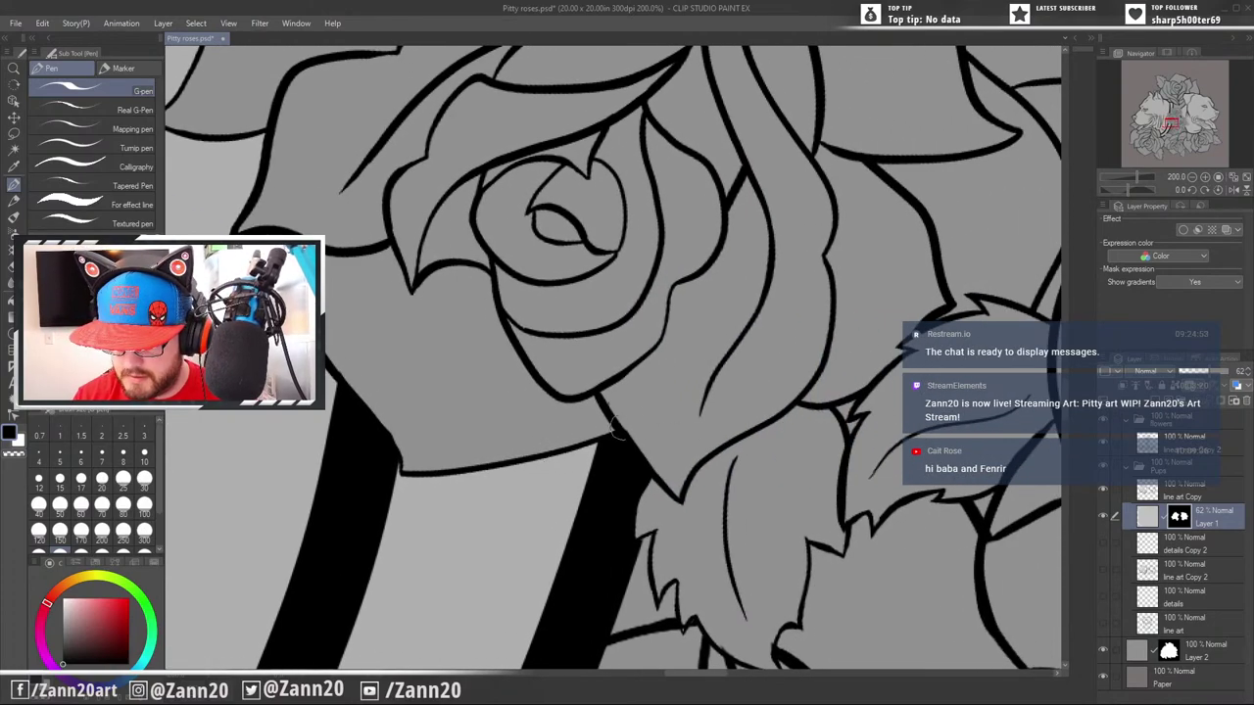
Clear the remaining dog fill from the right small rose's right leaf, including the lower edge beneath the petal tip
drag(854, 532, 813, 333)
drag(879, 377, 560, 580)
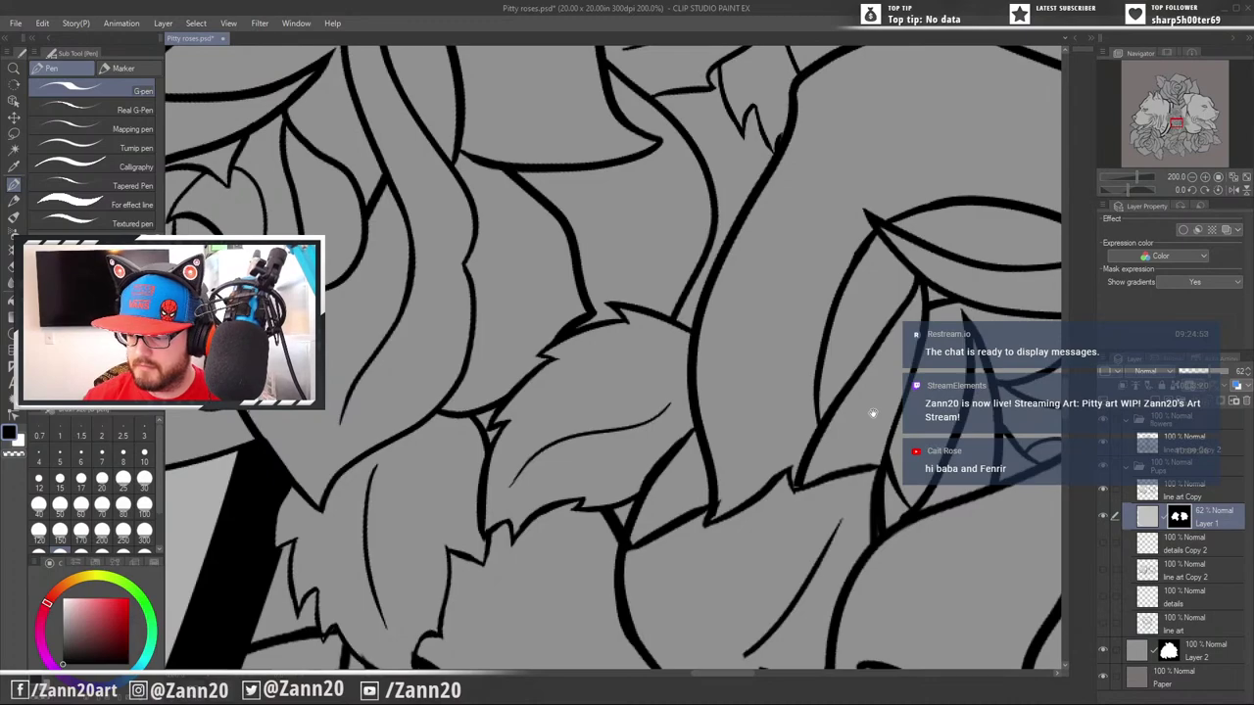
drag(886, 407, 873, 413)
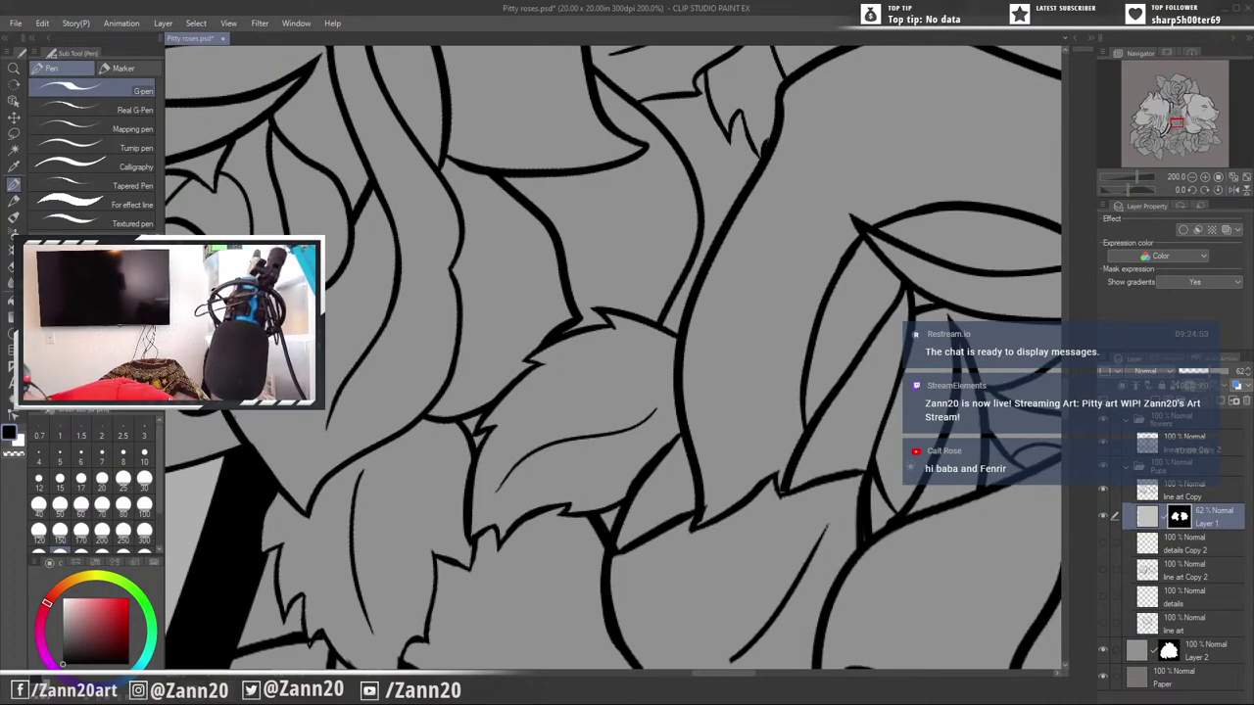
mouse_move(910, 467)
mouse_down()
mouse_move(901, 404)
mouse_move(820, 426)
mouse_move(796, 372)
mouse_move(865, 393)
mouse_move(577, 364)
mouse_up()
drag(819, 535, 712, 438)
mouse_move(905, 518)
mouse_down()
mouse_move(807, 459)
mouse_move(862, 221)
mouse_move(739, 339)
mouse_move(663, 109)
mouse_move(733, 527)
mouse_up()
key(e)
mouse_move(744, 279)
mouse_down()
mouse_move(769, 310)
mouse_move(753, 298)
mouse_move(821, 318)
mouse_move(779, 362)
mouse_move(803, 319)
mouse_move(758, 318)
mouse_up()
mouse_move(839, 395)
mouse_down()
mouse_move(866, 408)
mouse_move(883, 439)
mouse_move(866, 414)
mouse_move(911, 428)
mouse_move(875, 432)
mouse_move(896, 431)
mouse_move(877, 444)
mouse_move(860, 435)
mouse_move(872, 453)
mouse_move(834, 465)
mouse_move(875, 455)
mouse_move(840, 467)
mouse_move(861, 462)
mouse_move(819, 466)
mouse_move(843, 467)
mouse_move(822, 455)
mouse_move(803, 386)
mouse_move(865, 368)
mouse_move(812, 405)
mouse_move(861, 354)
mouse_move(869, 390)
mouse_move(845, 348)
mouse_move(856, 374)
mouse_move(811, 343)
mouse_move(831, 367)
mouse_move(819, 370)
mouse_move(832, 402)
mouse_move(777, 371)
mouse_move(832, 400)
mouse_move(797, 383)
mouse_up()
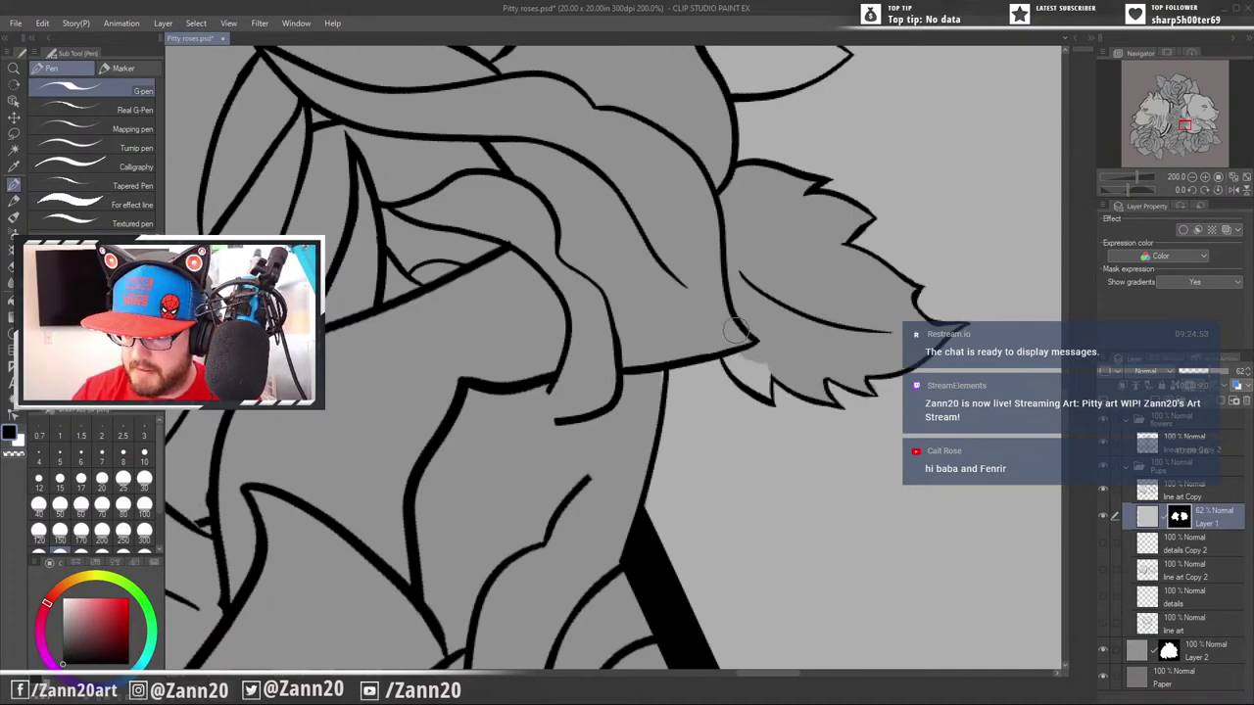
mouse_move(736, 366)
mouse_down()
mouse_move(763, 395)
mouse_move(756, 360)
mouse_move(764, 393)
mouse_move(754, 356)
mouse_up()
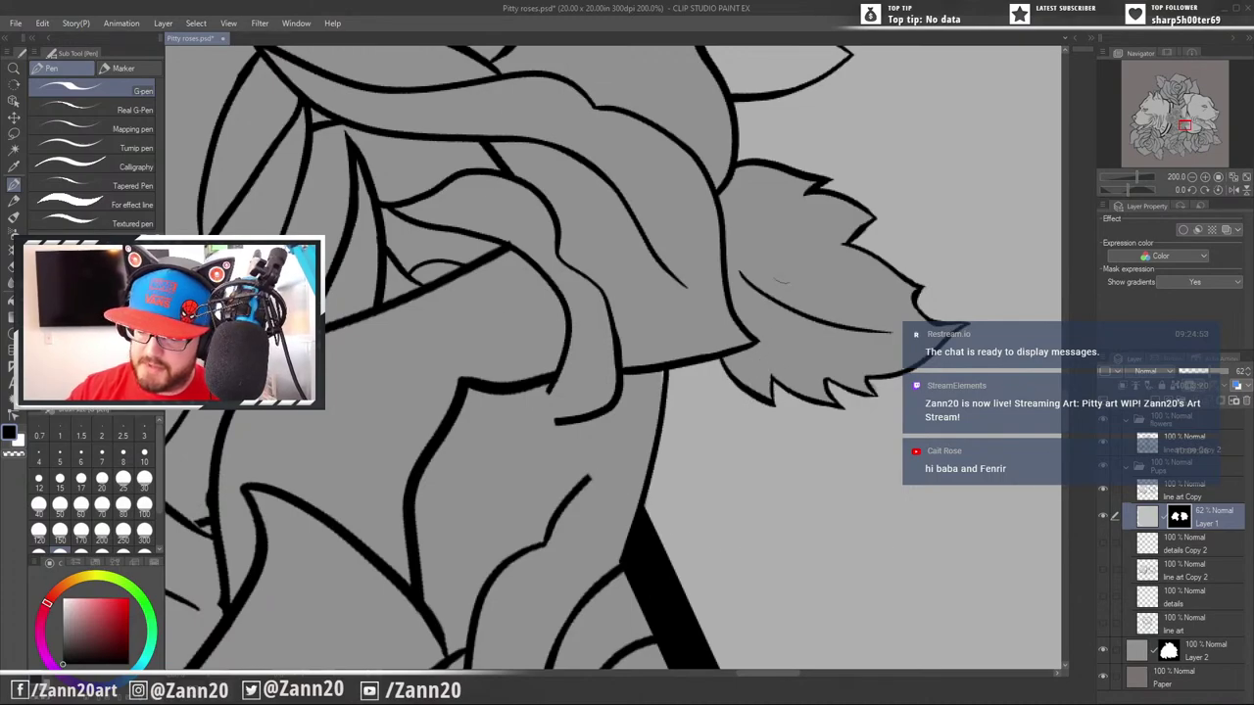
Clear the remaining dog fill from the right small rose's upper right petal and the leaf above it
drag(825, 206, 778, 528)
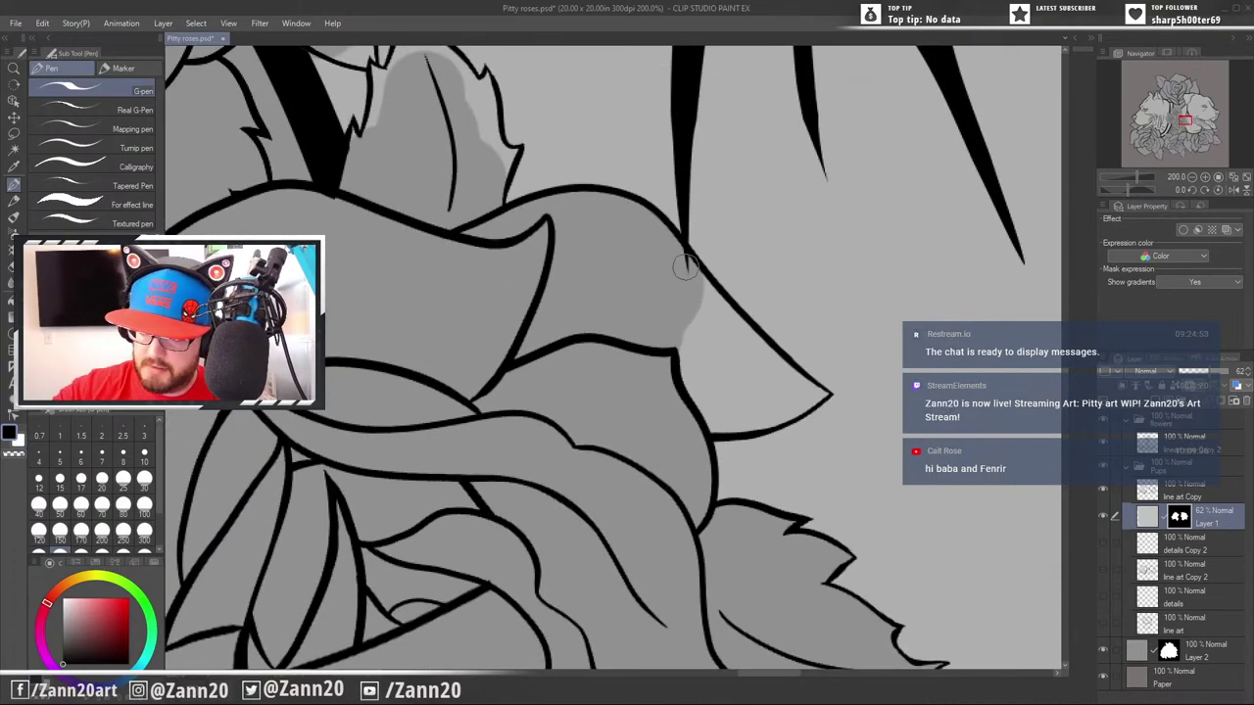
mouse_move(685, 266)
mouse_down()
mouse_move(755, 353)
mouse_move(701, 284)
mouse_move(794, 386)
mouse_move(774, 362)
mouse_move(827, 395)
mouse_move(724, 424)
mouse_move(716, 413)
mouse_move(802, 397)
mouse_move(725, 386)
mouse_move(732, 407)
mouse_move(768, 376)
mouse_move(779, 381)
mouse_move(726, 381)
mouse_move(677, 331)
mouse_up()
mouse_move(543, 196)
mouse_down()
mouse_move(746, 471)
mouse_move(710, 436)
mouse_move(703, 369)
mouse_move(704, 430)
mouse_move(663, 356)
mouse_move(704, 391)
mouse_move(672, 376)
mouse_move(631, 310)
mouse_move(625, 392)
mouse_move(644, 350)
mouse_move(613, 358)
mouse_move(628, 319)
mouse_move(595, 425)
mouse_move(612, 377)
mouse_move(588, 359)
mouse_move(596, 383)
mouse_move(614, 351)
mouse_move(583, 448)
mouse_move(598, 391)
mouse_move(615, 438)
mouse_up()
Clear the remaining dog fill up to the outlines of the upper small rose's right outer petal and right leaf
drag(680, 265, 741, 423)
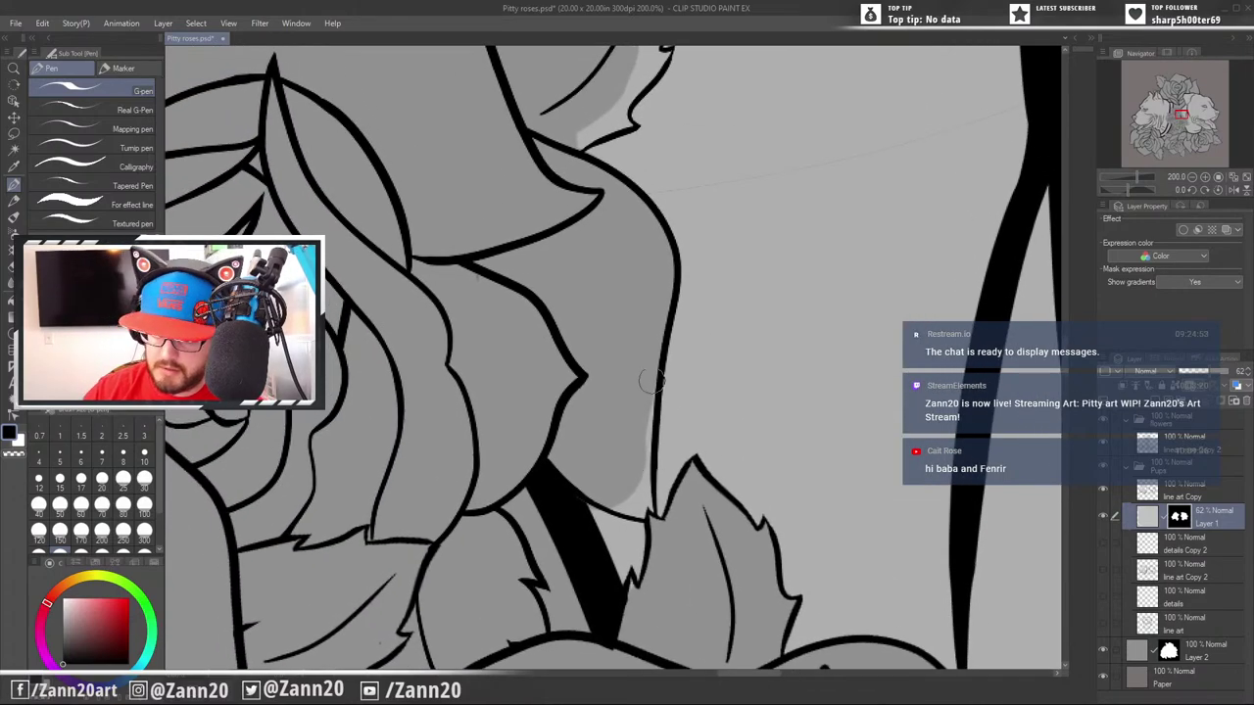
mouse_move(649, 383)
mouse_down()
mouse_move(647, 505)
mouse_move(610, 502)
mouse_up()
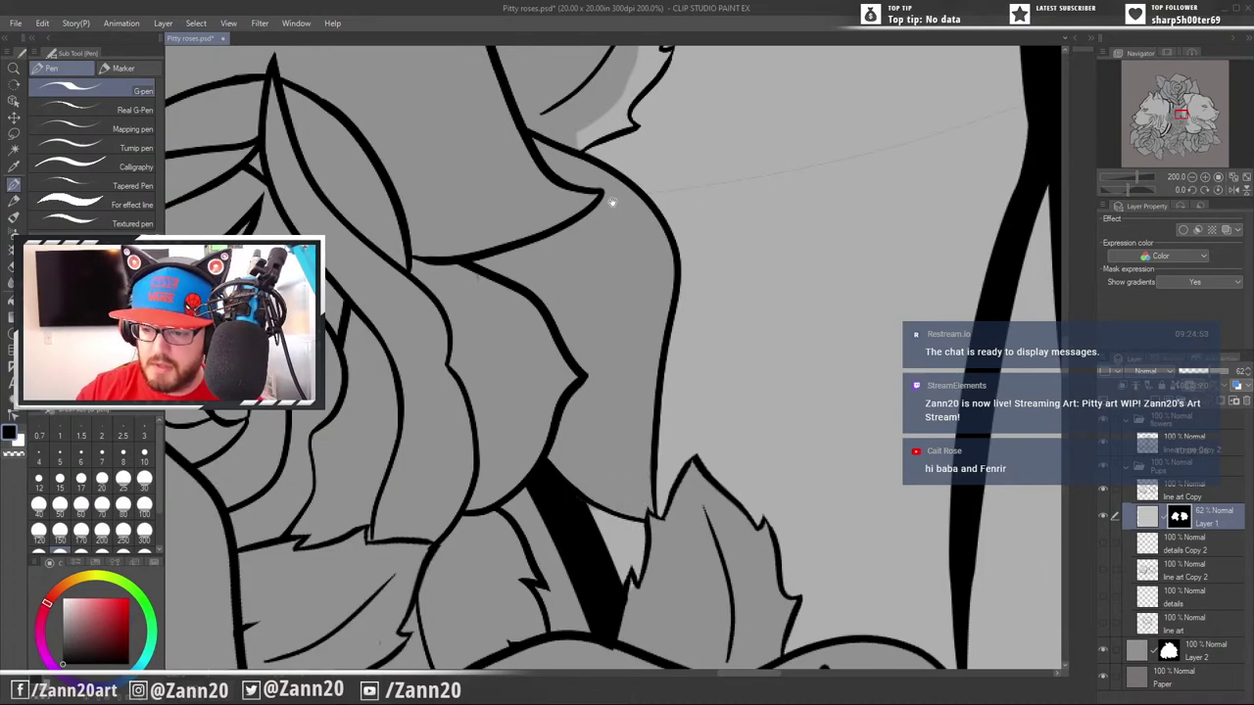
drag(614, 202, 705, 557)
mouse_move(670, 500)
mouse_down()
mouse_move(692, 477)
mouse_move(678, 497)
mouse_move(718, 480)
mouse_move(694, 476)
mouse_move(721, 443)
mouse_move(714, 472)
mouse_move(746, 426)
mouse_up()
drag(750, 378, 724, 438)
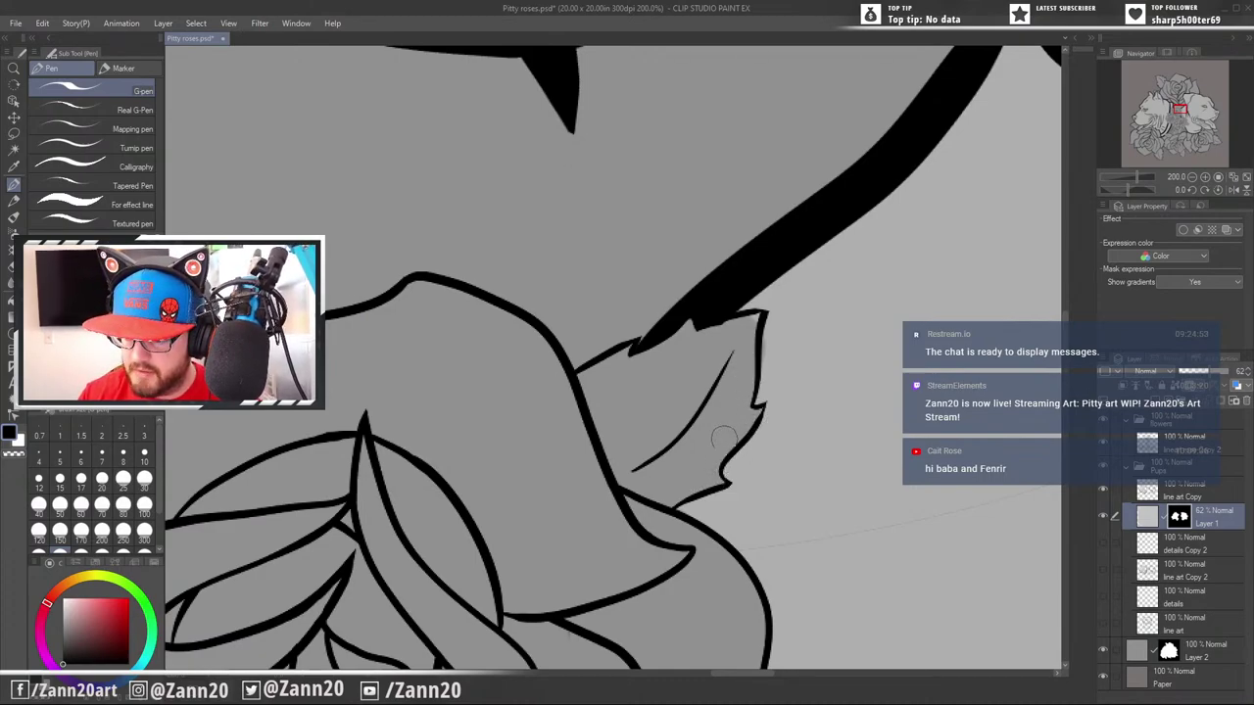
mouse_move(766, 320)
mouse_down()
mouse_move(744, 327)
mouse_move(743, 354)
mouse_up()
Examine the small rose cluster up close and the whole artwork at 12.5% for leftover dog fill and stray lines
drag(658, 534, 813, 340)
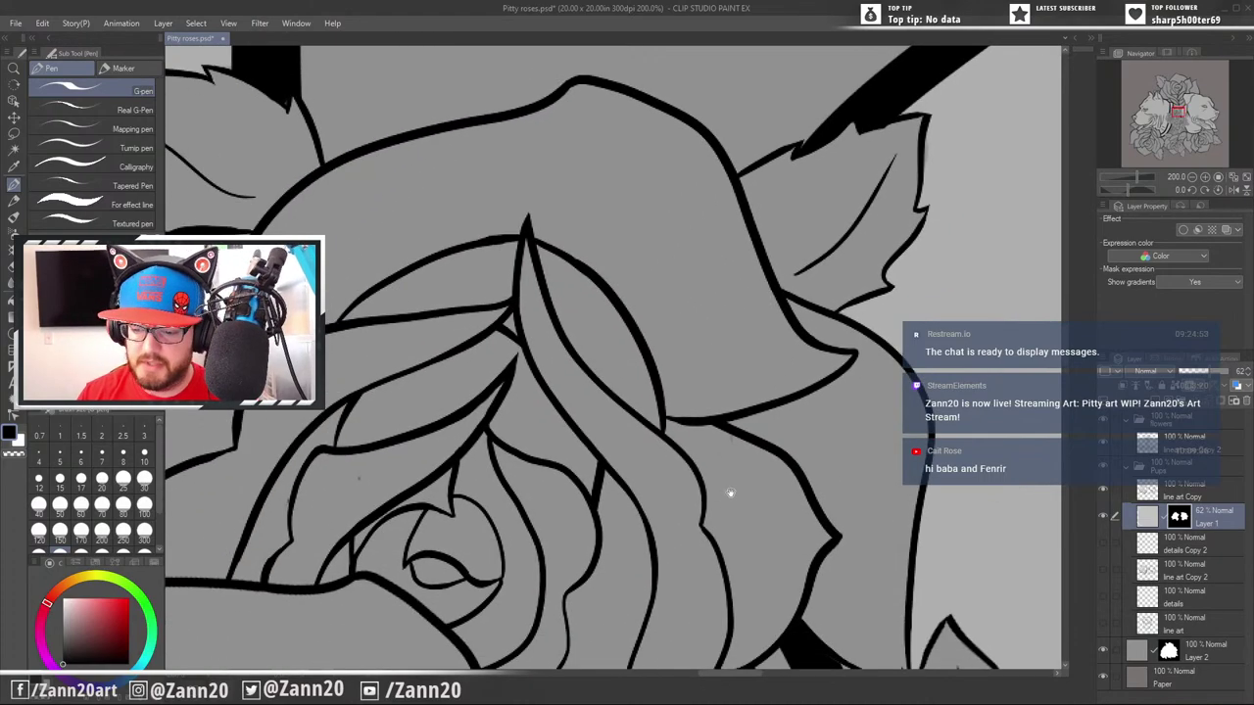
drag(731, 493, 913, 383)
drag(694, 474, 769, 449)
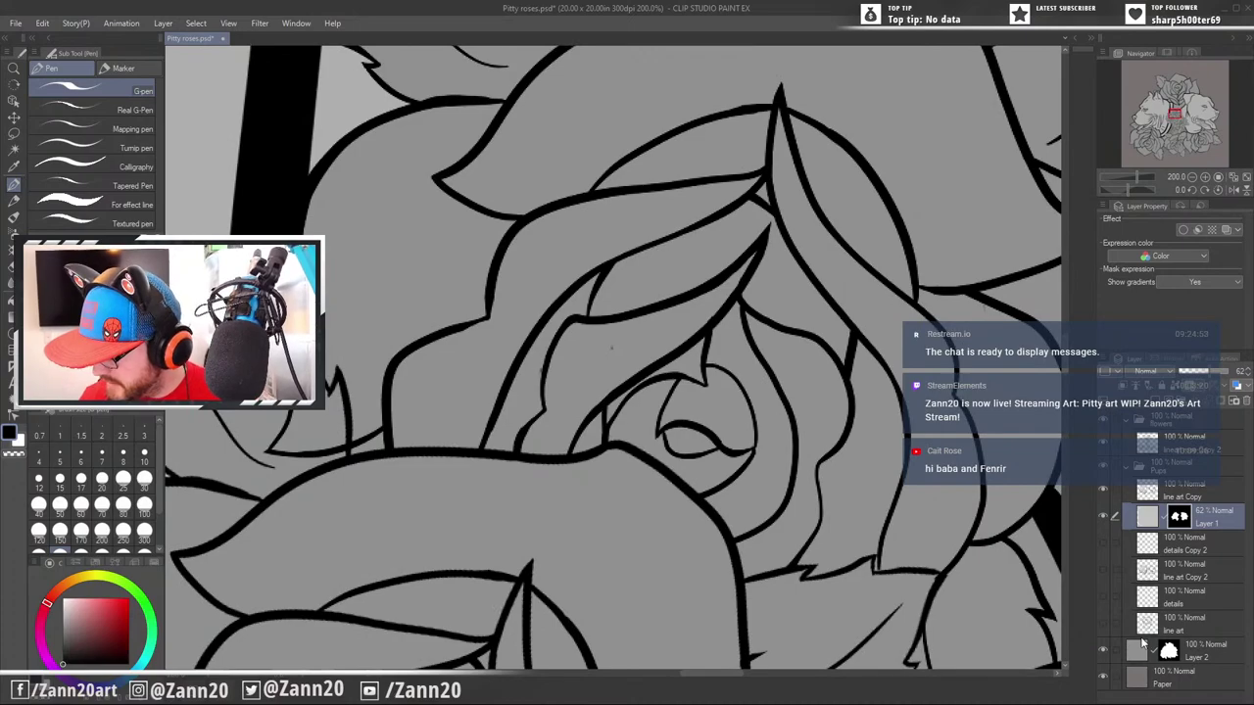
click(1142, 574)
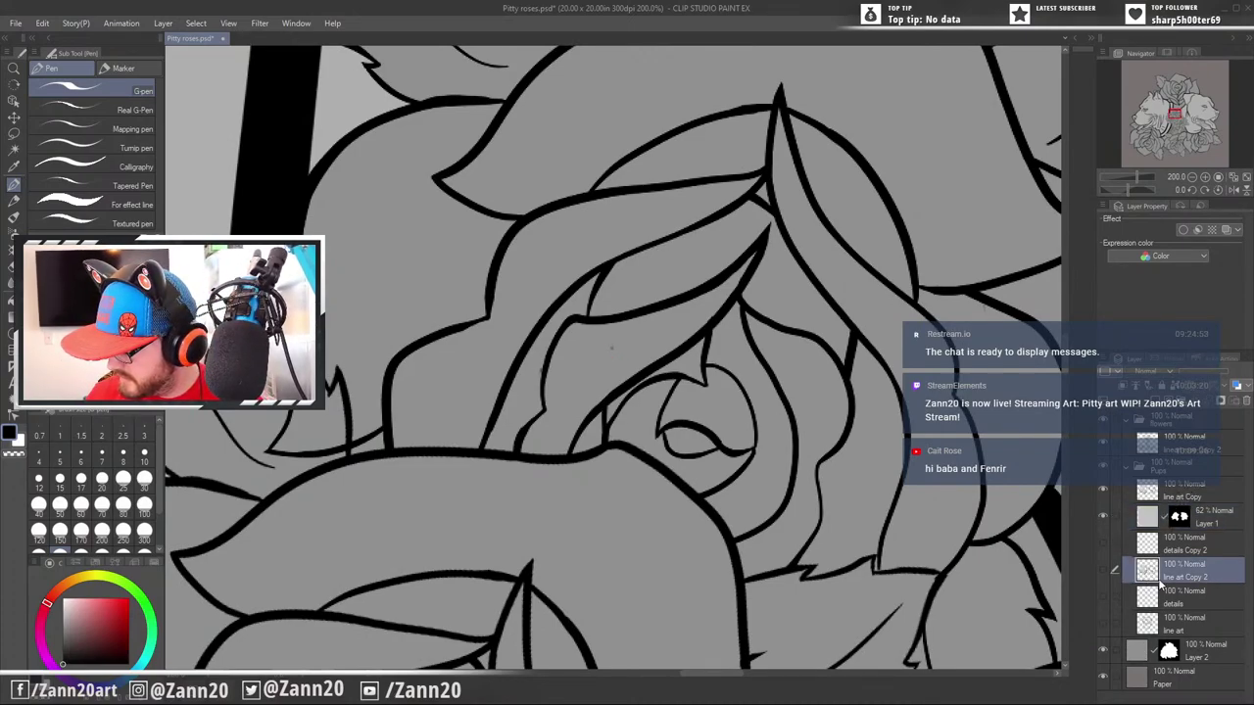
click(1148, 495)
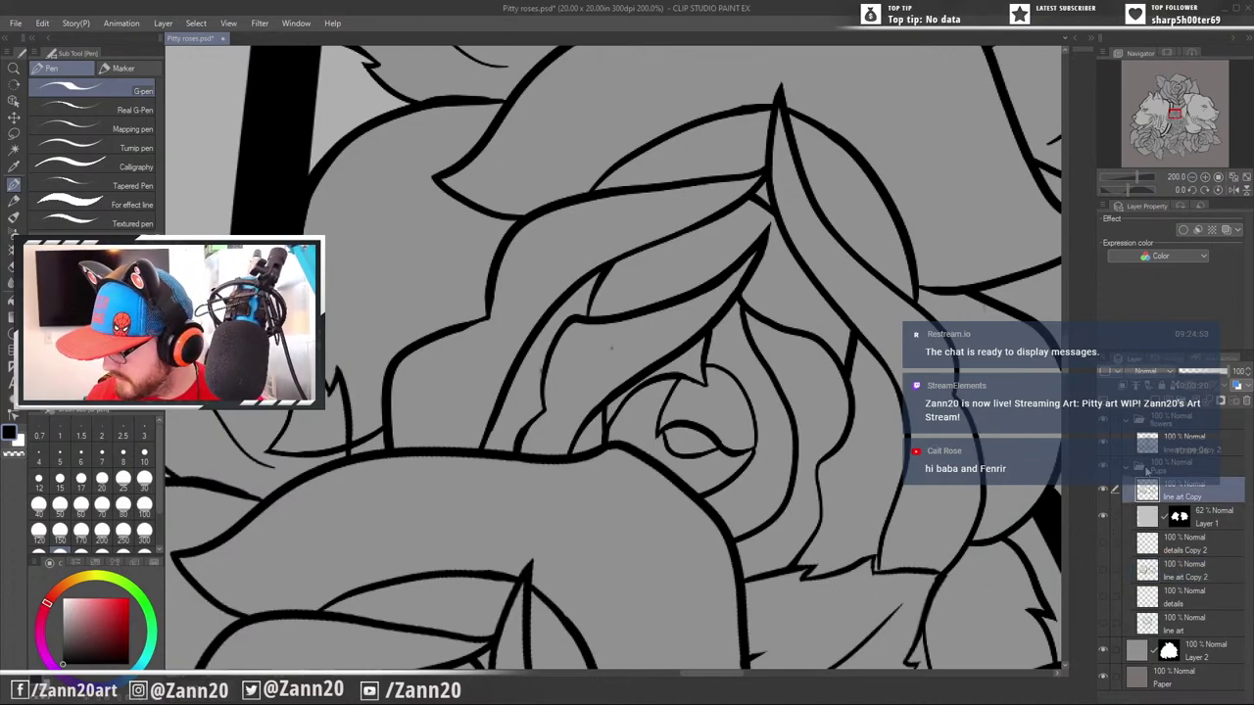
click(1144, 447)
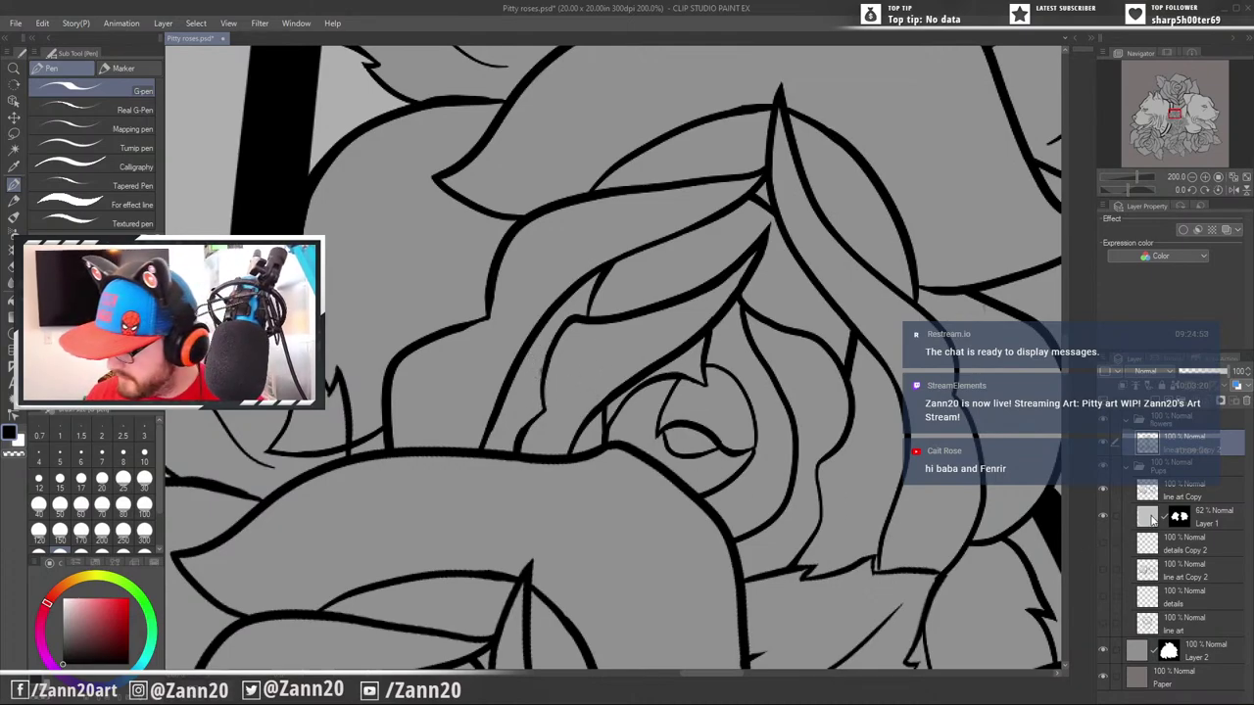
click(1148, 499)
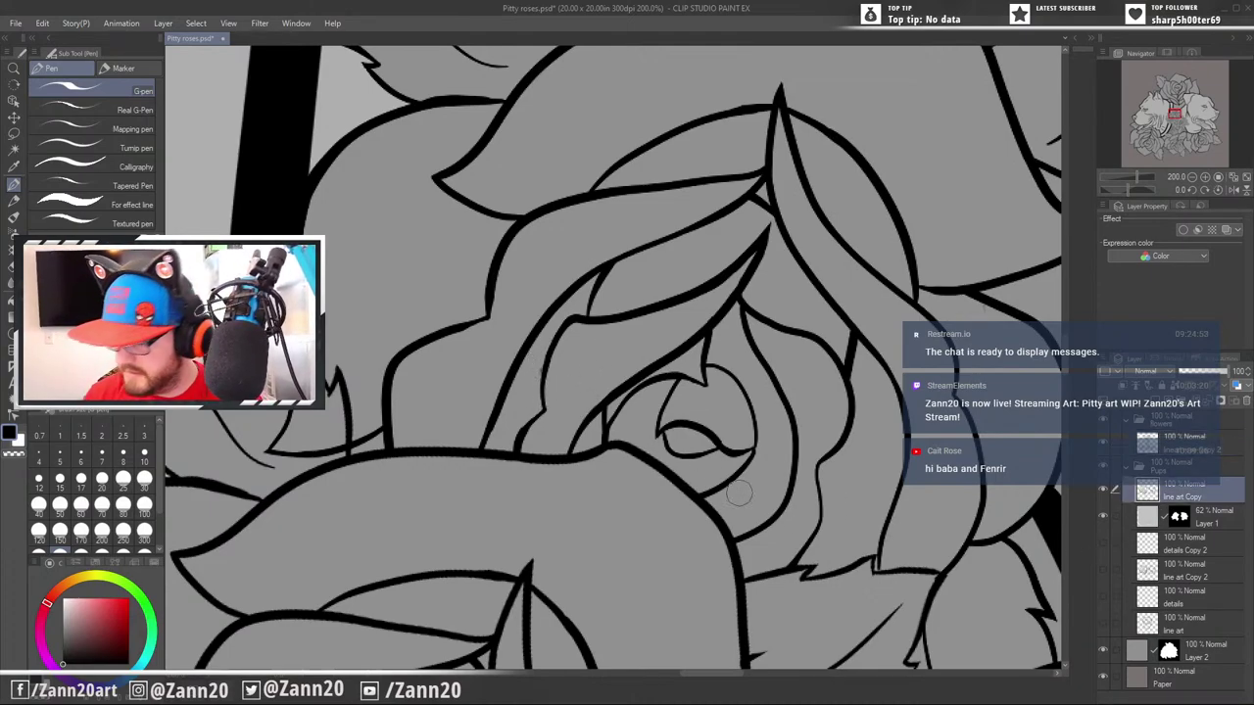
key(space)
mouse_move(627, 265)
mouse_down()
mouse_move(832, 453)
mouse_move(931, 263)
mouse_move(845, 283)
mouse_move(742, 603)
mouse_move(742, 306)
mouse_move(710, 151)
mouse_up()
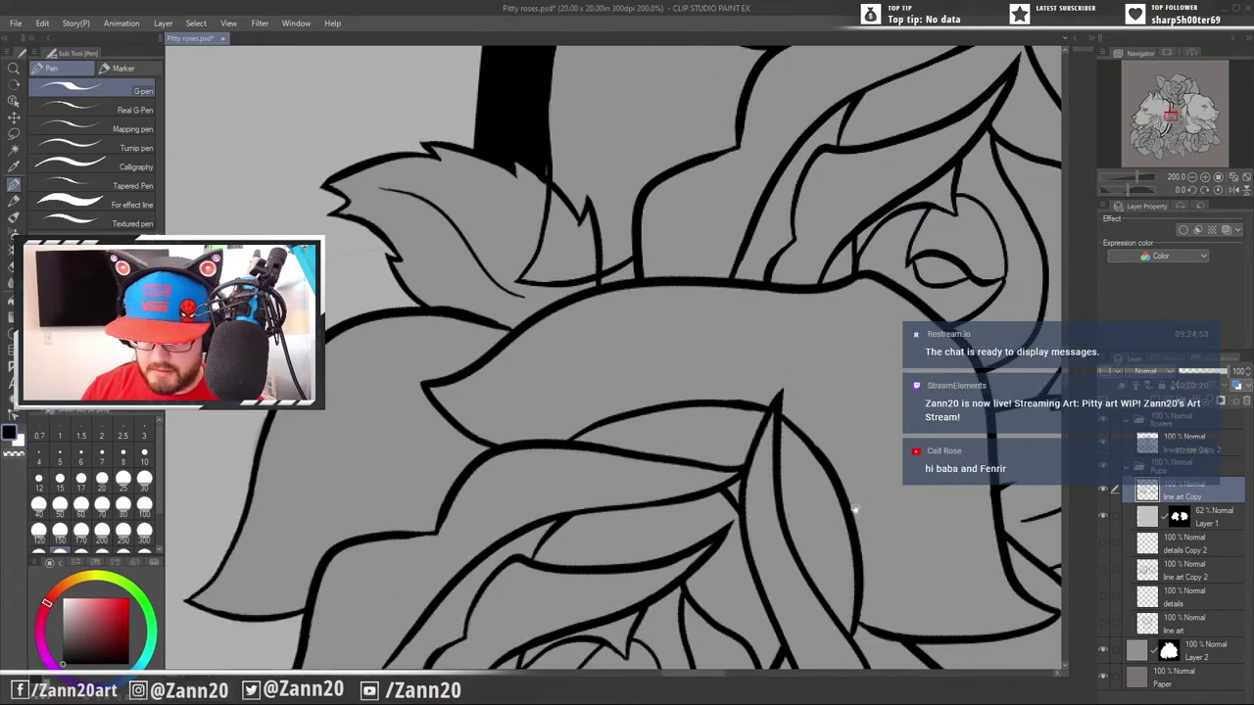
drag(856, 509, 829, 244)
drag(840, 461, 868, 186)
drag(872, 490, 680, 448)
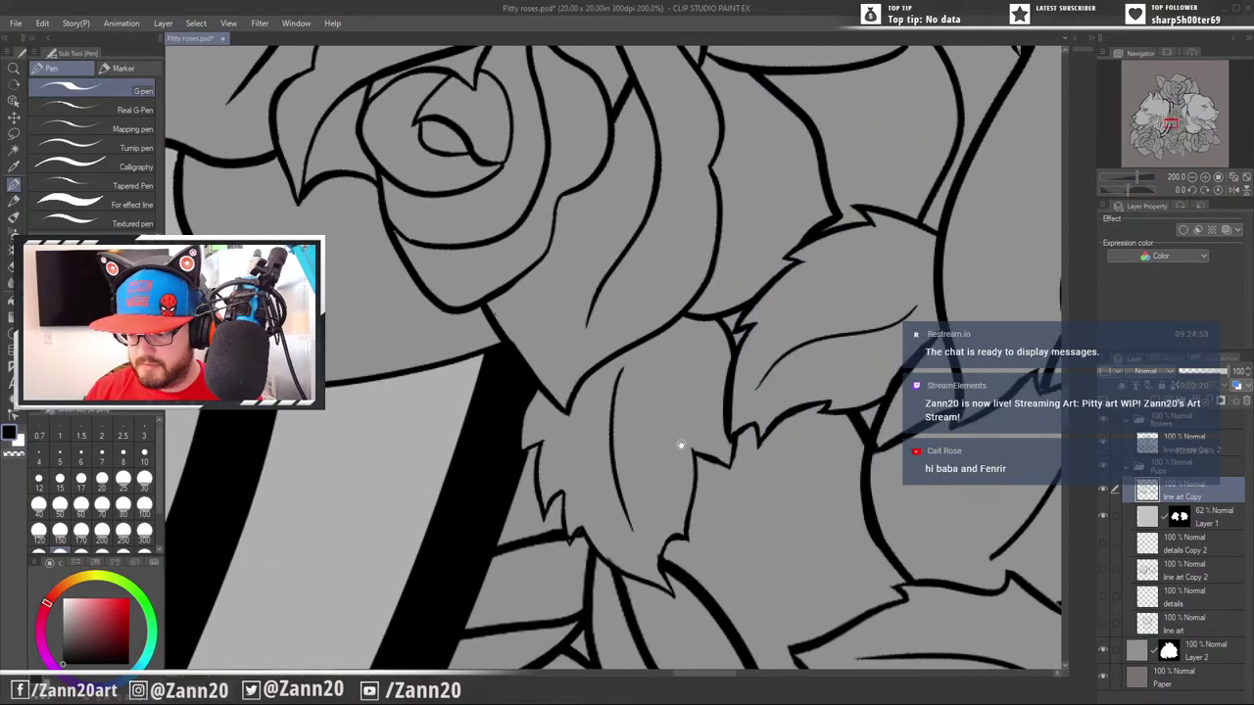
drag(862, 526, 705, 419)
drag(872, 549, 781, 417)
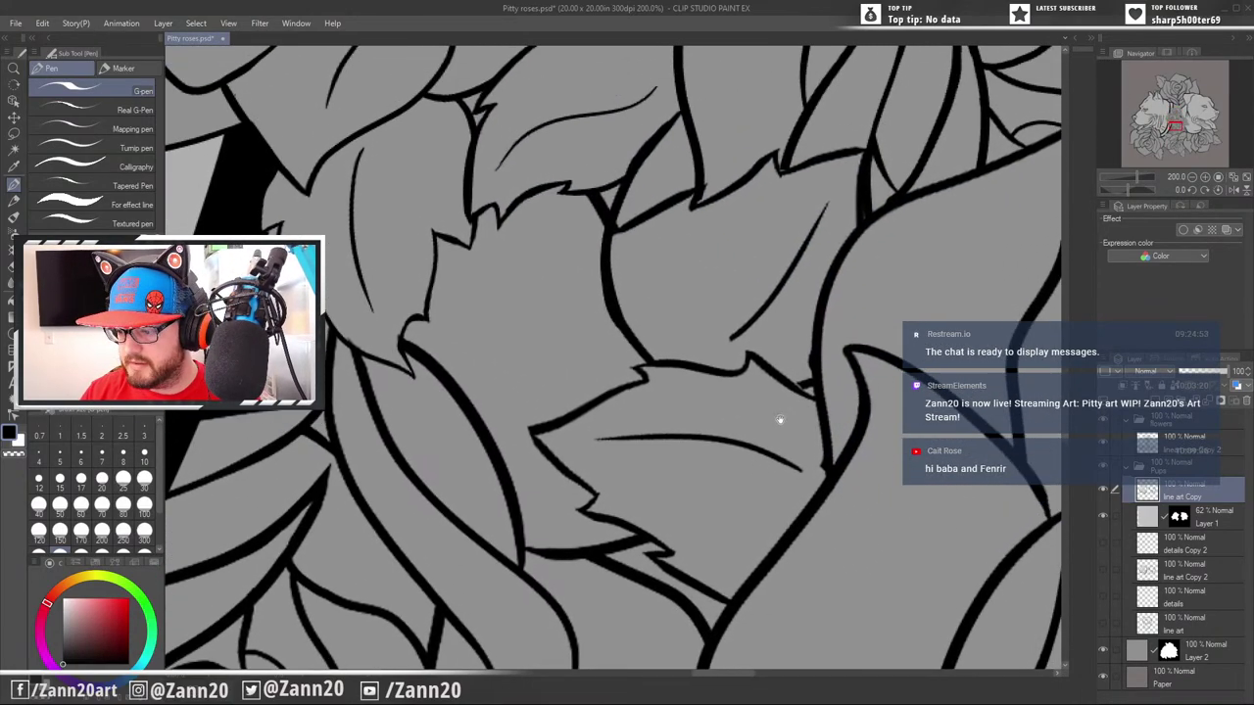
drag(896, 399, 926, 254)
drag(759, 459, 787, 428)
key(ctrl+minus)
key(ctrl+minus)
key(ctrl+minus)
key(ctrl+minus)
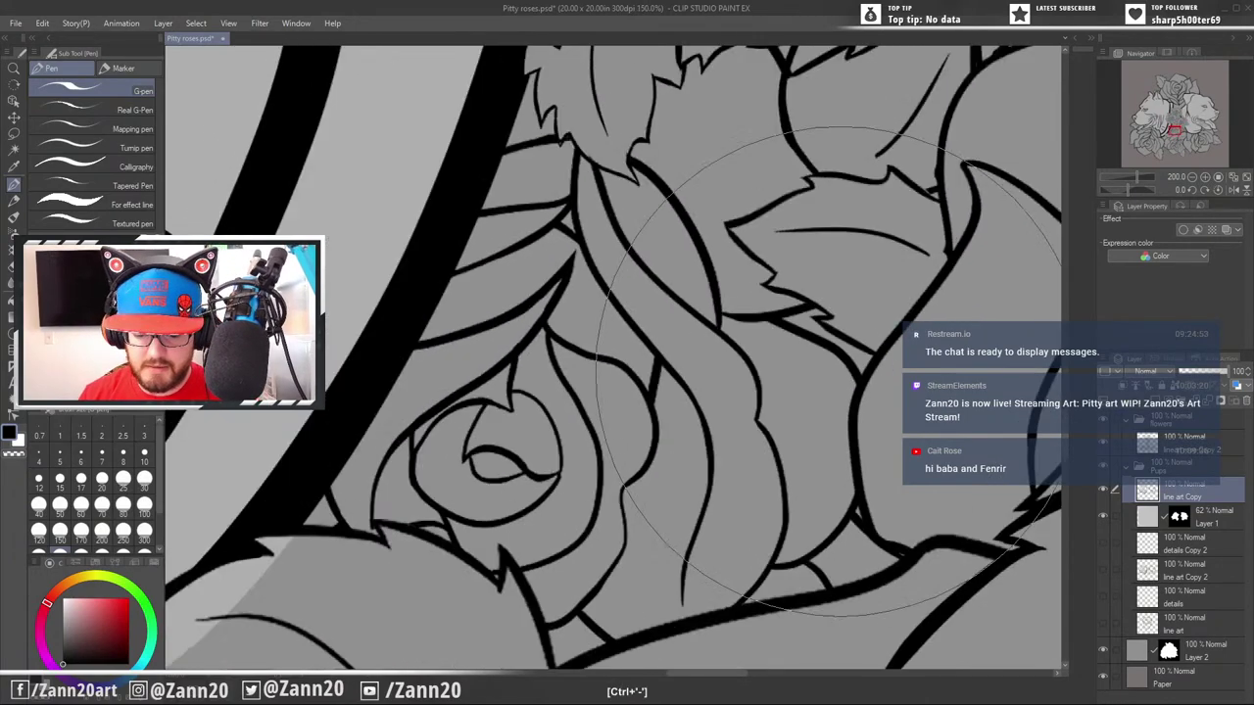
key(ctrl+minus)
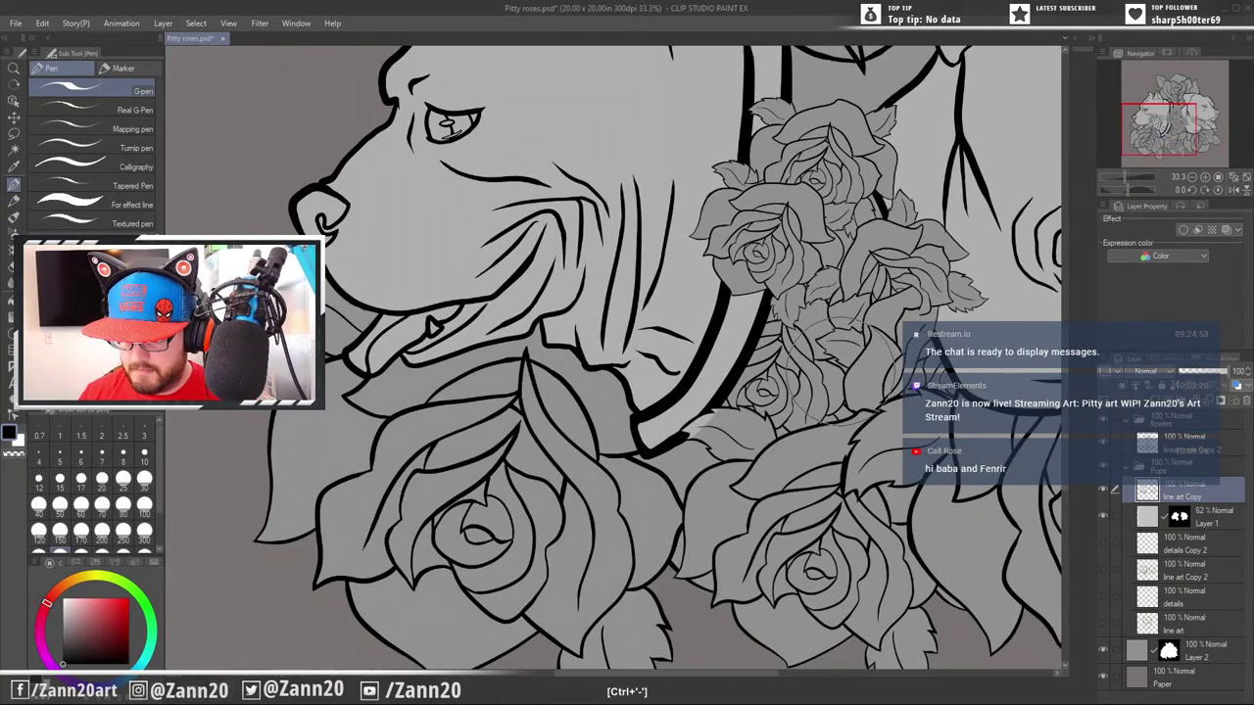
key(ctrl+minus)
key(ctrl+minus)
key(ctrl+minus)
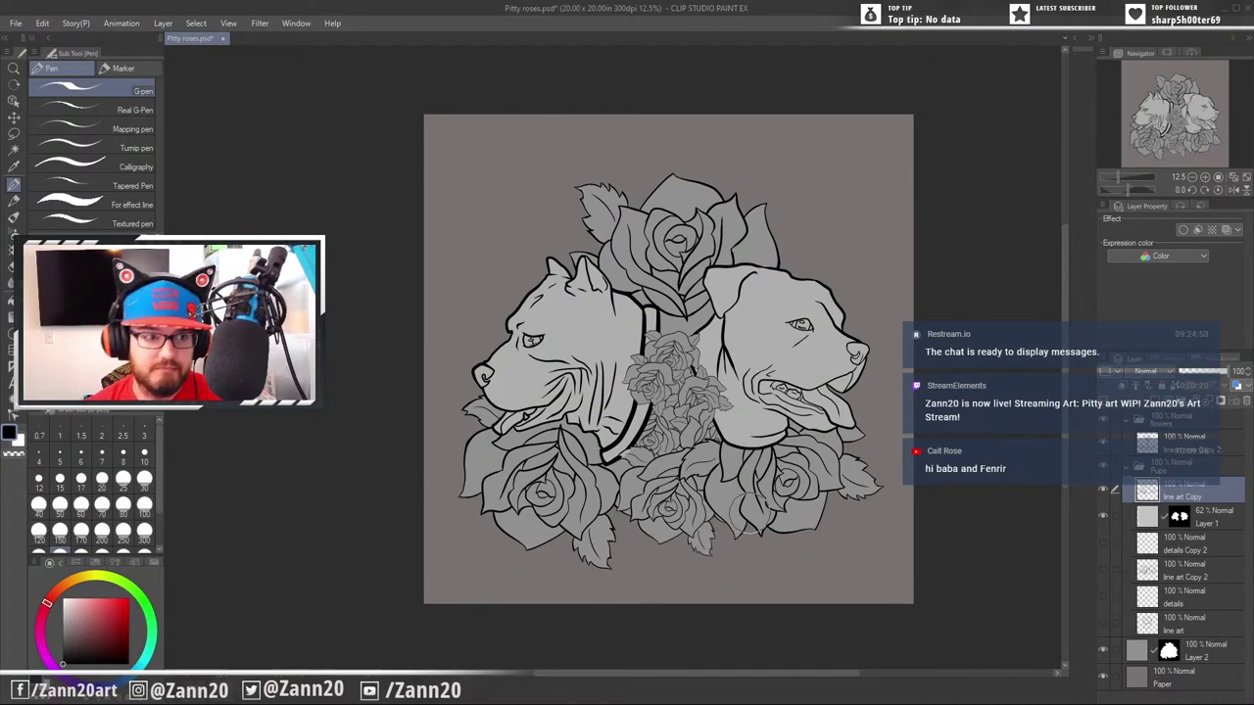
drag(767, 481, 827, 455)
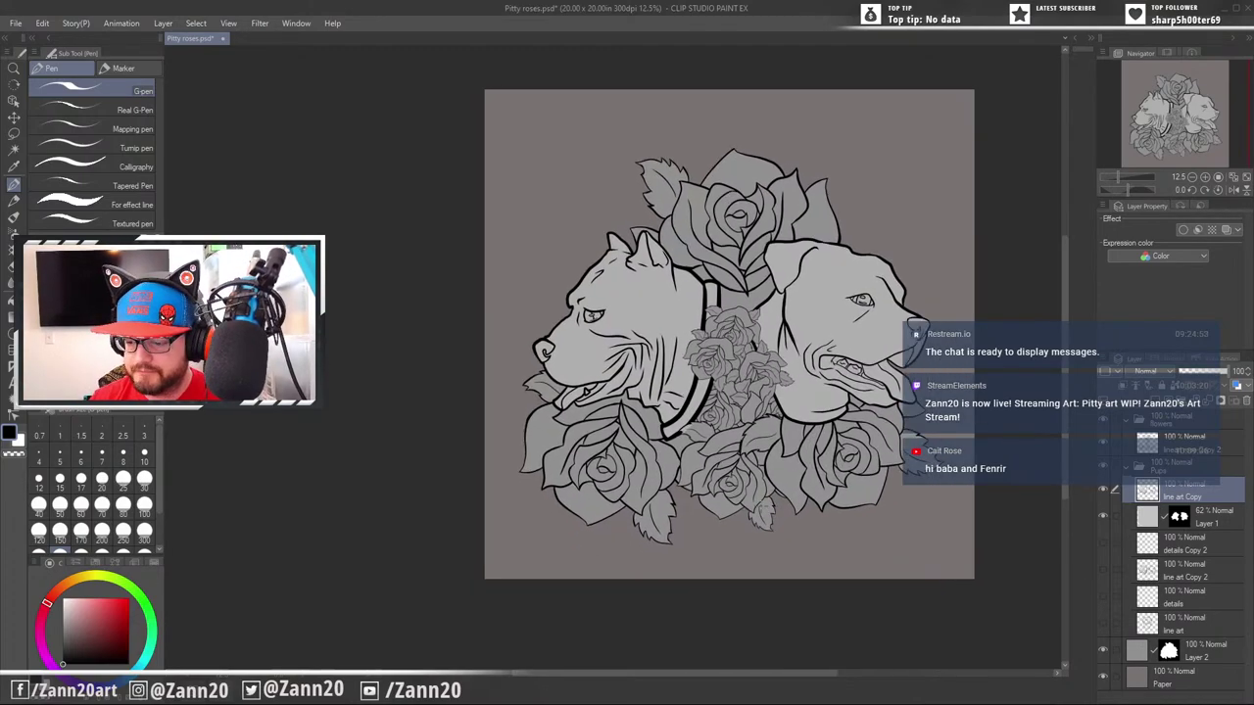
Mask out the remaining dog fill on Layer 1 from the leaf beside the left dog's lower collar end
key(ctrl+plus)
key(ctrl+plus)
key(ctrl+plus)
key(ctrl+plus)
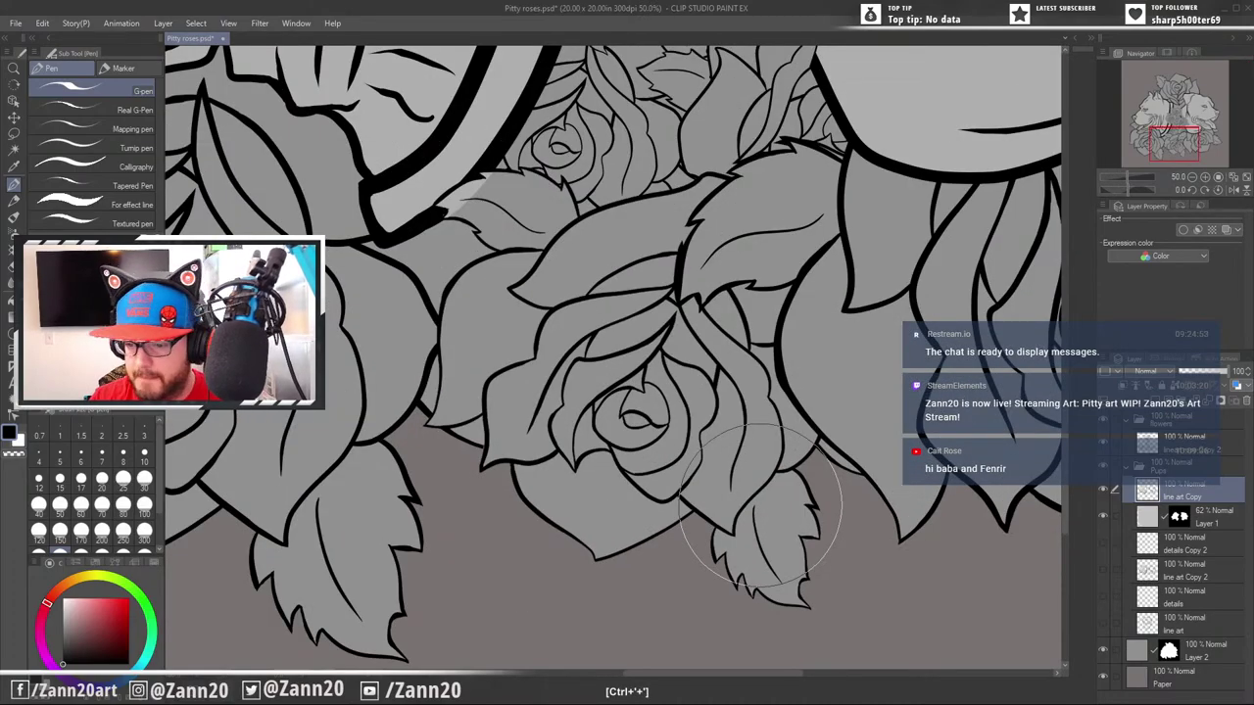
drag(548, 286, 748, 501)
click(1151, 519)
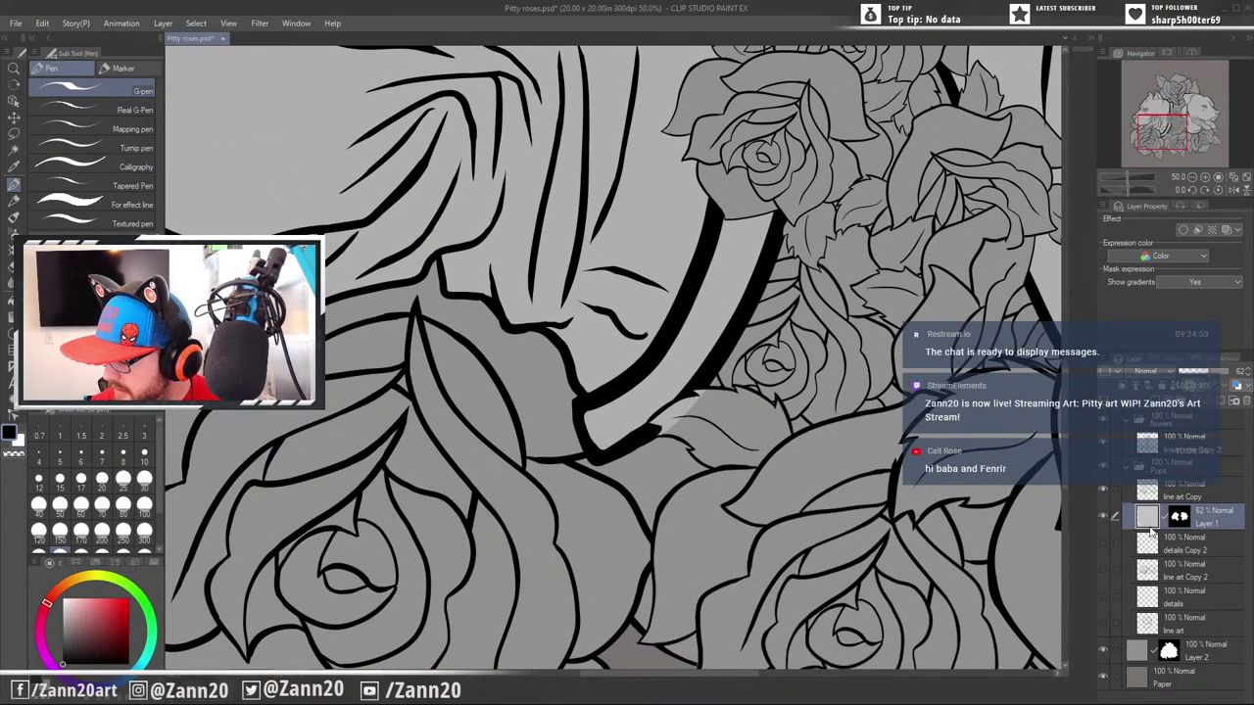
click(1181, 520)
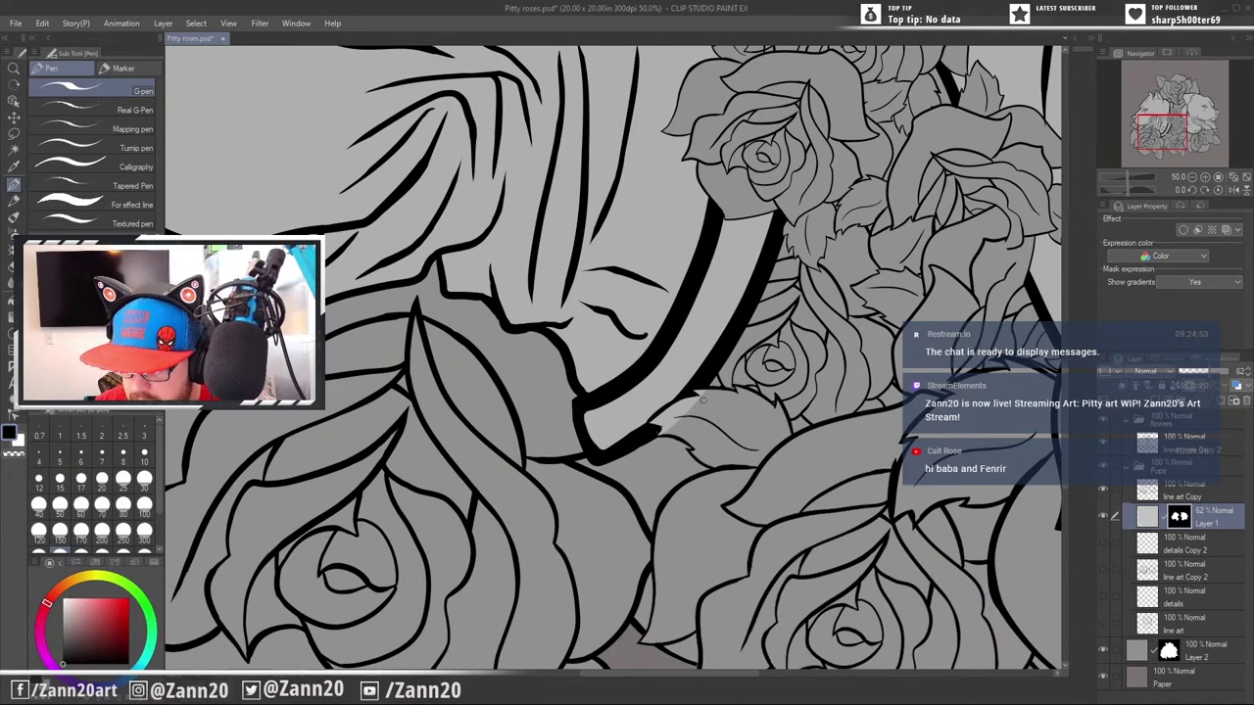
key(ctrl+plus)
key(ctrl+plus)
key(ctrl+plus)
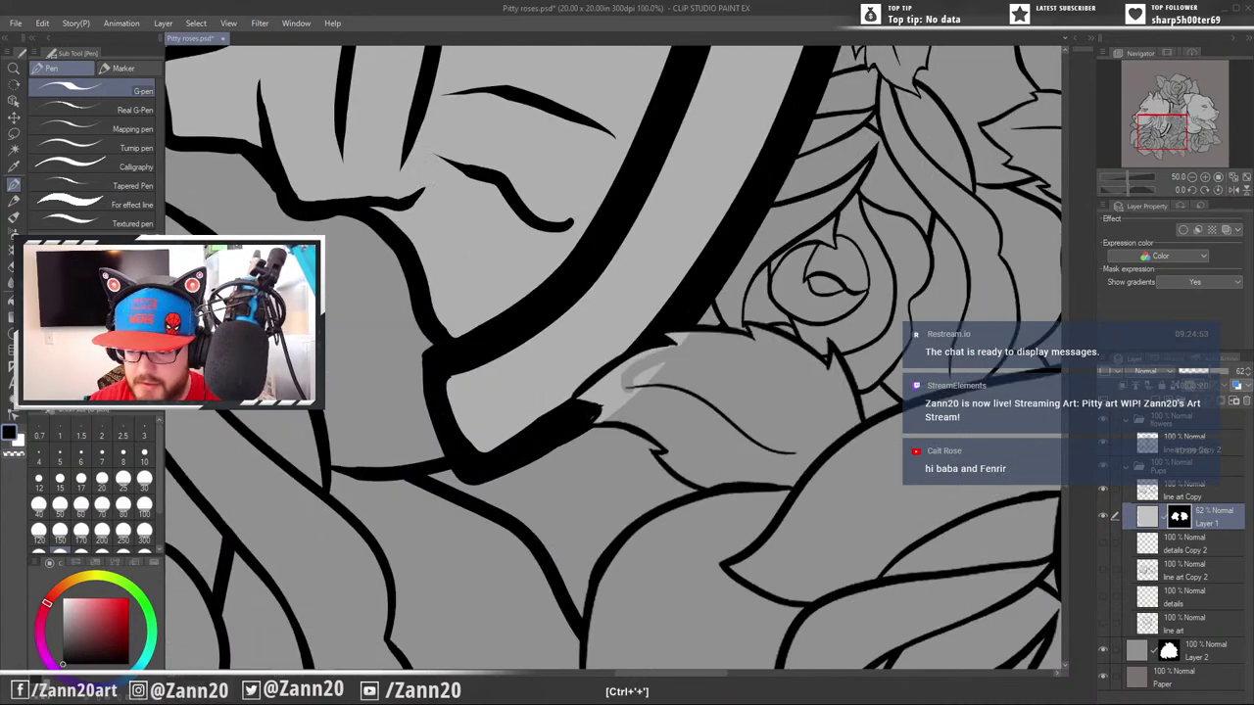
drag(593, 373, 743, 483)
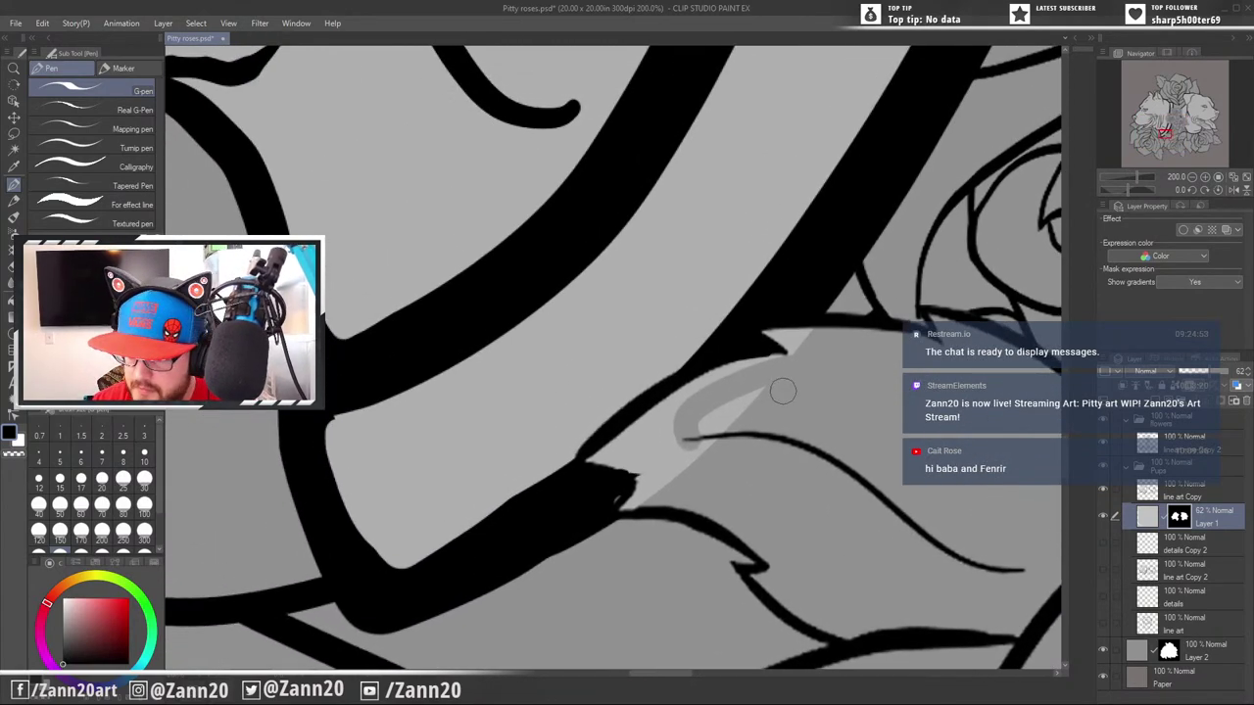
mouse_move(772, 391)
mouse_down()
mouse_move(669, 459)
mouse_move(670, 448)
mouse_move(632, 507)
mouse_move(653, 479)
mouse_move(620, 504)
mouse_move(651, 467)
mouse_move(644, 456)
mouse_move(592, 459)
mouse_move(696, 407)
mouse_move(660, 442)
mouse_move(701, 412)
mouse_move(690, 394)
mouse_move(616, 441)
mouse_move(744, 367)
mouse_move(729, 374)
mouse_move(815, 347)
mouse_move(761, 337)
mouse_move(776, 336)
mouse_move(793, 421)
mouse_up()
drag(921, 471, 716, 352)
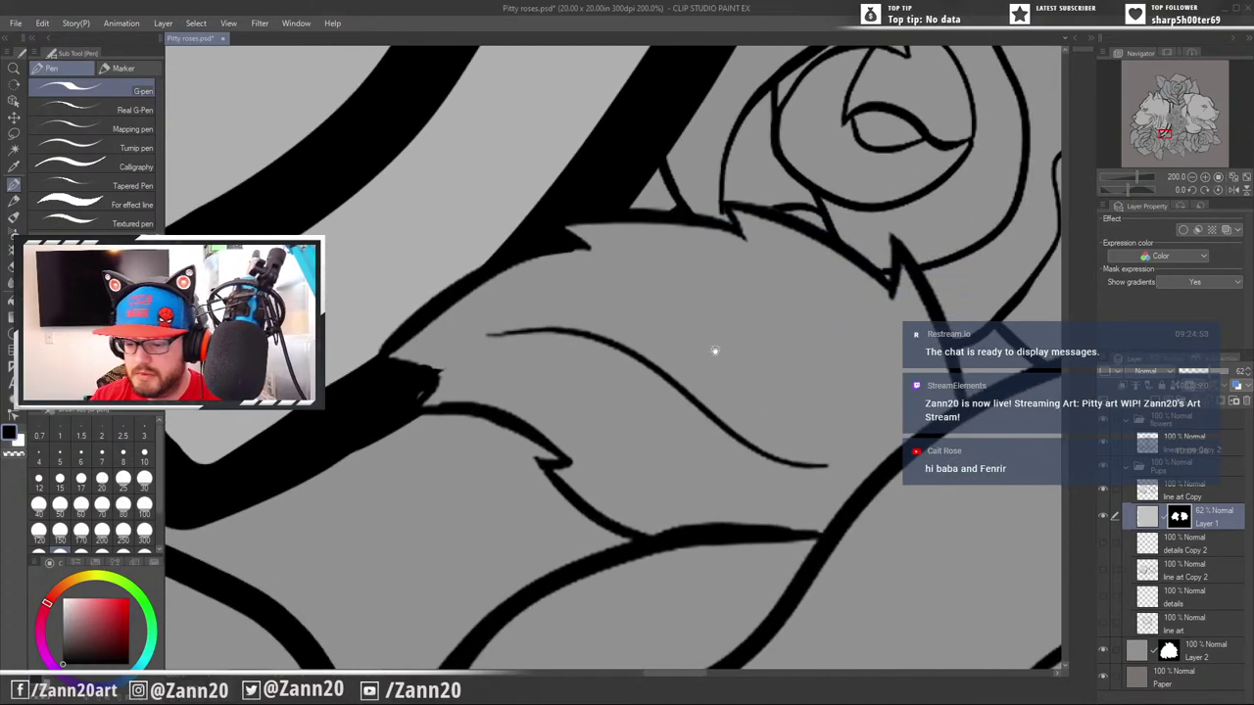
Erase the stray lines crossing inside the left small rose's upper left leaf on the flower line art layer at 400% zoom
key(ctrl+minus)
key(ctrl+minus)
key(ctrl+minus)
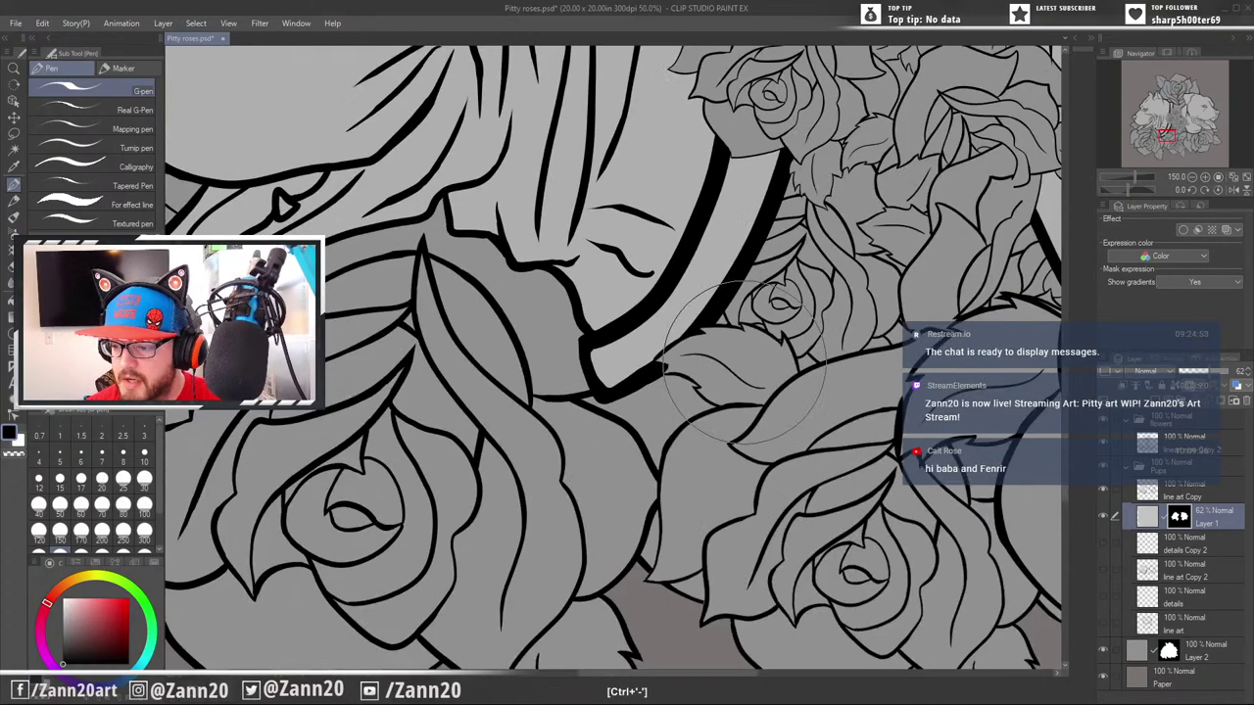
drag(952, 380, 842, 529)
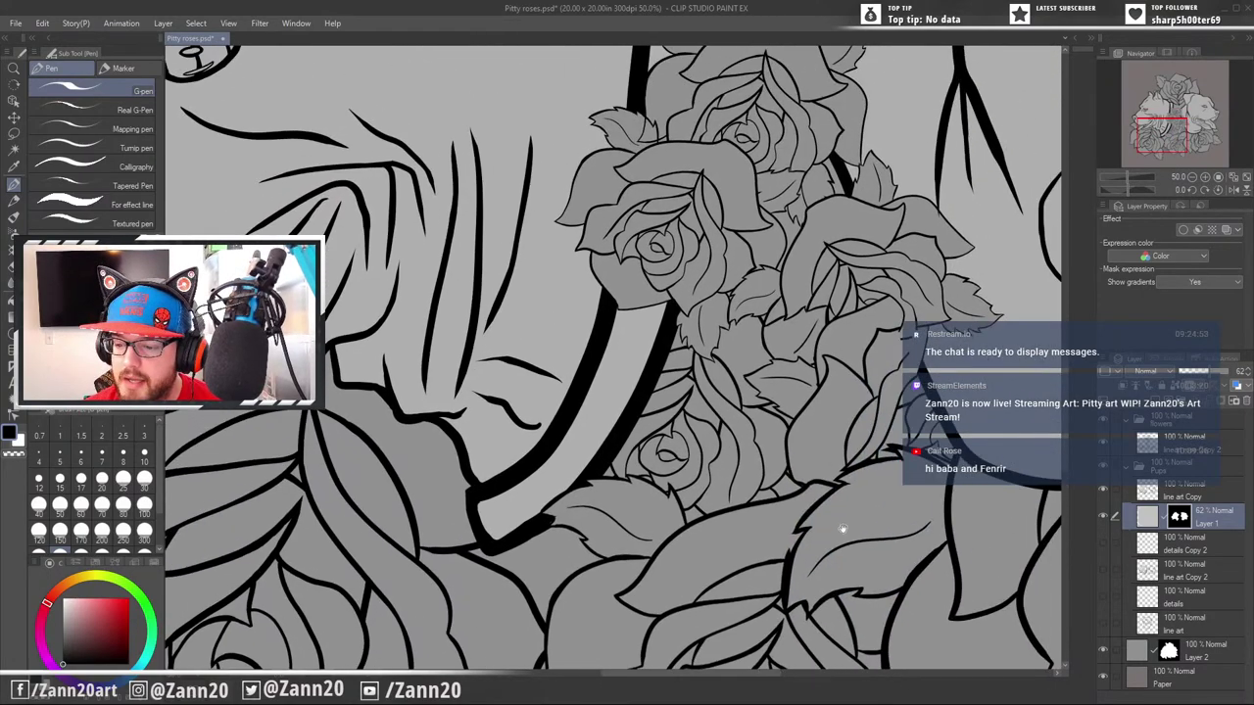
drag(675, 152, 749, 379)
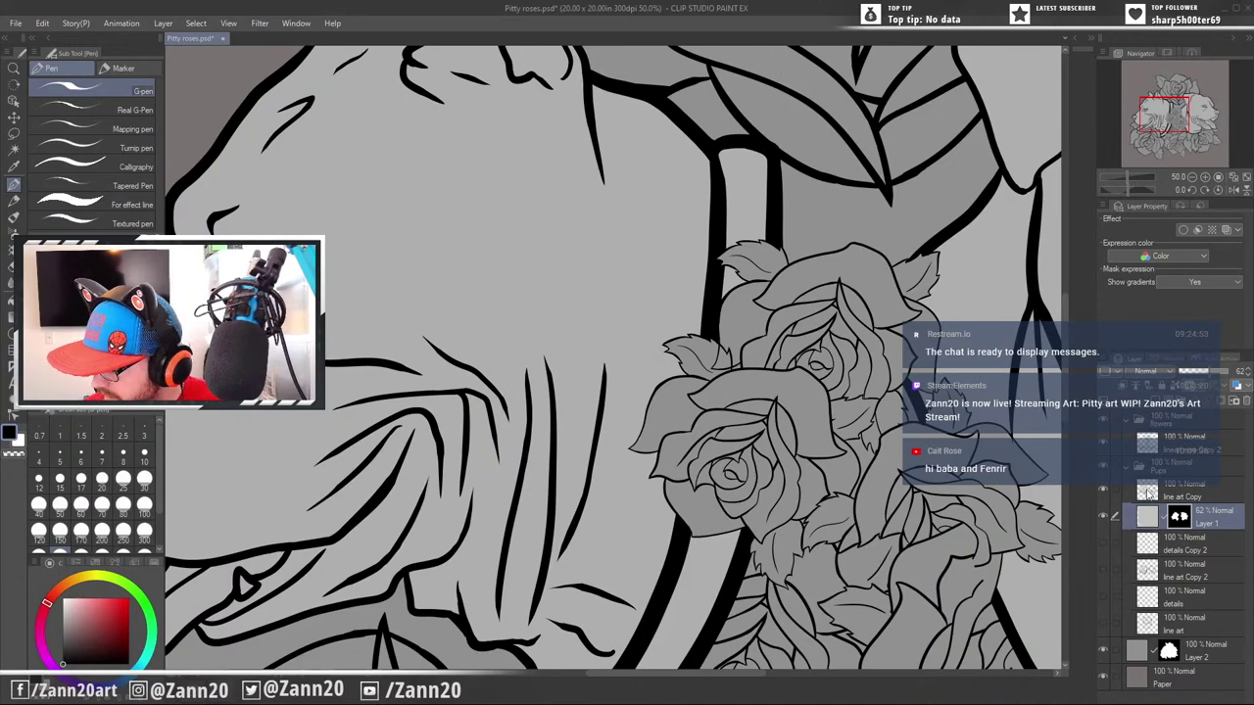
click(1148, 493)
click(1150, 451)
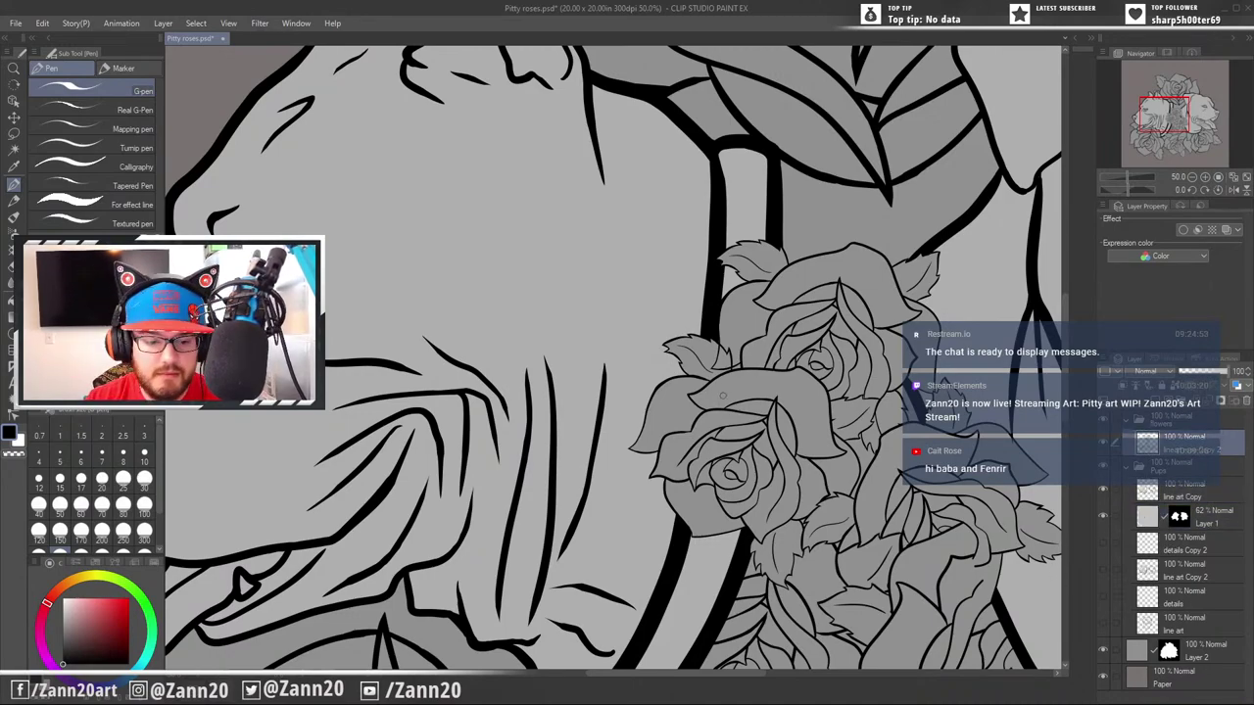
key(ctrl+plus)
key(ctrl+plus)
key(ctrl+plus)
key(ctrl+plus)
key(ctrl+plus)
key(ctrl+plus)
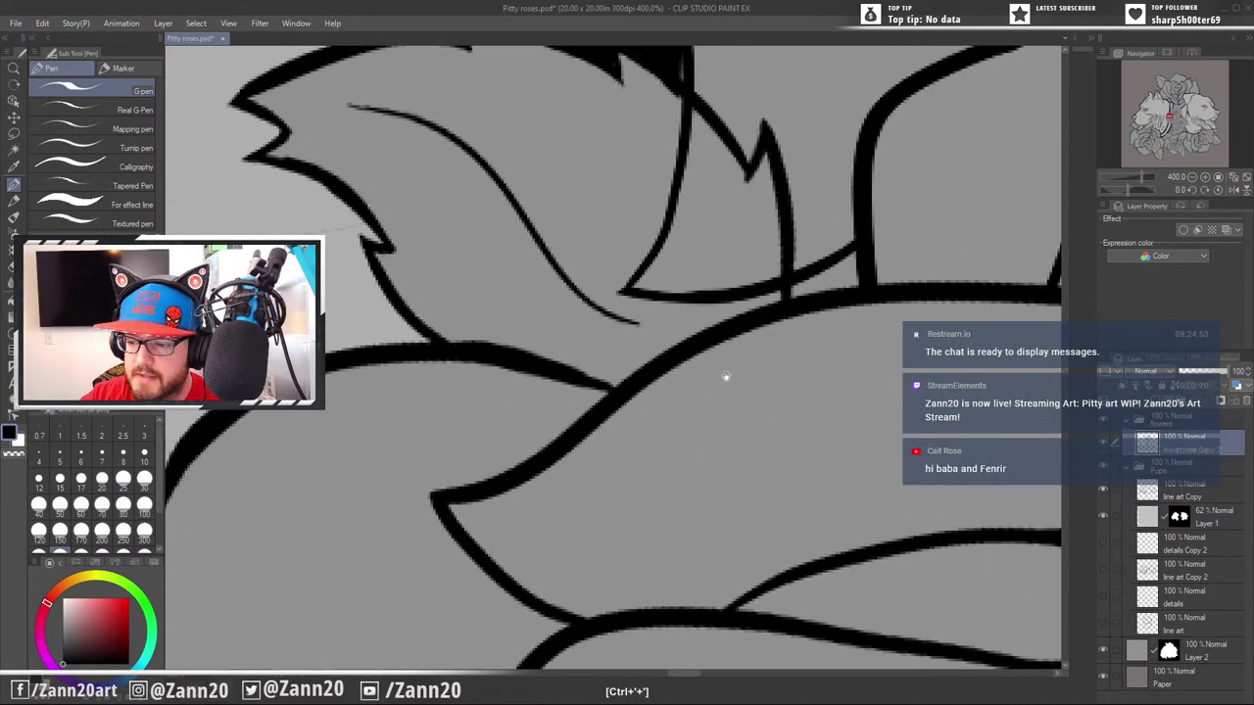
mouse_move(703, 148)
mouse_down()
mouse_move(726, 377)
mouse_move(701, 340)
mouse_move(650, 519)
mouse_move(789, 514)
mouse_up()
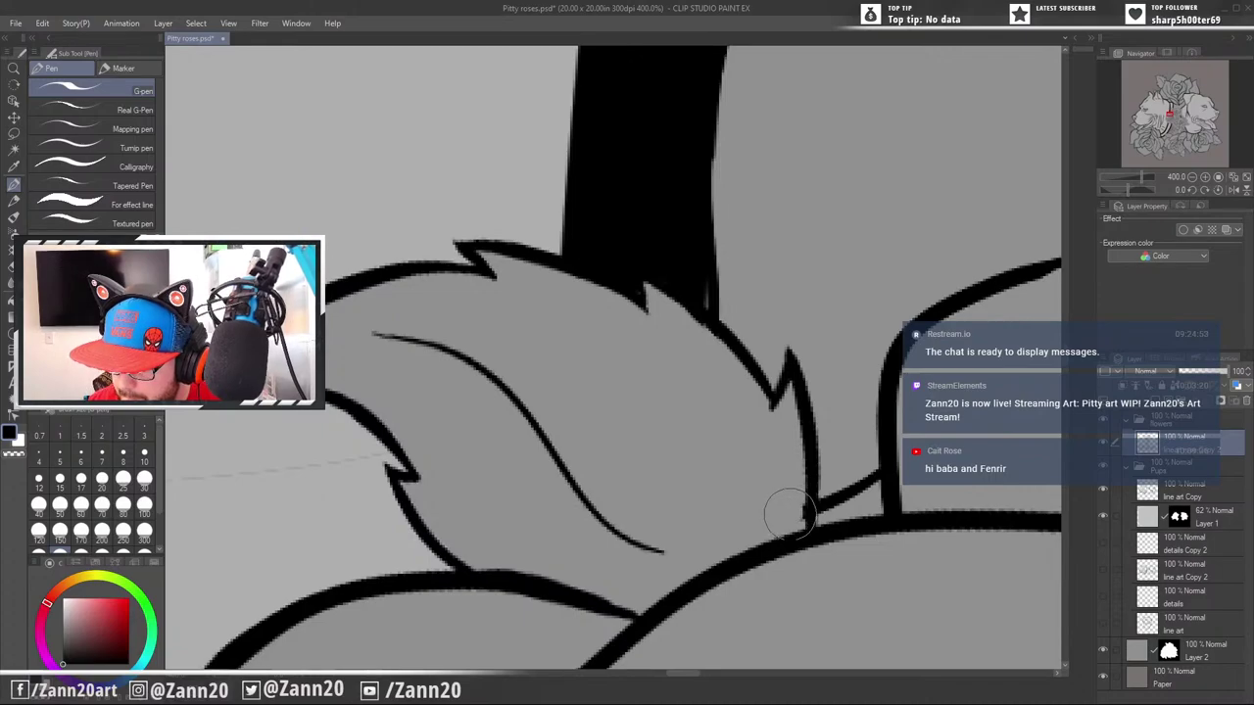
drag(896, 363, 792, 462)
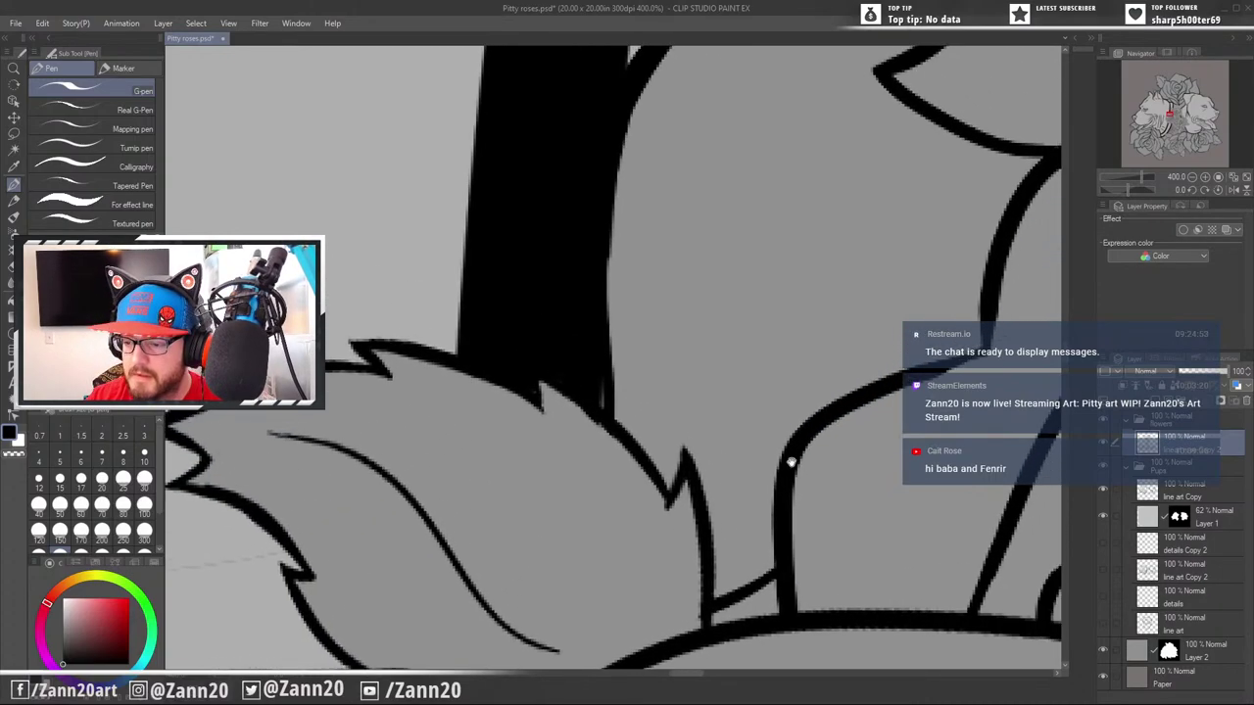
key(ctrl+minus)
key(ctrl+minus)
key(ctrl+minus)
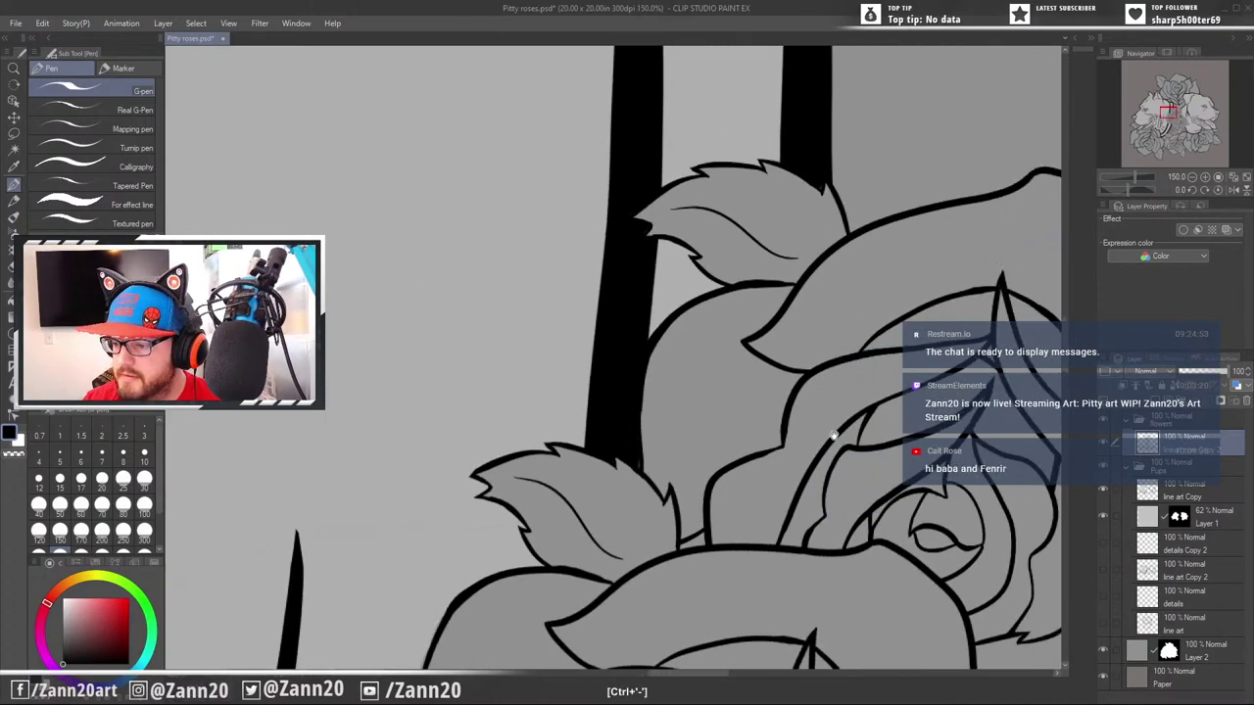
Inspect the small rose cluster and the area around both dogs up close, and finally the whole artwork at 12.5%
drag(825, 423, 418, 545)
drag(938, 470, 542, 506)
drag(868, 522, 697, 613)
drag(741, 382, 933, 466)
key(ctrl+minus)
key(ctrl+minus)
key(ctrl+minus)
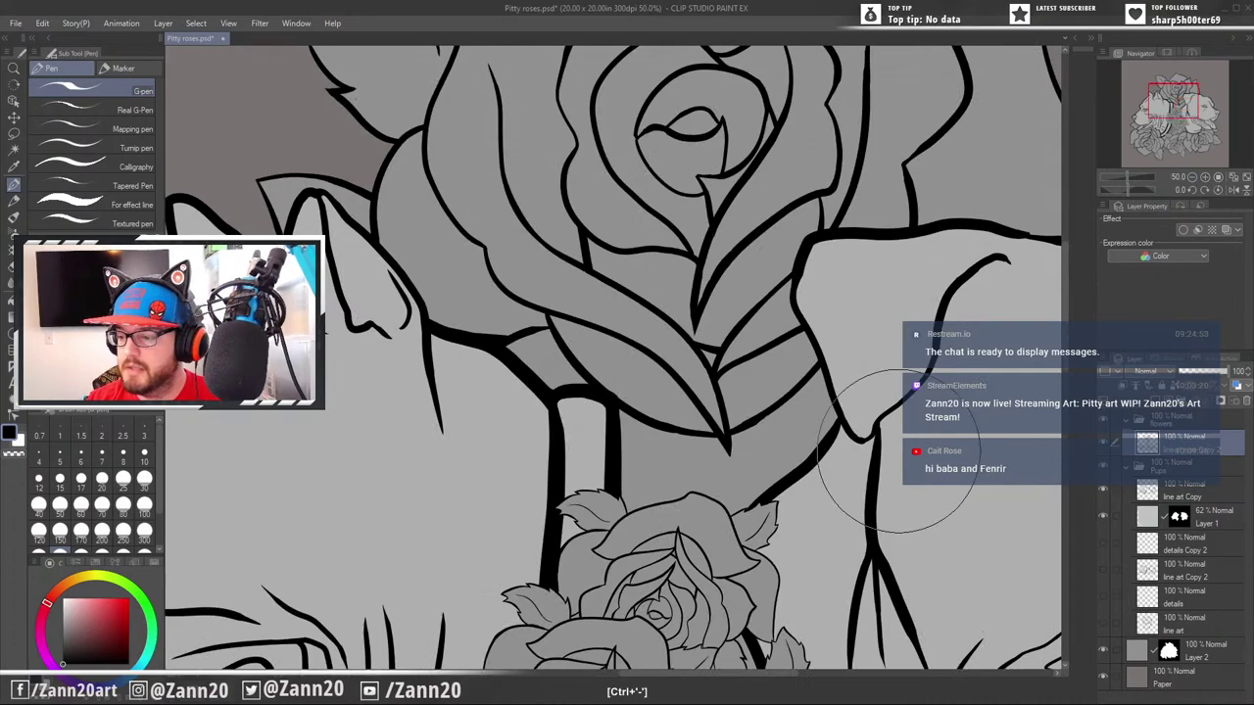
drag(968, 587, 832, 241)
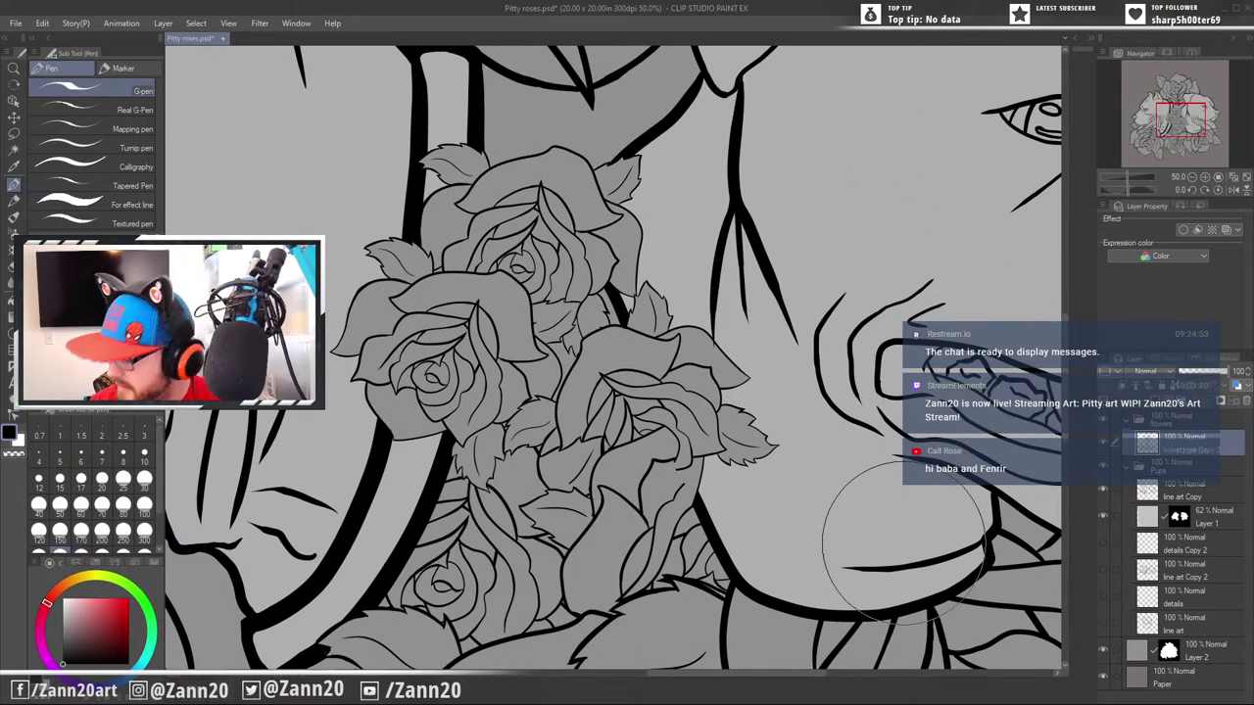
click(1150, 496)
key(ctrl+plus)
key(ctrl+plus)
key(ctrl+plus)
key(ctrl+plus)
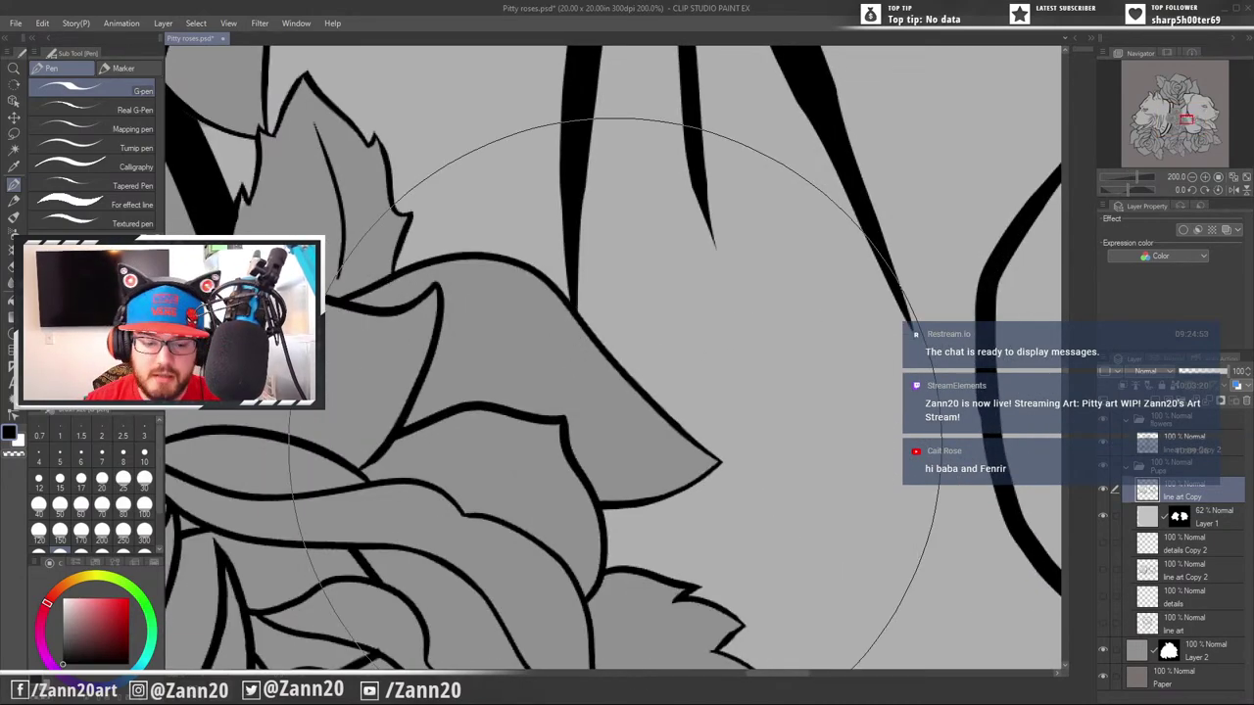
key(ctrl+minus)
key(ctrl+minus)
key(ctrl+minus)
key(ctrl+minus)
key(ctrl+minus)
key(ctrl+minus)
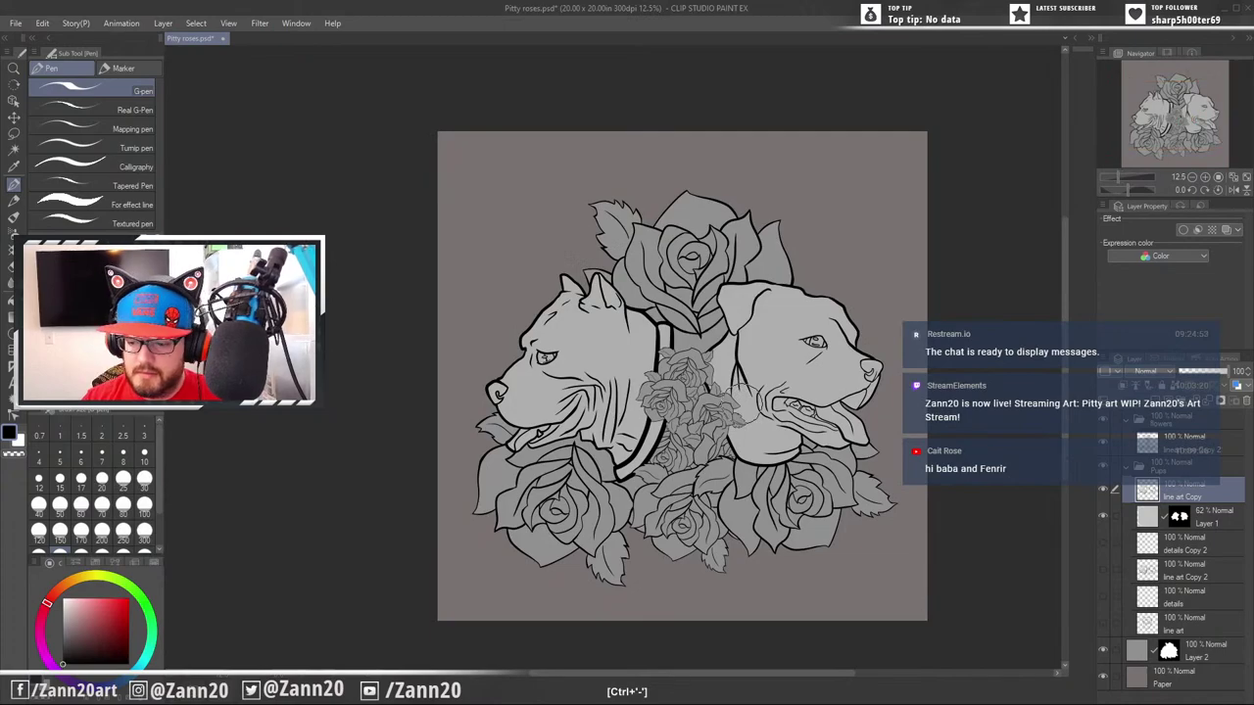
Review the lower roses and both dogs' heads and collars at 33.3% zoom, and the full composition at 12.5%
drag(878, 543, 759, 491)
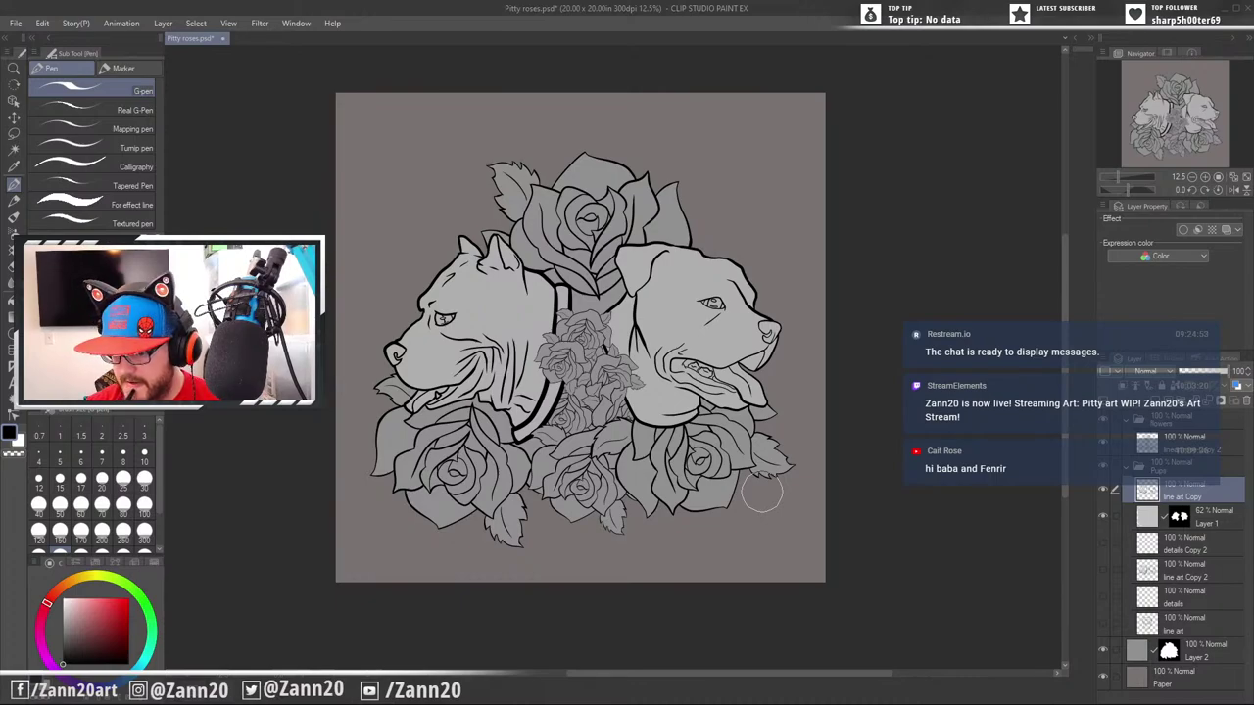
key(ctrl+plus)
key(ctrl+plus)
key(ctrl+plus)
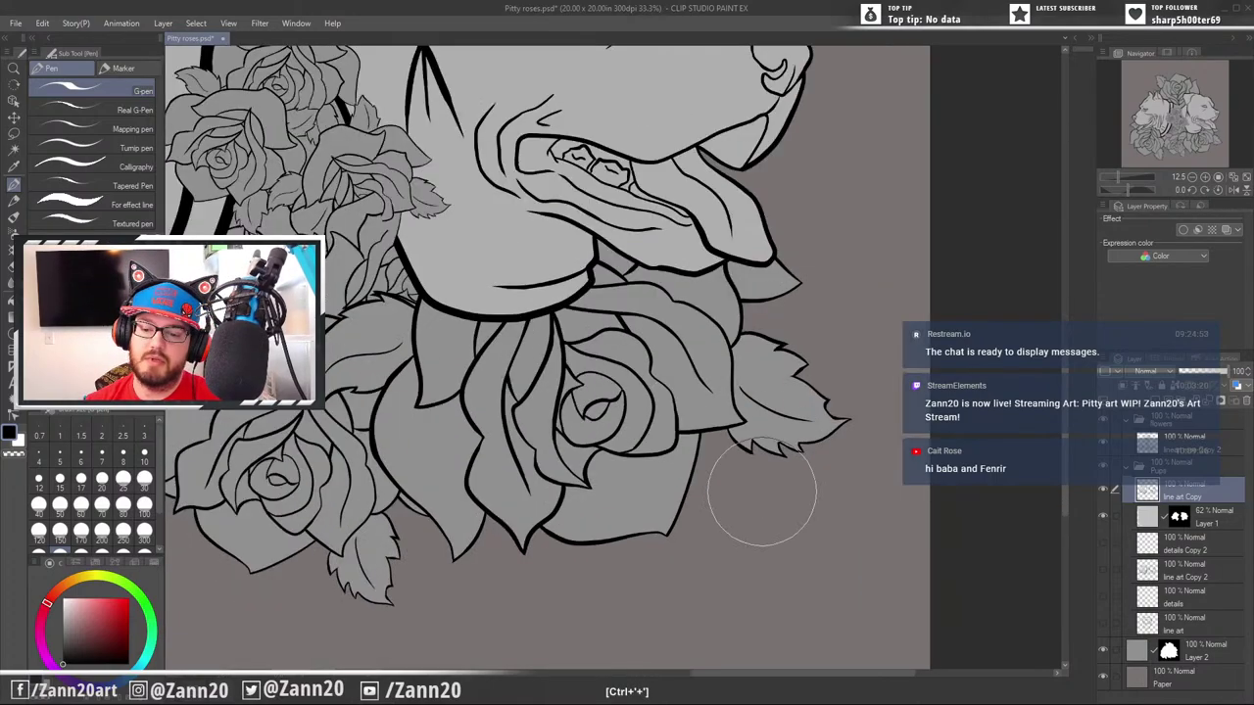
mouse_move(460, 234)
mouse_down()
mouse_move(720, 555)
mouse_move(790, 507)
mouse_move(780, 542)
mouse_up()
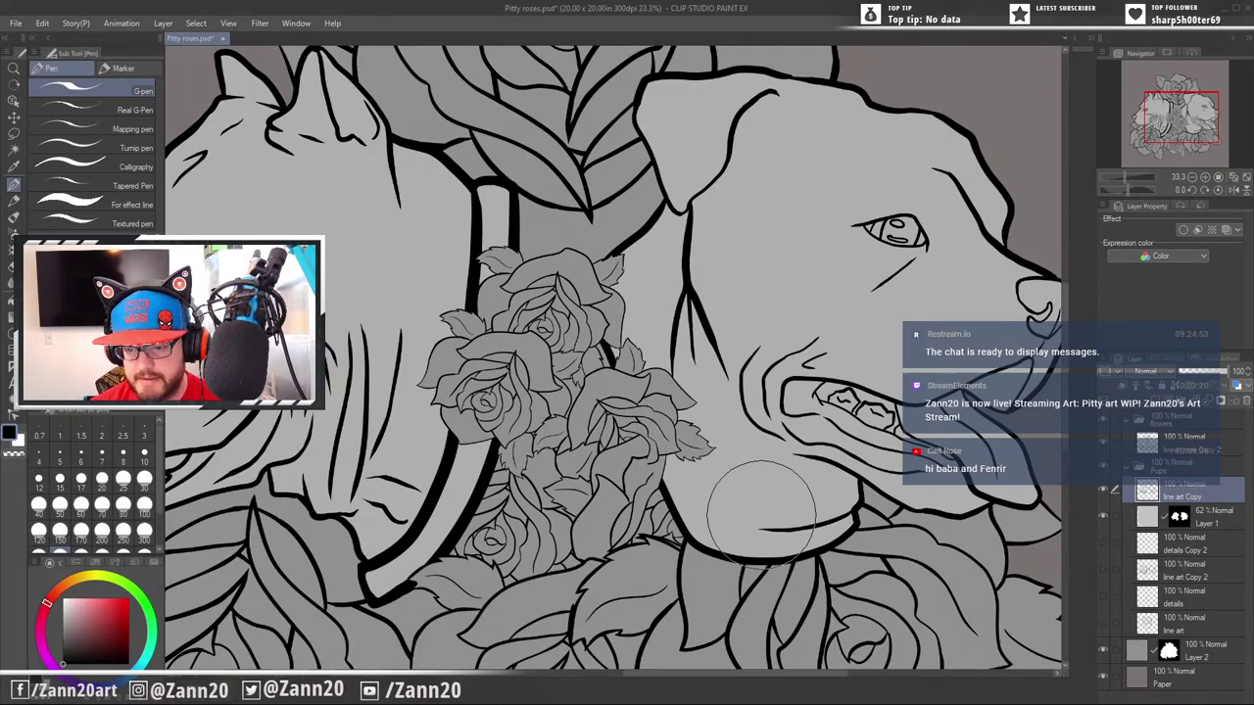
mouse_move(761, 521)
mouse_down()
mouse_move(940, 537)
mouse_move(845, 479)
mouse_up()
drag(918, 533, 834, 637)
drag(861, 555, 950, 485)
drag(906, 559, 870, 496)
key(ctrl+minus)
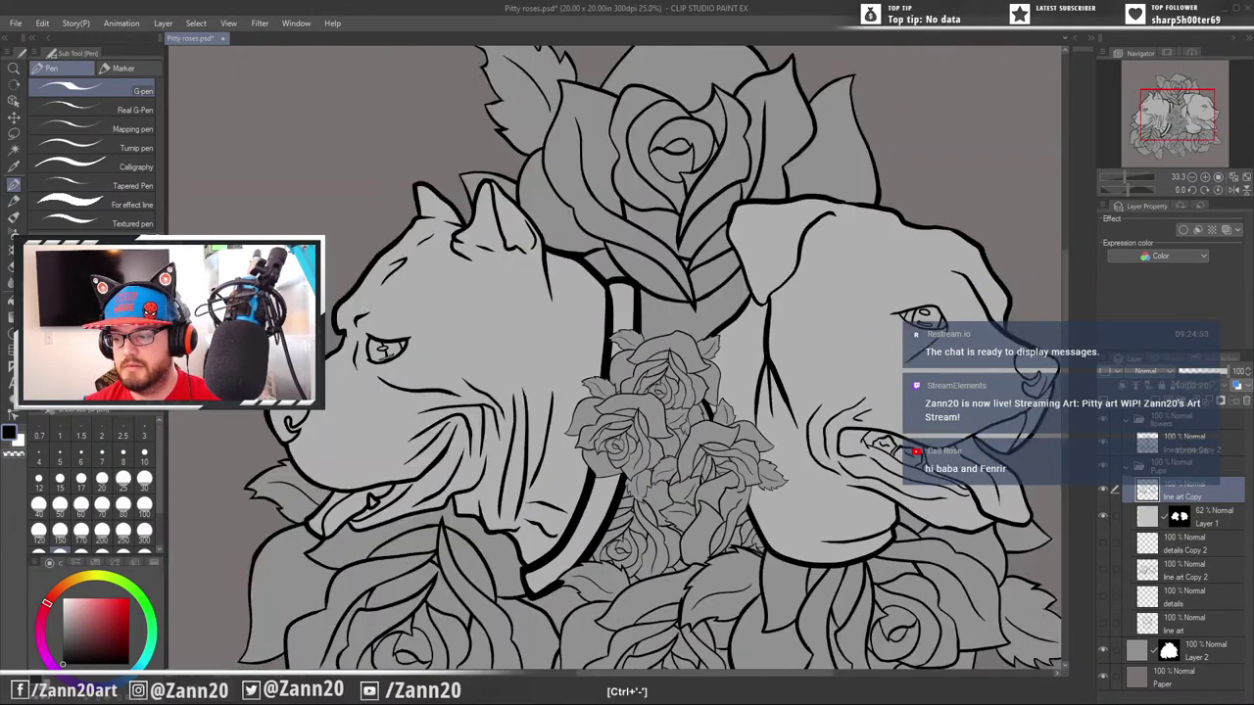
key(ctrl+minus)
mouse_move(914, 560)
mouse_down()
mouse_move(900, 548)
mouse_move(899, 469)
mouse_move(919, 517)
mouse_move(863, 510)
mouse_up()
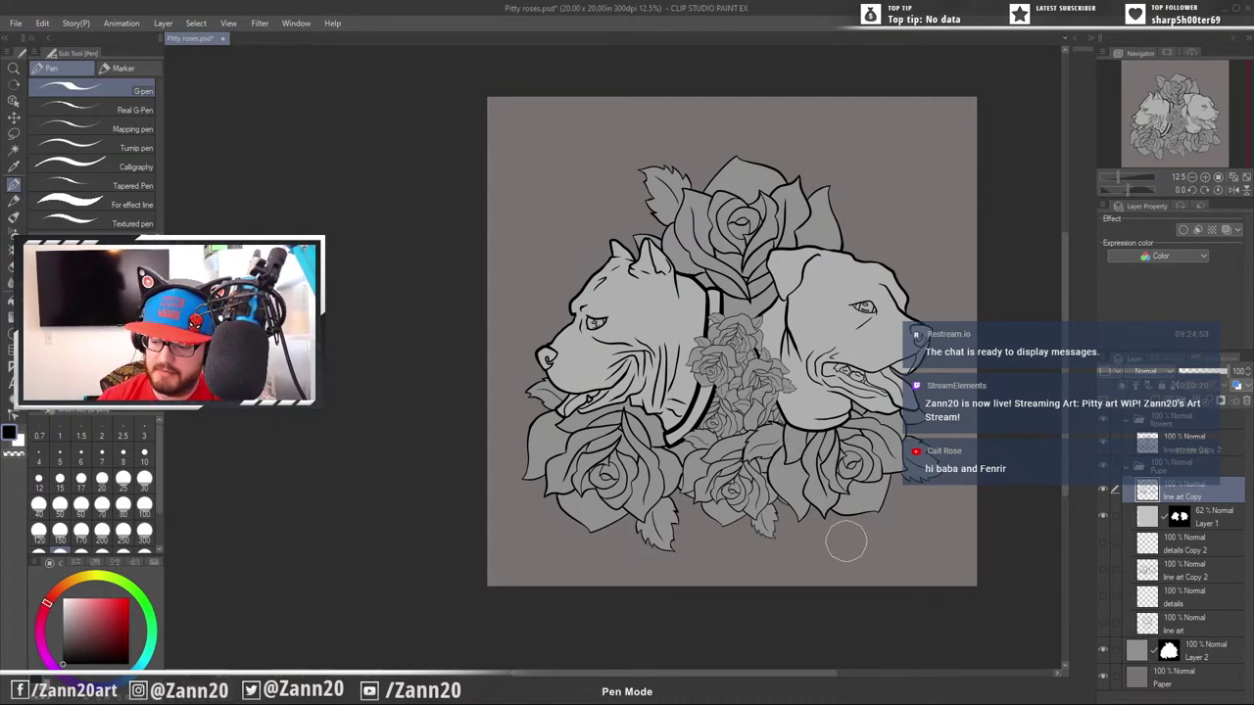
Reduce the G-pen brush size to 70
key(m)
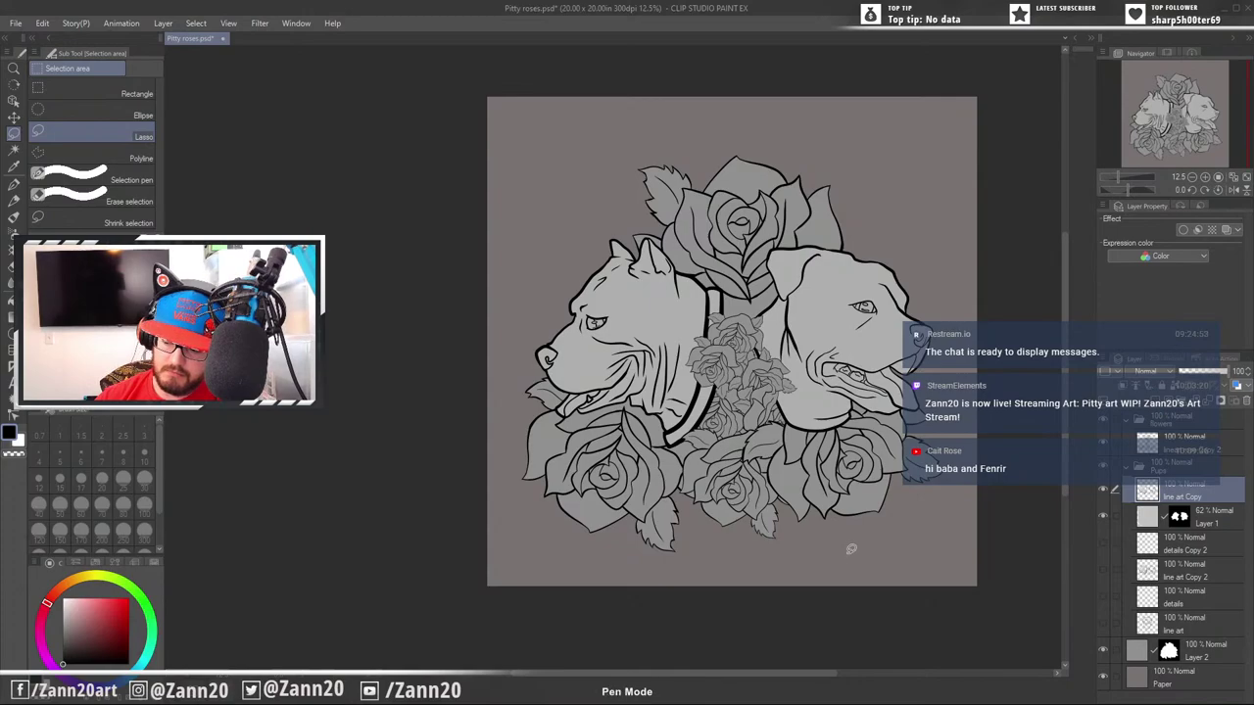
key(p)
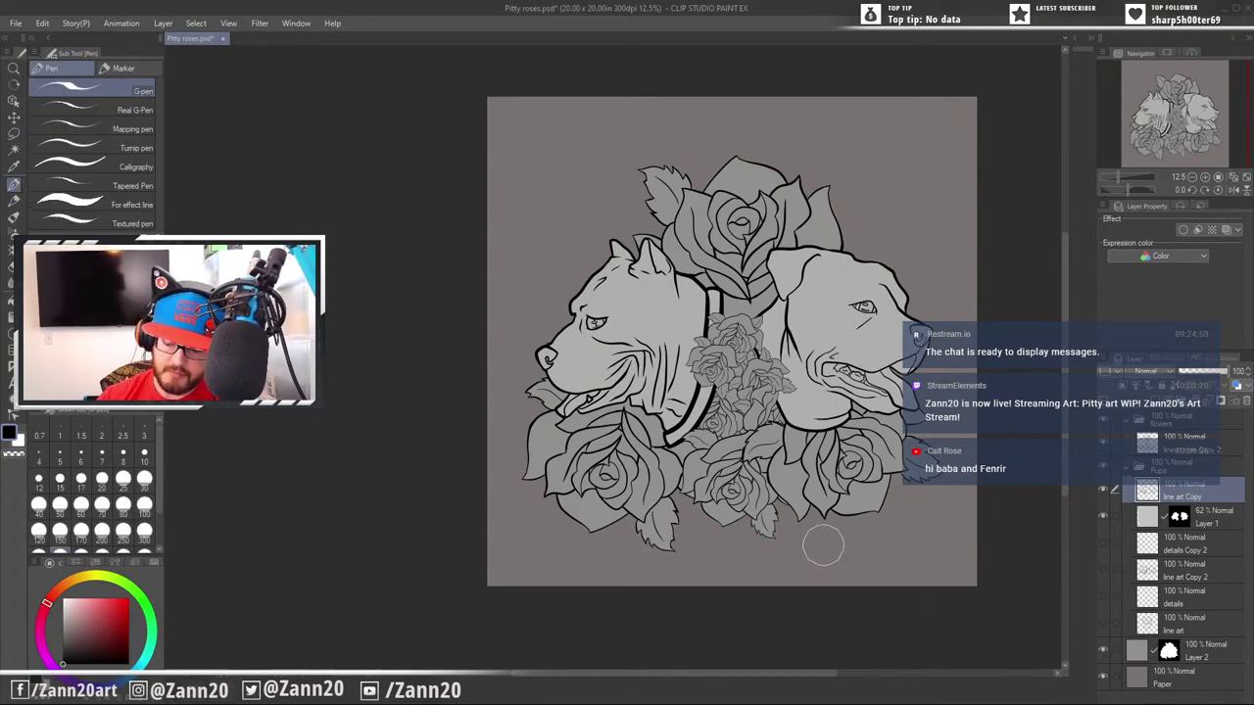
key(bracketleft)
key(bracketleft)
key(bracketleft)
key(bracketleft)
key(bracketleft)
key(bracketleft)
key(bracketleft)
key(bracketleft)
key(bracketleft)
key(bracketleft)
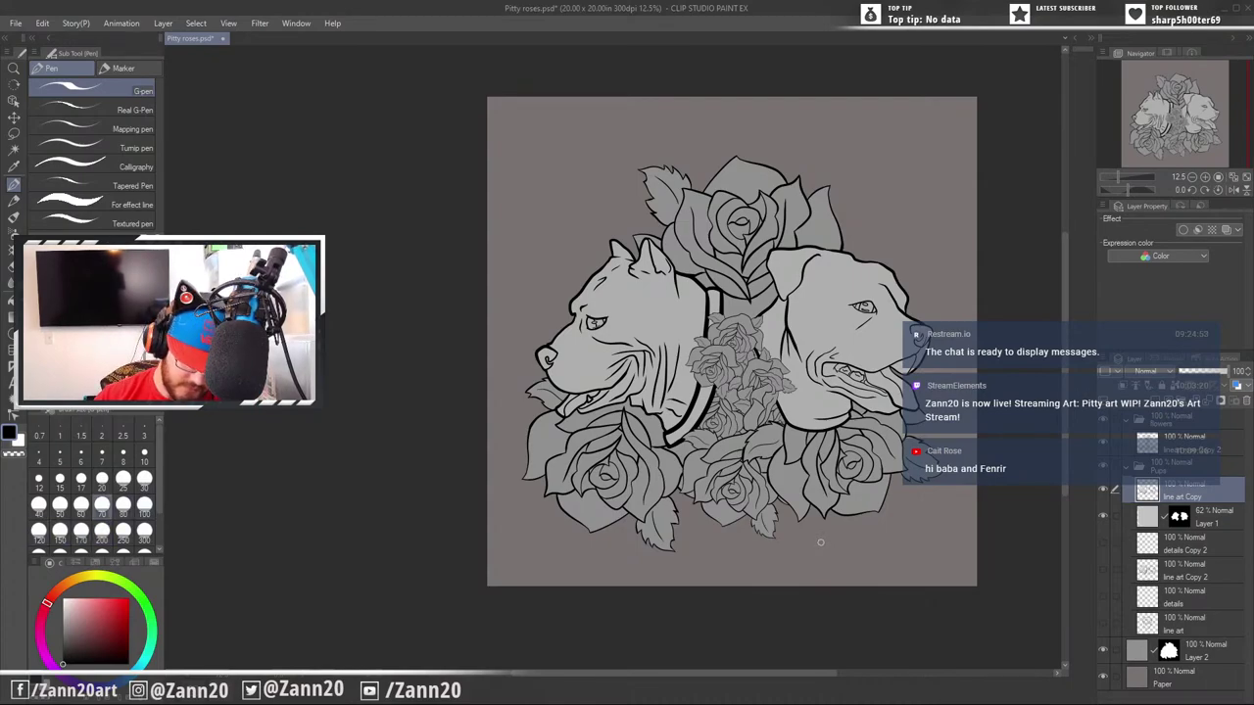
Select all layers from the flower line art copy down to the line art layer in the Pups folder
key(m)
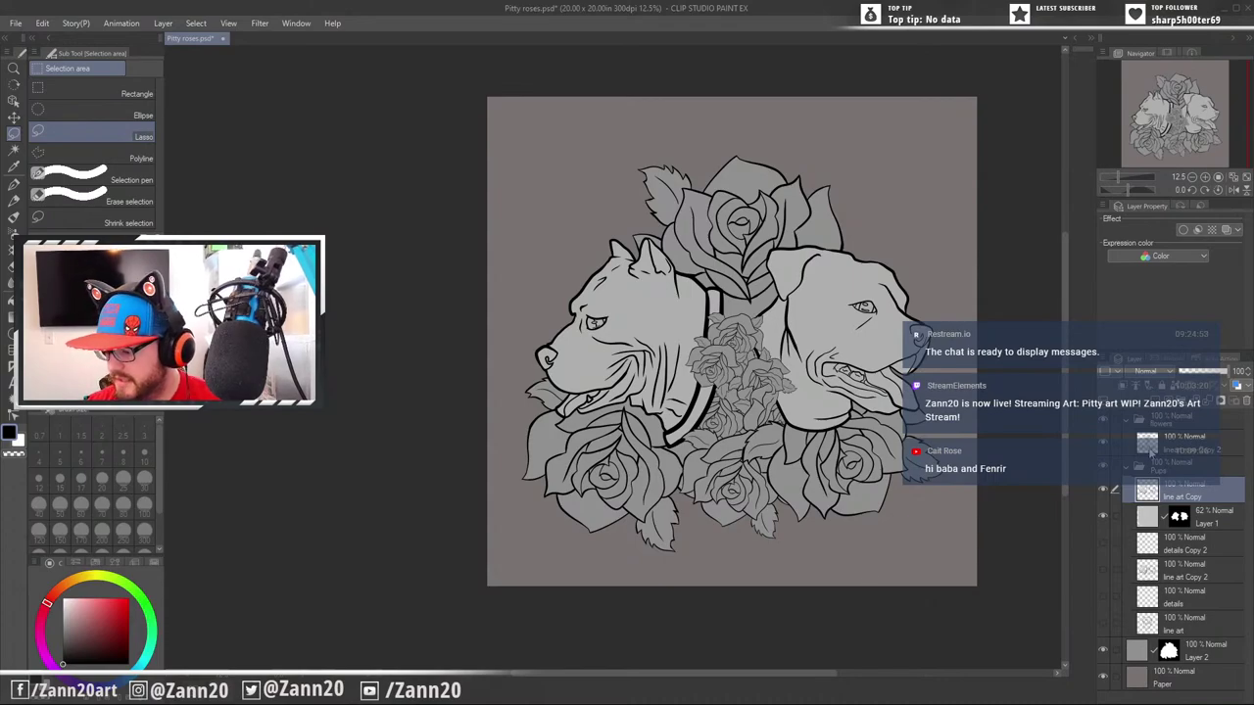
click(1154, 443)
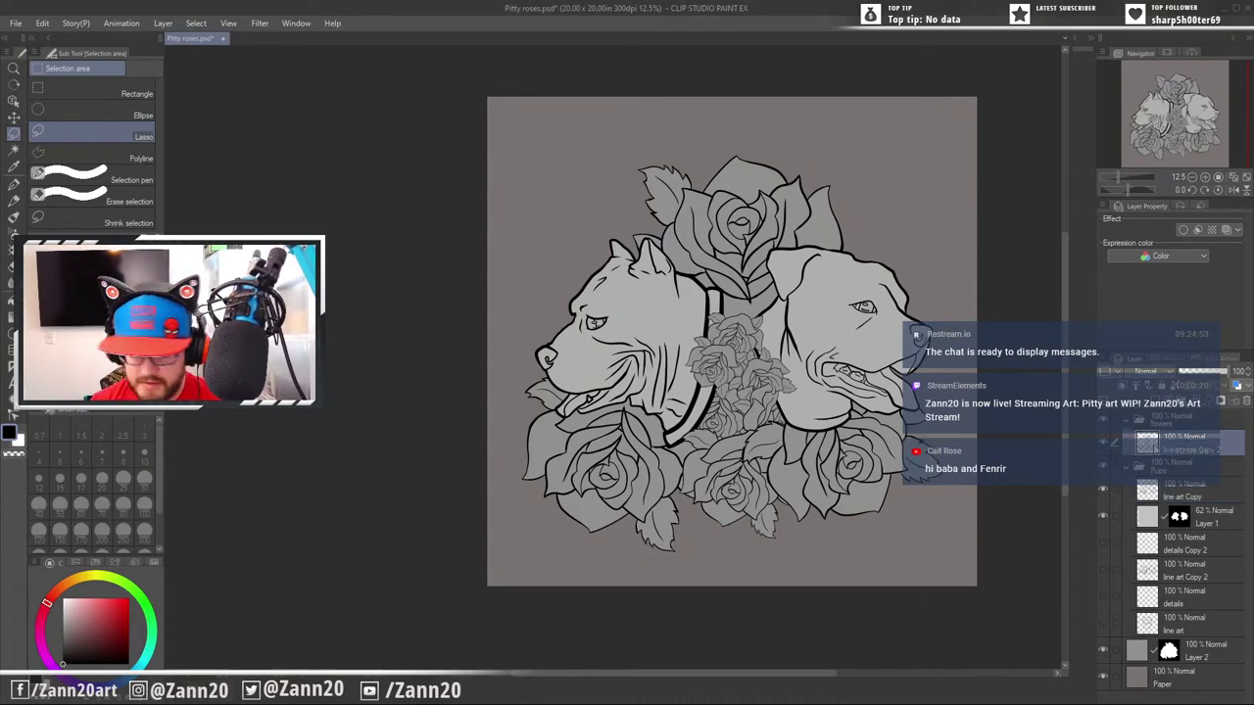
shift+click(1156, 627)
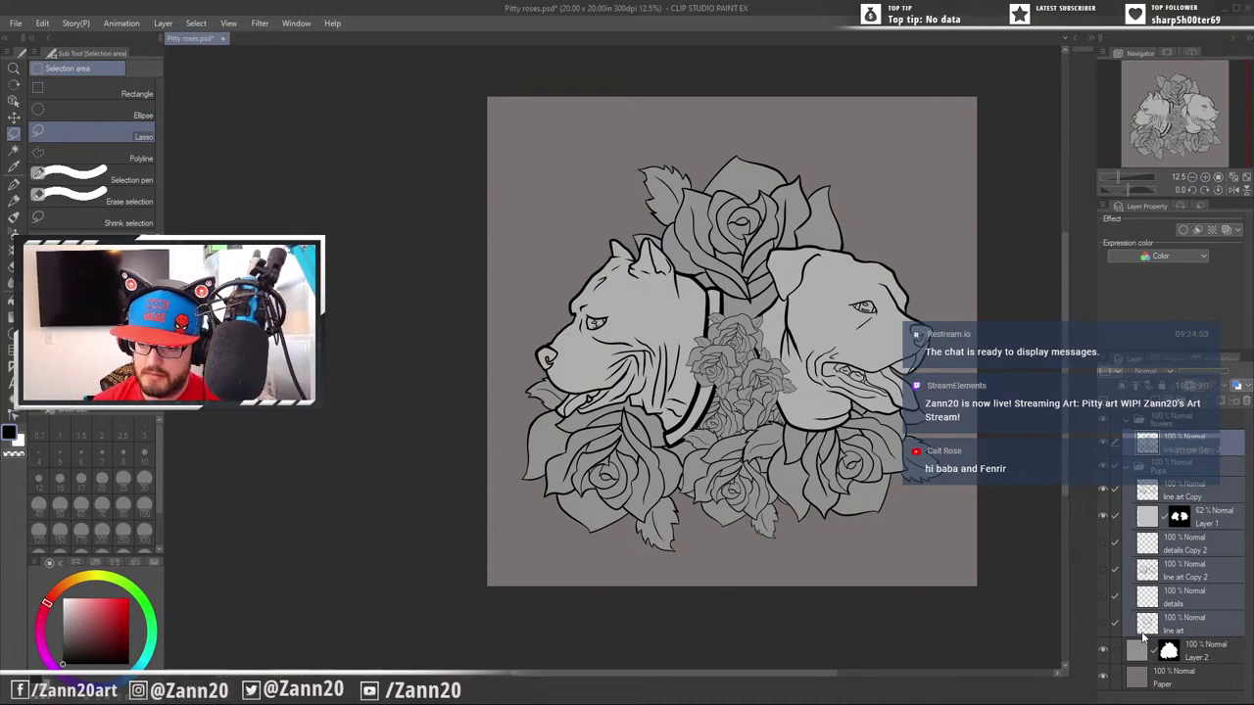
key(ctrl+t)
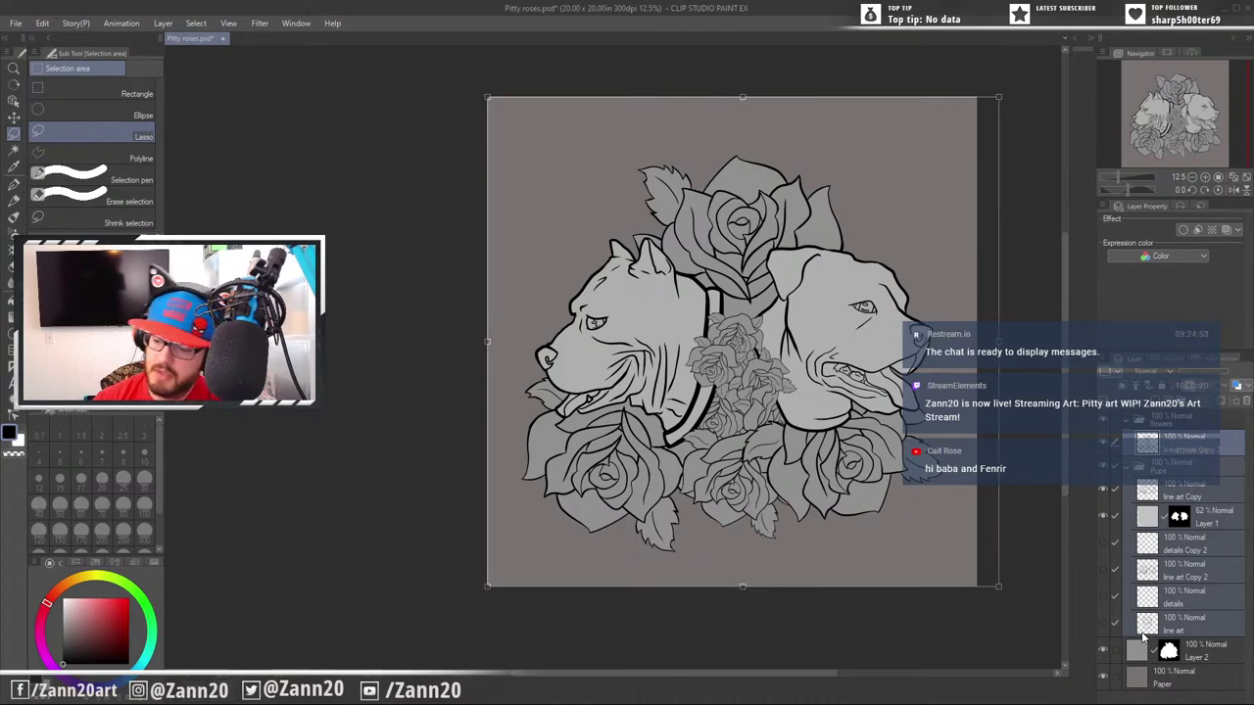
drag(829, 470, 829, 448)
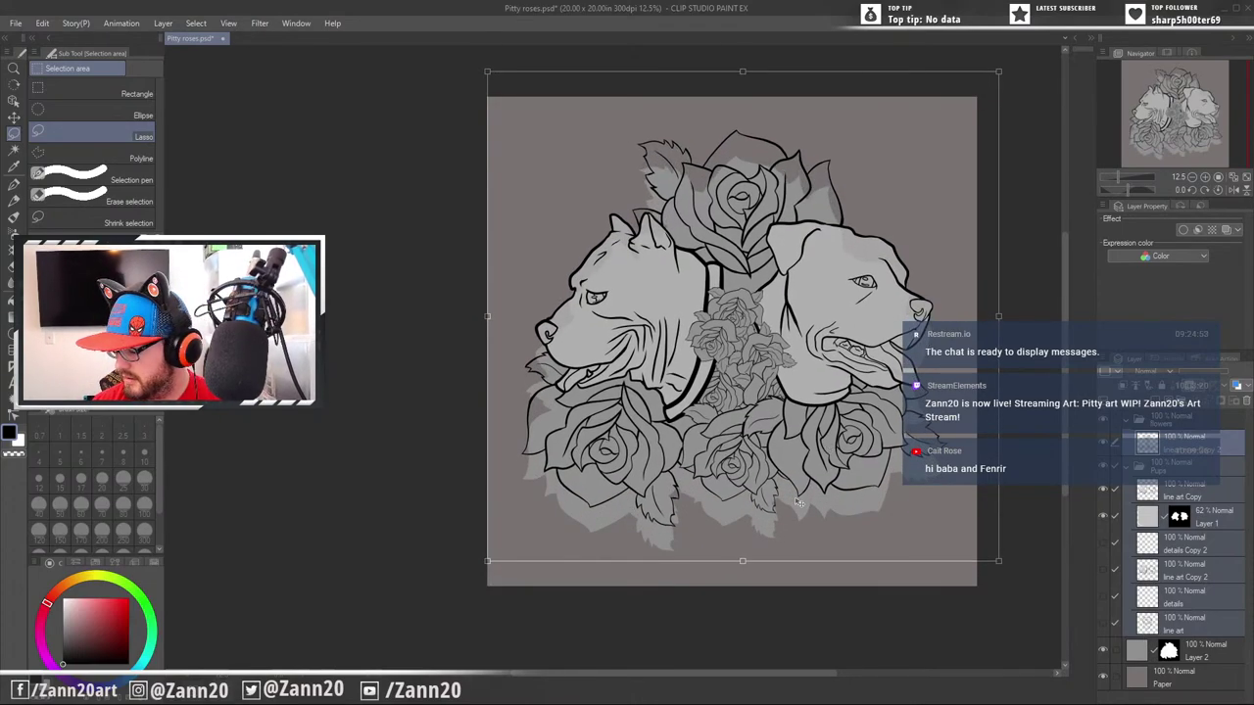
key(ctrl+z)
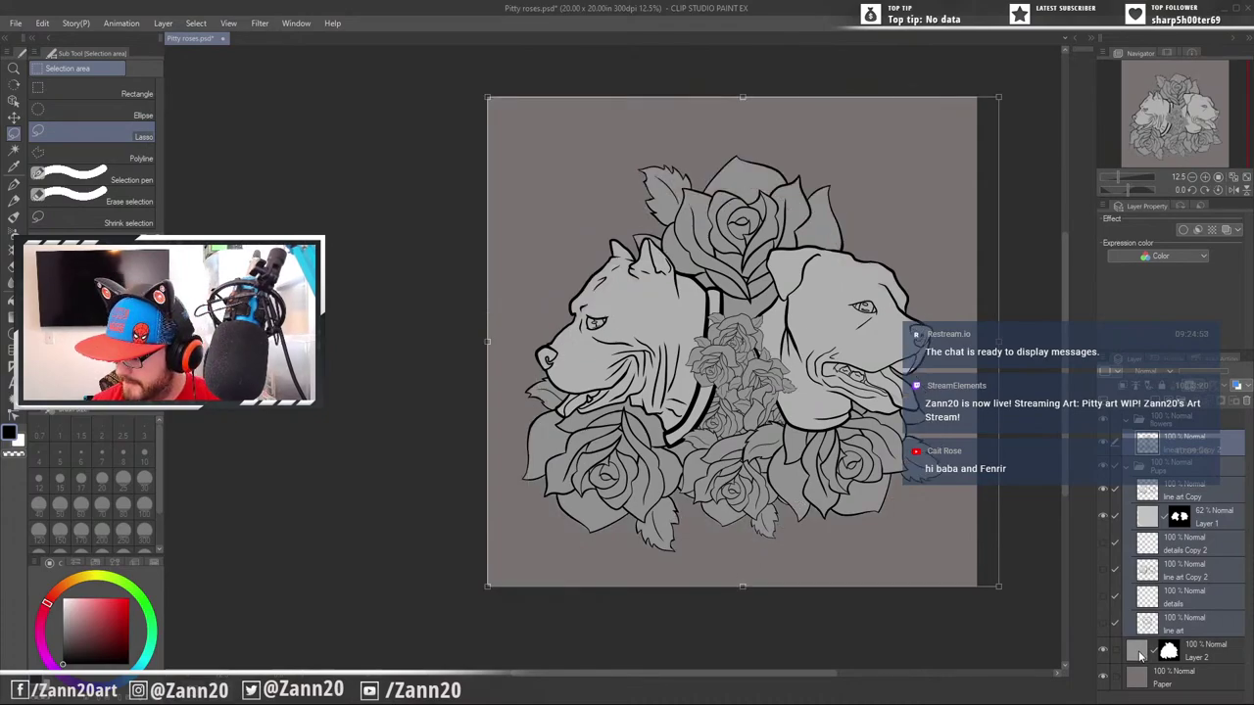
Add Layer 2 to the selected layers and move the whole artwork up, leaving empty canvas space below the roses
click(1139, 654)
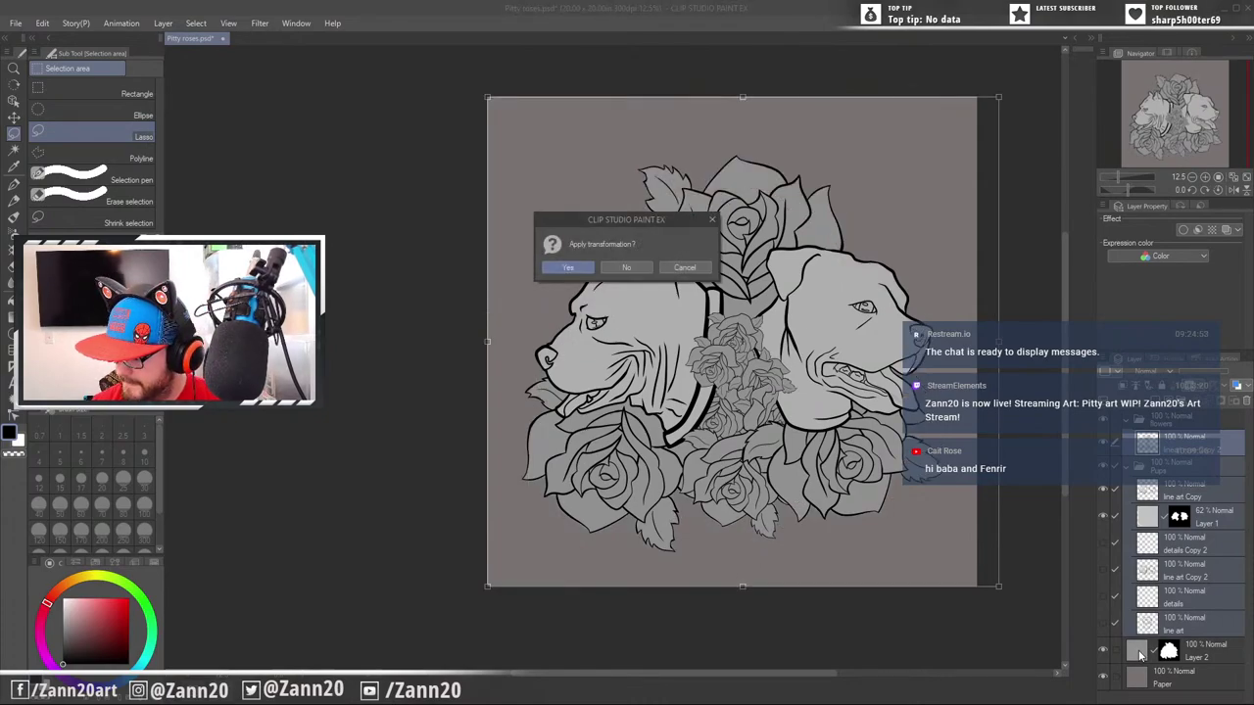
click(634, 268)
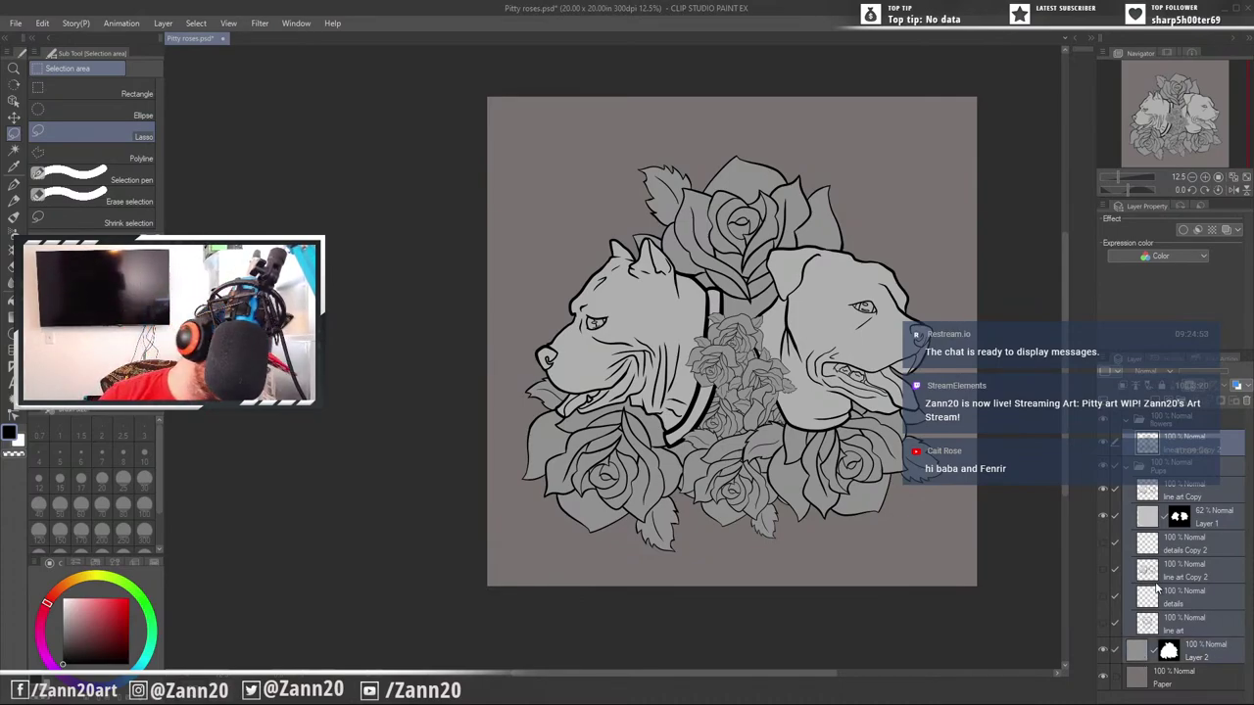
key(ctrl+t)
mouse_move(814, 484)
mouse_down()
mouse_move(812, 457)
mouse_move(811, 487)
mouse_up()
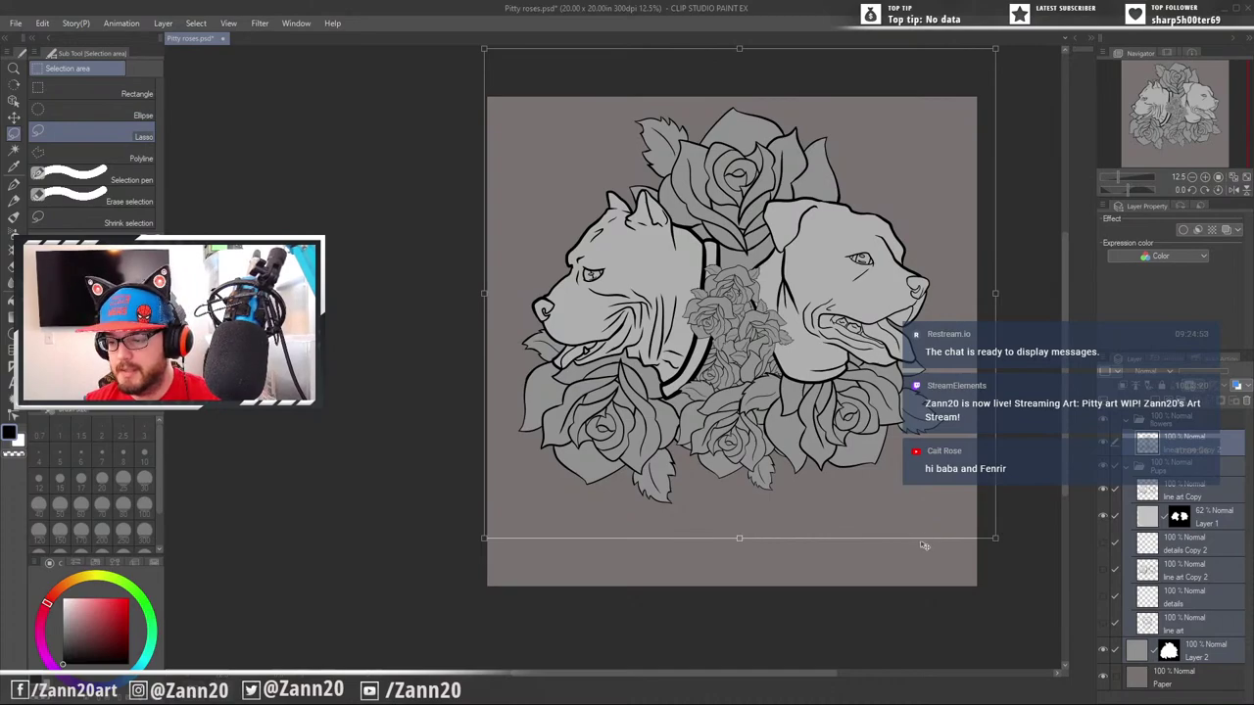
key(Return)
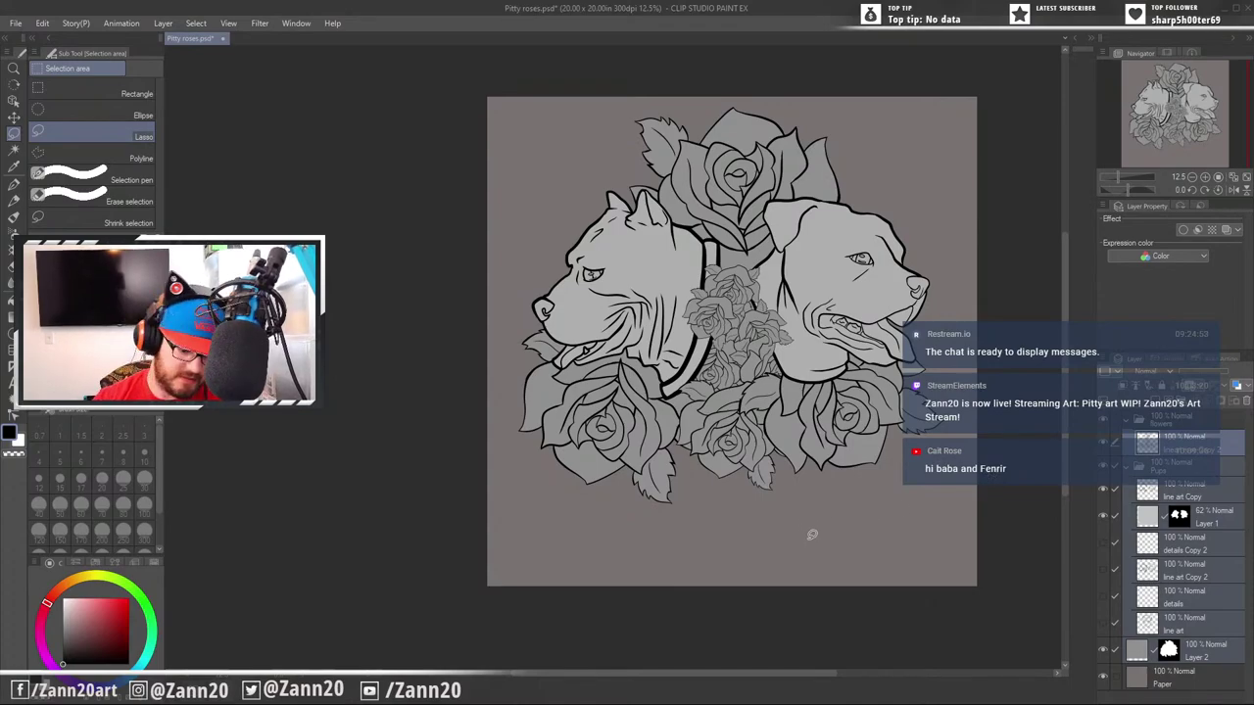
Create a new raster layer above the flowers folder and name it banner, with the G-pen ready for lettering
key(p)
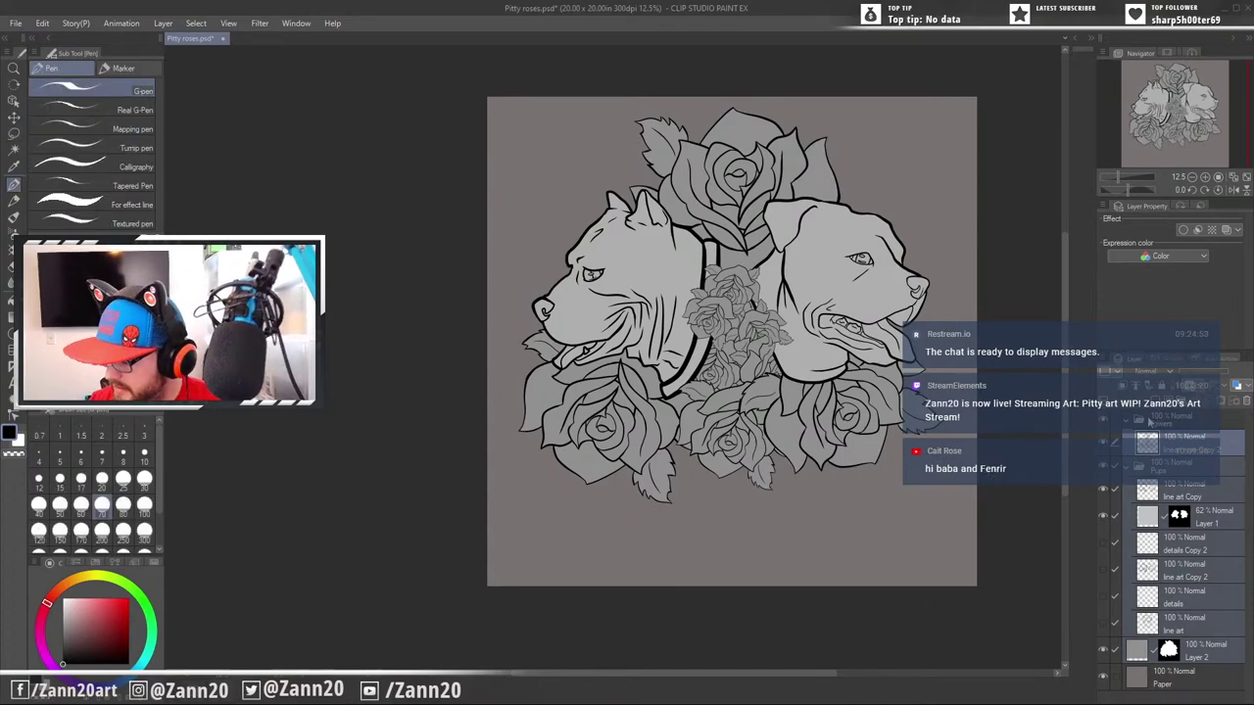
click(1142, 423)
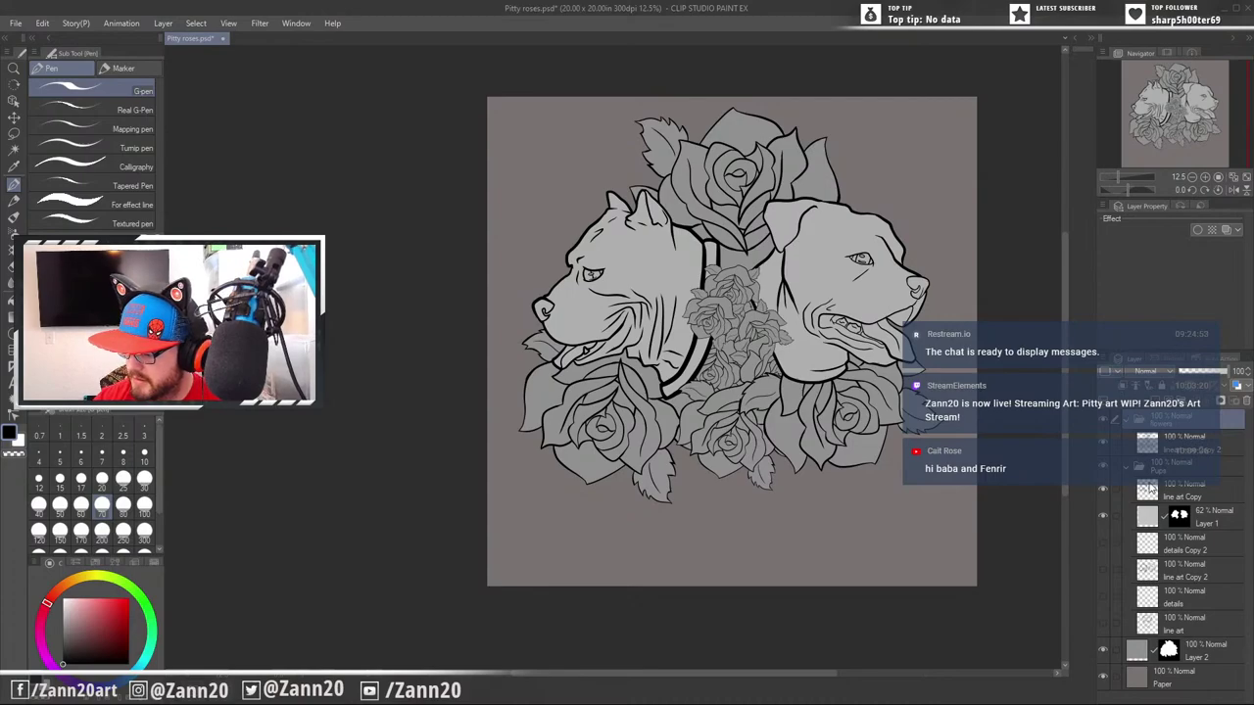
click(1110, 369)
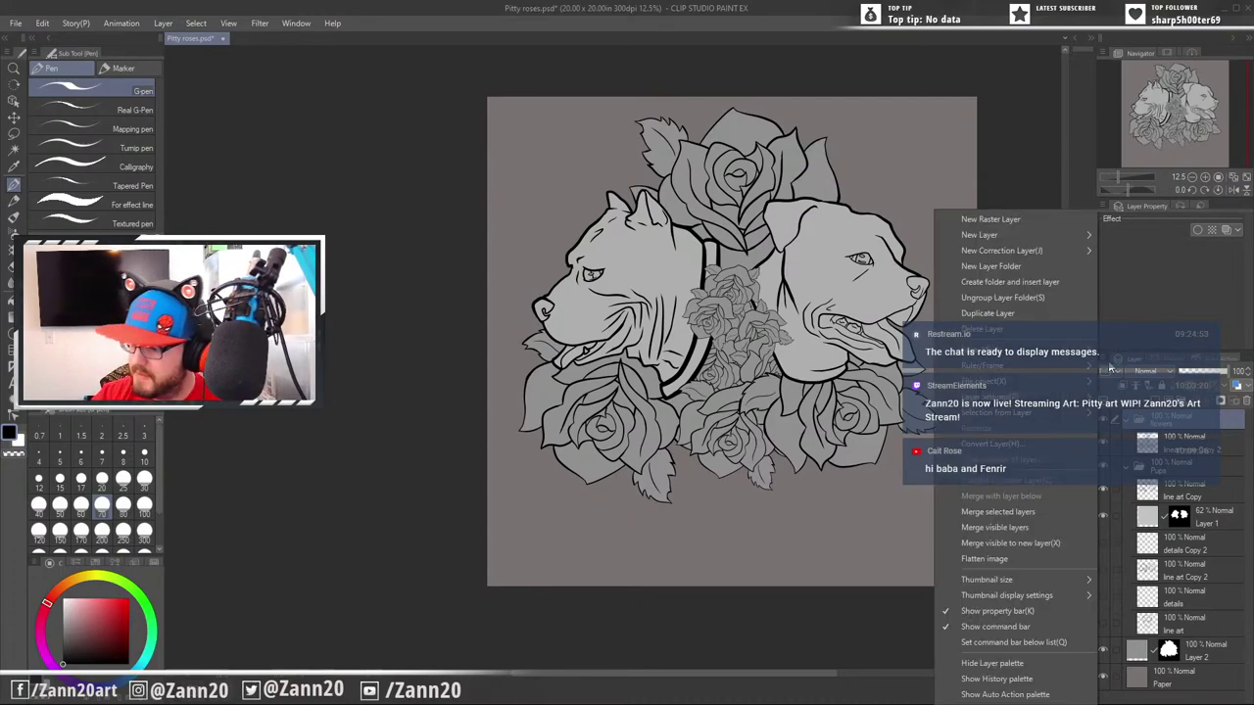
click(1015, 219)
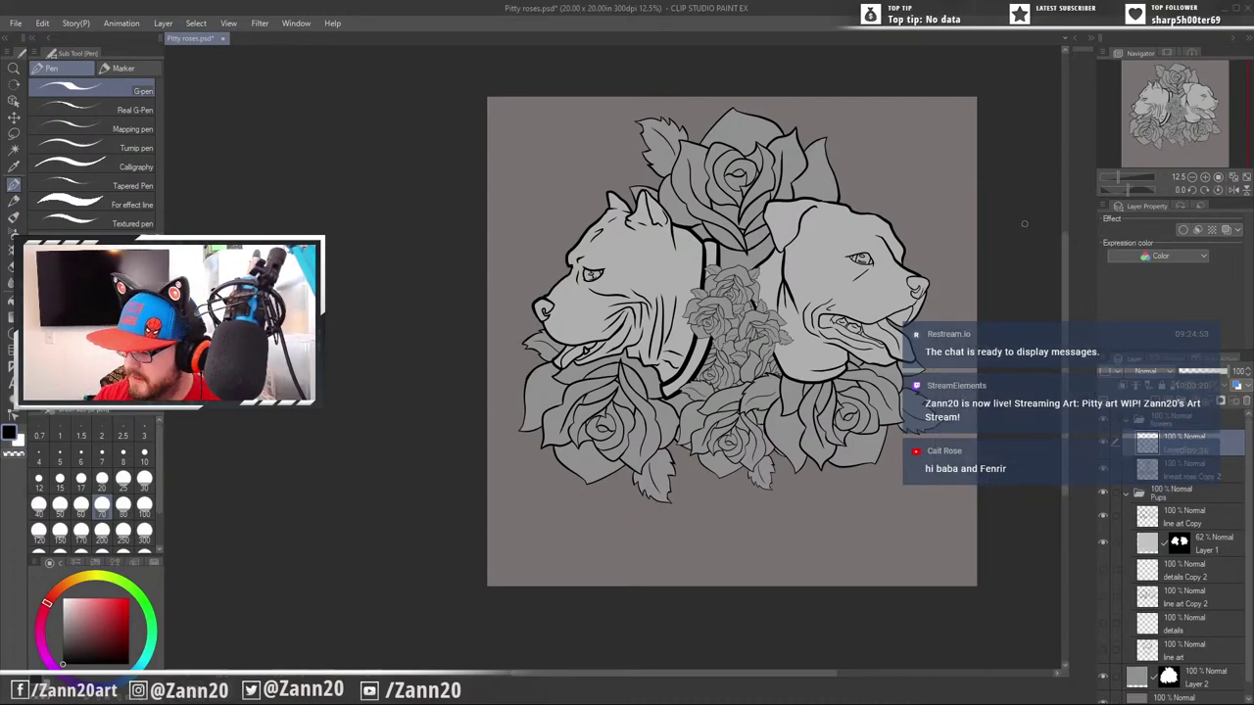
drag(1146, 443, 1149, 414)
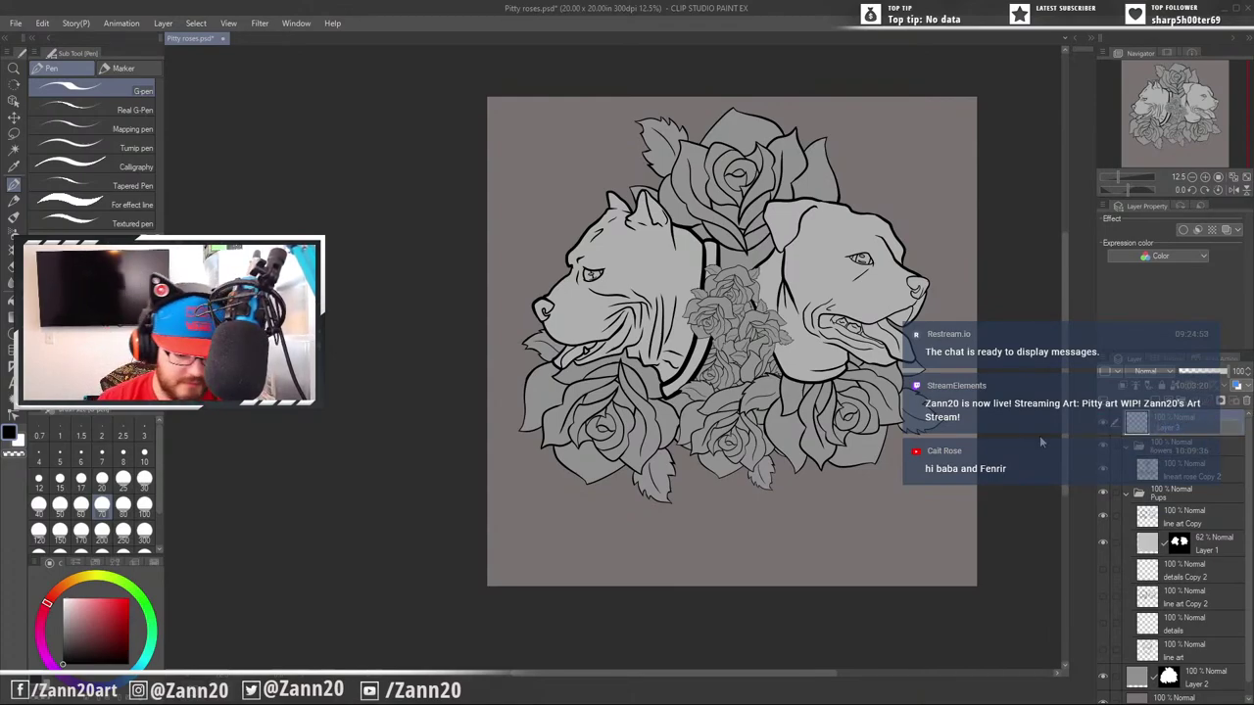
text(Leaves)
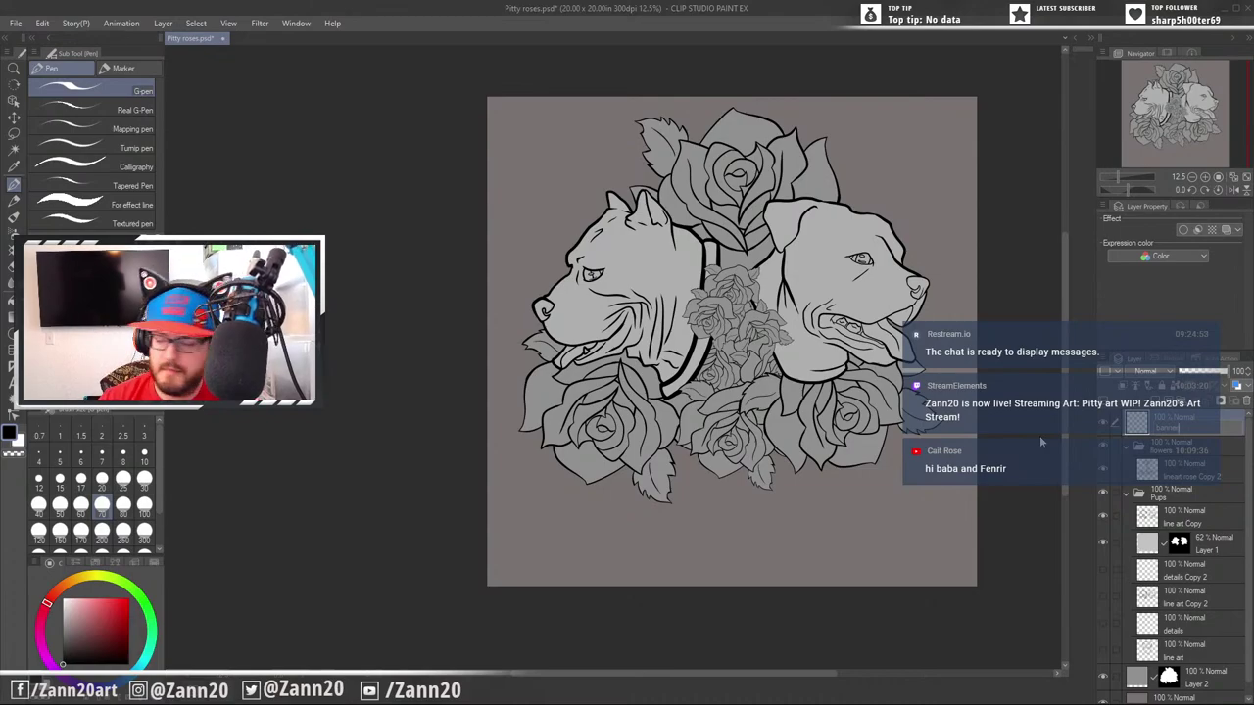
key(Return)
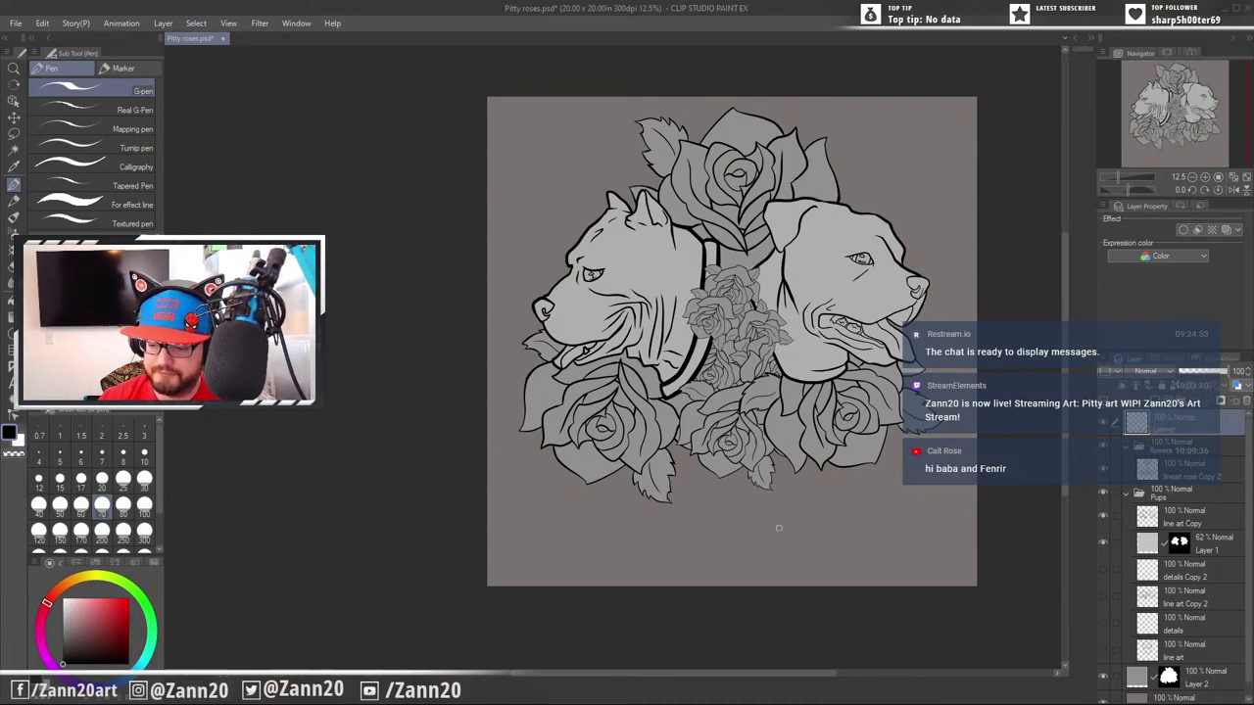
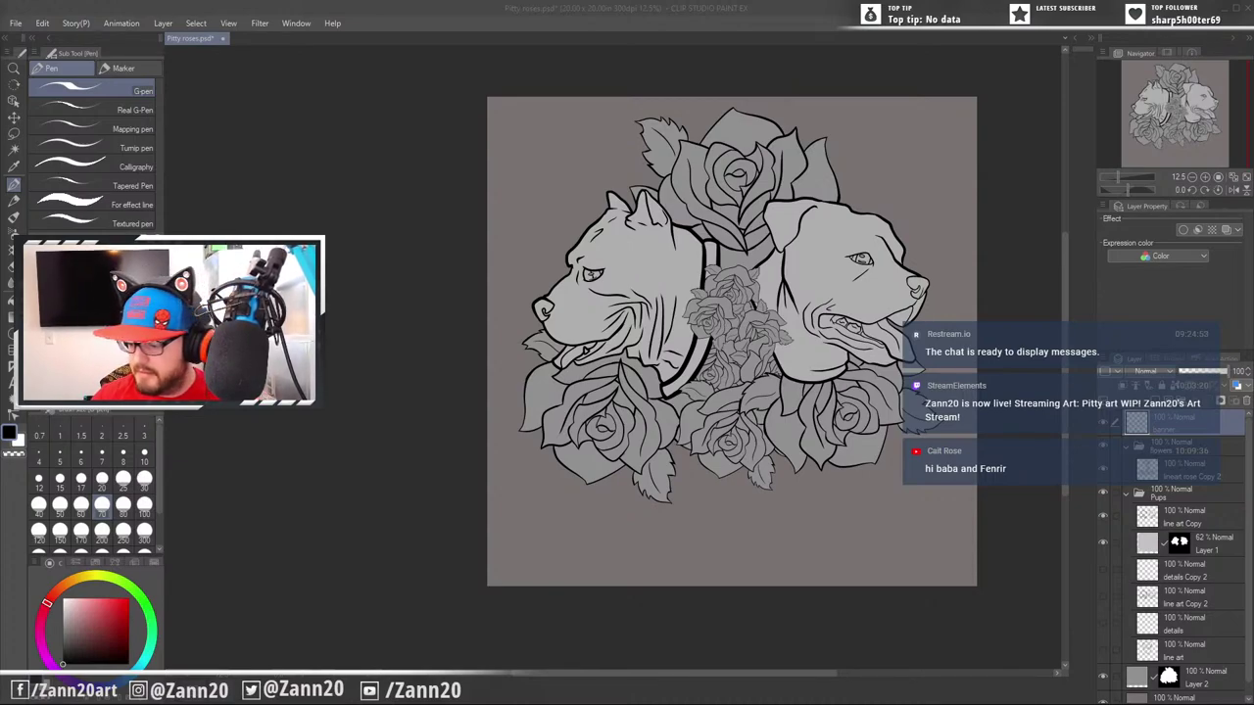
Handwrite the slogan "Stressed, blessed + Pitbull obsessed." in black across the canvas below the roses on the banner layer
click(526, 138)
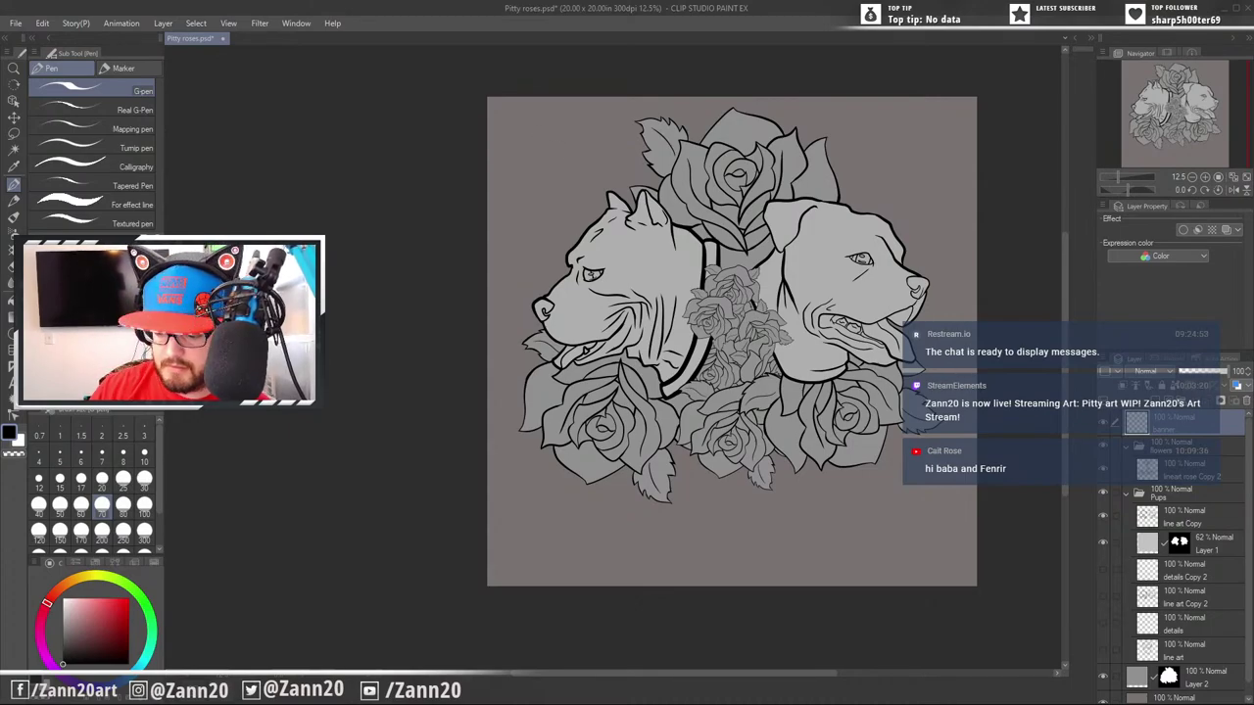
mouse_move(515, 520)
mouse_down()
mouse_move(503, 542)
mouse_move(526, 526)
mouse_up()
drag(528, 527, 538, 526)
drag(540, 530, 564, 534)
drag(579, 521, 584, 531)
mouse_move(594, 521)
mouse_down()
mouse_move(590, 498)
mouse_move(604, 540)
mouse_move(642, 525)
mouse_up()
drag(648, 520, 671, 525)
mouse_move(679, 521)
mouse_down()
mouse_move(701, 496)
mouse_move(726, 534)
mouse_up()
mouse_move(712, 521)
mouse_down()
mouse_move(745, 517)
mouse_move(761, 533)
mouse_move(760, 516)
mouse_up()
mouse_move(776, 517)
mouse_down()
mouse_move(775, 531)
mouse_move(794, 517)
mouse_move(827, 526)
mouse_up()
mouse_move(837, 496)
mouse_down()
mouse_move(836, 526)
mouse_move(876, 519)
mouse_up()
drag(902, 504, 895, 520)
drag(909, 515, 921, 516)
mouse_move(938, 503)
mouse_down()
mouse_move(930, 516)
mouse_move(959, 515)
mouse_up()
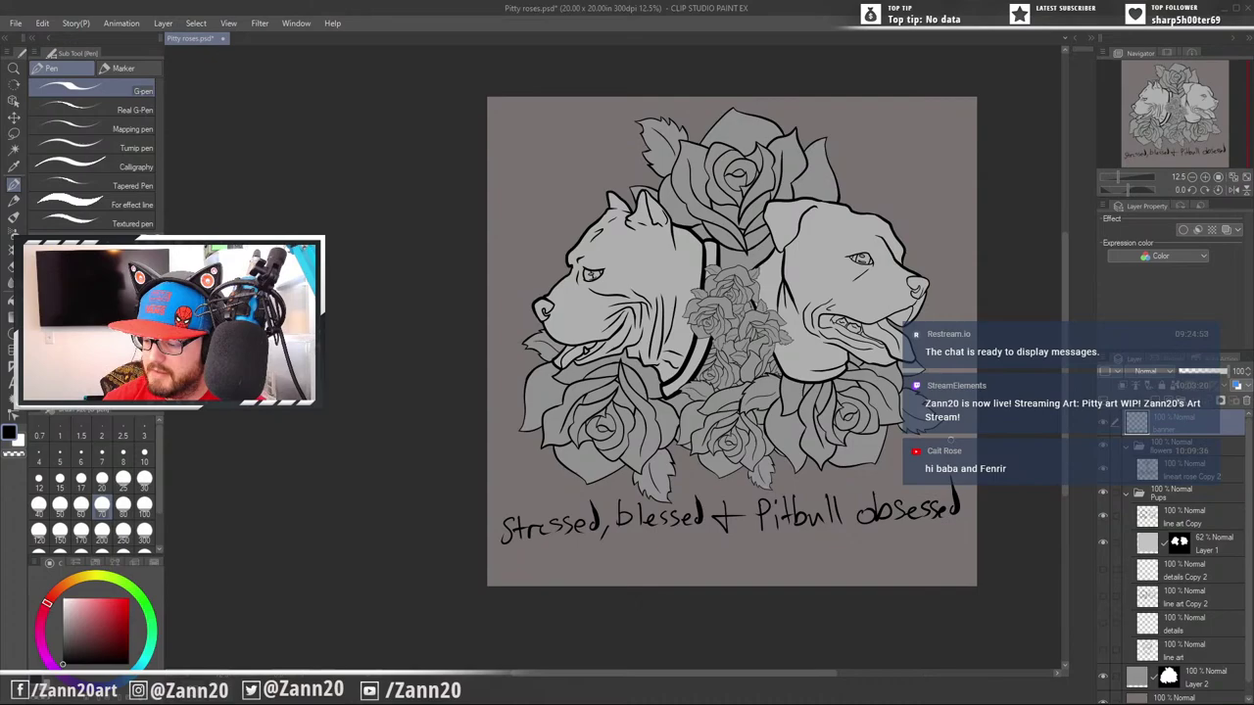
click(968, 509)
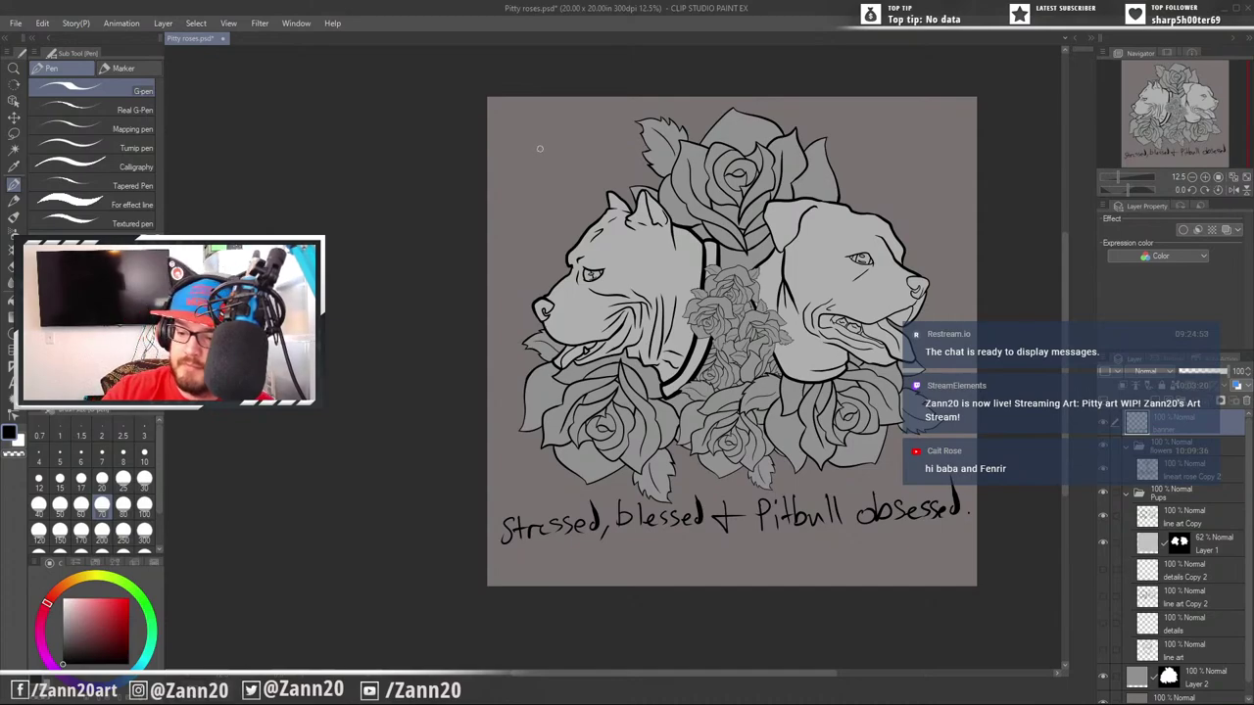
Handwrite "Punish the deed not the breed." across the top of the canvas, with "breed." on a second line
drag(520, 122, 522, 167)
drag(514, 124, 543, 153)
drag(544, 136, 559, 154)
mouse_move(563, 139)
mouse_down()
mouse_move(566, 154)
mouse_move(638, 122)
mouse_up()
click(563, 127)
mouse_move(641, 109)
mouse_down()
mouse_move(637, 133)
mouse_move(654, 133)
mouse_up()
mouse_move(660, 129)
mouse_down()
mouse_move(768, 131)
mouse_move(816, 117)
mouse_up()
mouse_move(830, 102)
mouse_down()
mouse_move(832, 124)
mouse_move(867, 132)
mouse_up()
drag(863, 120, 880, 115)
drag(883, 101, 898, 130)
mouse_move(900, 125)
mouse_down()
mouse_move(873, 149)
mouse_move(859, 175)
mouse_up()
drag(878, 157, 933, 168)
click(942, 159)
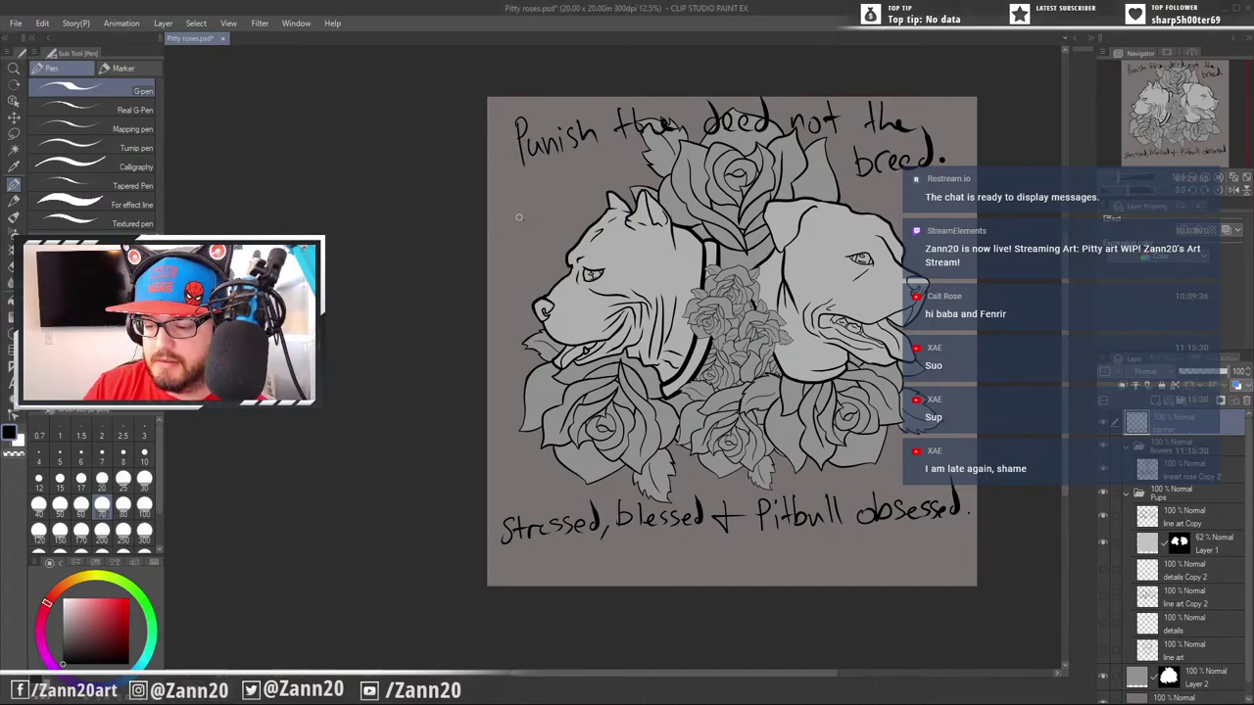
Handwrite "Hug-a-bull" from the empty space beside the left dog across its forehead and ears
mouse_move(524, 216)
mouse_down()
mouse_move(523, 253)
mouse_move(536, 248)
mouse_up()
mouse_move(524, 242)
mouse_down()
mouse_move(557, 242)
mouse_move(558, 270)
mouse_up()
mouse_move(587, 227)
mouse_down()
mouse_move(577, 233)
mouse_move(609, 233)
mouse_up()
drag(628, 229, 644, 233)
drag(655, 223, 671, 231)
drag(676, 205, 675, 224)
drag(686, 197, 690, 226)
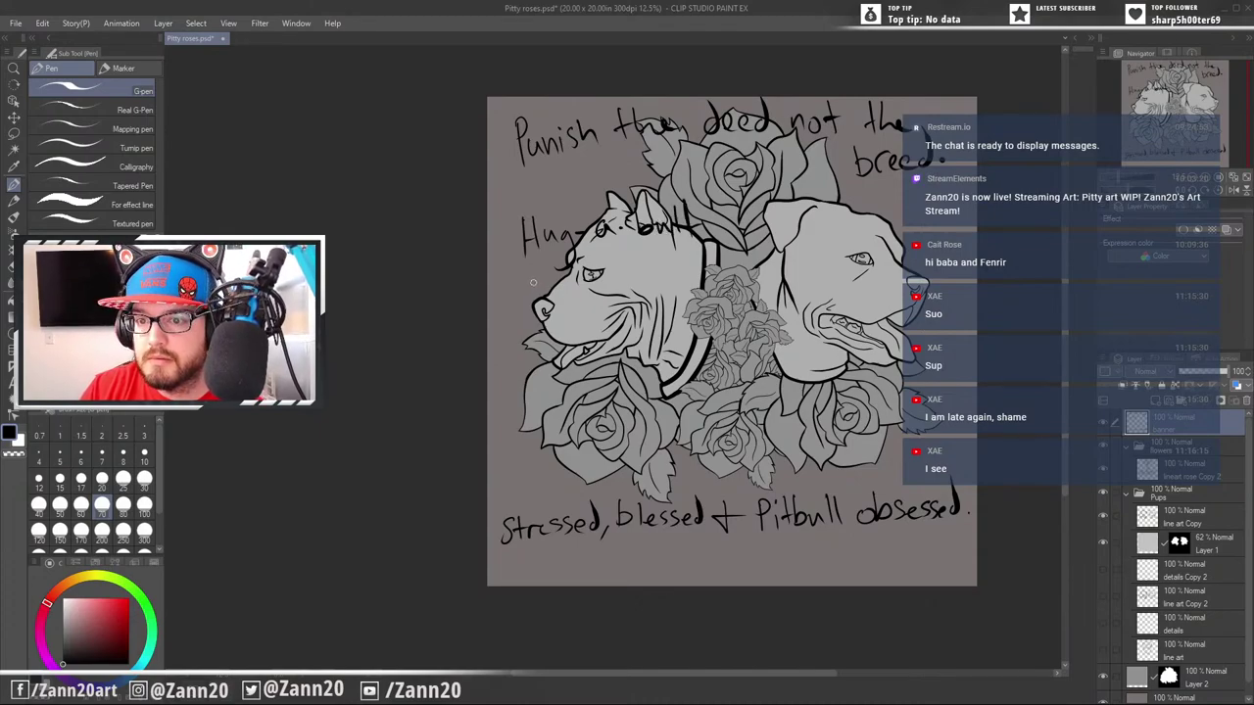
Handwrite "Love-a-bull" under "Hug-a-bull", running across the left dog's face
drag(530, 272, 543, 296)
drag(548, 288, 571, 278)
drag(571, 288, 651, 278)
drag(662, 262, 669, 284)
drag(680, 268, 694, 281)
drag(696, 251, 712, 283)
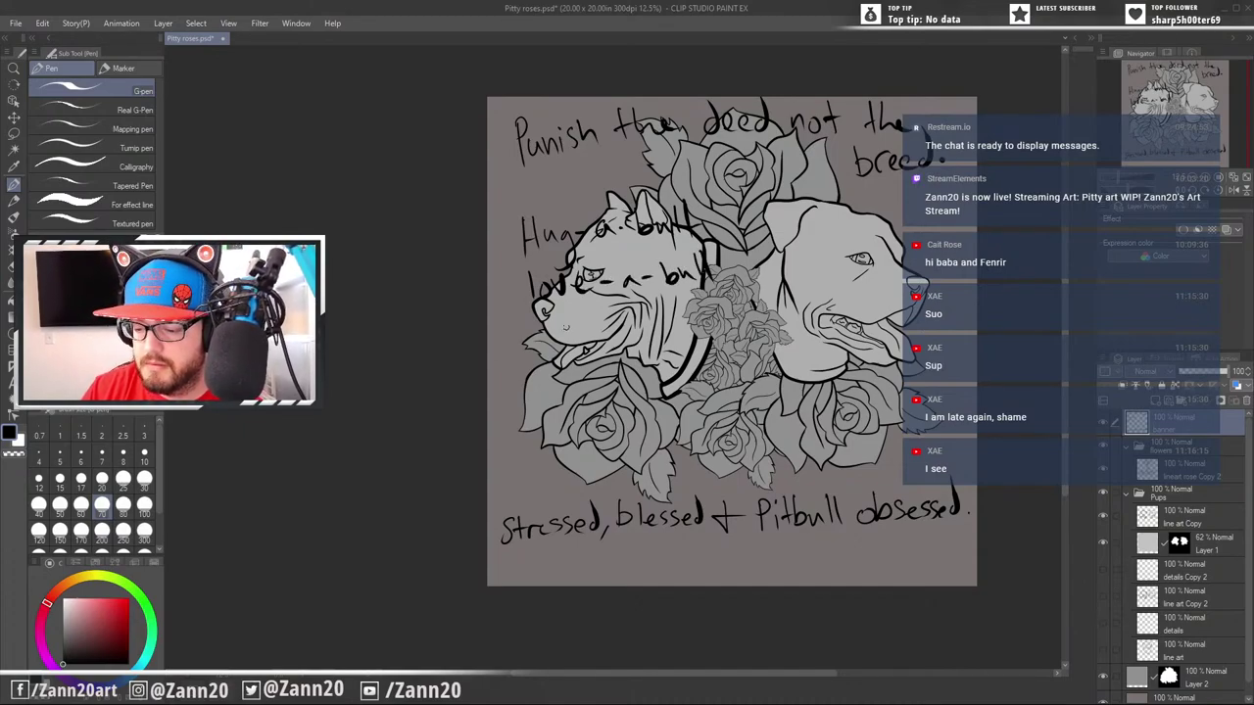
Handwrite "Kiss-a-bull" under "Love-a-bull", across the left dog's muzzle and neck
drag(539, 319, 541, 347)
mouse_move(556, 324)
mouse_down()
mouse_move(543, 335)
mouse_move(559, 345)
mouse_up()
click(567, 318)
mouse_move(565, 328)
mouse_down()
mouse_move(591, 339)
mouse_move(656, 315)
mouse_up()
mouse_move(664, 303)
mouse_down()
mouse_move(668, 328)
mouse_move(706, 327)
mouse_up()
drag(707, 298, 713, 324)
drag(718, 294, 725, 331)
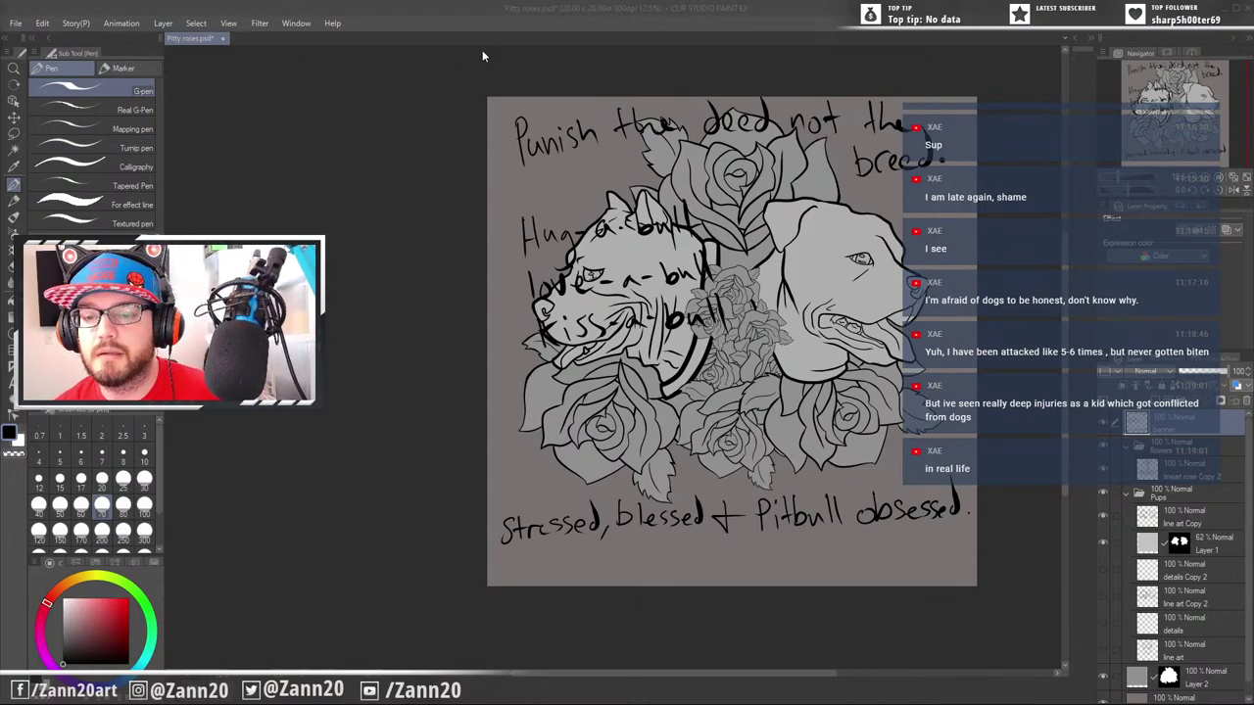
Handwrite "Dont bully" in black across the lower-left rose
click(527, 15)
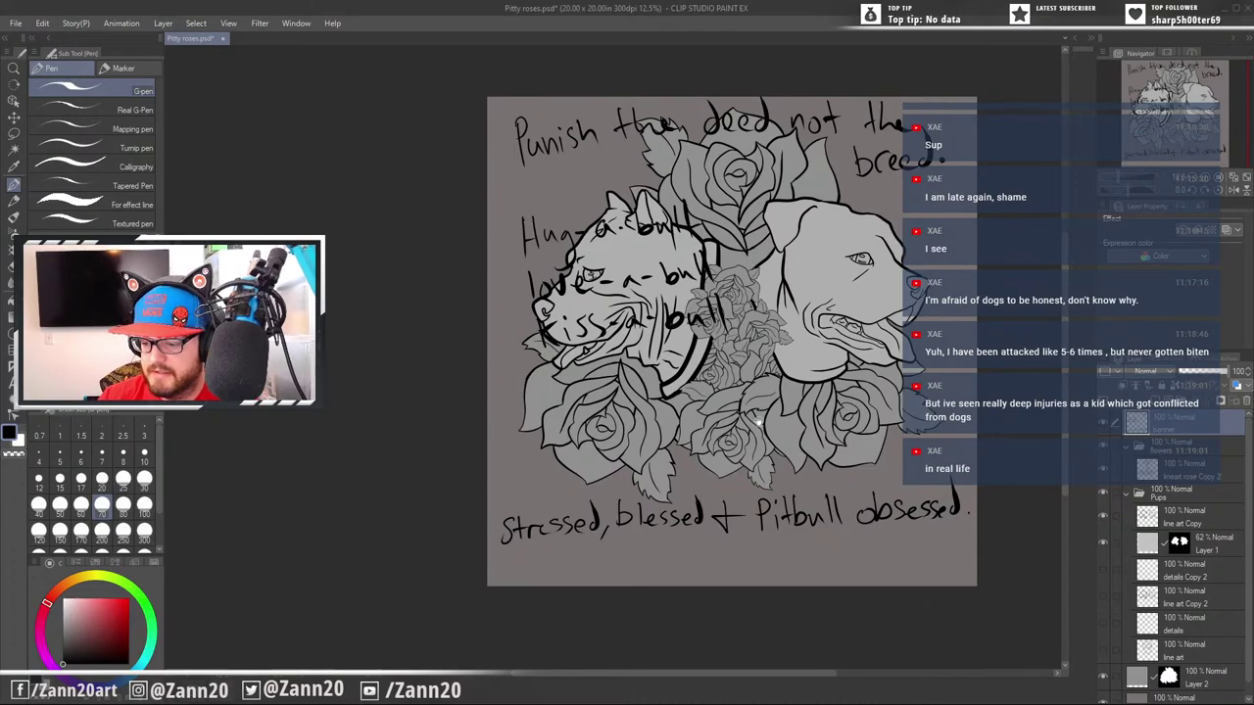
drag(758, 421, 654, 430)
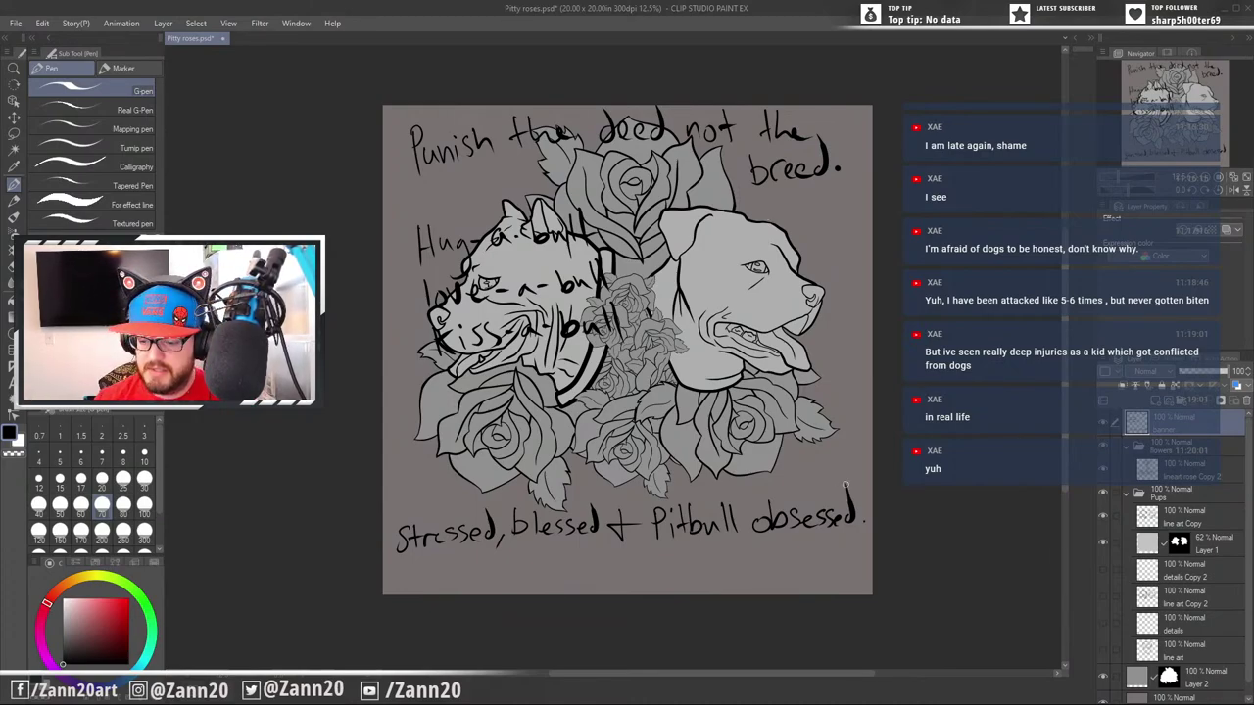
mouse_move(410, 415)
mouse_down()
mouse_move(416, 453)
mouse_move(412, 441)
mouse_move(441, 429)
mouse_move(470, 441)
mouse_up()
drag(470, 404, 477, 440)
drag(468, 429, 515, 436)
mouse_move(513, 425)
mouse_down()
mouse_move(525, 418)
mouse_move(515, 436)
mouse_up()
drag(530, 416, 552, 431)
drag(552, 399, 560, 434)
mouse_move(559, 395)
mouse_down()
mouse_move(584, 423)
mouse_move(564, 467)
mouse_up()
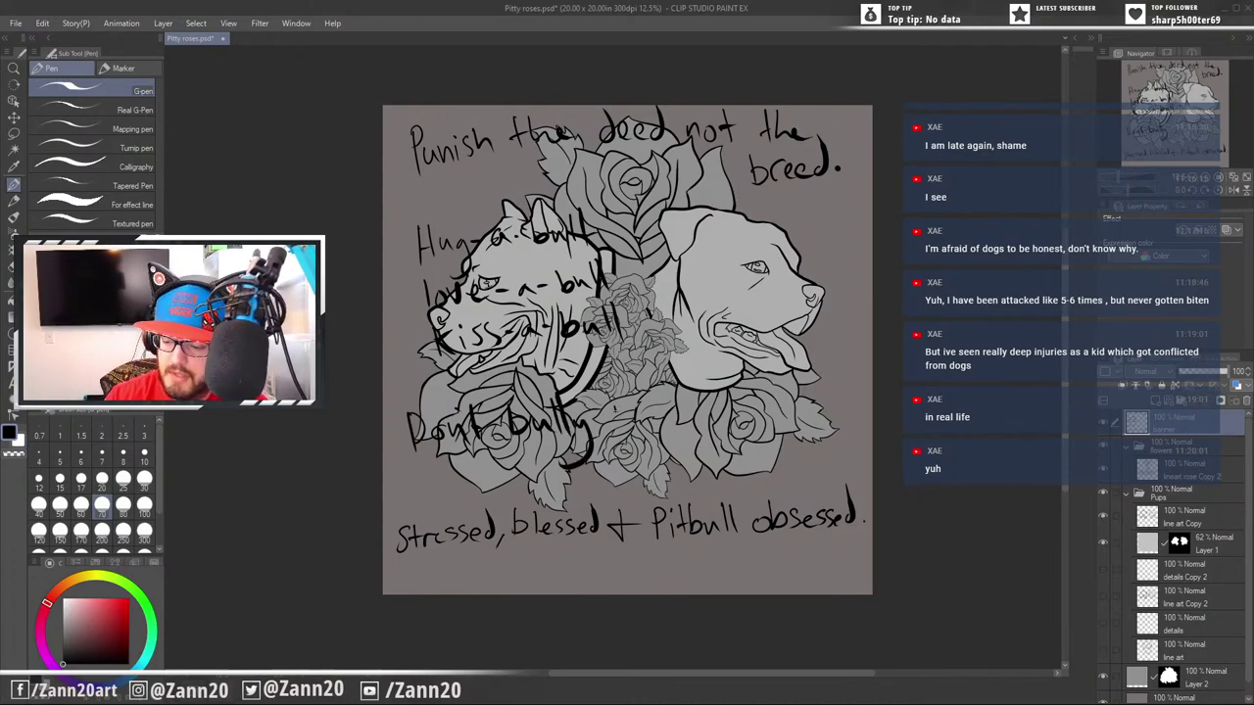
Continue the slogan with "My breed" across the lower middle and lower-right roses
drag(616, 402, 614, 425)
drag(618, 402, 658, 418)
mouse_move(669, 404)
mouse_down()
mouse_move(662, 445)
mouse_move(691, 426)
mouse_up()
mouse_move(687, 411)
mouse_down()
mouse_move(711, 411)
mouse_move(689, 427)
mouse_up()
drag(719, 397, 748, 402)
drag(737, 413, 762, 421)
drag(764, 411, 784, 415)
drag(795, 401, 803, 418)
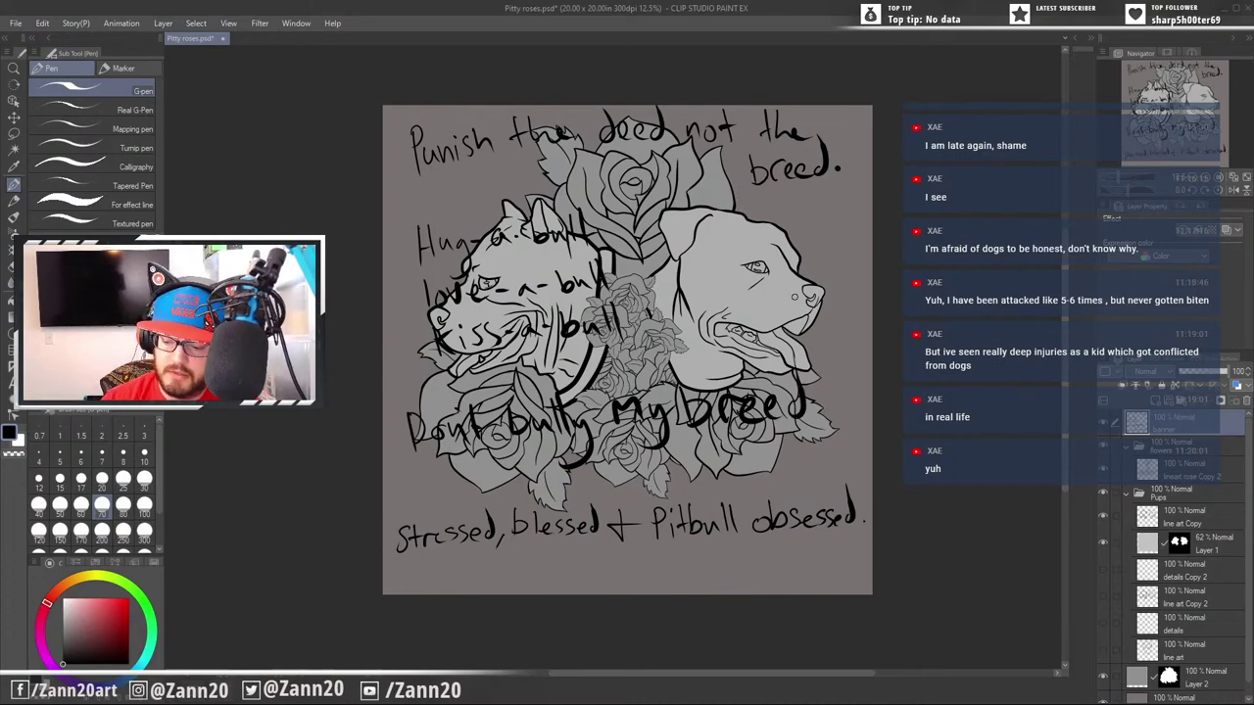
Handwrite "misunderstood" beneath the "Stressed, blessed + Pitbull obsessed." slogan near the canvas's lower edge
drag(452, 570, 449, 586)
drag(453, 574, 502, 582)
click(480, 561)
drag(520, 563, 538, 577)
drag(538, 564, 551, 576)
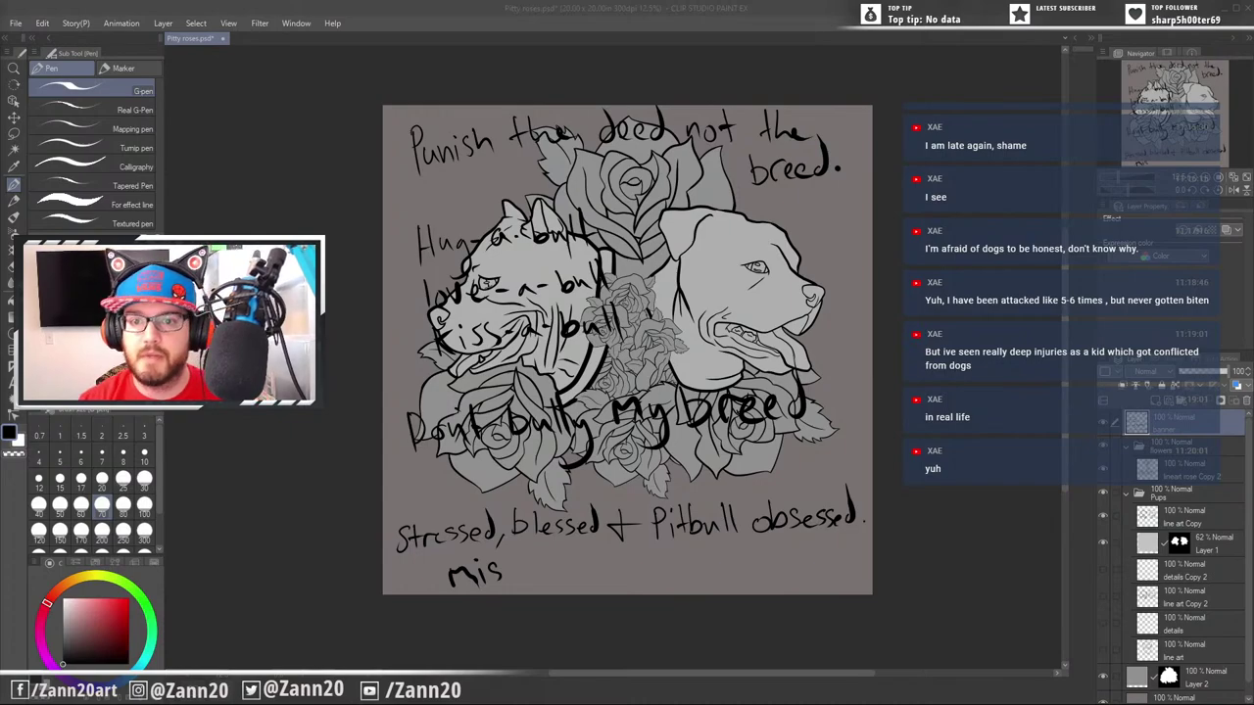
mouse_move(508, 562)
mouse_down()
mouse_move(523, 576)
mouse_move(575, 573)
mouse_up()
mouse_move(577, 560)
mouse_down()
mouse_move(590, 558)
mouse_move(594, 576)
mouse_move(676, 563)
mouse_move(690, 537)
mouse_up()
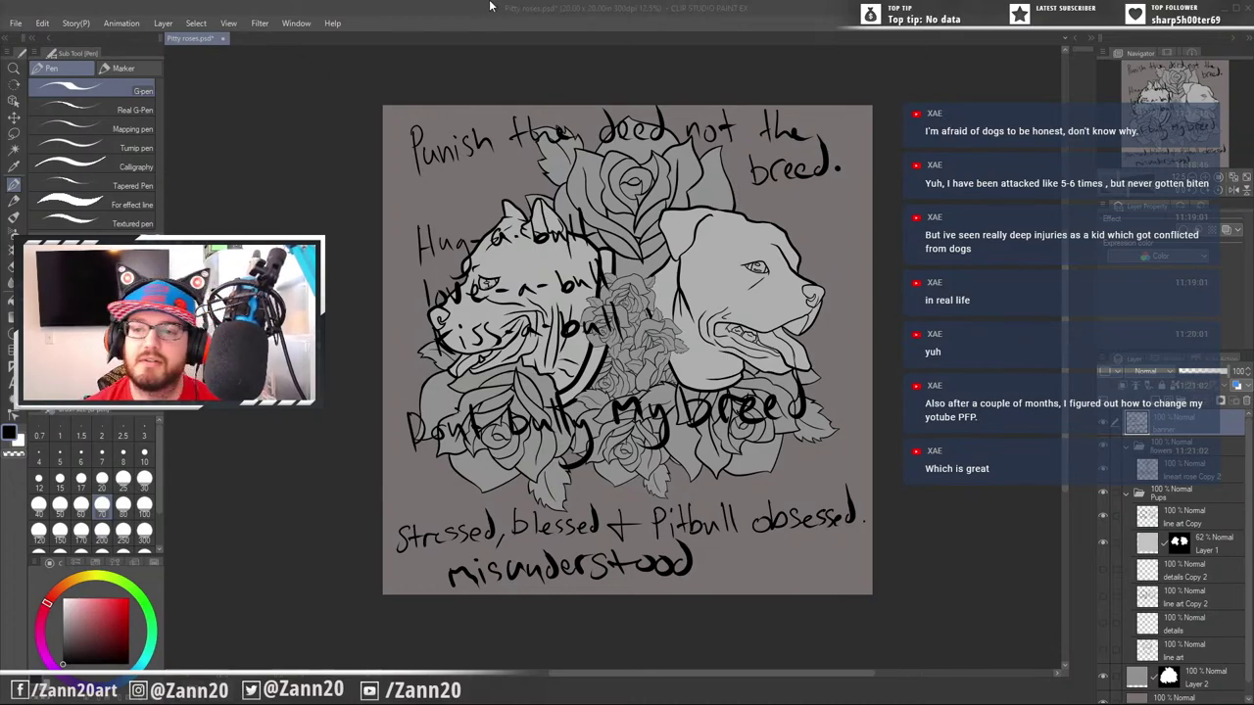
Create a new raster layer named banner directly beneath the banner ideas layer, and hide the banner ideas layer
click(585, 14)
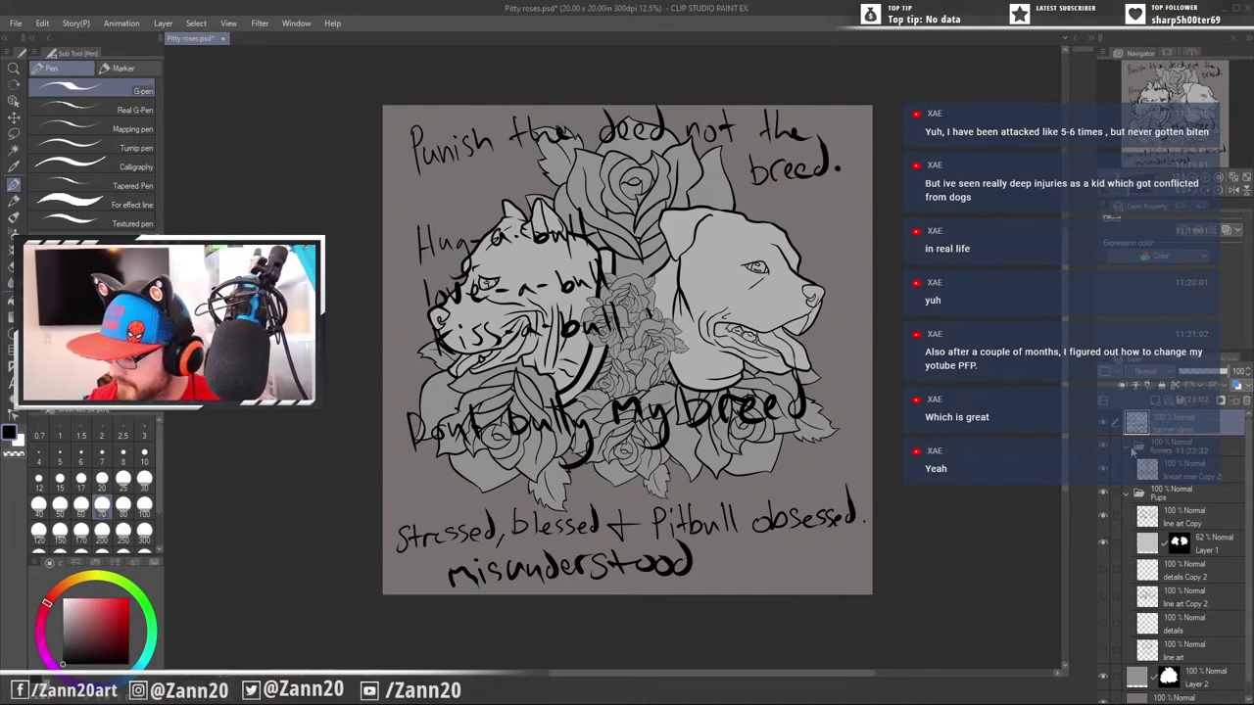
click(1103, 360)
click(1021, 221)
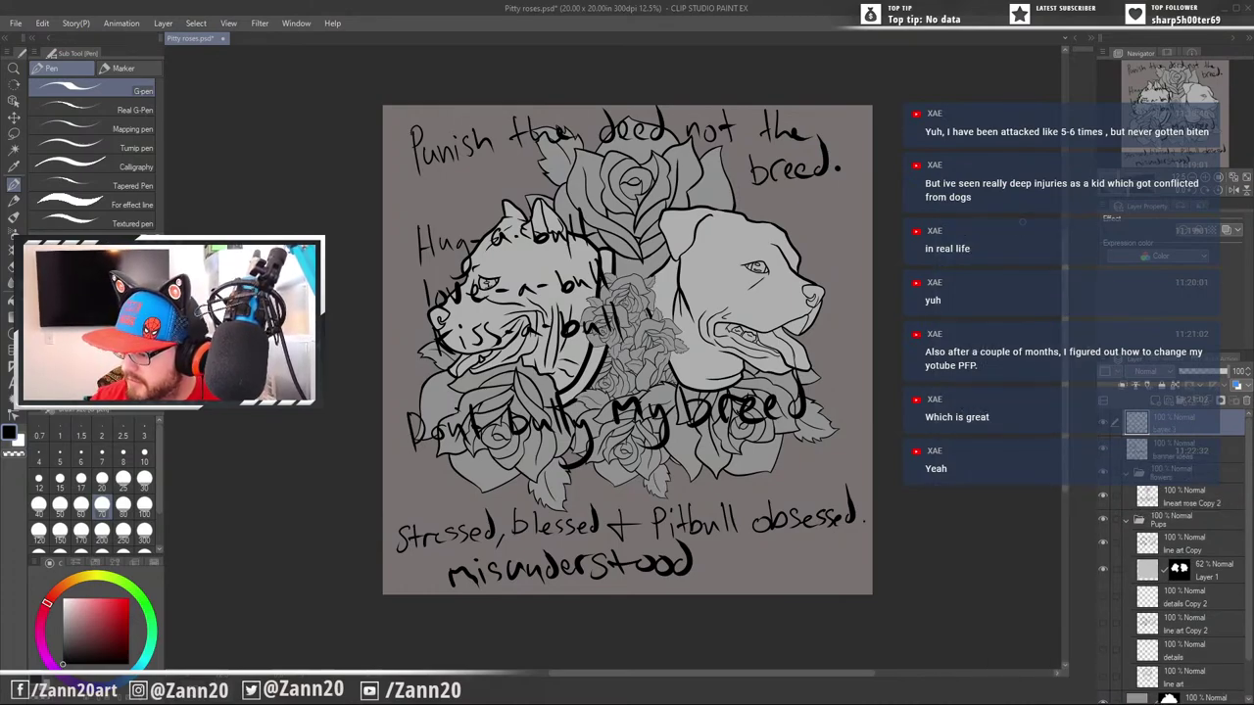
drag(1154, 427, 1163, 459)
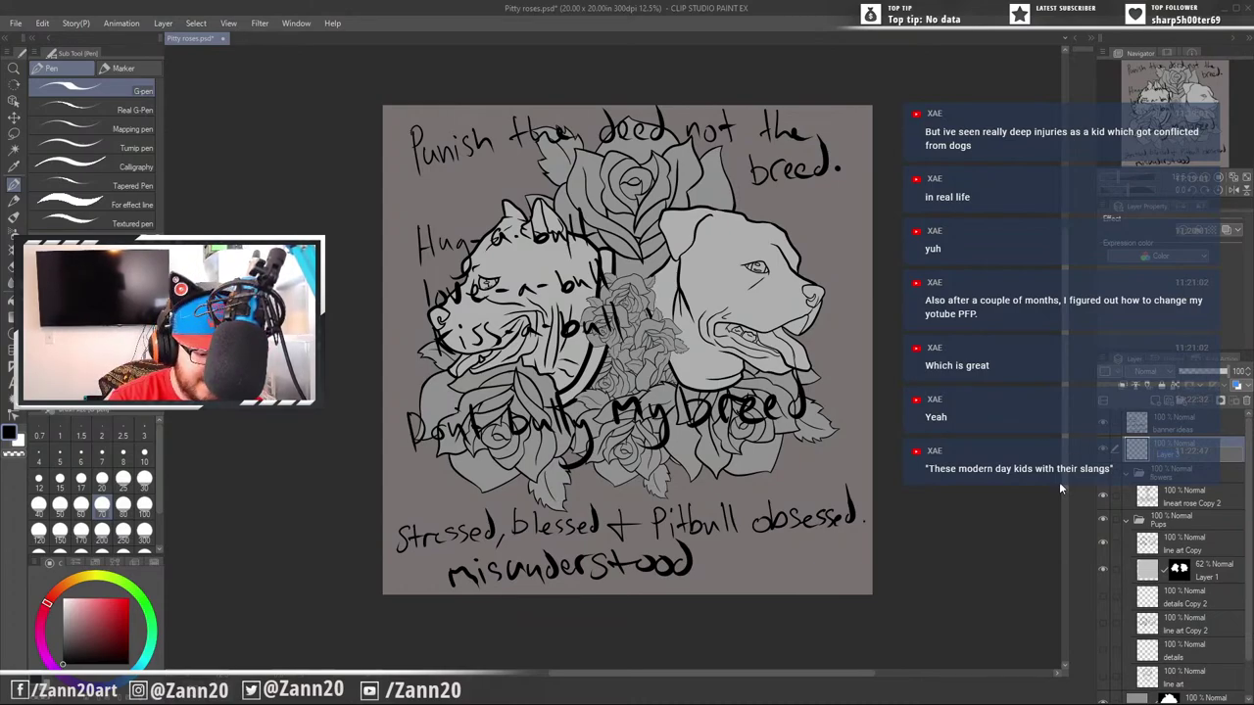
text(banner)
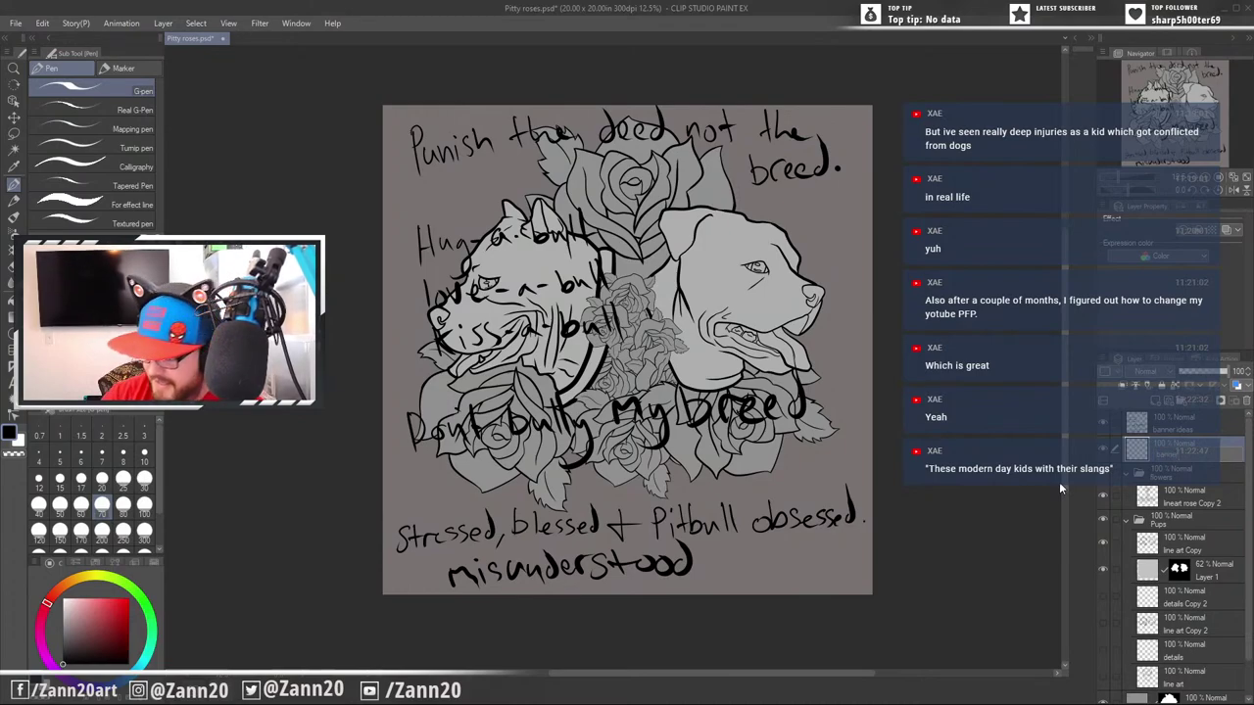
click(1133, 458)
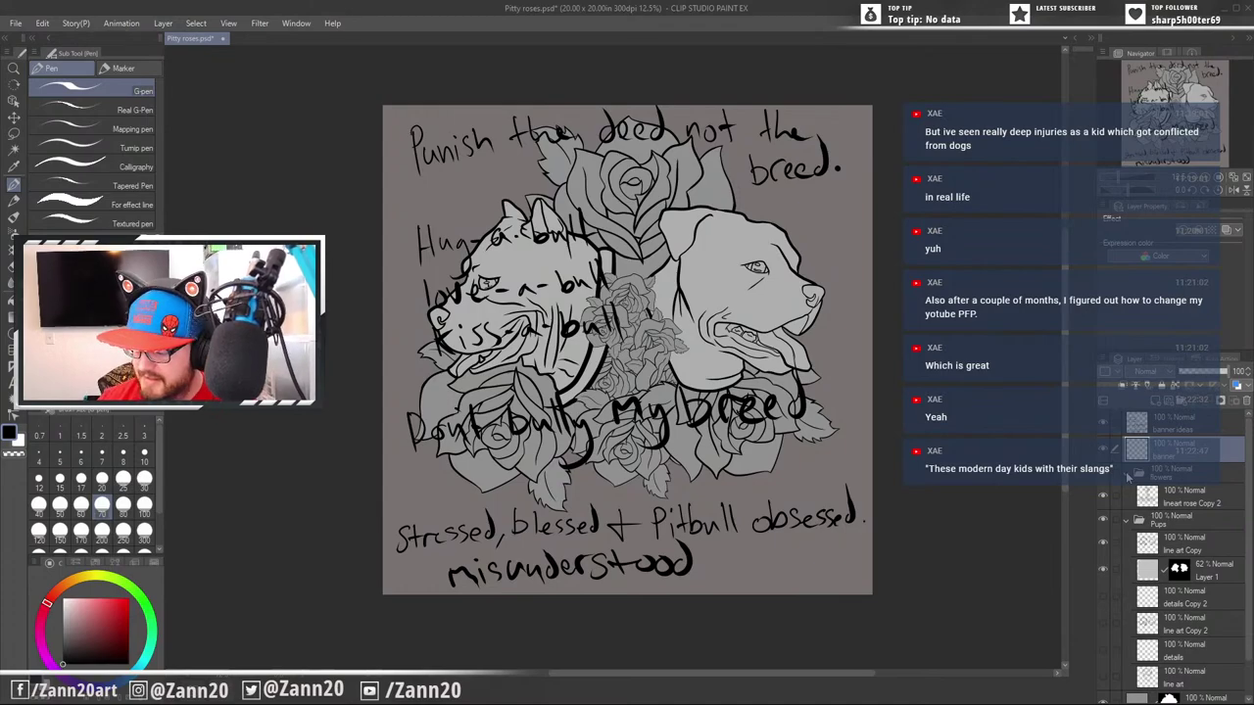
click(1106, 423)
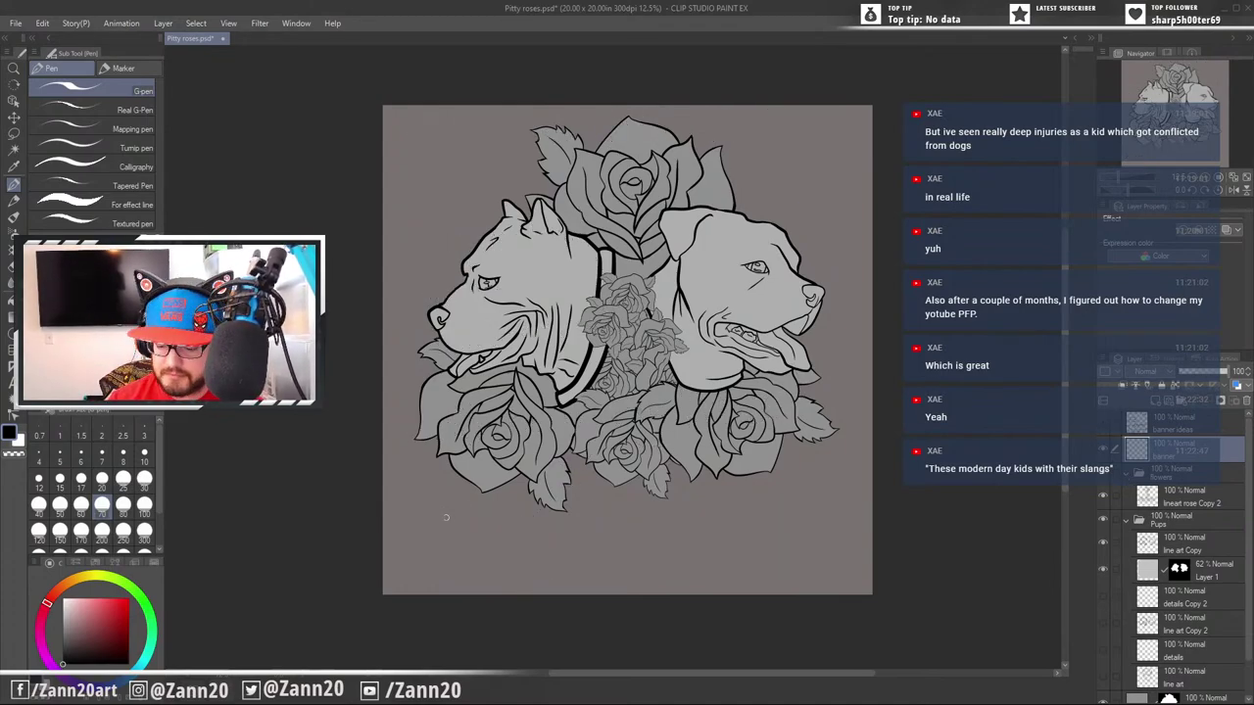
Draw a long shallow arc across the bottom of the roses and place a duplicate below it as the banner's lower edge
mouse_move(431, 521)
mouse_down()
mouse_move(617, 475)
mouse_move(873, 511)
mouse_up()
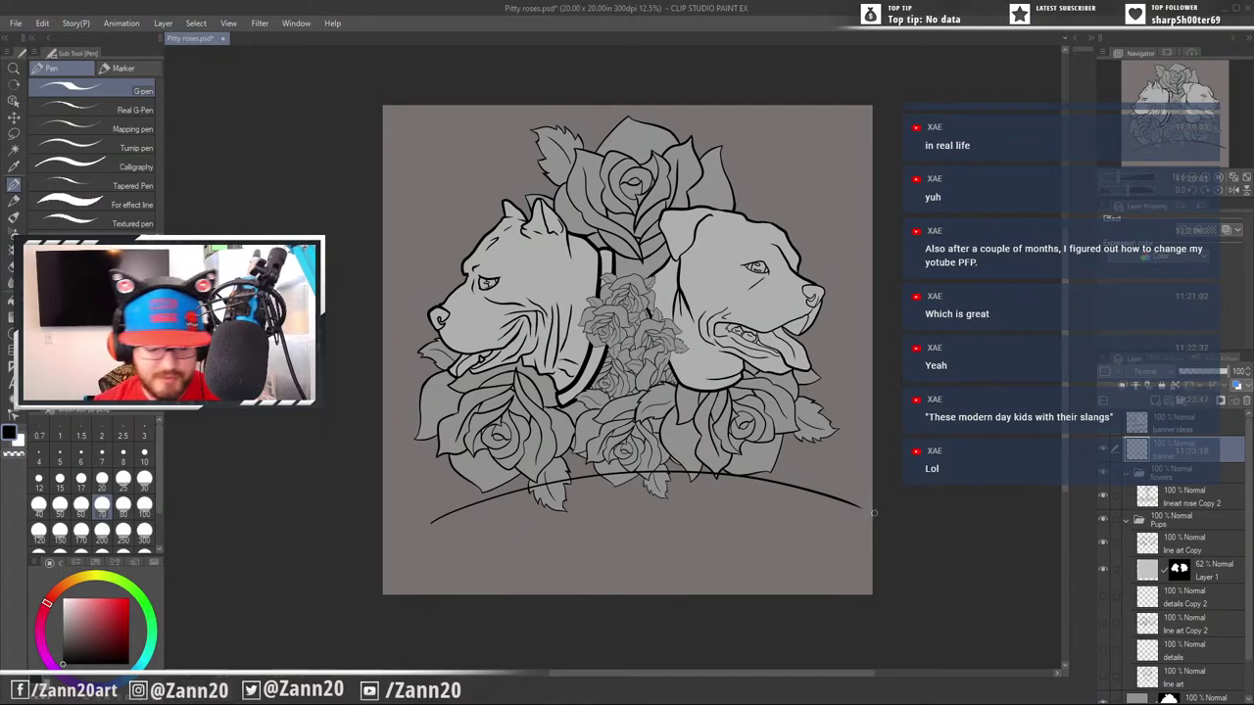
key(m)
mouse_move(890, 545)
mouse_down()
mouse_move(890, 455)
mouse_move(801, 395)
mouse_move(422, 596)
mouse_move(948, 513)
mouse_up()
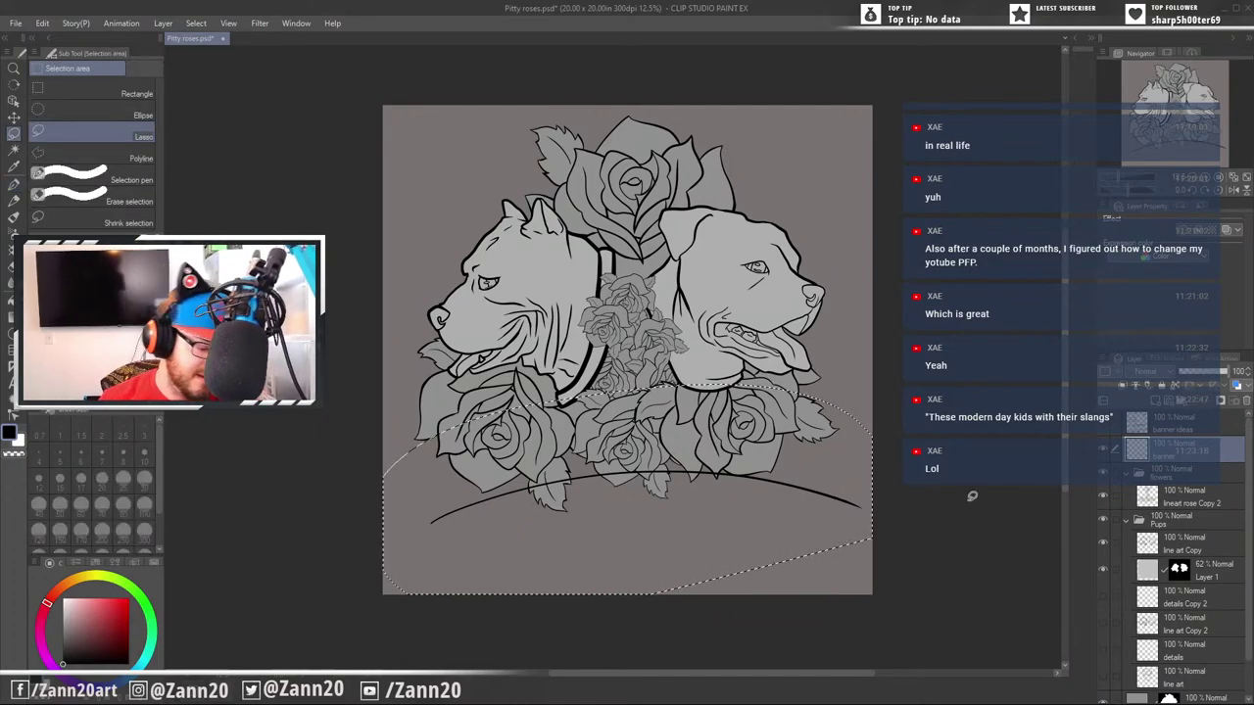
key(ctrl+c)
key(ctrl+v)
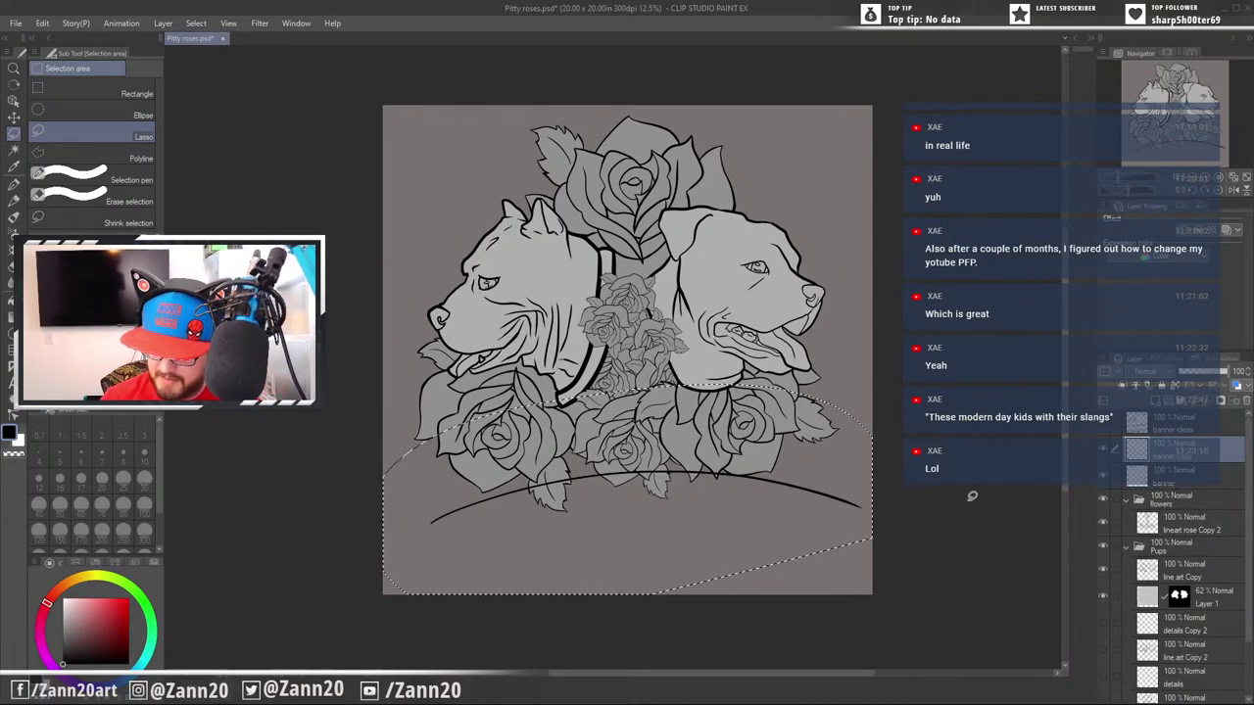
key(ctrl+t)
mouse_move(710, 472)
mouse_down()
mouse_move(707, 548)
mouse_move(702, 525)
mouse_move(640, 531)
mouse_up()
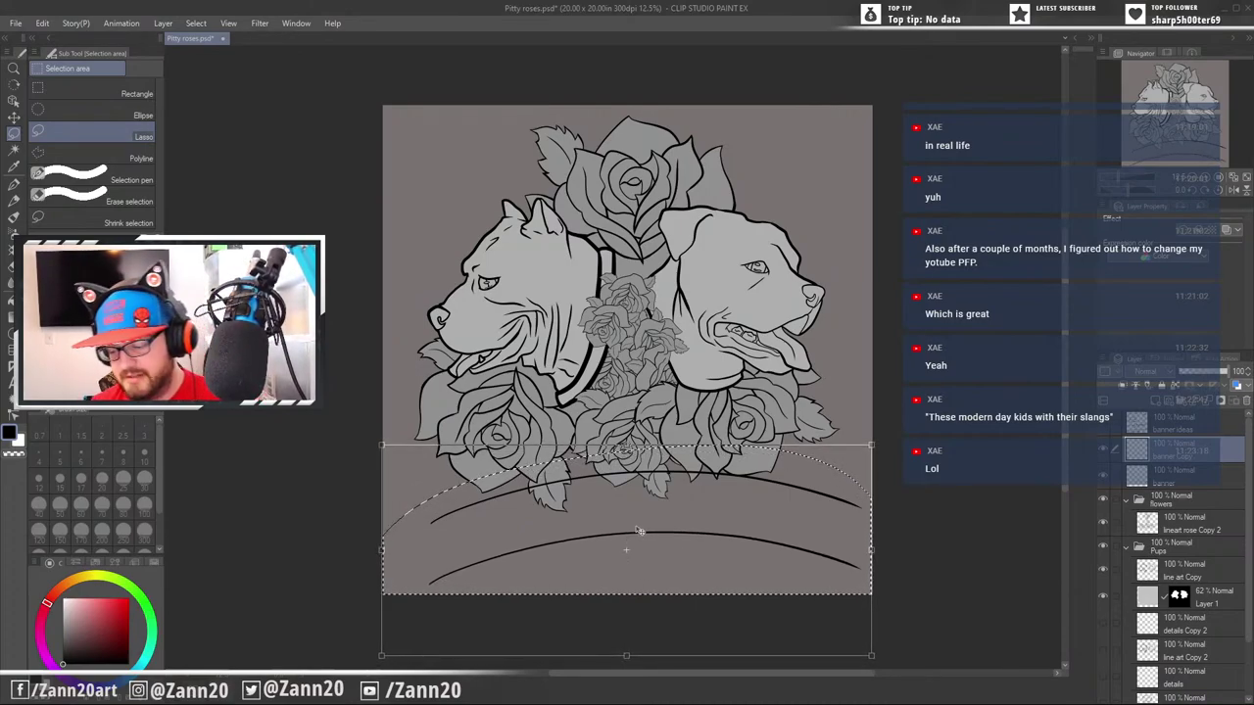
key(Return)
key(ctrl+d)
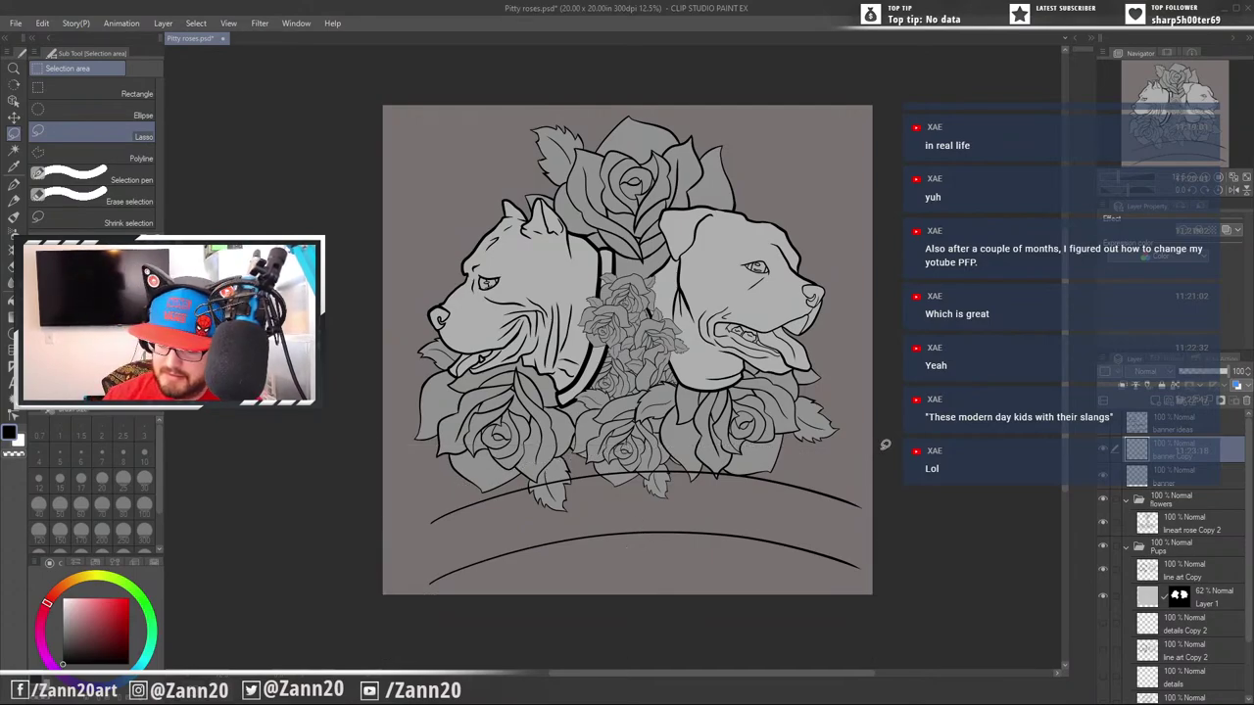
Merge the banner Copy layer and the banner layer into one layer
click(1140, 480)
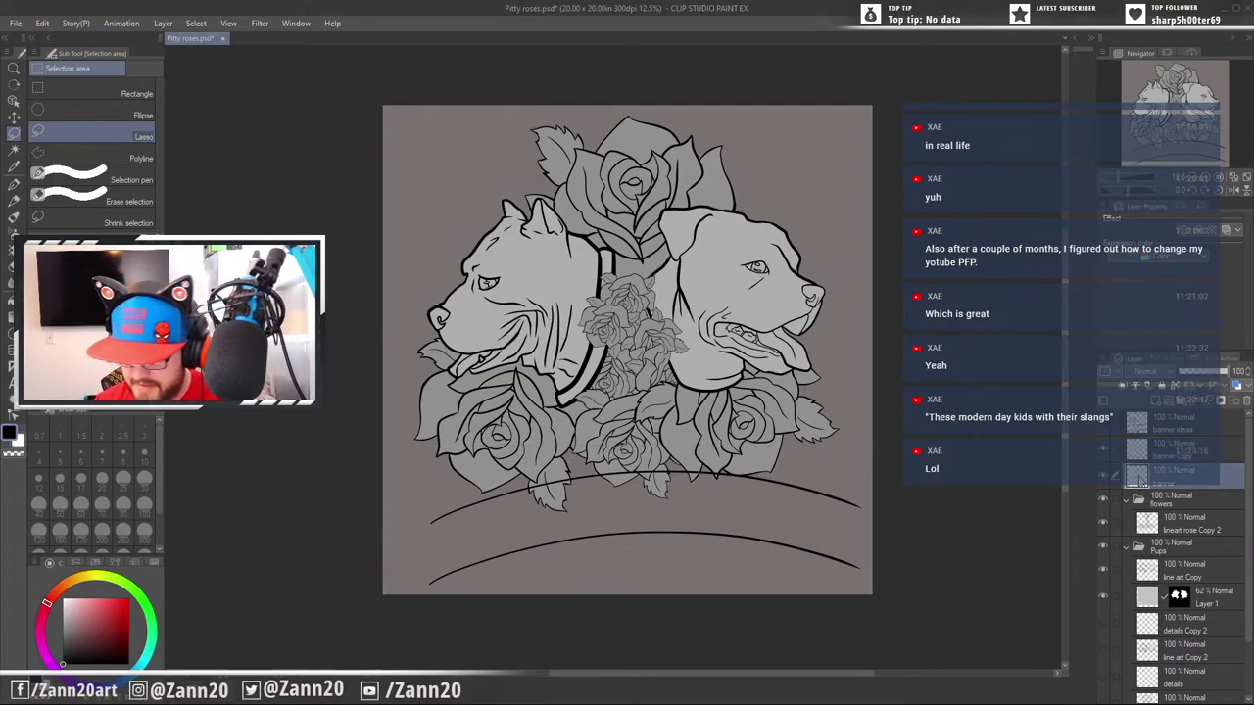
shift+click(1140, 452)
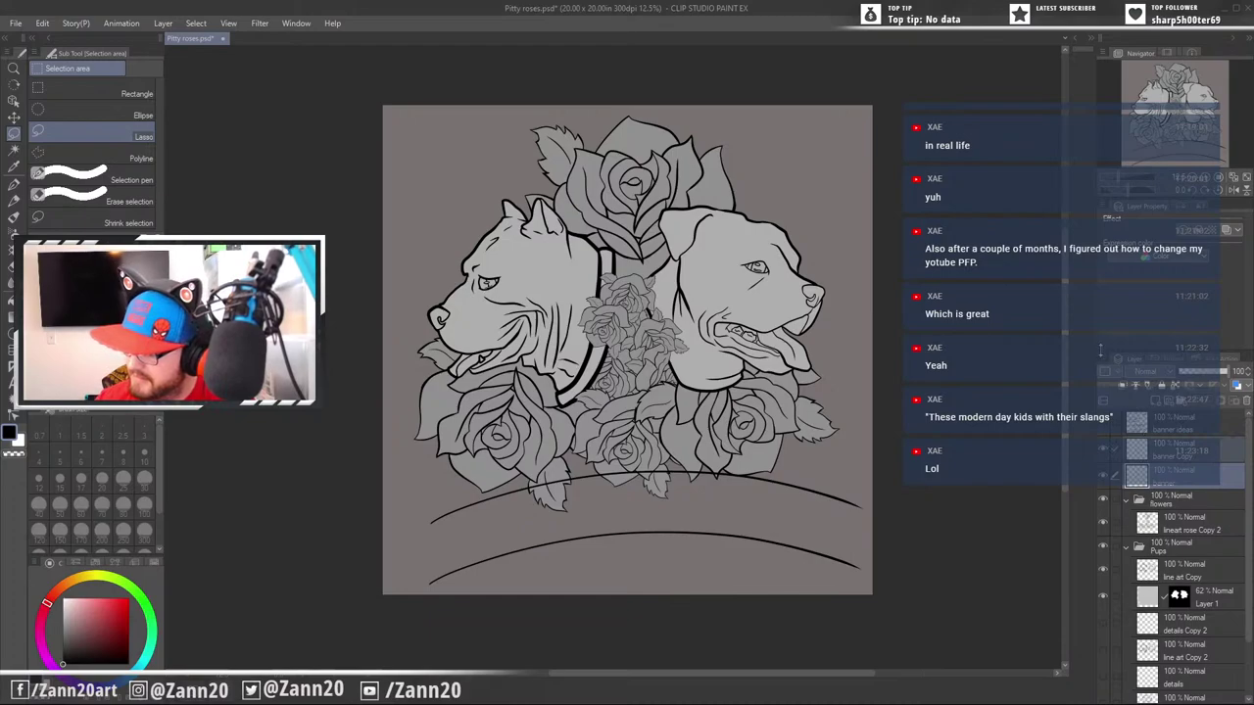
click(1104, 360)
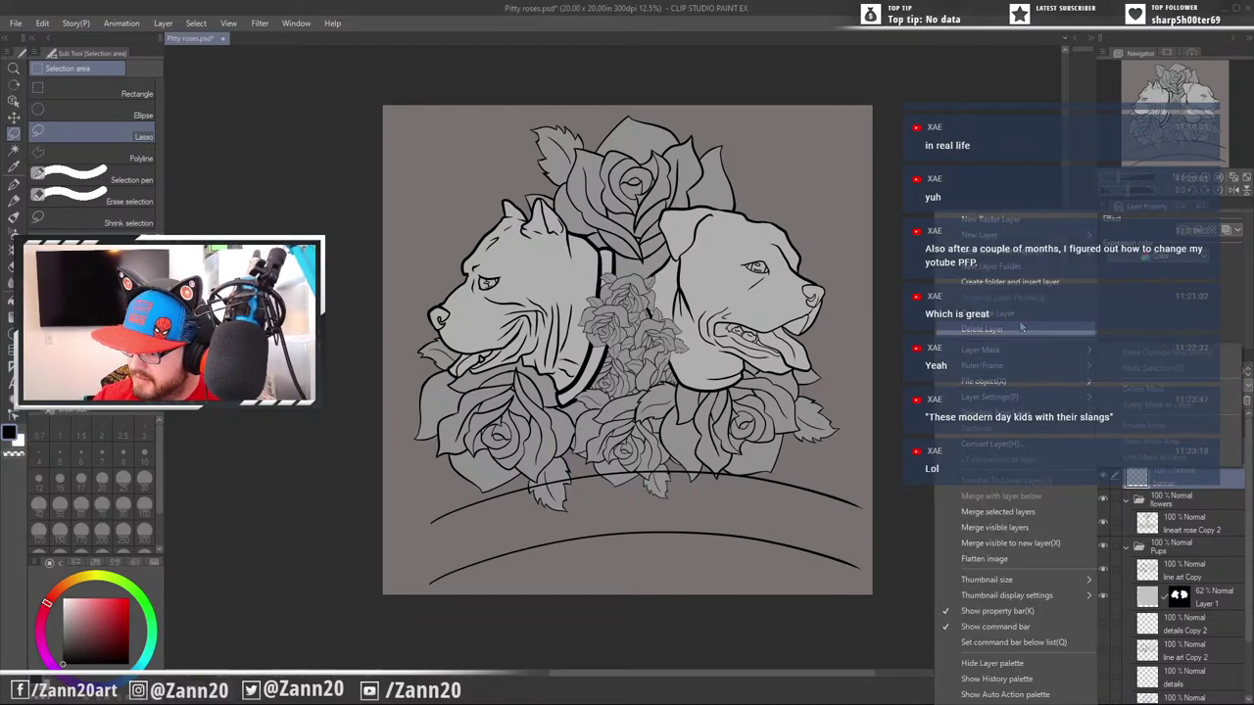
click(1022, 514)
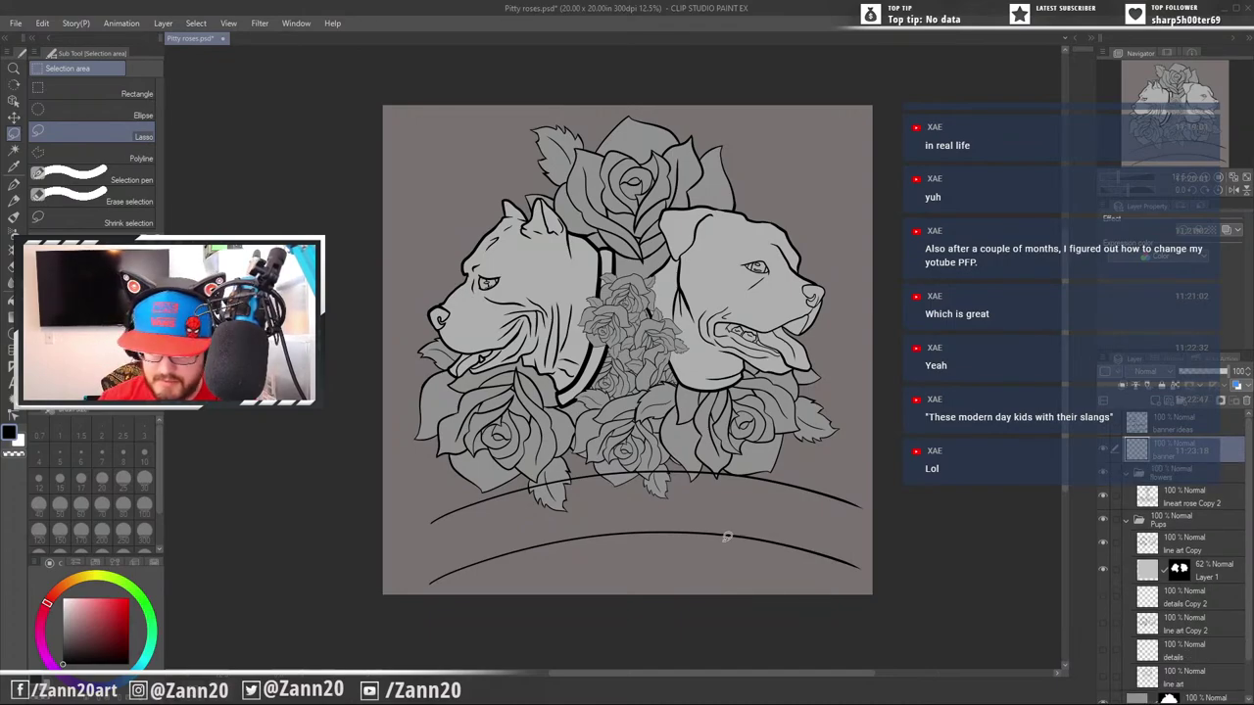
Shift the merged arcs slightly left so they sit centred beneath the dogs, and ready the G-pen
key(ctrl+t)
drag(734, 537, 737, 567)
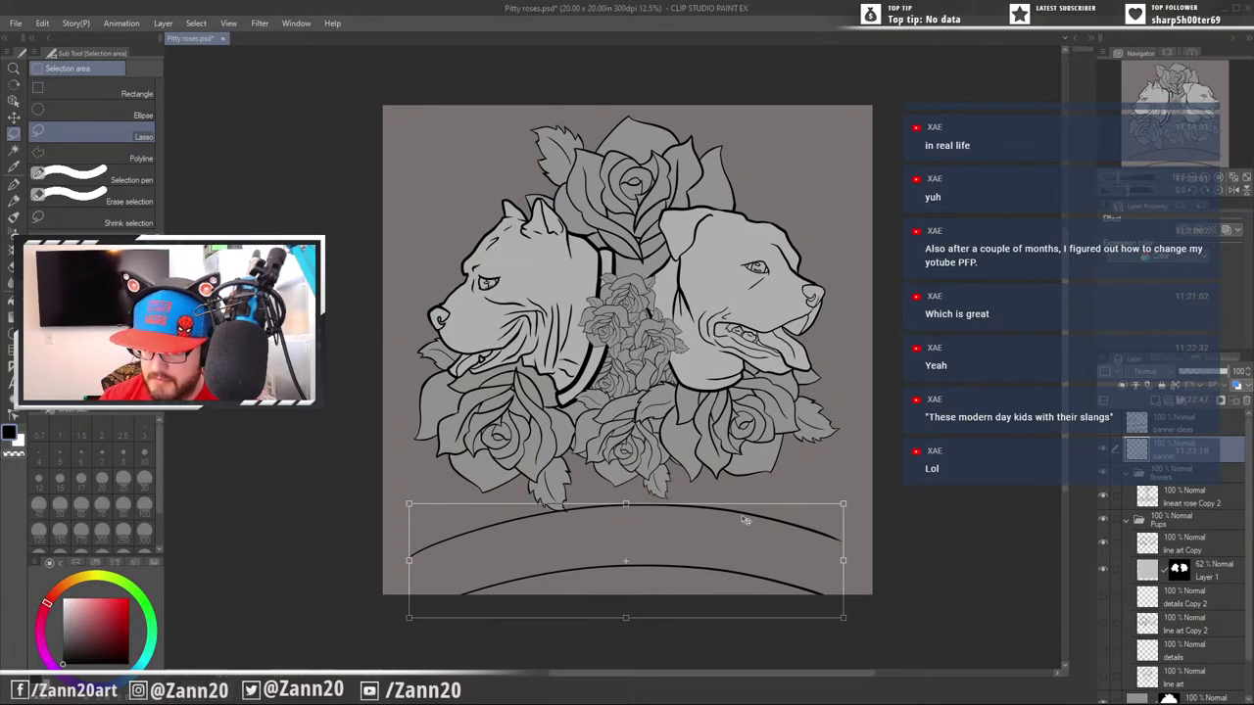
drag(727, 544, 670, 551)
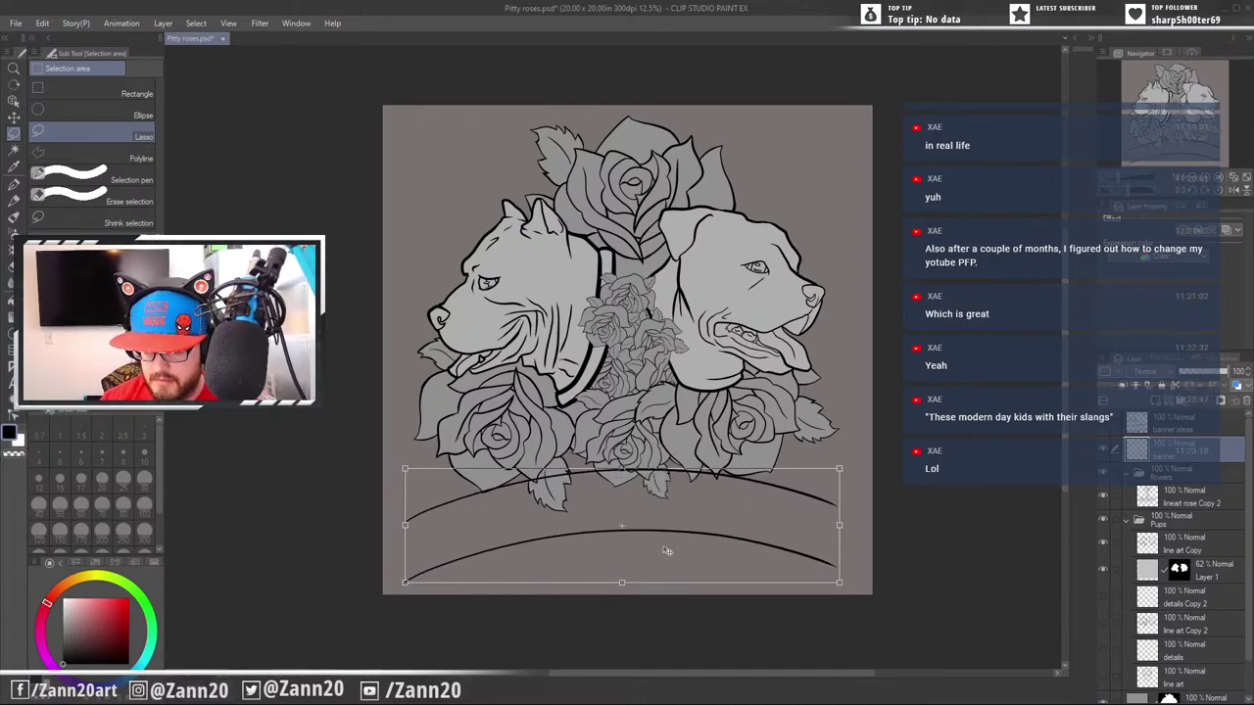
key(Return)
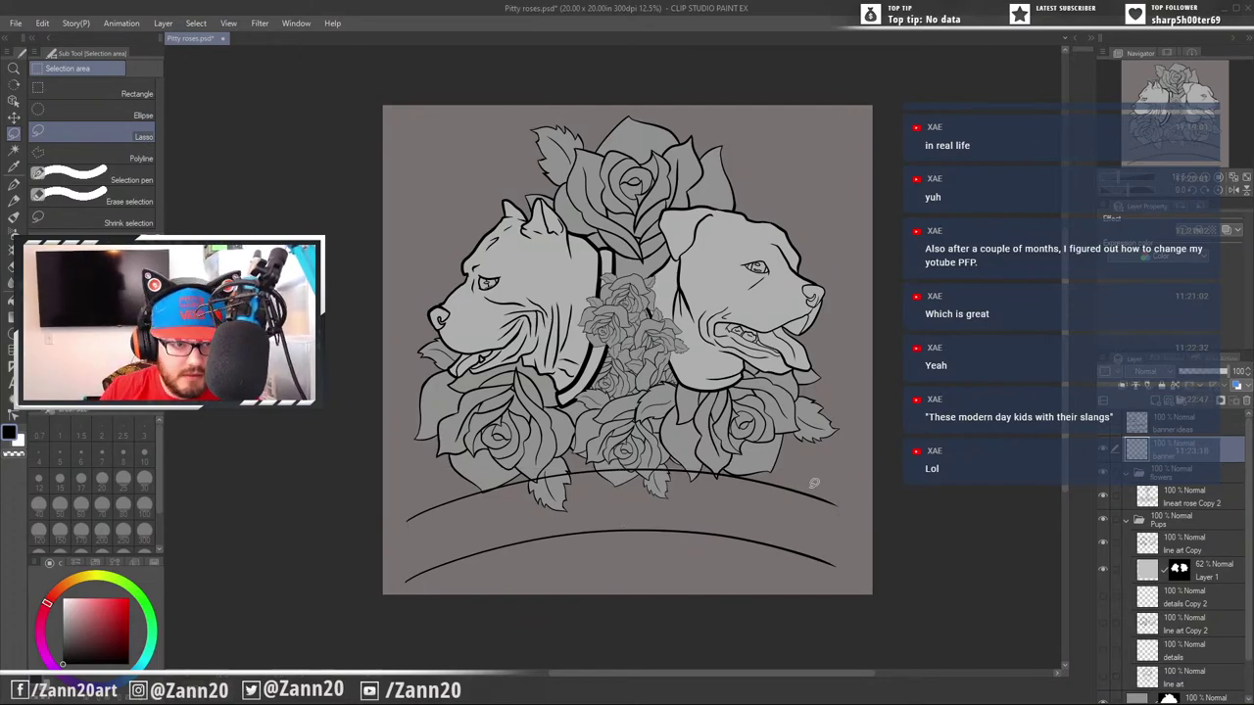
key(p)
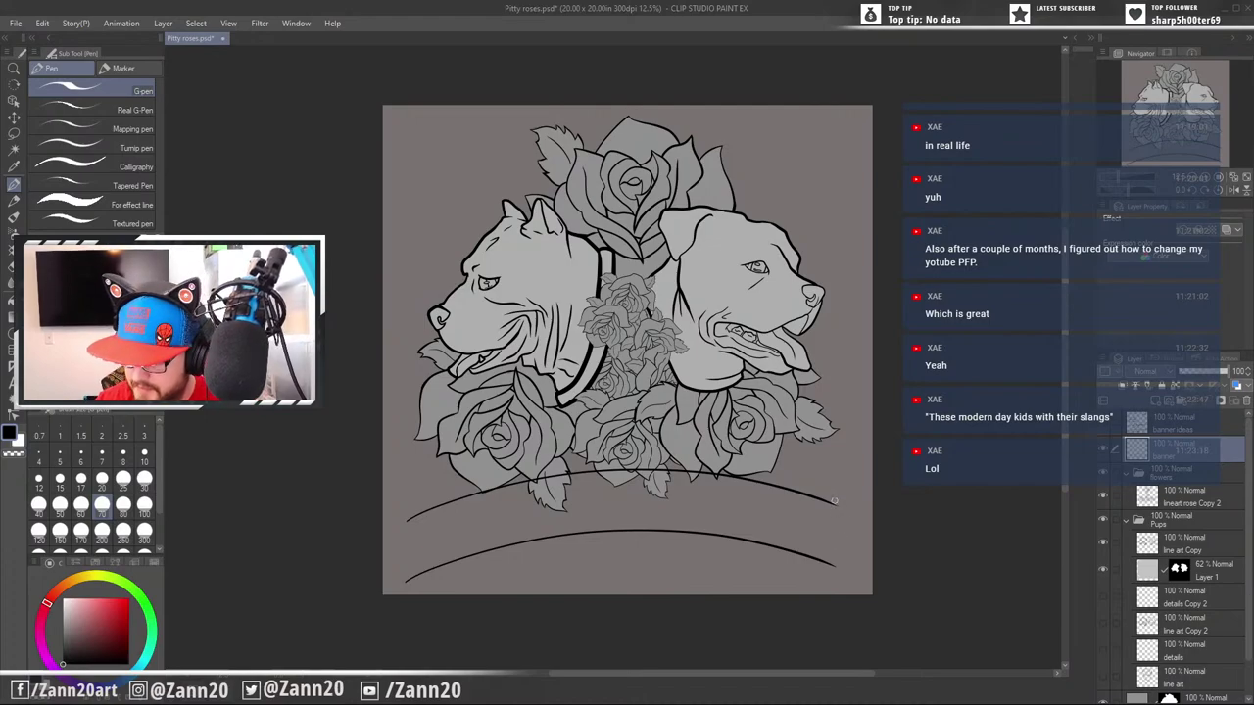
drag(834, 501, 831, 567)
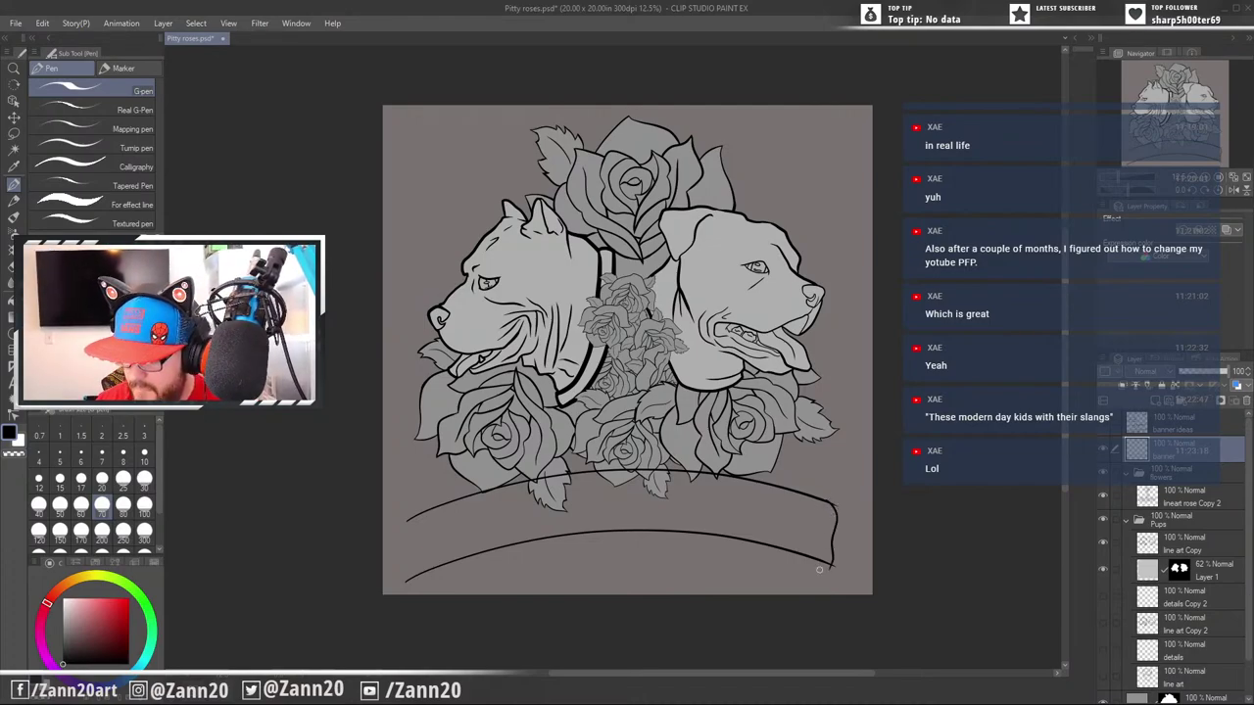
key(ctrl+z)
mouse_move(823, 494)
mouse_down()
mouse_move(834, 508)
mouse_move(813, 576)
mouse_up()
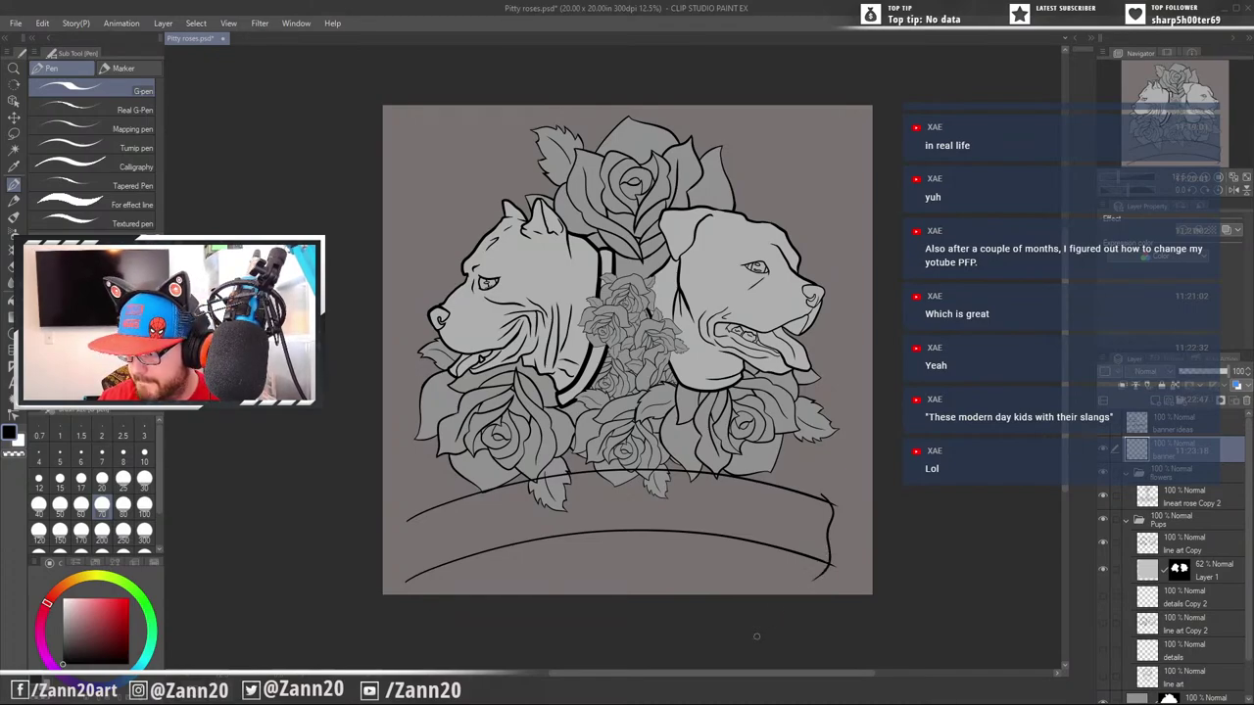
key(ctrl+z)
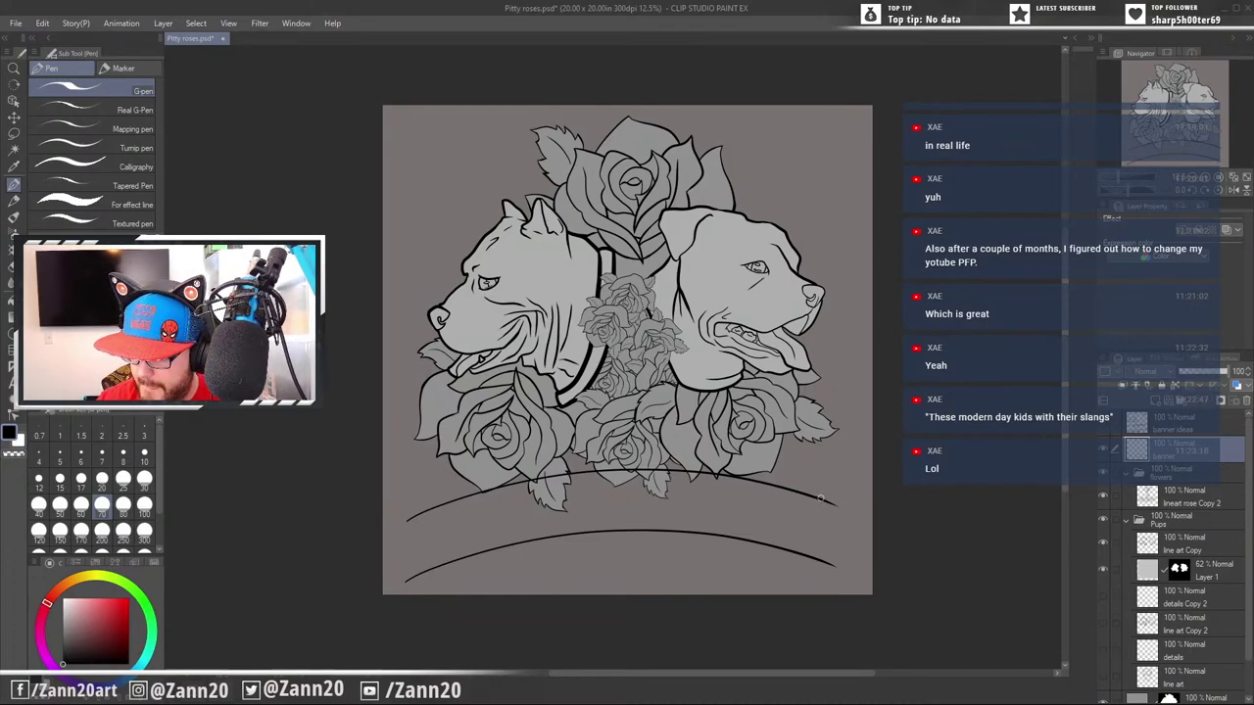
drag(835, 511, 829, 577)
key(ctrl+z)
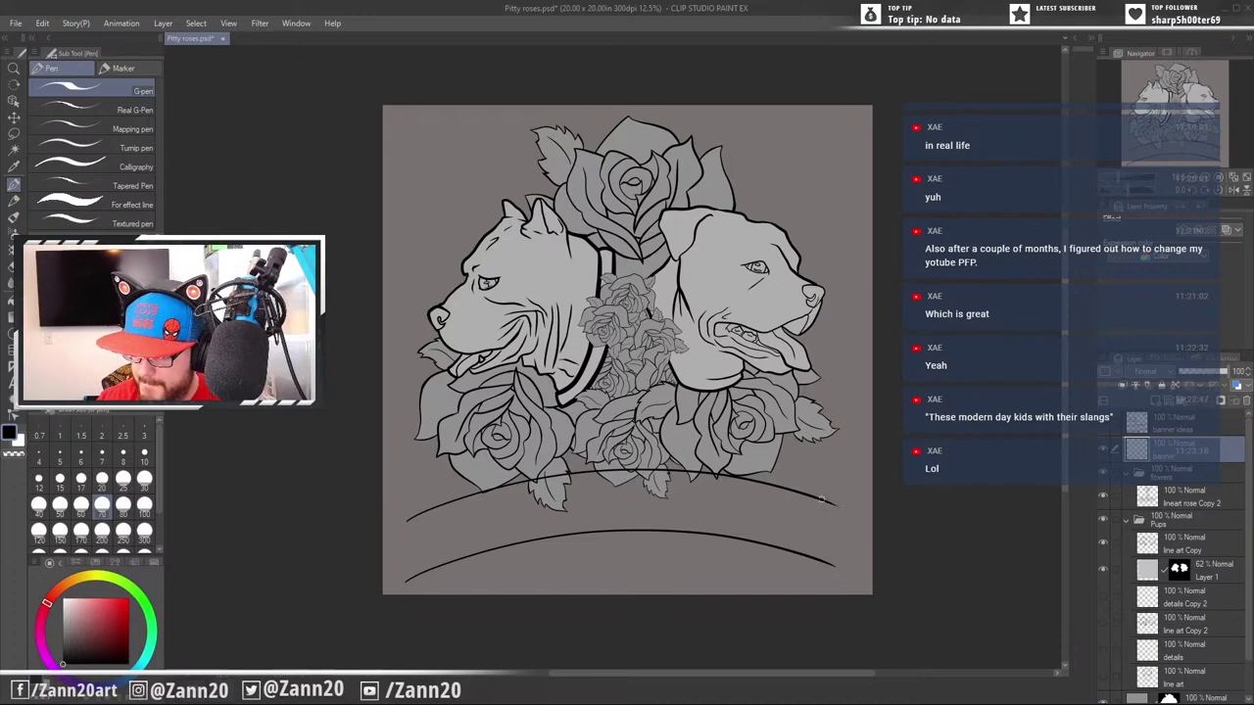
Close the banner's right end with a slightly bowed vertical stroke joining the two arcs
mouse_move(817, 497)
mouse_down()
mouse_move(832, 507)
mouse_move(834, 570)
mouse_up()
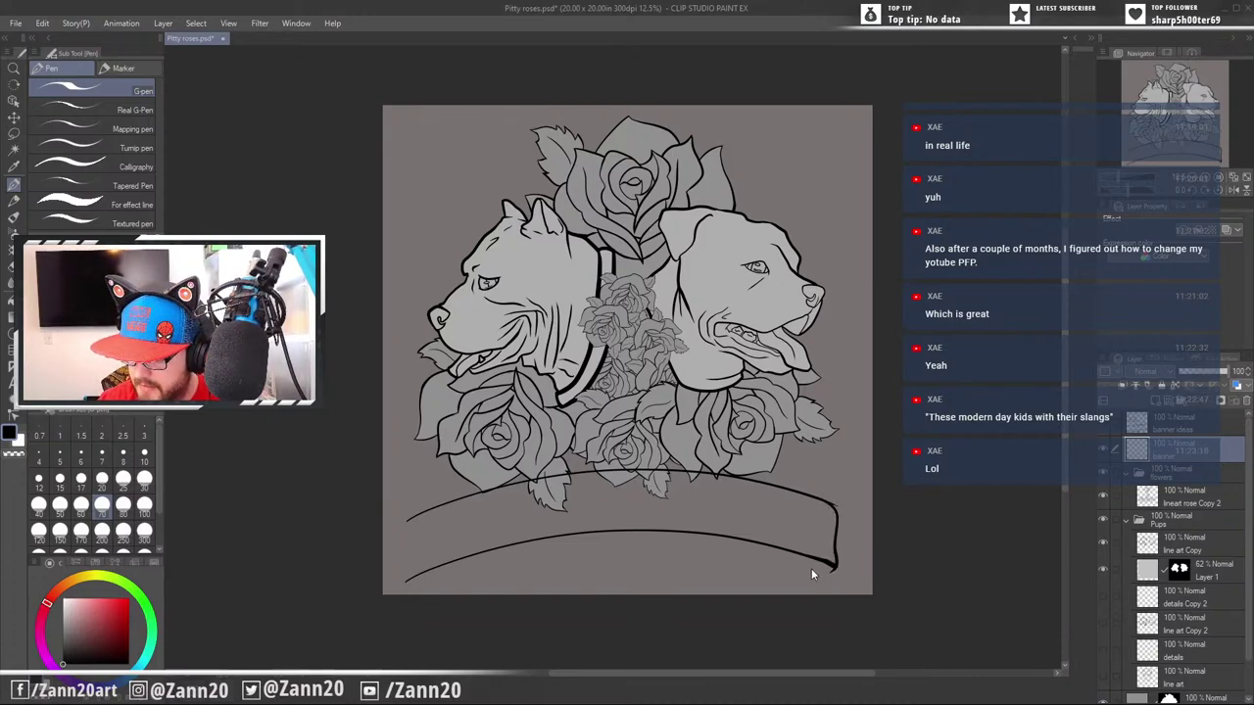
mouse_move(836, 567)
mouse_down()
mouse_move(805, 554)
mouse_move(825, 566)
mouse_up()
key(ctrl+z)
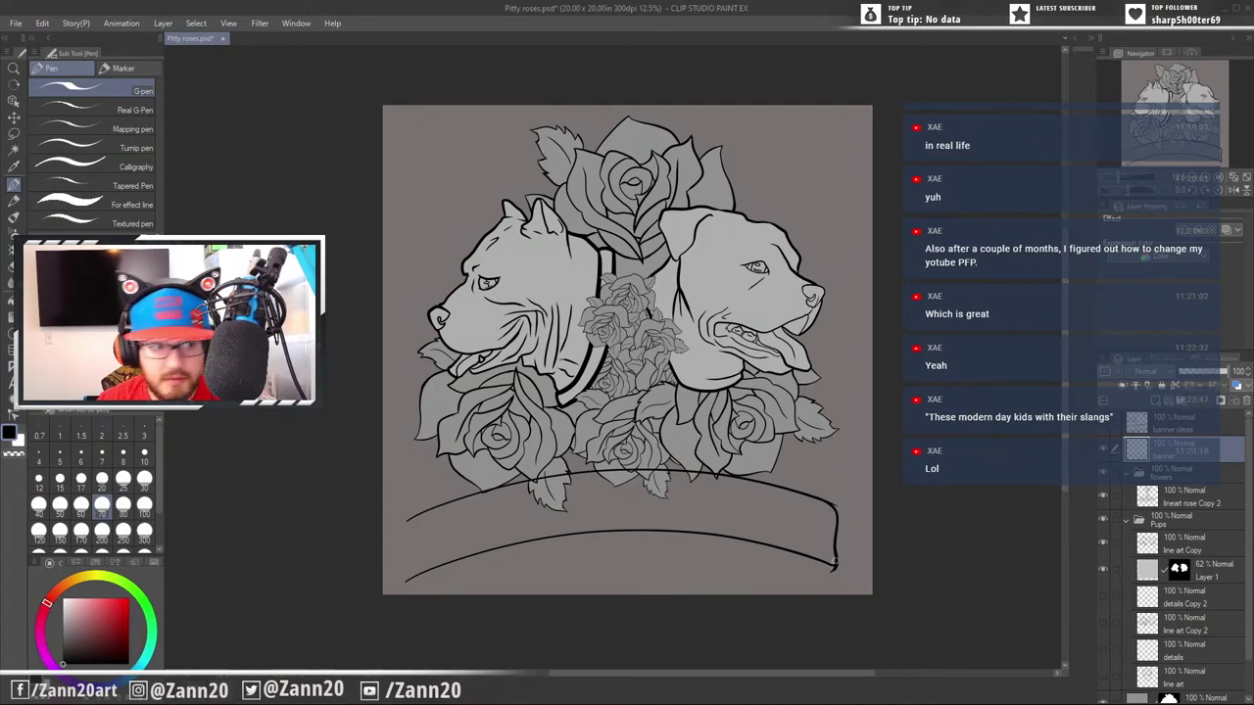
Close the banner's left end with a slightly curved vertical stroke joining the two arcs, and ready the eraser
drag(690, 523, 761, 502)
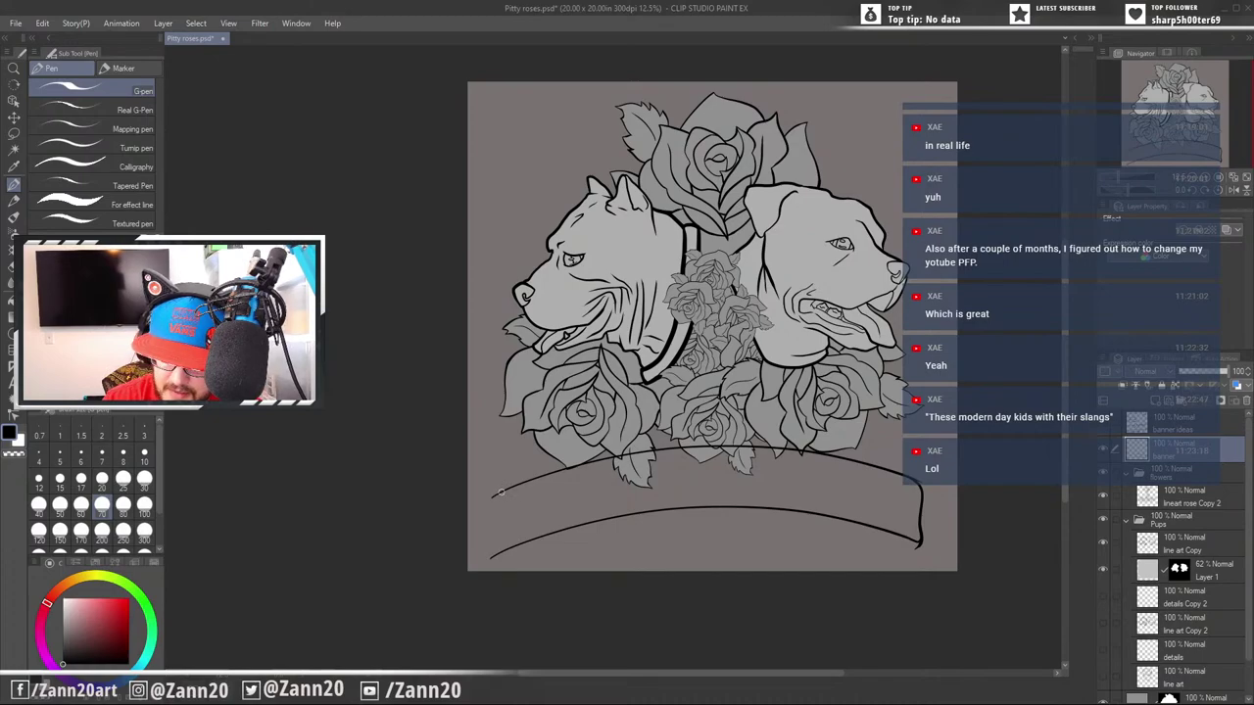
drag(499, 494, 488, 557)
key(e)
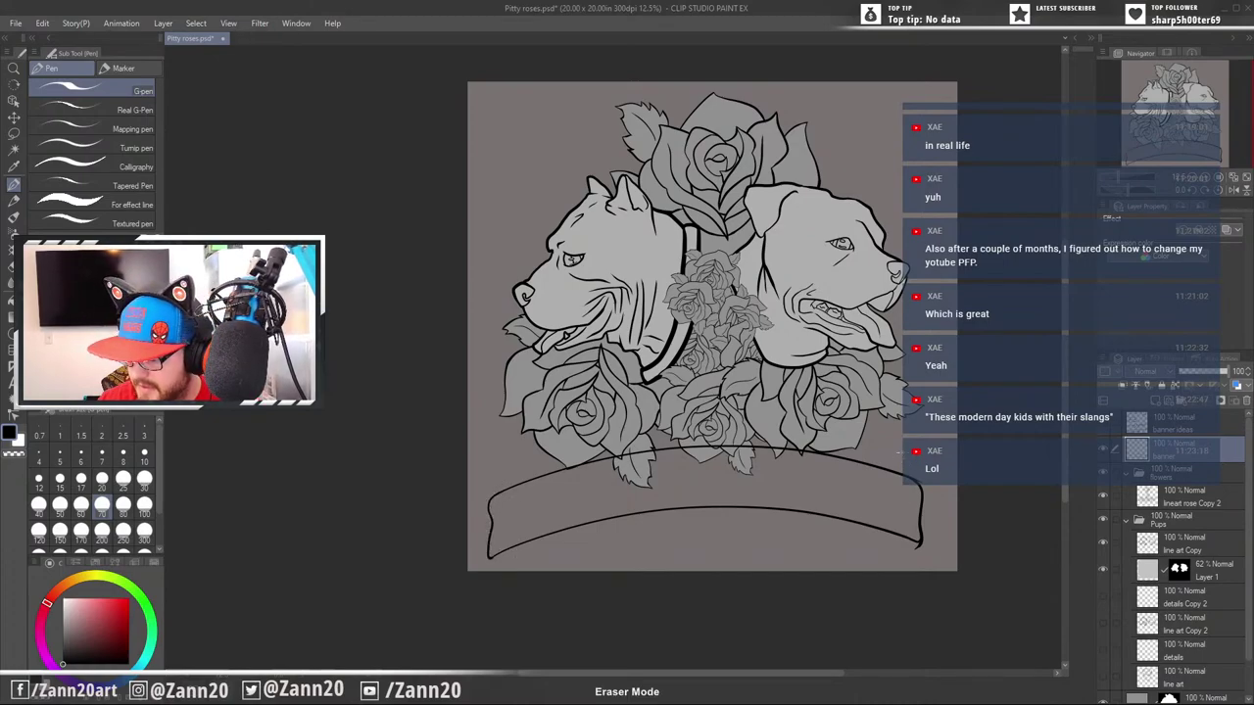
Clean up the stray stroke ends that overshoot the banner's lower right corner
key(p)
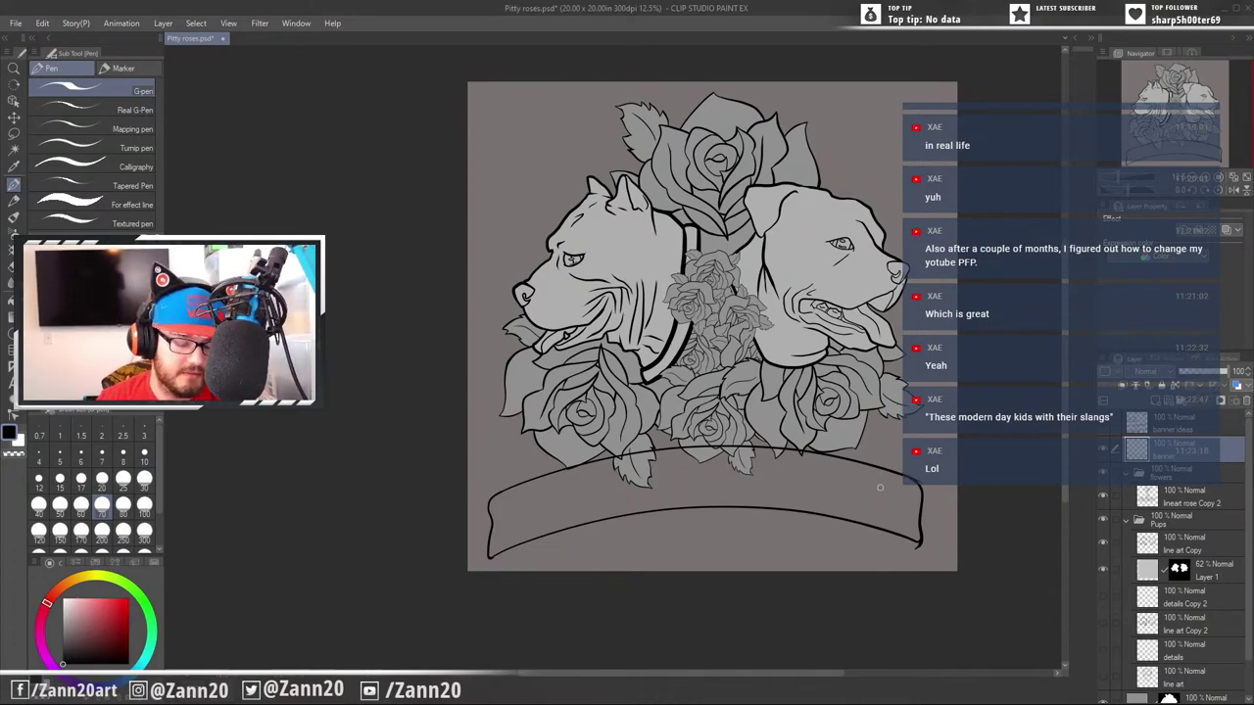
key(p)
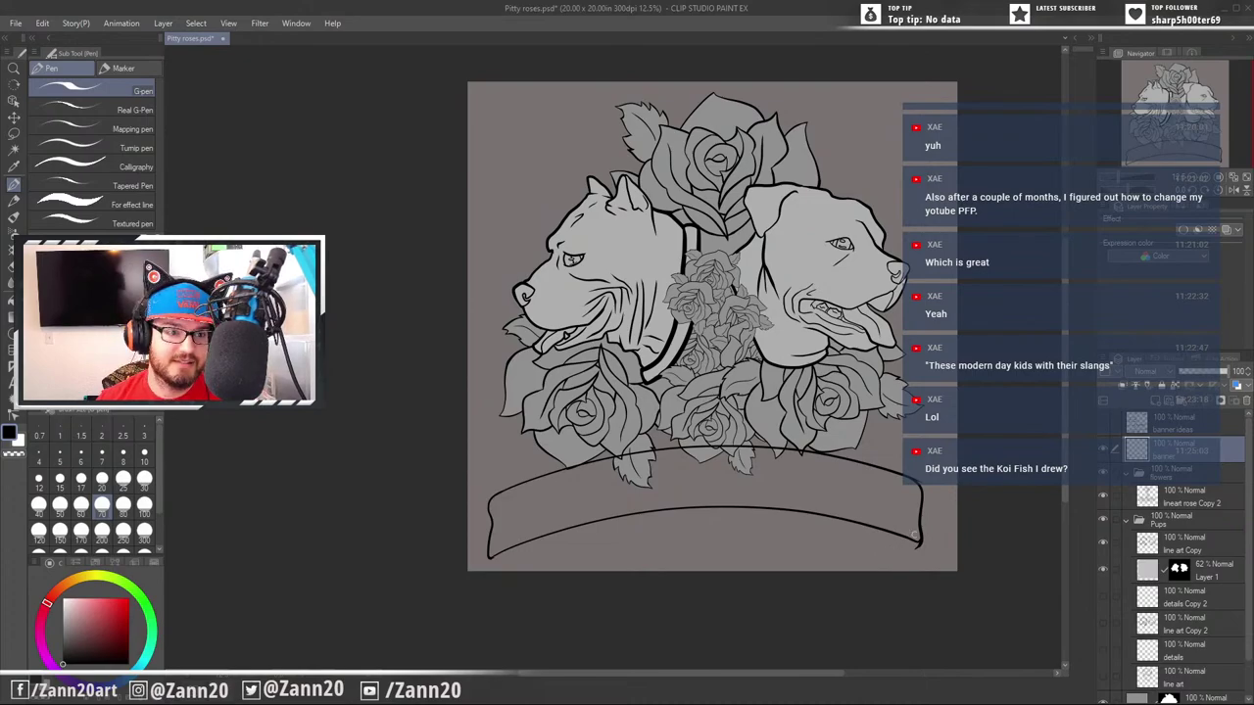
key(ctrl+plus)
key(ctrl+plus)
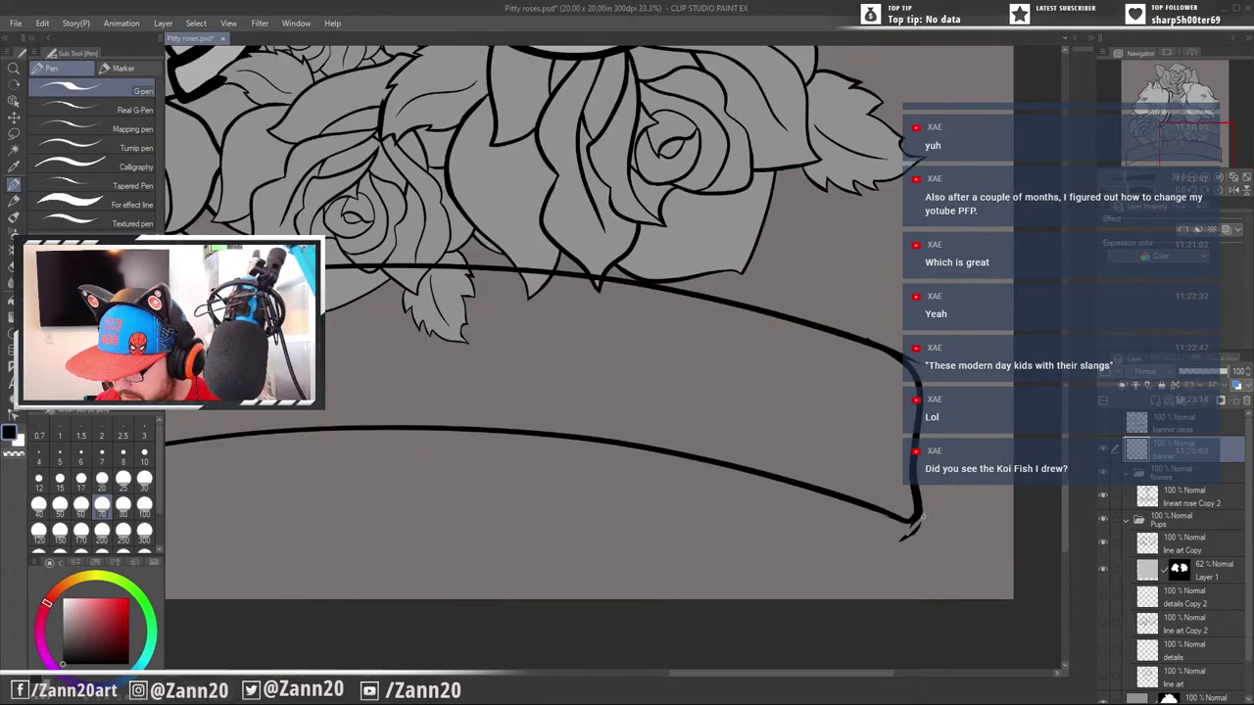
drag(919, 526, 896, 543)
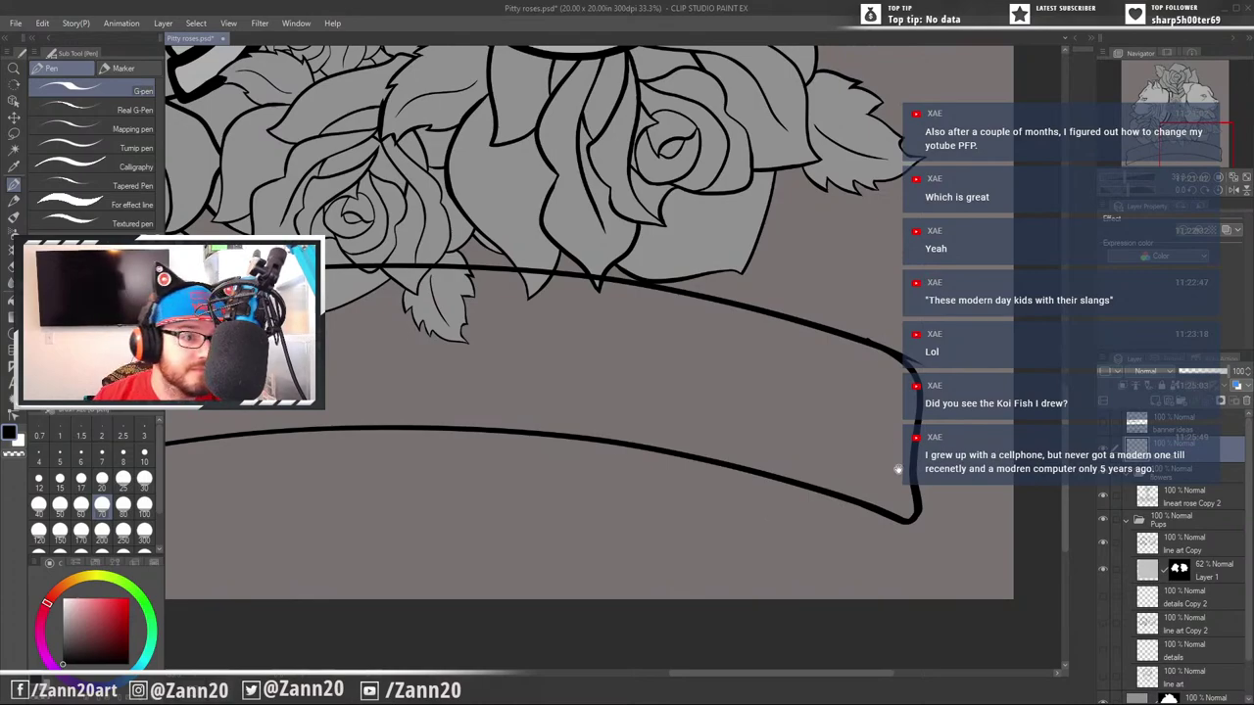
Tidy the banner's upper right corner into a smooth curve without the protruding line end
drag(898, 470, 845, 497)
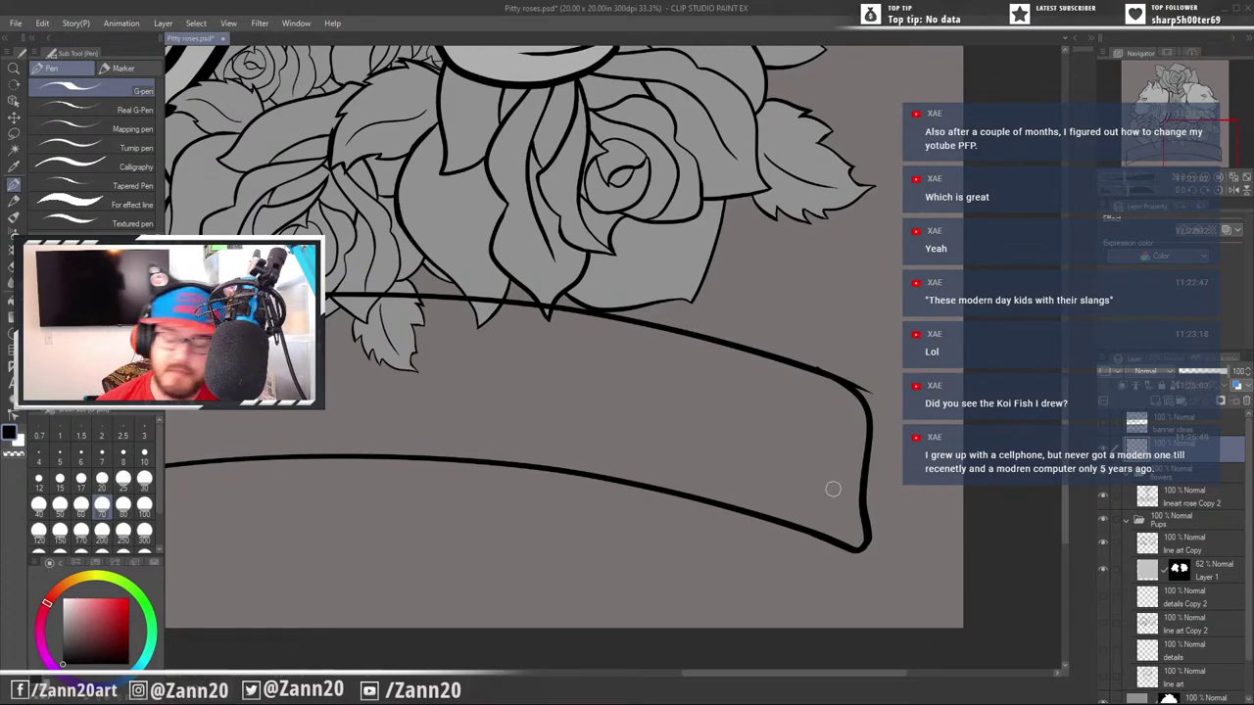
key(e)
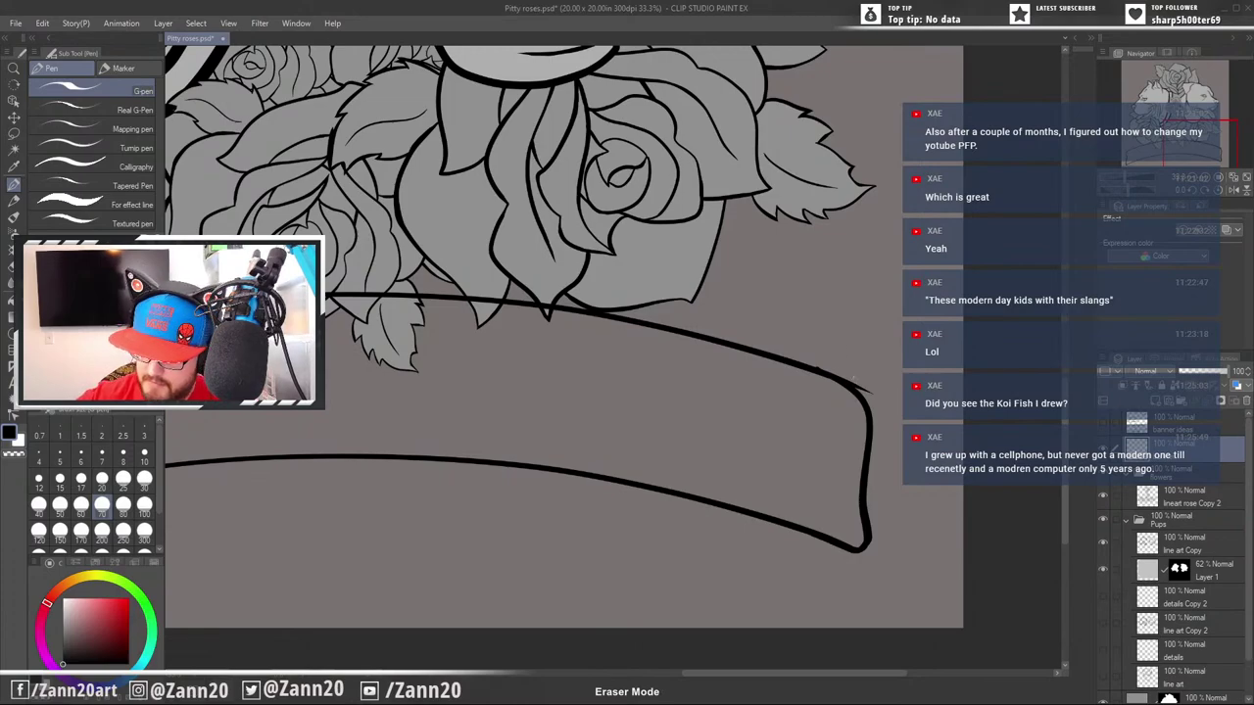
drag(858, 386, 873, 400)
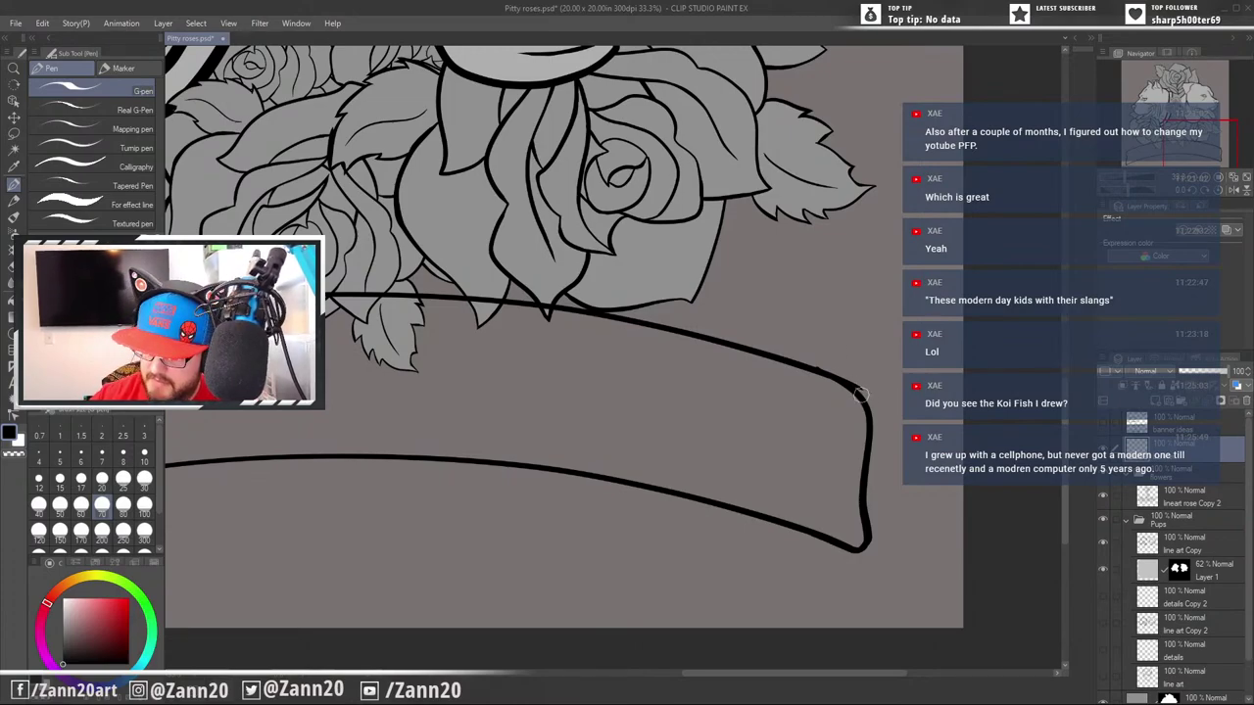
key(ctrl+z)
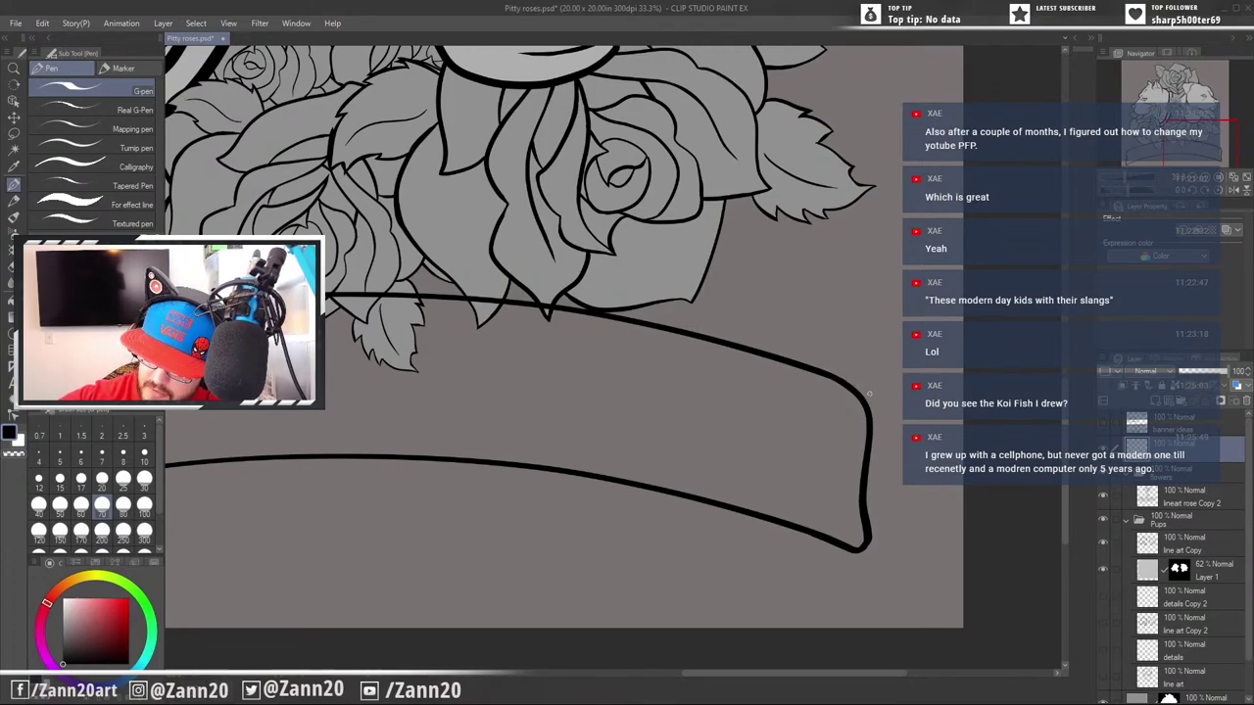
Examine the banner's left end up close and its balance within the whole artwork
drag(543, 505, 954, 413)
drag(613, 459, 857, 433)
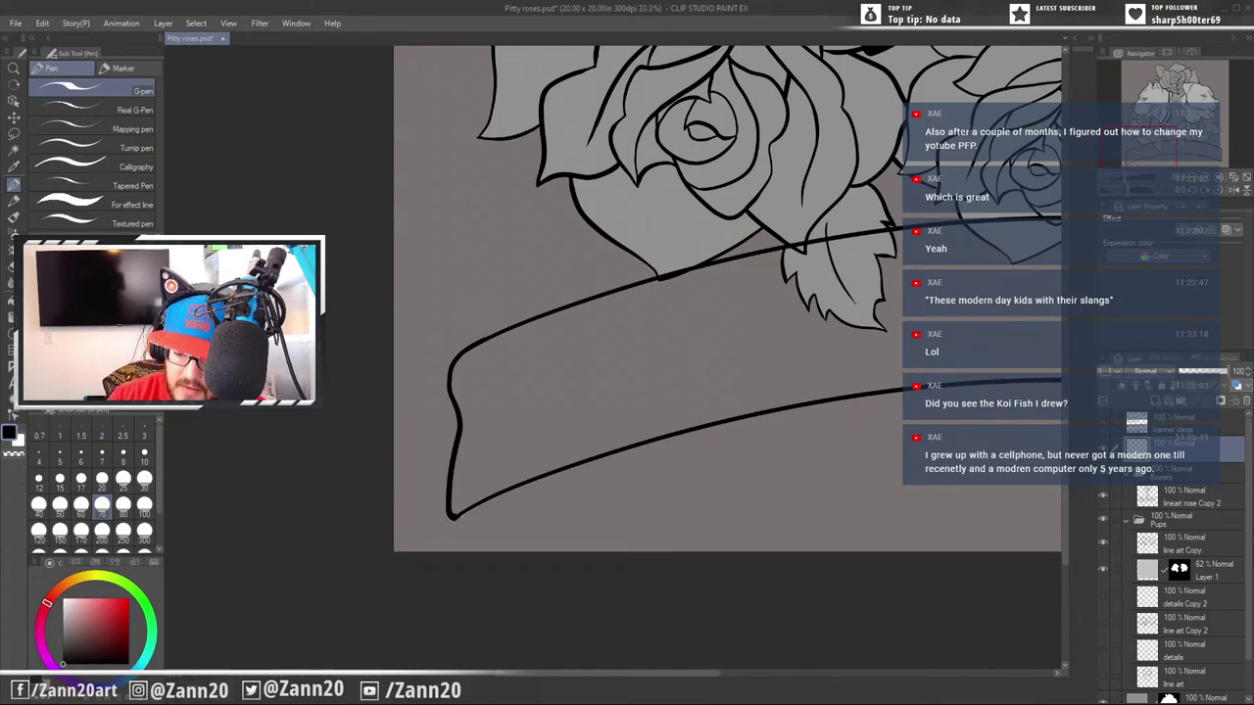
drag(859, 341, 586, 415)
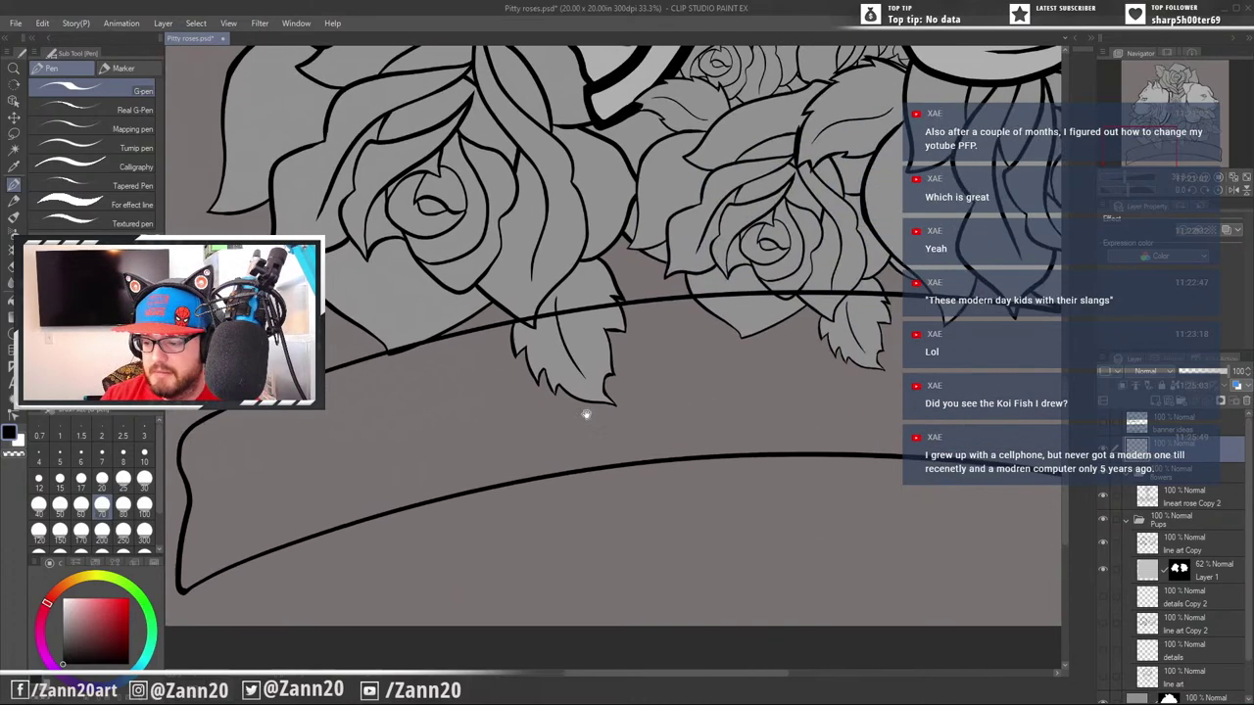
drag(745, 486, 881, 395)
drag(679, 400, 784, 451)
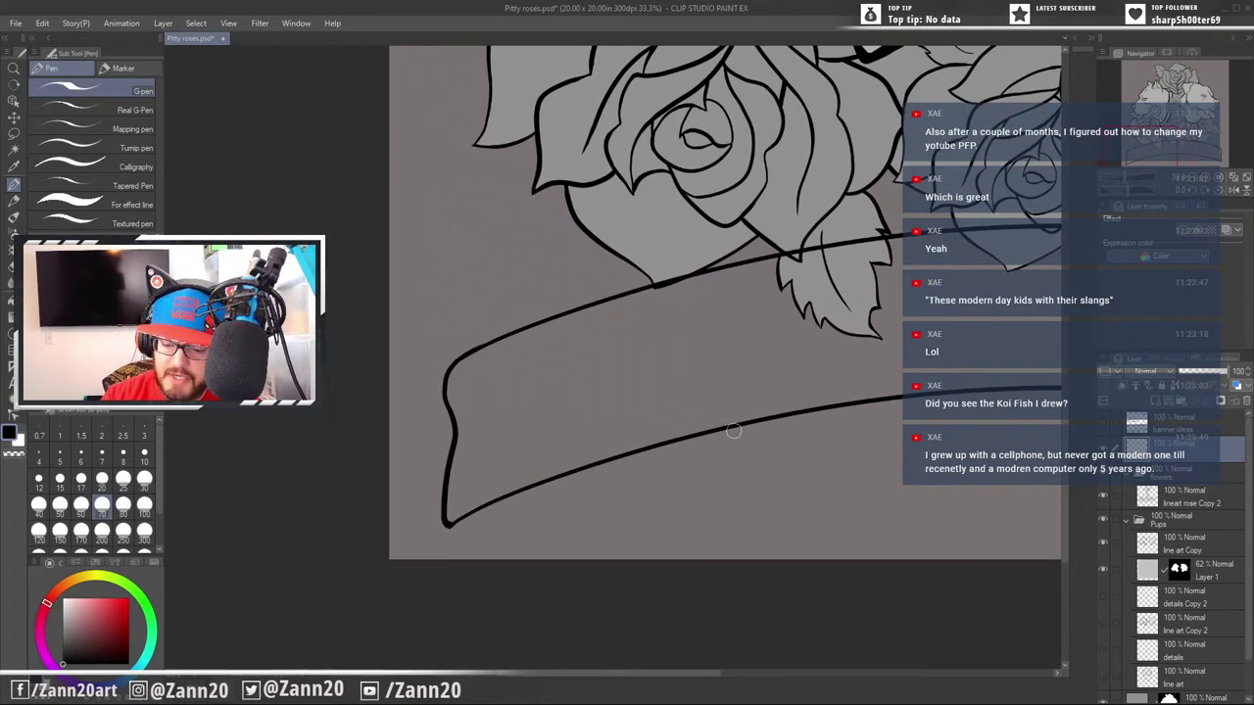
drag(854, 507, 627, 490)
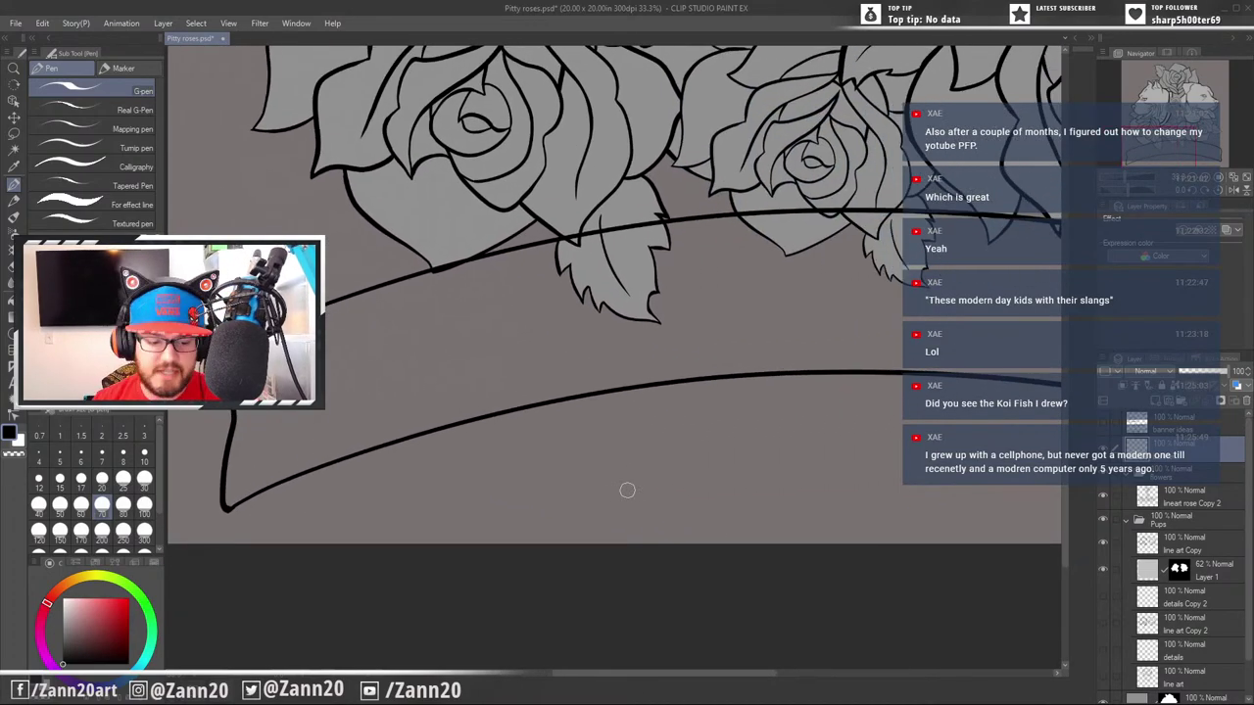
key(ctrl+minus)
key(ctrl+minus)
key(ctrl+minus)
key(ctrl+minus)
key(ctrl+minus)
drag(746, 487, 771, 371)
drag(746, 402, 794, 455)
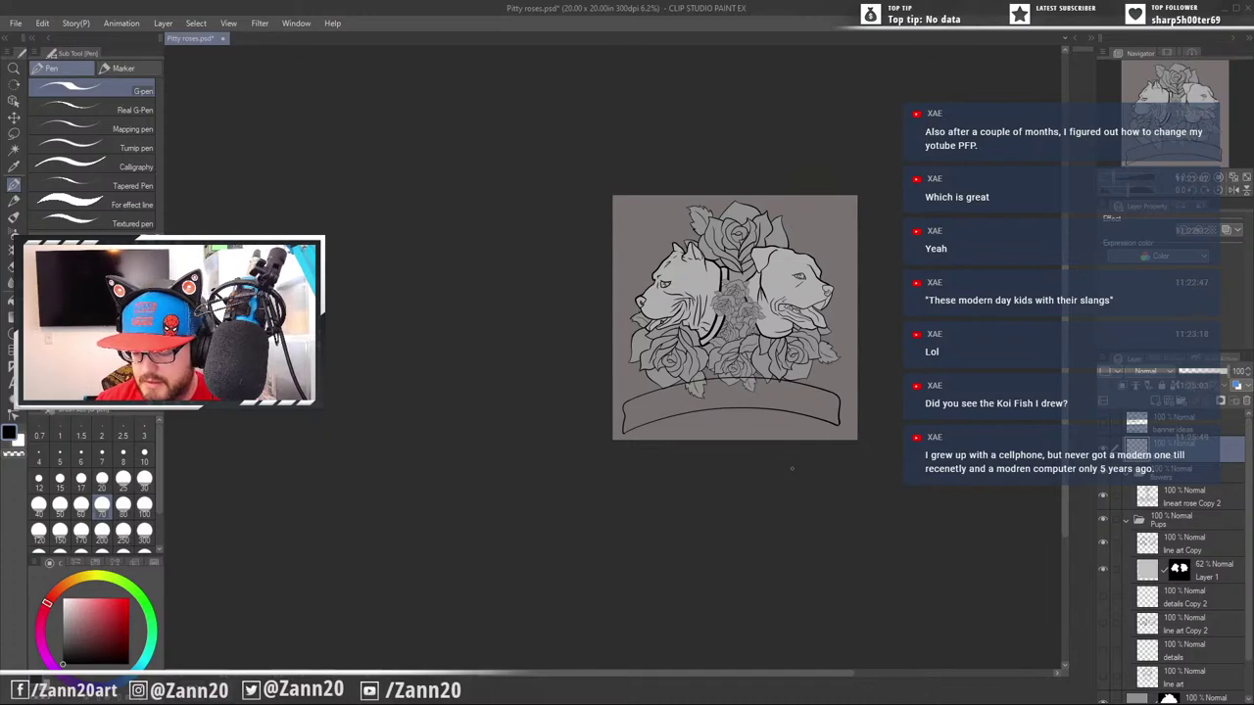
drag(674, 416, 759, 377)
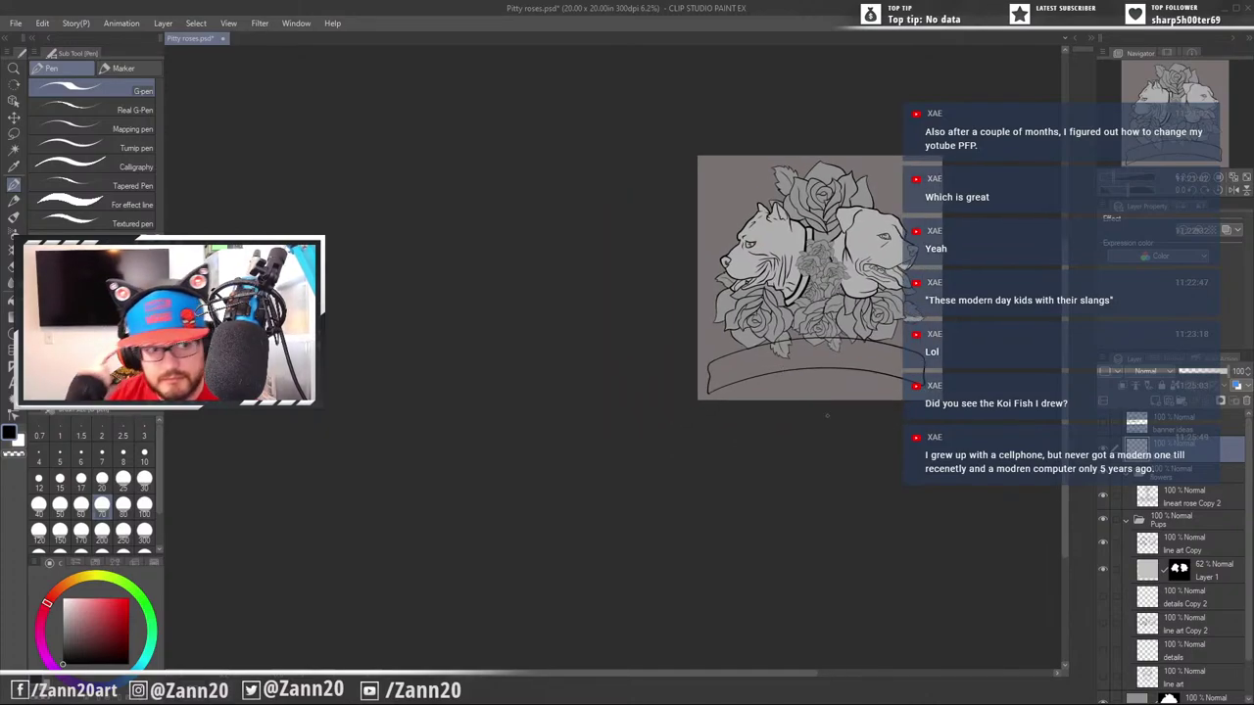
drag(840, 414, 645, 480)
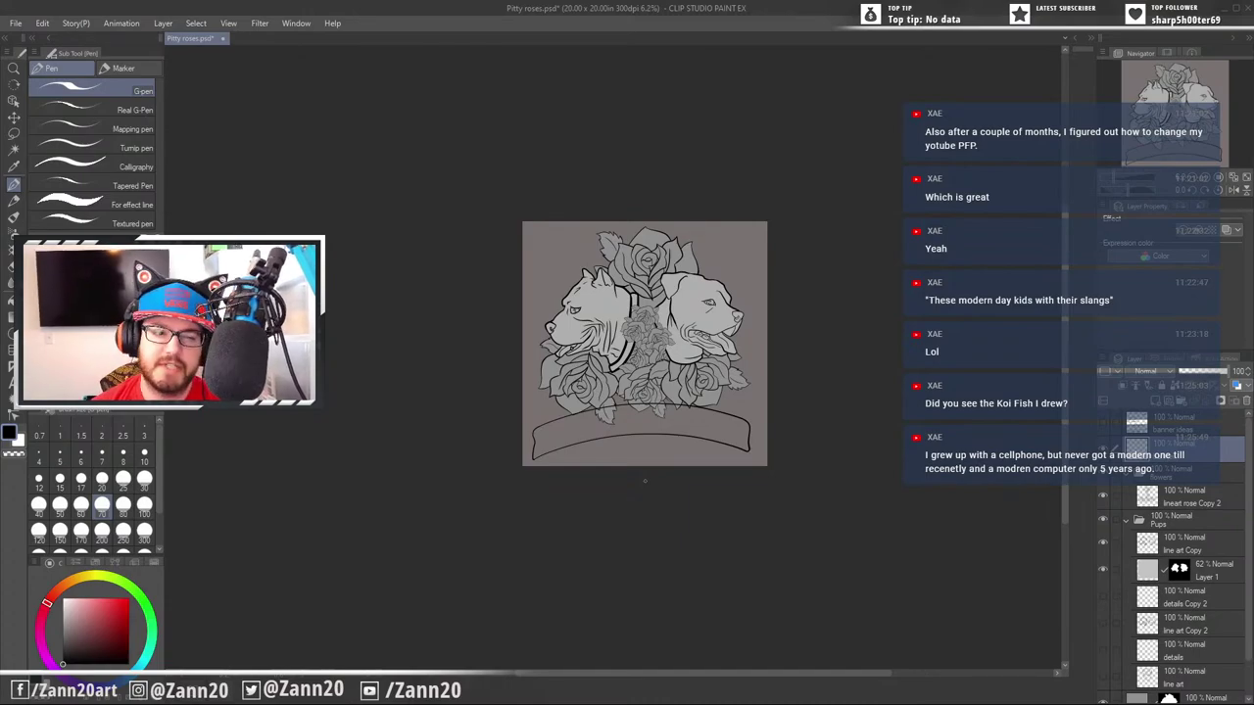
key(ctrl+plus)
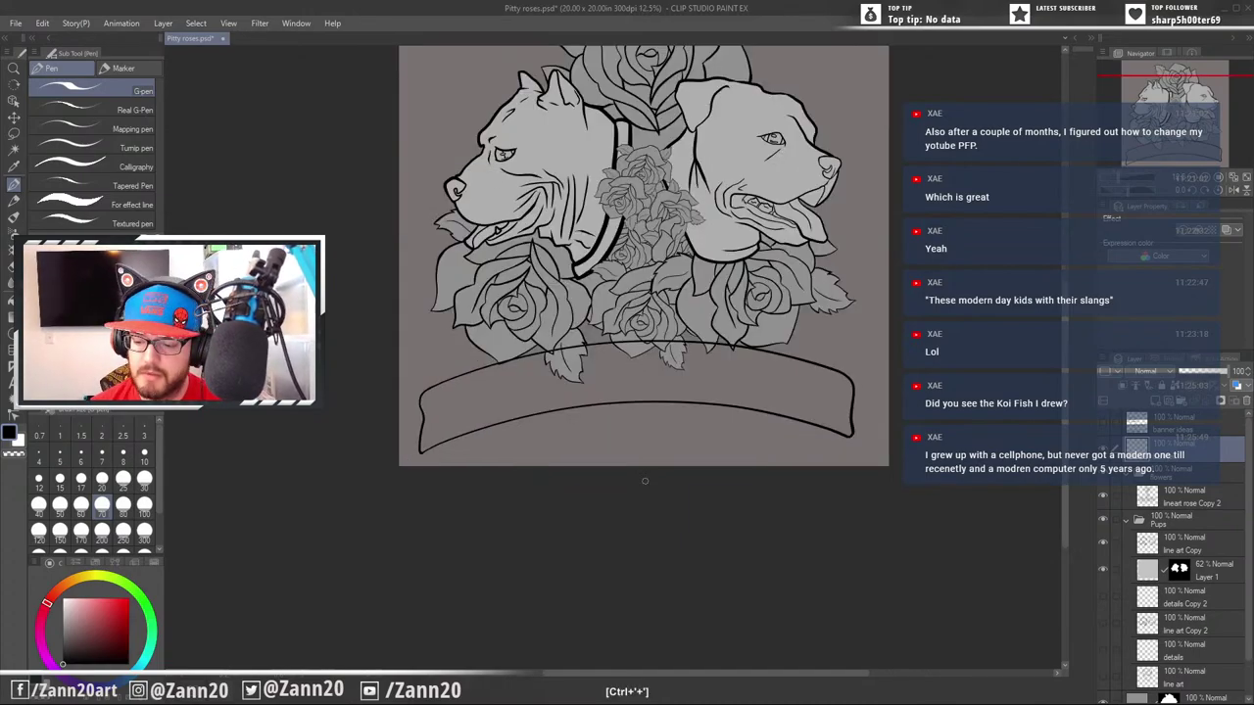
drag(669, 389, 748, 424)
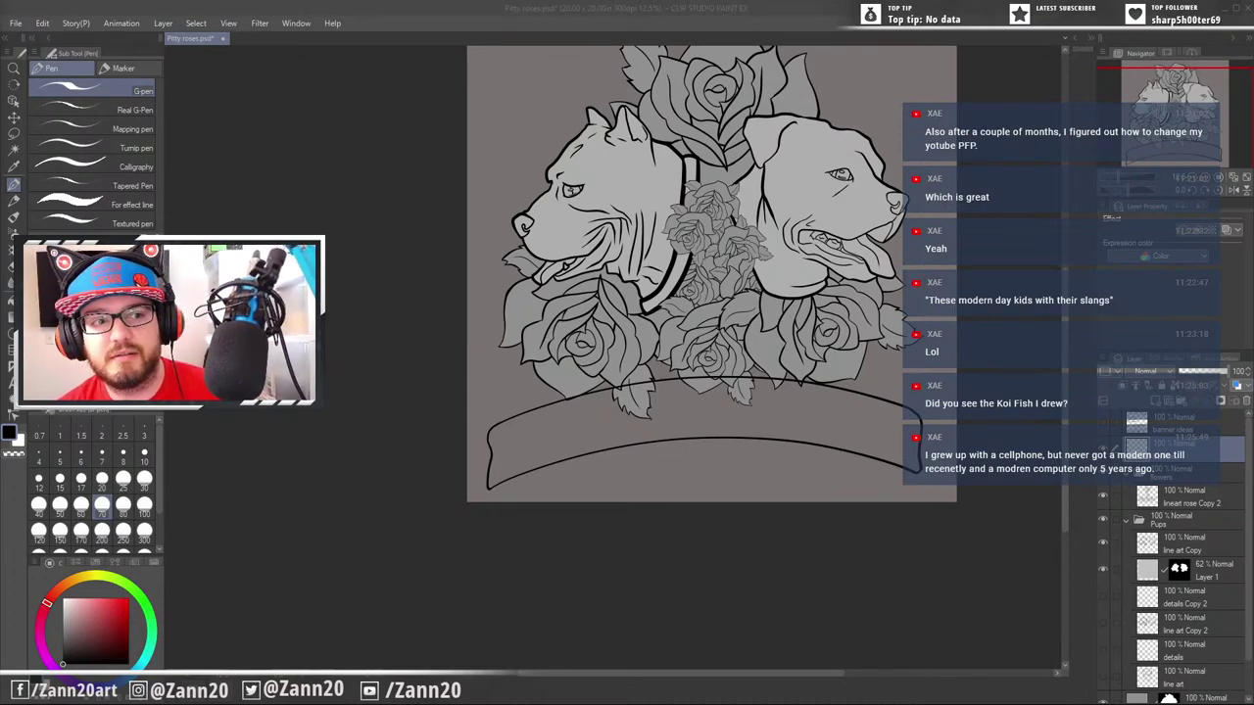
Transform the banner with a slight shift to the right and a very small clockwise rotation
click(491, 12)
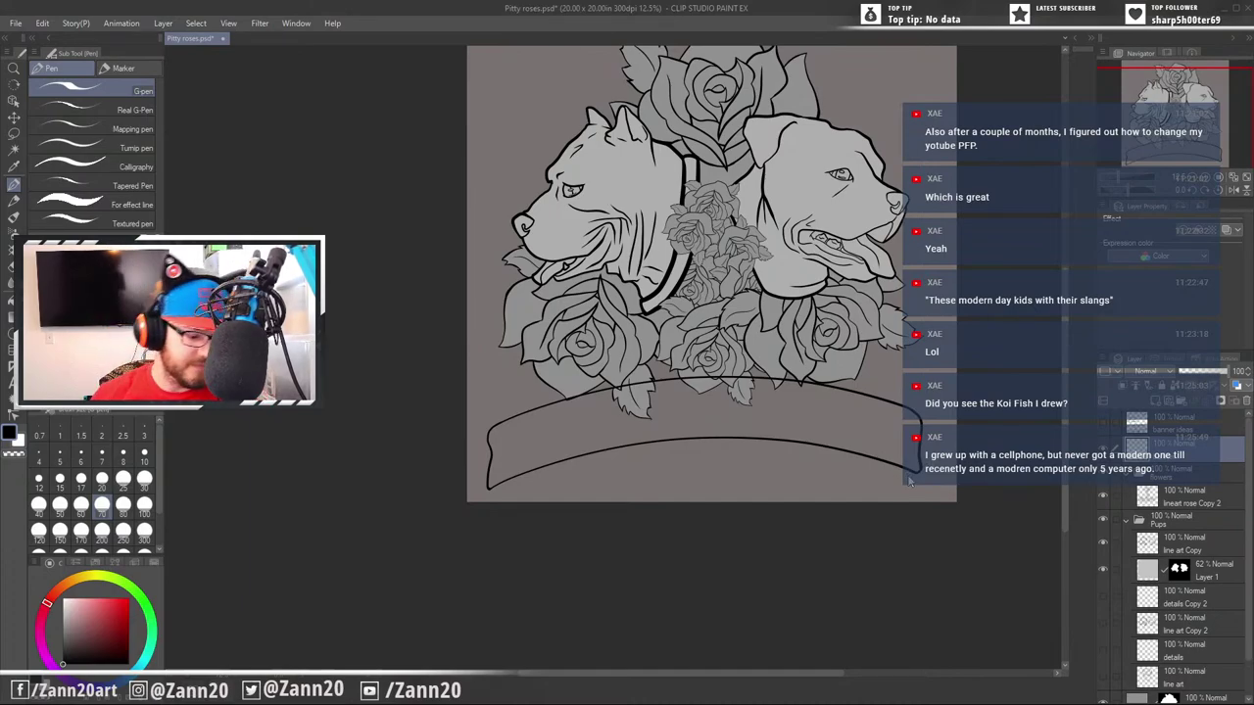
key(ctrl+t)
drag(767, 434, 776, 432)
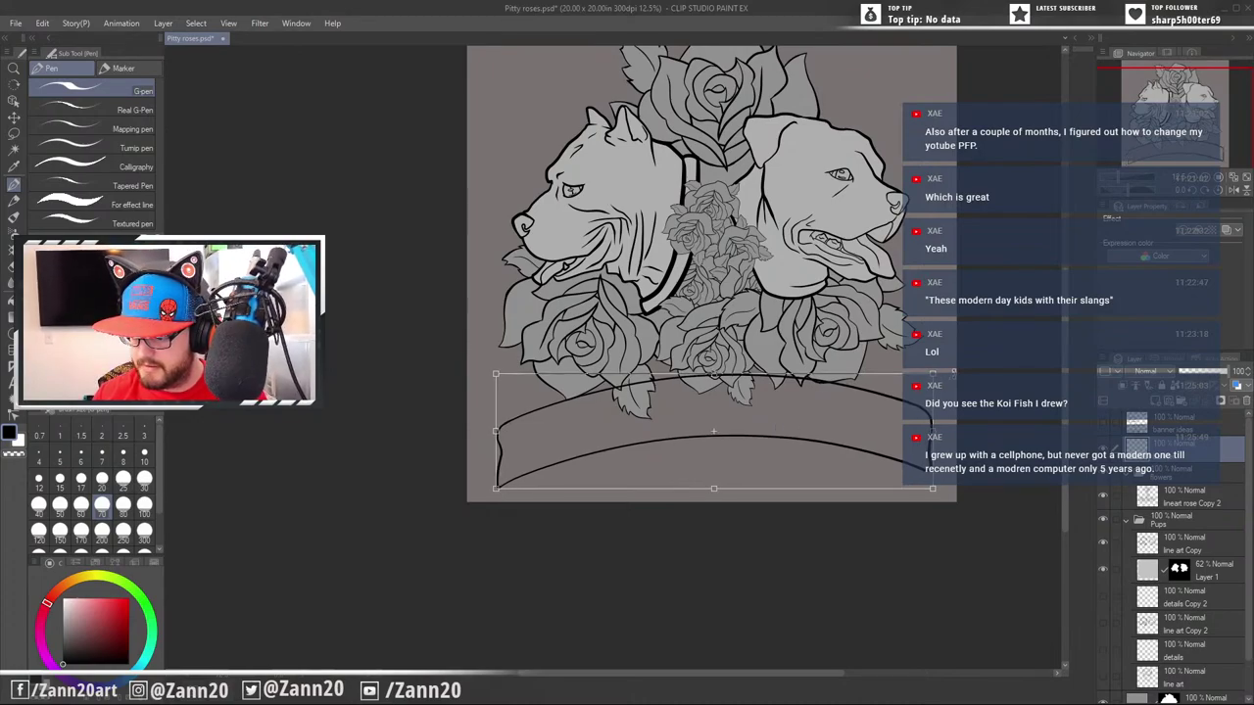
drag(955, 371, 955, 375)
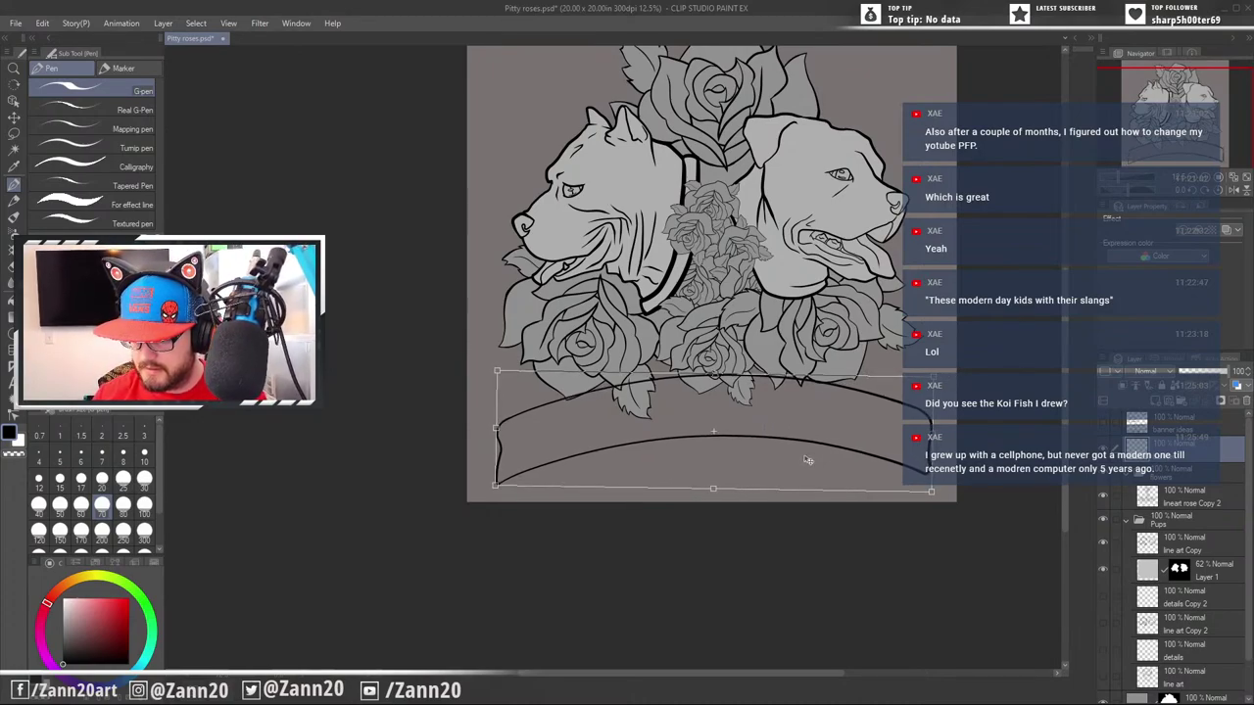
drag(816, 466, 814, 464)
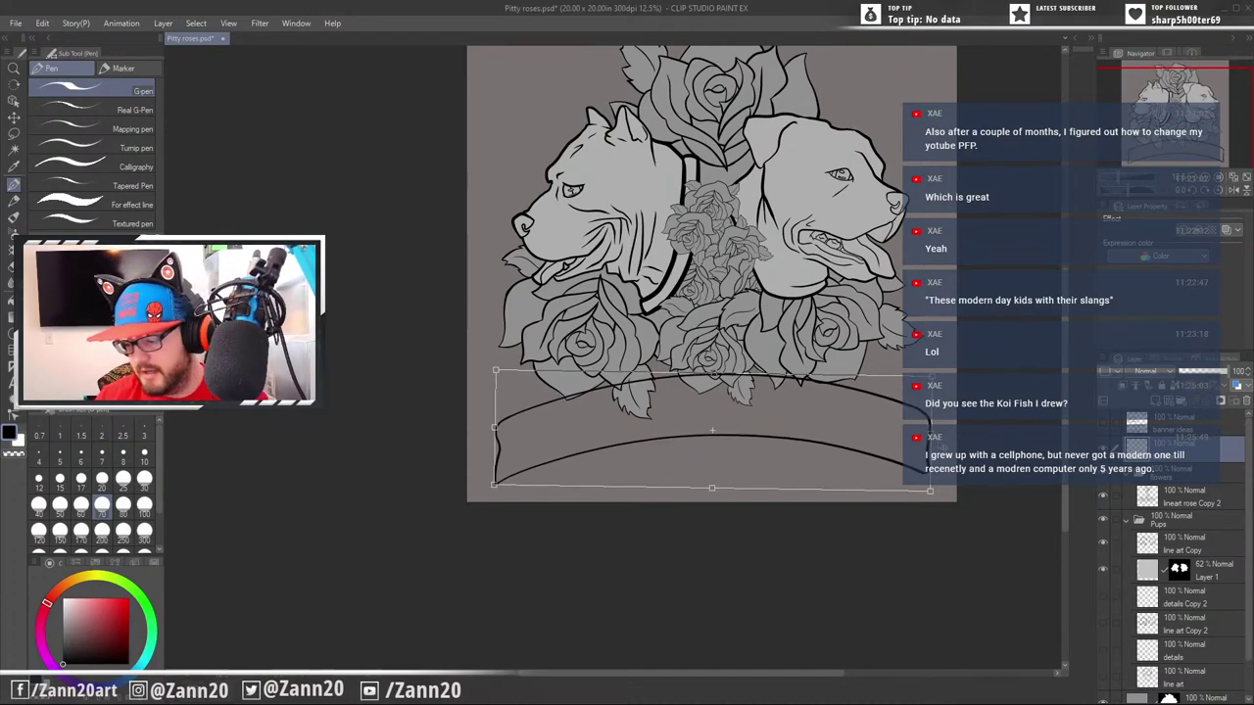
key(Return)
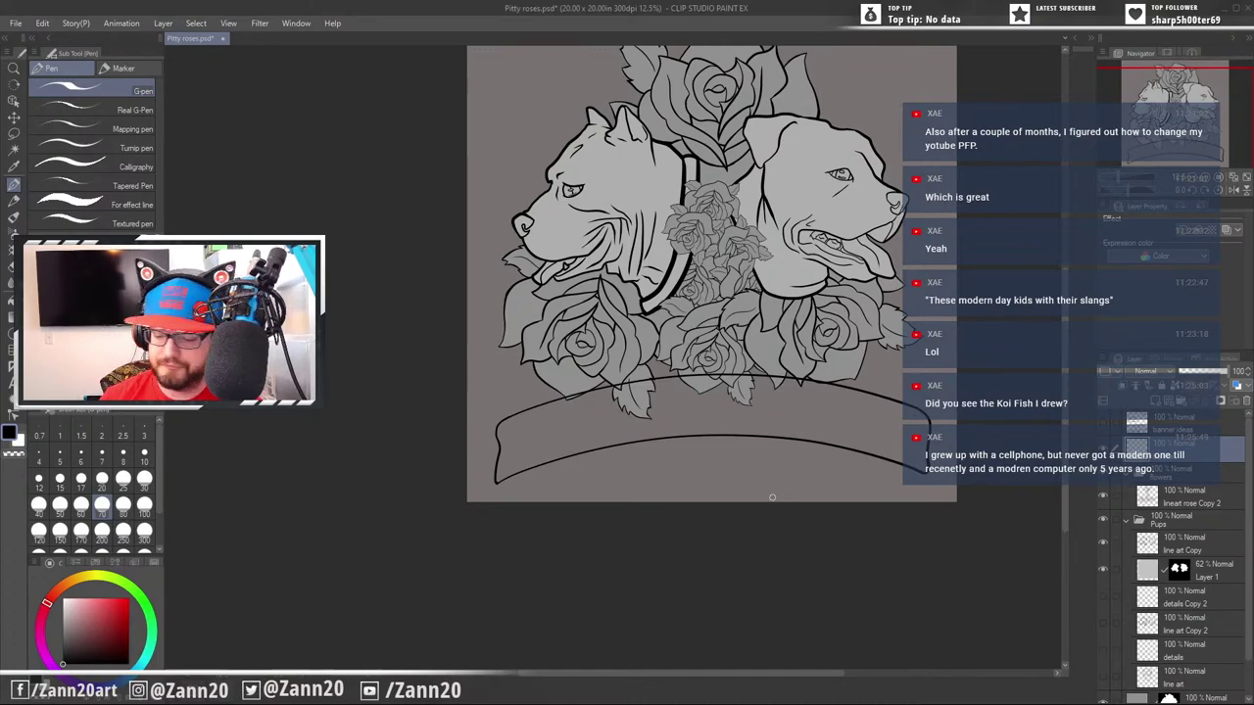
Change the canvas size to 24 in wide by 24 in high, keeping the reference point at the centre
drag(753, 320, 702, 382)
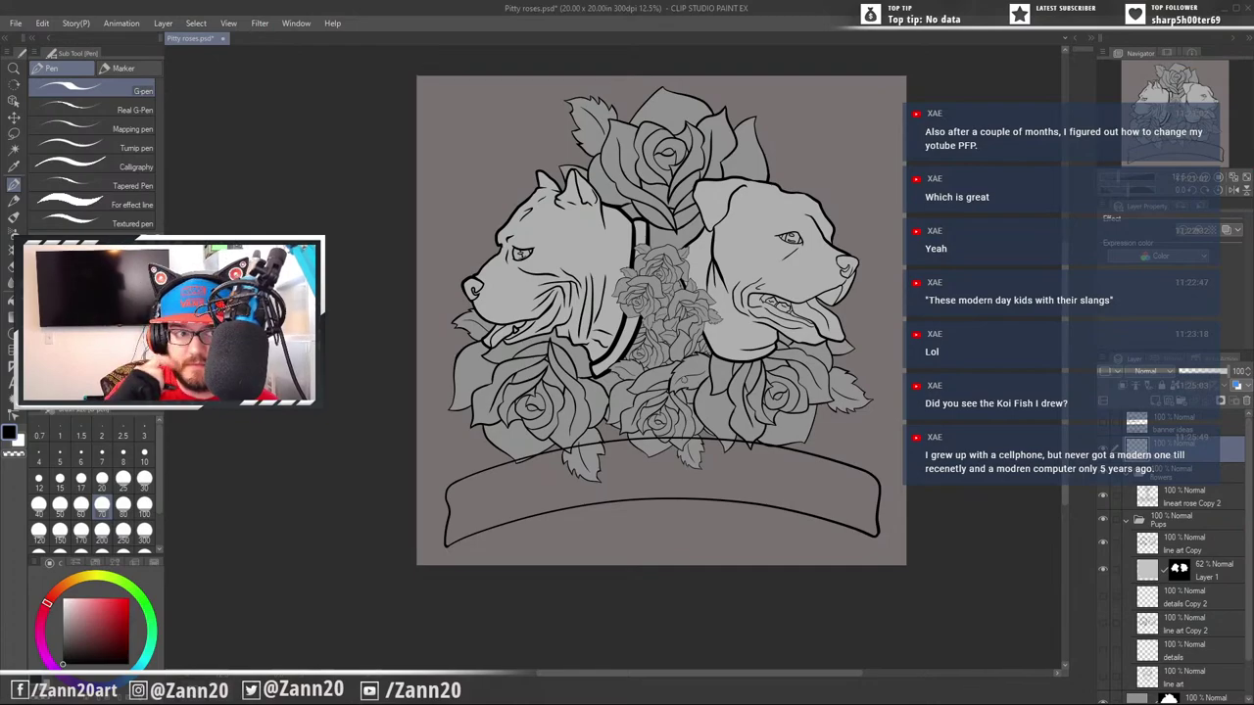
click(42, 22)
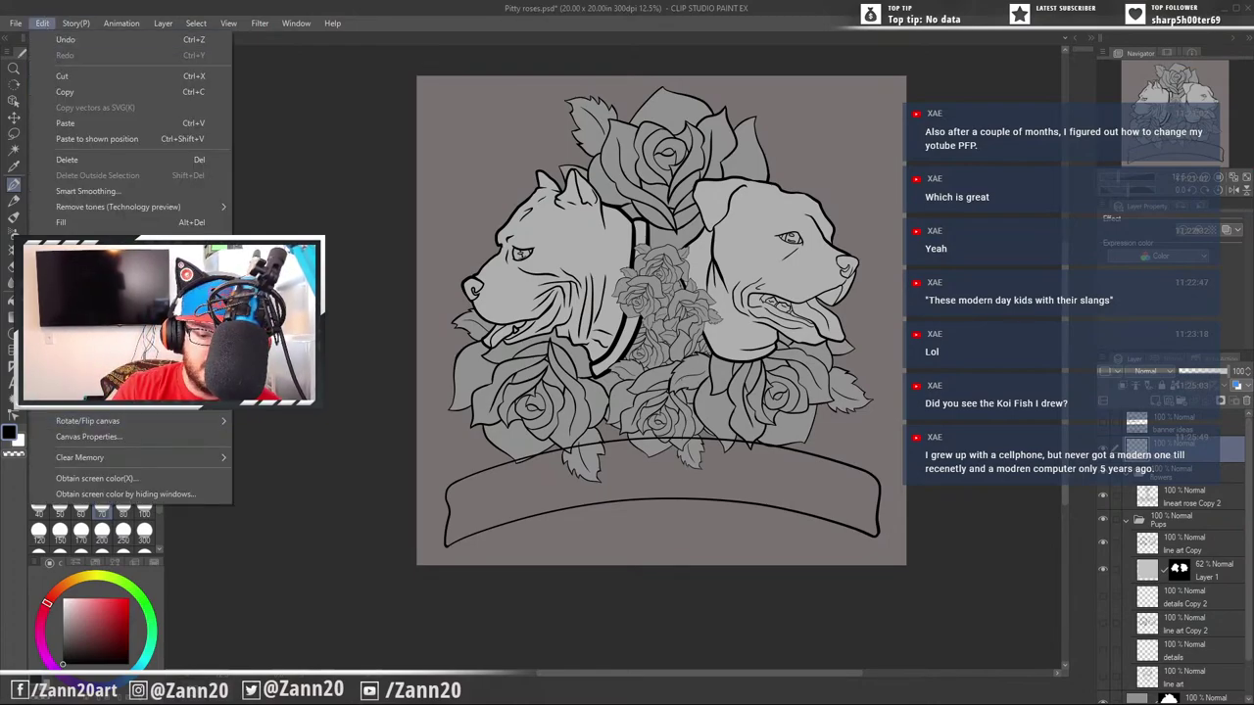
click(98, 389)
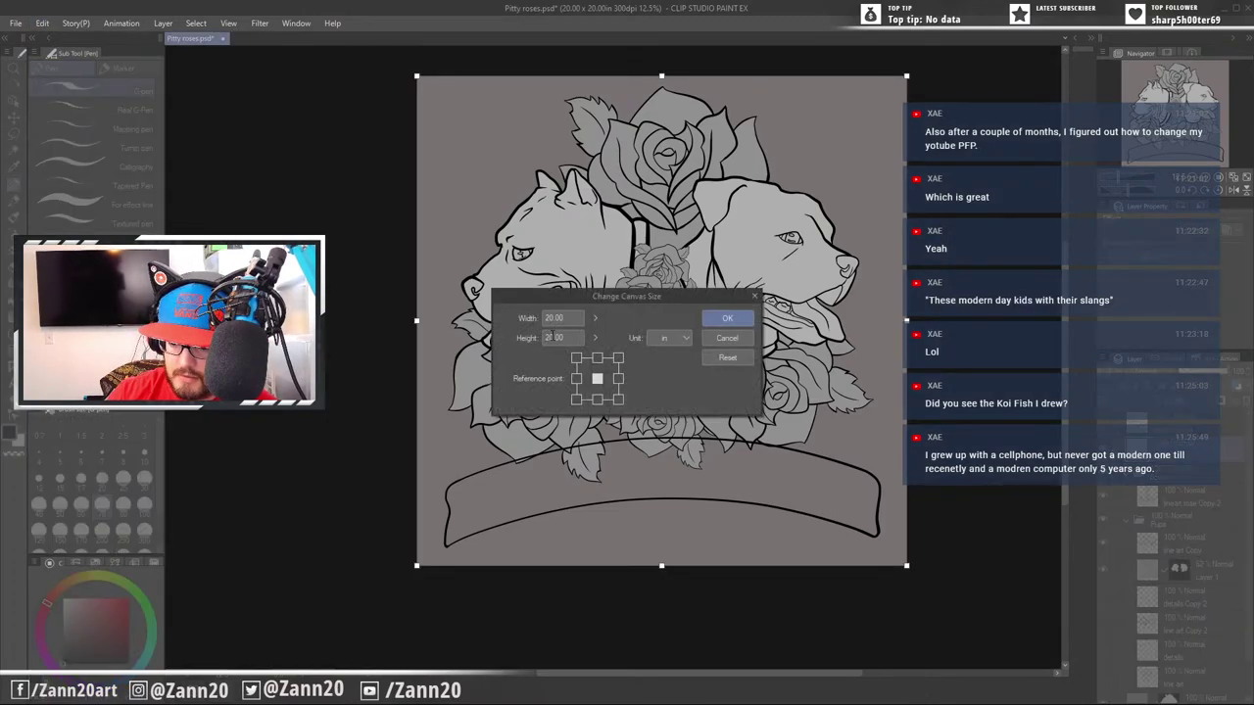
click(551, 338)
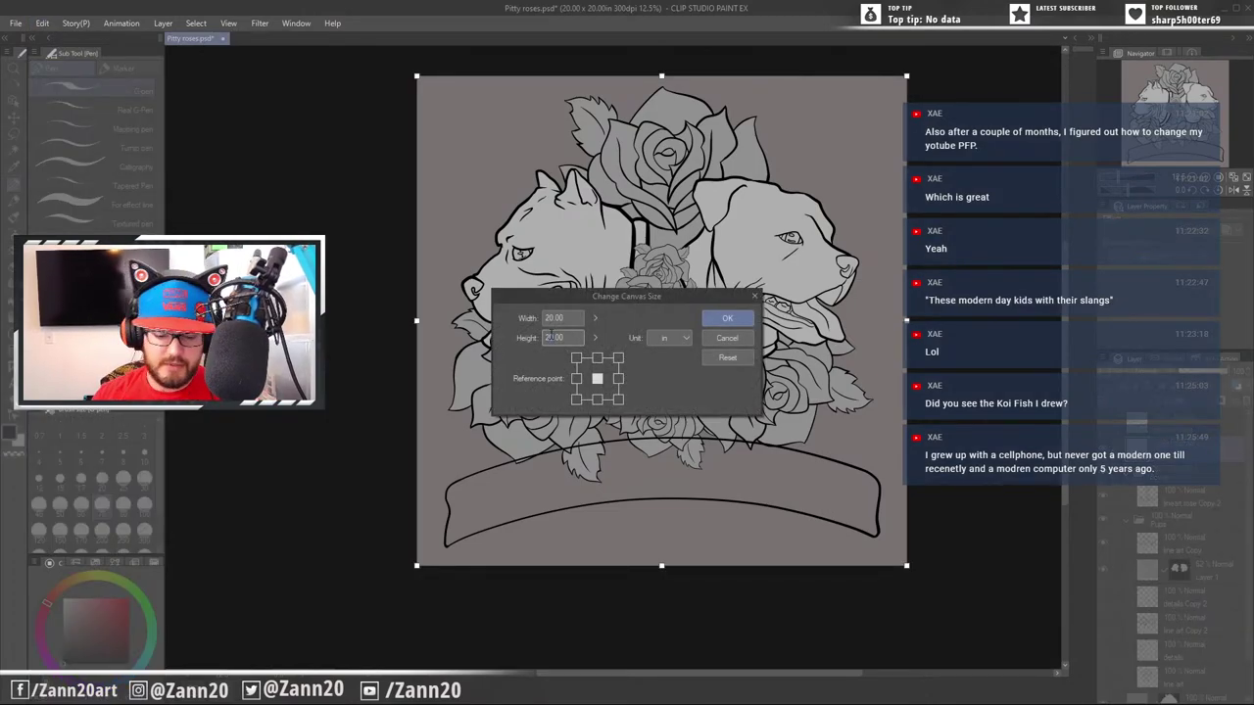
text(4)
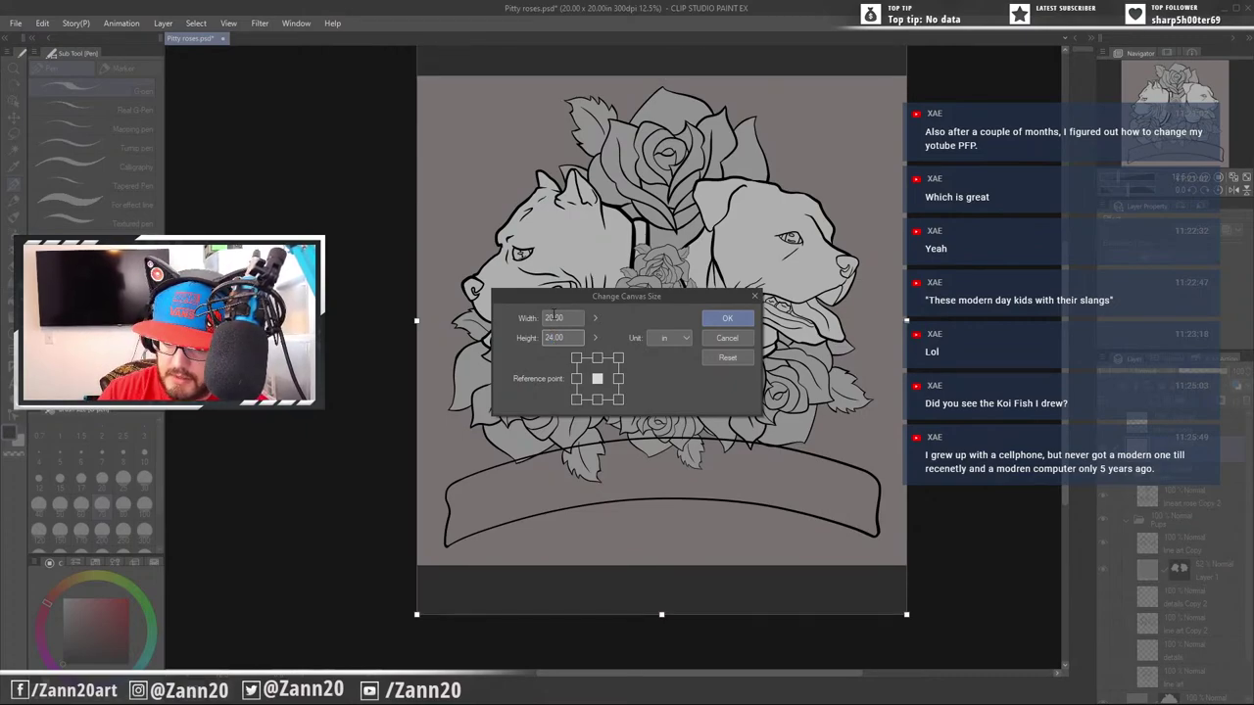
double_click(549, 318)
text(4)
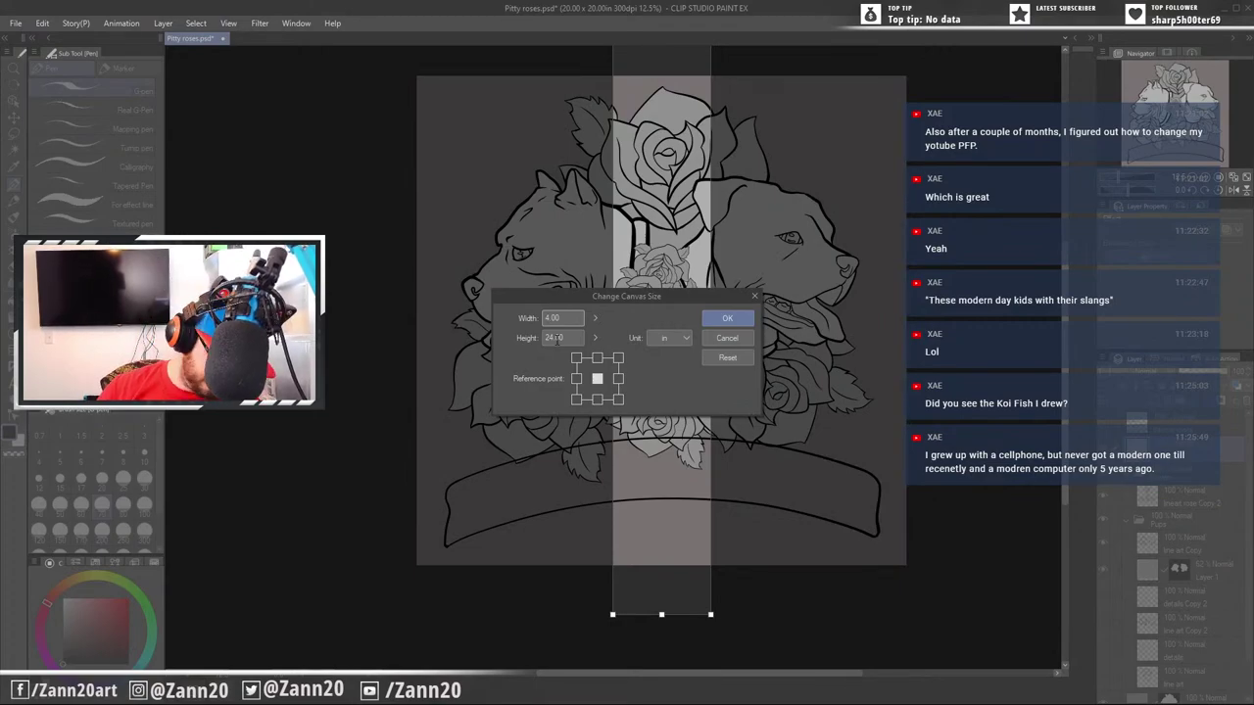
text(2)
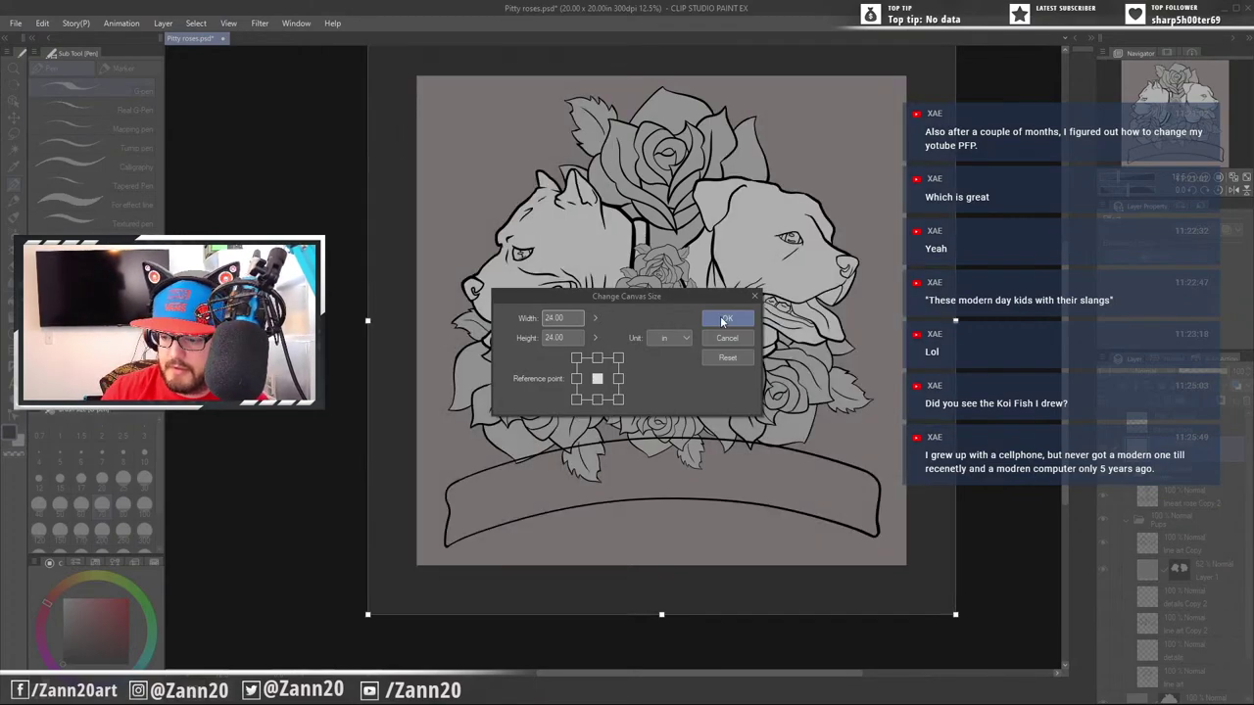
click(725, 320)
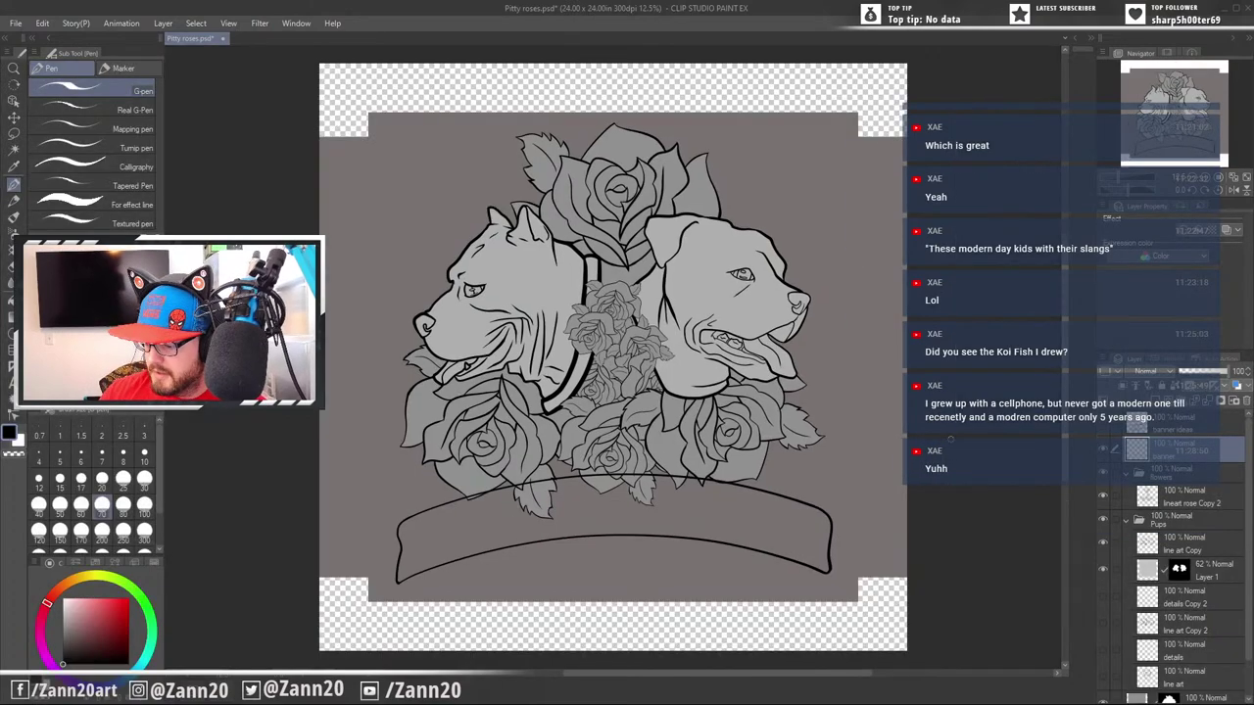
Fill the transparent canvas margins on the Paper layer with the sampled background colour and reselect the banner layer
drag(1248, 539, 1243, 668)
click(1141, 692)
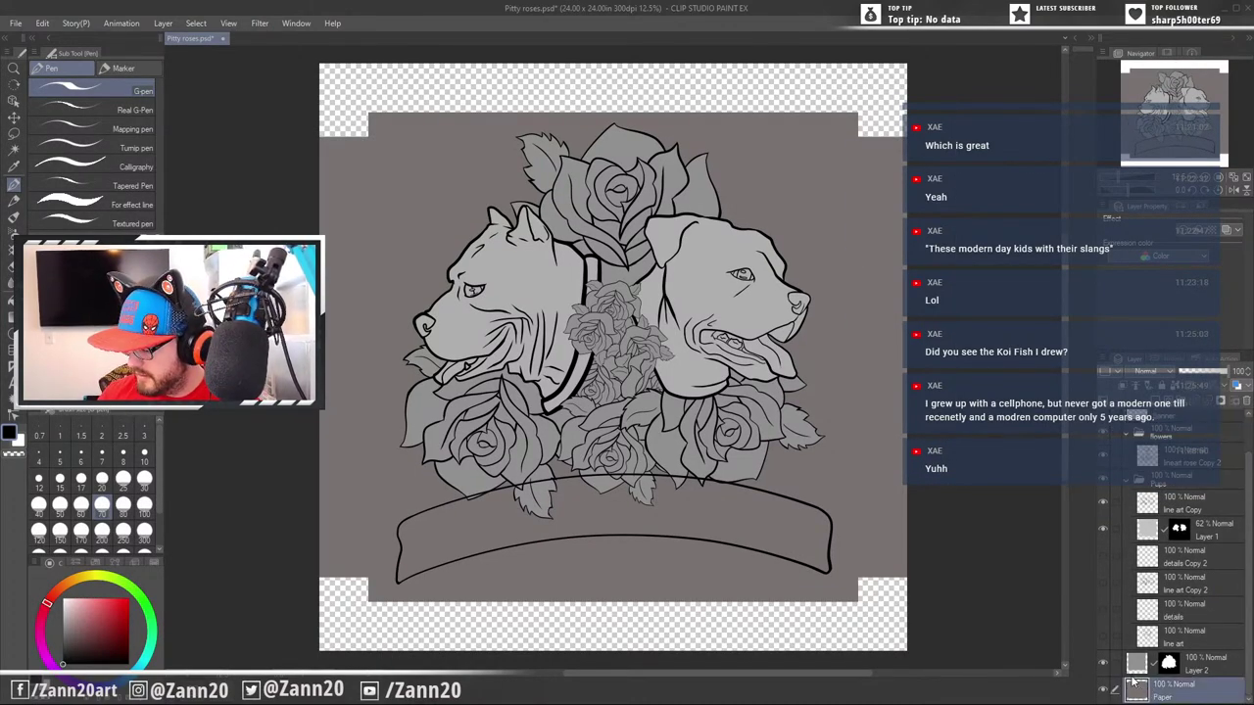
key(i)
click(885, 505)
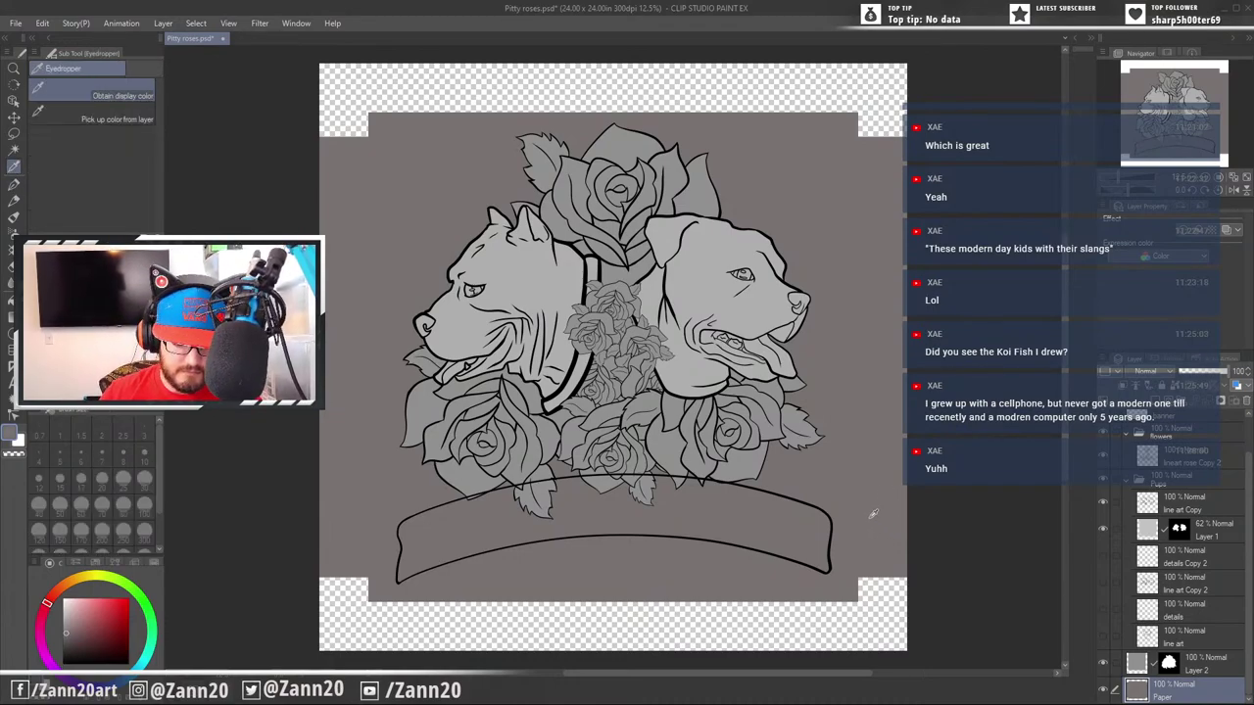
key(g)
click(889, 602)
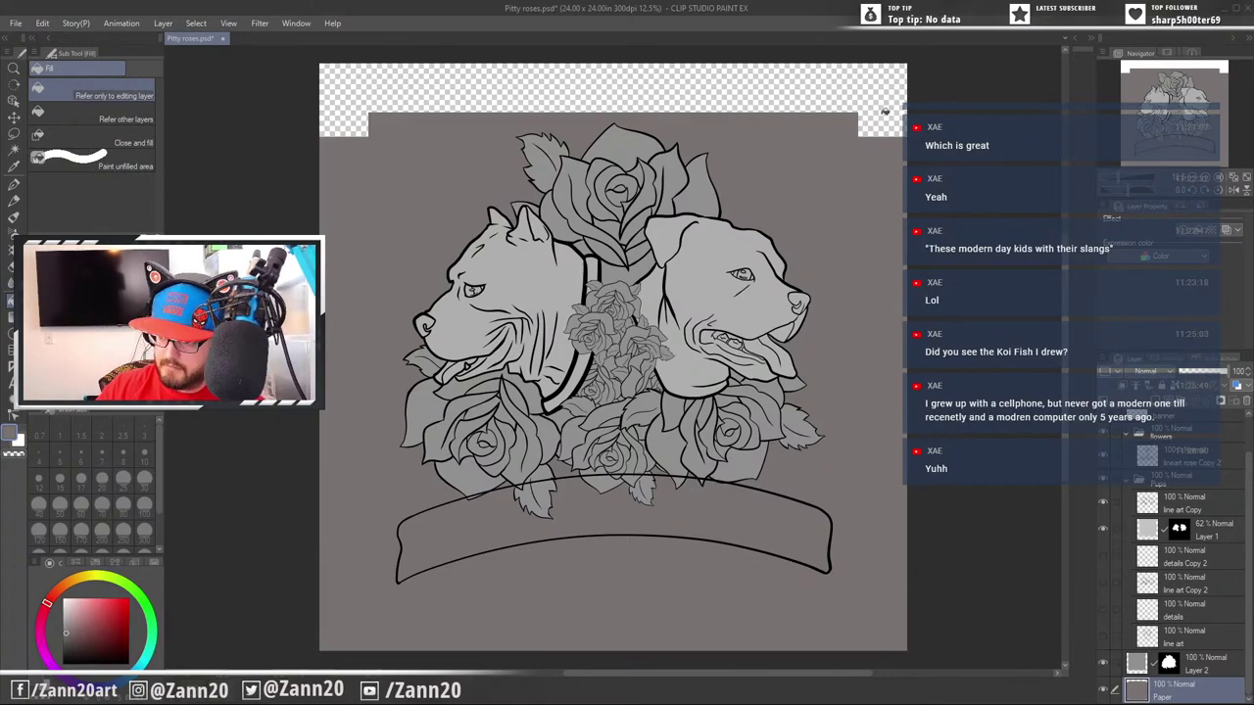
click(891, 133)
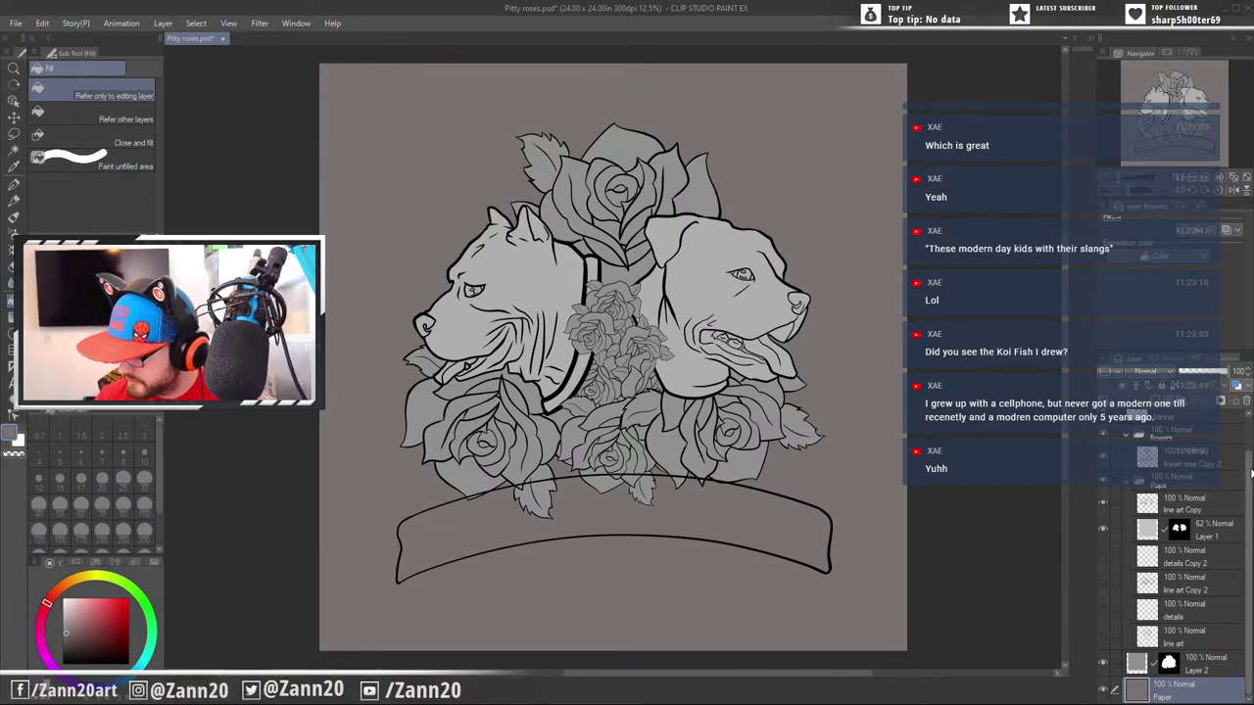
drag(1251, 473, 1250, 432)
click(1133, 458)
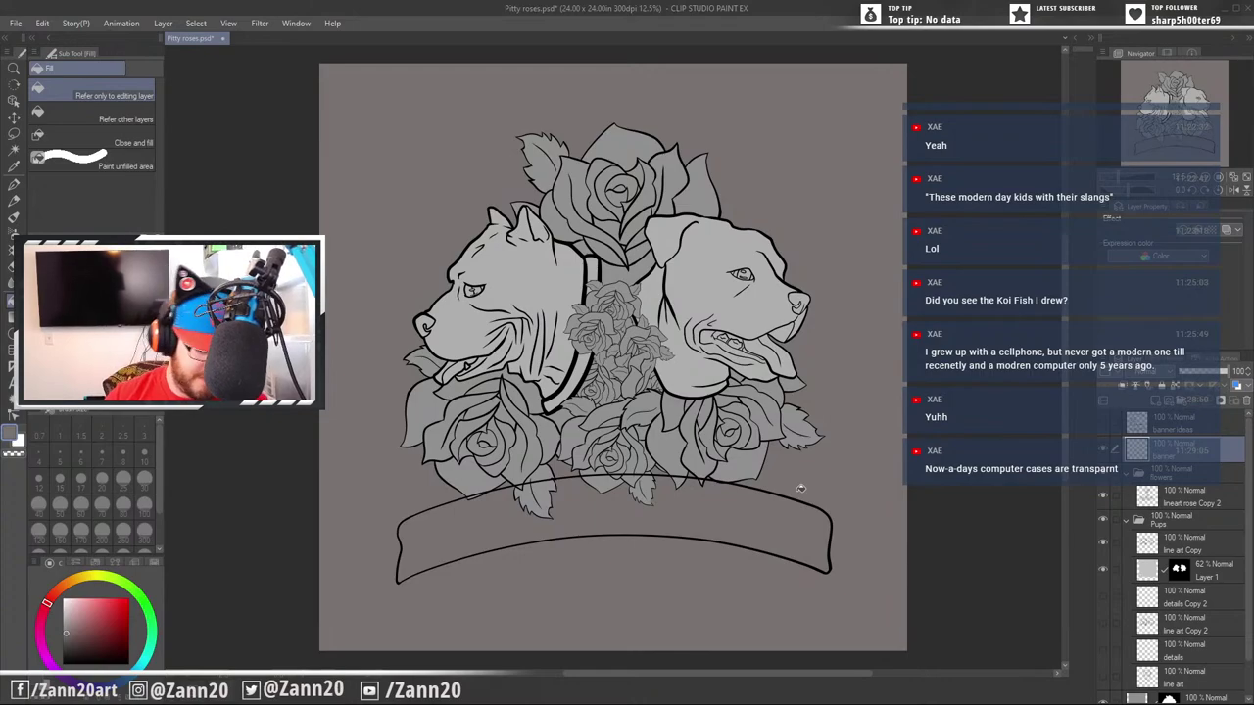
Draw the upper, inner and lower edges of a ribbon tail at the banner's left end with the G-pen in black
key(p)
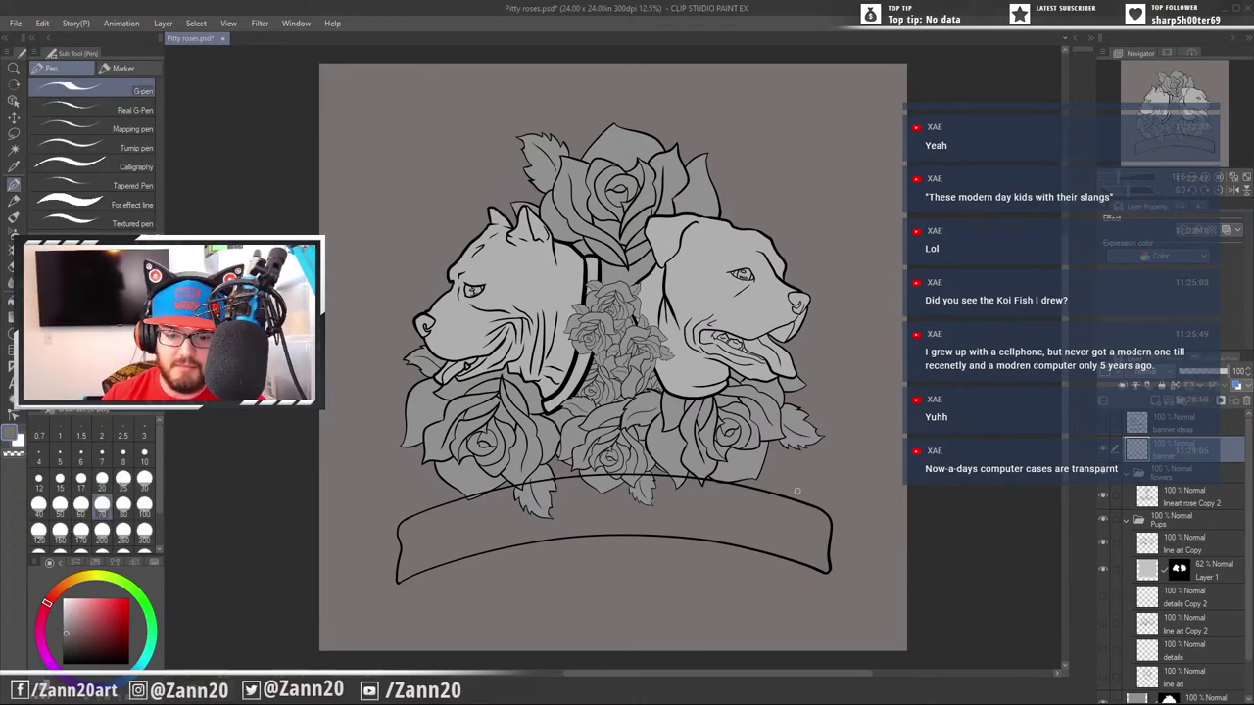
right_click(572, 373)
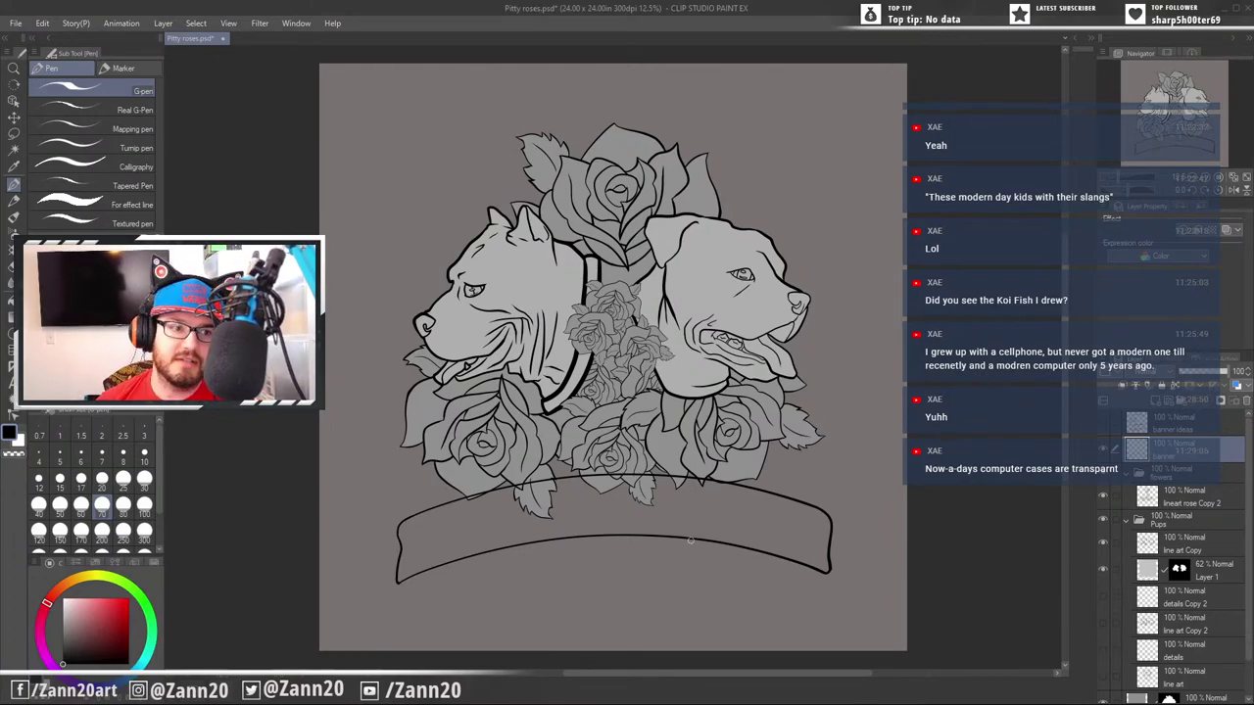
key(ctrl+plus)
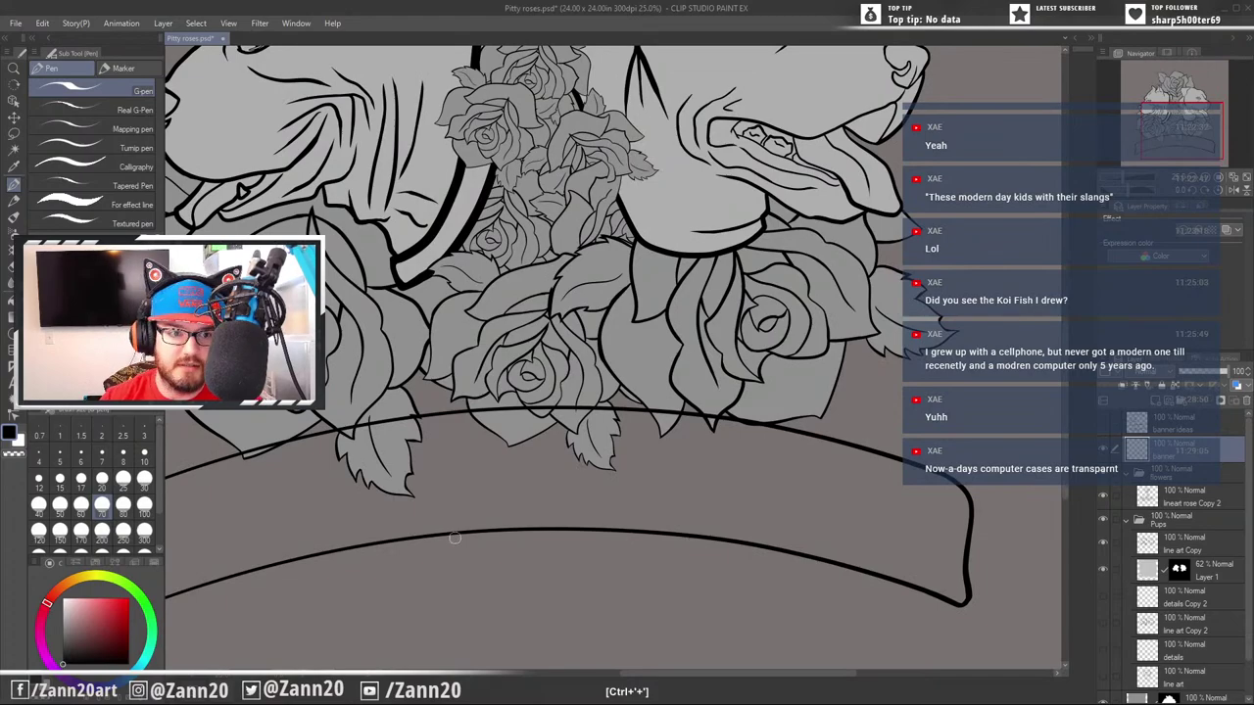
drag(466, 539, 886, 360)
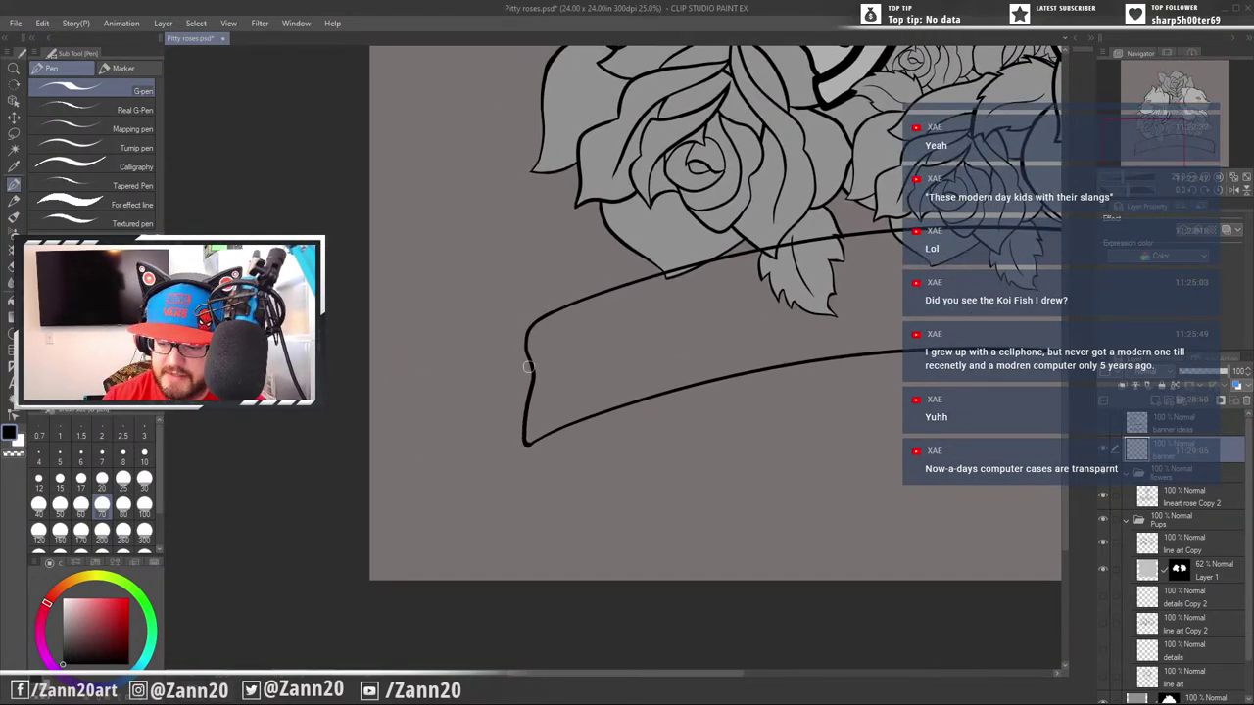
mouse_move(532, 369)
mouse_down()
mouse_move(486, 393)
mouse_move(389, 505)
mouse_up()
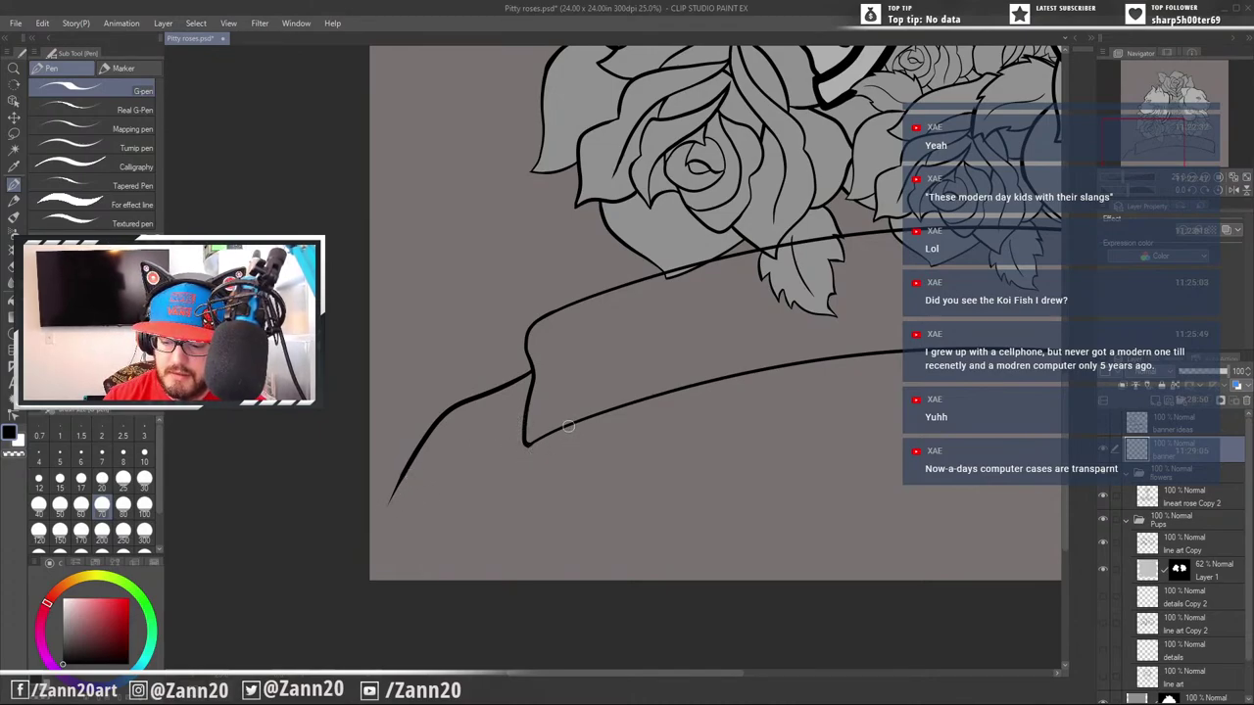
mouse_move(576, 423)
mouse_down()
mouse_move(573, 505)
mouse_move(332, 590)
mouse_move(409, 548)
mouse_move(446, 481)
mouse_move(390, 505)
mouse_move(463, 481)
mouse_move(380, 526)
mouse_up()
key(ctrl+z)
drag(379, 526, 477, 450)
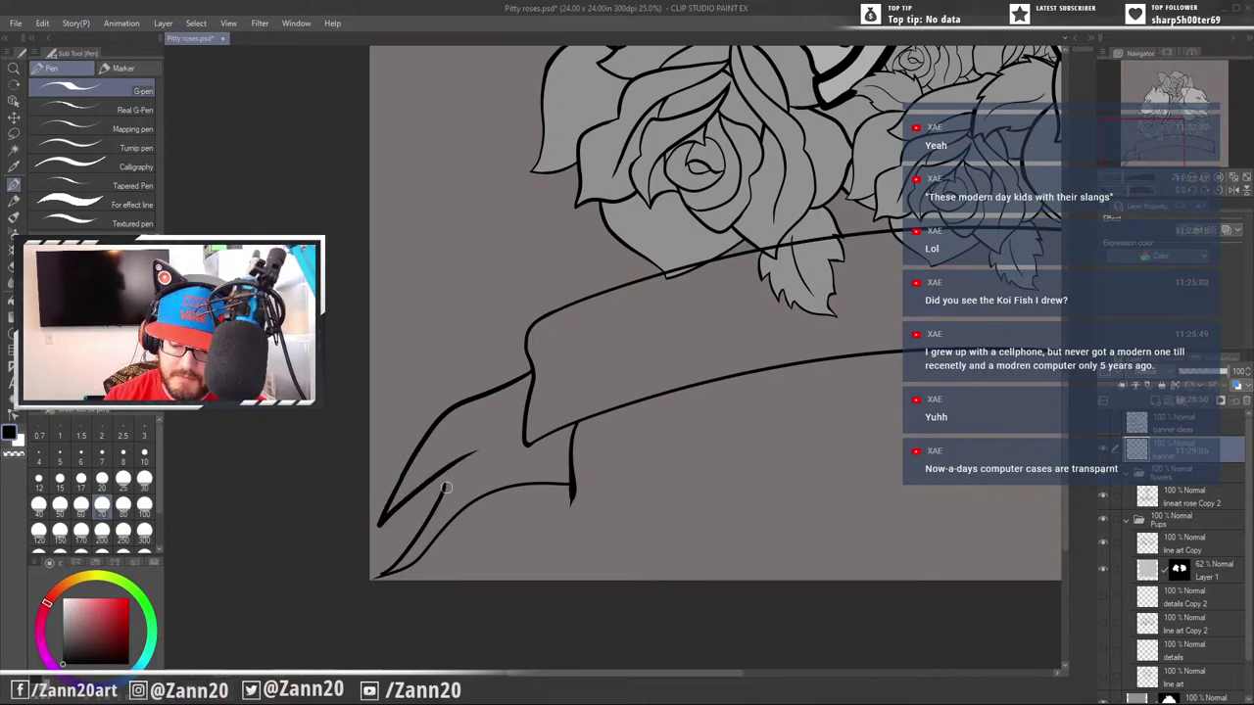
key(ctrl+z)
key(ctrl+z)
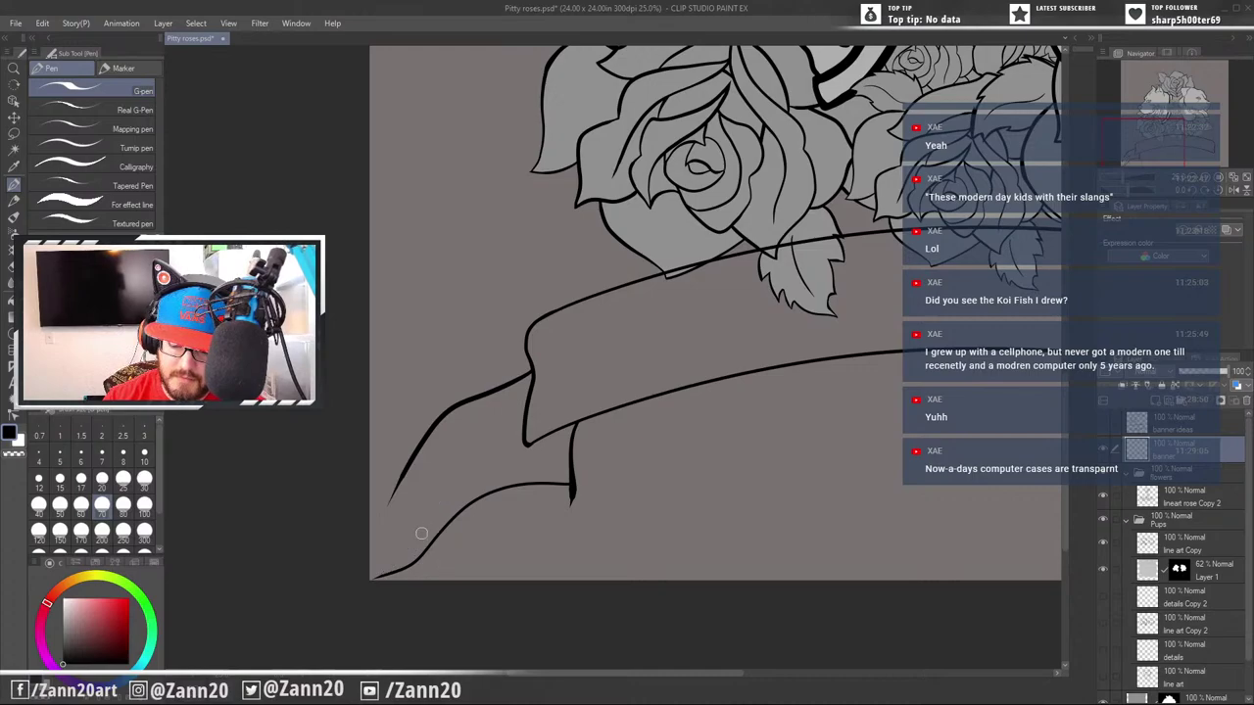
Draw a curved V-shaped notch in the end of the left ribbon tail, joining its upper and lower tips
mouse_move(409, 465)
mouse_down()
mouse_move(386, 512)
mouse_move(492, 441)
mouse_up()
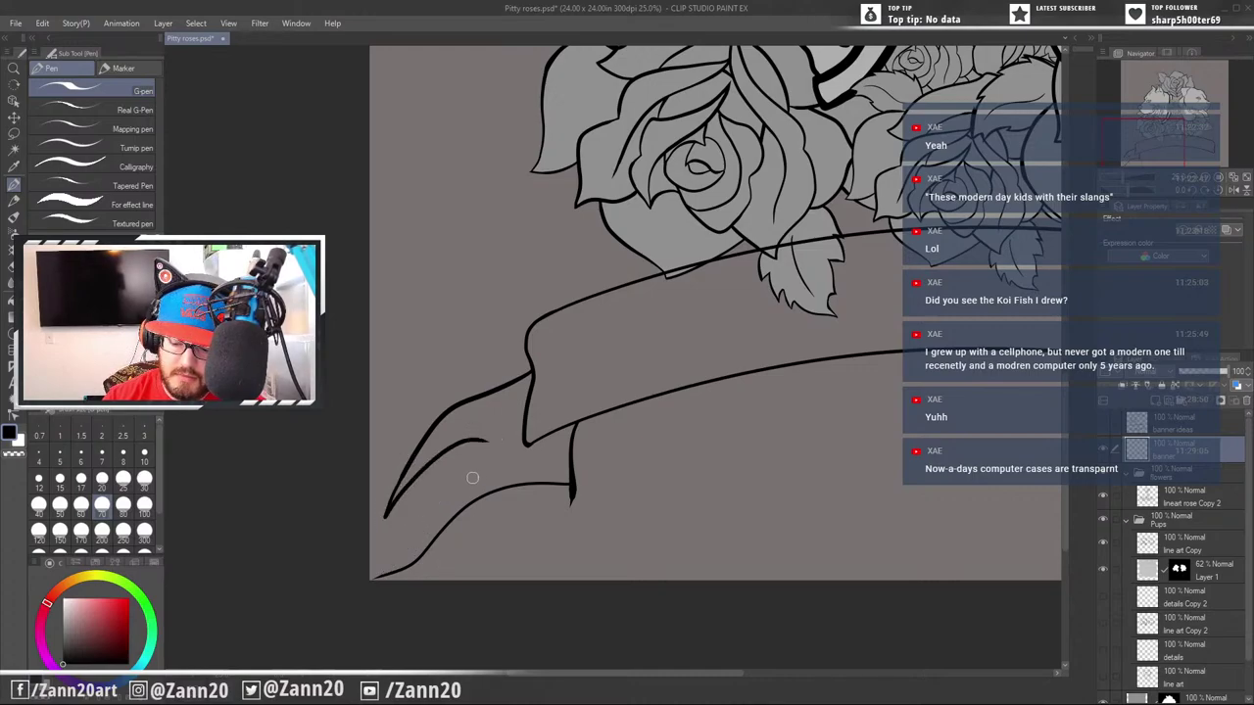
drag(380, 573, 490, 442)
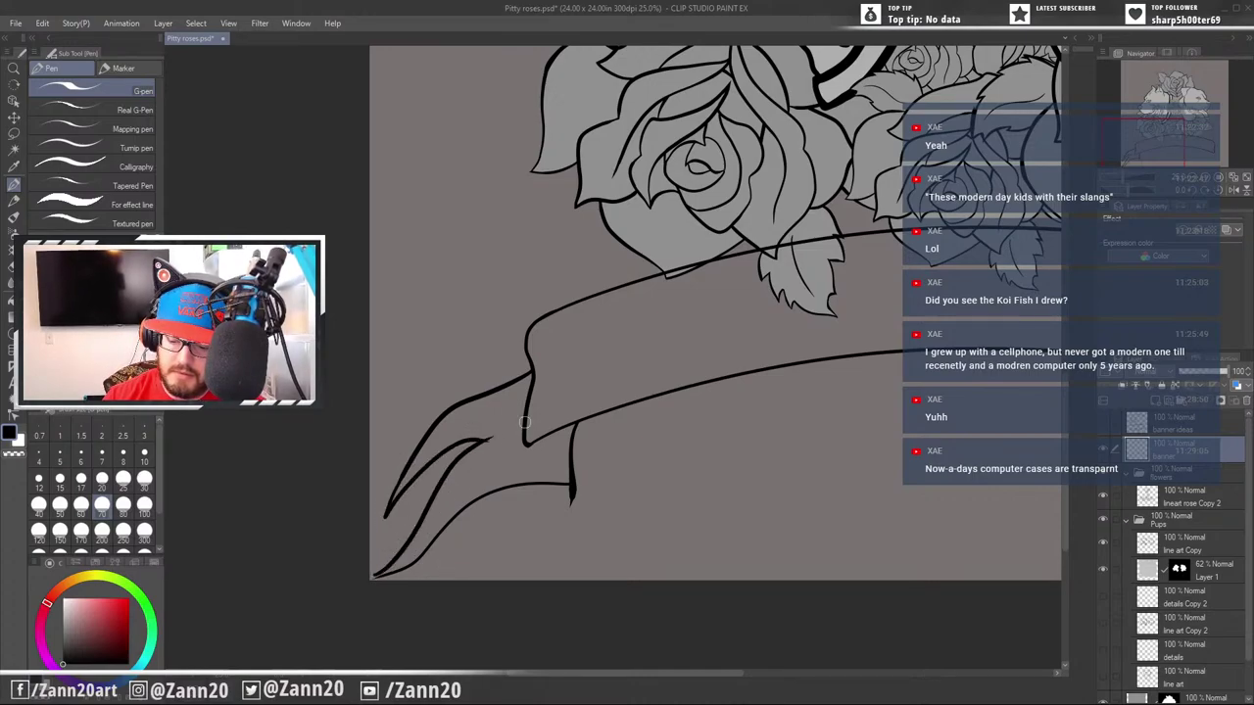
Erase the line overshooting the lower inner corner of the left ribbon tail
drag(528, 494, 671, 420)
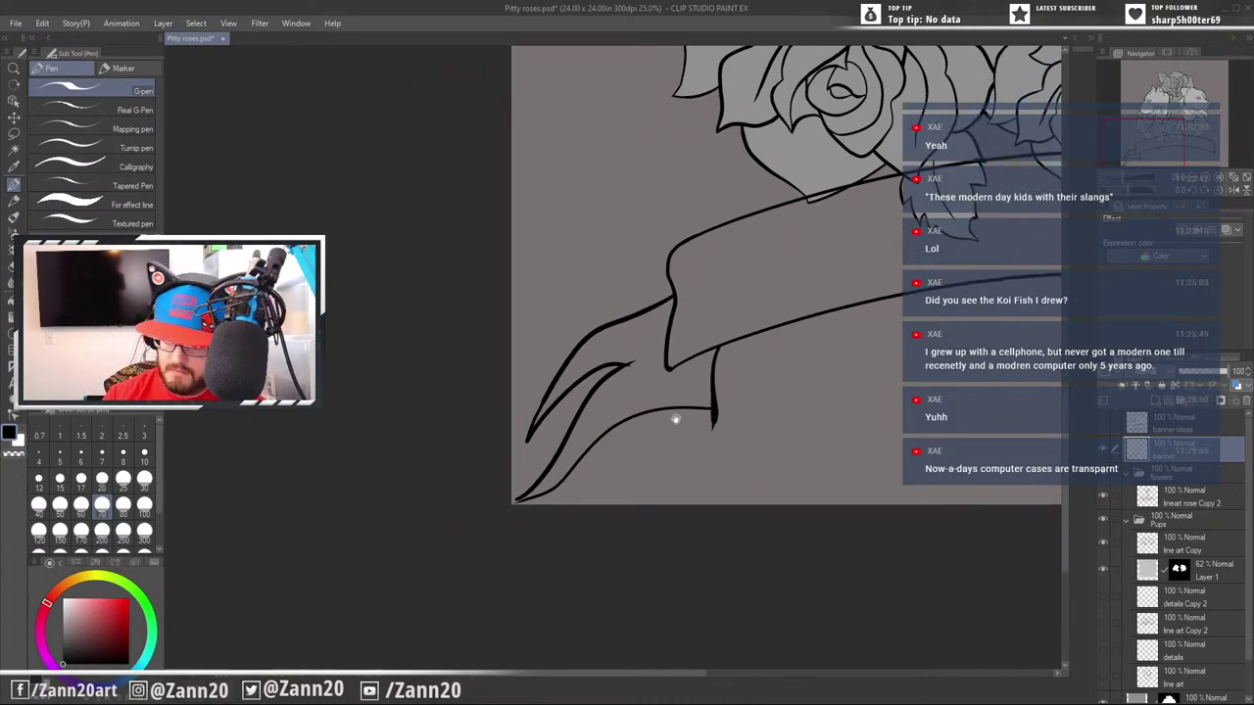
mouse_move(761, 422)
mouse_down()
mouse_move(667, 476)
mouse_move(630, 473)
mouse_up()
key(e)
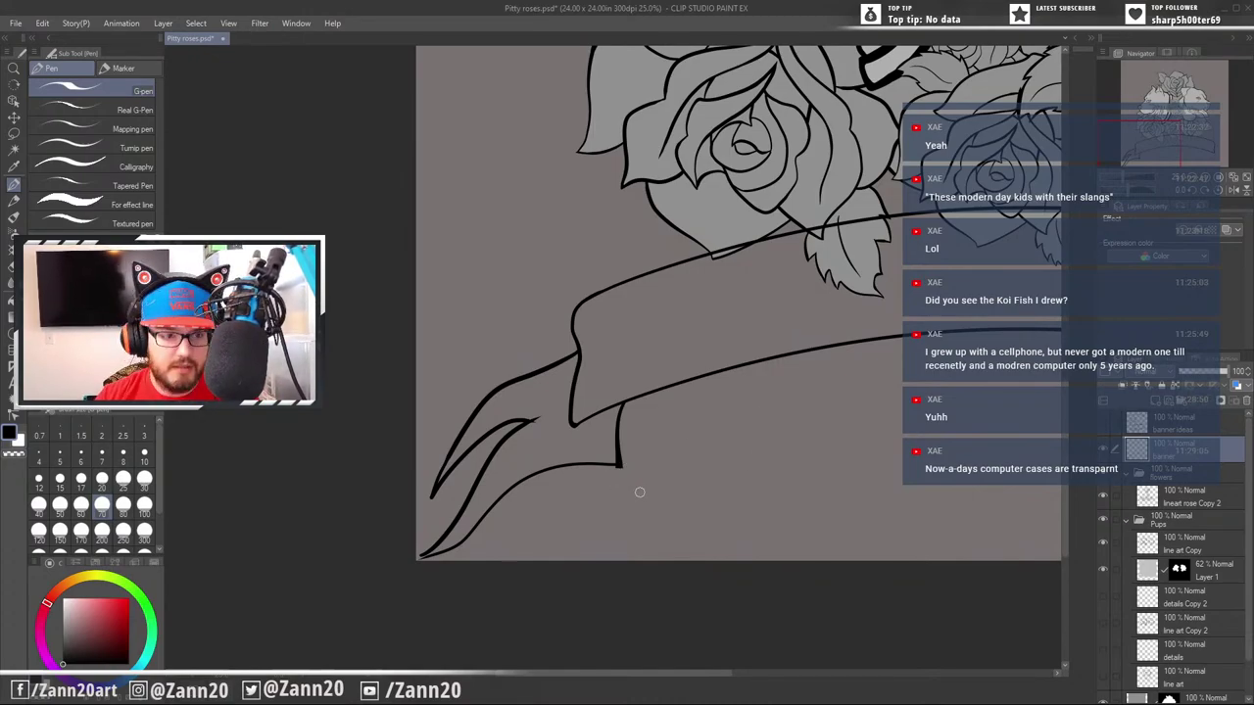
scroll(640, 493, up, 3)
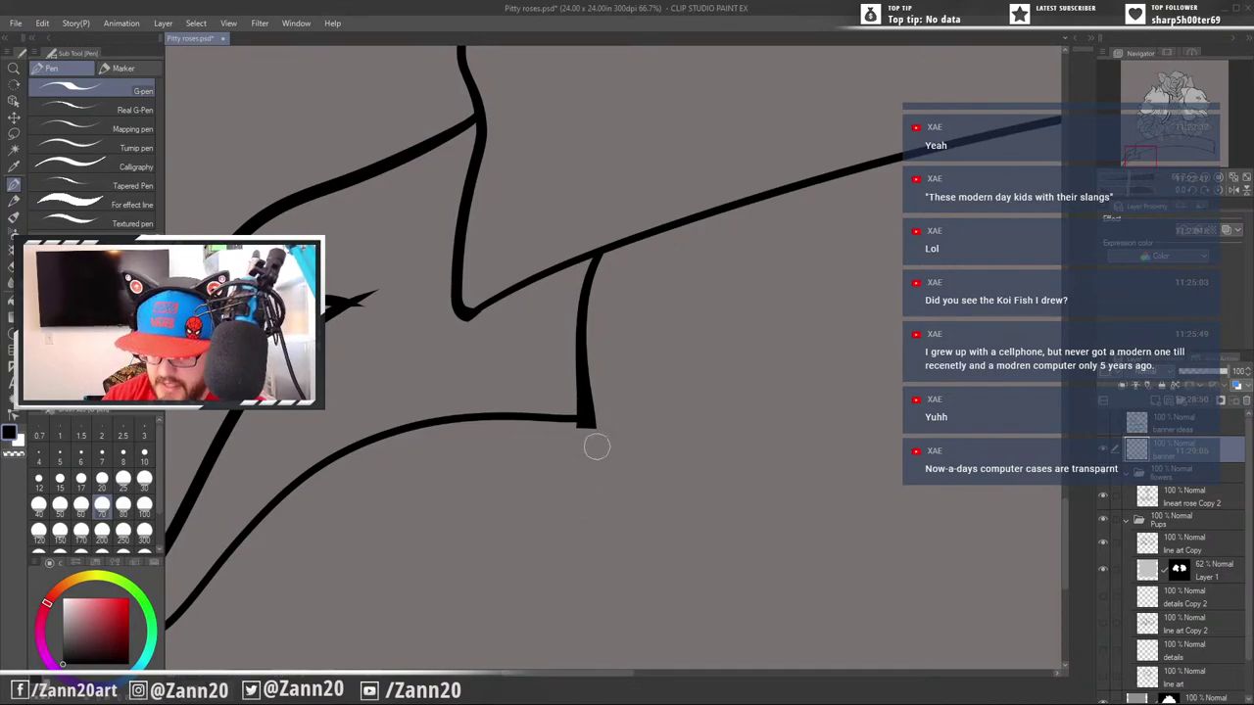
drag(568, 431, 606, 419)
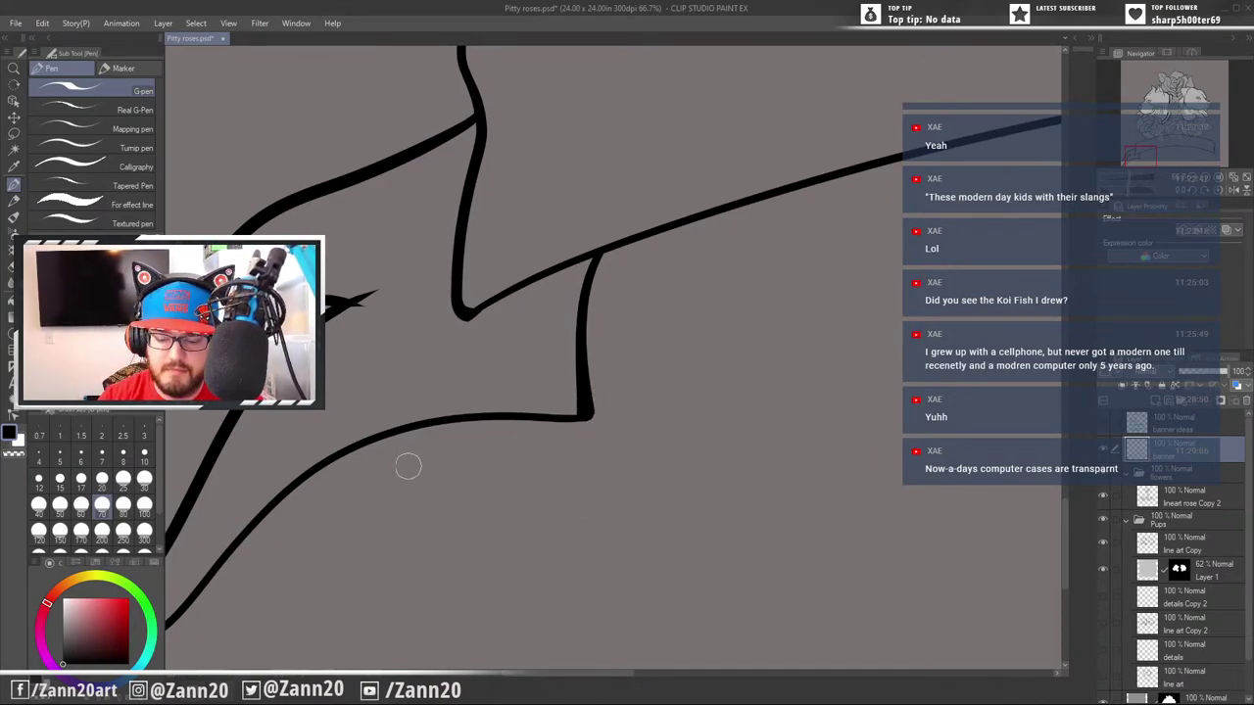
Trim the stray line at the notch's inner end and sharpen the upper tip of the ribbon tail
drag(402, 401, 718, 443)
mouse_move(694, 347)
mouse_down()
mouse_move(676, 360)
mouse_move(691, 345)
mouse_up()
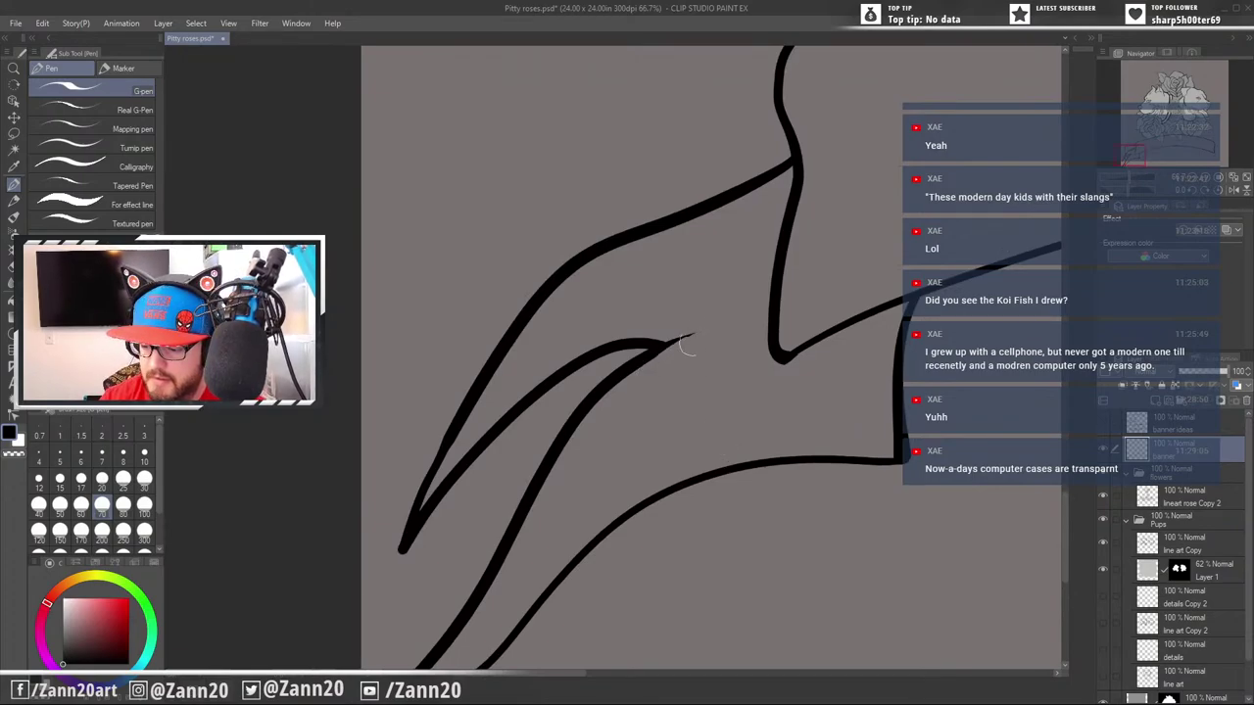
mouse_move(609, 492)
mouse_down()
mouse_move(730, 399)
mouse_move(761, 351)
mouse_up()
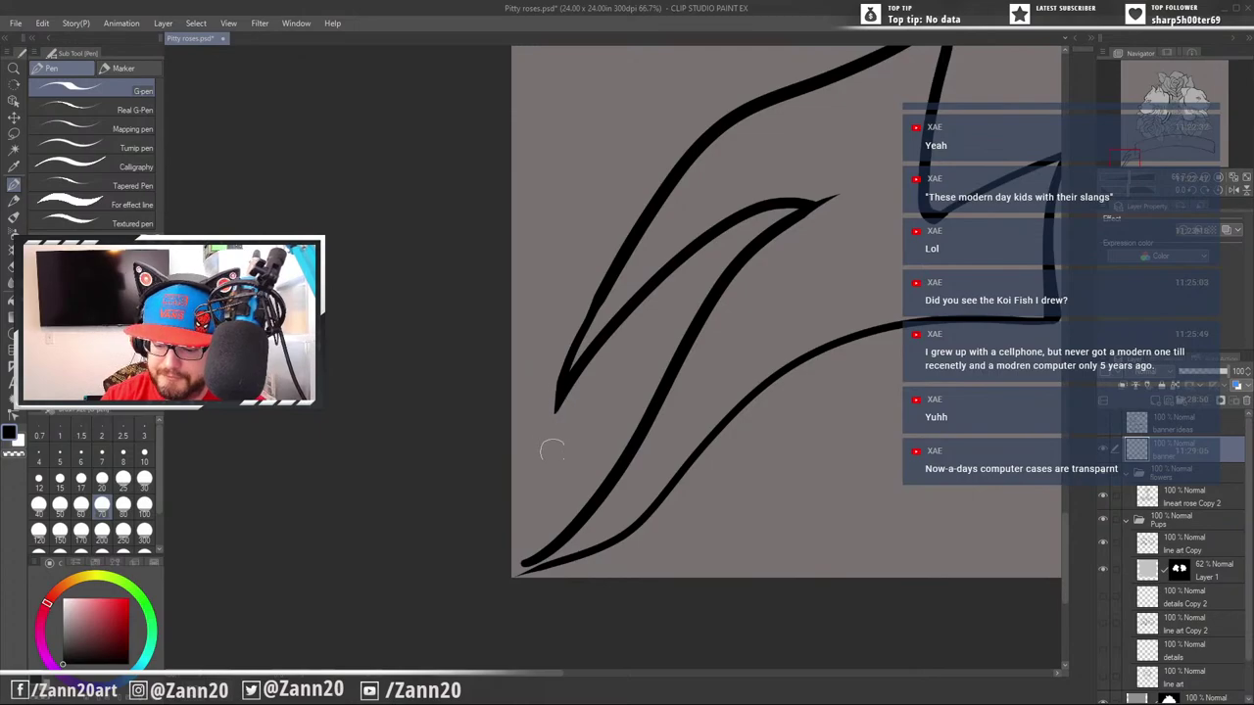
Thicken the ribbon tail's lower edge near its lower tip with the G-pen, redoing strokes until the line flows smoothly
key(p)
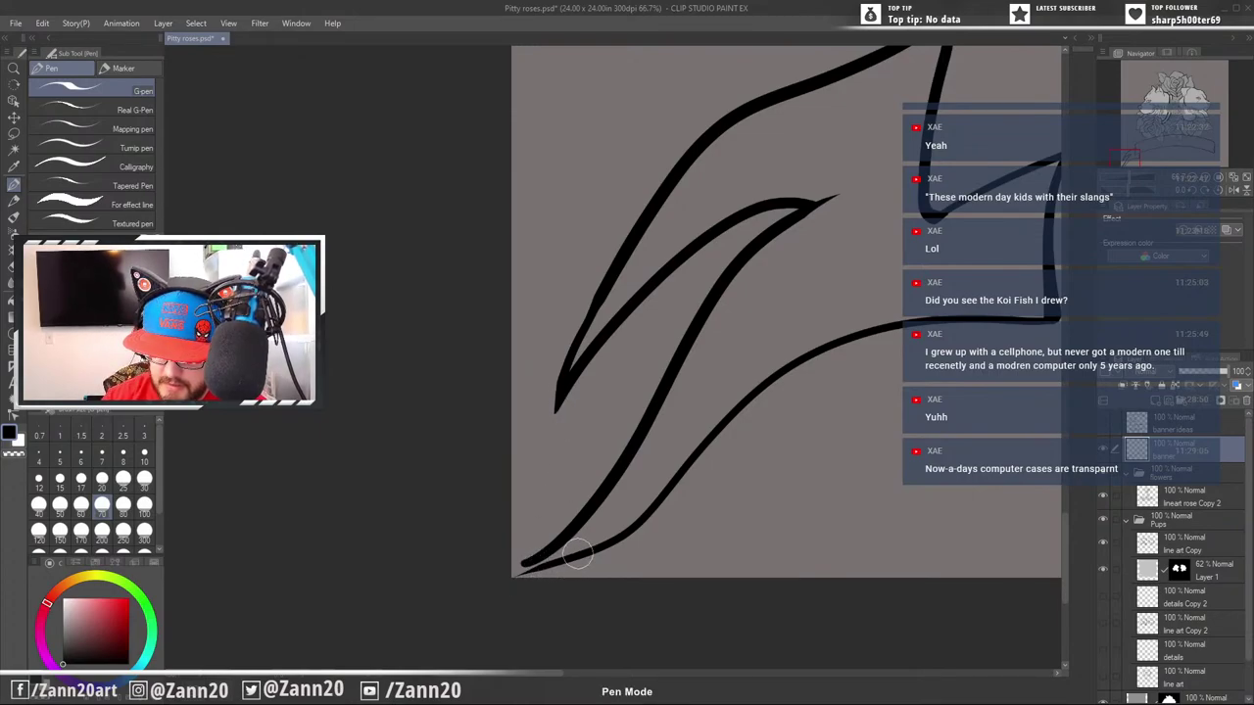
mouse_move(576, 560)
mouse_down()
mouse_move(515, 571)
mouse_move(671, 516)
mouse_up()
key(ctrl+z)
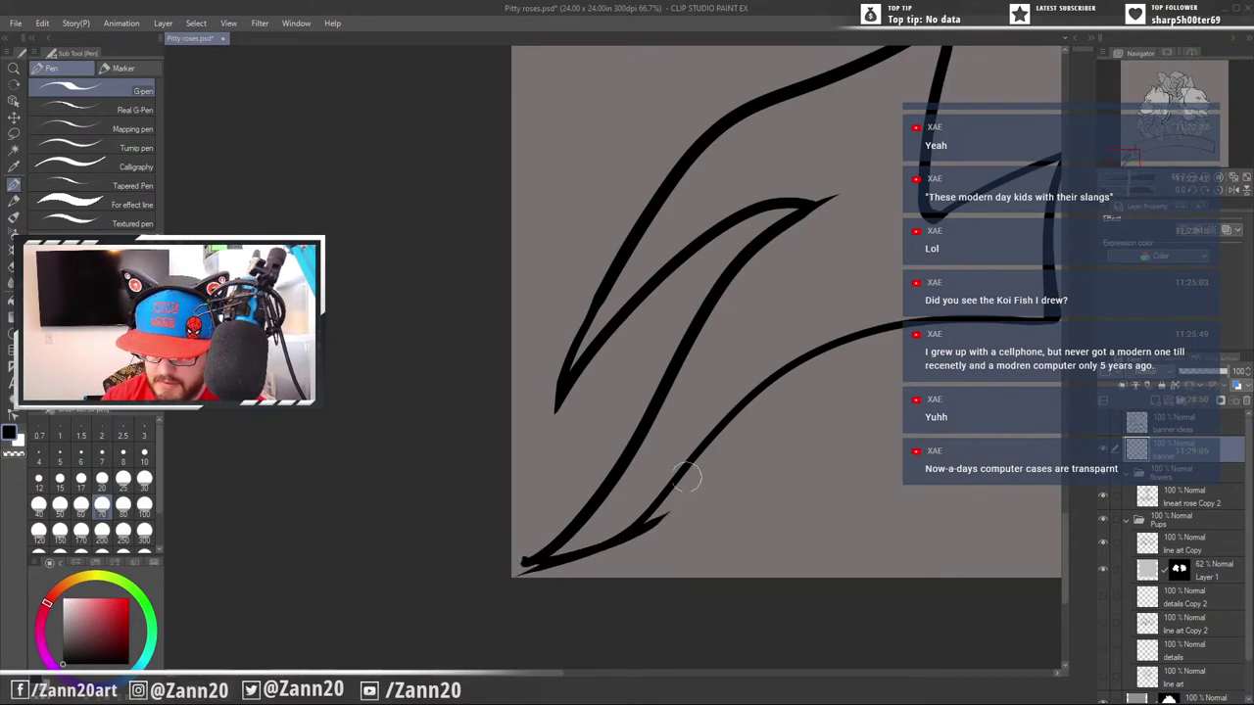
key(ctrl+z)
drag(523, 564, 643, 524)
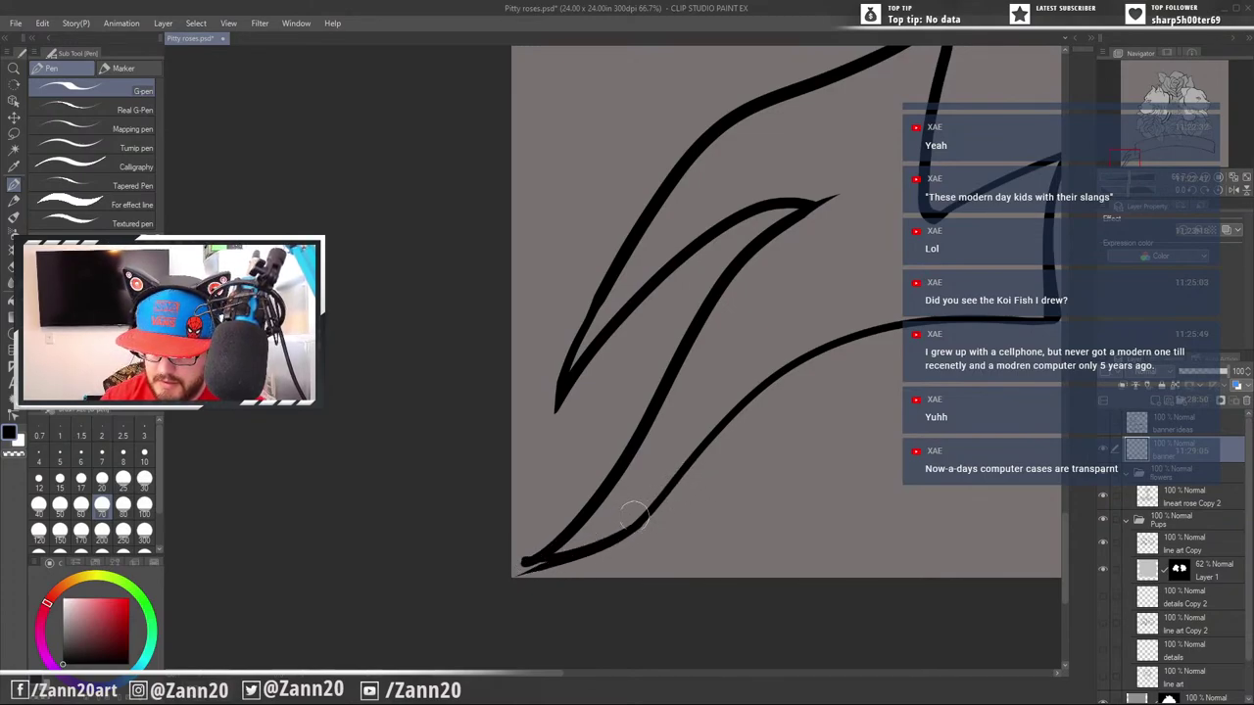
key(ctrl+z)
mouse_move(529, 560)
mouse_down()
mouse_move(644, 520)
mouse_move(676, 482)
mouse_up()
Erase the overshooting line ends at the ribbon tail's lower tip to form a clean point
key(e)
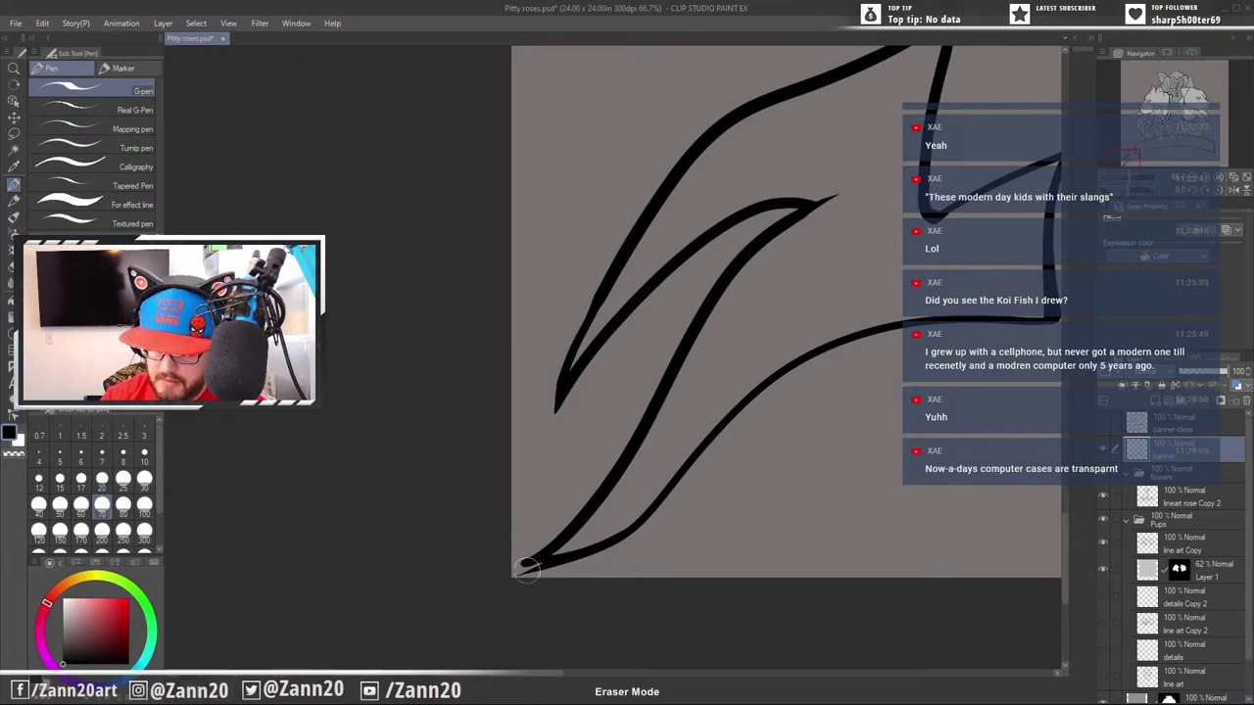
drag(518, 571, 525, 577)
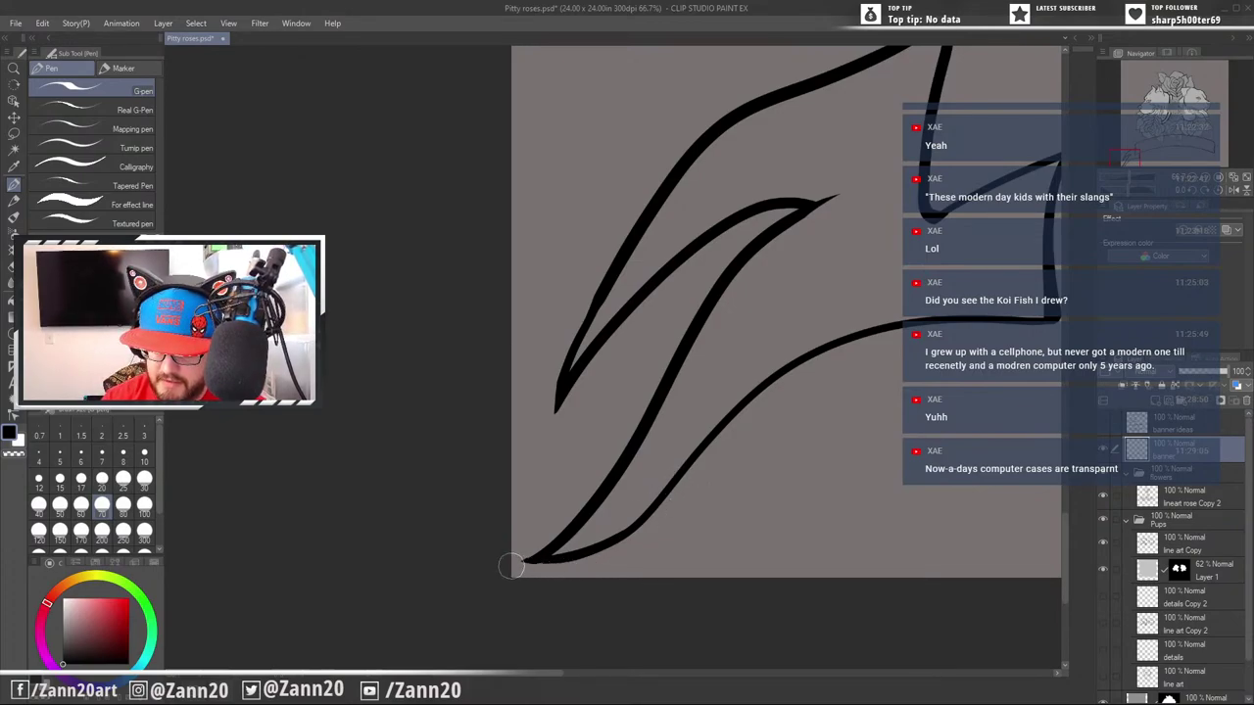
mouse_move(518, 571)
mouse_down()
mouse_move(526, 540)
mouse_move(527, 578)
mouse_up()
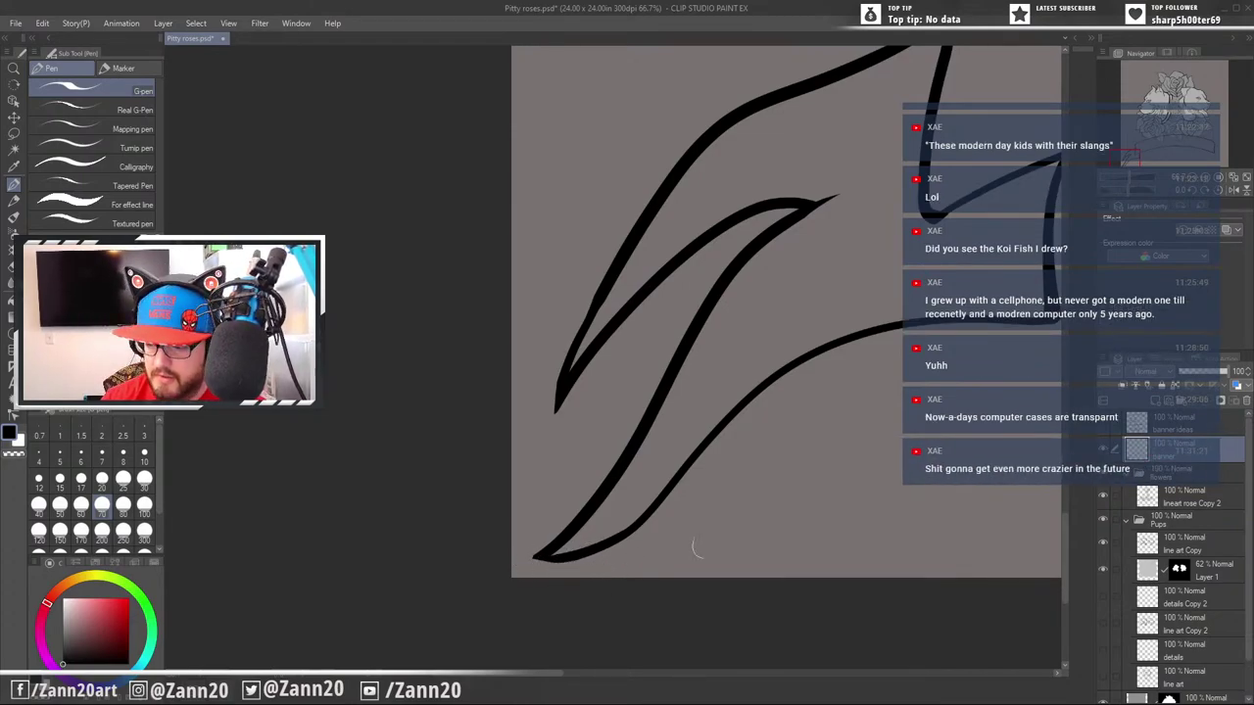
drag(861, 420, 760, 571)
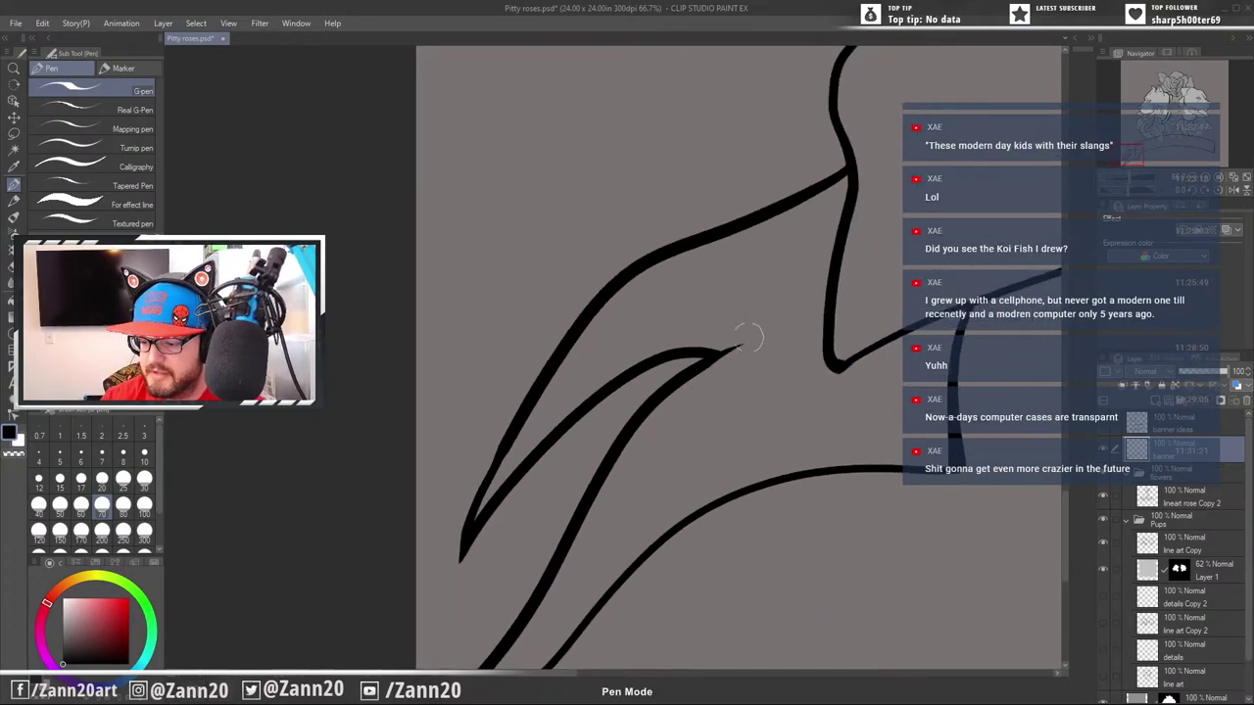
Extend the fold line on the banner's left ribbon tail and thicken the lower corner of the fold with the G-pen
drag(706, 365, 777, 335)
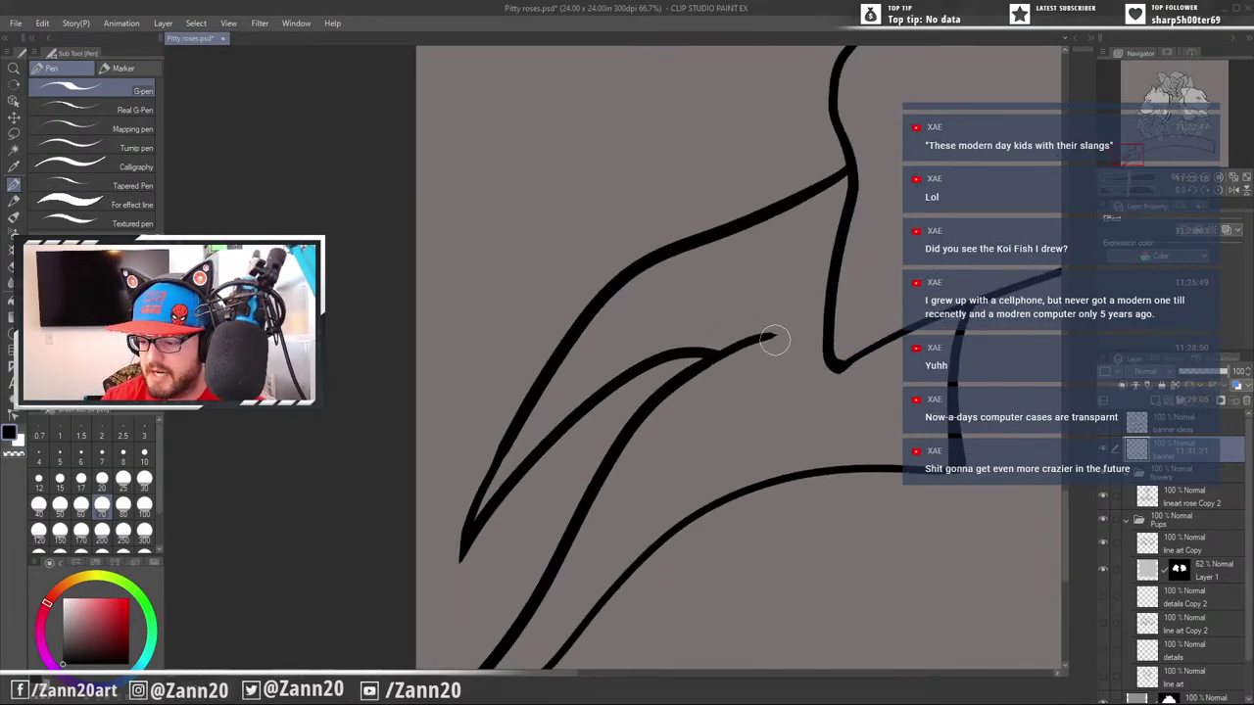
key(e)
mouse_move(741, 361)
mouse_down()
mouse_move(801, 333)
mouse_move(749, 441)
mouse_move(598, 576)
mouse_up()
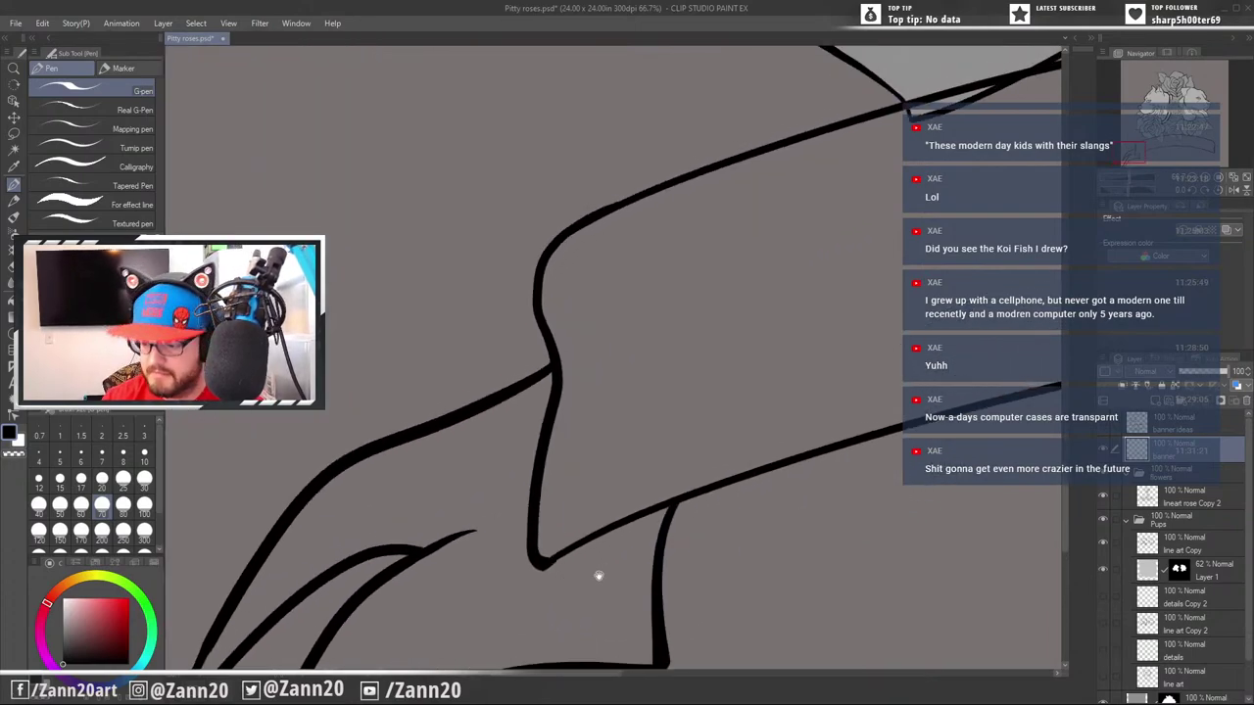
mouse_move(817, 556)
mouse_down()
mouse_move(711, 461)
mouse_move(682, 391)
mouse_up()
key(p)
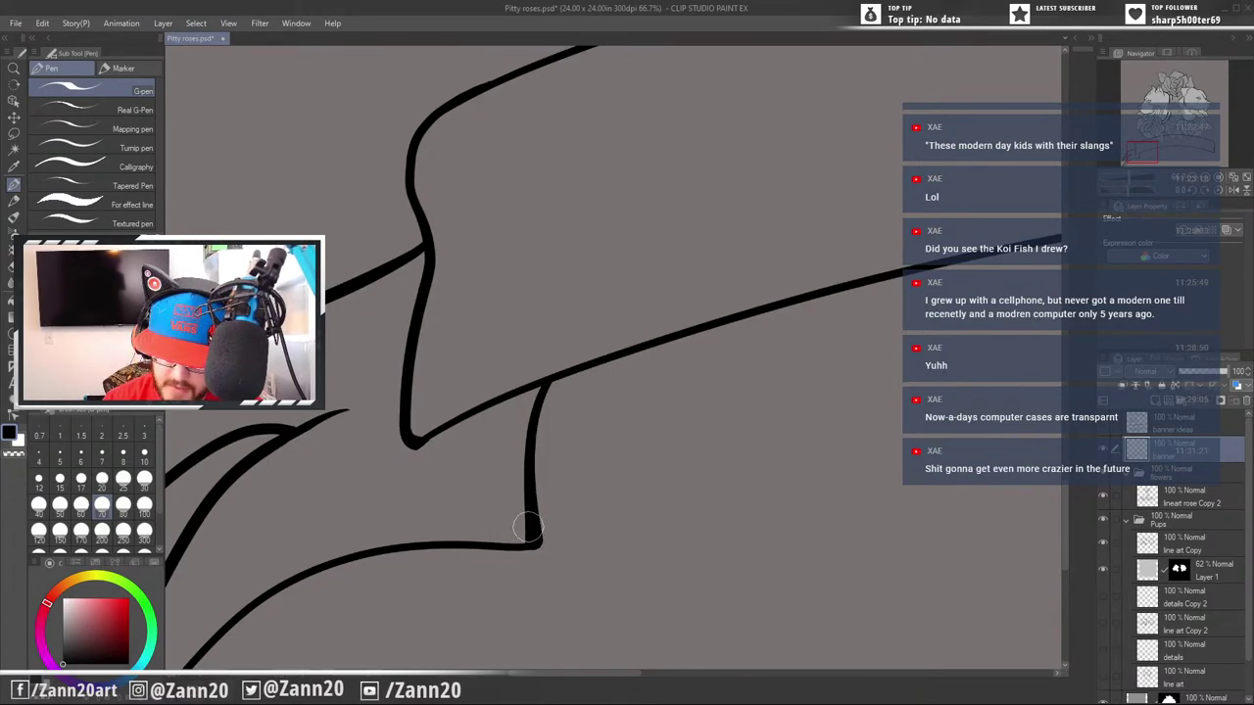
drag(527, 526, 493, 545)
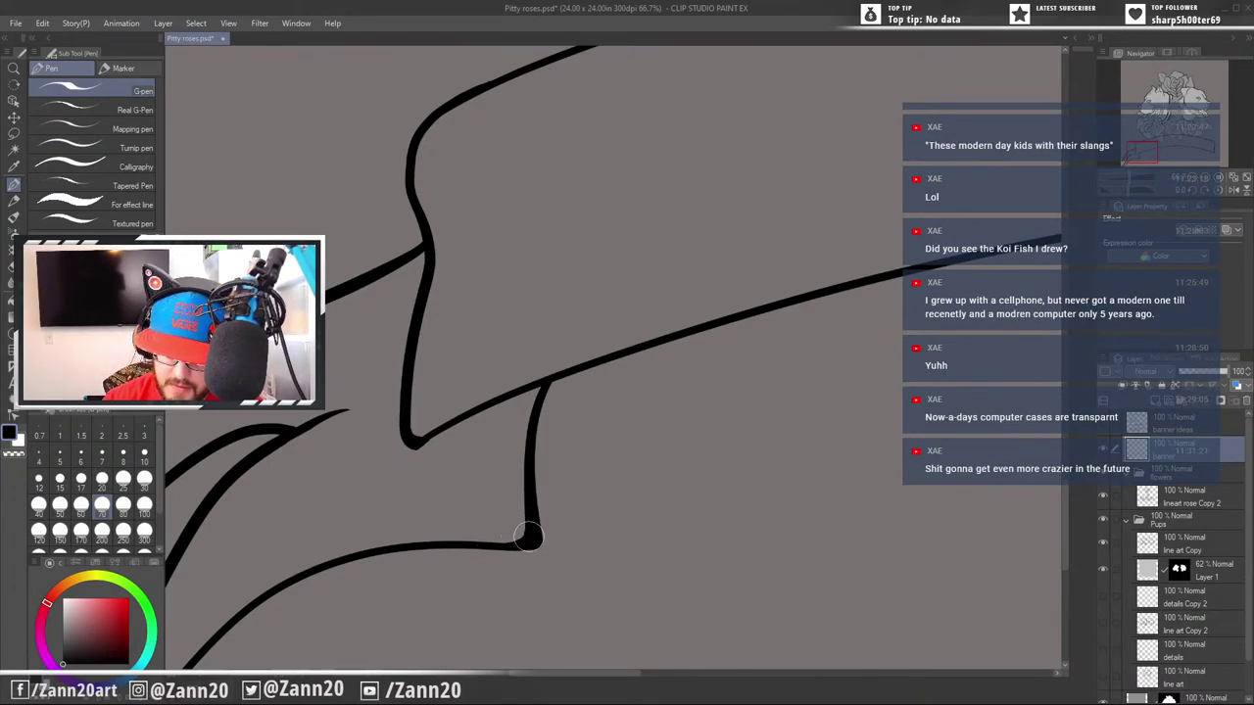
Draw a curved line joining the banner's lower-left corner to the bottom corner of the ribbon fold, redoing the stroke until it fits
drag(611, 435, 727, 449)
drag(960, 398, 714, 447)
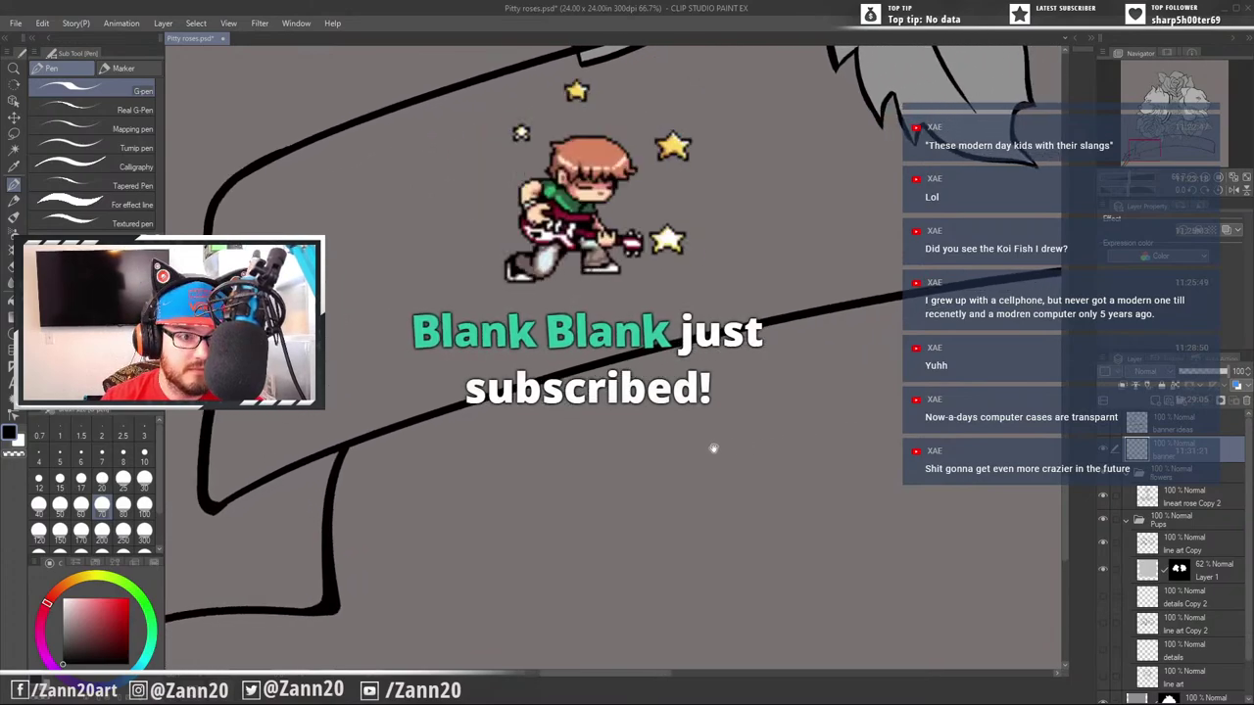
drag(780, 414, 762, 445)
drag(784, 488, 761, 438)
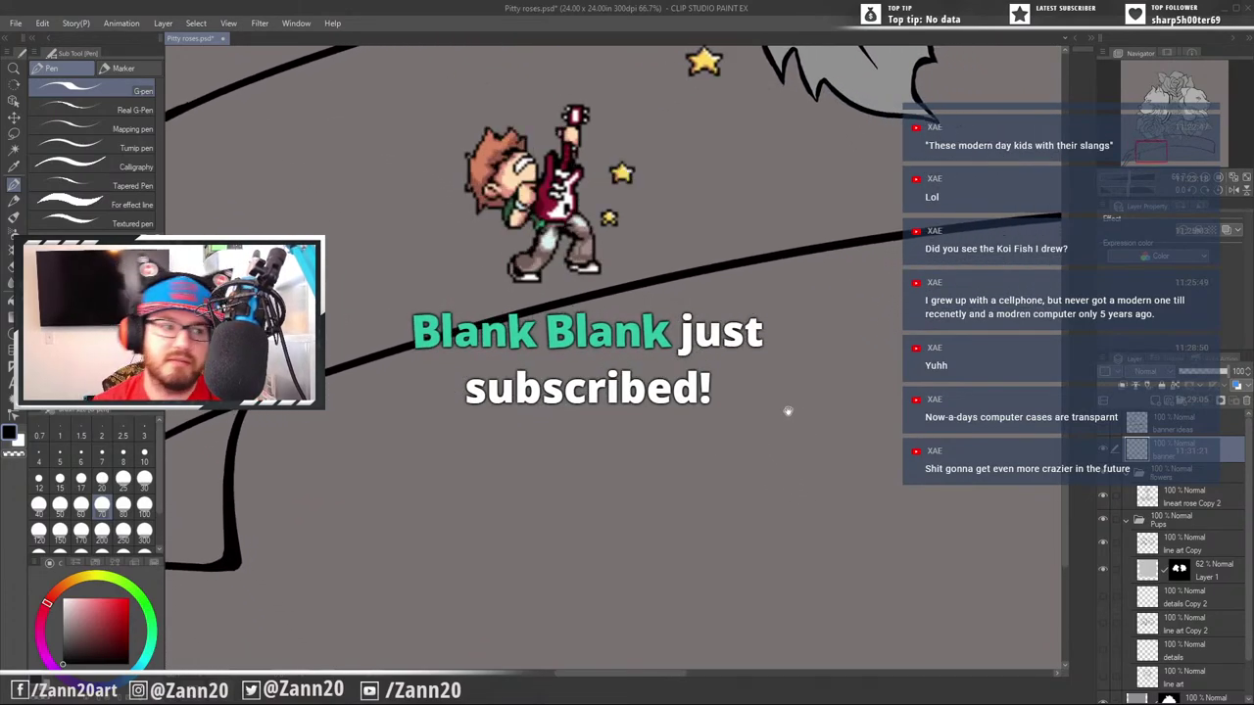
key(ctrl+minus)
key(ctrl+minus)
key(ctrl+minus)
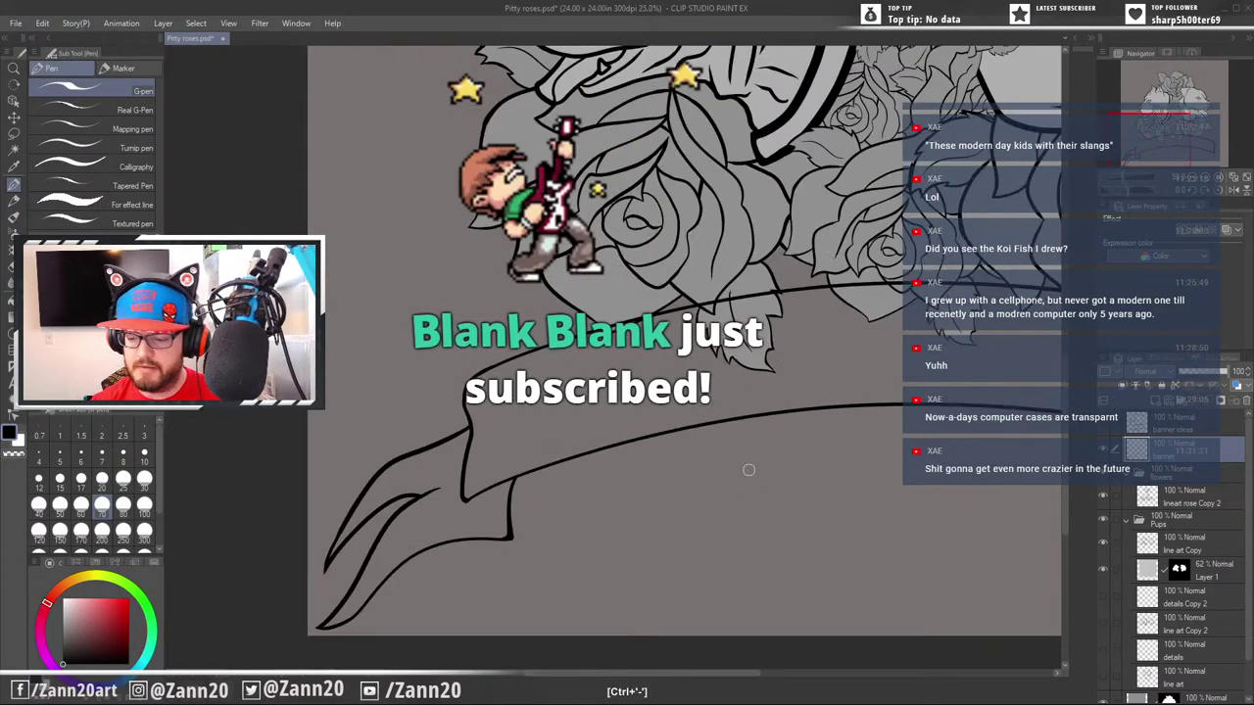
drag(793, 508, 985, 484)
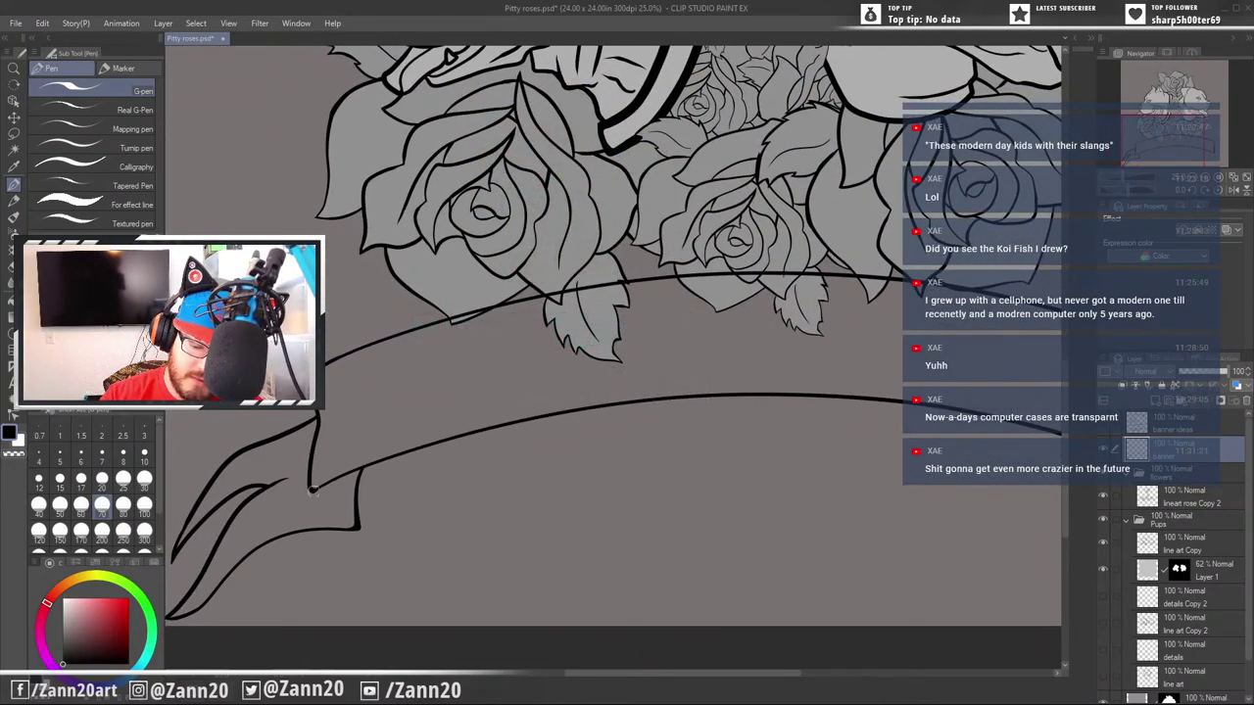
drag(314, 487, 358, 525)
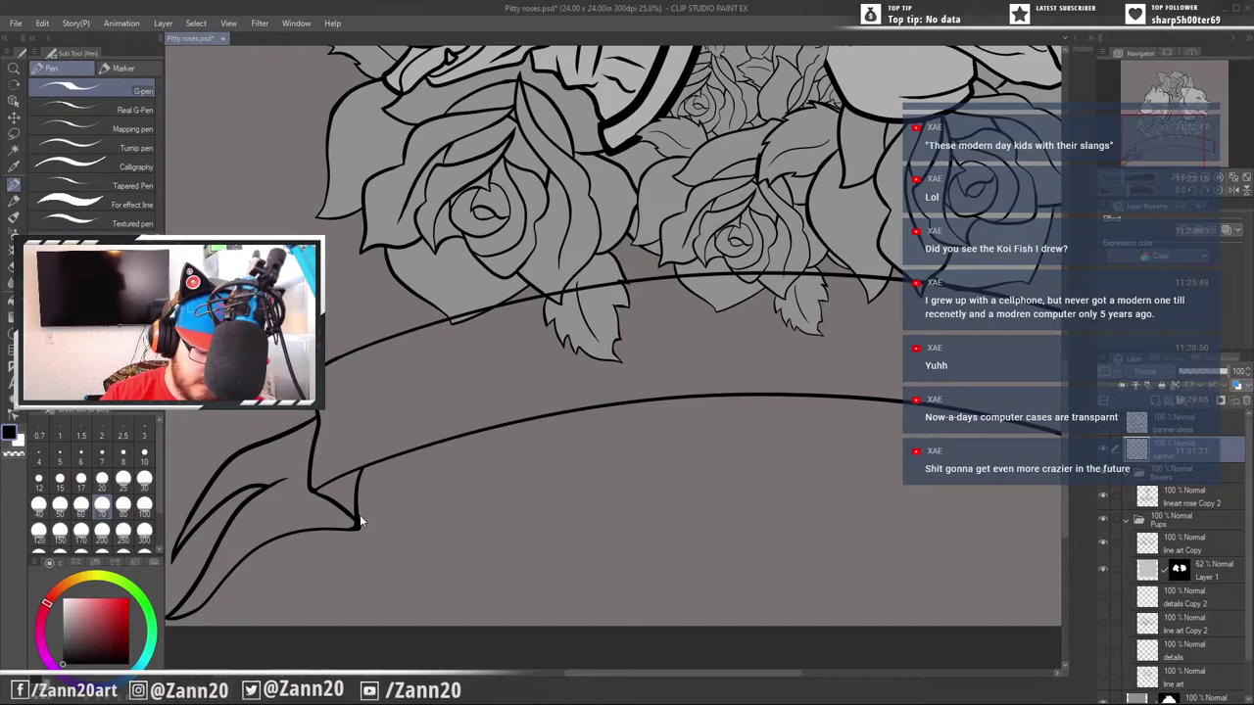
key(ctrl+z)
drag(312, 489, 358, 527)
key(ctrl+z)
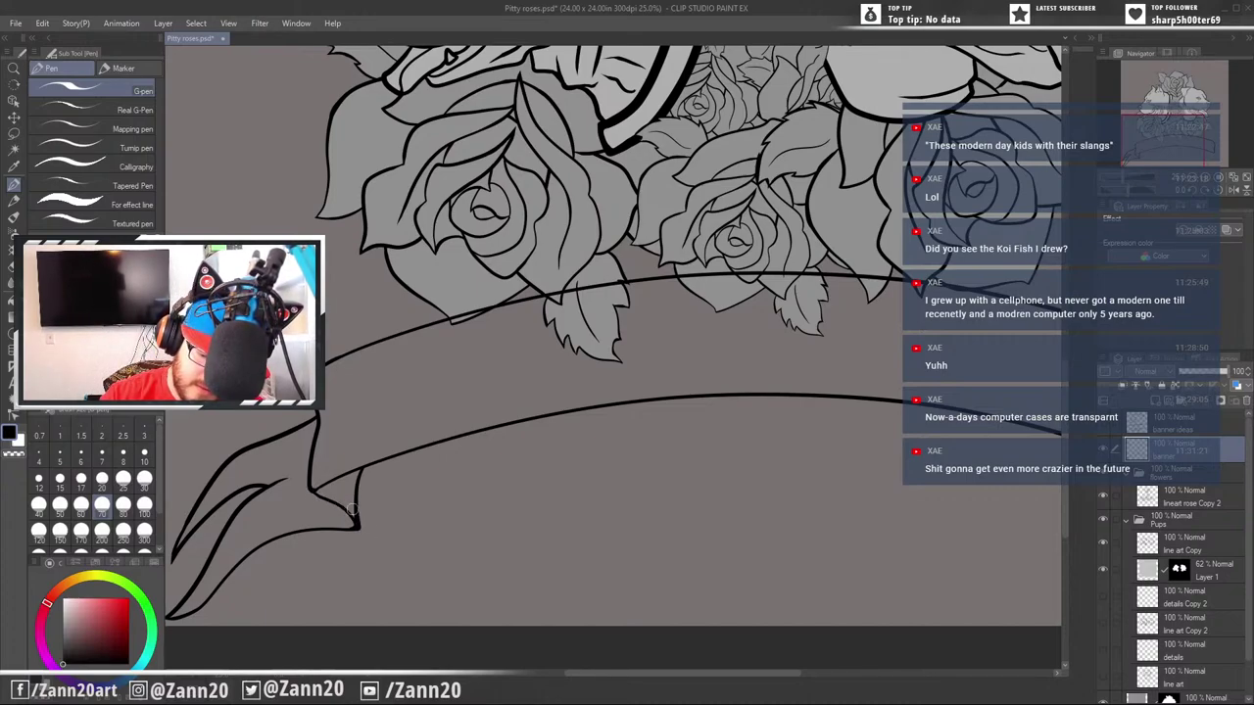
Lasso the left ribbon tail with the adjoining banner end and paste copies of it onto new layers
drag(935, 504, 523, 503)
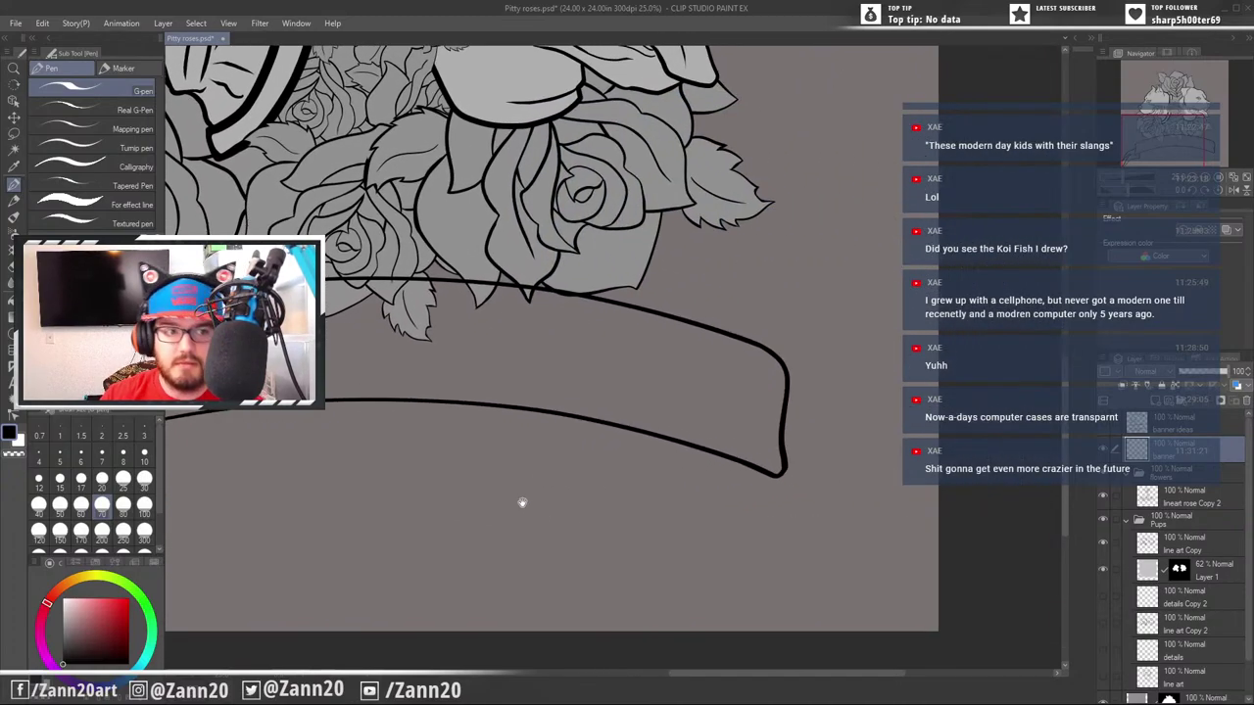
drag(889, 529, 965, 516)
drag(691, 521, 1042, 461)
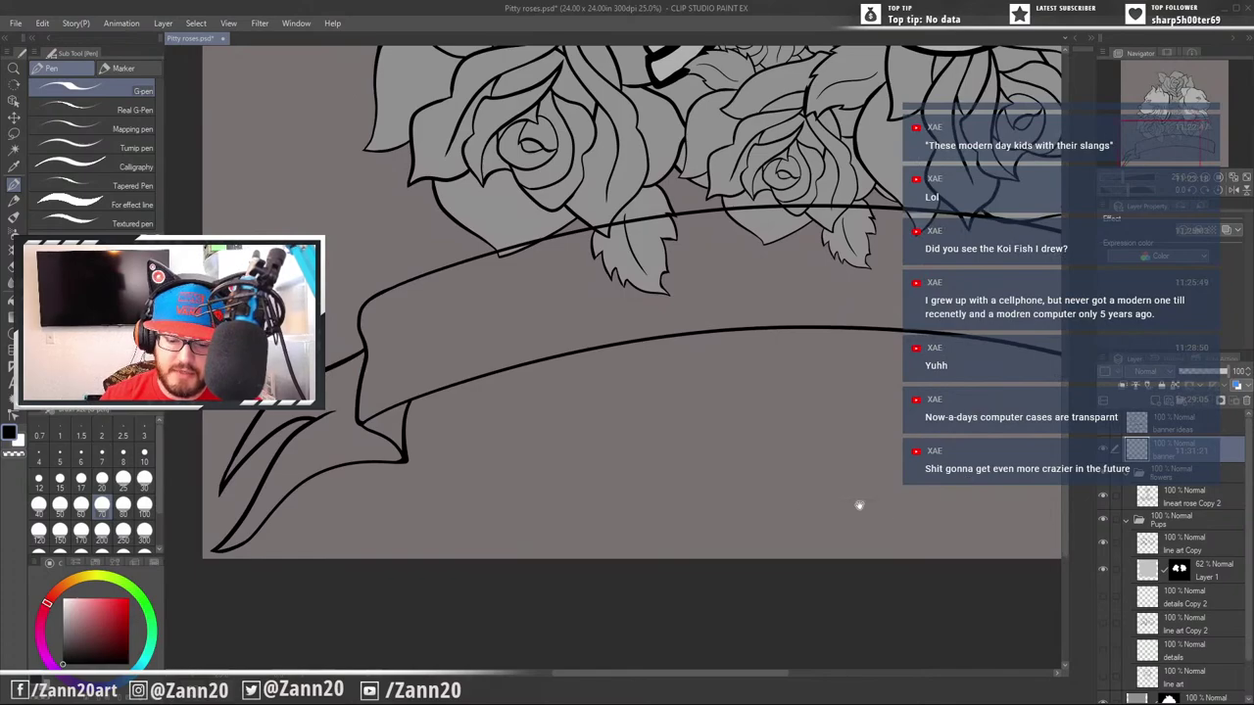
drag(860, 505, 552, 587)
mouse_move(786, 564)
mouse_down()
mouse_move(731, 578)
mouse_move(950, 517)
mouse_up()
mouse_move(598, 545)
mouse_down()
mouse_move(669, 524)
mouse_move(833, 509)
mouse_up()
key(k)
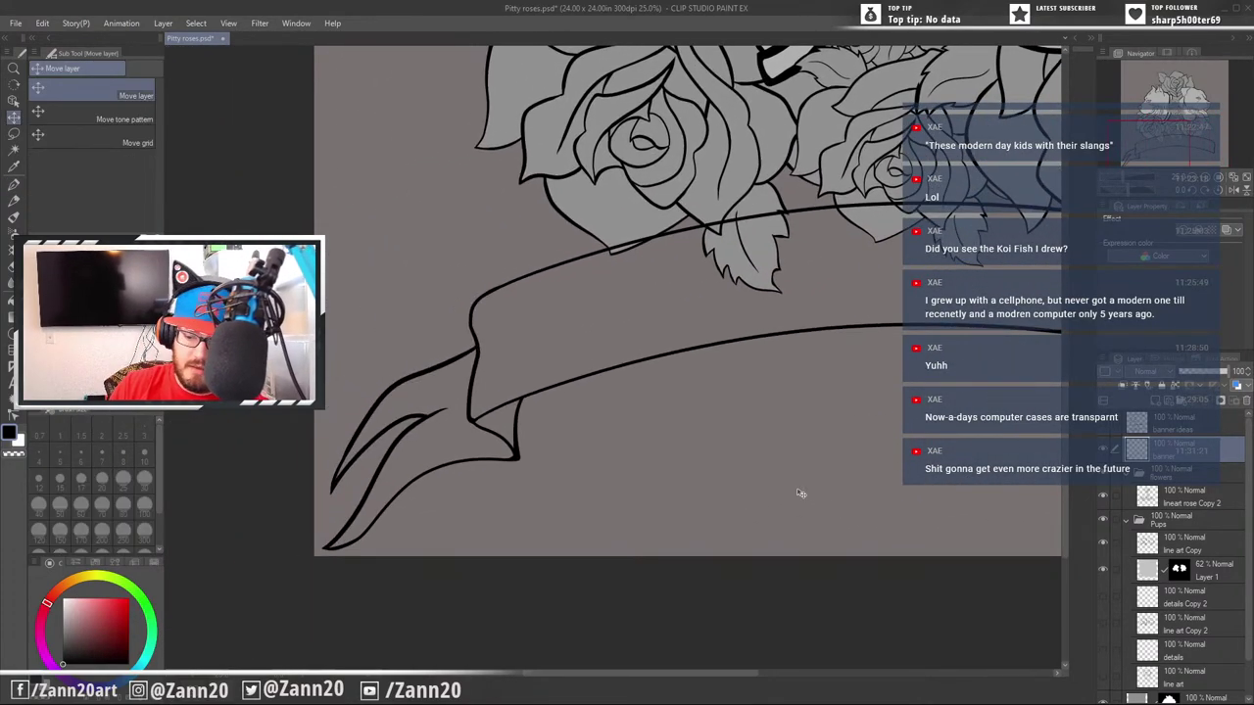
key(m)
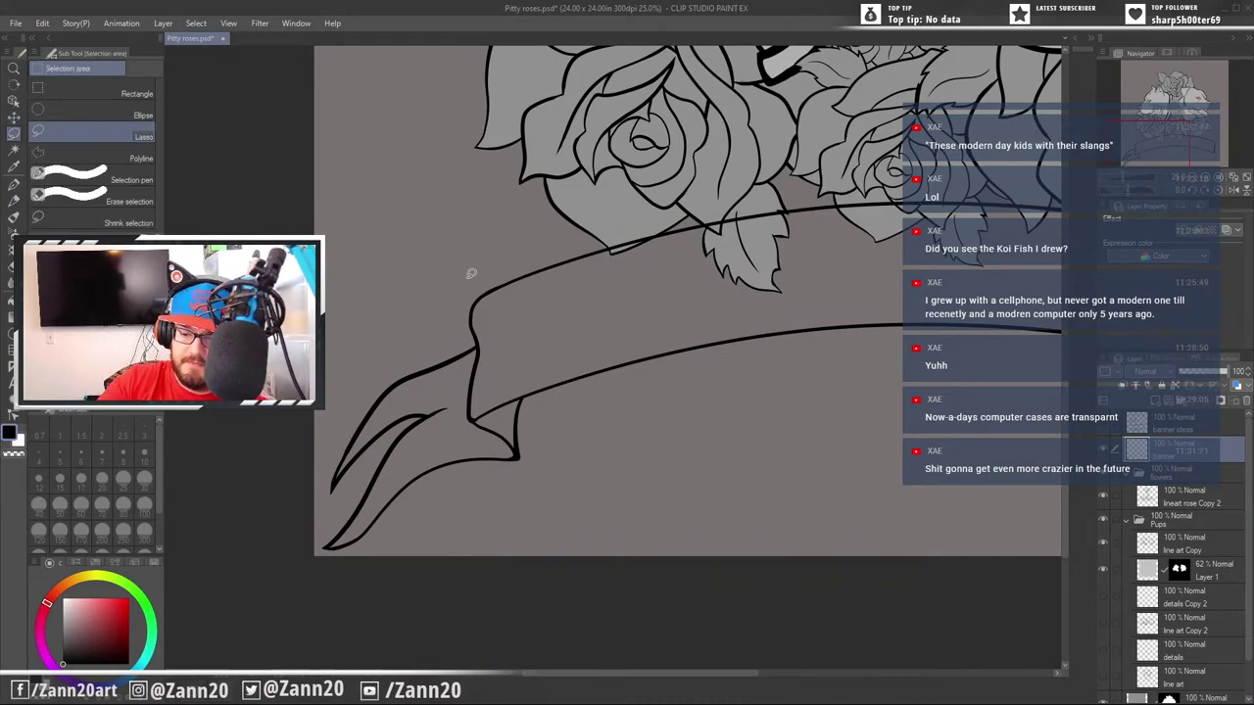
mouse_move(455, 261)
mouse_down()
mouse_move(502, 593)
mouse_move(248, 472)
mouse_move(479, 192)
mouse_up()
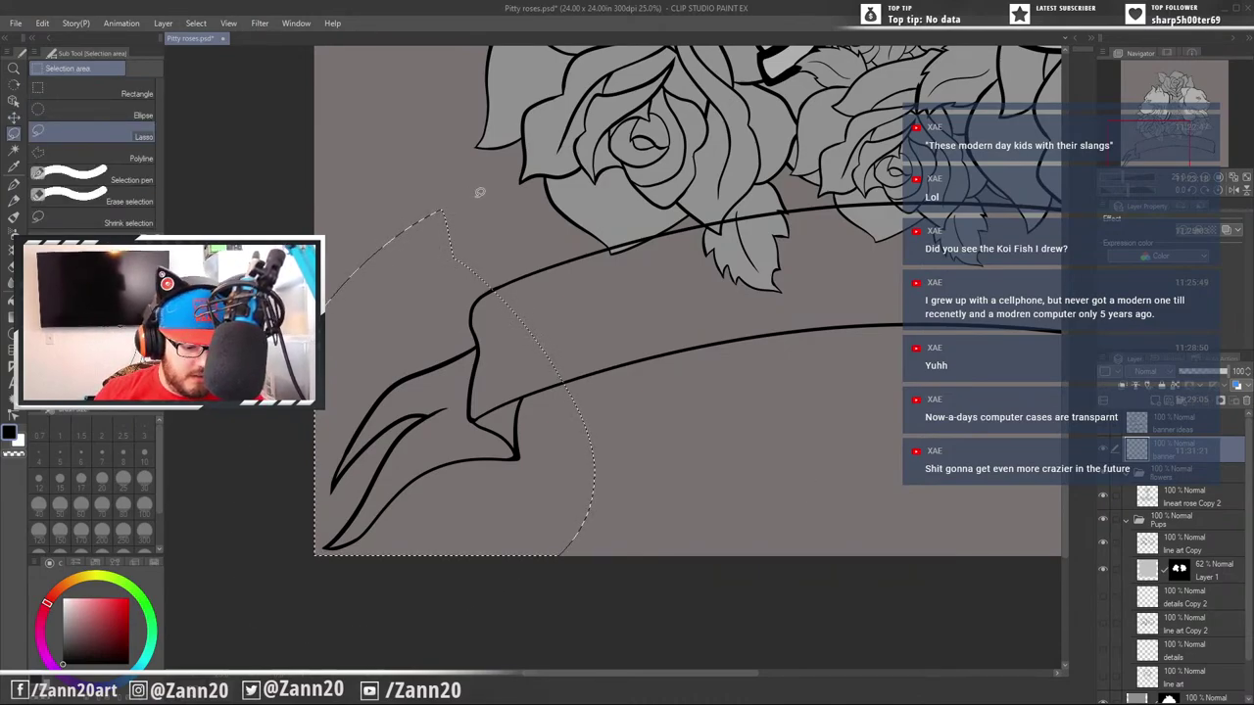
key(ctrl+c)
key(ctrl+v)
key(ctrl+v)
Move the copied ribbon tail to the banner's right end, flip it horizontally, align it with the outline and clear the selection
key(ctrl+t)
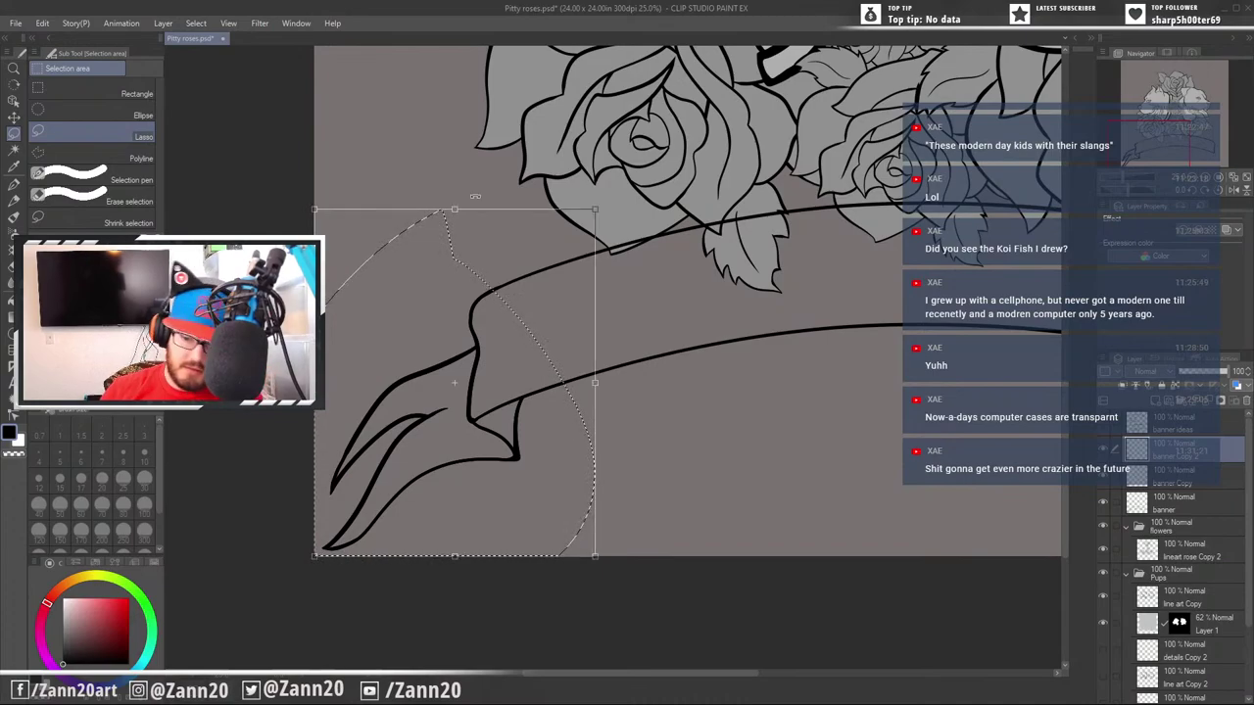
drag(511, 453, 759, 464)
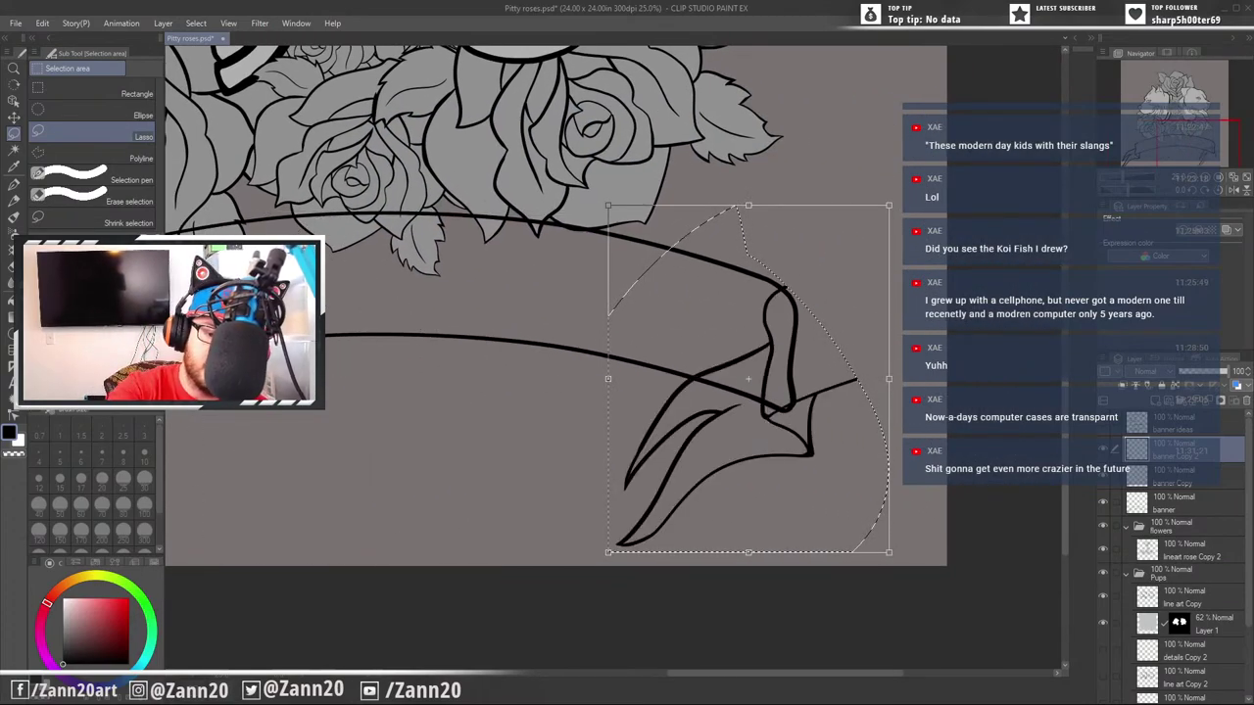
key(h)
drag(770, 484, 820, 477)
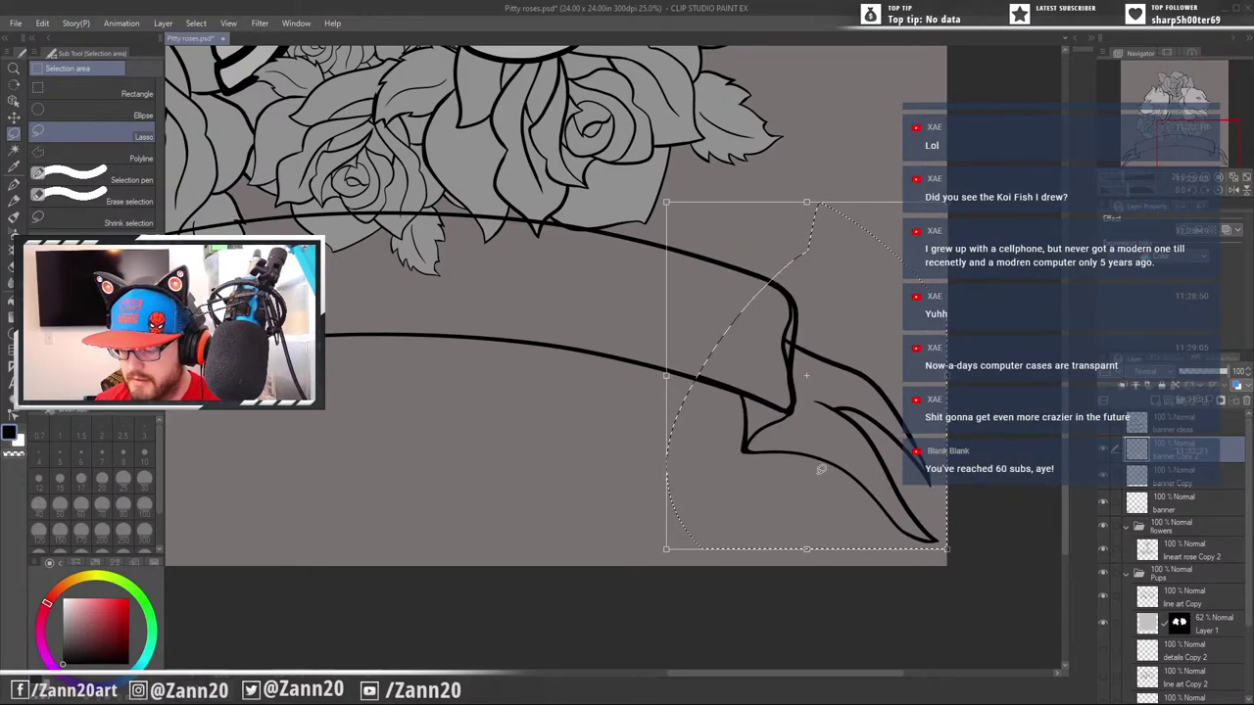
key(Return)
key(ctrl+d)
Erase the copied tail's overlapping lines along the banner's right end and lower edge
key(e)
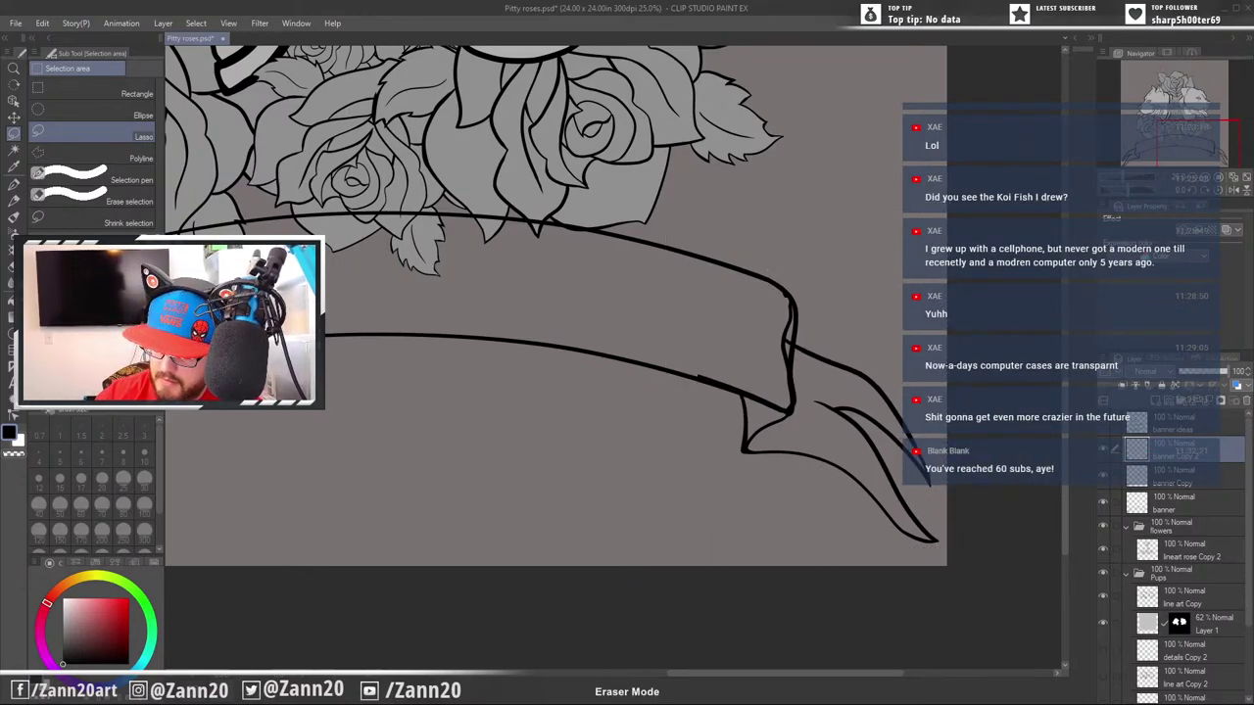
drag(788, 298, 787, 368)
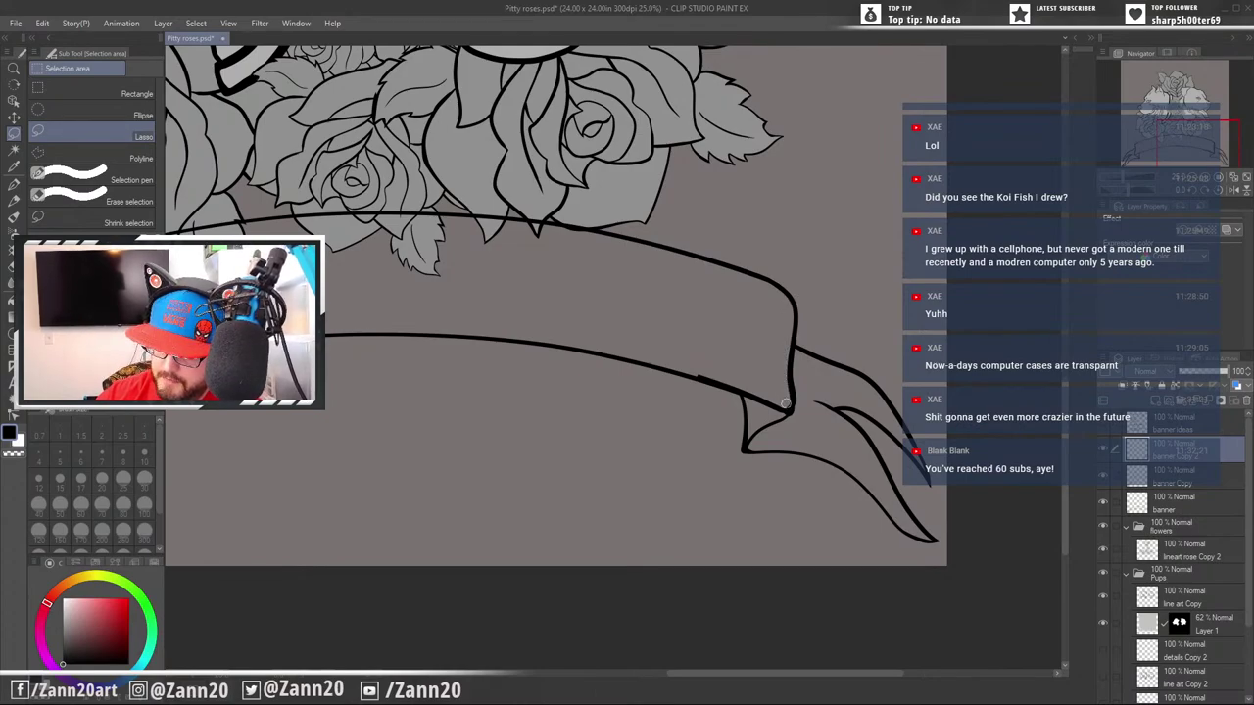
drag(695, 373, 726, 389)
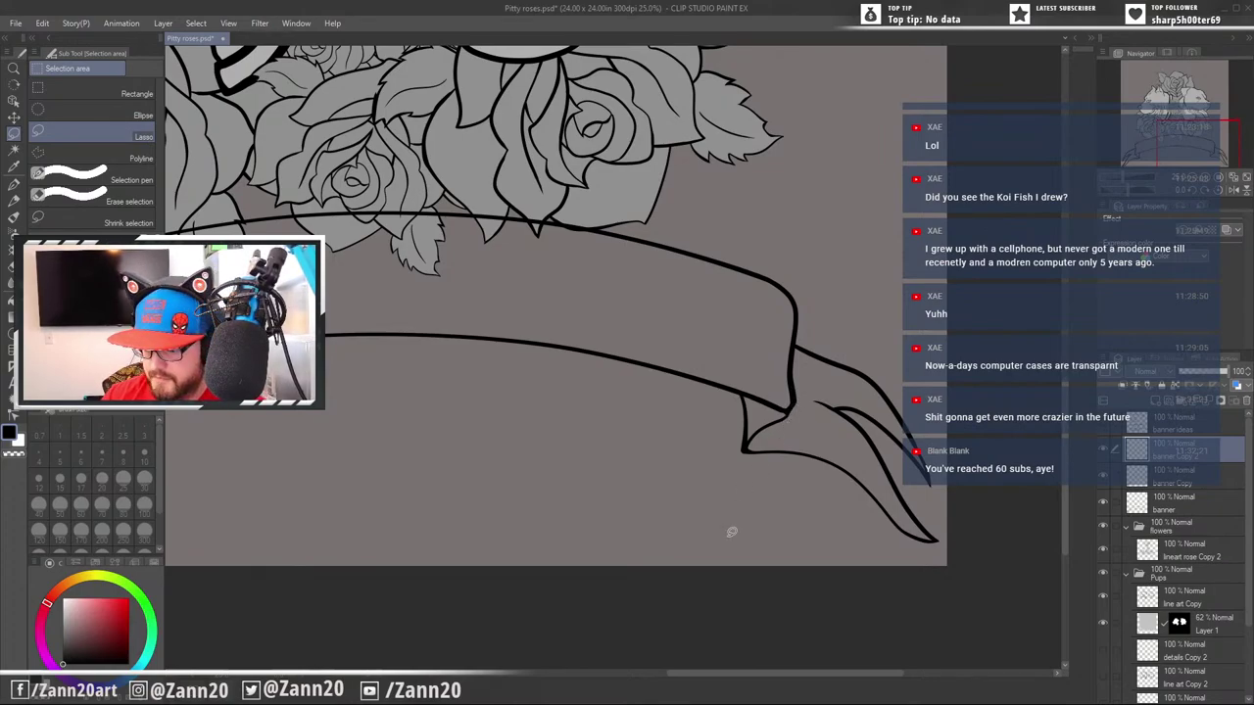
Delete the redundant "banner Copy" layer
drag(727, 537, 687, 496)
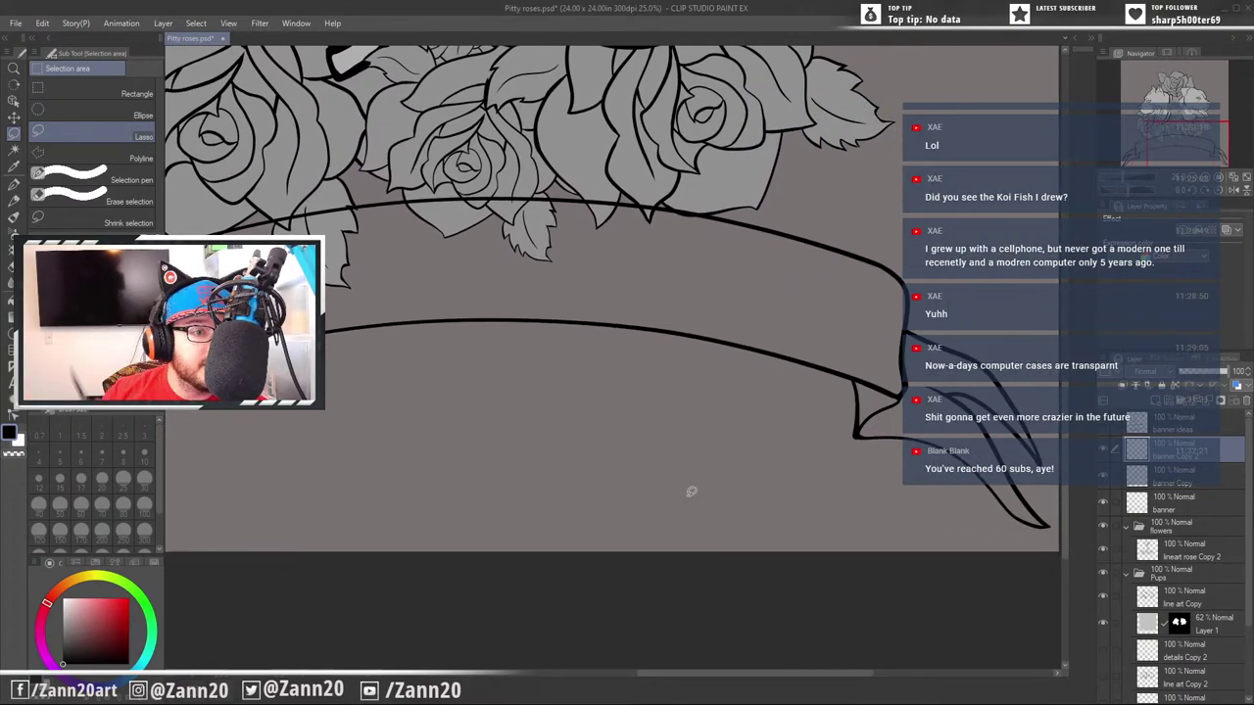
drag(728, 444, 731, 533)
mouse_move(820, 568)
mouse_down()
mouse_move(781, 582)
mouse_move(827, 557)
mouse_move(807, 538)
mouse_move(815, 546)
mouse_move(766, 543)
mouse_move(796, 550)
mouse_up()
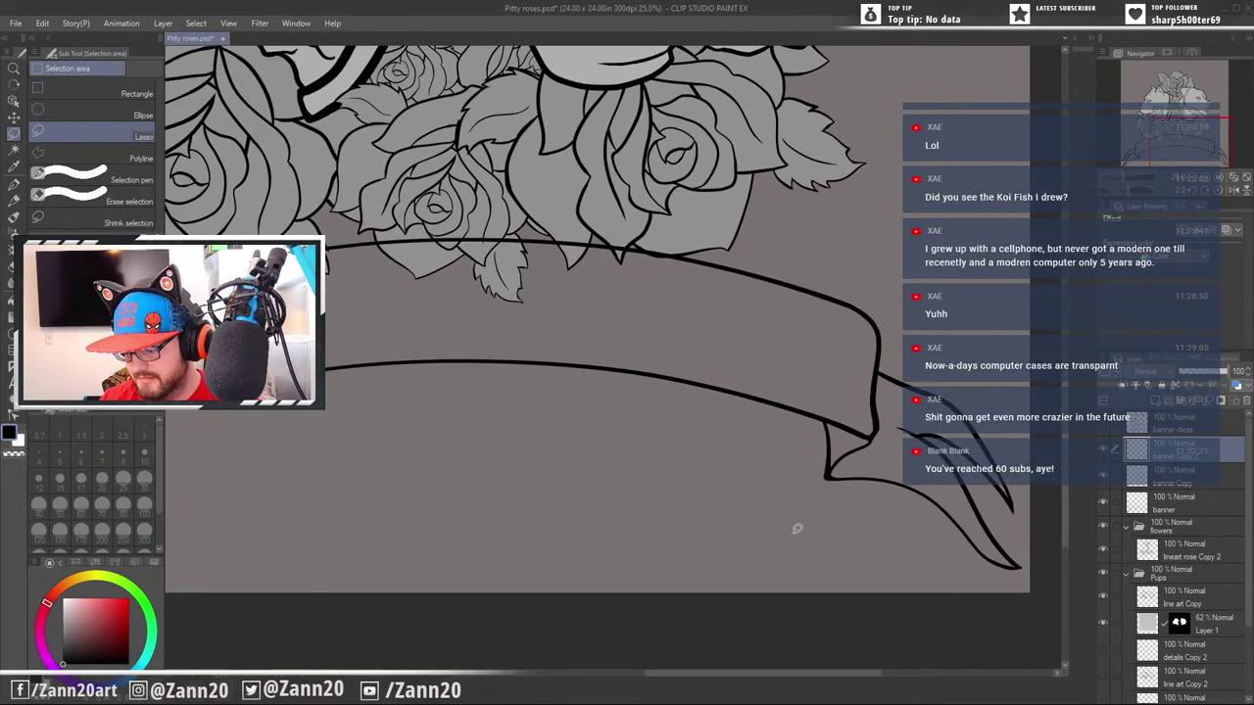
key(ctrl+minus)
key(ctrl+minus)
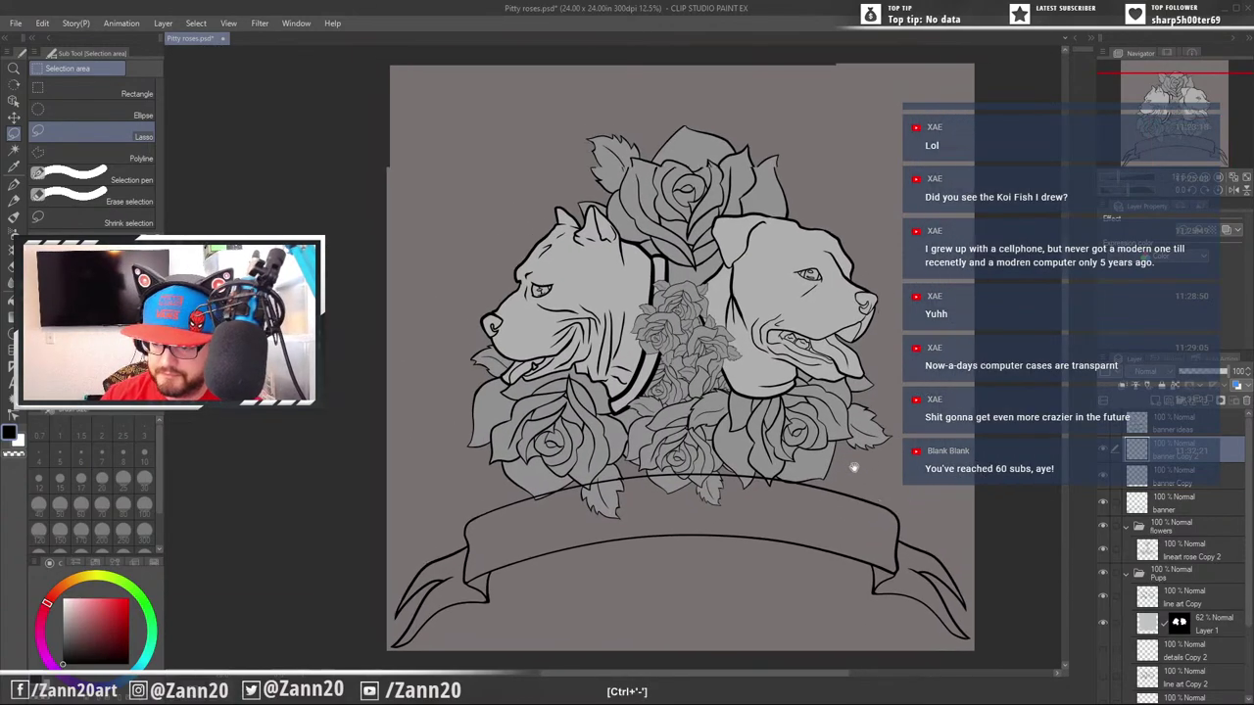
mouse_move(855, 467)
mouse_down()
mouse_move(872, 437)
mouse_move(867, 455)
mouse_up()
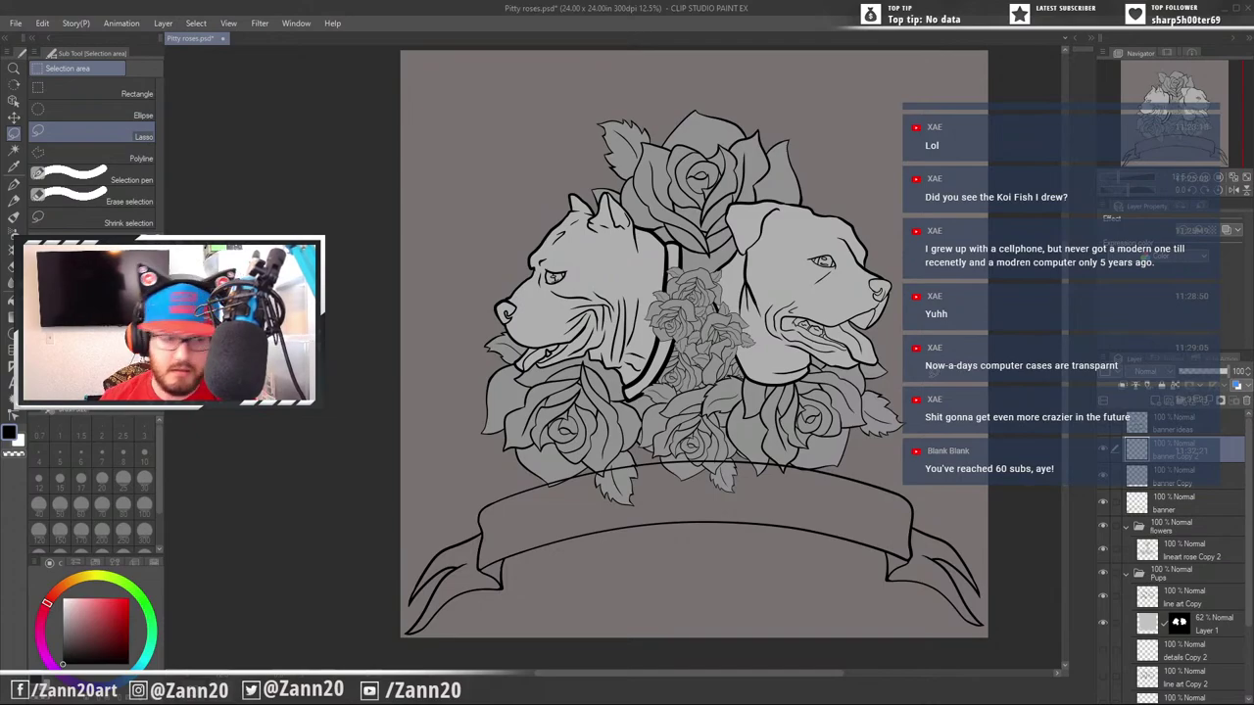
click(1148, 478)
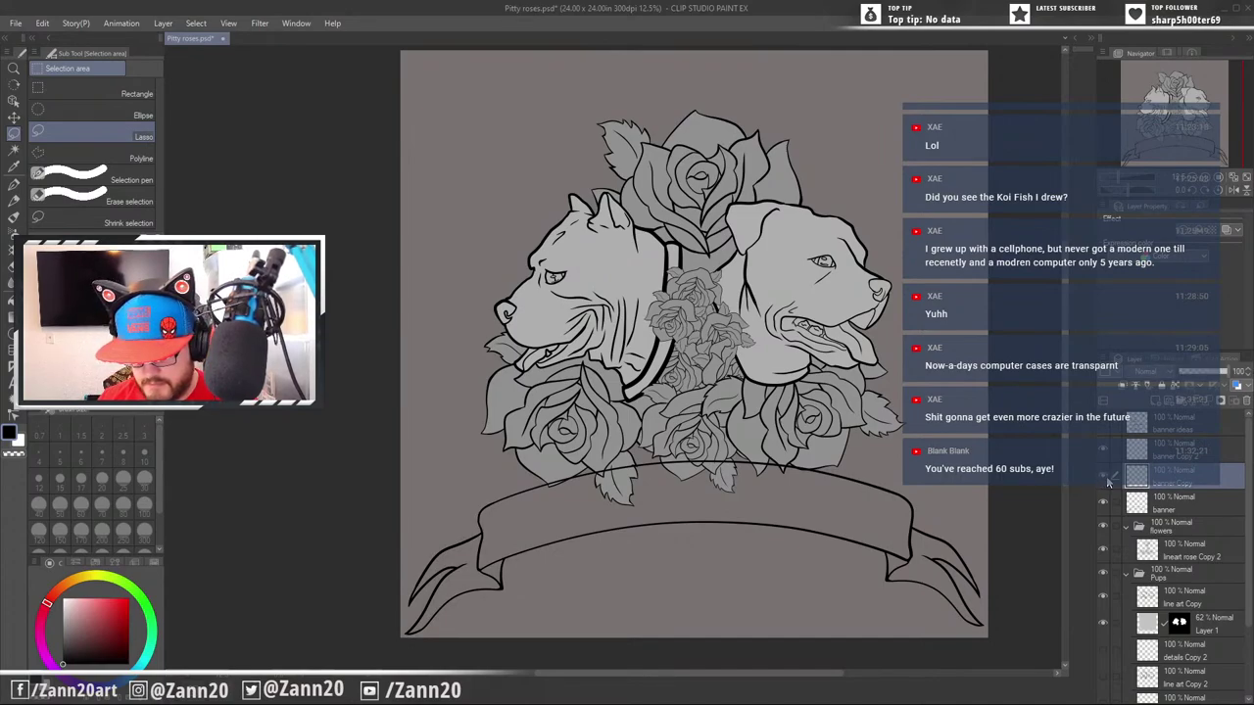
click(1245, 403)
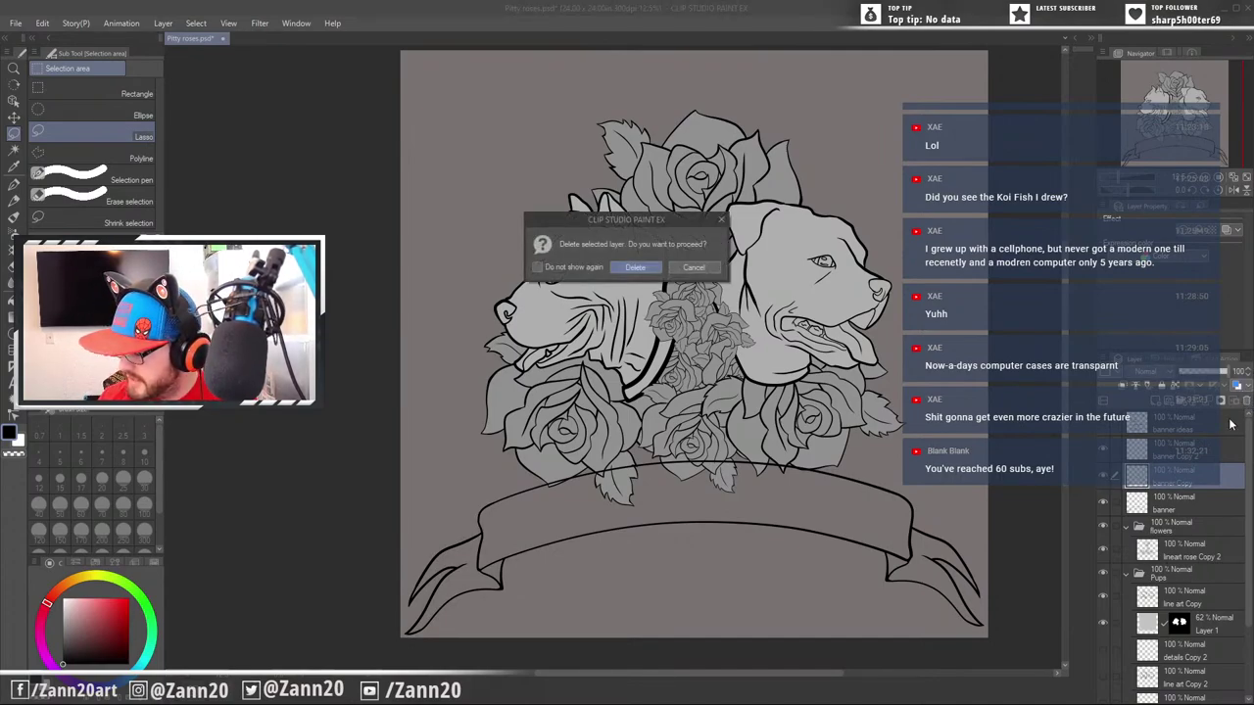
click(637, 269)
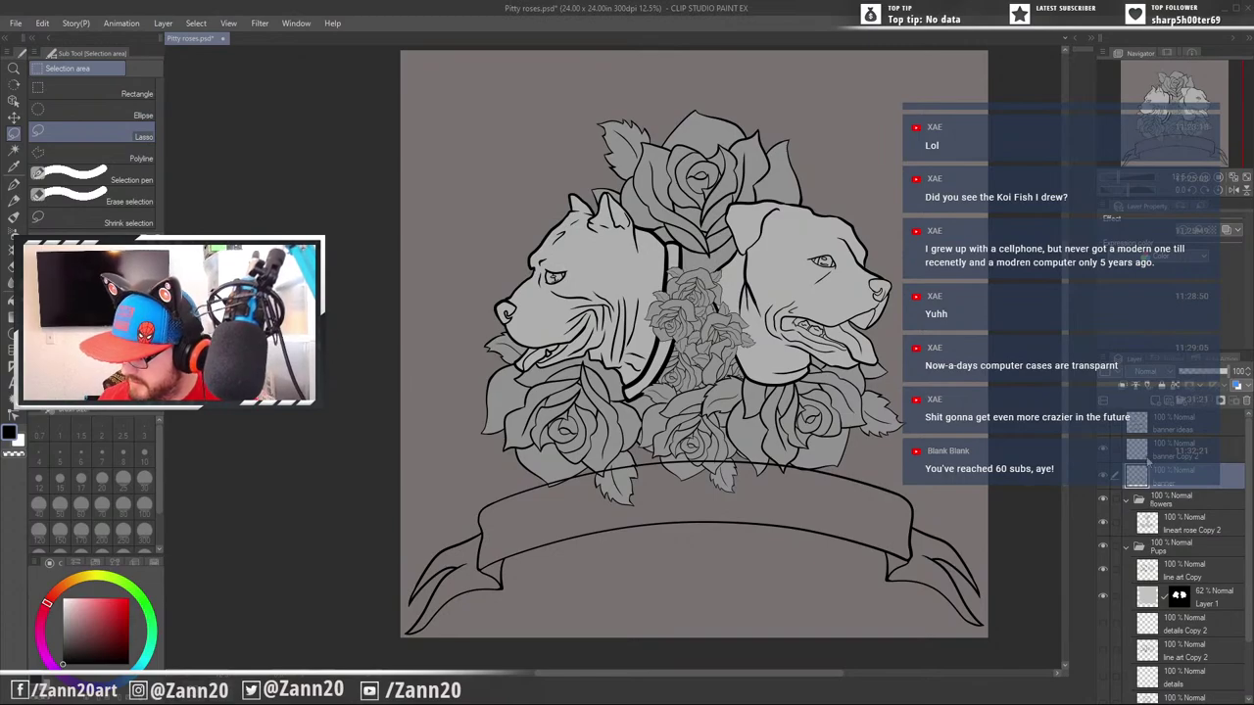
Merge the "banner Copy 2" layer with the "banner" layer
click(1144, 453)
click(1142, 477)
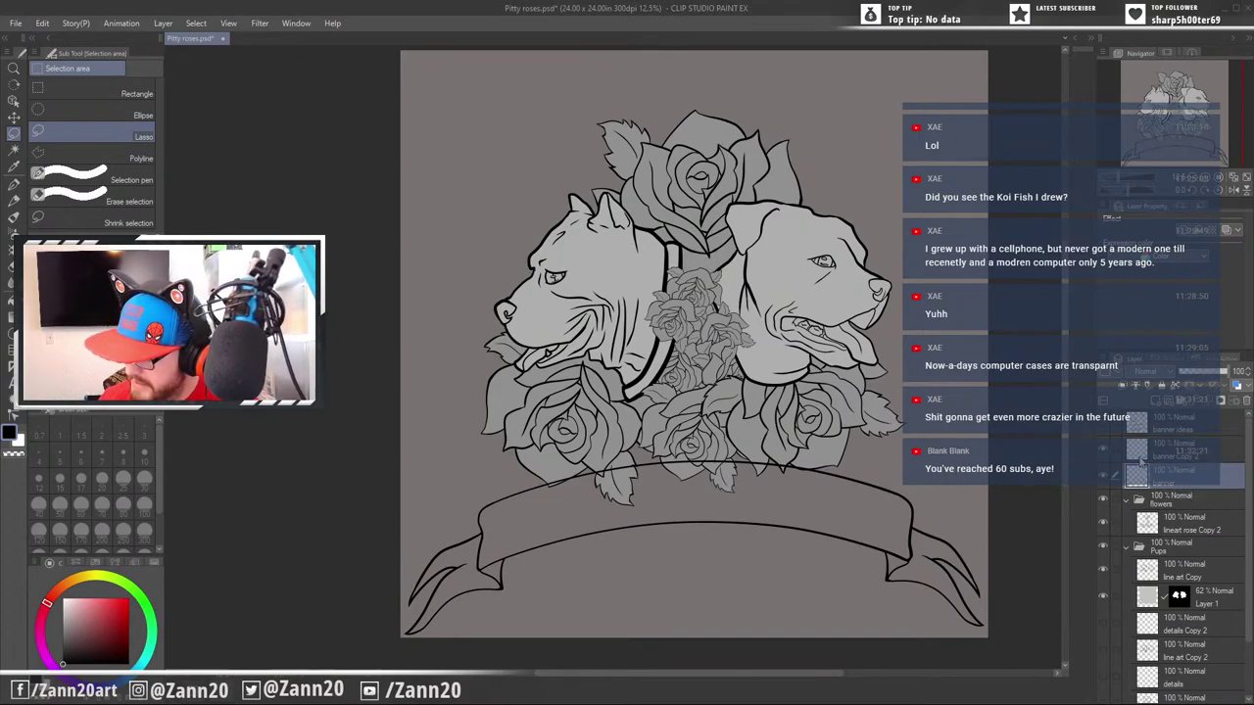
shift+click(1151, 445)
click(1106, 360)
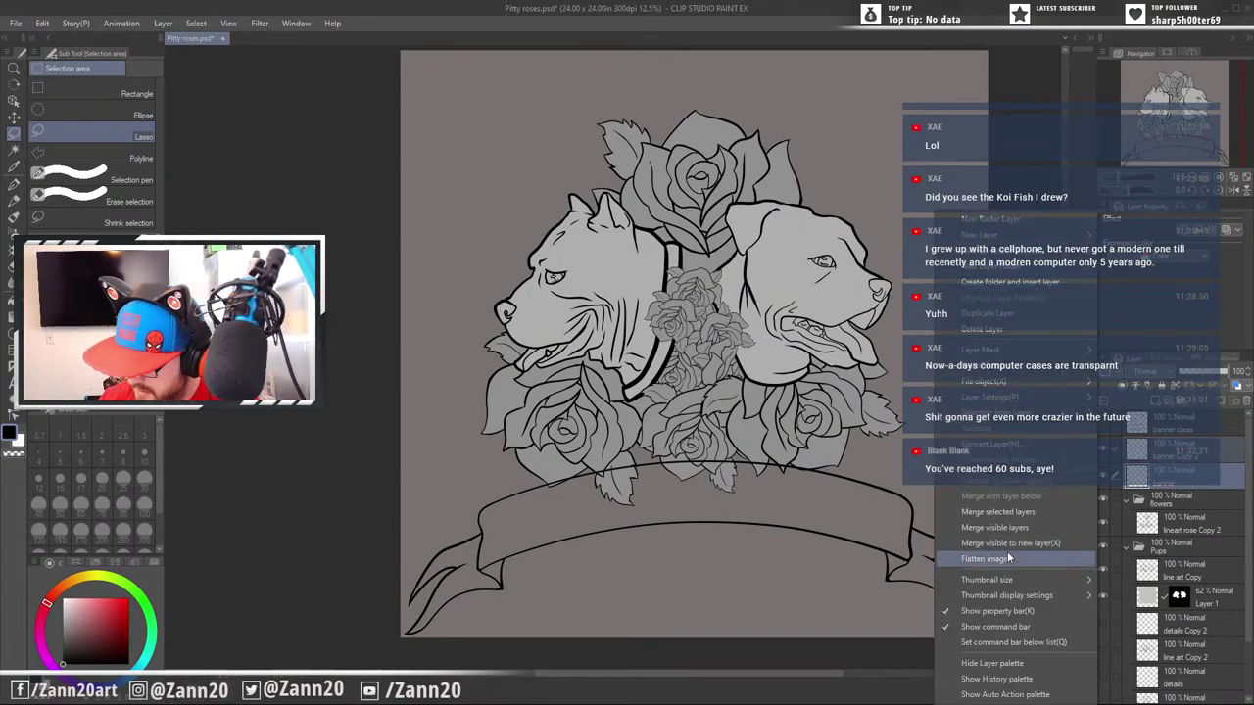
click(1019, 512)
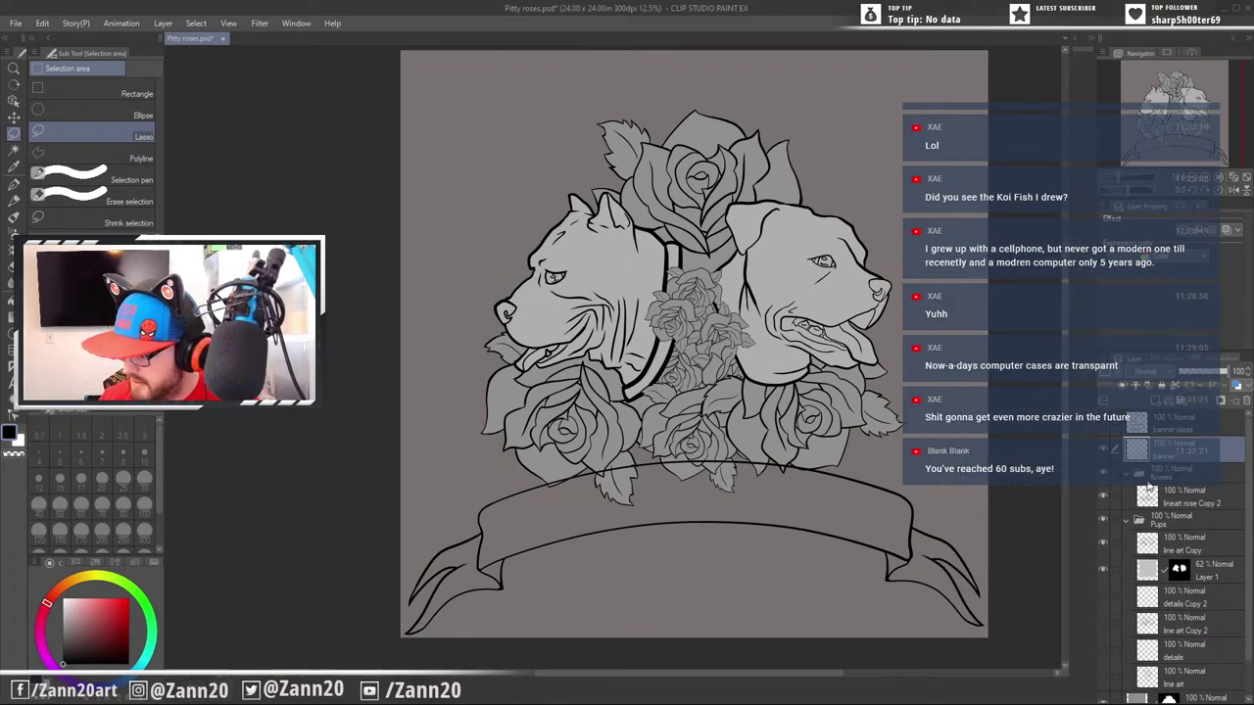
Select the area outside the banner outline with Auto select, set to refer to the editing layer only
drag(884, 474, 874, 422)
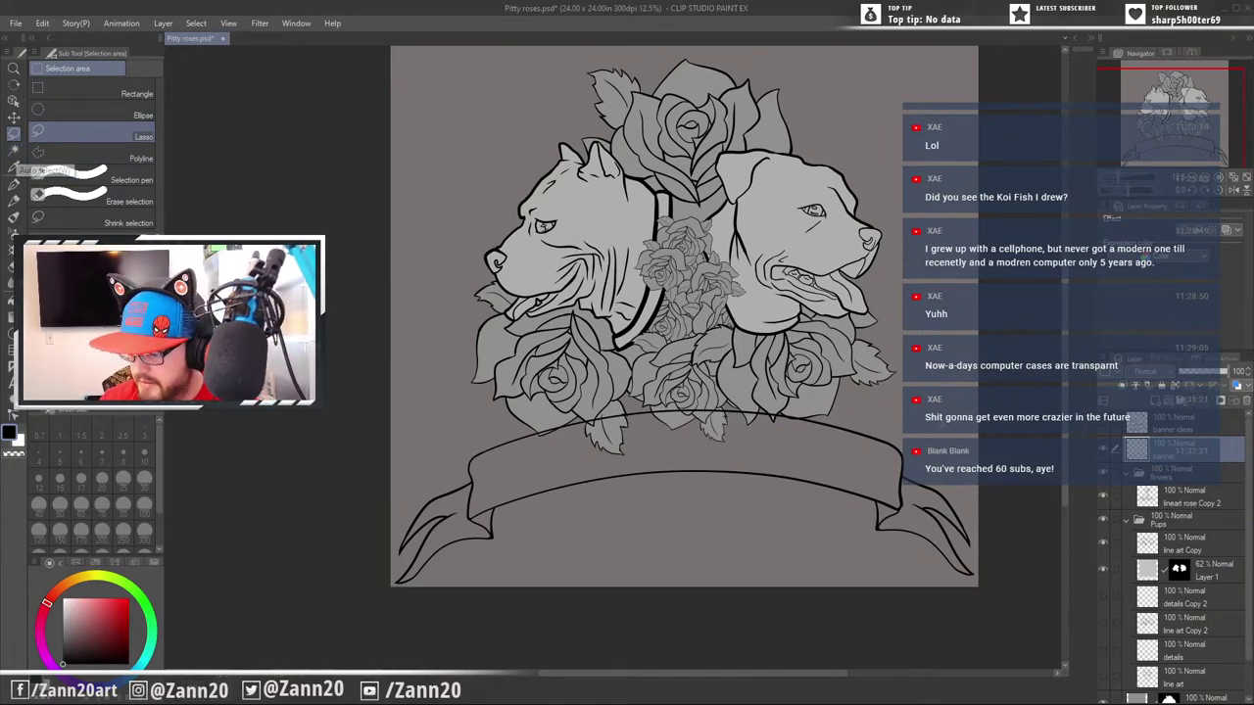
key(w)
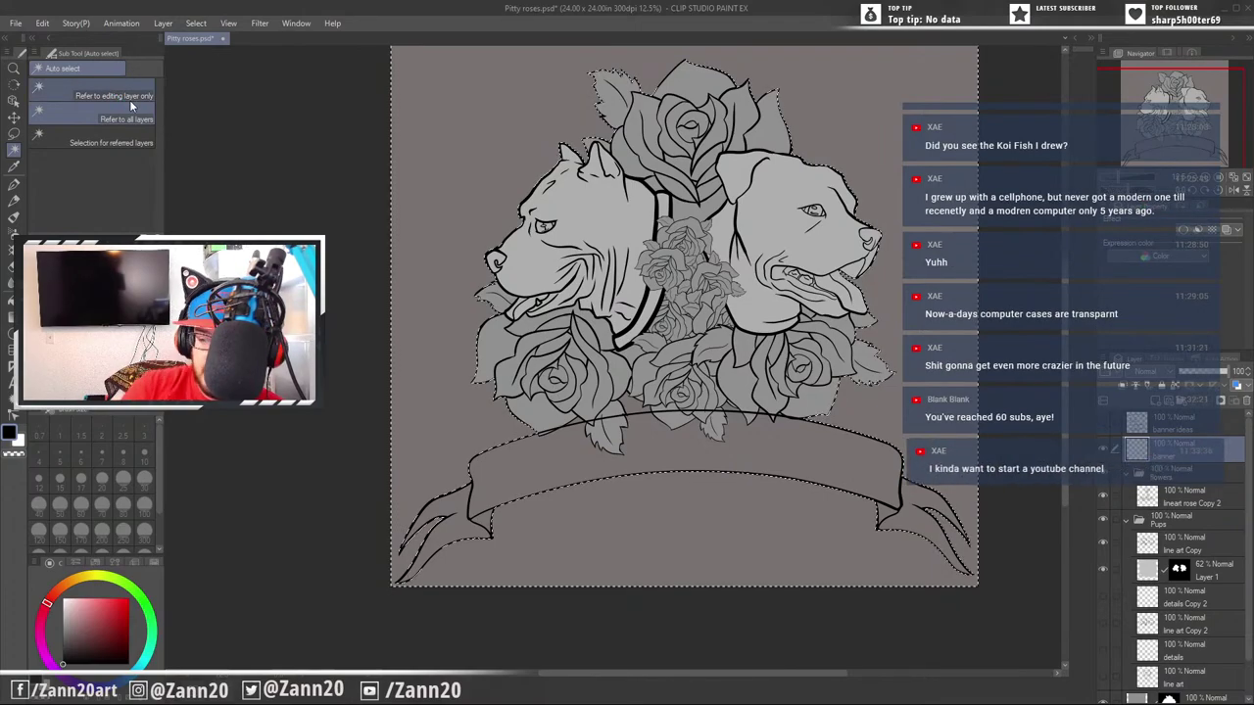
click(128, 97)
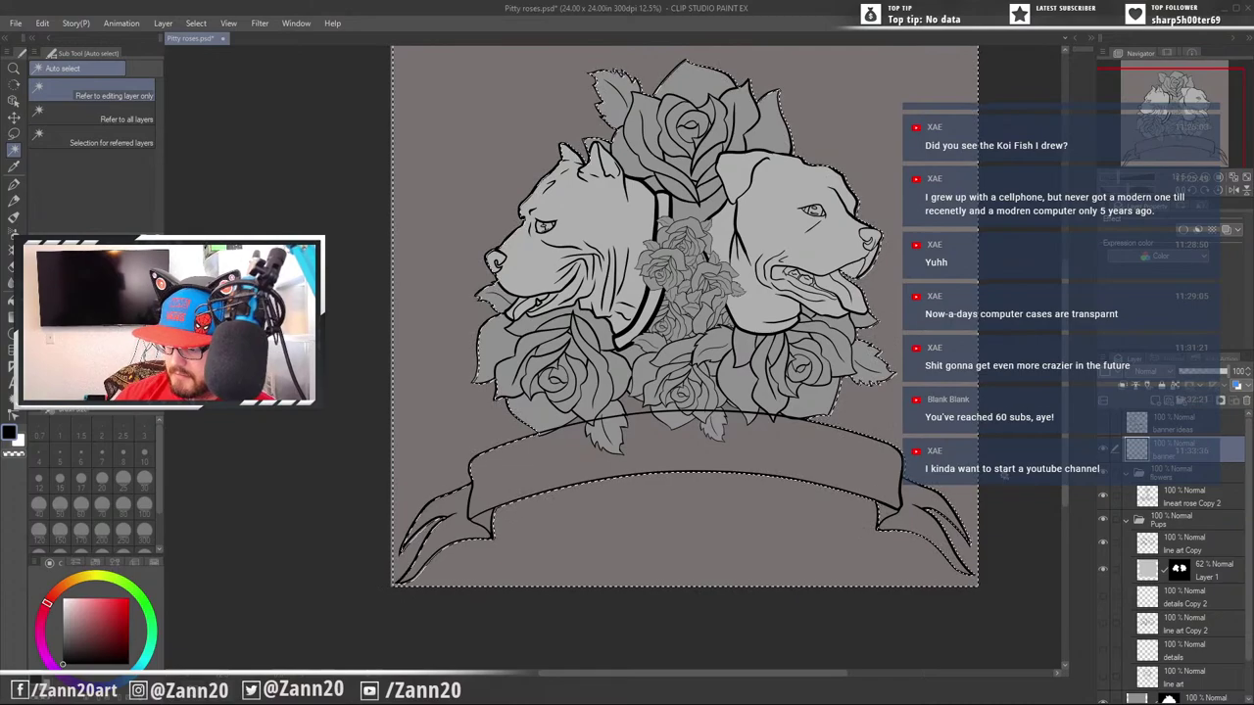
key(ctrl+d)
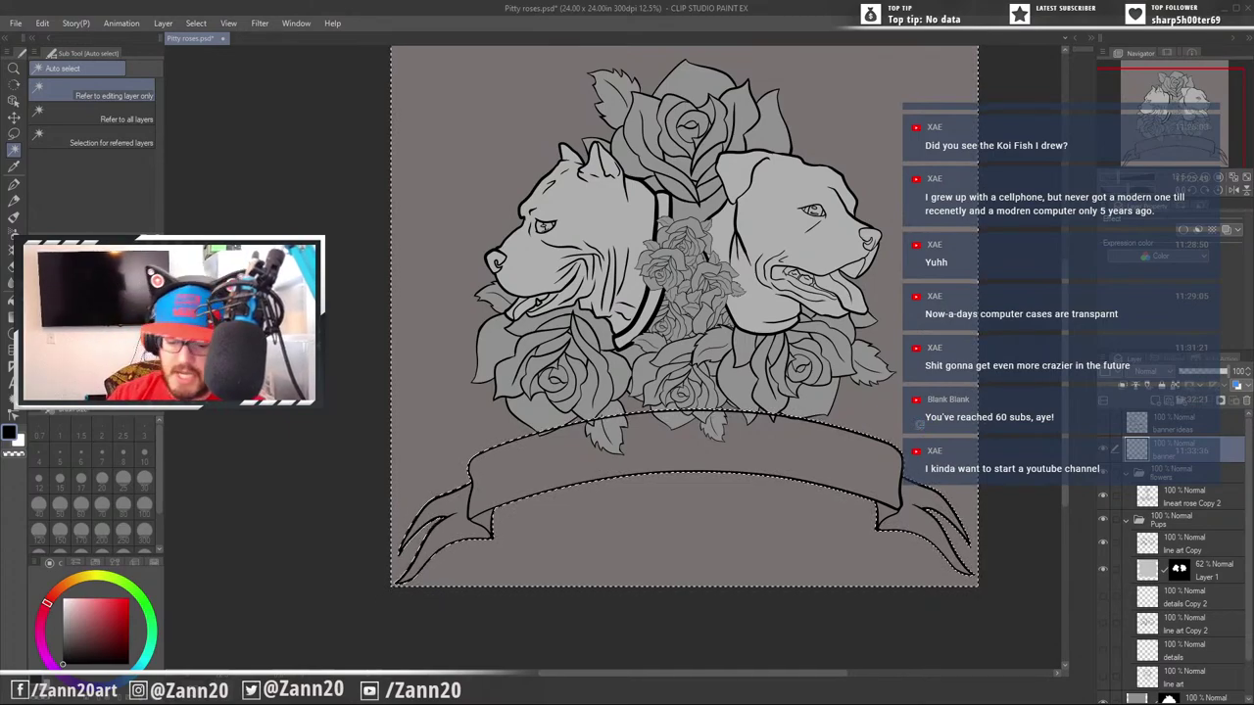
Invert the selection to the banner's interior and add a new layer masked to it beneath the "banner" line art layer
click(196, 22)
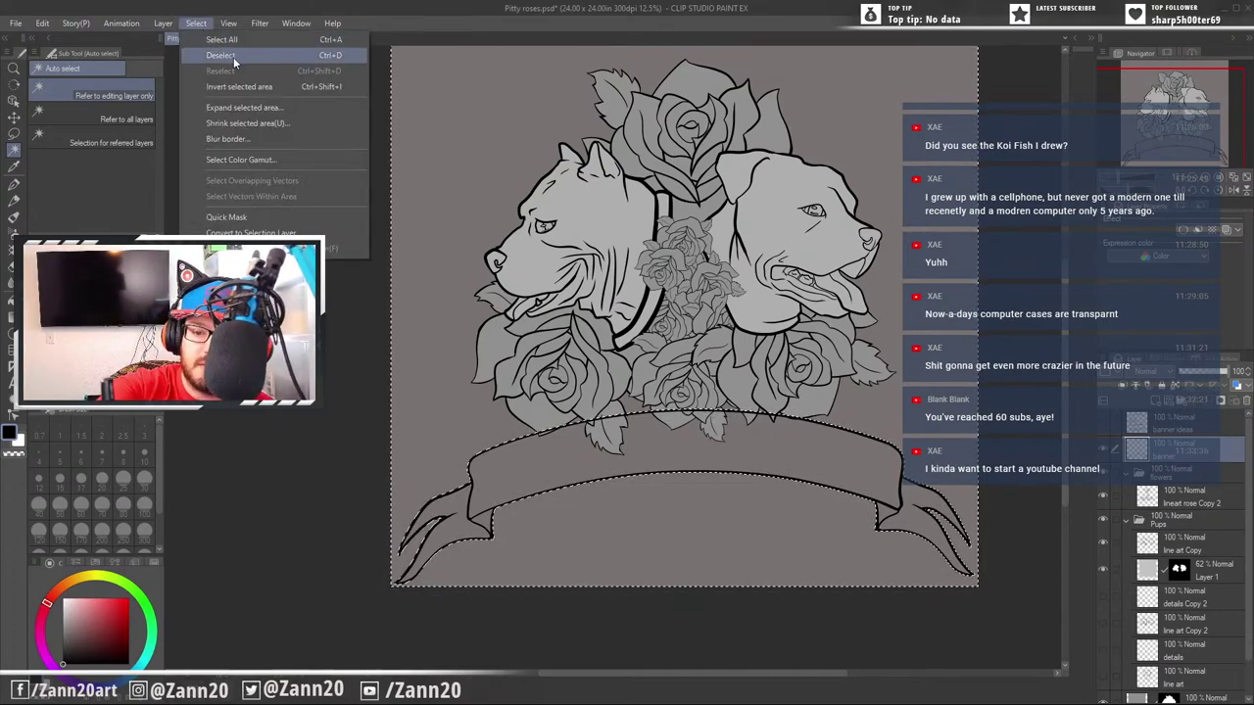
click(239, 86)
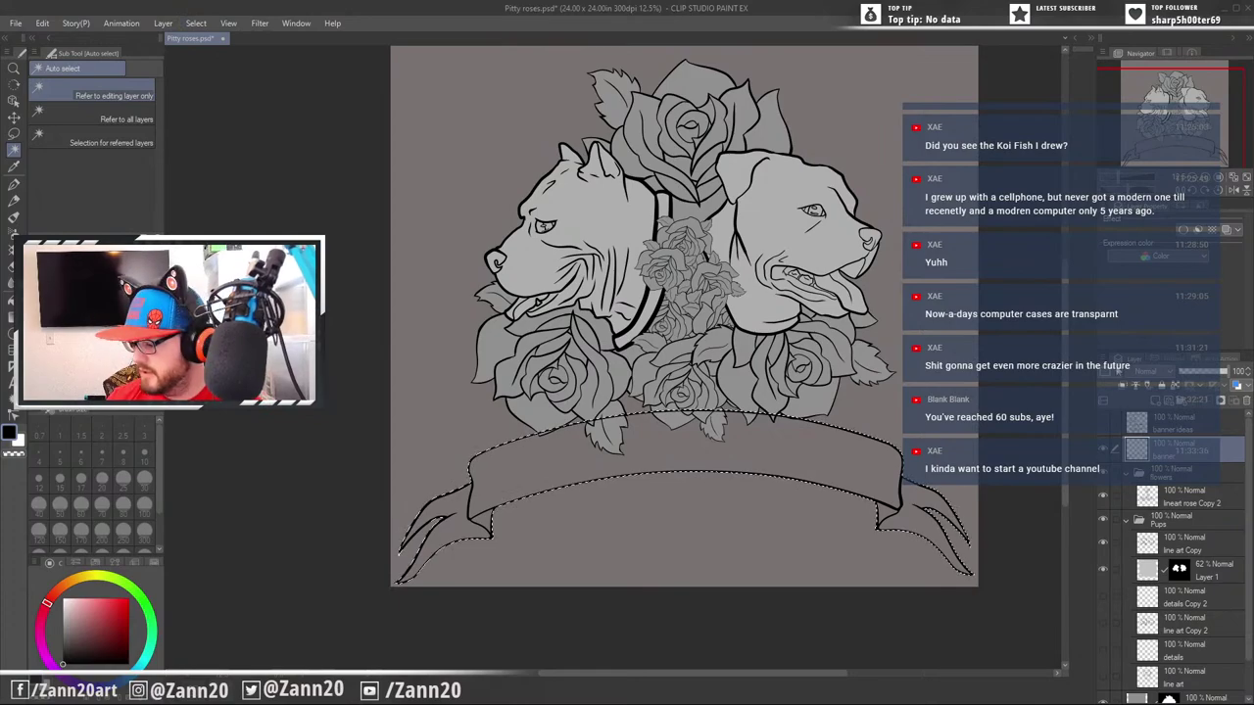
click(1103, 359)
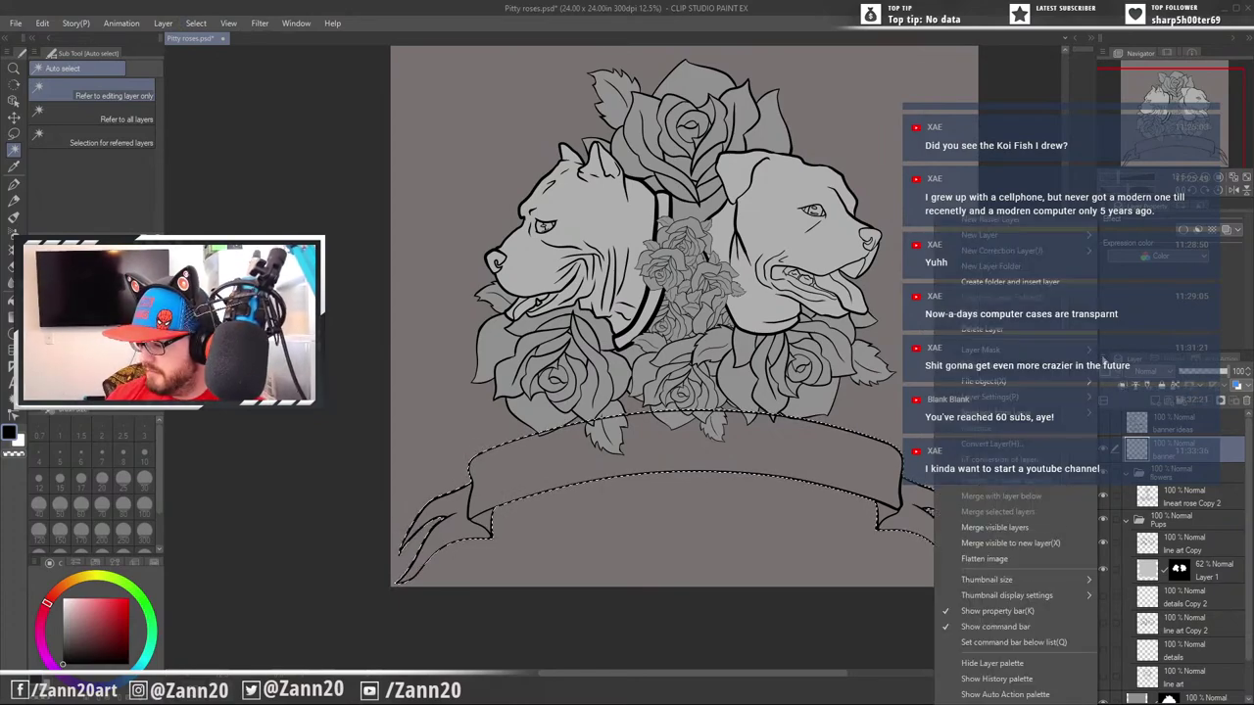
click(1021, 225)
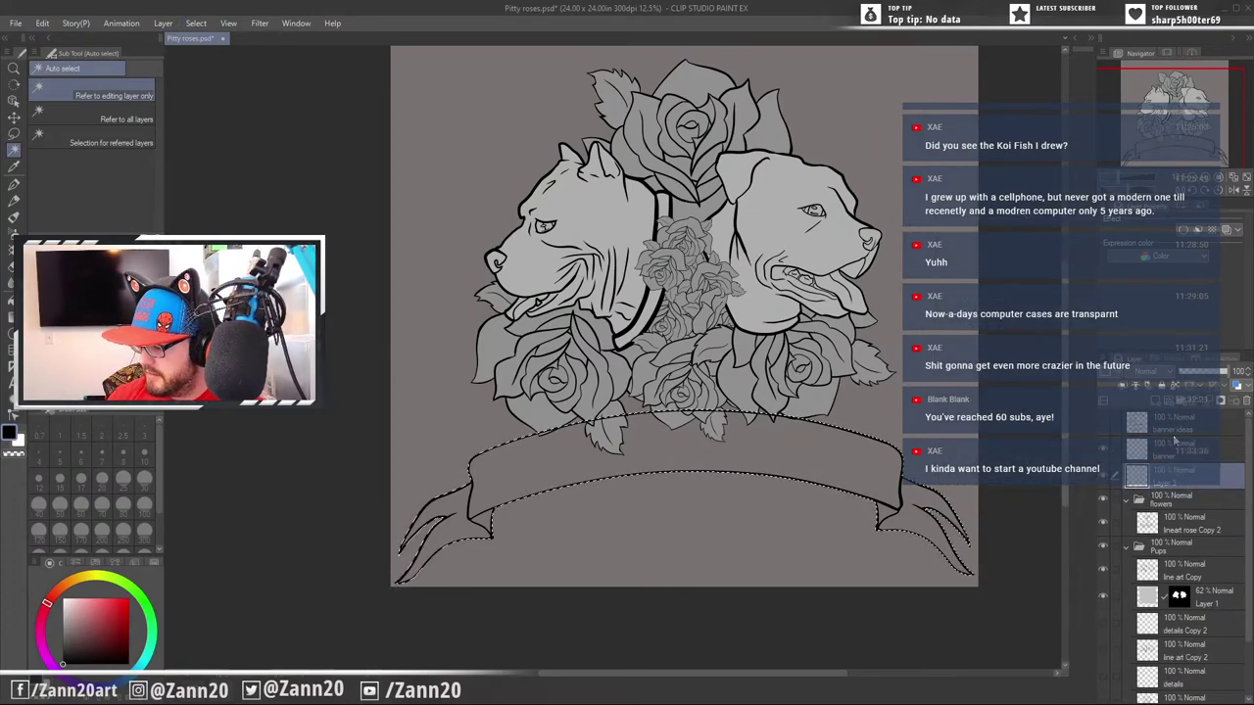
click(1220, 402)
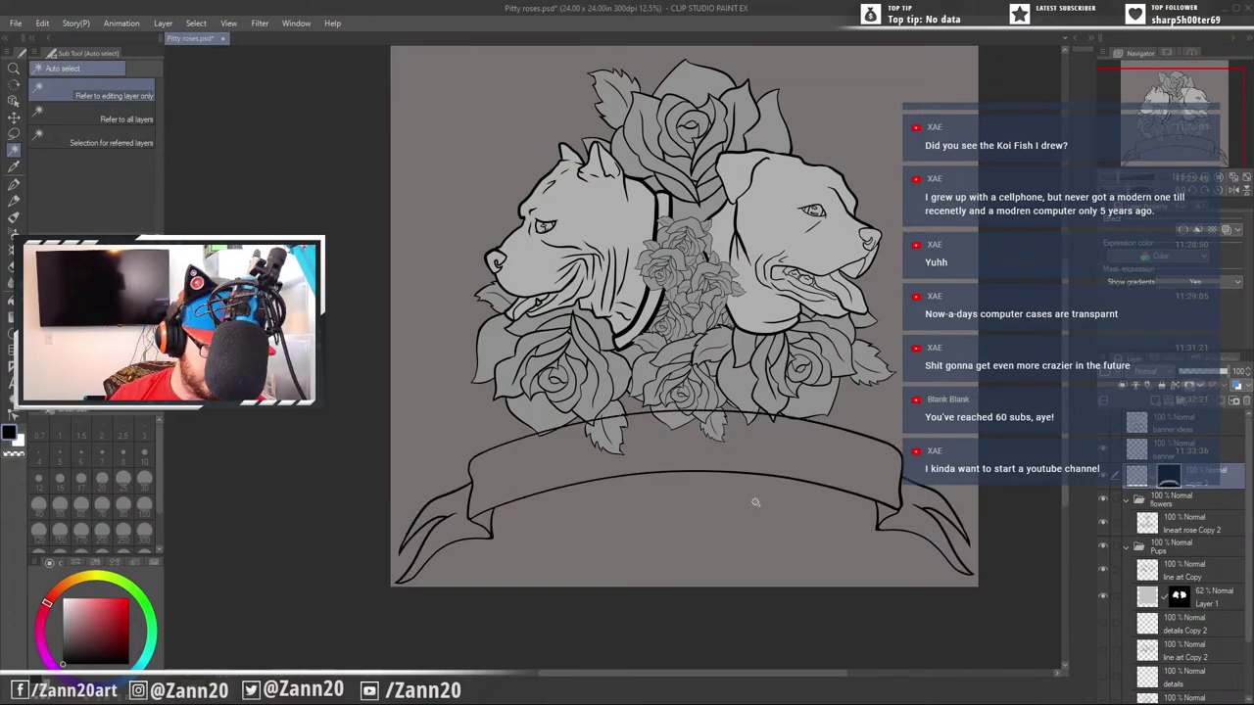
Fill the masked banner layer with flat light grey sampled from the left dog's head
key(g)
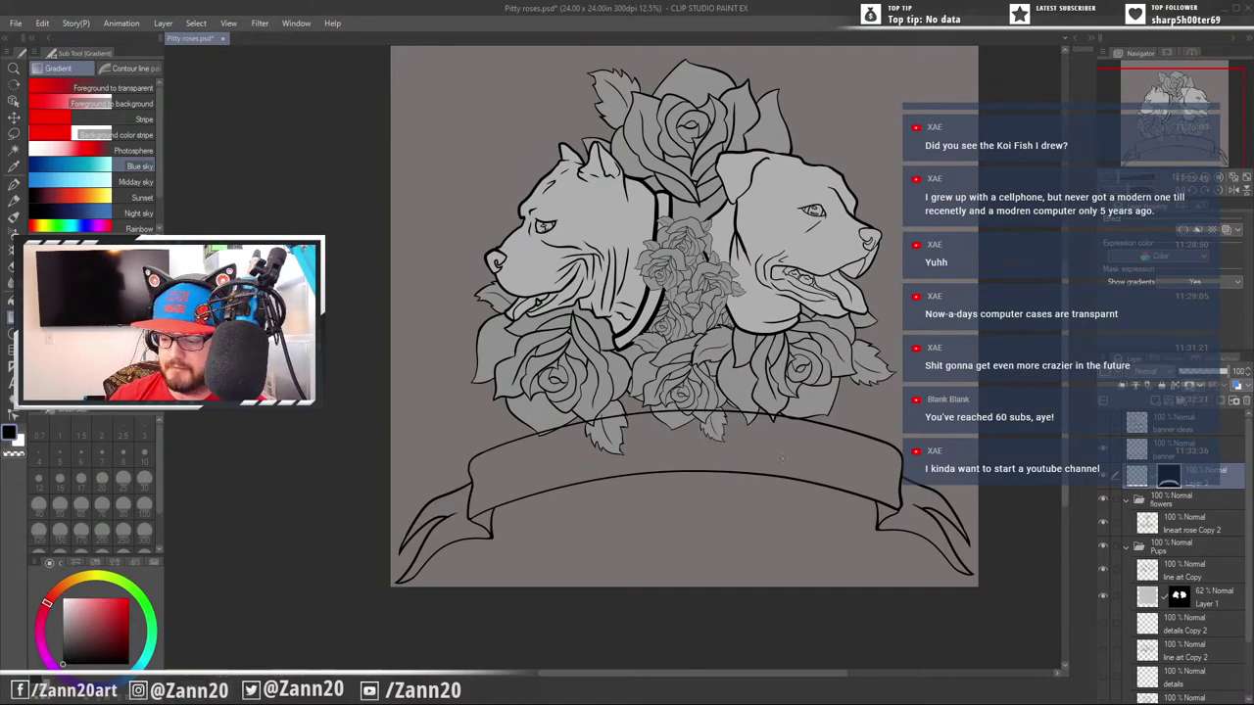
key(g)
click(66, 619)
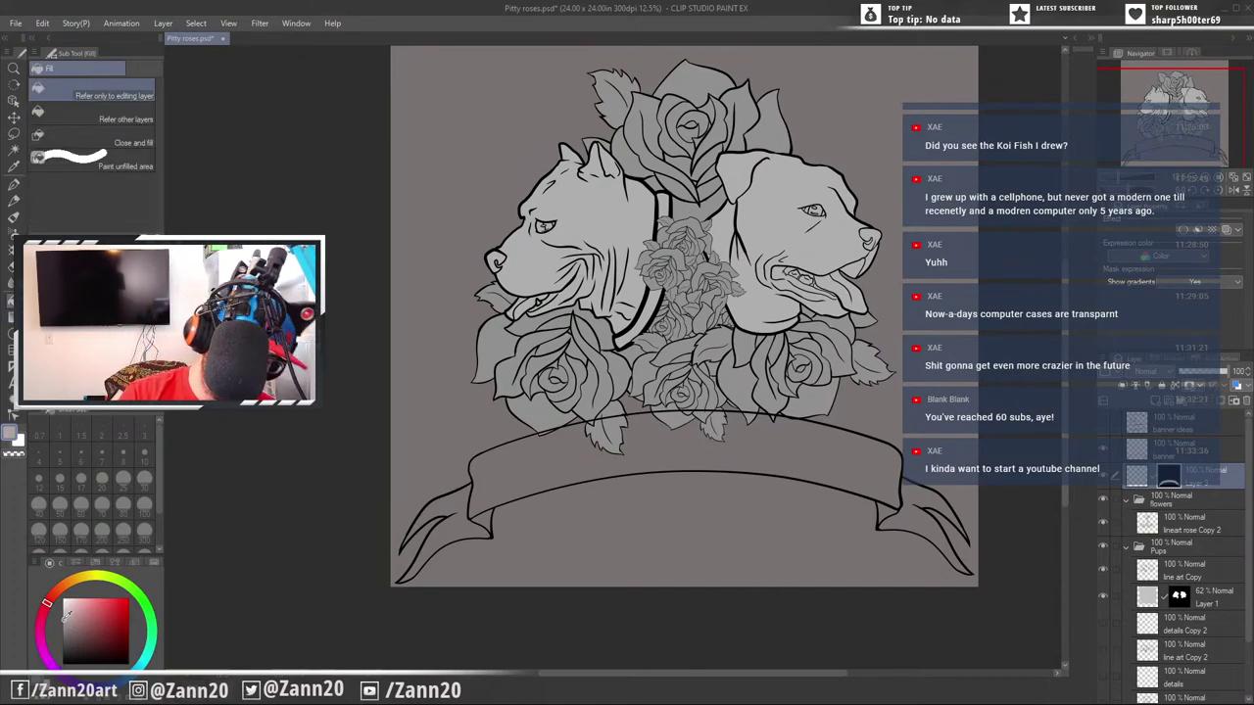
drag(65, 618, 63, 611)
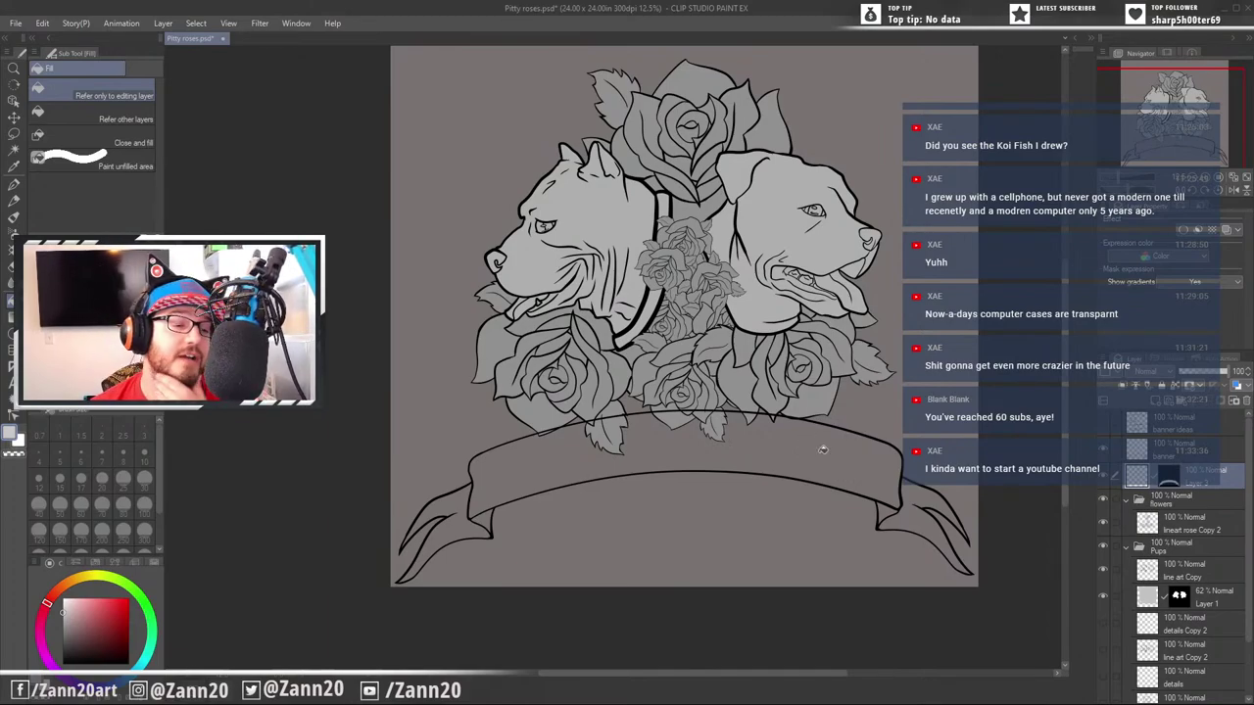
click(823, 450)
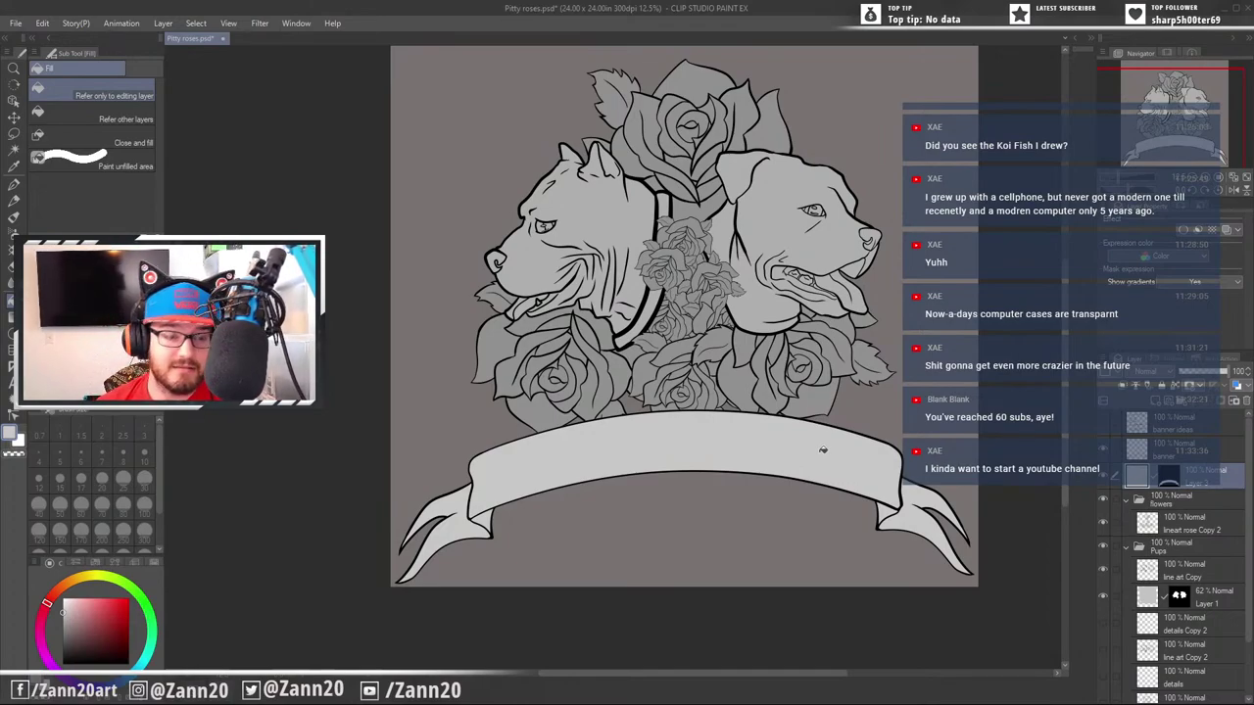
right_click(599, 212)
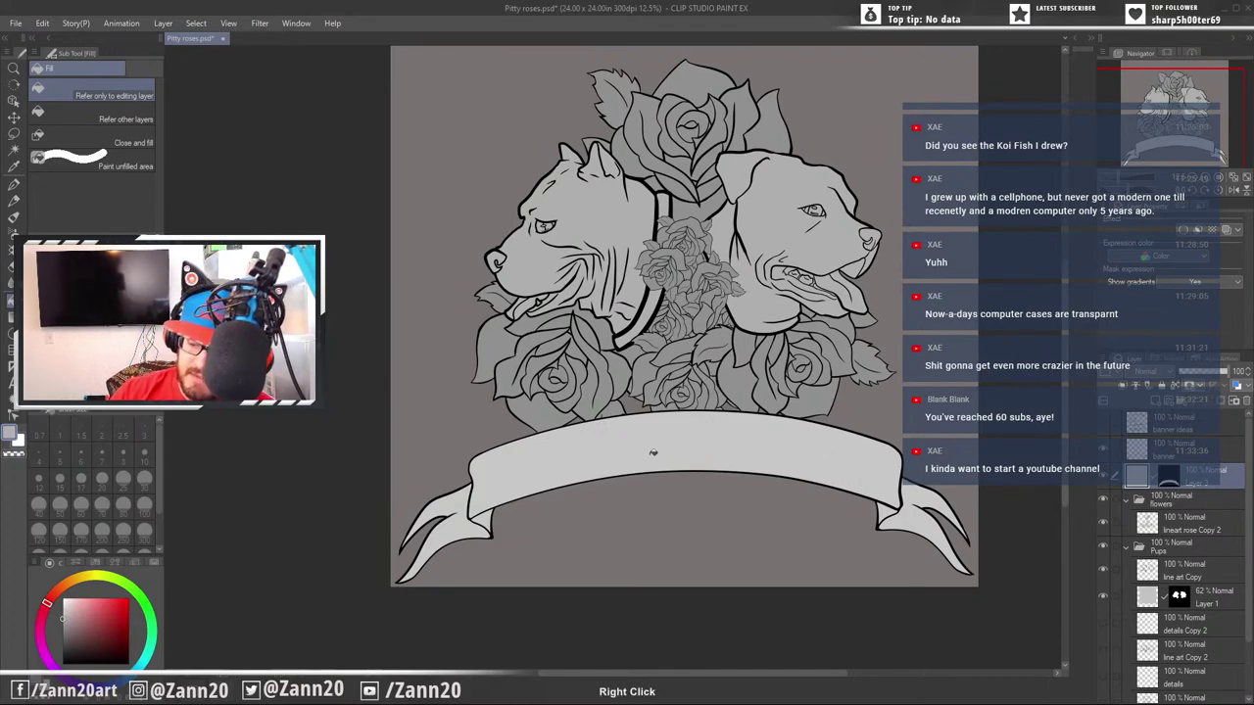
click(661, 457)
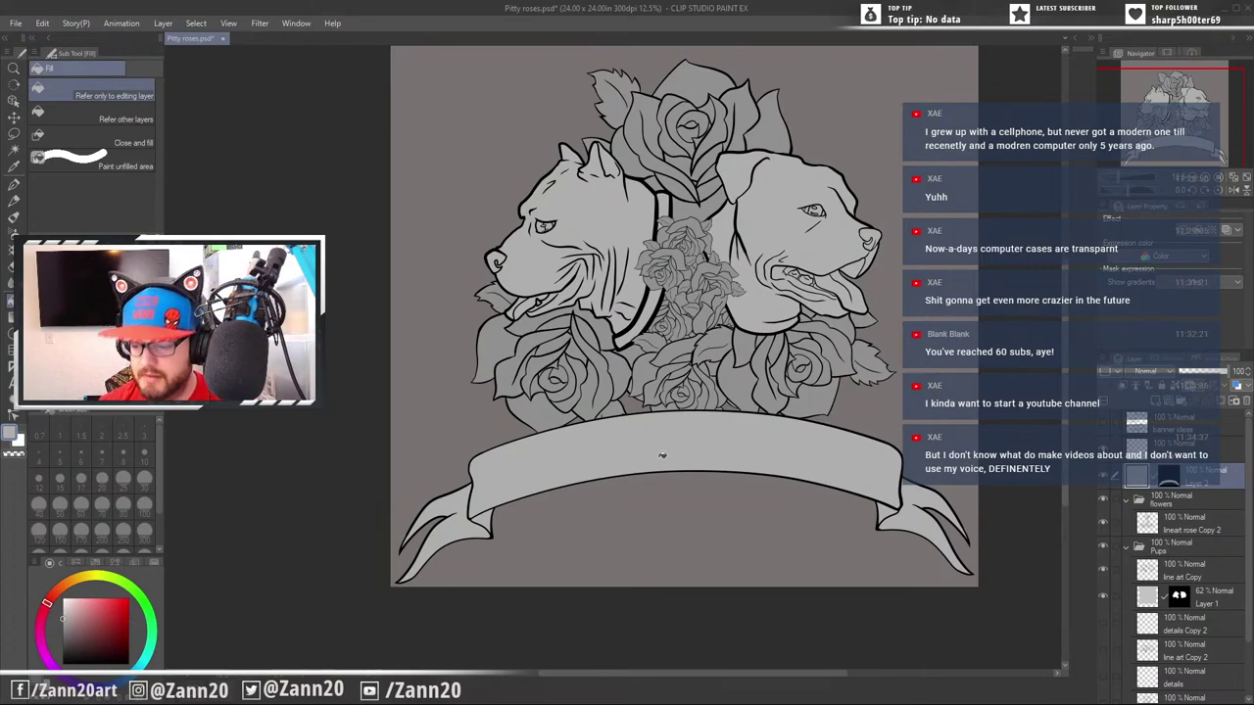
Move the artwork layers from "banner" down to "Layer 2", excluding Paper, slightly upward on the canvas
mouse_move(814, 398)
mouse_down()
mouse_move(814, 494)
mouse_move(791, 425)
mouse_move(835, 409)
mouse_up()
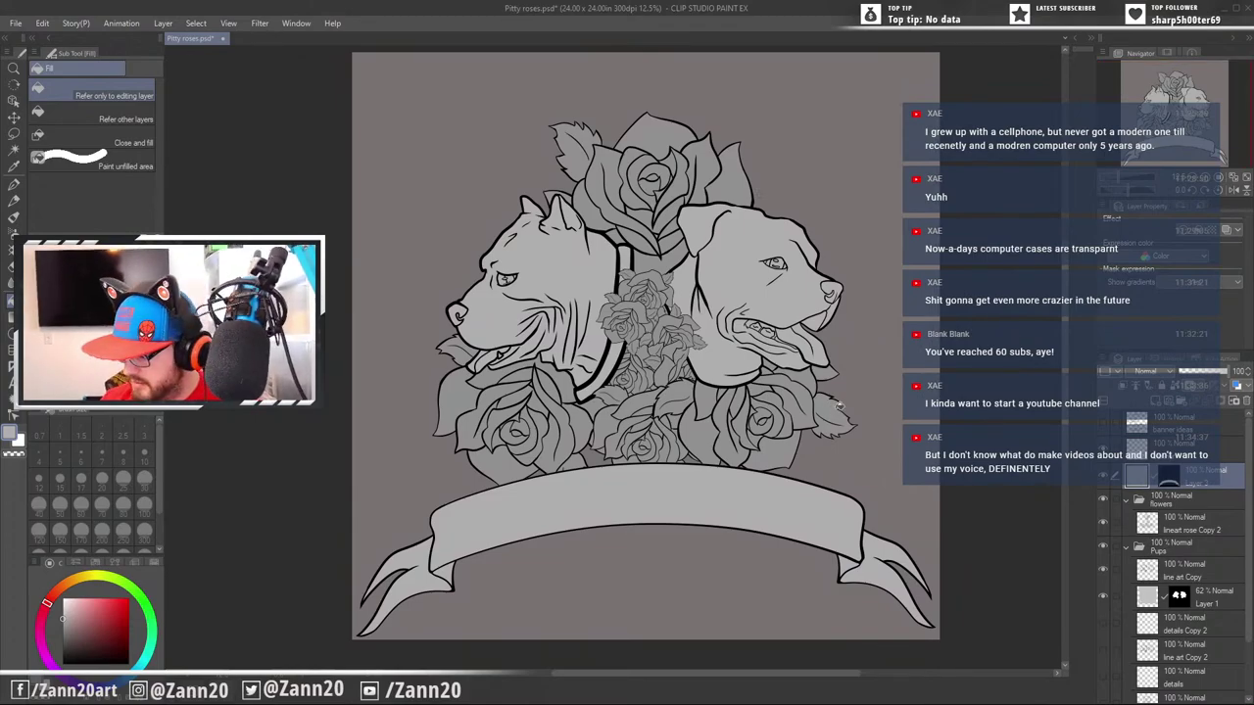
click(1139, 423)
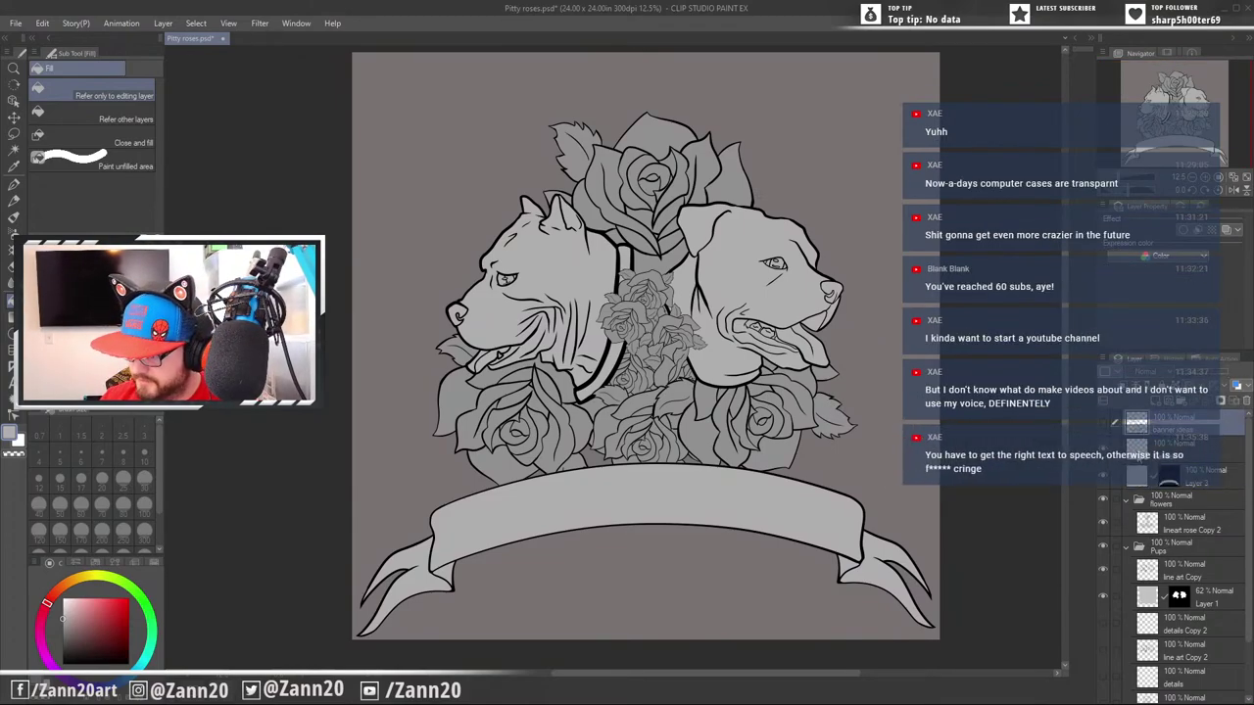
click(1193, 449)
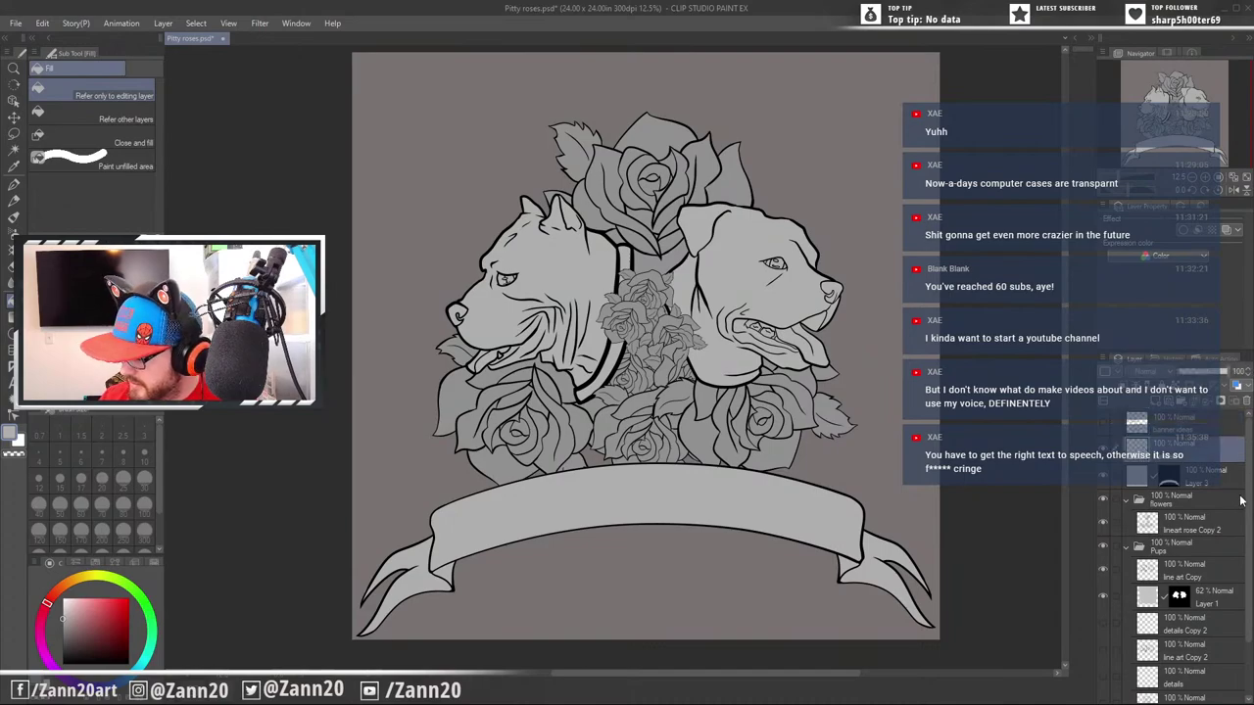
scroll(1251, 502, down, 2)
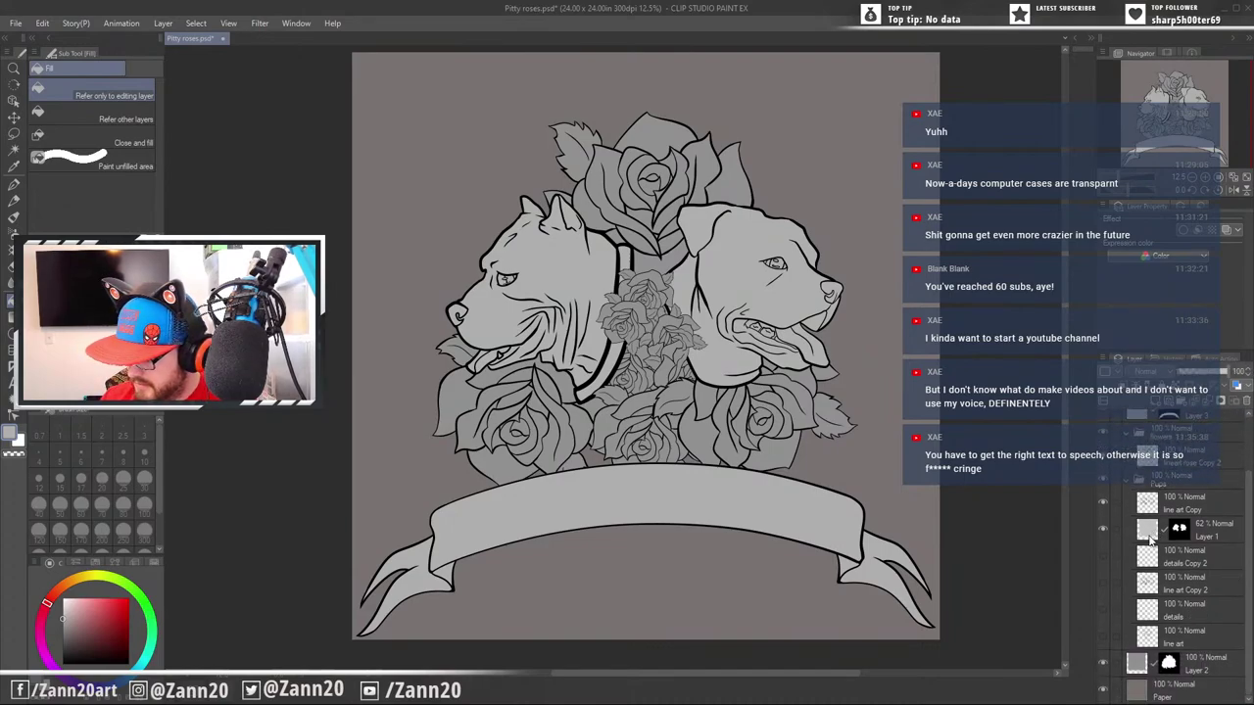
shift+click(1139, 686)
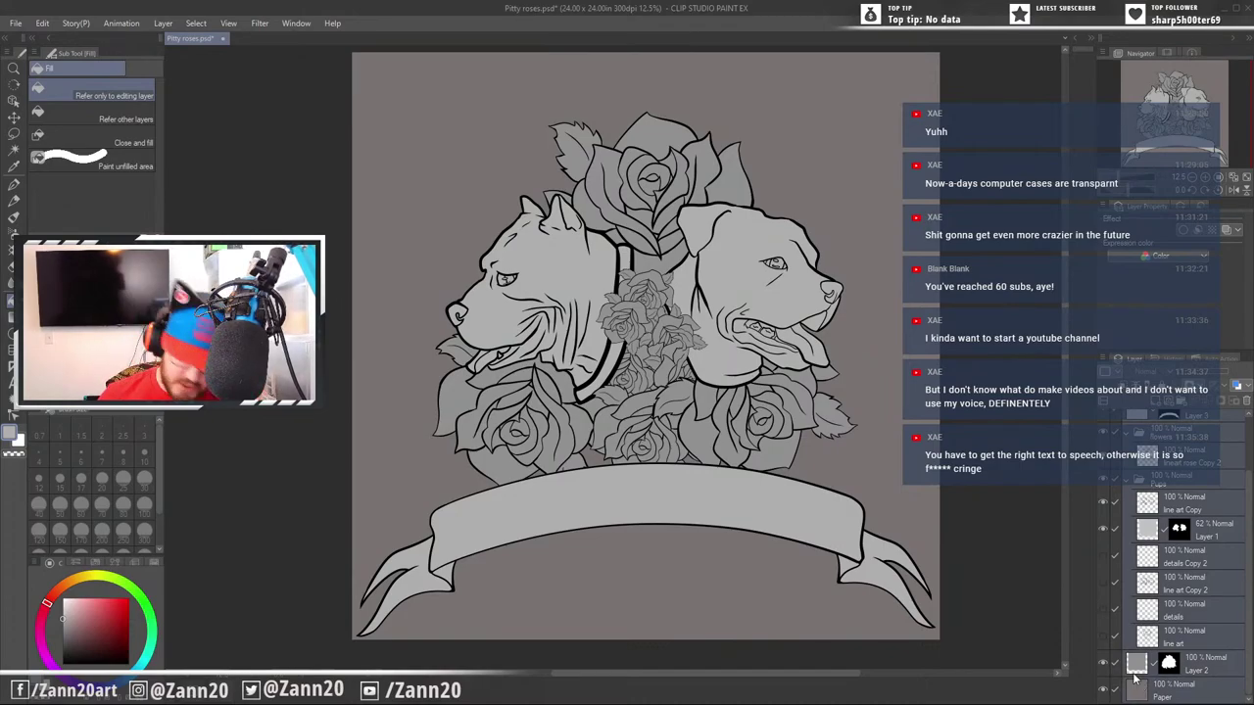
key(ctrl+t)
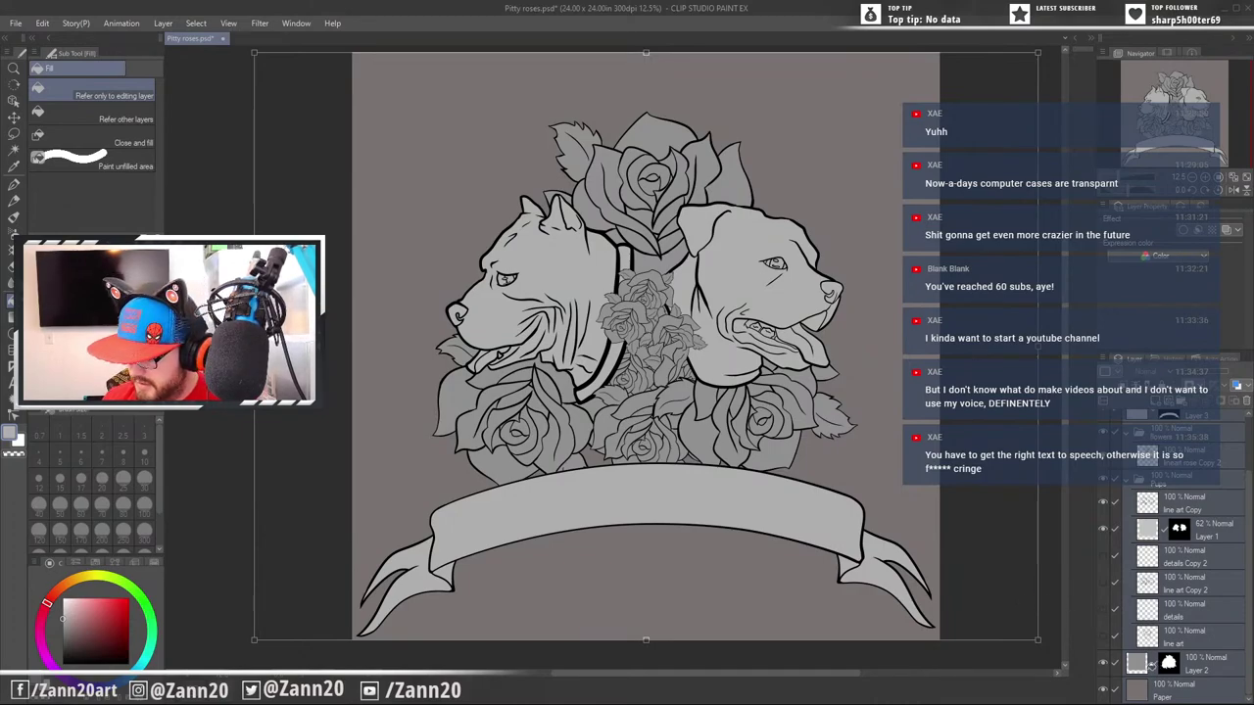
click(1142, 669)
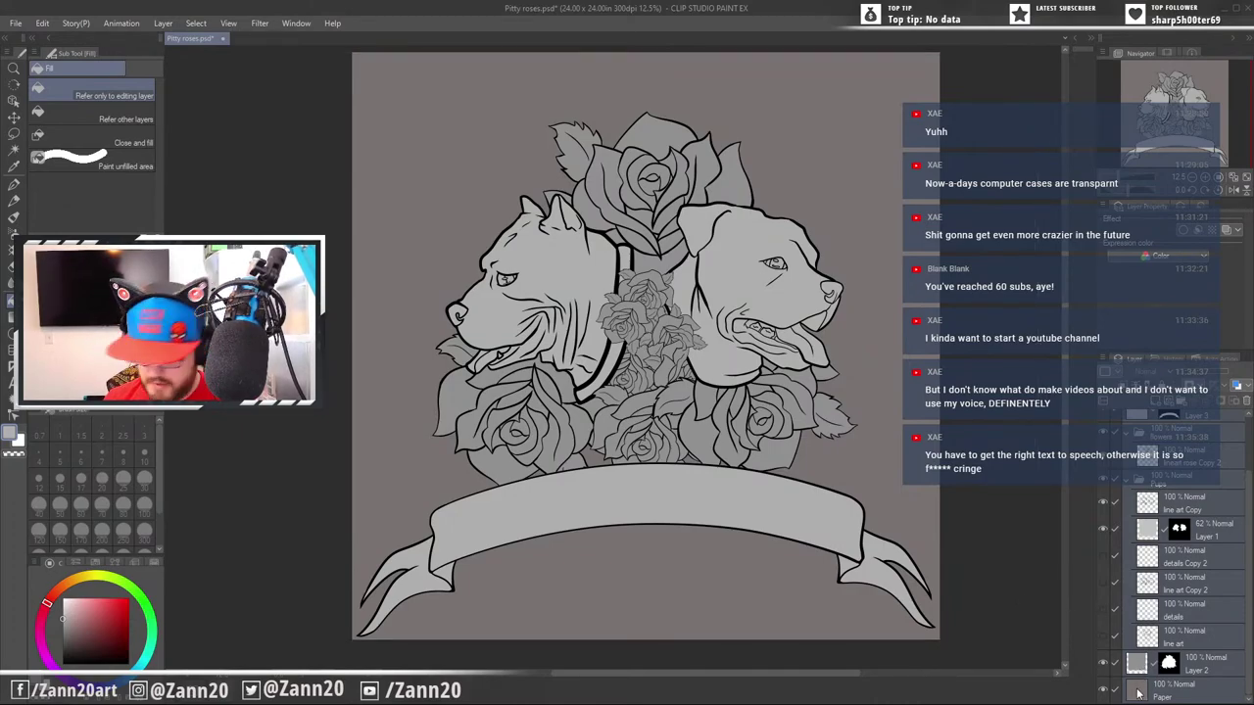
ctrl+click(1145, 683)
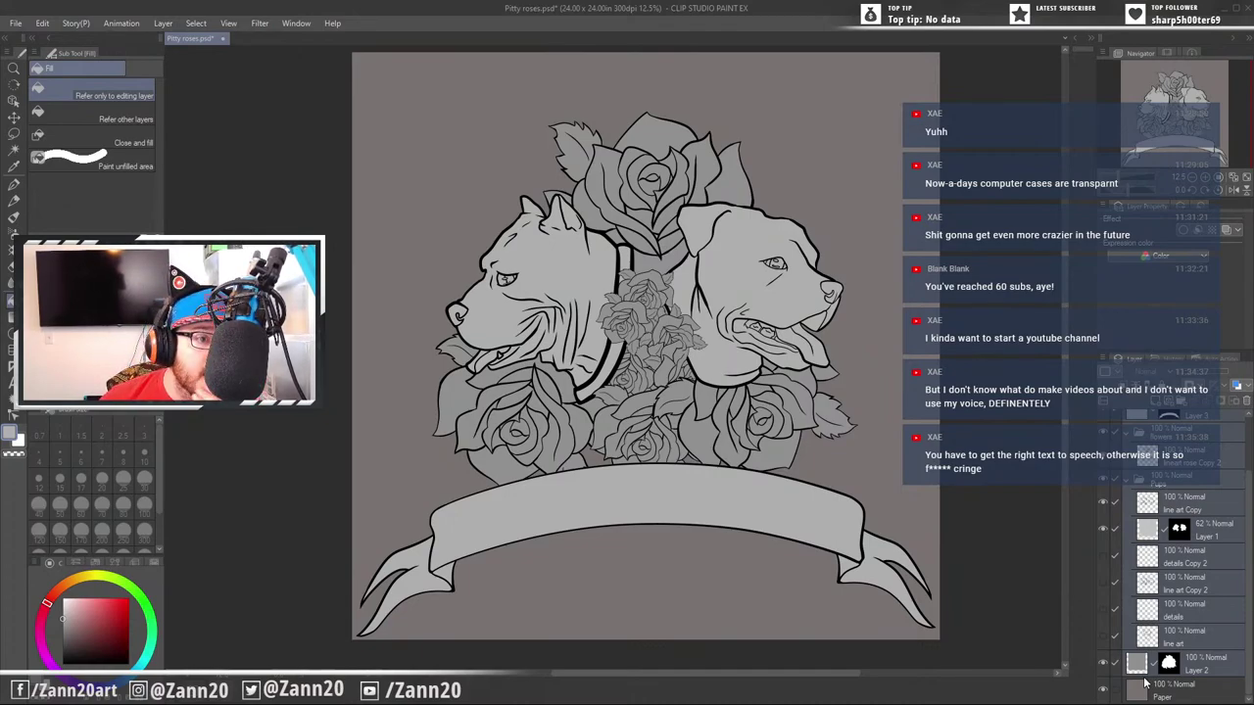
key(ctrl+t)
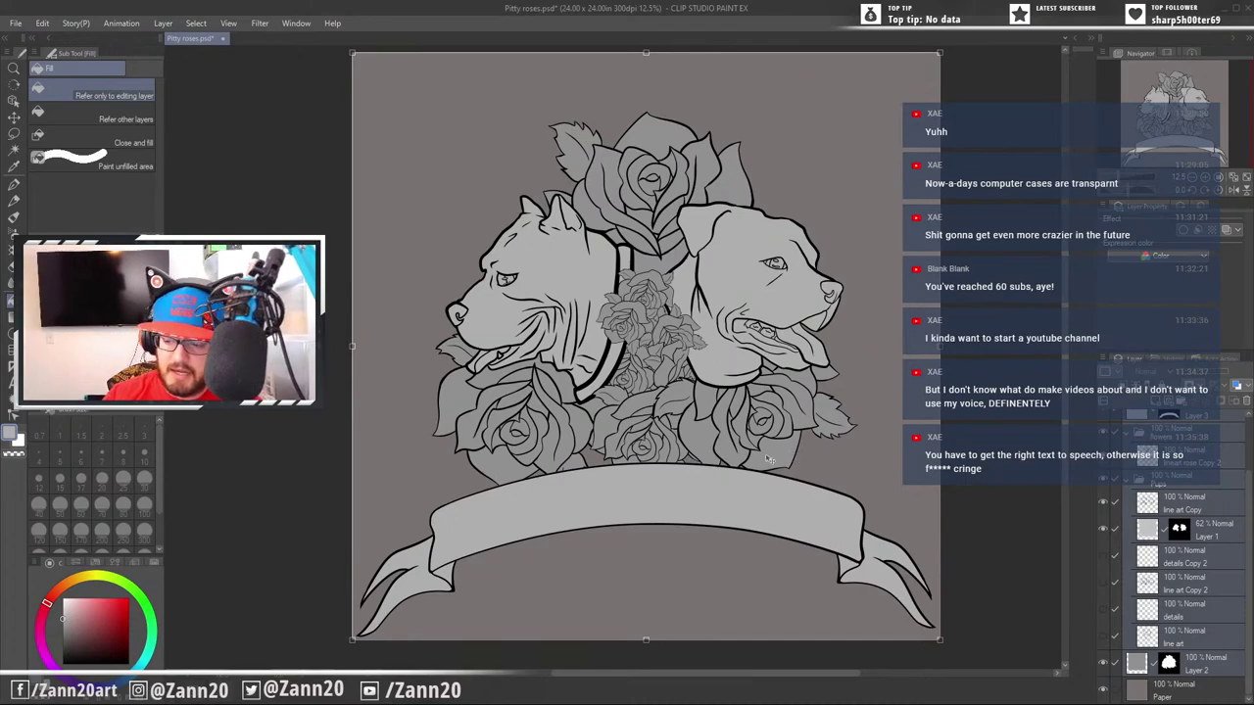
drag(765, 459, 770, 433)
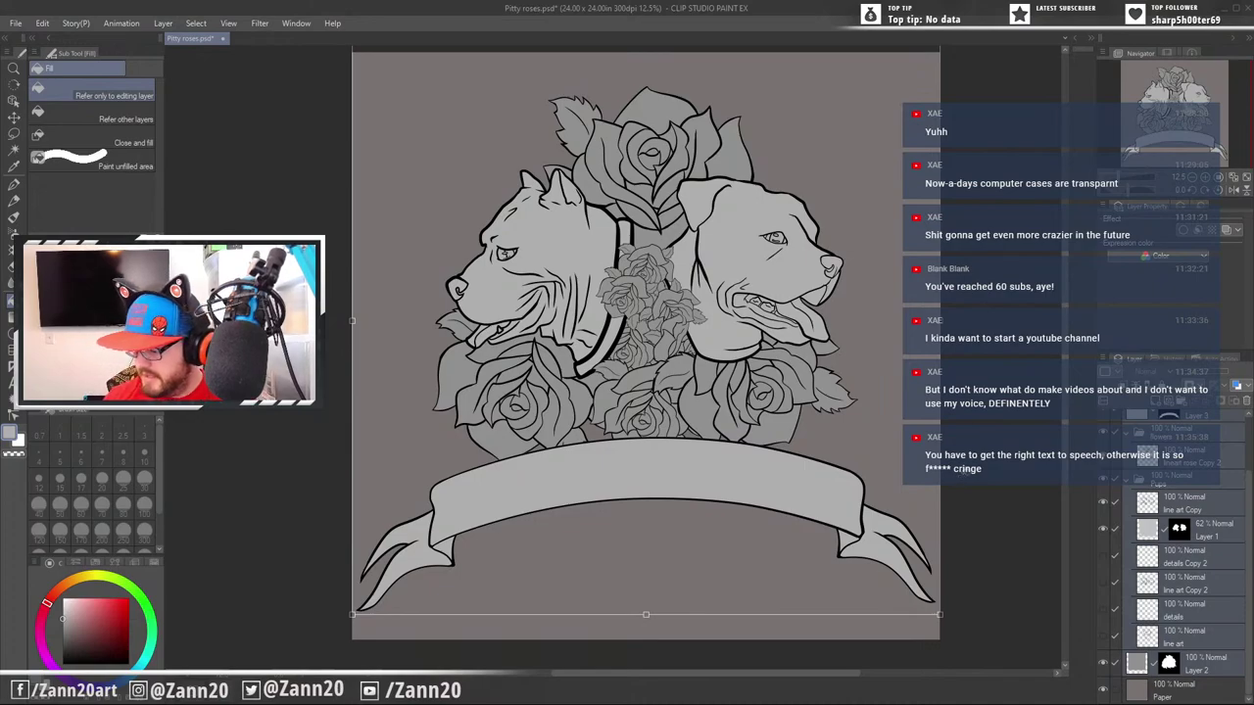
key(Return)
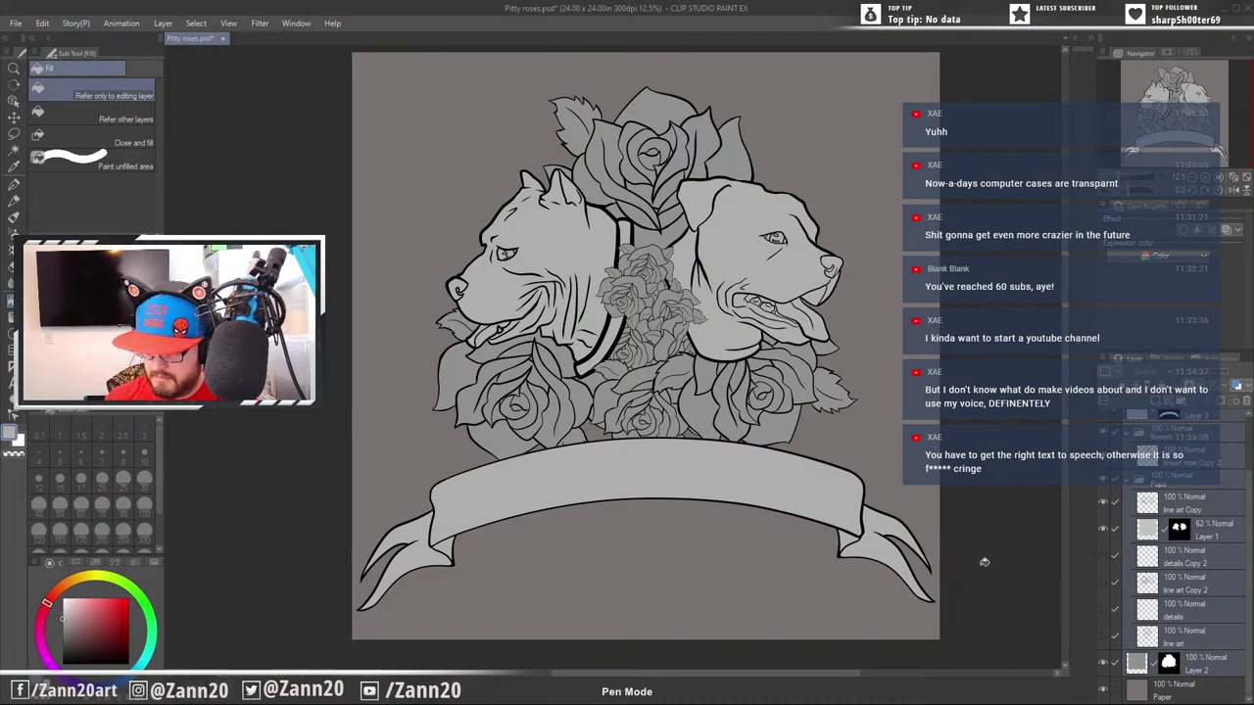
Switch to the G-pen and sample black from the dog line art as the drawing colour
key(o)
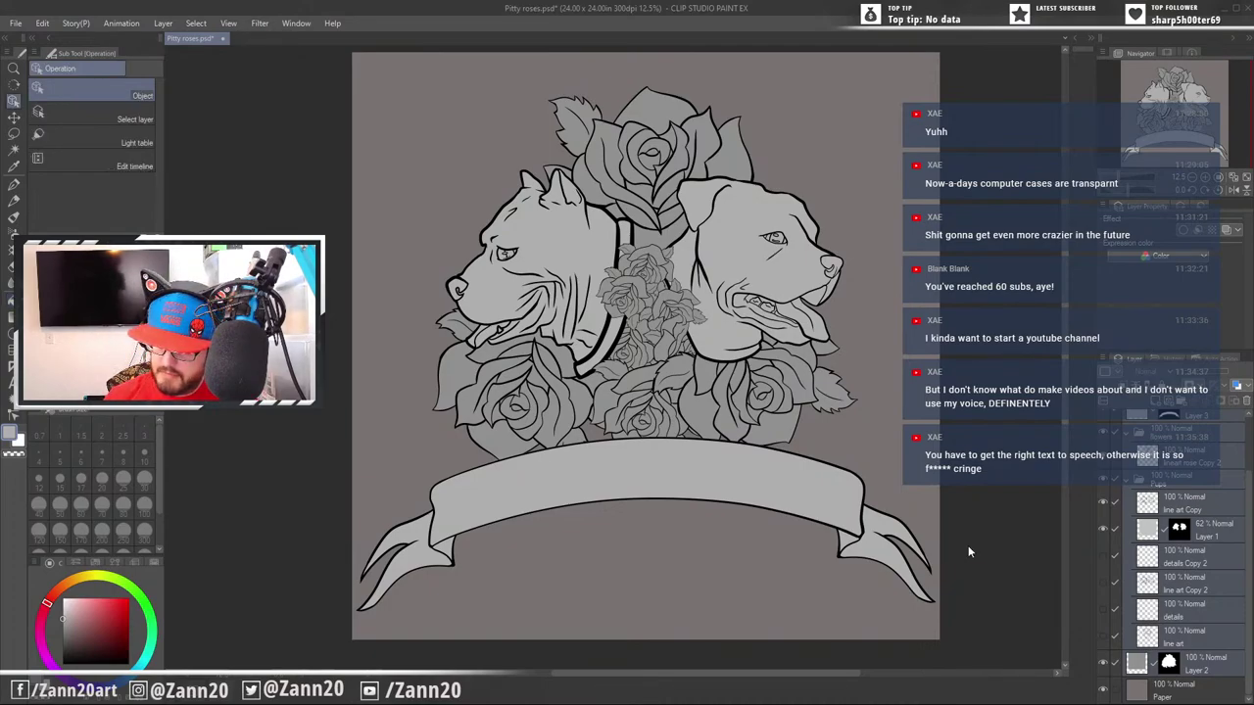
key(p)
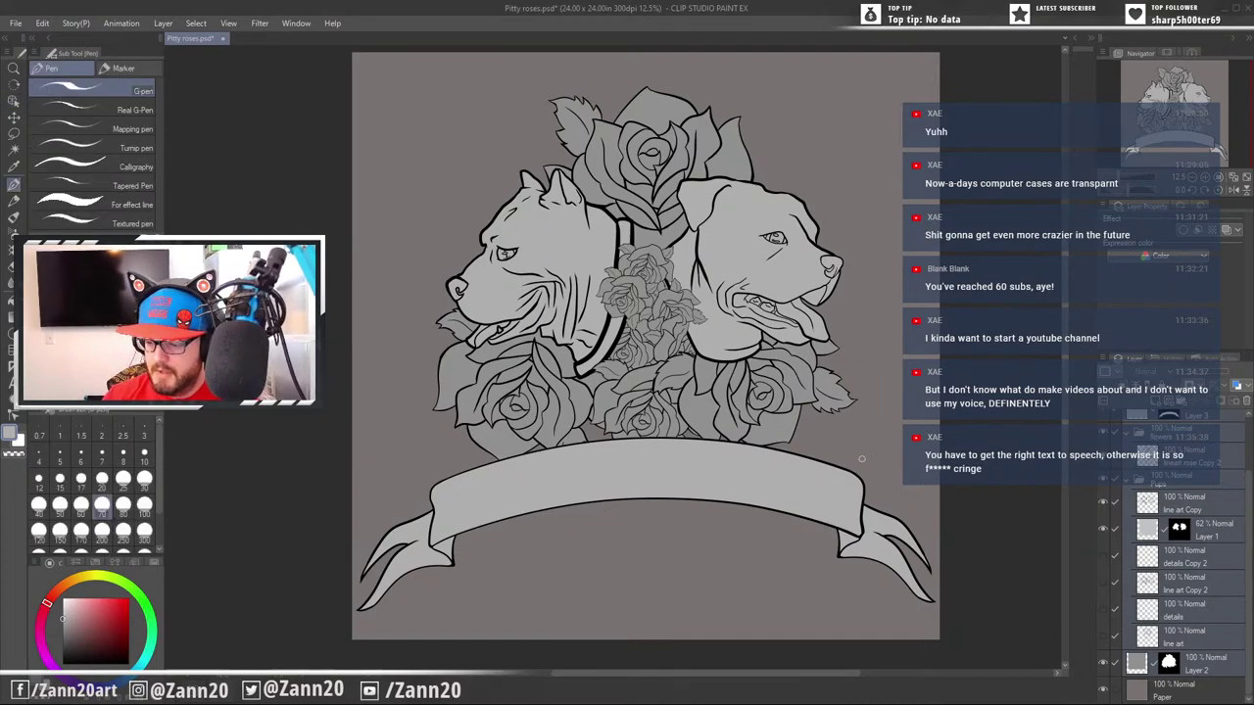
right_click(776, 262)
right_click(683, 184)
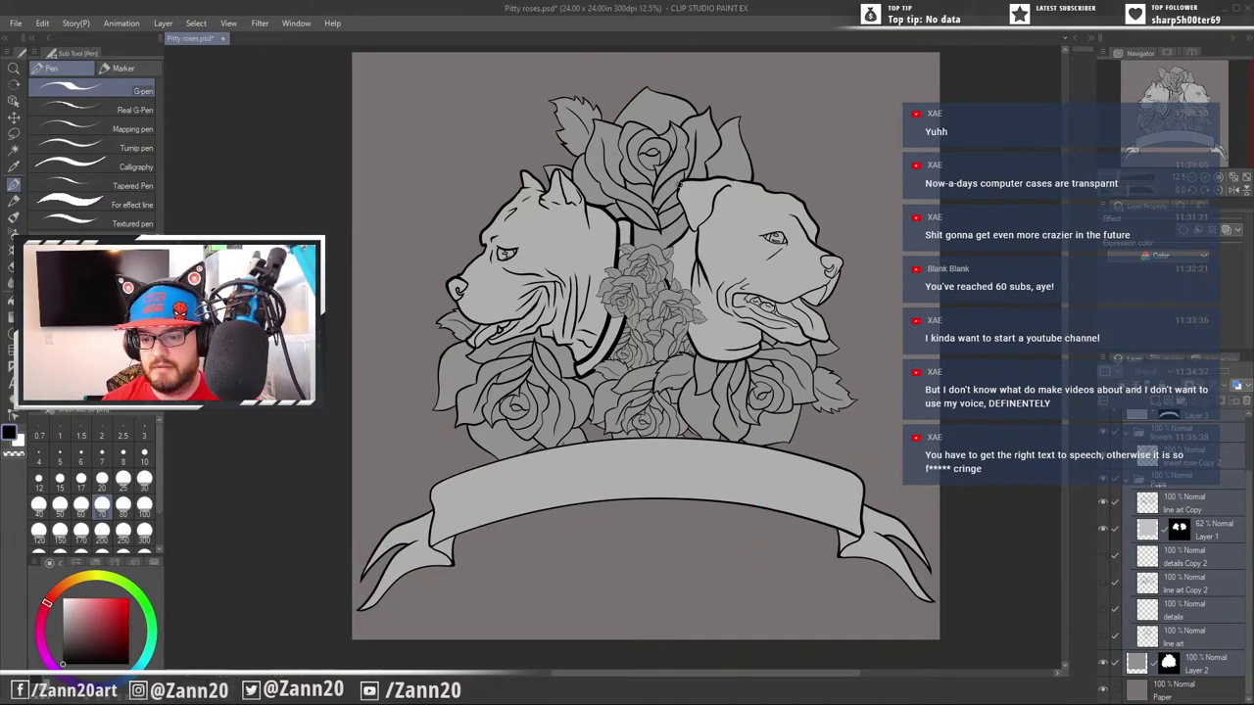
mouse_move(876, 509)
mouse_down()
mouse_move(845, 522)
mouse_move(859, 518)
mouse_up()
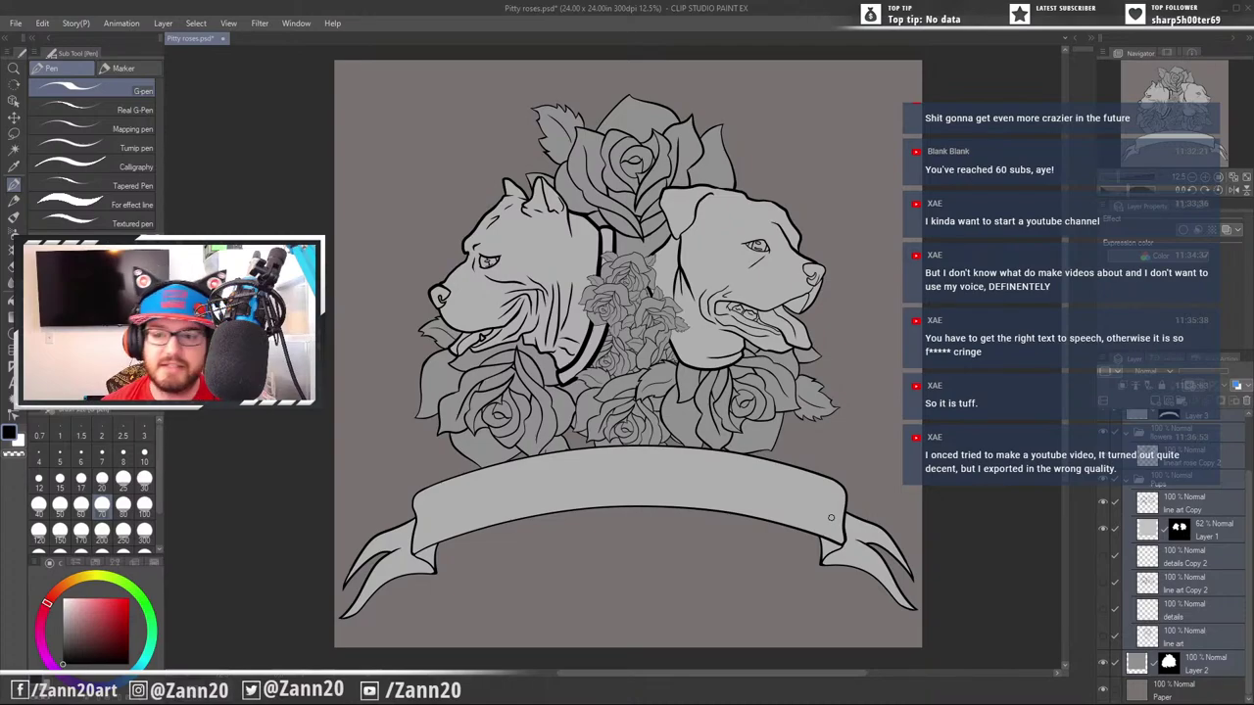
drag(869, 512, 901, 504)
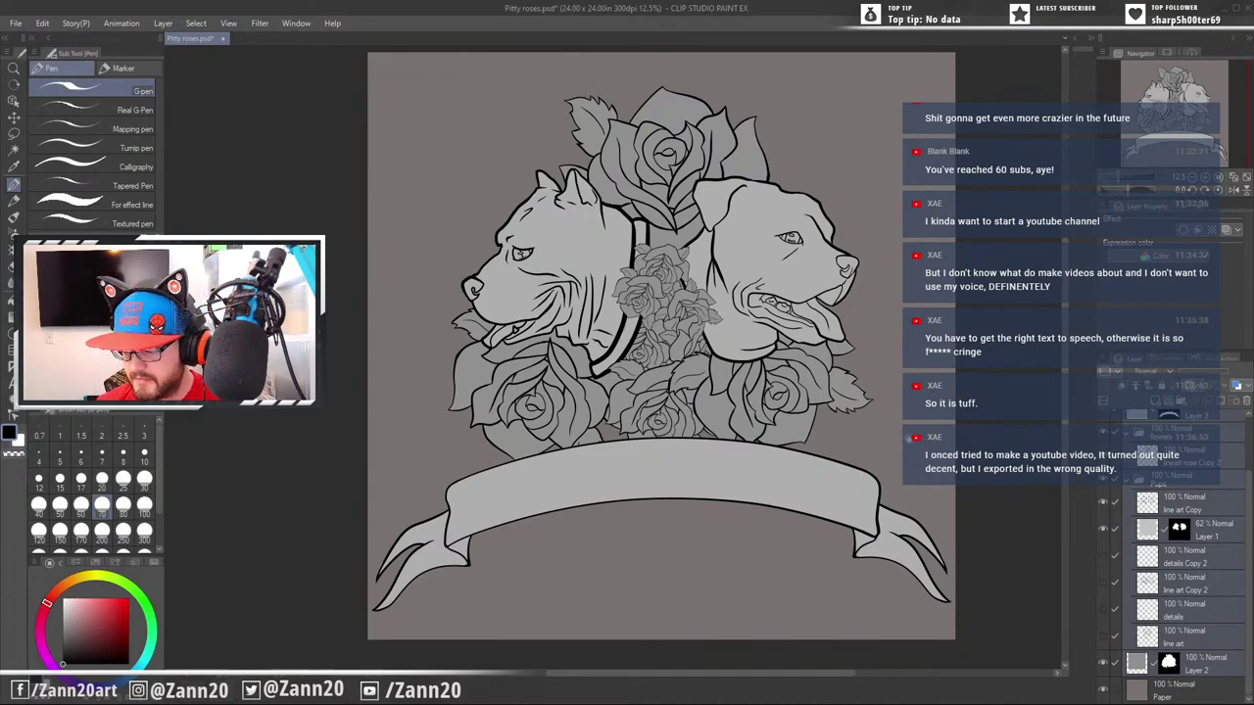
mouse_move(908, 439)
mouse_down()
mouse_move(901, 468)
mouse_move(906, 439)
mouse_up()
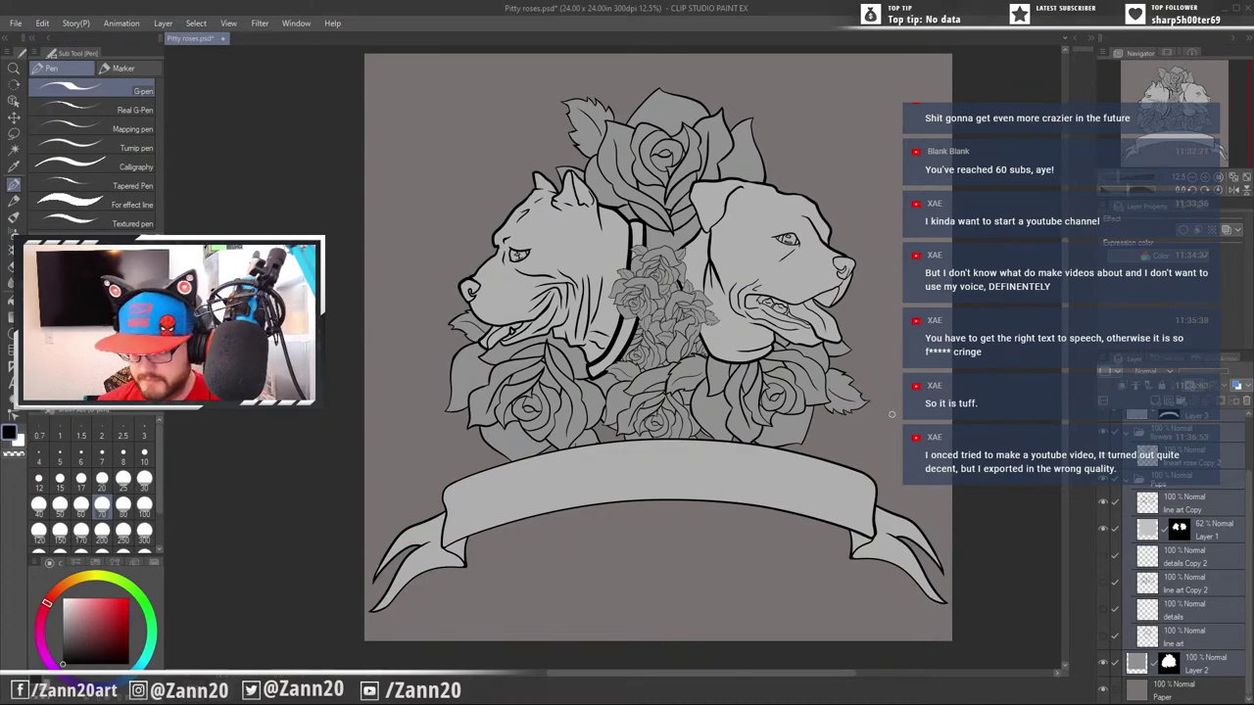
drag(854, 419, 846, 427)
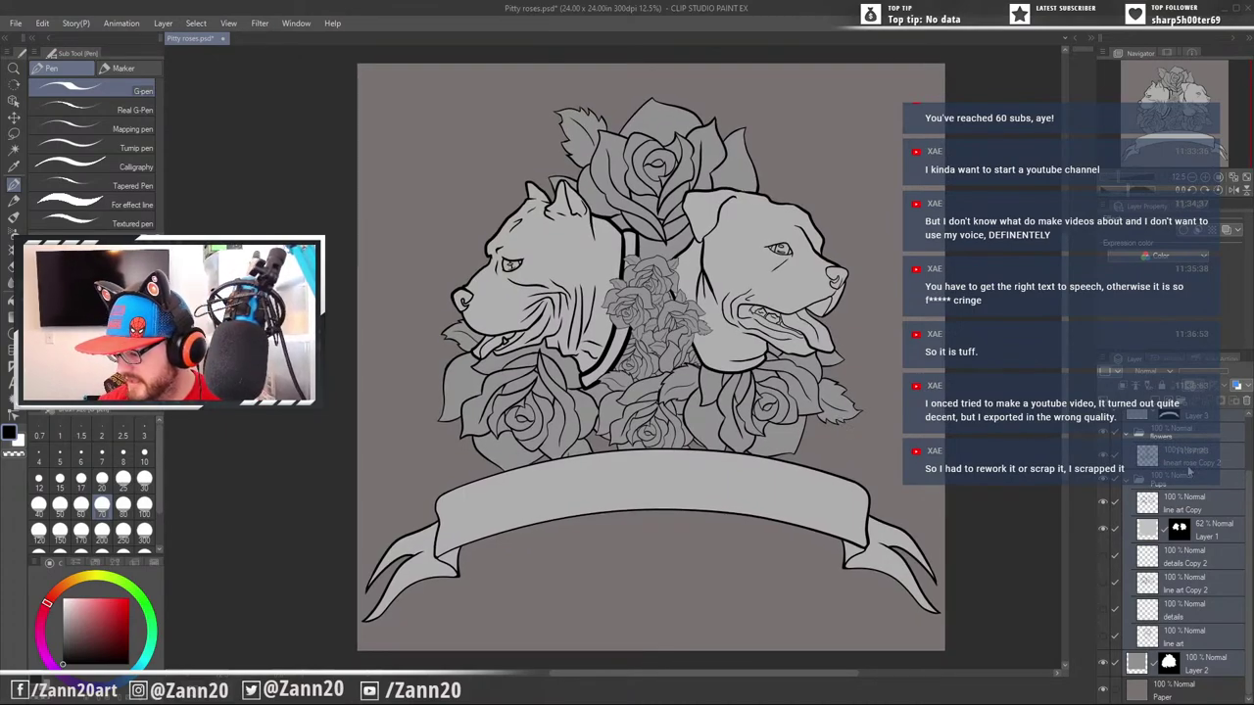
Add a new raster layer directly above the "banner" line art layer and give it a name beginning with "banner"
drag(1250, 476, 1247, 416)
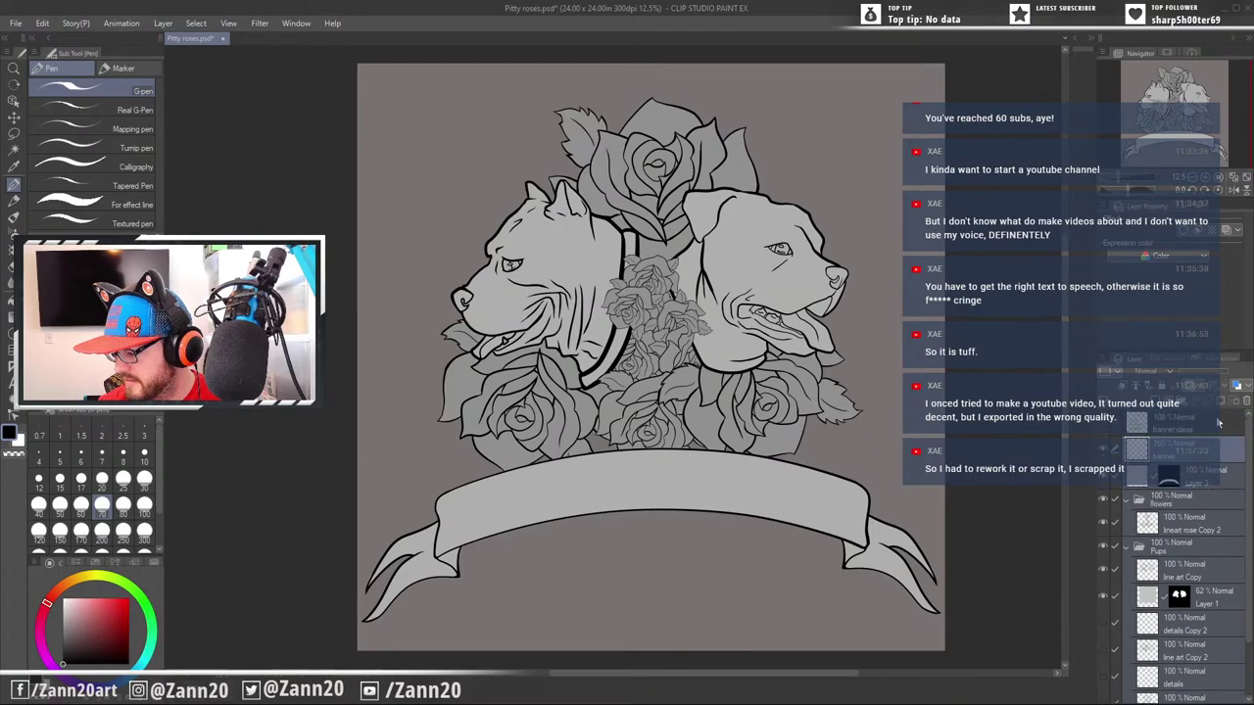
click(1140, 449)
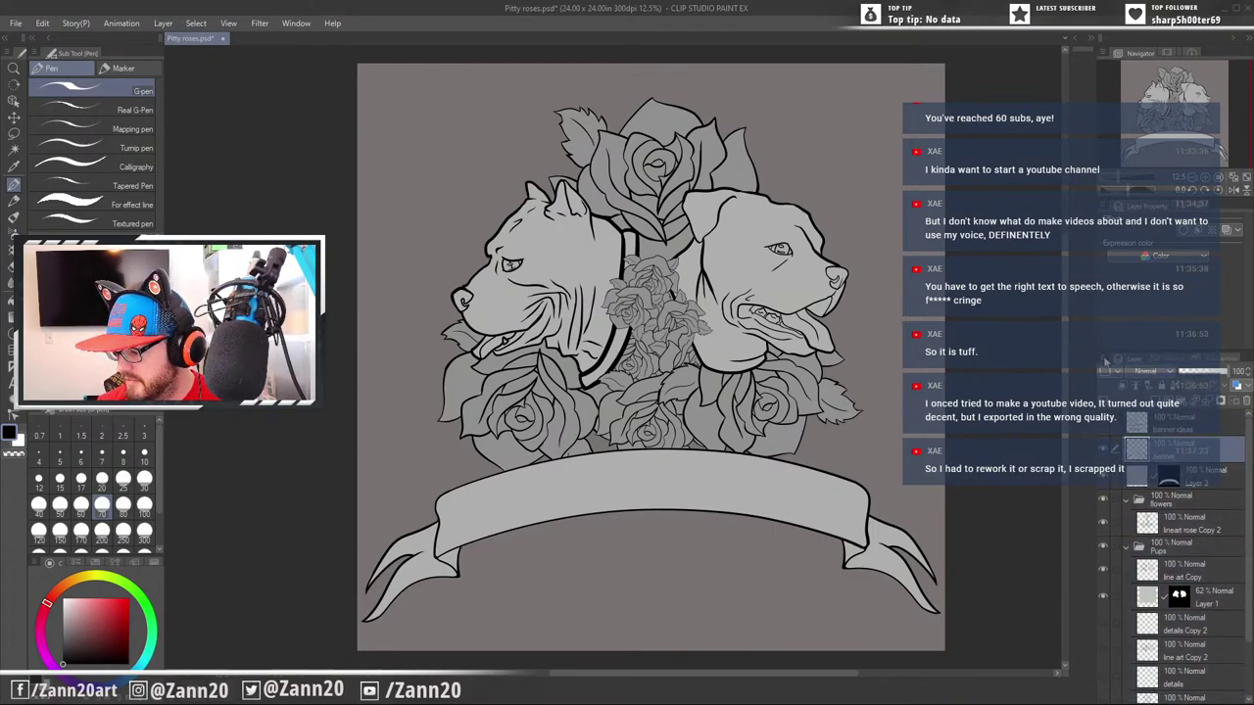
click(1106, 361)
click(1016, 220)
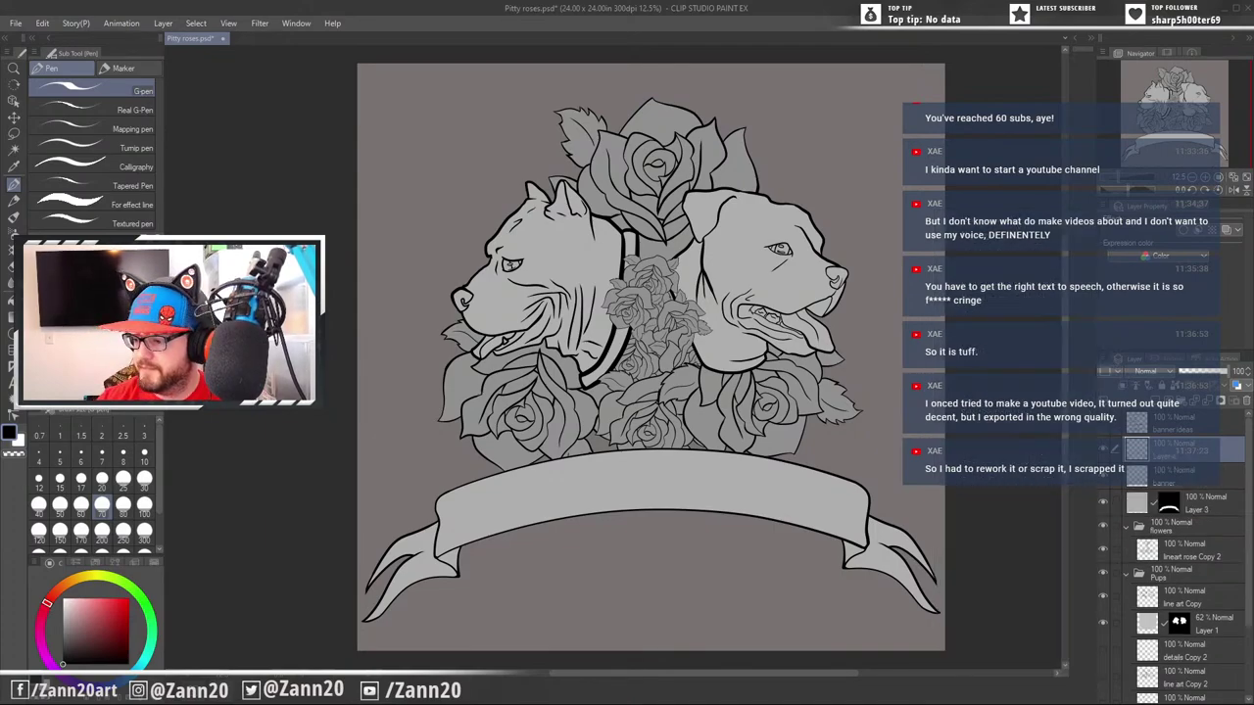
double_click(1174, 459)
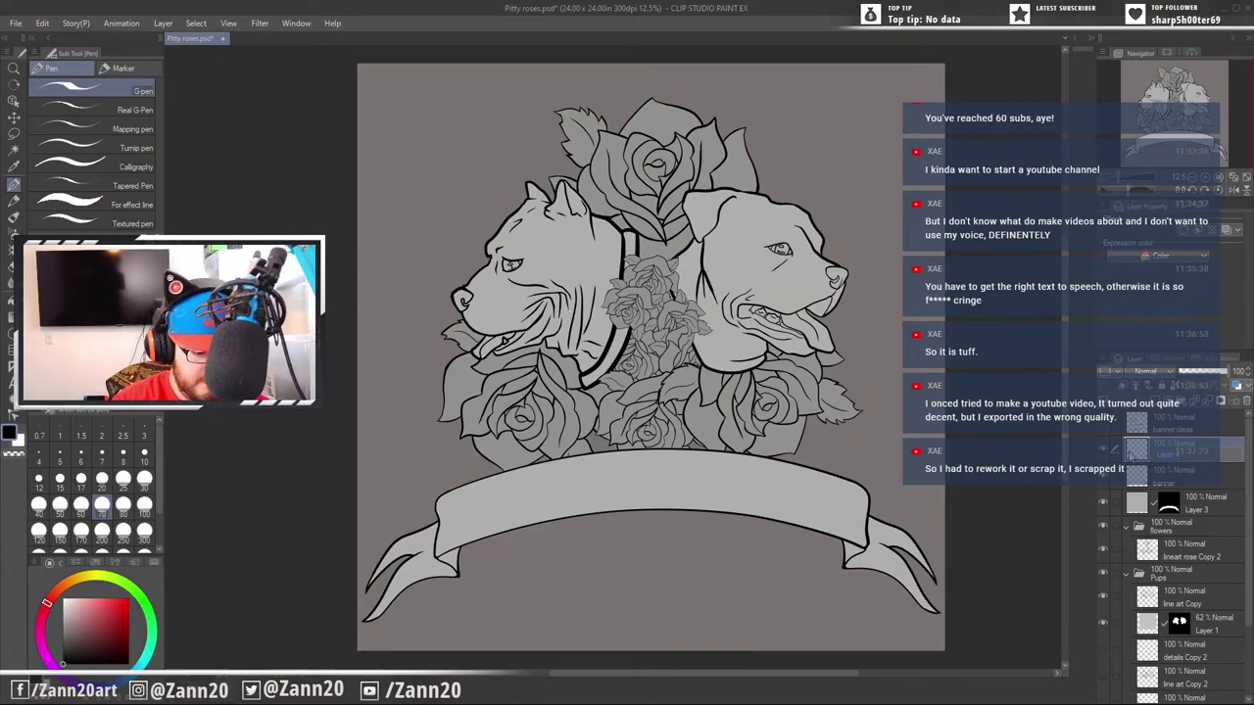
text(banner)
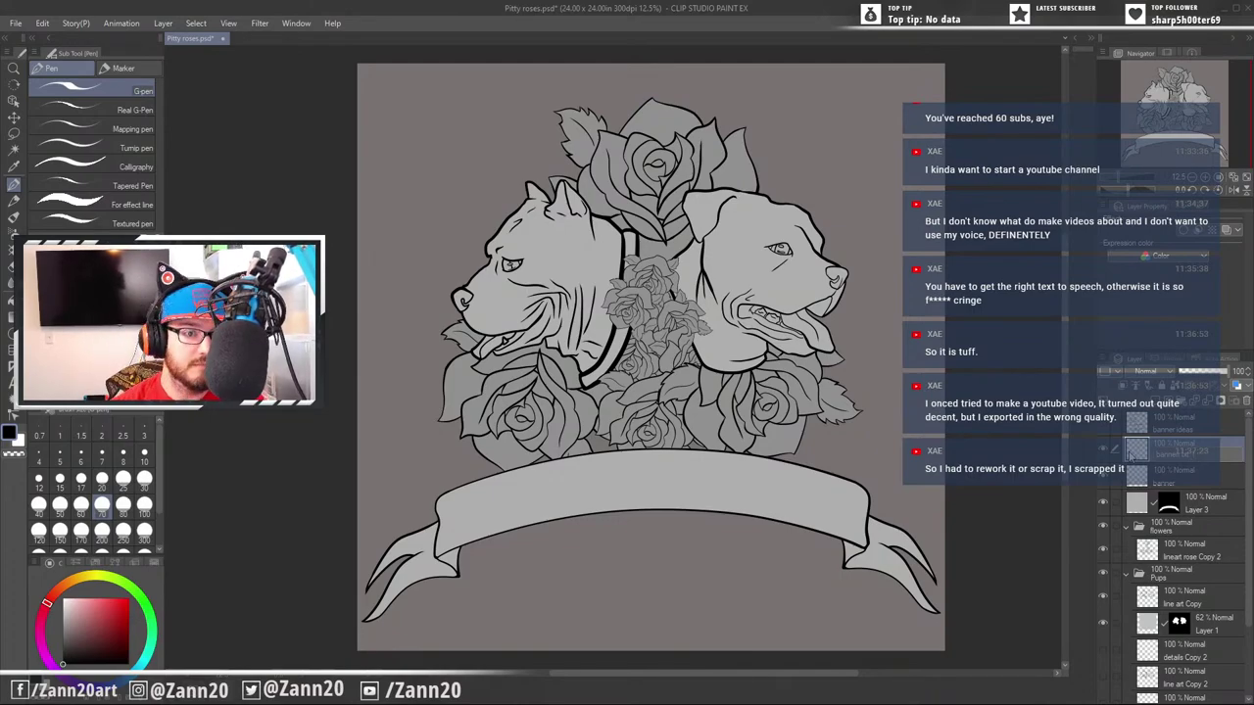
key(Return)
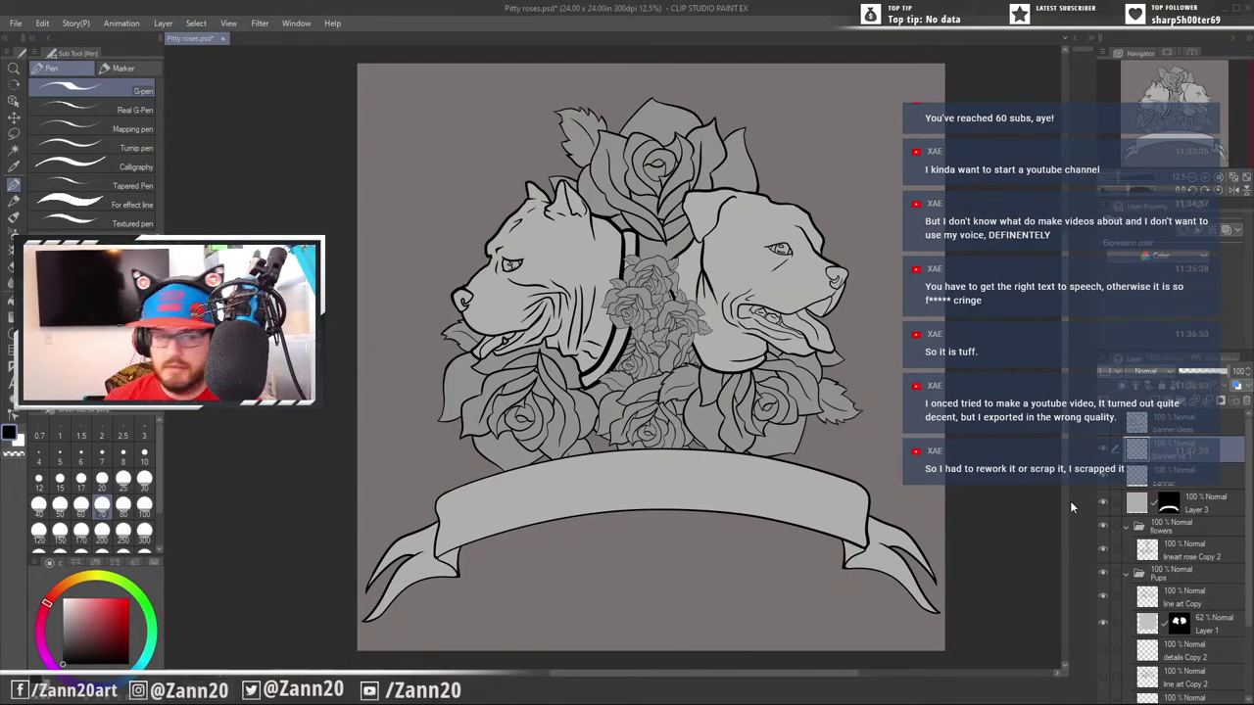
drag(823, 453, 817, 449)
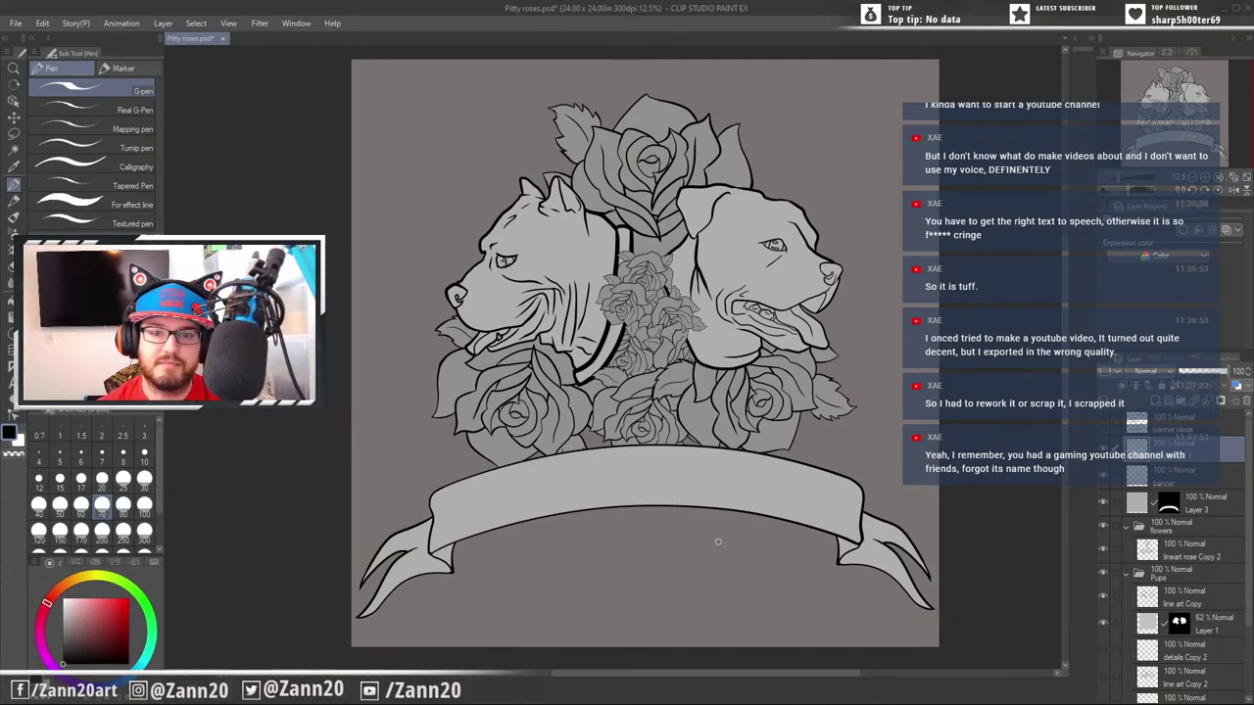
alt+click(718, 542)
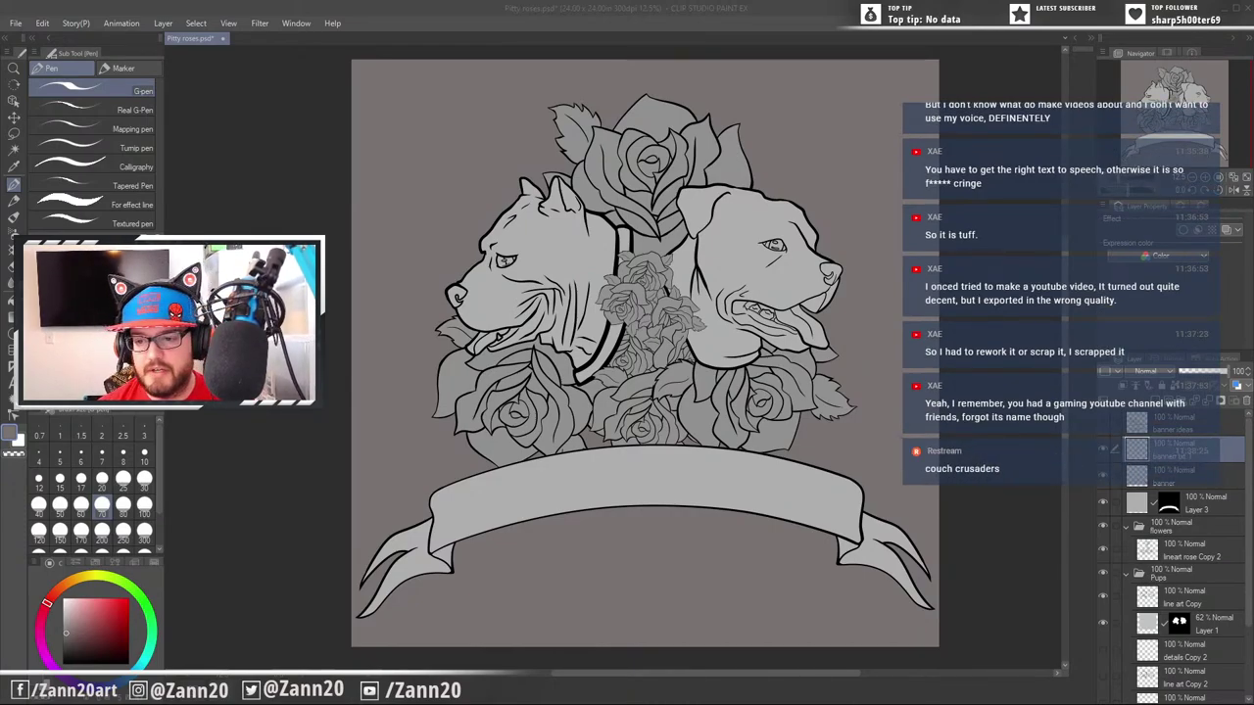
click(405, 9)
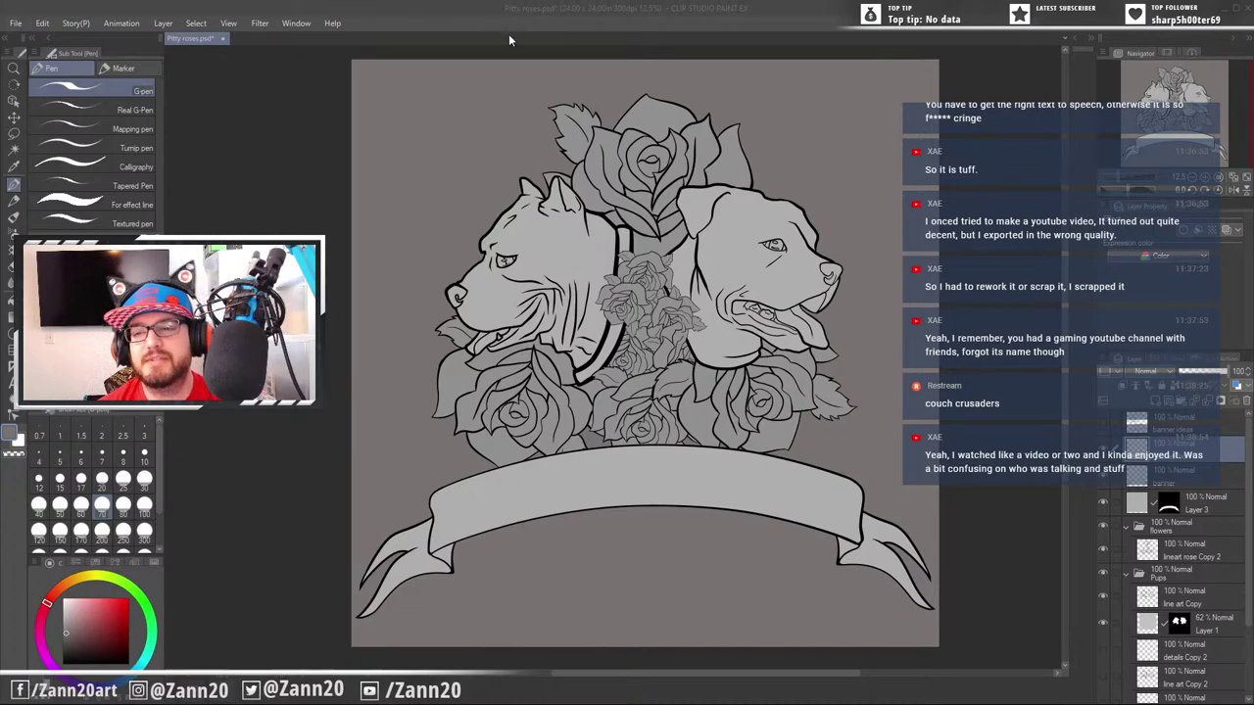
click(335, 6)
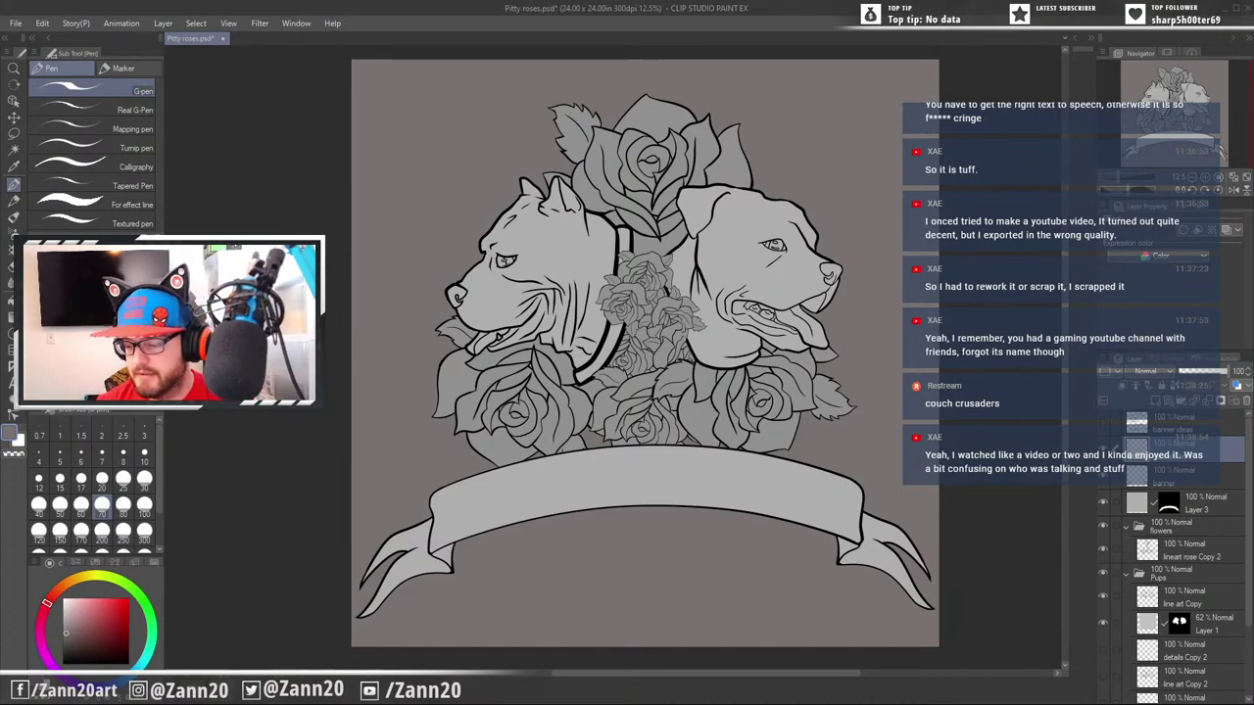
drag(948, 451, 944, 446)
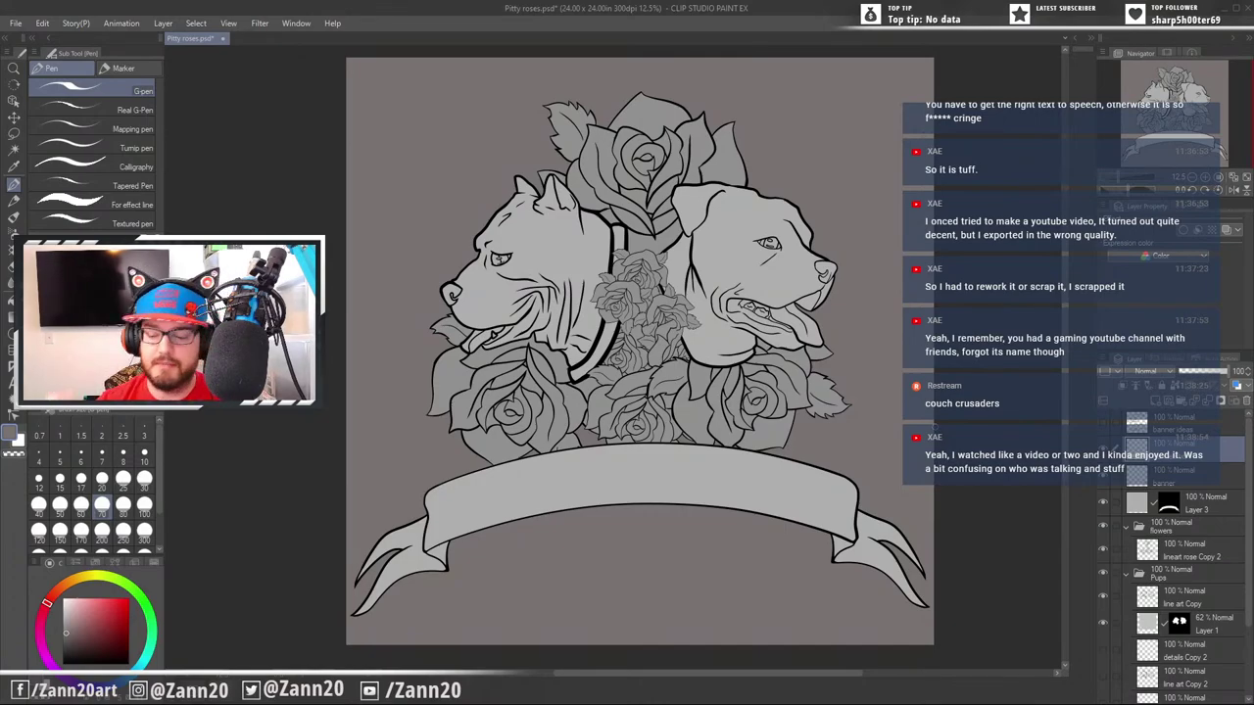
mouse_move(877, 447)
mouse_down()
mouse_move(888, 460)
mouse_move(888, 449)
mouse_up()
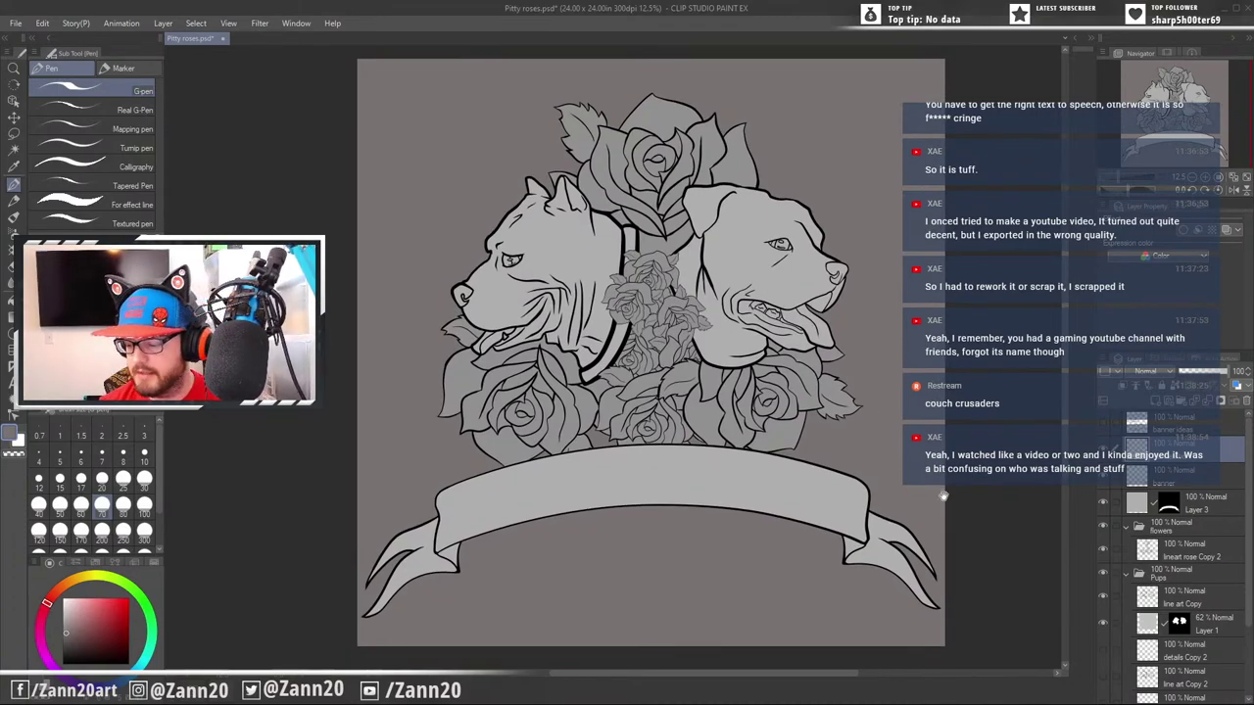
mouse_move(954, 504)
mouse_down()
mouse_move(935, 510)
mouse_move(944, 504)
mouse_up()
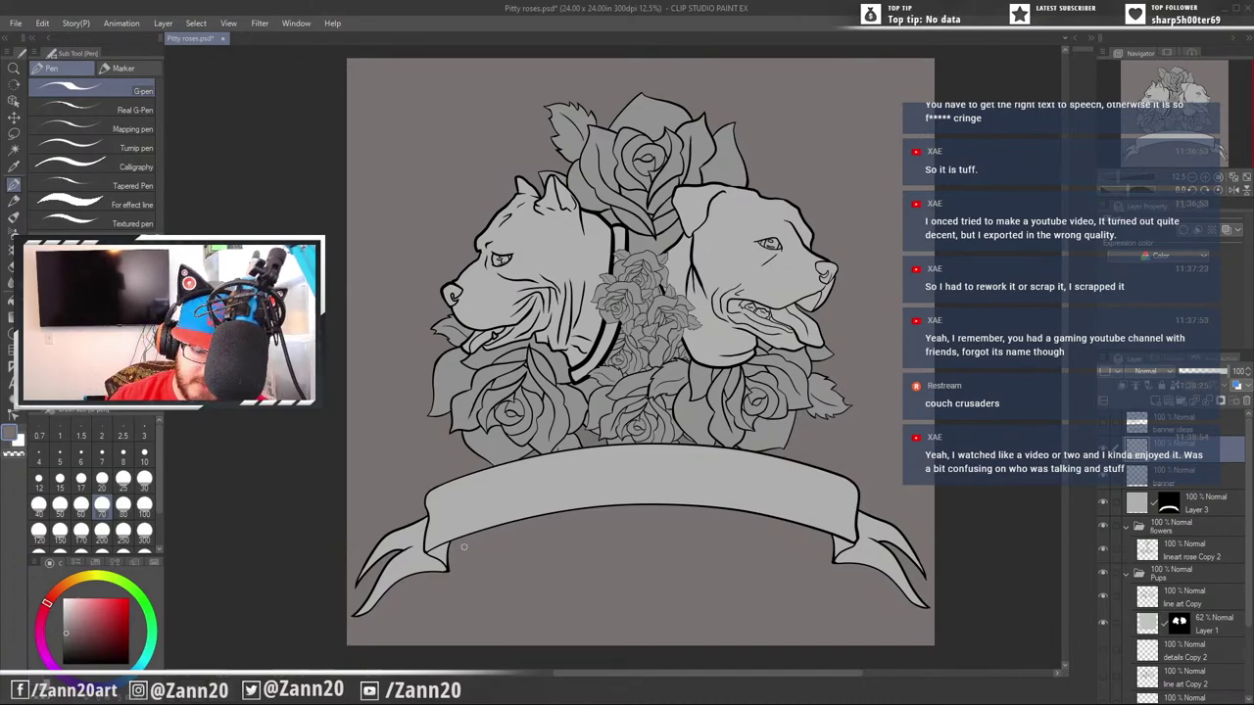
Sample black from the line art as the drawing colour and show the "banner ideas" layer with the handwritten slogans
right_click(595, 346)
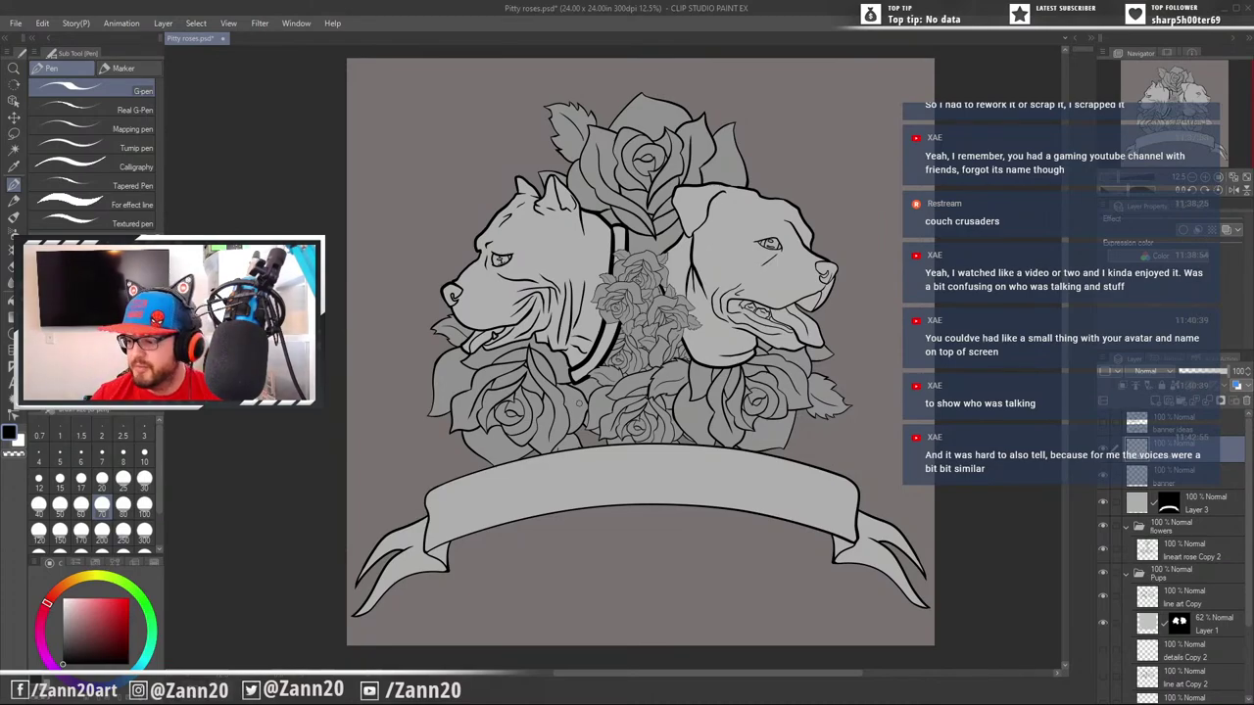
click(1104, 424)
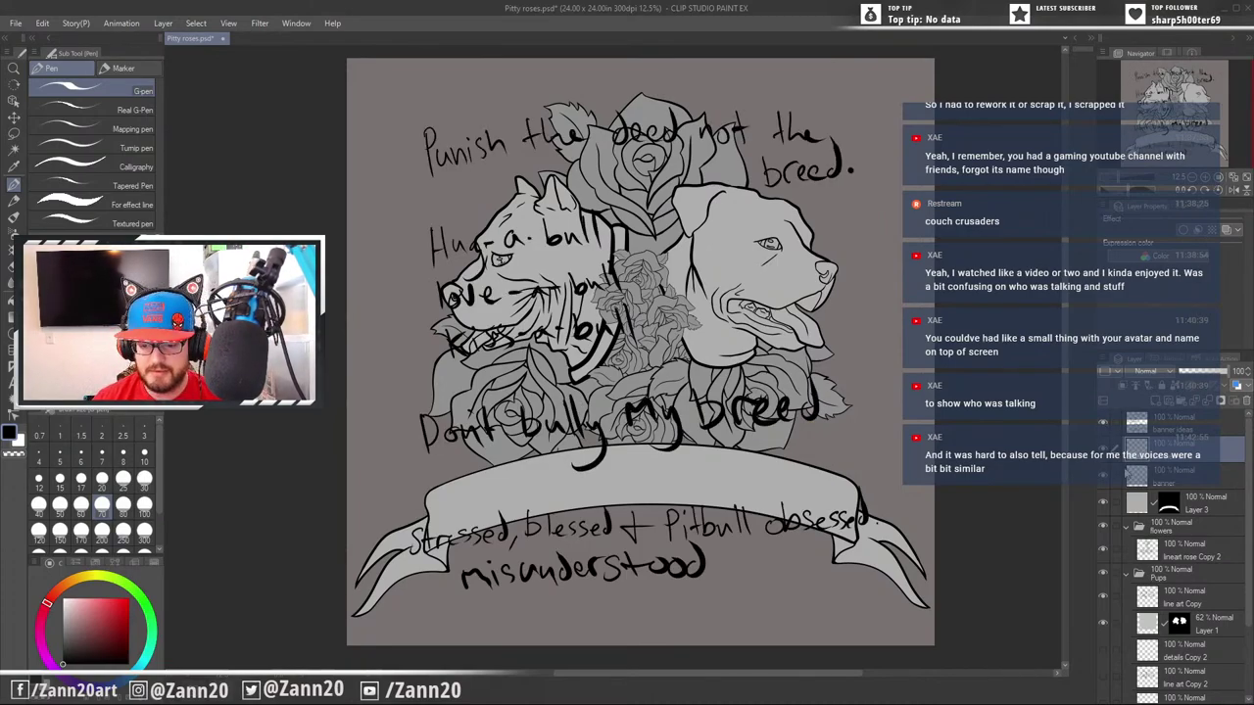
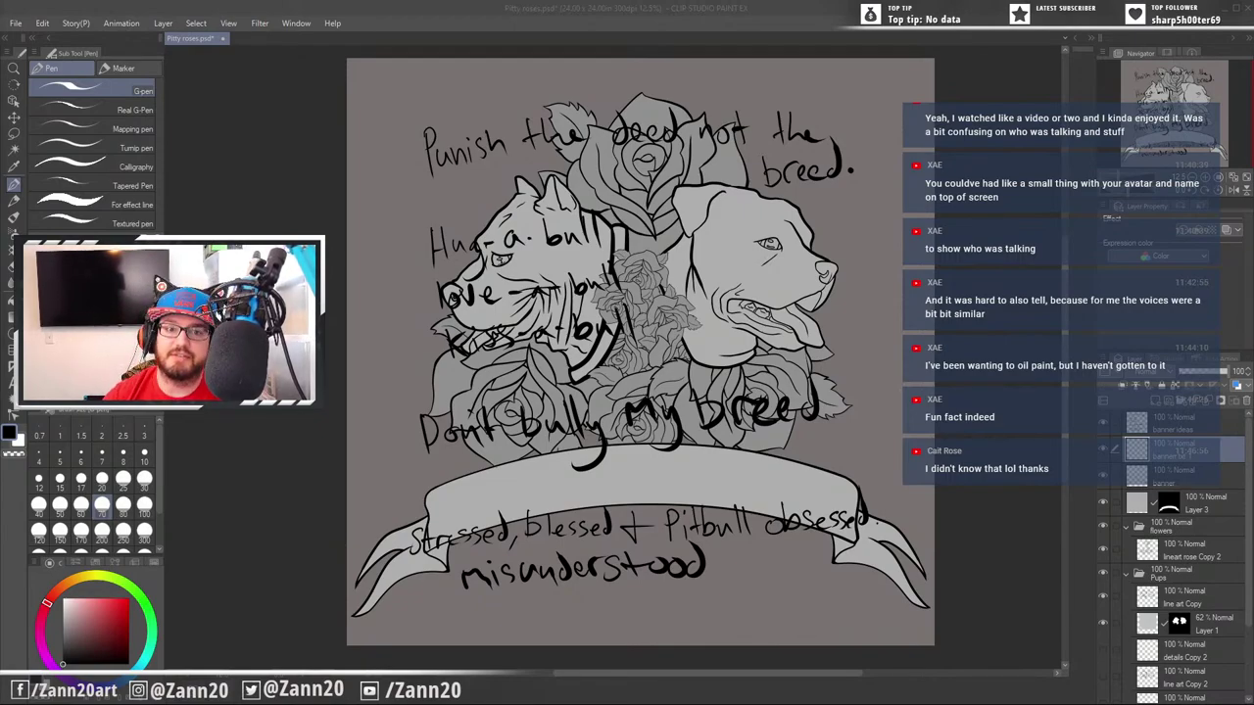
click(601, 9)
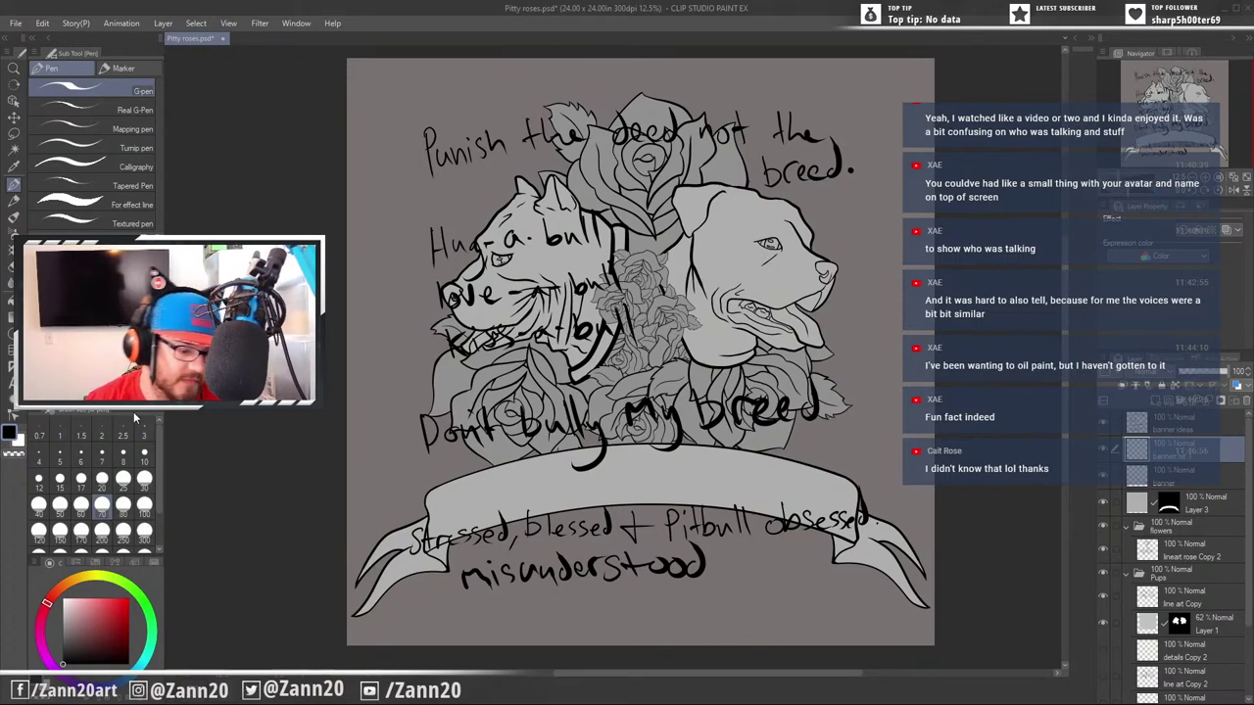
Add a text layer reading "Missunderstood" and move it onto the ribbon banner, left of its centre
key(t)
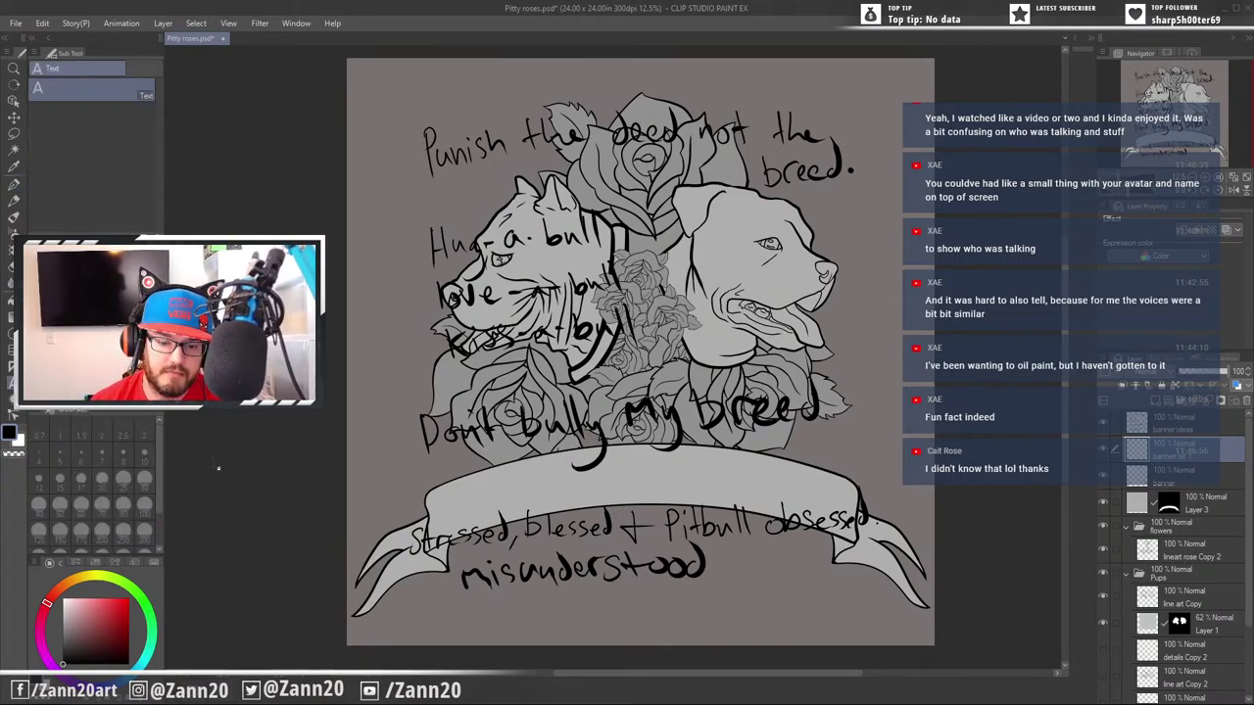
click(241, 456)
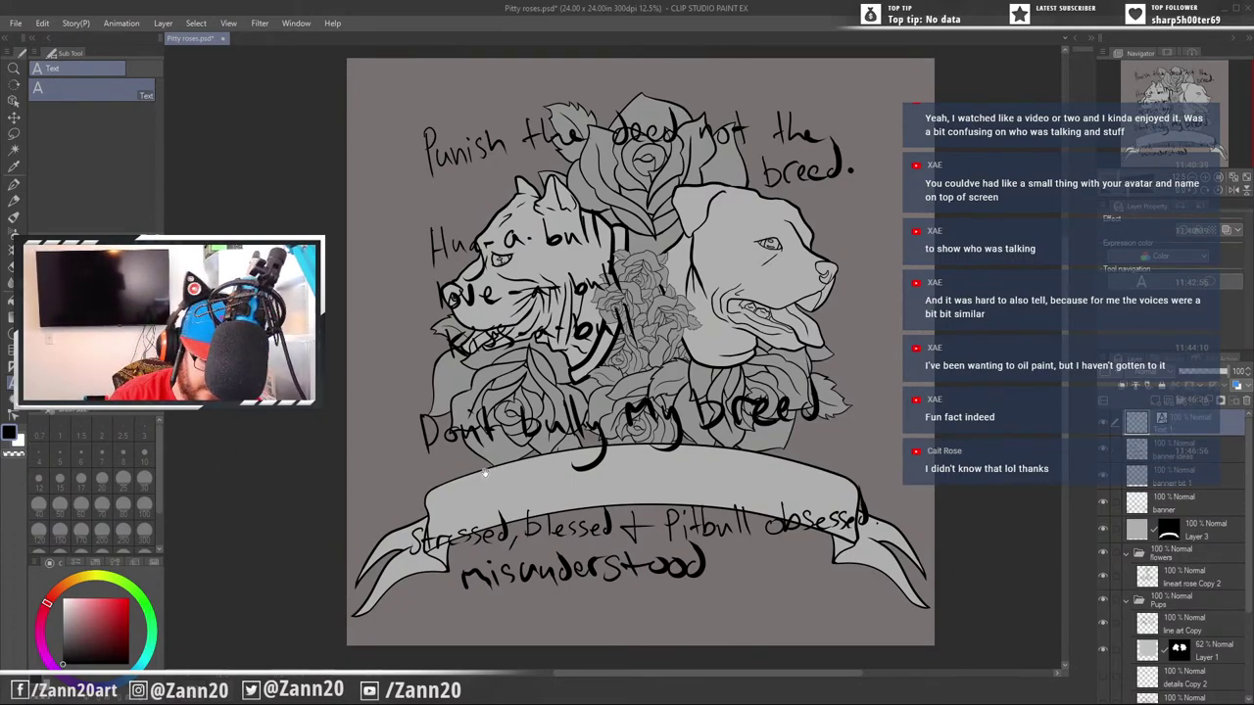
text(Misu)
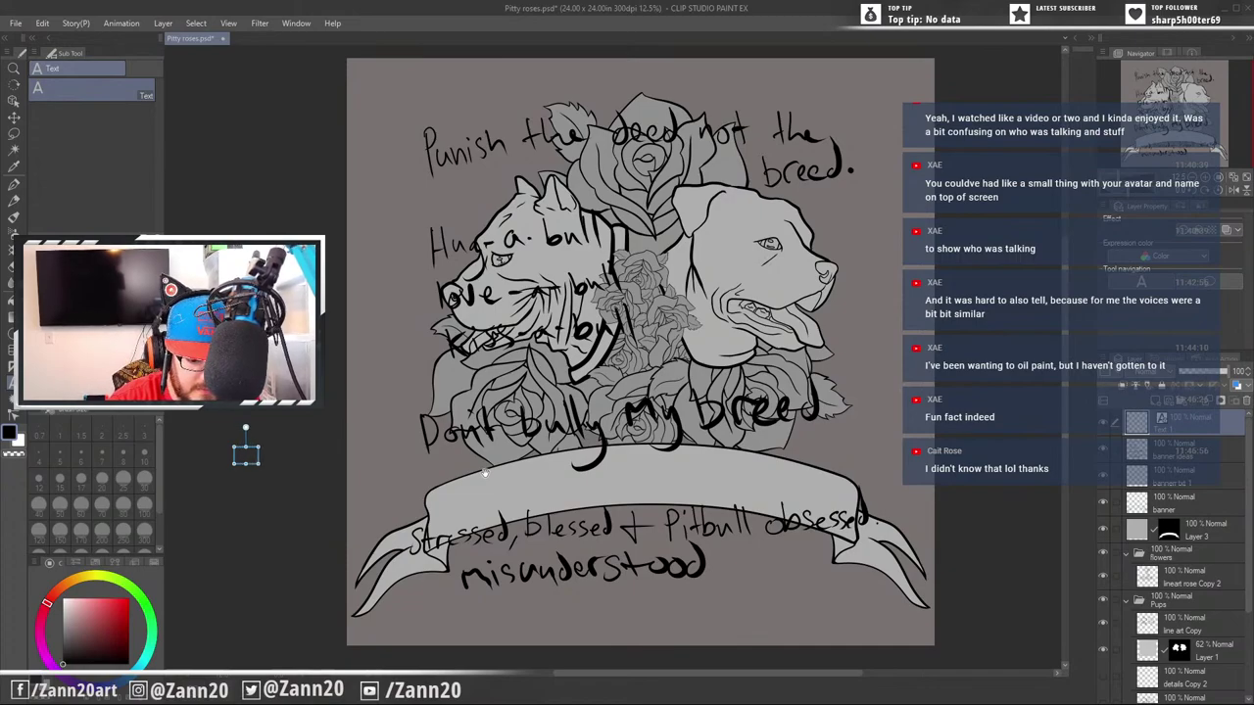
text(nder)
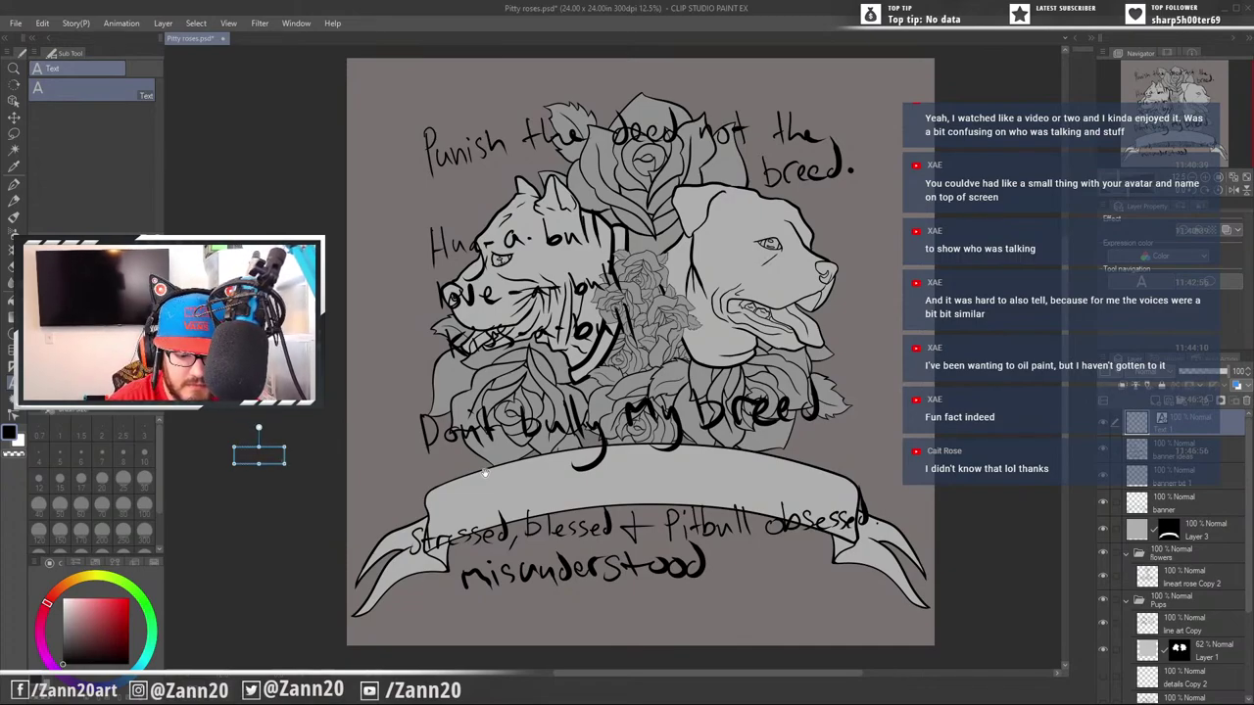
text(stoo)
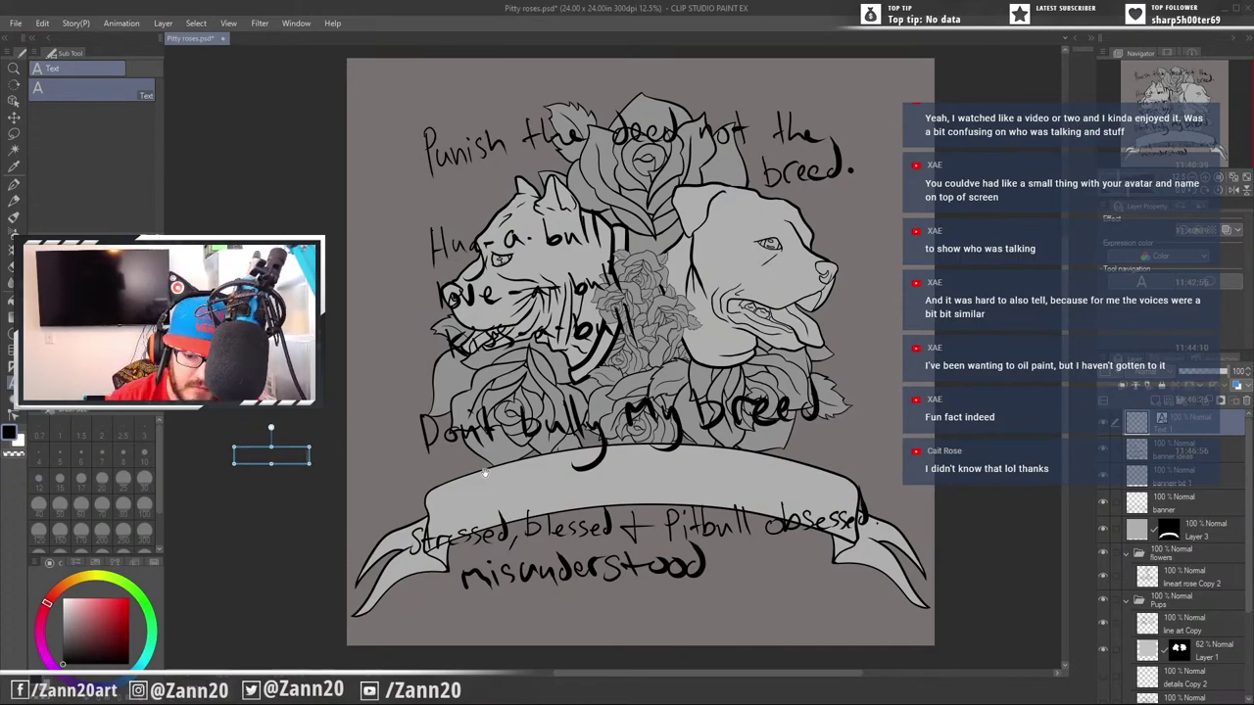
click(13, 116)
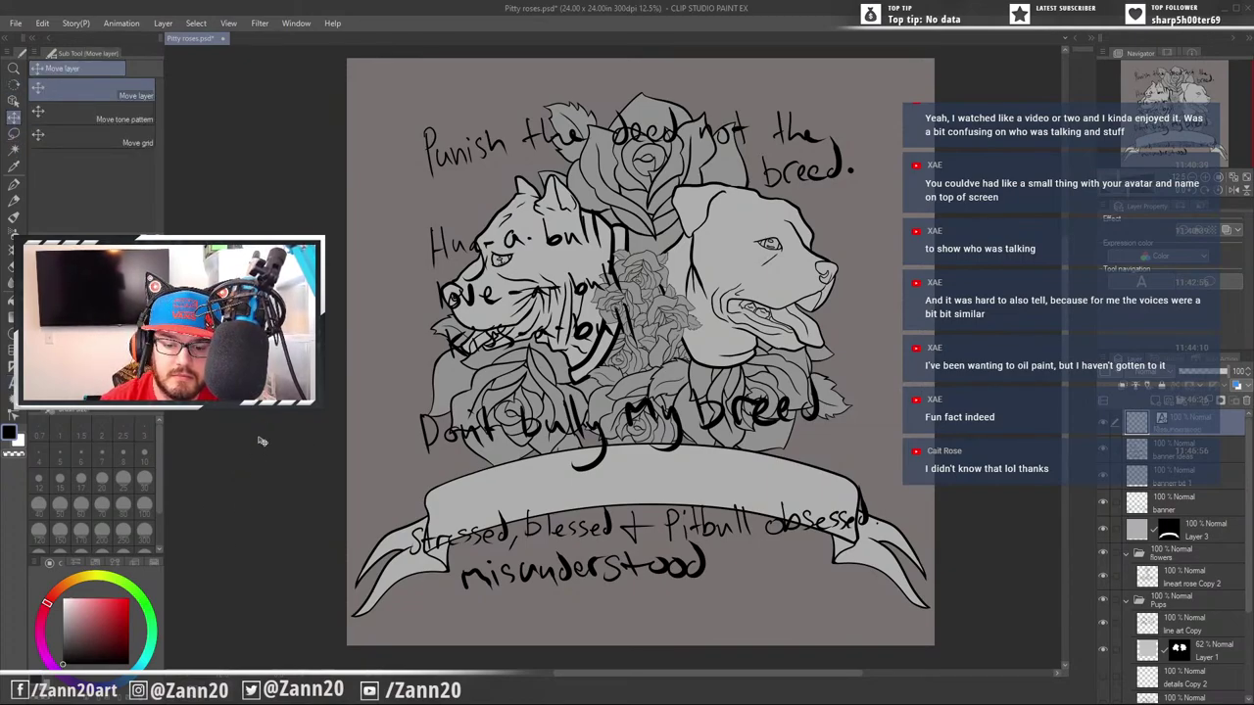
drag(364, 560, 563, 489)
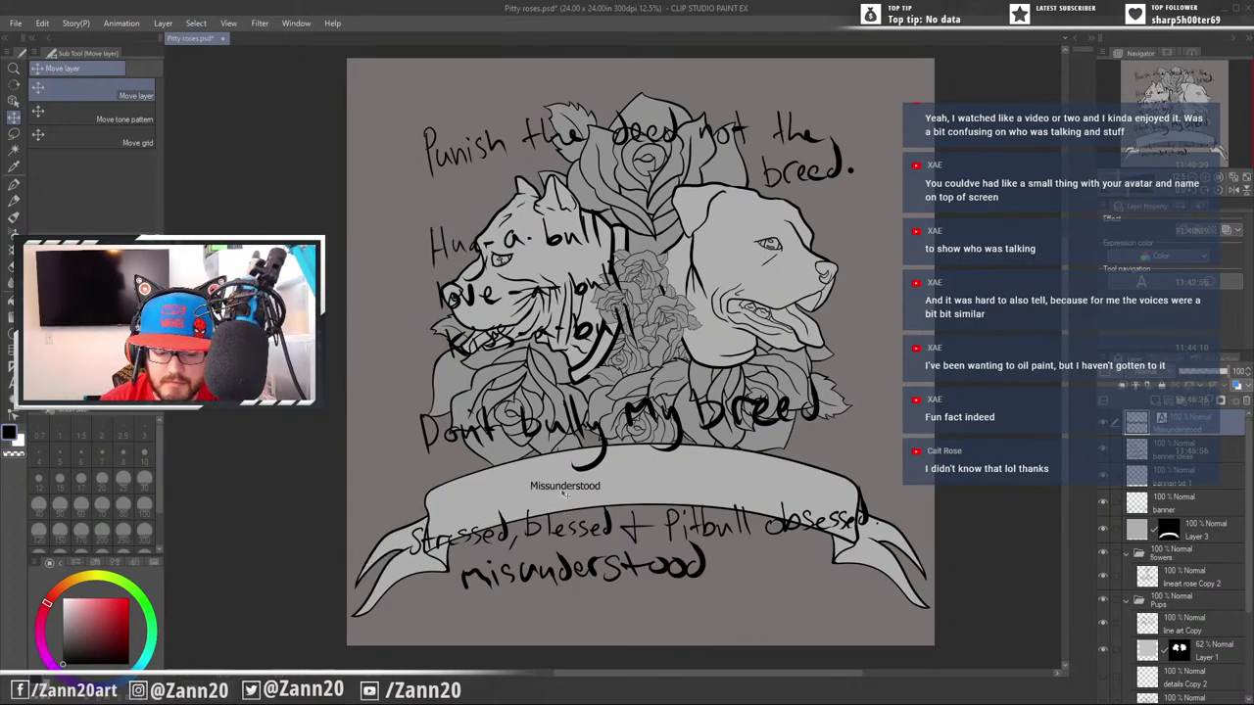
Examine the installed fonts in the text tool's font list for one that suits the "Missunderstood" banner text
key(t)
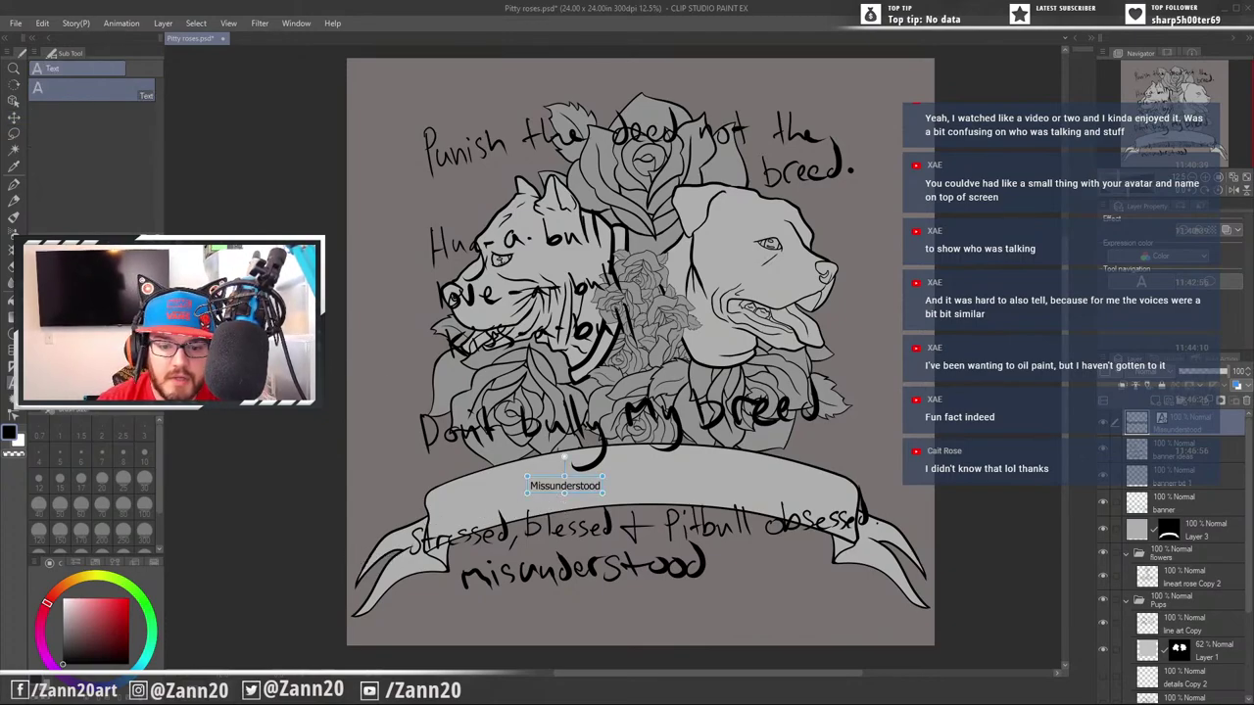
click(108, 262)
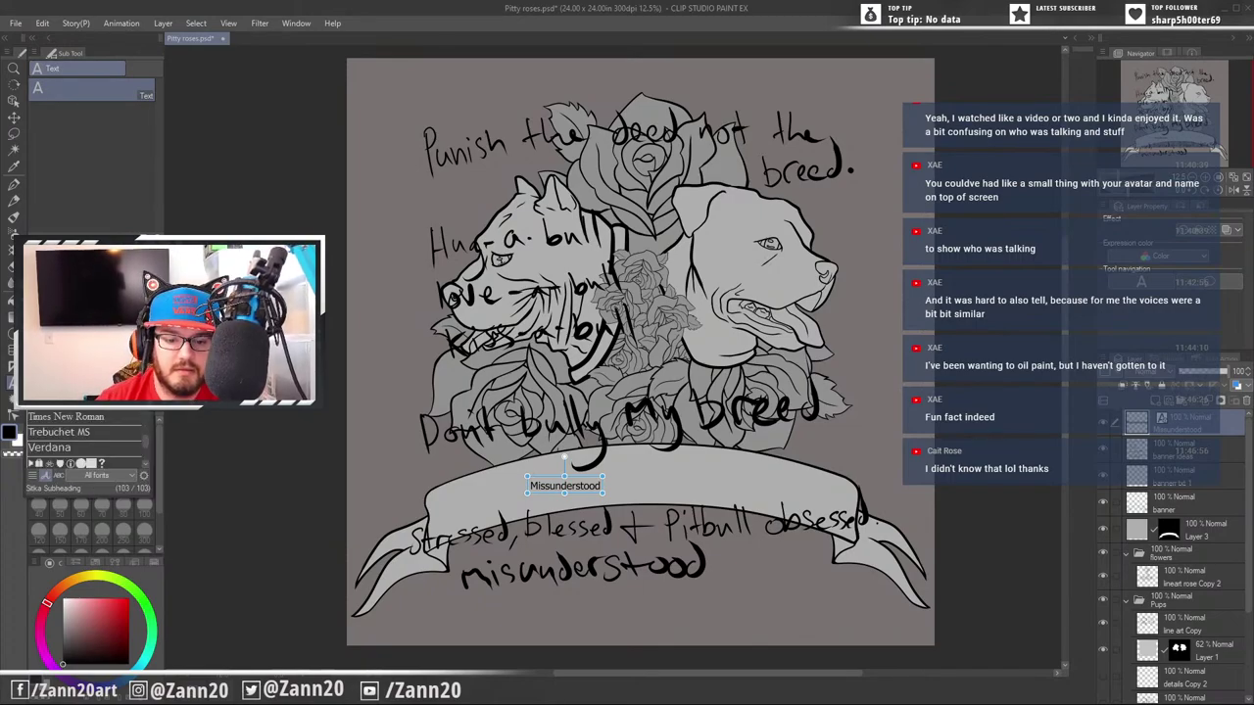
scroll(90, 313, down, 4)
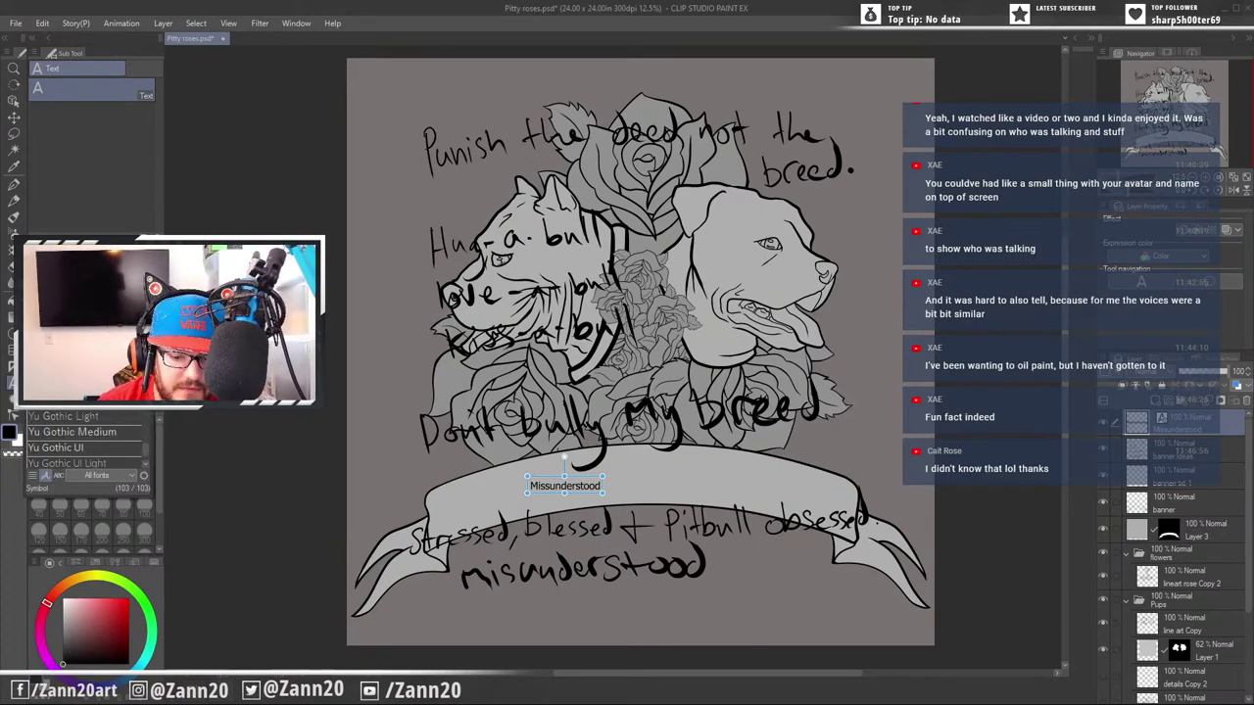
scroll(83, 441, up, 5)
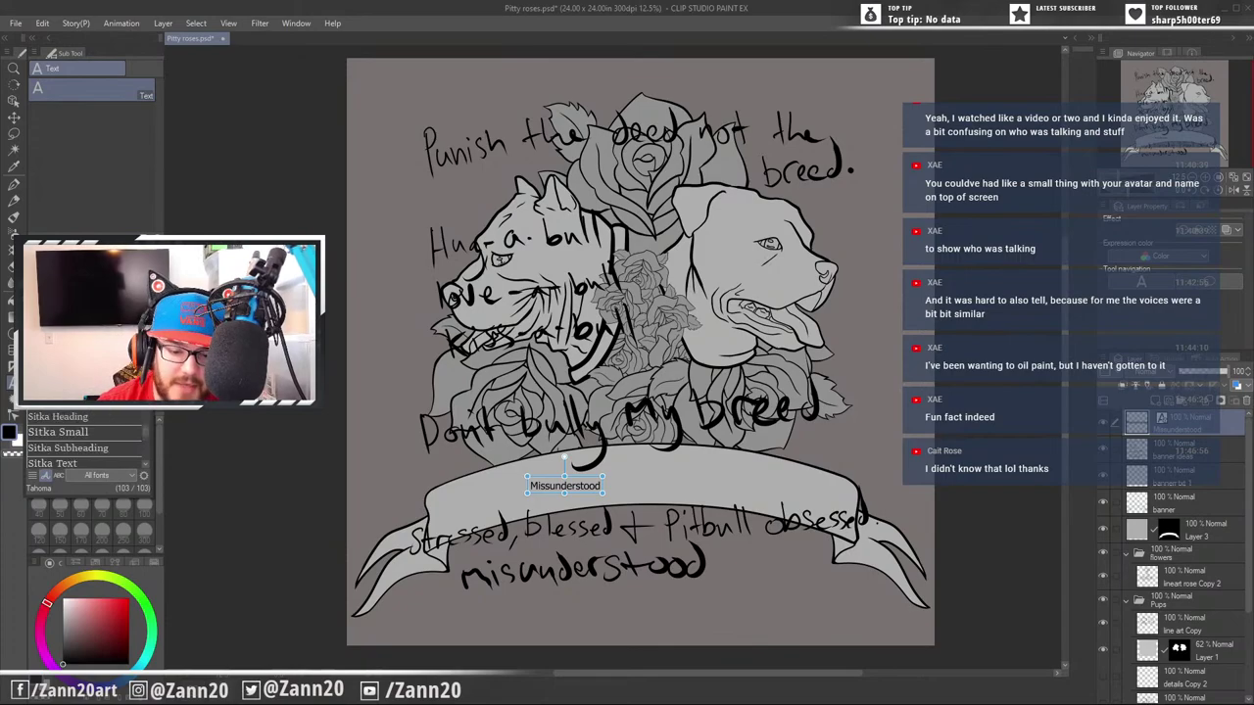
scroll(84, 441, up, 3)
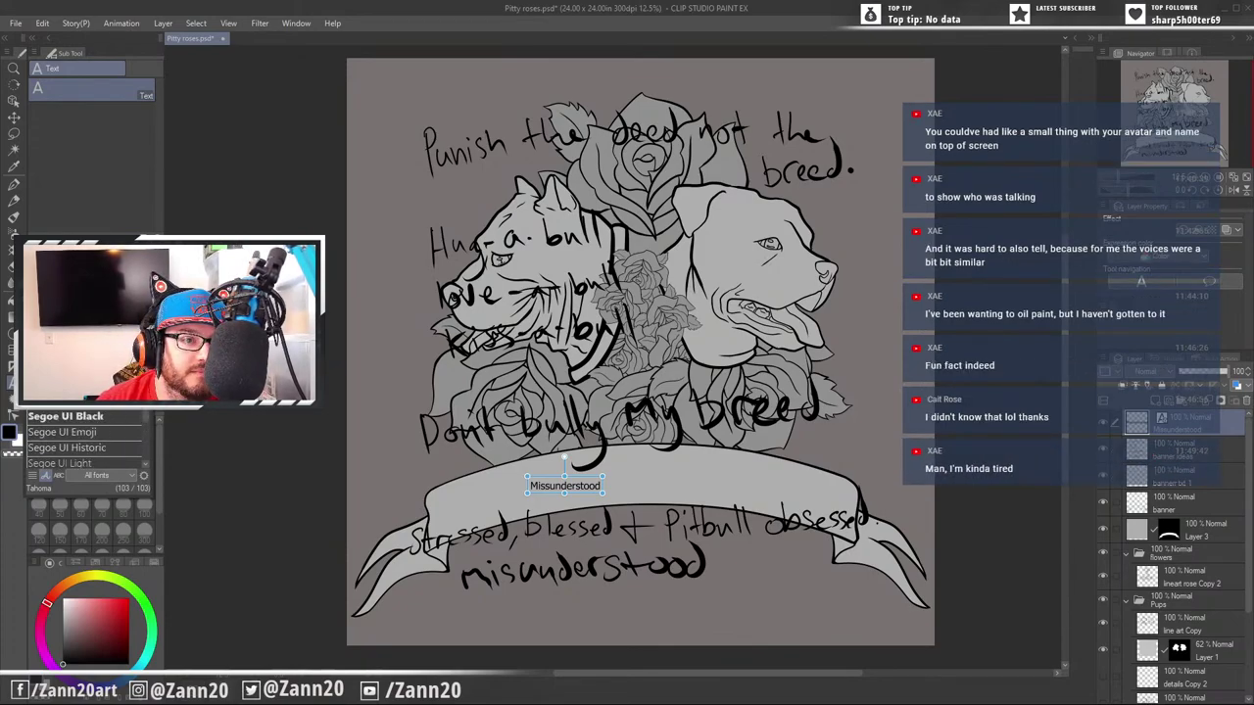
scroll(83, 441, up, 3)
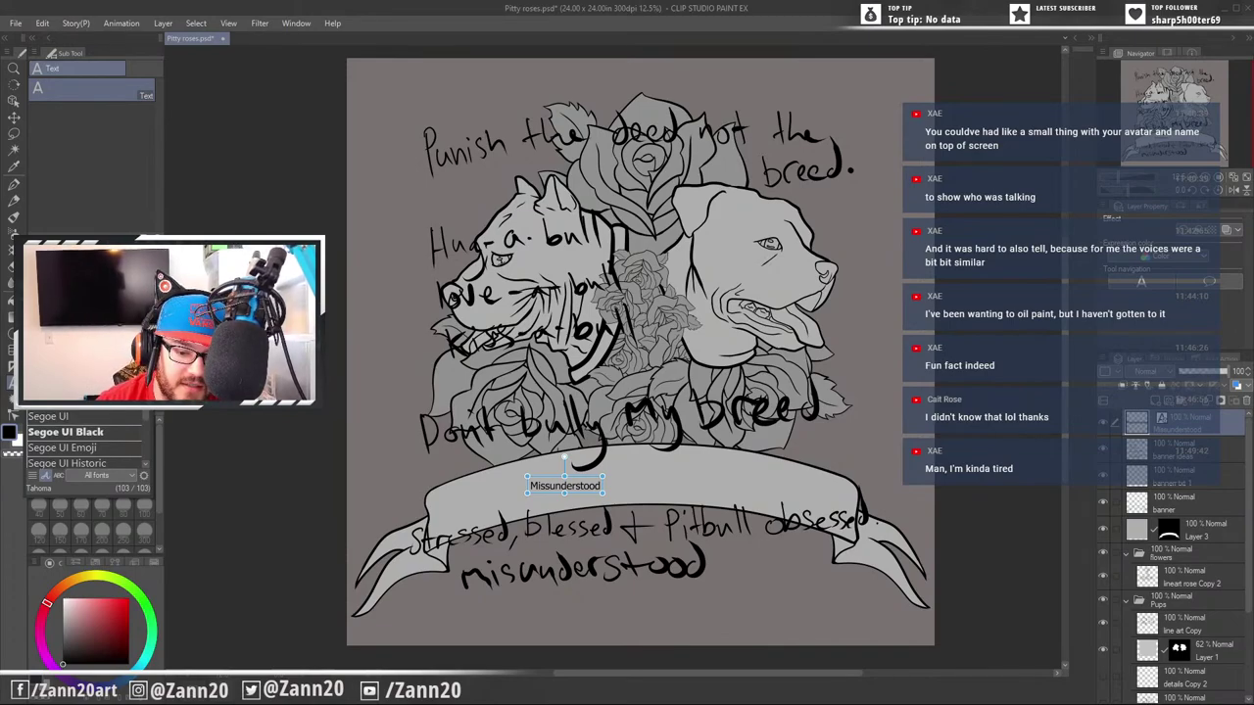
scroll(83, 445, up, 5)
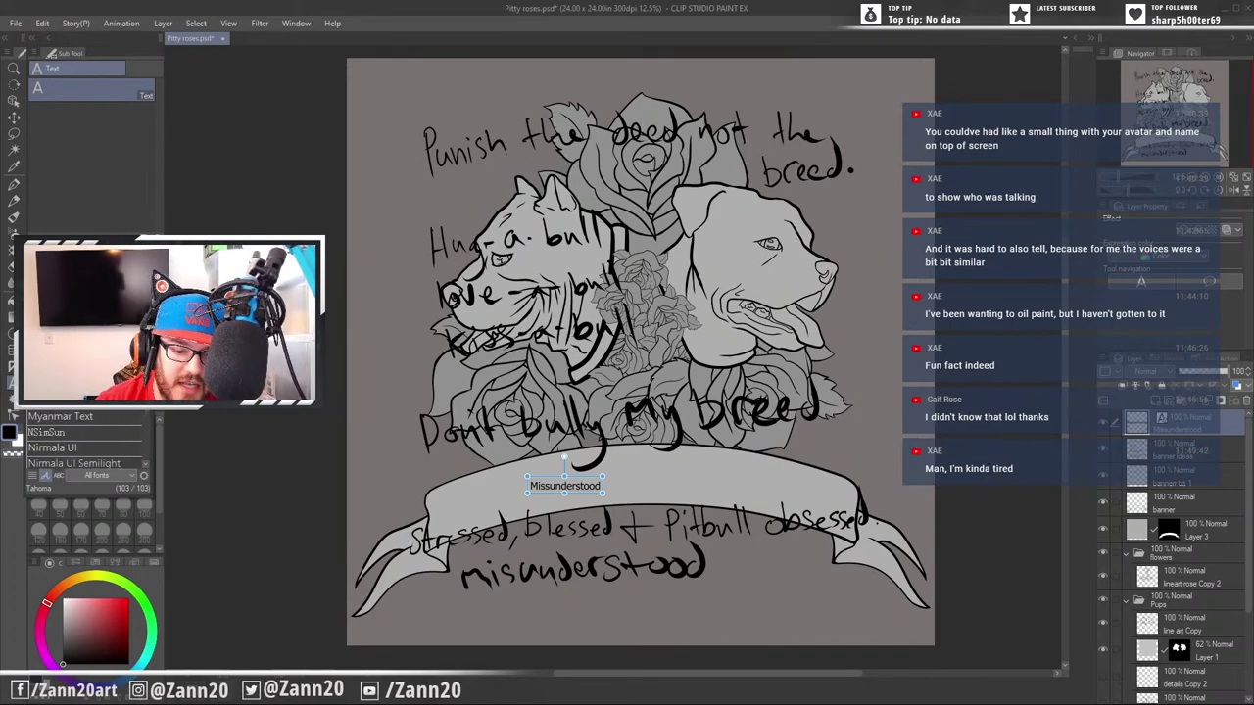
scroll(83, 446, up, 4)
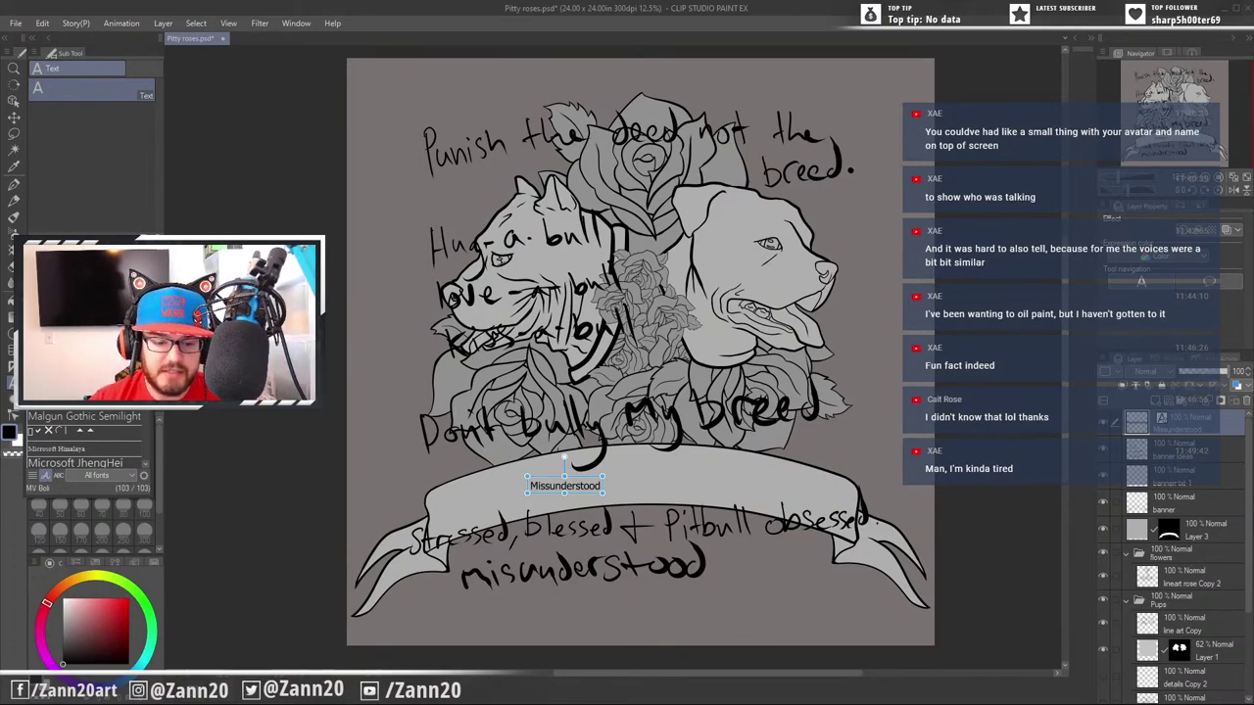
scroll(84, 446, up, 3)
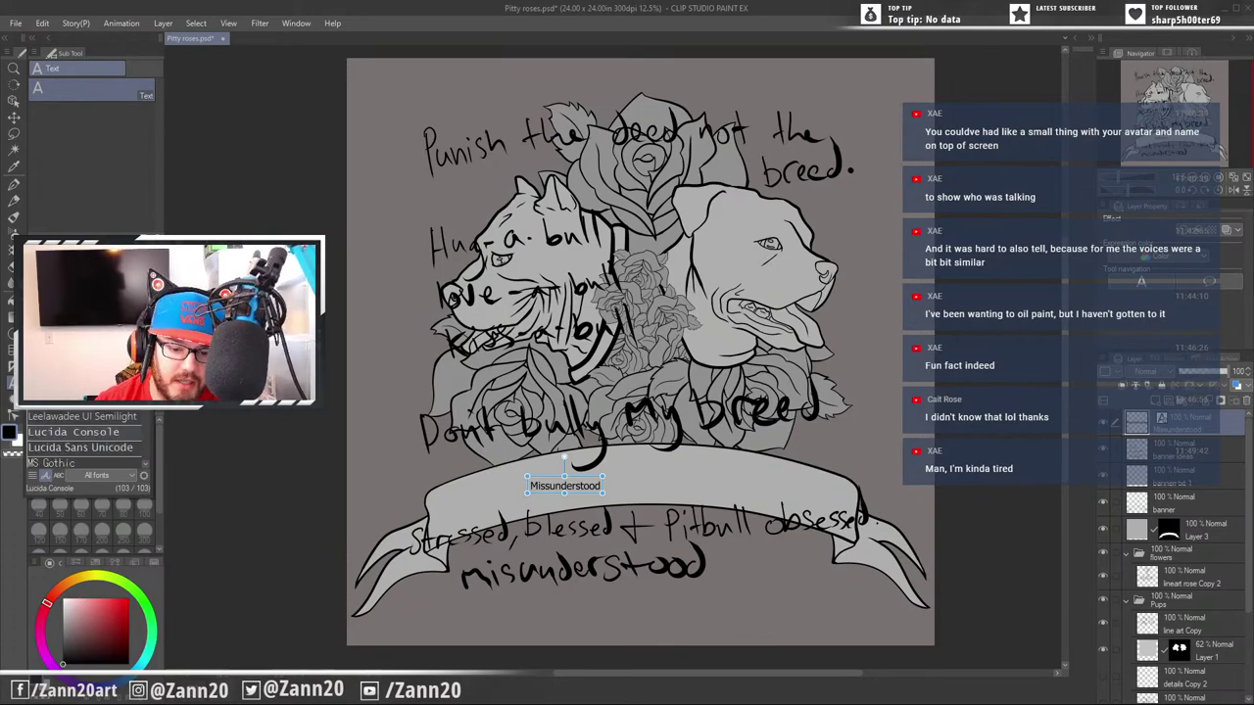
scroll(106, 428, up, 4)
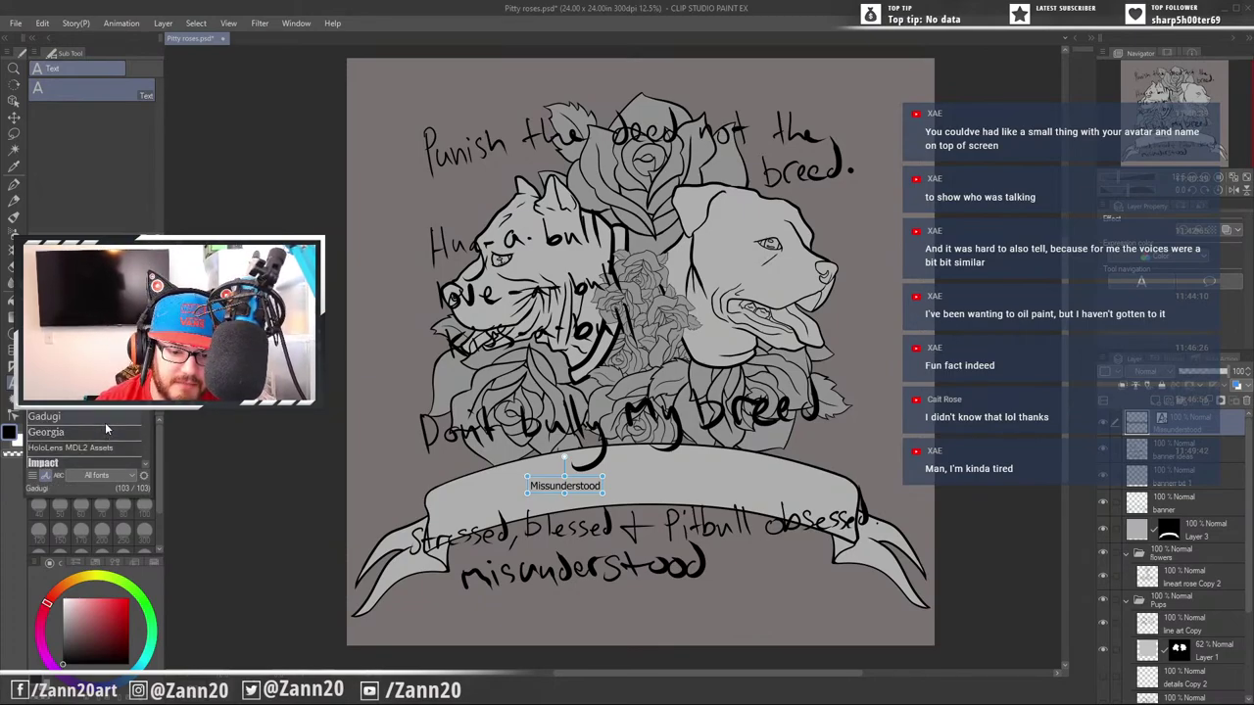
scroll(107, 428, up, 5)
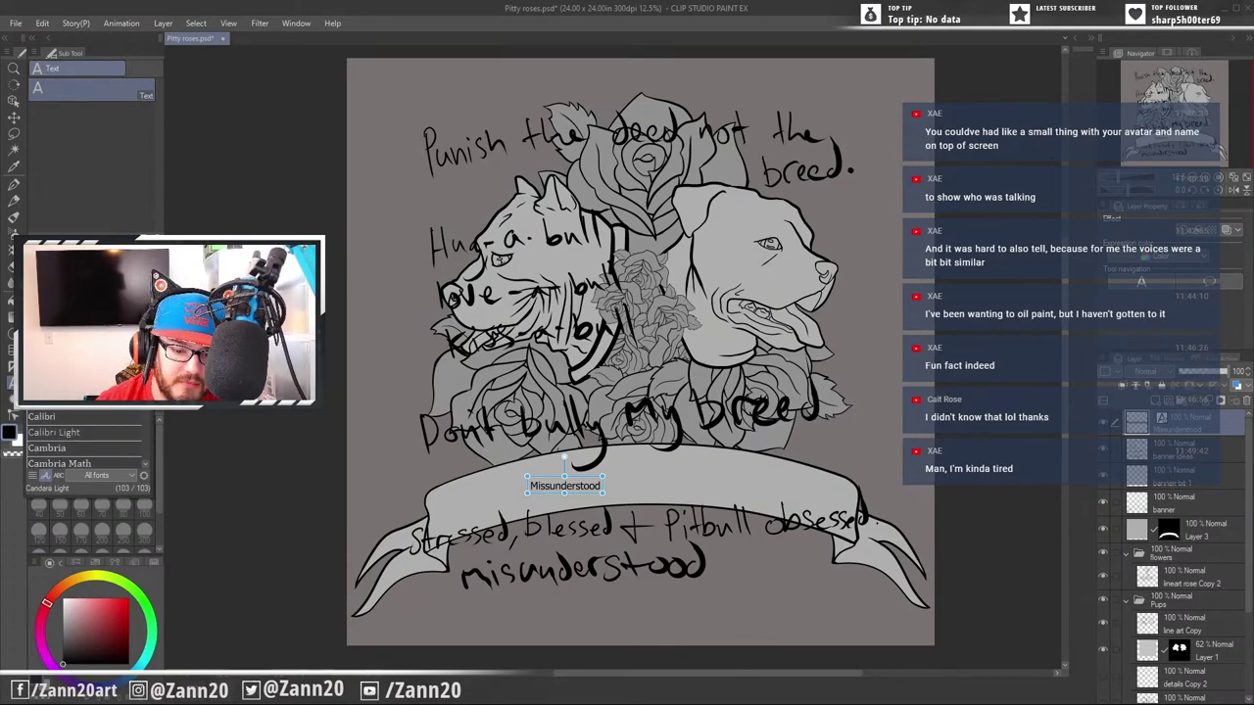
scroll(107, 428, up, 2)
scroll(106, 428, down, 11)
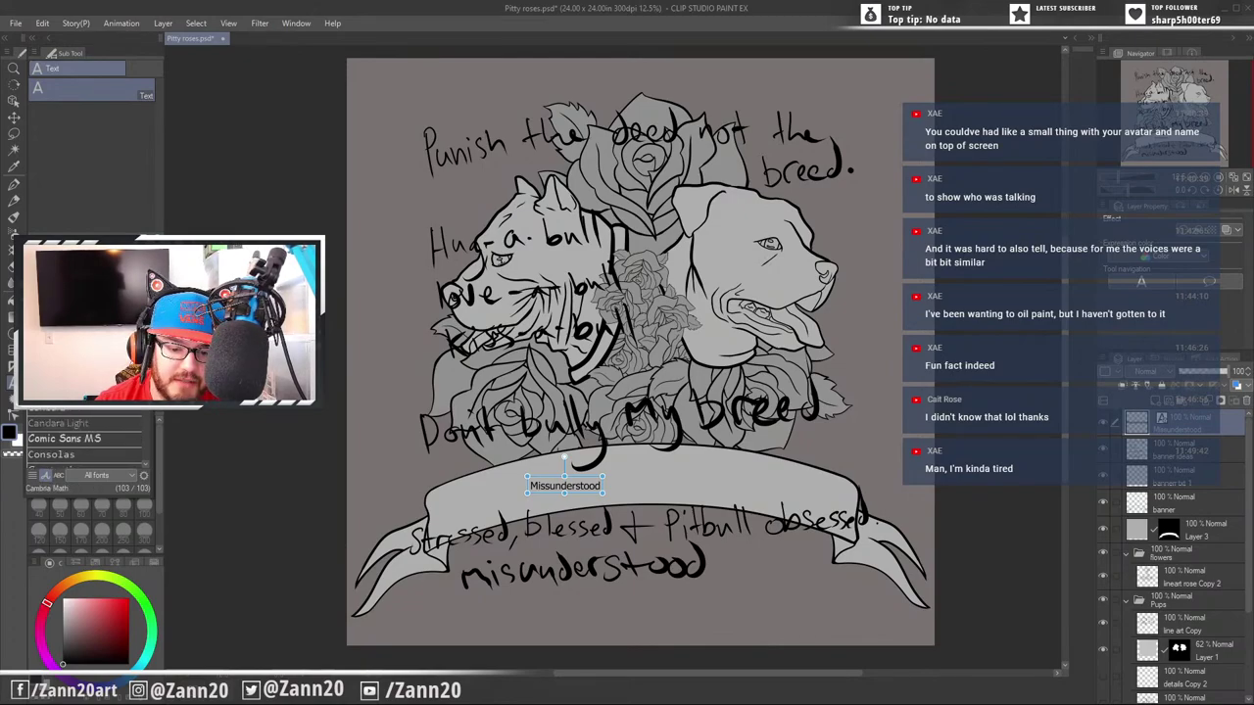
scroll(86, 445, down, 8)
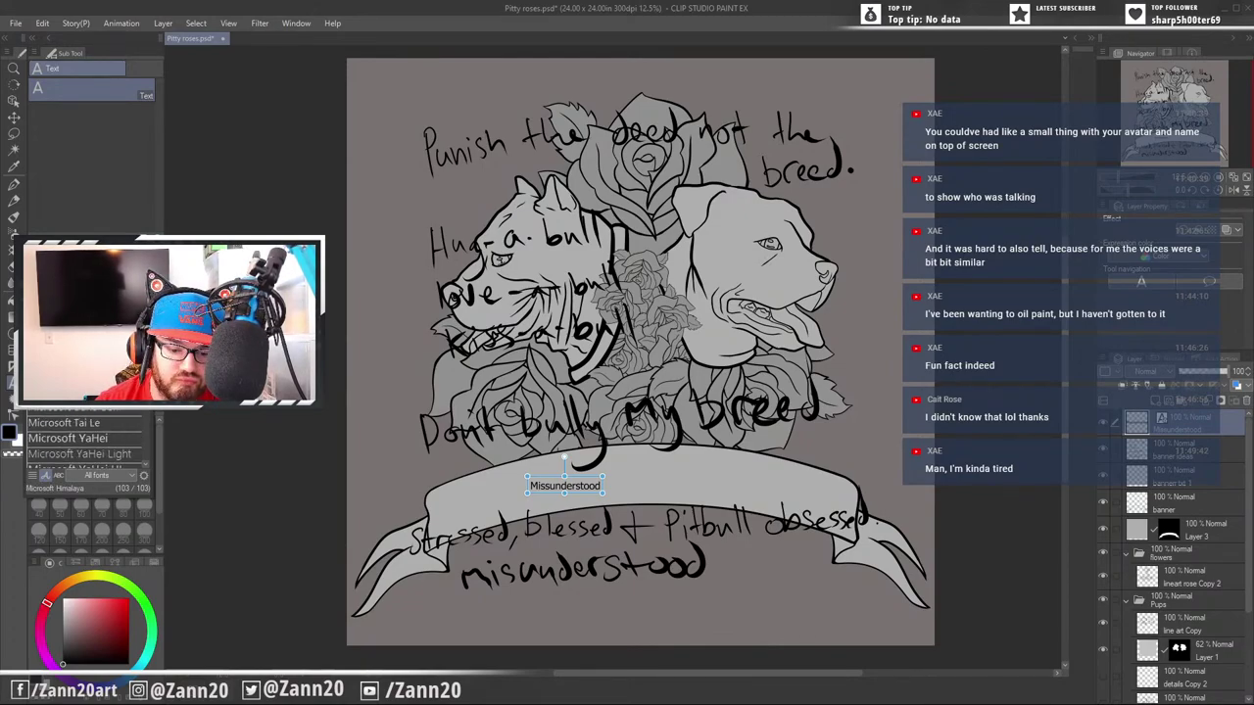
scroll(86, 446, down, 2)
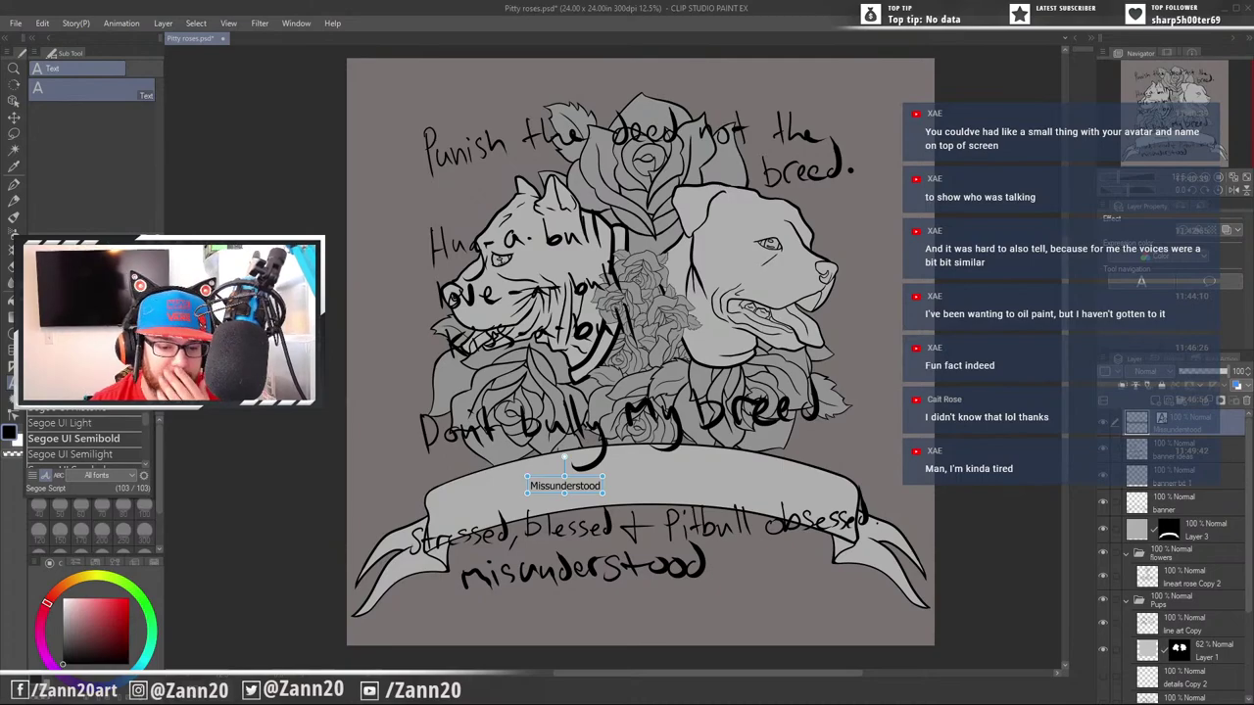
scroll(86, 446, down, 10)
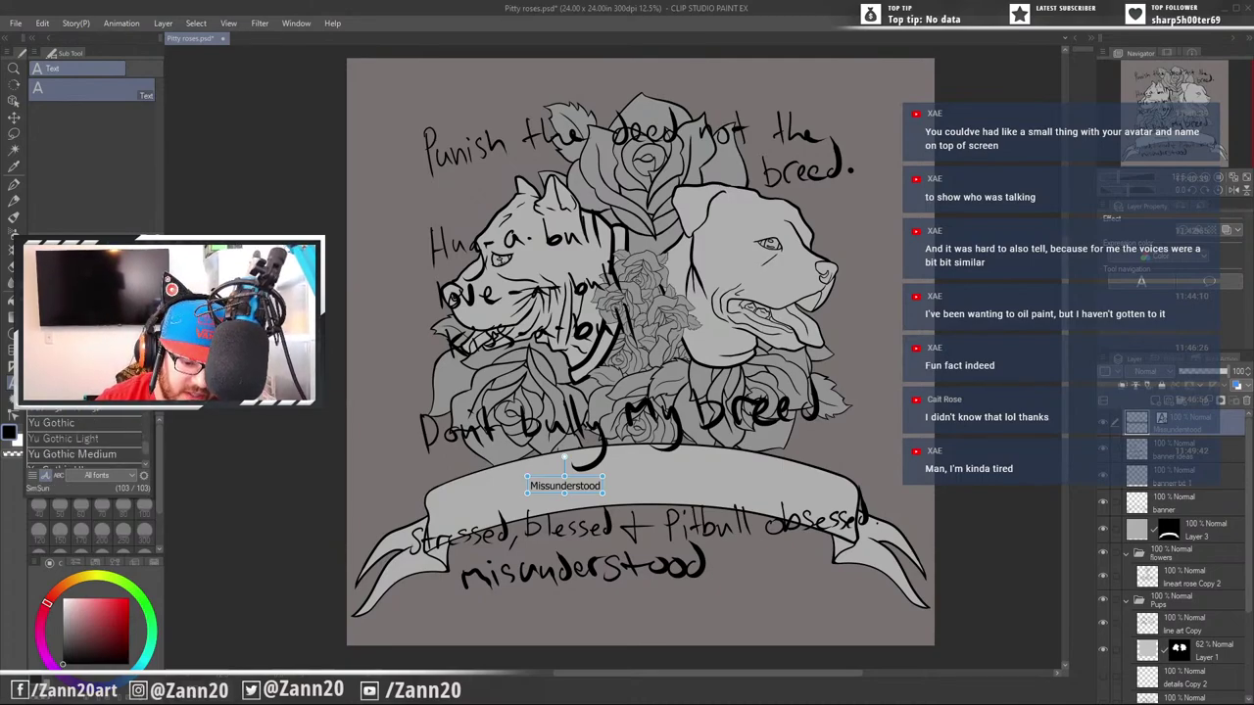
scroll(86, 446, down, 2)
scroll(86, 446, up, 12)
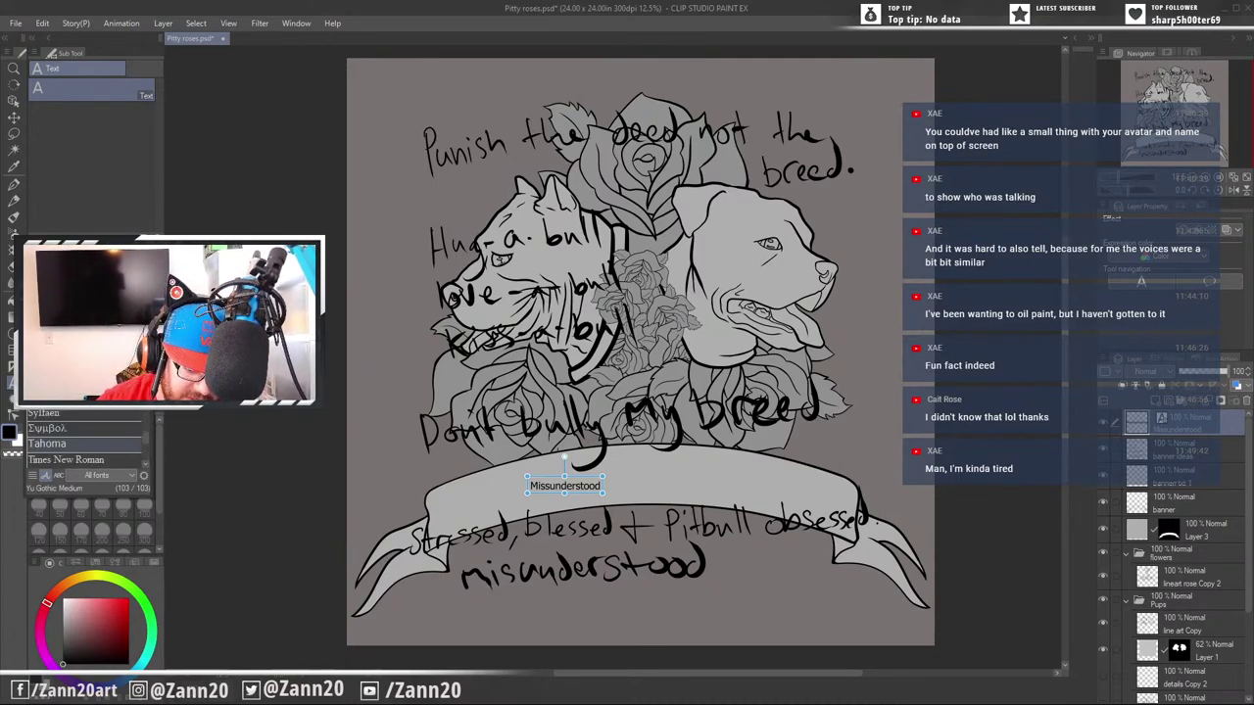
scroll(86, 446, up, 4)
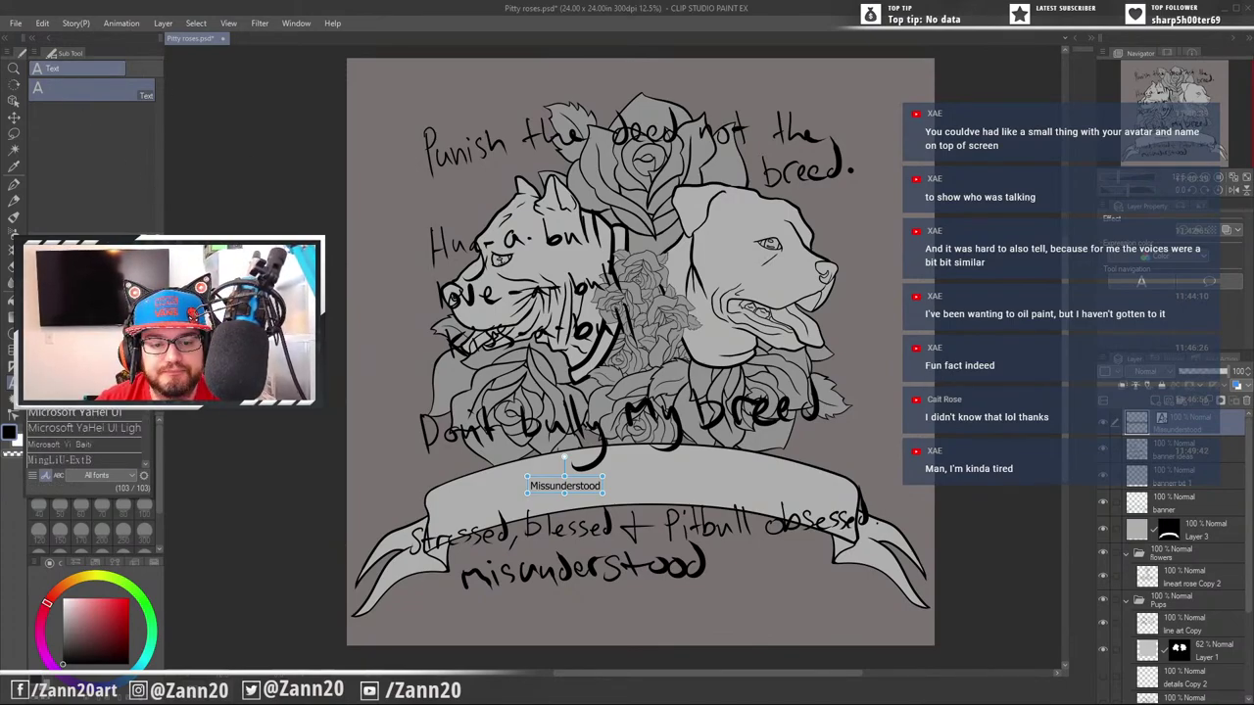
click(632, 486)
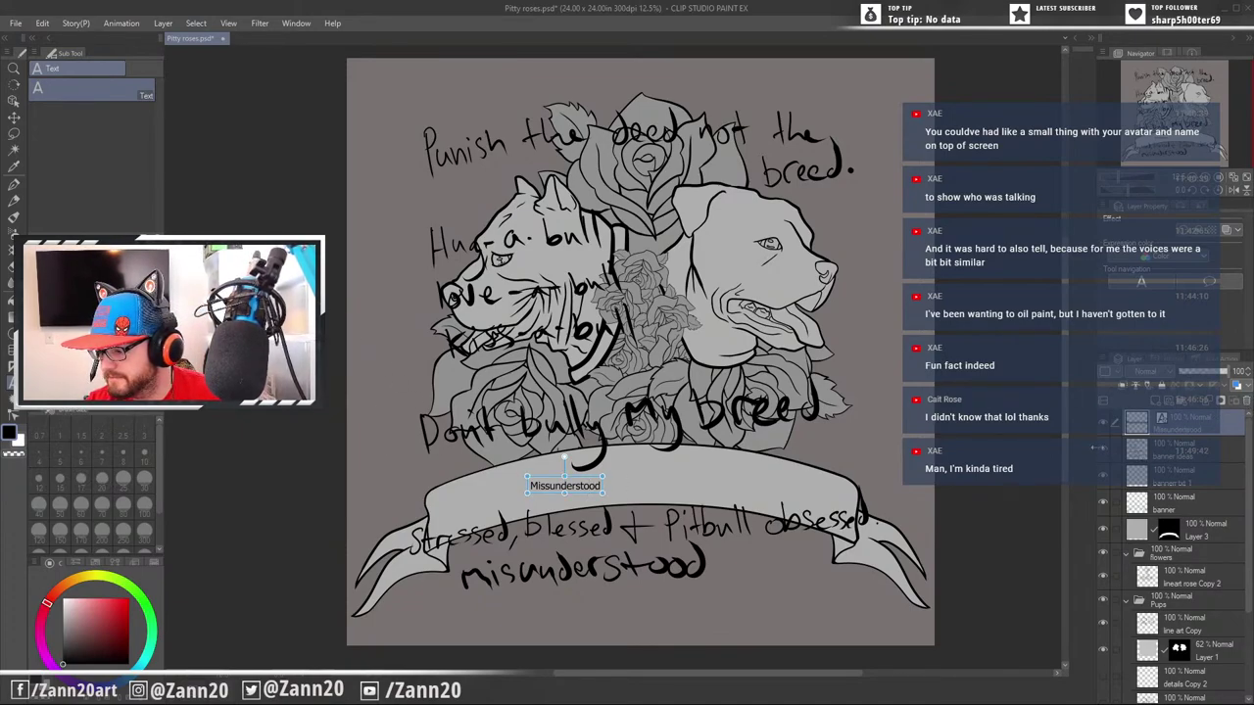
Delete the "Missunderstood" text layer from the top of the layer stack
click(1245, 402)
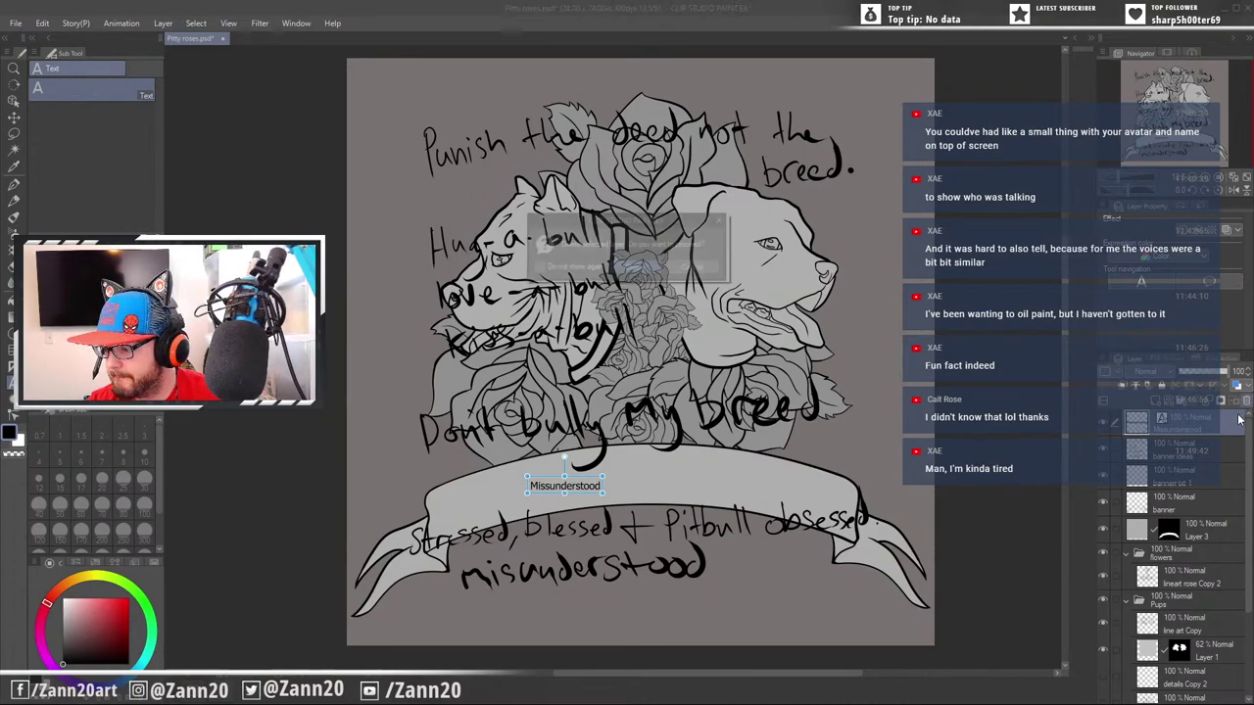
click(637, 269)
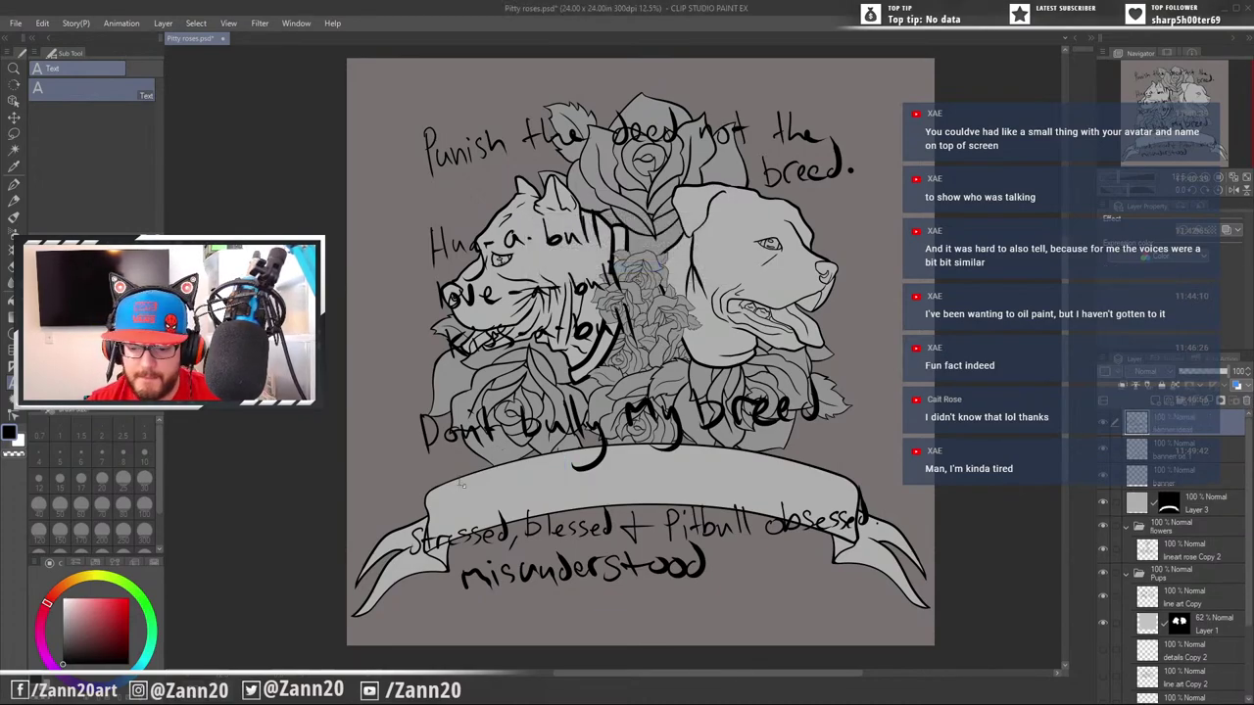
Switch to the G-pen, hide the "banner ideas" layer and make the banner text layer directly below it active
key(p)
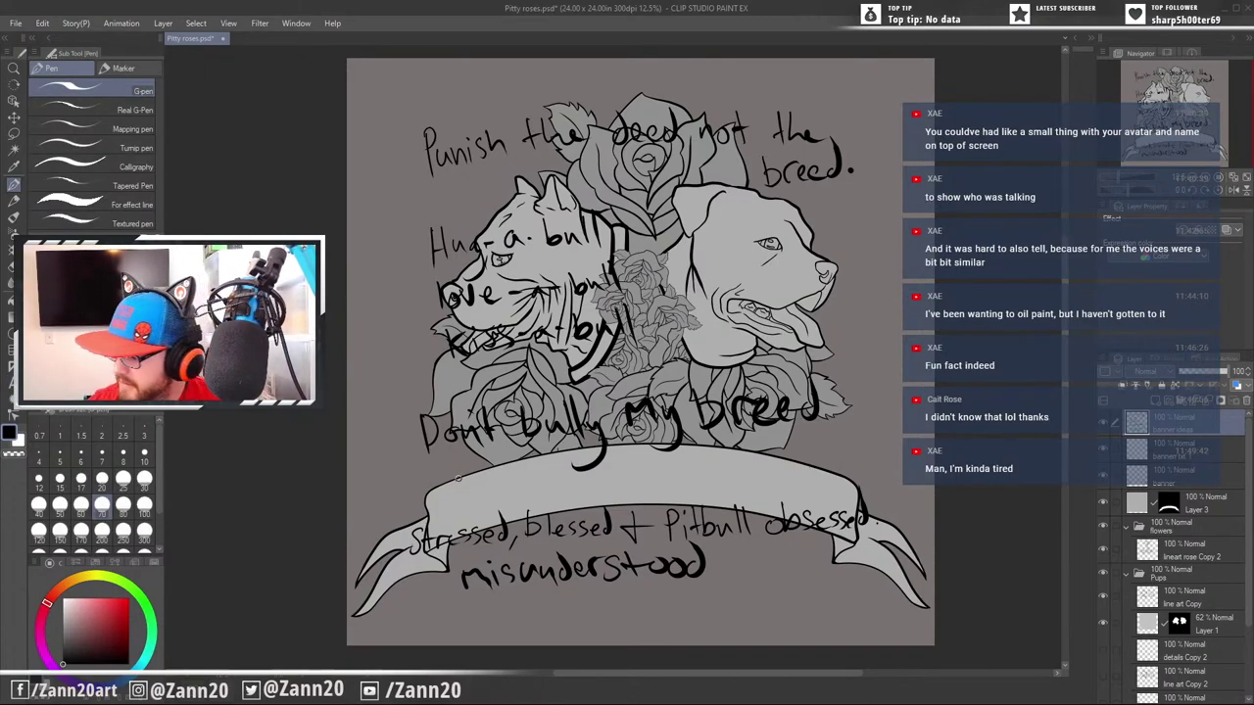
click(1104, 423)
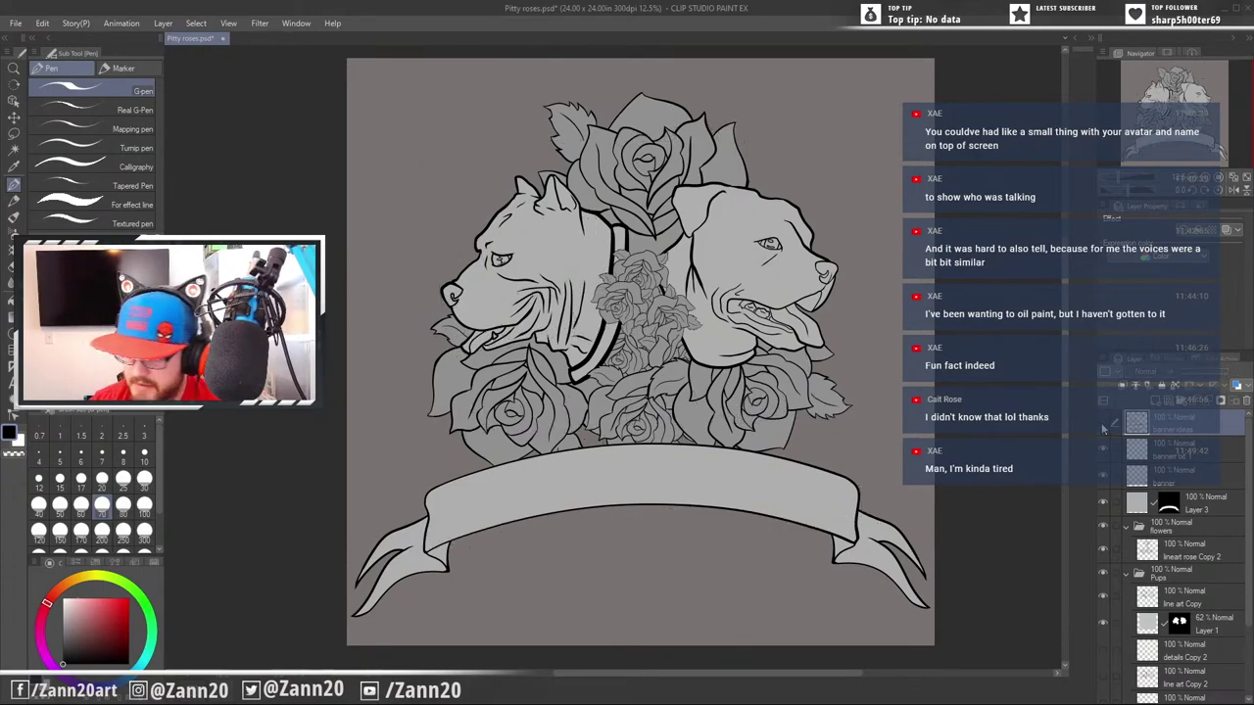
click(1155, 448)
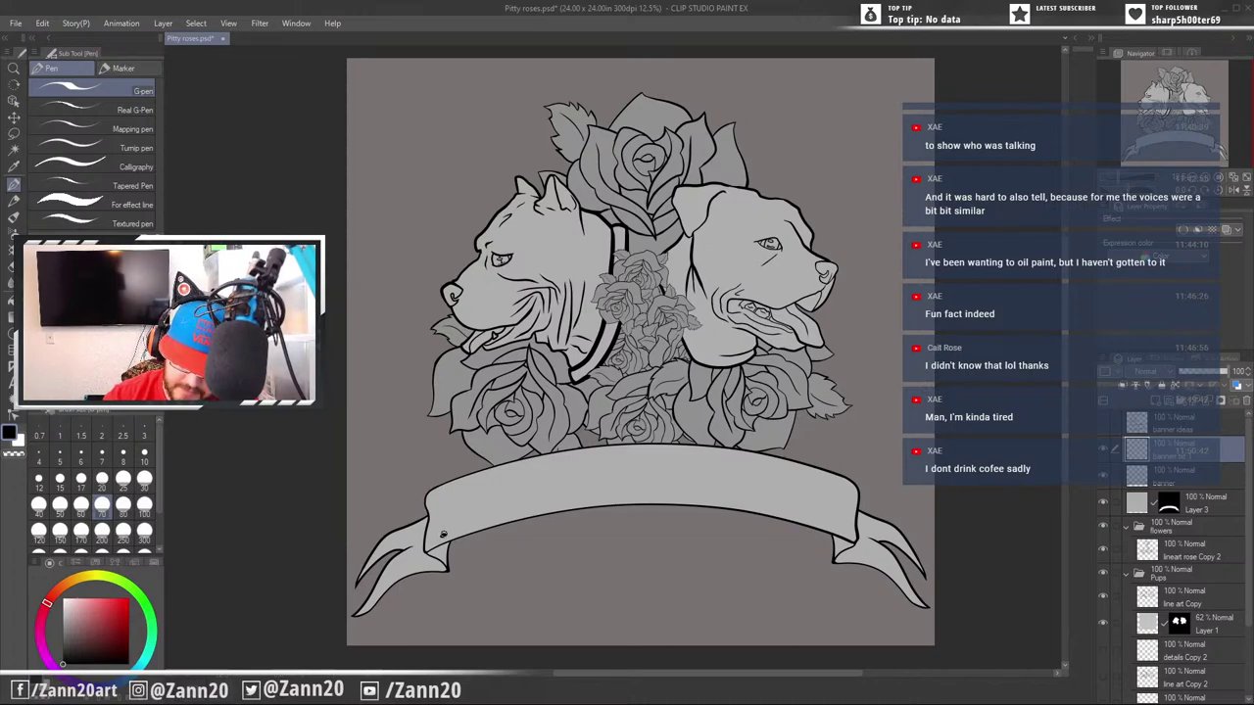
drag(443, 535, 488, 473)
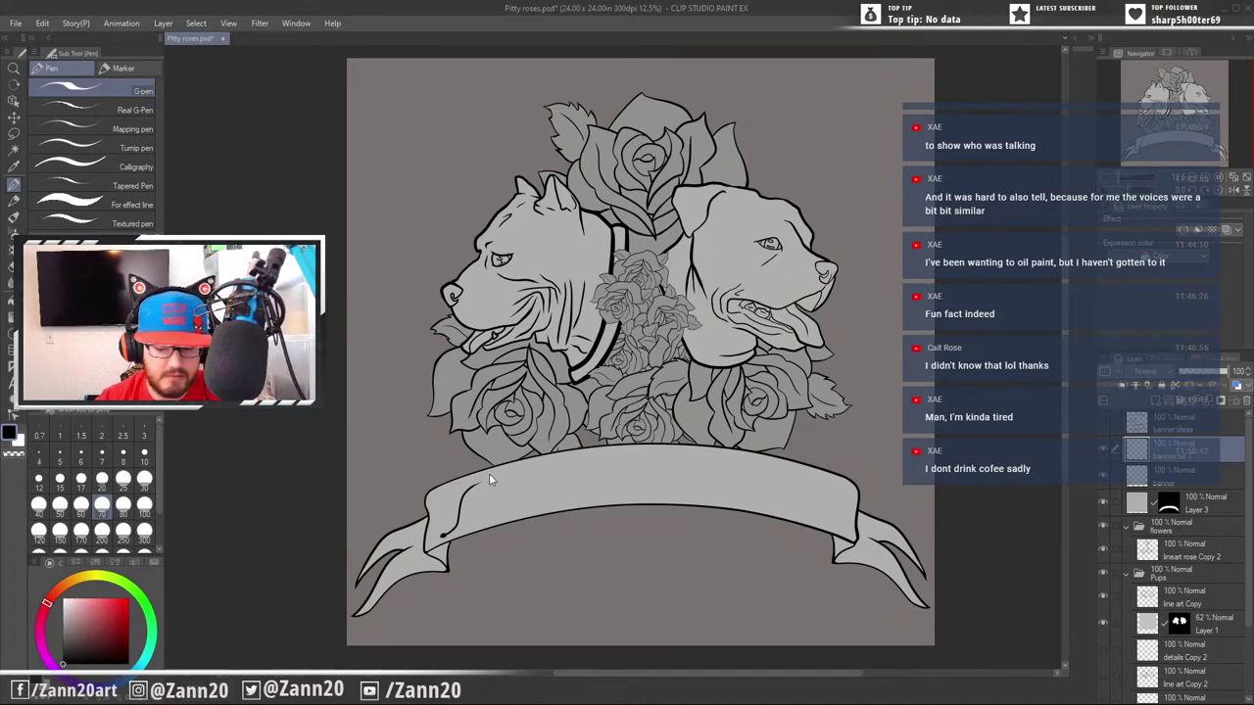
key(ctrl+z)
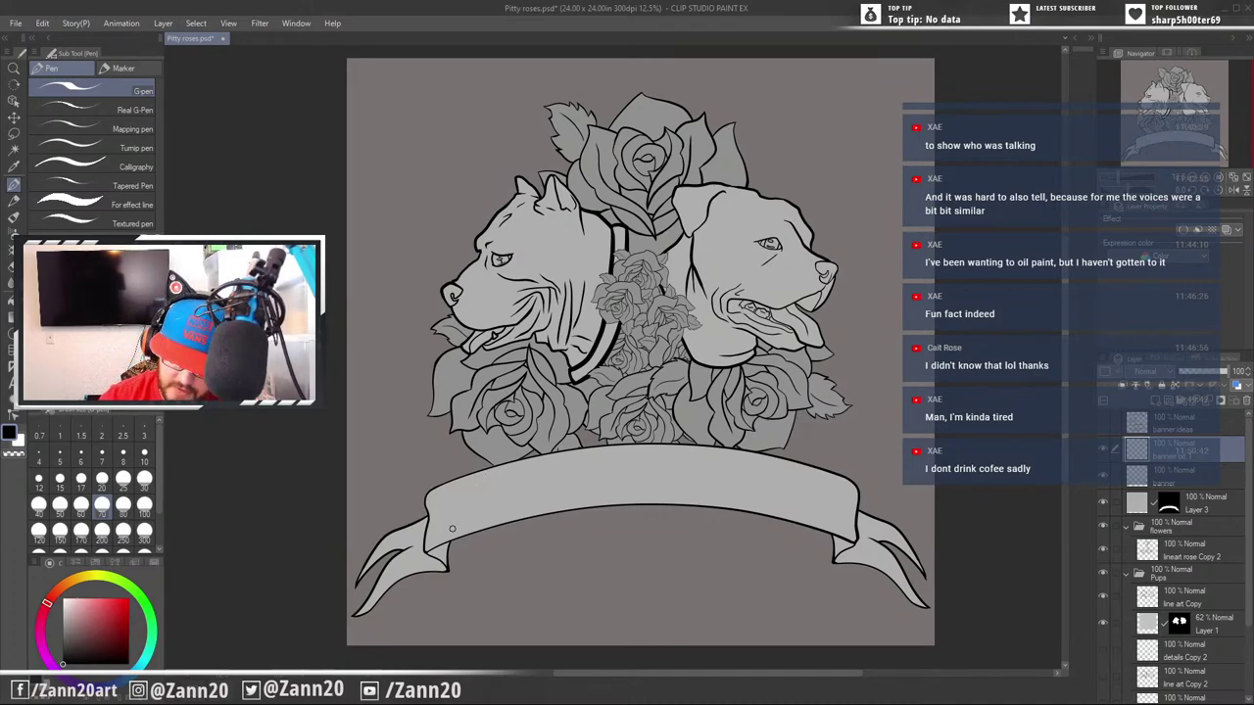
drag(449, 529, 493, 477)
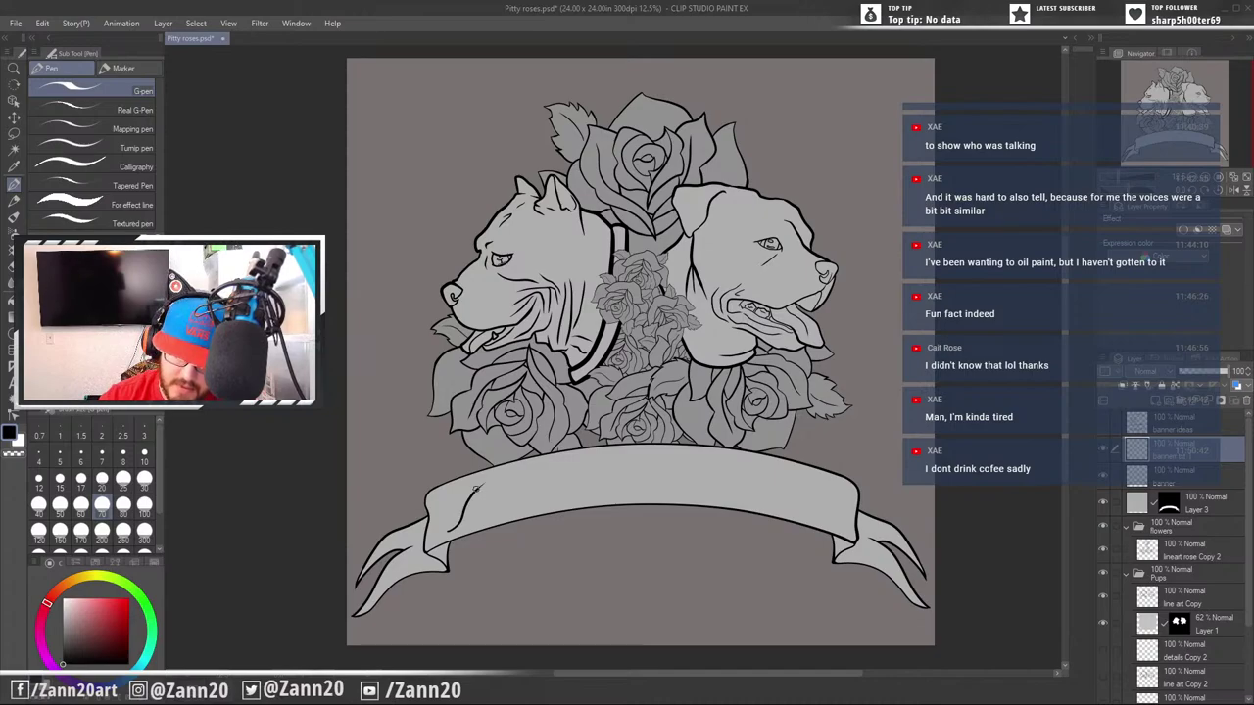
key(ctrl+z)
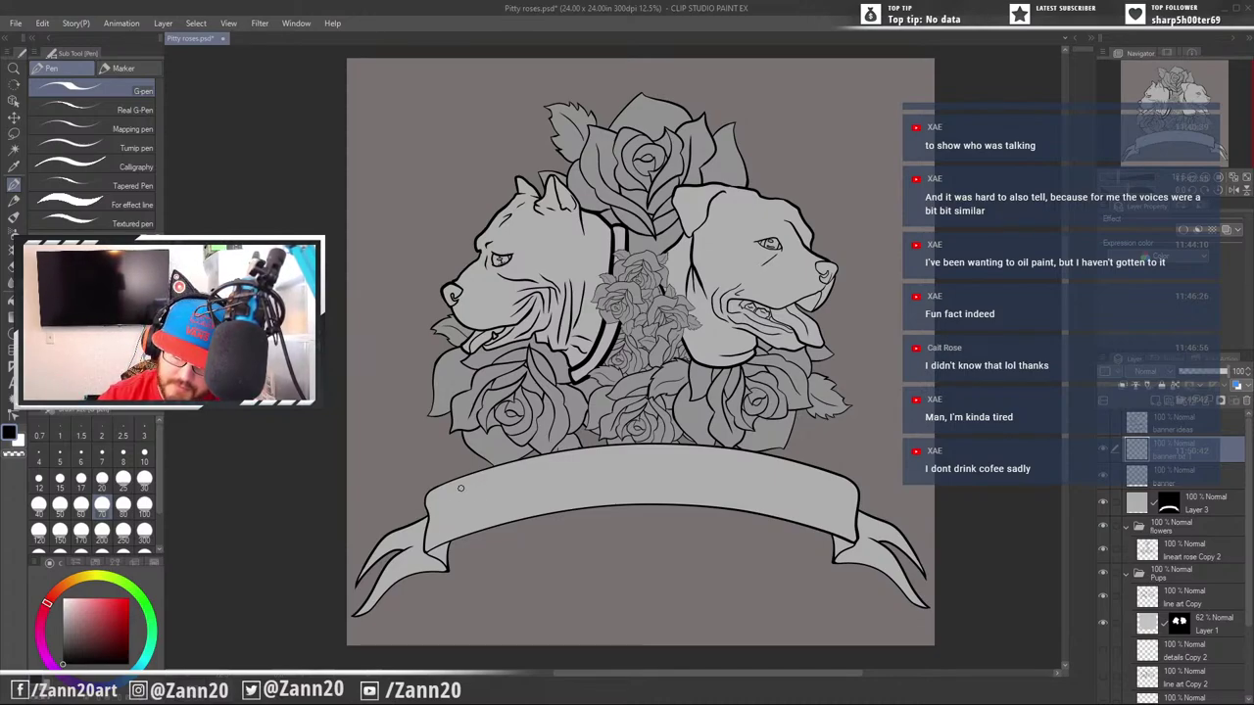
drag(465, 487, 437, 532)
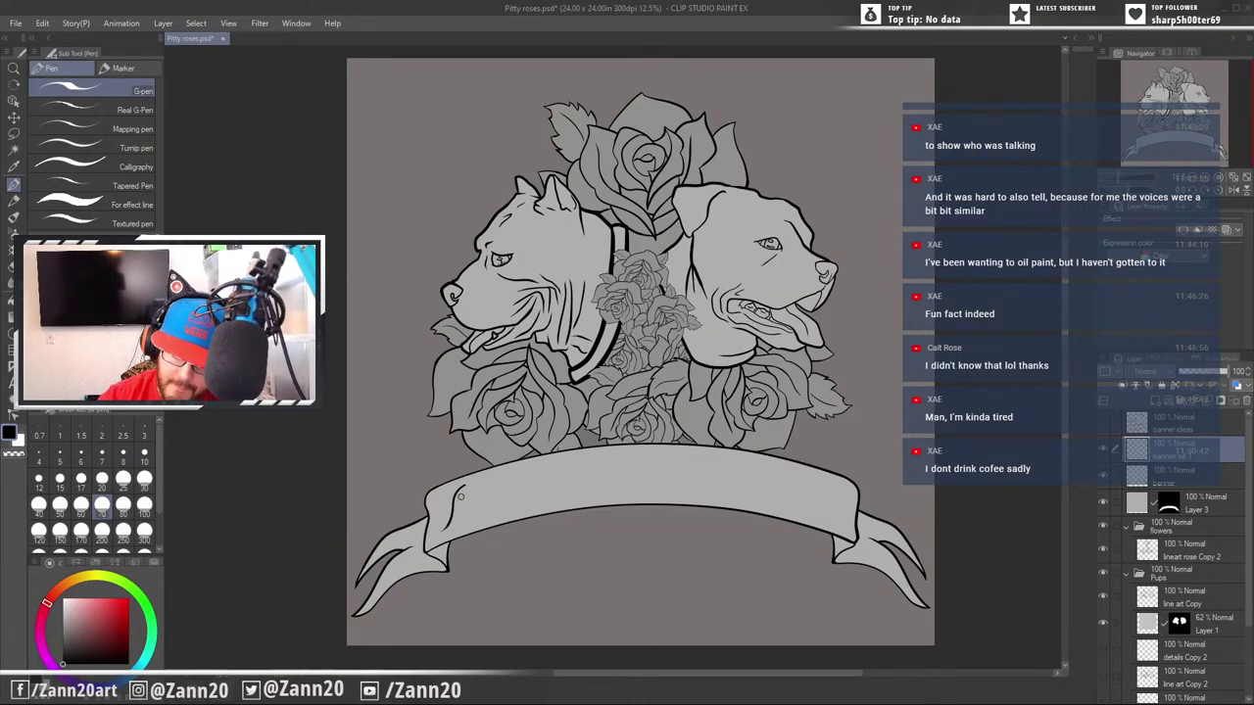
key(ctrl+z)
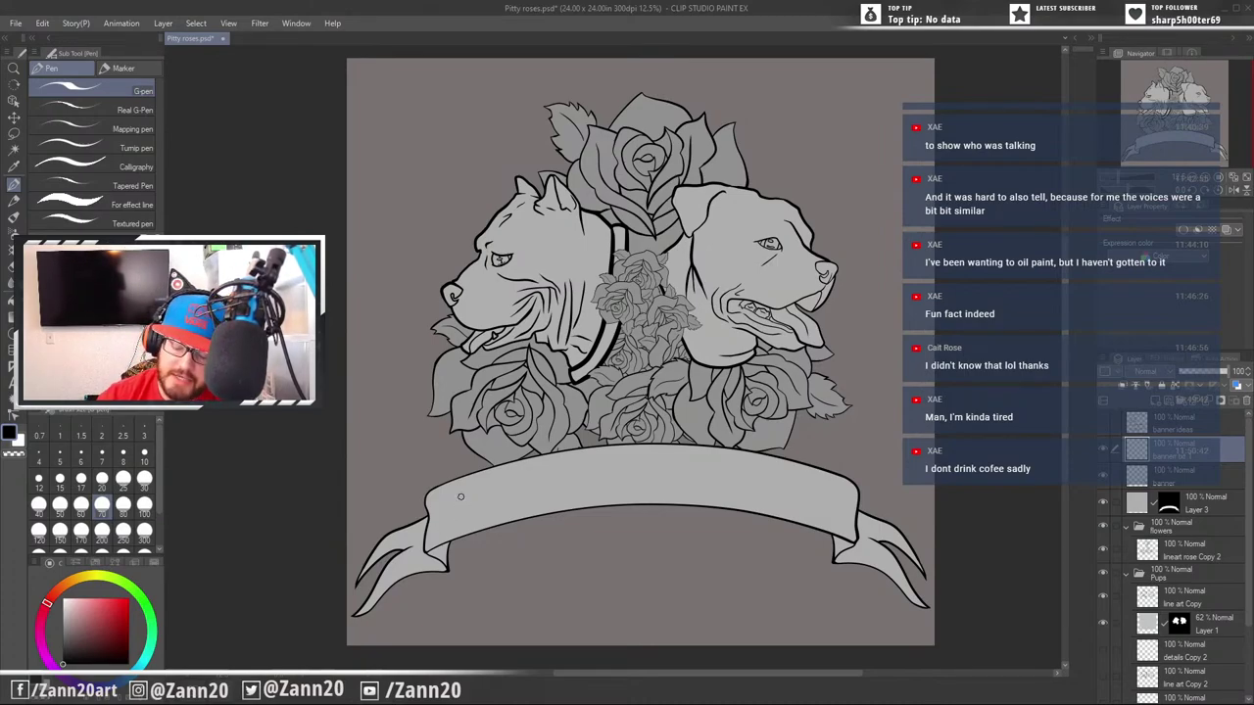
drag(460, 486, 445, 531)
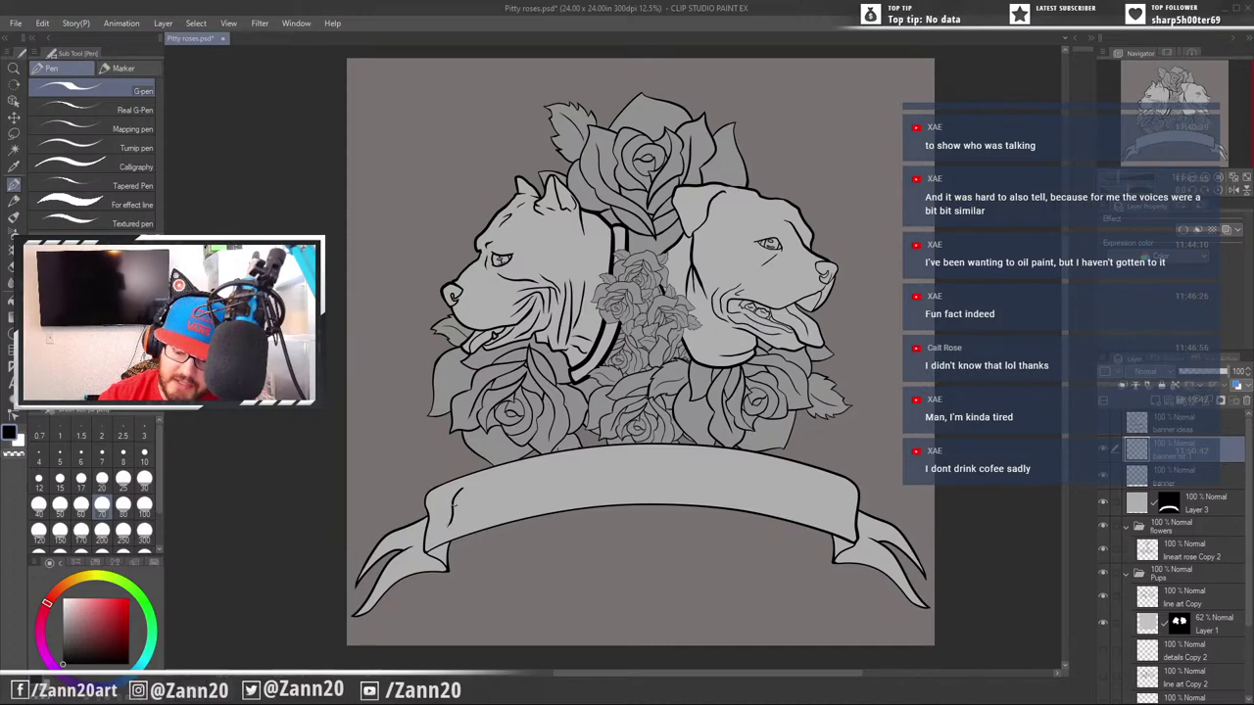
key(ctrl+z)
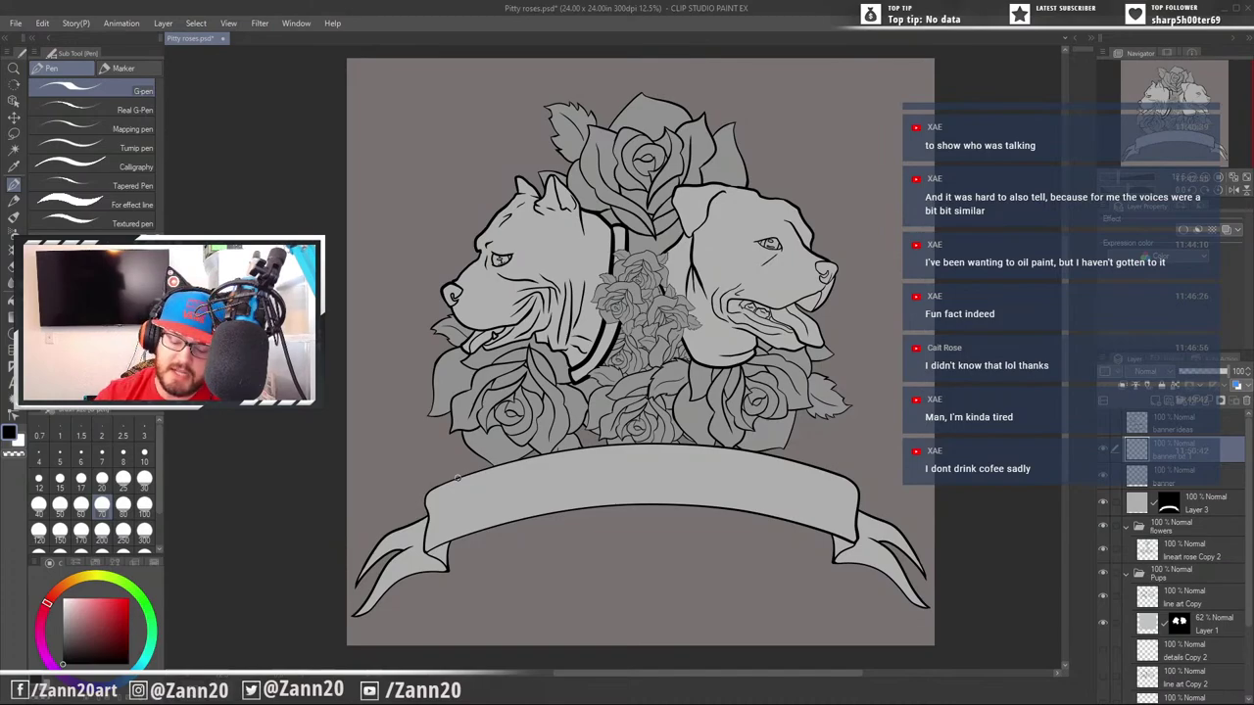
Hand-letter a slanted capital "M" with the G-pen at the left end of the ribbon banner
drag(449, 492, 431, 531)
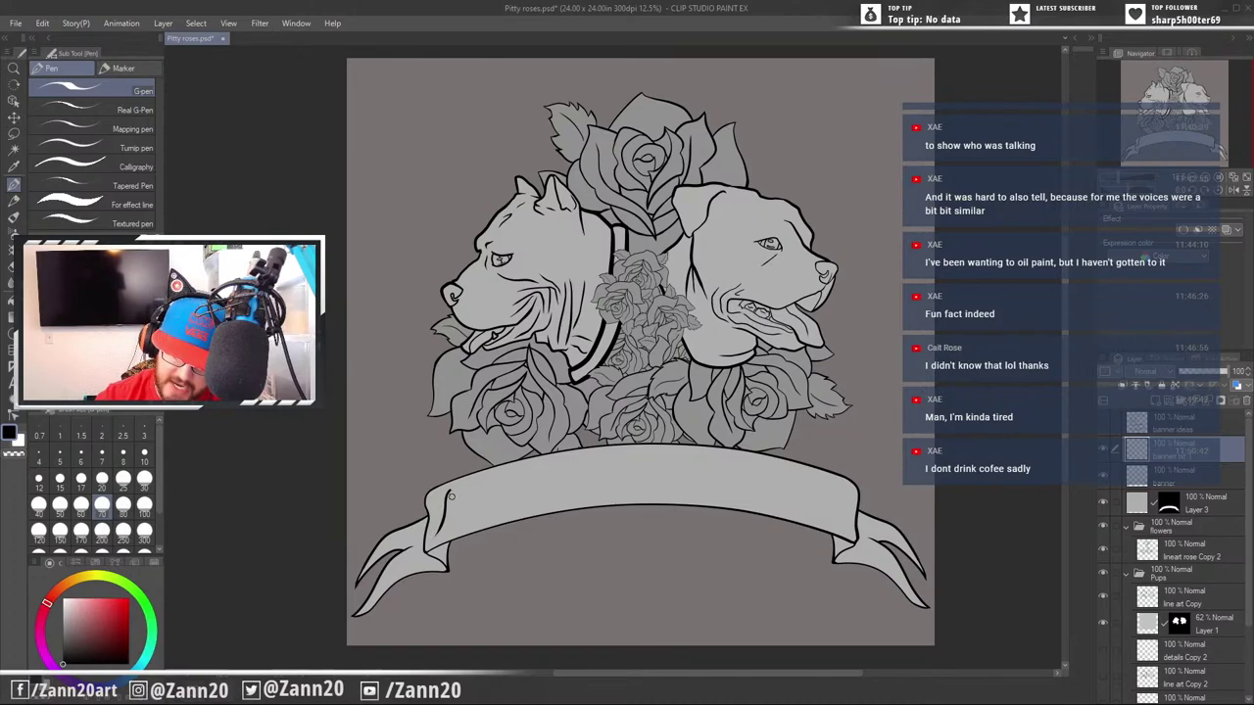
drag(448, 492, 461, 521)
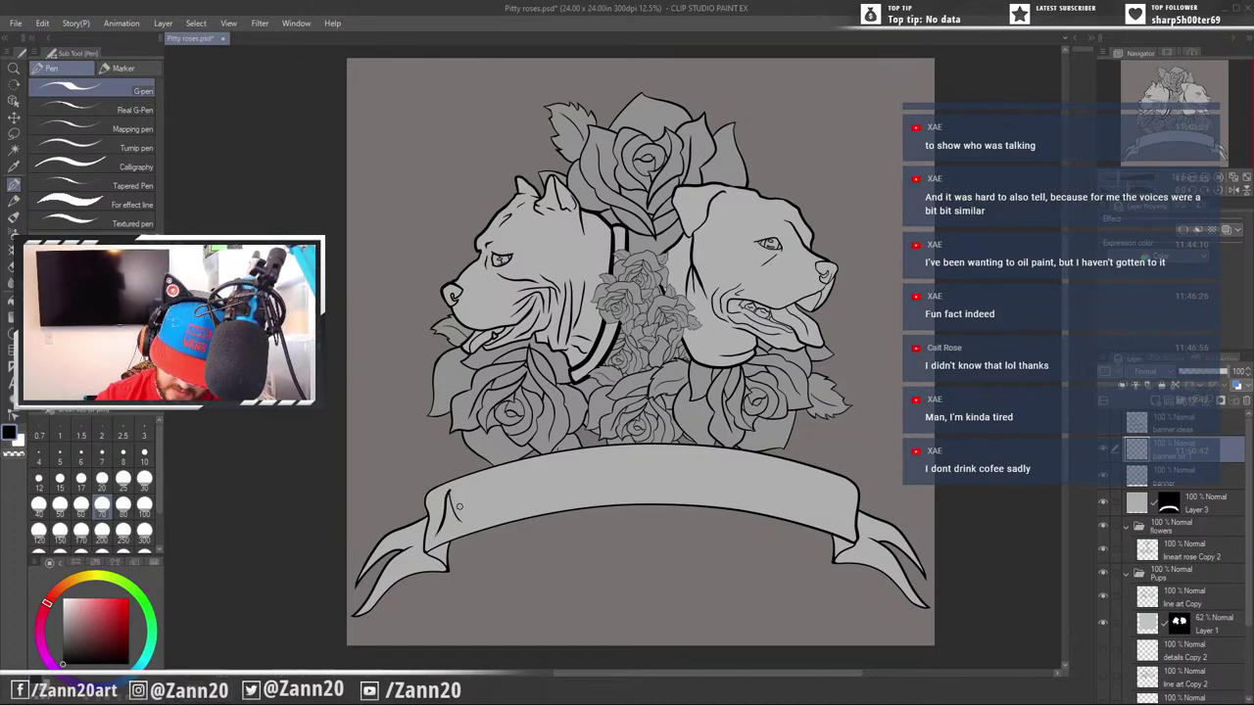
drag(460, 521, 472, 490)
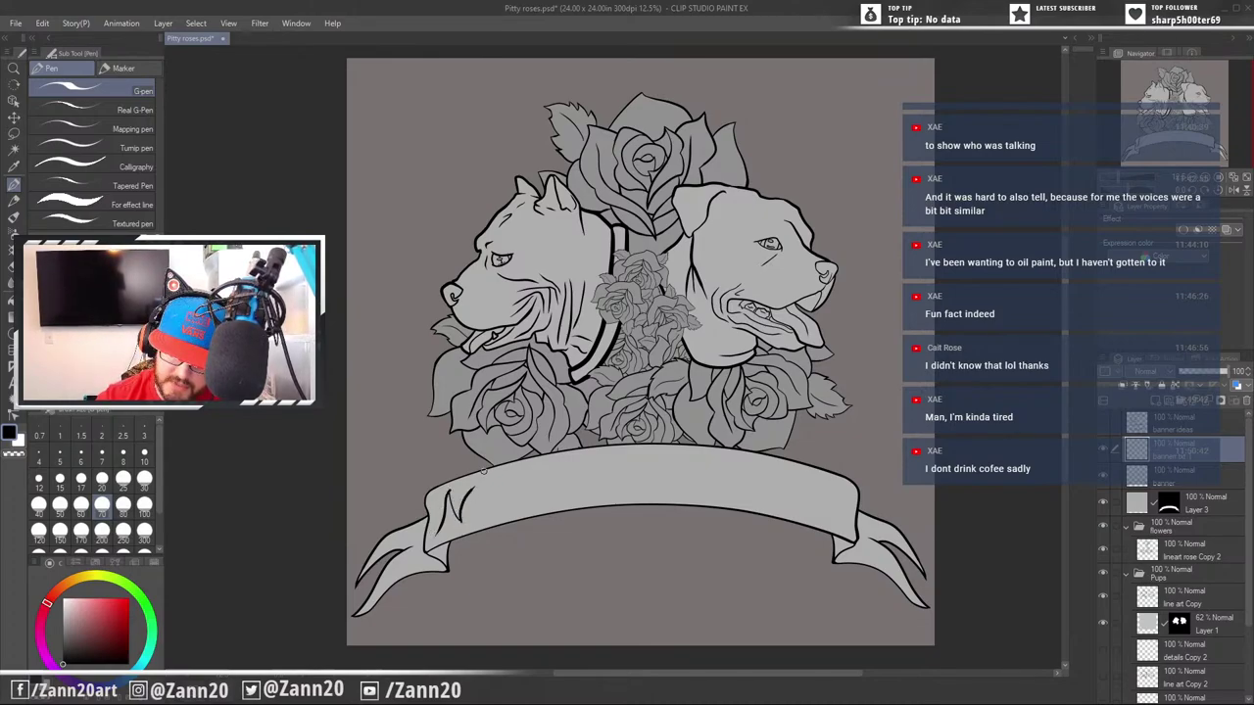
key(ctrl+z)
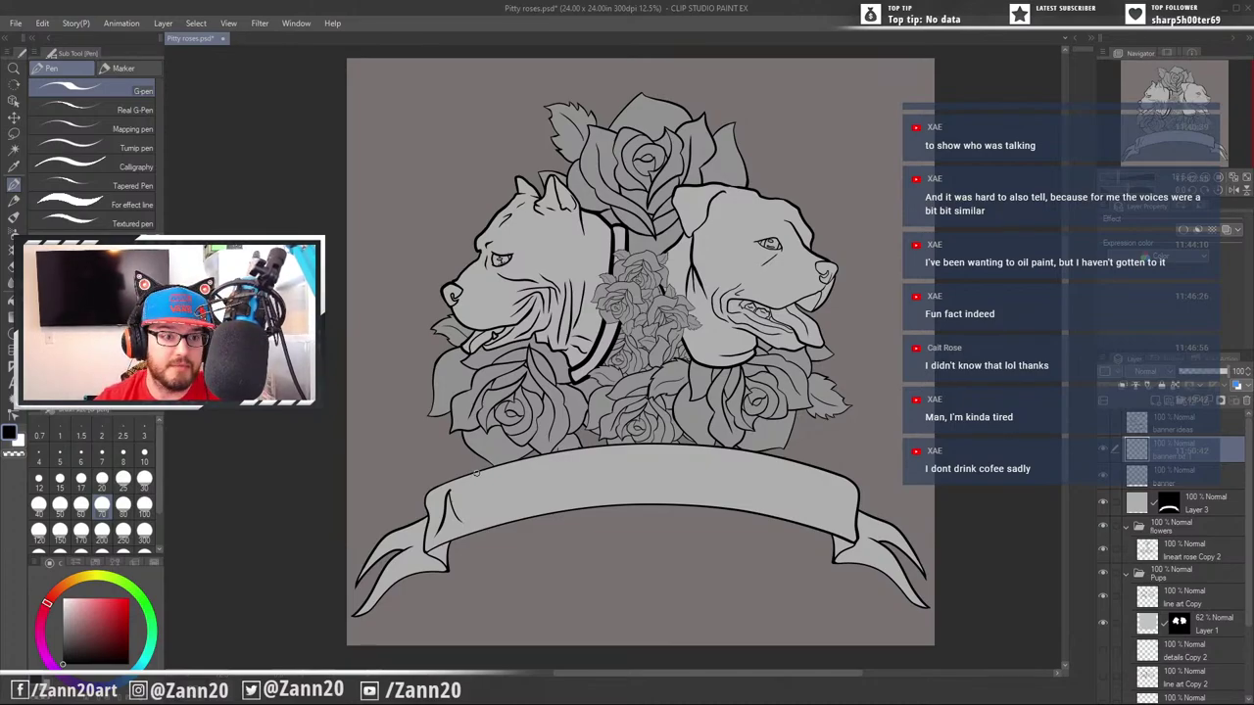
drag(466, 488, 453, 515)
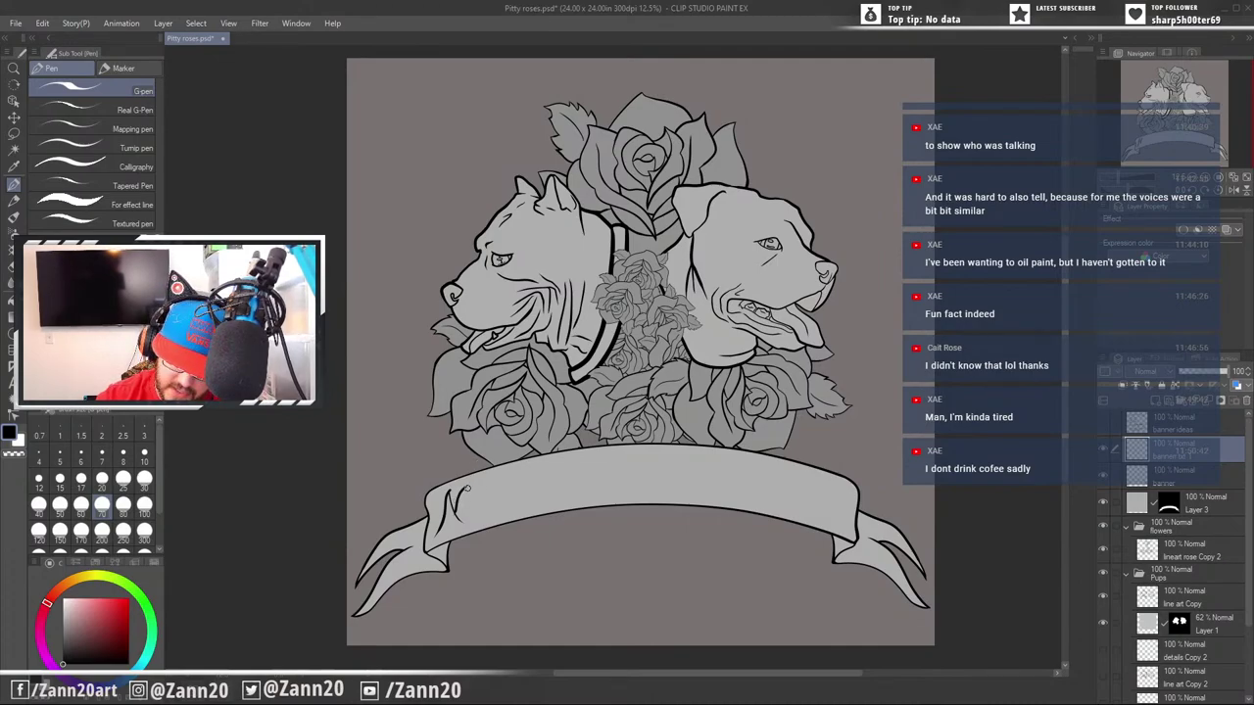
drag(463, 490, 478, 520)
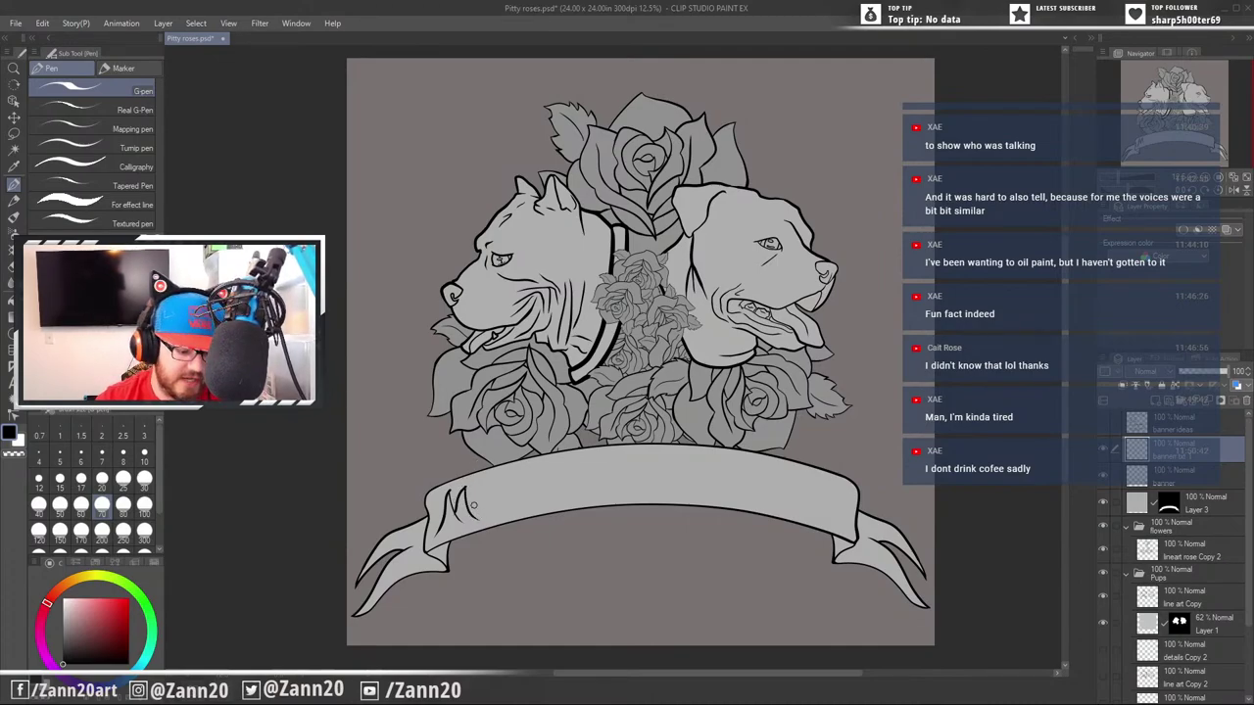
key(ctrl+z)
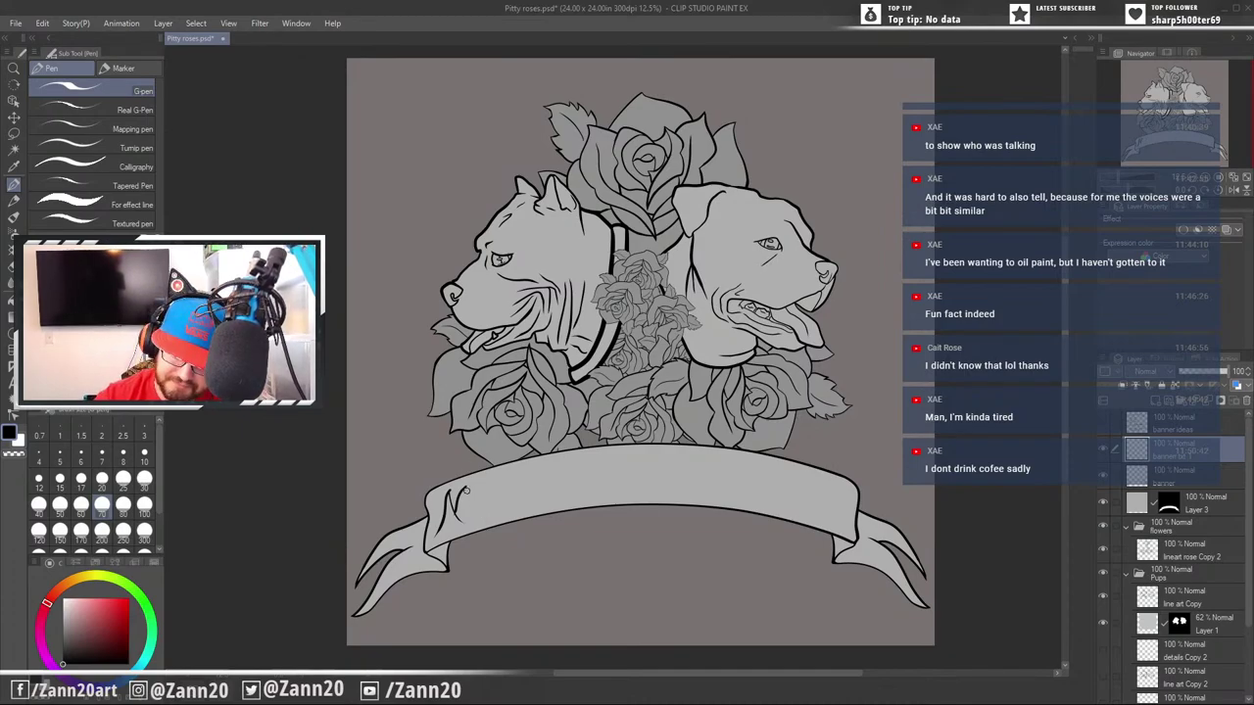
drag(464, 486, 477, 519)
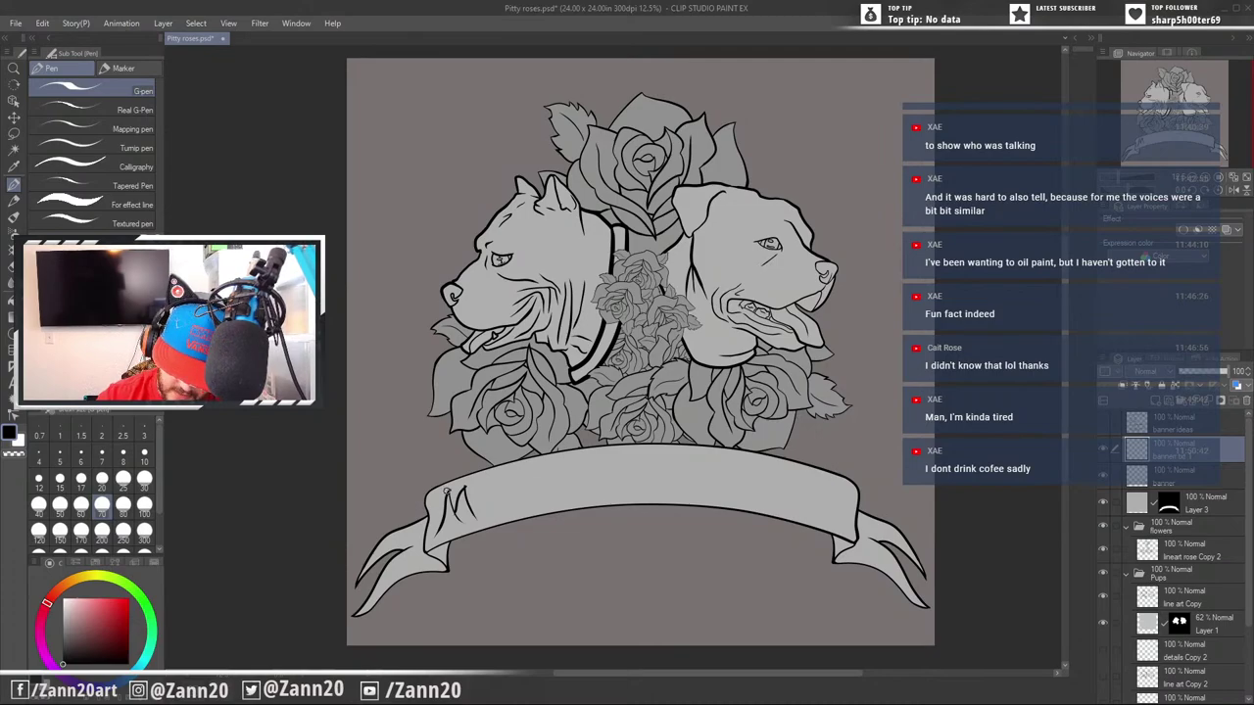
Try several curled flourishes leading into the upper end of the M's first stem
drag(441, 506, 443, 482)
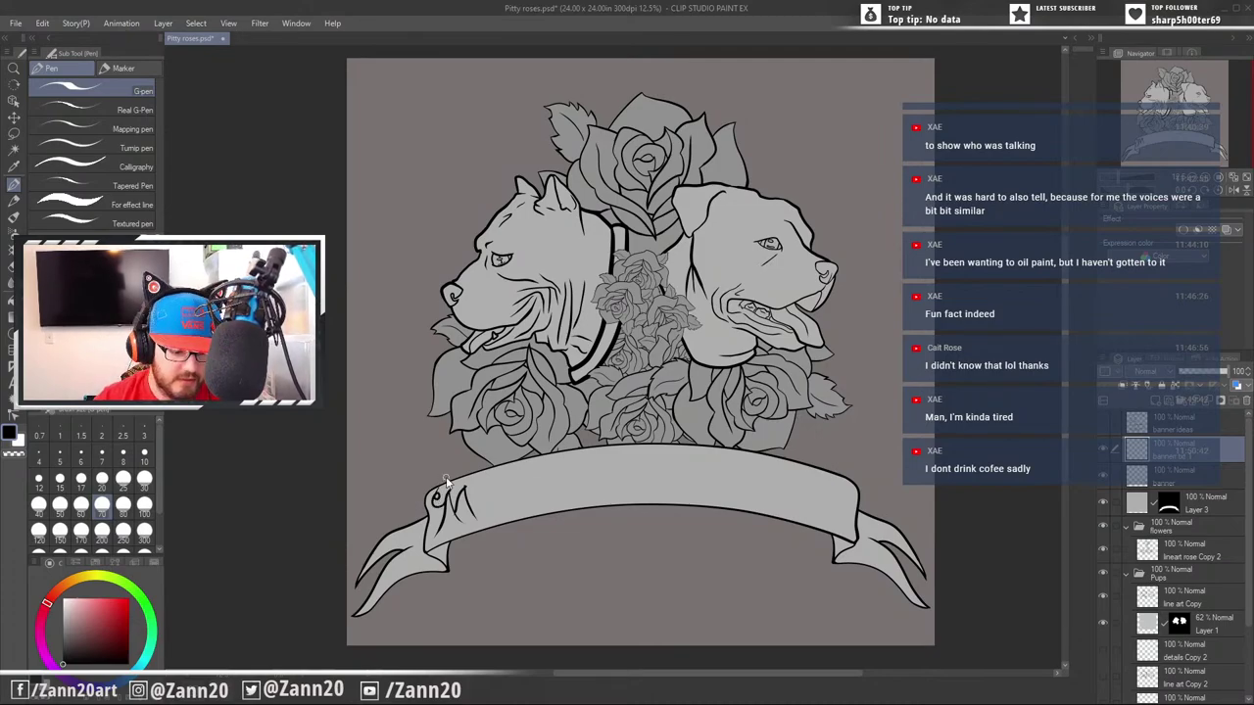
key(ctrl+z)
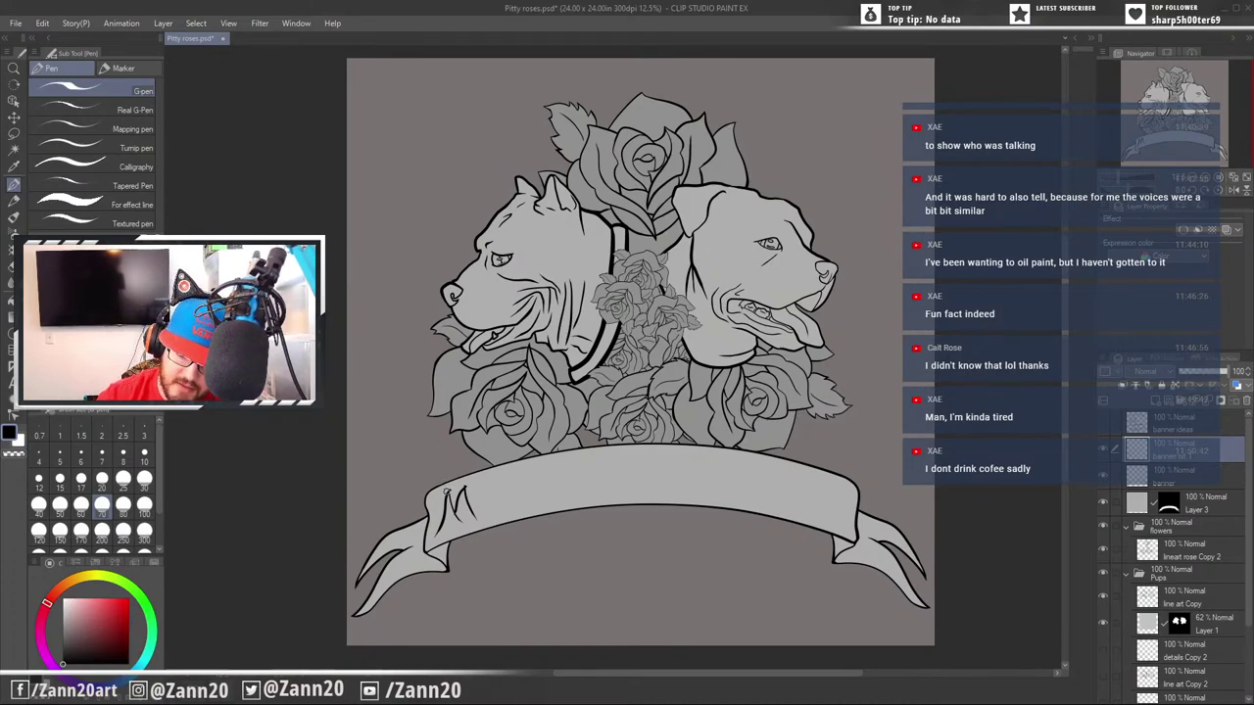
mouse_move(450, 492)
mouse_down()
mouse_move(432, 499)
mouse_move(439, 486)
mouse_move(423, 486)
mouse_up()
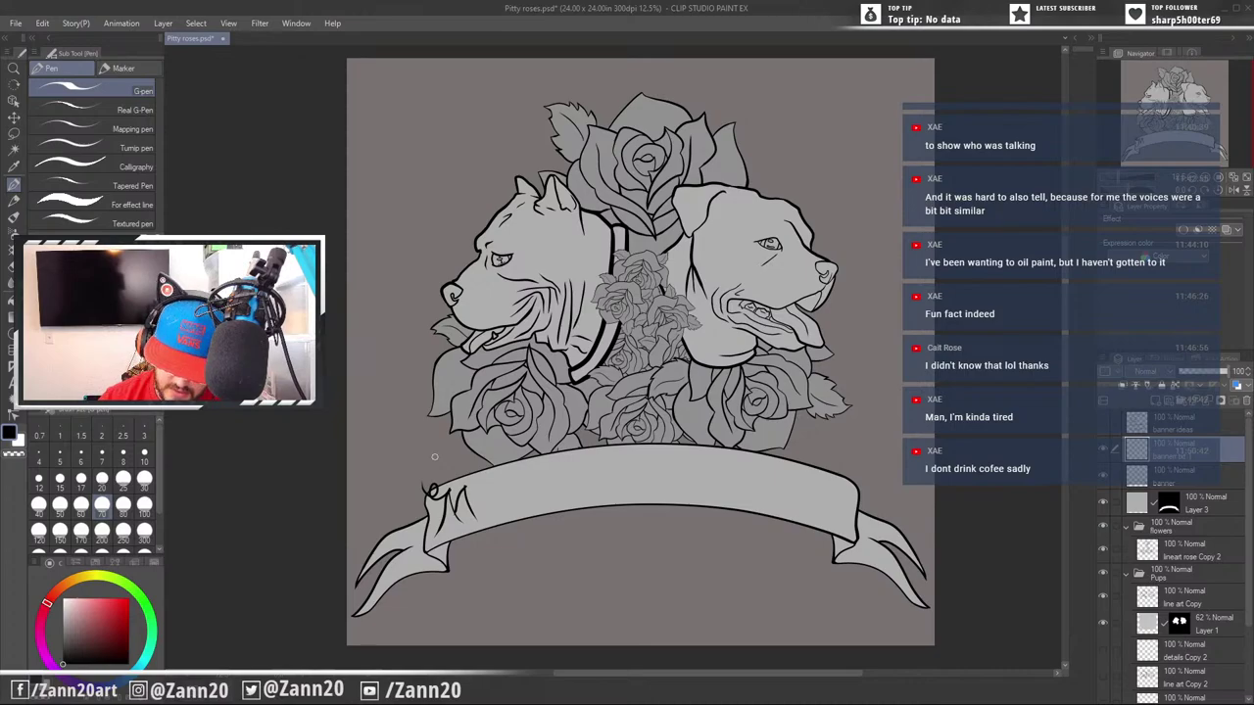
key(ctrl+z)
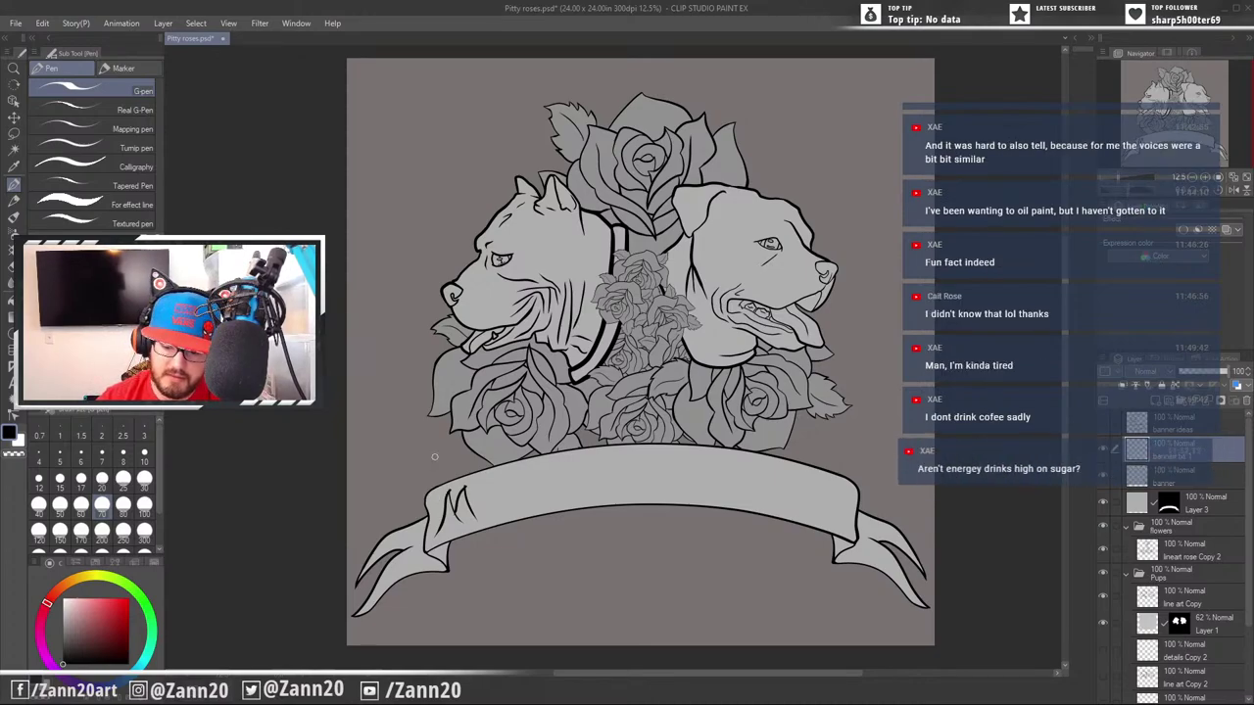
drag(449, 493, 426, 483)
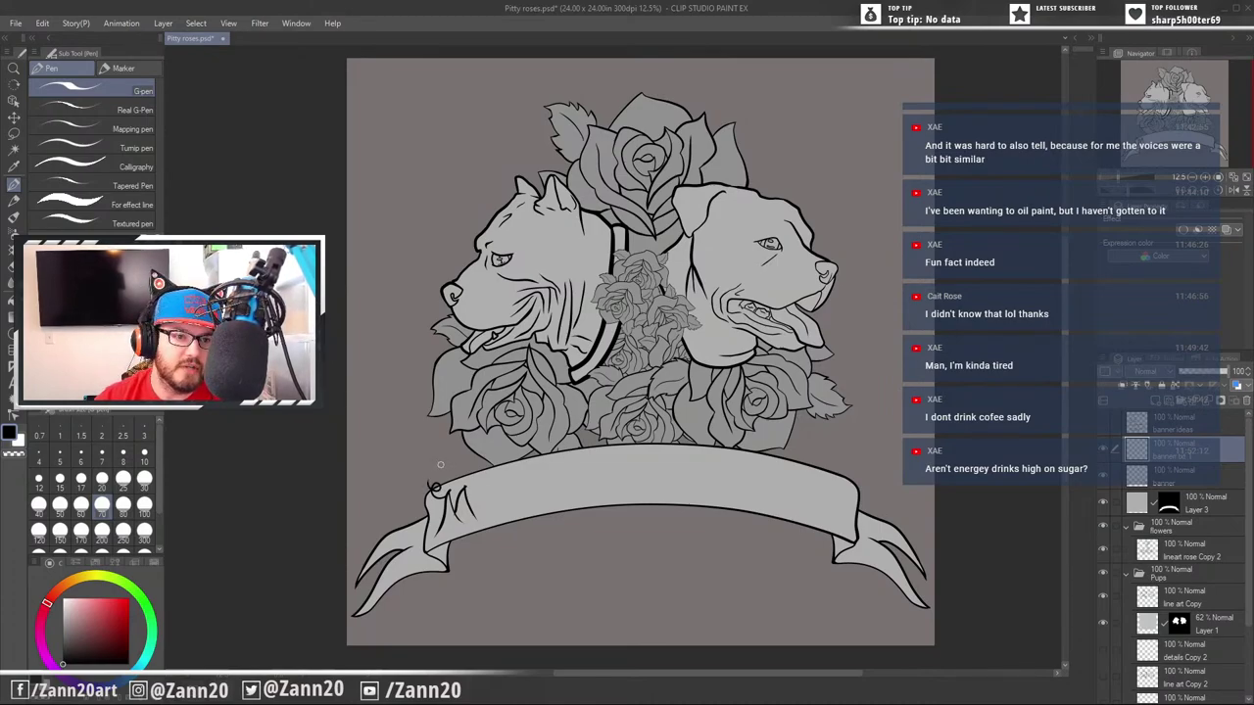
key(ctrl+z)
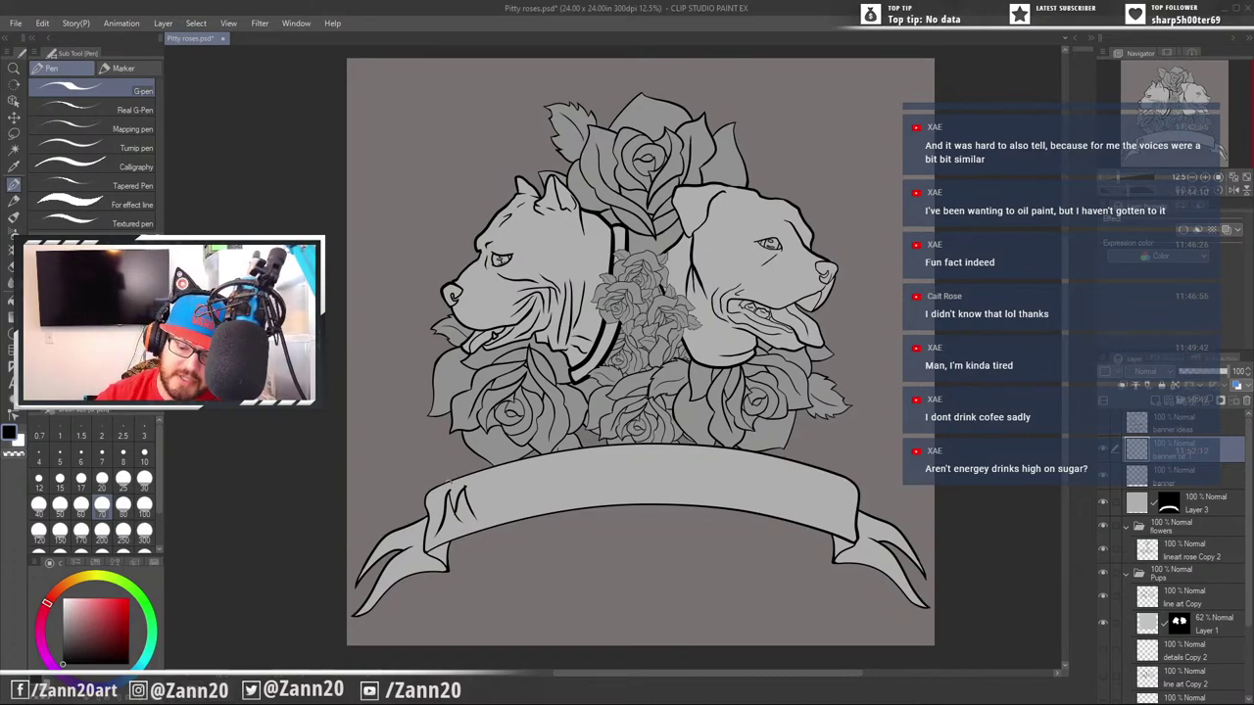
drag(448, 492, 427, 493)
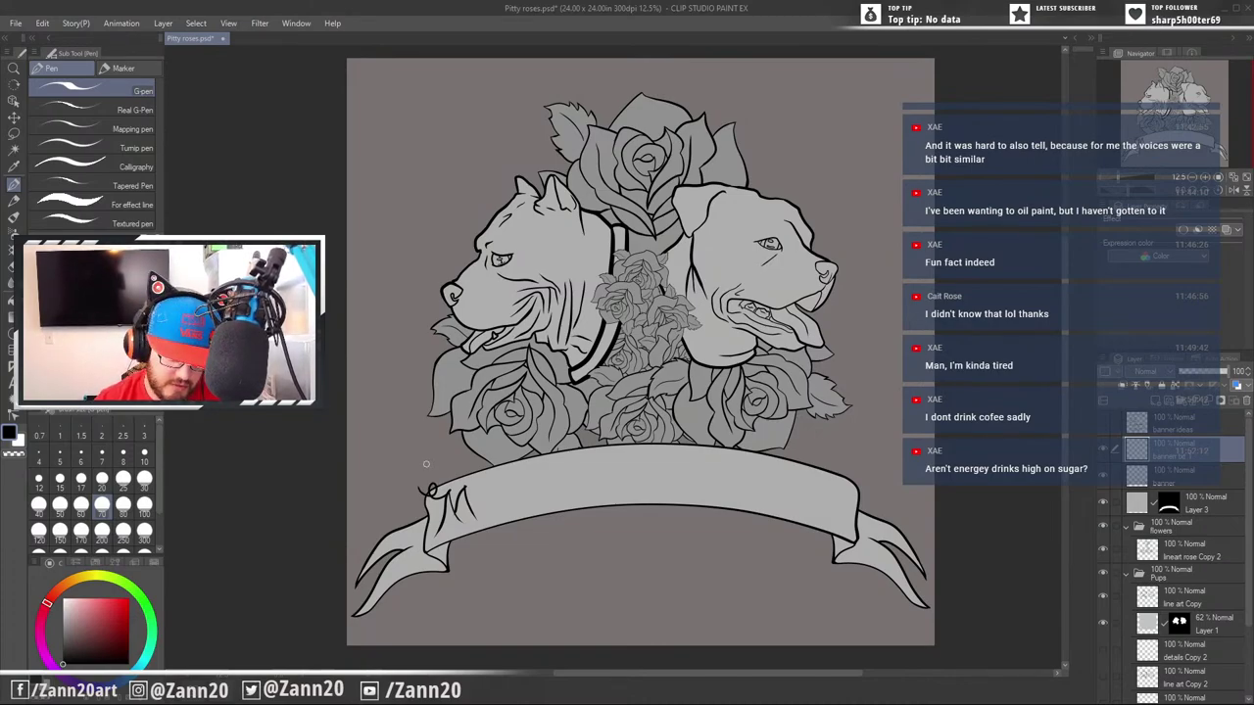
key(ctrl+z)
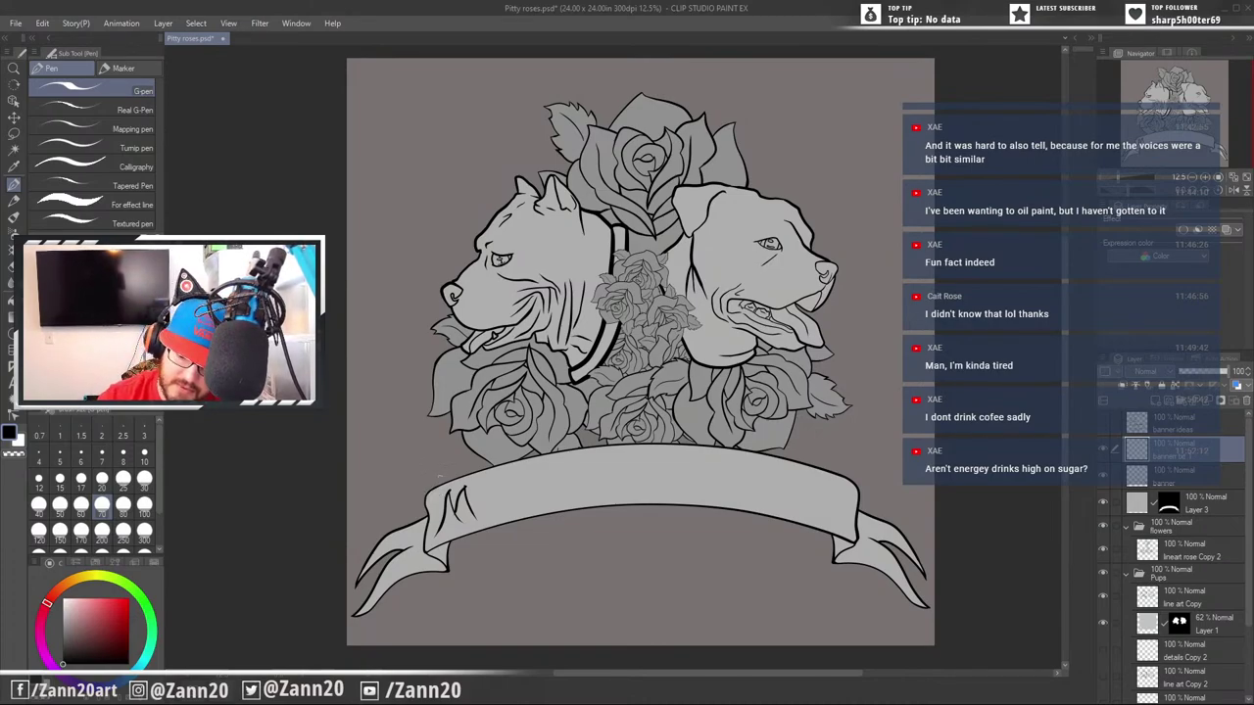
Add a small curled flourish to the M's first stem and letter "isuderstood" in script along the banner, redoing uneven letters
drag(450, 489, 439, 496)
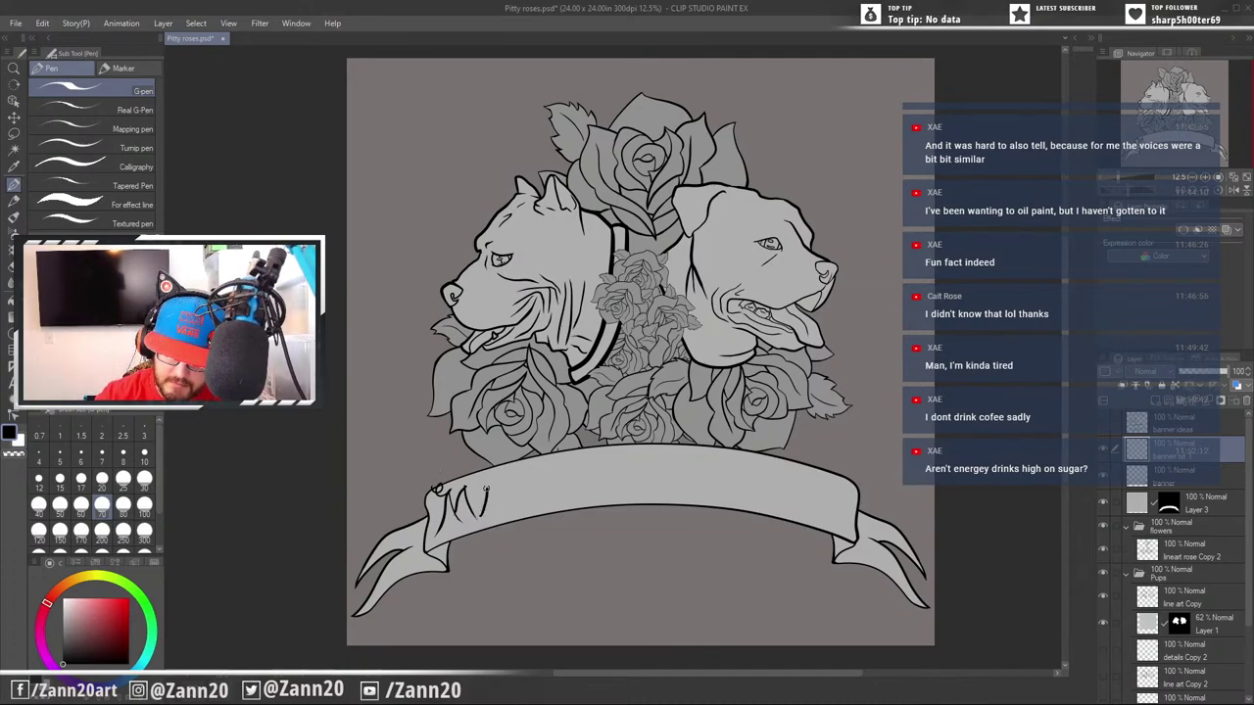
mouse_move(486, 486)
mouse_down()
mouse_move(484, 508)
mouse_move(499, 485)
mouse_move(496, 503)
mouse_move(519, 506)
mouse_move(531, 477)
mouse_move(517, 499)
mouse_move(556, 478)
mouse_up()
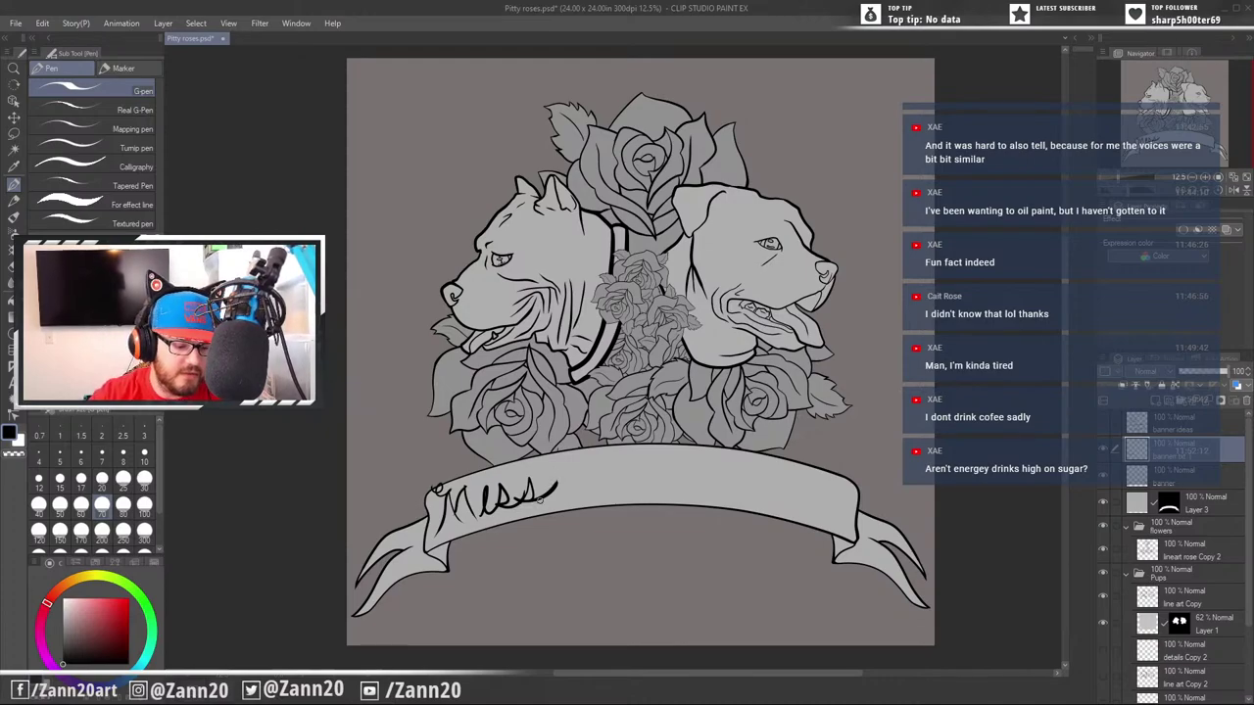
key(ctrl+z)
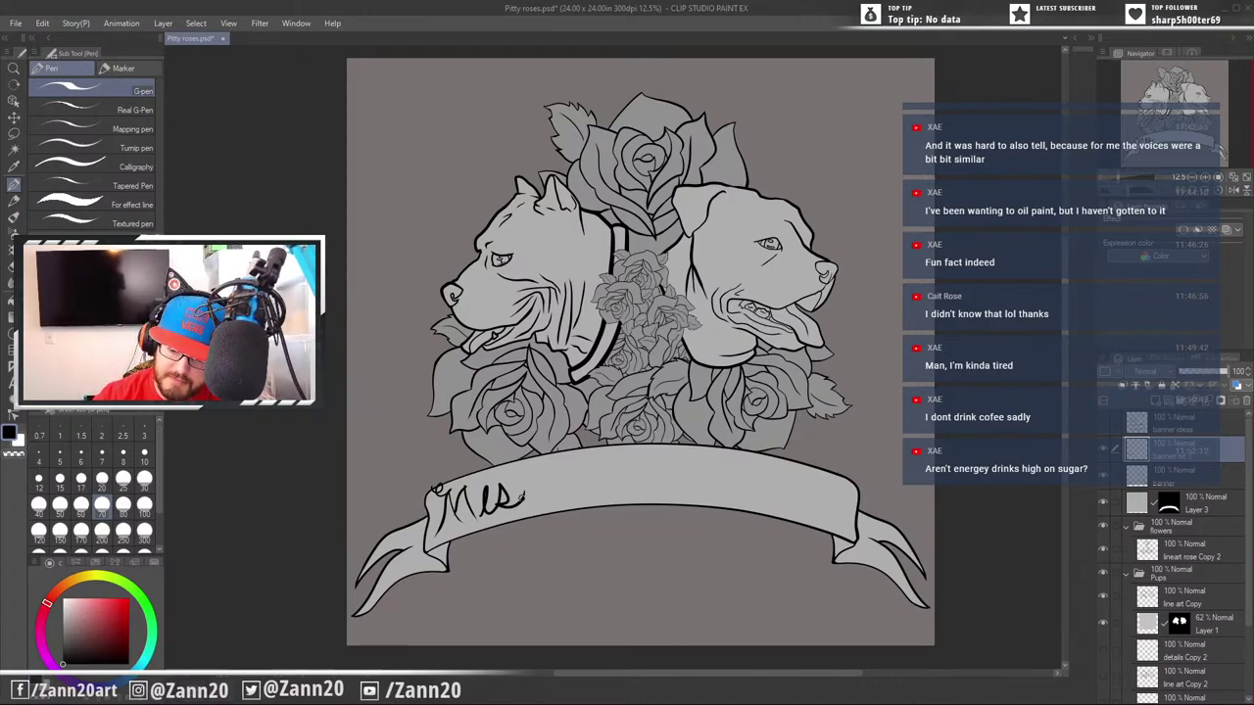
mouse_move(513, 503)
mouse_down()
mouse_move(543, 475)
mouse_move(560, 488)
mouse_move(570, 467)
mouse_move(580, 494)
mouse_move(613, 476)
mouse_move(617, 493)
mouse_move(640, 490)
mouse_move(662, 465)
mouse_move(662, 484)
mouse_move(663, 456)
mouse_move(659, 492)
mouse_move(676, 478)
mouse_move(726, 480)
mouse_up()
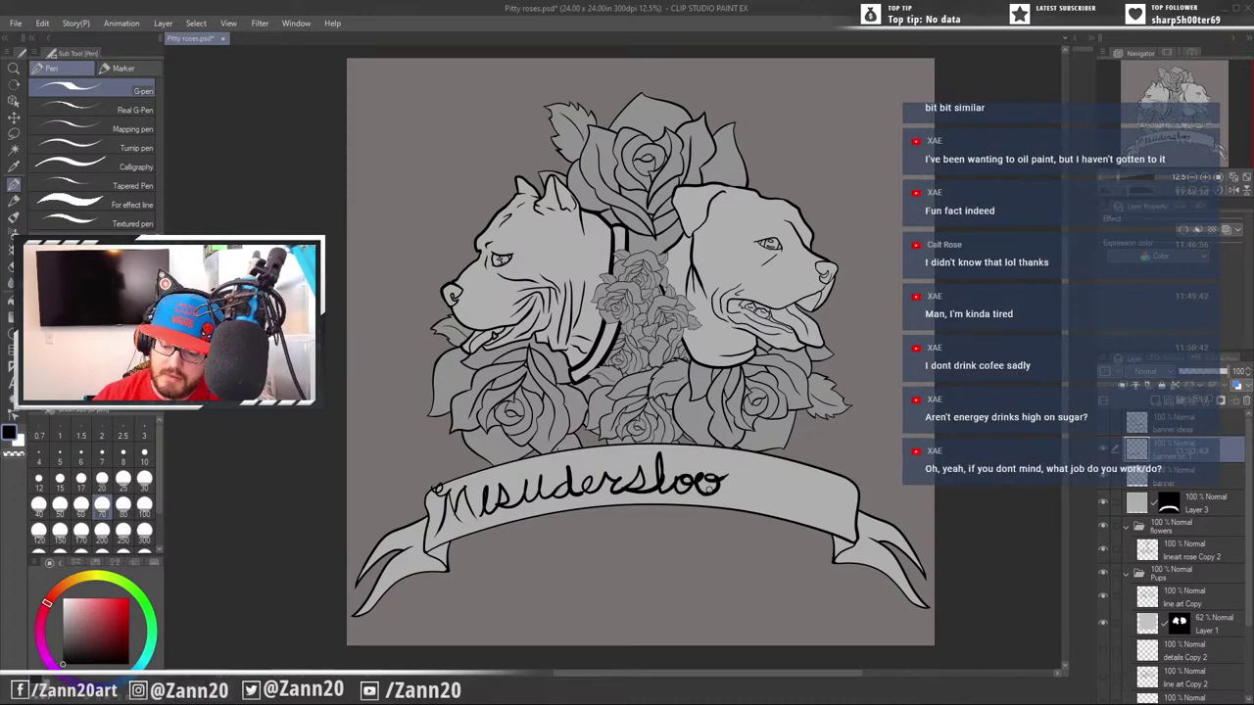
key(ctrl+z)
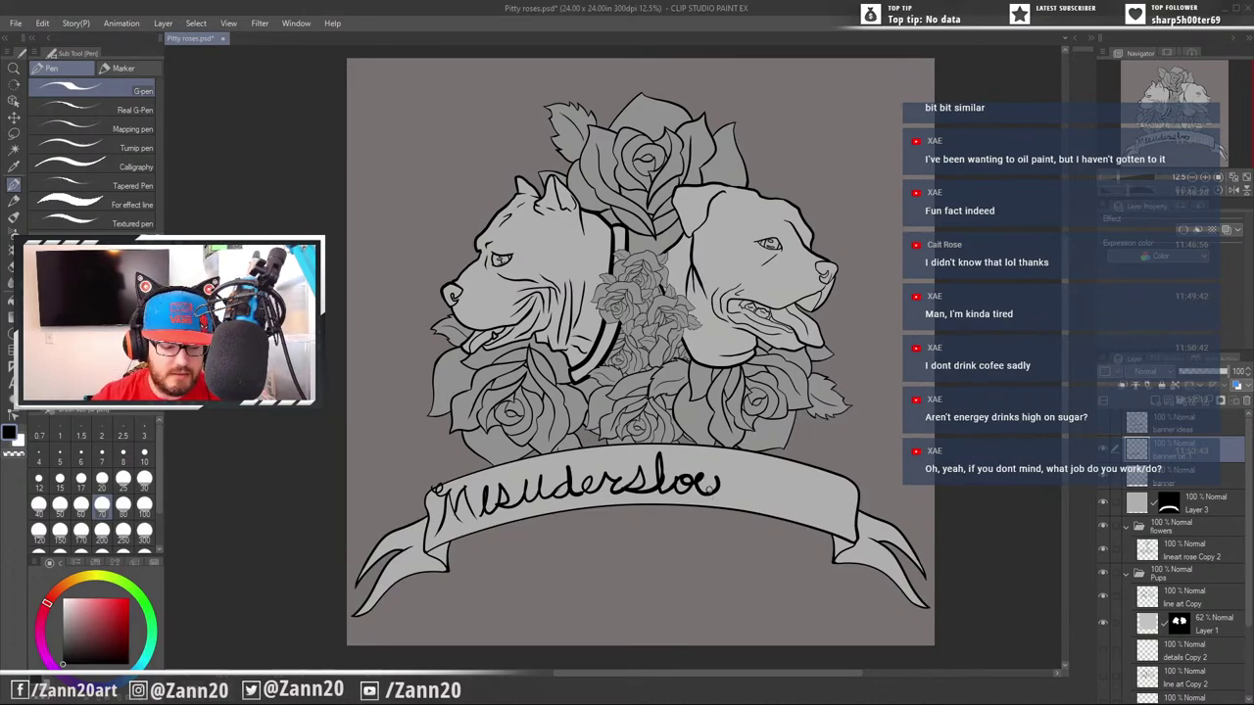
key(ctrl+z)
key(ctrl+z)
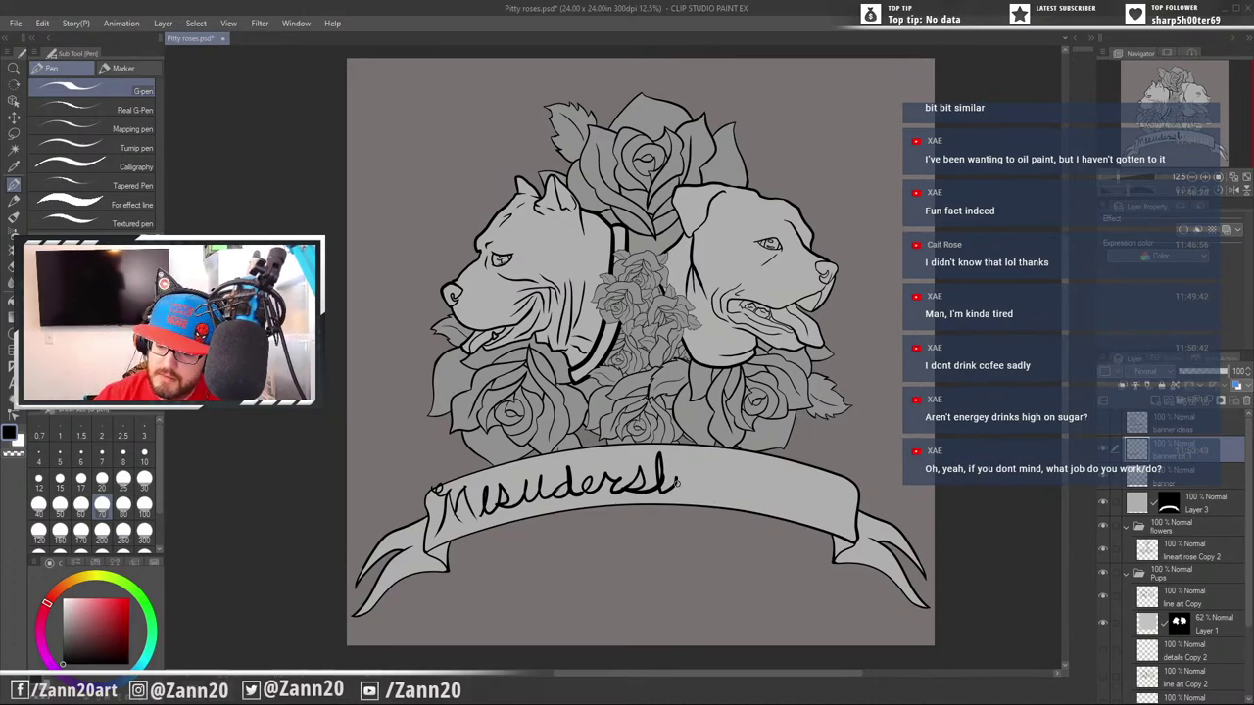
mouse_move(674, 481)
mouse_down()
mouse_move(715, 470)
mouse_move(704, 488)
mouse_move(739, 475)
mouse_move(730, 488)
mouse_move(742, 459)
mouse_move(756, 489)
mouse_up()
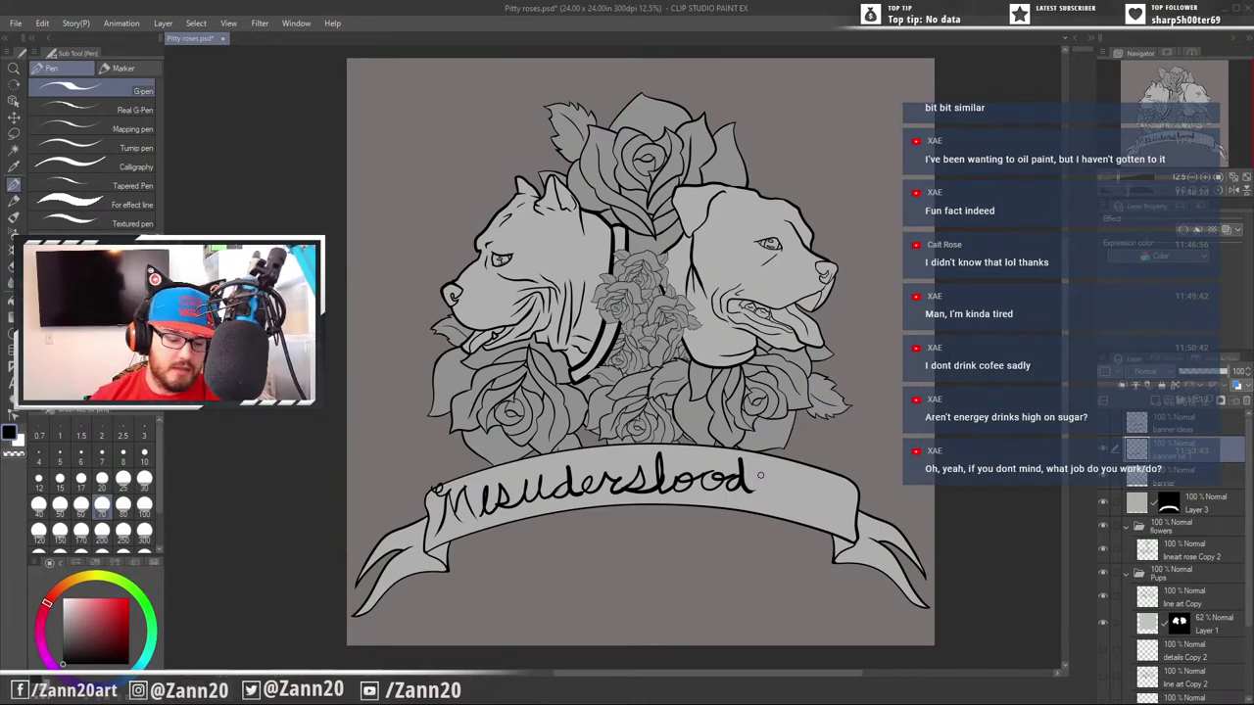
Lasso the whole hand-lettered word, shift and rotate it to sit centred along the banner's curve, and deselect it
key(m)
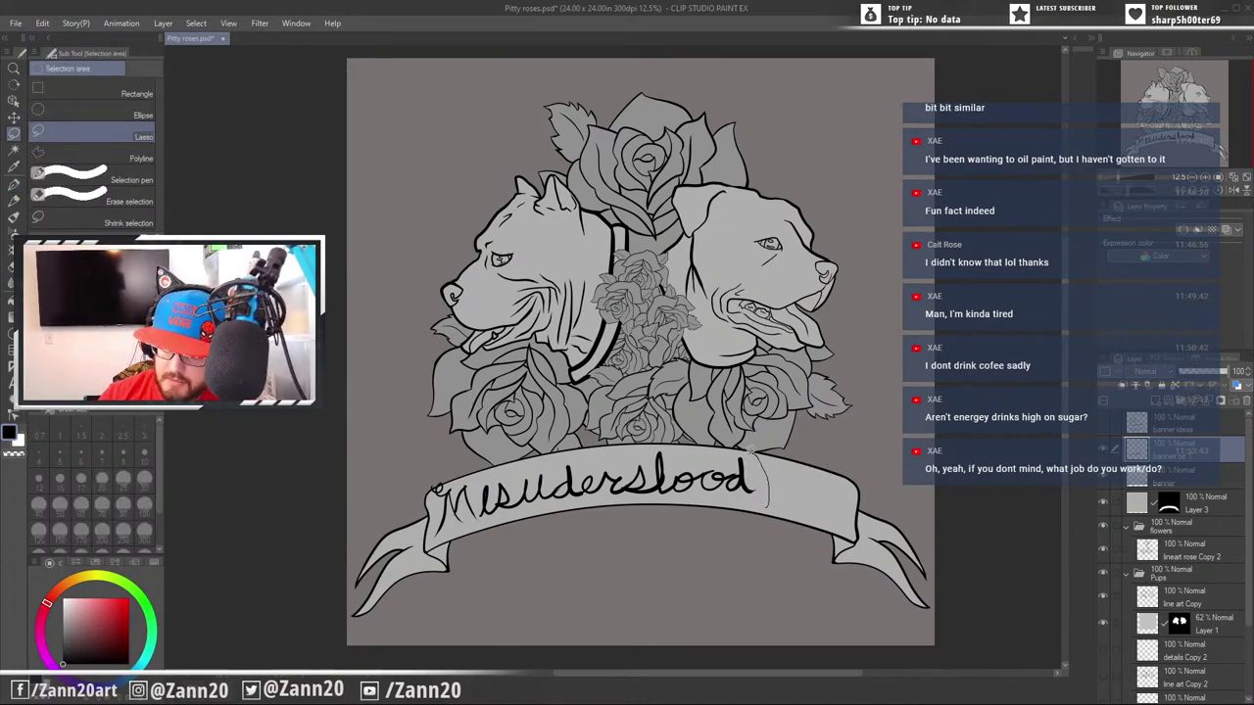
mouse_move(750, 451)
mouse_down()
mouse_move(676, 444)
mouse_move(430, 469)
mouse_move(479, 568)
mouse_move(802, 496)
mouse_move(741, 489)
mouse_move(770, 491)
mouse_up()
key(ctrl+t)
drag(824, 430, 824, 436)
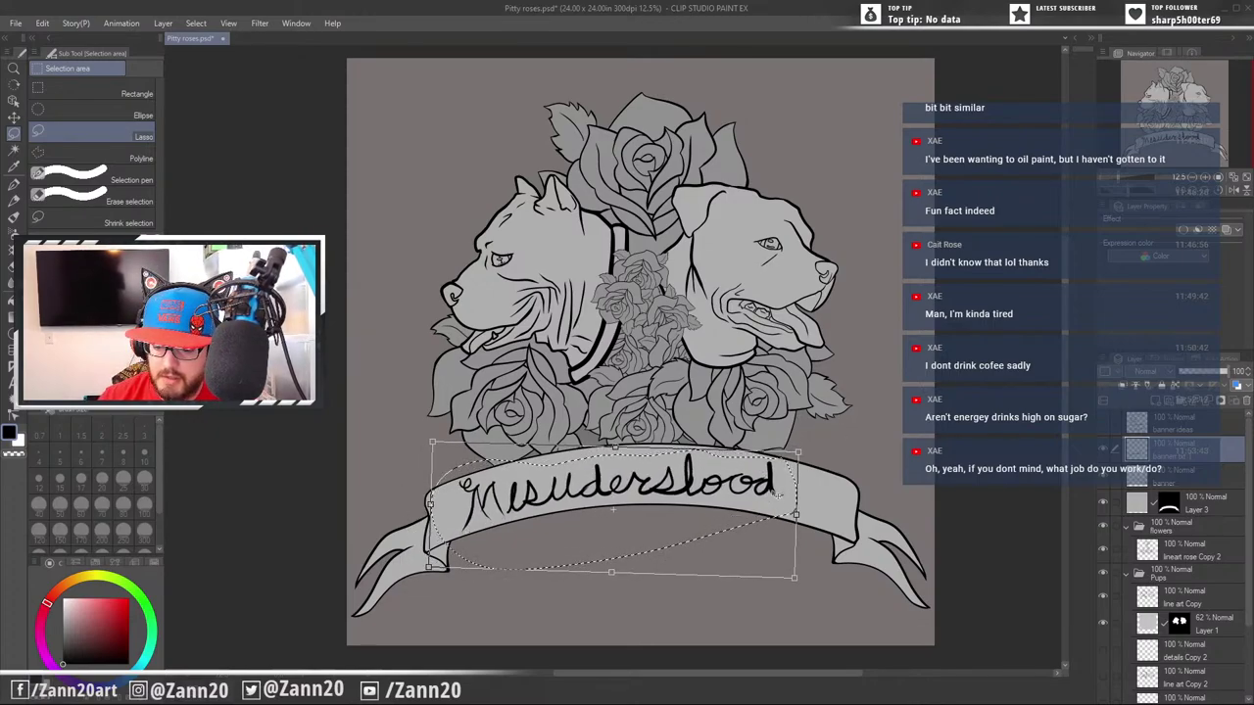
drag(779, 495, 789, 497)
drag(832, 447, 832, 453)
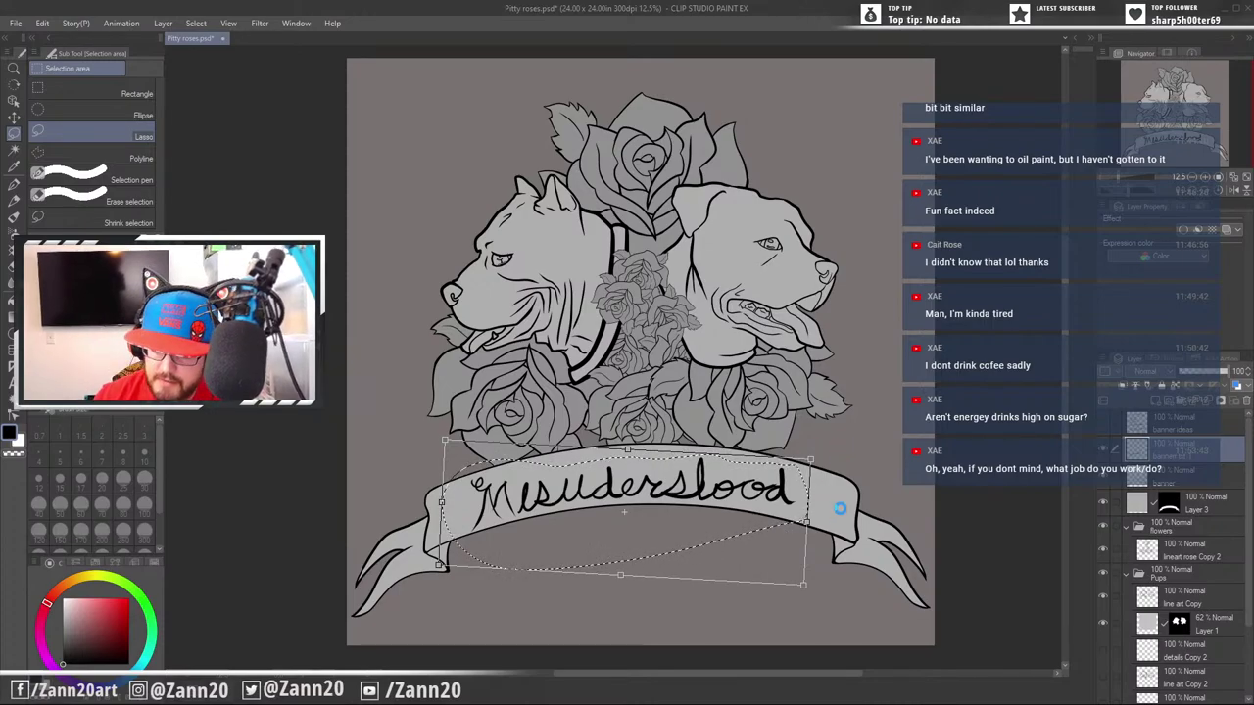
key(Return)
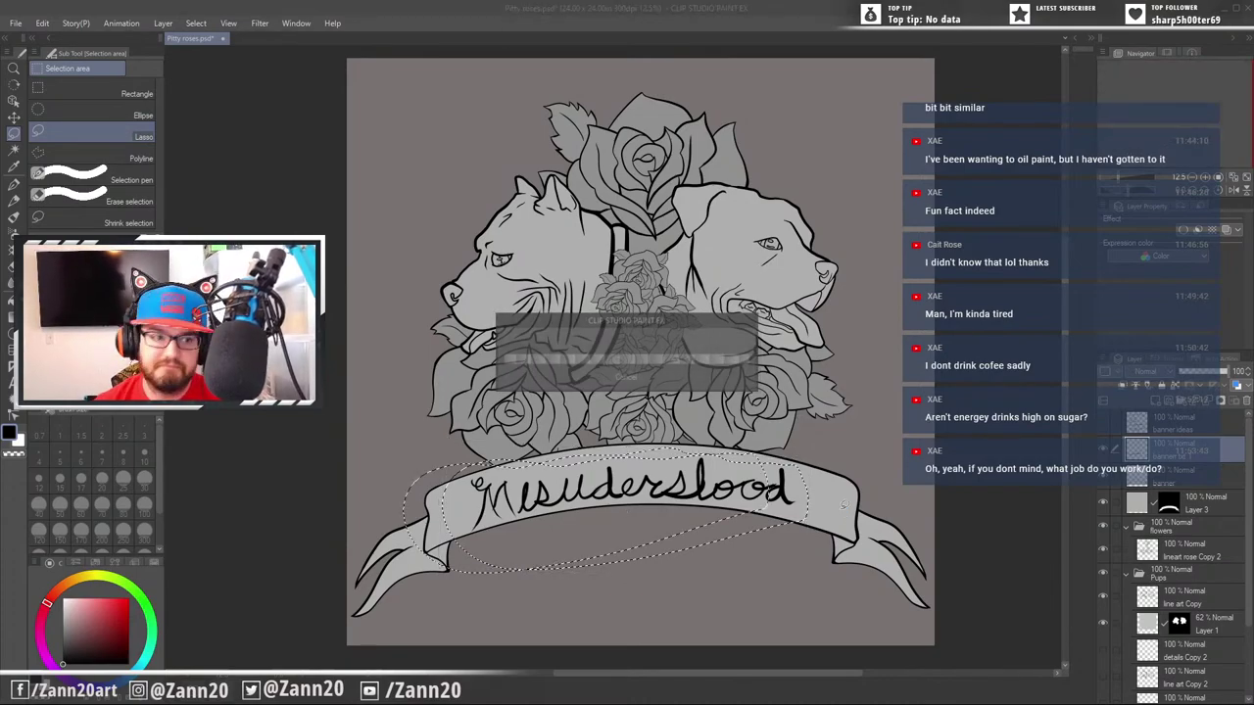
drag(653, 567, 713, 596)
key(ctrl+d)
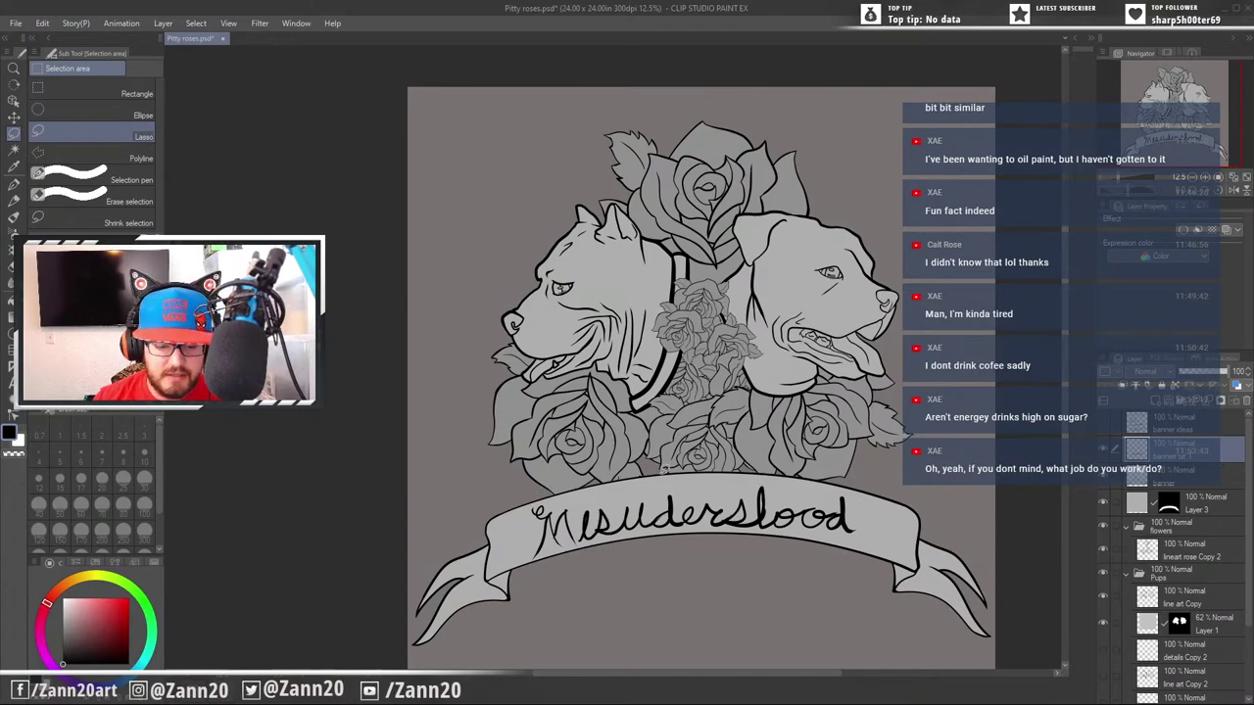
Clean up the capital M with the G-pen, reworking its inner strokes and trimming the lower tail of its first stem
key(ctrl+plus)
key(ctrl+plus)
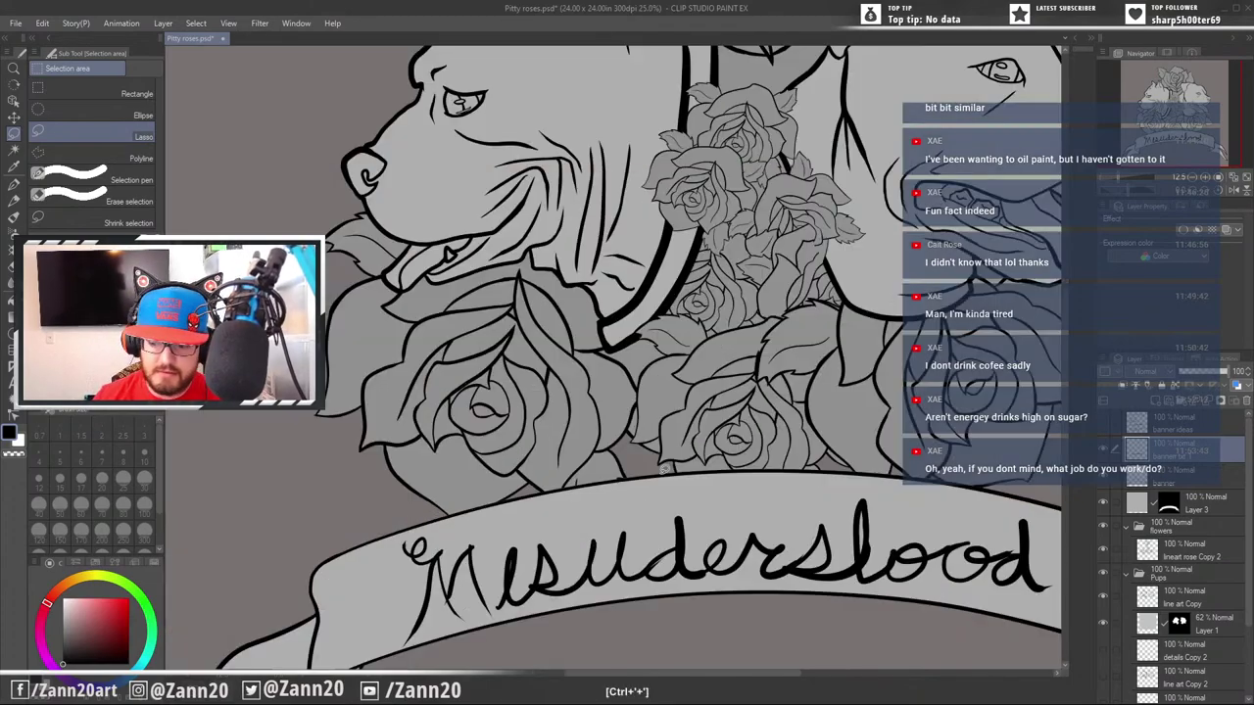
drag(710, 573, 740, 483)
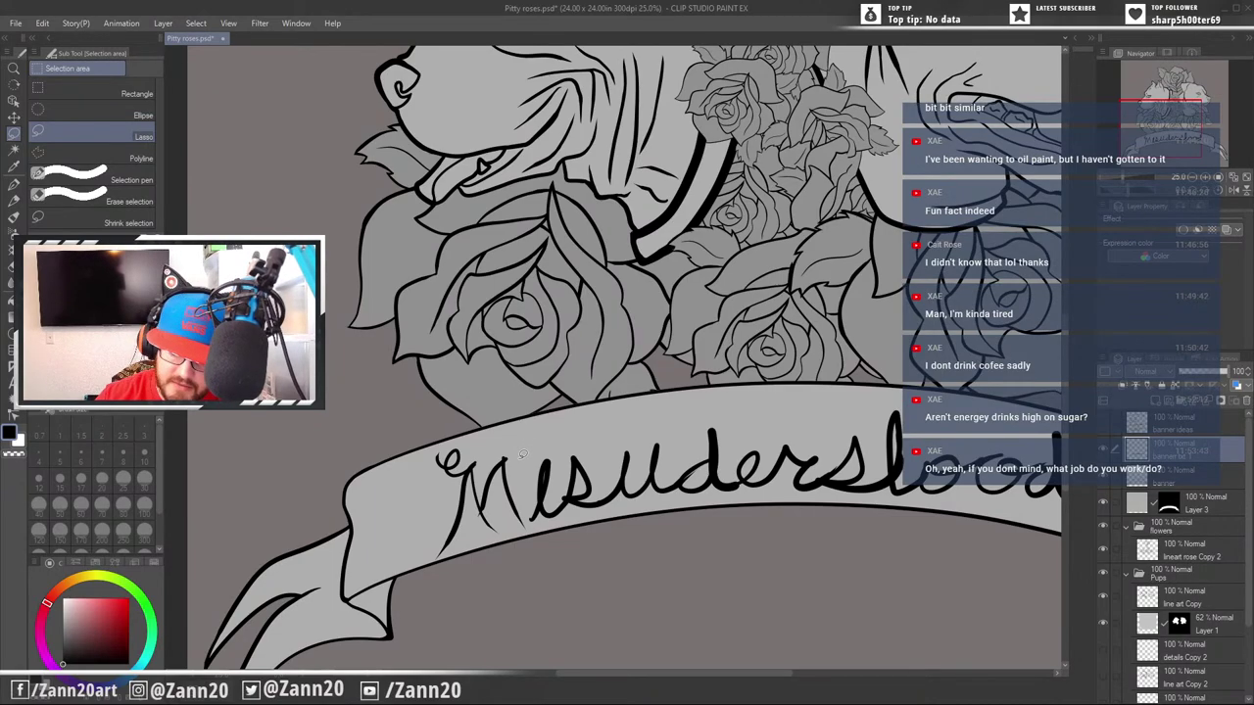
key(p)
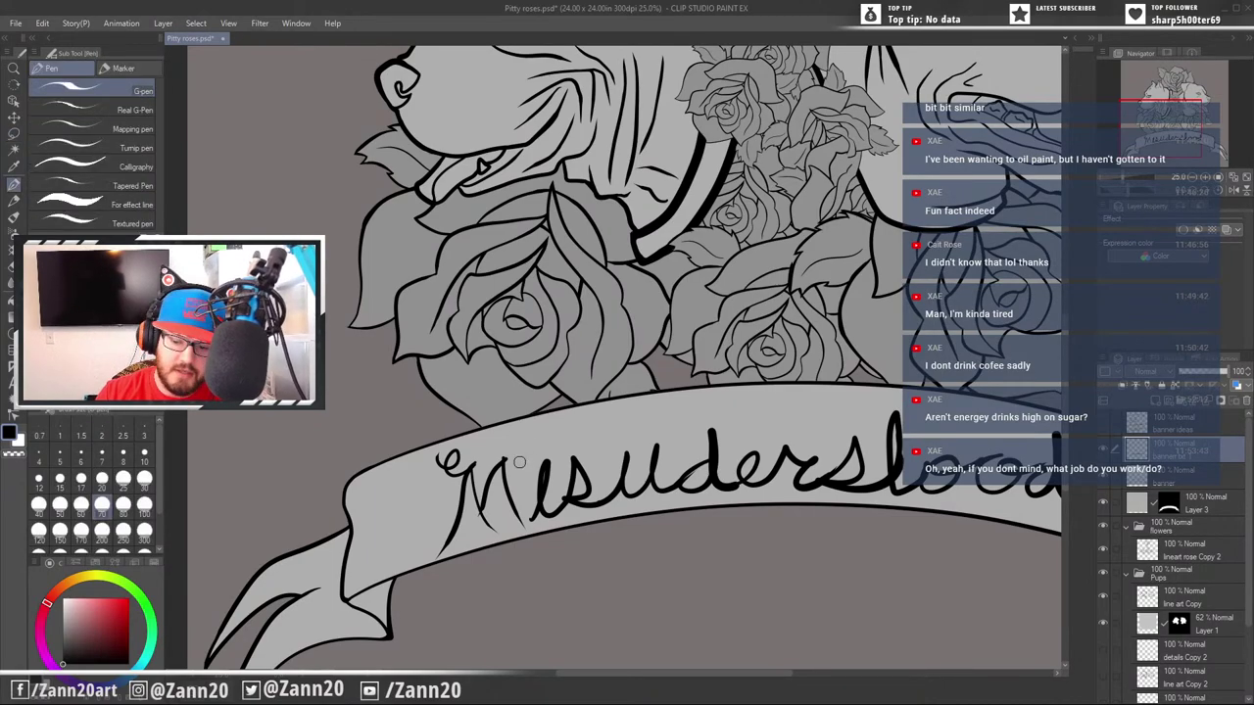
key(e)
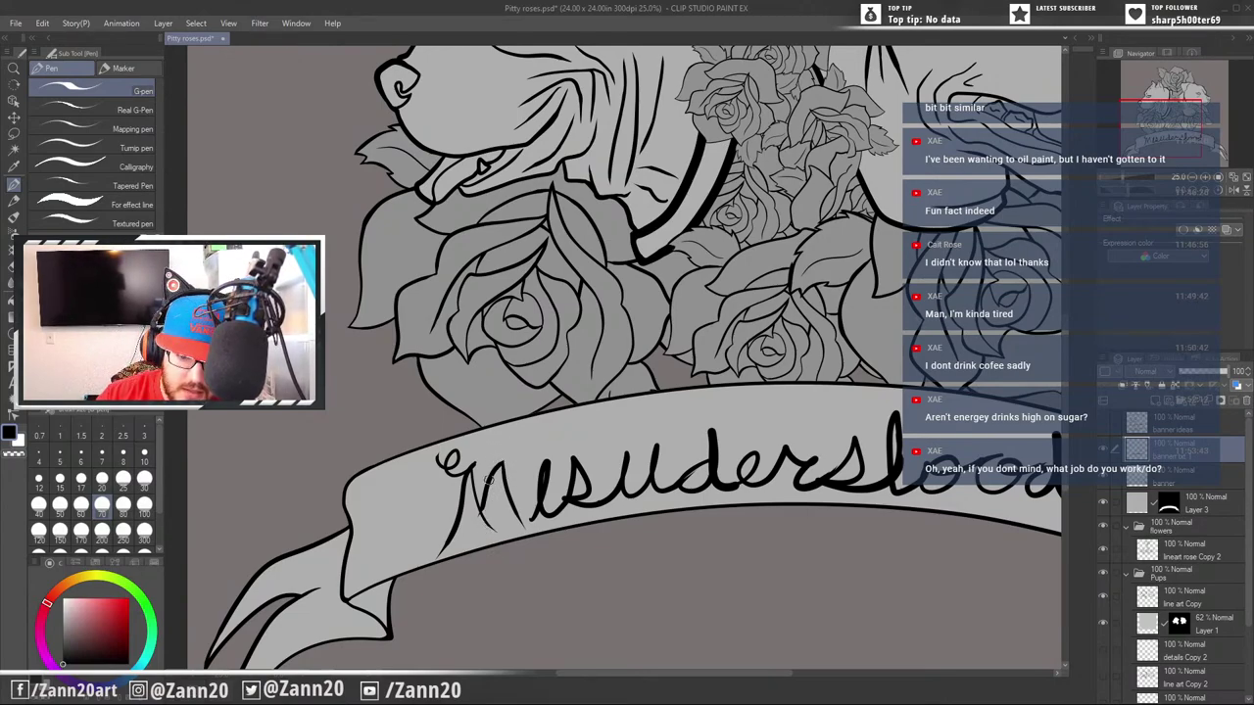
drag(484, 512, 498, 477)
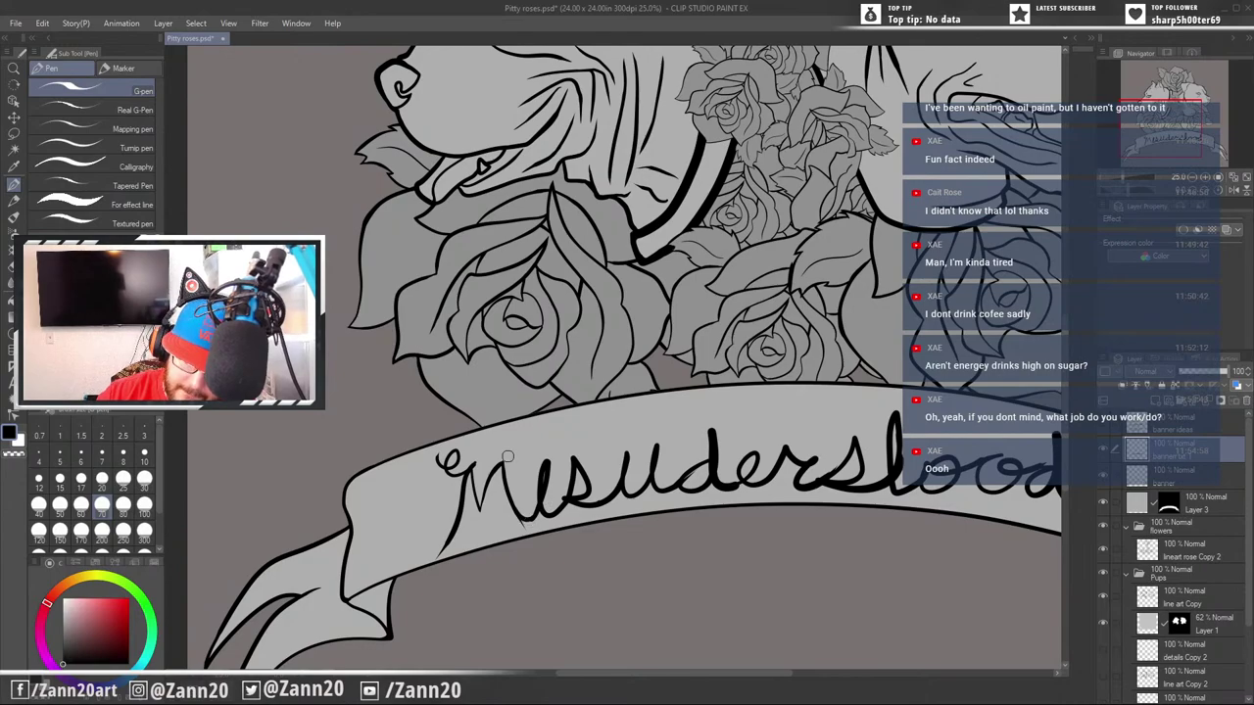
key(e)
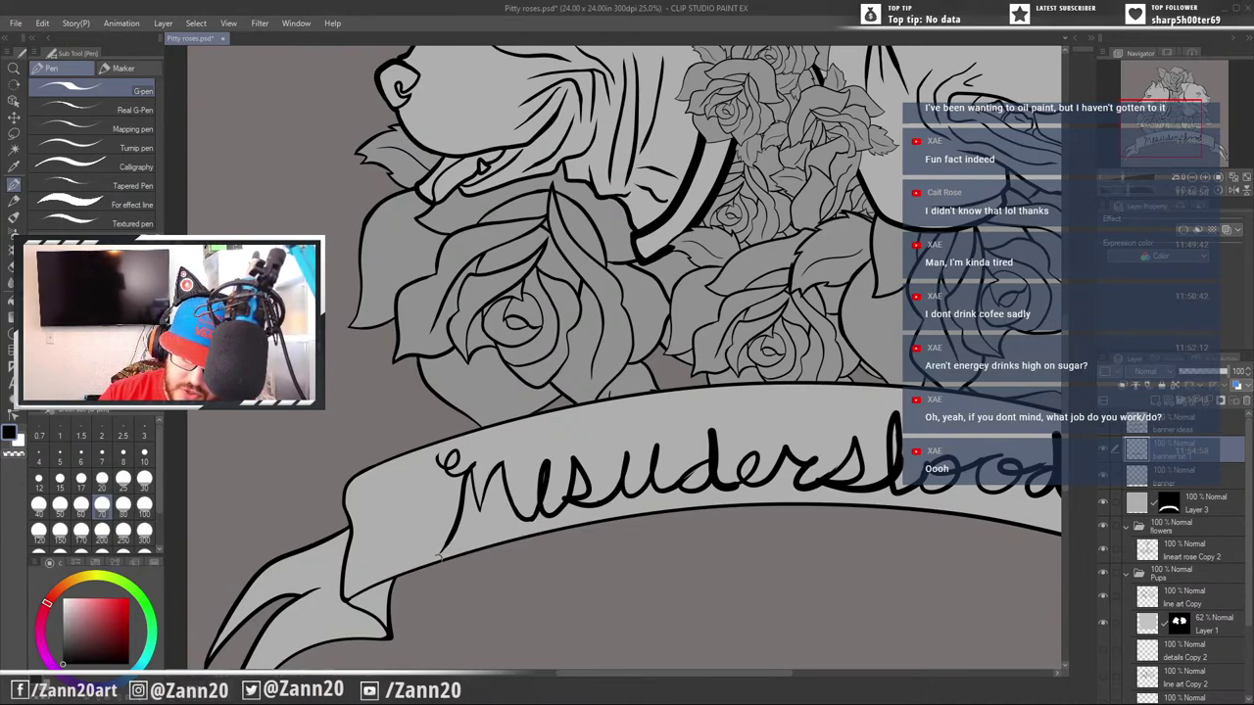
drag(436, 559, 451, 545)
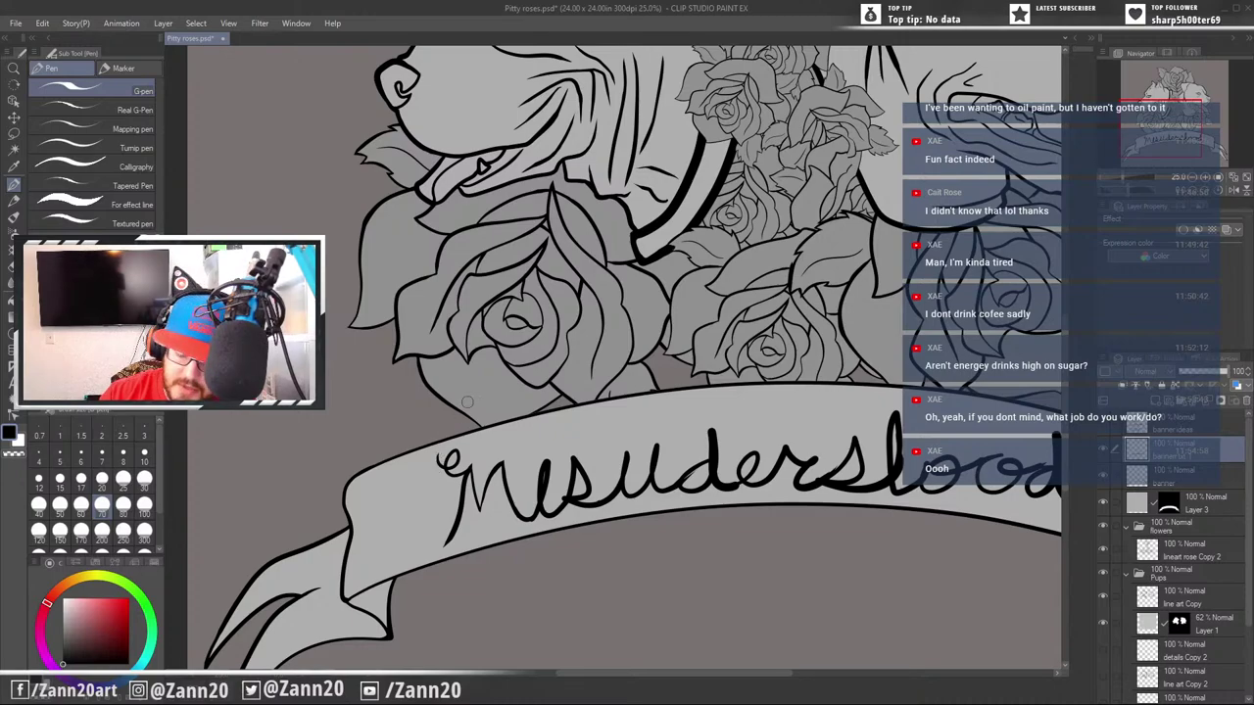
Try reshaping the thick i beside the capital M, and erase it completely from the banner
drag(734, 539, 663, 536)
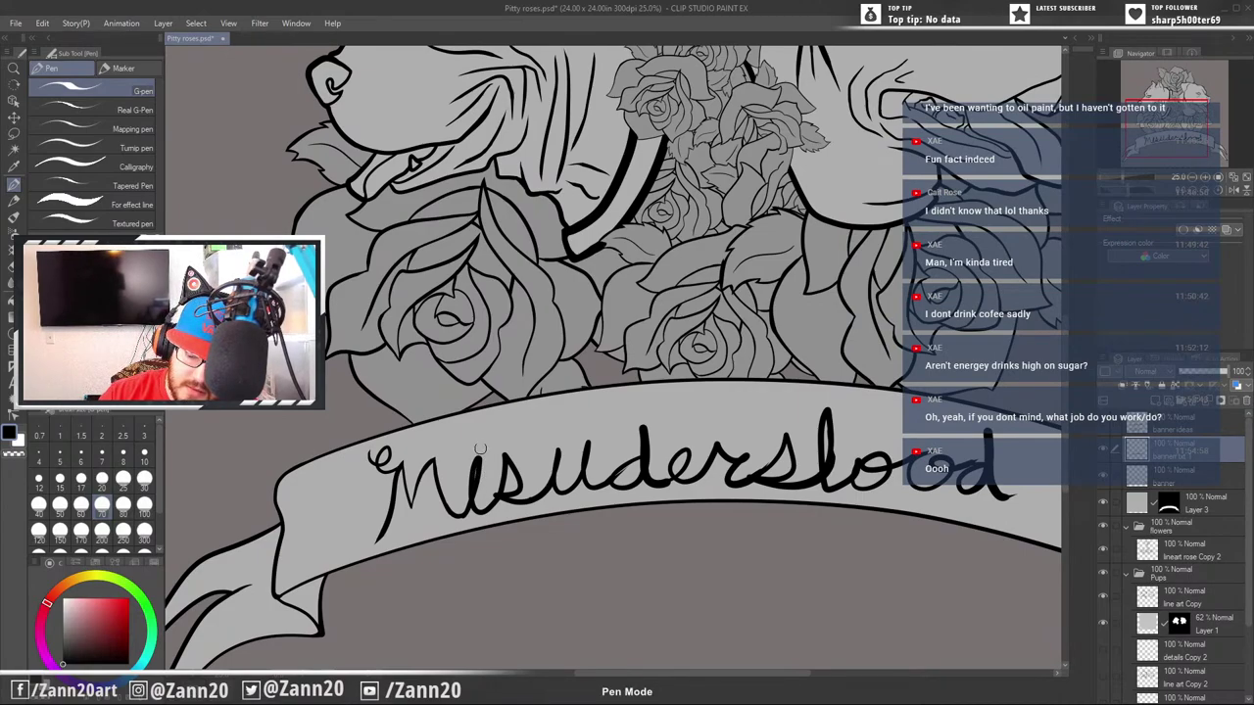
drag(481, 451, 470, 502)
key(e)
key(p)
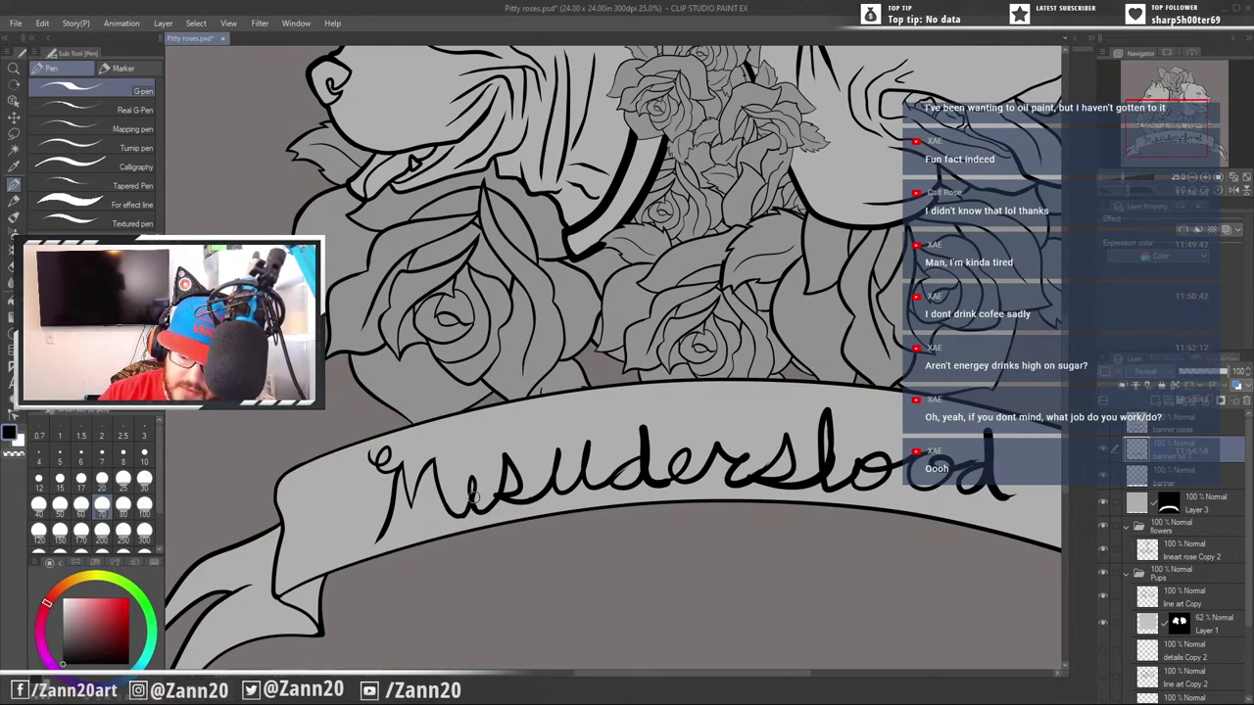
key(e)
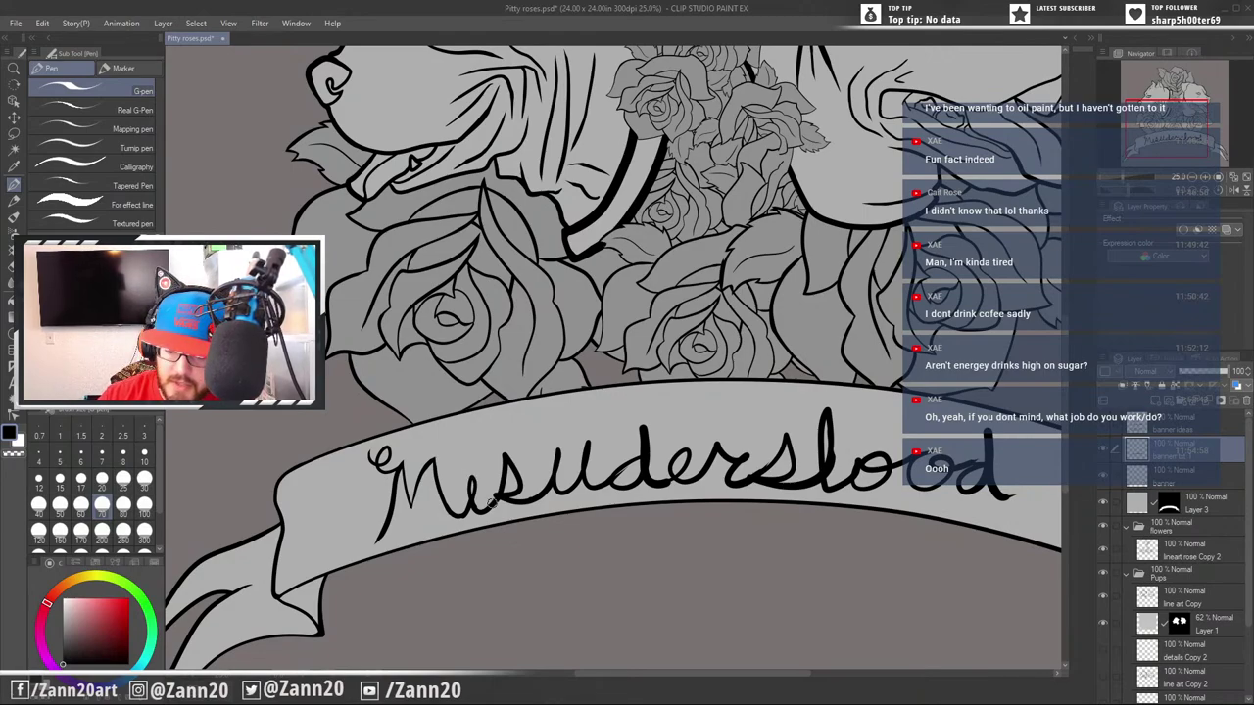
key(p)
drag(471, 458, 468, 501)
key(e)
drag(473, 459, 471, 504)
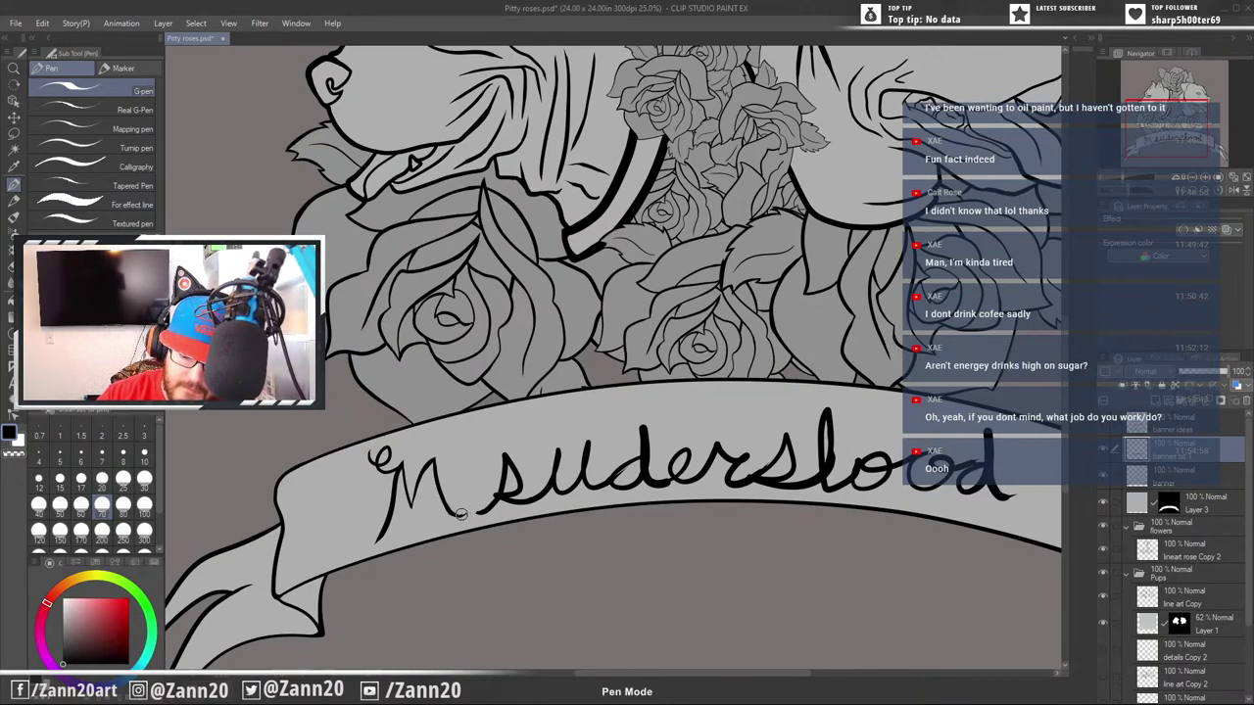
Letter a slimmer lowercase i with a dot right after the capital M using the G-pen
mouse_move(460, 515)
mouse_down()
mouse_move(465, 491)
mouse_move(483, 497)
mouse_move(465, 500)
mouse_move(471, 485)
mouse_up()
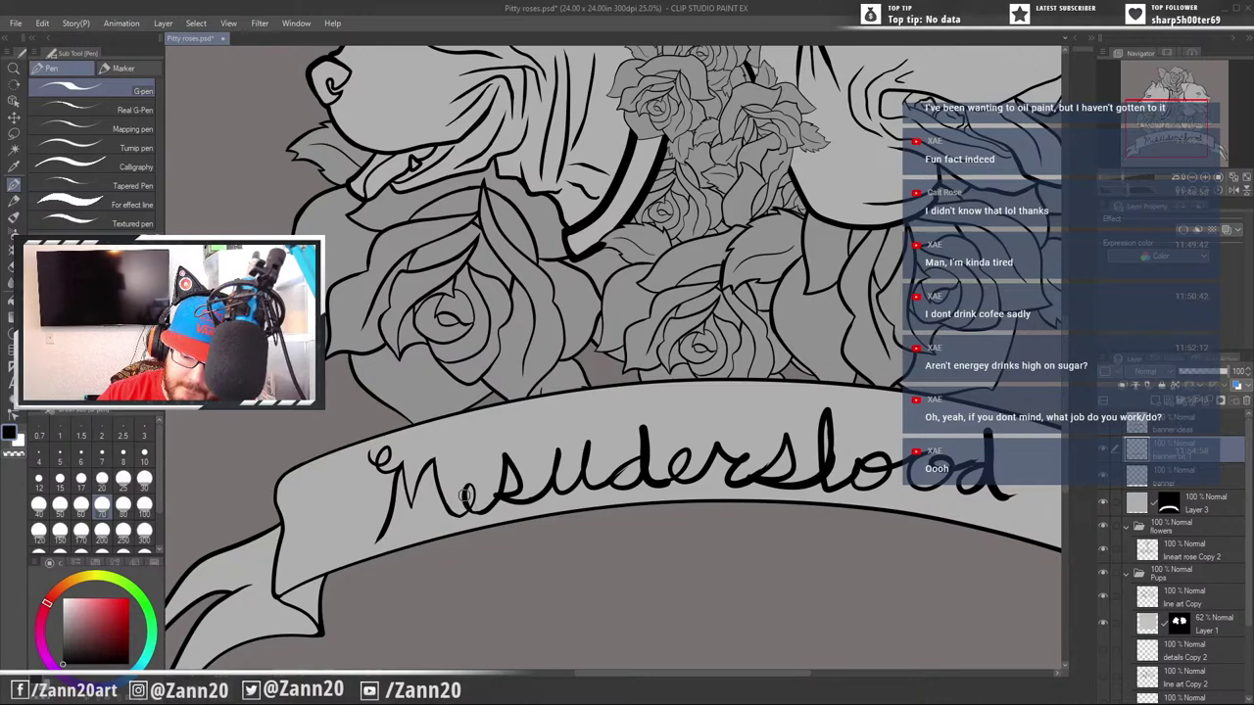
drag(467, 466, 469, 466)
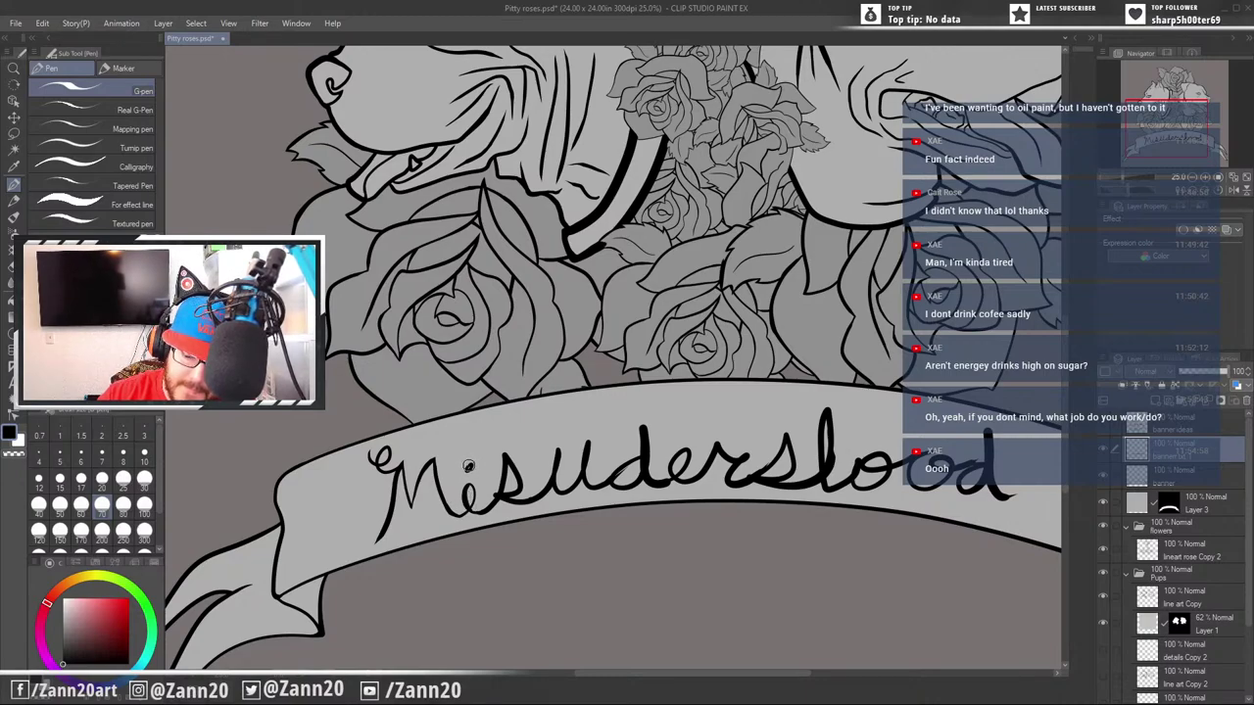
key(e)
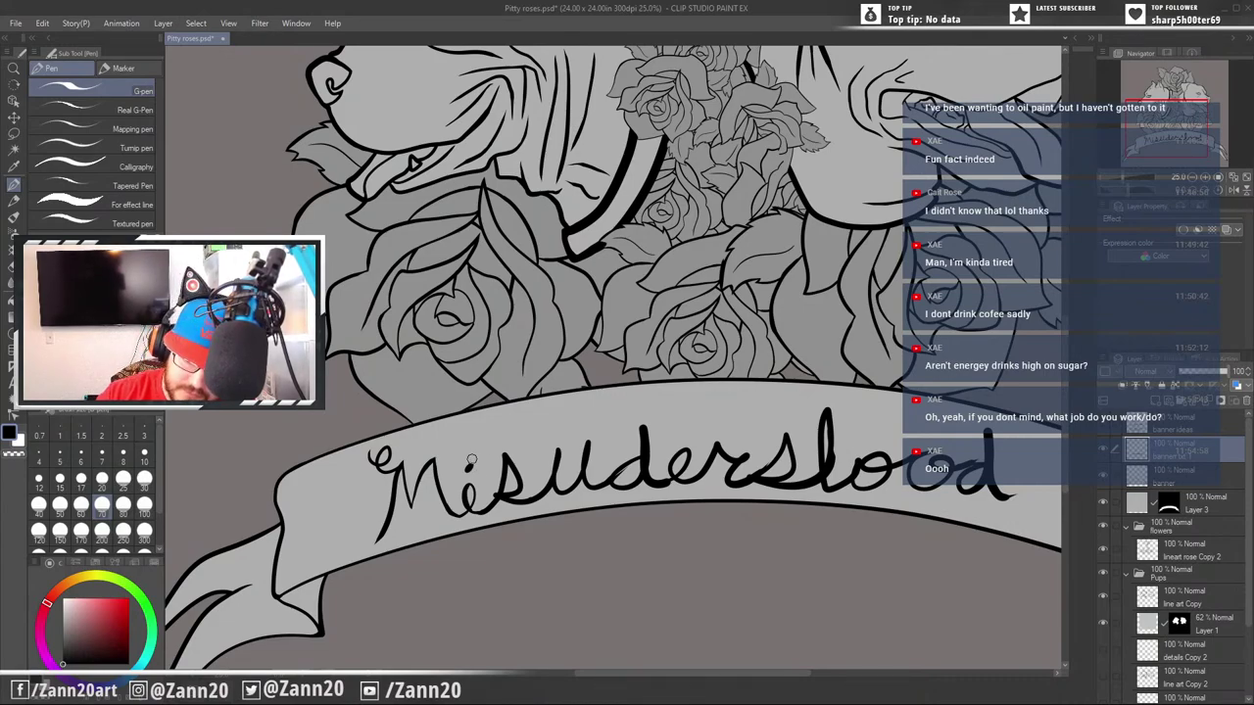
key(p)
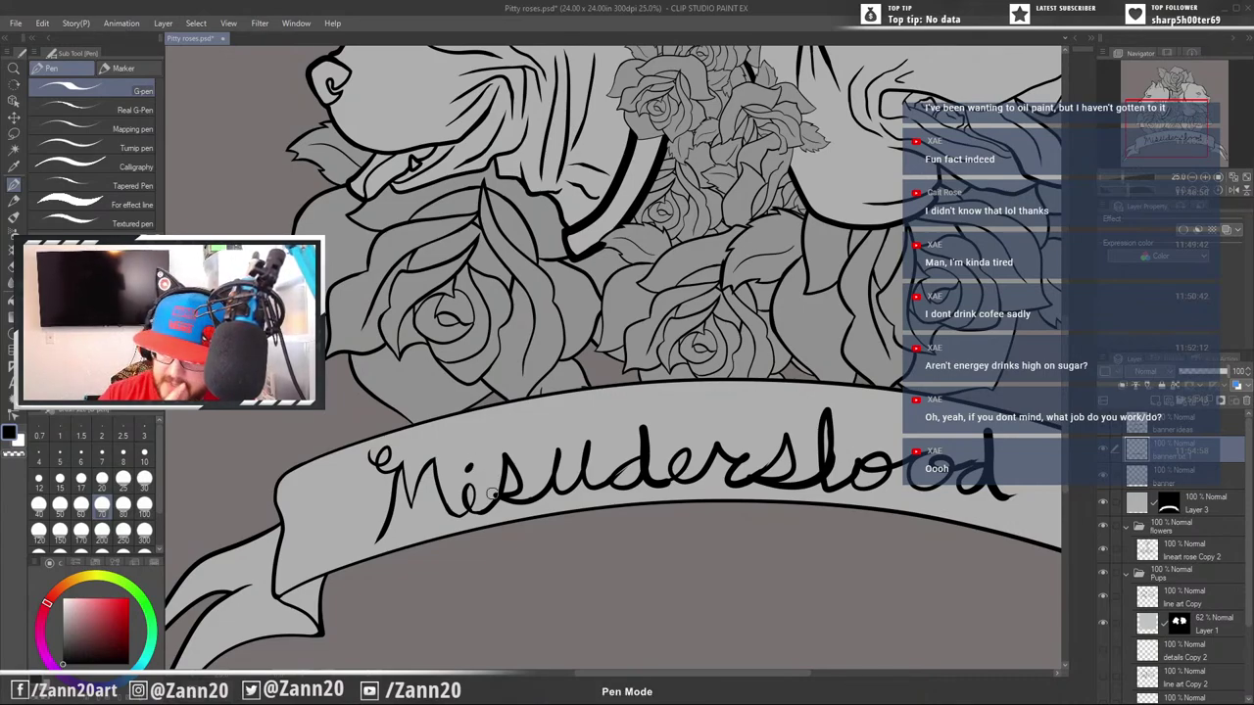
Erase the heavy s after the i and draw a thin lead-in stroke for its replacement
key(e)
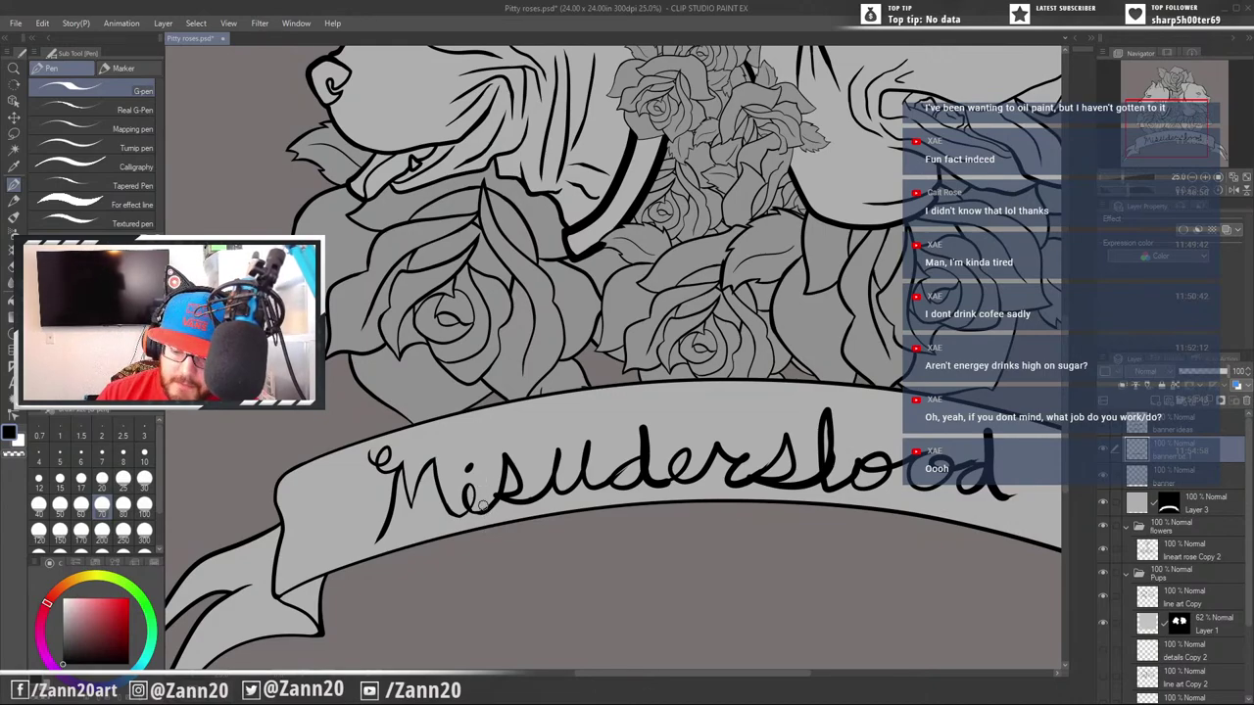
mouse_move(487, 504)
mouse_down()
mouse_move(506, 457)
mouse_move(518, 498)
mouse_move(534, 502)
mouse_up()
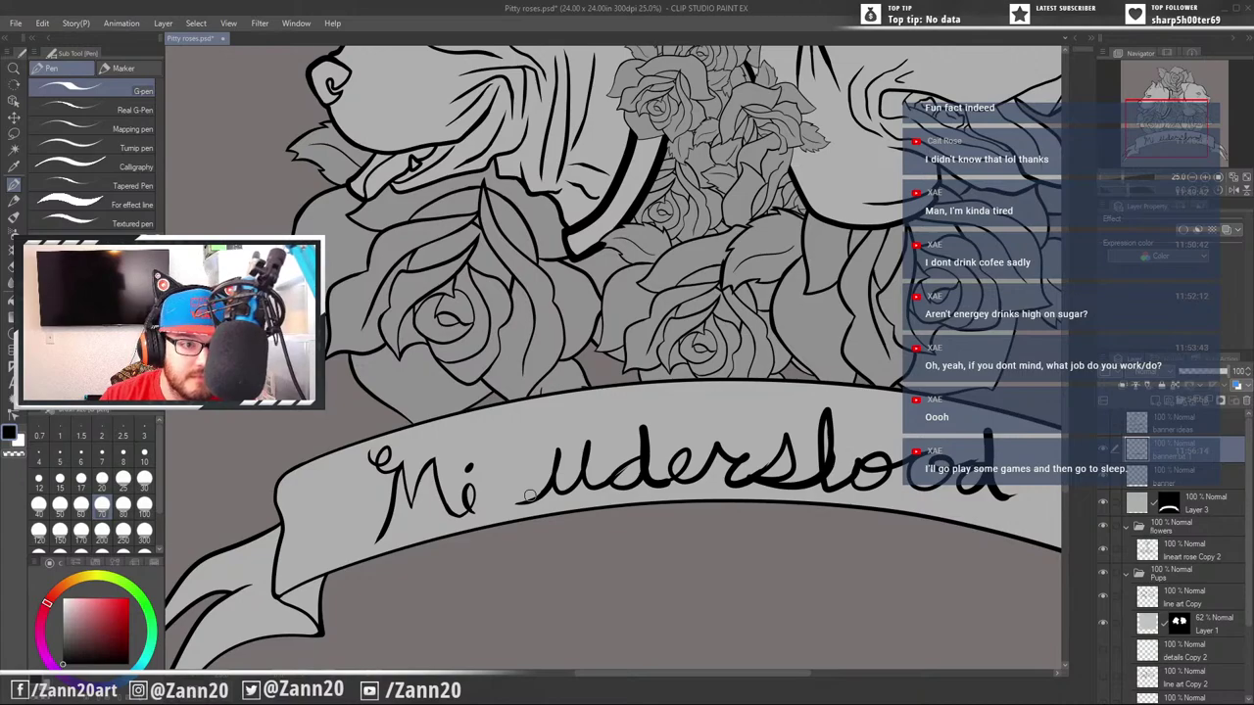
mouse_move(514, 502)
mouse_down()
mouse_move(536, 493)
mouse_move(492, 503)
mouse_move(499, 477)
mouse_up()
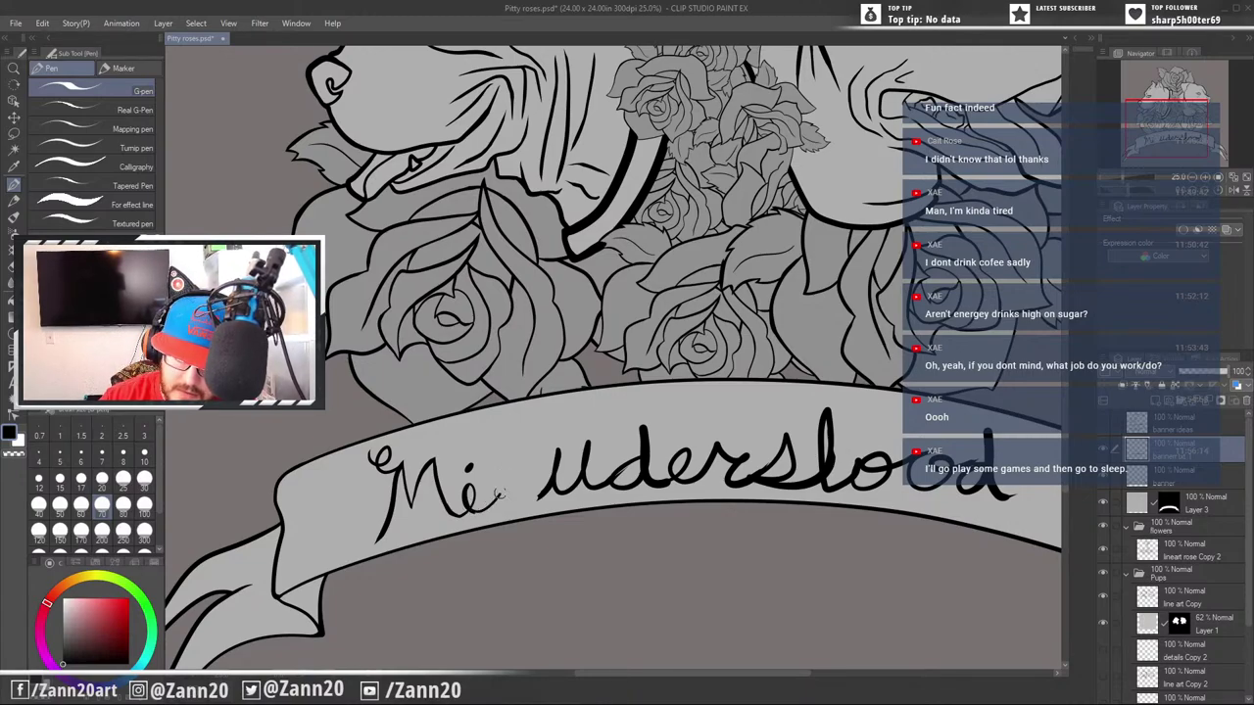
drag(500, 478, 510, 506)
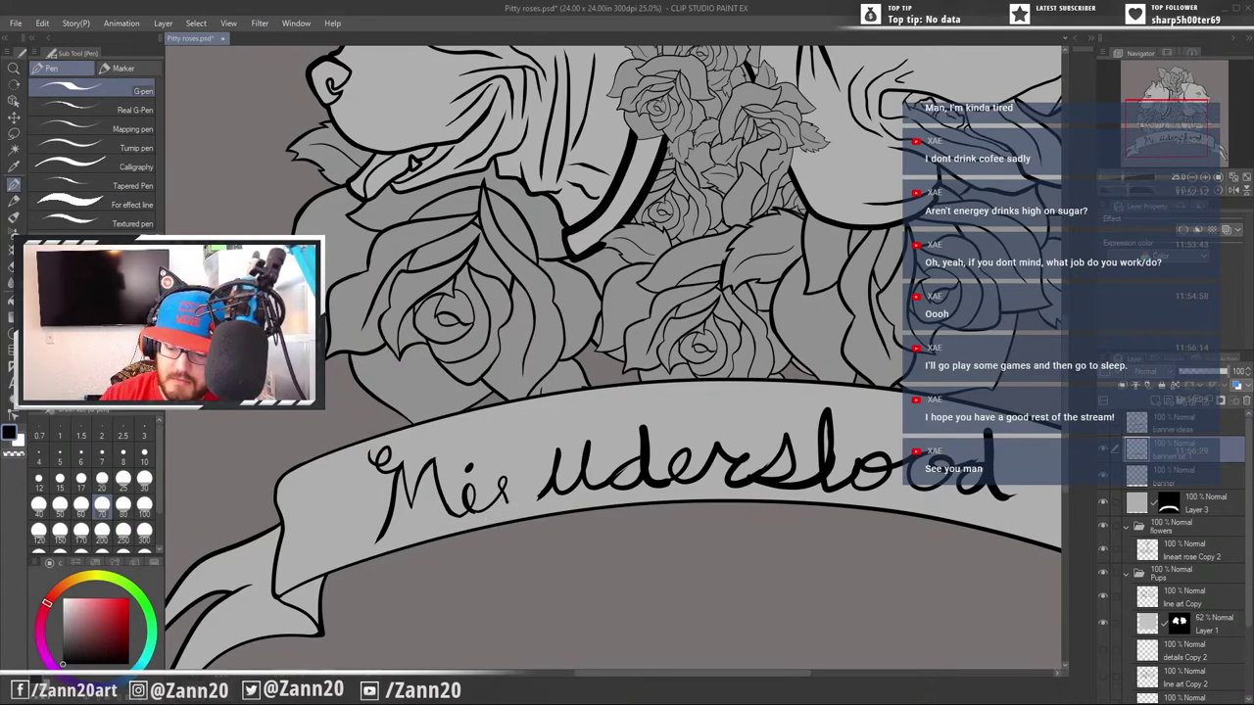
mouse_move(499, 591)
mouse_down()
mouse_move(522, 549)
mouse_move(601, 571)
mouse_up()
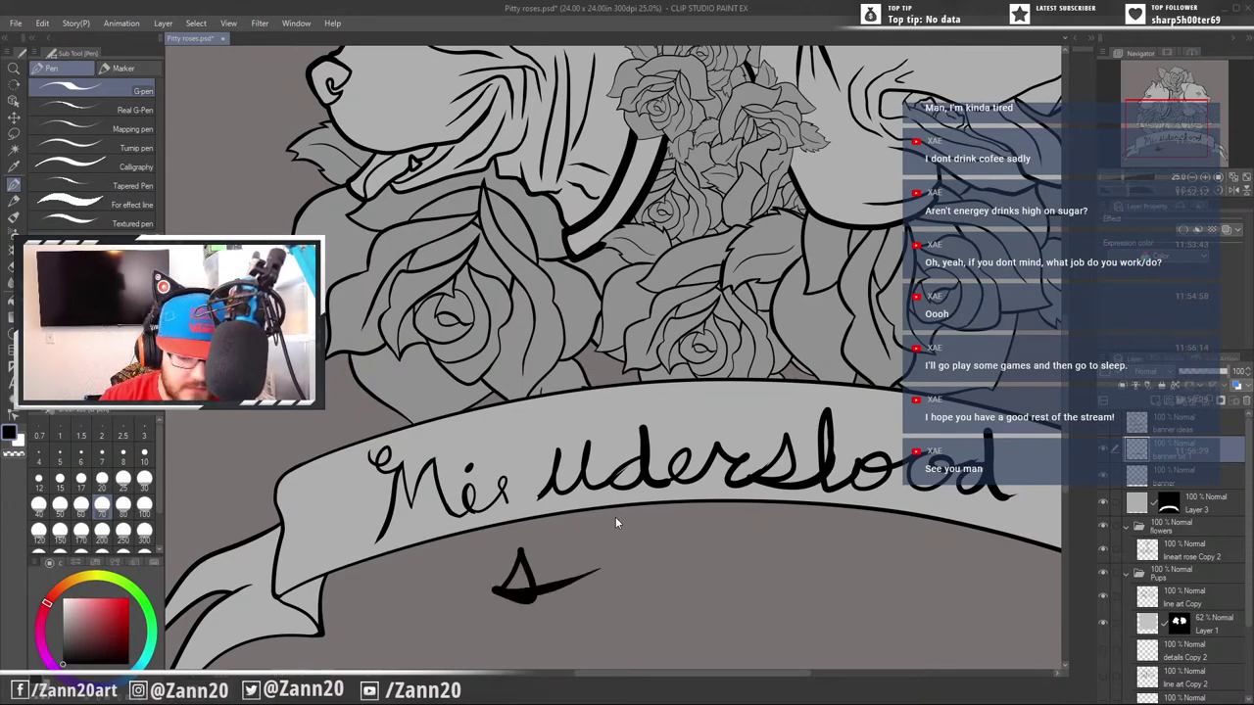
key(ctrl+z)
key(ctrl+z)
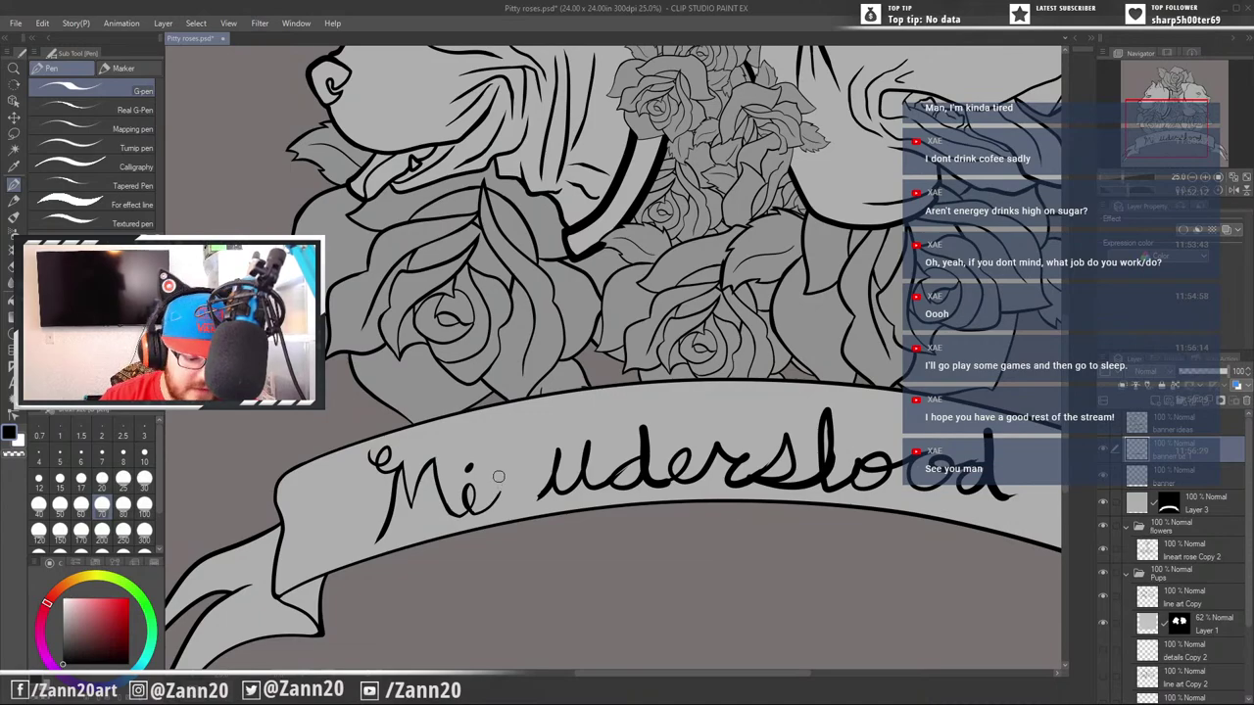
mouse_move(469, 509)
mouse_down()
mouse_move(489, 507)
mouse_move(508, 478)
mouse_move(491, 506)
mouse_move(534, 492)
mouse_up()
key(ctrl+z)
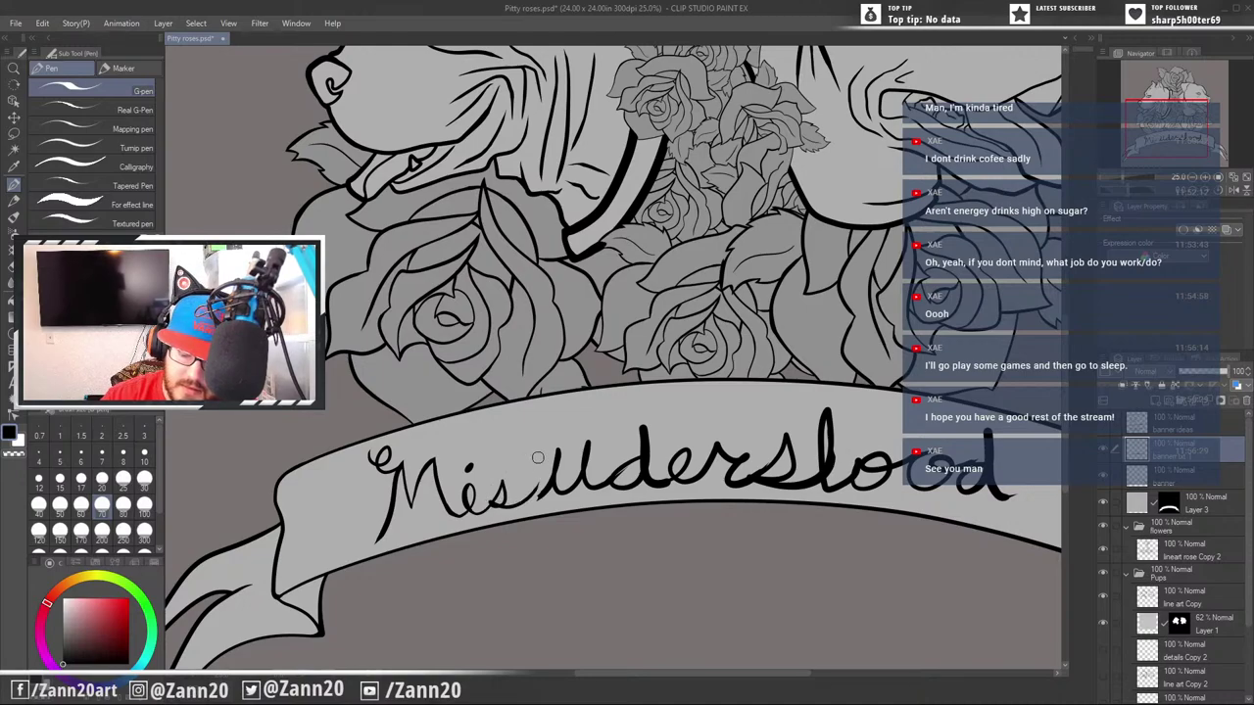
key(ctrl+z)
key(ctrl+z)
key(ctrl+z)
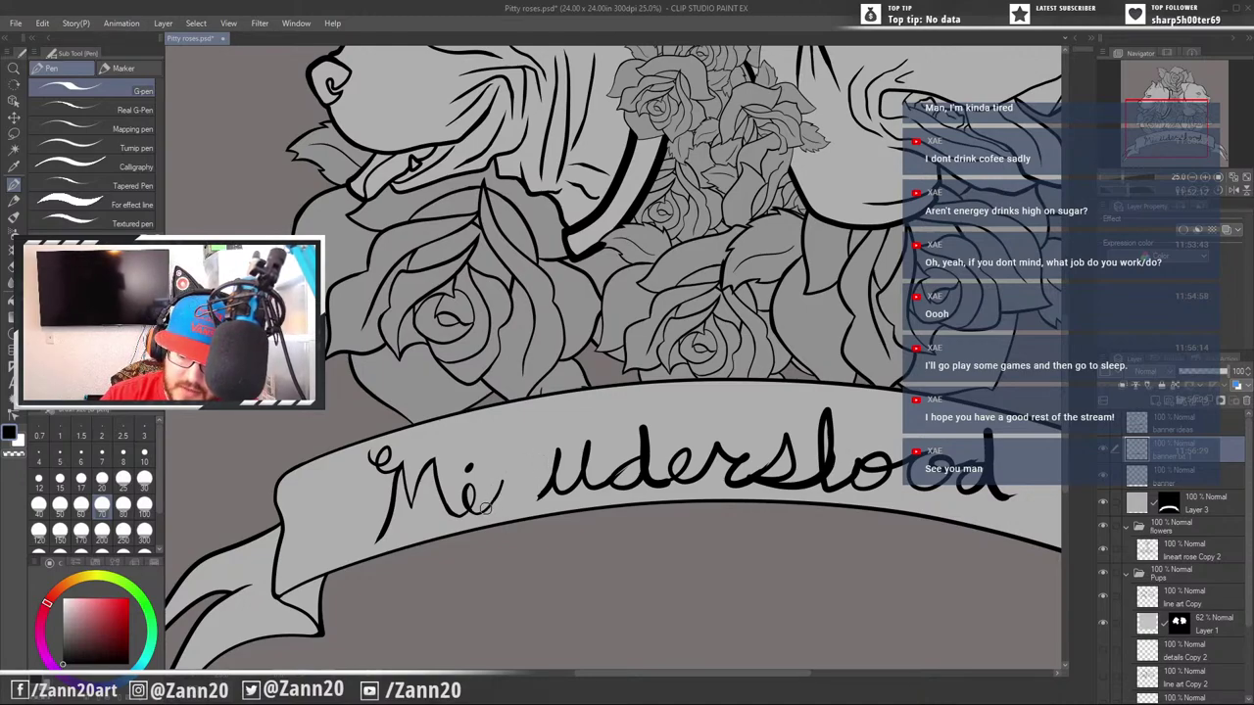
Letter a slimmer script s joined to the i, redoing uneven strokes along the way
drag(490, 505, 505, 479)
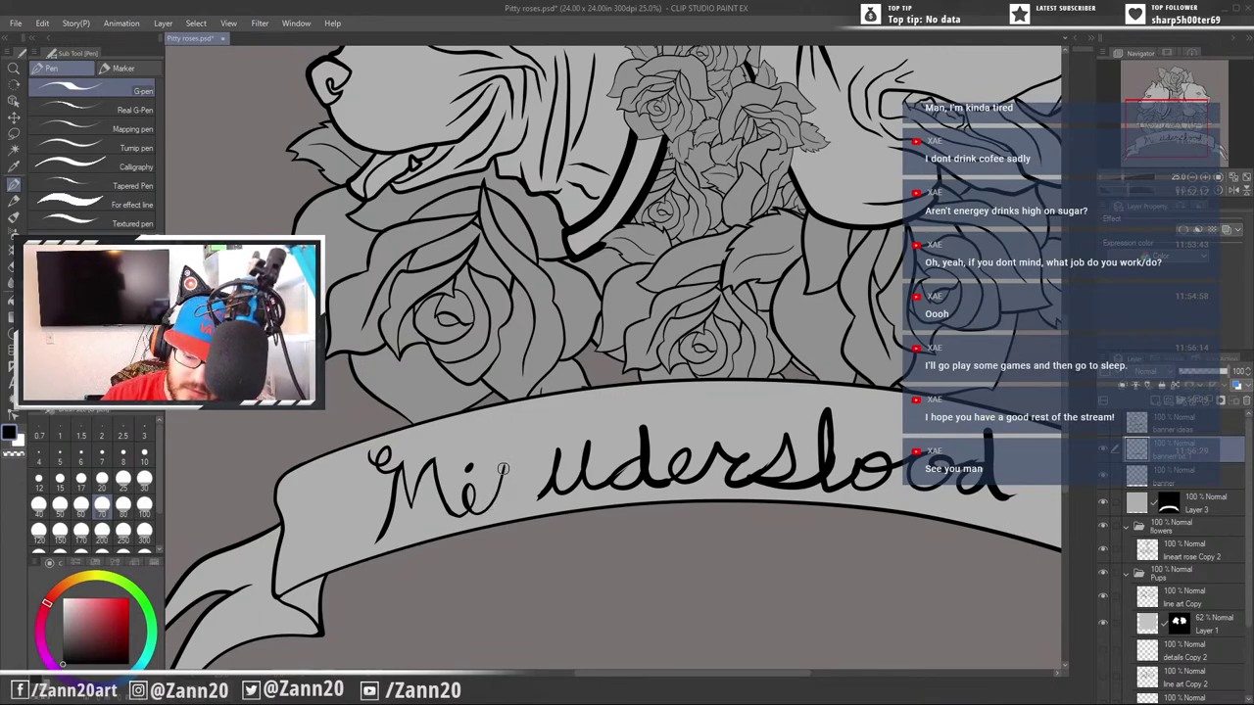
drag(506, 467, 517, 501)
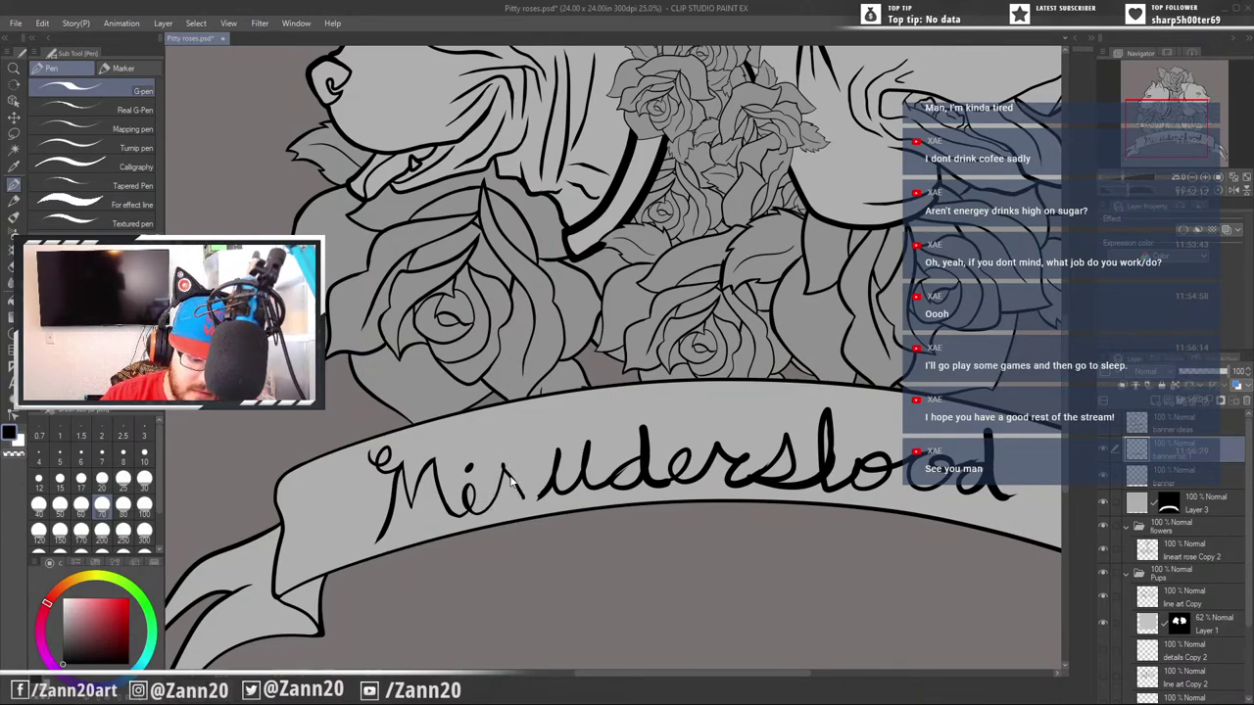
key(ctrl+z)
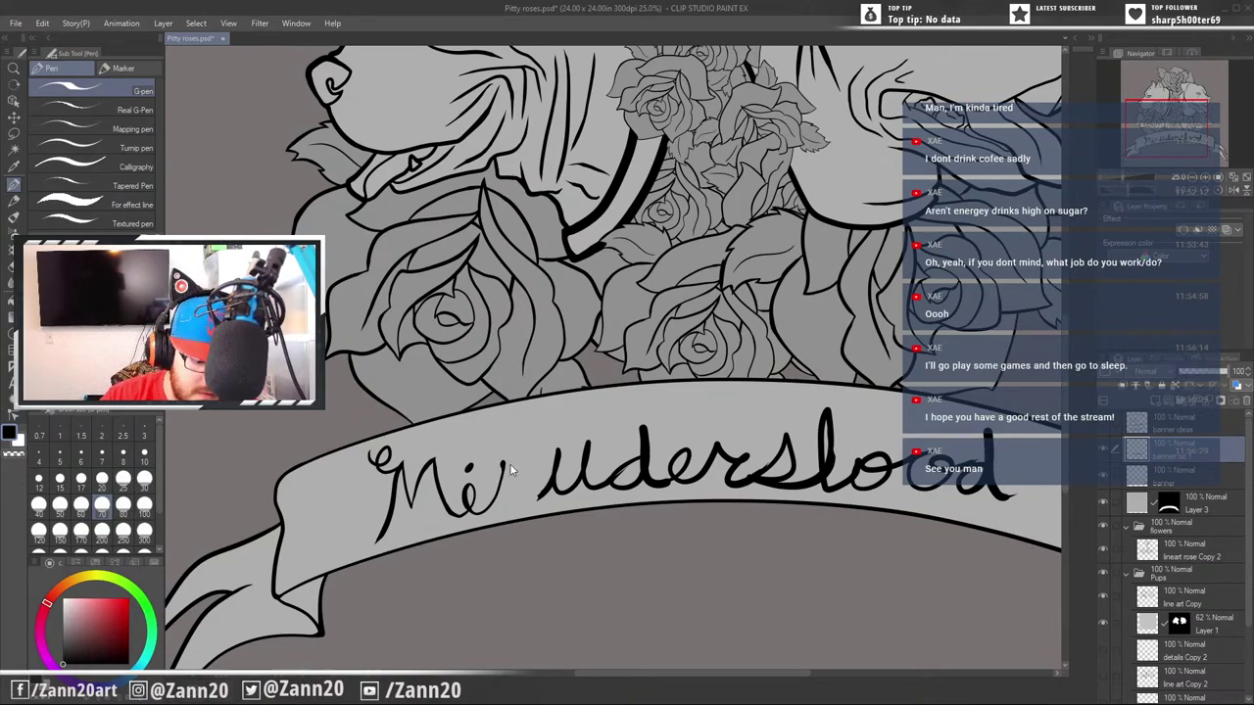
mouse_move(505, 469)
mouse_down()
mouse_move(523, 499)
mouse_move(498, 505)
mouse_up()
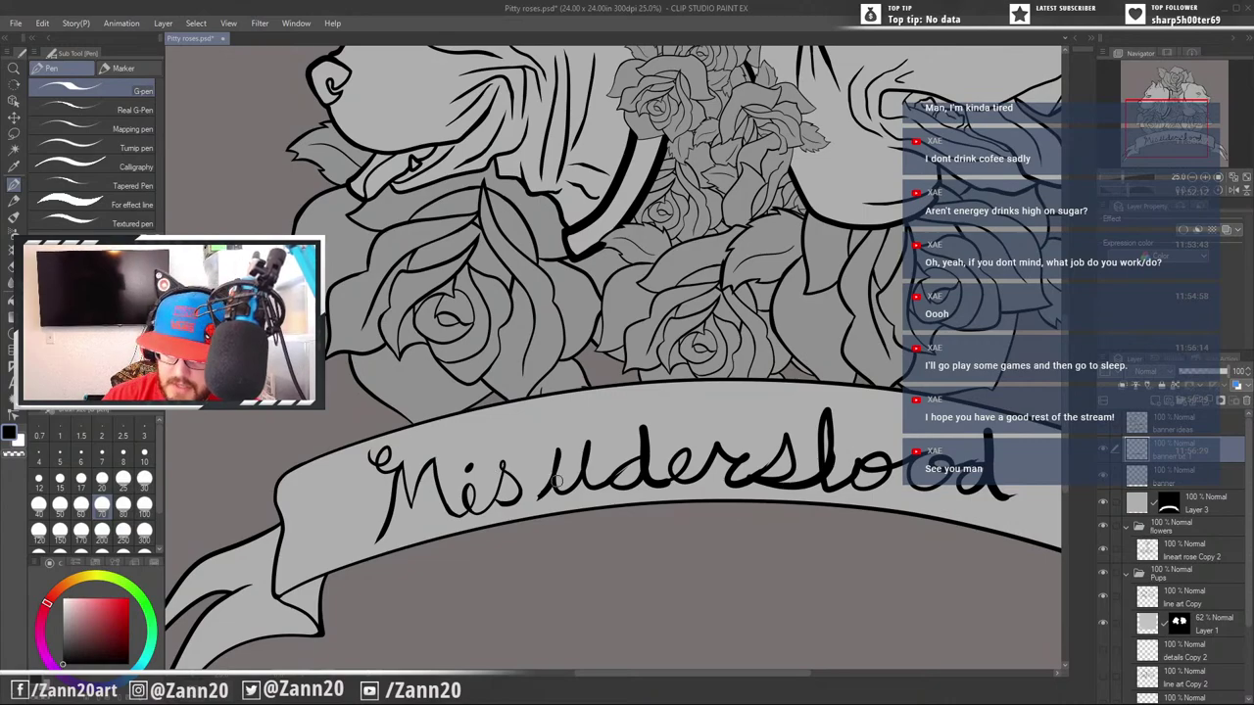
mouse_move(495, 499)
mouse_down()
mouse_move(525, 499)
mouse_move(541, 466)
mouse_up()
key(ctrl+z)
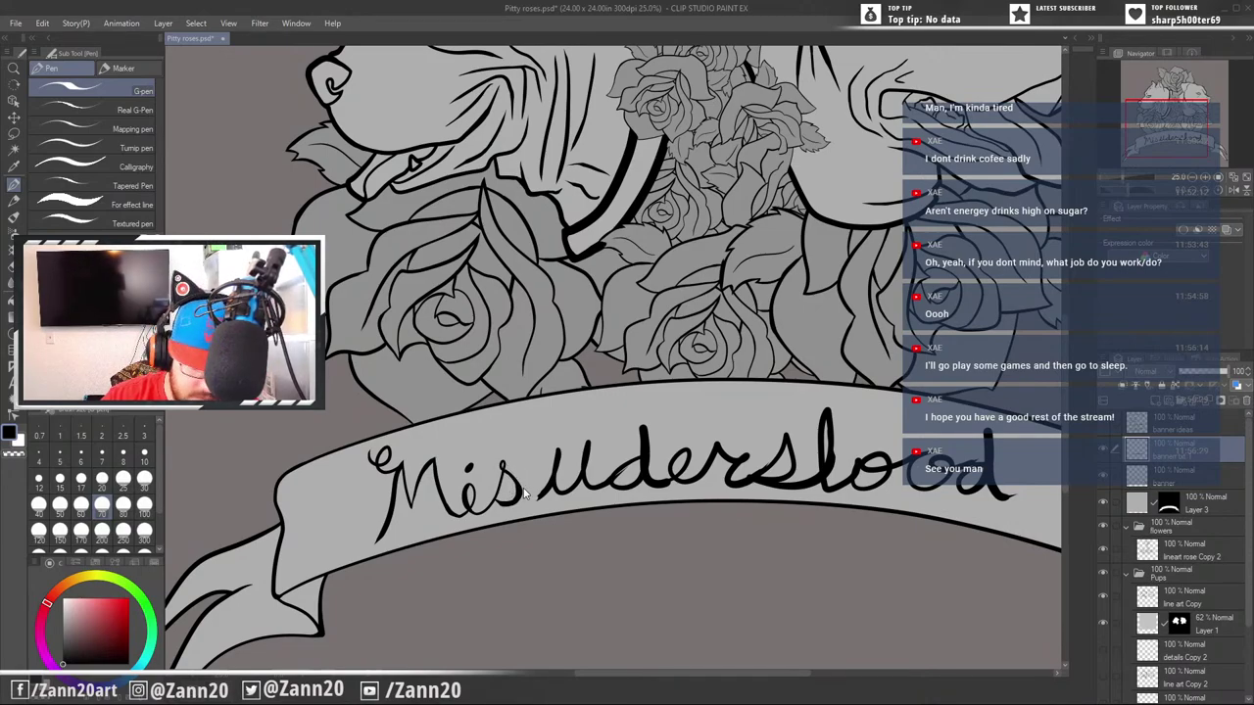
drag(512, 478, 515, 496)
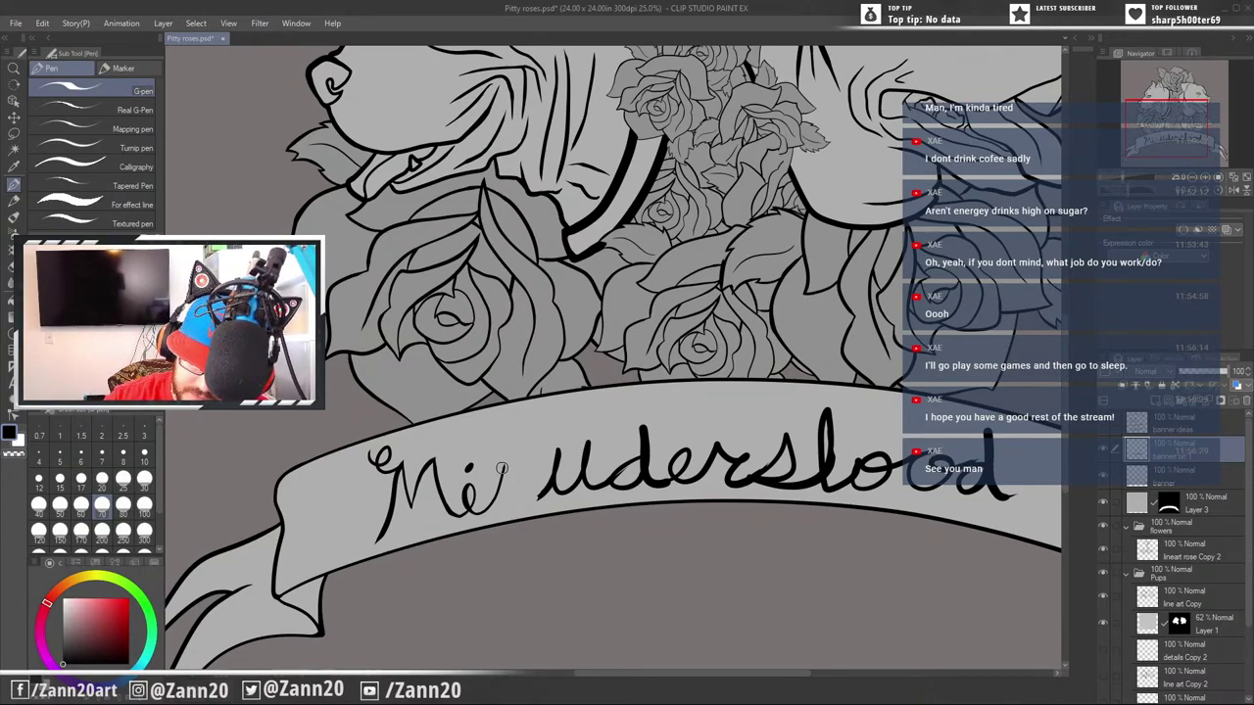
mouse_move(503, 468)
mouse_down()
mouse_move(521, 494)
mouse_move(498, 499)
mouse_up()
key(ctrl+z)
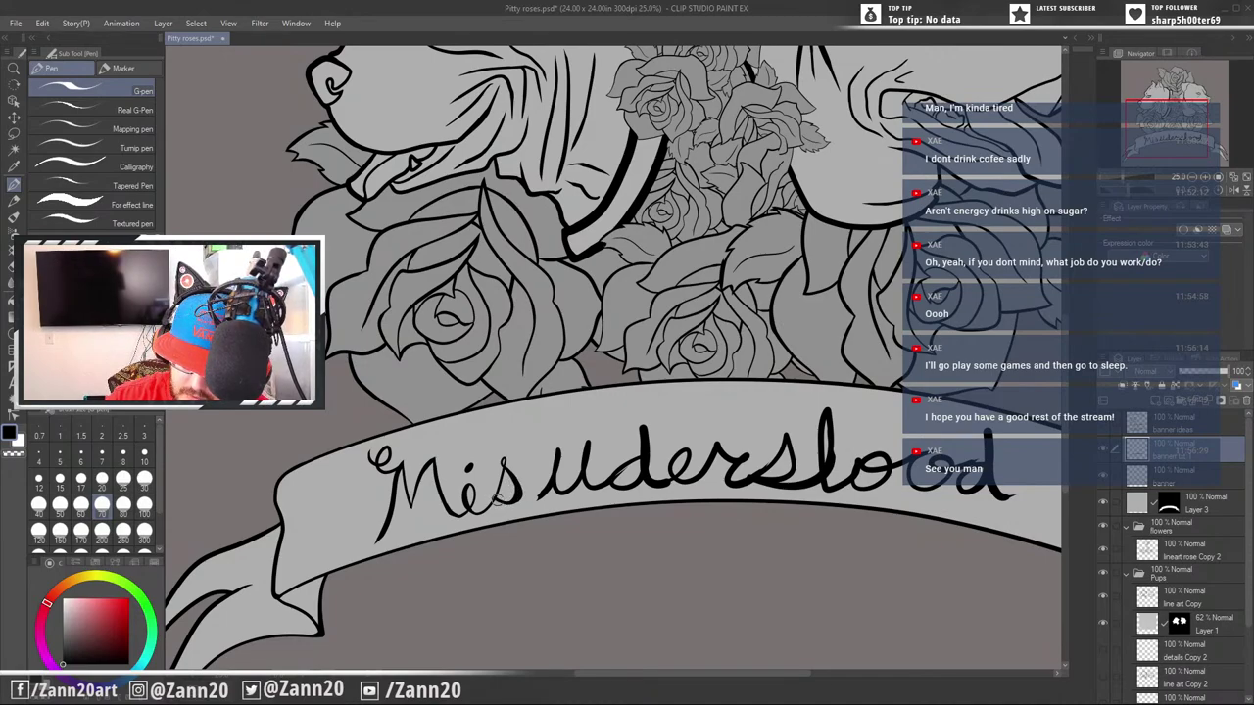
Erase the heavy u after the s and letter a slimmer u joined to the s in its place
key(e)
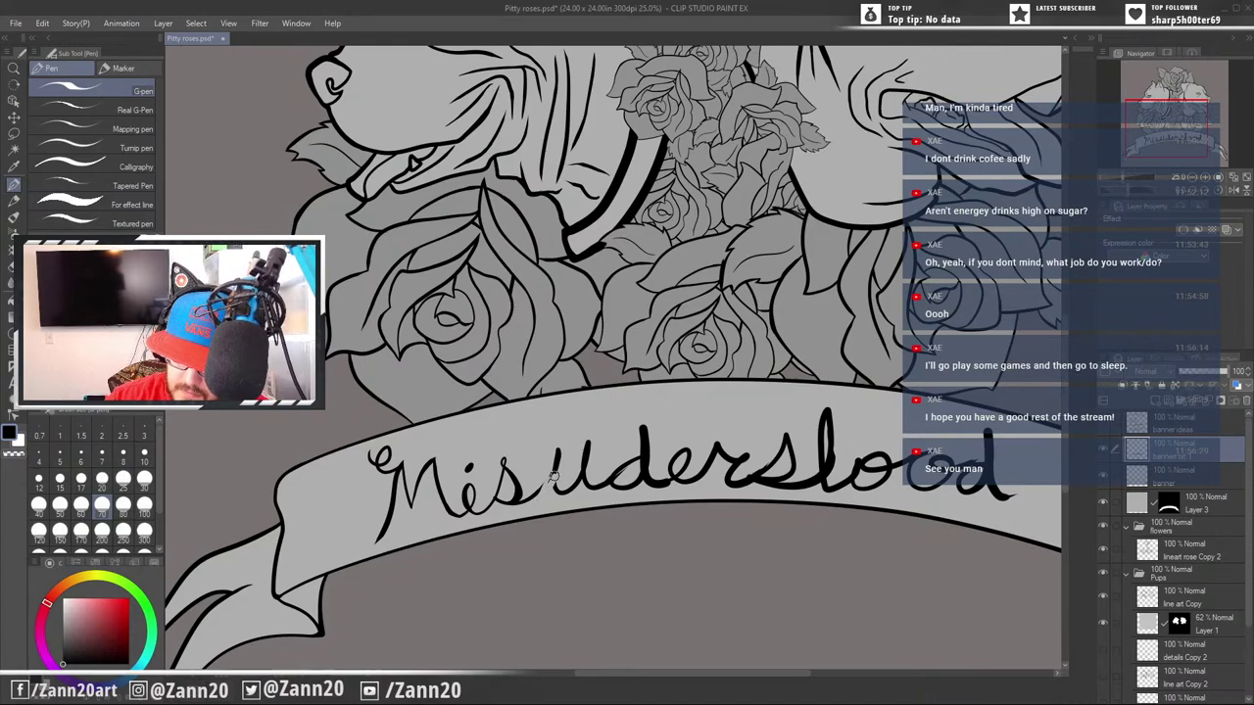
mouse_move(554, 476)
mouse_down()
mouse_move(557, 455)
mouse_move(562, 482)
mouse_move(590, 454)
mouse_move(593, 481)
mouse_move(606, 485)
mouse_up()
key(p)
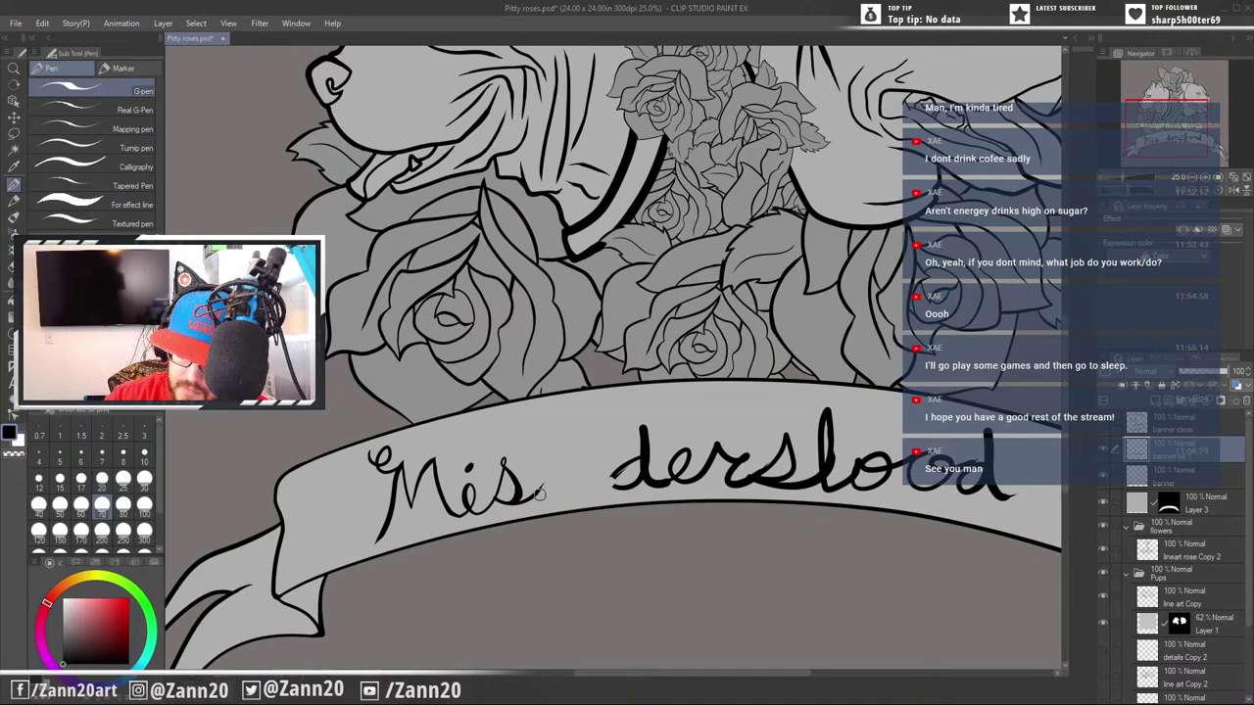
drag(536, 491, 550, 460)
key(ctrl+z)
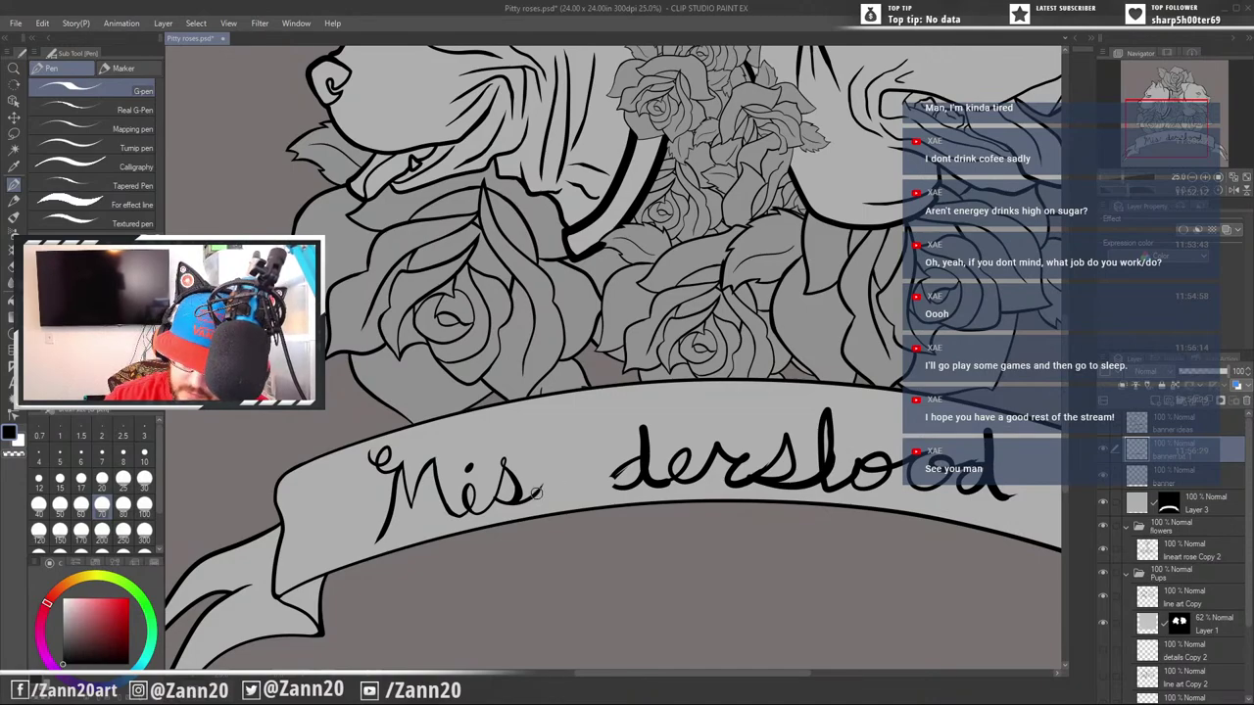
mouse_move(552, 460)
mouse_down()
mouse_move(572, 487)
mouse_move(575, 456)
mouse_move(591, 474)
mouse_up()
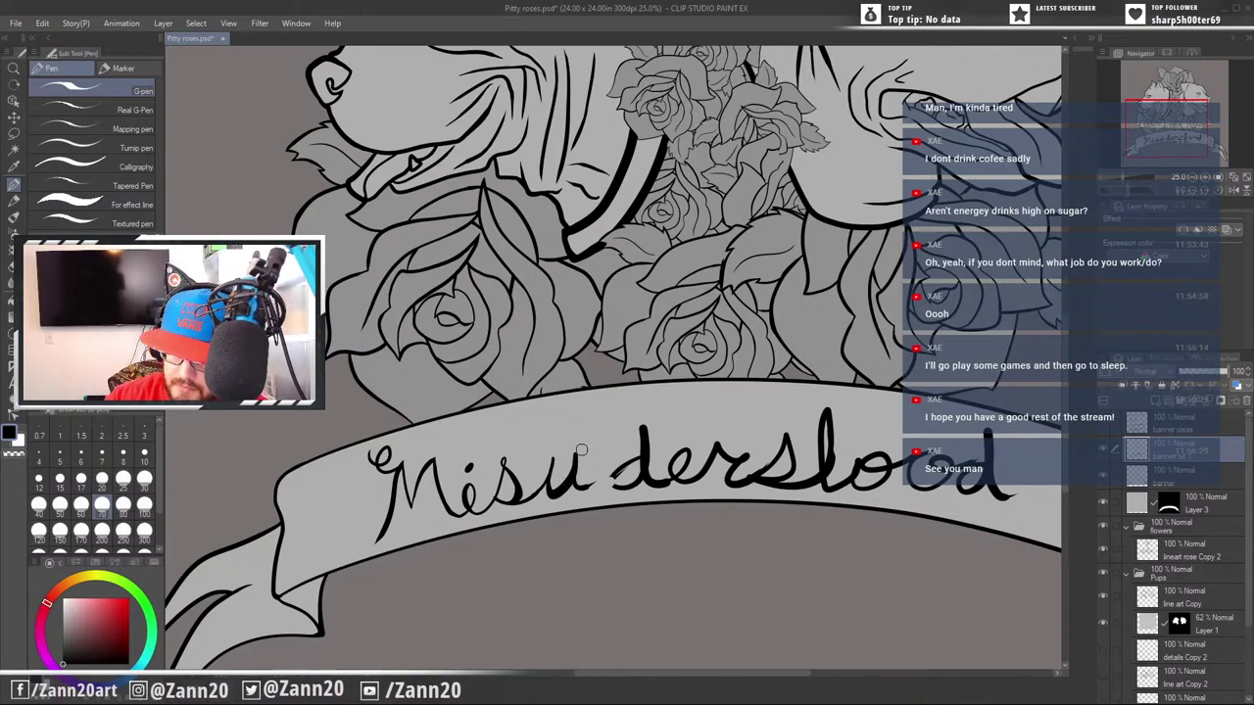
Erase the heavy d between the new u and the e to make room for the missing n
key(e)
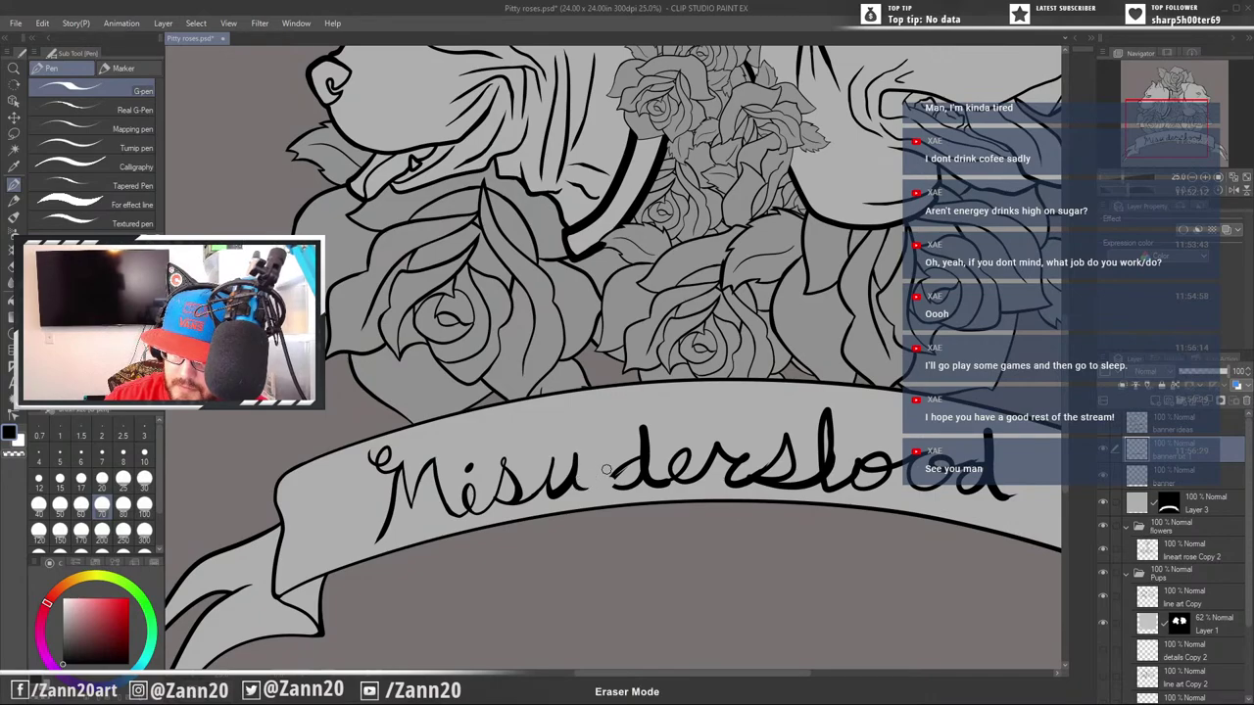
key(p)
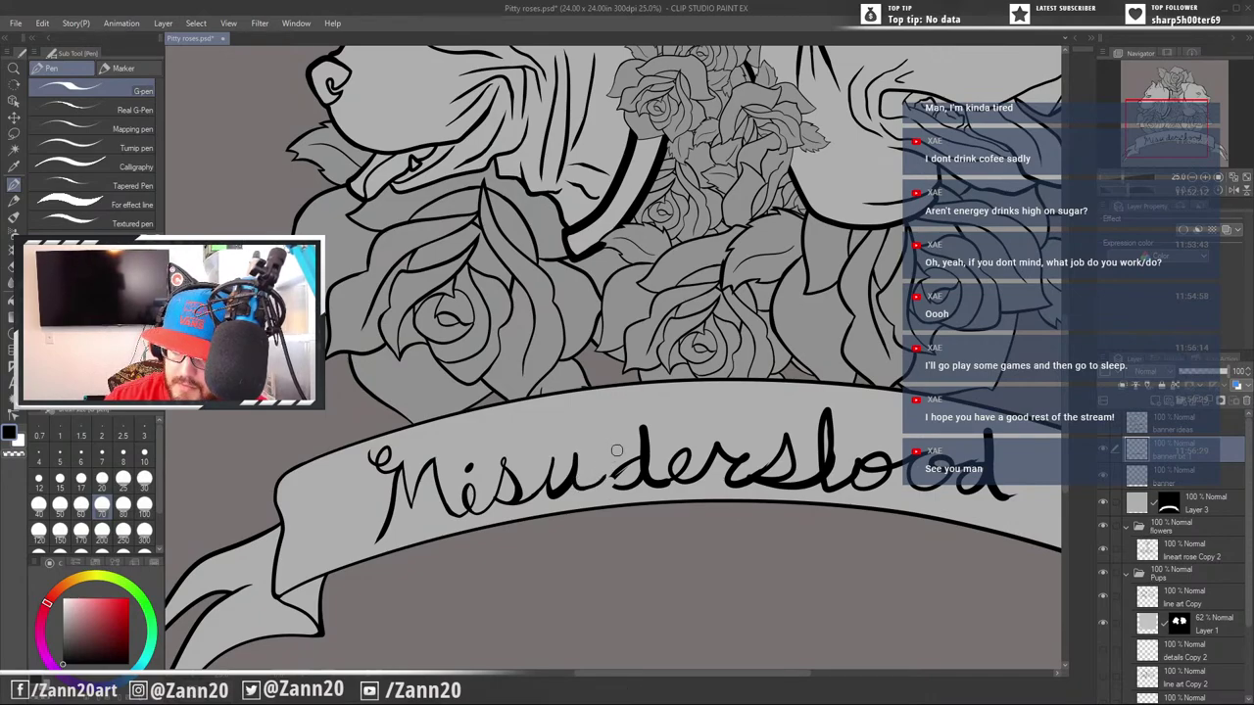
key(e)
mouse_move(629, 459)
mouse_down()
mouse_move(617, 473)
mouse_move(637, 463)
mouse_move(626, 489)
mouse_move(646, 462)
mouse_move(640, 448)
mouse_up()
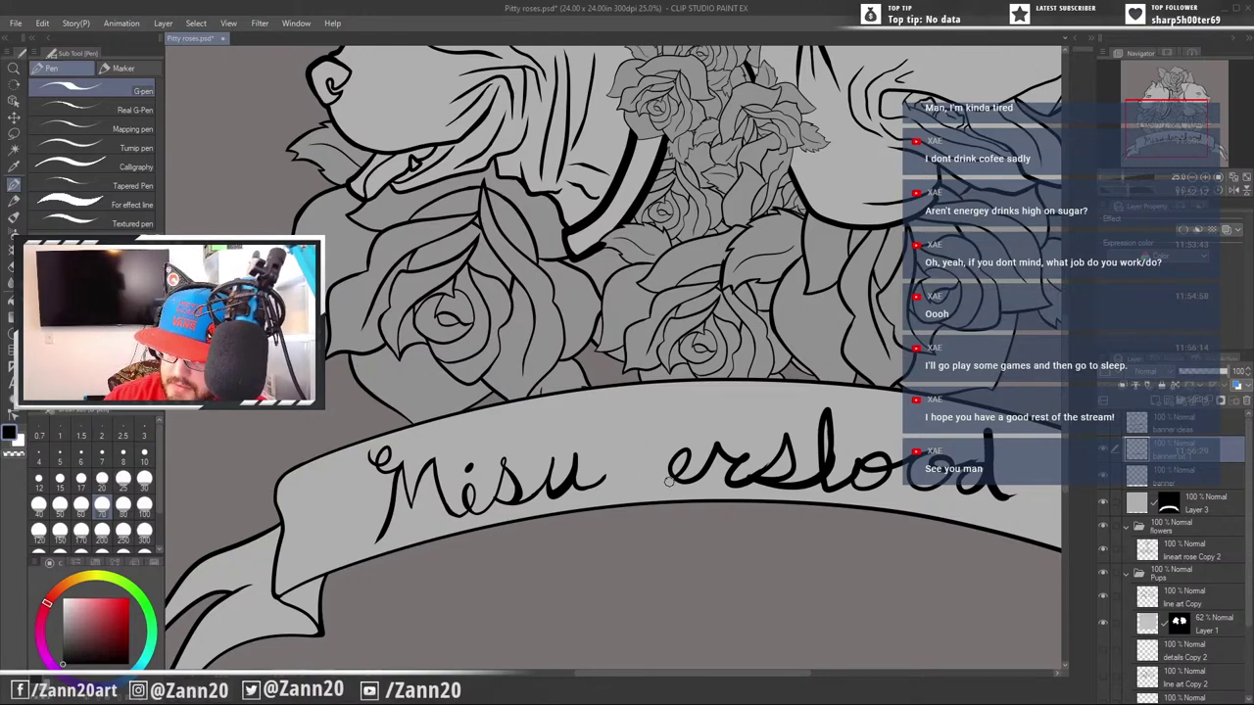
key(p)
mouse_move(596, 483)
mouse_down()
mouse_move(613, 449)
mouse_move(608, 485)
mouse_move(613, 457)
mouse_move(629, 459)
mouse_move(654, 484)
mouse_up()
key(ctrl+z)
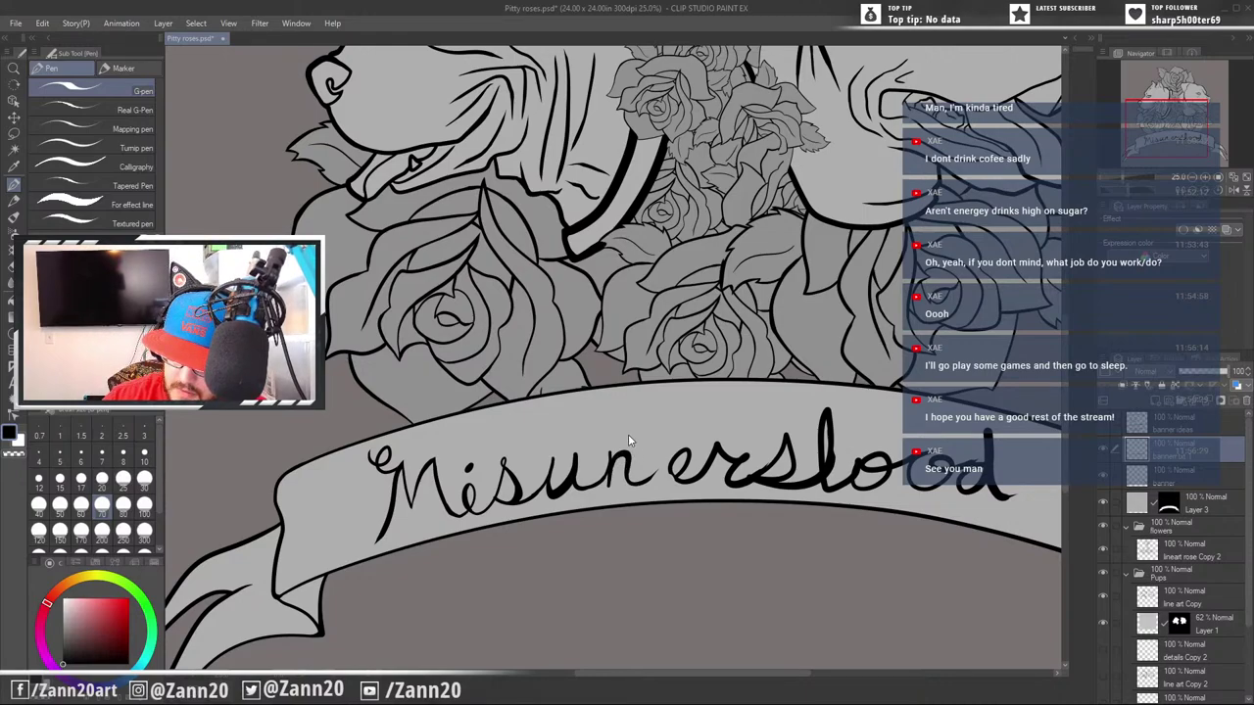
key(ctrl+z)
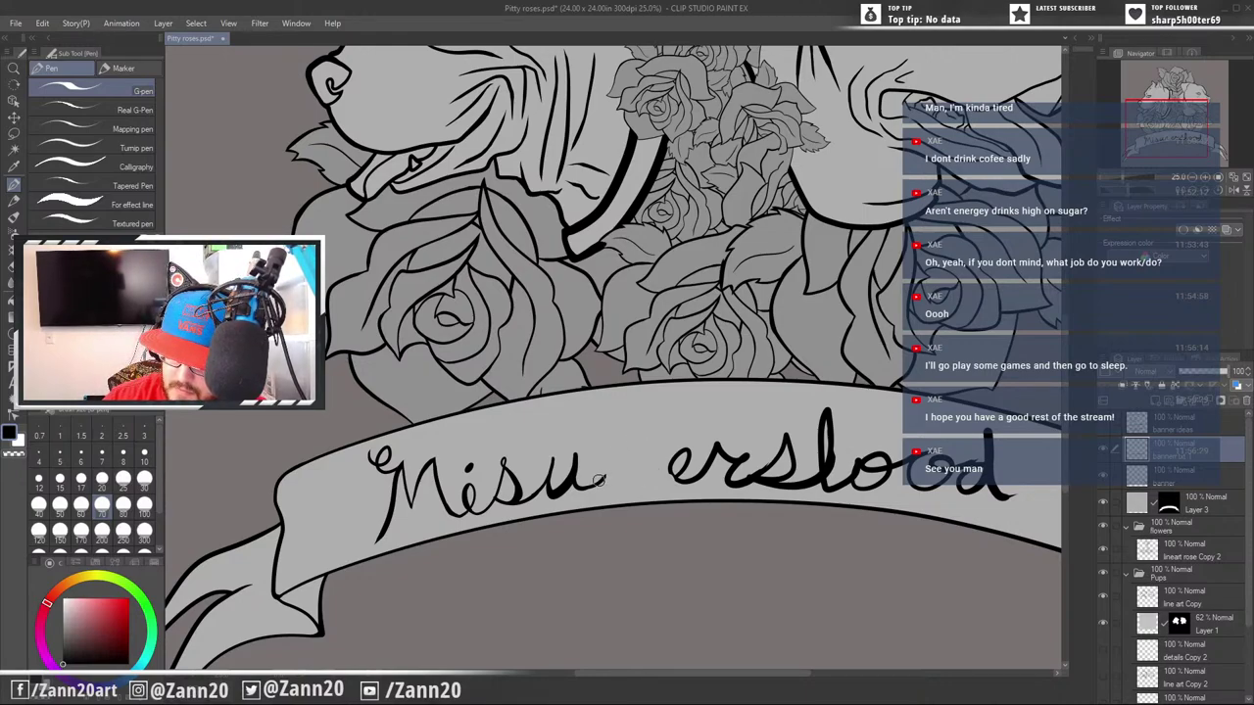
drag(602, 479, 618, 441)
key(ctrl+z)
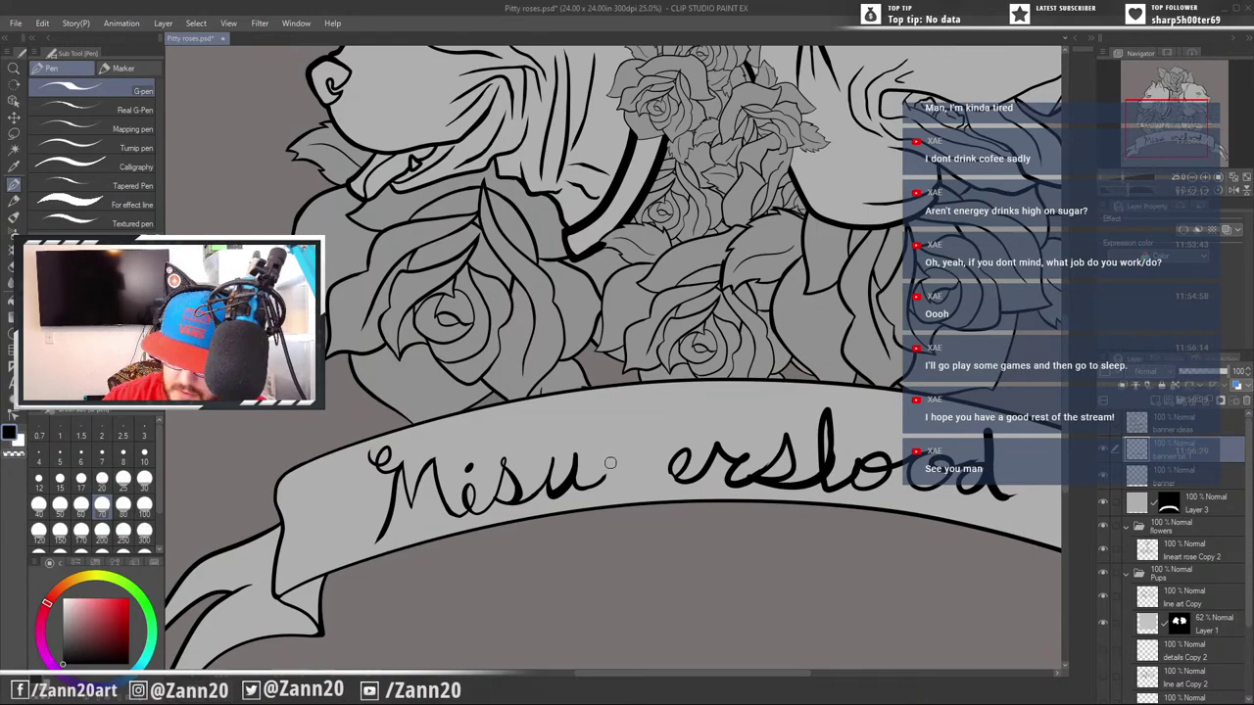
Trim the u's exit stroke and letter a slim script n after it, redoing uneven strokes along the way
key(e)
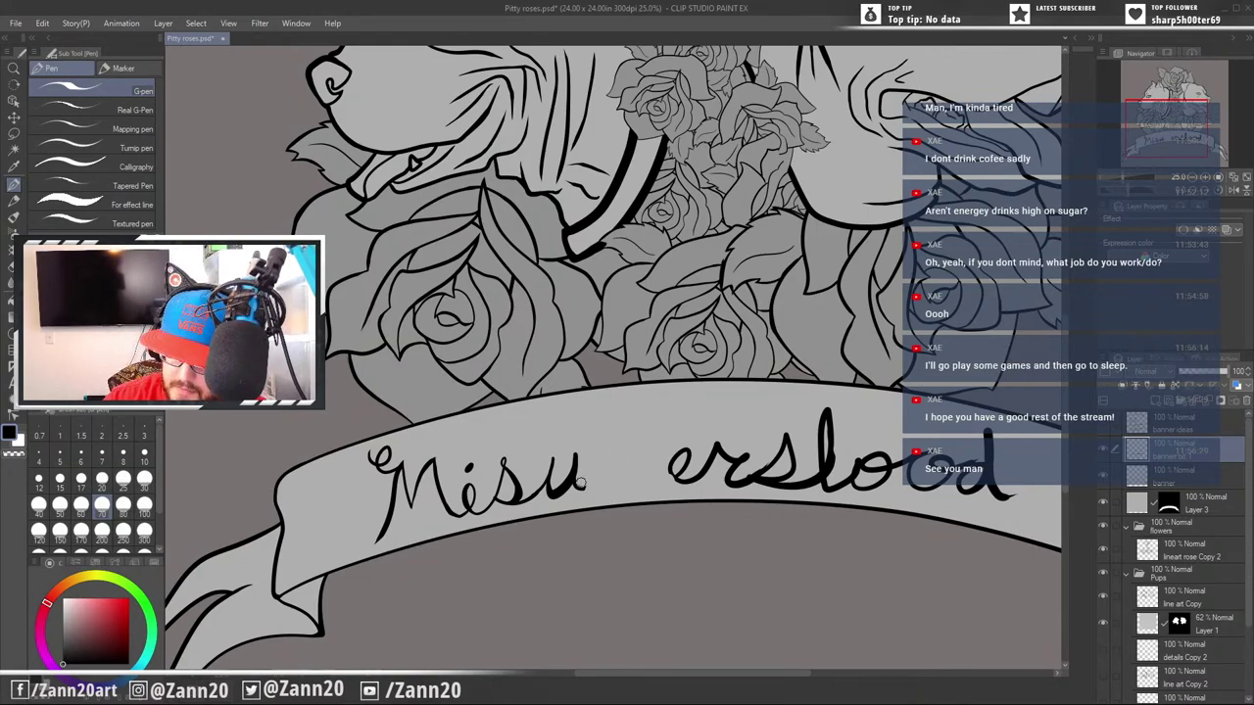
key(p)
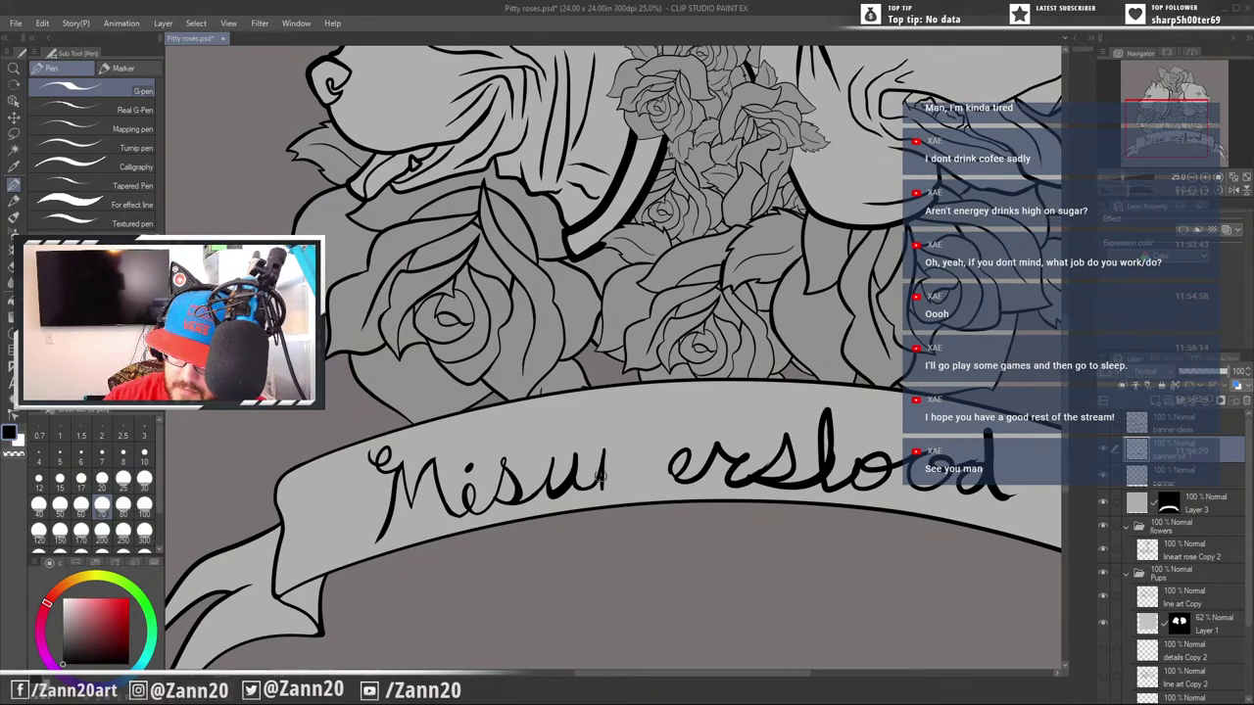
mouse_move(601, 476)
mouse_down()
mouse_move(617, 450)
mouse_move(636, 479)
mouse_up()
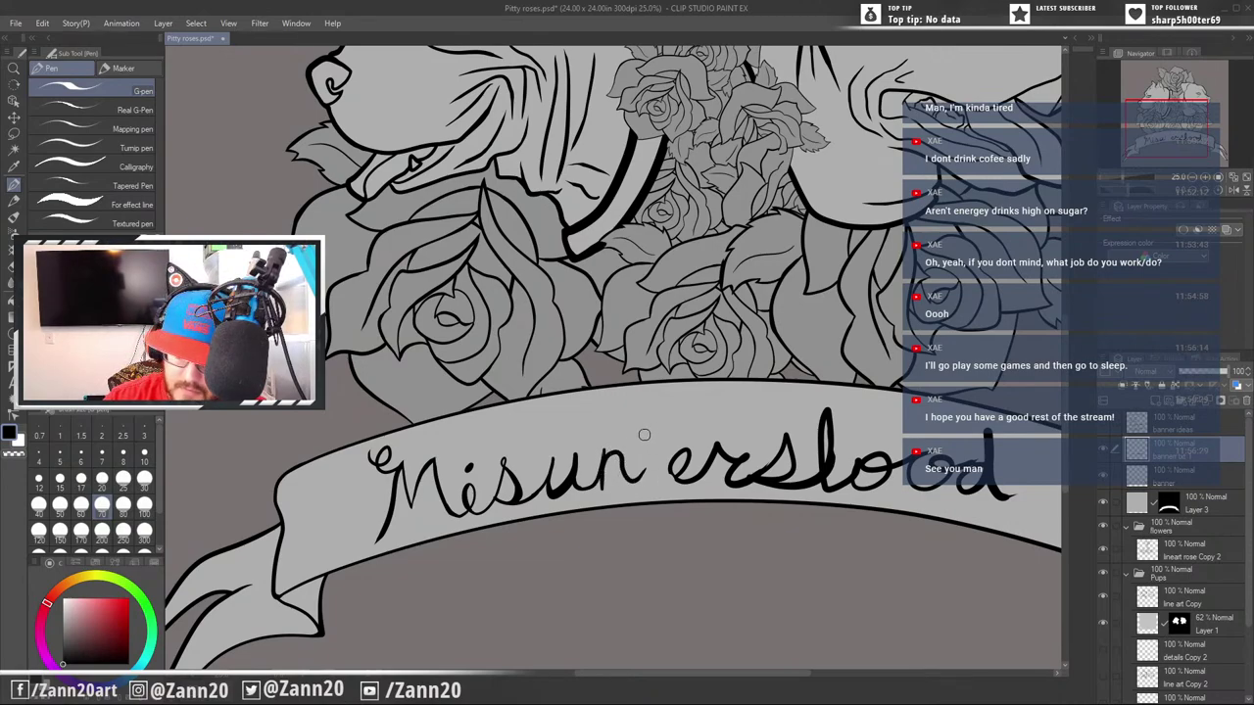
key(ctrl+z)
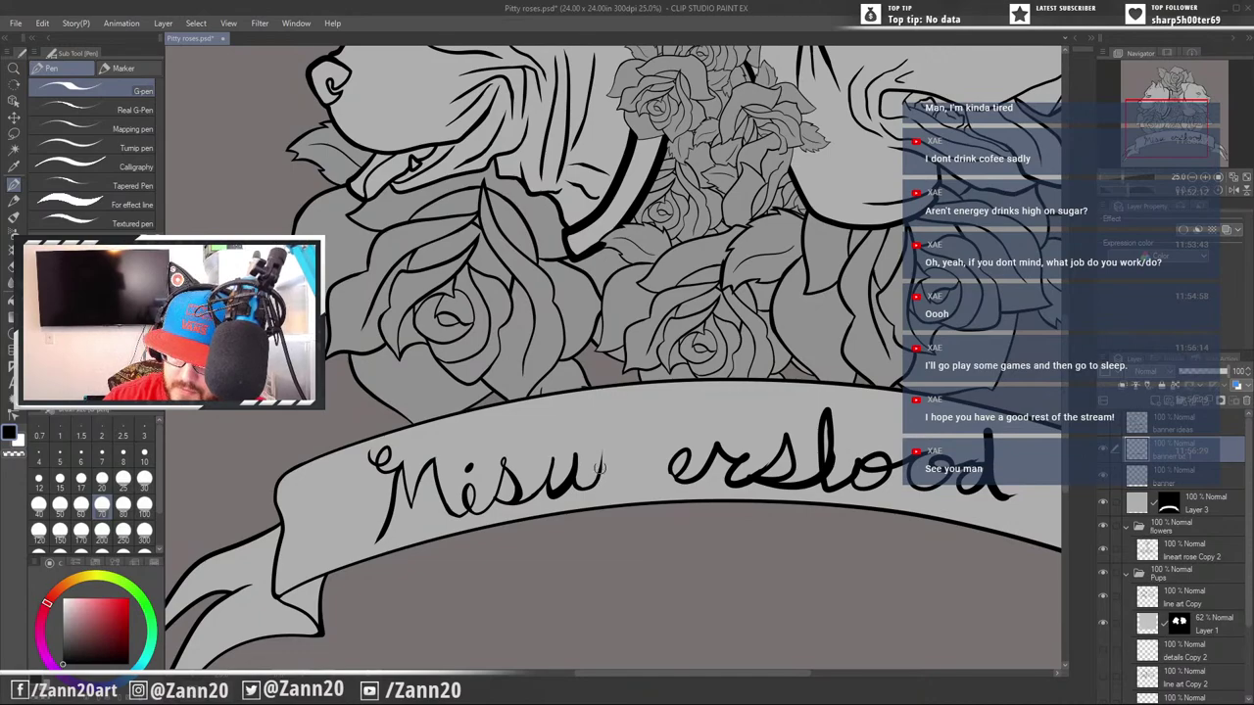
mouse_move(600, 469)
mouse_down()
mouse_move(604, 487)
mouse_move(618, 462)
mouse_move(621, 474)
mouse_move(651, 460)
mouse_up()
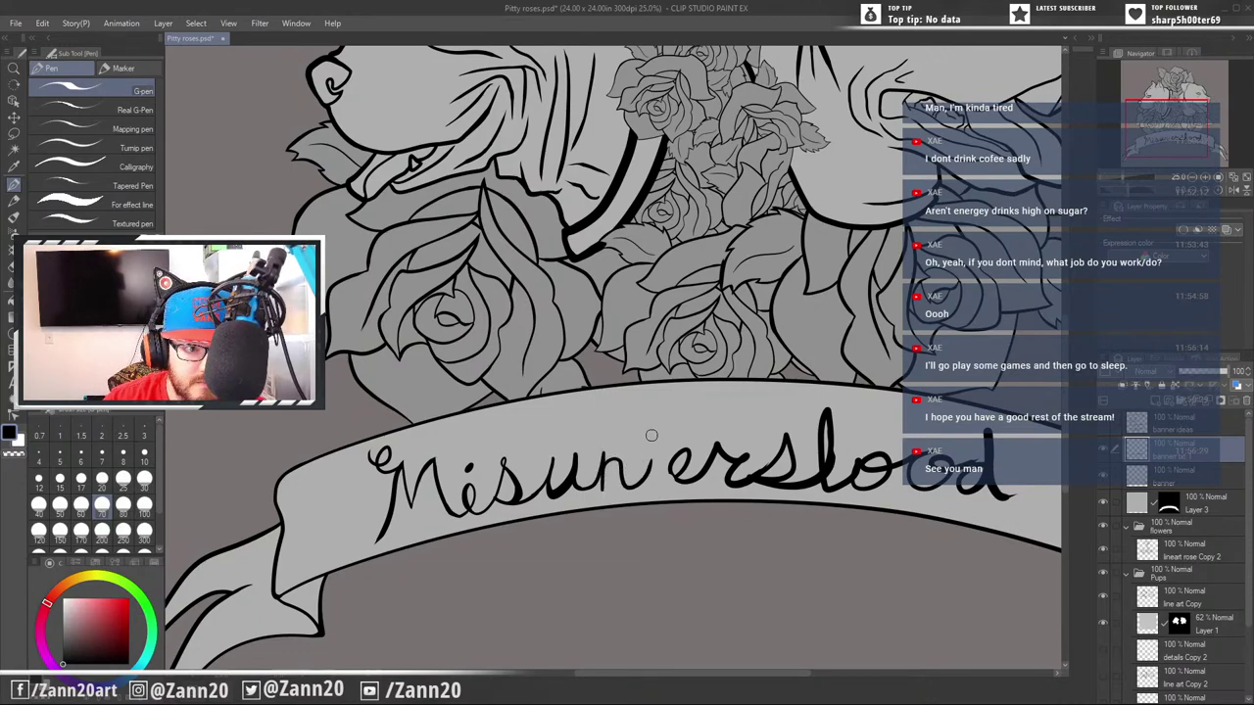
key(ctrl+z)
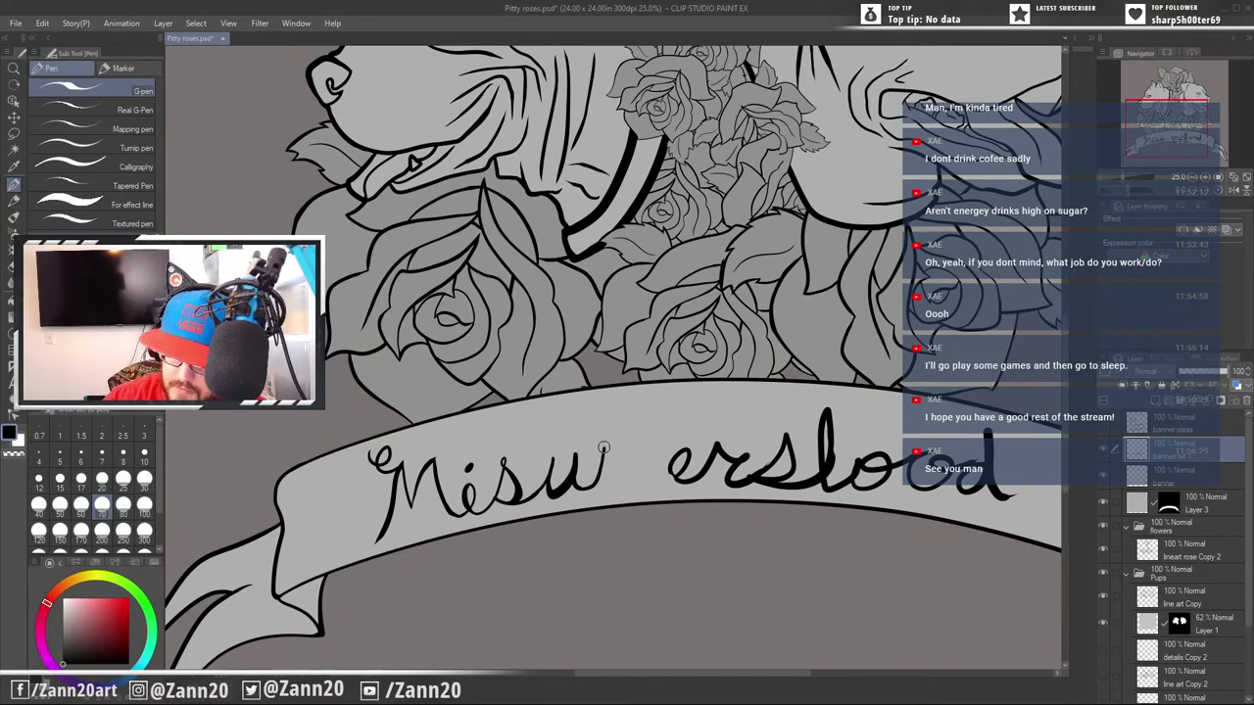
mouse_move(604, 448)
mouse_down()
mouse_move(604, 484)
mouse_move(617, 461)
mouse_move(636, 482)
mouse_move(606, 471)
mouse_move(613, 455)
mouse_move(601, 453)
mouse_move(599, 491)
mouse_move(618, 461)
mouse_move(634, 470)
mouse_move(604, 450)
mouse_move(604, 489)
mouse_move(615, 449)
mouse_move(643, 485)
mouse_move(604, 450)
mouse_move(598, 489)
mouse_move(621, 446)
mouse_move(629, 482)
mouse_move(646, 472)
mouse_up()
key(ctrl+z)
key(ctrl+z)
key(ctrl+z)
key(ctrl+z)
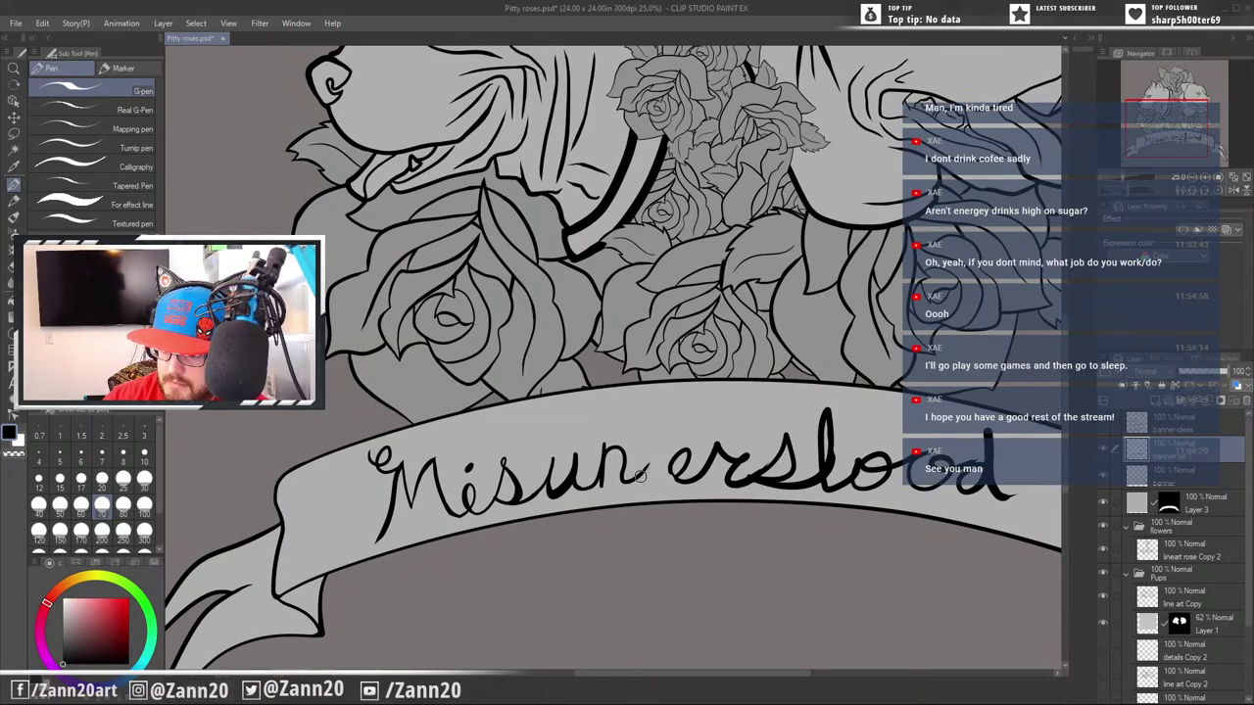
Erase the heavy e after the new n to make room for the d
key(e)
drag(686, 449, 687, 480)
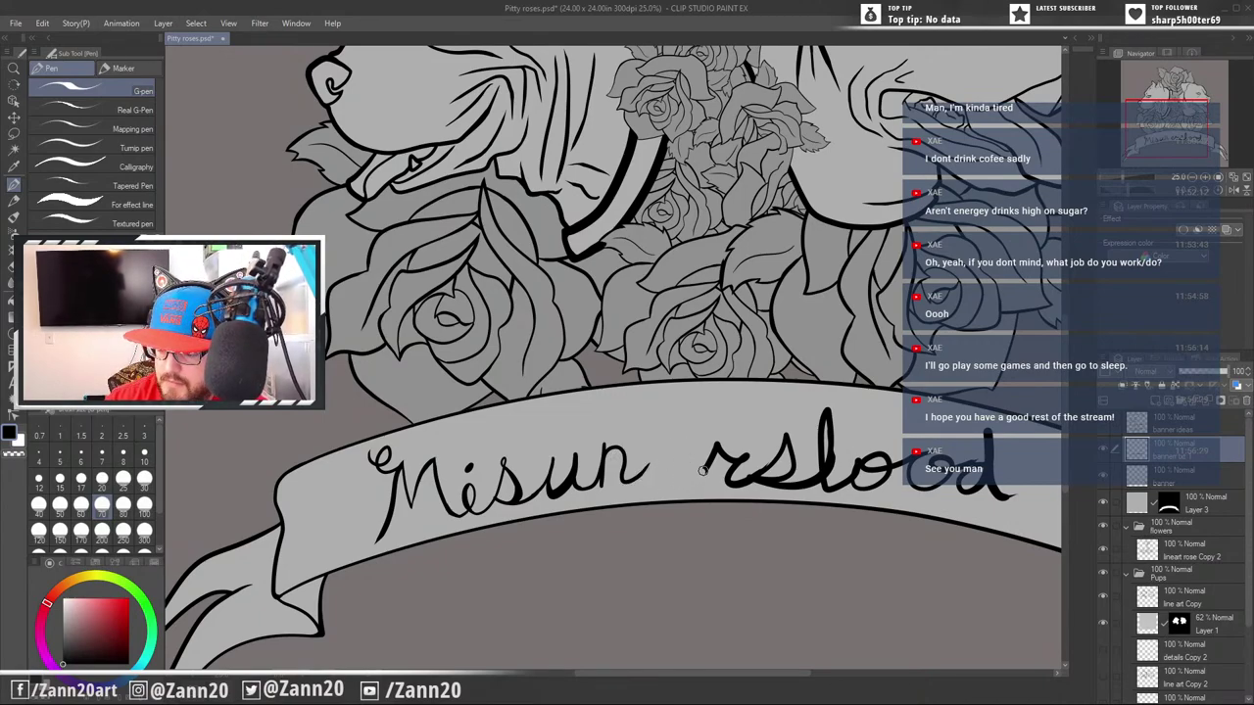
key(p)
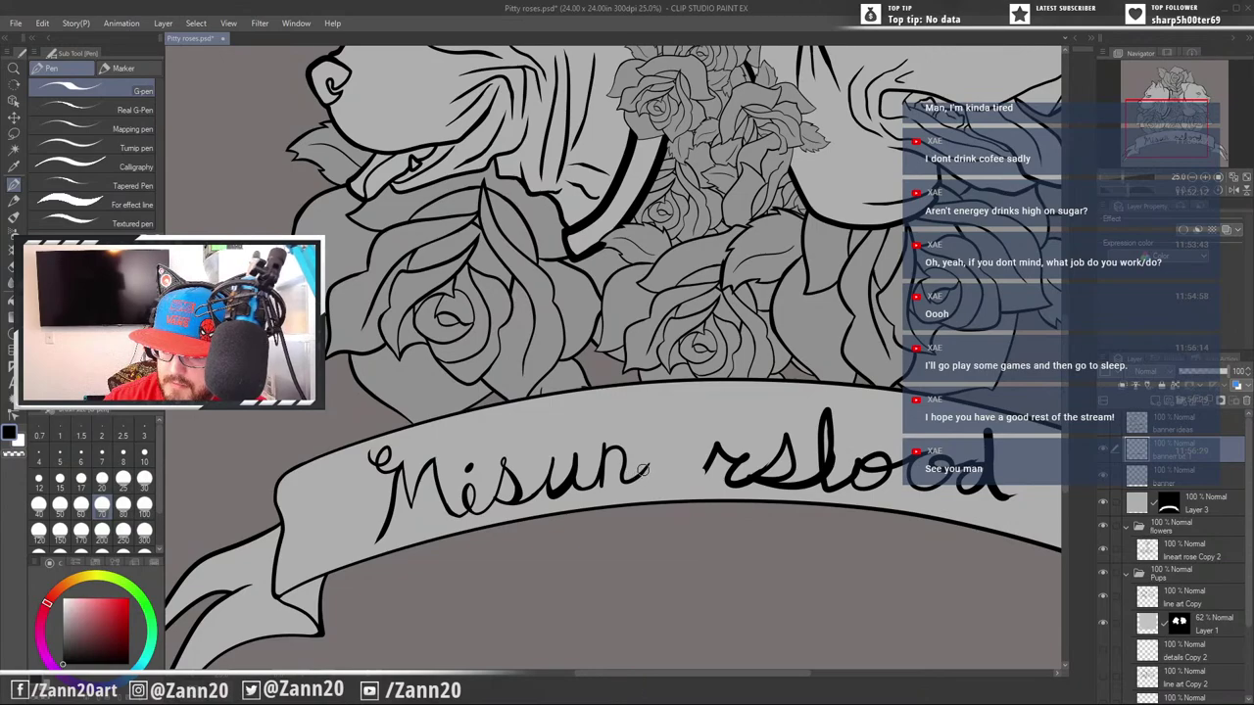
mouse_move(659, 456)
mouse_down()
mouse_move(649, 485)
mouse_move(667, 428)
mouse_move(669, 486)
mouse_move(659, 452)
mouse_move(647, 476)
mouse_move(672, 426)
mouse_move(678, 477)
mouse_up()
key(ctrl+z)
key(ctrl+z)
key(ctrl+z)
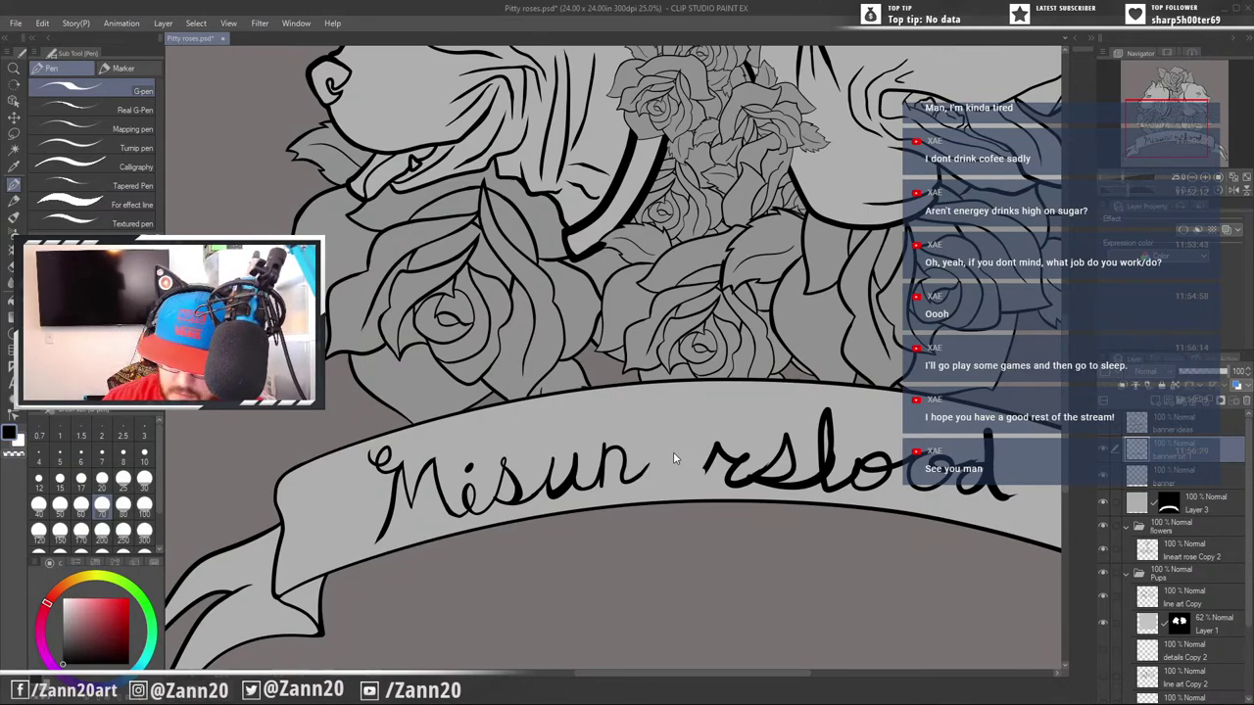
Letter a slim script d with a tall stem joined to the n, redoing uneven strokes along the way
drag(668, 451, 645, 476)
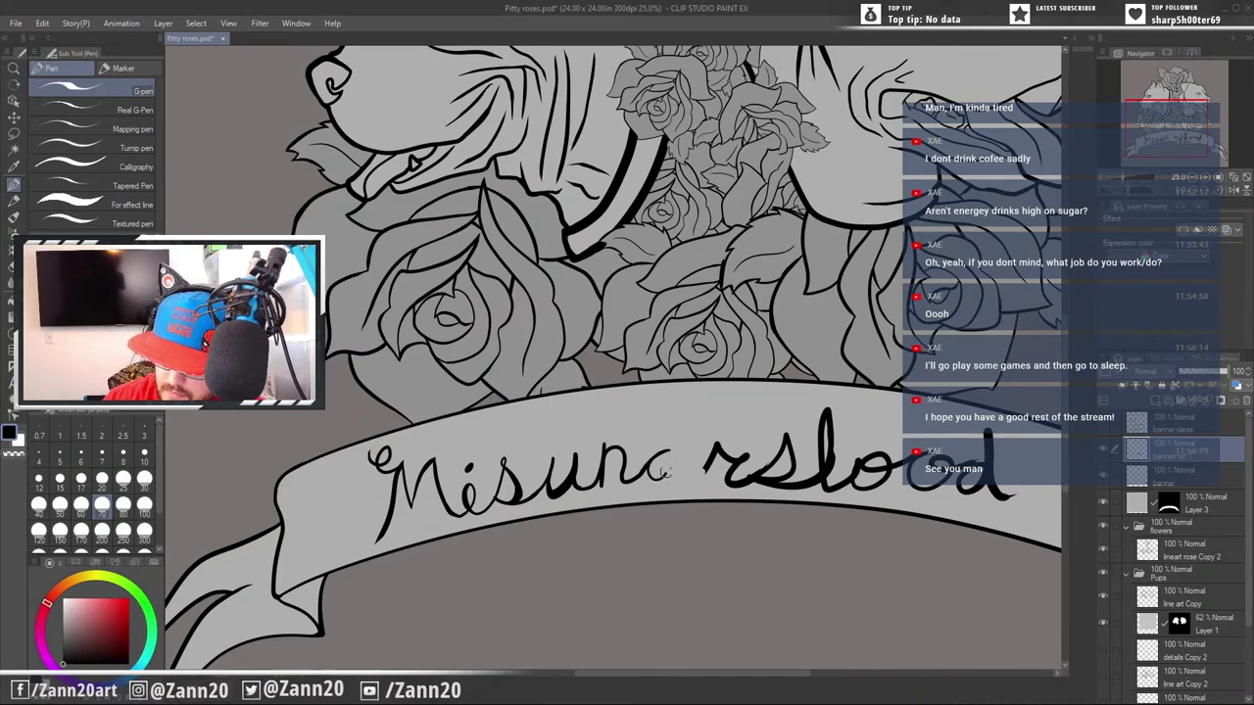
drag(671, 424, 680, 488)
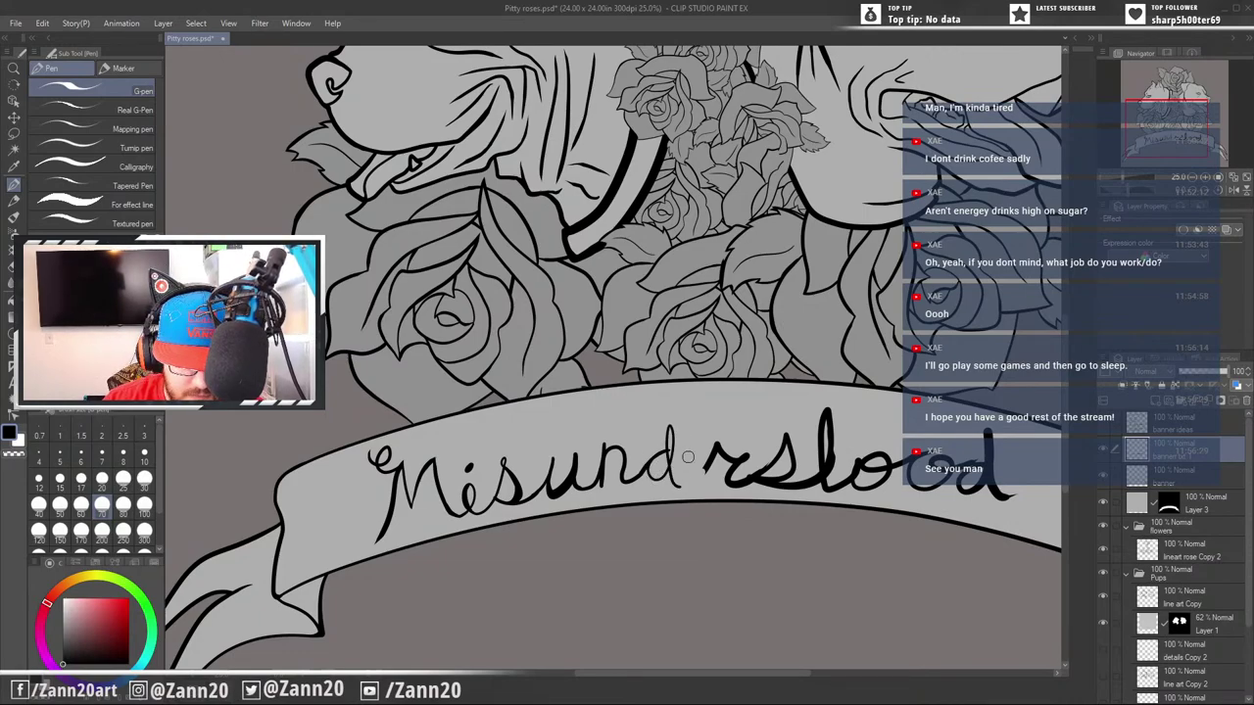
key(ctrl+z)
key(ctrl+z)
mouse_move(656, 460)
mouse_down()
mouse_move(670, 453)
mouse_move(679, 477)
mouse_move(655, 461)
mouse_move(645, 474)
mouse_move(670, 418)
mouse_move(680, 474)
mouse_move(653, 458)
mouse_move(670, 422)
mouse_move(679, 477)
mouse_up()
key(ctrl+z)
key(ctrl+z)
key(ctrl+z)
key(ctrl+z)
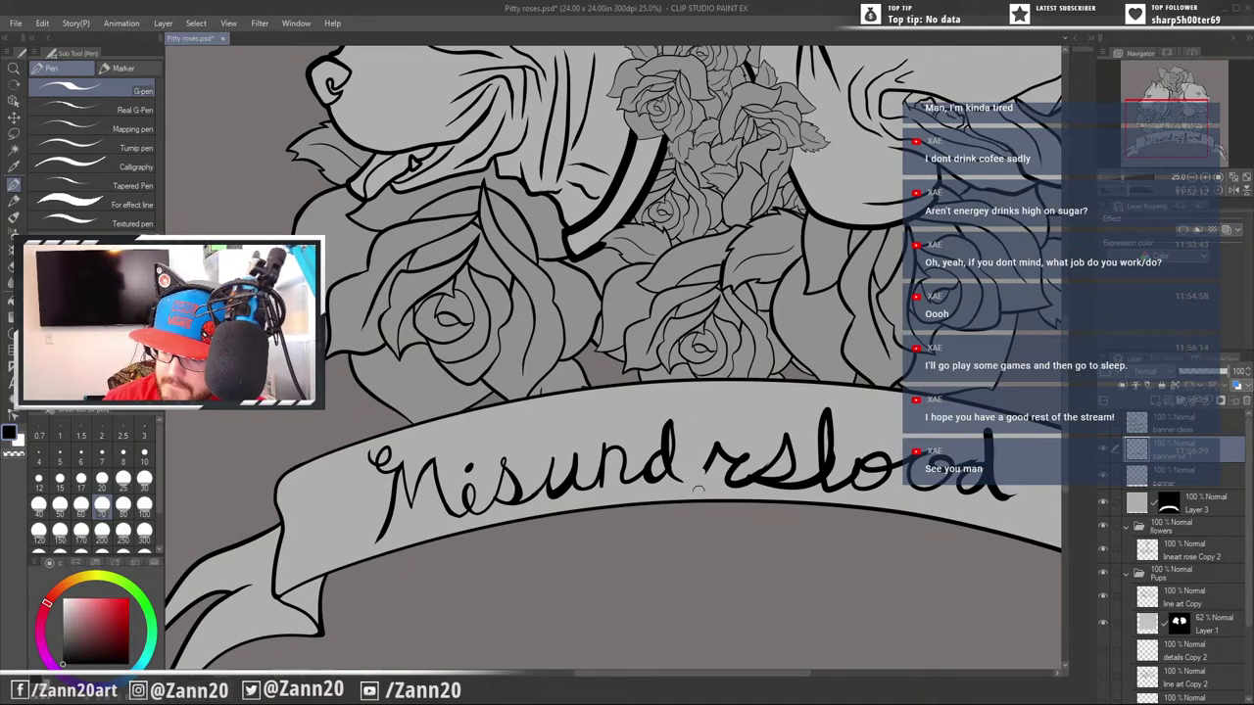
Erase the heavy r after the d and letter a slimmer e joined to the d in its place
key(e)
mouse_move(719, 444)
mouse_down()
mouse_move(712, 458)
mouse_move(748, 480)
mouse_up()
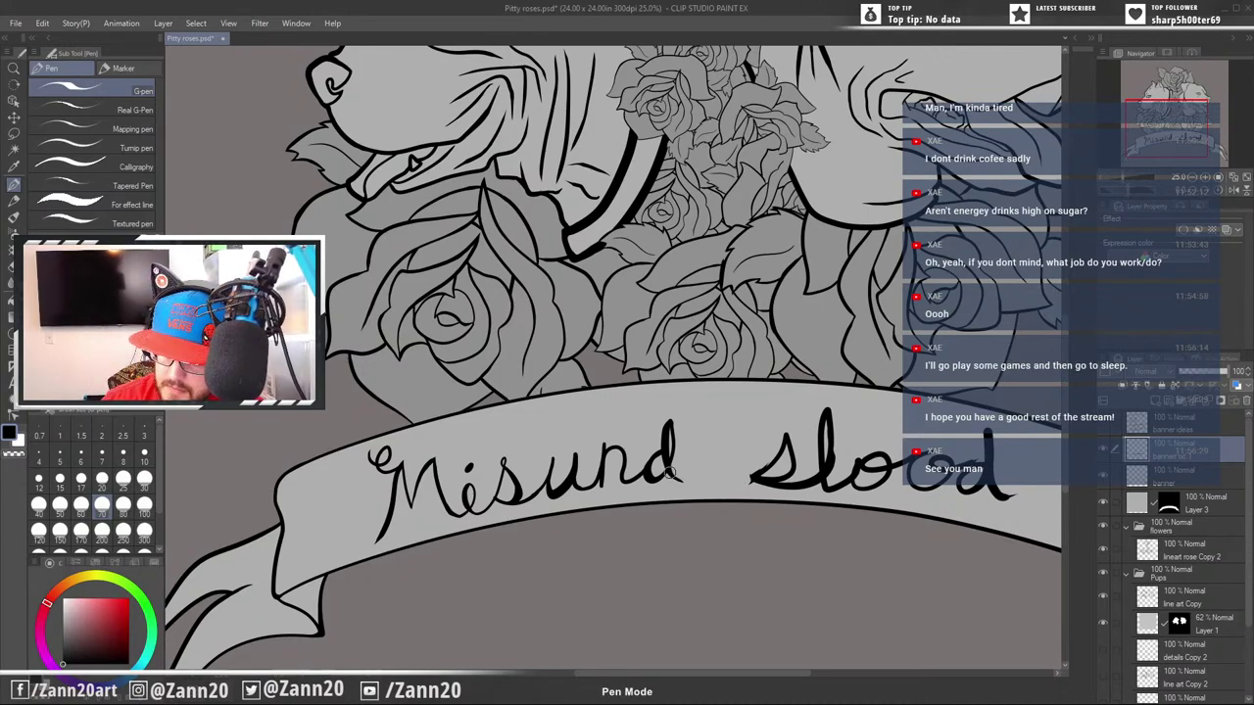
mouse_move(672, 475)
mouse_down()
mouse_move(716, 451)
mouse_move(702, 476)
mouse_move(692, 466)
mouse_move(743, 454)
mouse_up()
key(ctrl+z)
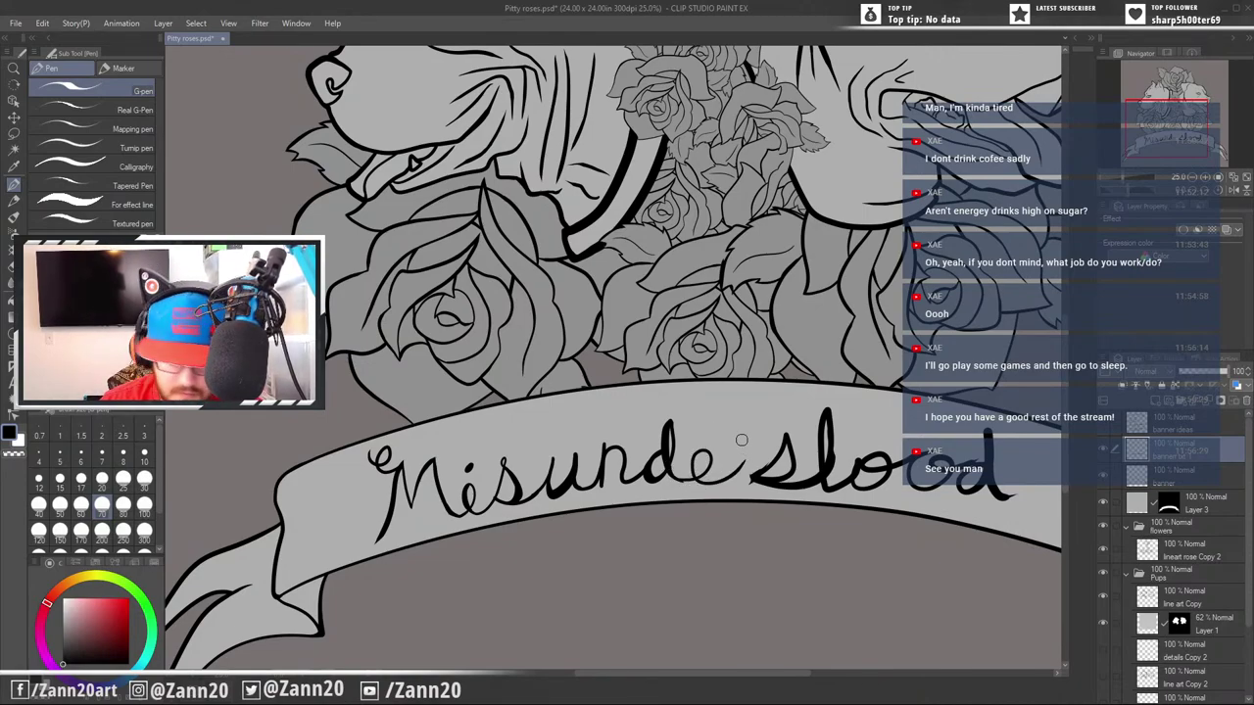
key(ctrl+z)
drag(672, 476, 746, 449)
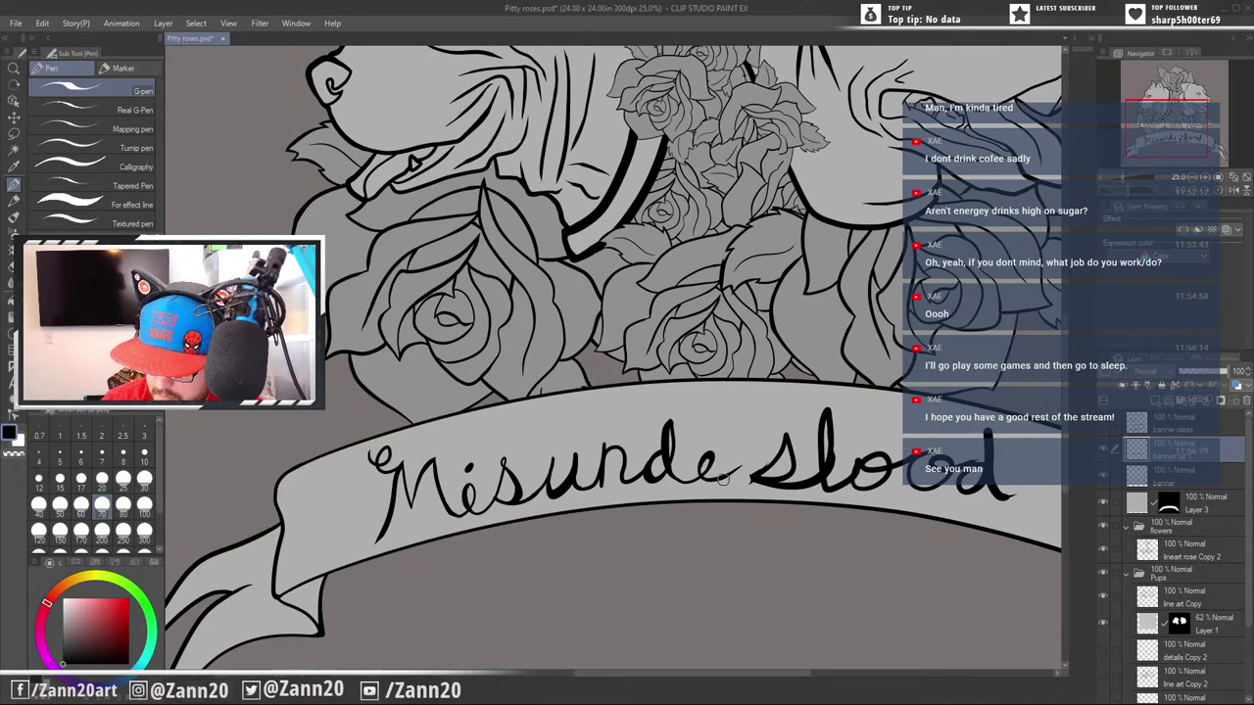
Erase the new e's exit stroke and redraw it as a smooth upward tail
key(e)
drag(708, 475, 740, 470)
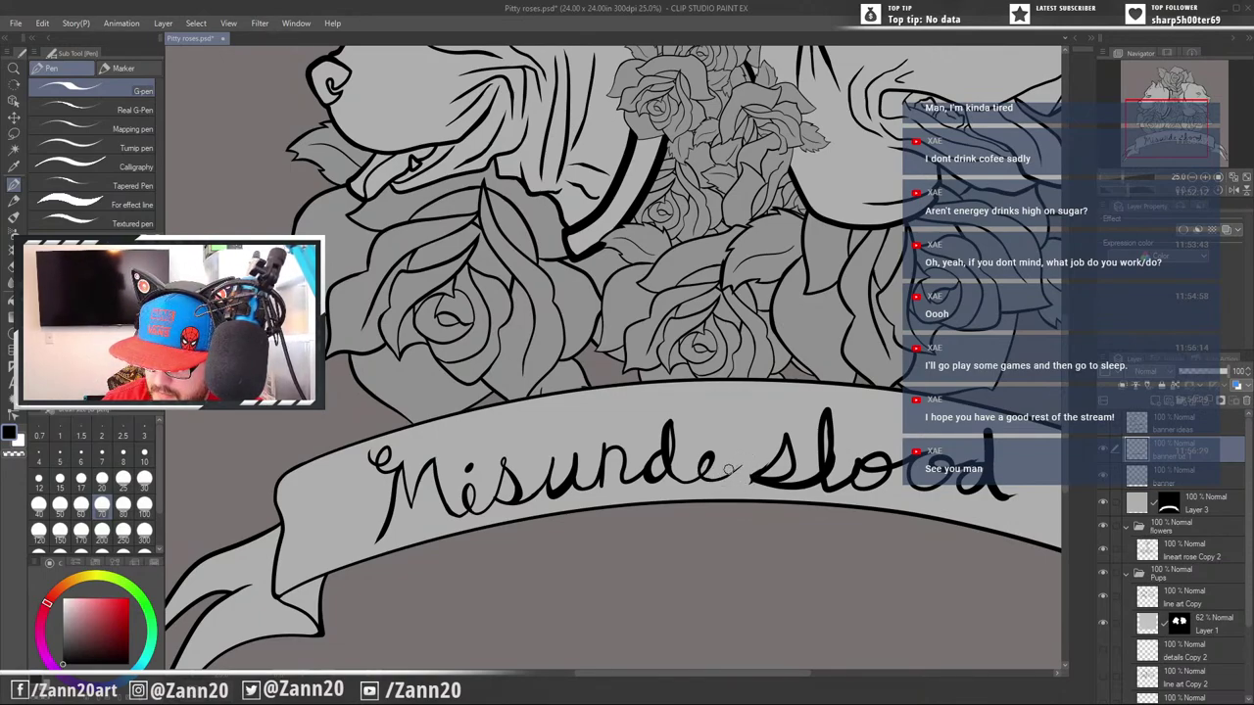
key(p)
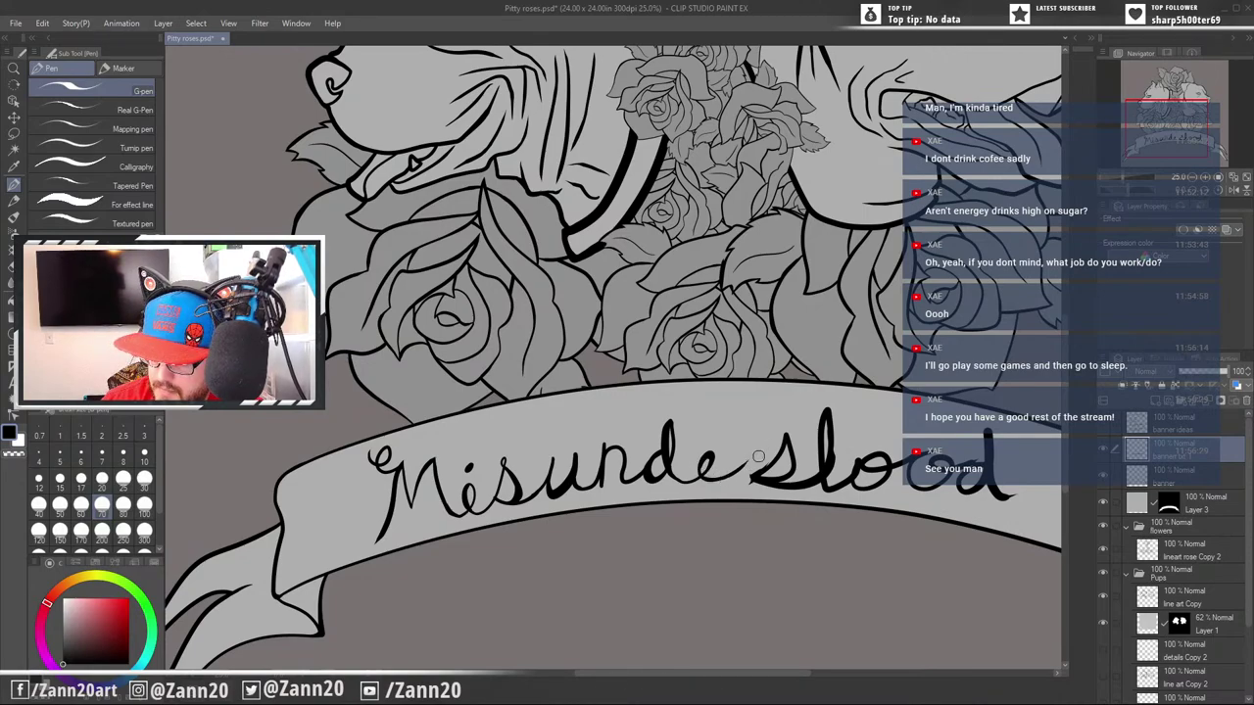
Erase the heavy s after the new e to make room for a slimmer r
key(e)
mouse_move(758, 457)
mouse_down()
mouse_move(753, 466)
mouse_move(787, 446)
mouse_move(783, 485)
mouse_up()
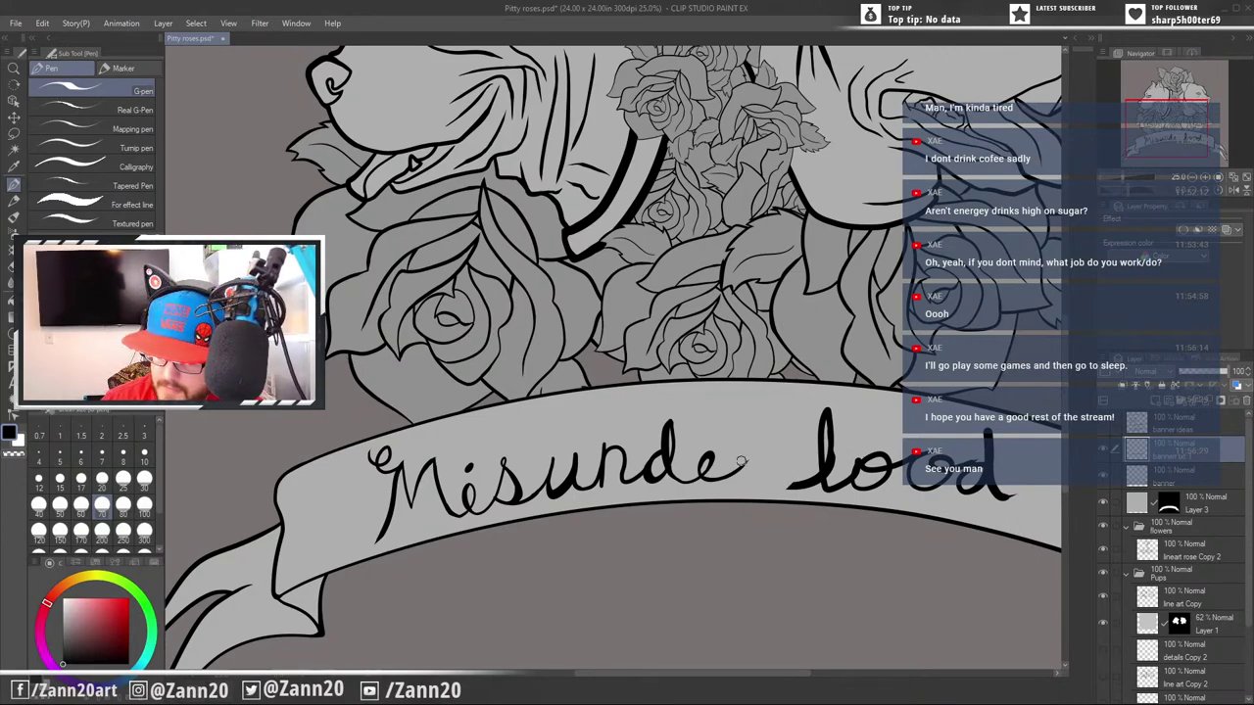
key(p)
mouse_move(730, 475)
mouse_down()
mouse_move(757, 446)
mouse_move(776, 470)
mouse_move(791, 461)
mouse_up()
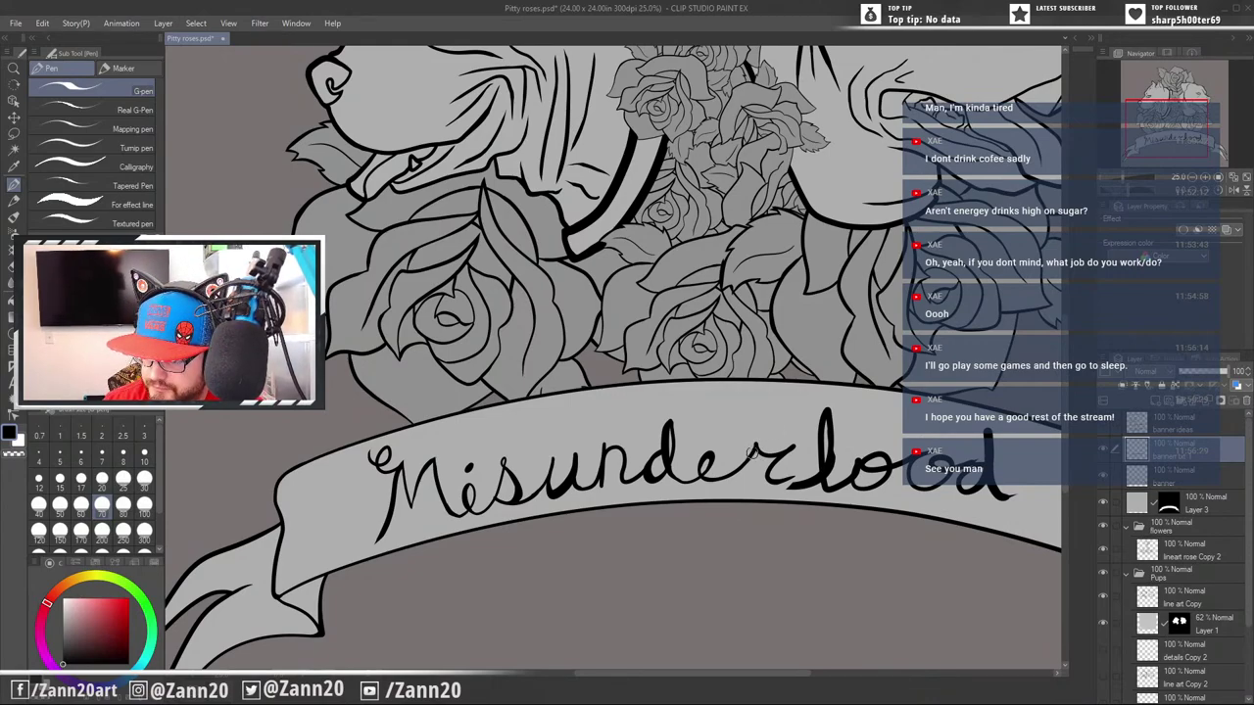
key(ctrl+z)
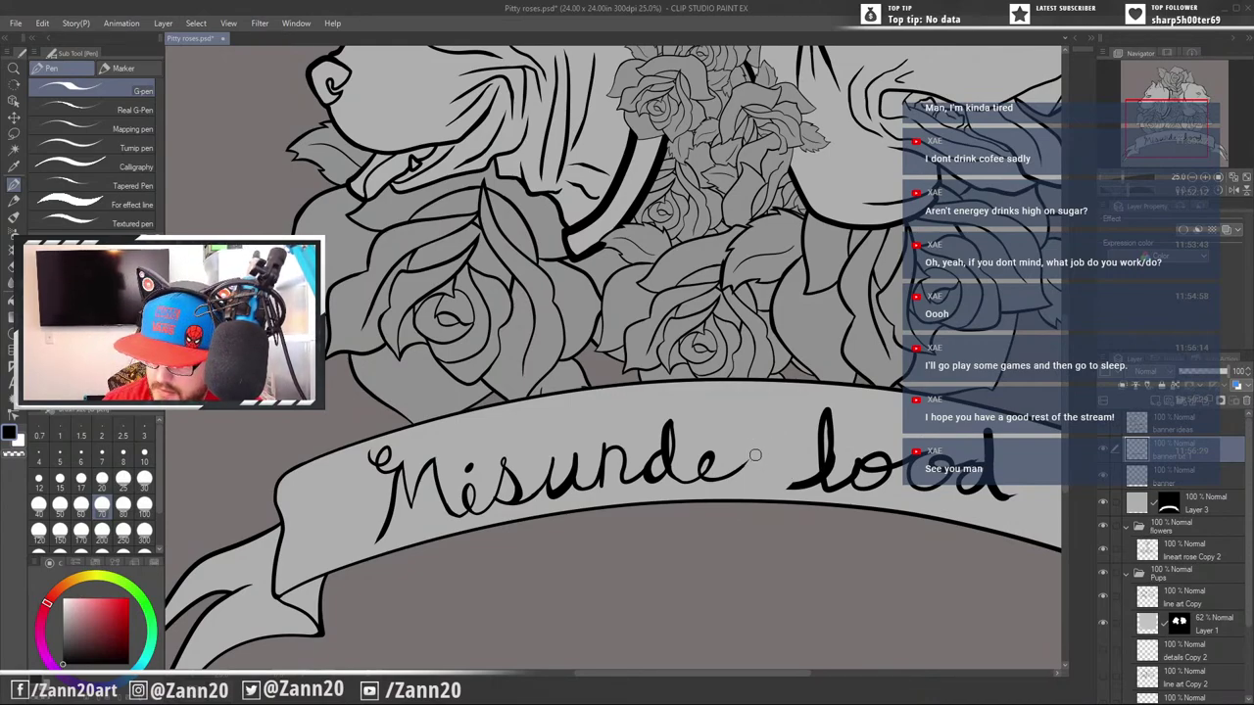
mouse_move(735, 470)
mouse_down()
mouse_move(756, 442)
mouse_move(780, 447)
mouse_up()
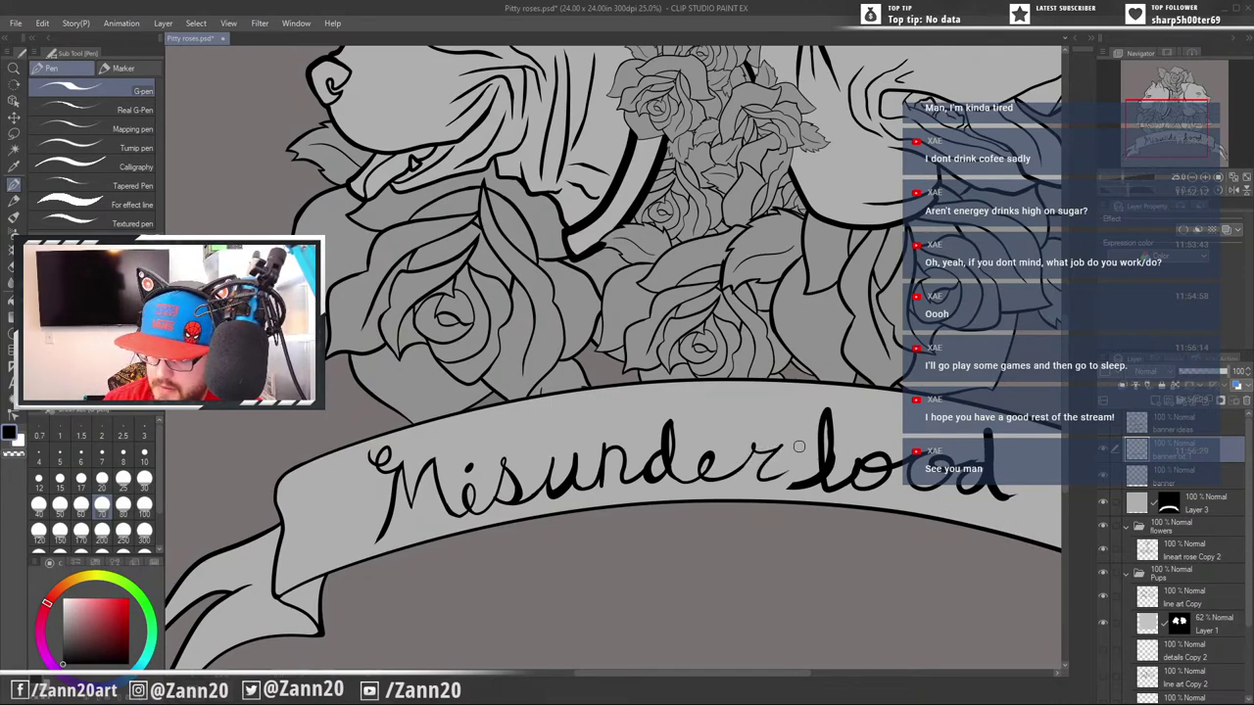
key(ctrl+z)
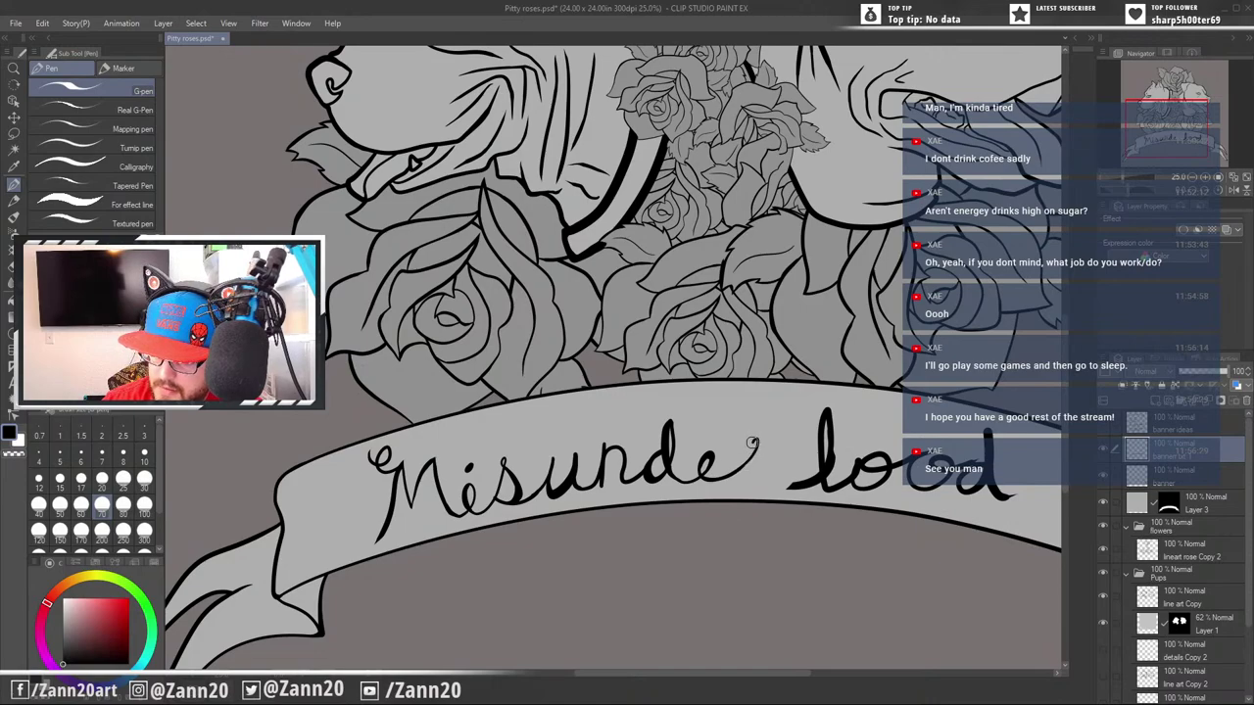
drag(770, 470, 786, 473)
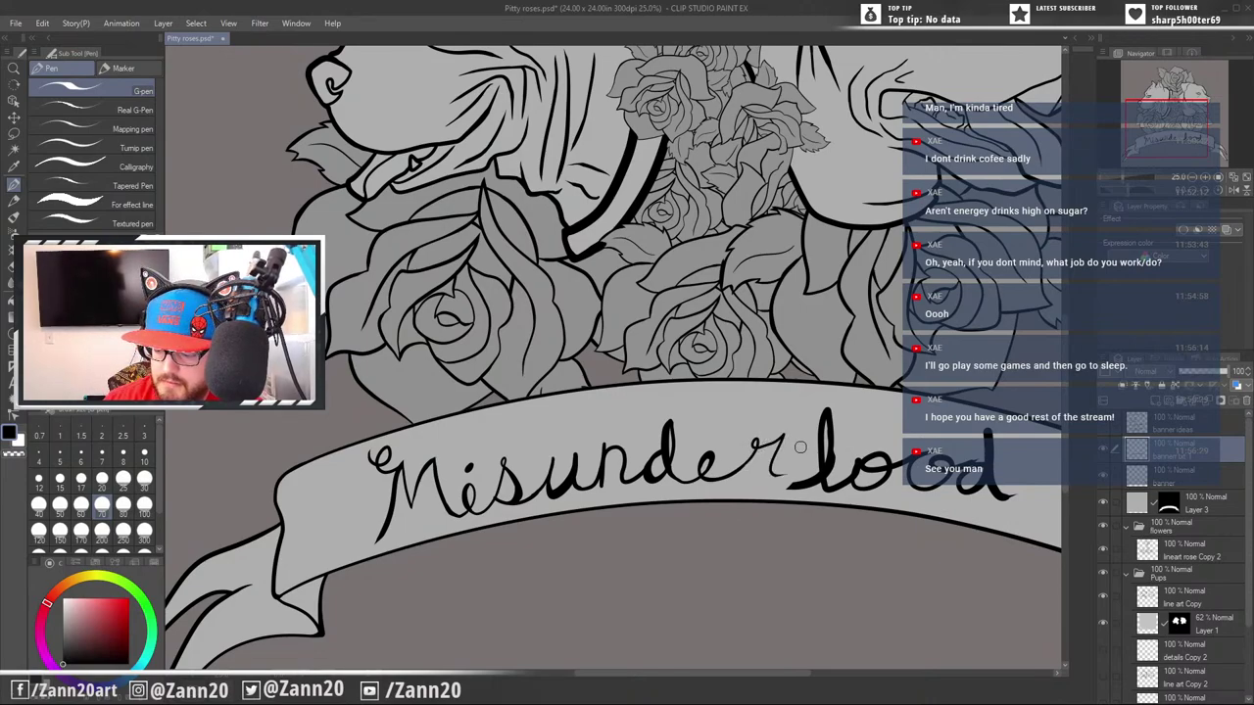
key(ctrl+z)
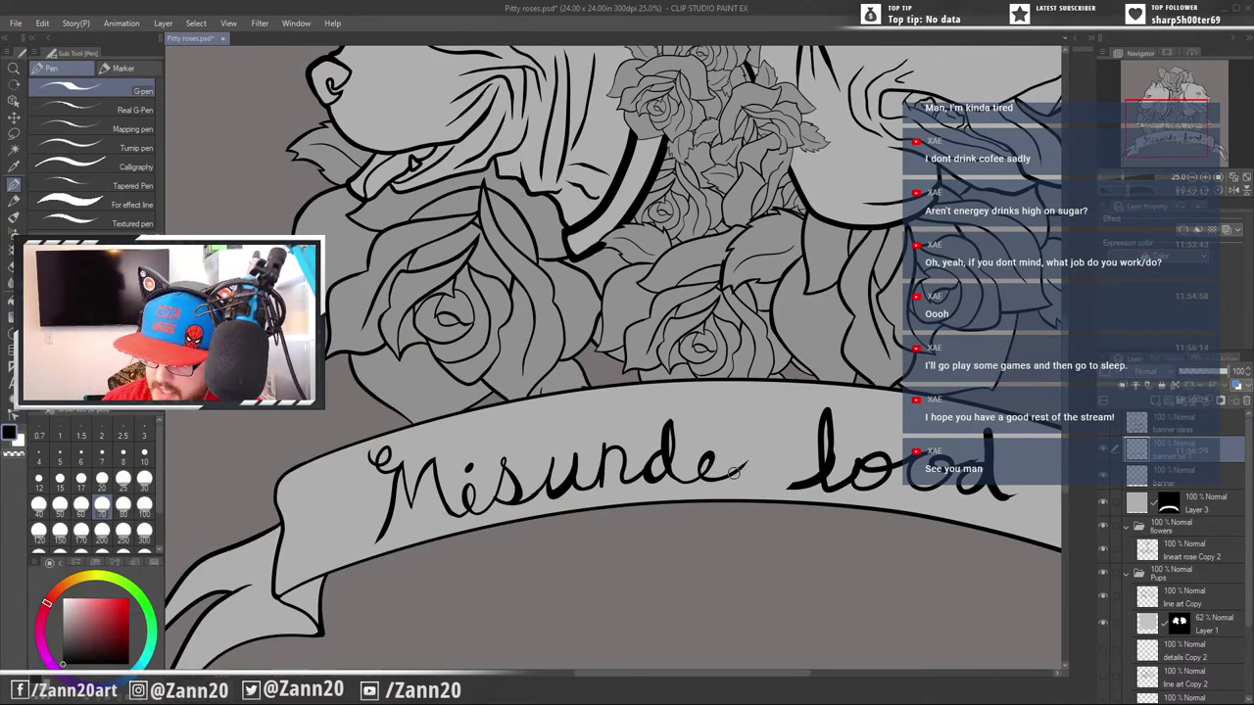
Letter a slim script r joined to the new e, trimming and redoing its uneven strokes
key(e)
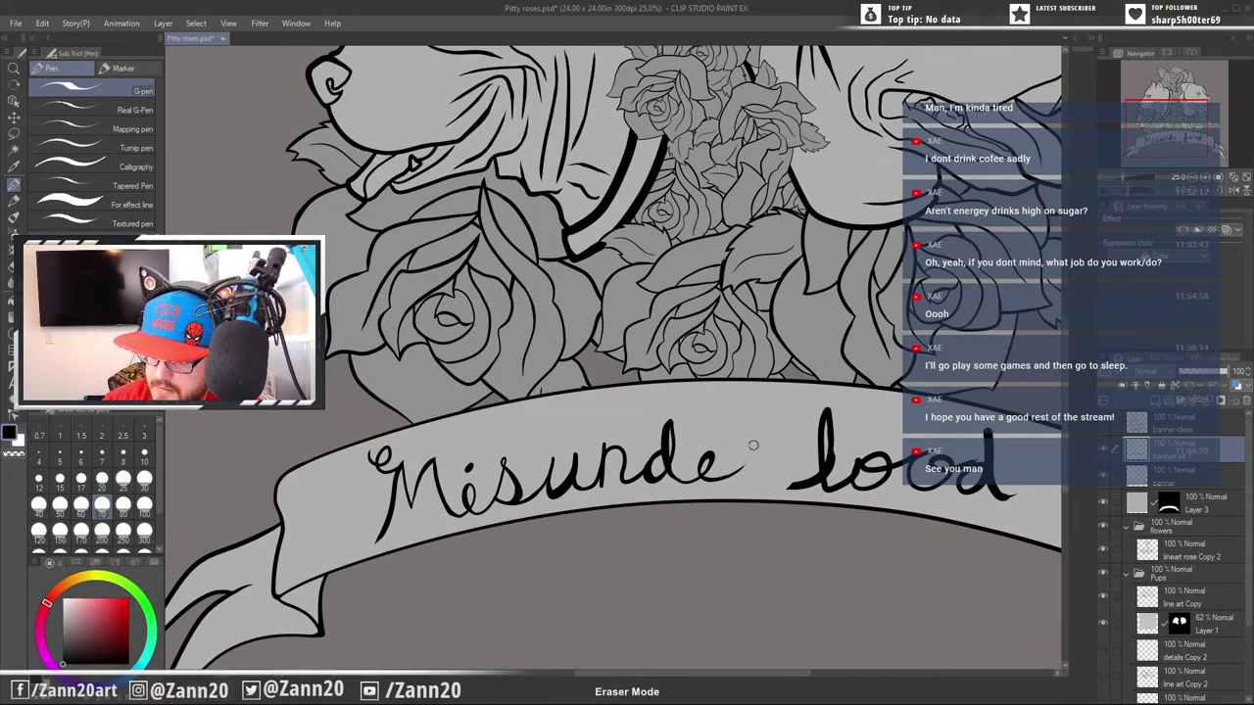
key(p)
drag(726, 477, 772, 441)
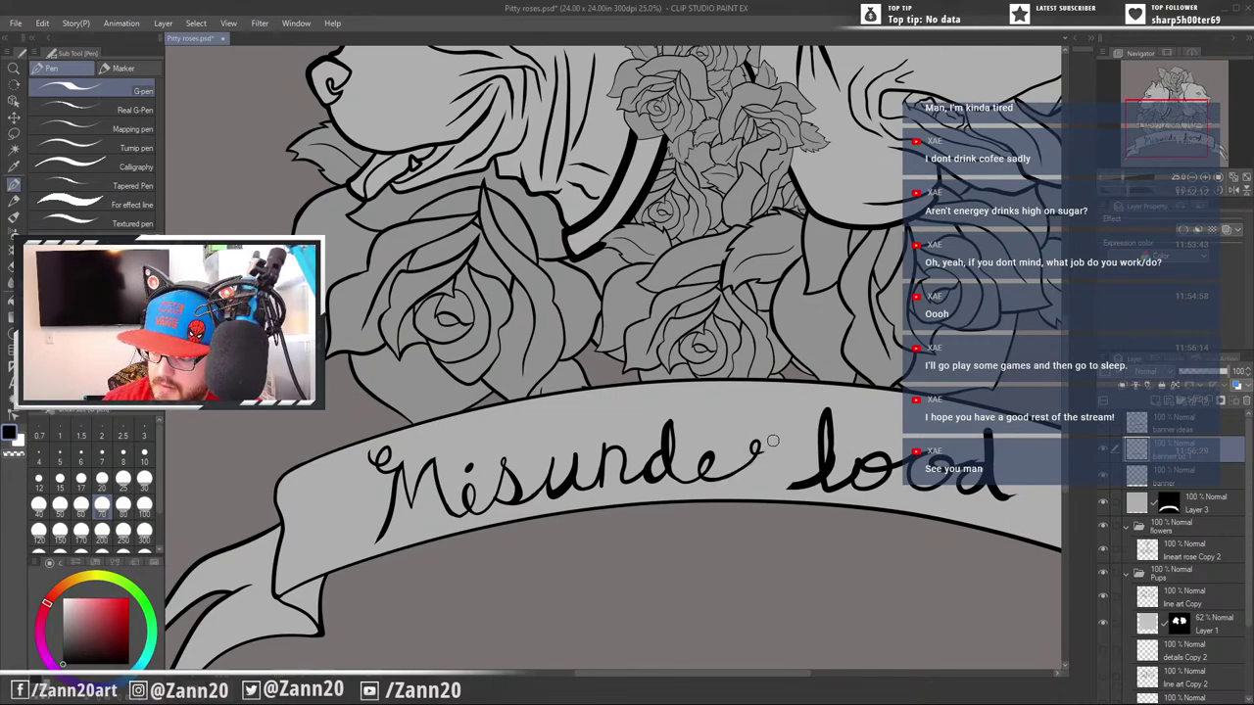
key(ctrl+z)
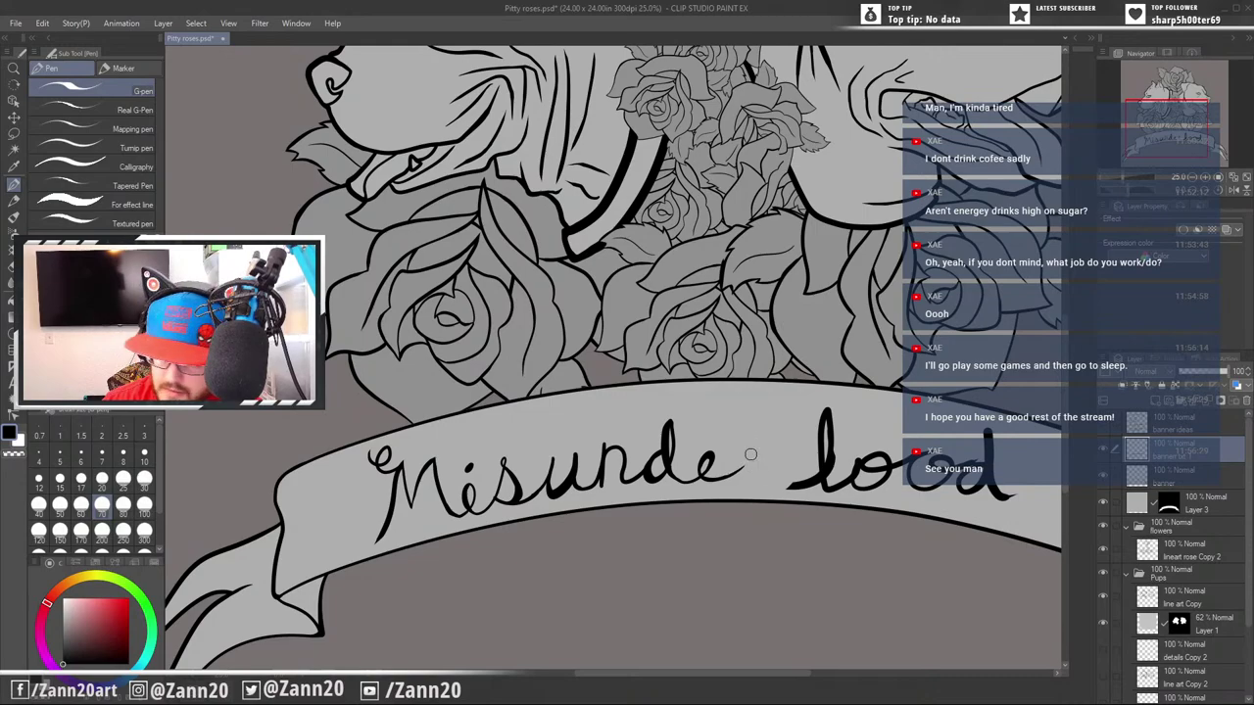
mouse_move(723, 477)
mouse_down()
mouse_move(754, 448)
mouse_move(754, 459)
mouse_move(791, 440)
mouse_move(792, 473)
mouse_up()
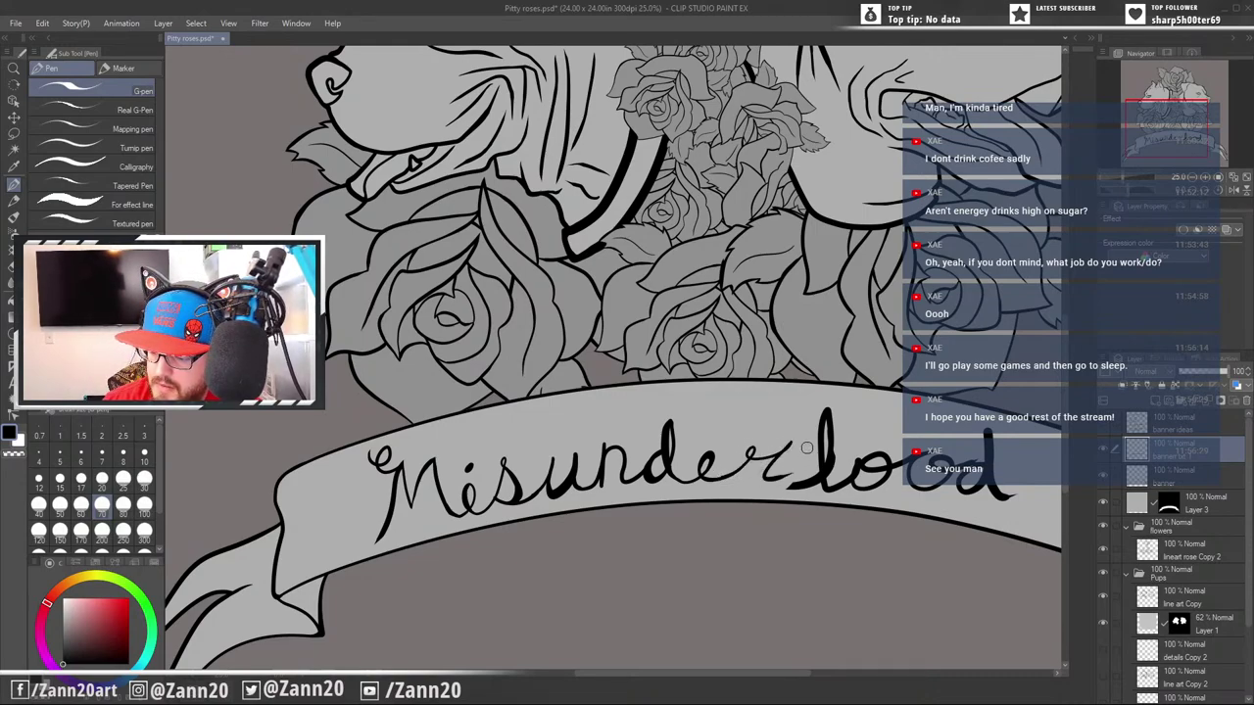
key(ctrl+z)
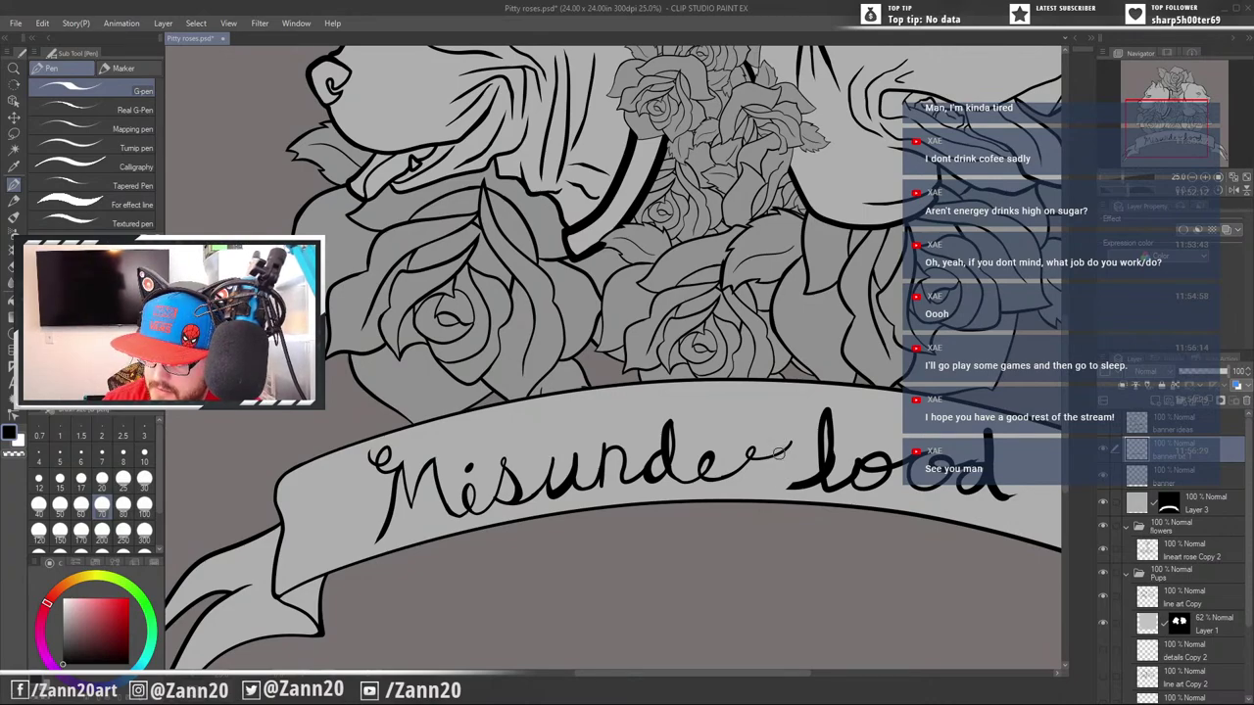
key(e)
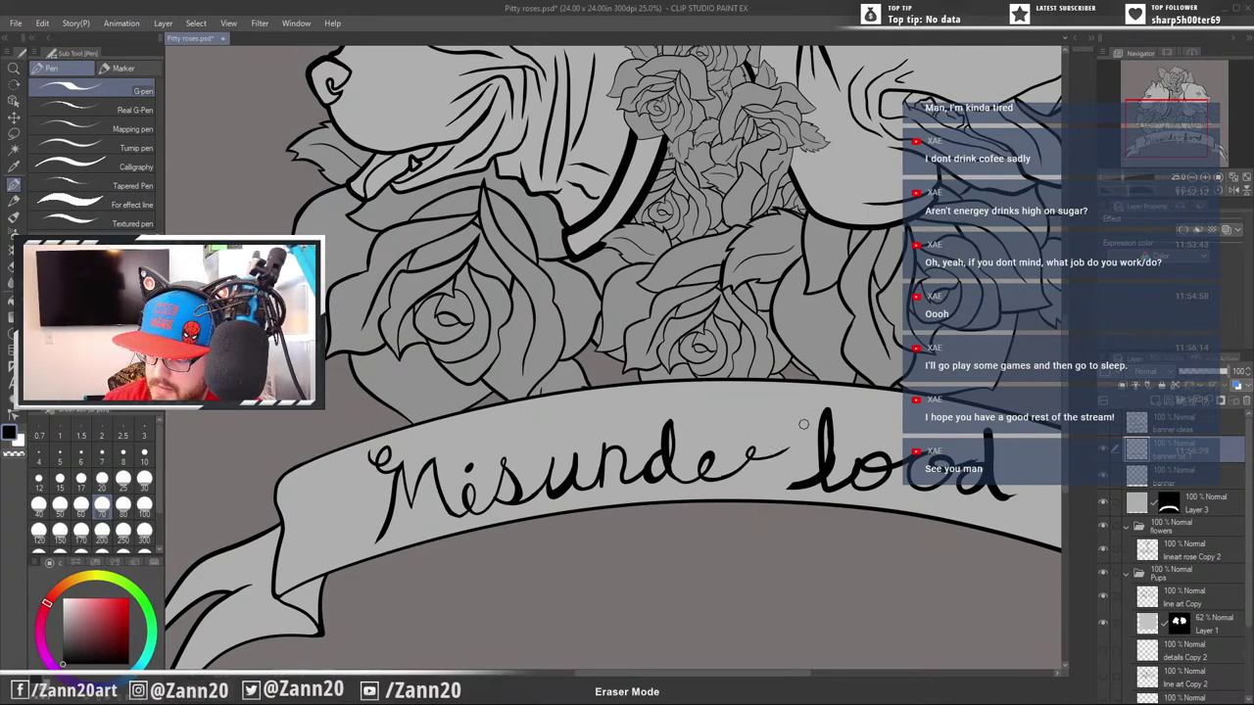
drag(787, 448, 777, 448)
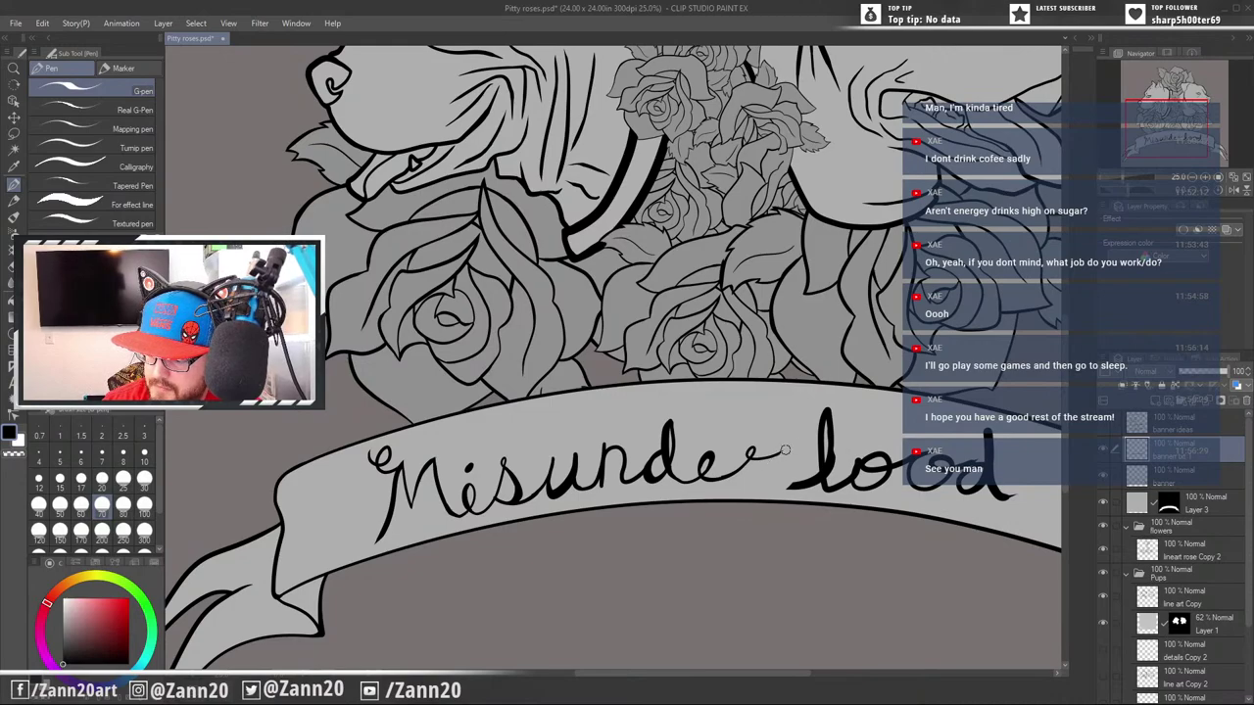
key(p)
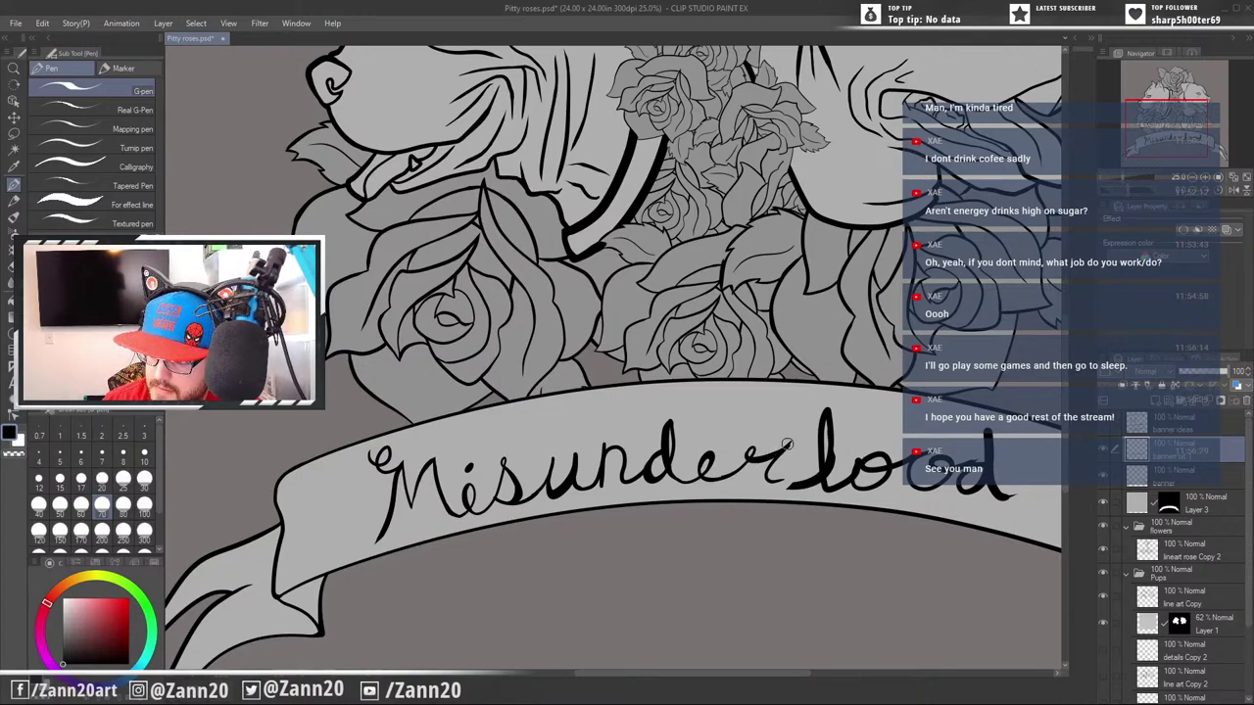
key(e)
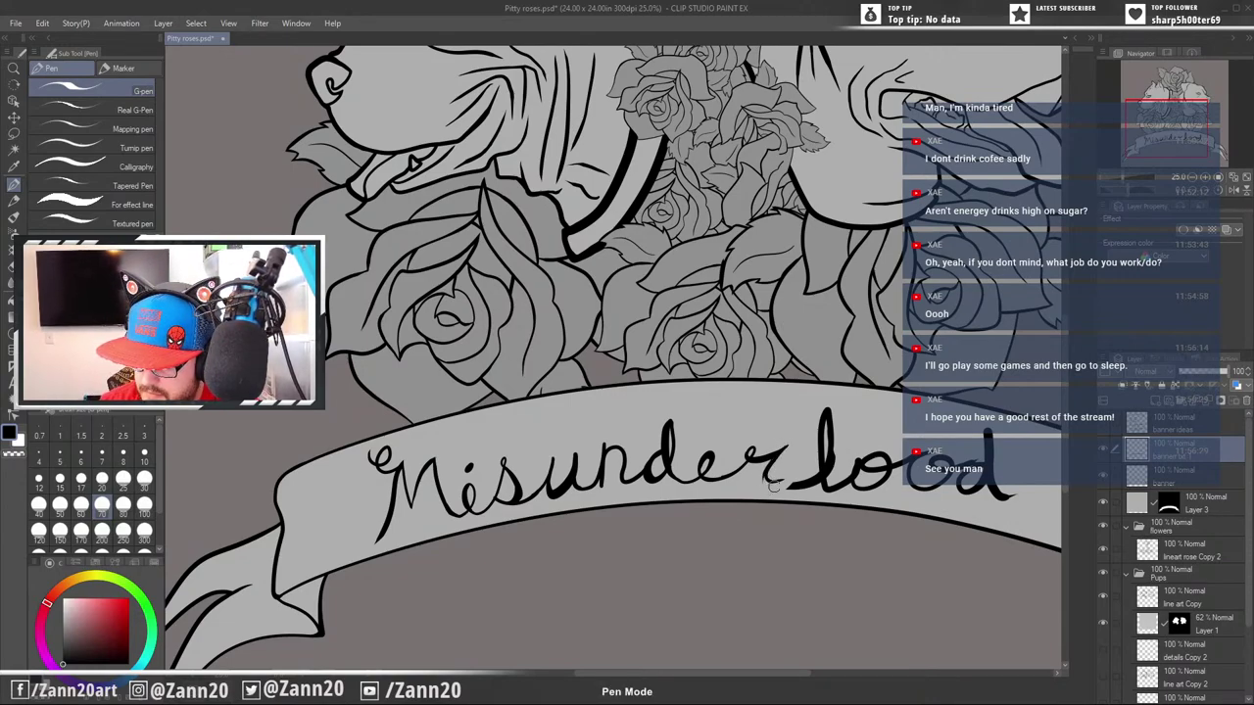
key(e)
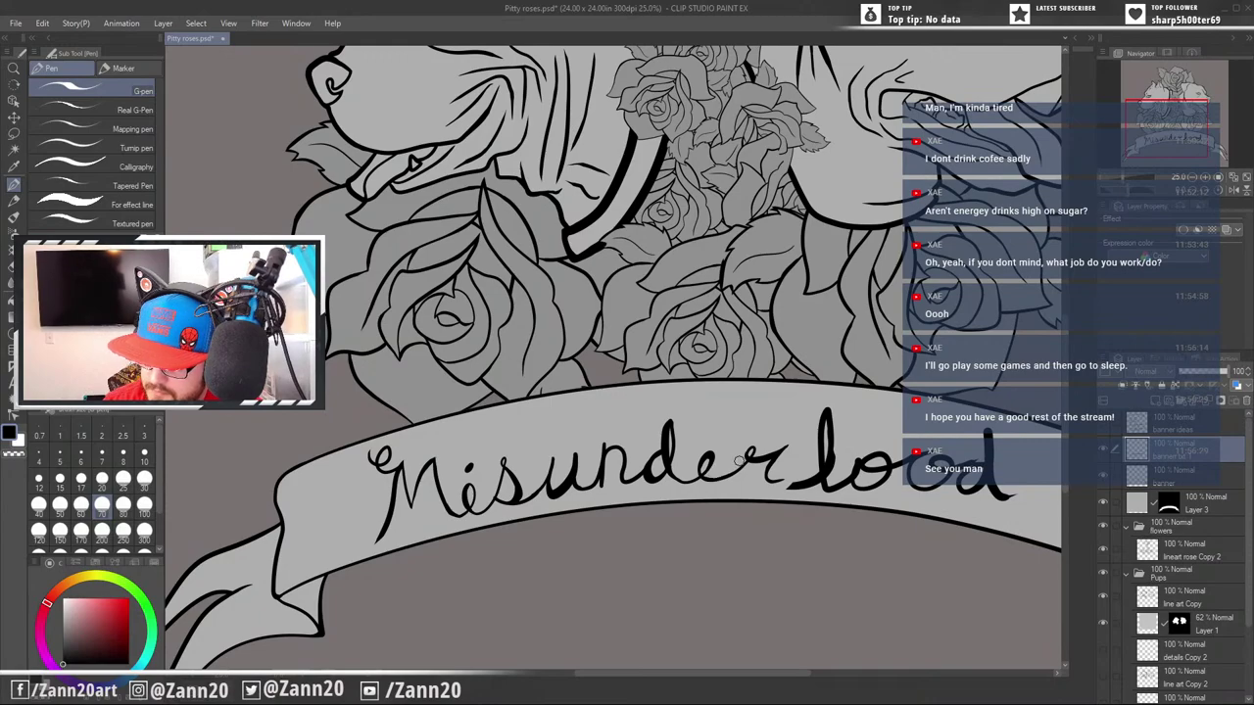
Erase the heavy t after the new r together with the lead-in stroke of the first o
drag(848, 518, 737, 506)
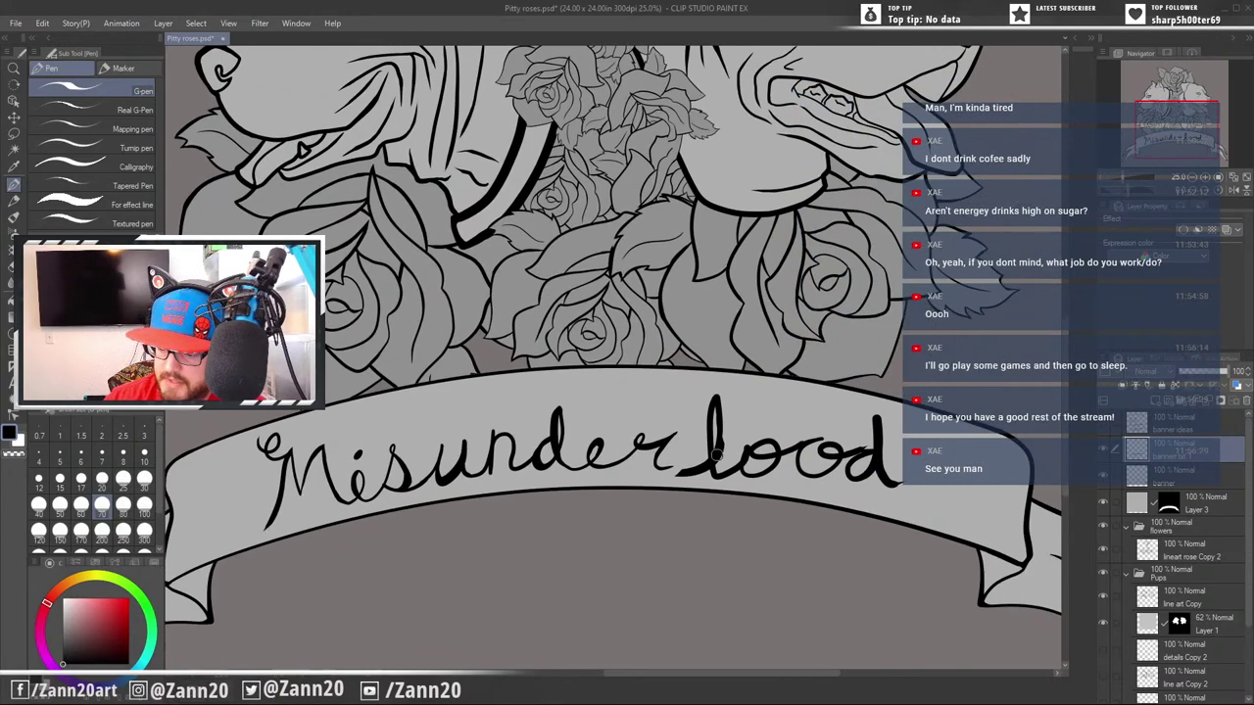
key(c)
mouse_move(677, 475)
mouse_down()
mouse_move(723, 455)
mouse_move(684, 473)
mouse_move(703, 477)
mouse_move(715, 401)
mouse_up()
key(c)
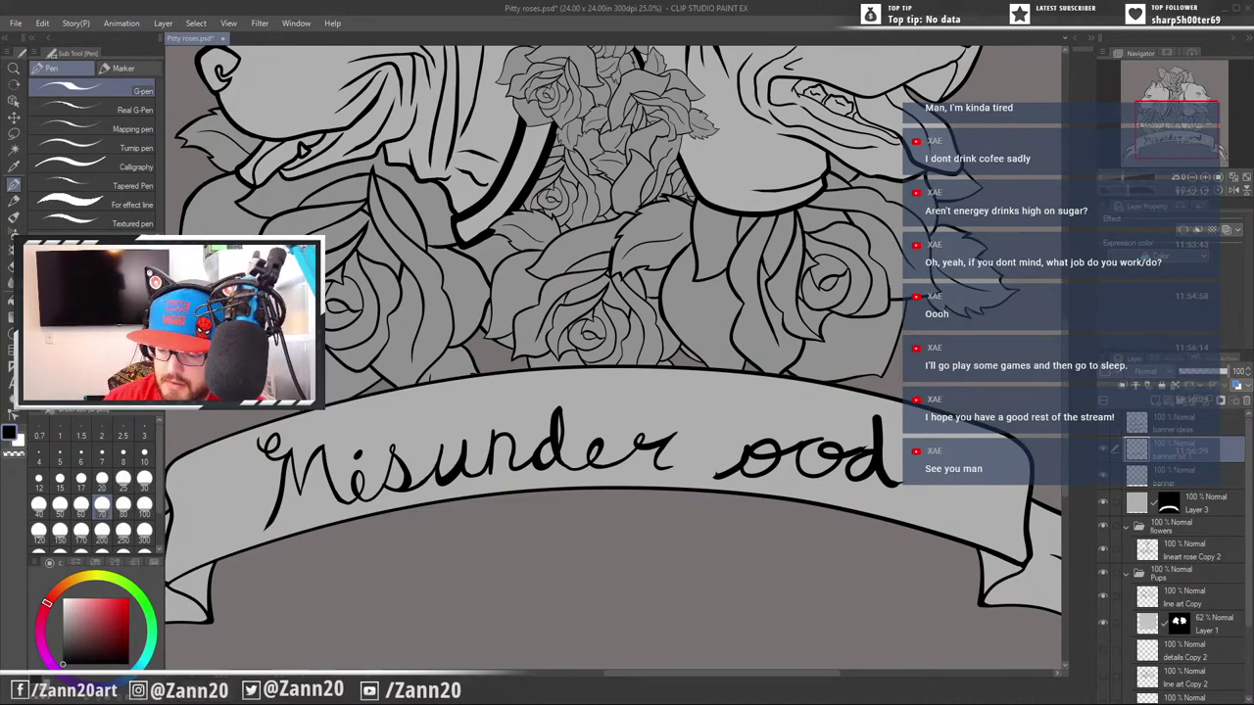
key(c)
key(c)
drag(715, 472, 738, 467)
key(c)
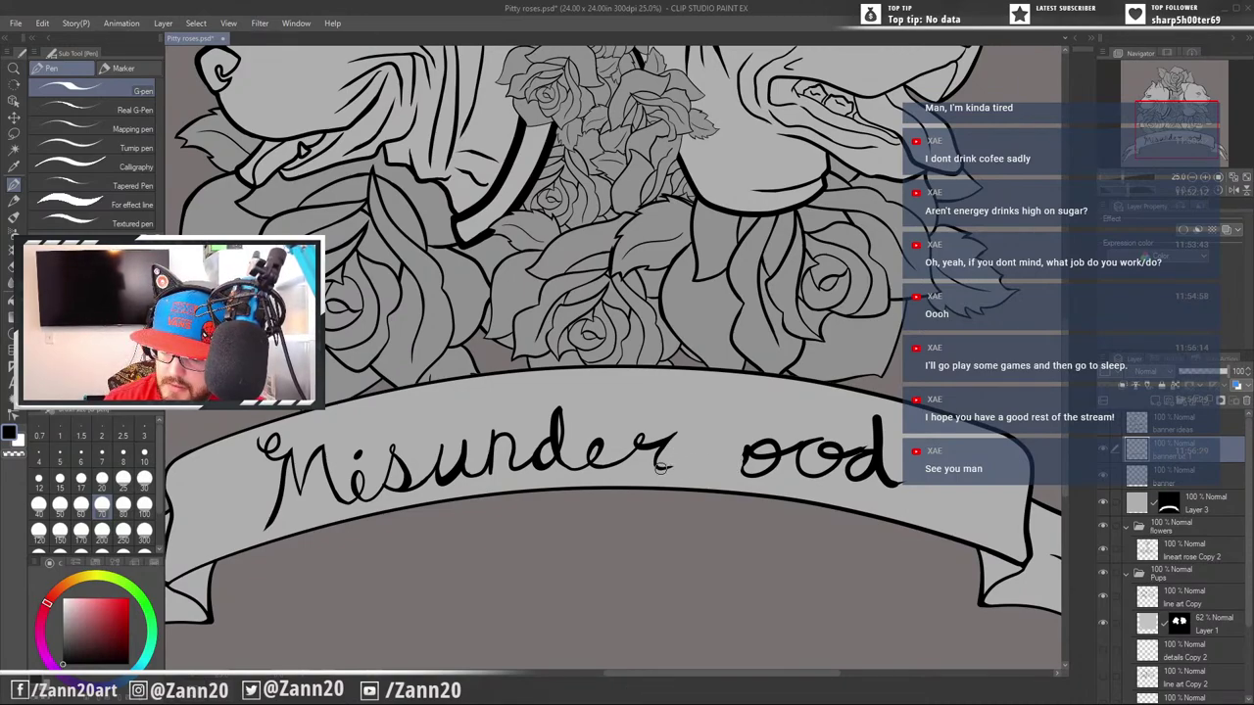
Extend the r's tail upward and letter a slim script s from it, redoing the curve until it is even
drag(664, 468, 734, 423)
key(ctrl+z)
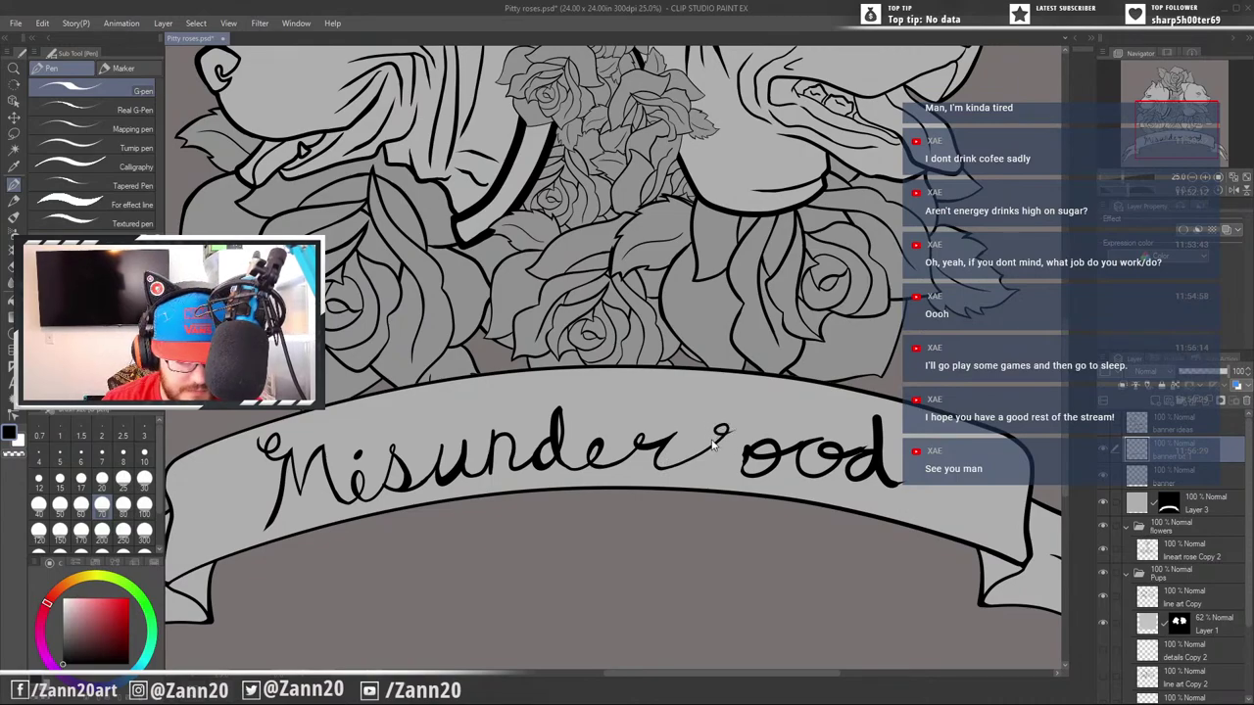
drag(670, 464, 715, 429)
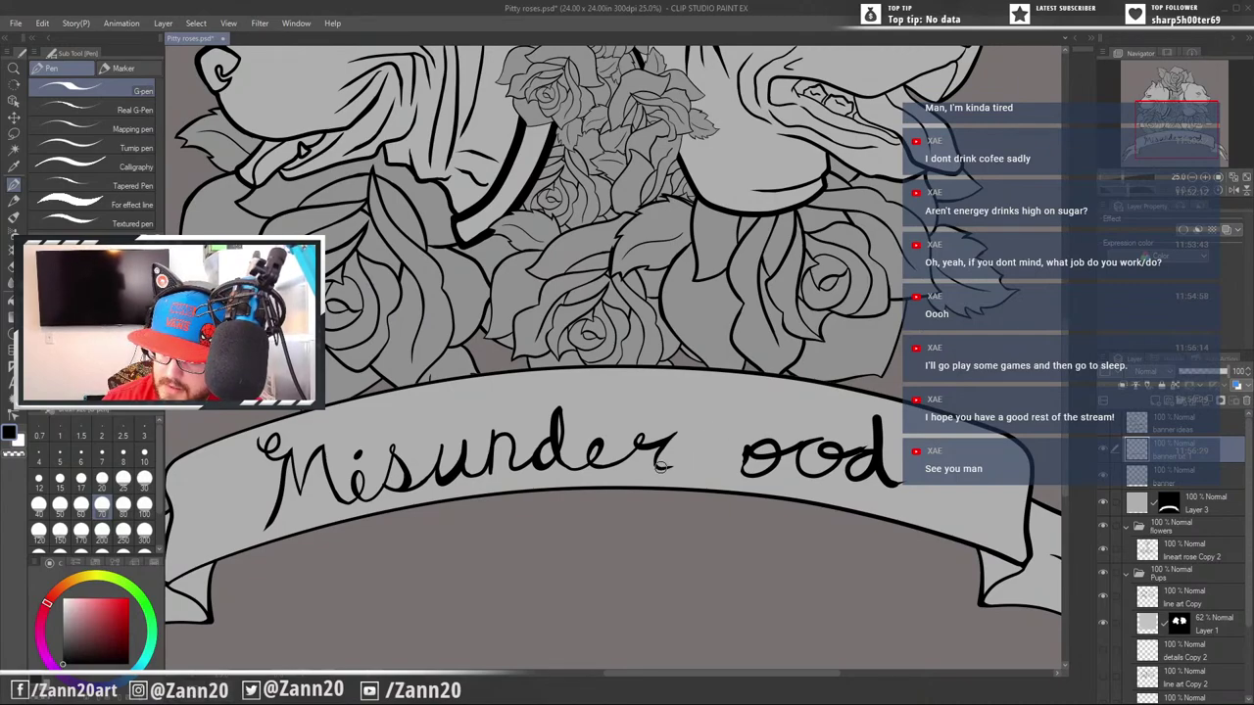
mouse_move(714, 429)
mouse_down()
mouse_move(716, 462)
mouse_move(695, 468)
mouse_up()
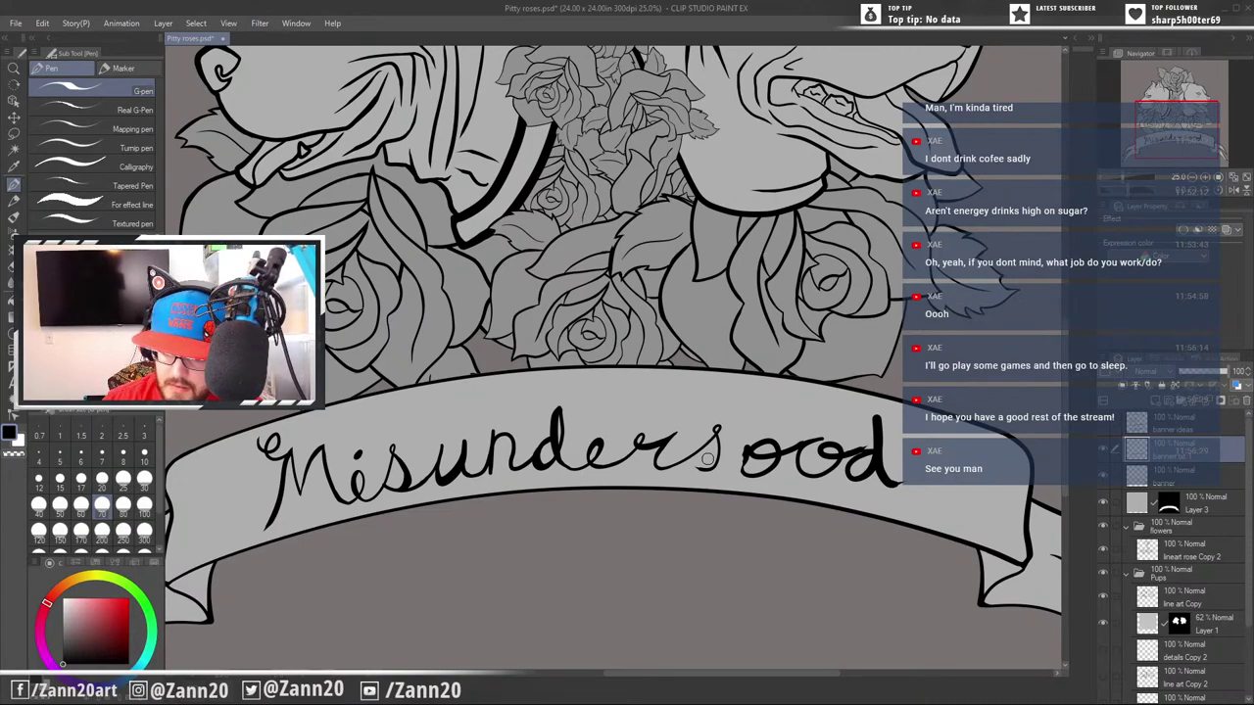
key(ctrl+z)
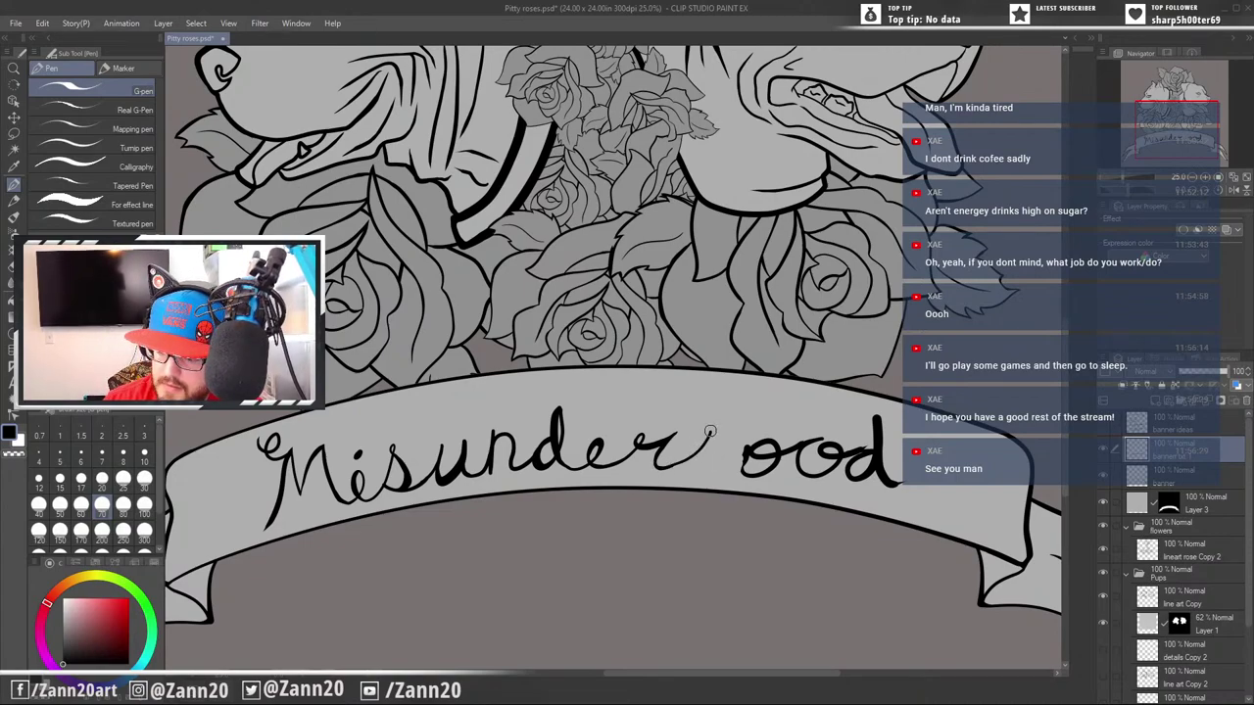
mouse_move(714, 429)
mouse_down()
mouse_move(715, 452)
mouse_move(692, 469)
mouse_up()
key(ctrl+z)
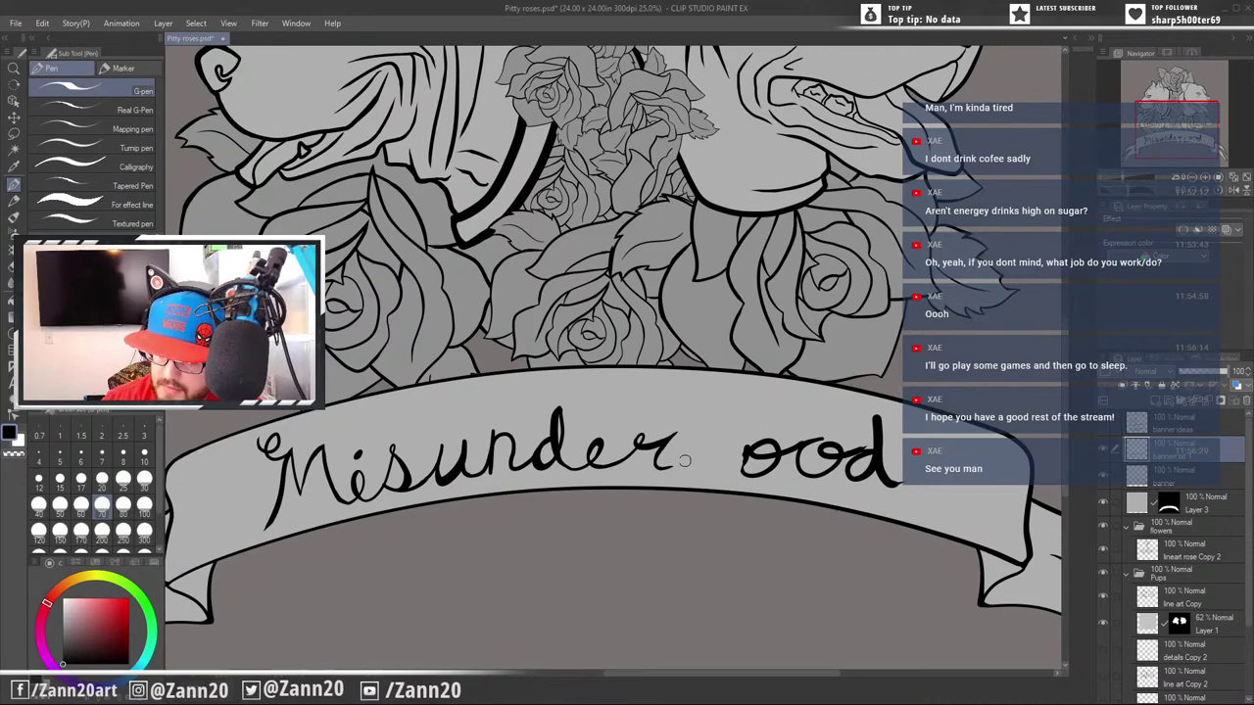
mouse_move(716, 428)
mouse_down()
mouse_move(720, 444)
mouse_move(690, 467)
mouse_up()
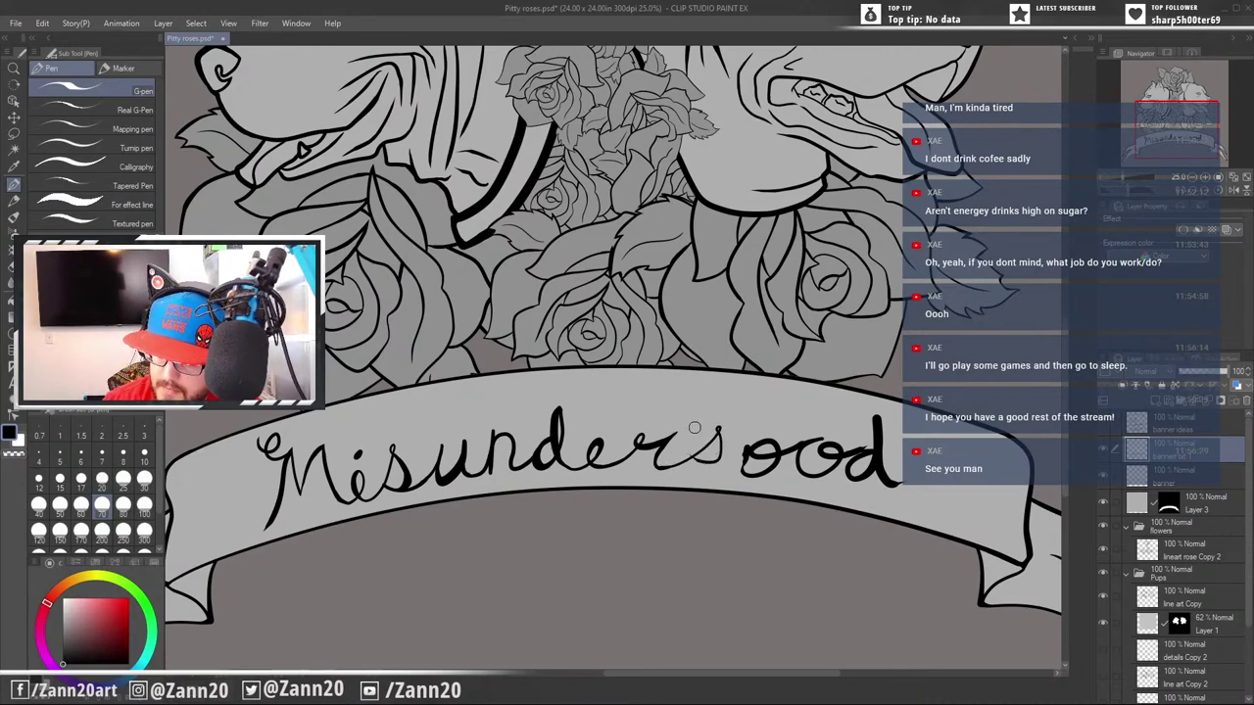
key(ctrl+z)
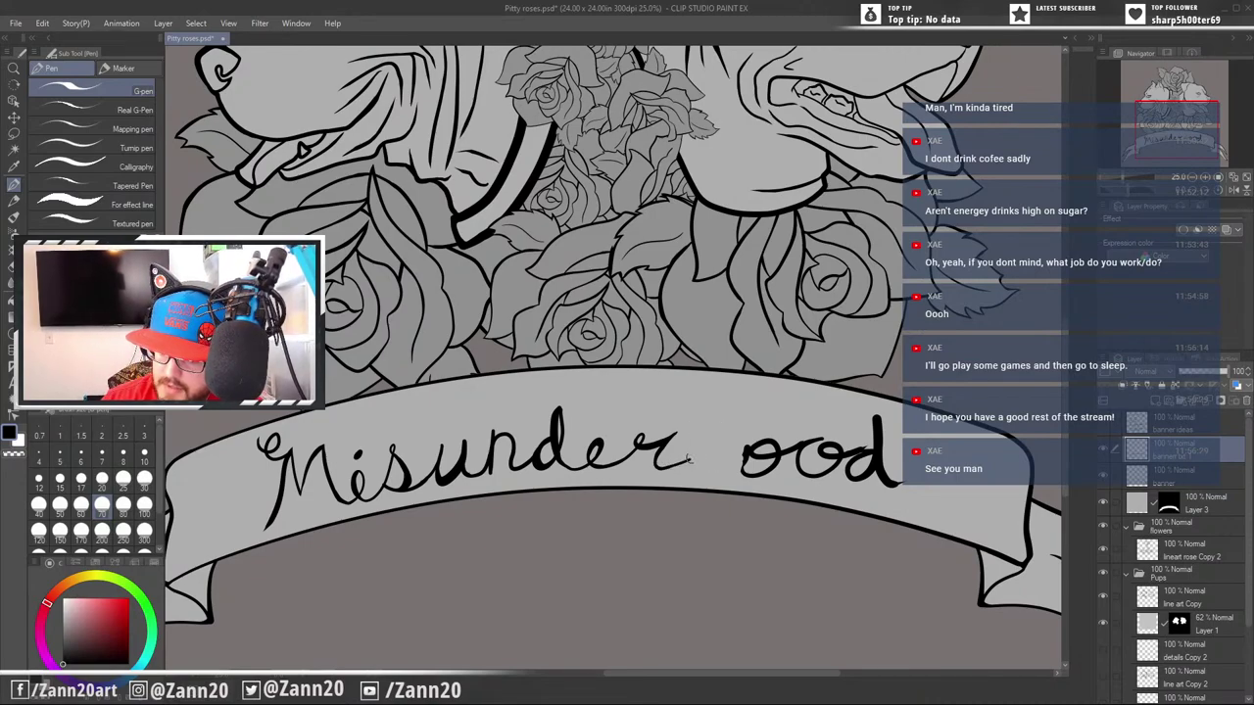
drag(724, 420, 730, 424)
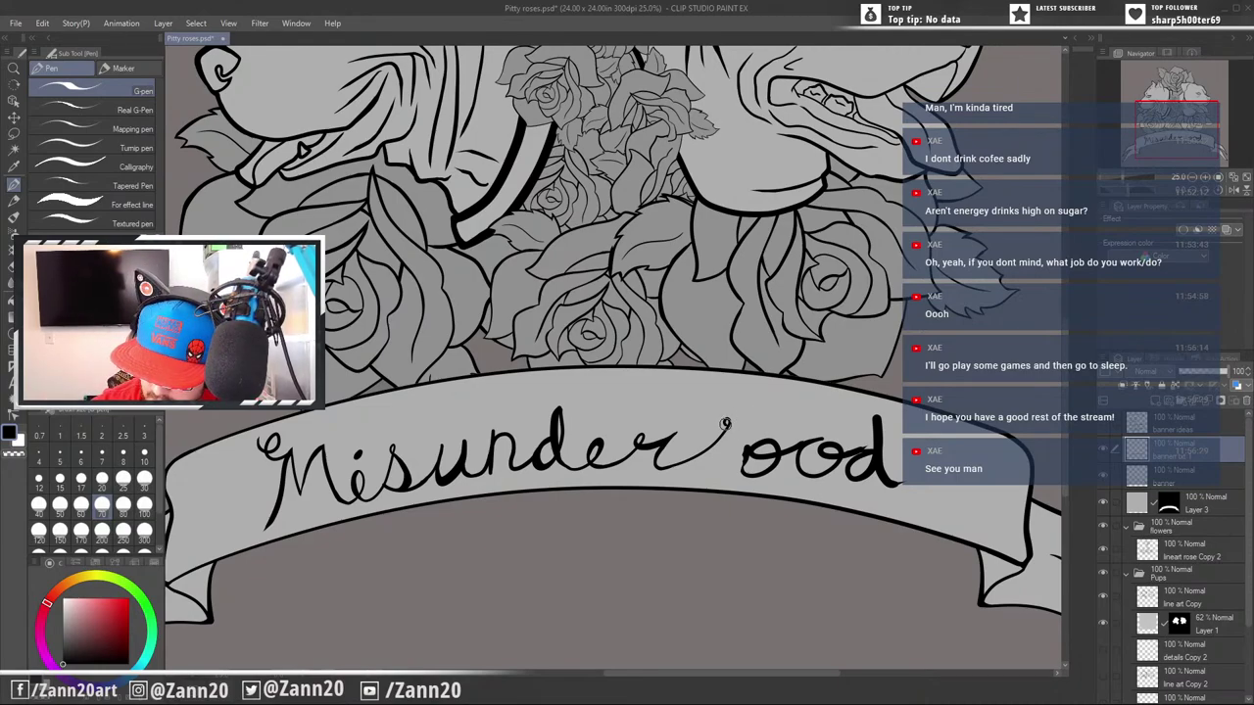
drag(726, 424, 706, 467)
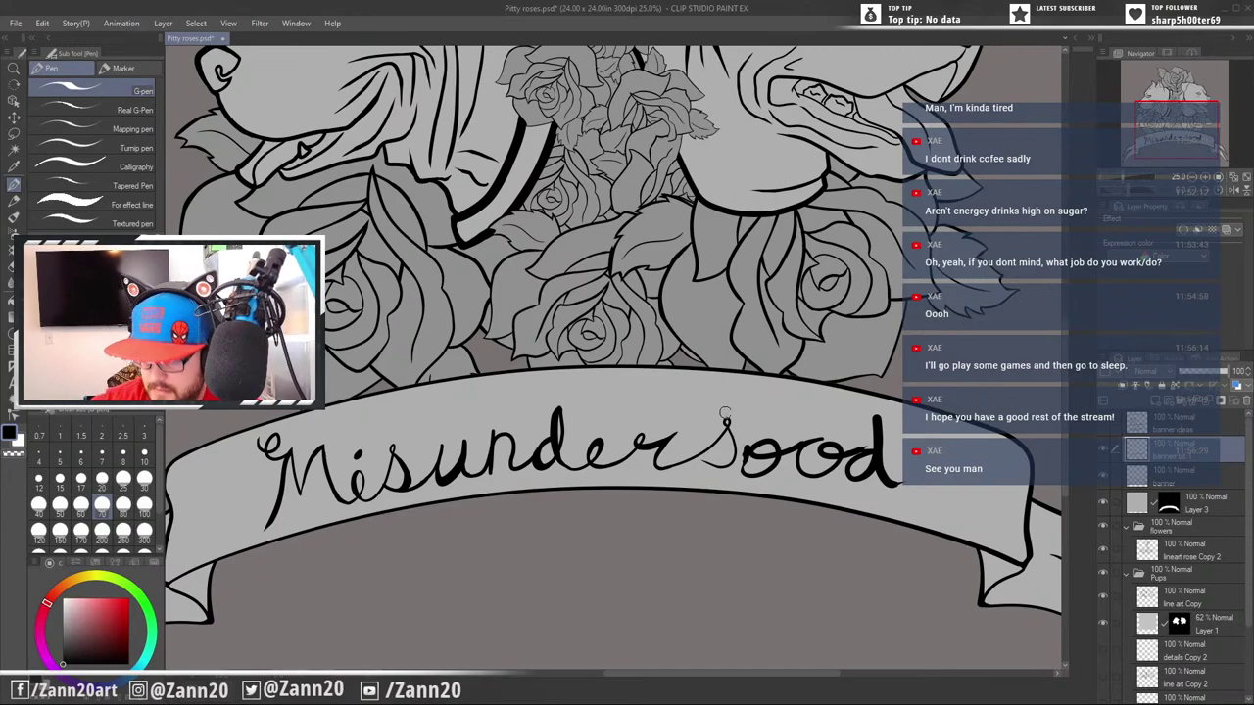
key(ctrl+z)
mouse_move(724, 421)
mouse_down()
mouse_move(732, 446)
mouse_move(692, 460)
mouse_move(774, 459)
mouse_up()
key(ctrl+z)
Erase the heavy first o and draw a tall, thin t stem after the new s
key(e)
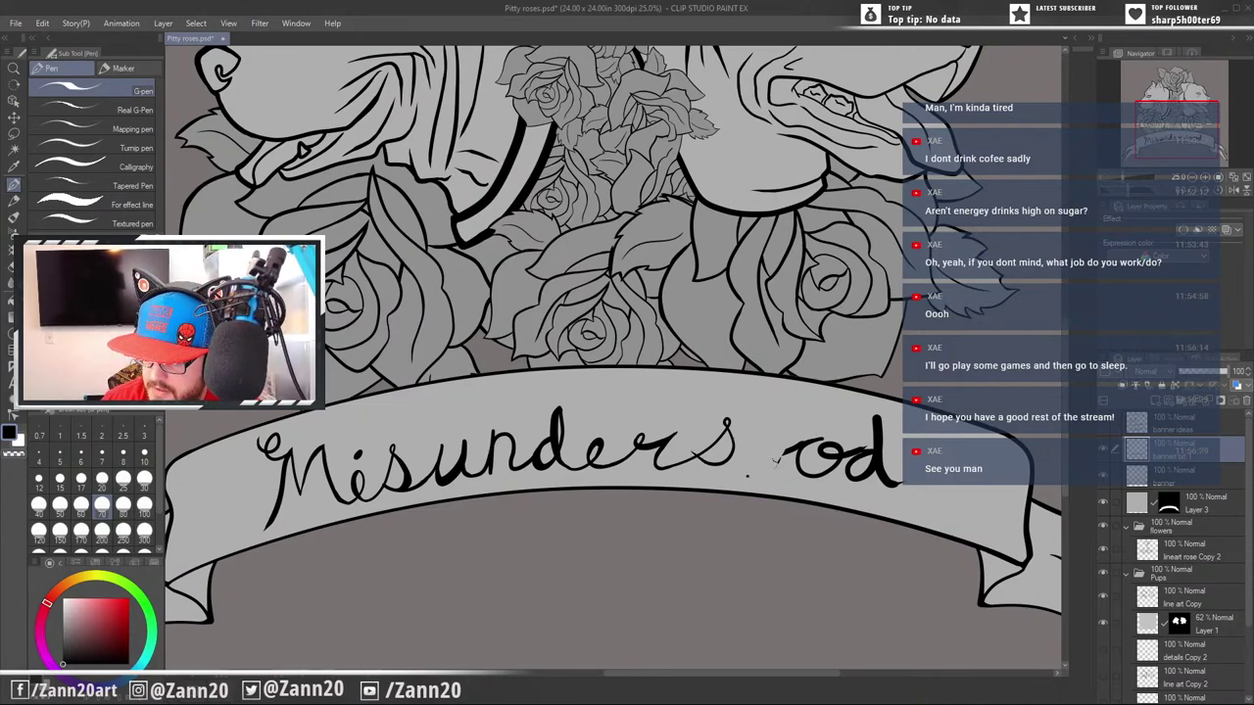
key(p)
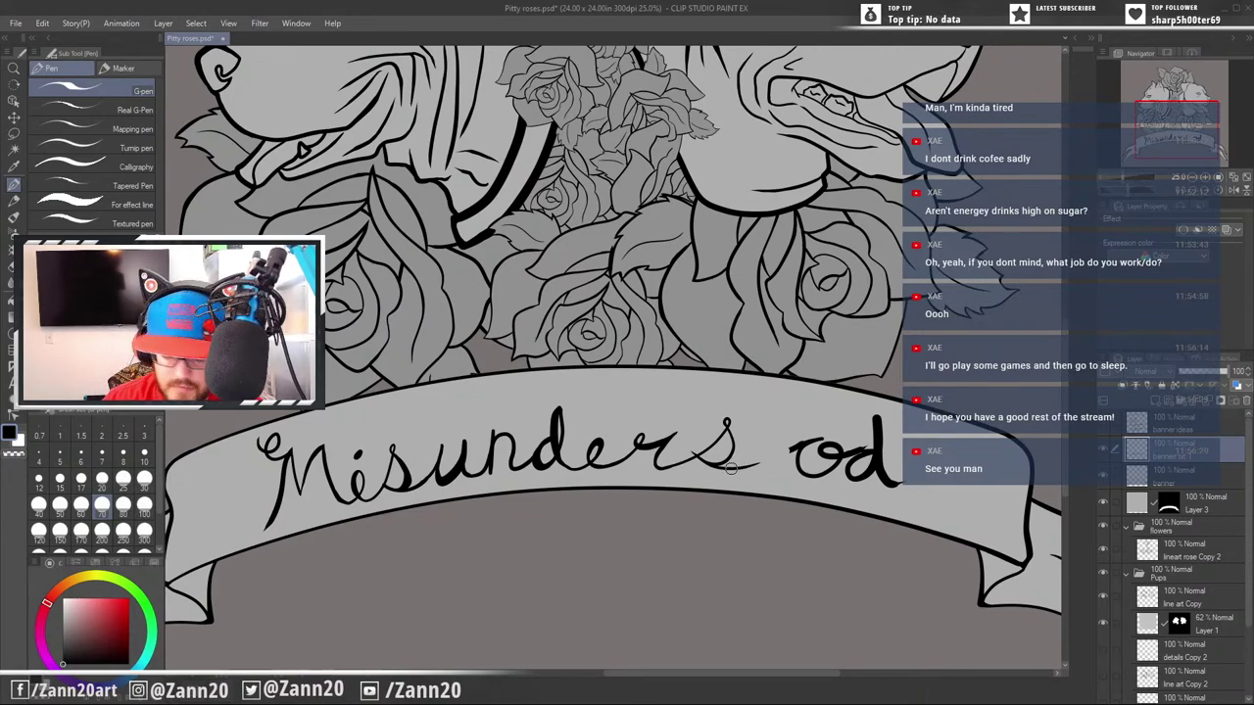
drag(750, 463, 763, 409)
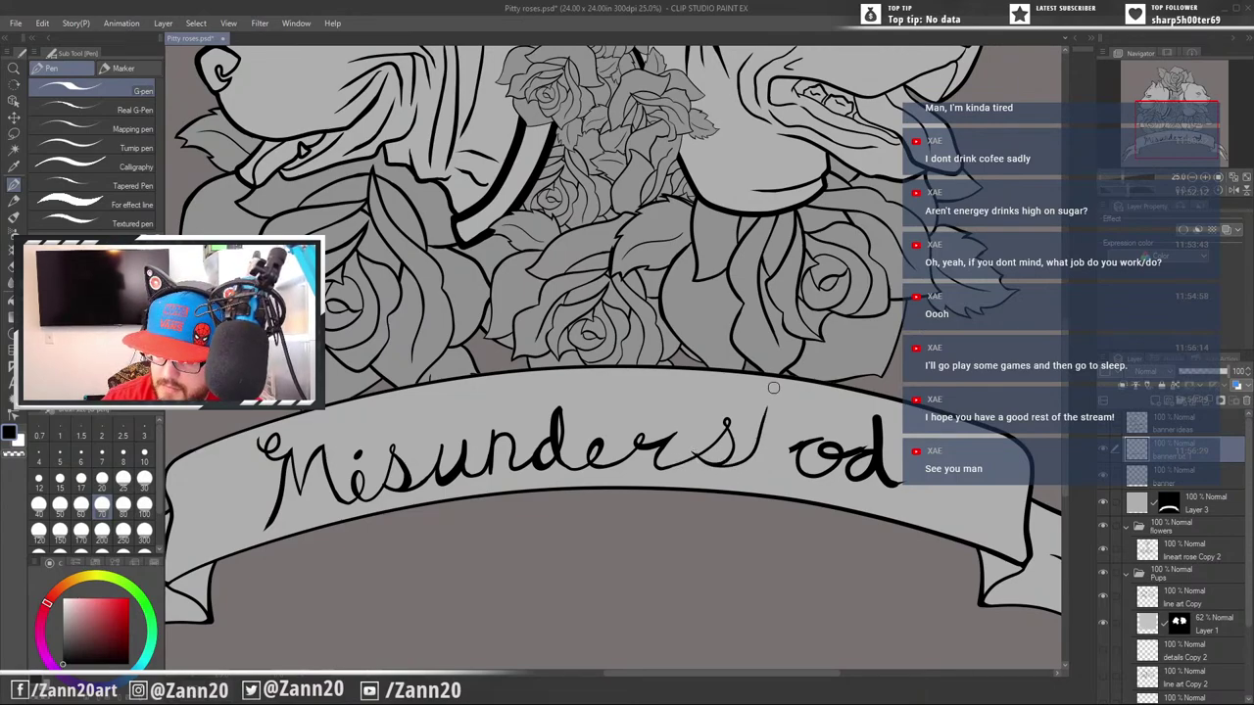
key(ctrl+z)
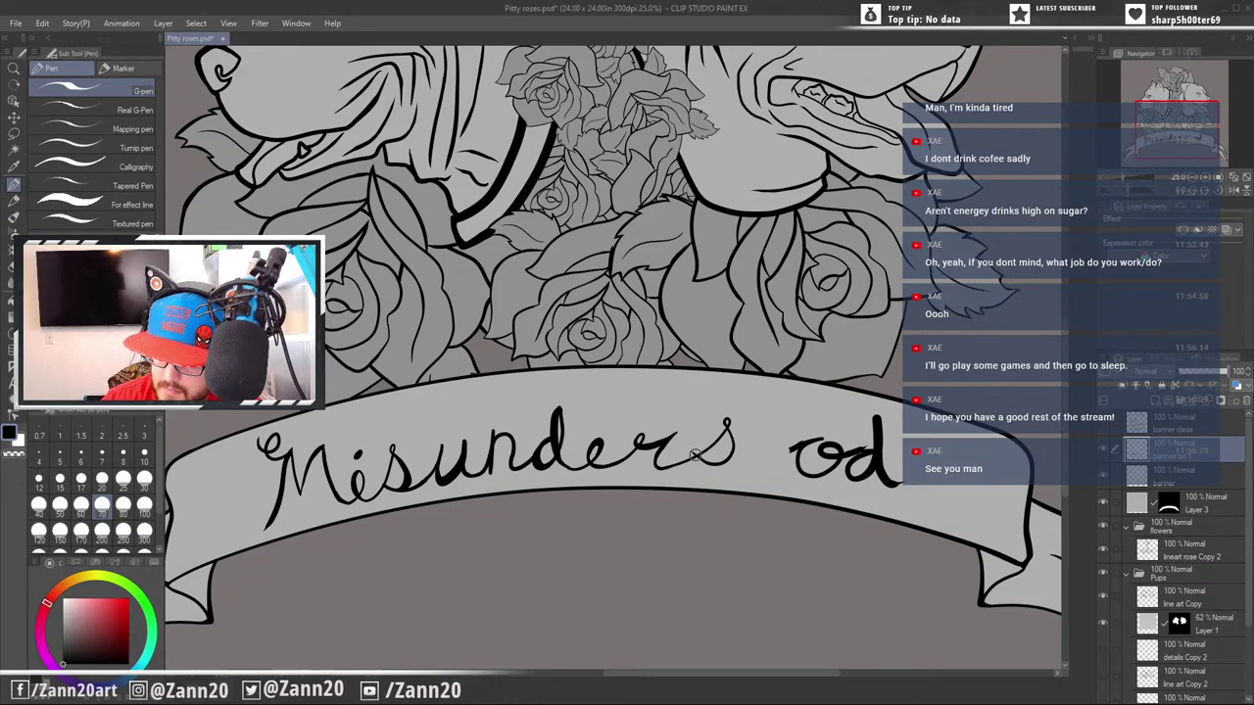
drag(779, 407, 766, 475)
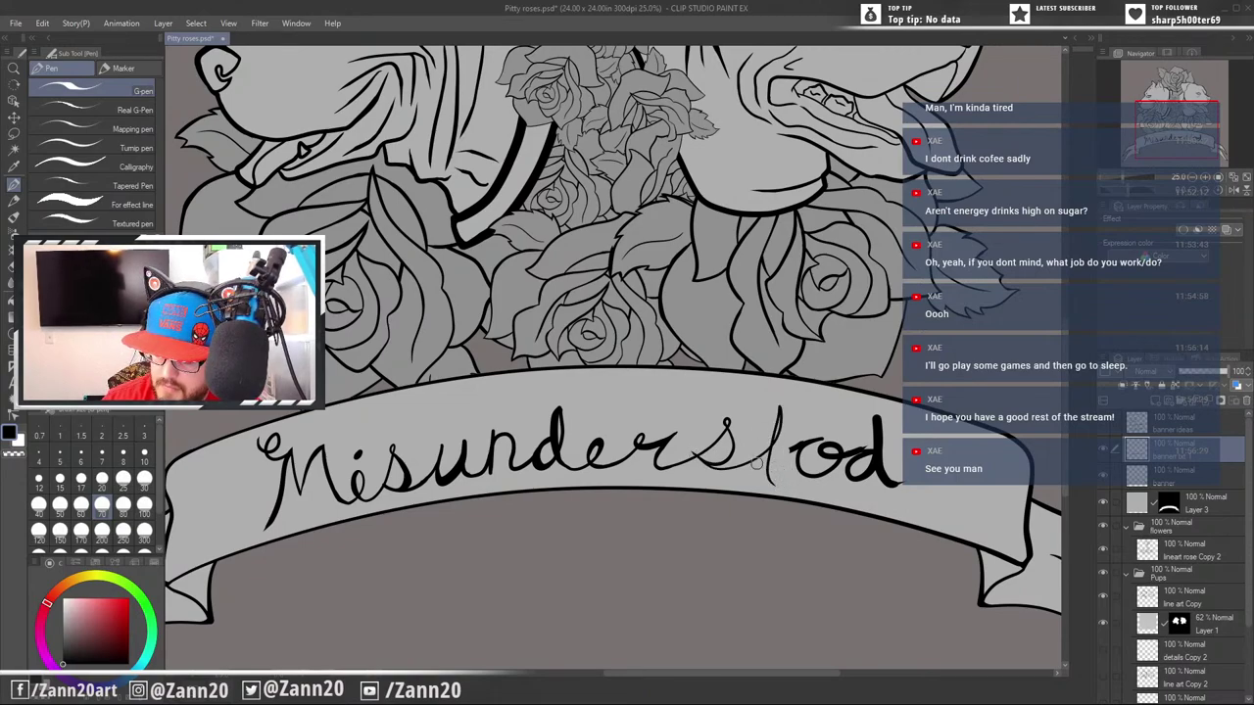
Thicken the new s and clean up its edges with alternating pen and eraser touches
key(e)
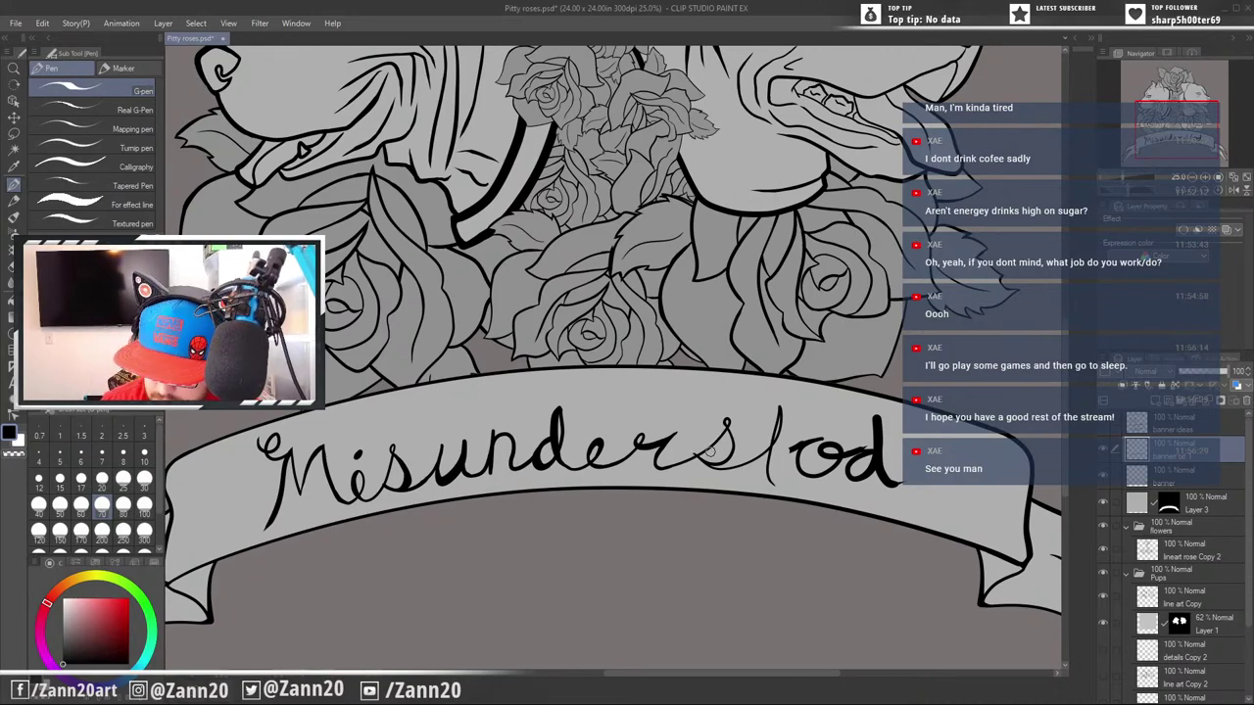
key(p)
key(e)
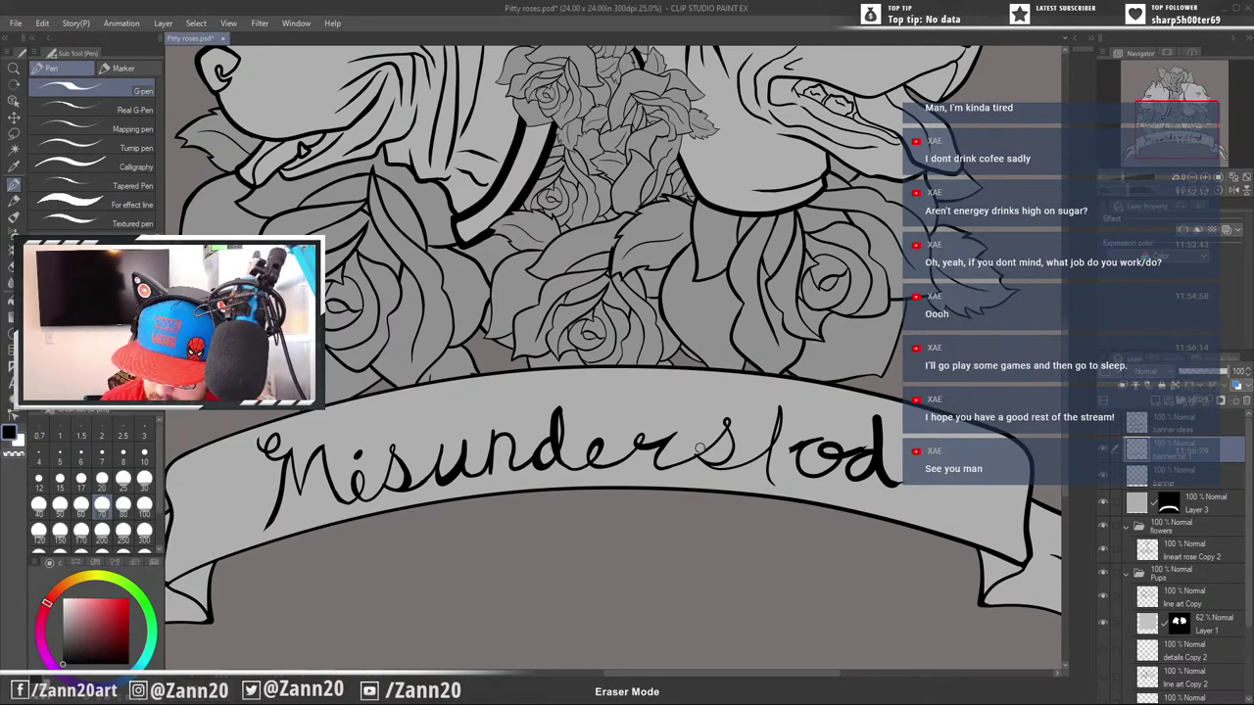
key(p)
key(e)
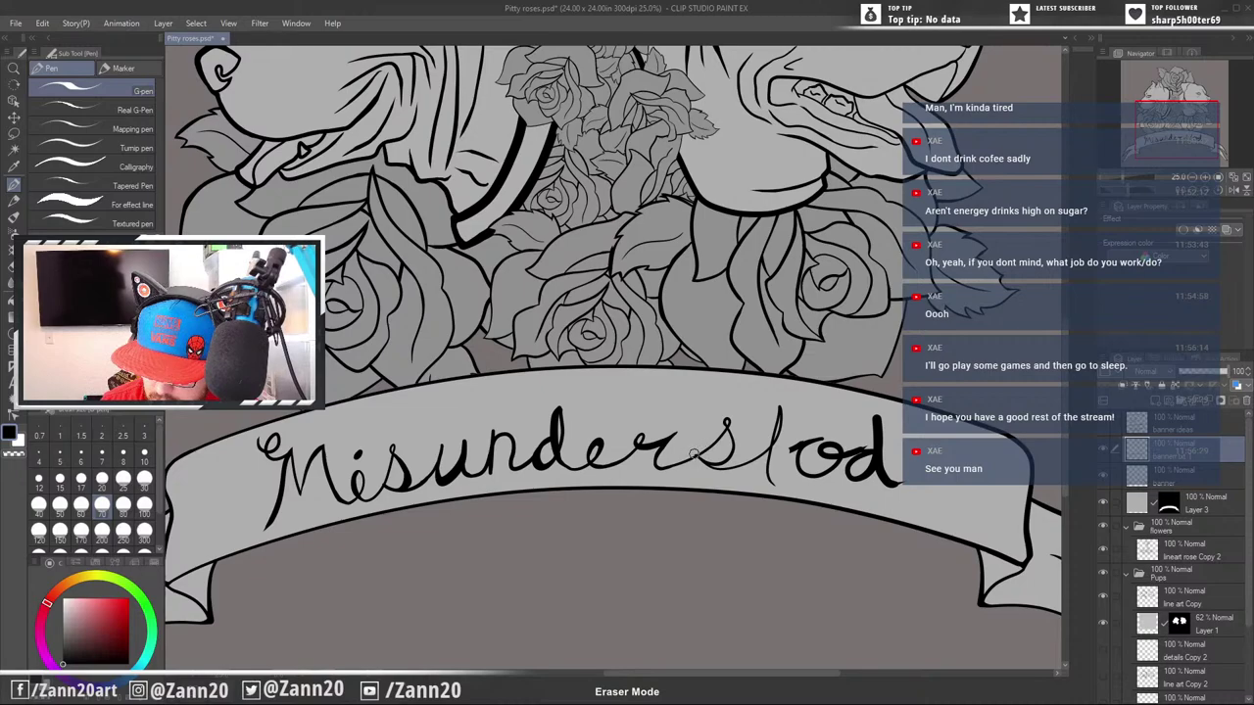
key(p)
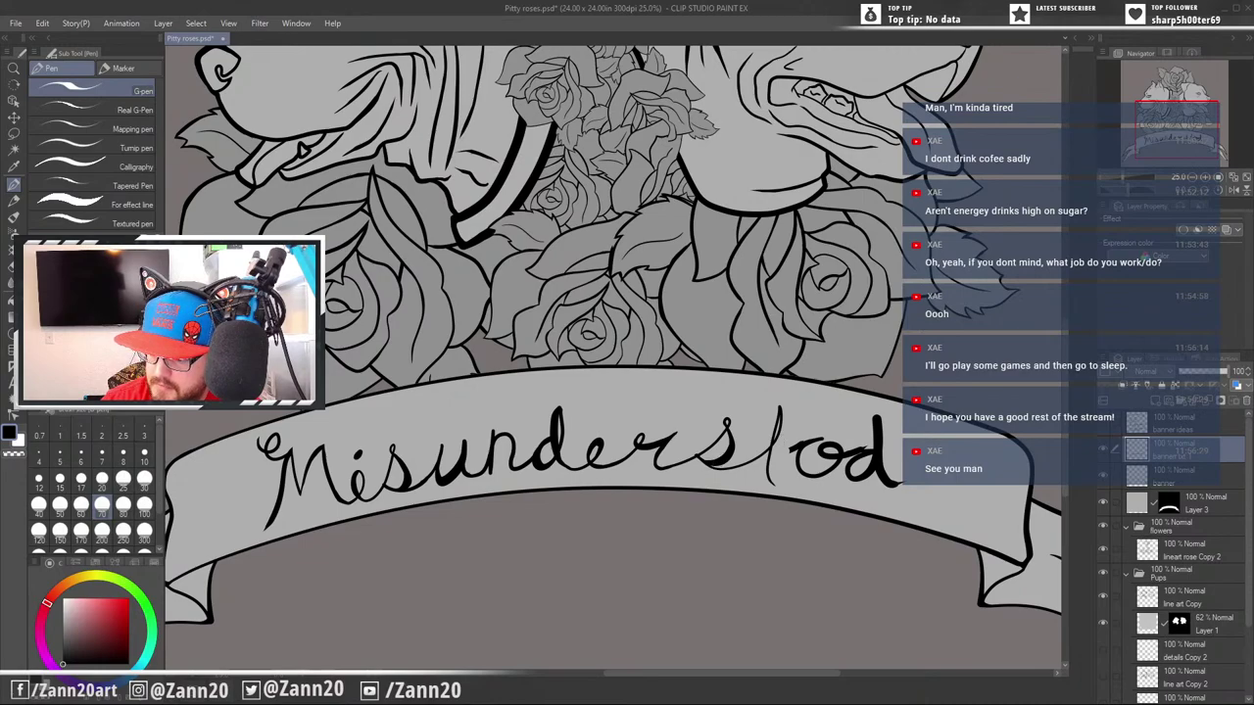
Thicken the t's stem, redoing the stroke until it is even, and erase the heavy old "ood" after it
drag(777, 406, 767, 487)
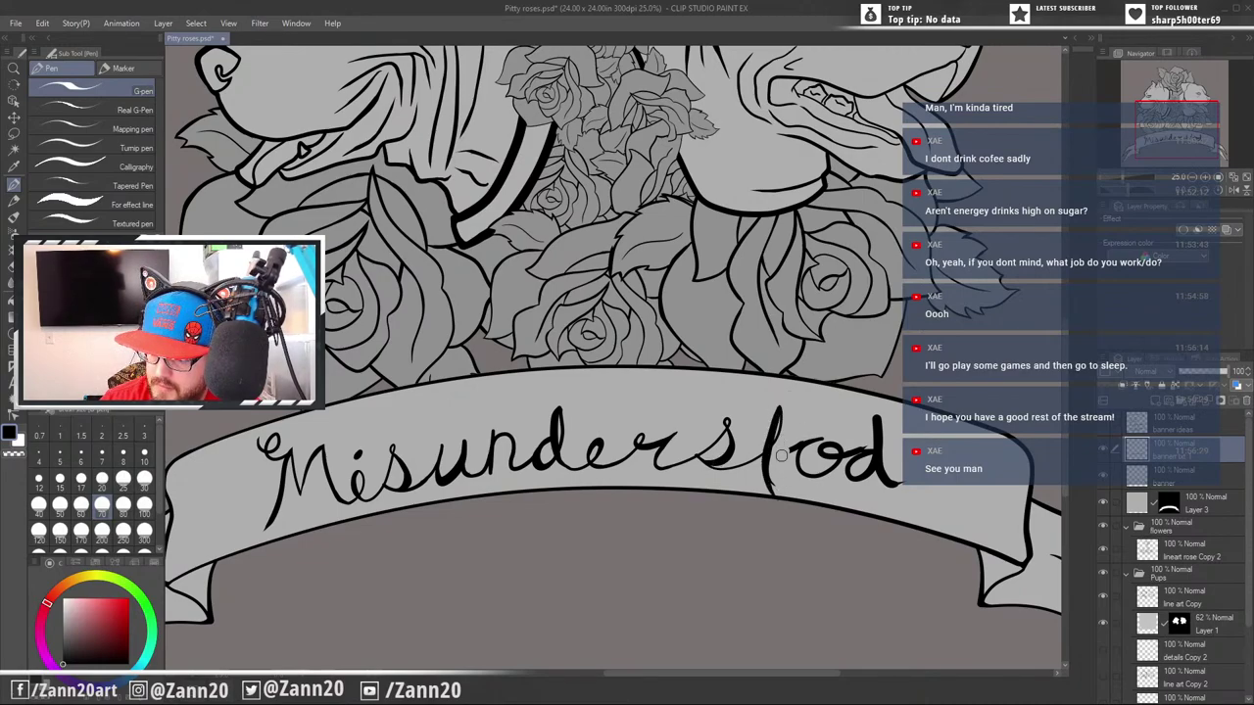
key(ctrl+z)
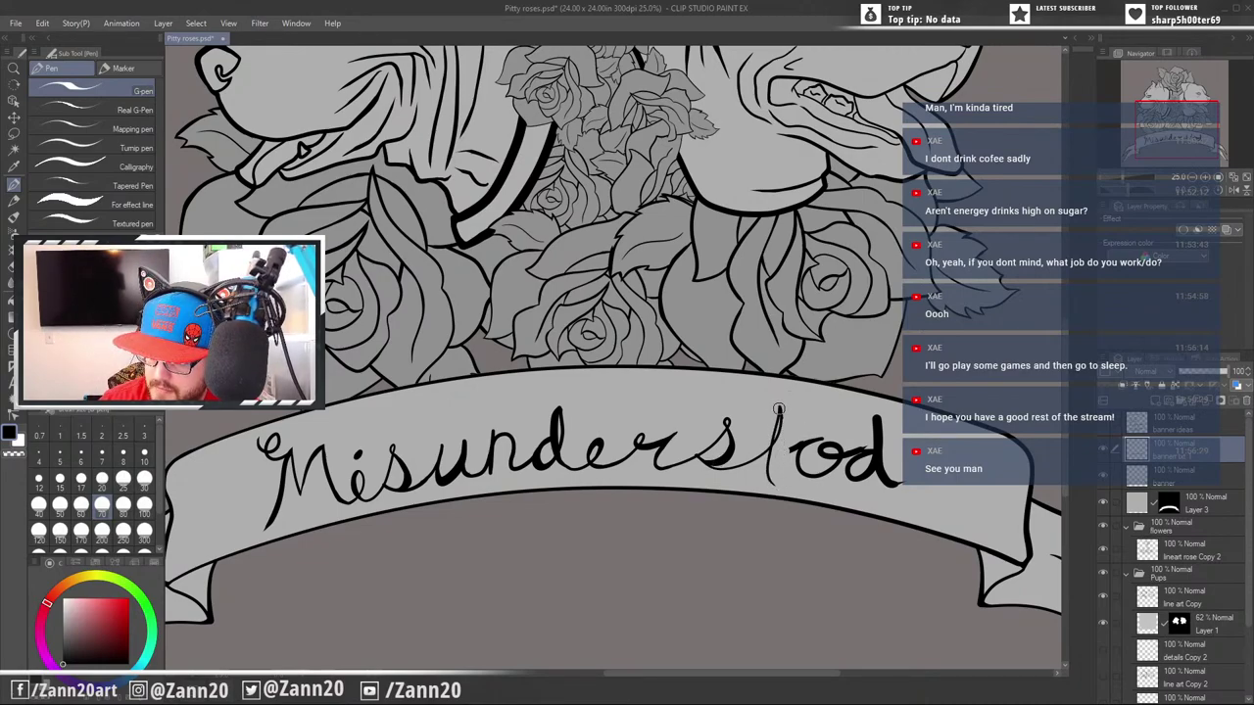
mouse_move(780, 407)
mouse_down()
mouse_move(772, 483)
mouse_move(797, 455)
mouse_move(705, 446)
mouse_up()
key(ctrl+z)
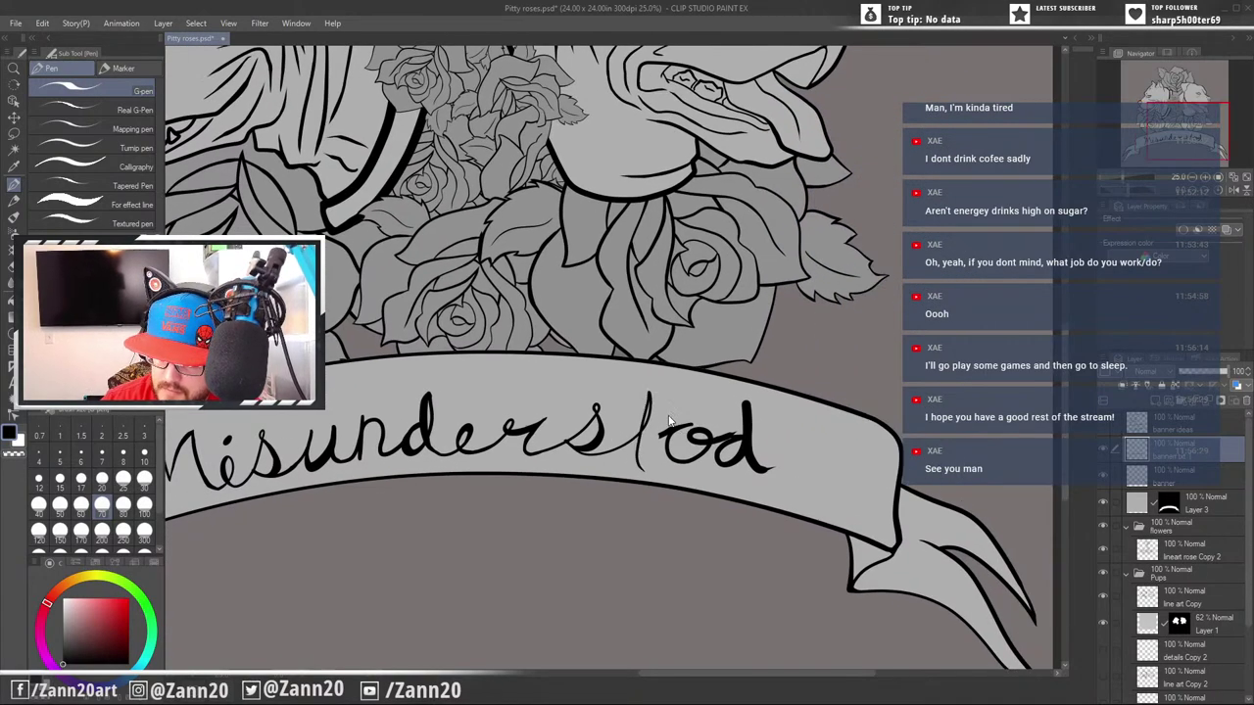
drag(649, 394, 651, 480)
key(e)
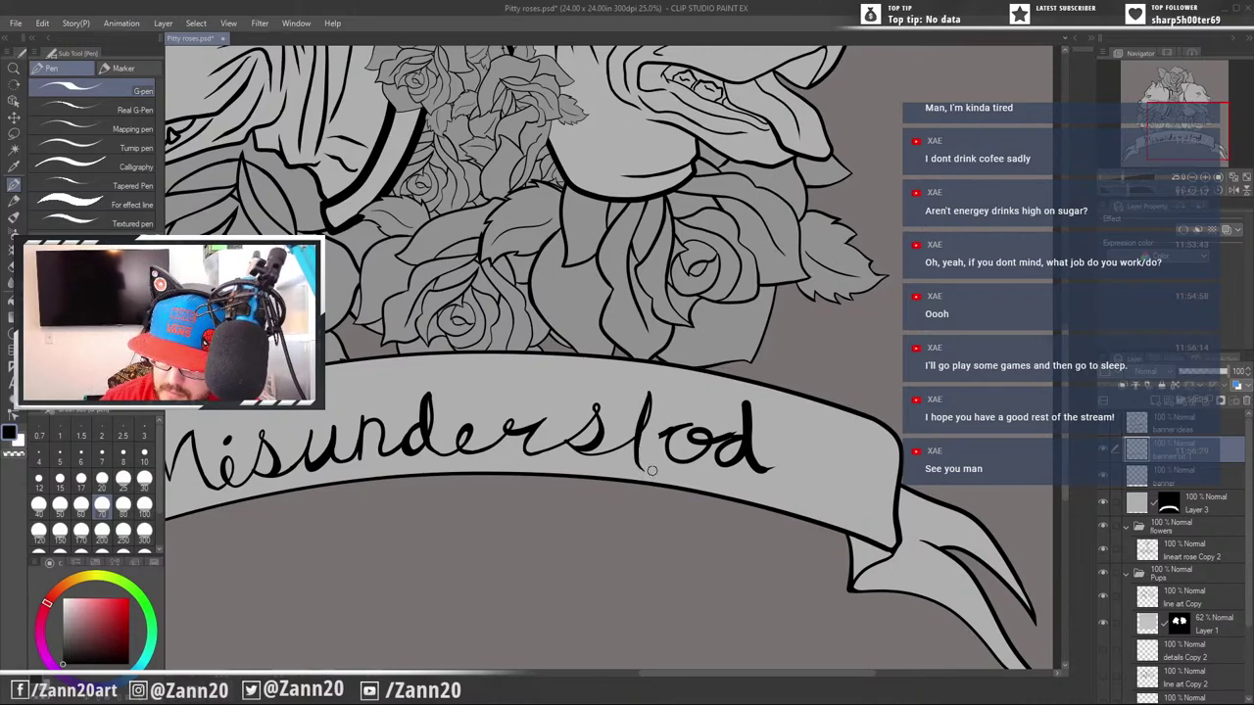
mouse_move(690, 424)
mouse_down()
mouse_move(659, 436)
mouse_move(680, 437)
mouse_move(660, 478)
mouse_move(752, 463)
mouse_move(727, 490)
mouse_move(710, 454)
mouse_move(725, 411)
mouse_up()
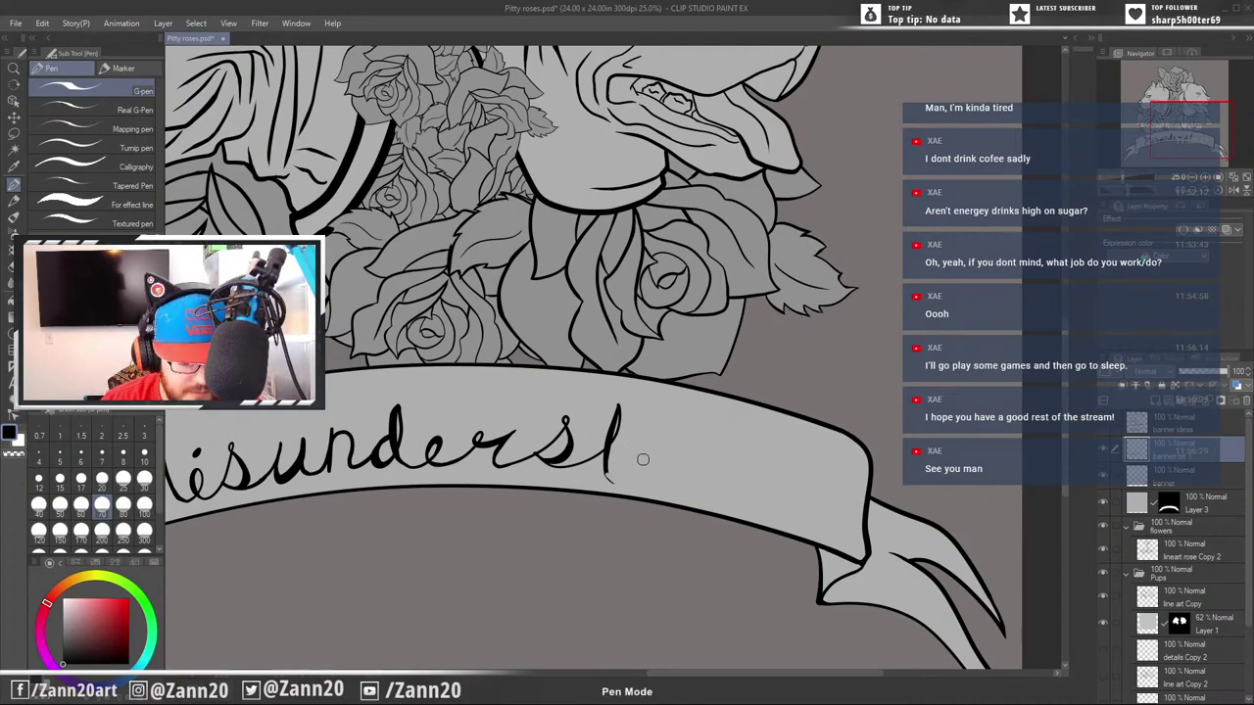
Letter a slim o with a small top loop and short exit tail from the t's foot, redrawing it until the shape is even
mouse_move(607, 471)
mouse_down()
mouse_move(613, 483)
mouse_move(662, 441)
mouse_move(637, 451)
mouse_move(691, 452)
mouse_up()
key(ctrl+z)
key(ctrl+z)
key(ctrl+z)
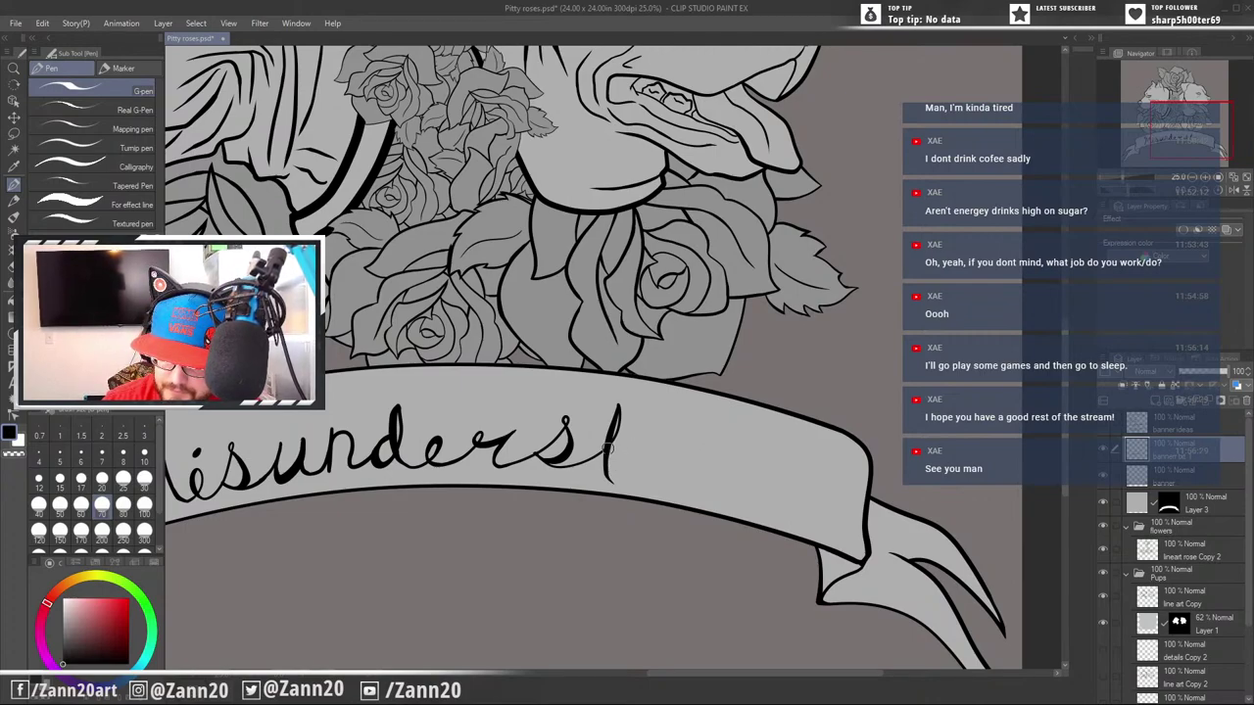
drag(610, 472, 637, 453)
key(ctrl+z)
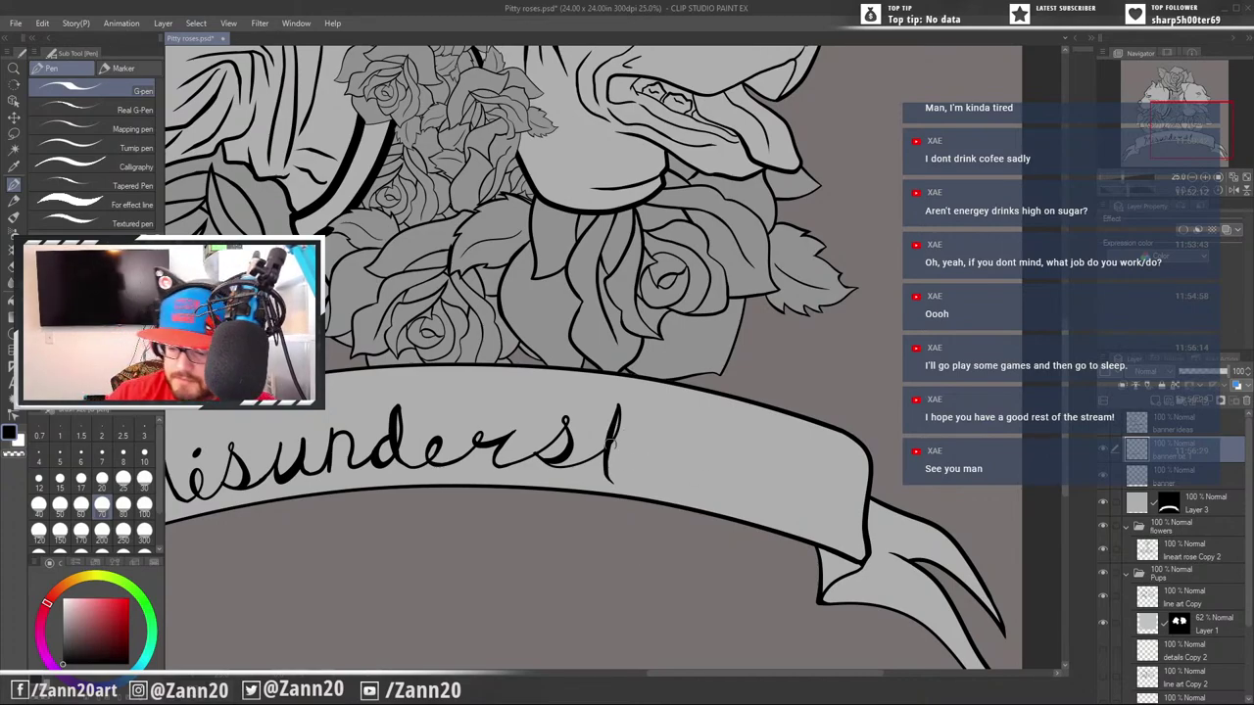
mouse_move(608, 472)
mouse_down()
mouse_move(657, 450)
mouse_move(640, 473)
mouse_move(676, 467)
mouse_move(669, 450)
mouse_move(708, 453)
mouse_up()
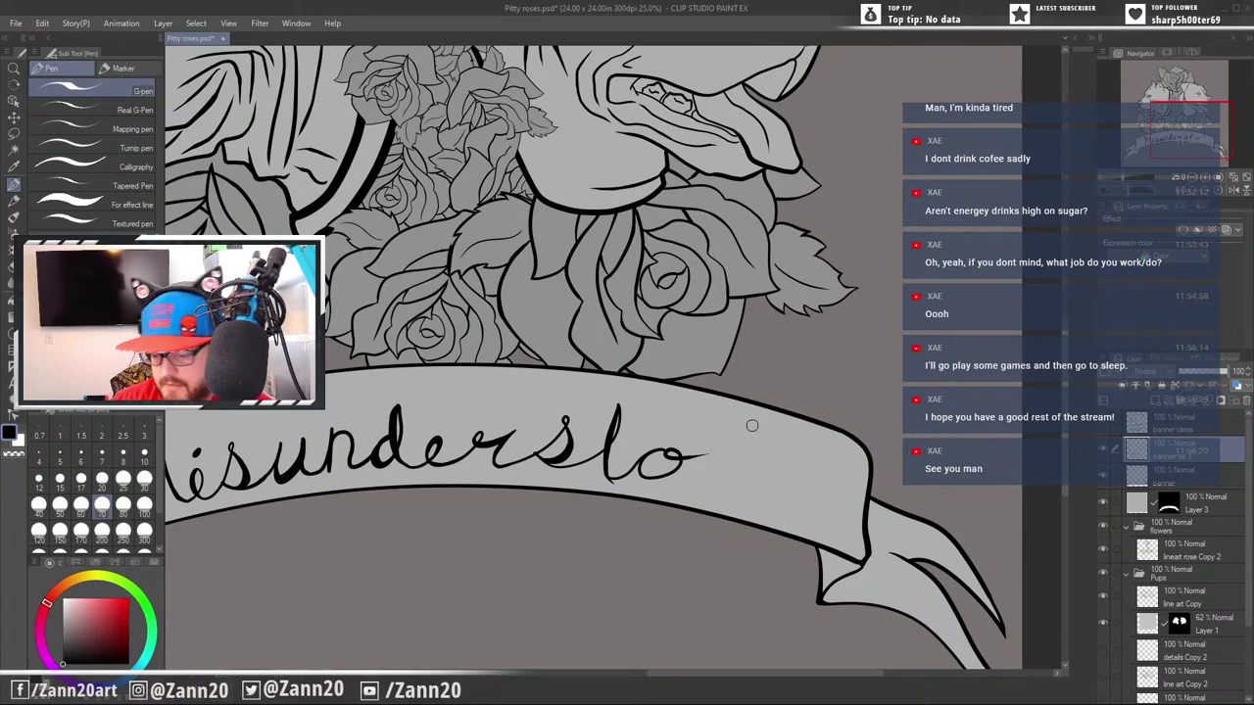
key(ctrl+z)
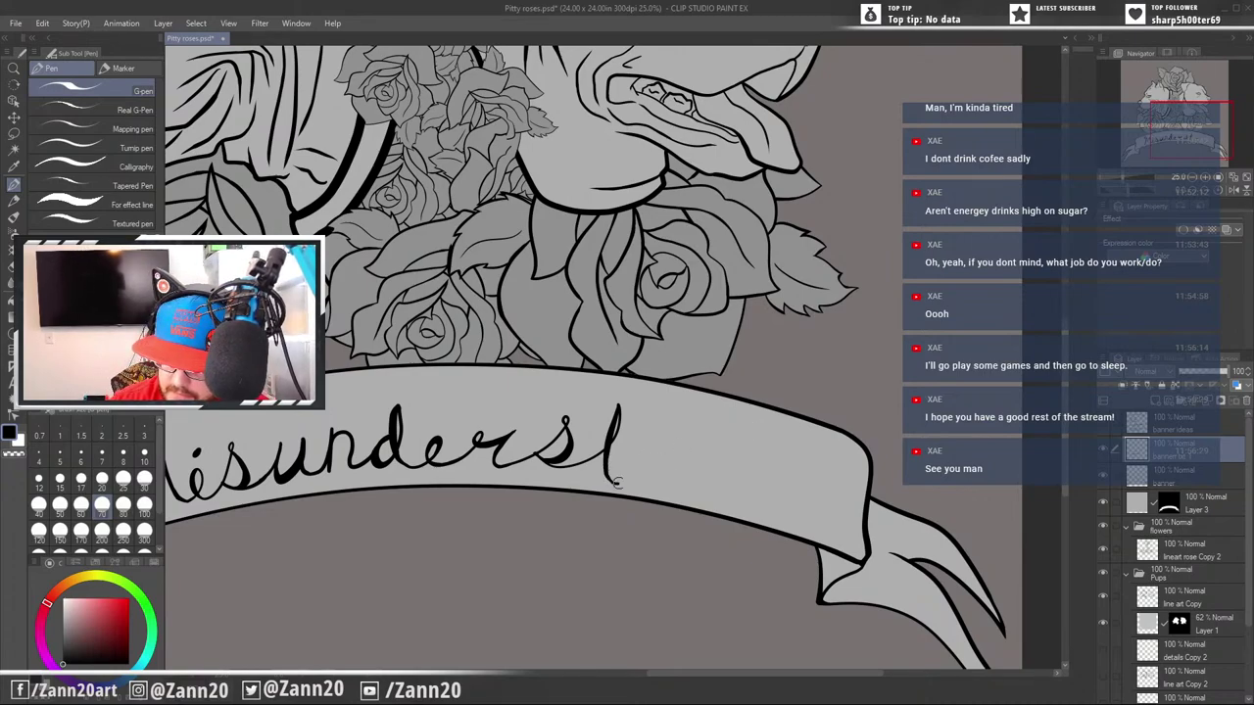
mouse_move(612, 480)
mouse_down()
mouse_move(659, 452)
mouse_move(643, 451)
mouse_move(664, 453)
mouse_move(635, 461)
mouse_move(645, 484)
mouse_move(678, 469)
mouse_up()
key(ctrl+z)
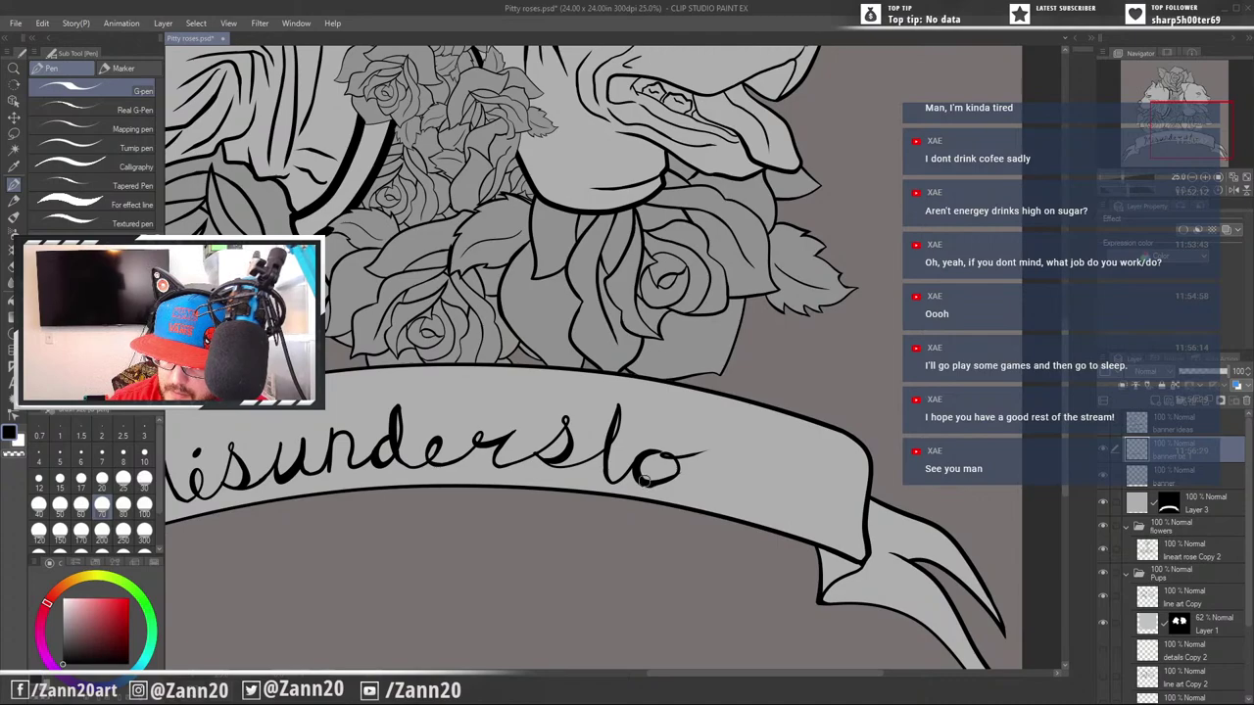
Thicken the curves of the new o and smooth its outer edge with alternating pen and eraser touches
drag(644, 479, 686, 443)
key(e)
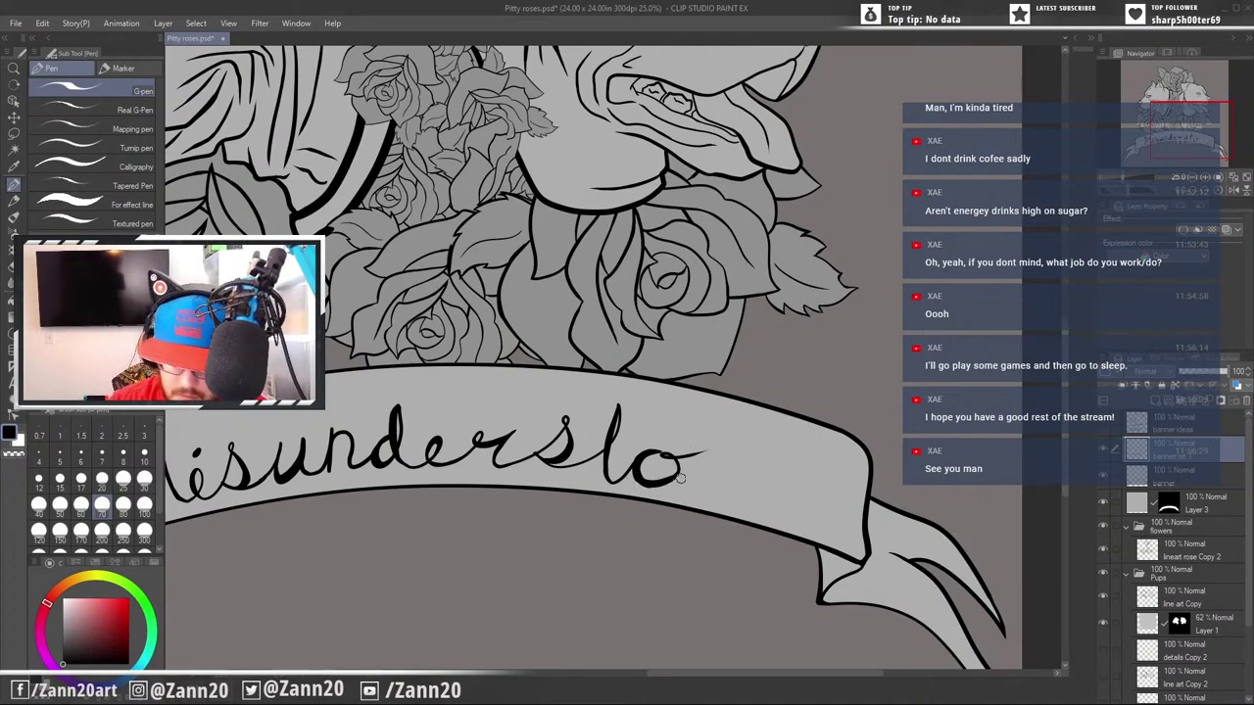
key(ctrl+plus)
key(ctrl+plus)
key(ctrl+plus)
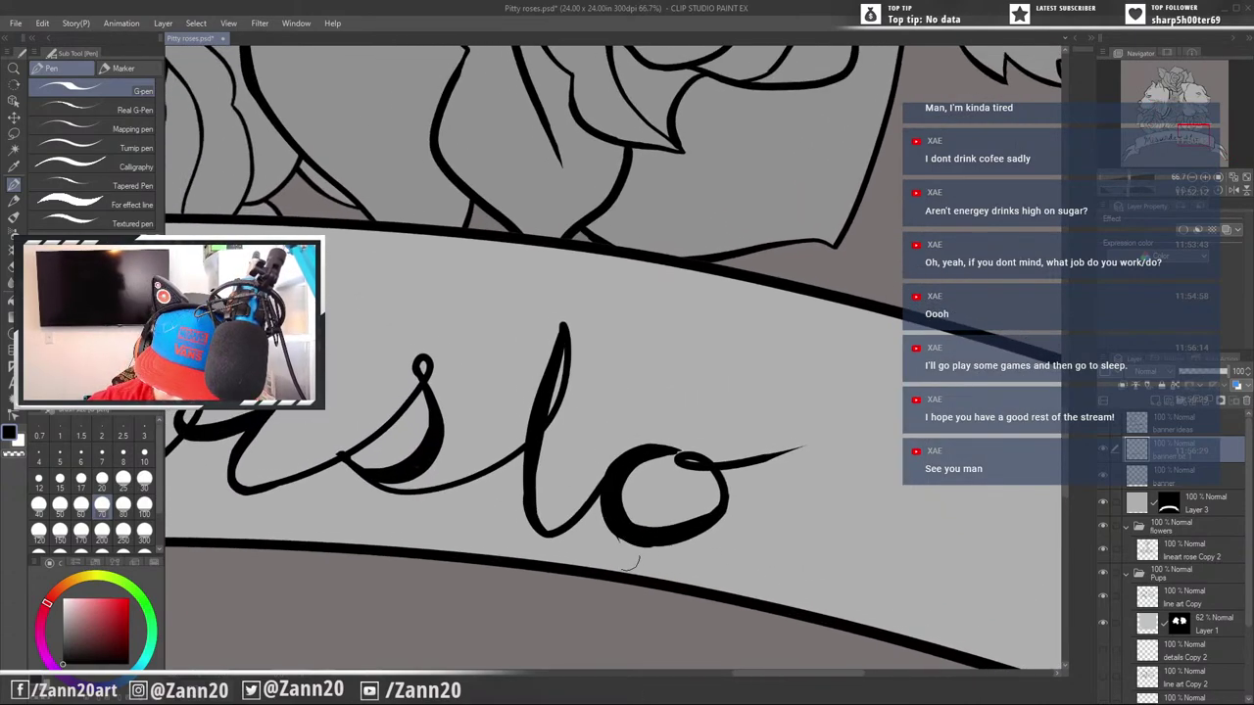
key(p)
drag(413, 470, 428, 441)
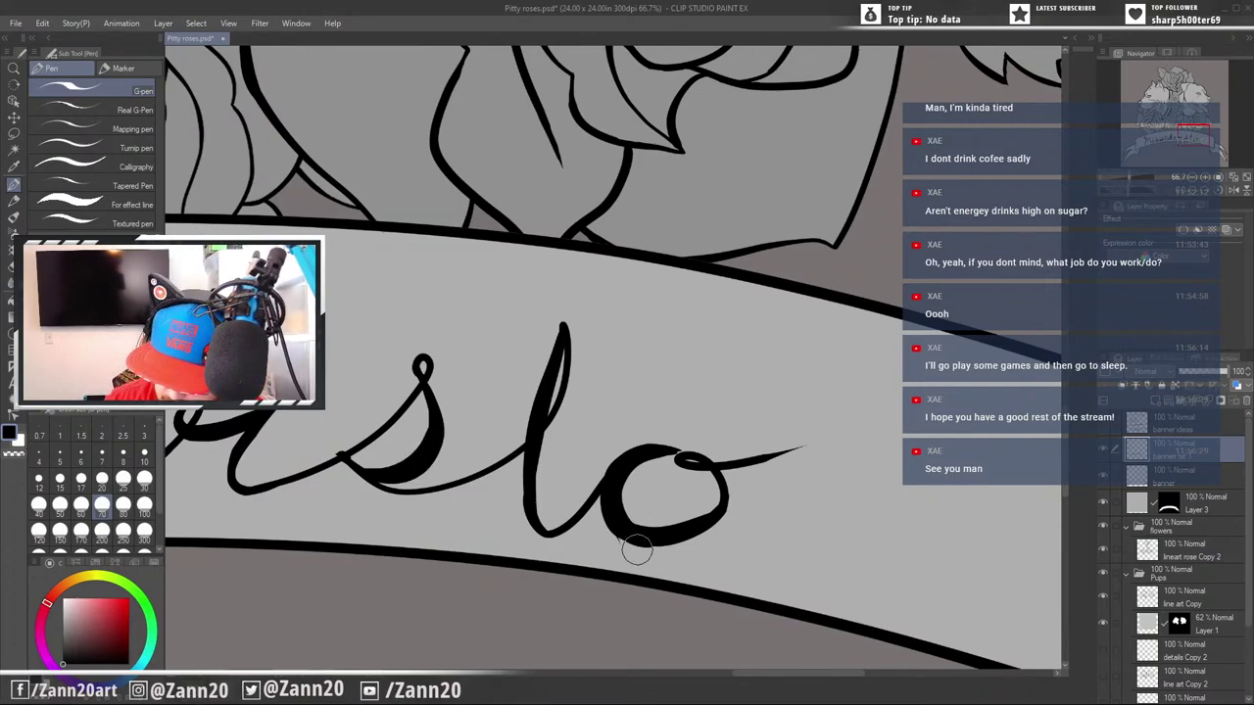
key(e)
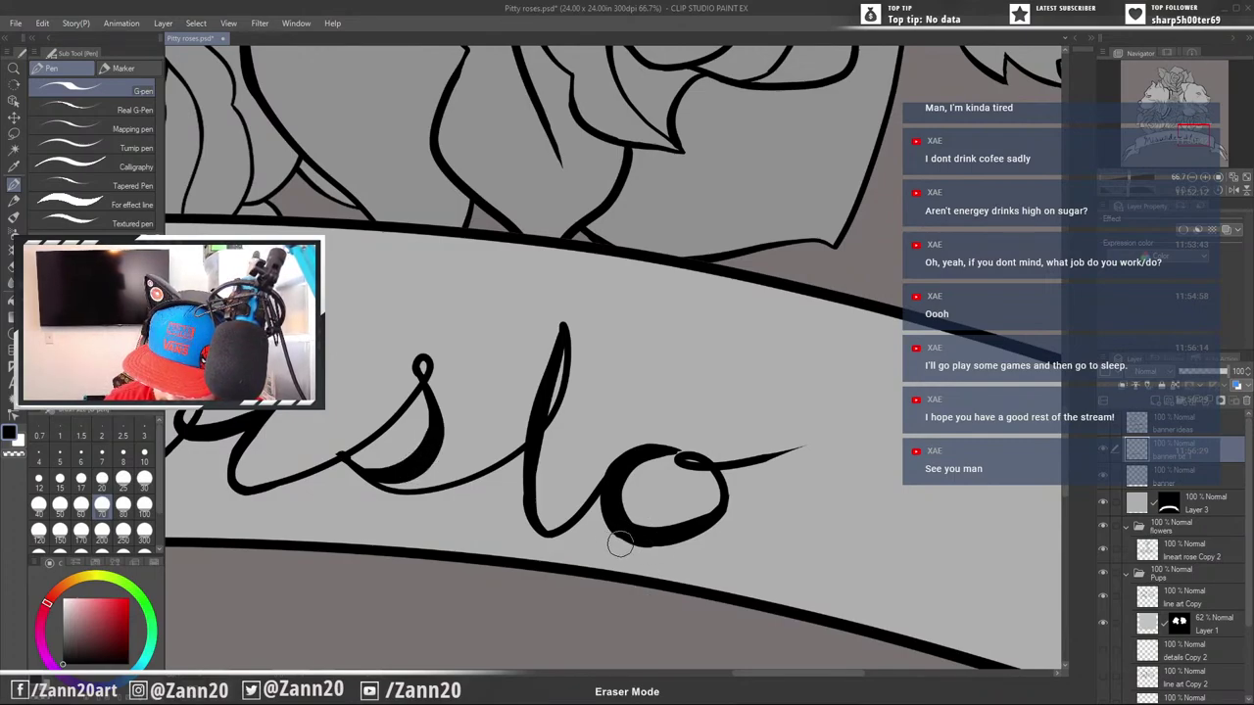
key(p)
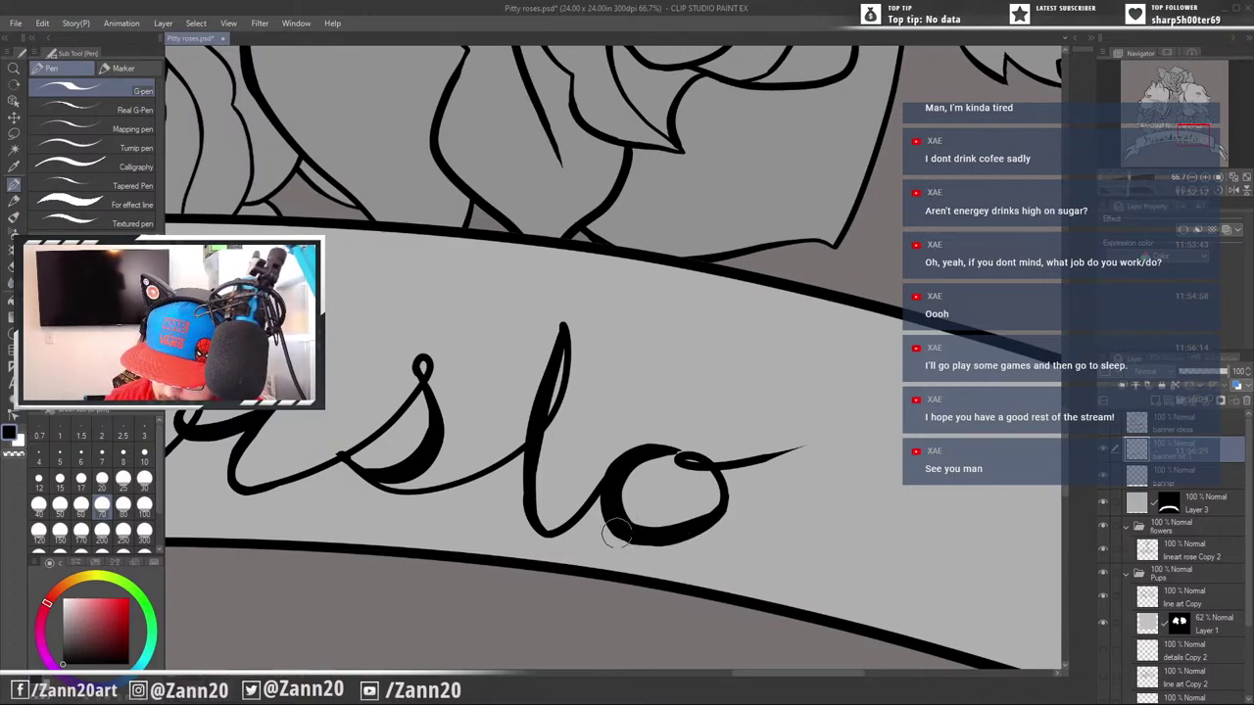
drag(618, 536, 691, 530)
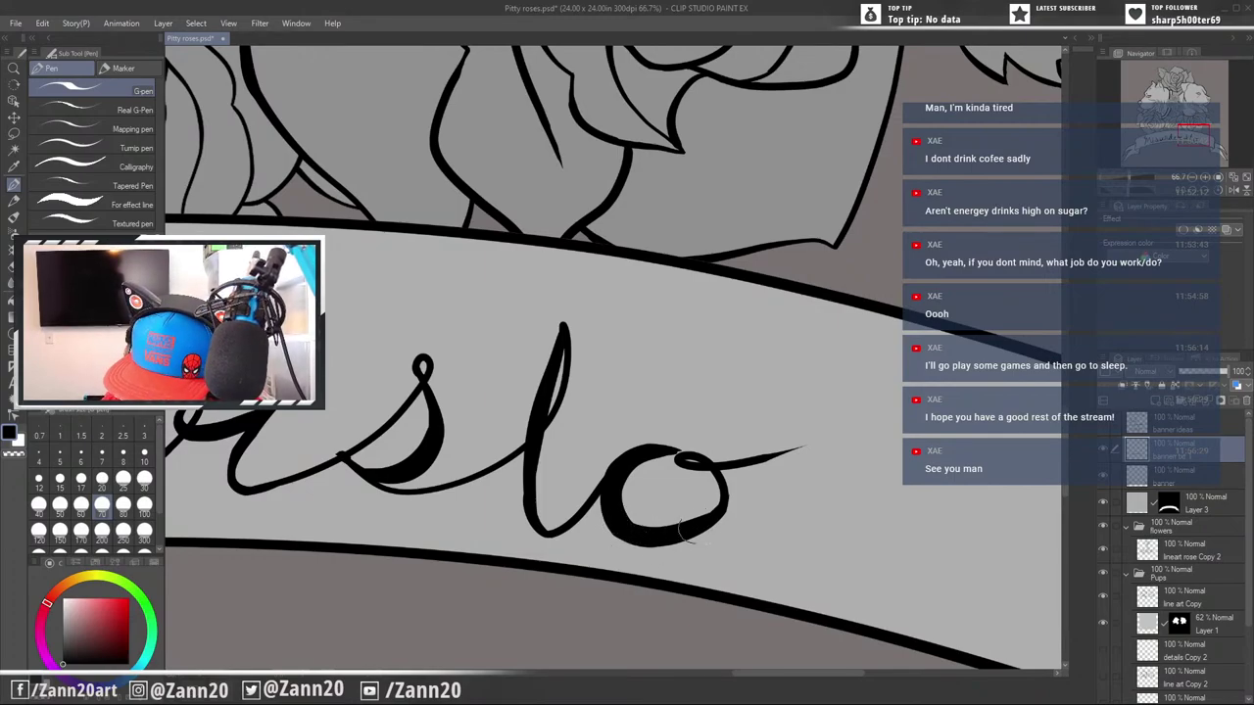
key(e)
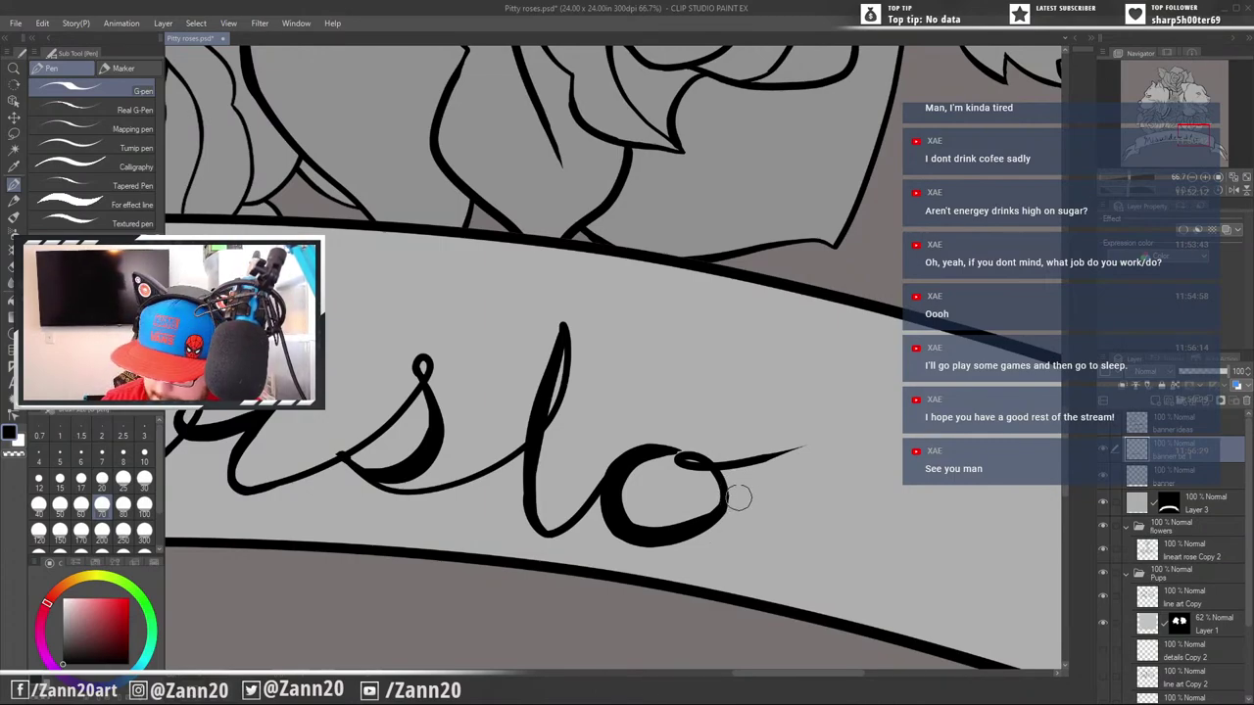
Redraw the o's exit tail as a gently arched connecting stroke and trim its end to a fine taper
drag(728, 447, 837, 458)
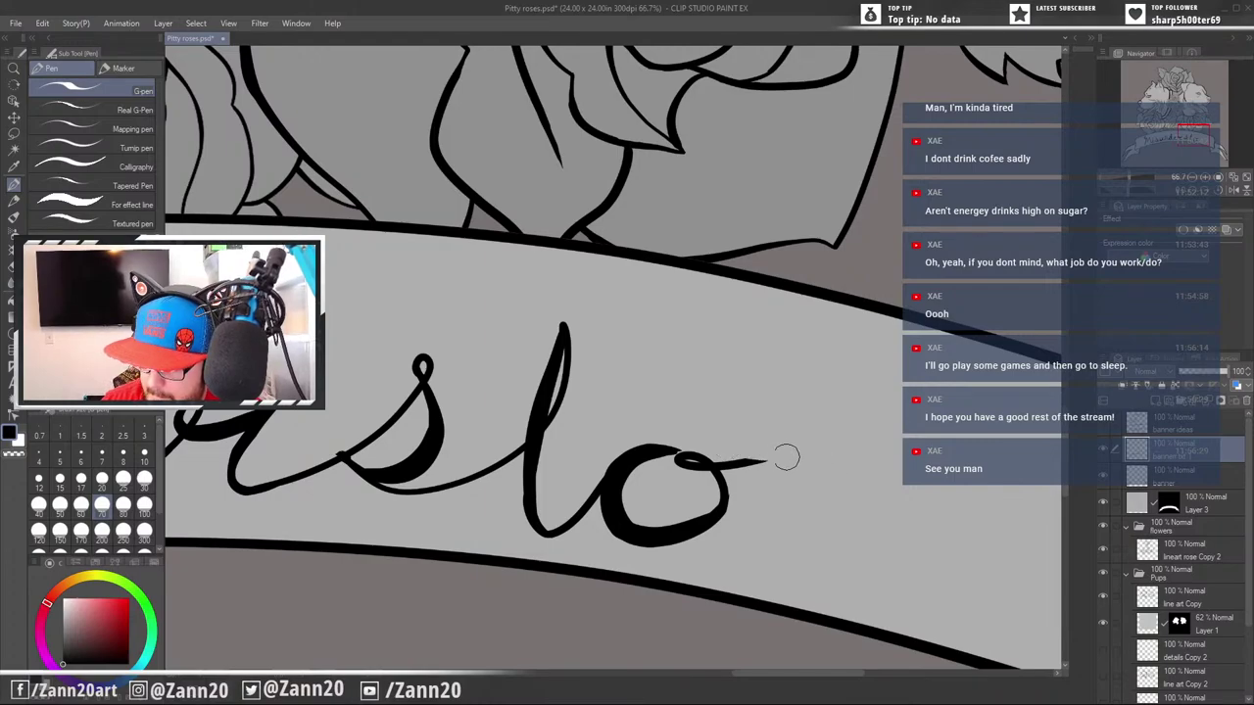
mouse_move(730, 463)
mouse_down()
mouse_move(809, 471)
mouse_move(840, 494)
mouse_move(805, 473)
mouse_move(754, 496)
mouse_move(818, 572)
mouse_move(882, 501)
mouse_up()
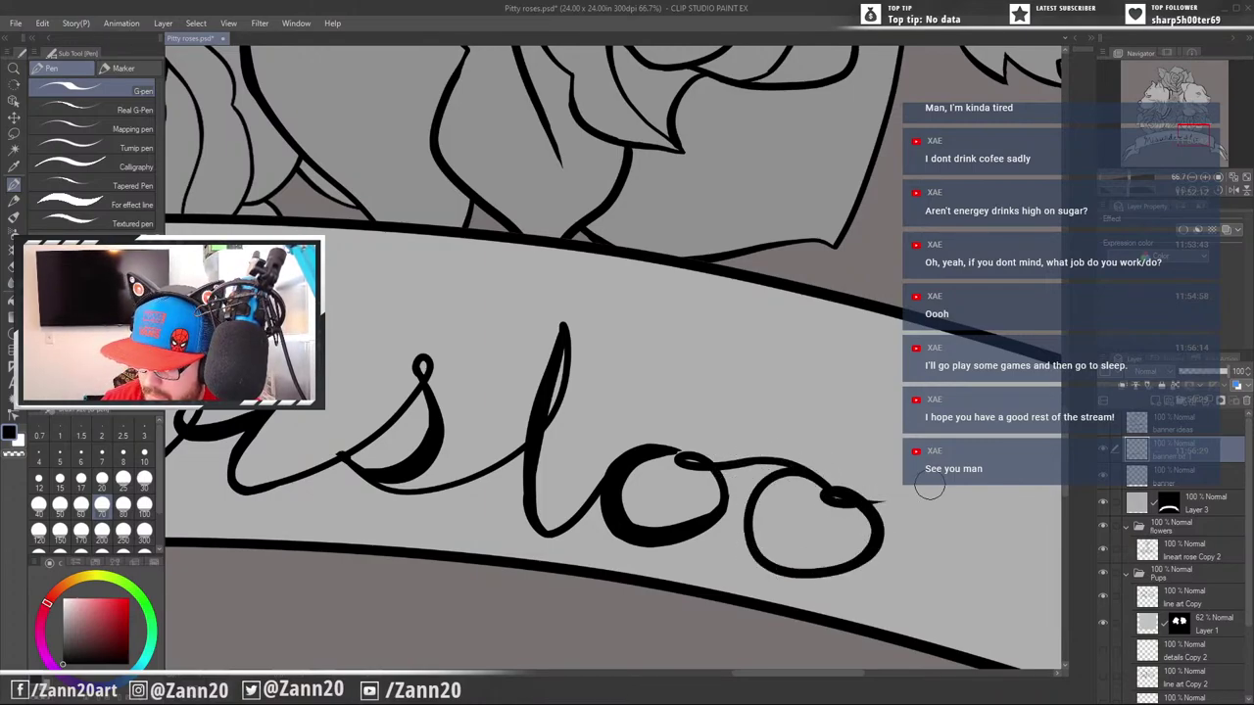
key(ctrl+z)
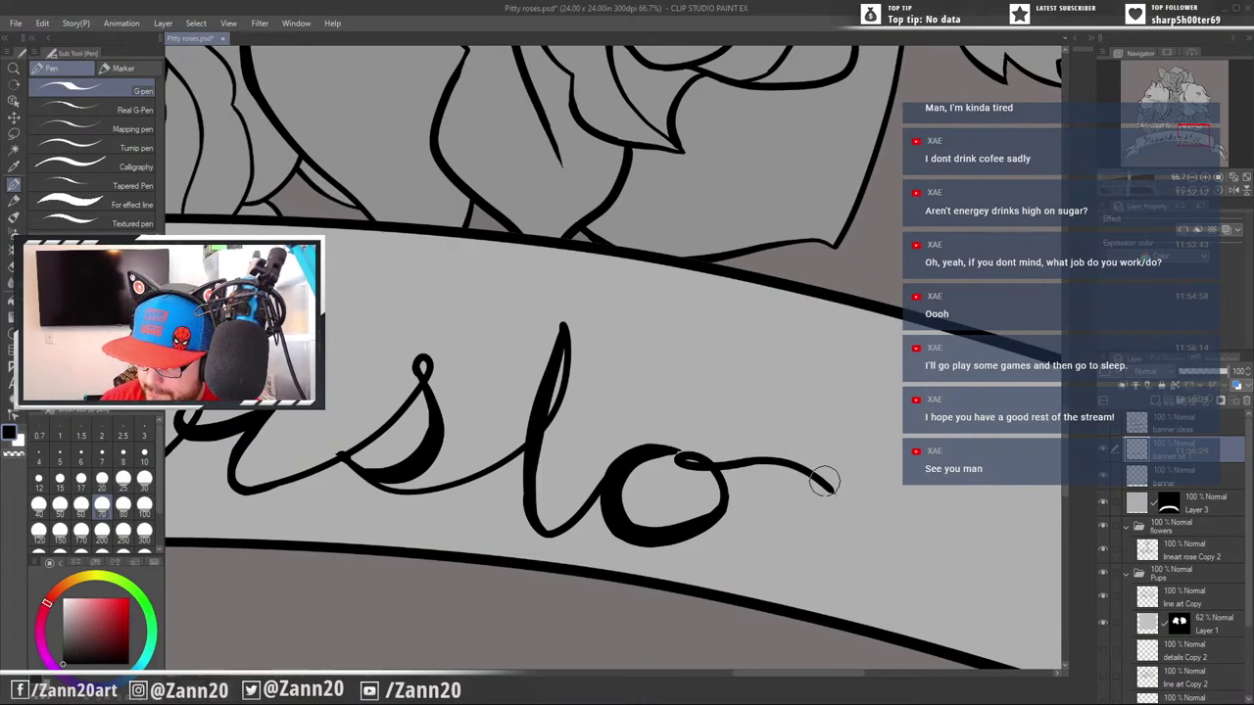
mouse_move(754, 503)
mouse_down()
mouse_move(800, 562)
mouse_move(887, 551)
mouse_move(891, 508)
mouse_move(866, 495)
mouse_move(838, 506)
mouse_move(794, 484)
mouse_move(779, 551)
mouse_move(852, 576)
mouse_up()
key(ctrl+z)
key(ctrl+z)
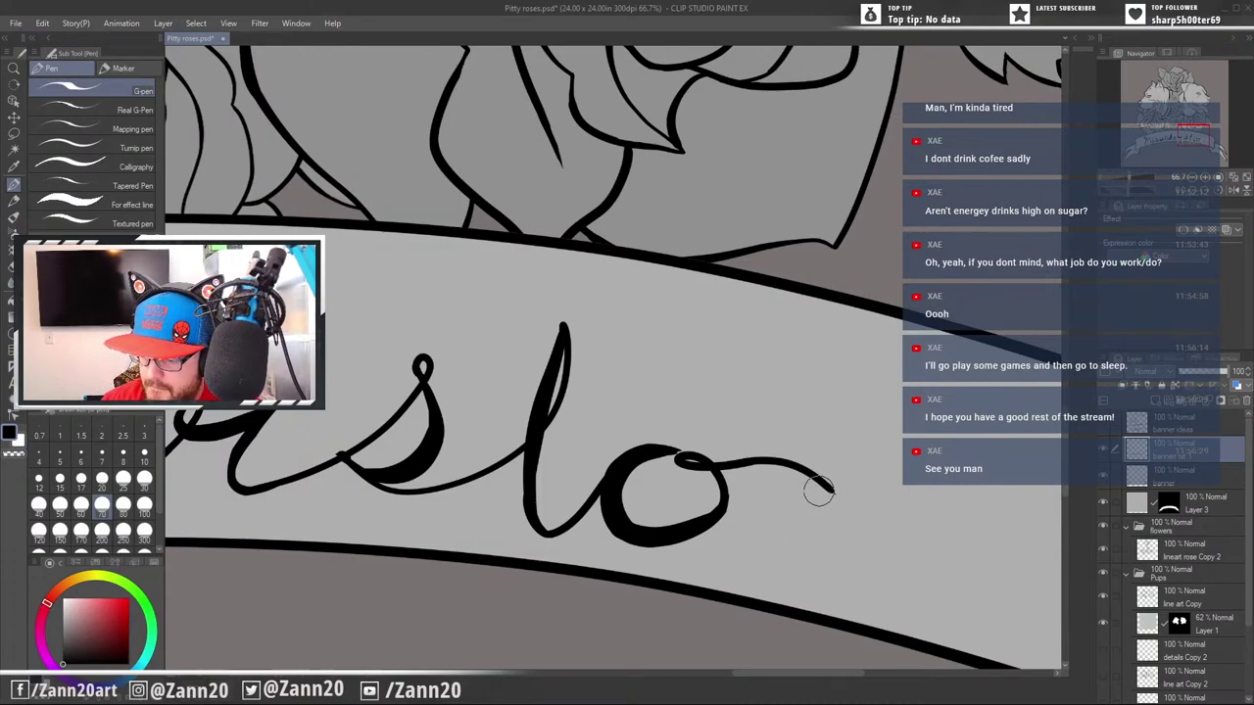
drag(800, 483, 859, 518)
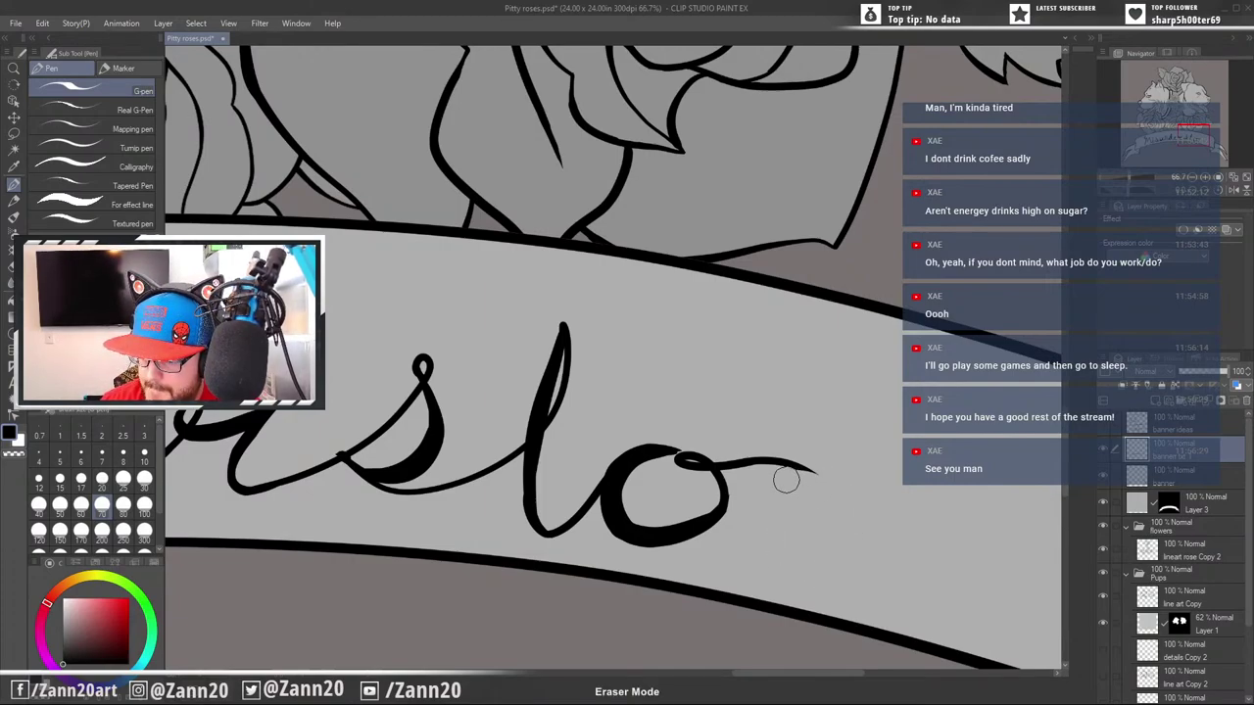
key(p)
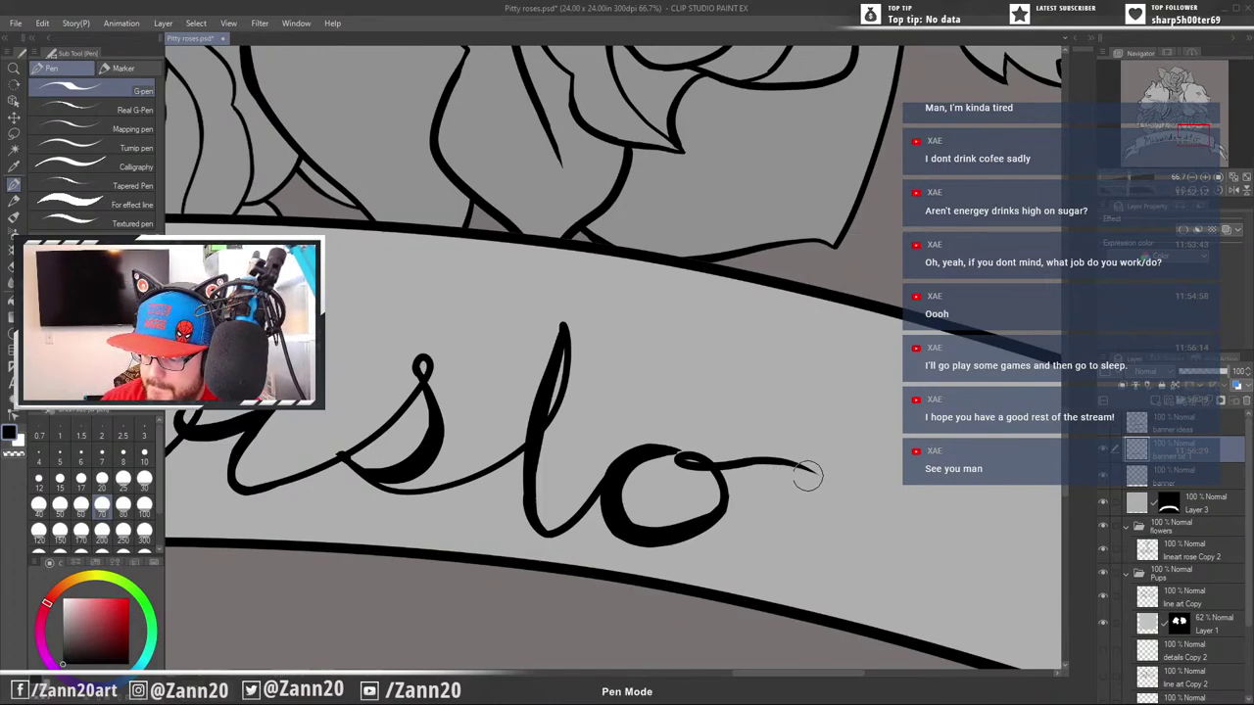
Try to draw a thin looped second o freehand from the end of the connecting stroke
mouse_move(815, 476)
mouse_down()
mouse_move(773, 545)
mouse_move(850, 548)
mouse_move(857, 491)
mouse_move(799, 482)
mouse_move(899, 479)
mouse_move(809, 474)
mouse_move(764, 513)
mouse_move(831, 560)
mouse_move(886, 508)
mouse_move(841, 476)
mouse_move(824, 485)
mouse_move(917, 500)
mouse_up()
key(ctrl+z)
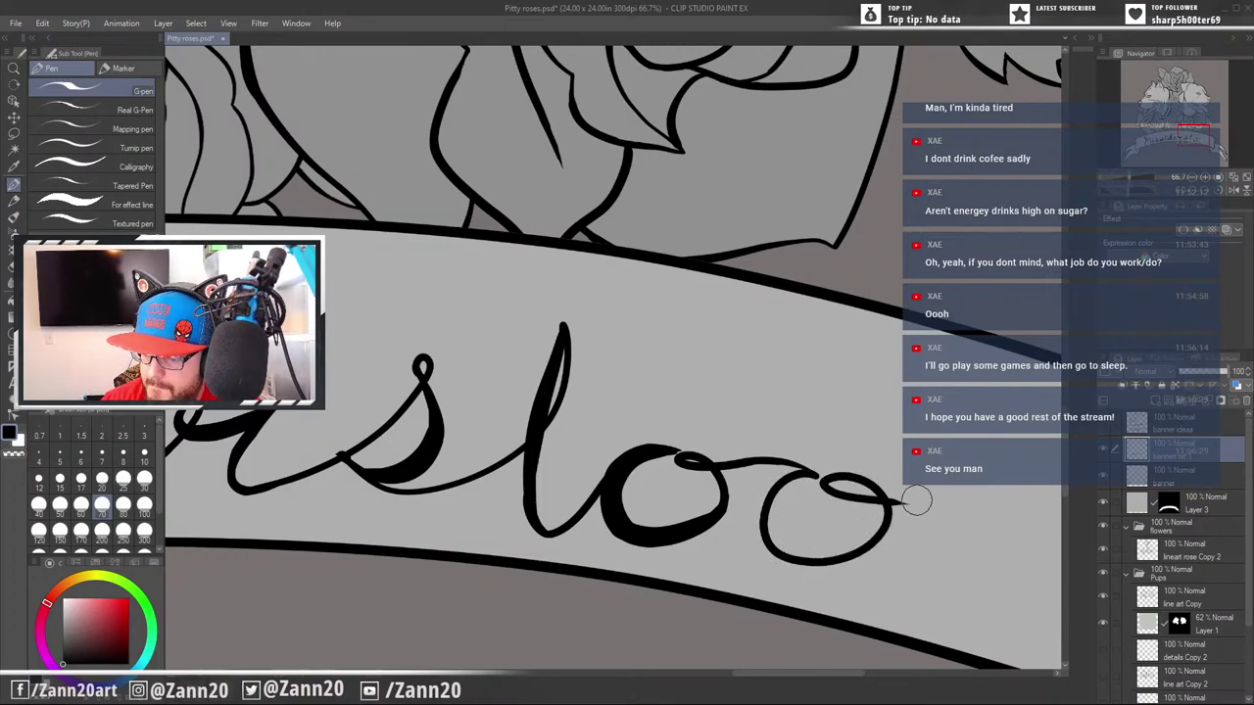
key(ctrl+z)
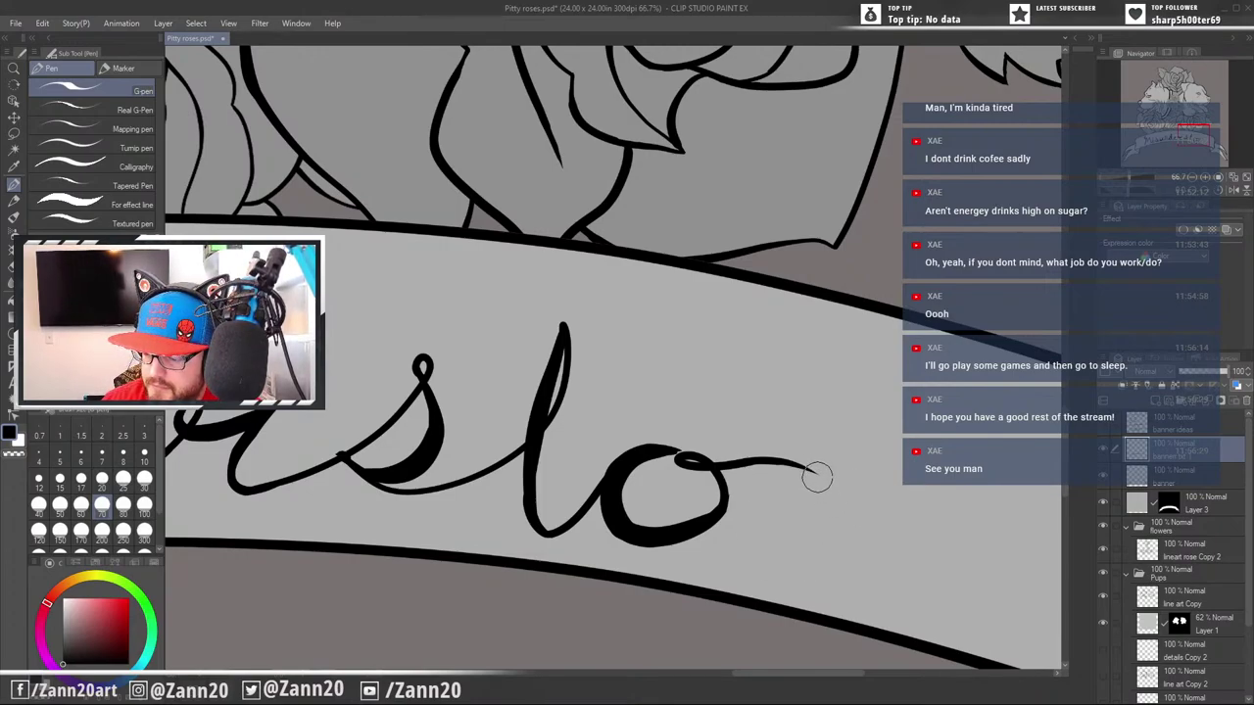
mouse_move(818, 475)
mouse_down()
mouse_move(777, 481)
mouse_move(779, 543)
mouse_move(855, 521)
mouse_move(850, 479)
mouse_move(823, 479)
mouse_move(923, 520)
mouse_up()
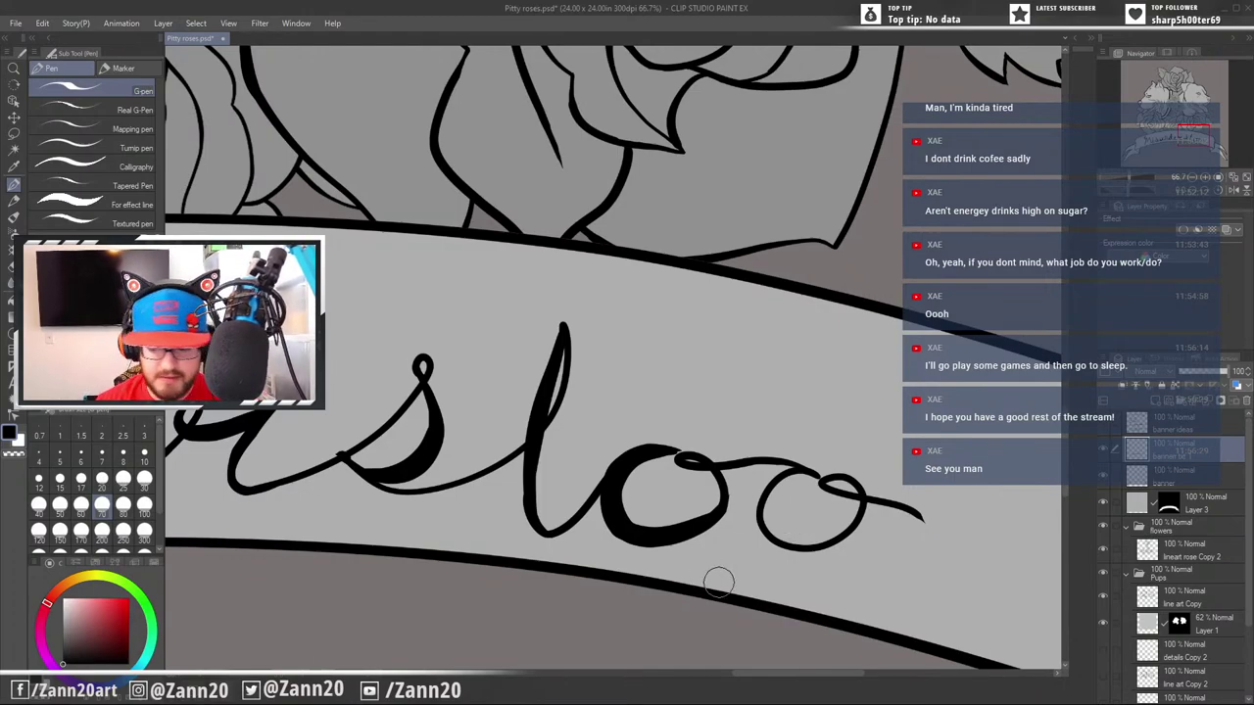
key(ctrl+z)
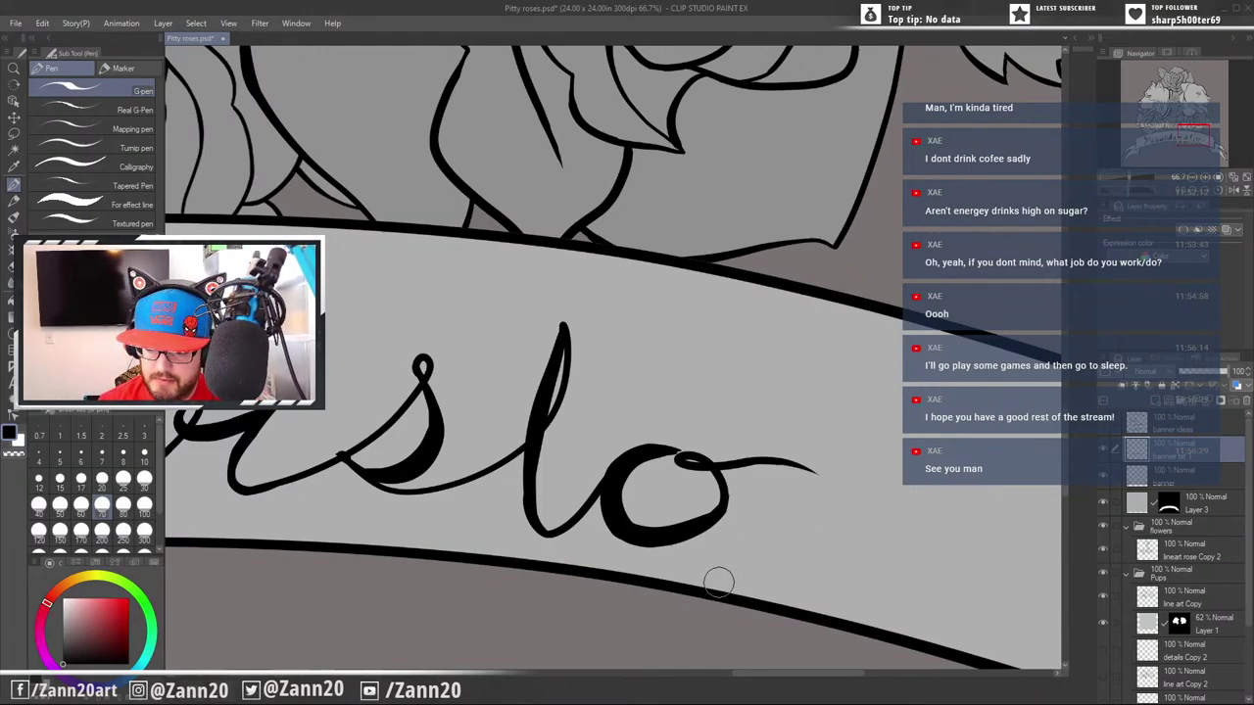
Lasso the finished o with its tail, duplicate it, and place the copy slightly rotated along the banner as the second o
key(m)
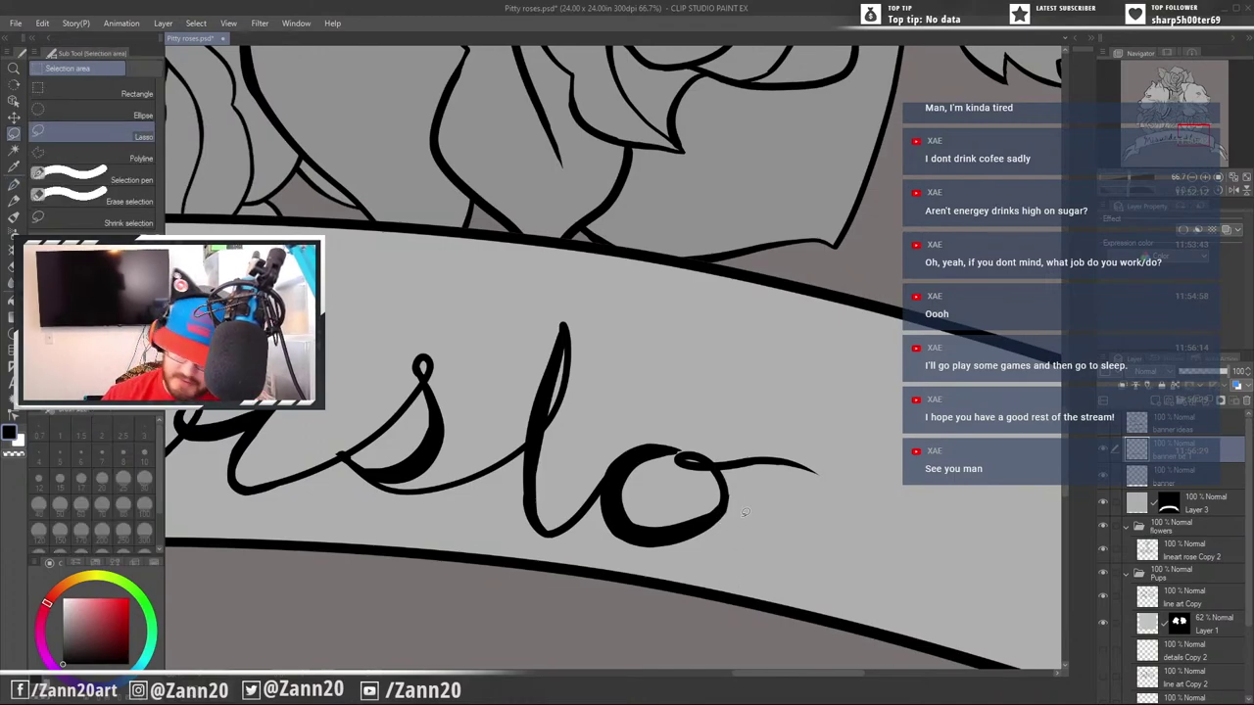
mouse_move(855, 467)
mouse_down()
mouse_move(598, 462)
mouse_move(843, 534)
mouse_move(870, 495)
mouse_up()
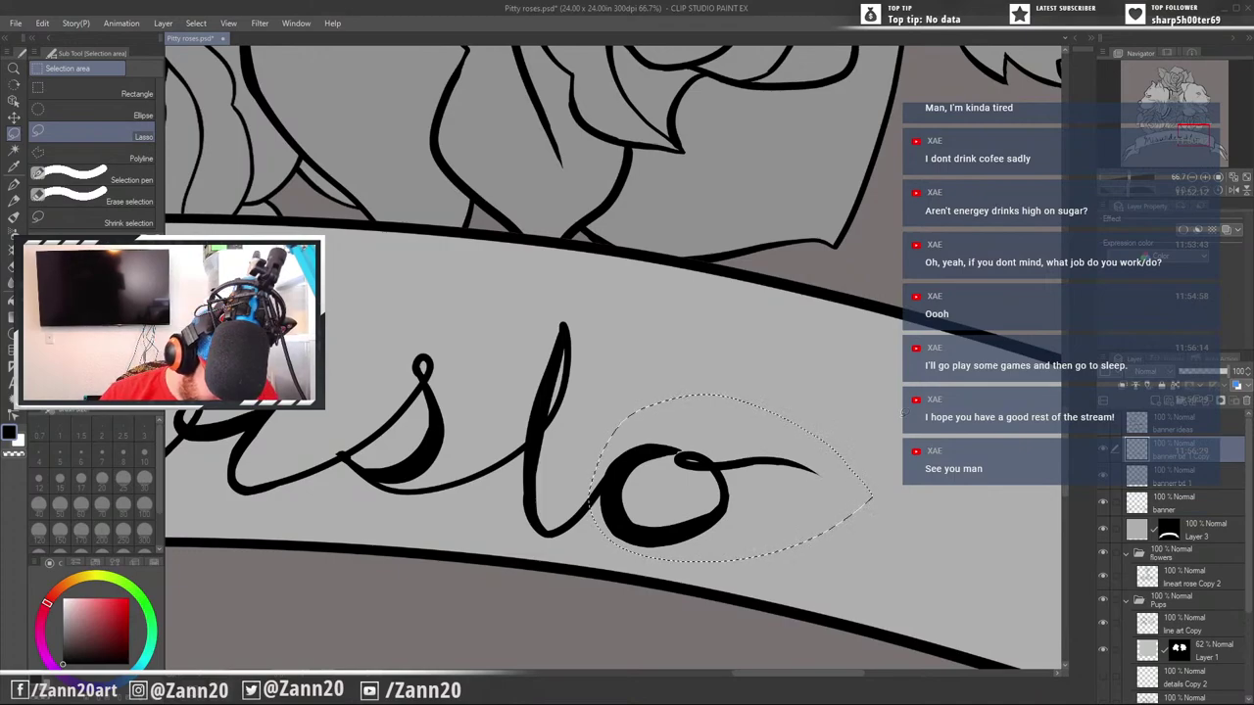
key(ctrl+t)
drag(675, 516, 811, 537)
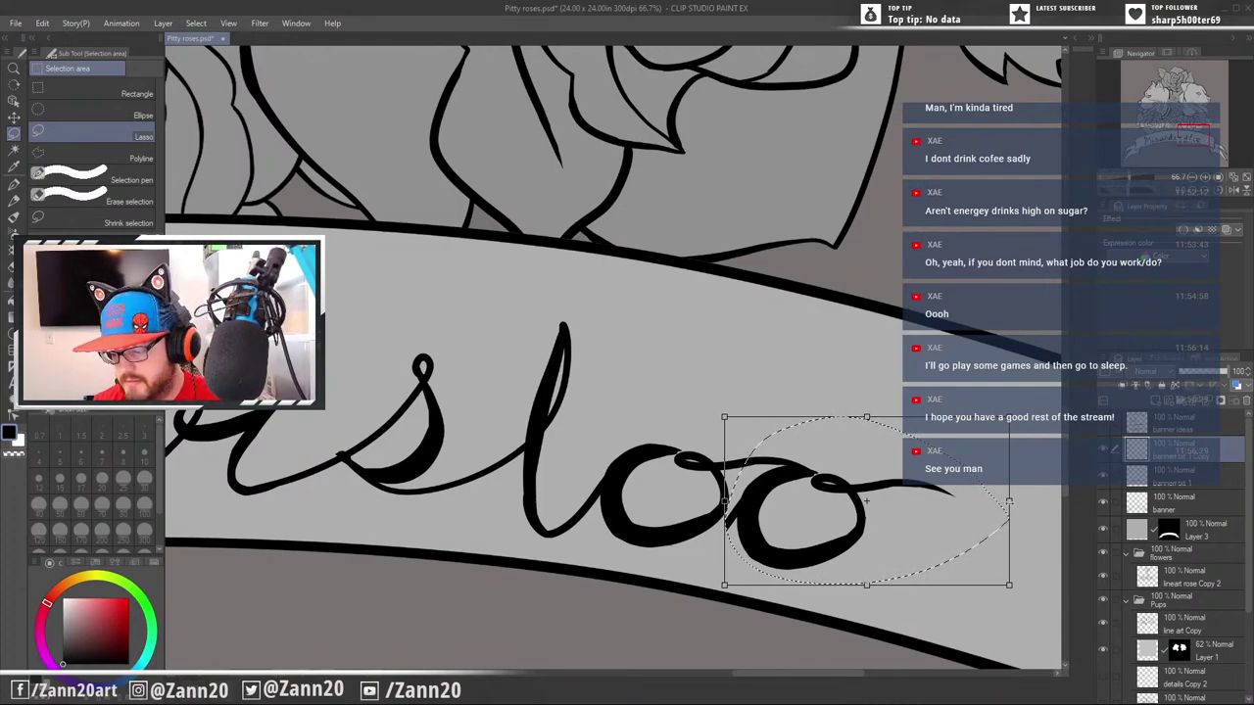
drag(1018, 592, 1018, 603)
drag(940, 548, 937, 551)
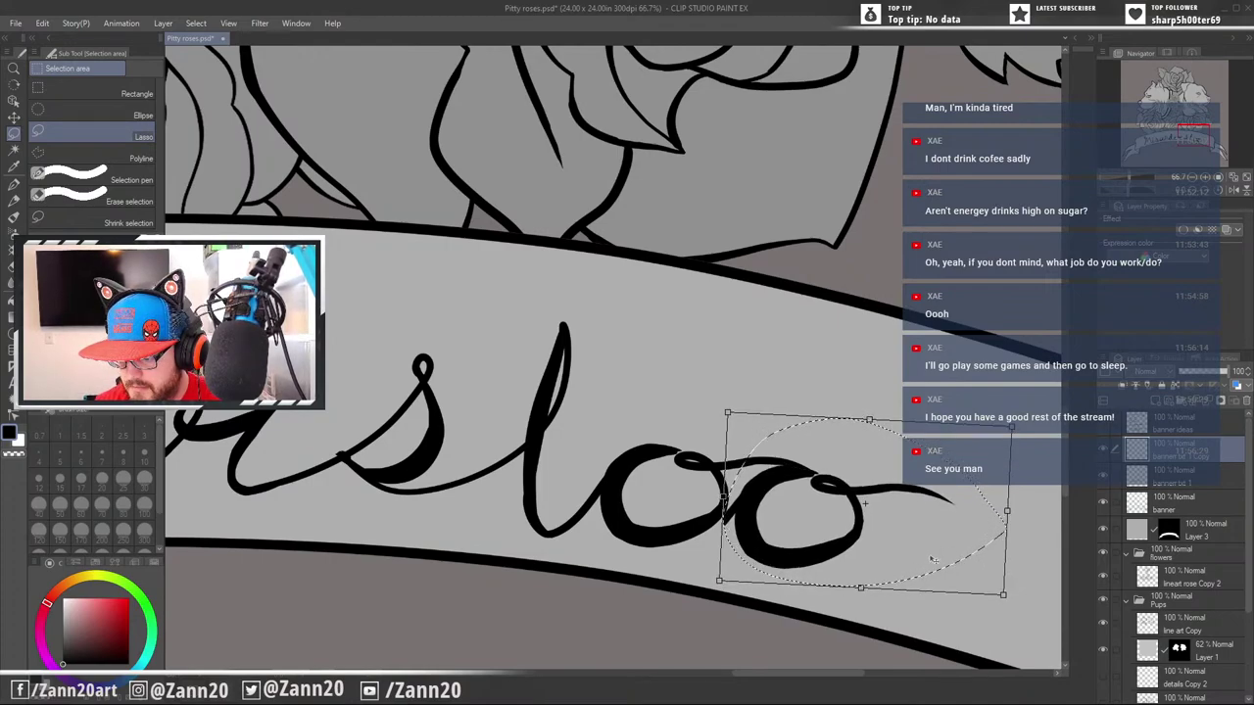
key(Return)
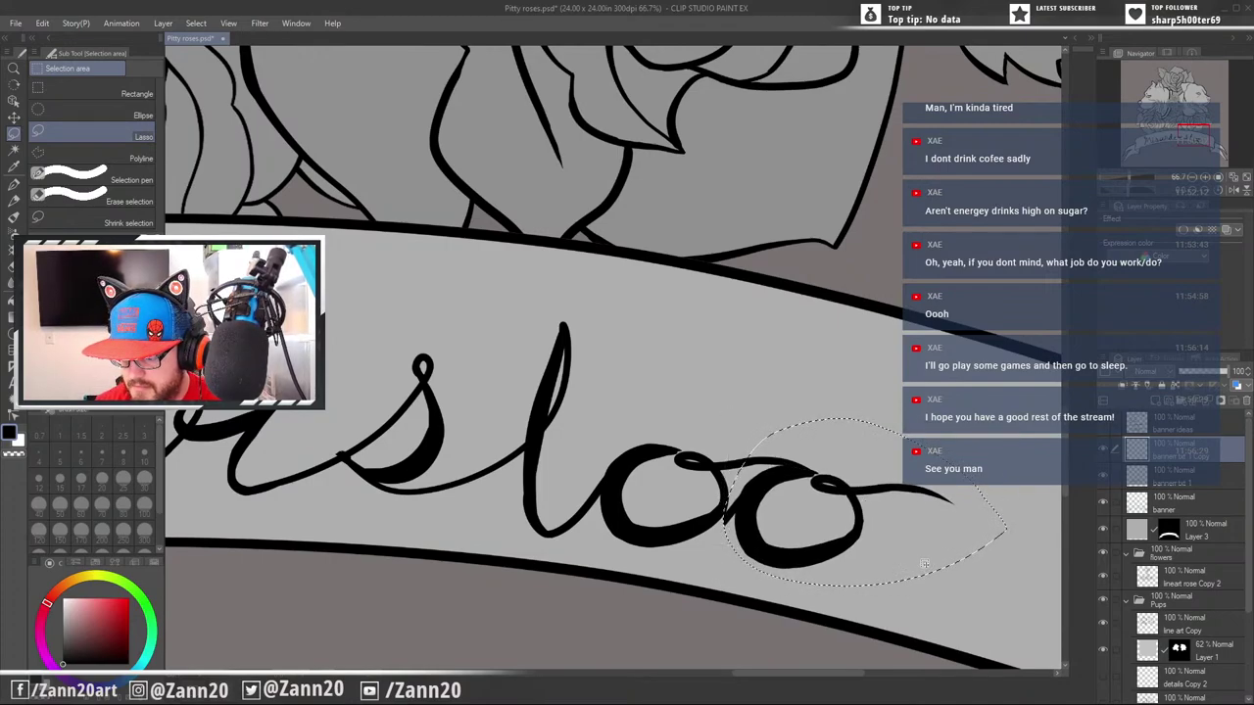
Clear the selection and erase the stray lead-in stroke between the two o's
key(ctrl+d)
key(e)
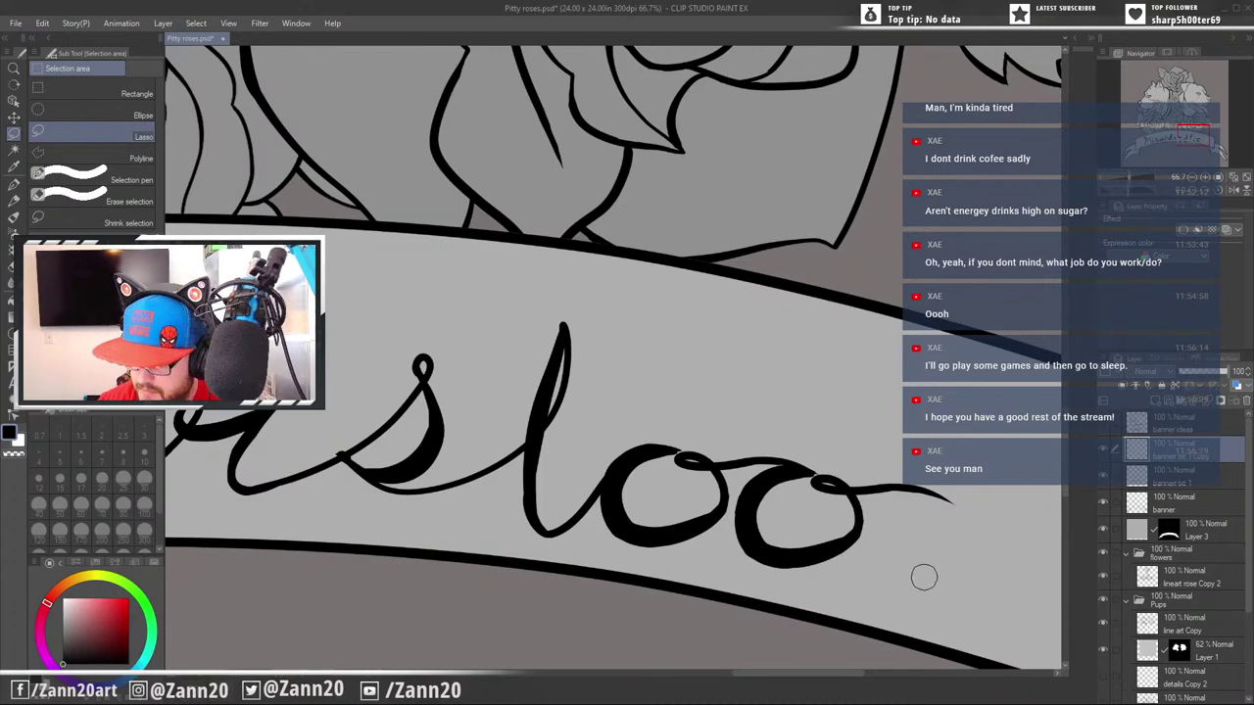
drag(947, 576, 787, 541)
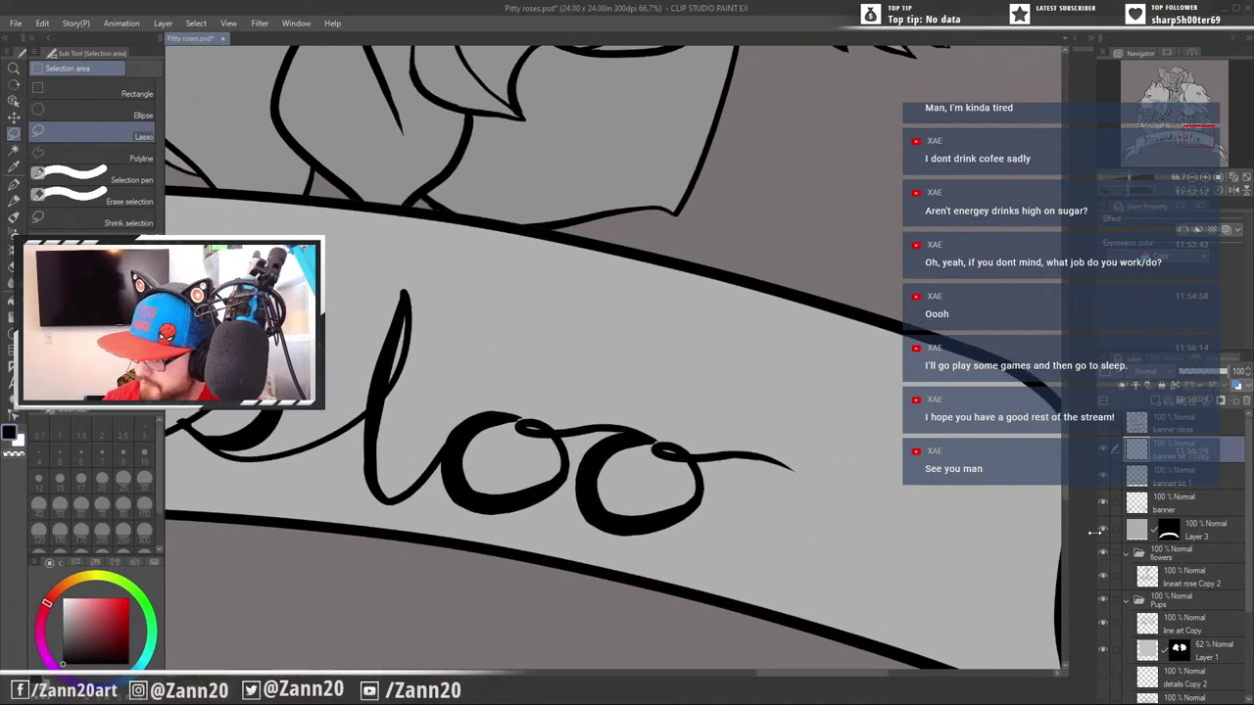
Merge the copied second o's layer with the banner lettering layer
click(1136, 481)
shift+click(1140, 450)
click(1104, 359)
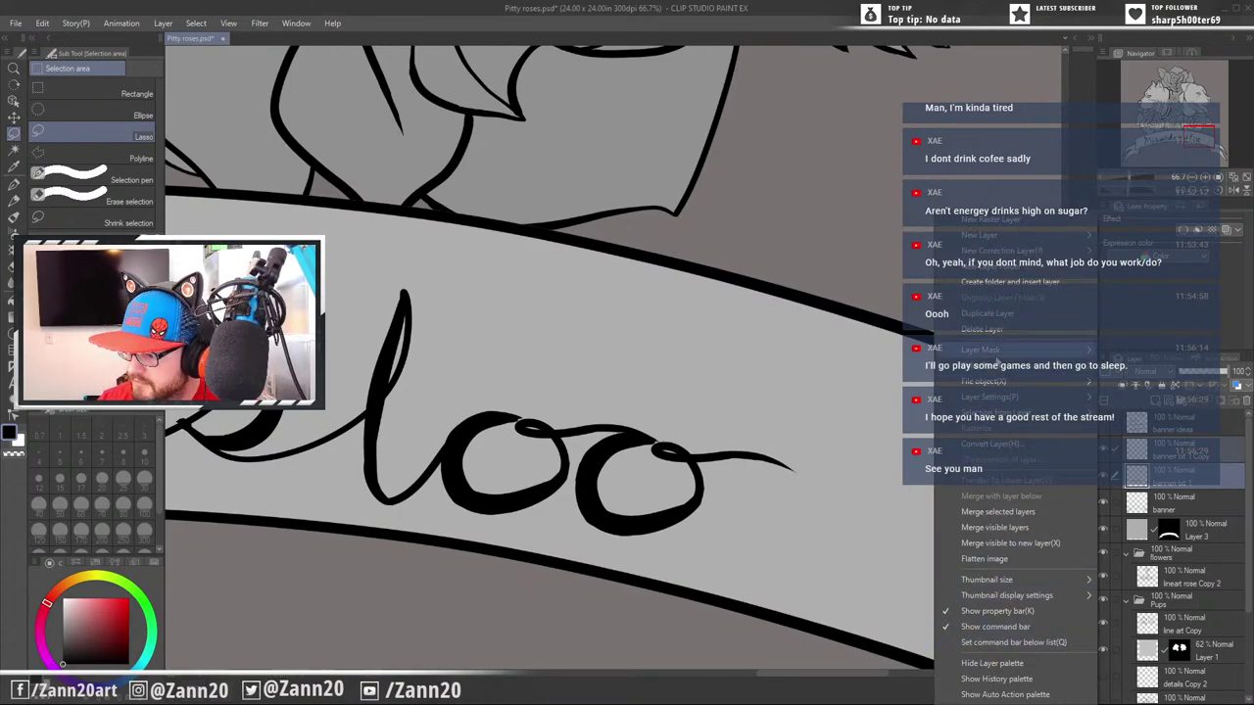
click(1002, 511)
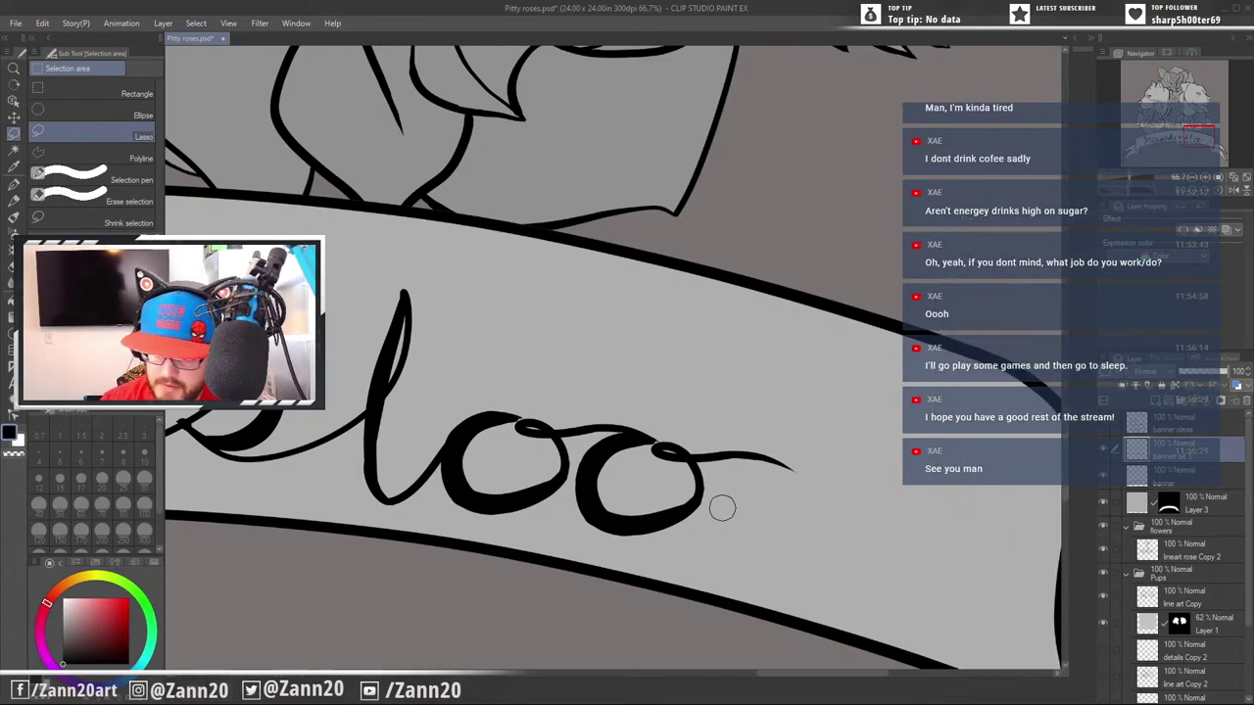
key(m)
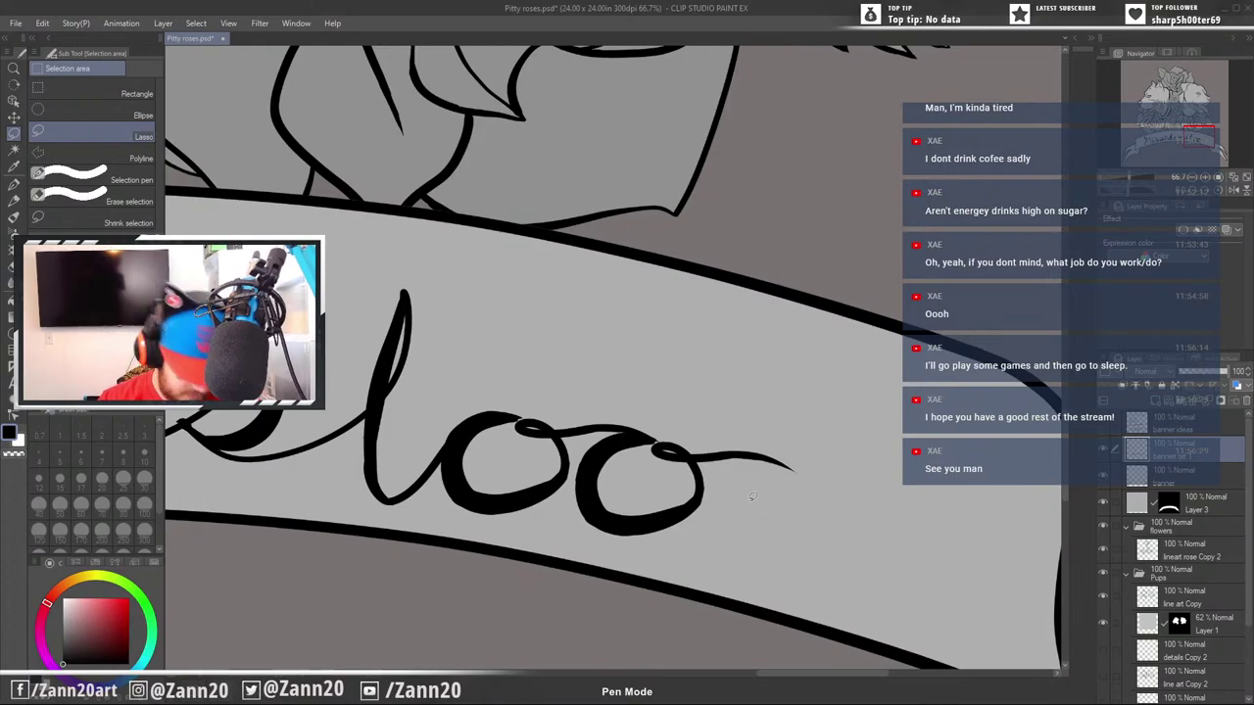
Erase the end of the second o's tail and try a steeper downward stroke in its place
key(p)
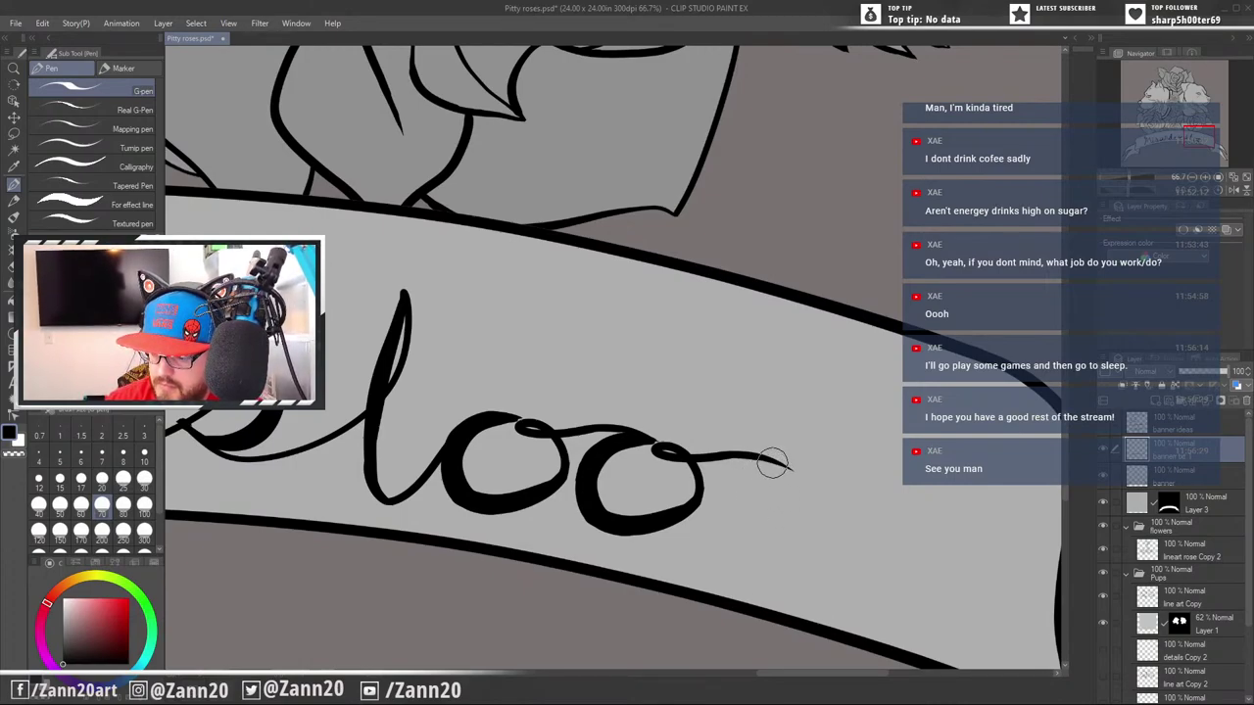
drag(773, 460, 789, 477)
key(ctrl+z)
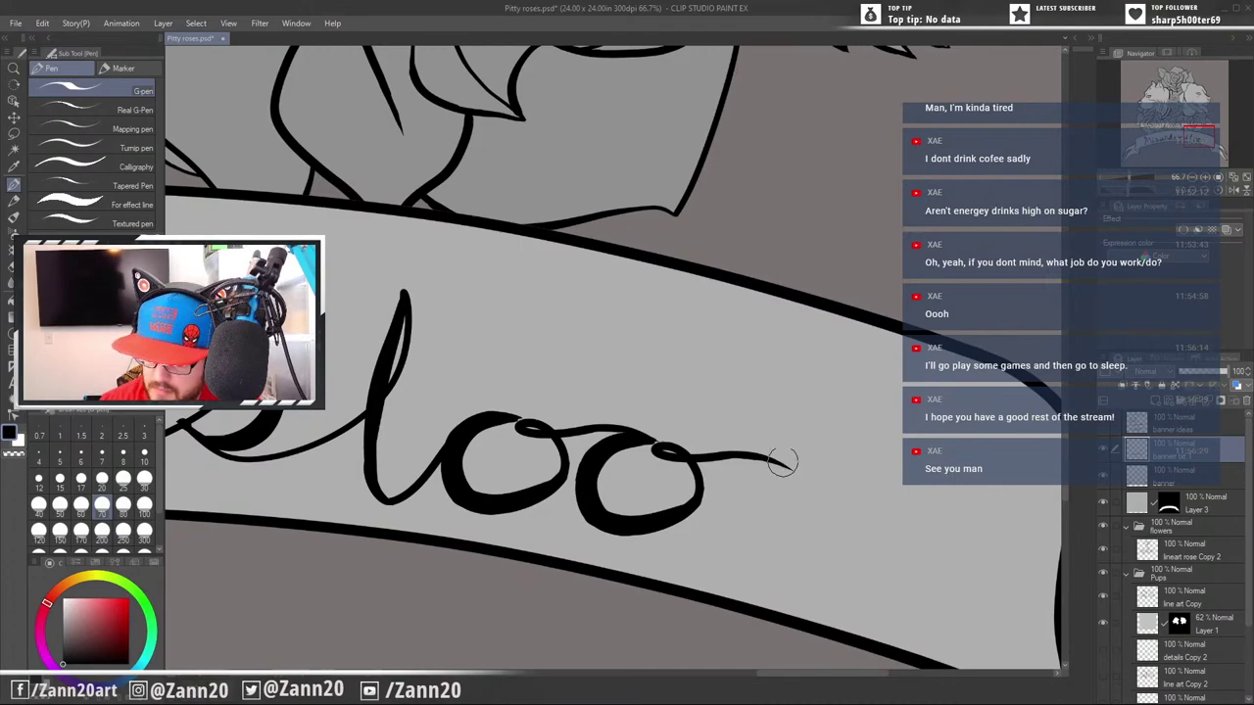
key(e)
mouse_move(743, 437)
mouse_down()
mouse_move(818, 509)
mouse_move(736, 442)
mouse_move(750, 448)
mouse_move(765, 470)
mouse_move(715, 445)
mouse_move(787, 501)
mouse_up()
key(p)
mouse_move(700, 456)
mouse_down()
mouse_move(733, 458)
mouse_move(780, 522)
mouse_up()
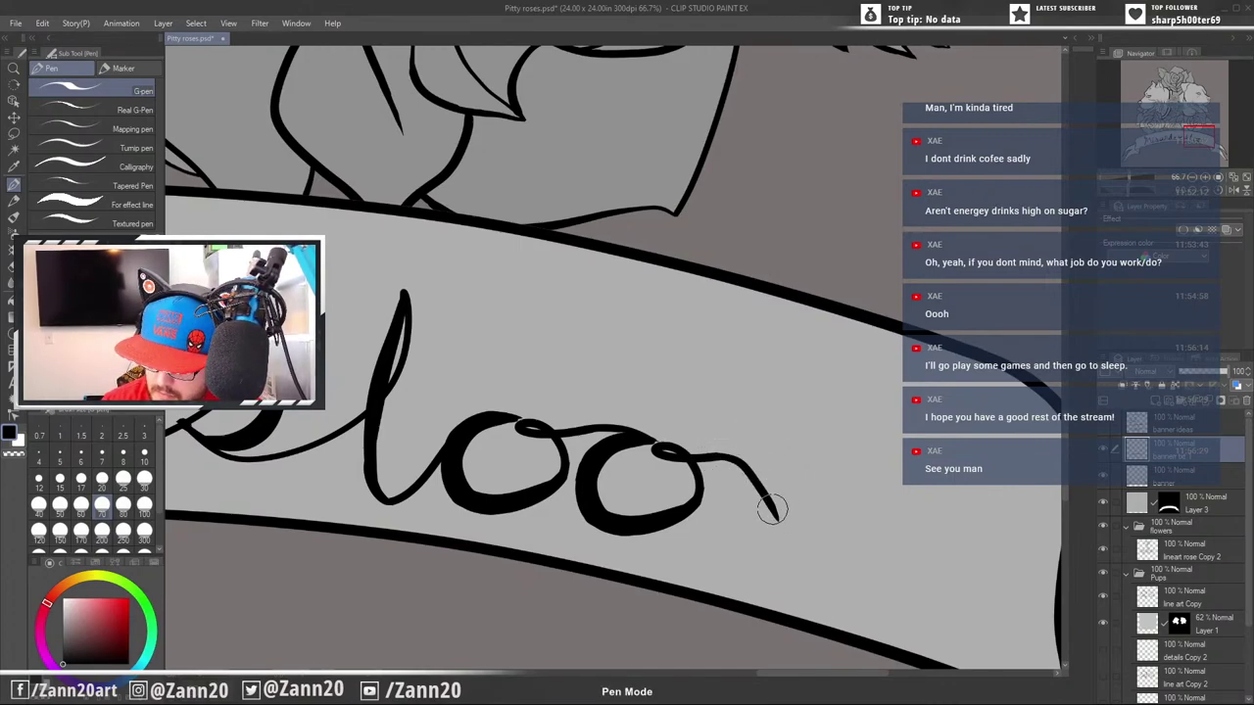
key(ctrl+z)
Redraw the second o's tail as an arched connecting stroke and draw the final d with a round bowl and tall looped stem
mouse_move(707, 458)
mouse_down()
mouse_move(756, 464)
mouse_move(797, 492)
mouse_up()
mouse_move(786, 482)
mouse_down()
mouse_move(729, 553)
mouse_move(827, 488)
mouse_move(827, 416)
mouse_up()
key(ctrl+z)
key(ctrl+z)
mouse_move(702, 457)
mouse_down()
mouse_move(755, 460)
mouse_move(805, 490)
mouse_move(815, 558)
mouse_move(844, 405)
mouse_move(913, 601)
mouse_up()
key(ctrl+z)
key(ctrl+z)
mouse_move(805, 491)
mouse_down()
mouse_move(798, 482)
mouse_move(794, 578)
mouse_move(839, 448)
mouse_move(881, 585)
mouse_up()
key(ctrl+z)
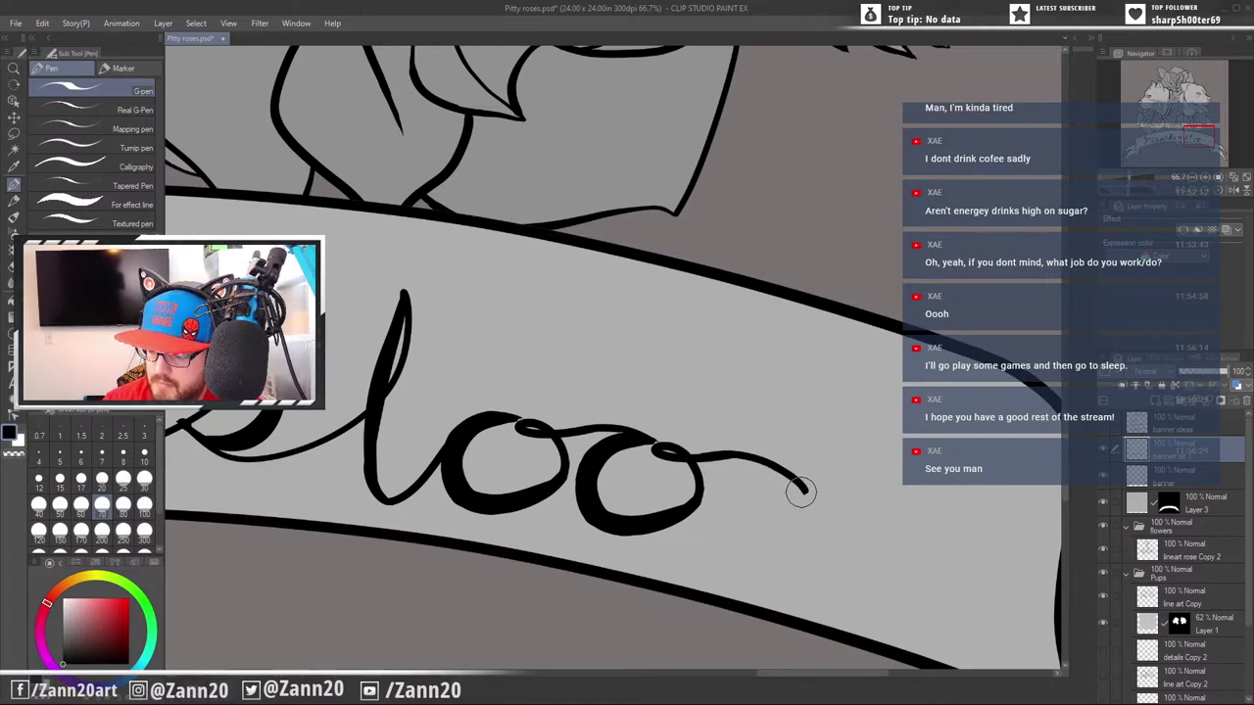
mouse_move(800, 492)
mouse_down()
mouse_move(756, 566)
mouse_move(854, 454)
mouse_move(852, 384)
mouse_move(851, 592)
mouse_up()
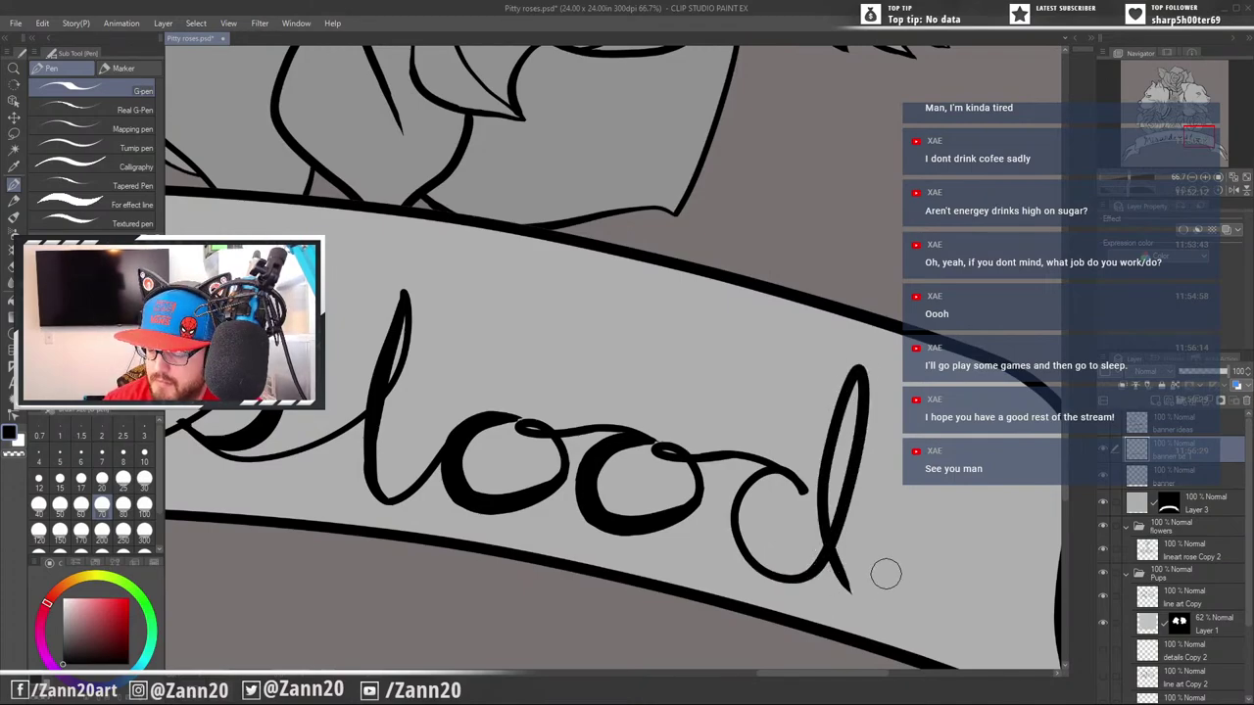
Taper the connecting stroke's end inside the d and thicken the outer curve of the d's bowl
drag(702, 546, 655, 488)
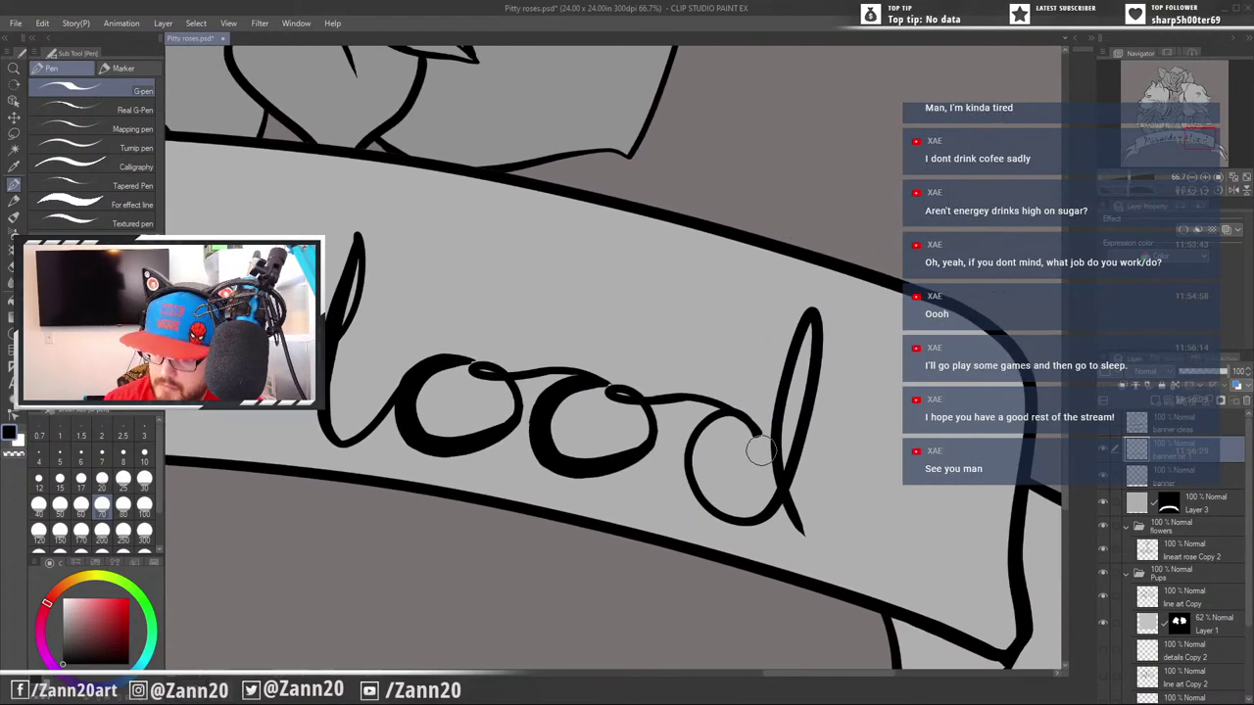
key(e)
mouse_move(744, 437)
mouse_down()
mouse_move(738, 429)
mouse_move(754, 444)
mouse_up()
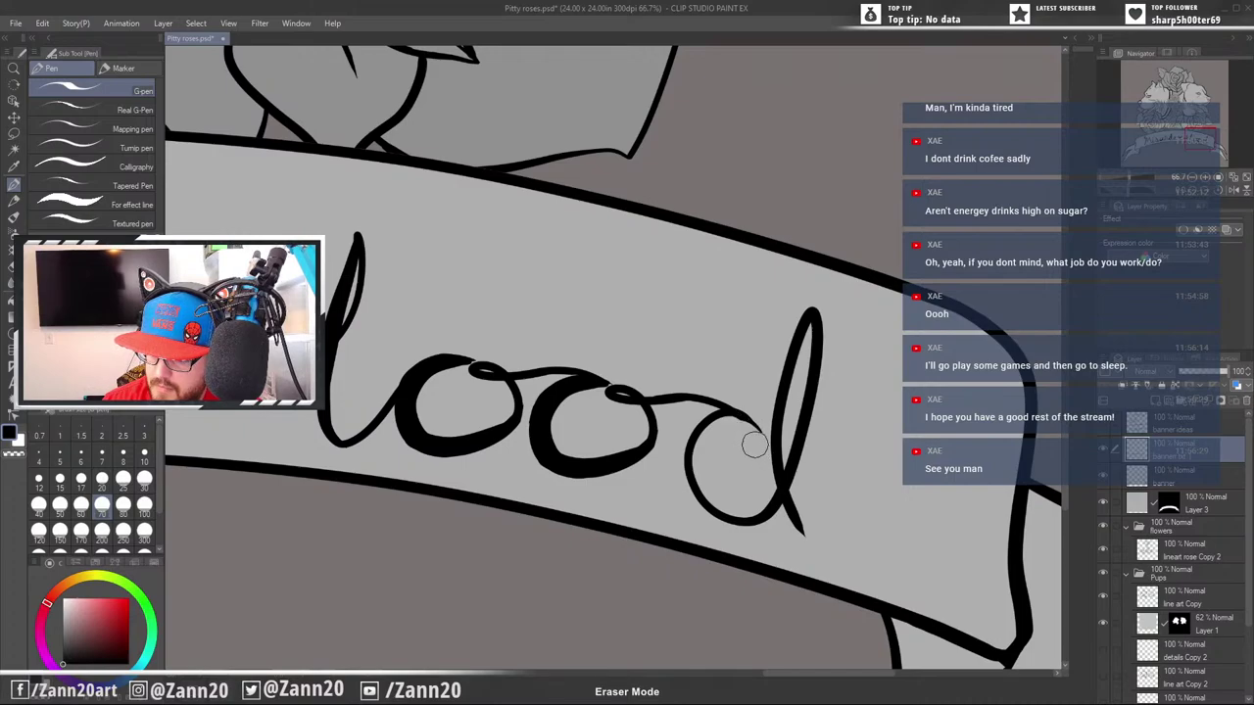
key(ctrl+z)
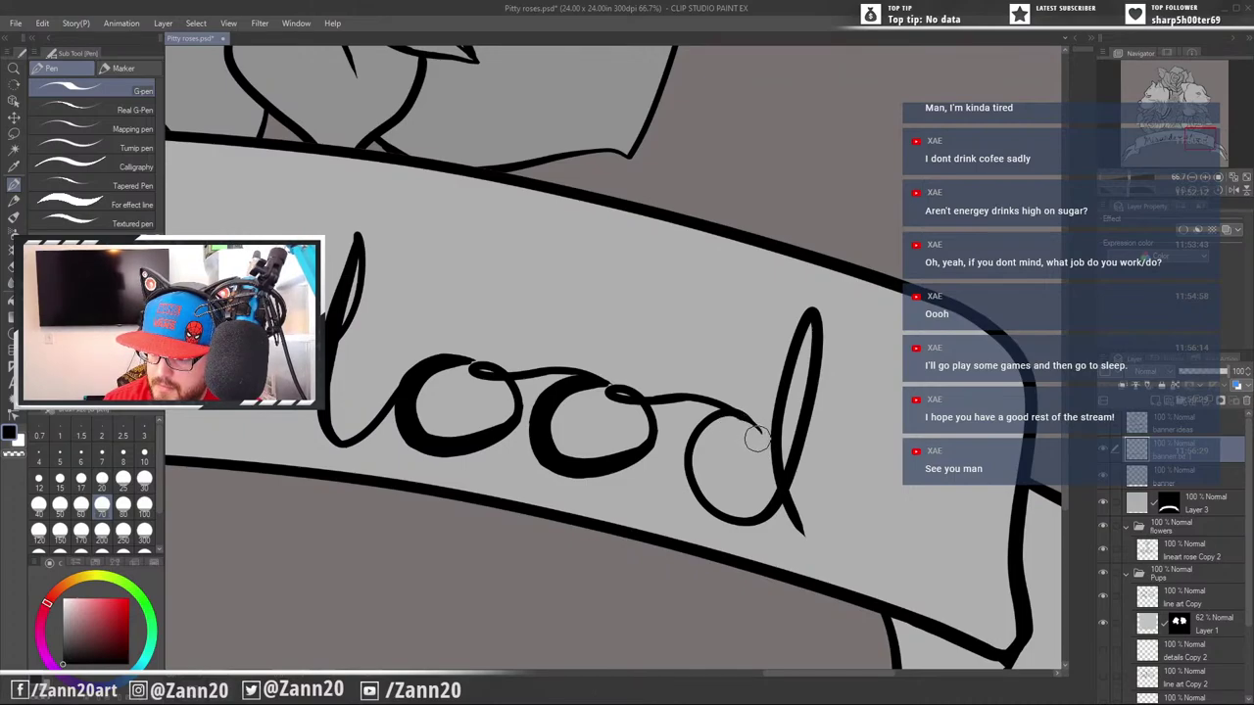
key(p)
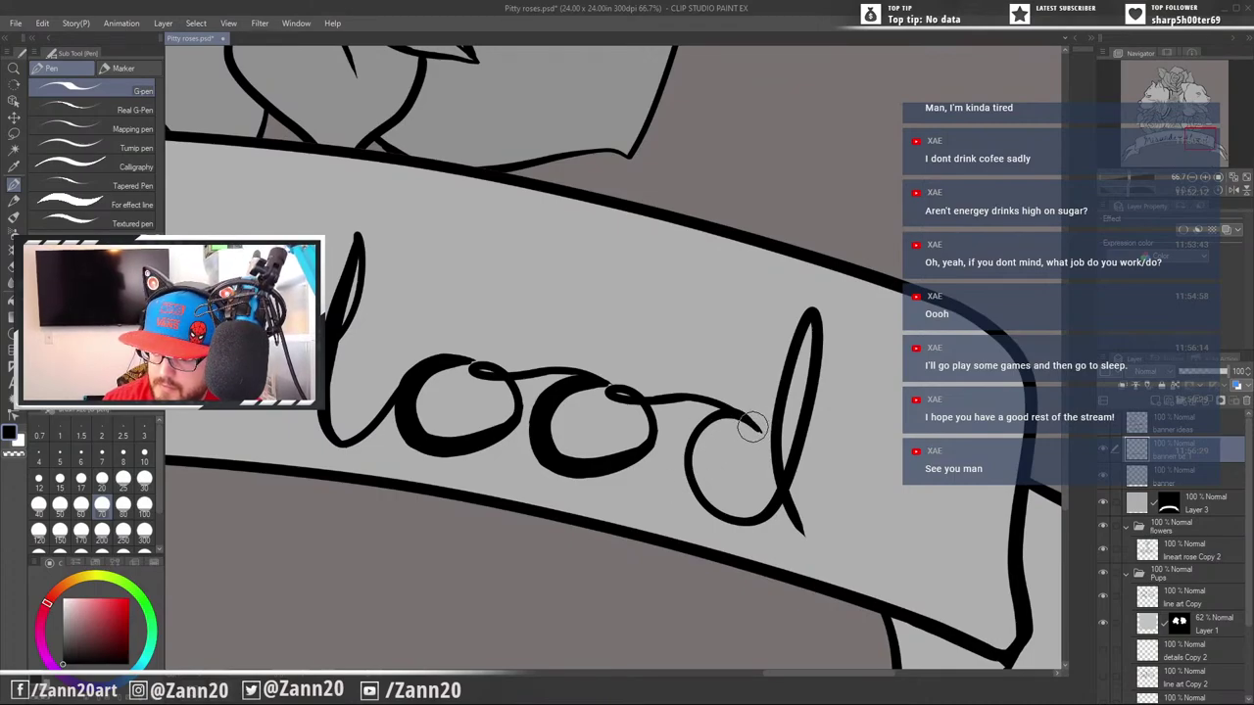
mouse_move(756, 421)
mouse_down()
mouse_move(697, 473)
mouse_move(766, 507)
mouse_up()
key(ctrl+z)
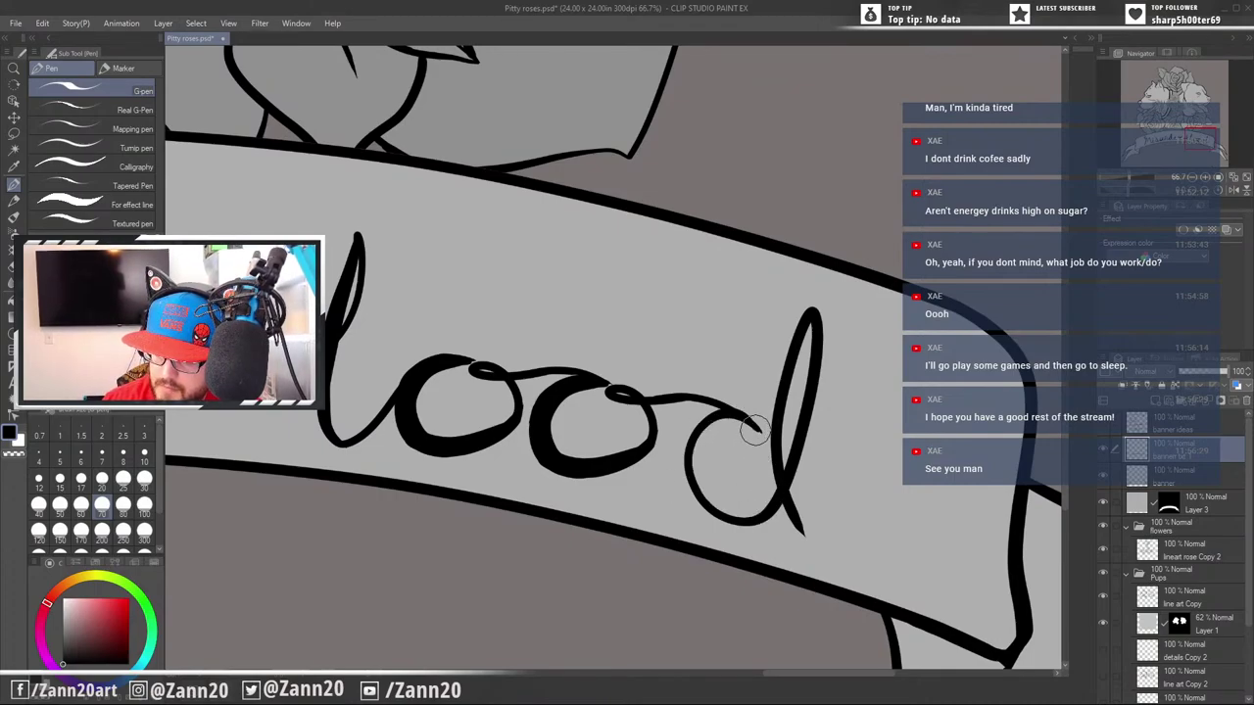
mouse_move(754, 427)
mouse_down()
mouse_move(709, 436)
mouse_move(777, 485)
mouse_up()
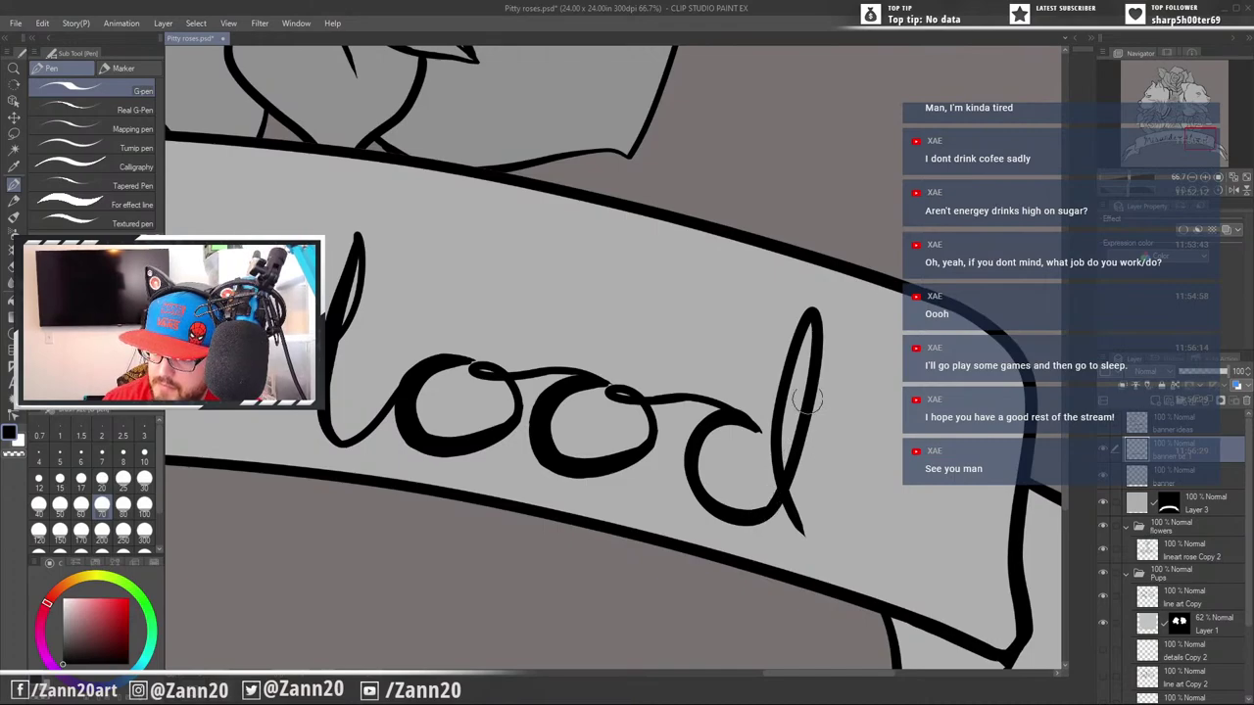
Thicken the d's stem and extend its foot into a wavy exit stroke toward the banner's end
drag(804, 320, 784, 494)
key(ctrl+z)
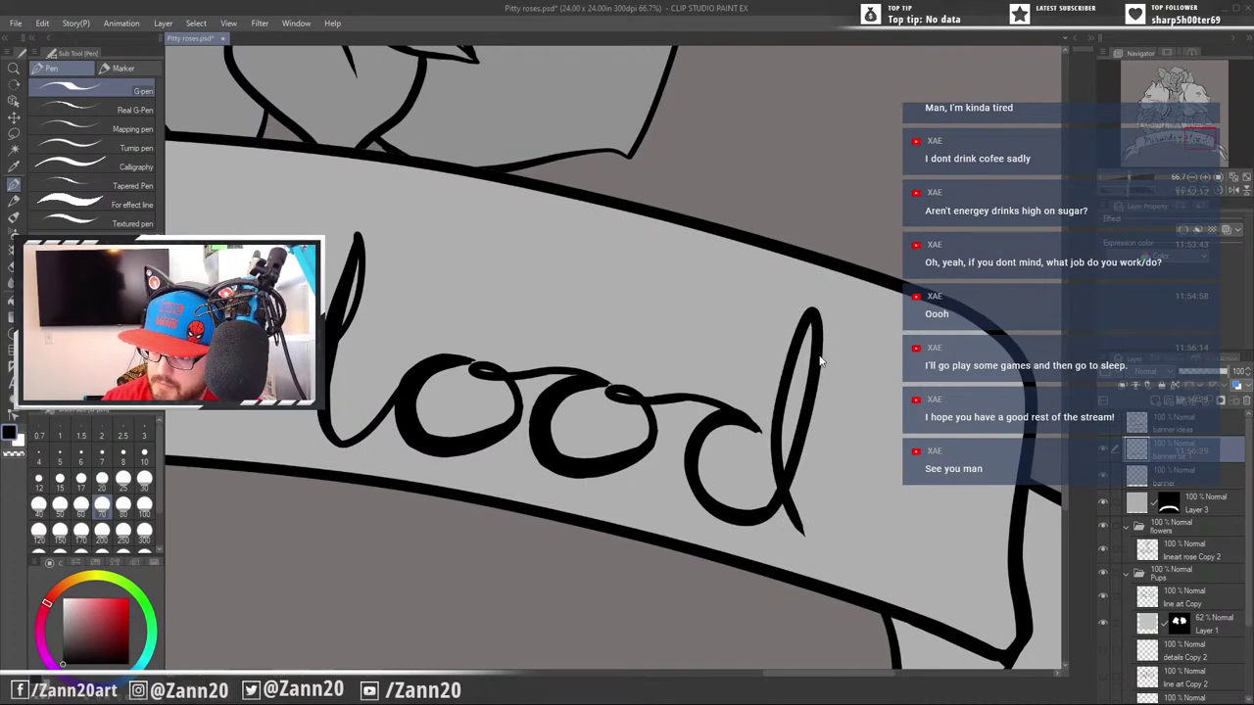
mouse_move(812, 322)
mouse_down()
mouse_move(786, 485)
mouse_move(940, 516)
mouse_up()
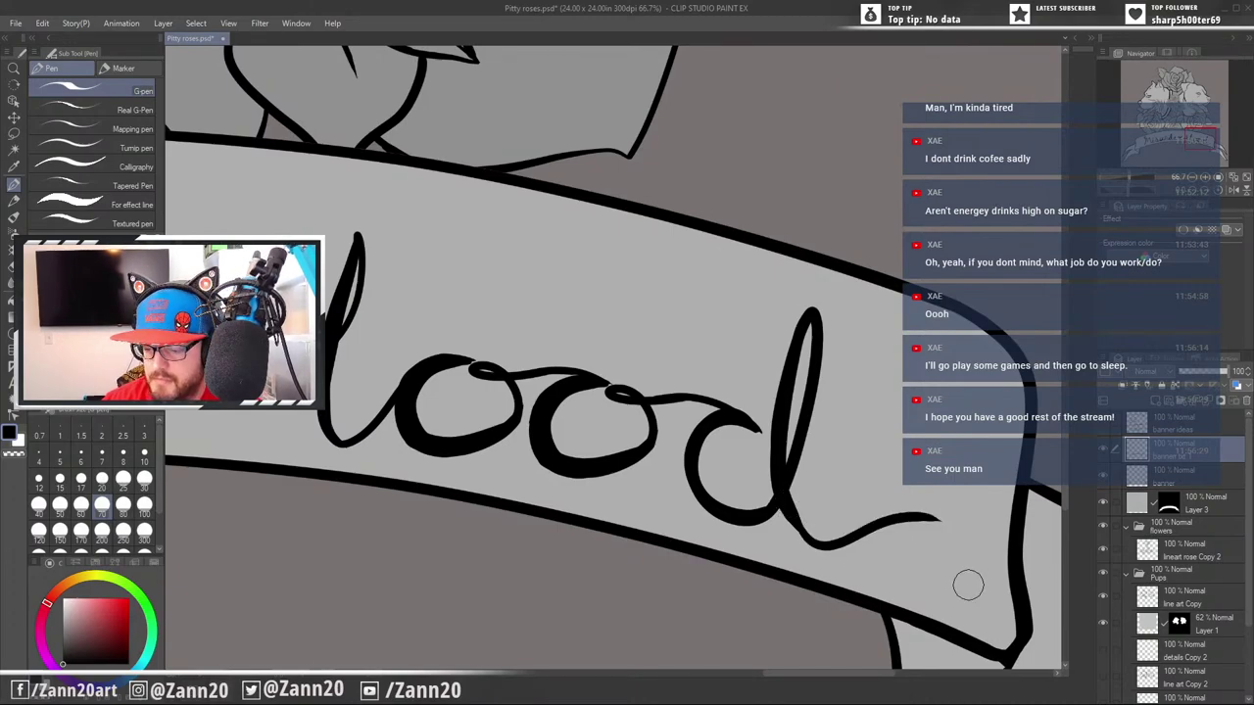
Review the lettering across the banner against the whole pit bull and roses design
key(ctrl+minus)
key(ctrl+minus)
key(ctrl+minus)
key(ctrl+minus)
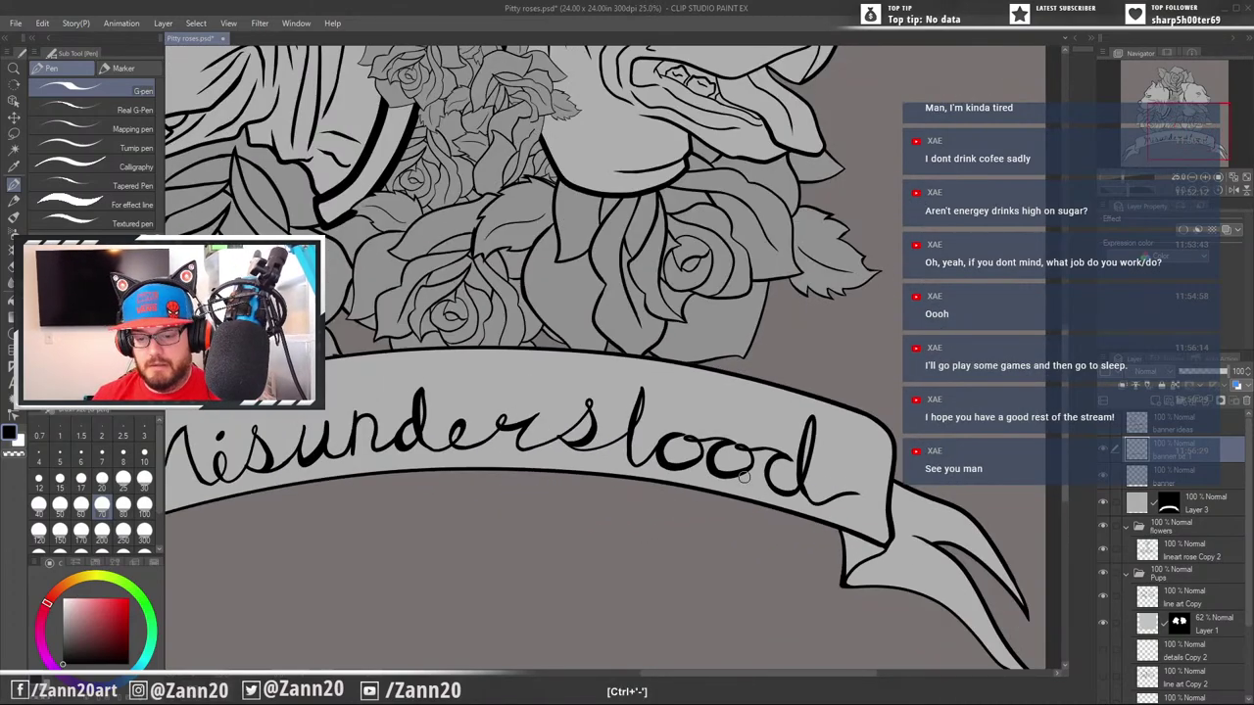
key(ctrl+minus)
key(ctrl+minus)
drag(754, 542, 775, 547)
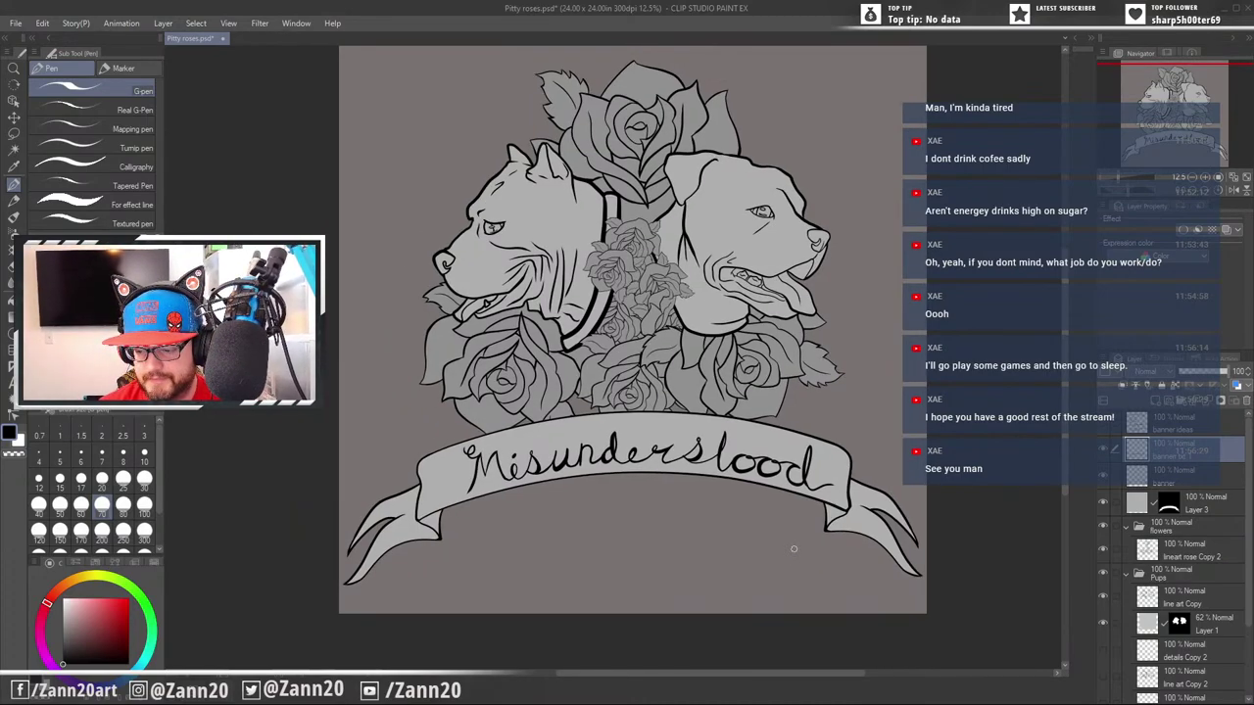
Cross the t in "Misunderstood" with a short wavy stroke sloping down across its upper stem
key(ctrl+plus)
key(ctrl+plus)
key(ctrl+plus)
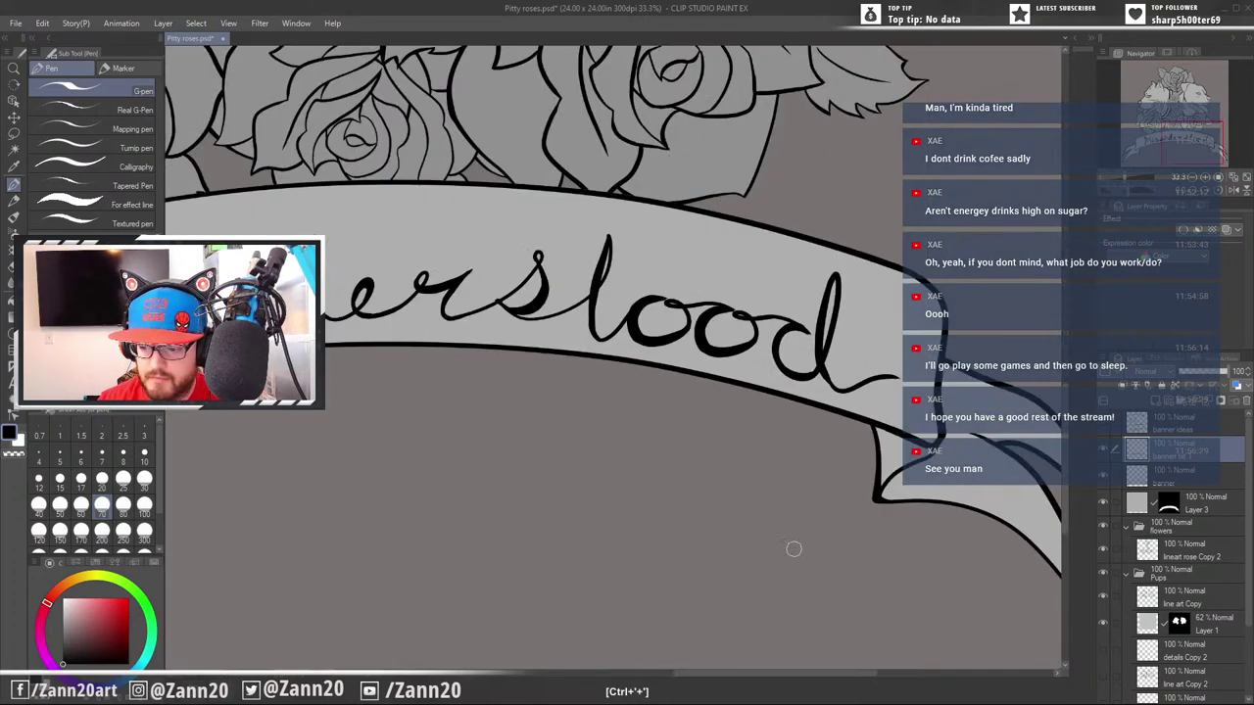
drag(538, 384, 618, 545)
key(ctrl+plus)
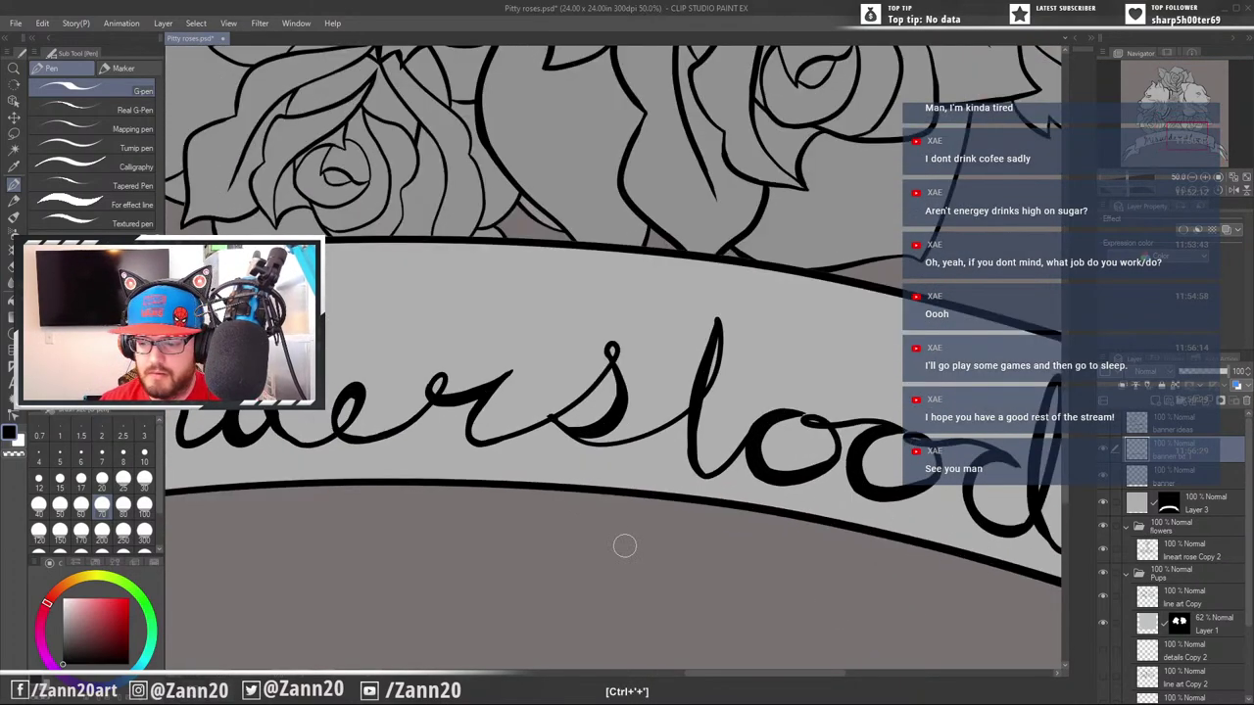
drag(652, 376, 819, 359)
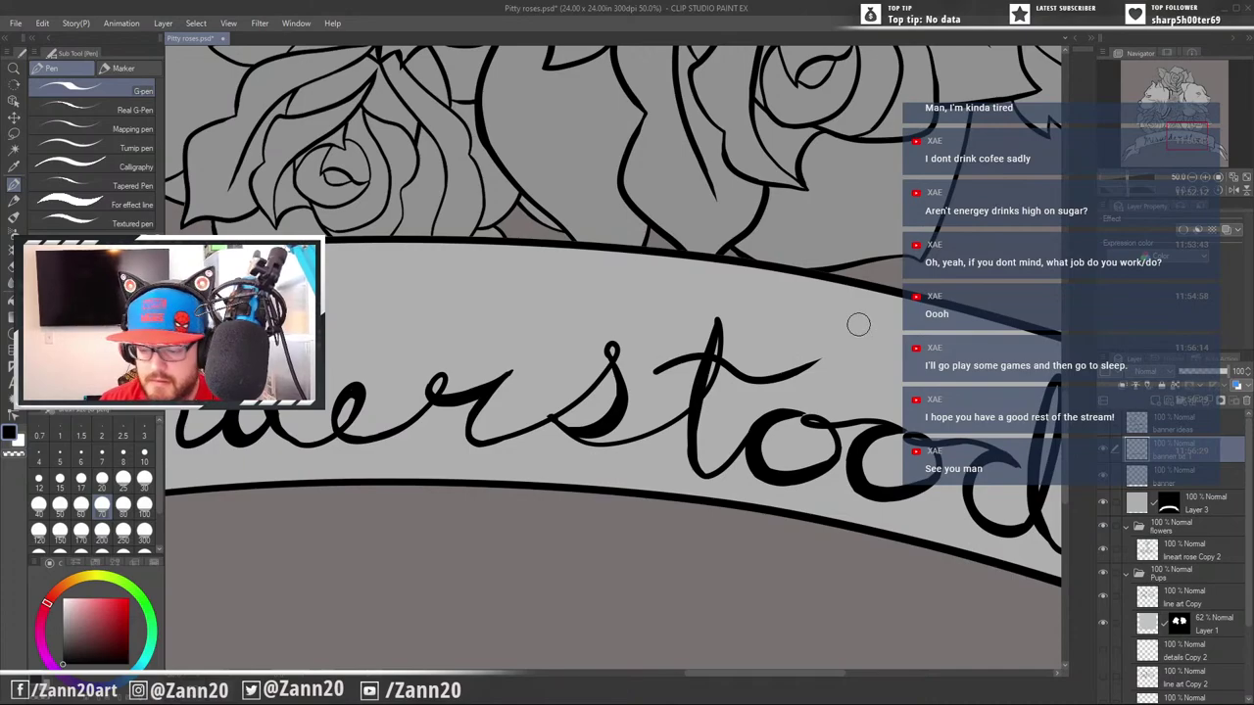
key(ctrl+z)
mouse_move(655, 374)
mouse_down()
mouse_move(710, 361)
mouse_move(752, 373)
mouse_up()
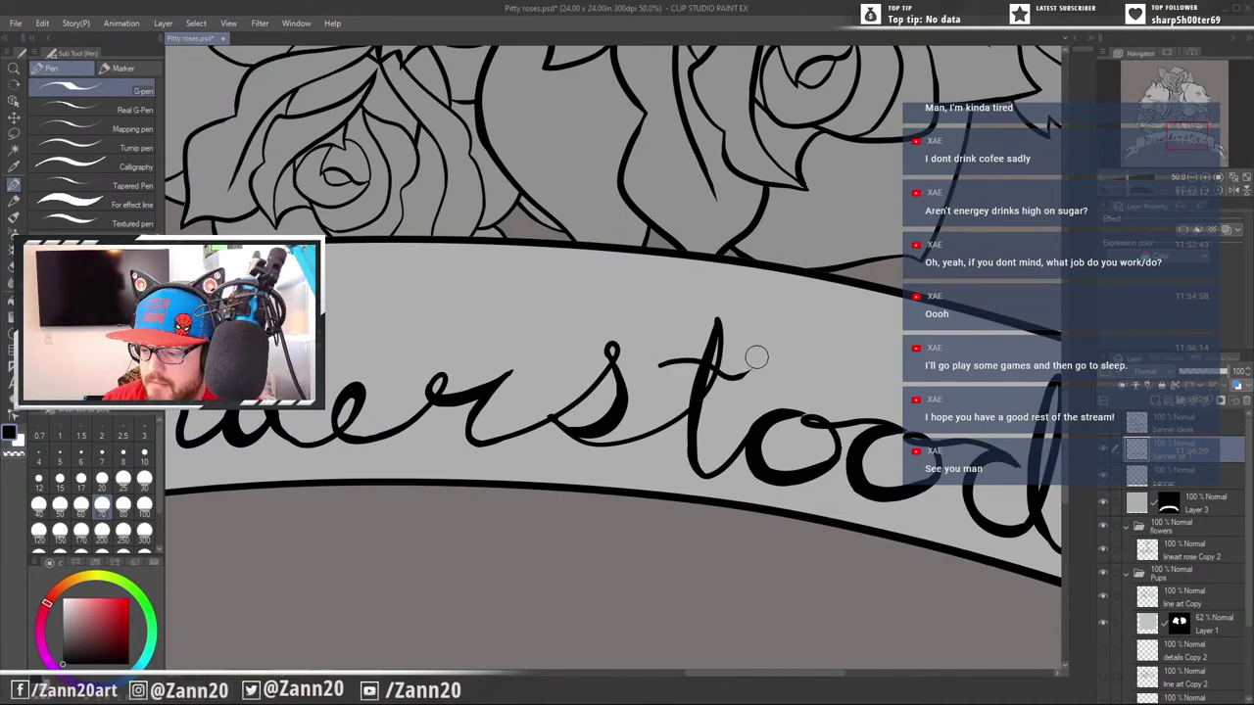
key(ctrl+z)
drag(657, 371, 812, 362)
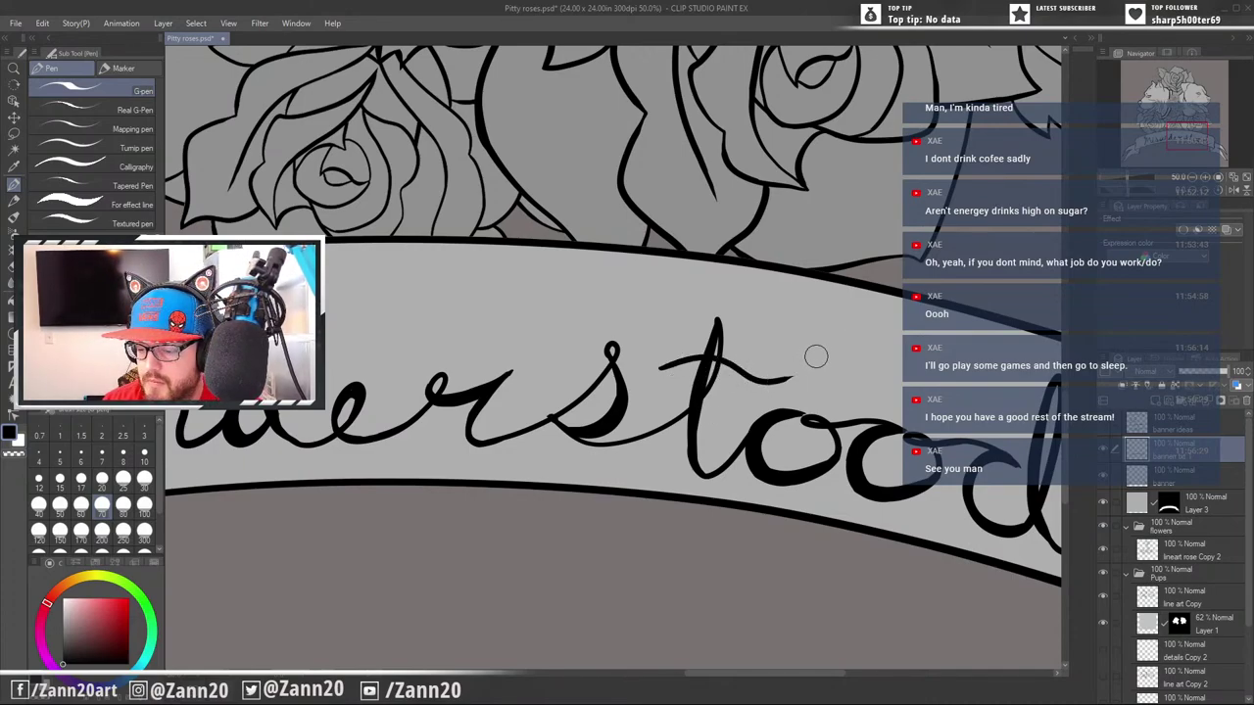
key(ctrl+z)
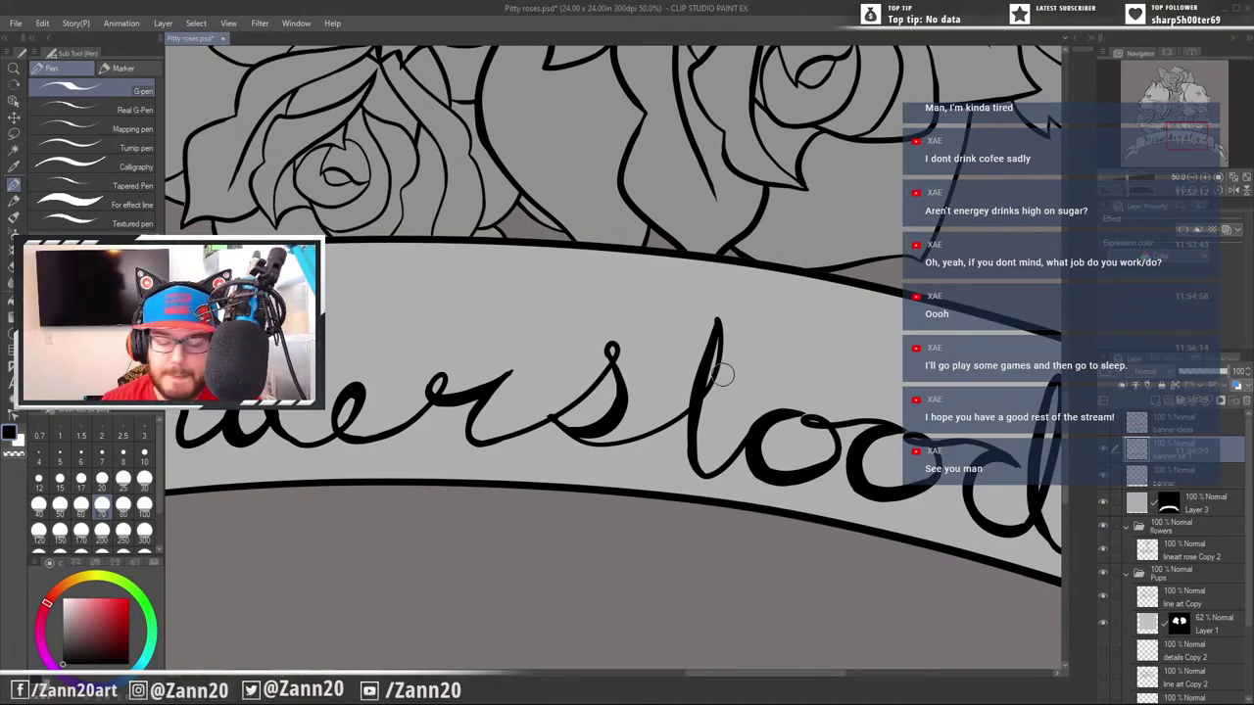
drag(666, 345, 779, 370)
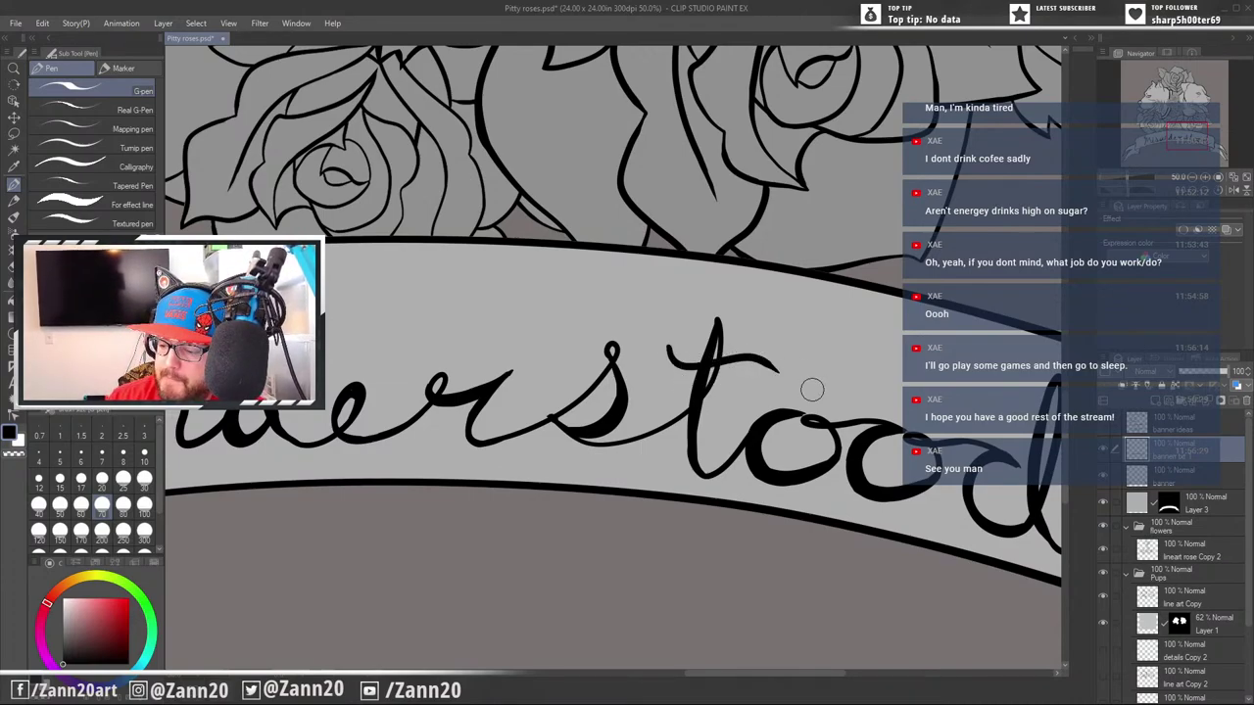
Touch up the lower curve of the t's stem
key(e)
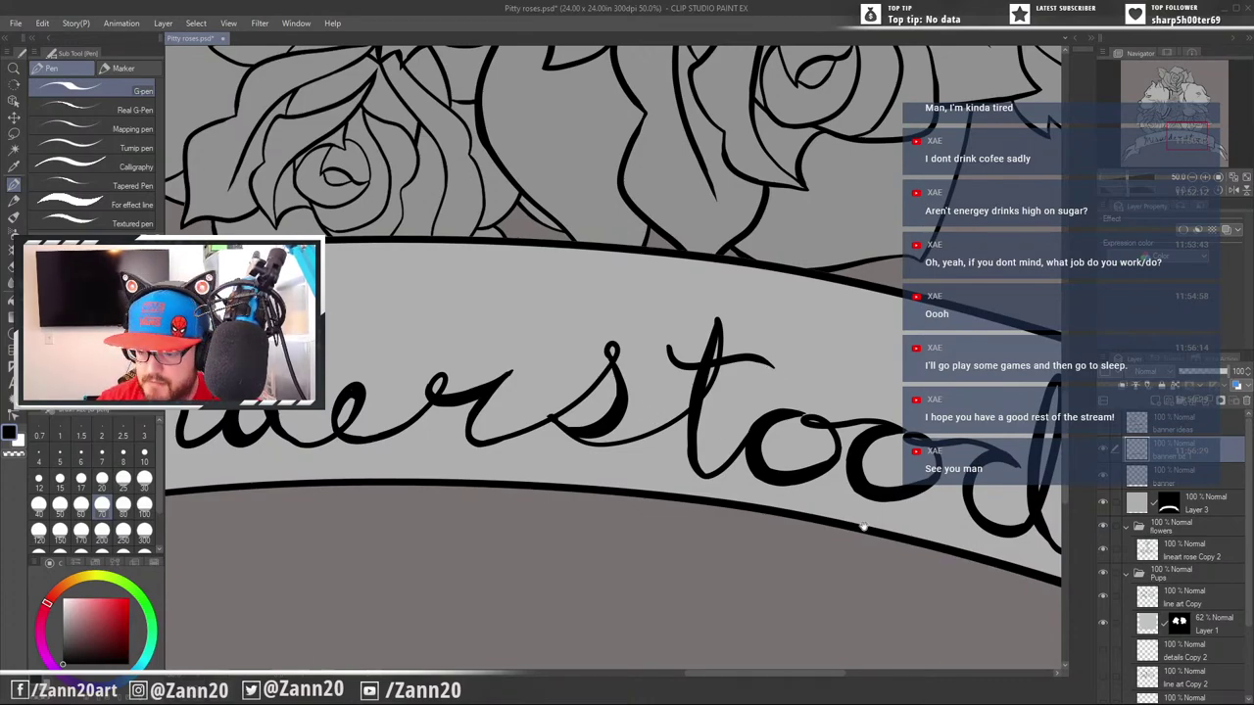
drag(863, 527, 794, 510)
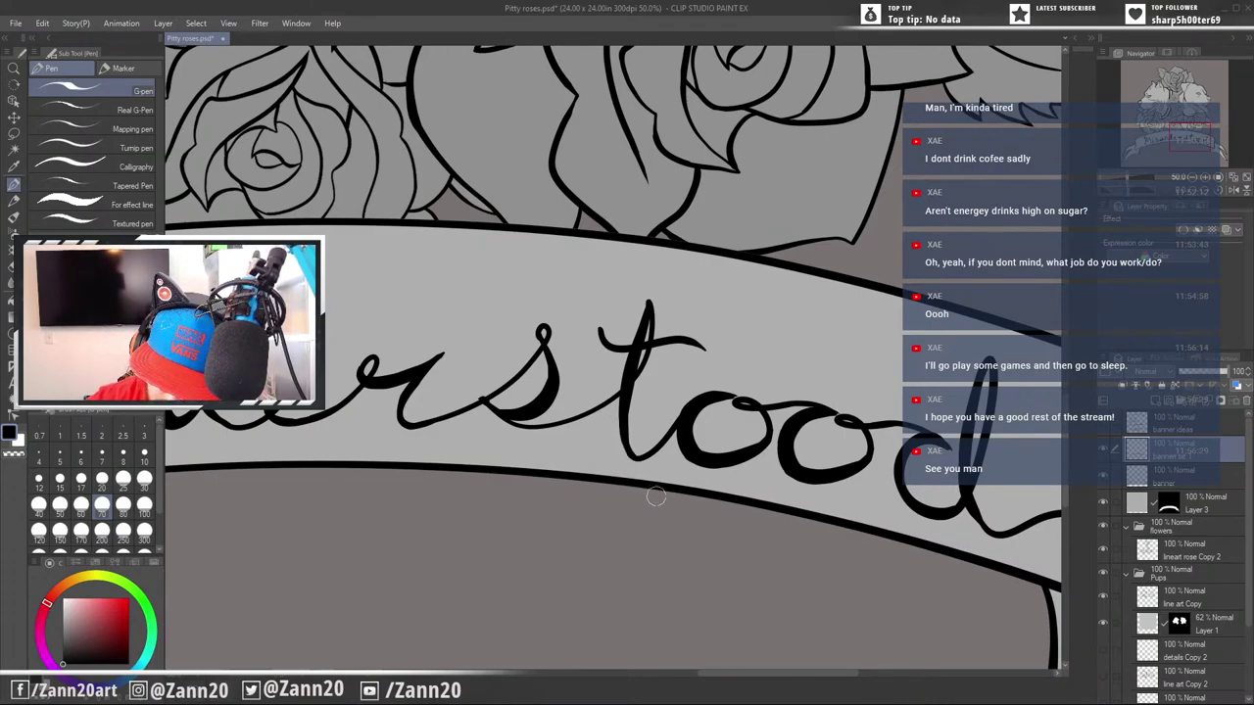
drag(629, 481, 631, 483)
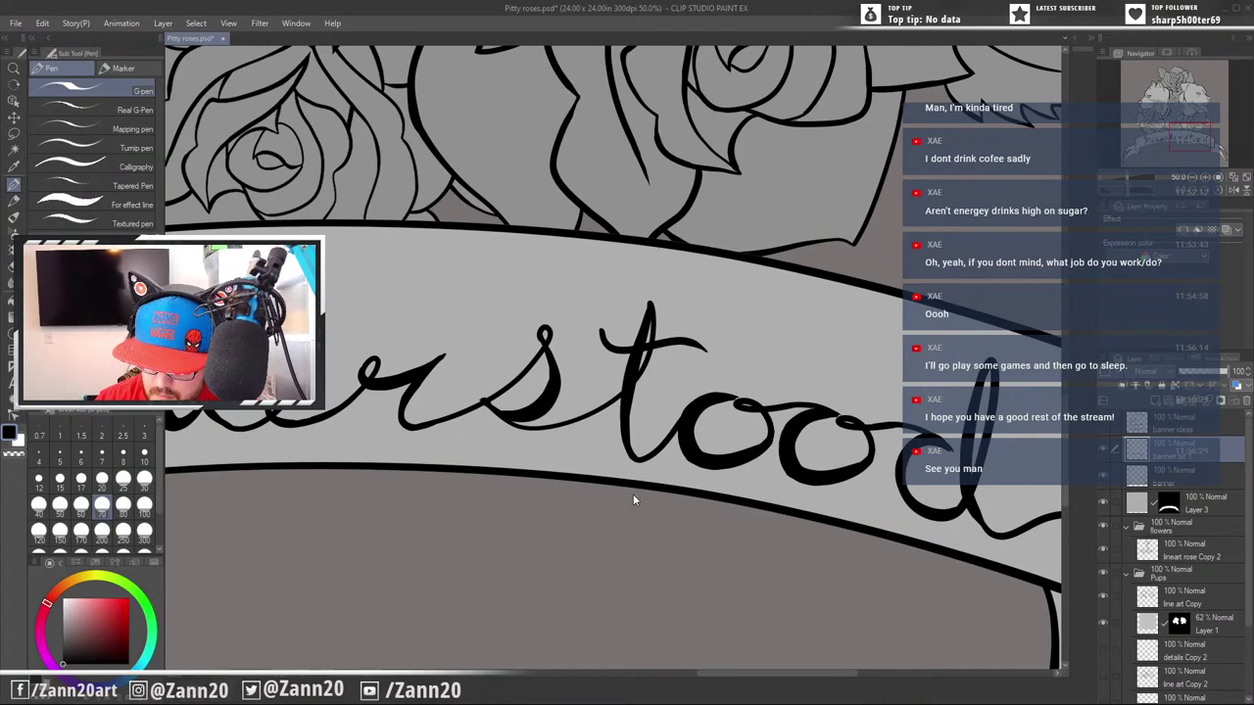
drag(626, 422, 629, 452)
Smooth the bumpy connecting stroke between the first s and the u by trimming its edge and redrawing the join
mouse_move(574, 482)
mouse_down()
mouse_move(799, 505)
mouse_move(788, 494)
mouse_up()
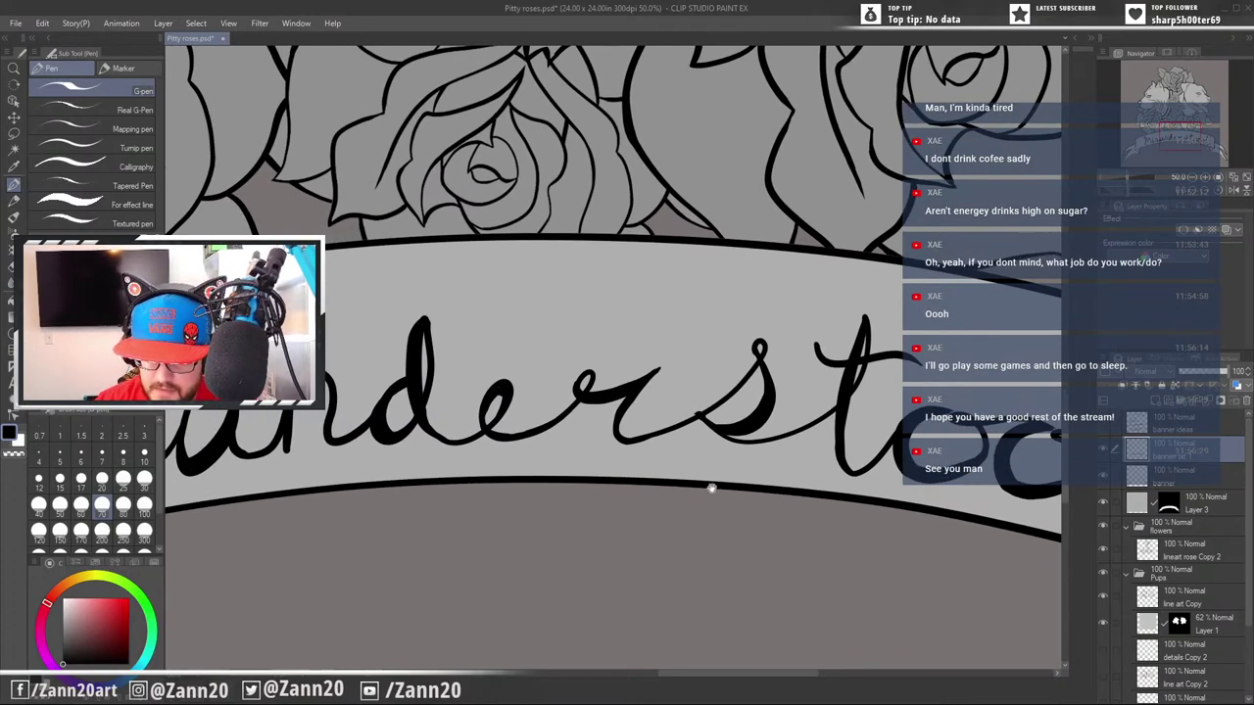
drag(712, 489, 813, 514)
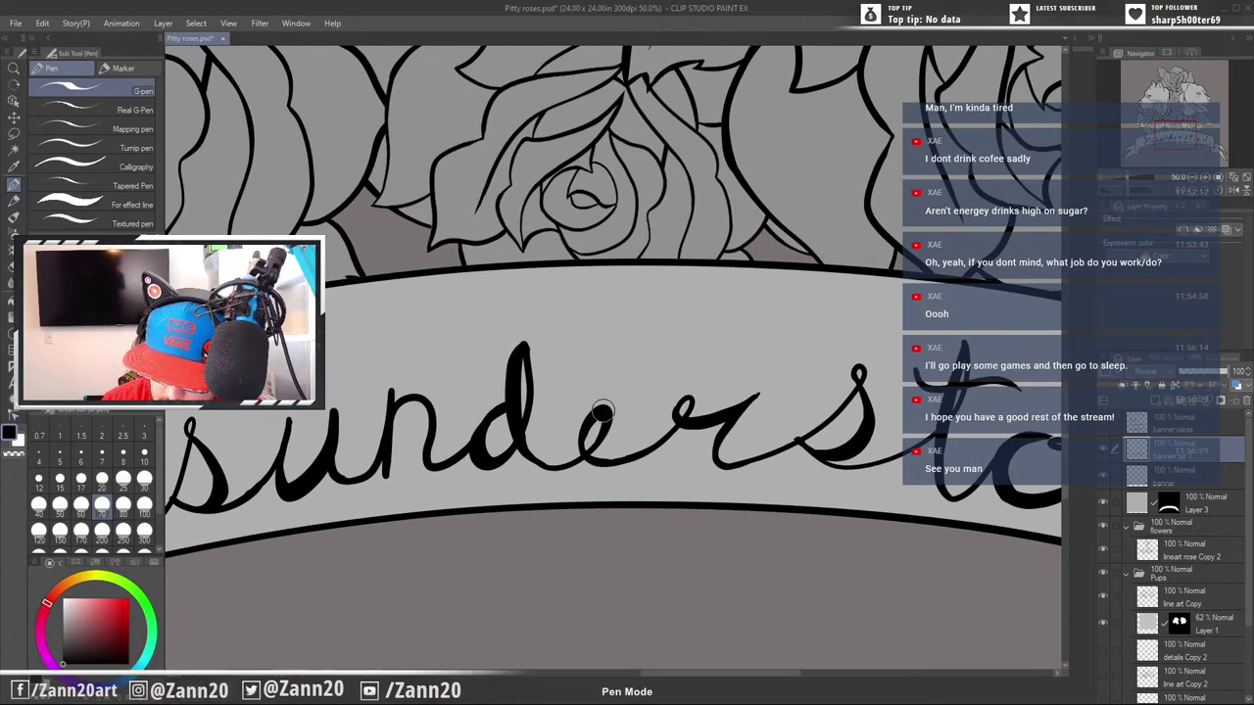
drag(627, 568, 856, 523)
mouse_move(707, 529)
mouse_down()
mouse_move(762, 540)
mouse_move(820, 518)
mouse_up()
key(ctrl+plus)
key(ctrl+plus)
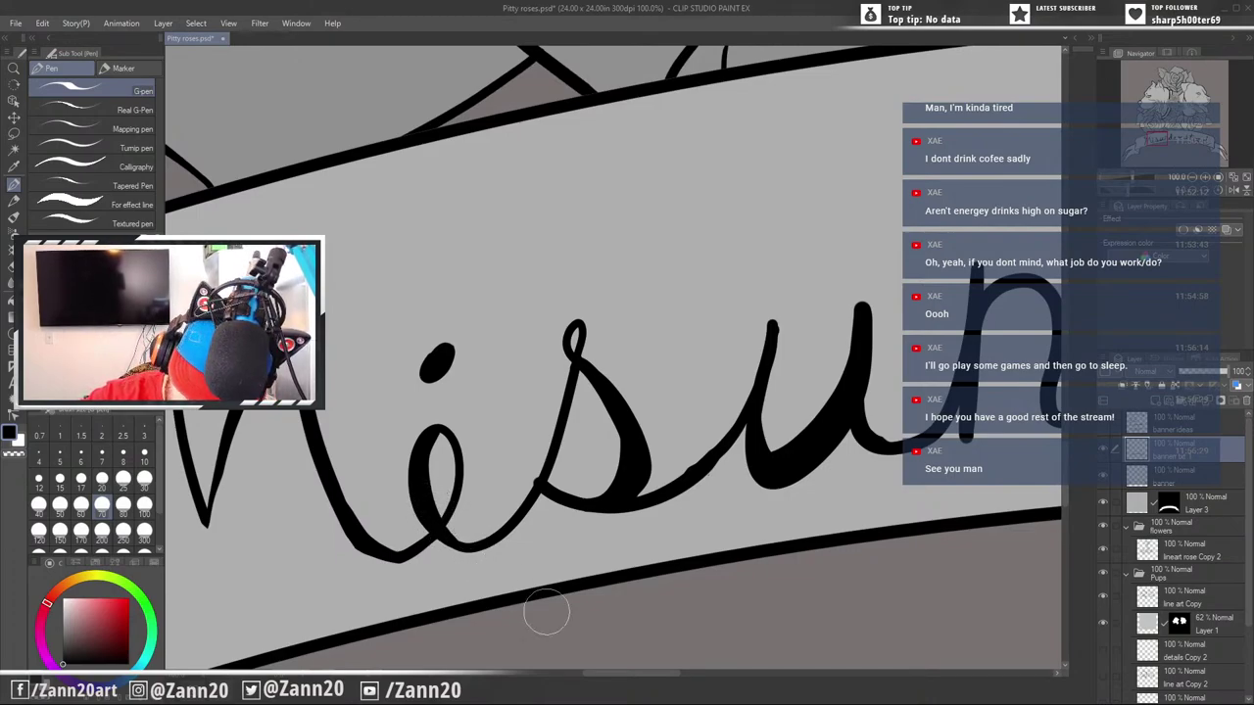
drag(786, 554, 688, 582)
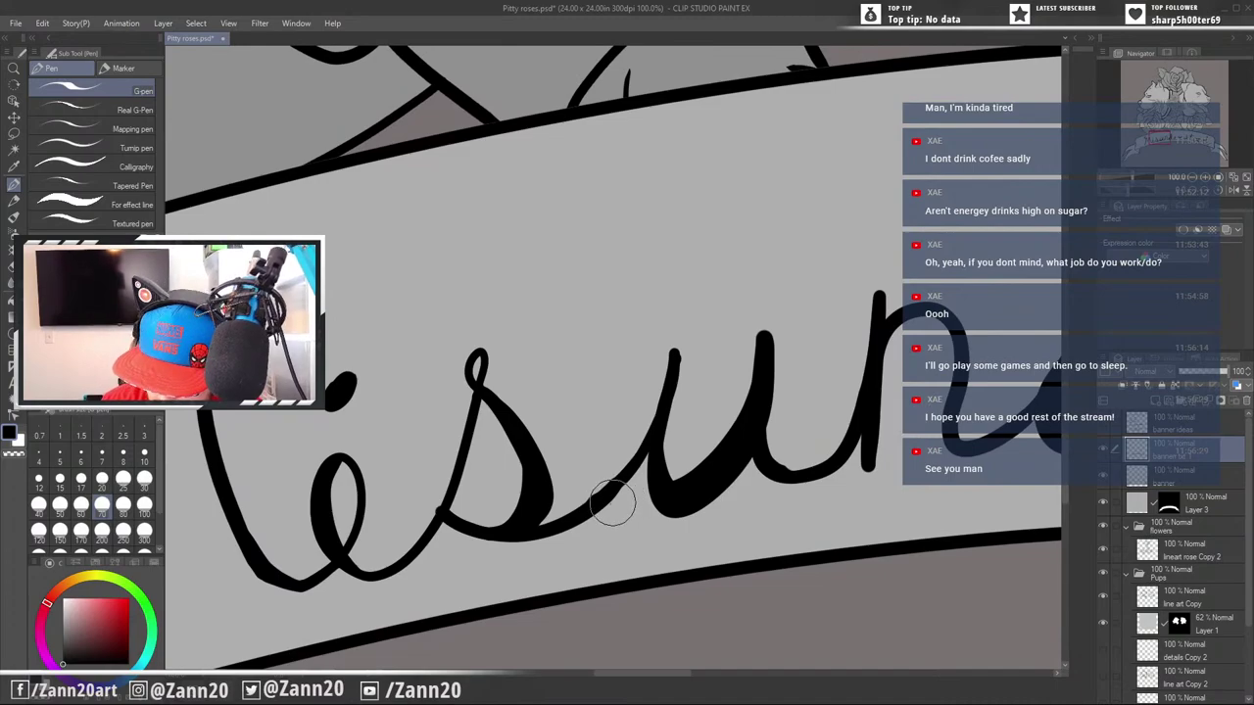
key(e)
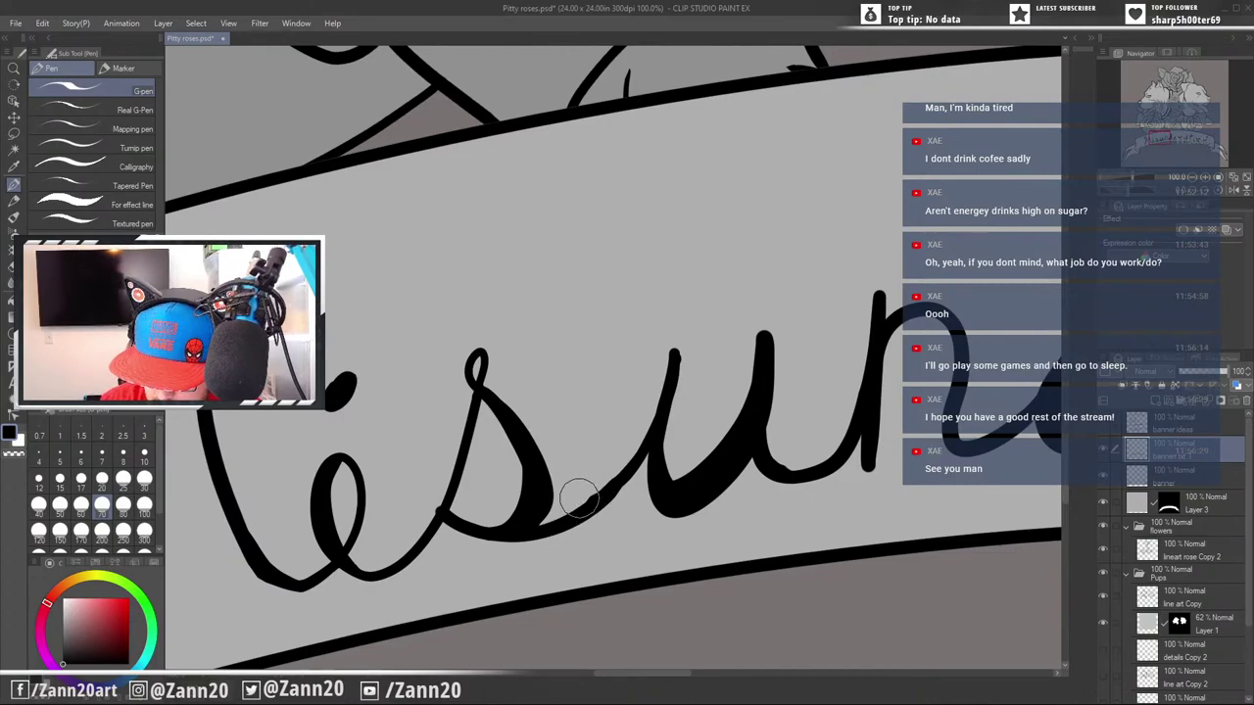
drag(578, 499, 628, 449)
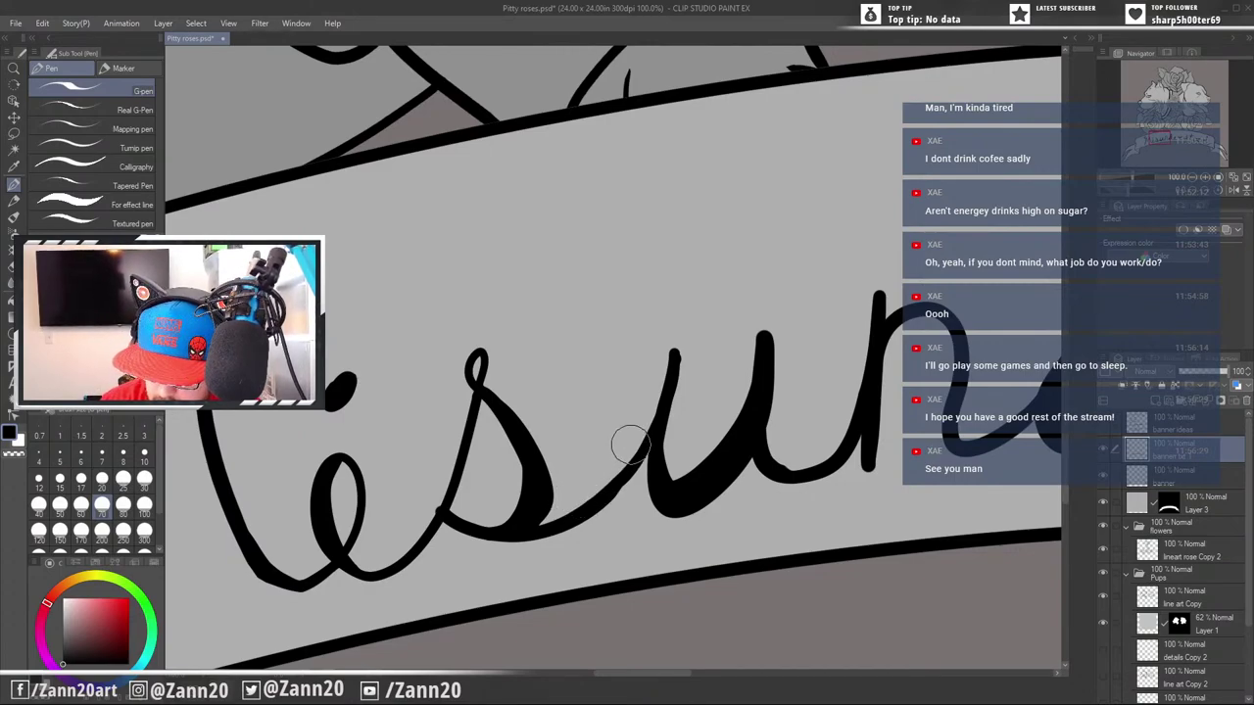
drag(610, 489, 652, 452)
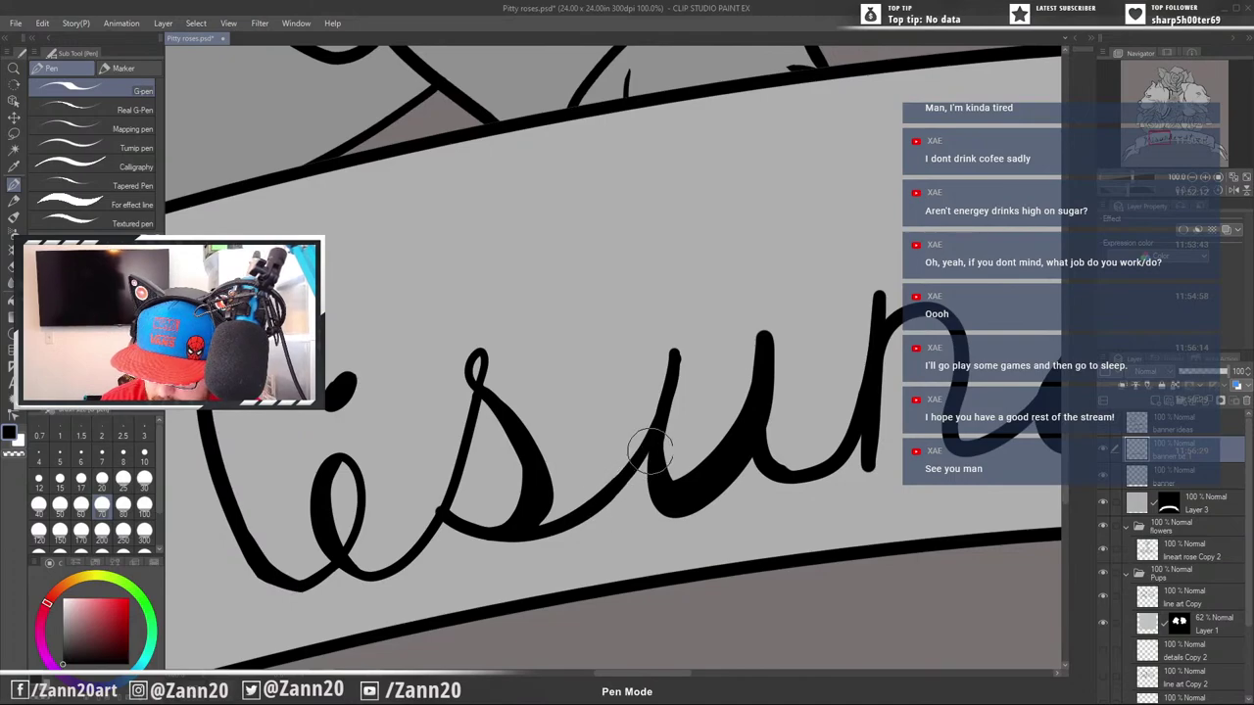
Trim the upper tip of the u's first stem in "Misunderstood"
drag(805, 494, 768, 550)
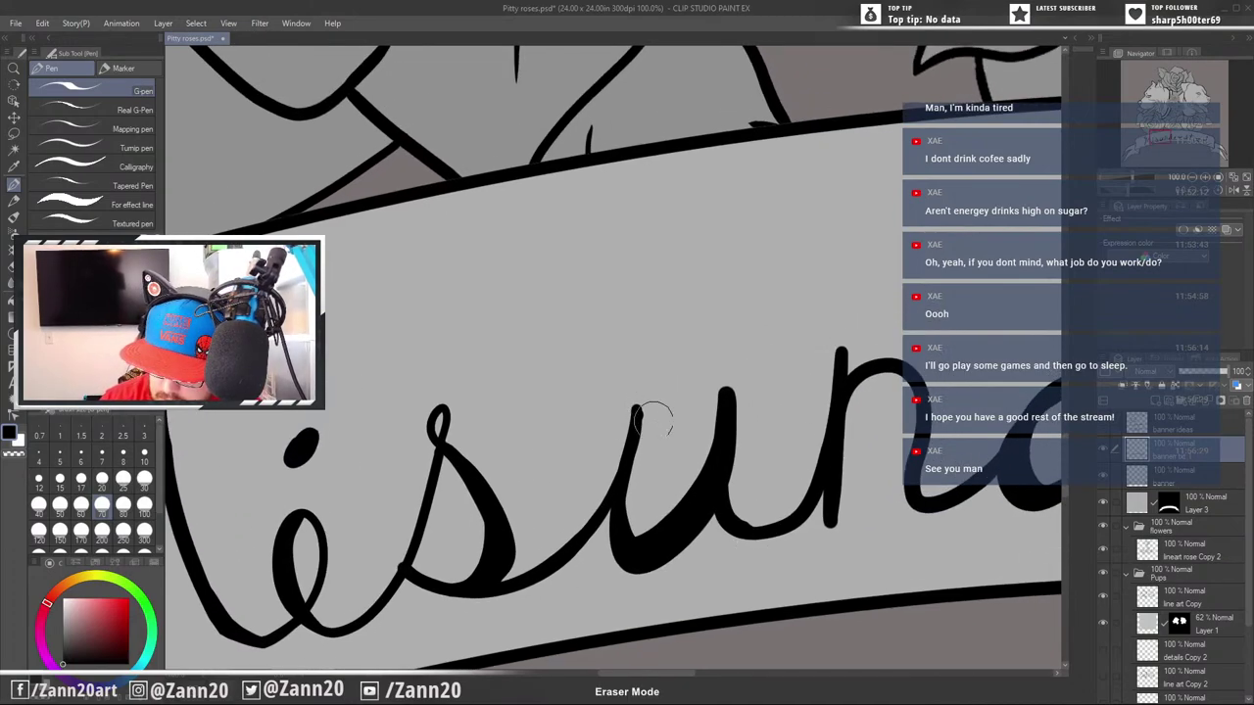
drag(652, 419, 655, 437)
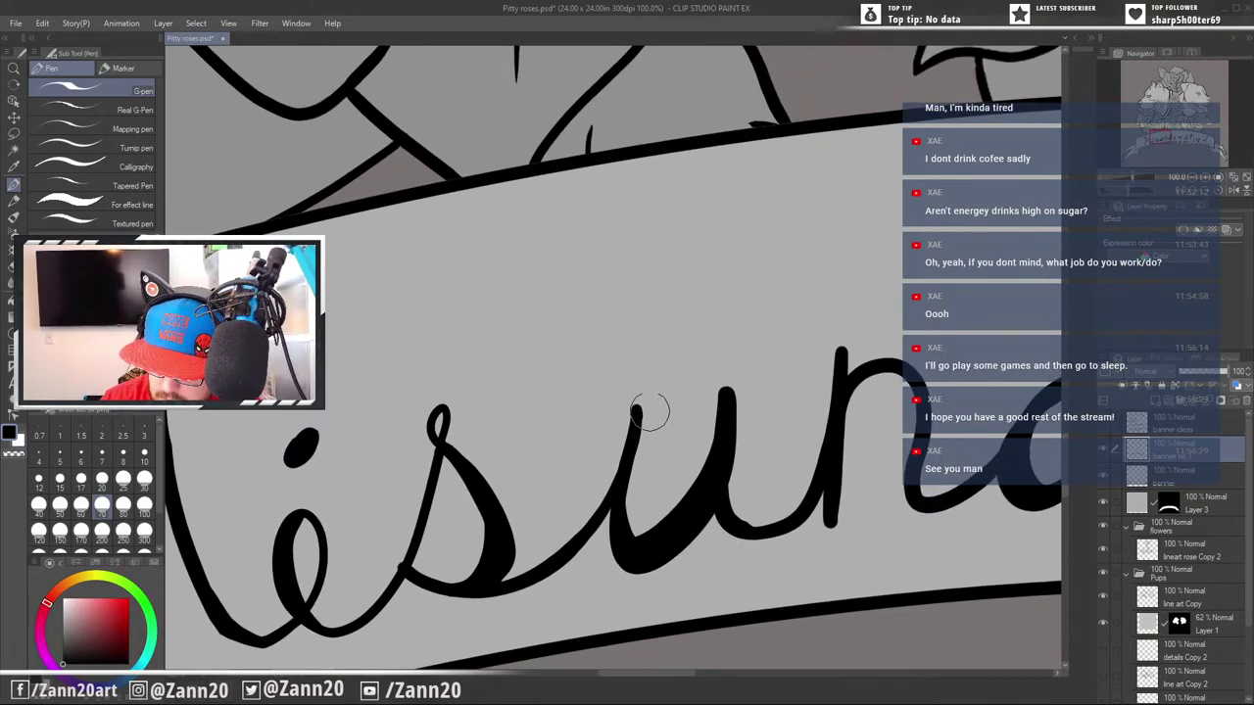
drag(898, 538, 780, 532)
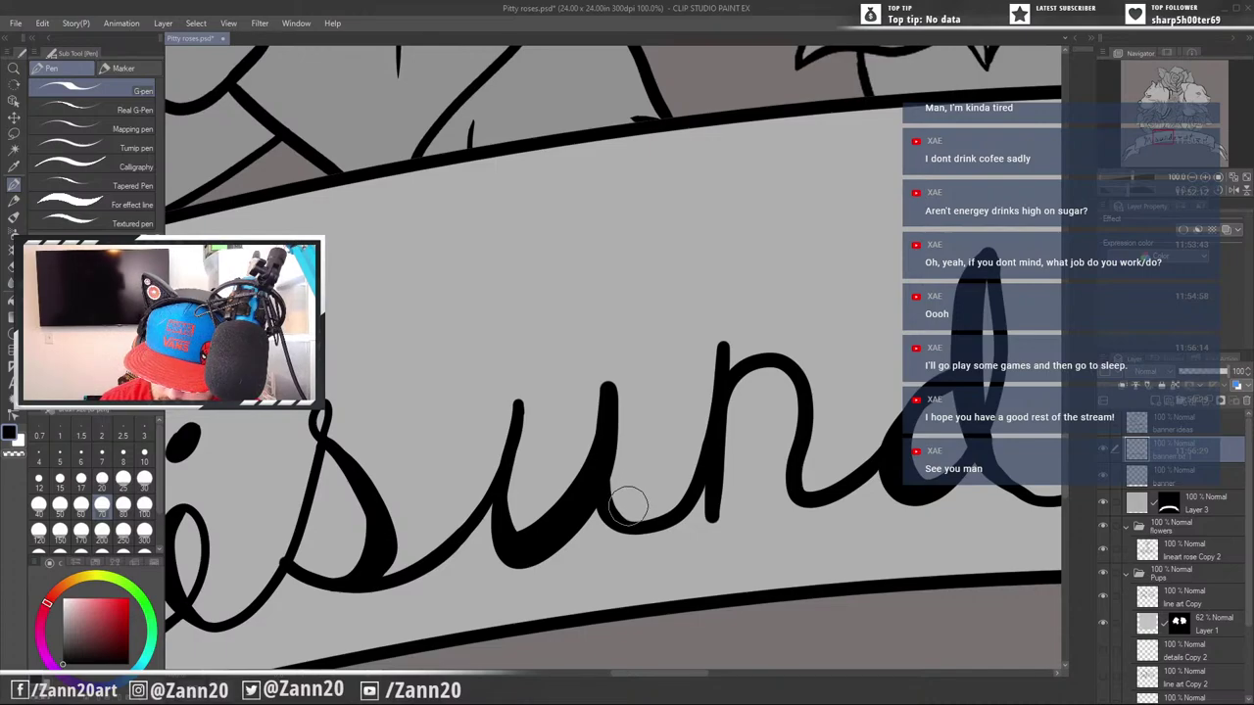
Smooth the connecting stroke between the first d and the e by redrawing and trimming its lower curve
drag(880, 530, 758, 537)
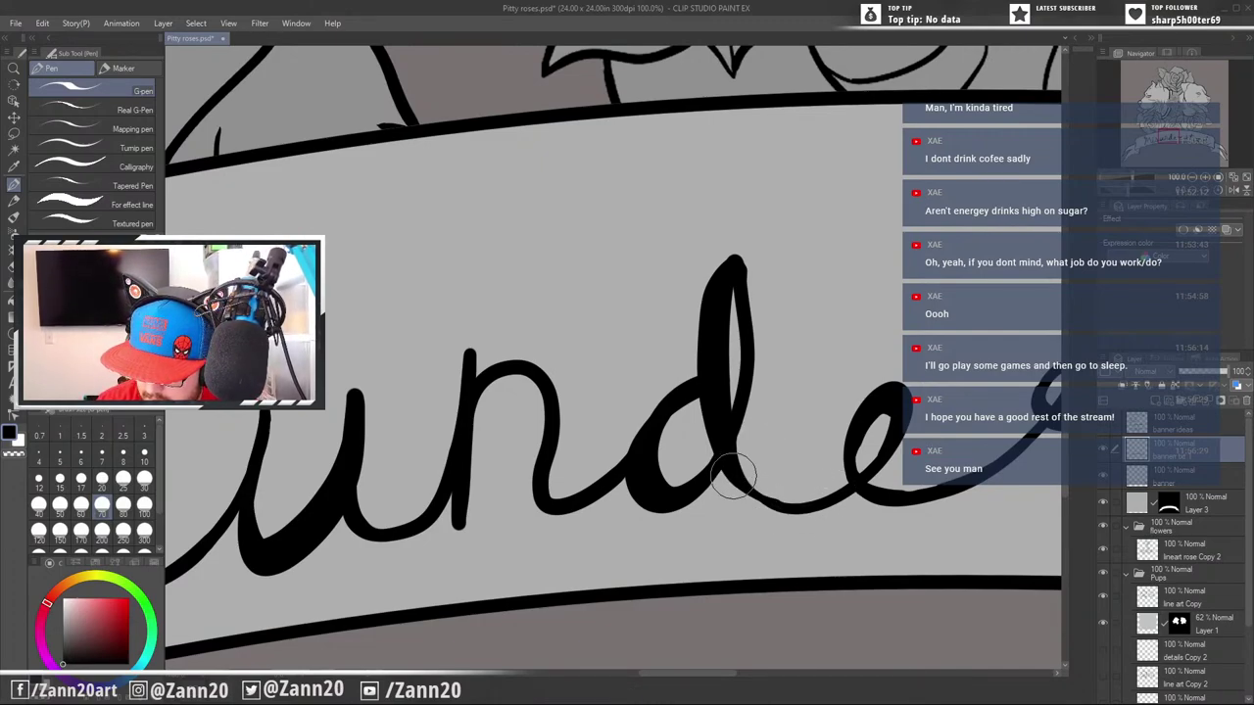
mouse_move(735, 480)
mouse_down()
mouse_move(812, 514)
mouse_move(729, 520)
mouse_up()
key(e)
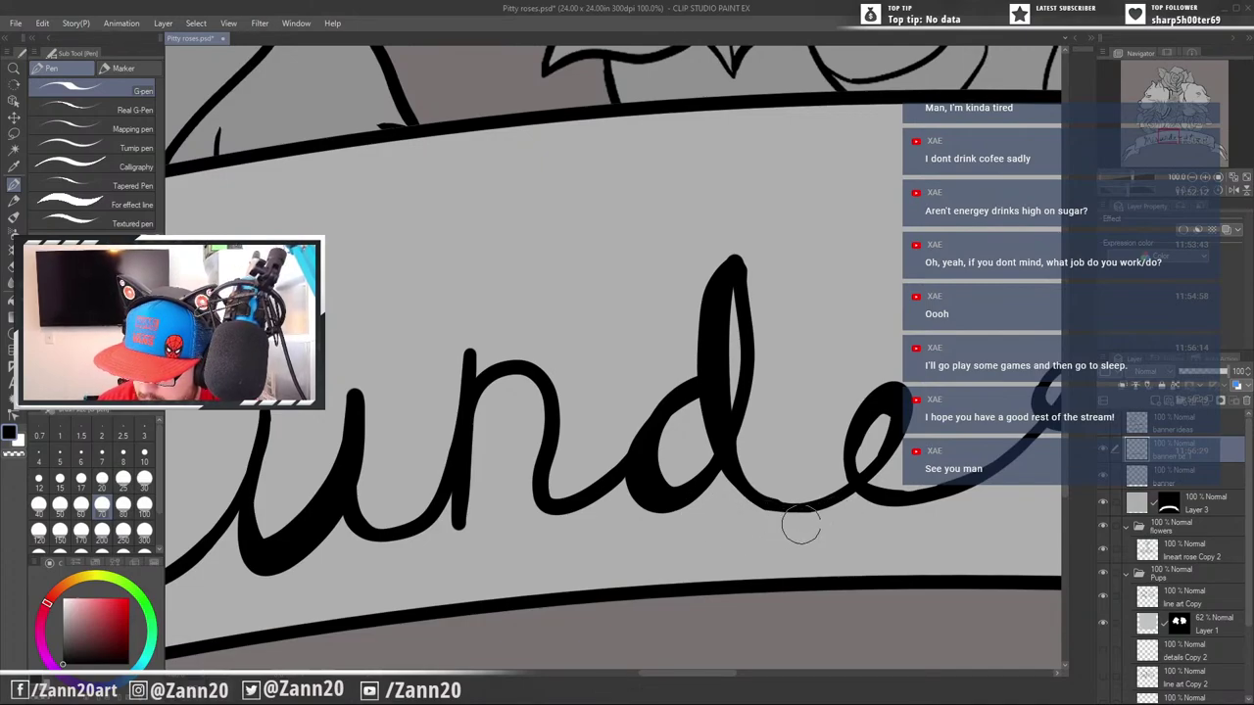
key(p)
key(e)
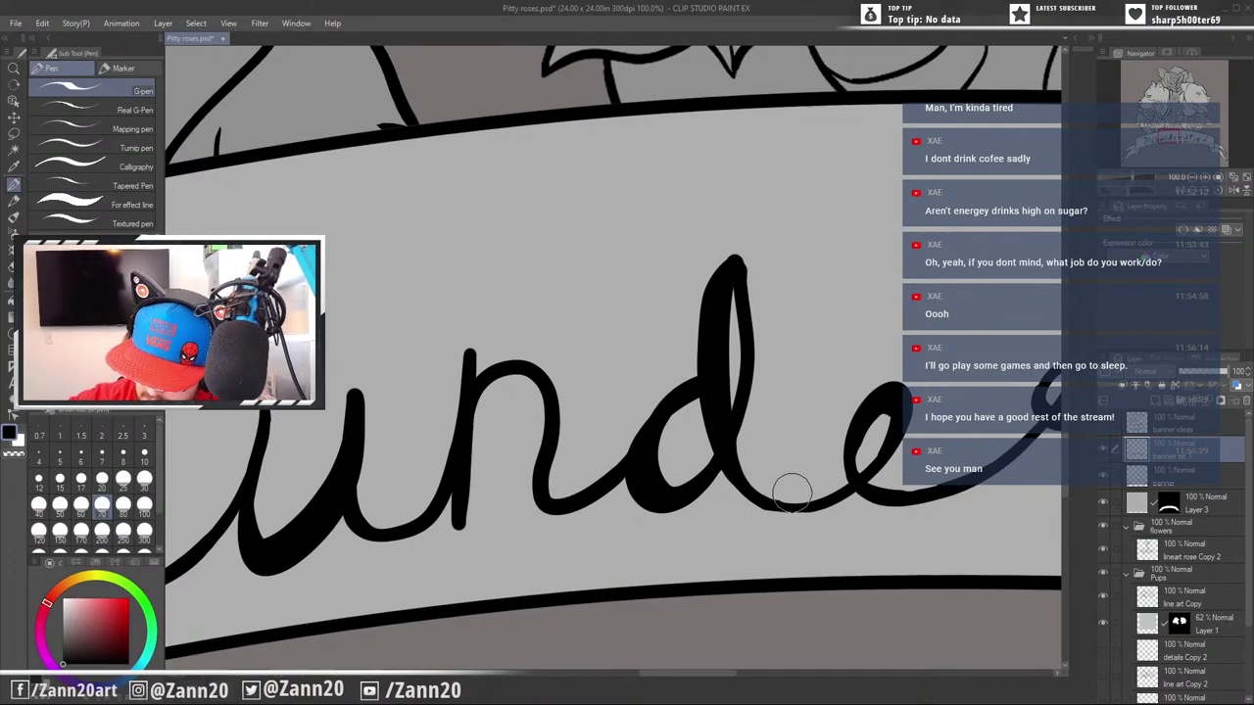
Thicken the lower curve of the e where it leads into the r
drag(873, 534, 792, 581)
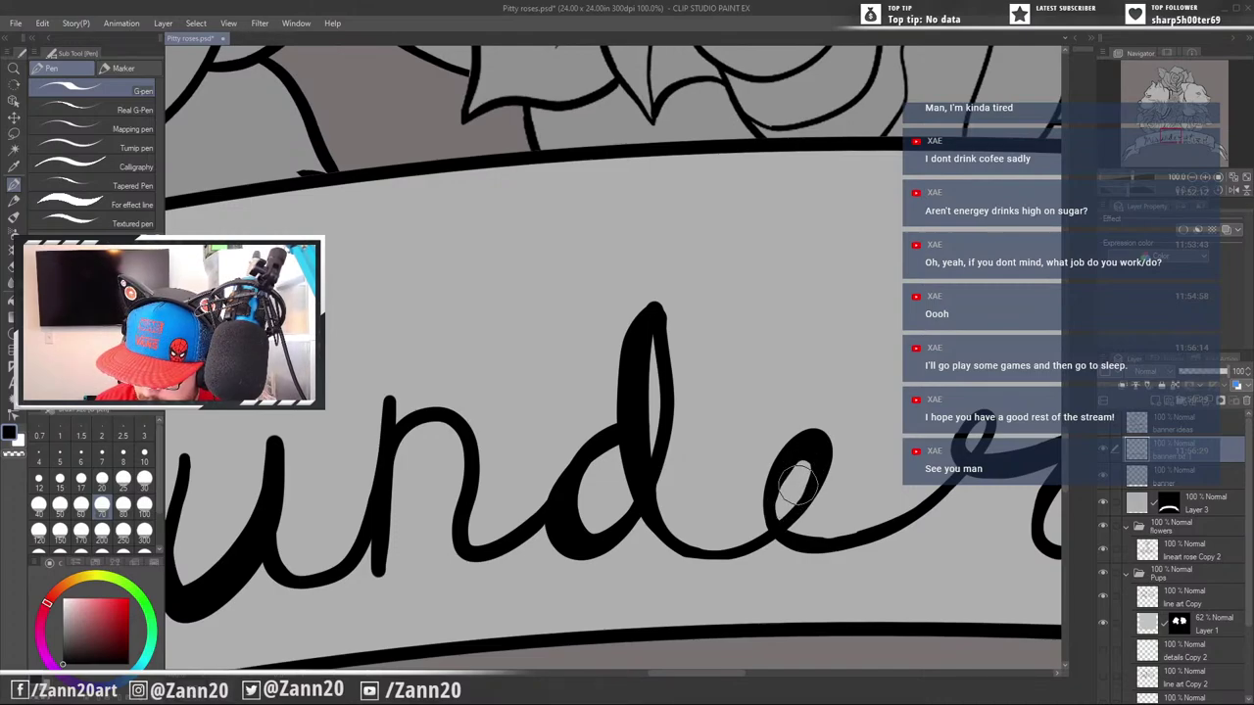
drag(861, 566, 811, 558)
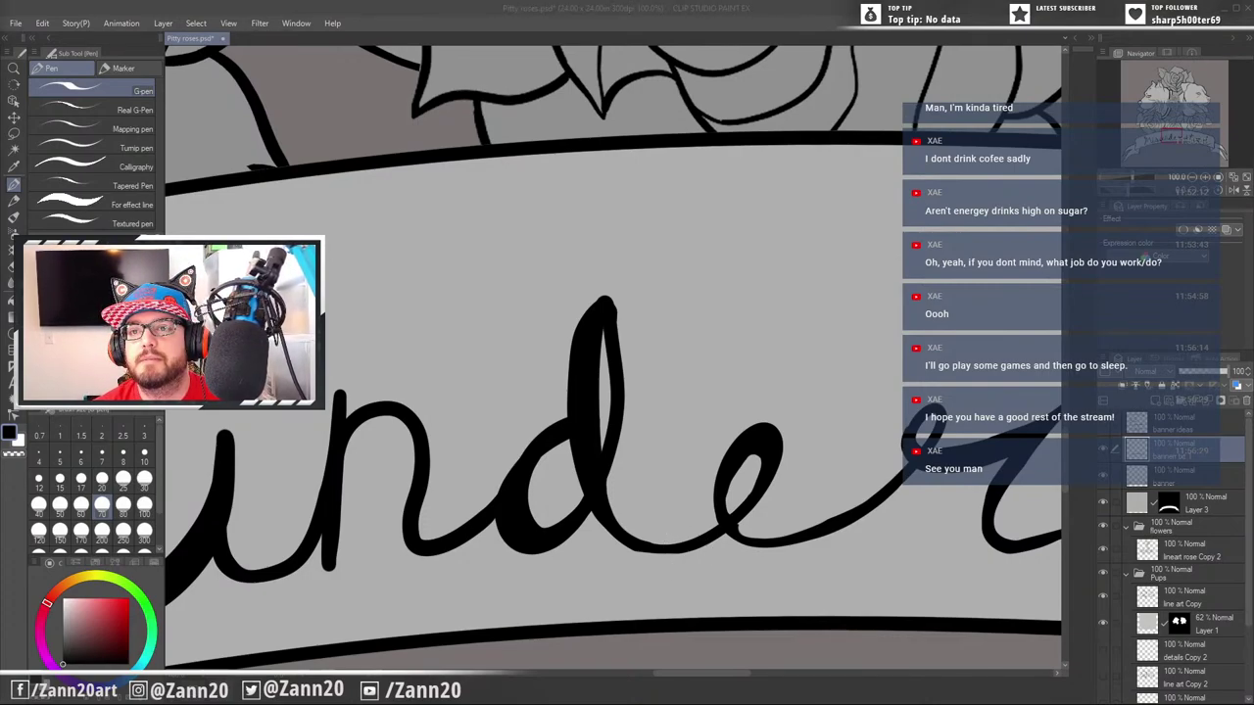
click(697, 8)
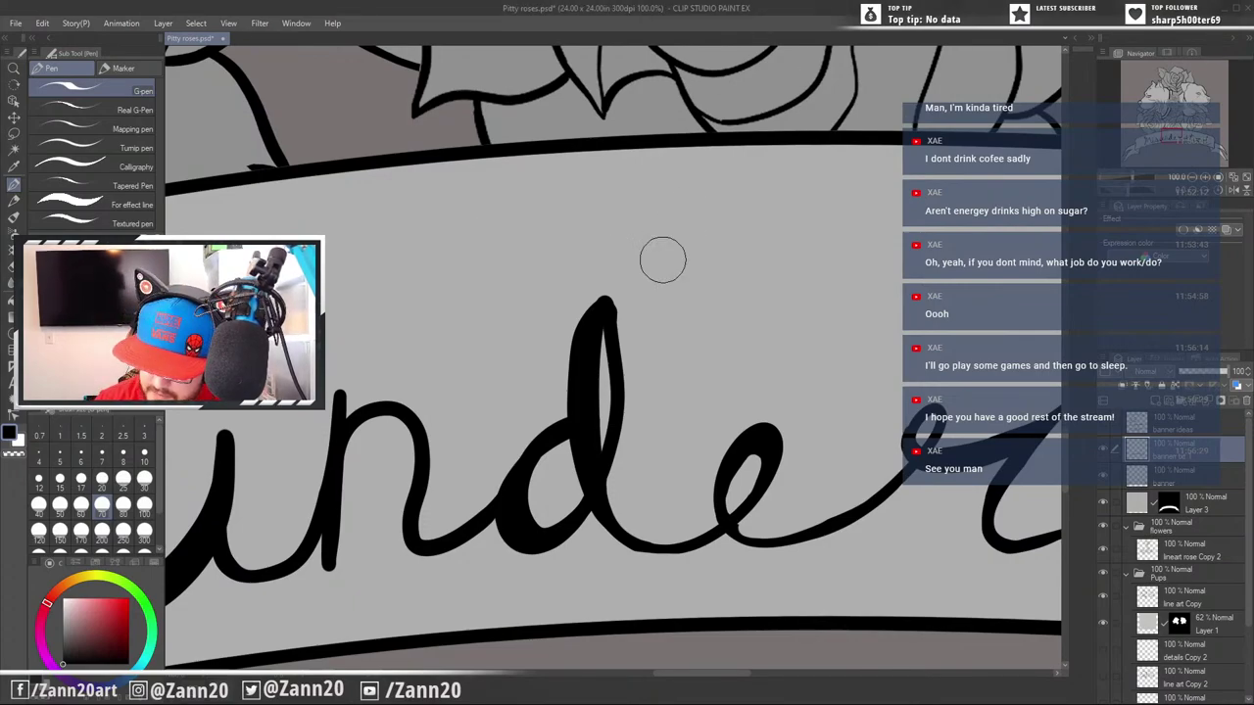
drag(742, 526, 807, 526)
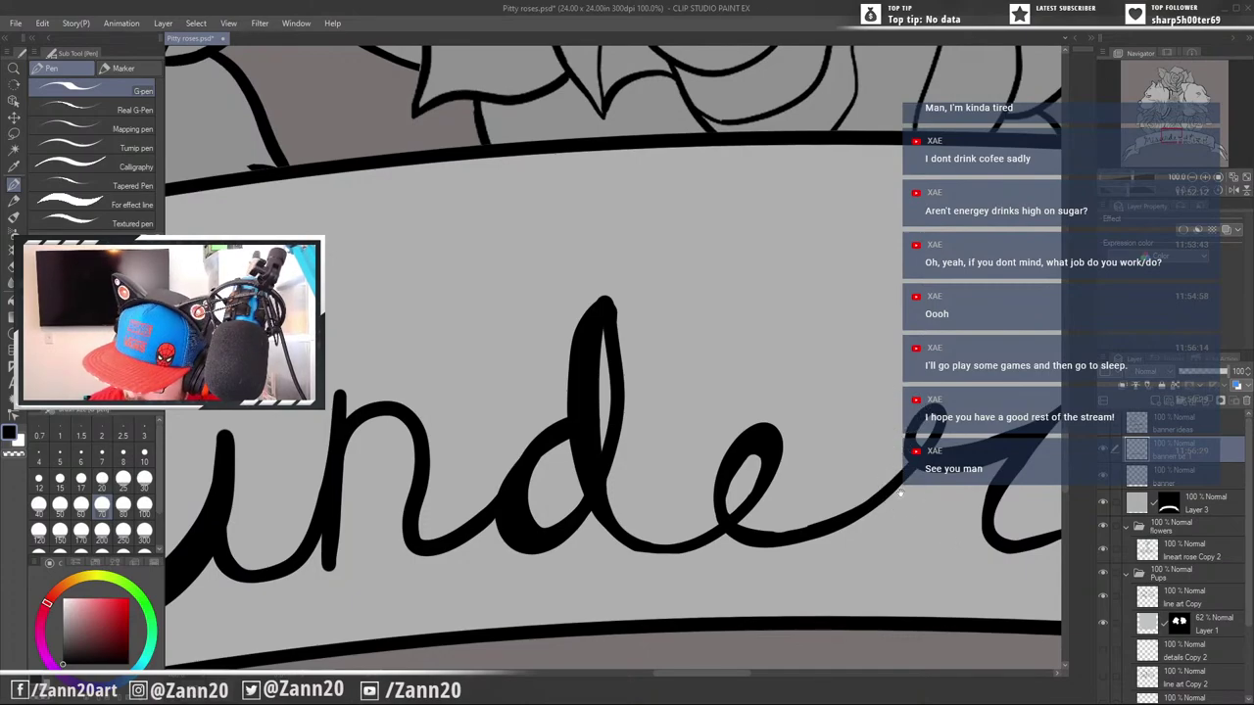
Refine the tip of the r's upper arm to a sharp point, undoing the last stray stroke
drag(900, 493, 801, 443)
drag(874, 544, 654, 563)
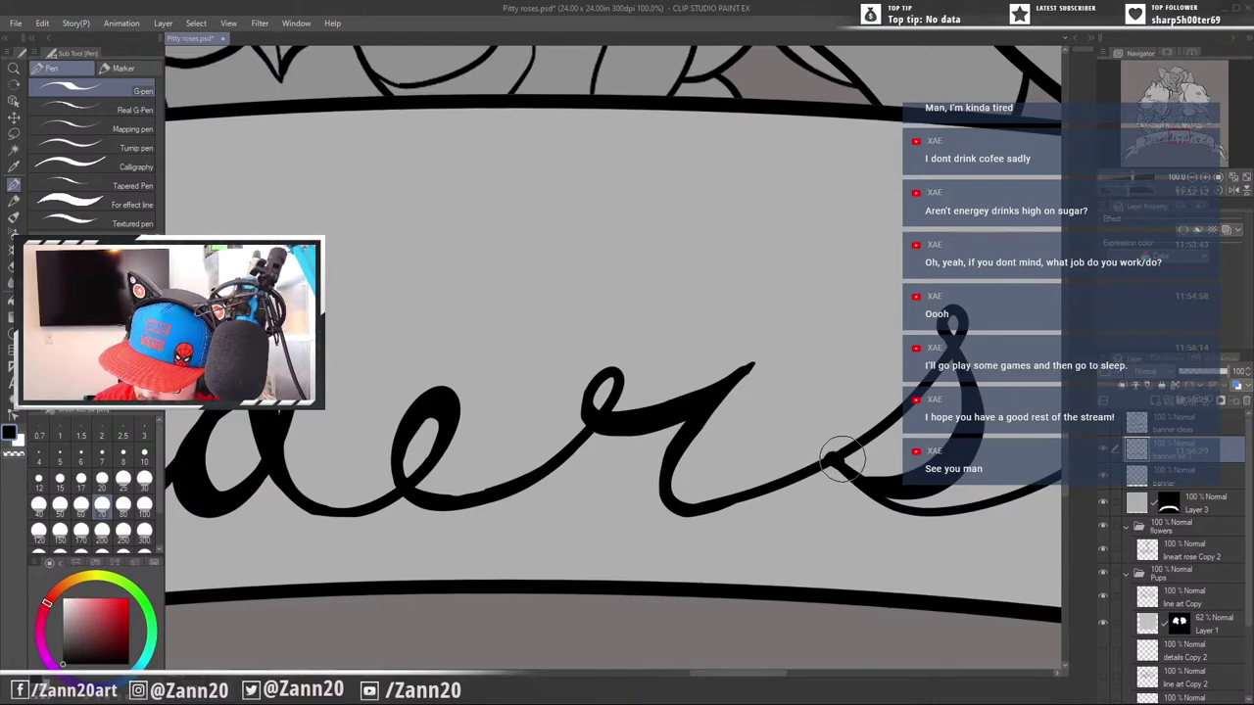
drag(948, 513, 806, 560)
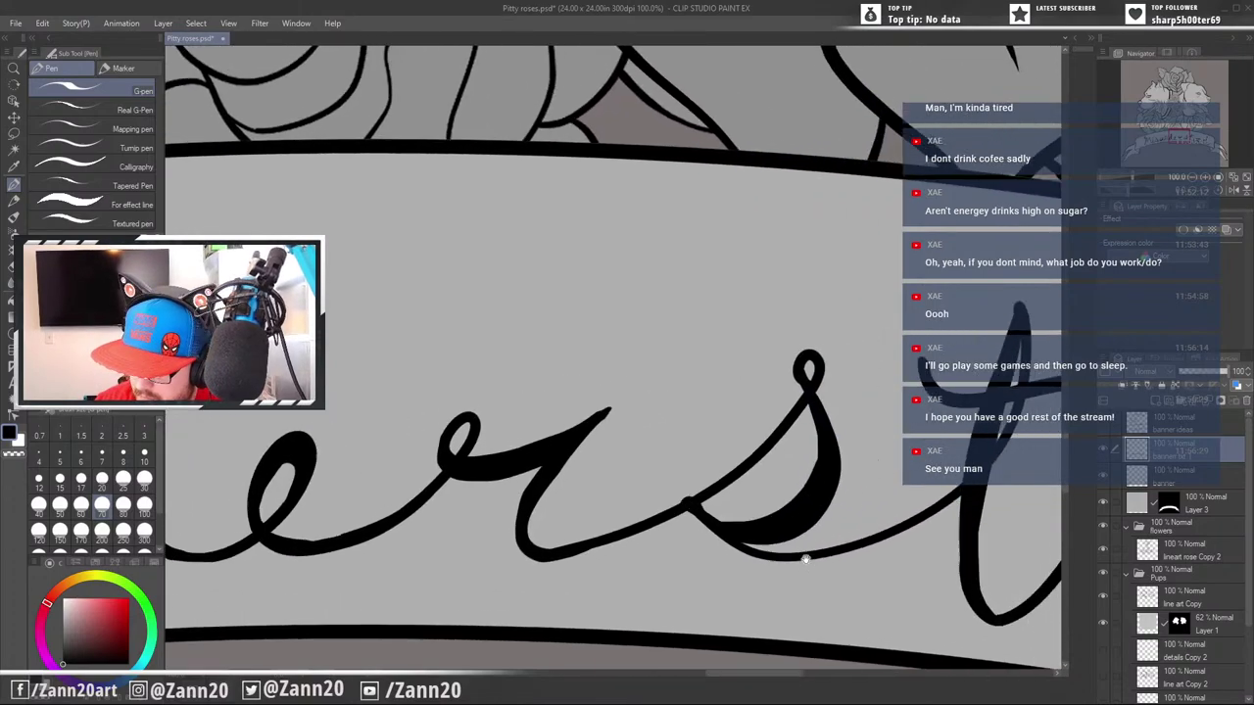
drag(875, 537, 769, 556)
mouse_move(927, 597)
mouse_down()
mouse_move(853, 541)
mouse_move(821, 559)
mouse_up()
drag(936, 504, 855, 519)
drag(767, 546, 1013, 573)
drag(712, 517, 822, 580)
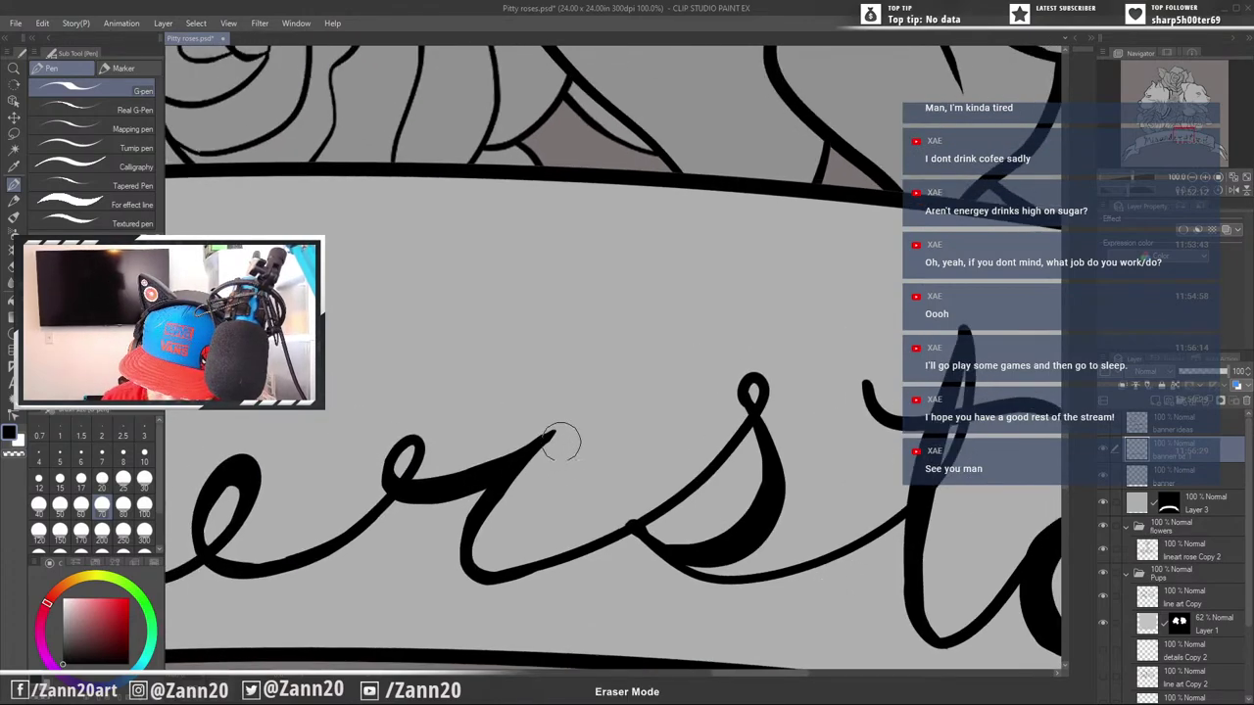
key(ctrl+z)
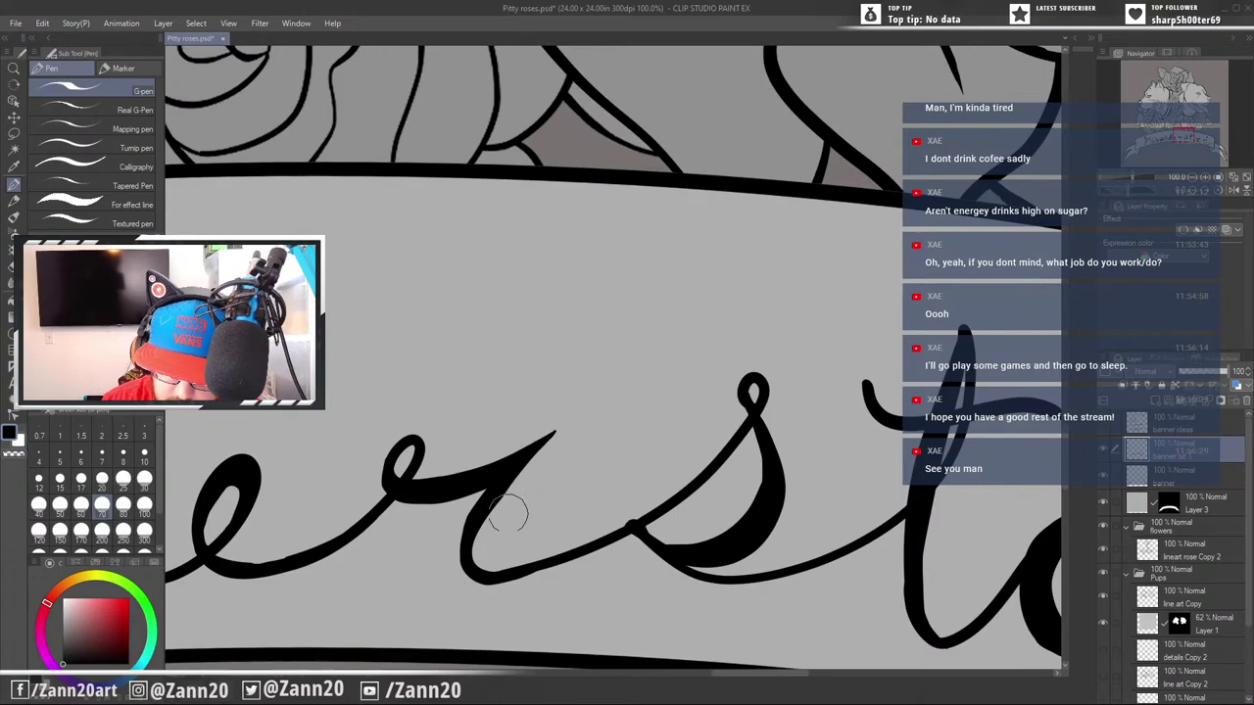
Try to even out the lower curves of the first d and the e
drag(563, 514, 795, 476)
drag(660, 547, 689, 537)
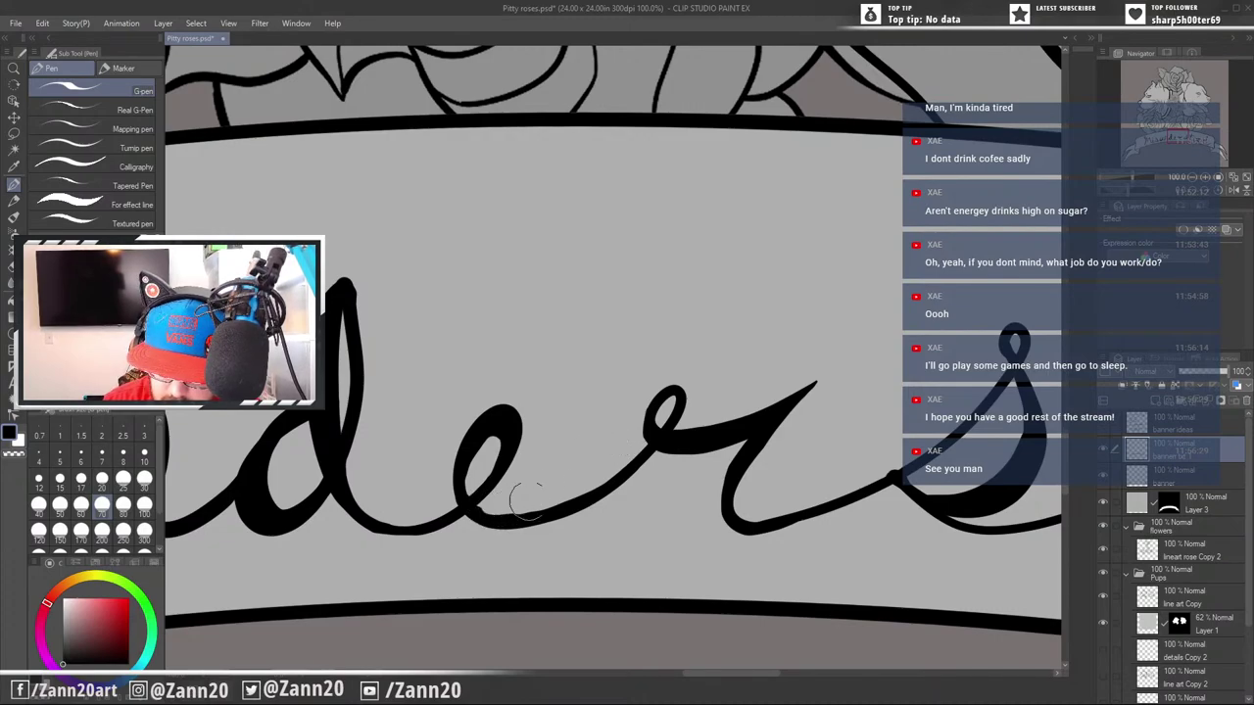
key(ctrl+z)
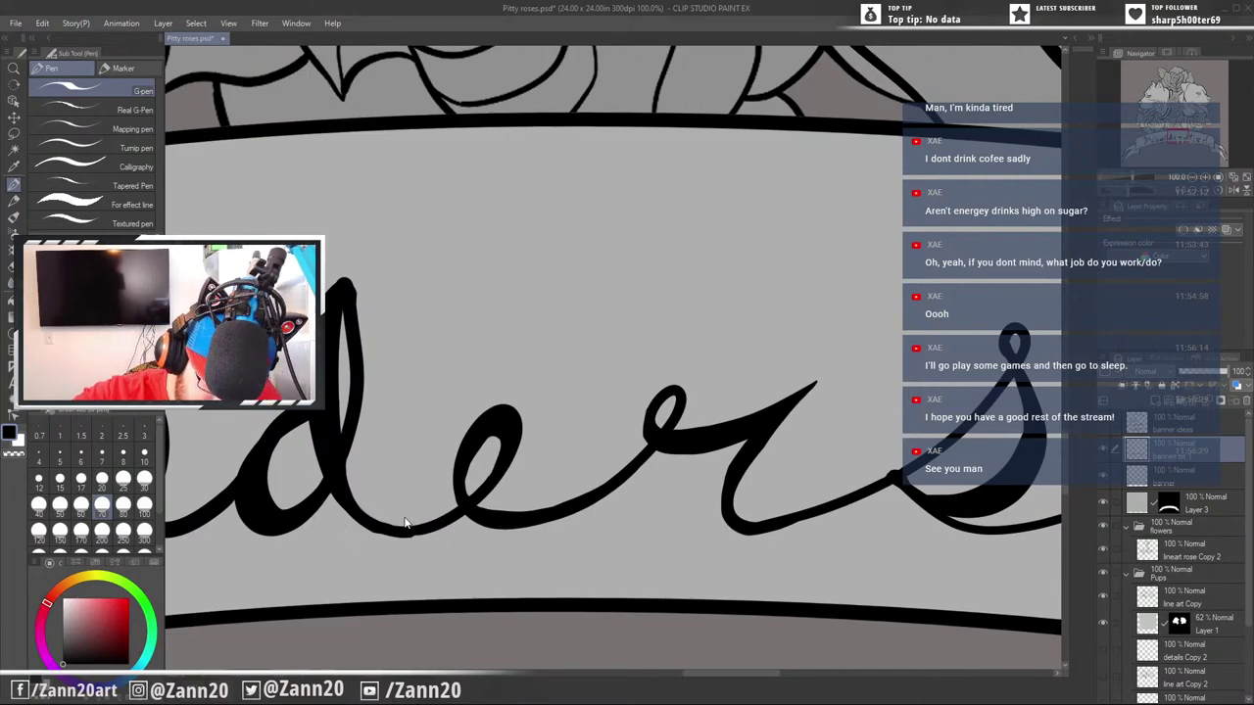
key(ctrl+z)
Rotate the canvas clockwise, smooth the stroke joining the first d to the e, and refine the tip of the d's loop
key(r)
mouse_move(410, 440)
mouse_down()
mouse_move(537, 252)
mouse_move(791, 537)
mouse_up()
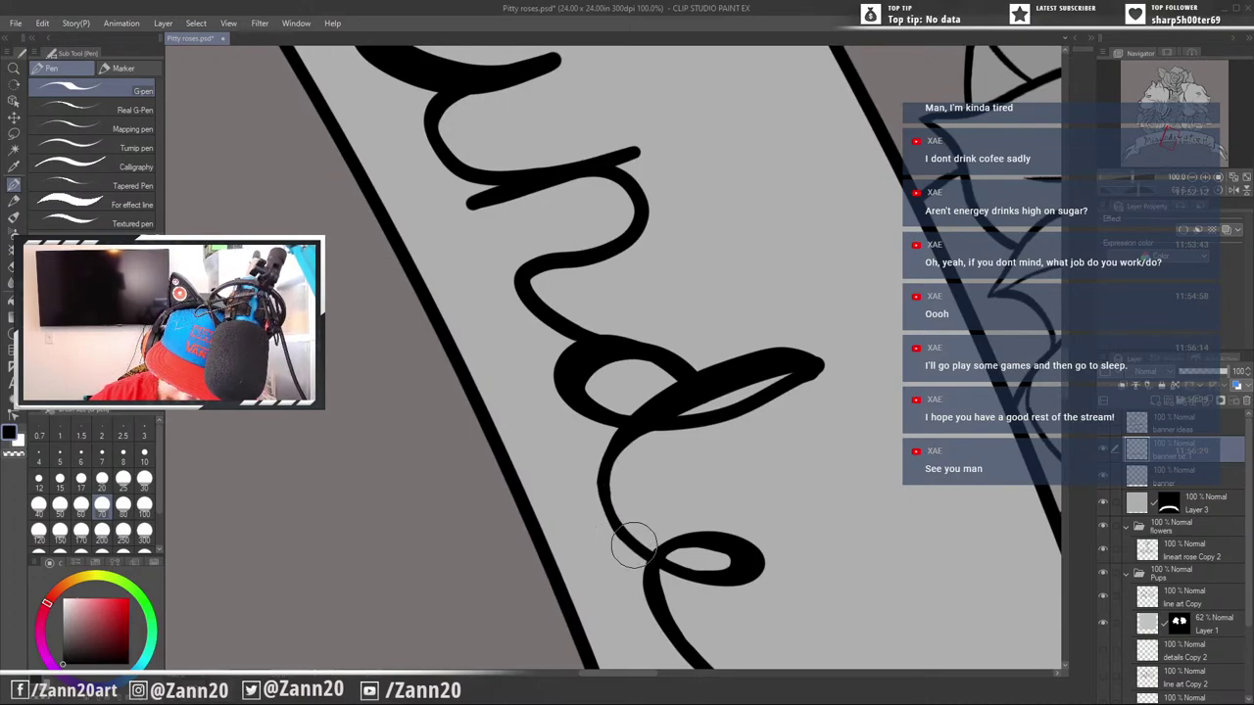
key(e)
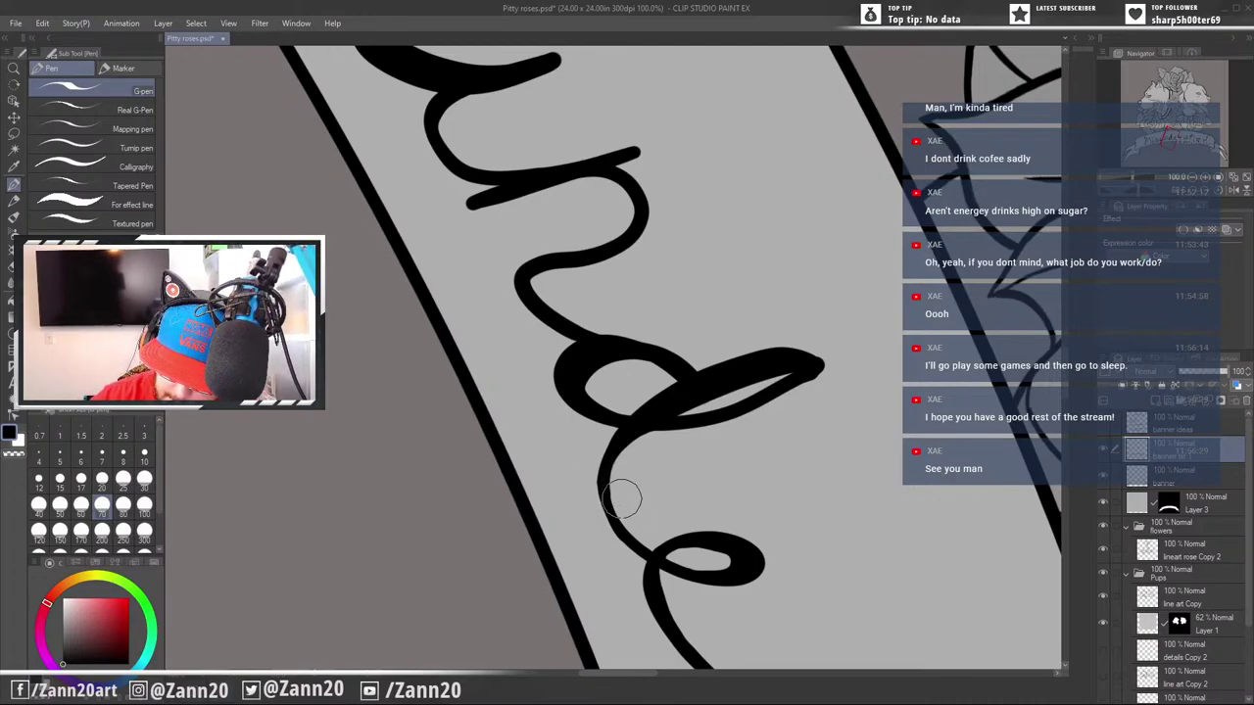
drag(931, 574, 890, 489)
drag(848, 386, 857, 479)
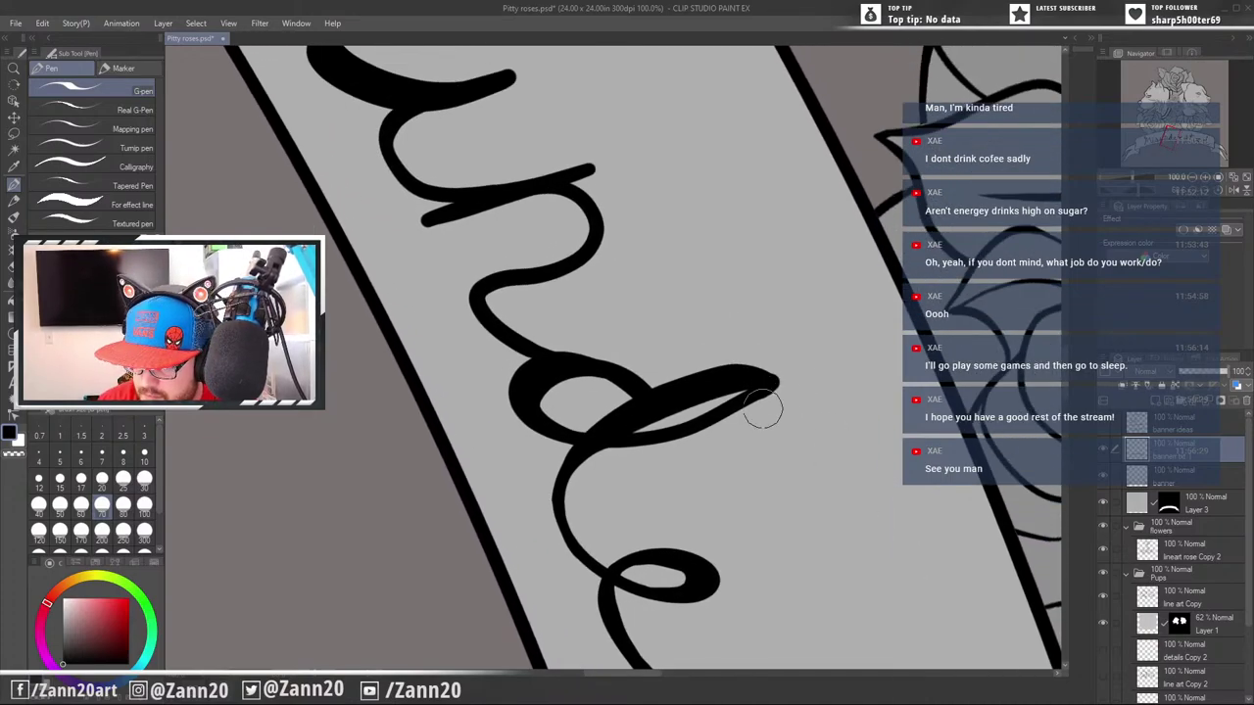
mouse_move(888, 482)
mouse_down()
mouse_move(846, 500)
mouse_move(868, 577)
mouse_move(862, 550)
mouse_move(601, 206)
mouse_up()
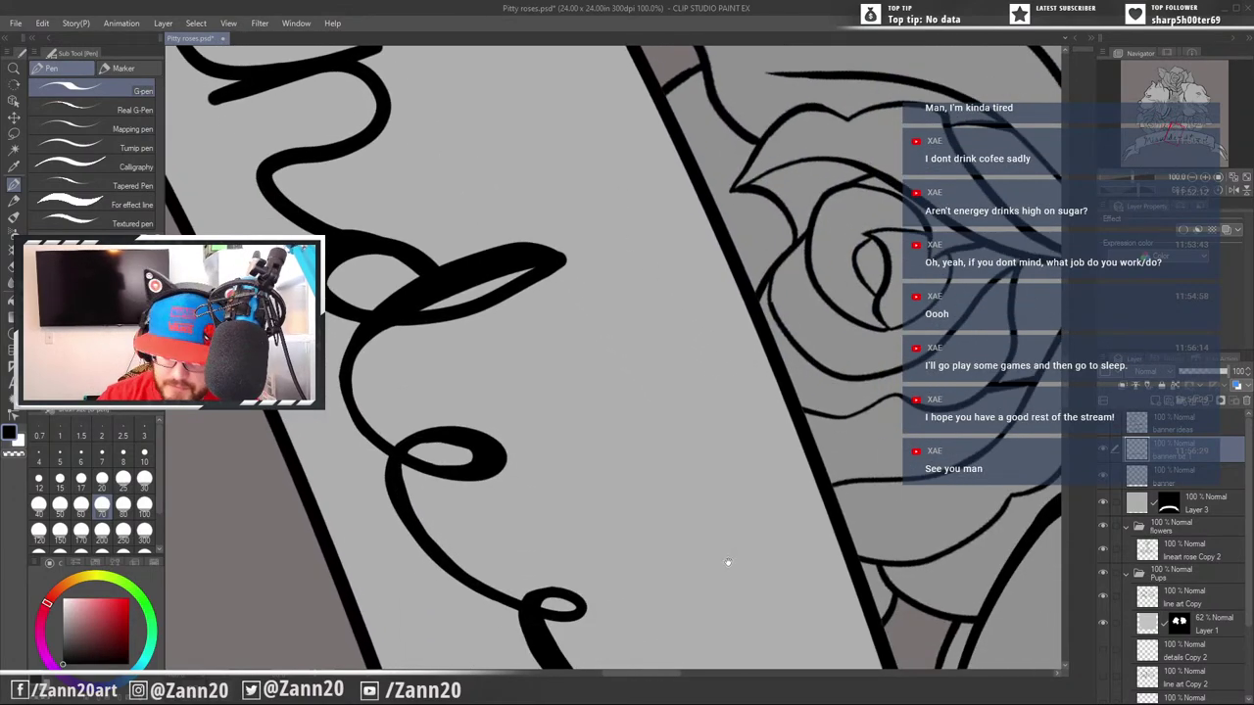
Redraw the edge of the r's small loop where the connecting stroke from the e meets it
mouse_move(728, 562)
mouse_down()
mouse_move(717, 397)
mouse_move(787, 456)
mouse_move(805, 430)
mouse_up()
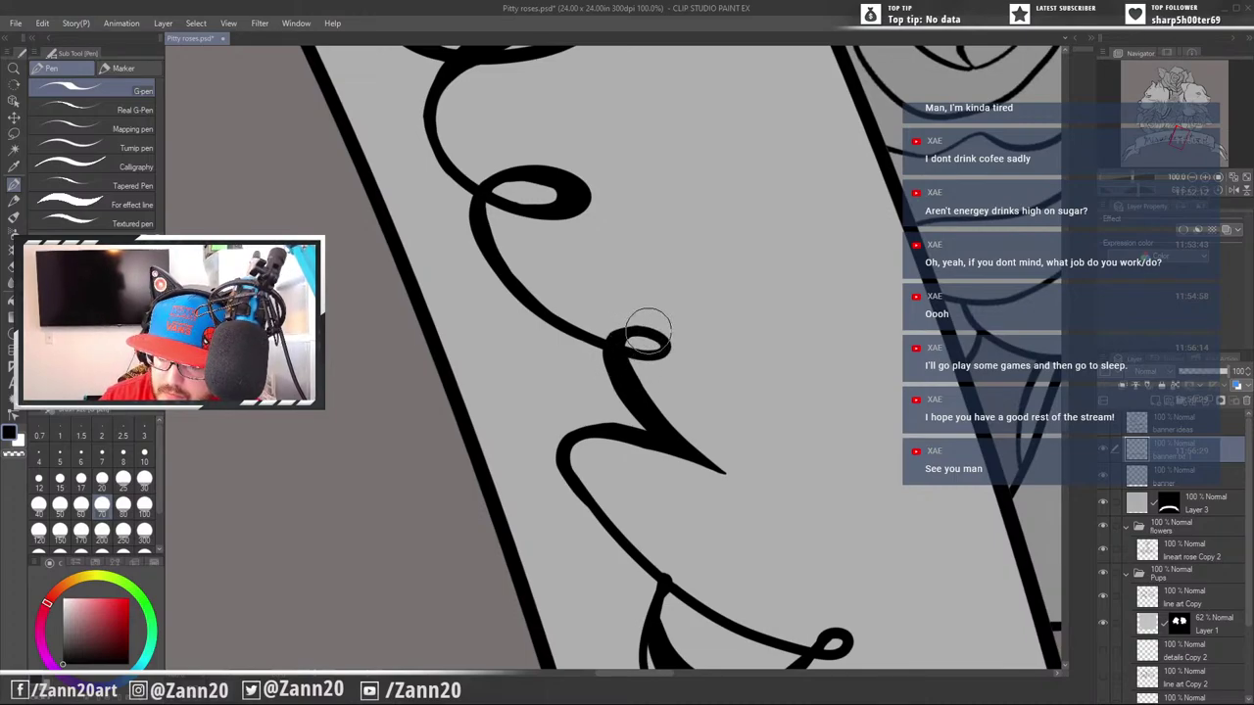
drag(612, 352, 643, 328)
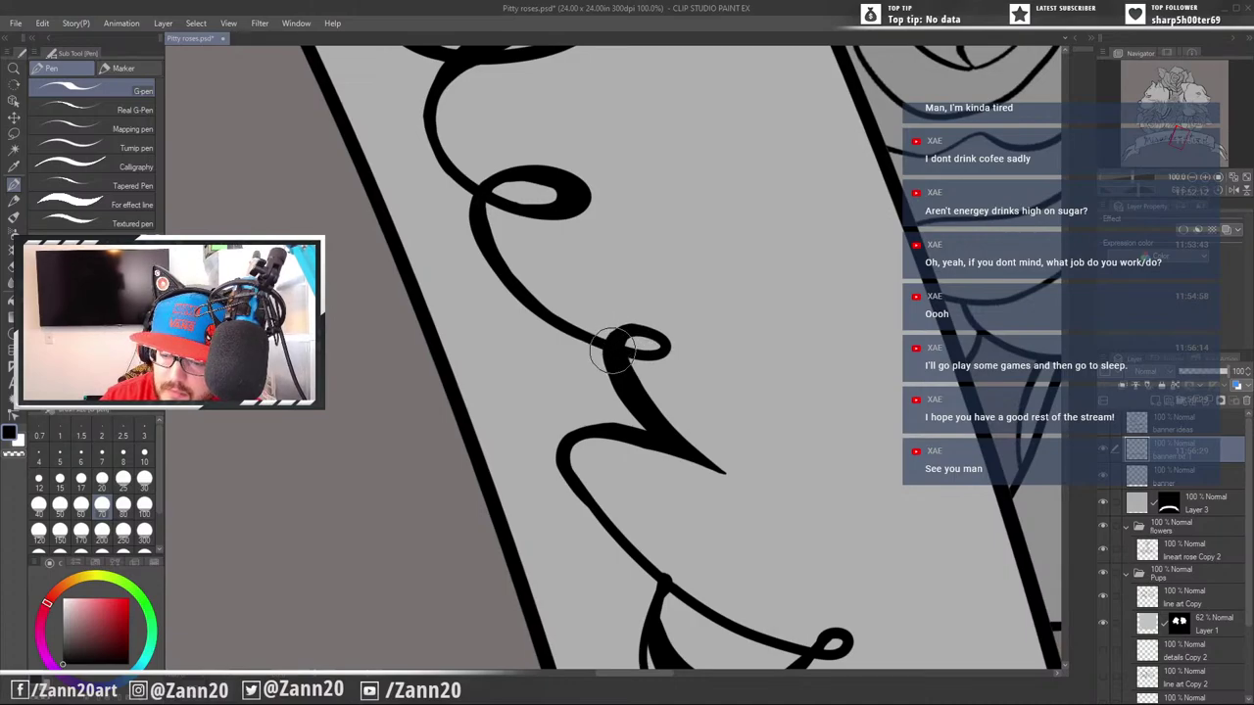
Smooth the inner edge of the thick curve on the second s
scroll(809, 465, down, 5)
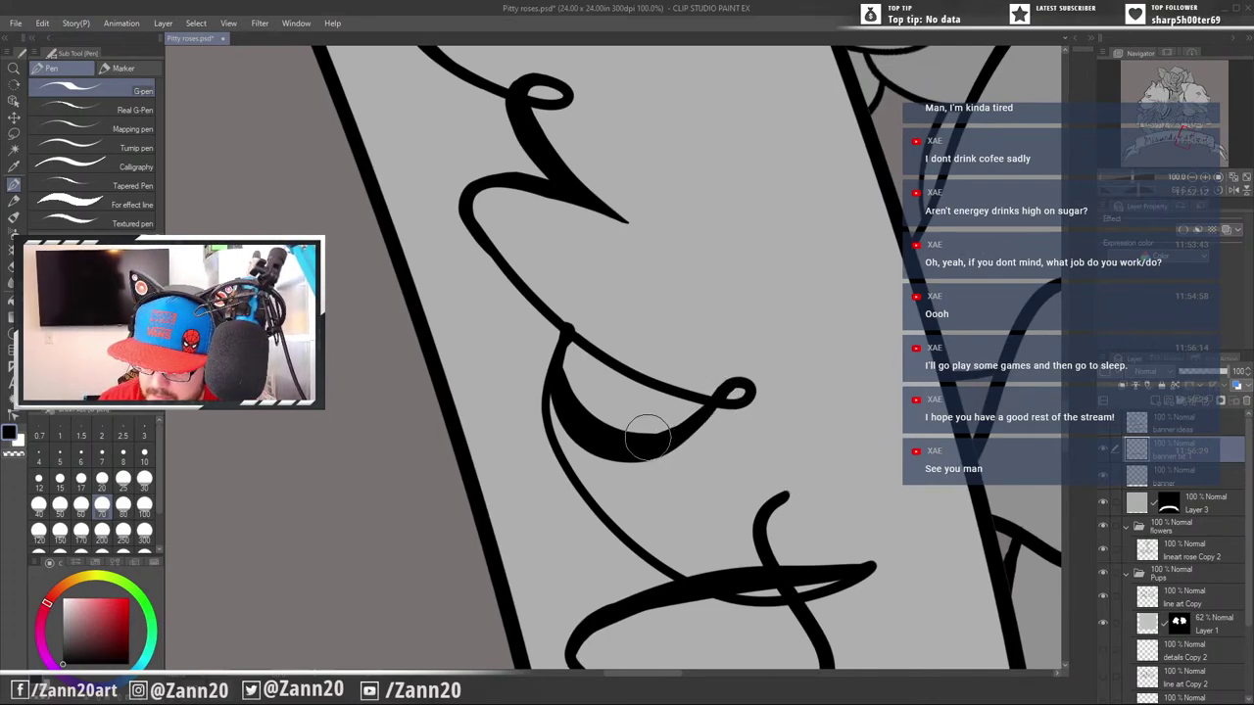
drag(648, 437, 694, 424)
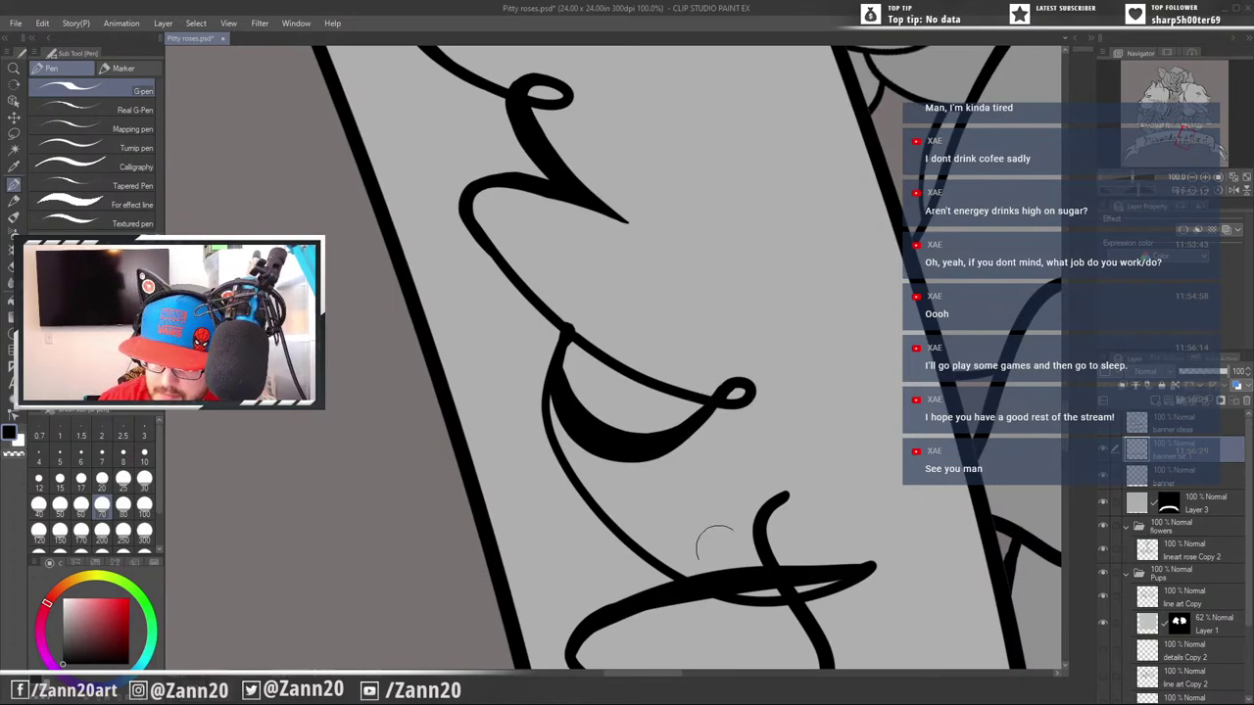
drag(907, 597, 896, 569)
drag(553, 312, 565, 377)
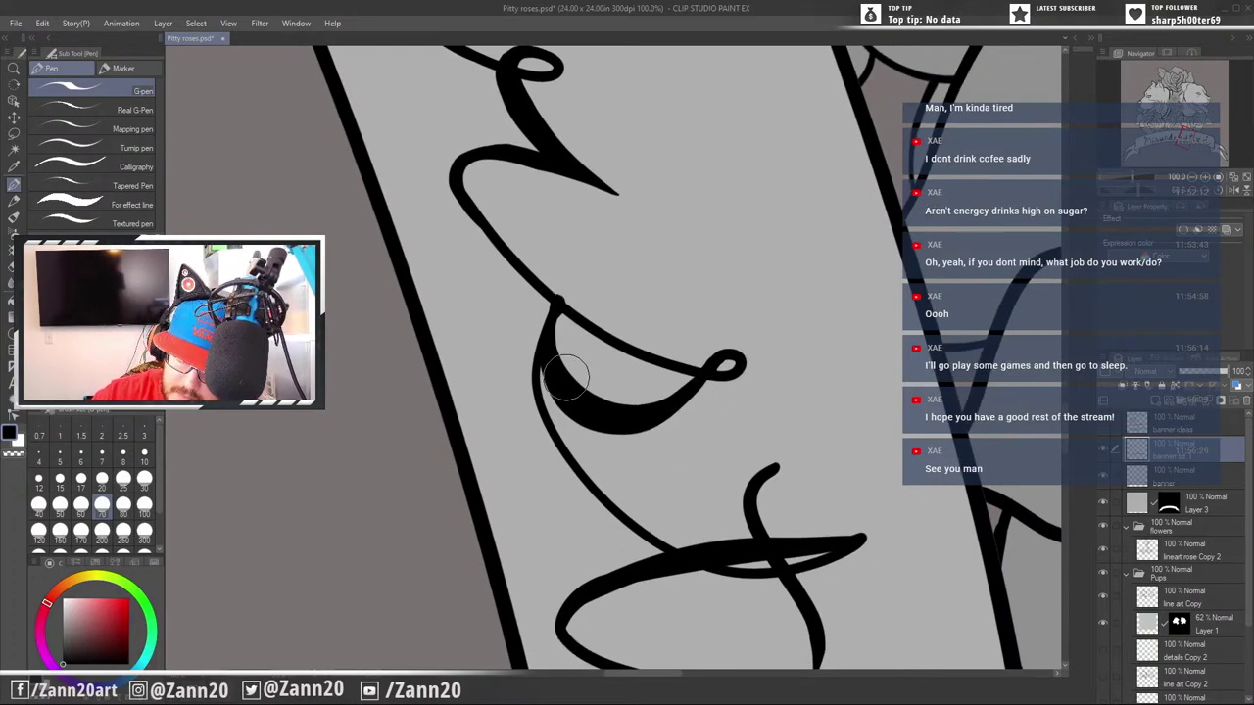
Round out the lower-left outer curve of the first o
mouse_move(813, 642)
mouse_down()
mouse_move(830, 609)
mouse_move(773, 397)
mouse_up()
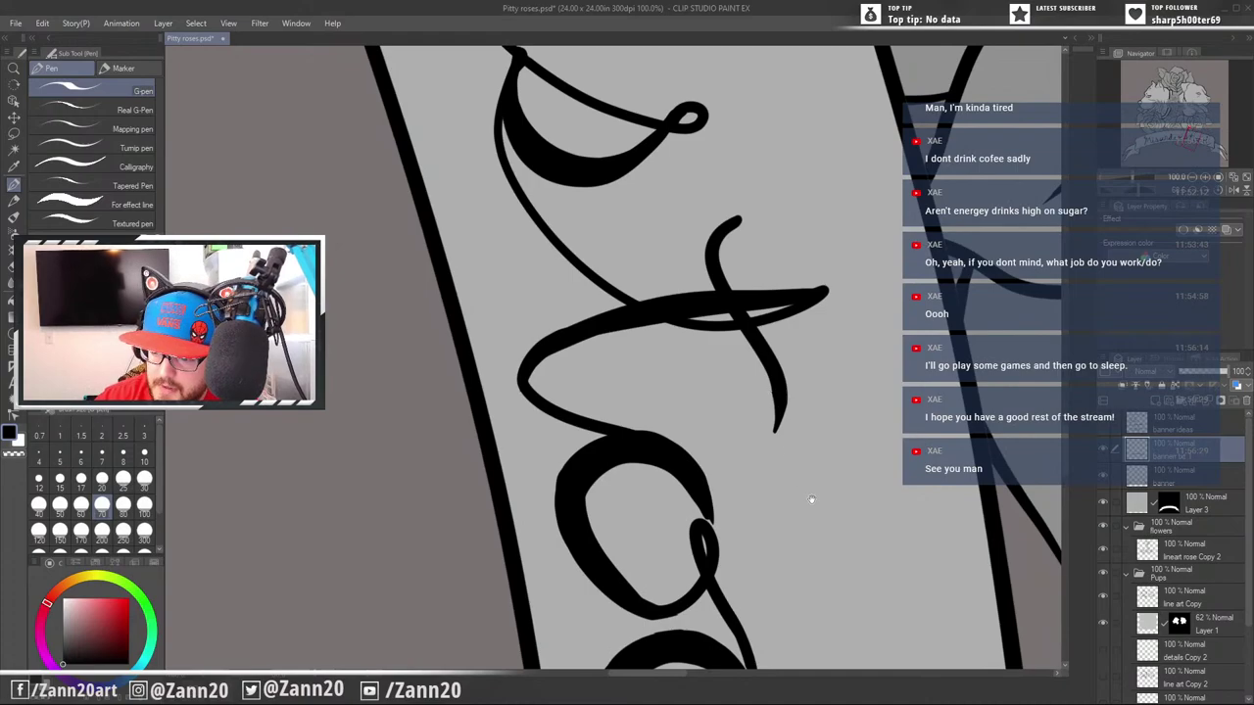
mouse_move(783, 475)
mouse_down()
mouse_move(890, 503)
mouse_move(835, 427)
mouse_up()
drag(885, 531, 870, 446)
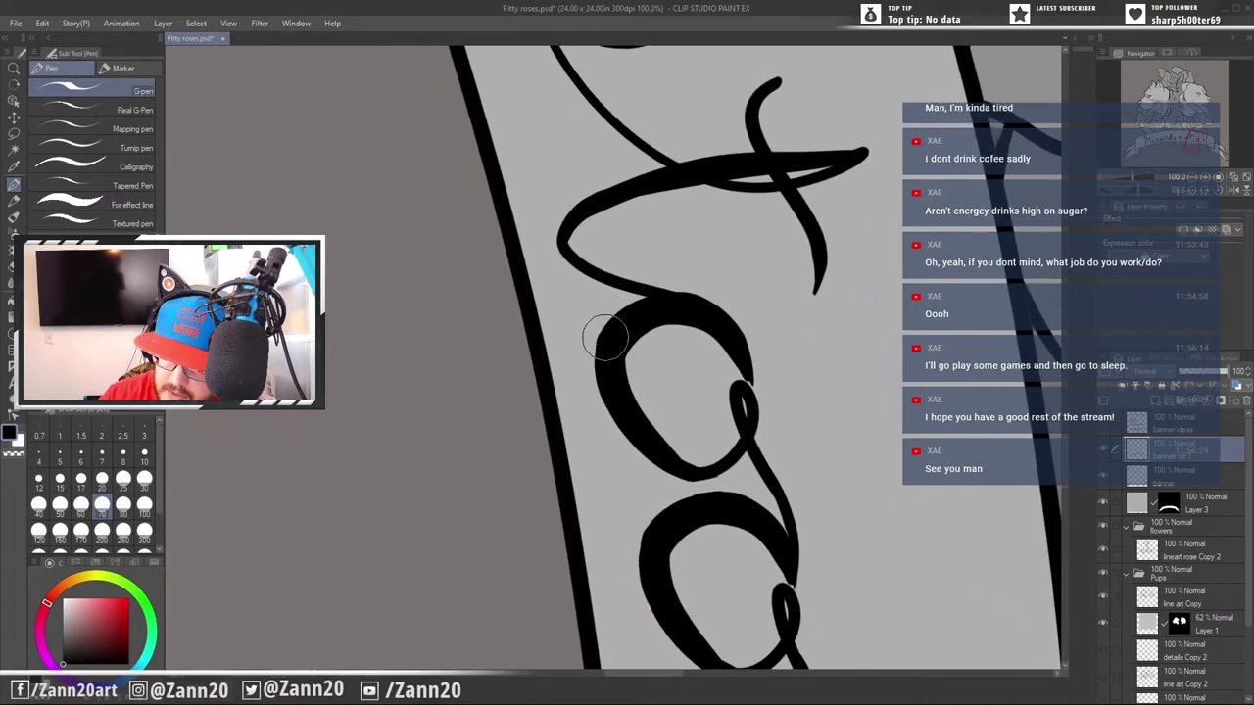
mouse_move(631, 311)
mouse_down()
mouse_move(599, 353)
mouse_move(612, 393)
mouse_up()
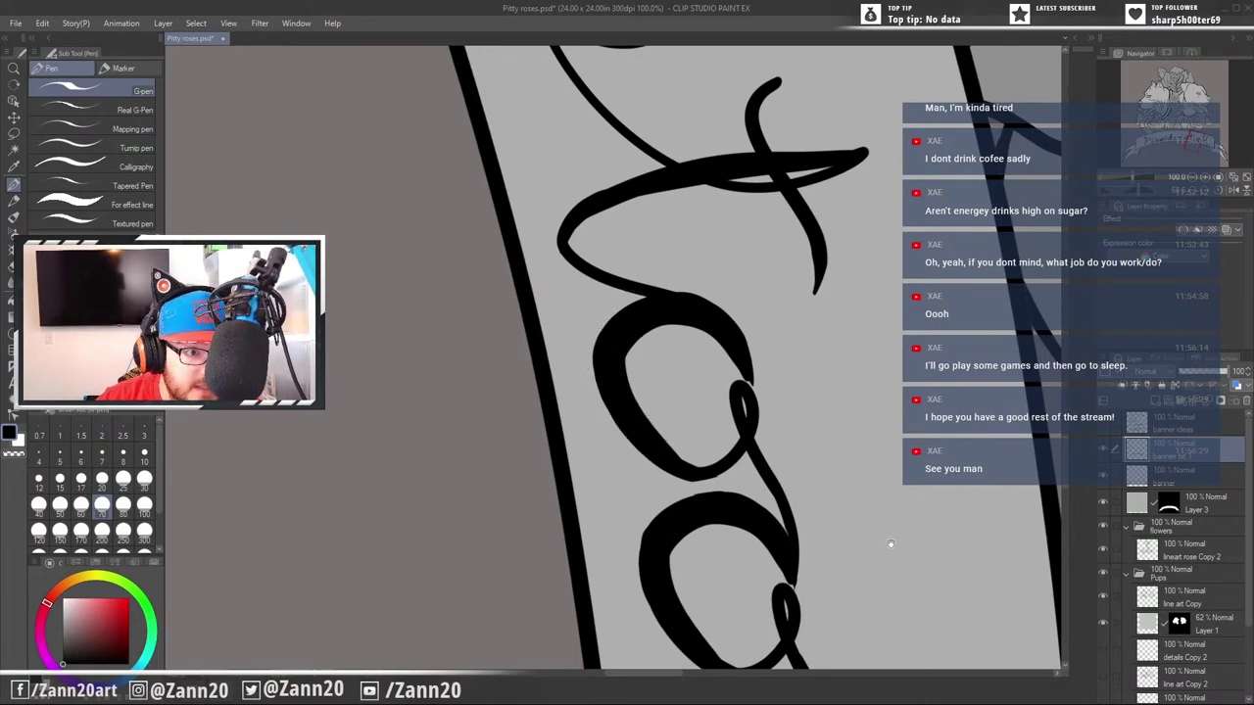
Trim the pointed end of the final d's bowl and tidy where the bowl meets the stem
drag(891, 543, 790, 396)
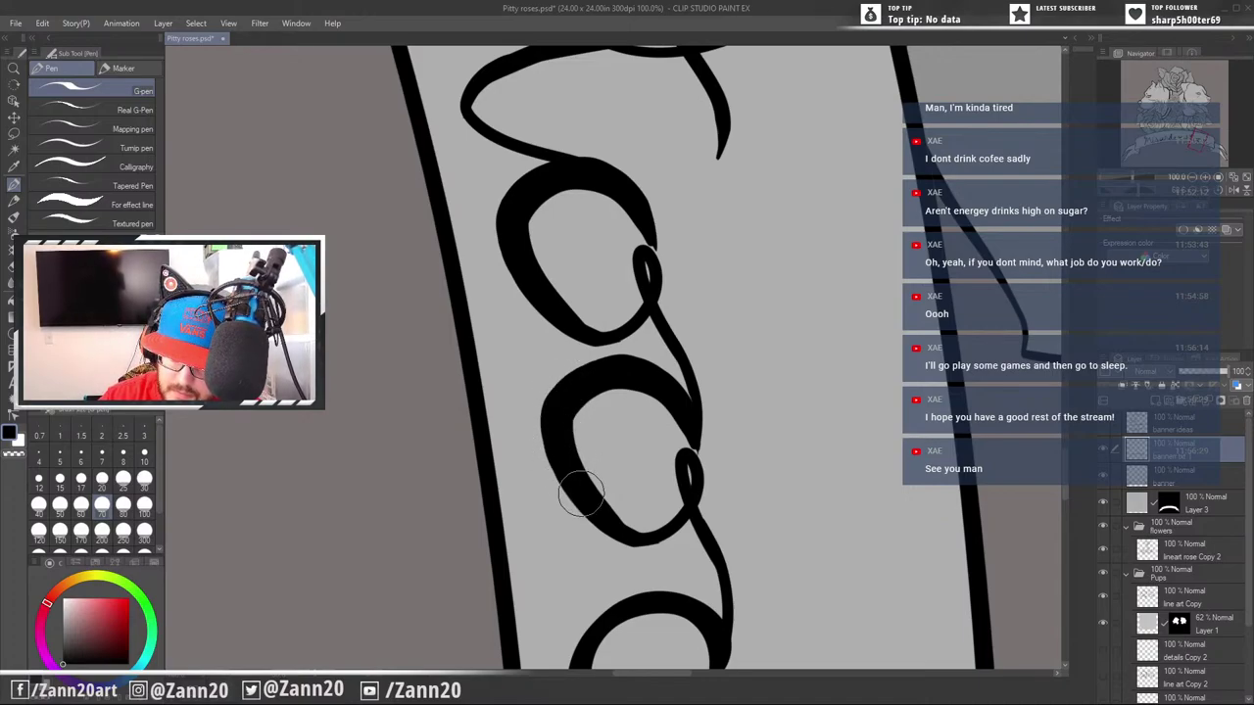
mouse_move(783, 546)
mouse_down()
mouse_move(762, 412)
mouse_move(748, 453)
mouse_up()
key(e)
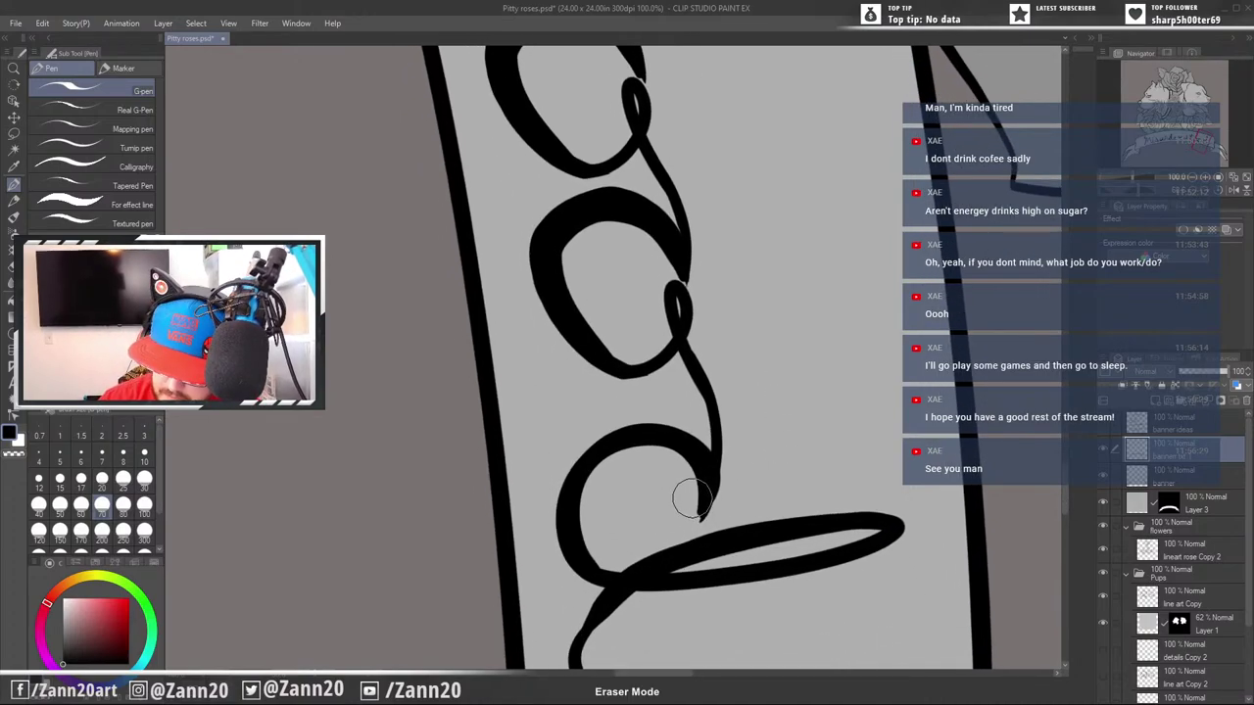
drag(690, 499, 686, 517)
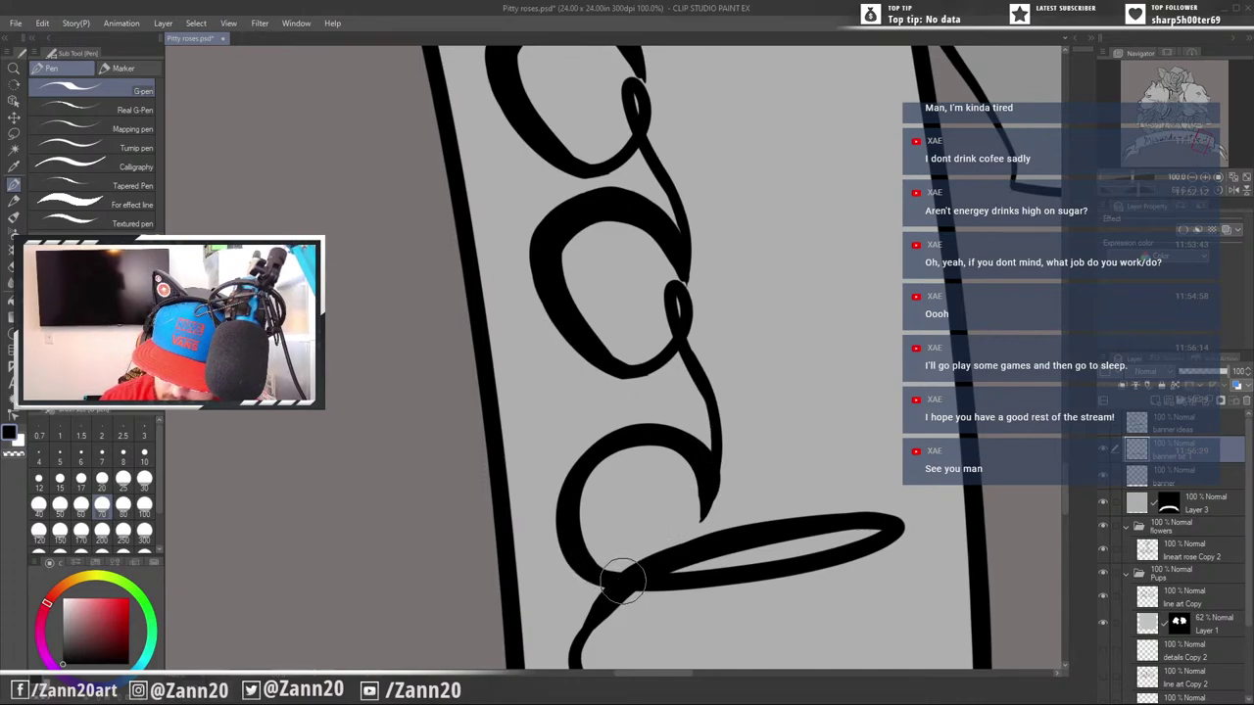
Clean up the outer edge on the right side of the first o
drag(749, 444, 762, 577)
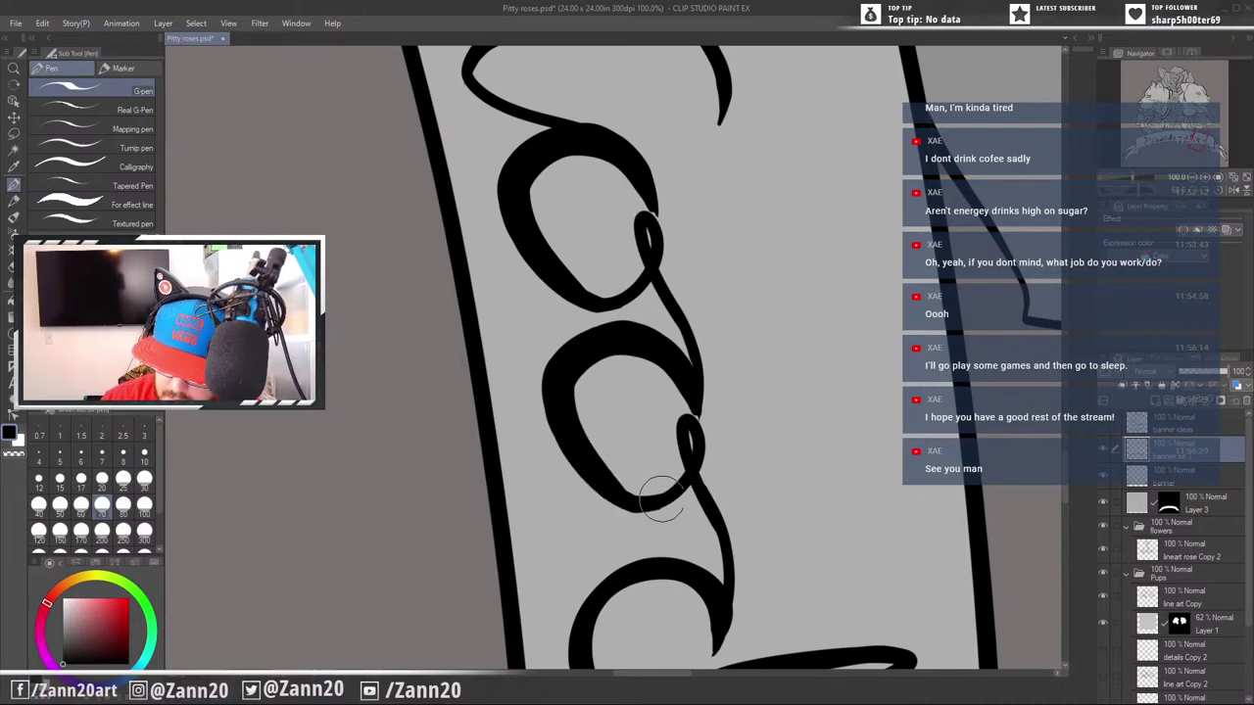
drag(678, 510, 675, 540)
mouse_move(723, 474)
mouse_down()
mouse_move(739, 506)
mouse_move(722, 551)
mouse_up()
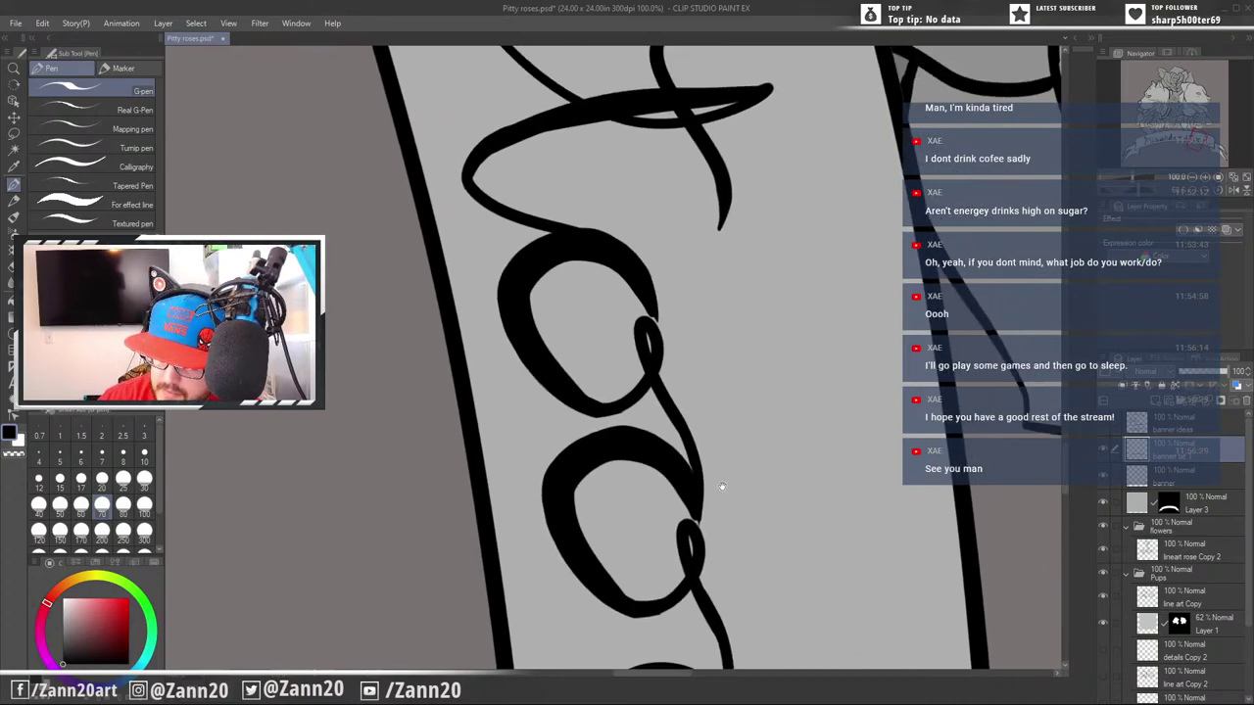
key(e)
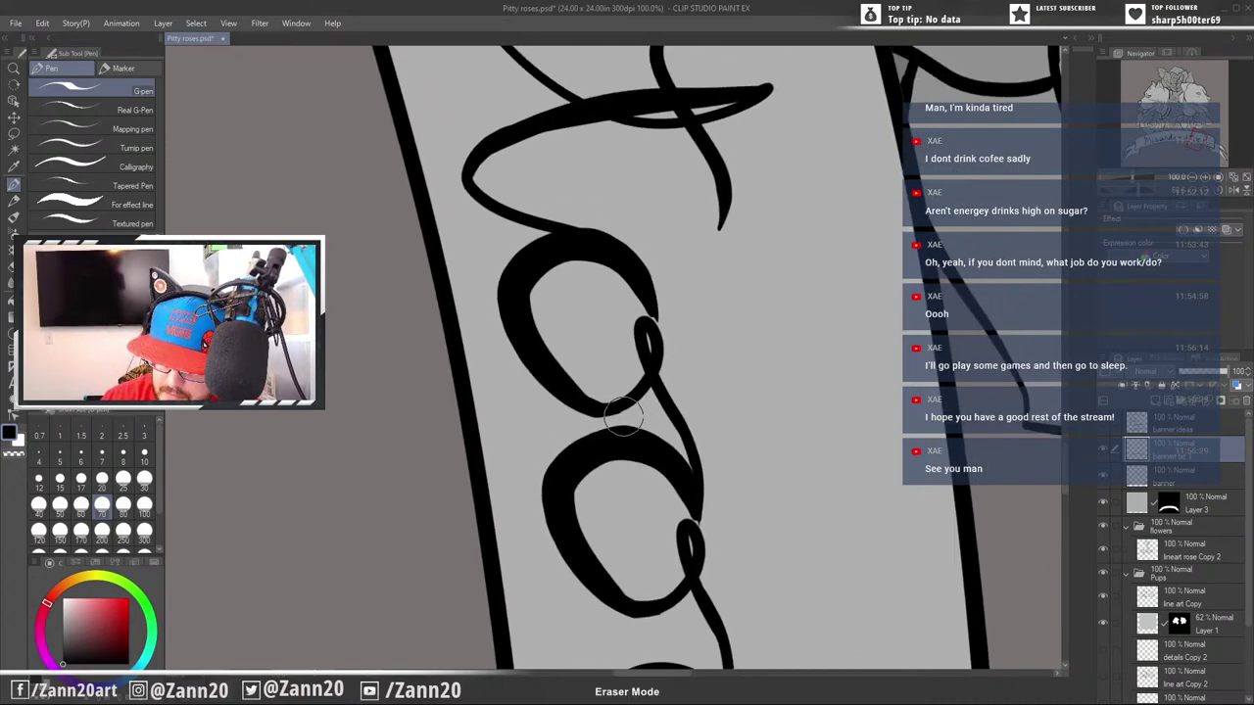
key(c)
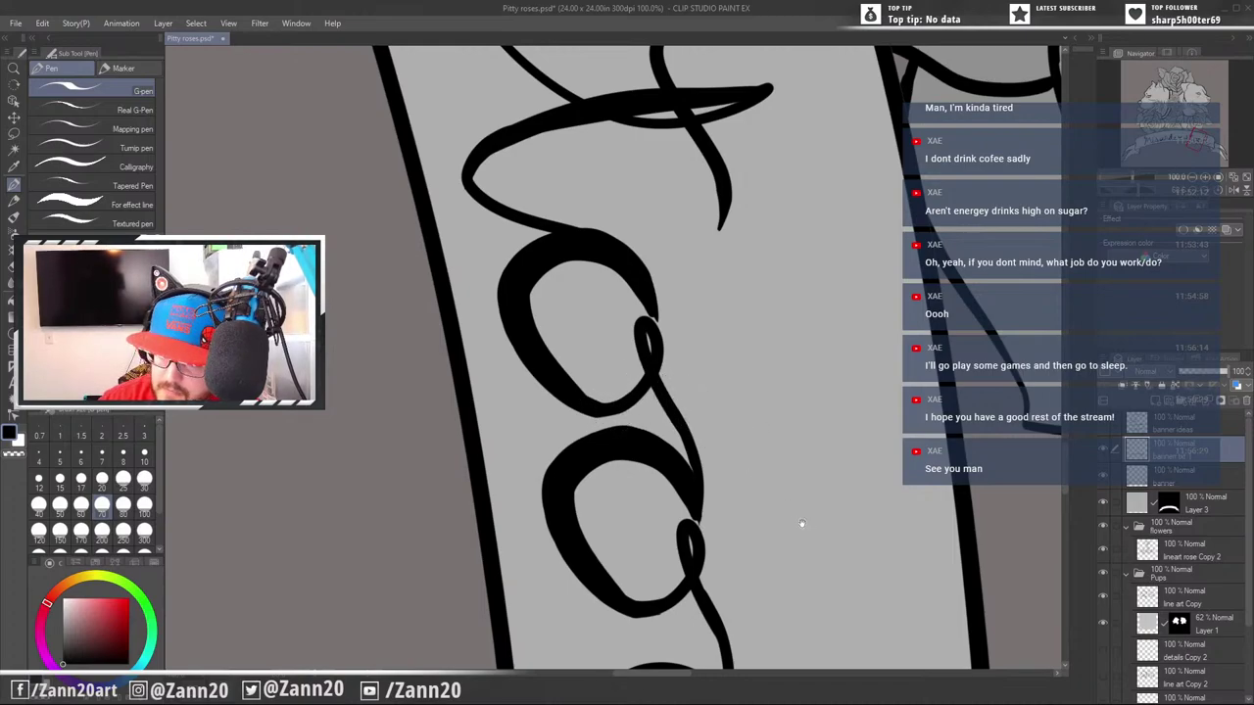
Thin the tail stroke of the final d with the eraser so it tapers to a fine point
drag(802, 522, 768, 206)
drag(871, 499, 862, 343)
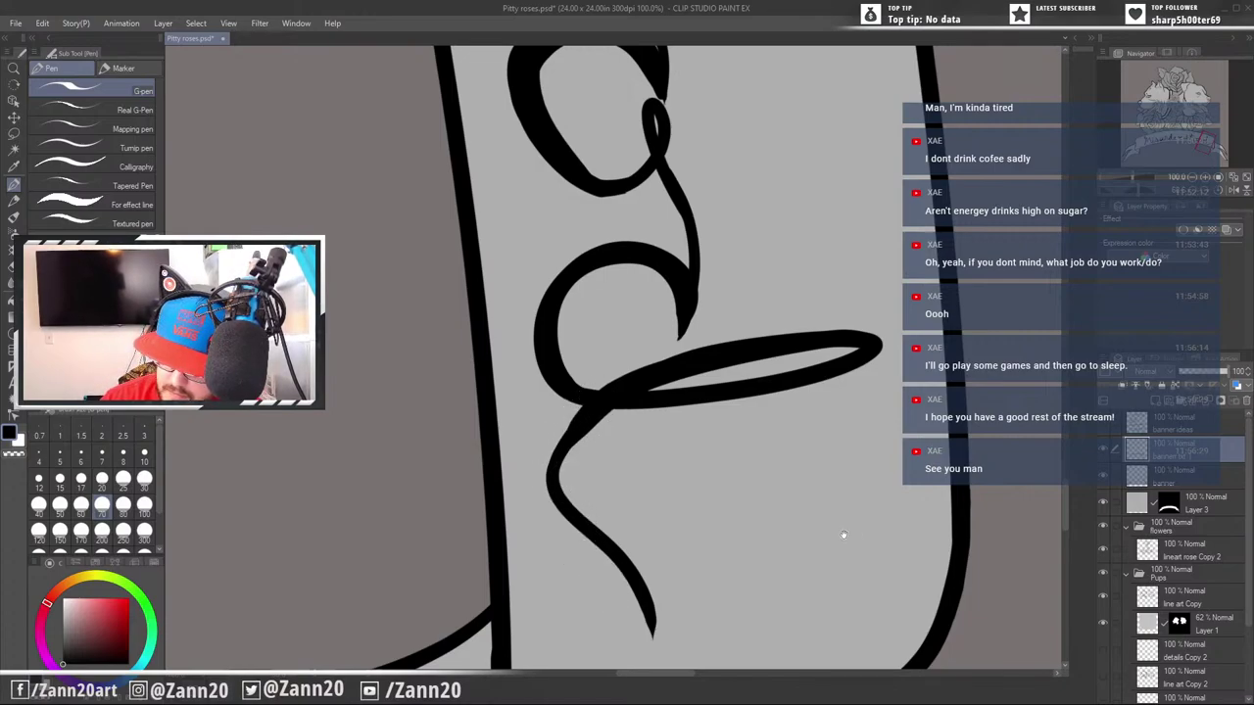
drag(843, 535, 856, 392)
key(e)
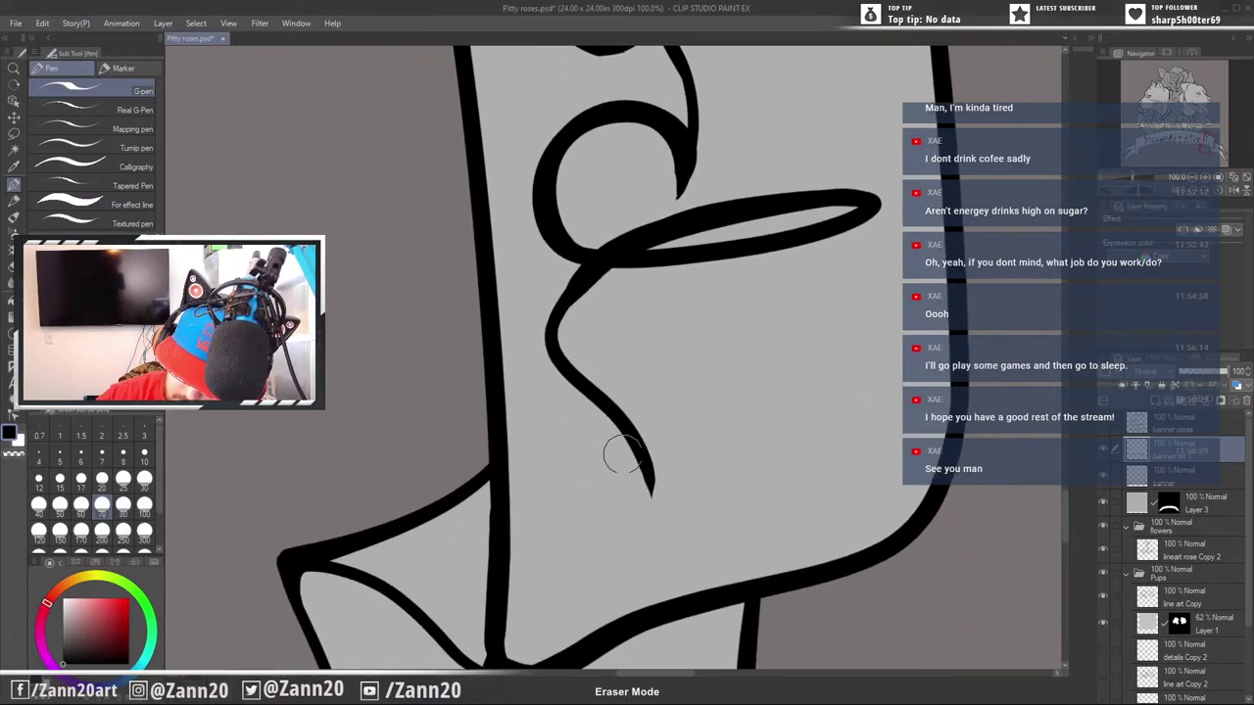
drag(623, 454, 645, 510)
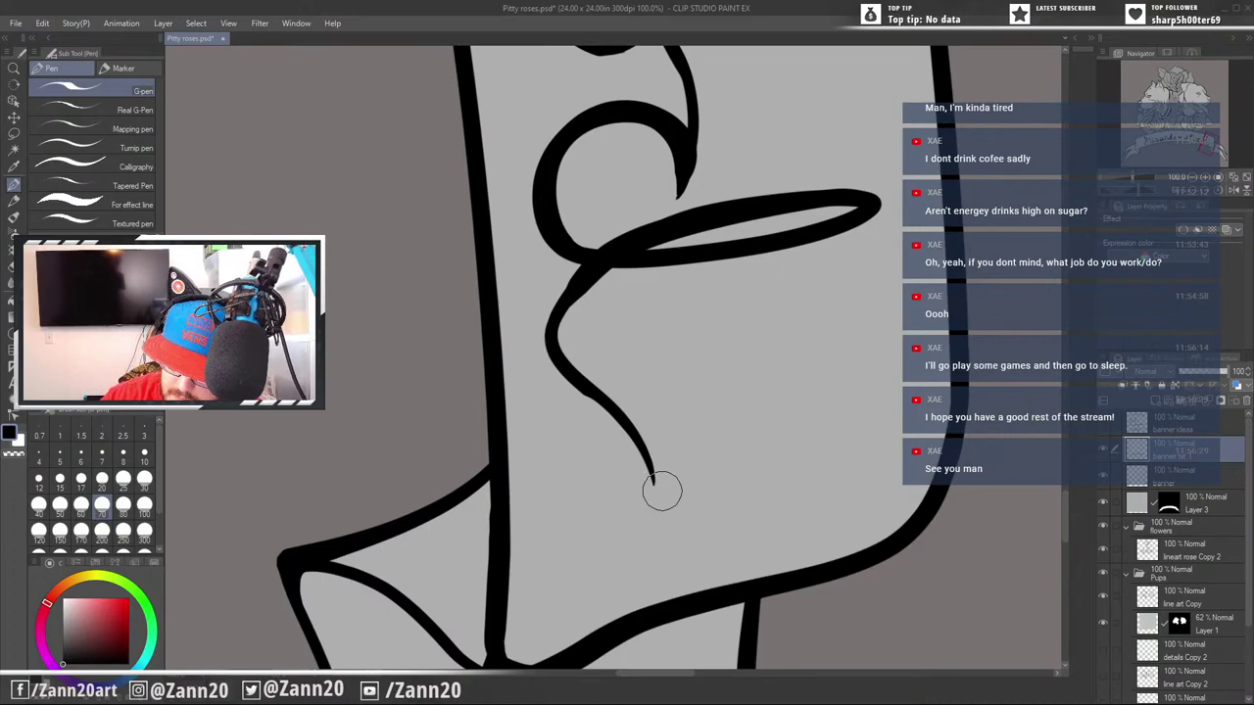
drag(778, 454, 784, 498)
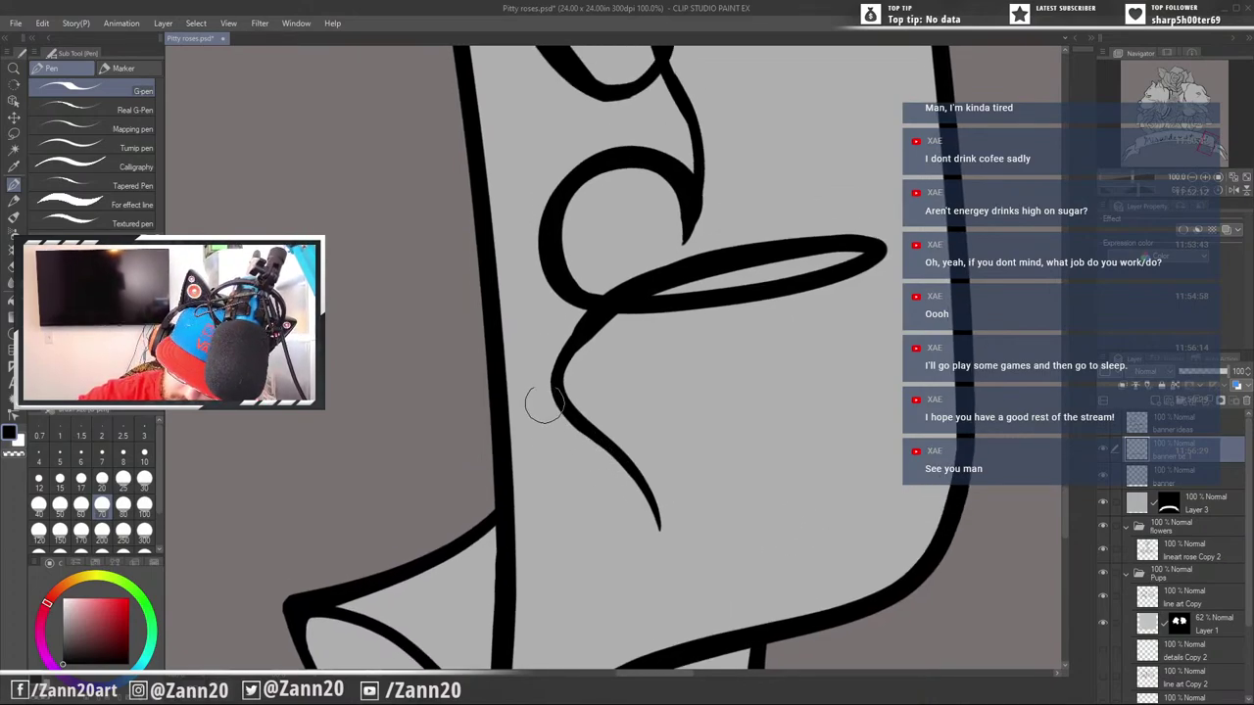
drag(829, 400, 823, 470)
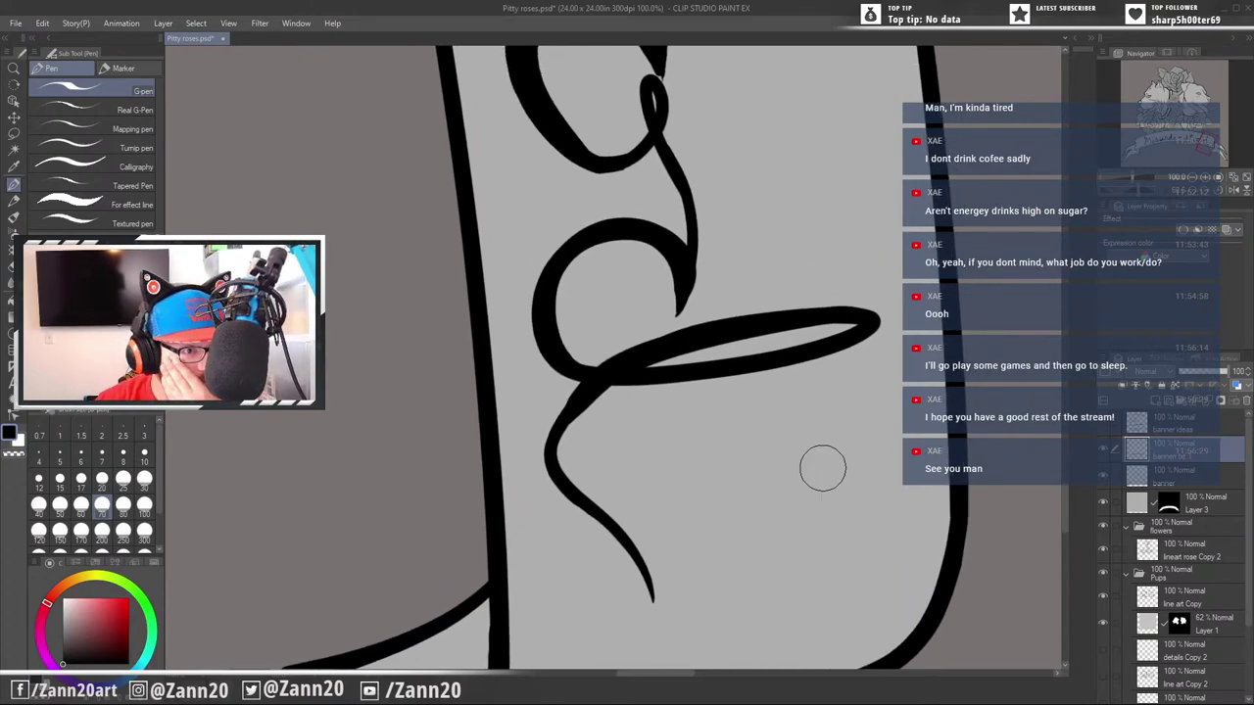
Shift the whole "Misunderstood" lettering slightly left and up on the banner and rotate it slightly counterclockwise
key(r)
drag(882, 401, 688, 234)
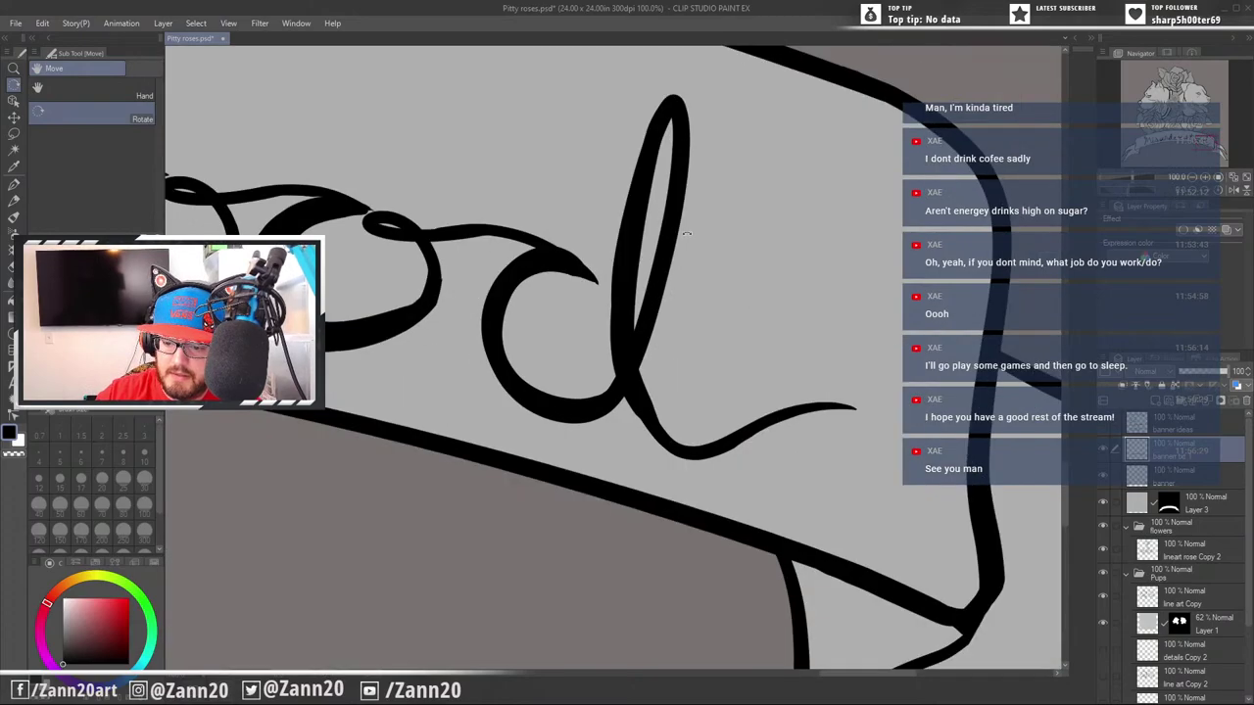
key(p)
key(ctrl+minus)
key(ctrl+minus)
key(ctrl+minus)
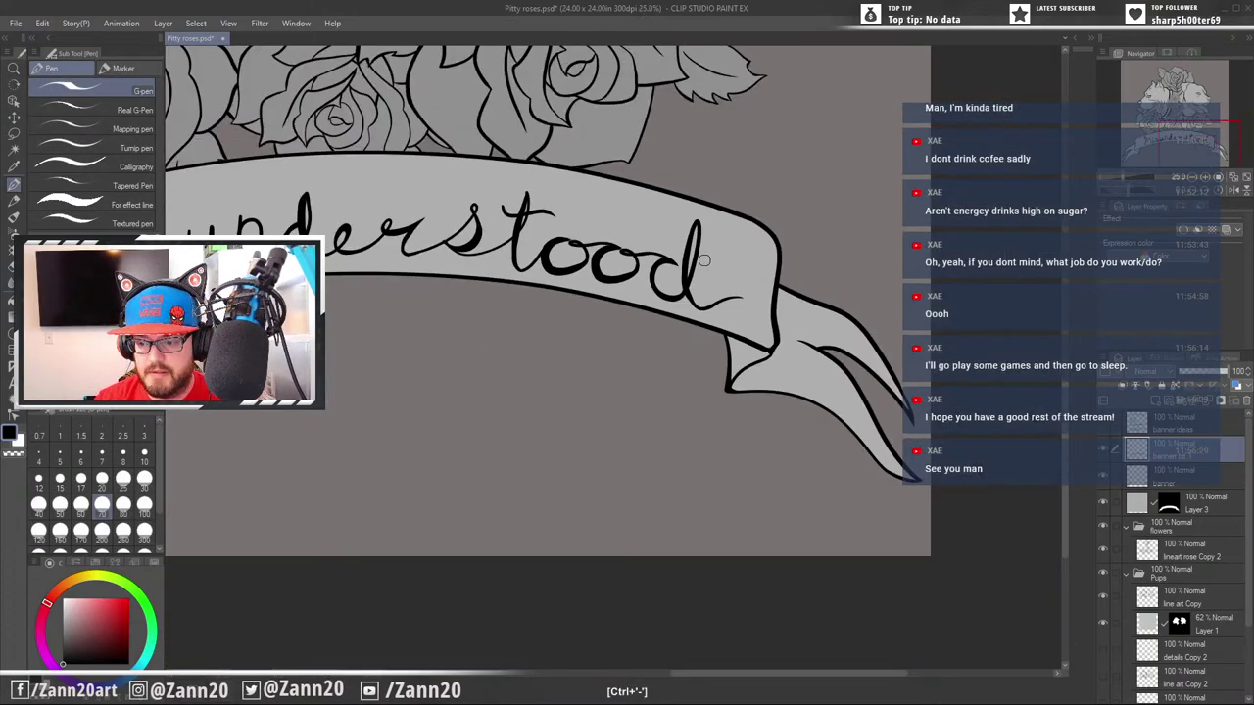
drag(529, 388, 728, 519)
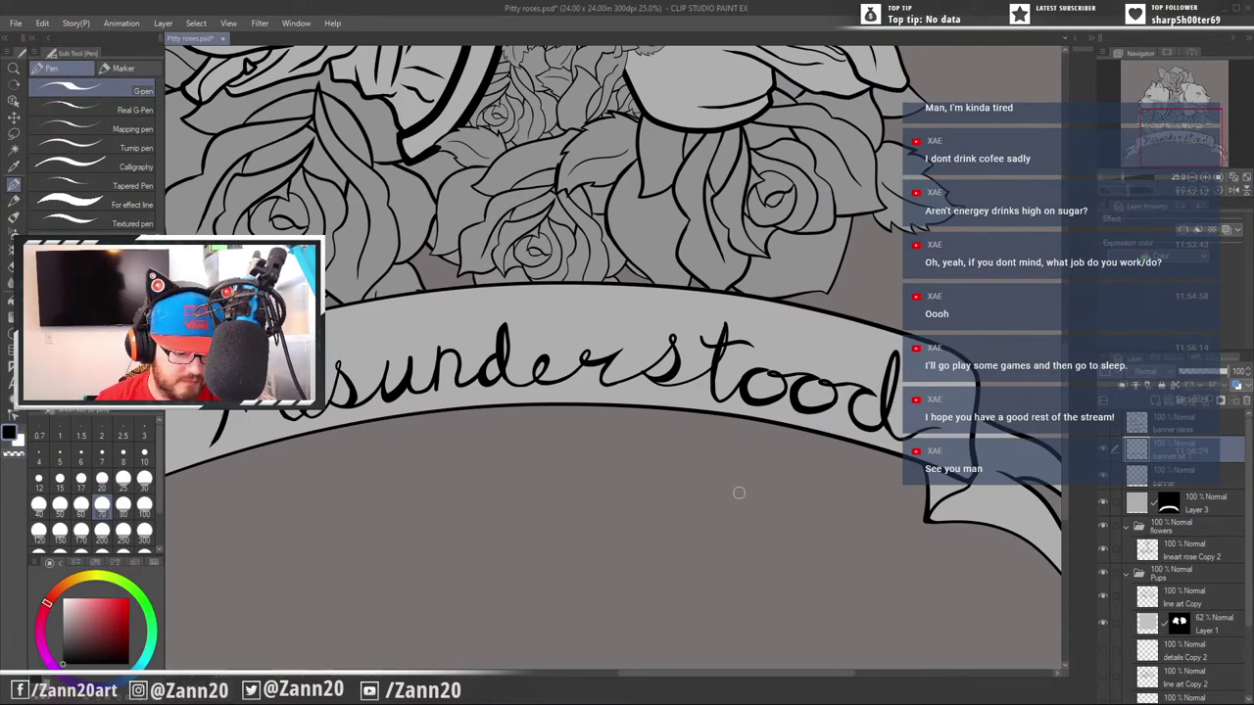
key(ctrl+t)
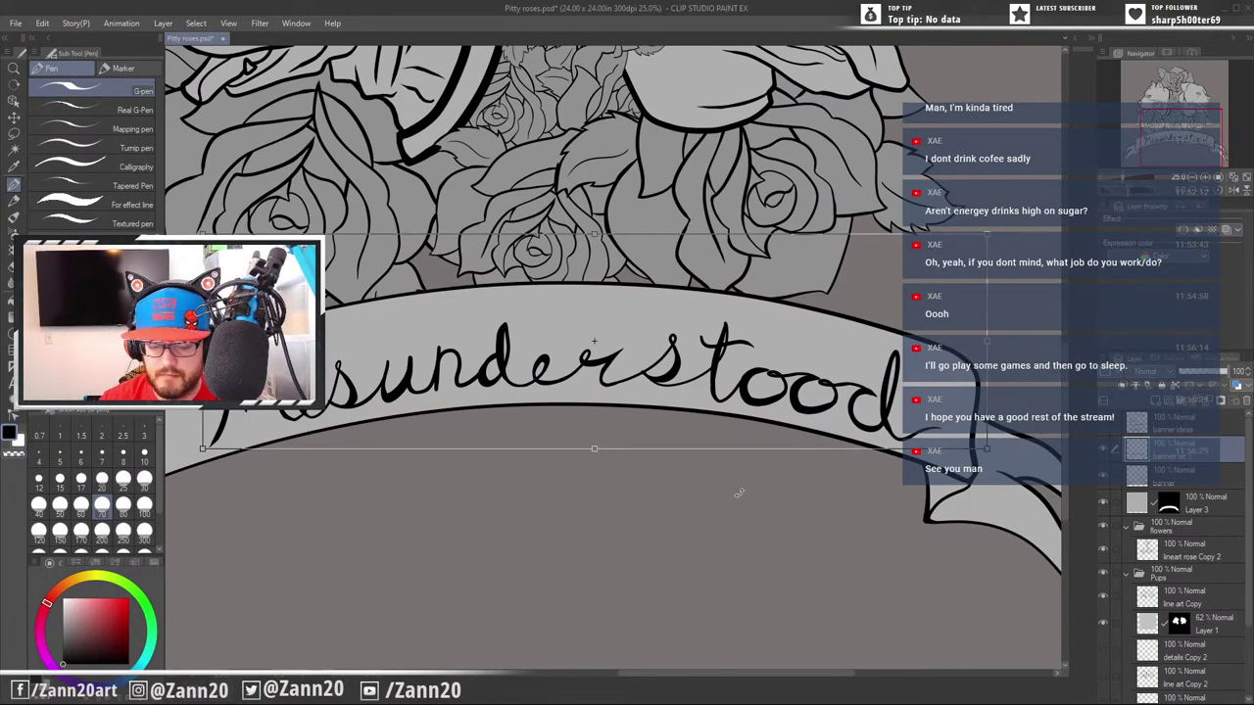
drag(718, 547, 826, 526)
drag(876, 381, 848, 375)
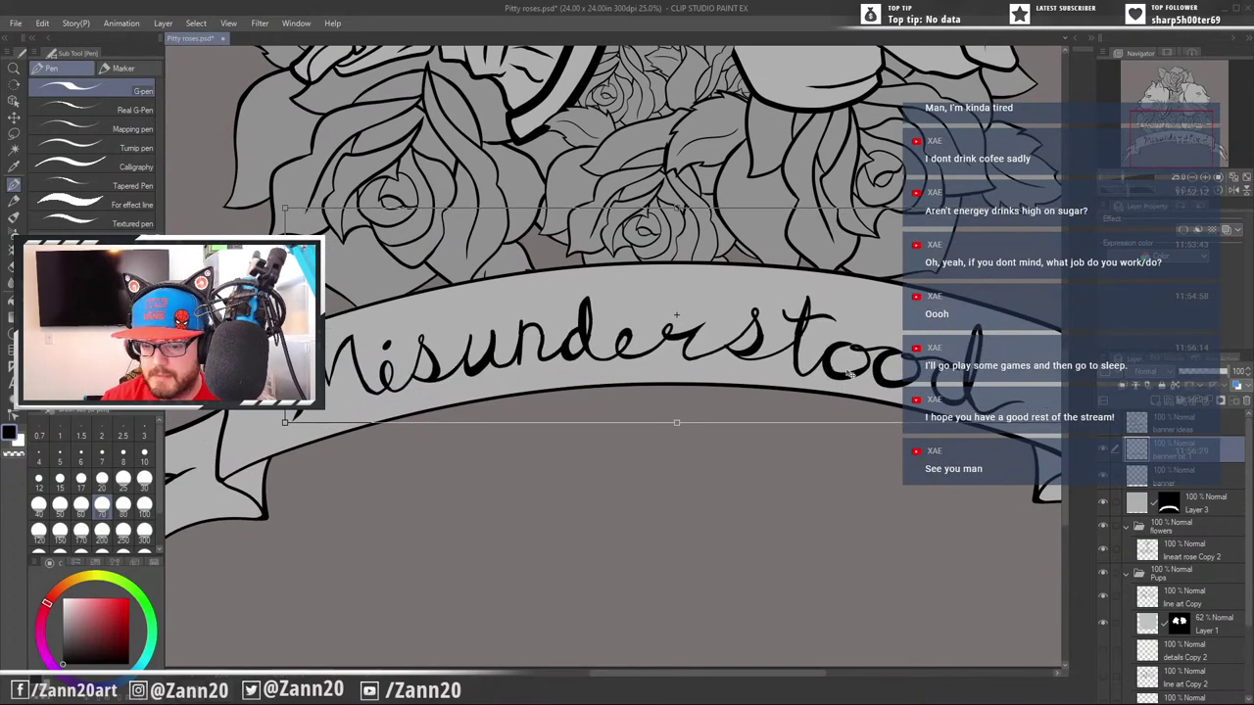
drag(267, 434, 270, 447)
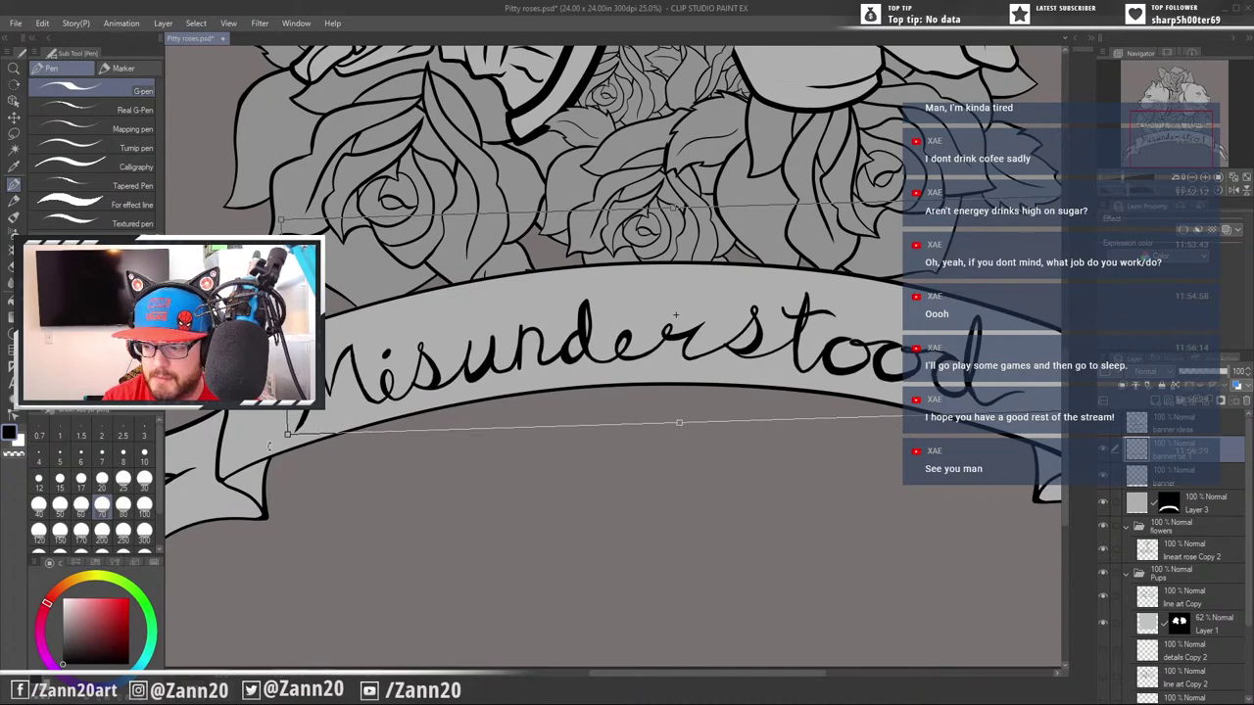
key(Return)
drag(923, 514, 882, 443)
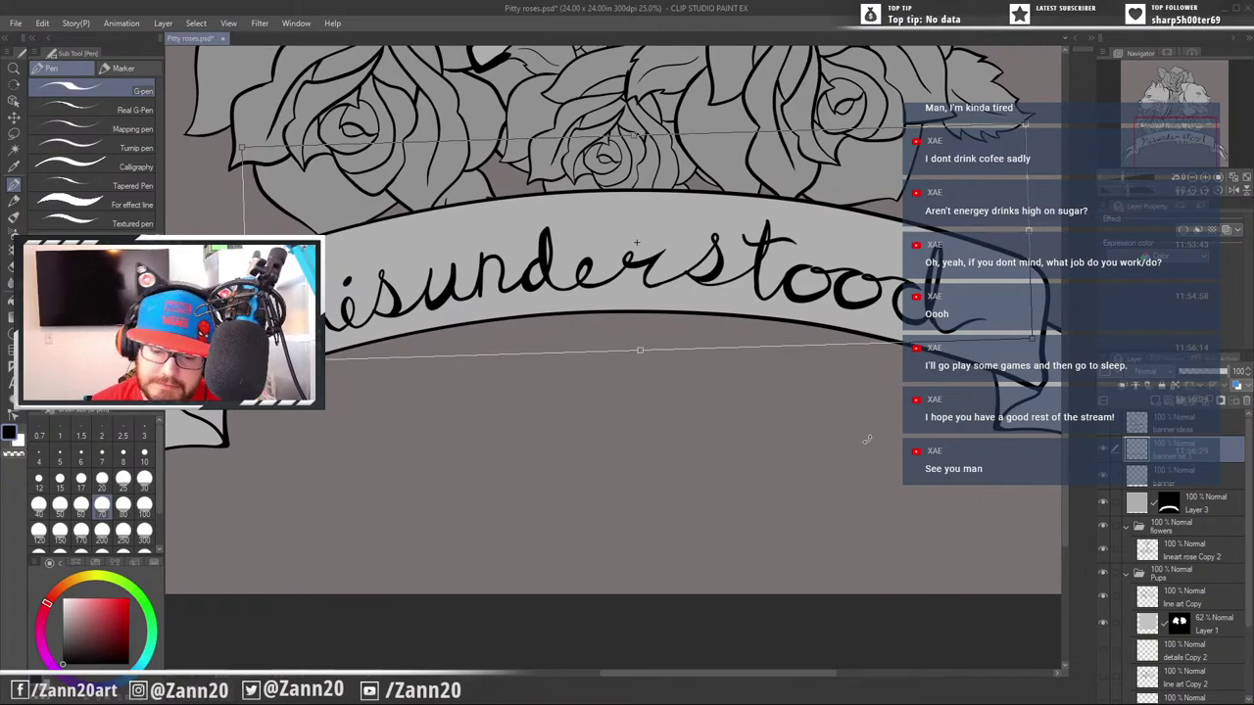
key(Return)
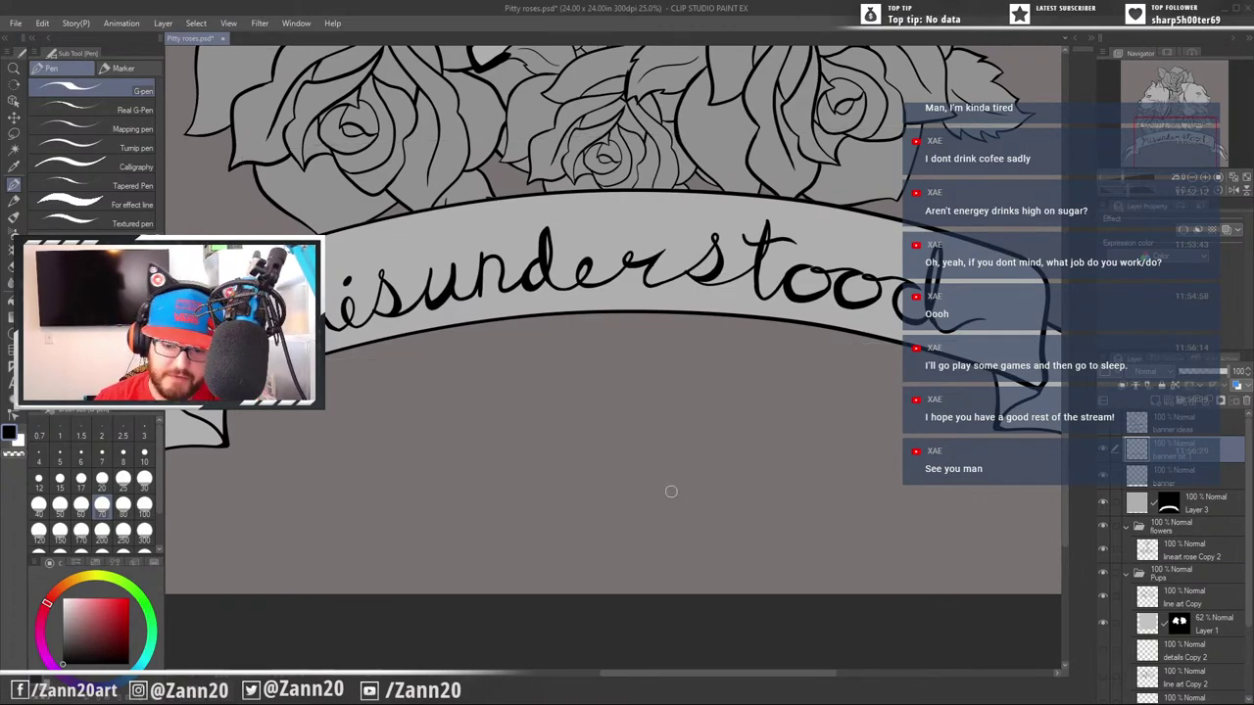
Examine the full design to check how the lettering sits on the banner beneath the dogs and roses
key(ctrl+minus)
key(ctrl+minus)
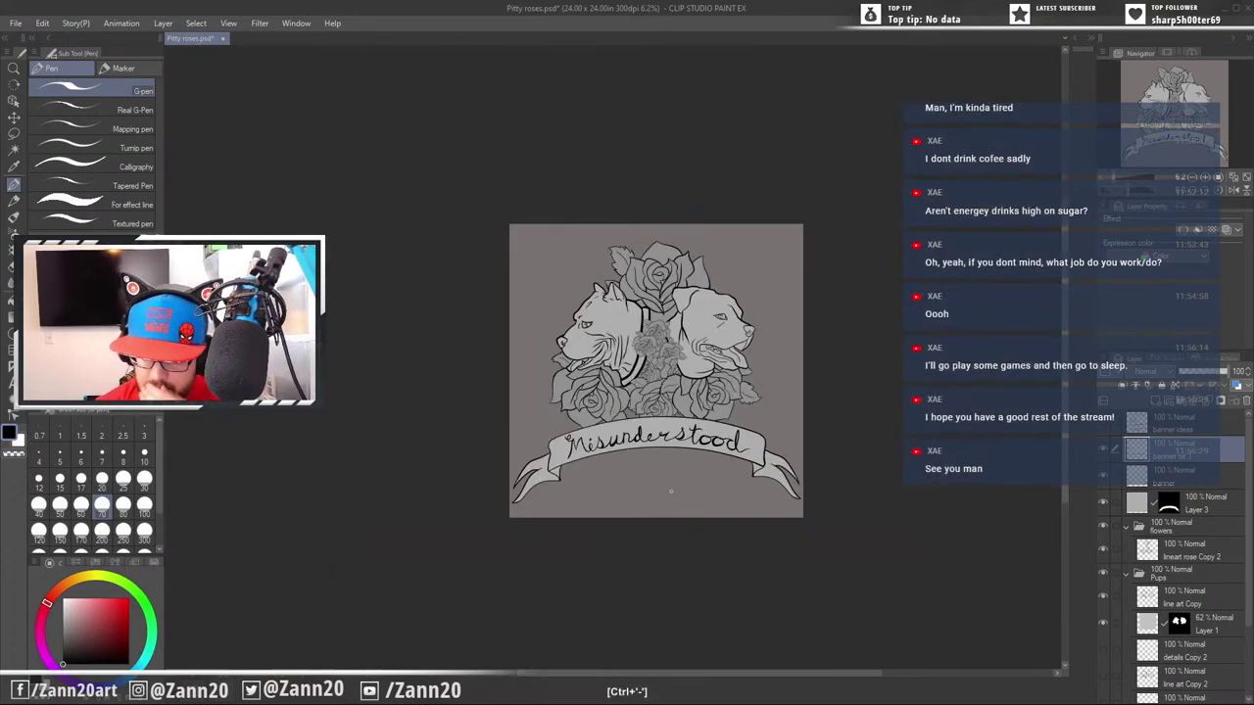
drag(738, 460, 712, 439)
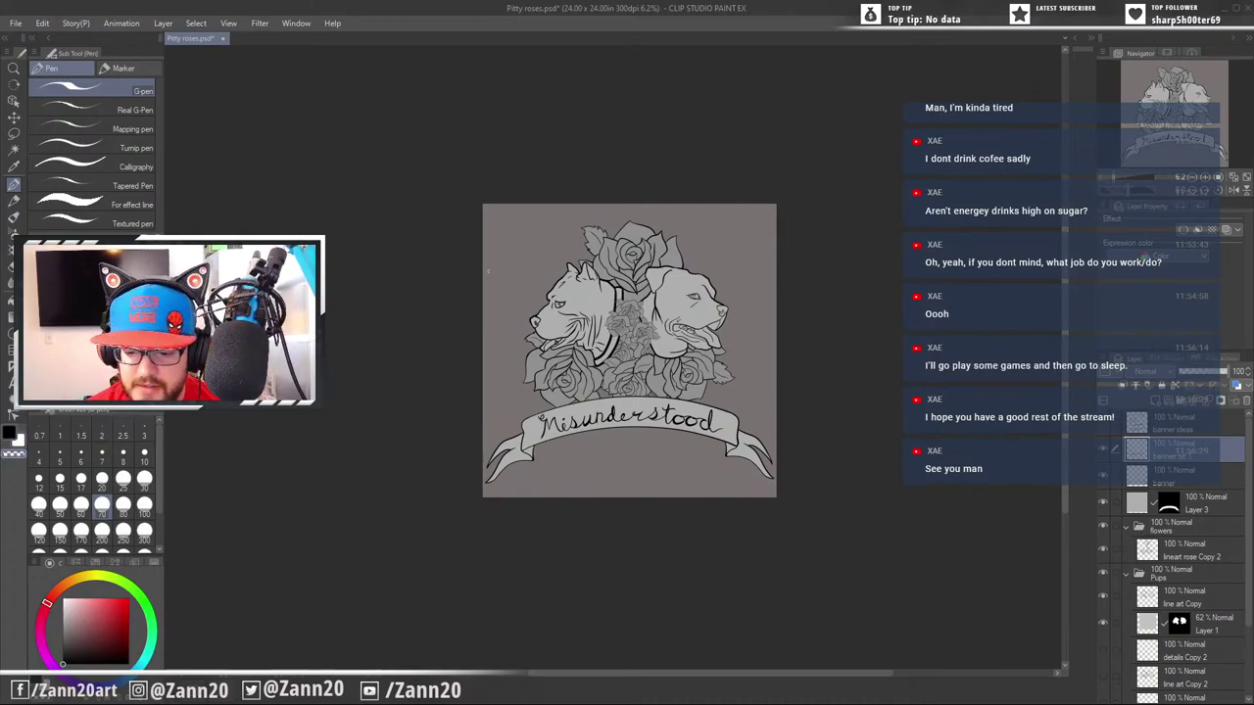
drag(545, 277, 515, 282)
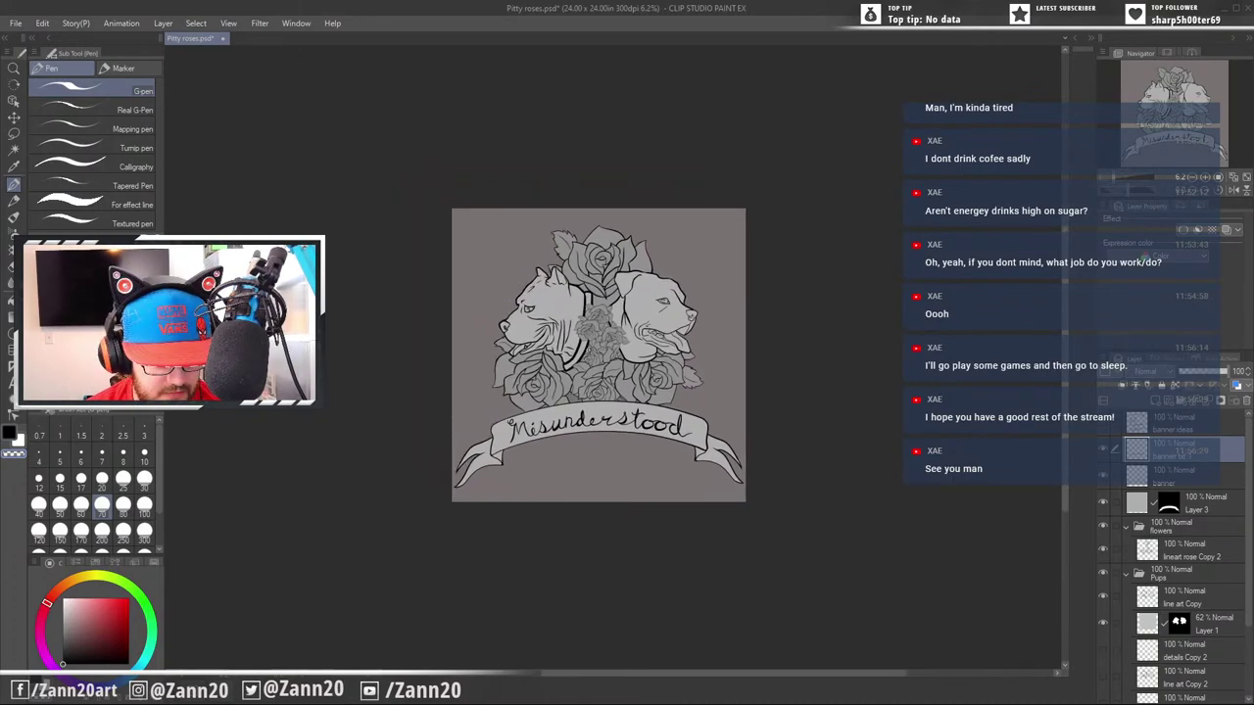
scroll(588, 347, up, 3)
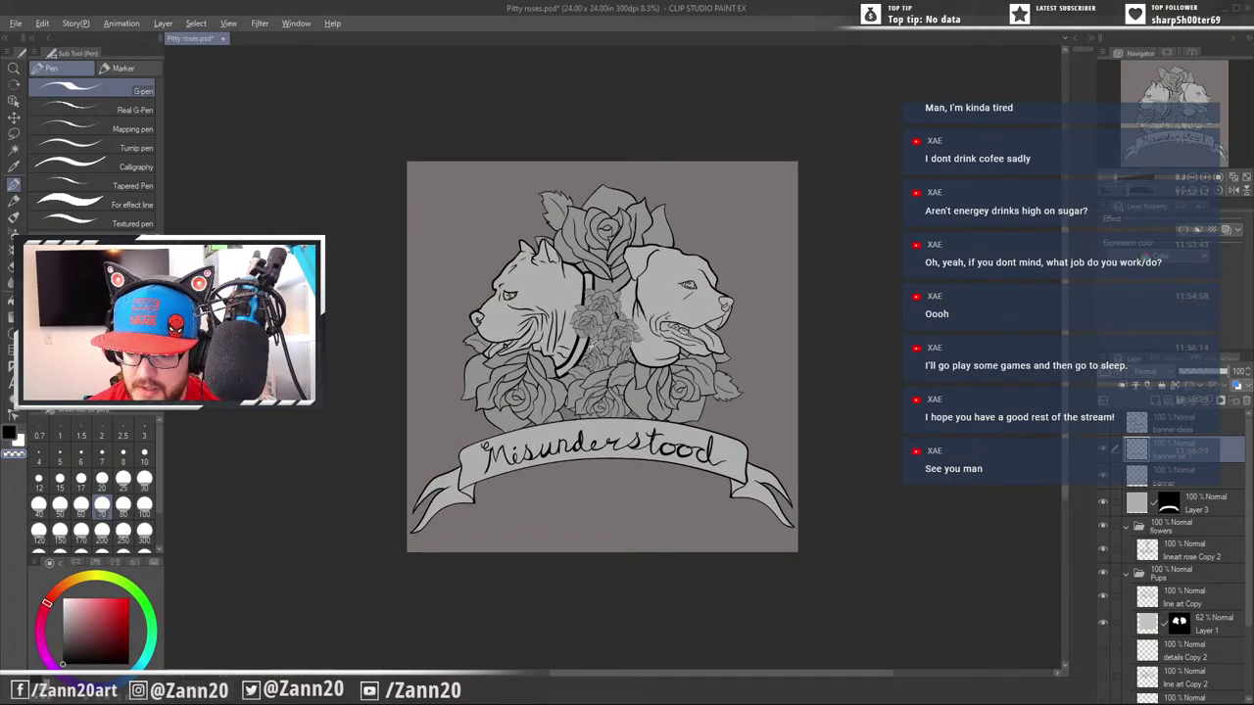
scroll(591, 346, up, 4)
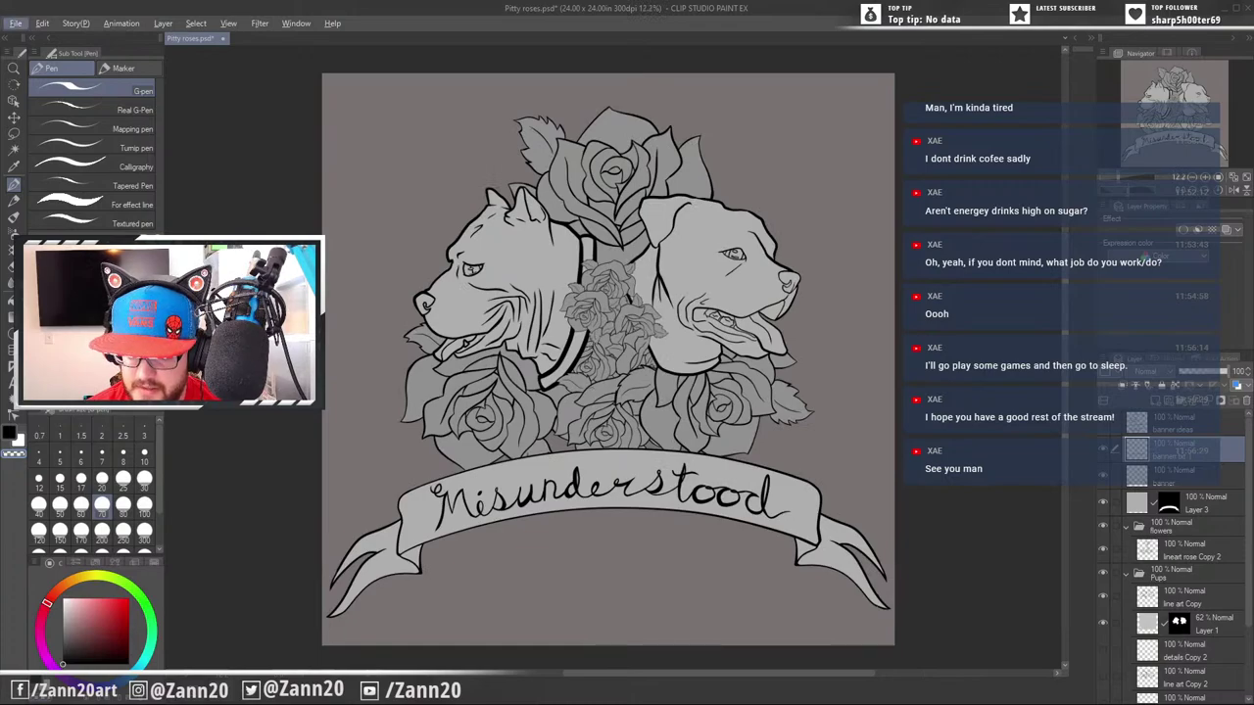
drag(598, 437, 593, 433)
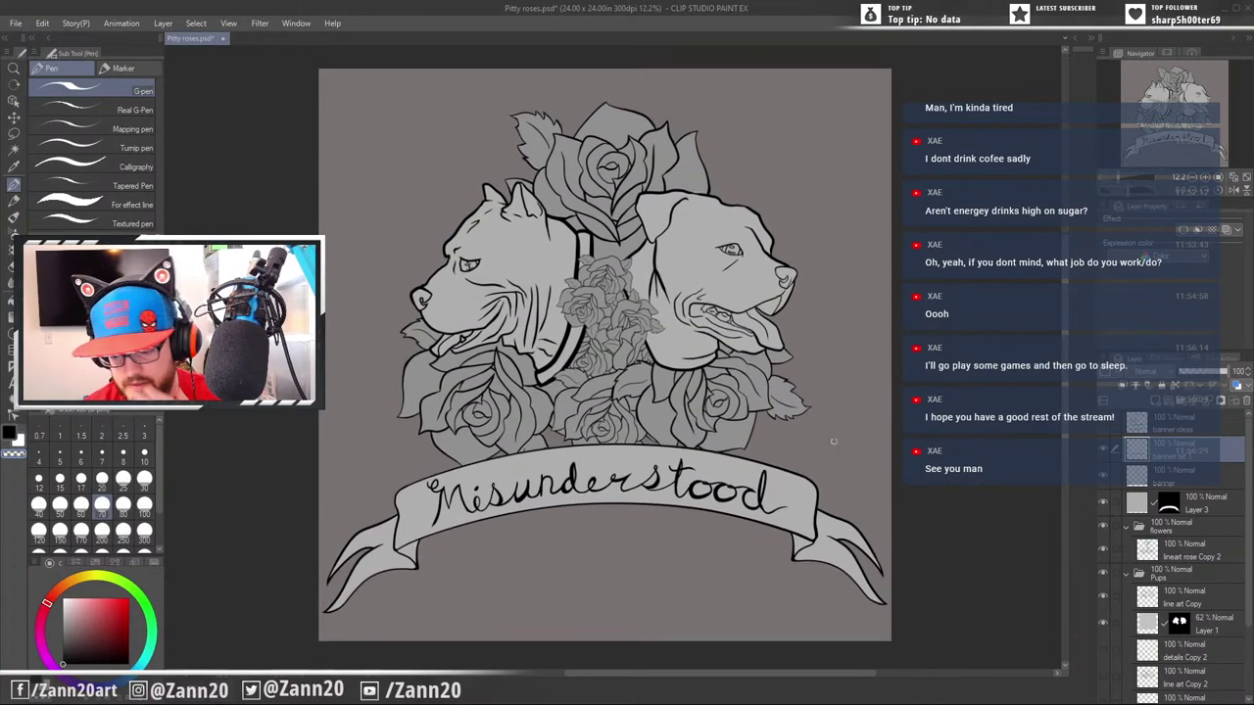